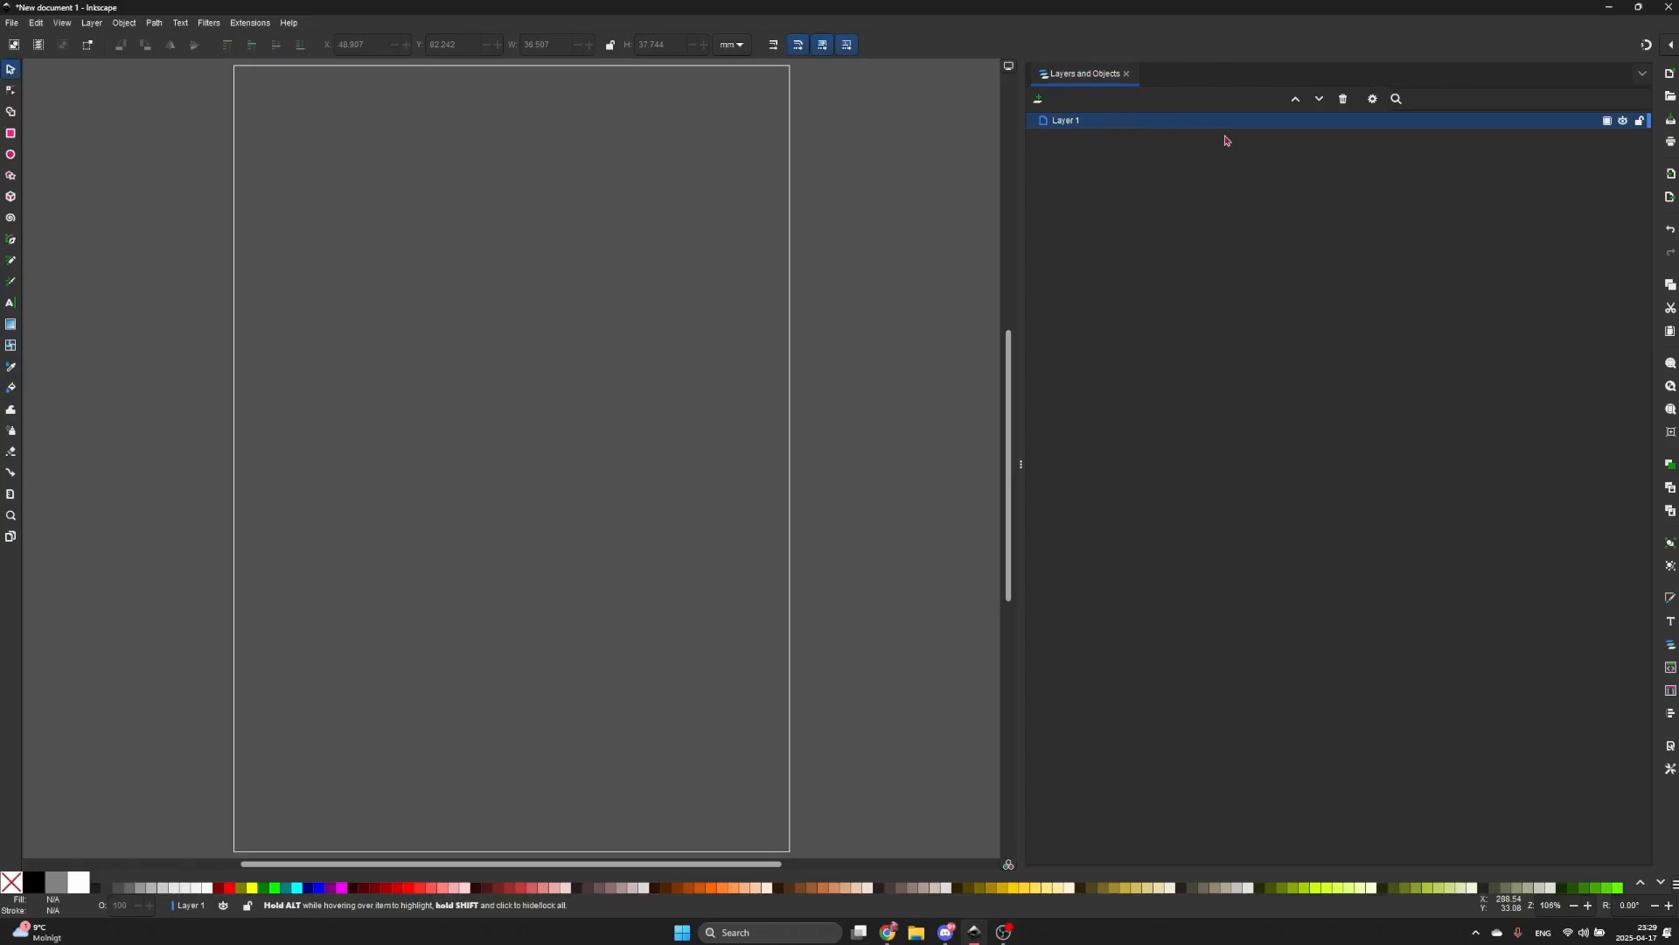
# - Add the Align and Distribute, Export, and Fill and Stroke dialogs to the dock beside Layers and Objects
pyautogui.click(1643, 75)
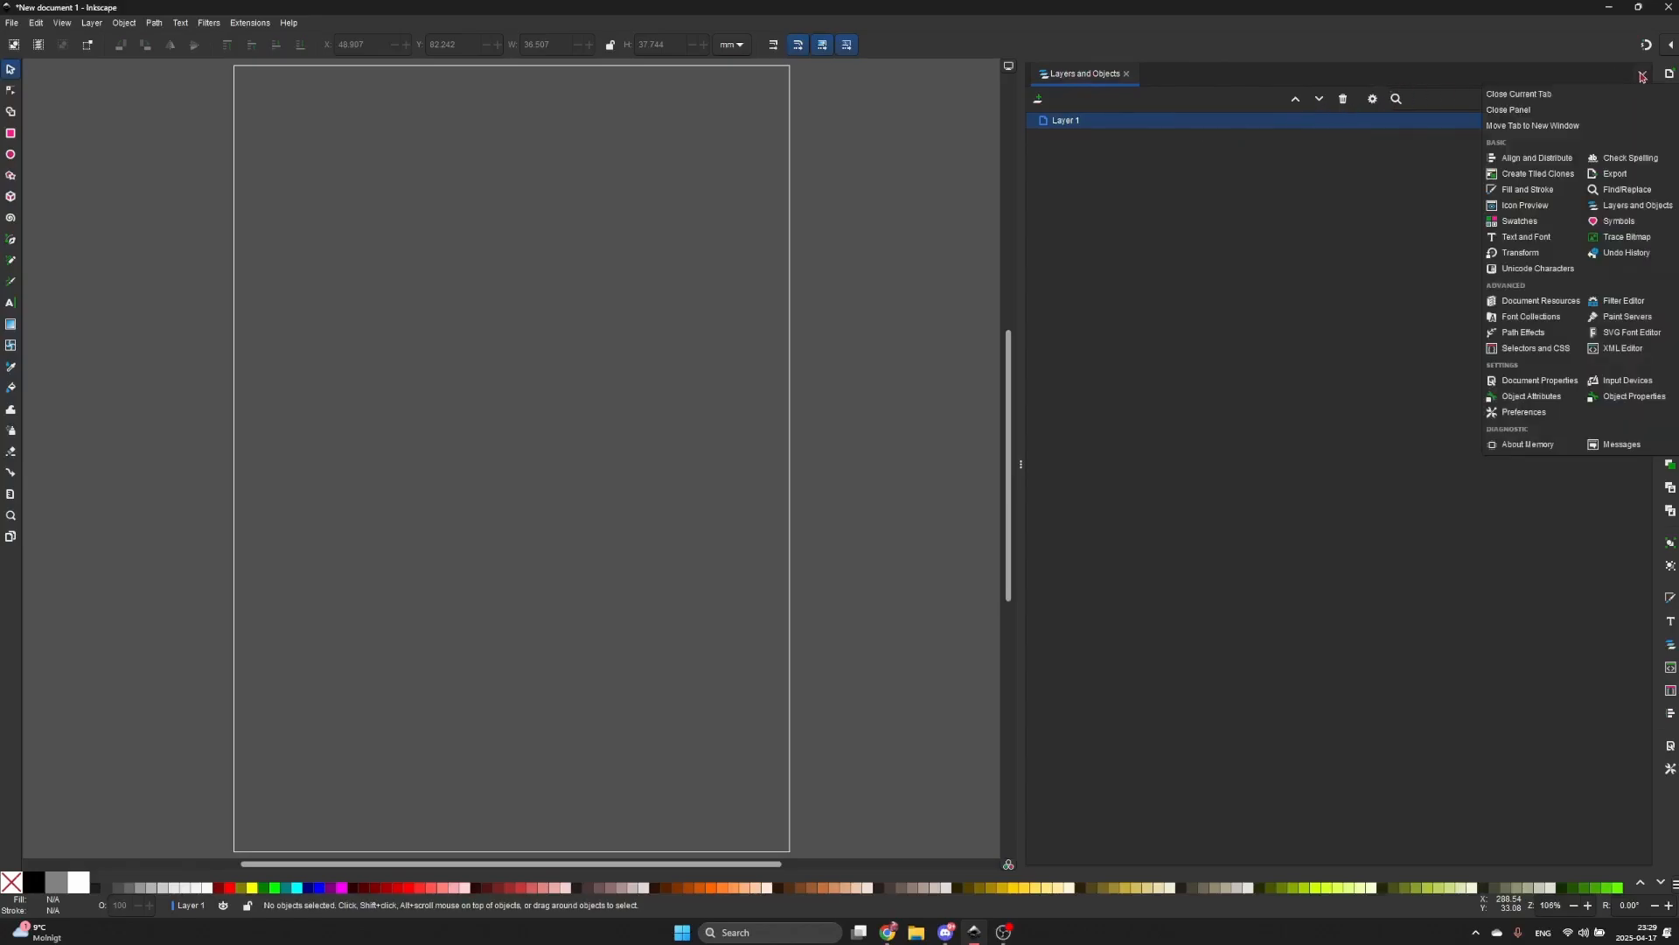
pyautogui.click(1540, 158)
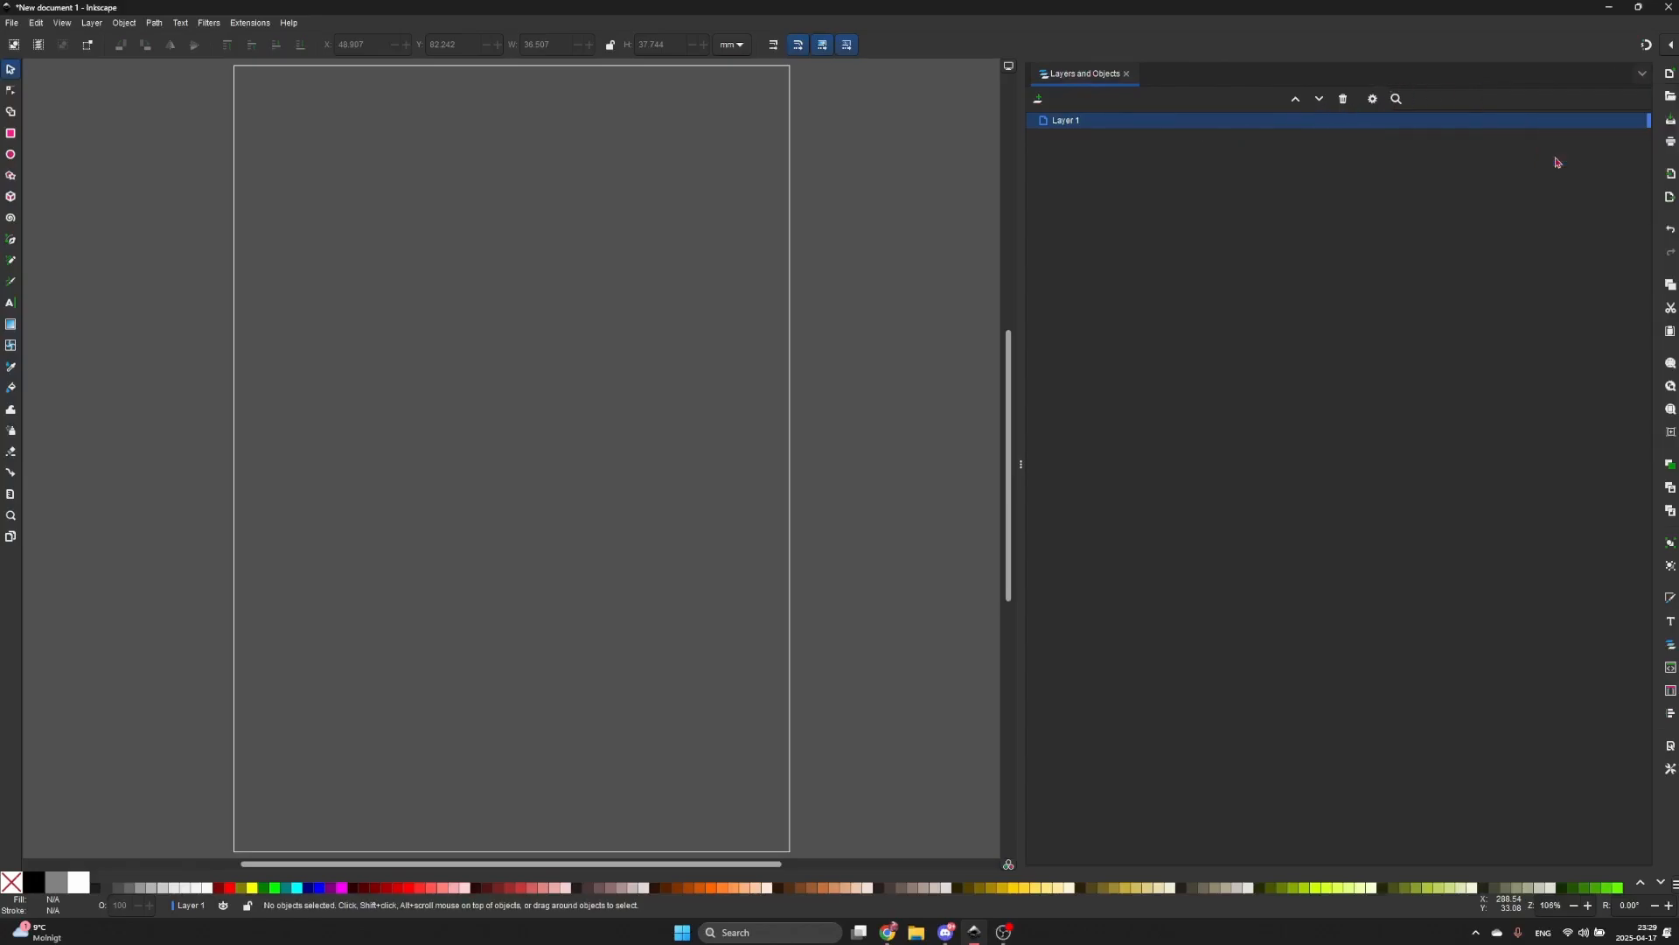
pyautogui.click(1643, 75)
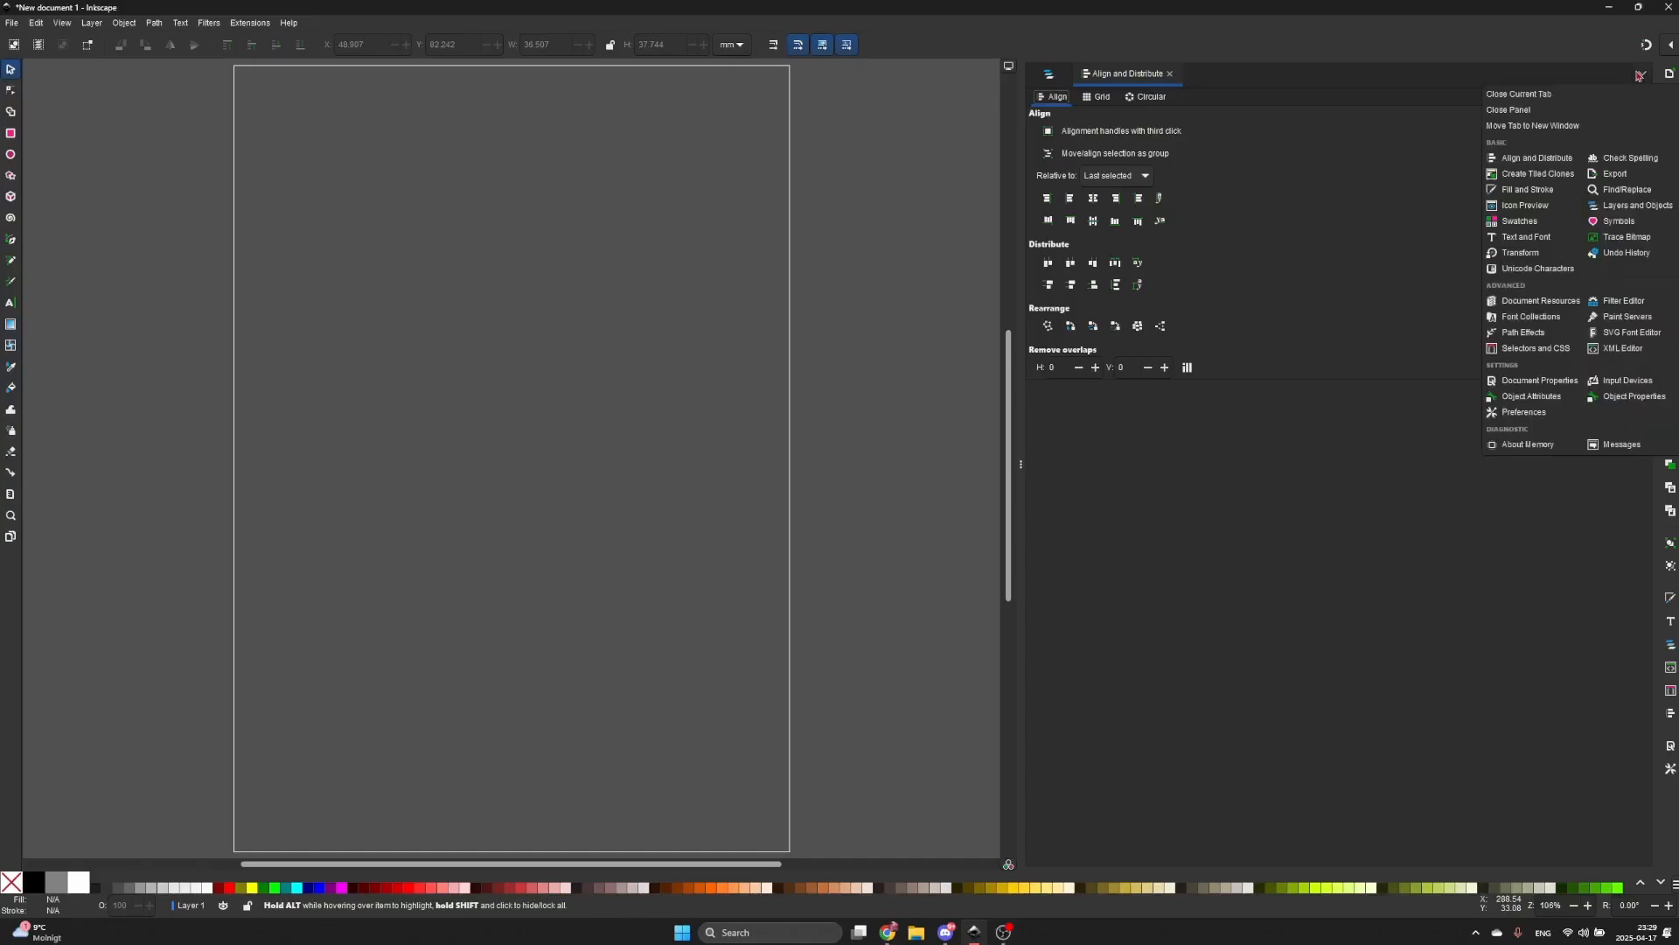
pyautogui.click(1613, 175)
pyautogui.click(1642, 75)
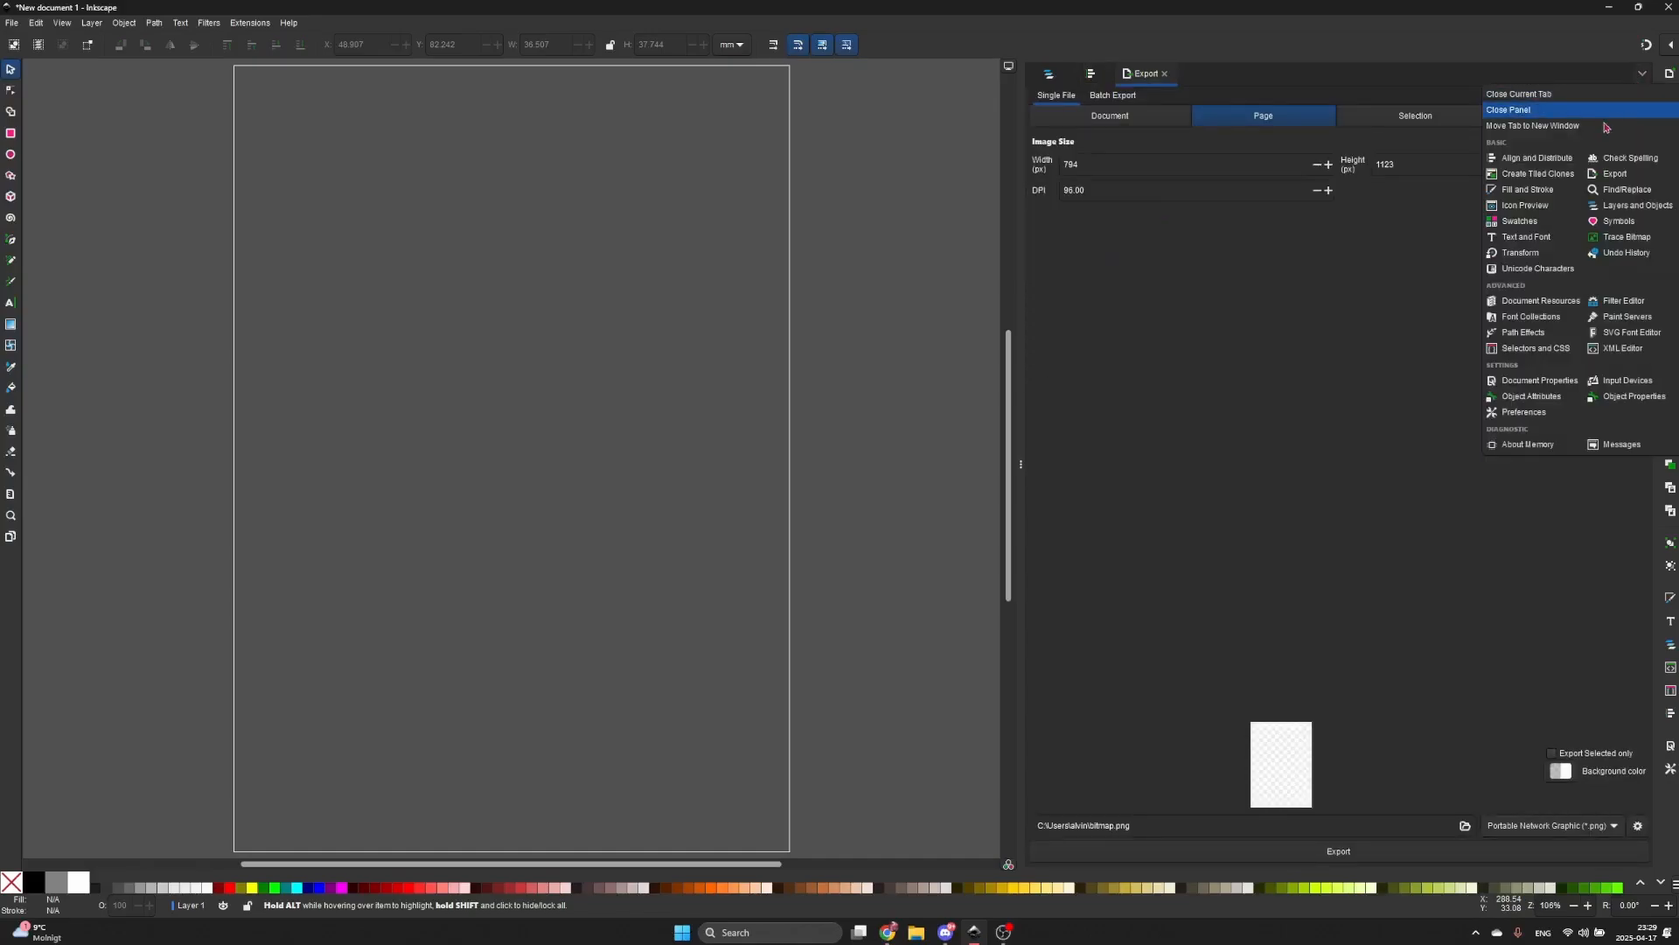
pyautogui.click(1551, 191)
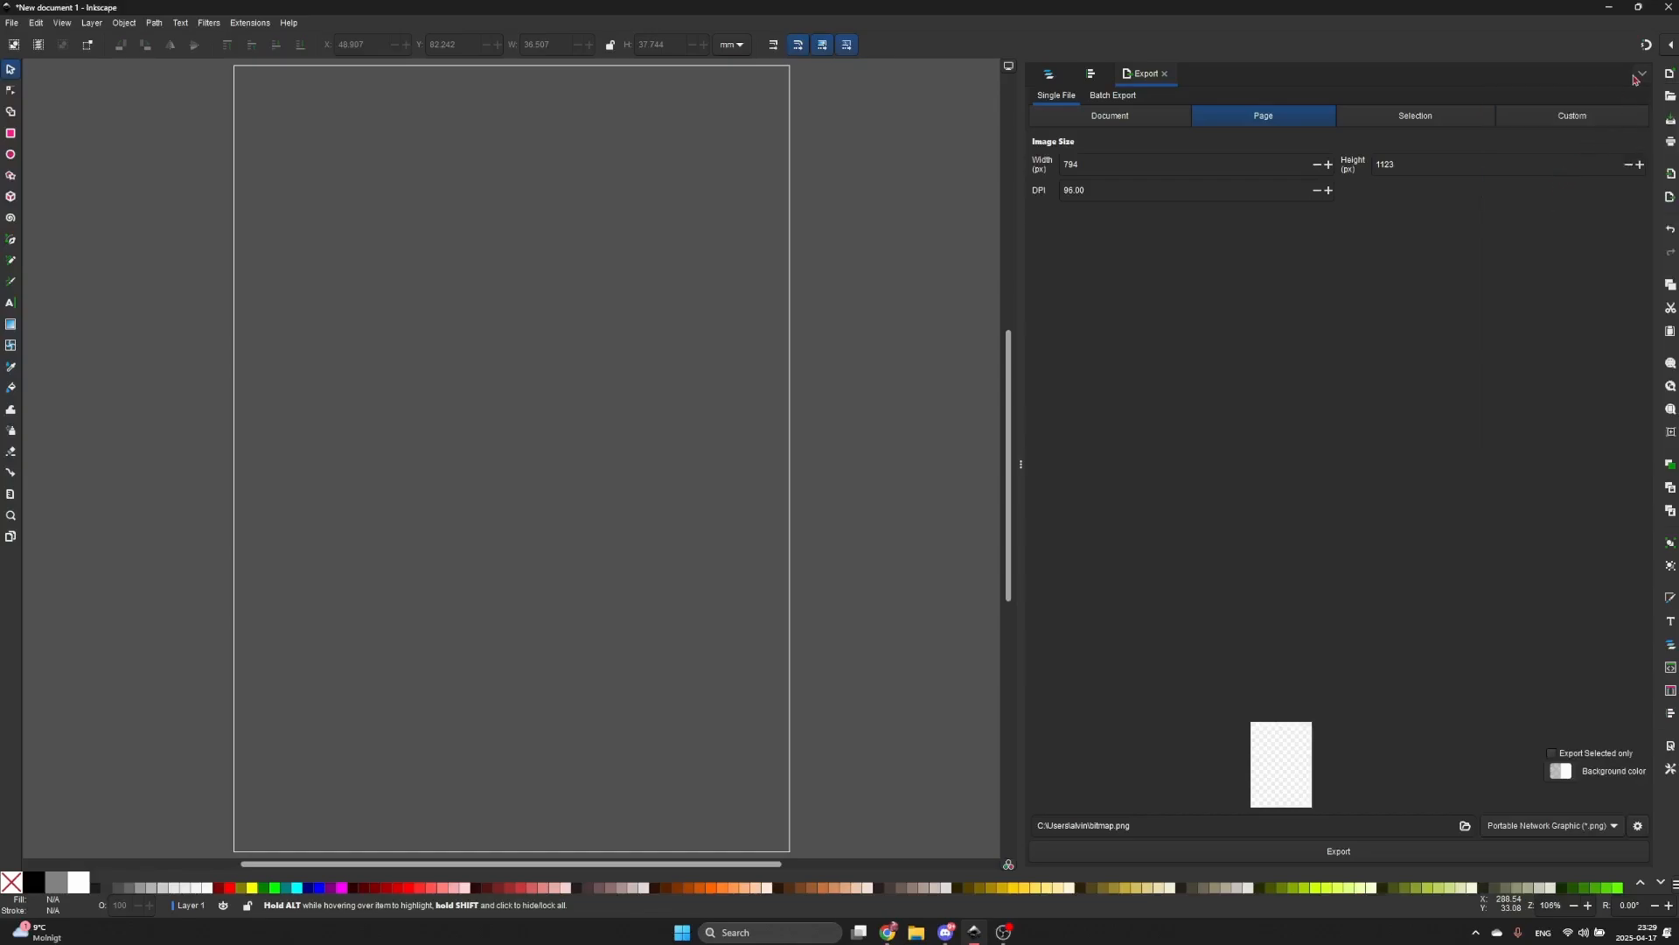
# - Add the Transform, Document Properties and Object Properties dialogs to the same dock
pyautogui.click(1642, 74)
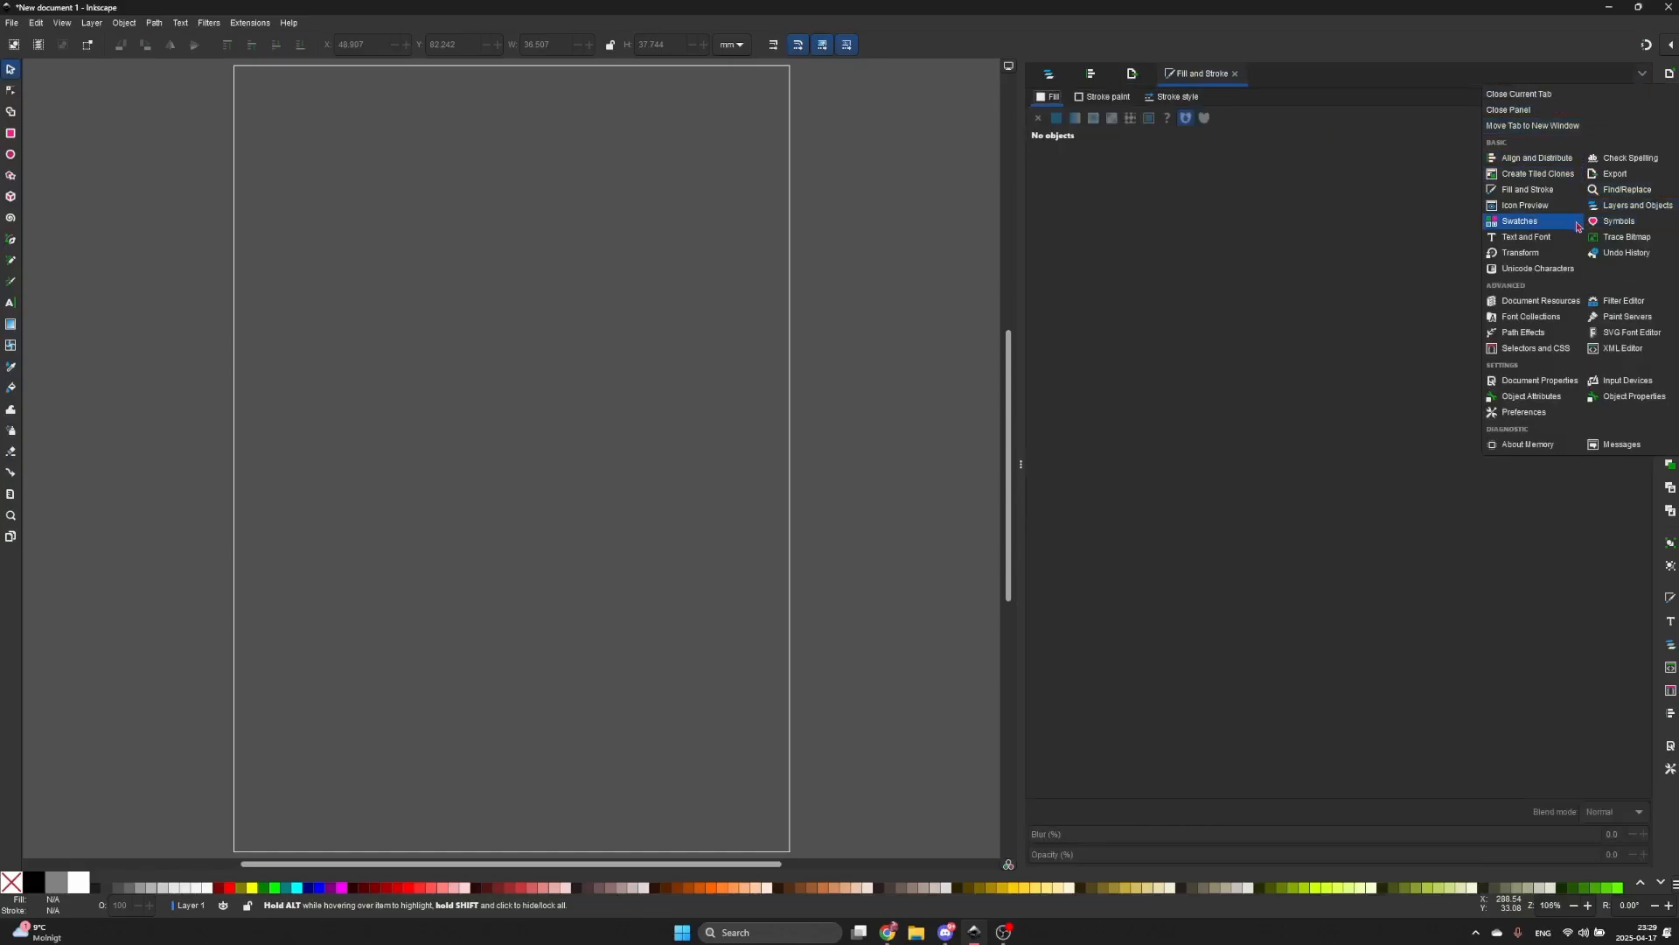
pyautogui.click(1553, 255)
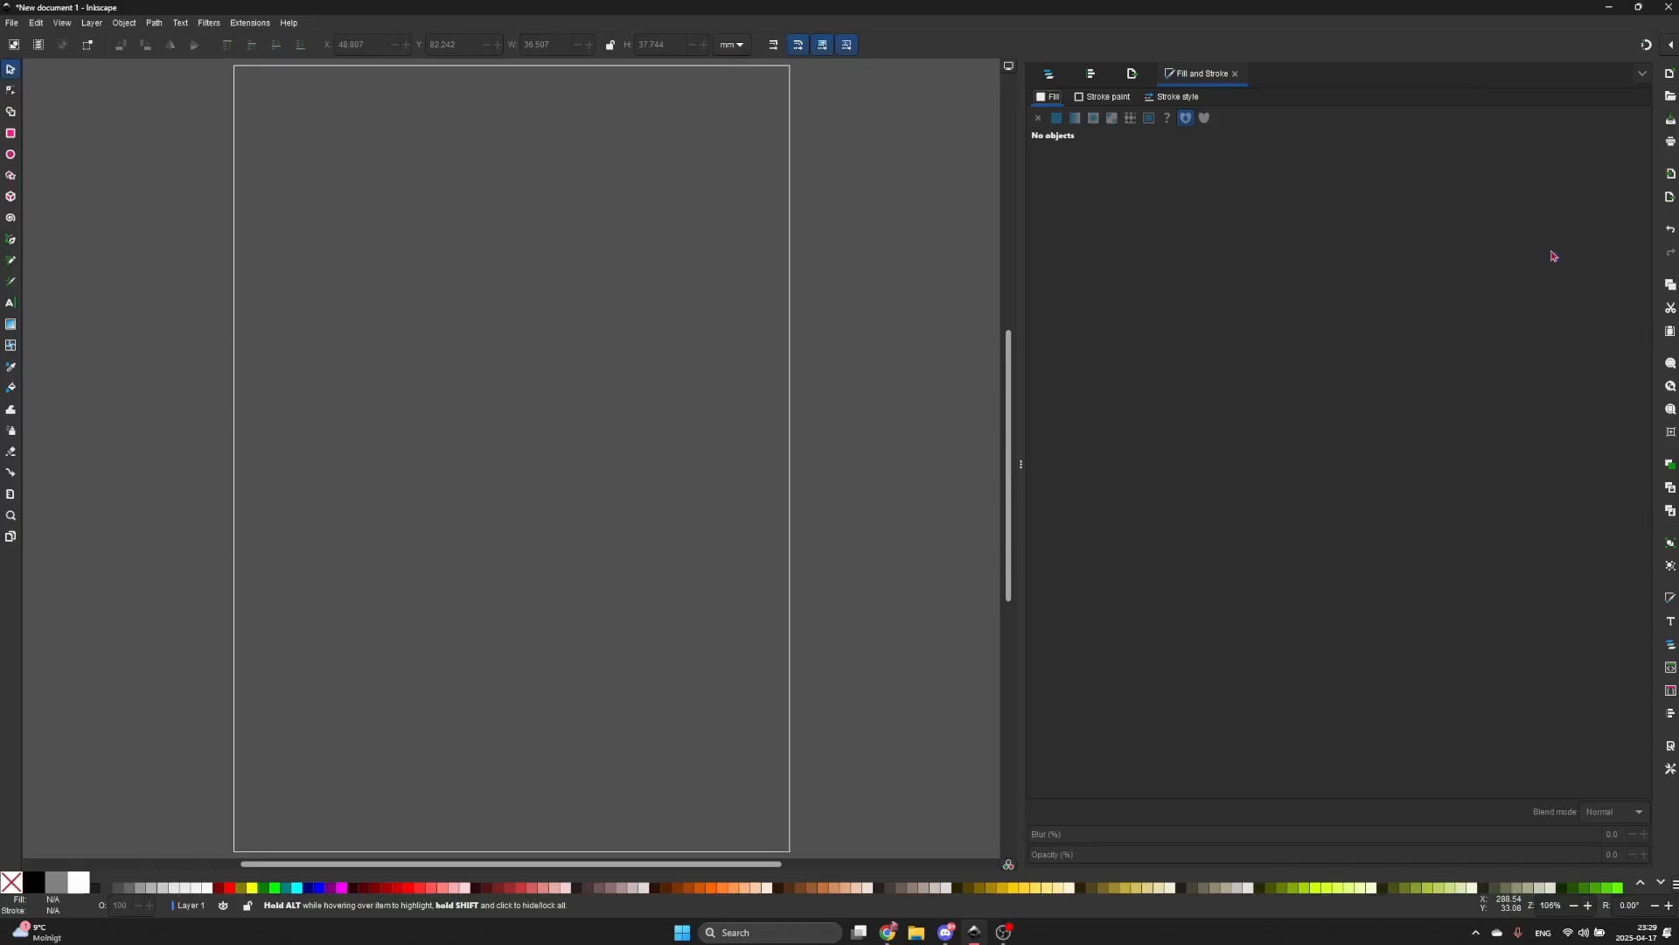
pyautogui.click(1642, 75)
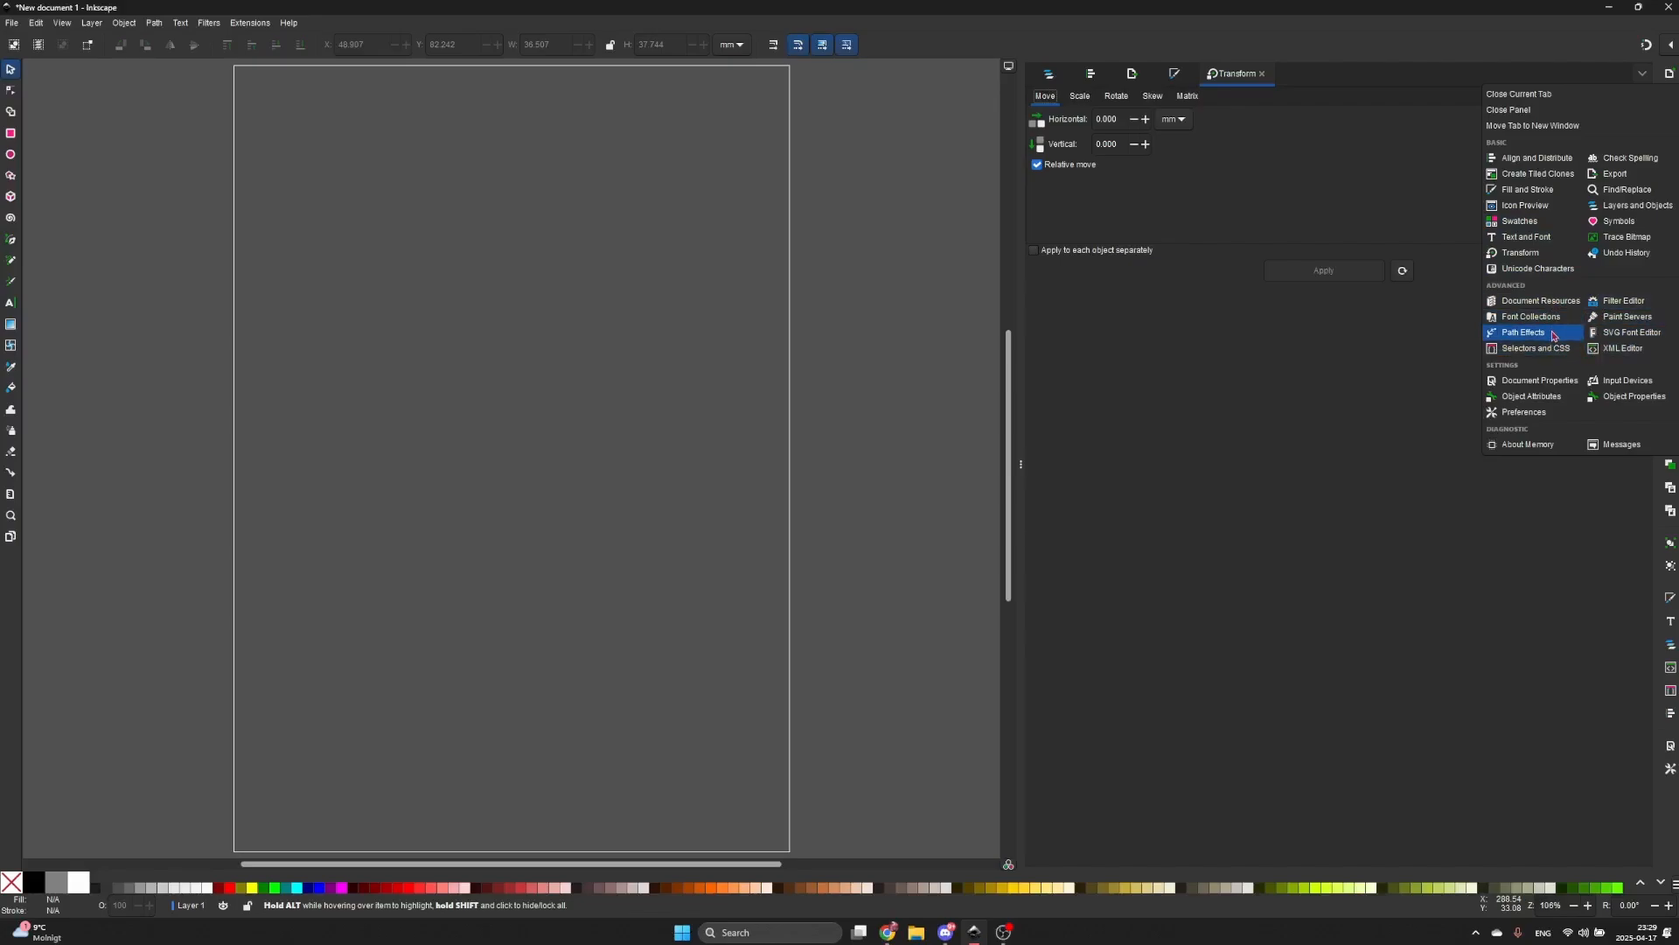
pyautogui.click(1553, 387)
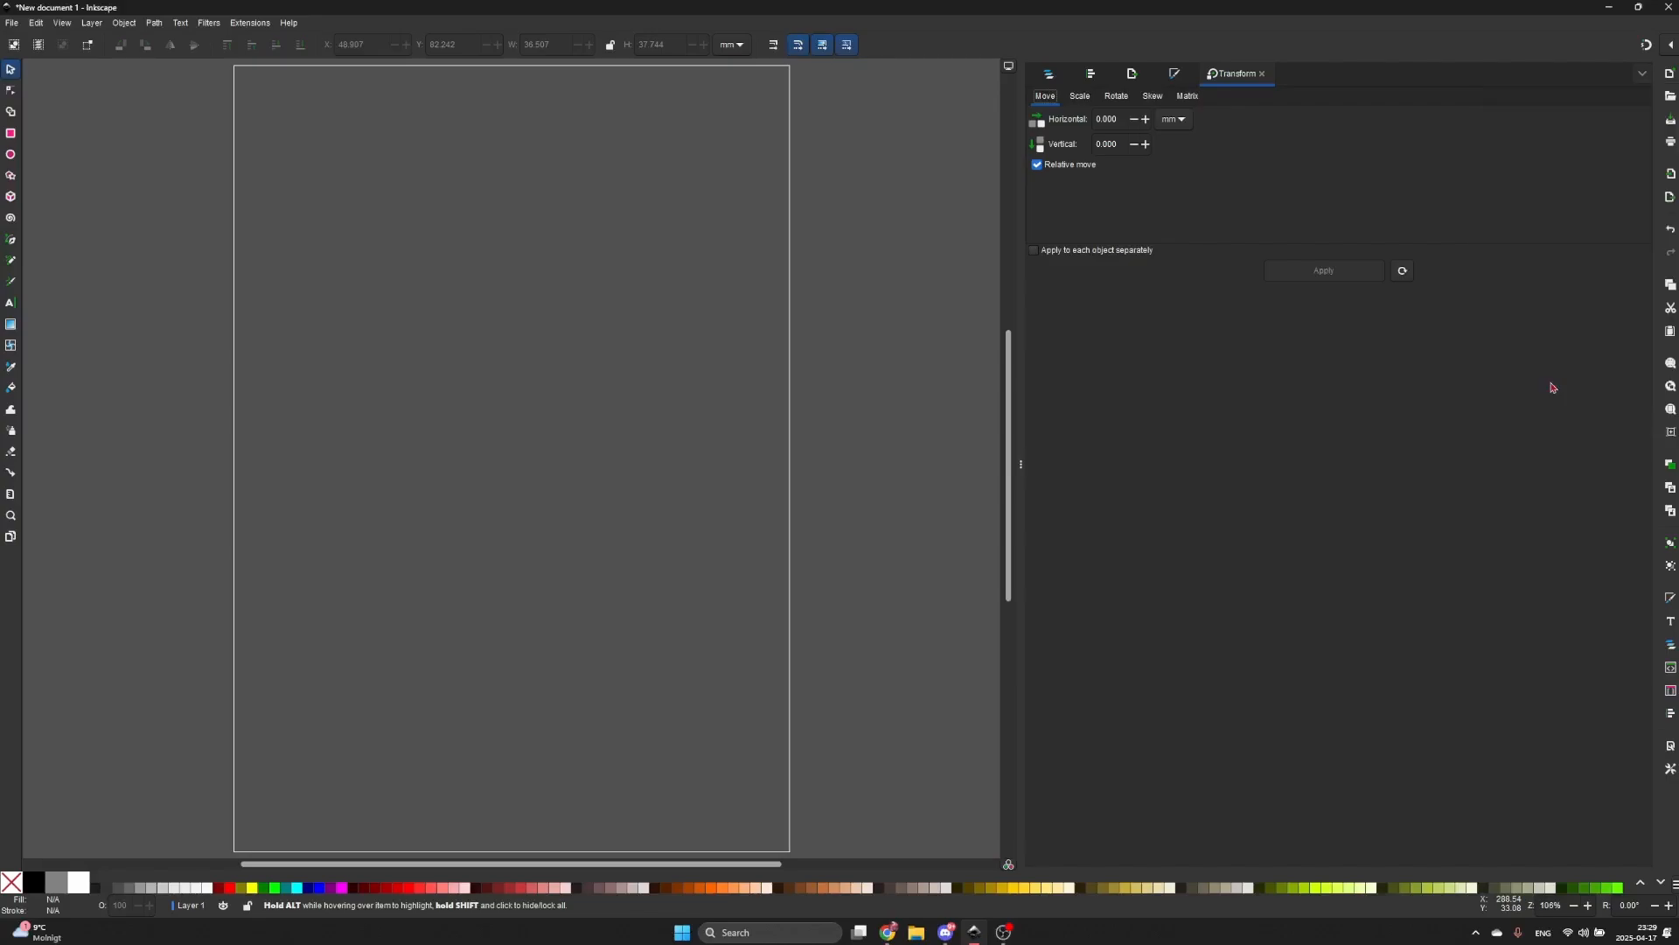
pyautogui.click(1641, 77)
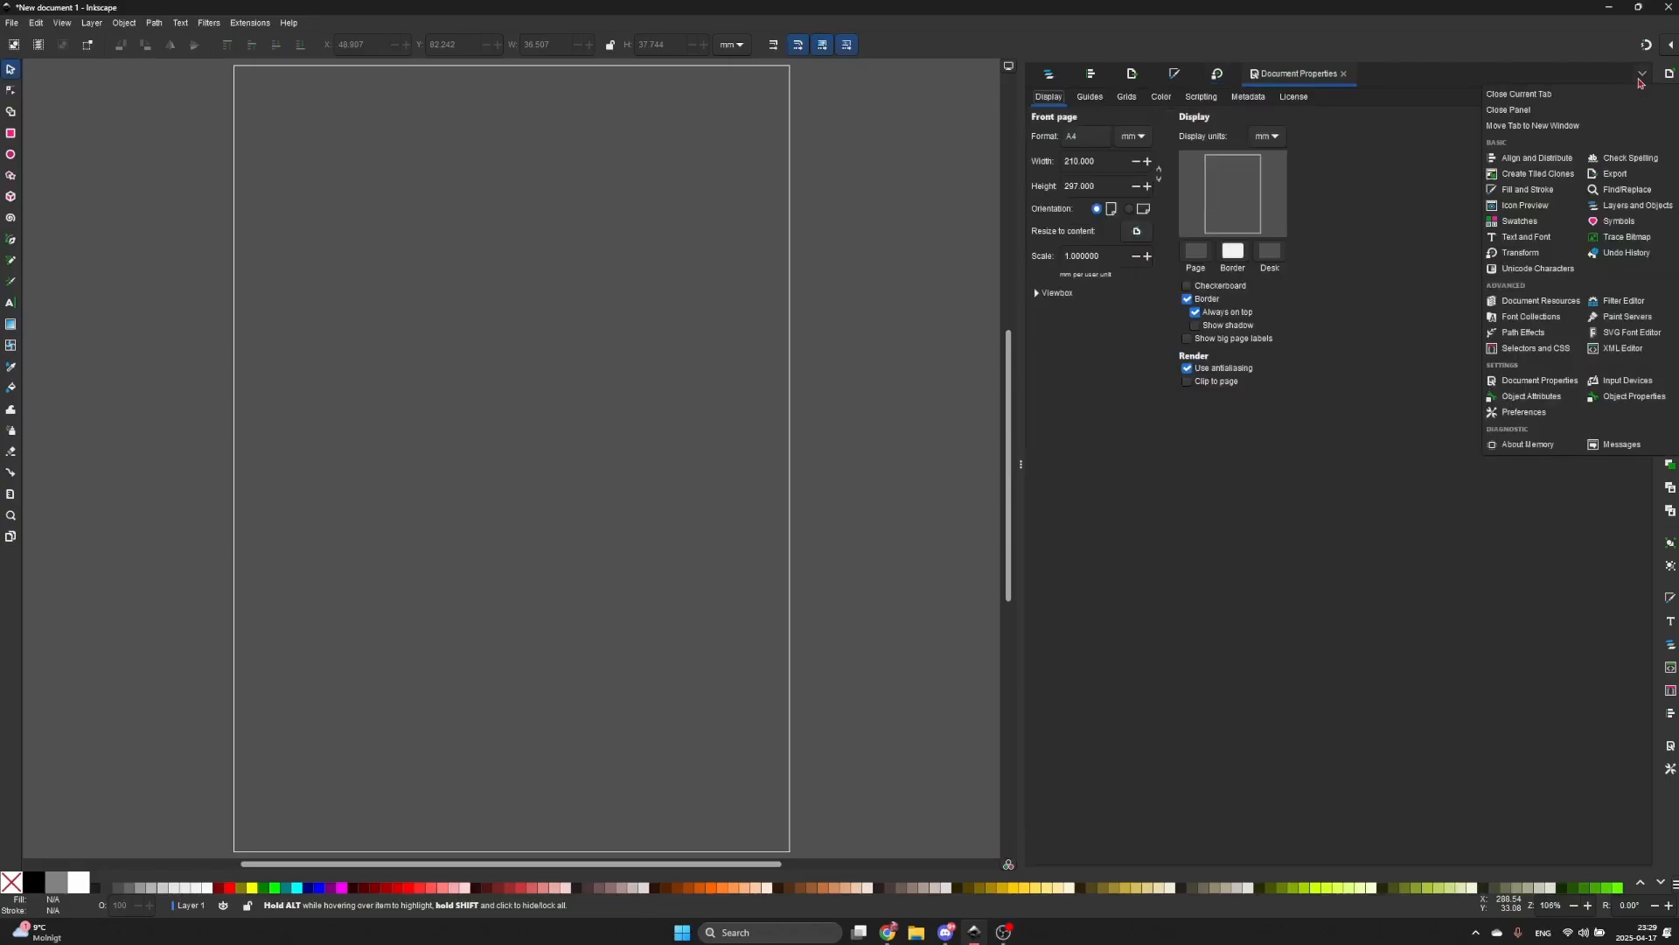
pyautogui.click(1597, 400)
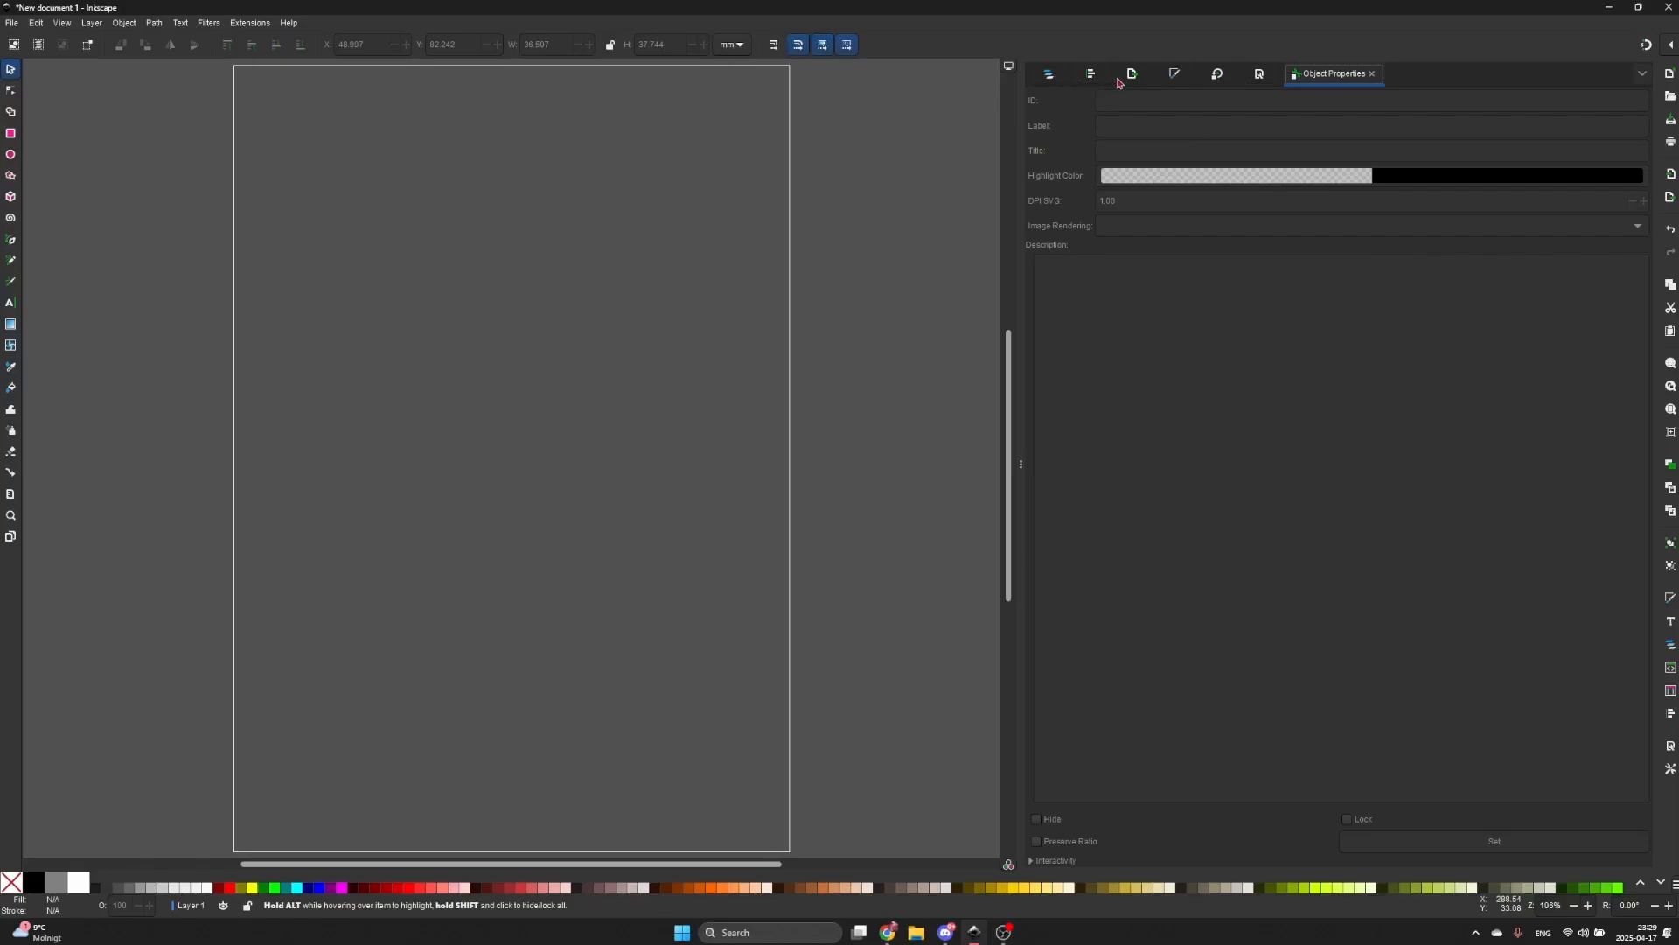
# - Reorder the docked dialogs so Fill and Stroke follows Layers and Objects, and Transform comes before Export
pyautogui.click(1175, 75)
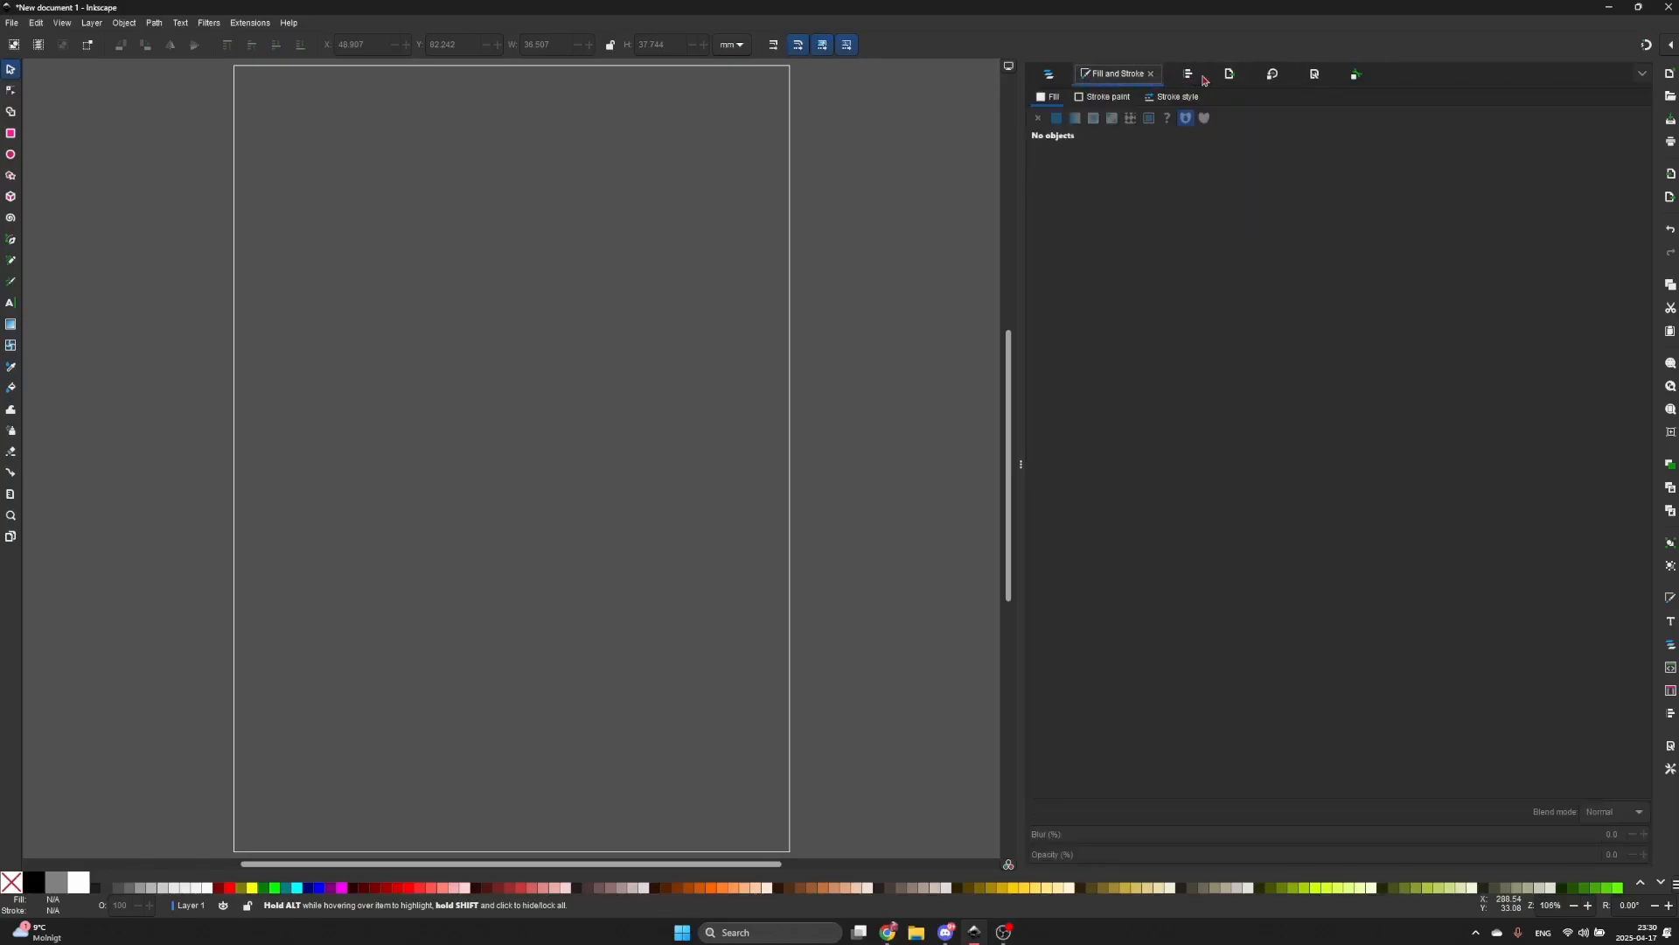
pyautogui.click(1272, 76)
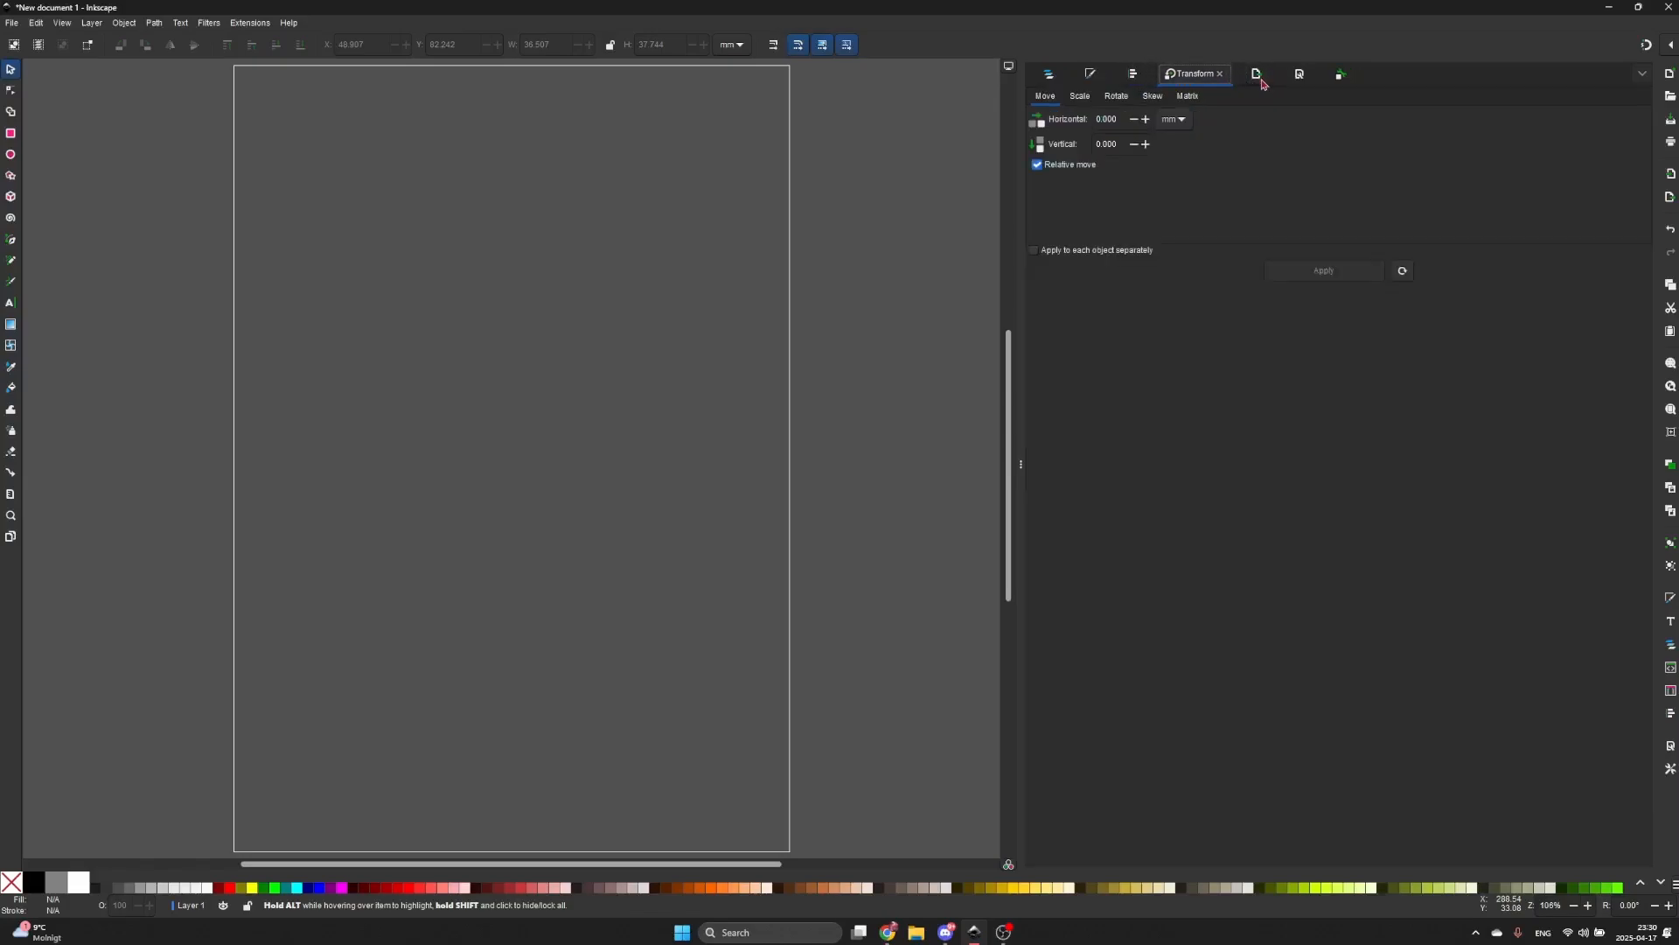
# - Look through the docked dialogs in order, from Layers and Objects to Object Properties
pyautogui.click(1050, 75)
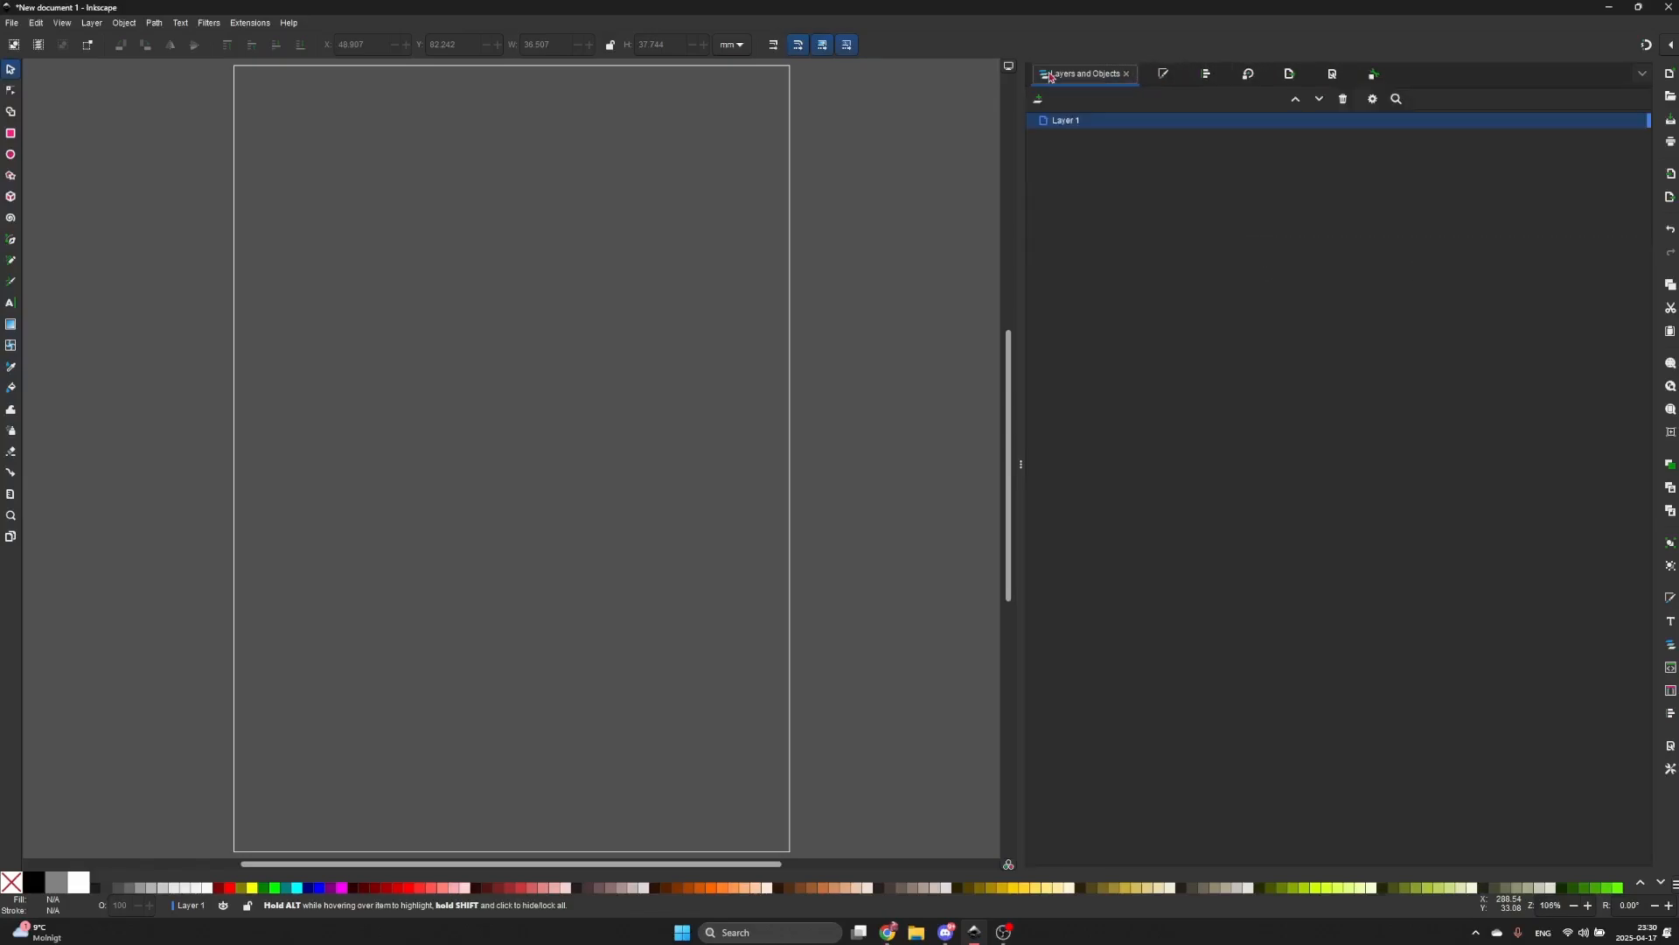
pyautogui.click(1160, 77)
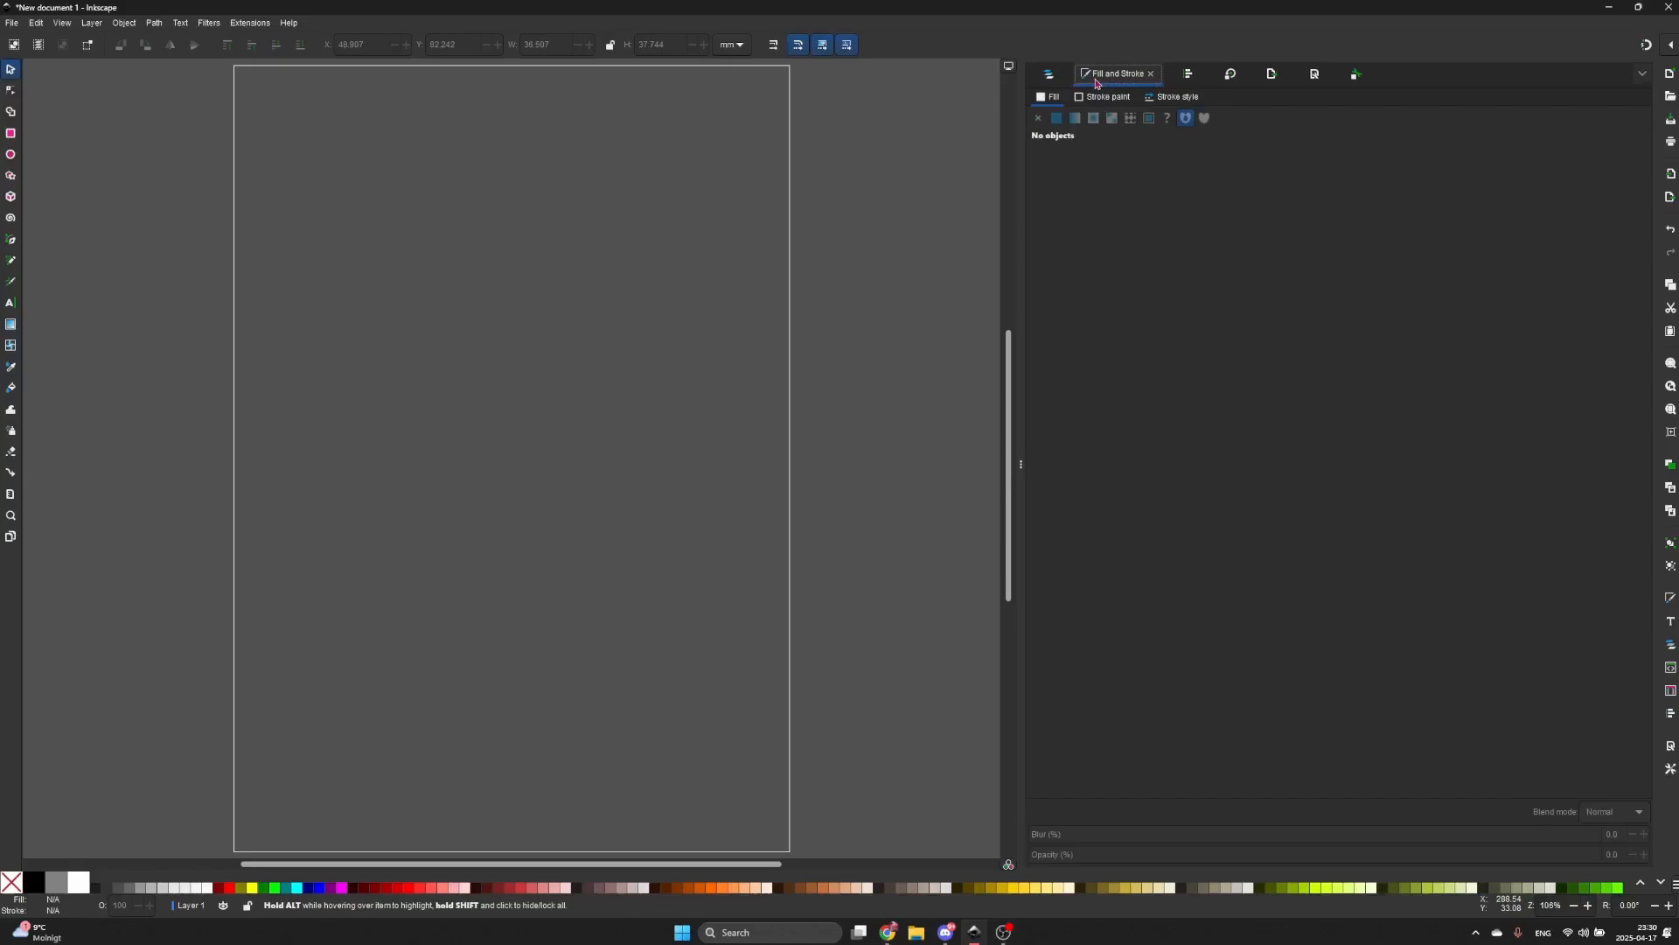
pyautogui.click(1188, 76)
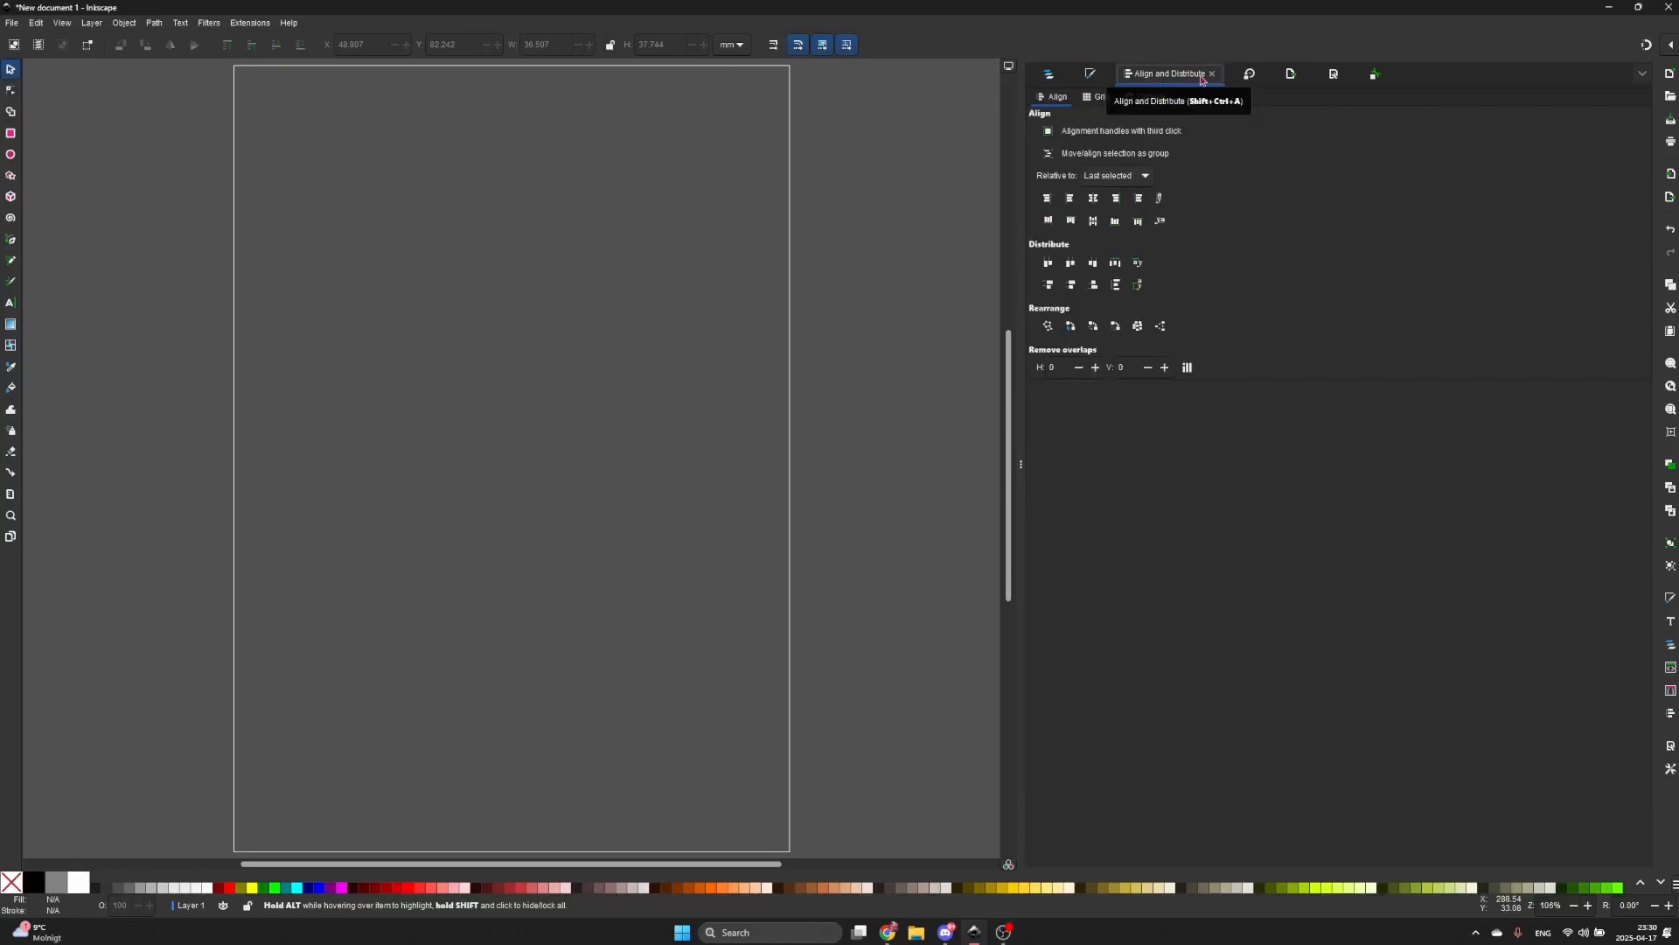
pyautogui.click(1248, 76)
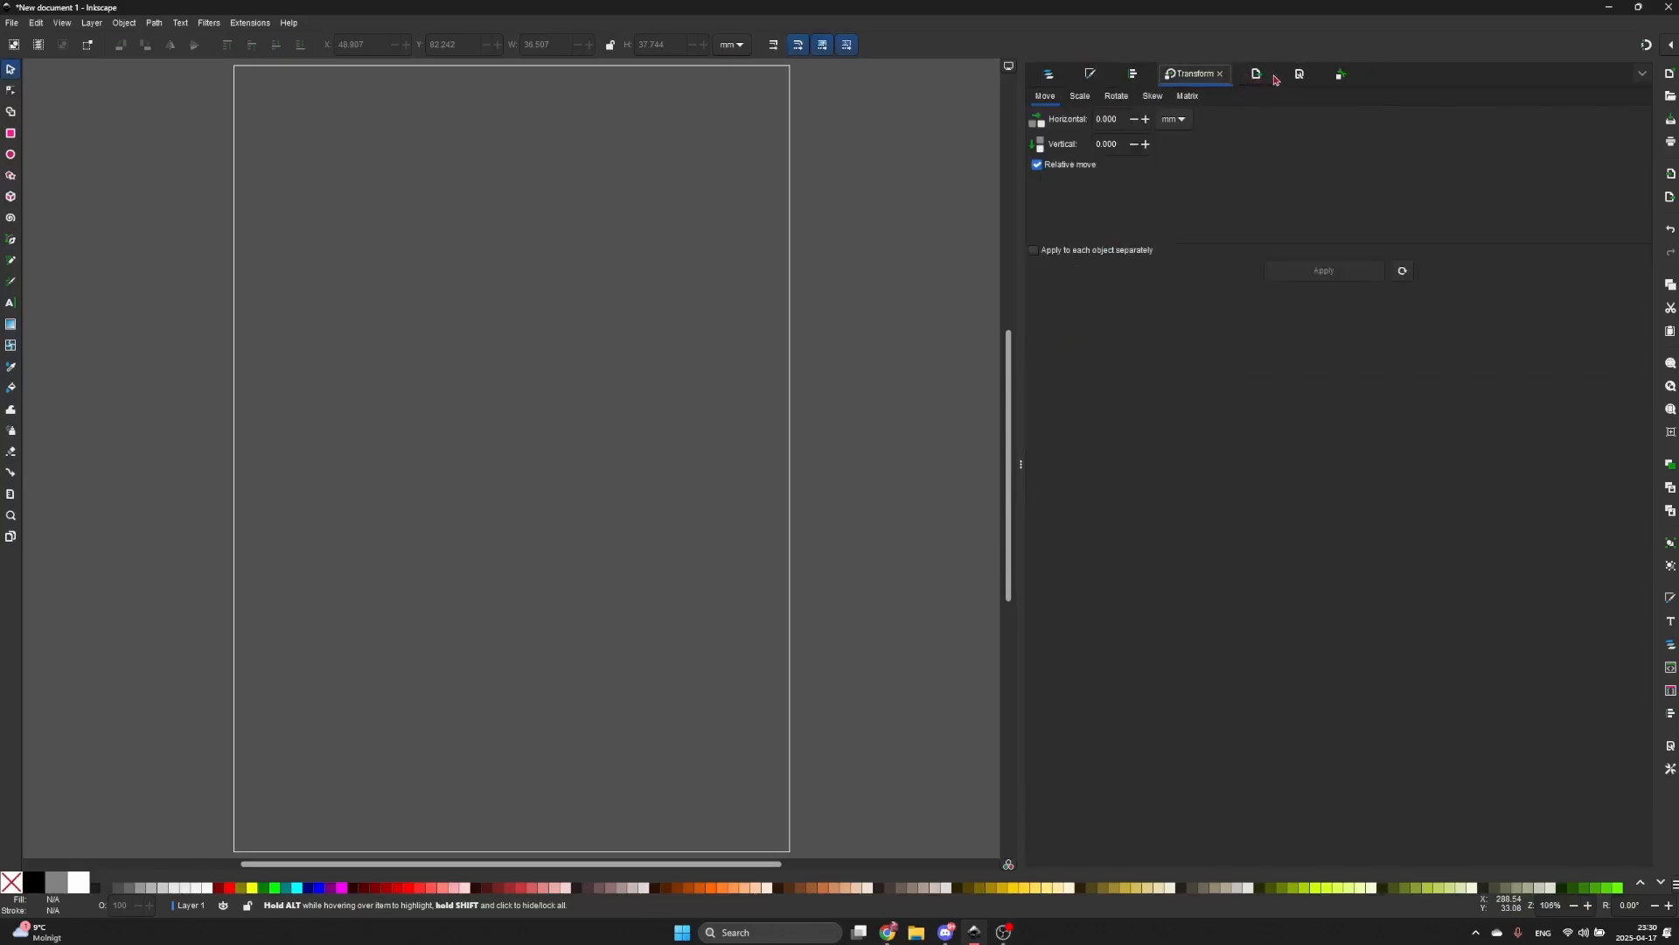
pyautogui.click(1262, 78)
pyautogui.click(1285, 78)
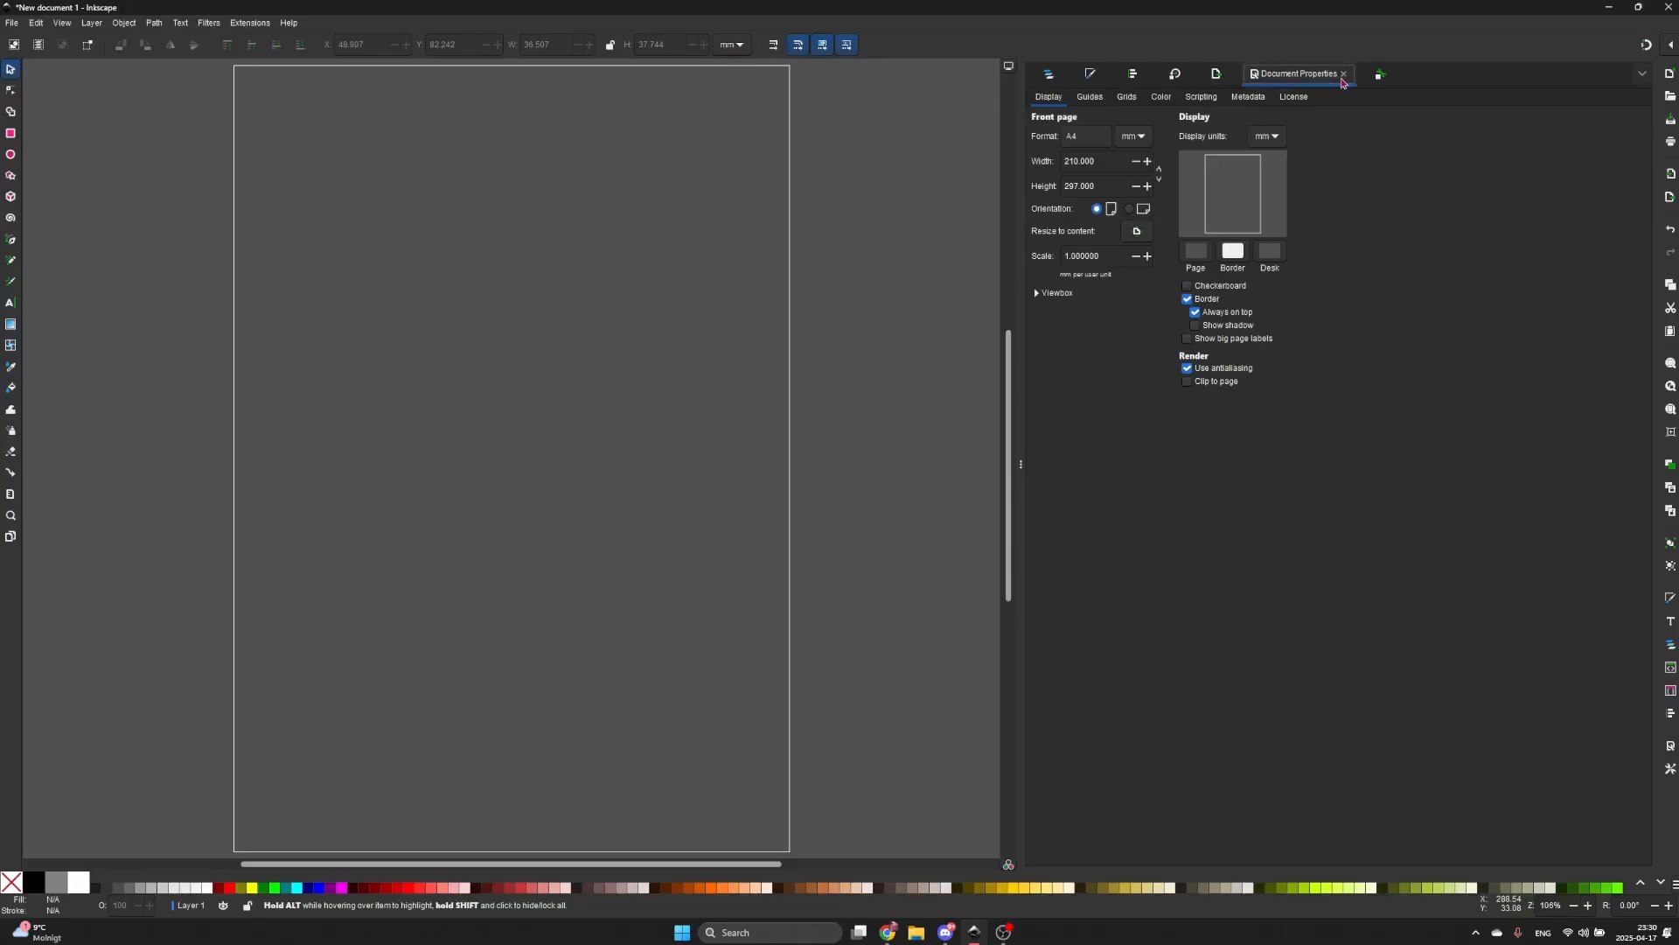
pyautogui.click(1372, 79)
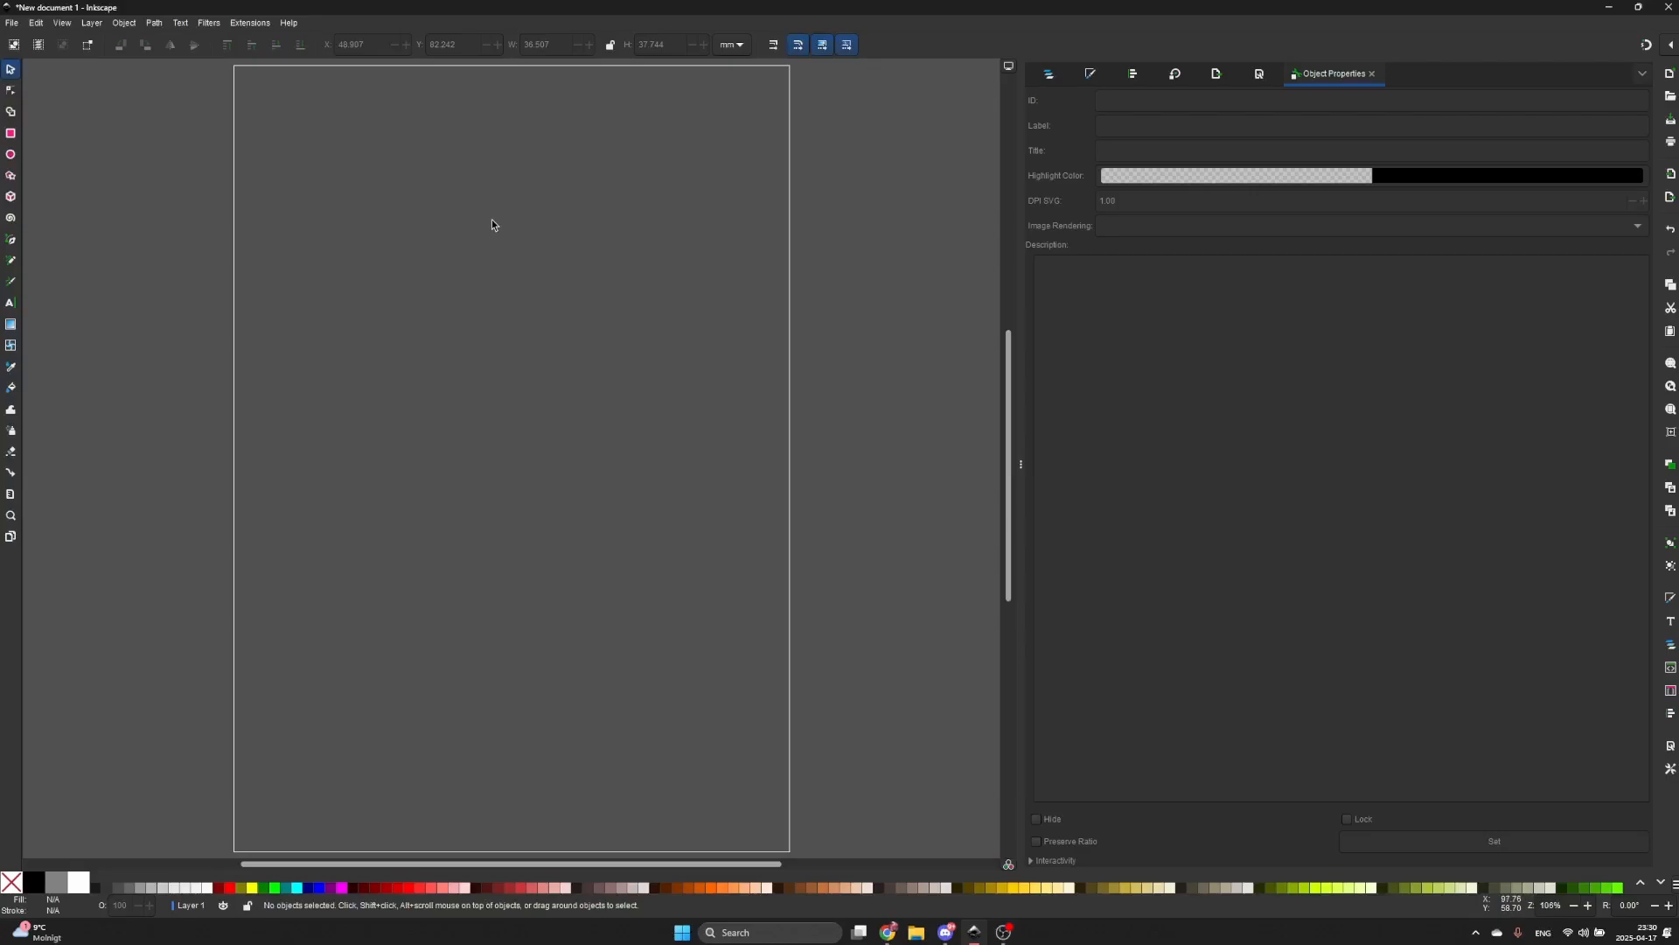
pyautogui.moveTo(464, 201); pyautogui.dragTo(465, 244)
pyautogui.rightClick(465, 244)
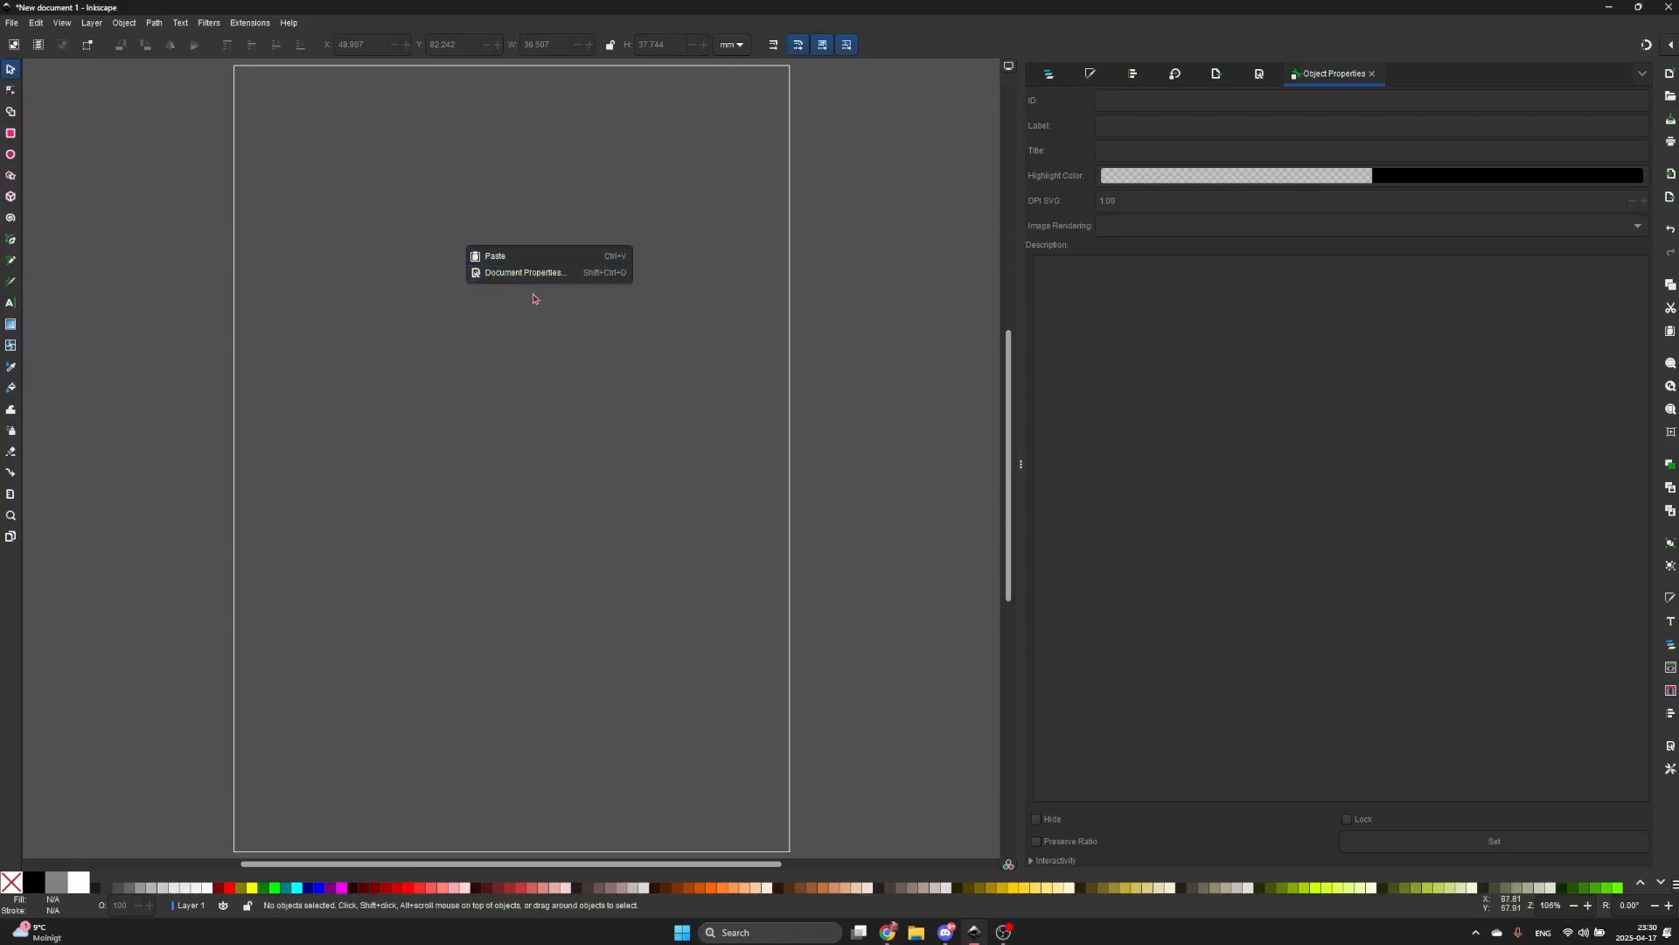
pyautogui.click(576, 308)
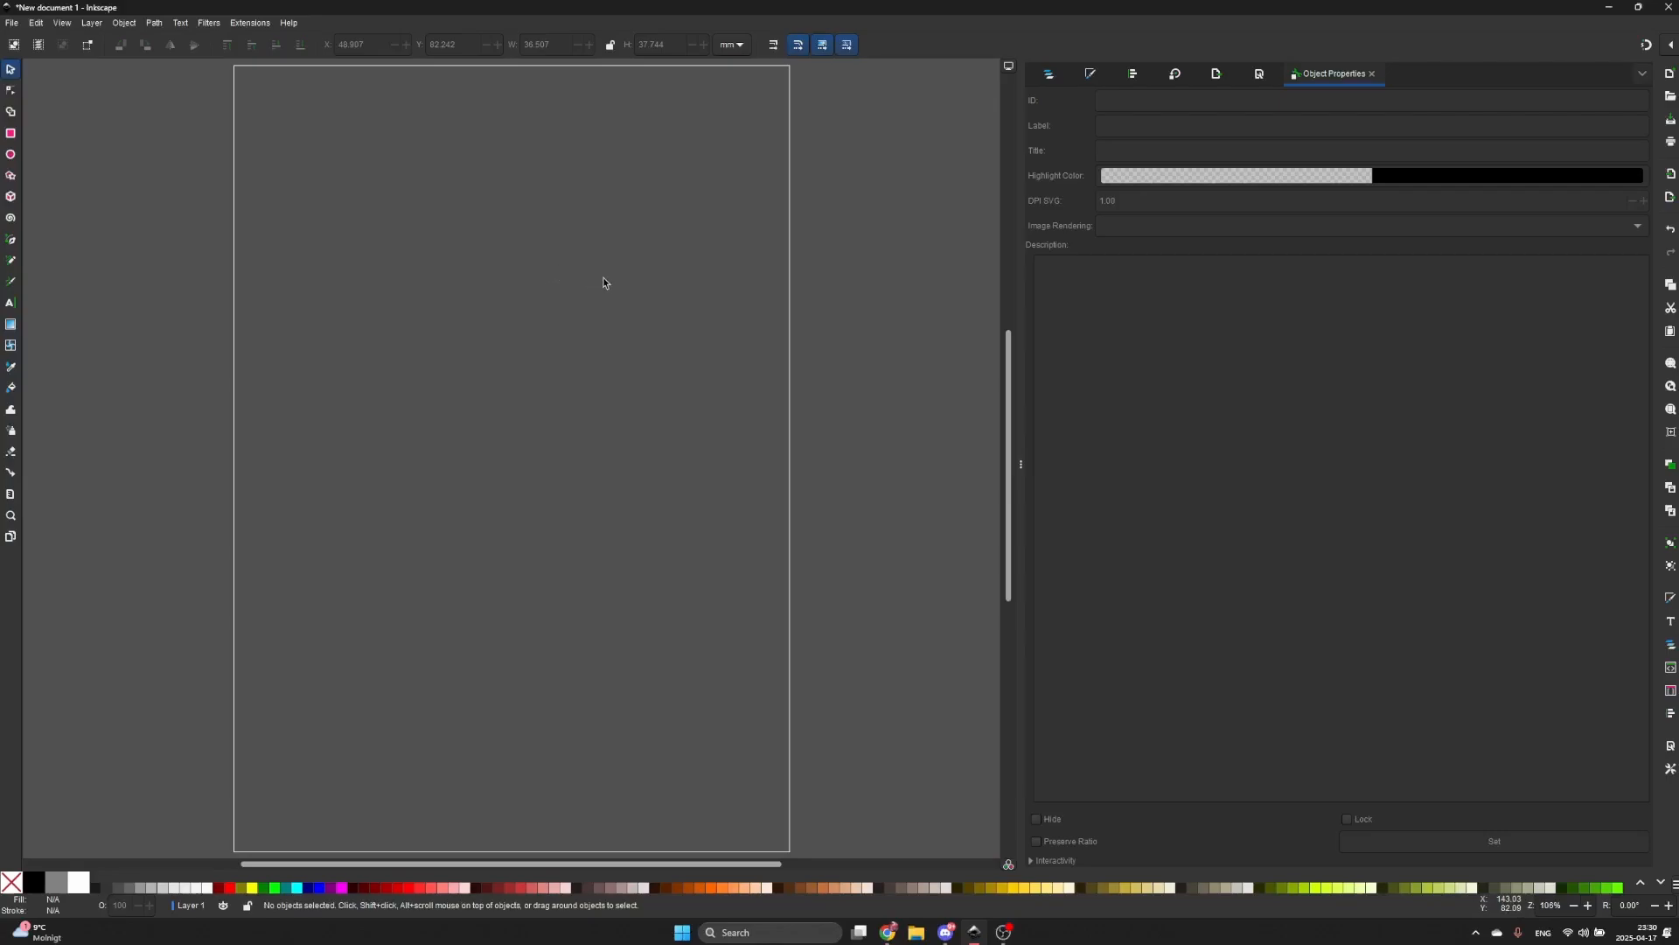
# - Try out canvas navigation by panning, scrolling and zooming in and out around the blank page
pyautogui.moveTo(566, 274)
pyautogui.mouseDown()
pyautogui.moveTo(555, 311)
pyautogui.moveTo(592, 285)
pyautogui.moveTo(507, 312)
pyautogui.moveTo(600, 281)
pyautogui.moveTo(570, 262)
pyautogui.moveTo(618, 259)
pyautogui.moveTo(560, 312)
pyautogui.moveTo(532, 277)
pyautogui.moveTo(559, 285)
pyautogui.mouseUp()
pyautogui.scroll(-3, 558, 287)
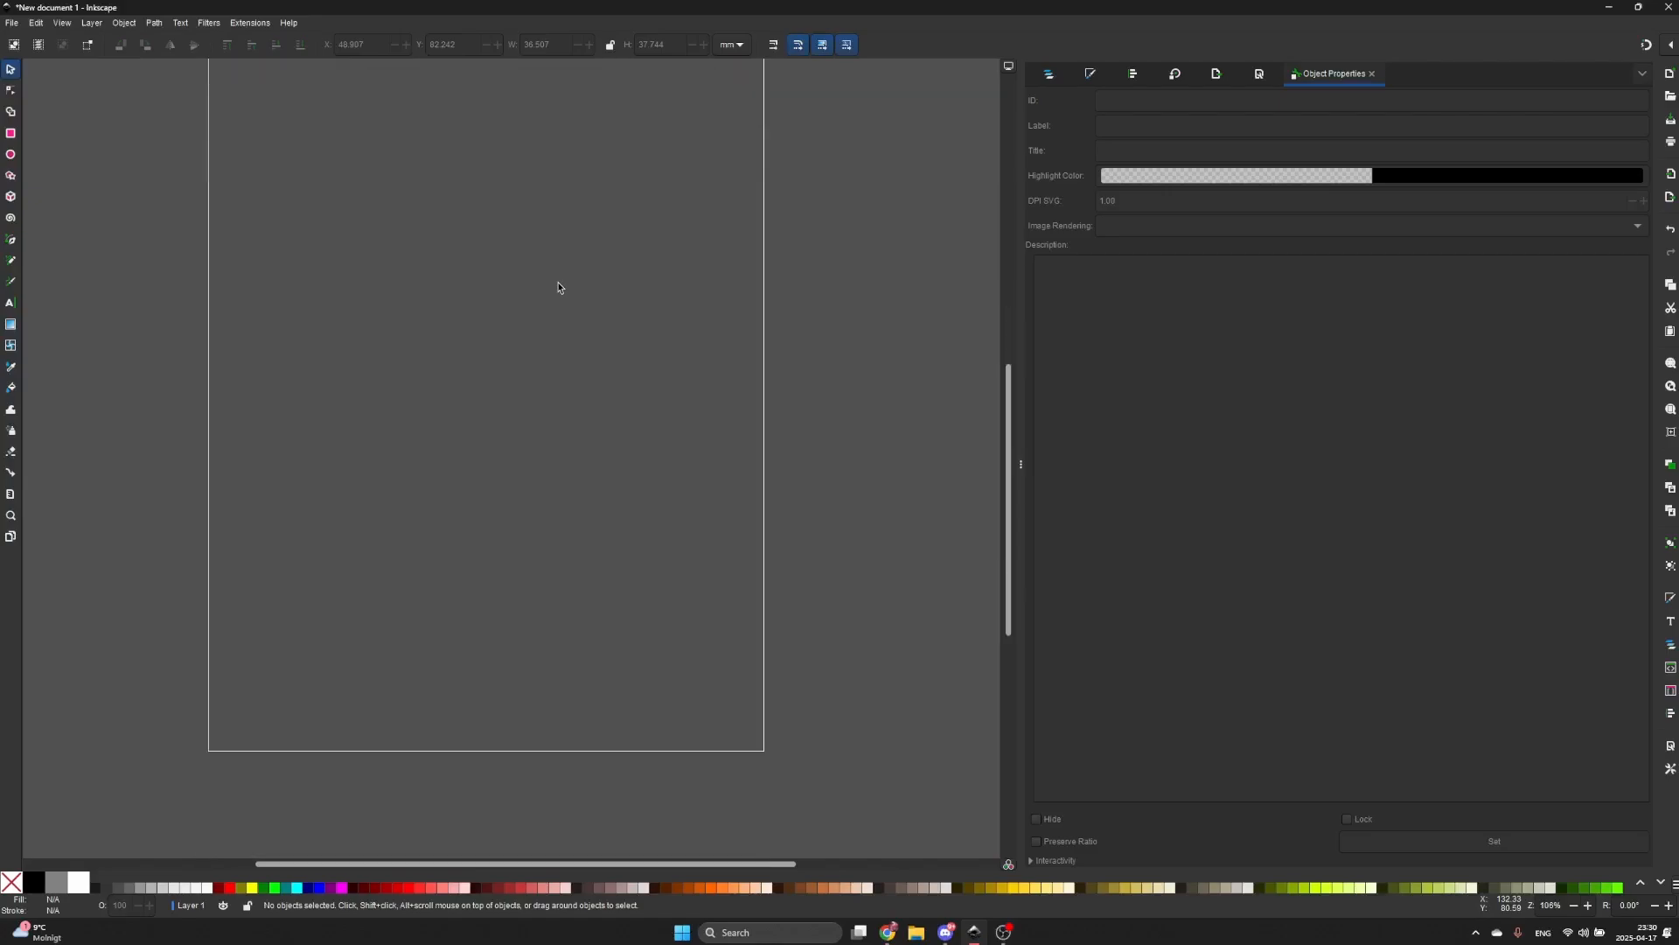
pyautogui.scroll(3, 558, 287)
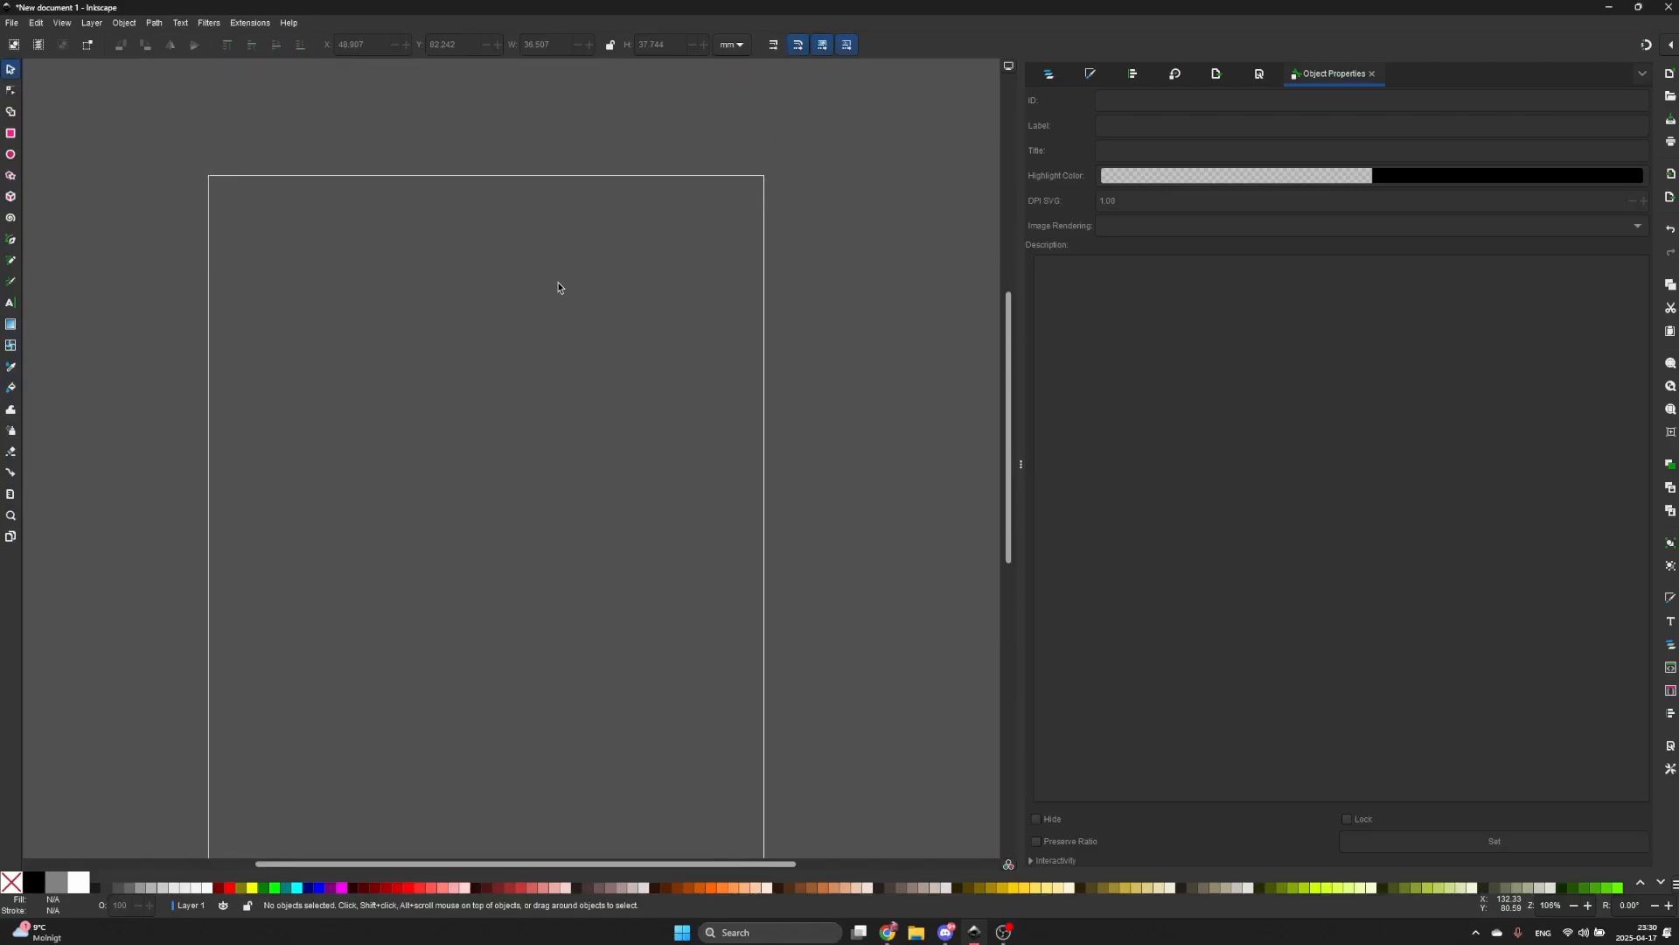
pyautogui.scroll(-5, 558, 287)
pyautogui.scroll(3, 557, 290)
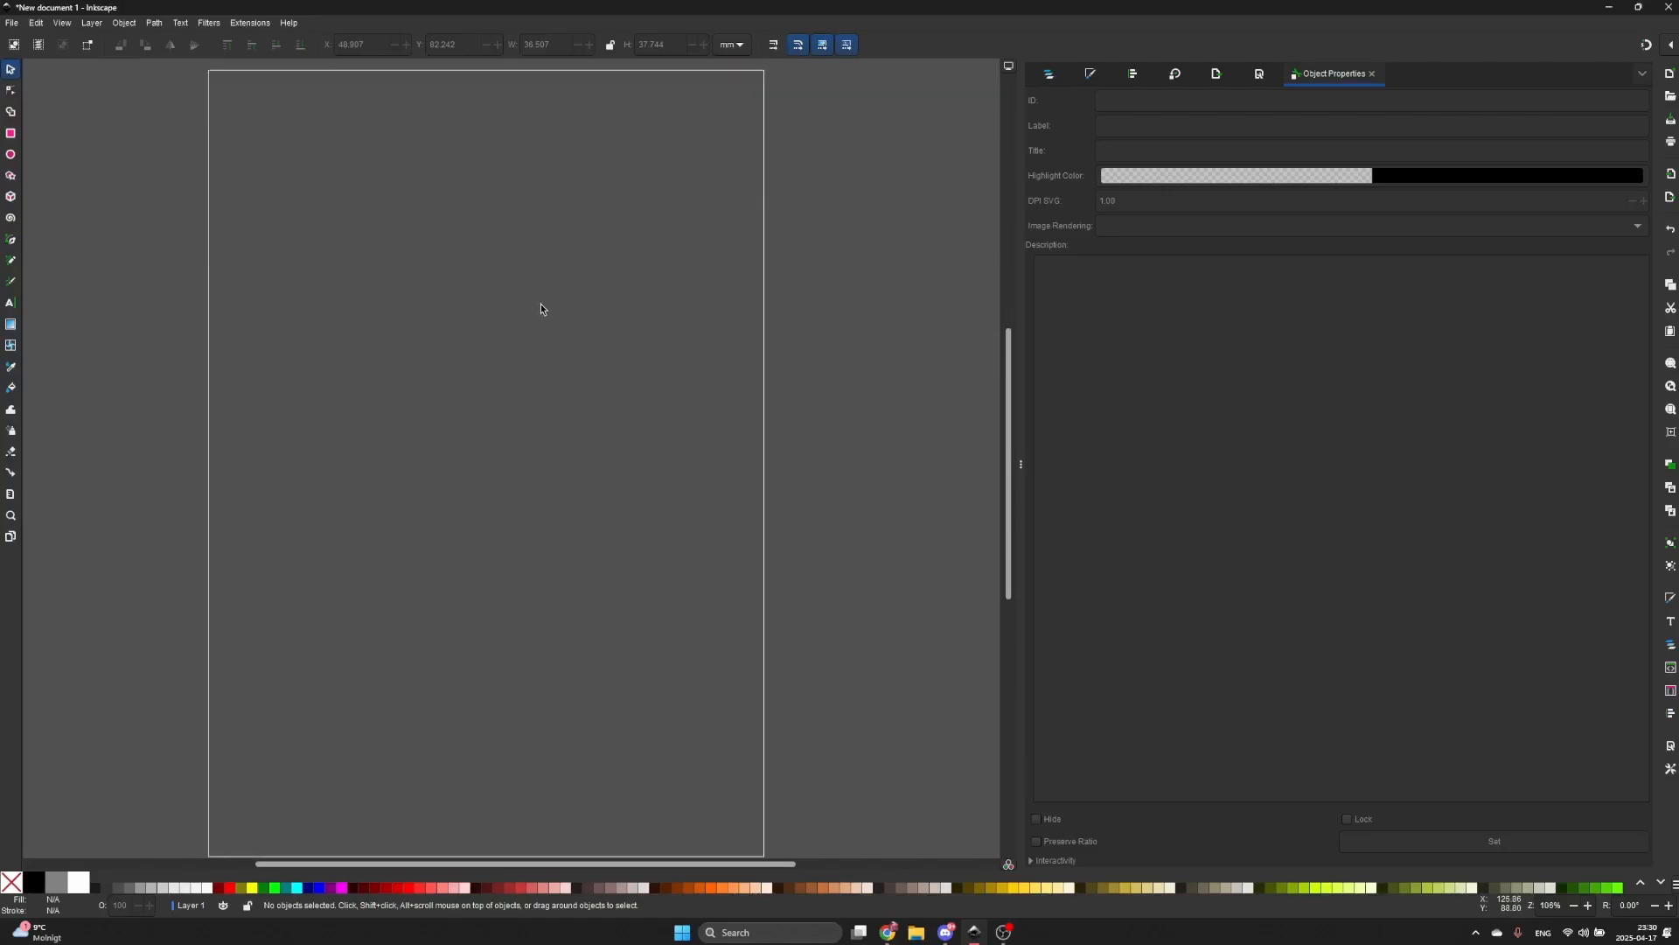
pyautogui.scroll(5, 503, 423)
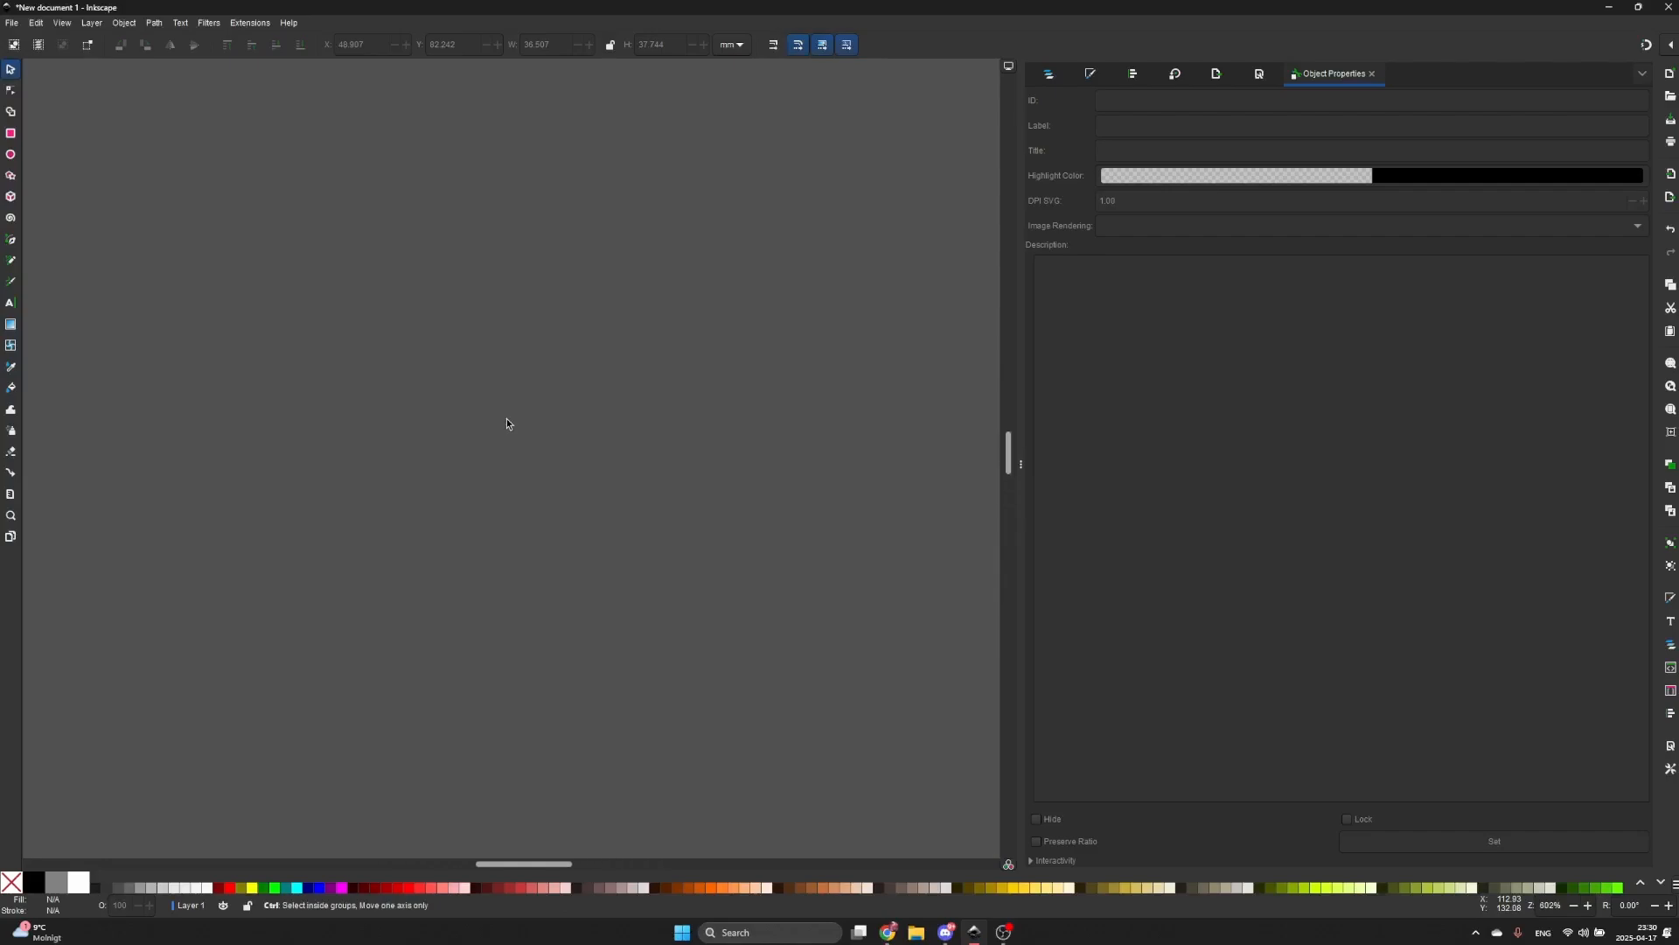
pyautogui.scroll(-9, 506, 423)
pyautogui.scroll(3, 506, 423)
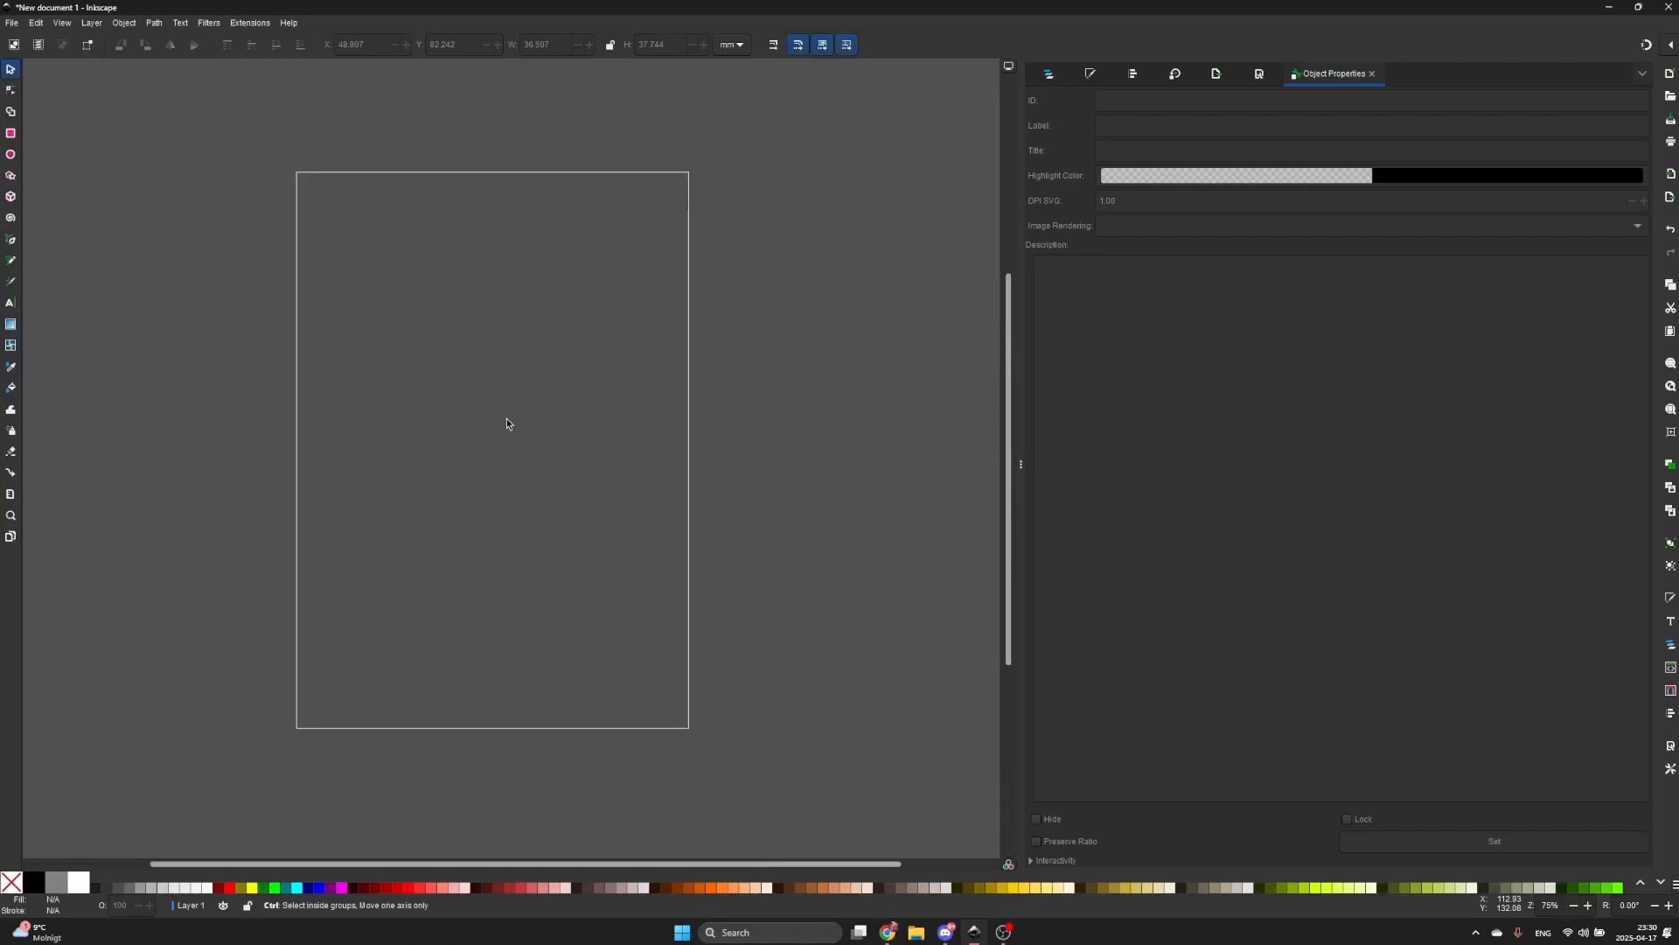
pyautogui.scroll(3, 506, 424)
pyautogui.scroll(-5, 506, 423)
pyautogui.scroll(5, 506, 423)
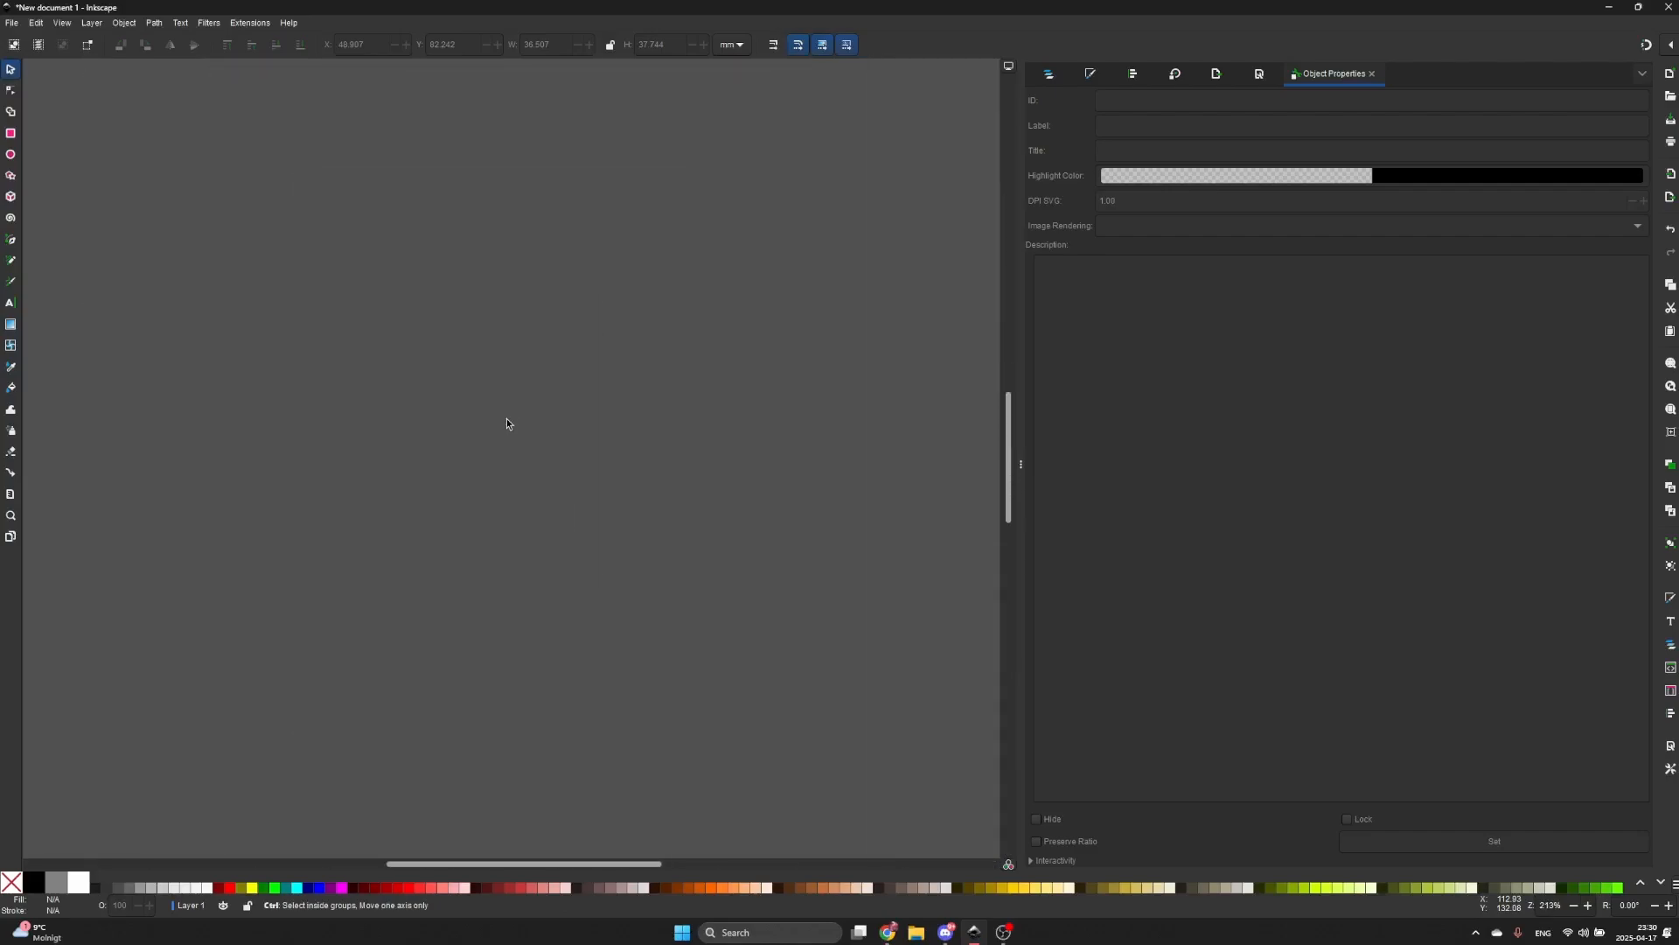
pyautogui.scroll(-4, 506, 424)
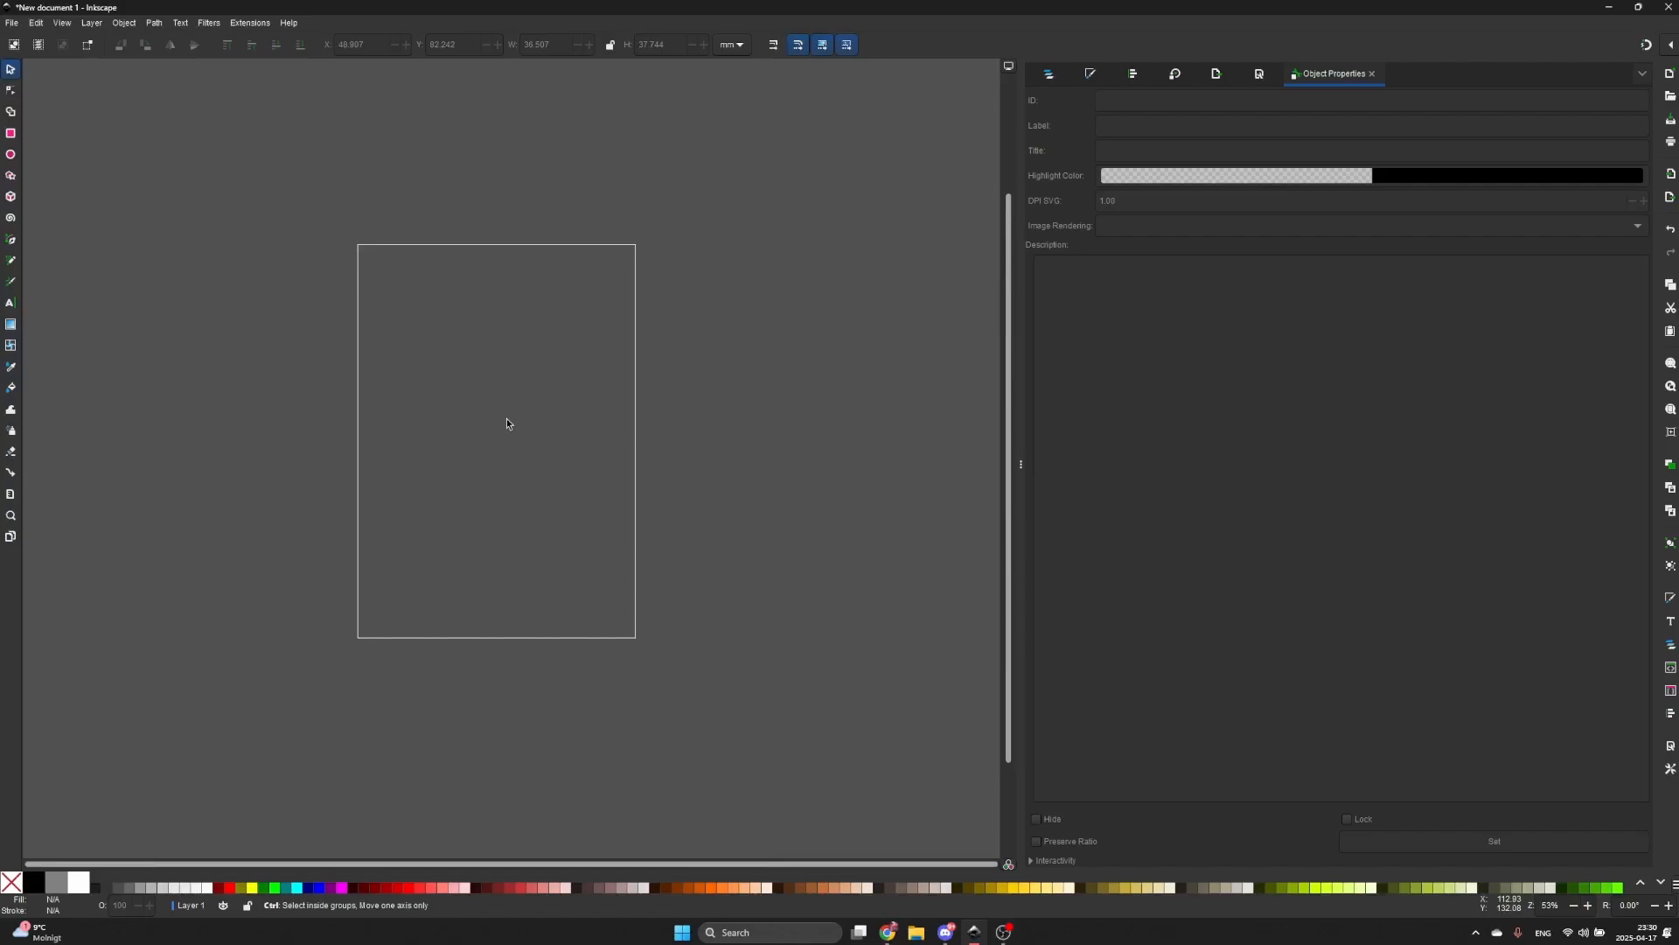
pyautogui.scroll(1, 507, 423)
pyautogui.moveTo(507, 423)
pyautogui.mouseDown()
pyautogui.moveTo(563, 419)
pyautogui.moveTo(648, 364)
pyautogui.moveTo(513, 439)
pyautogui.moveTo(562, 386)
pyautogui.moveTo(491, 438)
pyautogui.moveTo(509, 431)
pyautogui.mouseUp()
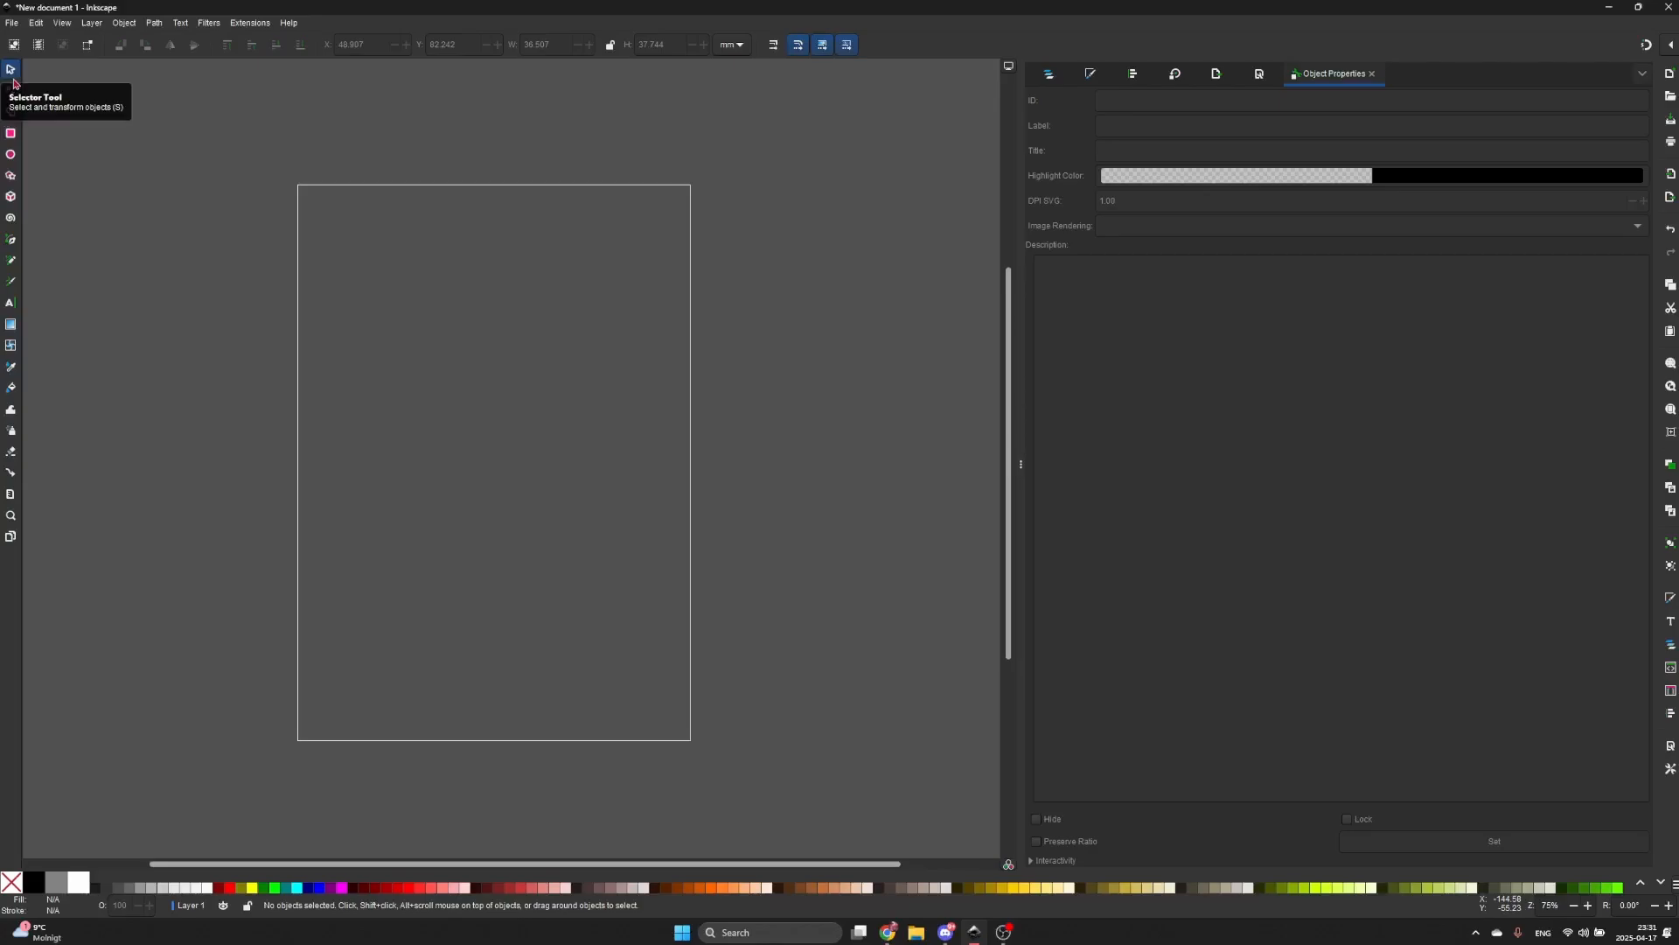
# - Draw a rectangle about 38 mm wide and 44 mm high in the page's upper-left part, and deselect it
pyautogui.click(11, 133)
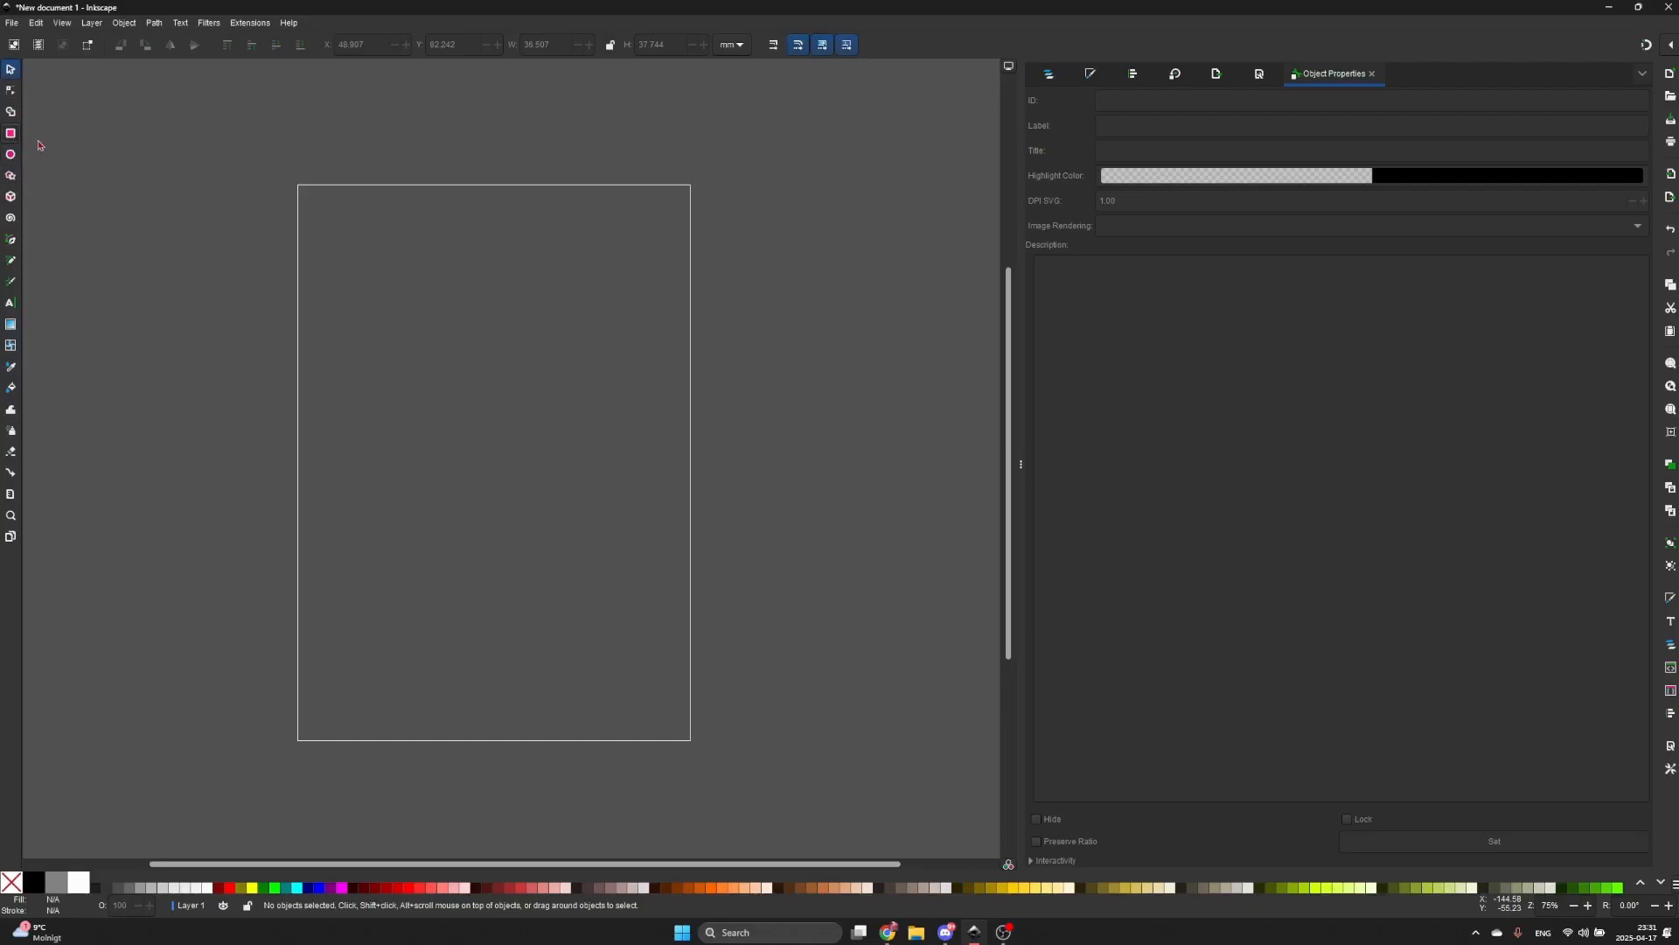
pyautogui.moveTo(392, 346); pyautogui.dragTo(464, 429)
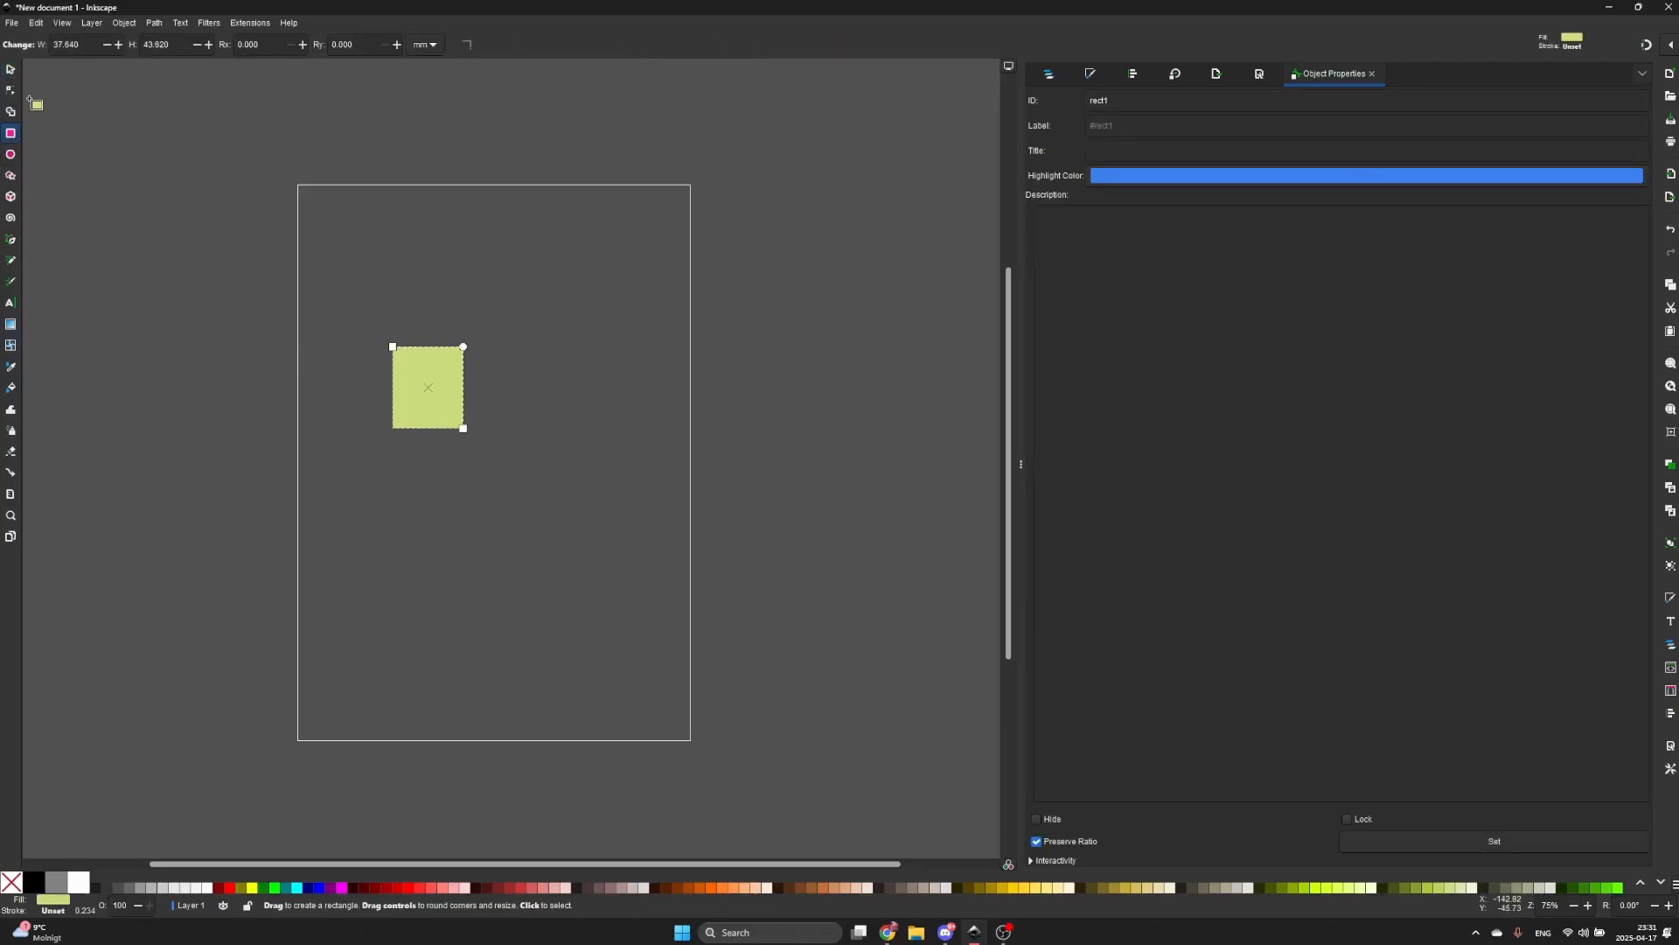
pyautogui.click(11, 69)
pyautogui.click(327, 375)
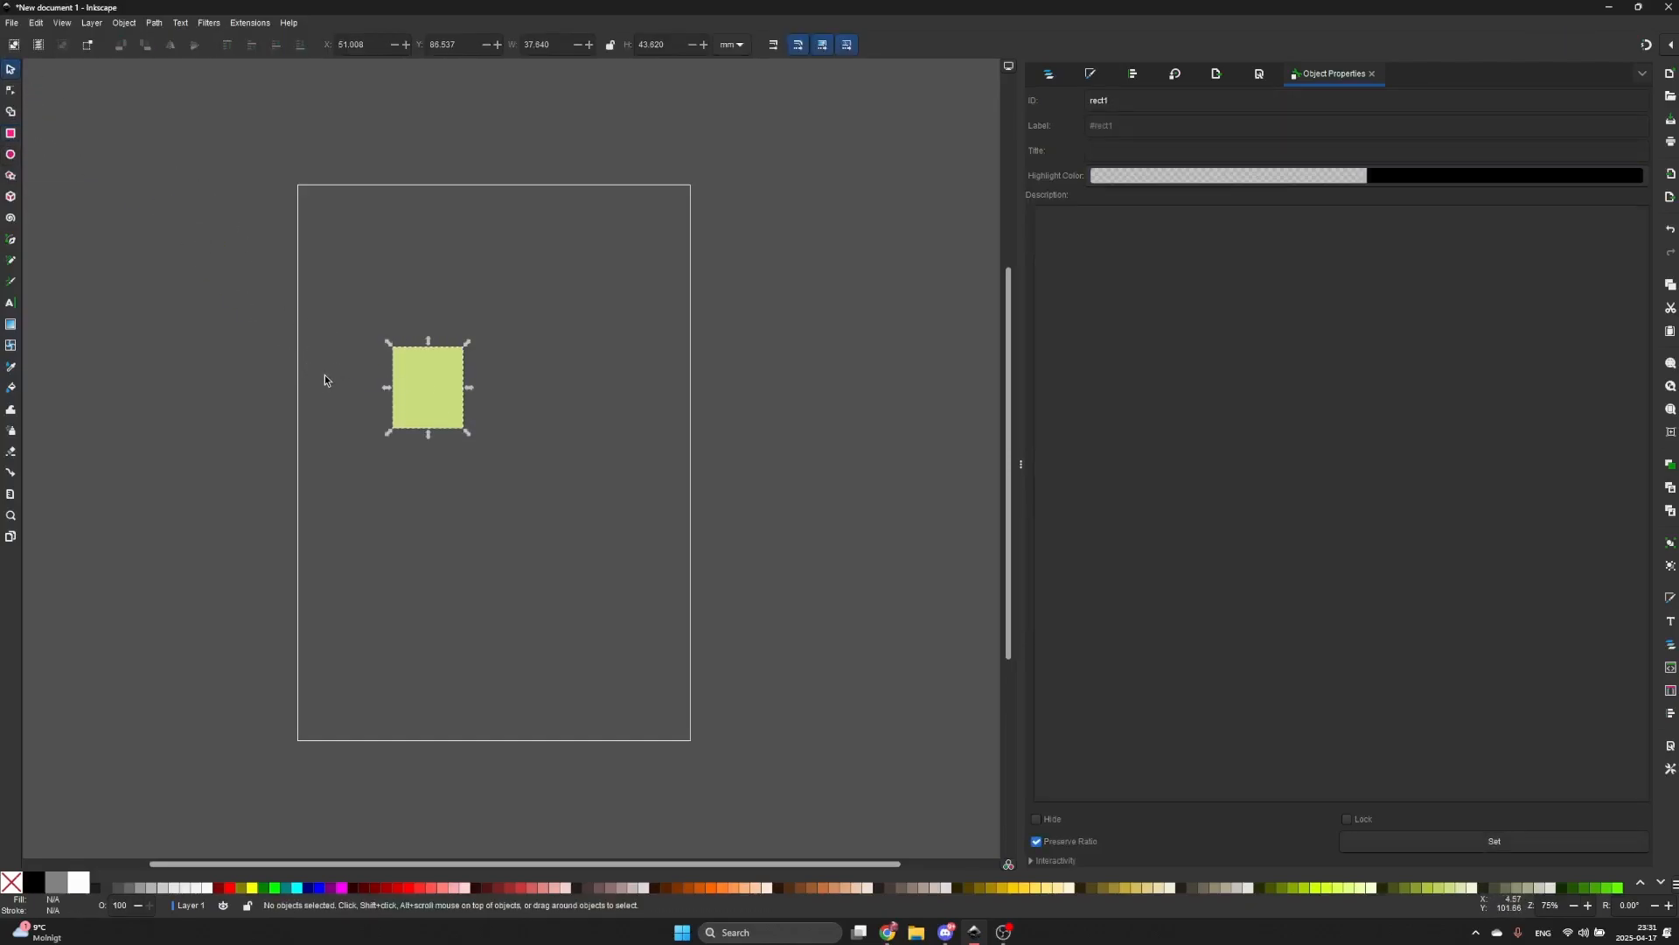
# - Select the green rectangle and bring up its entry in the Layers and Objects dialog
pyautogui.click(426, 390)
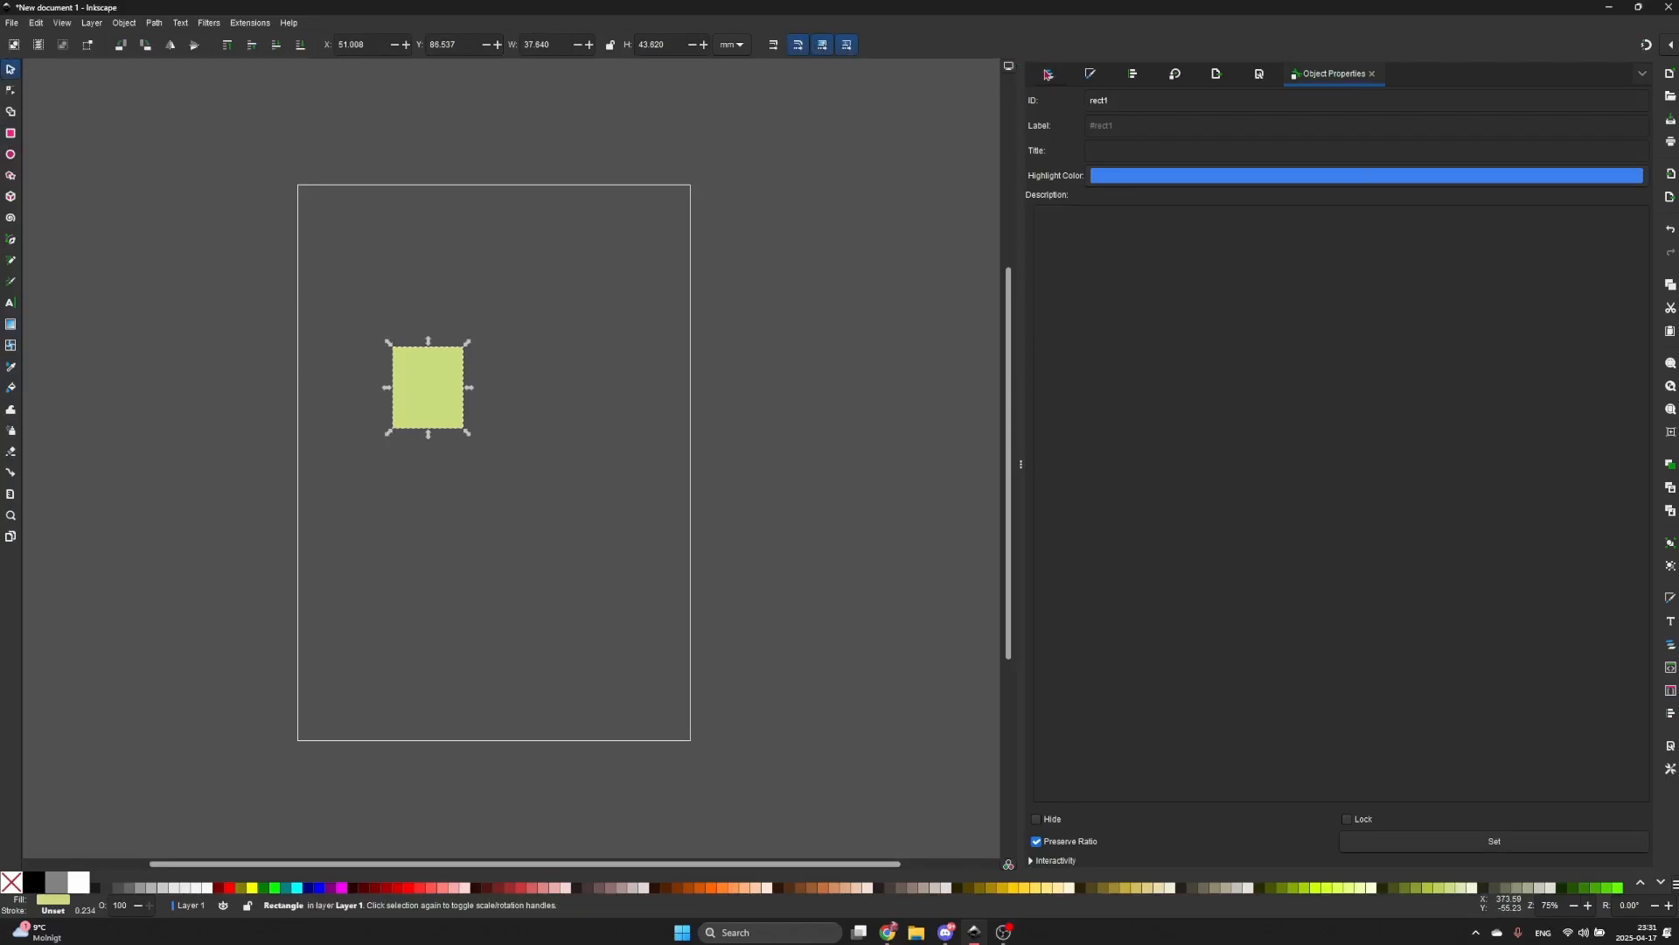
pyautogui.click(1049, 73)
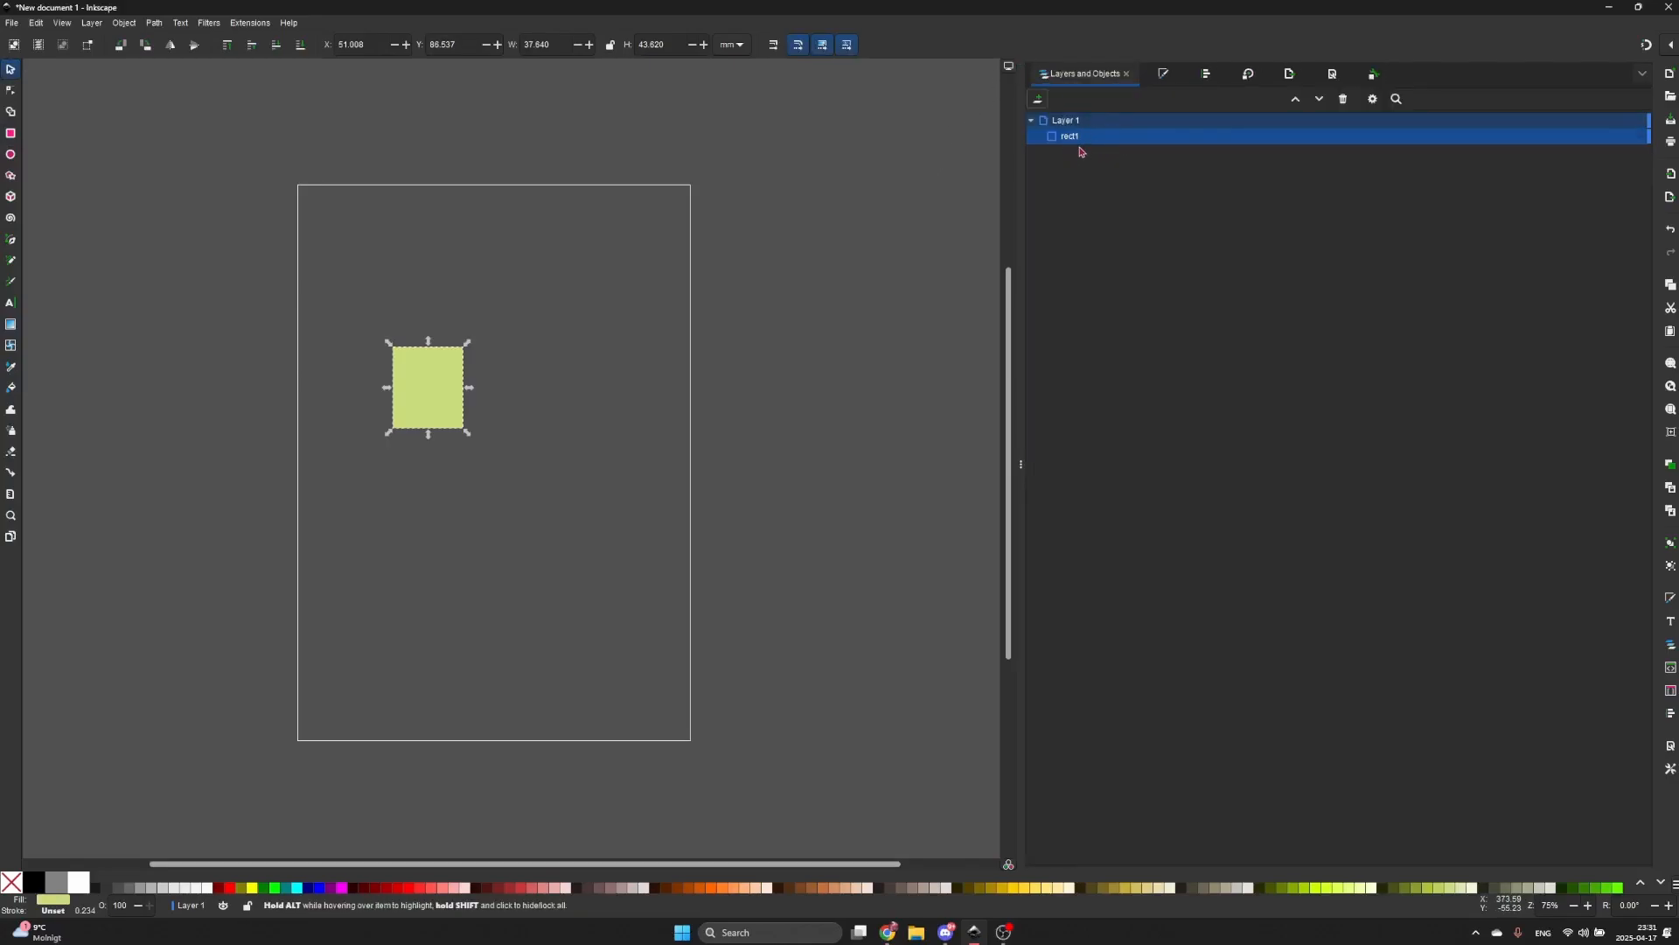
pyautogui.scroll(1, 429, 315)
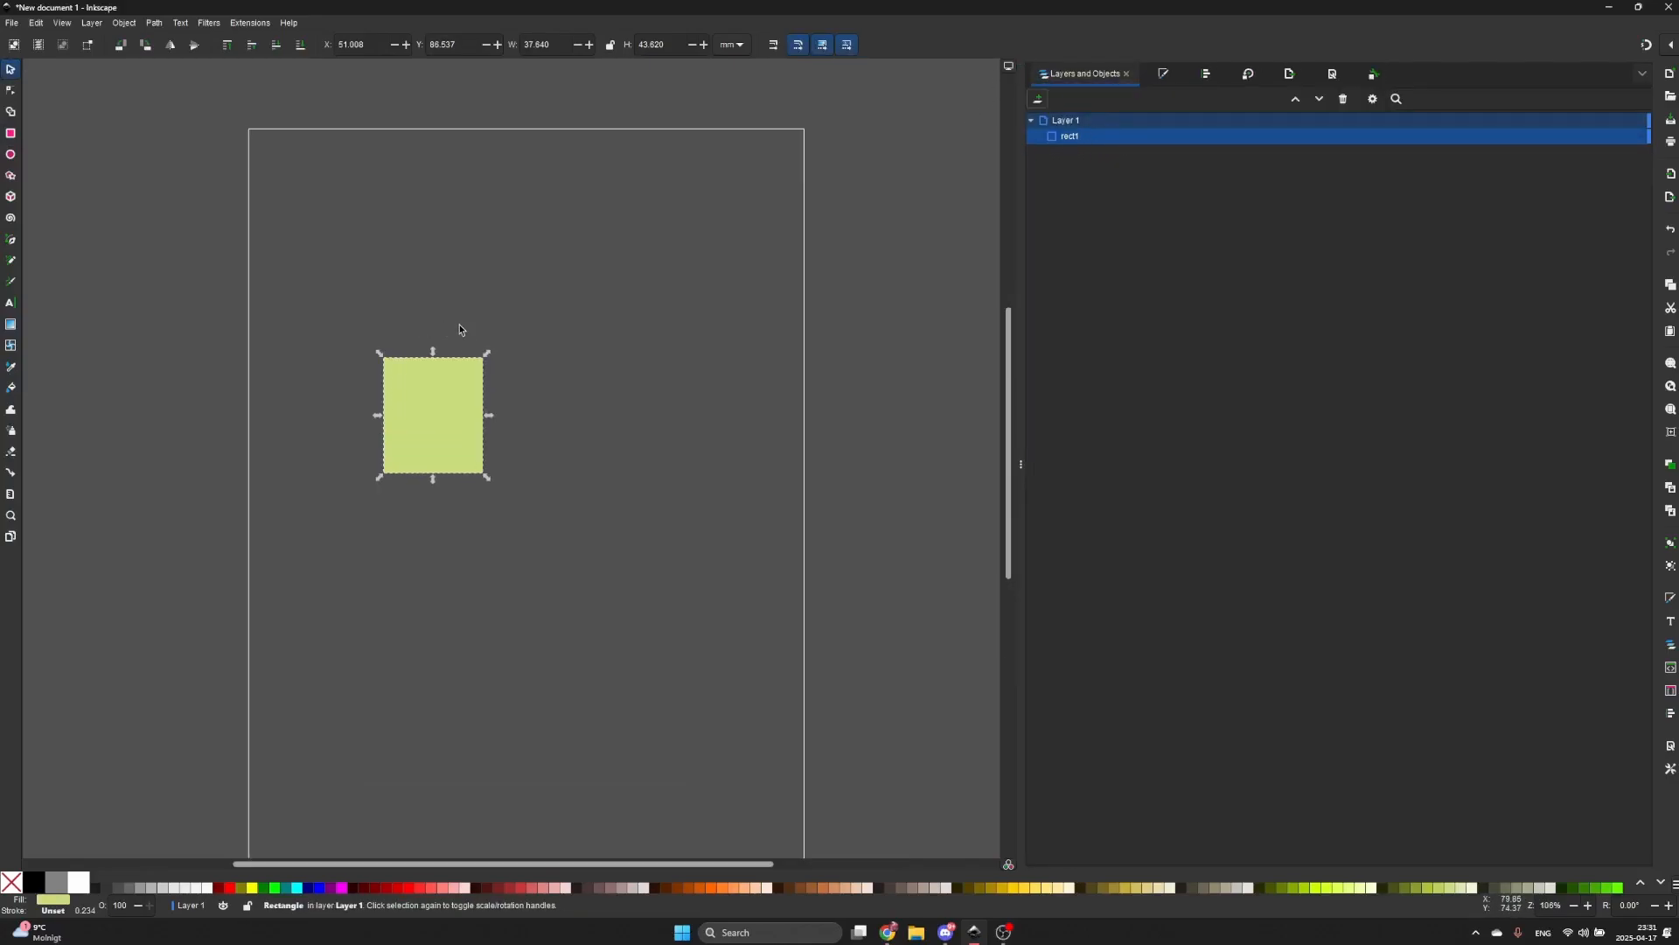
# - Move the green rectangle up and to the left, and scale it to about 61 mm wide and 57 mm high
pyautogui.moveTo(430, 413); pyautogui.dragTo(415, 333)
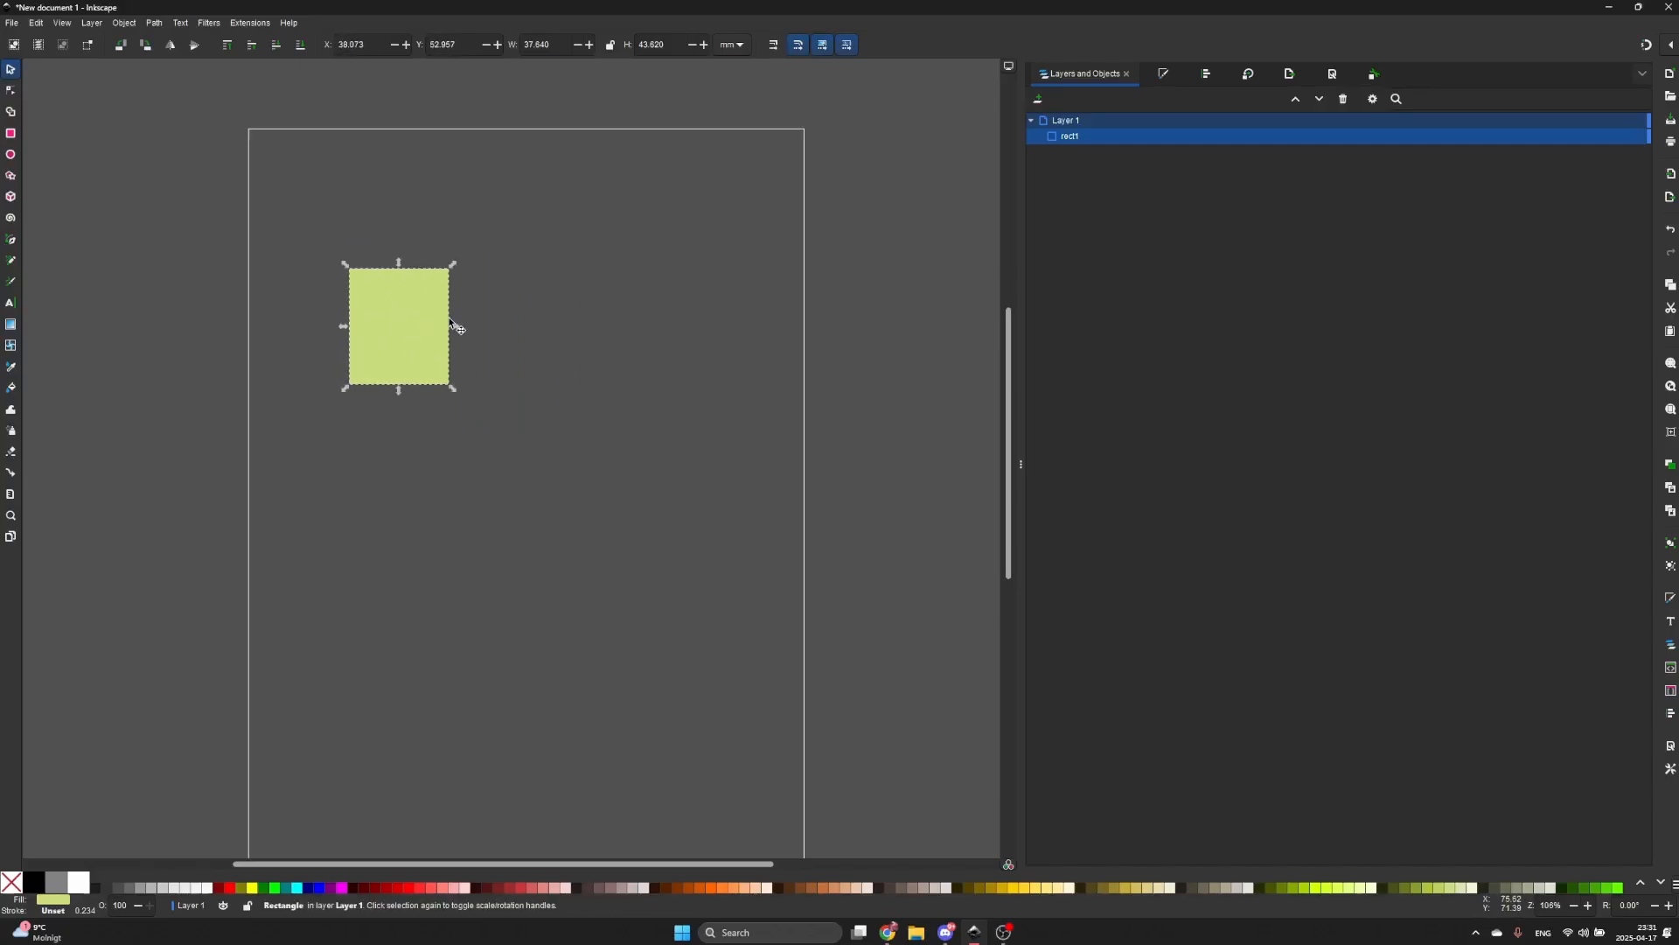
pyautogui.moveTo(453, 328); pyautogui.dragTo(525, 341)
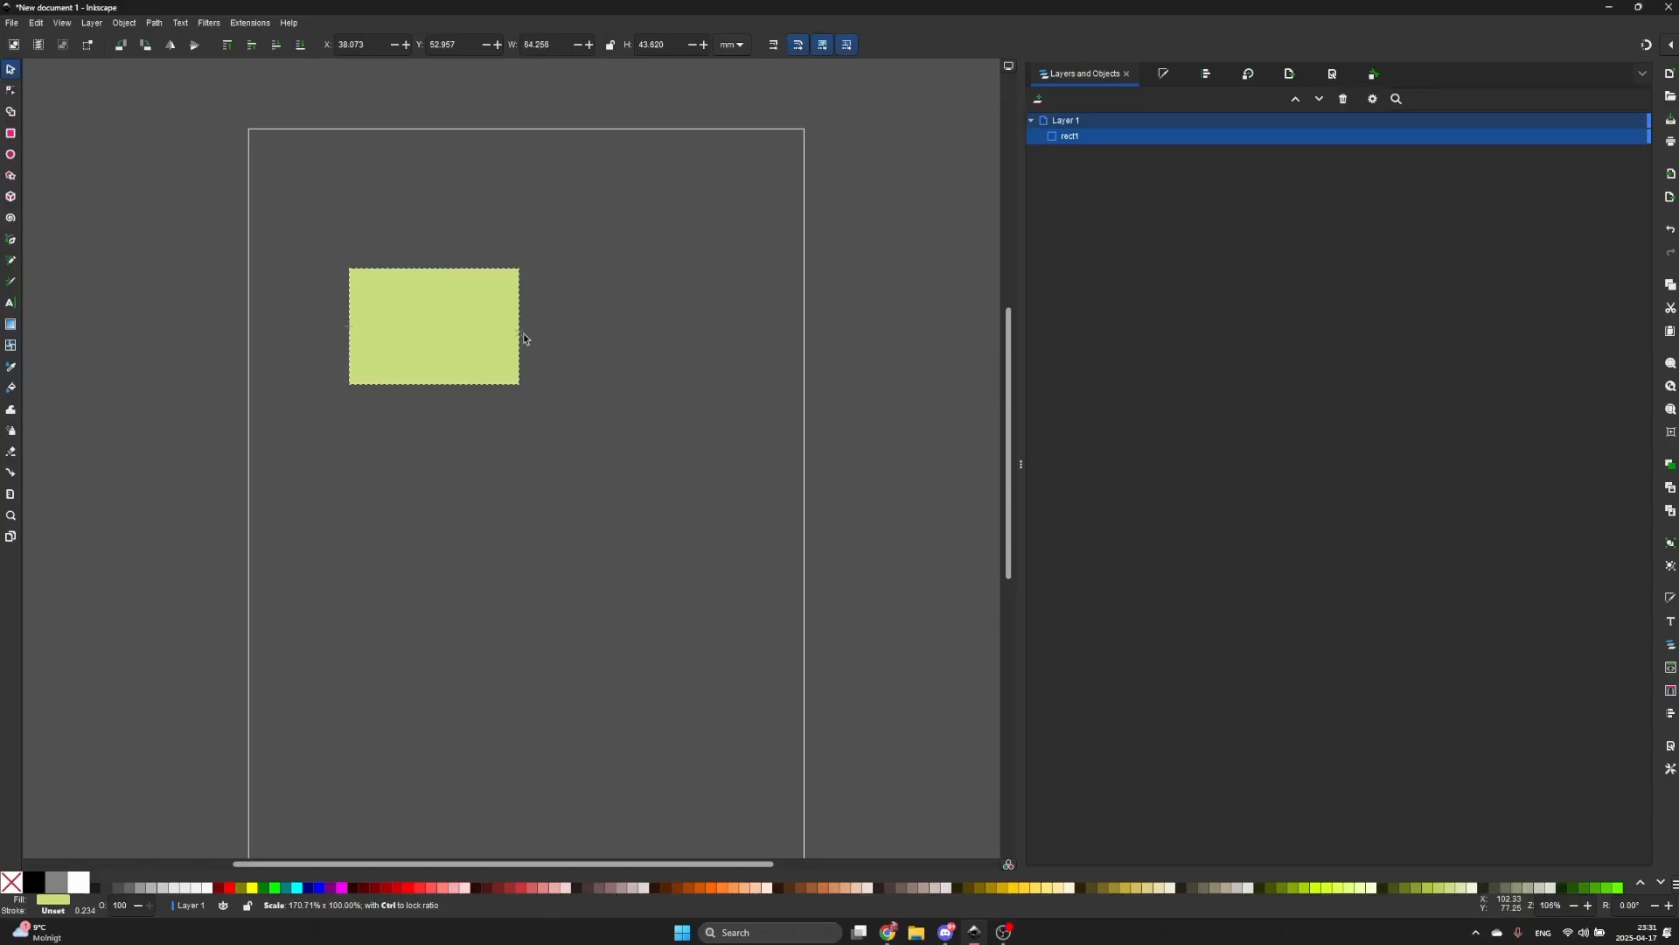
pyautogui.moveTo(529, 273); pyautogui.dragTo(511, 229)
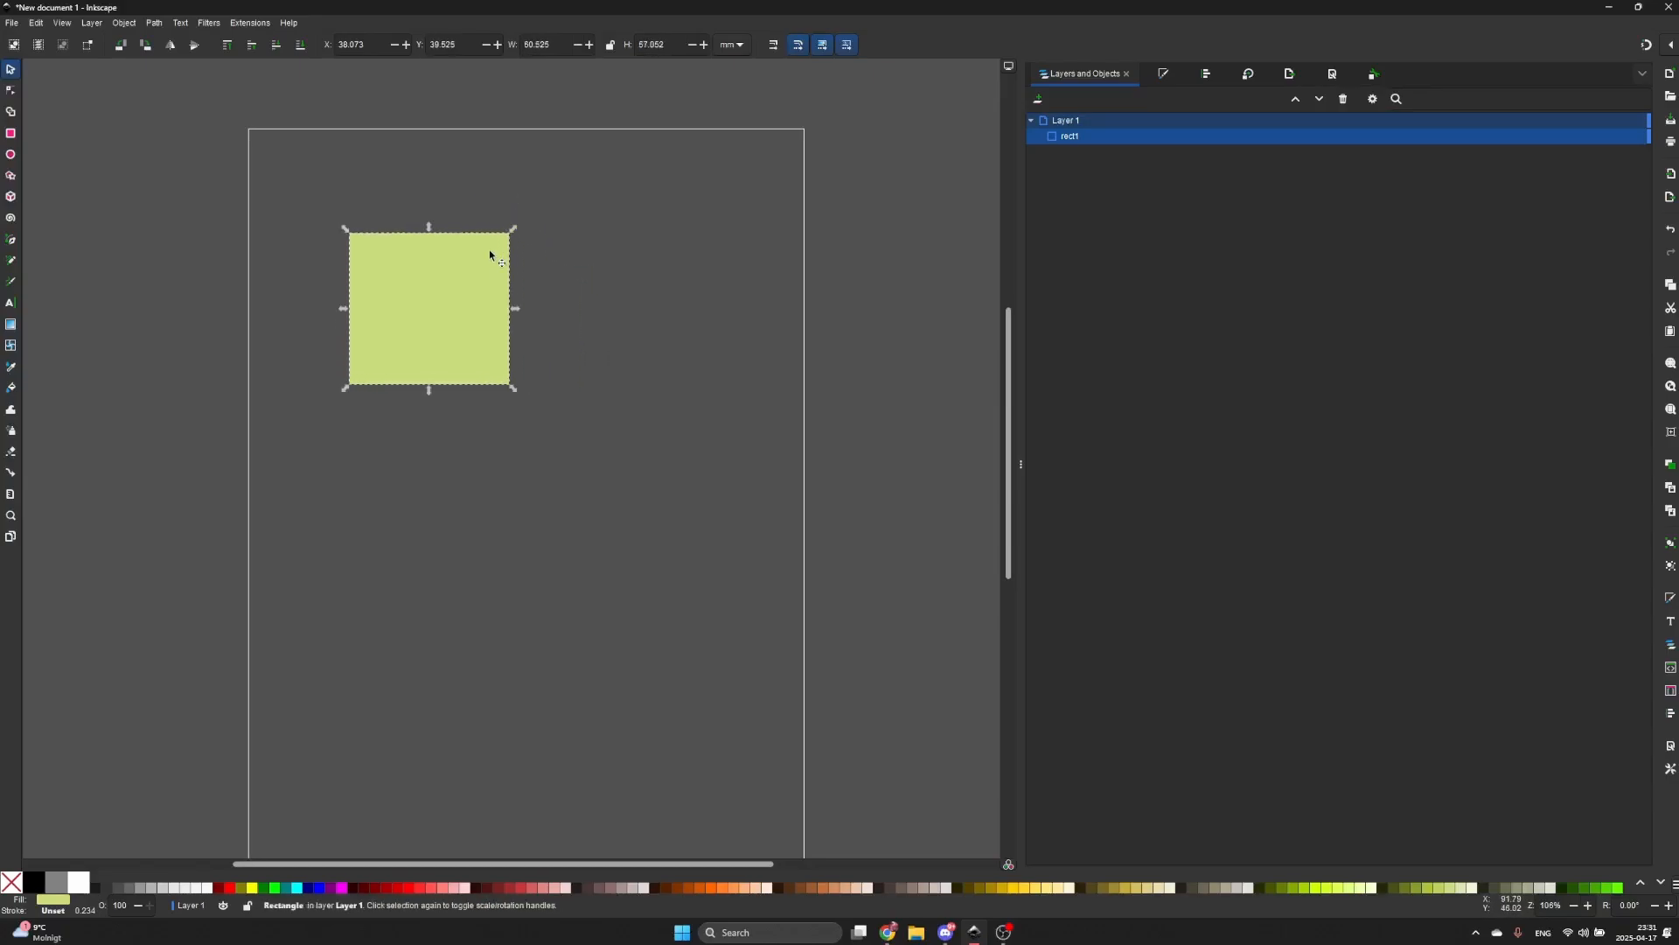
# - Try rotating the rectangle from its upper-right corner and scaling it, ending with its rotation and skew handles active
pyautogui.click(465, 289)
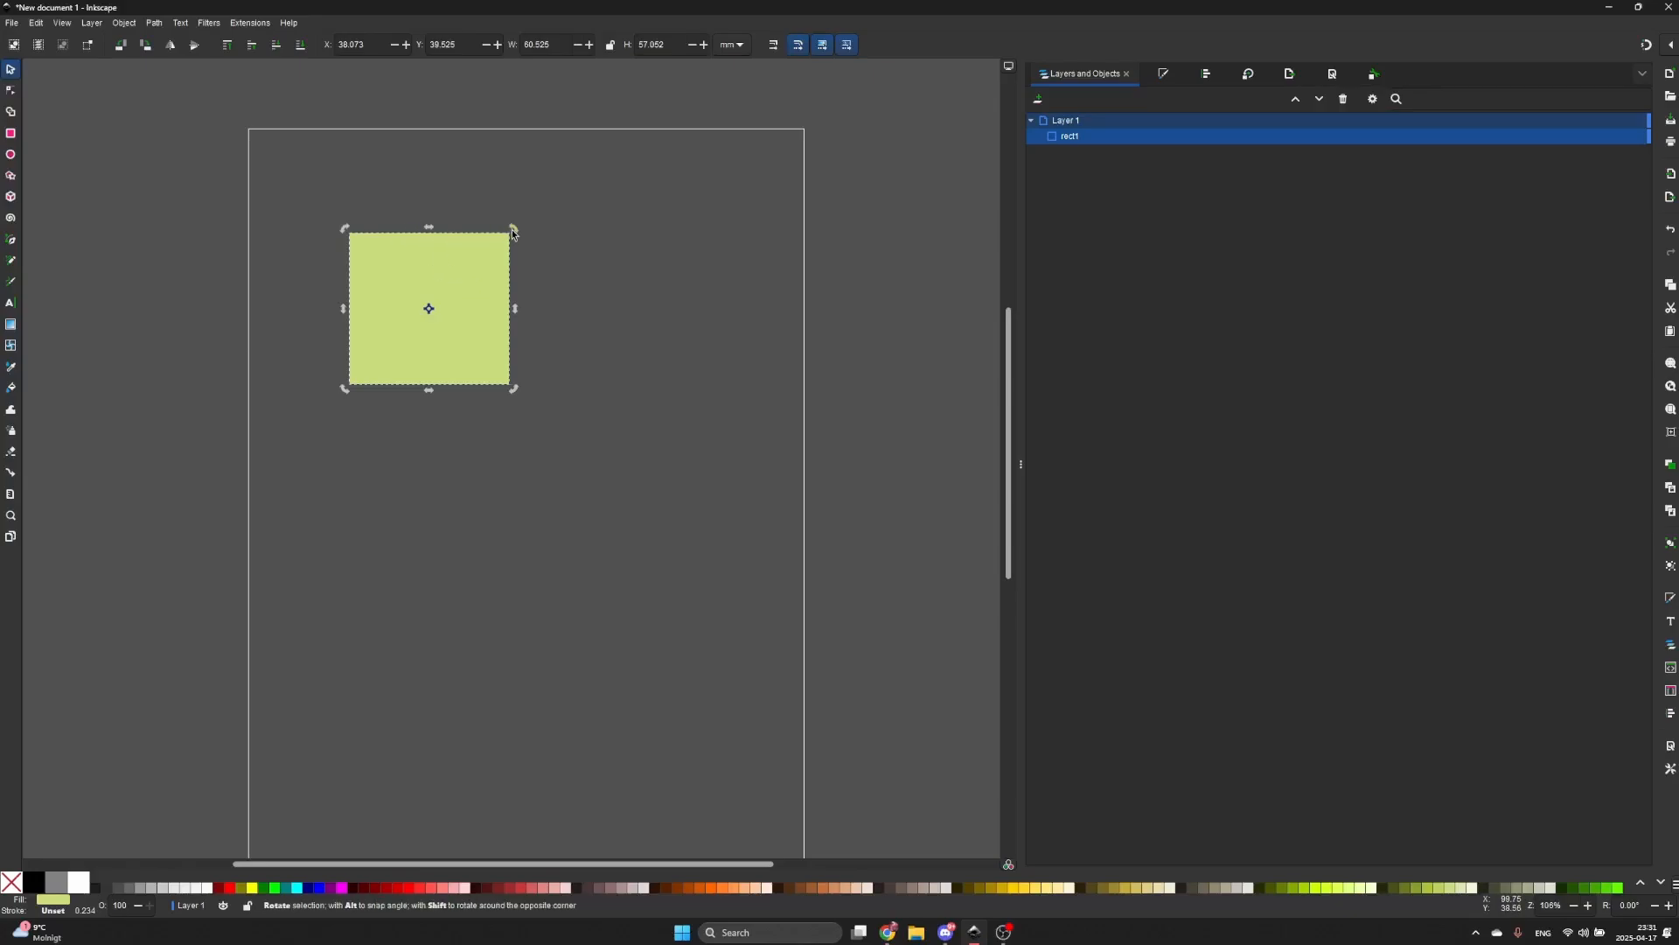
pyautogui.moveTo(512, 229); pyautogui.dragTo(415, 318)
pyautogui.click(489, 267)
pyautogui.moveTo(512, 242); pyautogui.dragTo(593, 236)
pyautogui.click(506, 268)
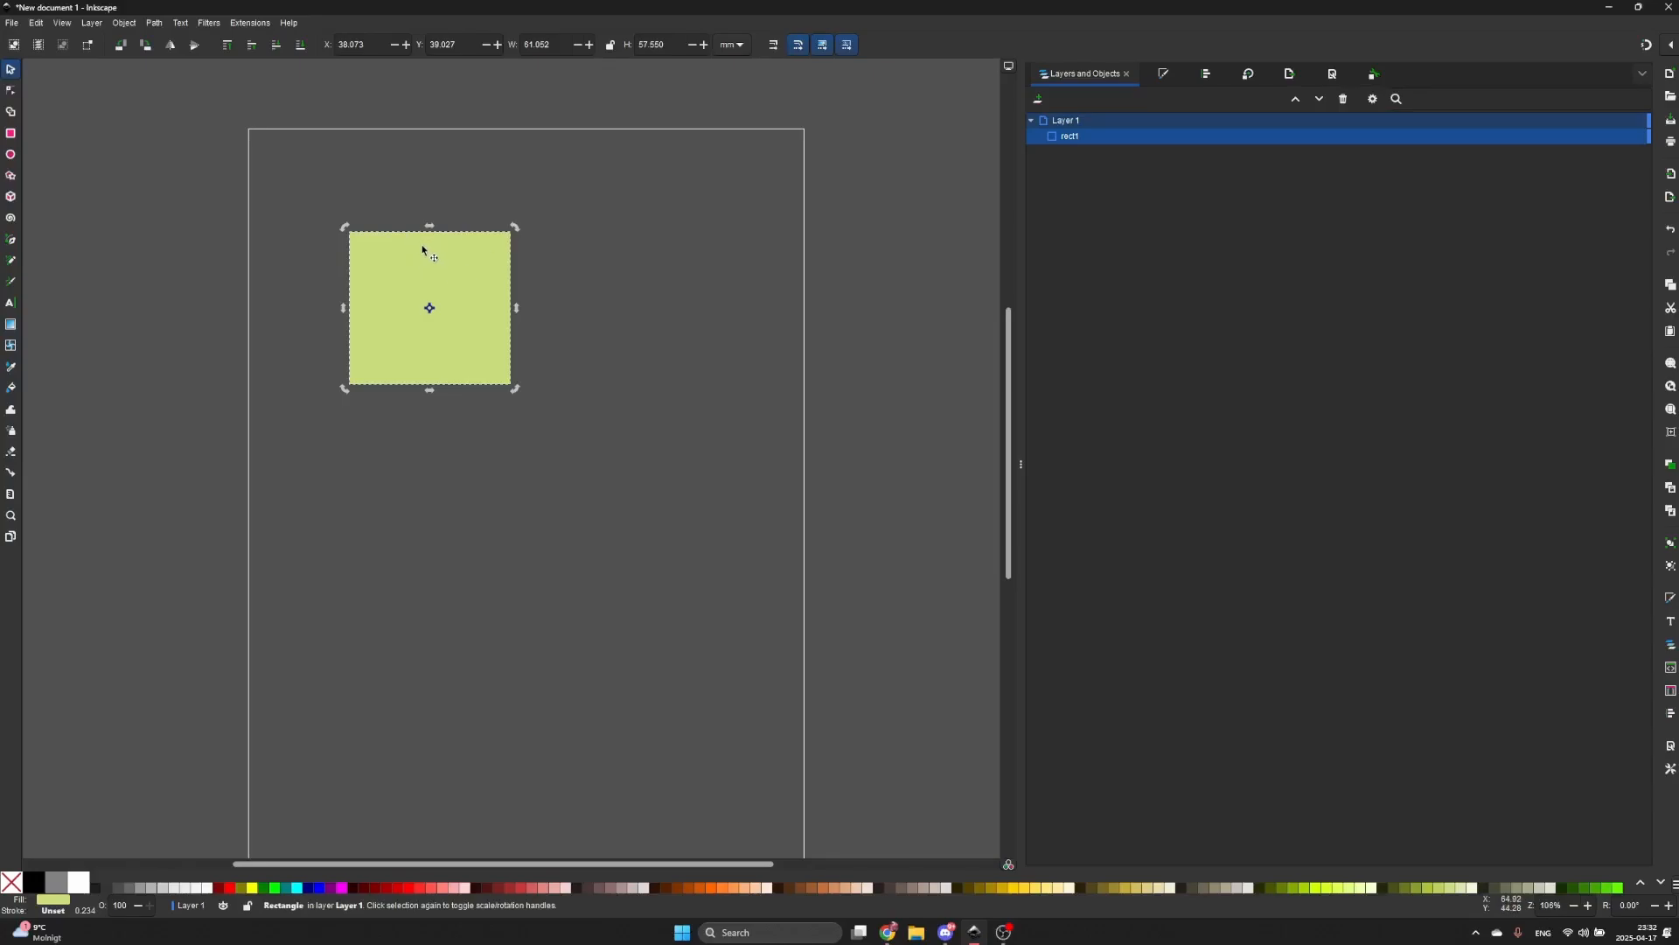
# - Try skewing the rectangle along its top edge, undo the skew, and delete the rectangle
pyautogui.moveTo(430, 228)
pyautogui.mouseDown()
pyautogui.moveTo(455, 234)
pyautogui.moveTo(430, 236)
pyautogui.mouseUp()
pyautogui.hotkey('ctrl', 'z')
pyautogui.press('Delete')
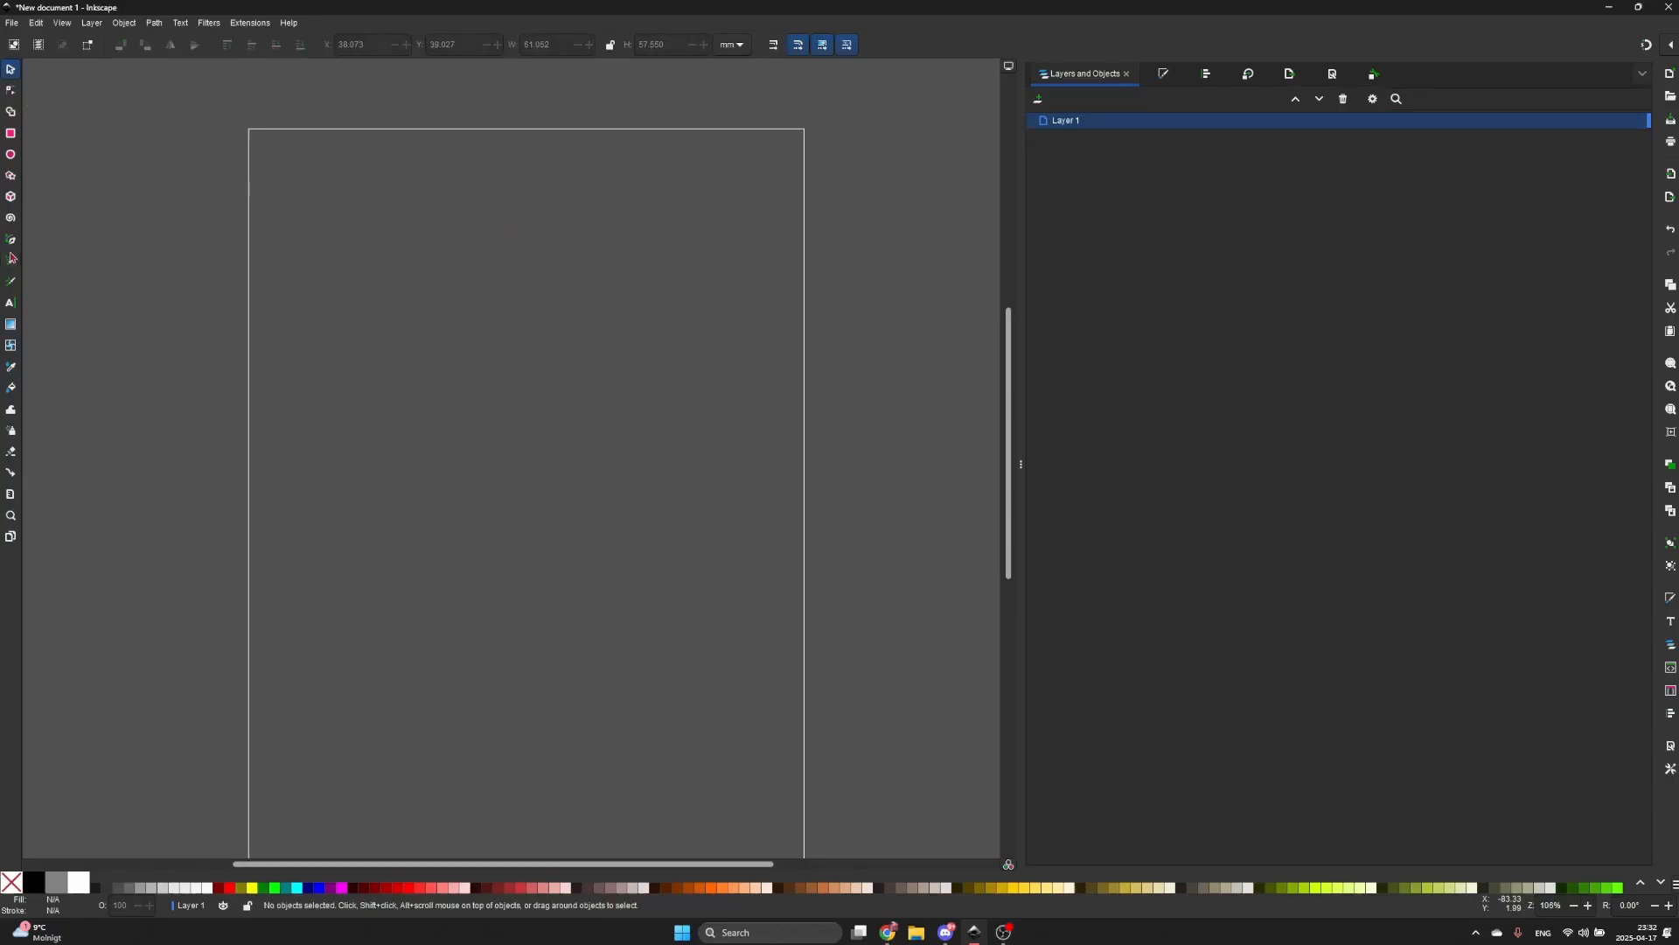
# - Draw an open curved path about 117 mm wide and 60 mm high with the Pen tool, with black stroke and no fill
pyautogui.moveTo(365, 430); pyautogui.dragTo(498, 400)
pyautogui.moveTo(424, 317)
pyautogui.mouseDown()
pyautogui.moveTo(464, 275)
pyautogui.moveTo(615, 326)
pyautogui.moveTo(627, 379)
pyautogui.mouseUp()
pyautogui.moveTo(669, 354); pyautogui.dragTo(675, 342)
pyautogui.doubleClick(675, 342)
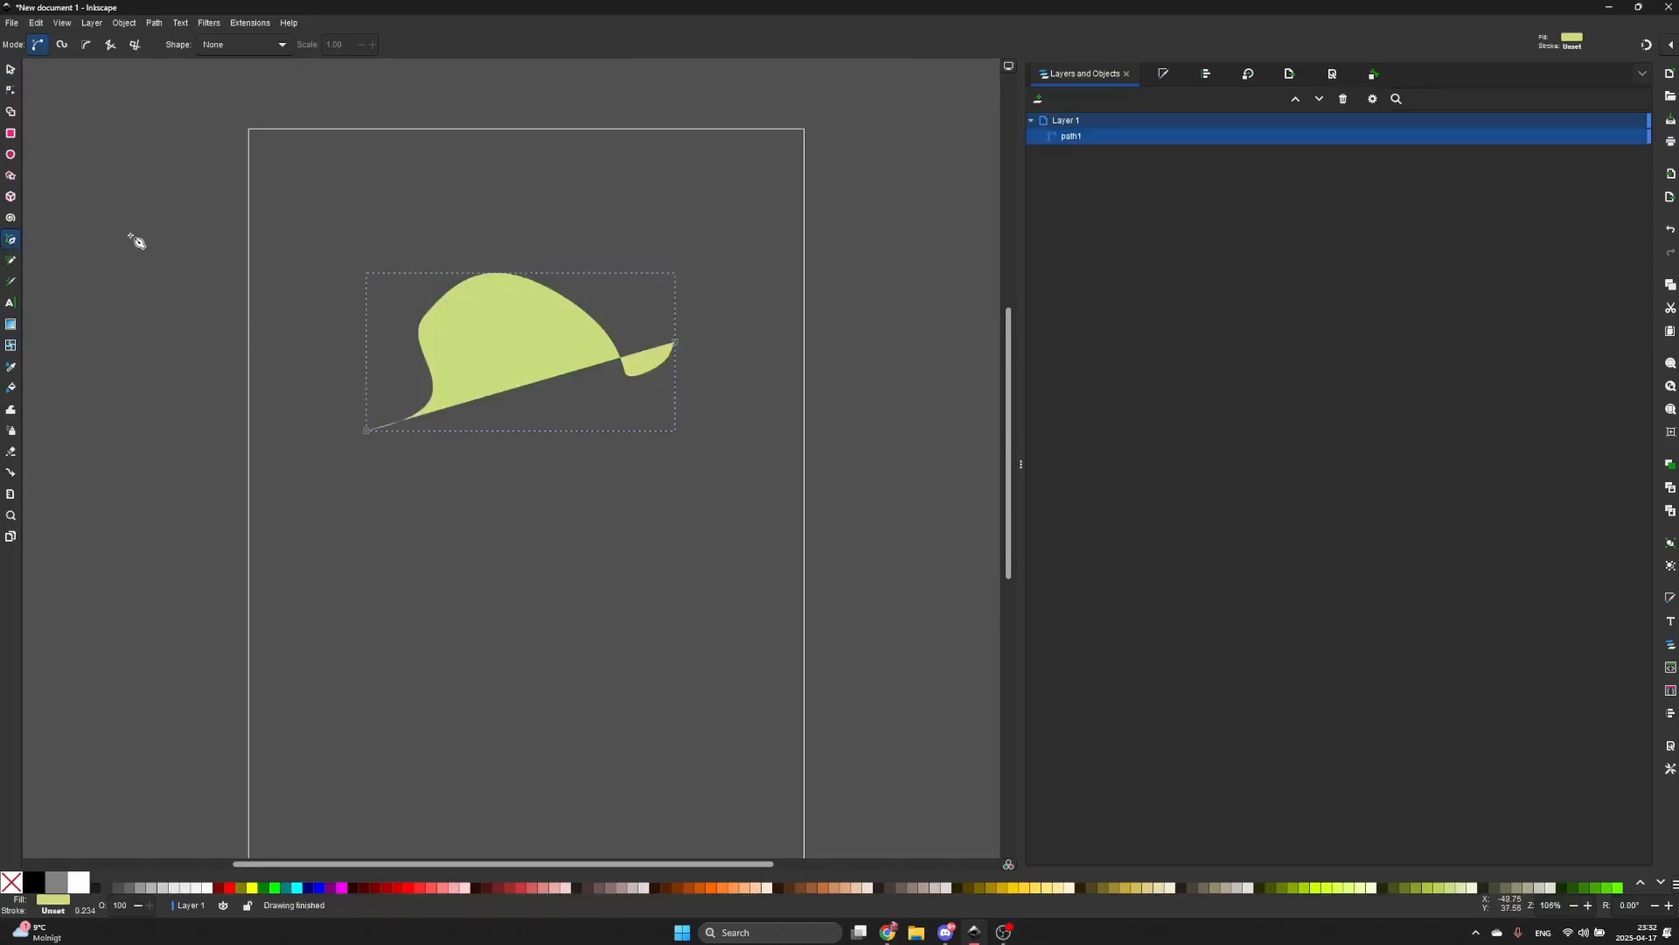
pyautogui.keyDown('shift'); pyautogui.click(33, 882); pyautogui.keyUp('shift')
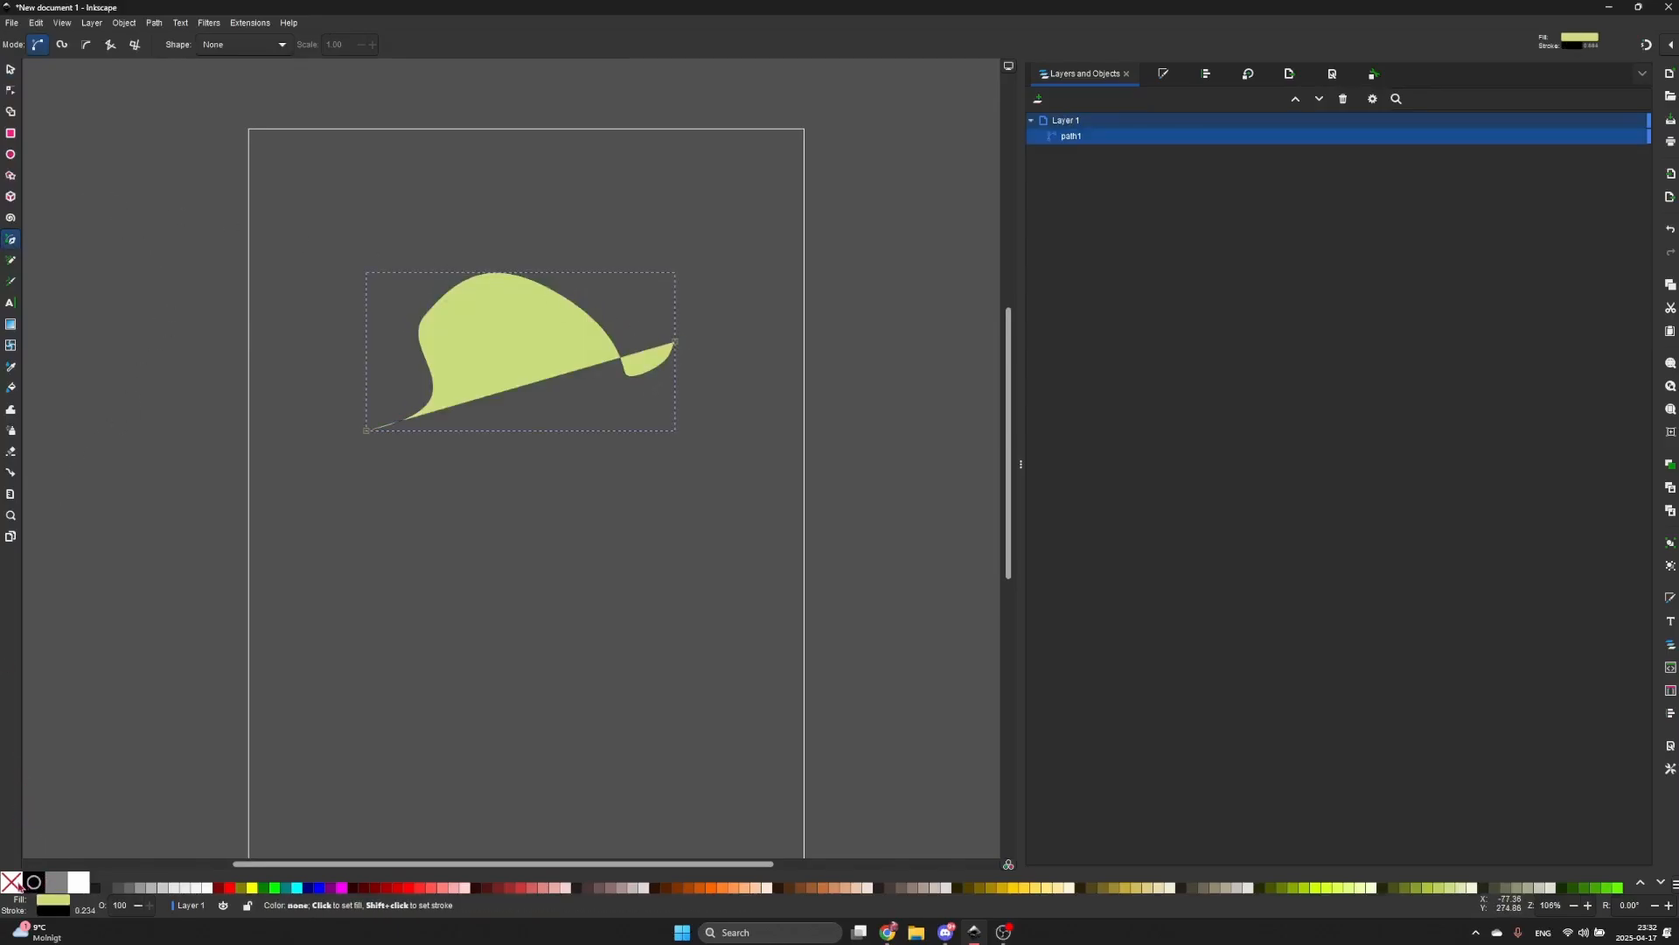
pyautogui.click(20, 885)
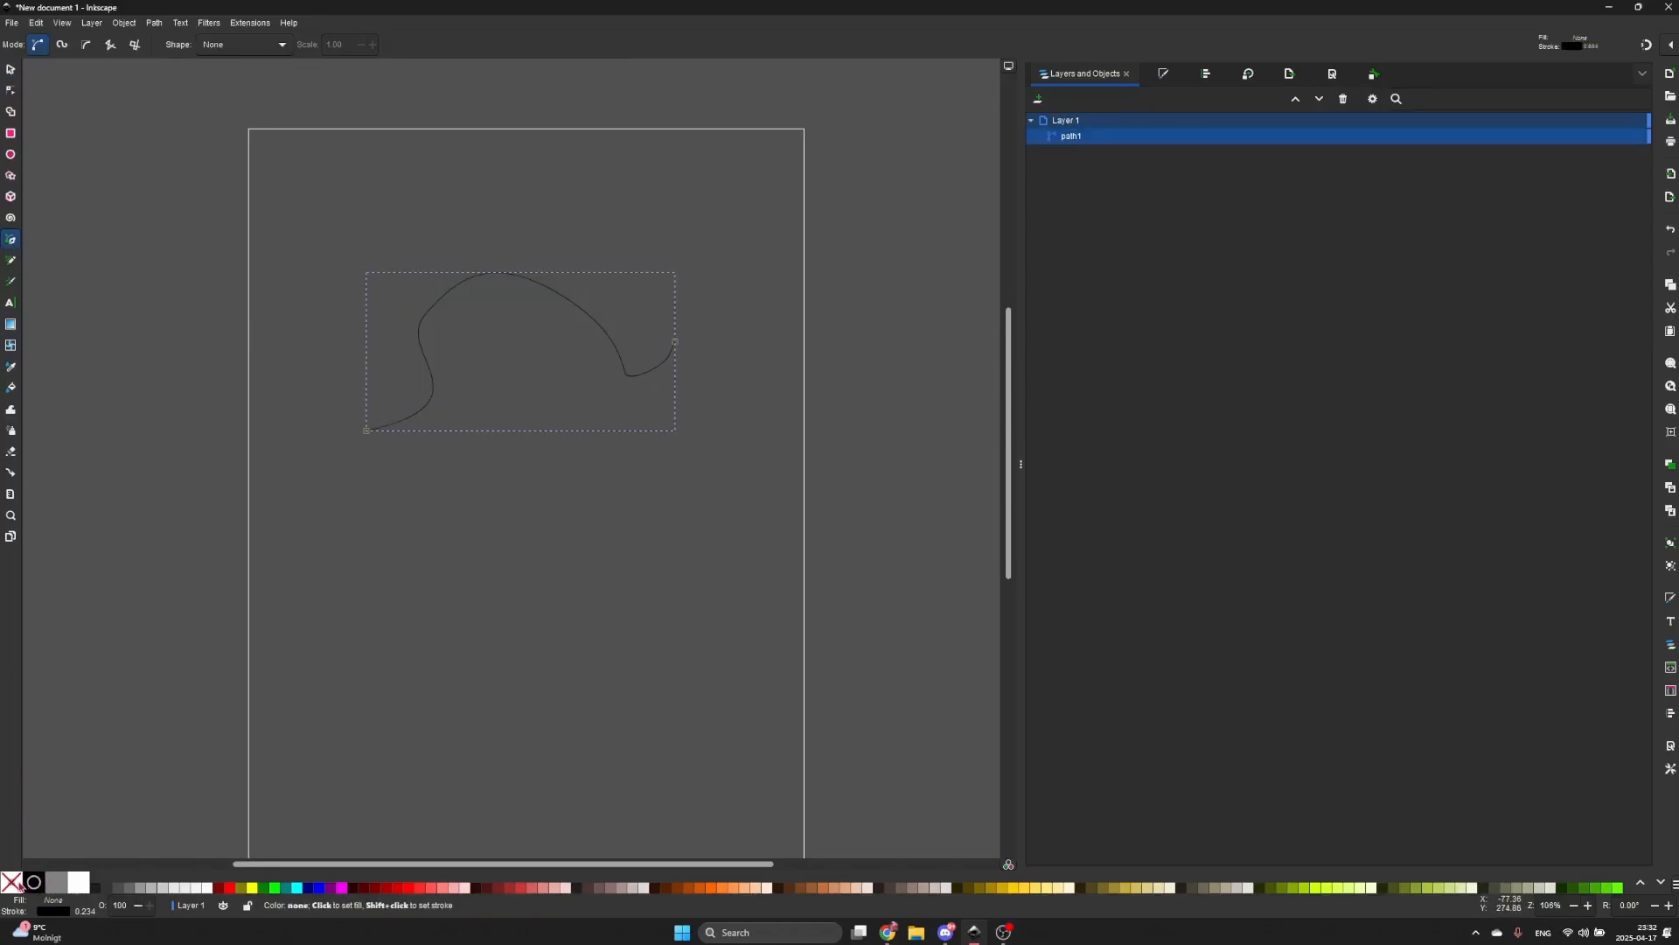
# - Show the curve's nodes, then select the whole curve as an object and move it left to about X 28 mm
pyautogui.click(10, 90)
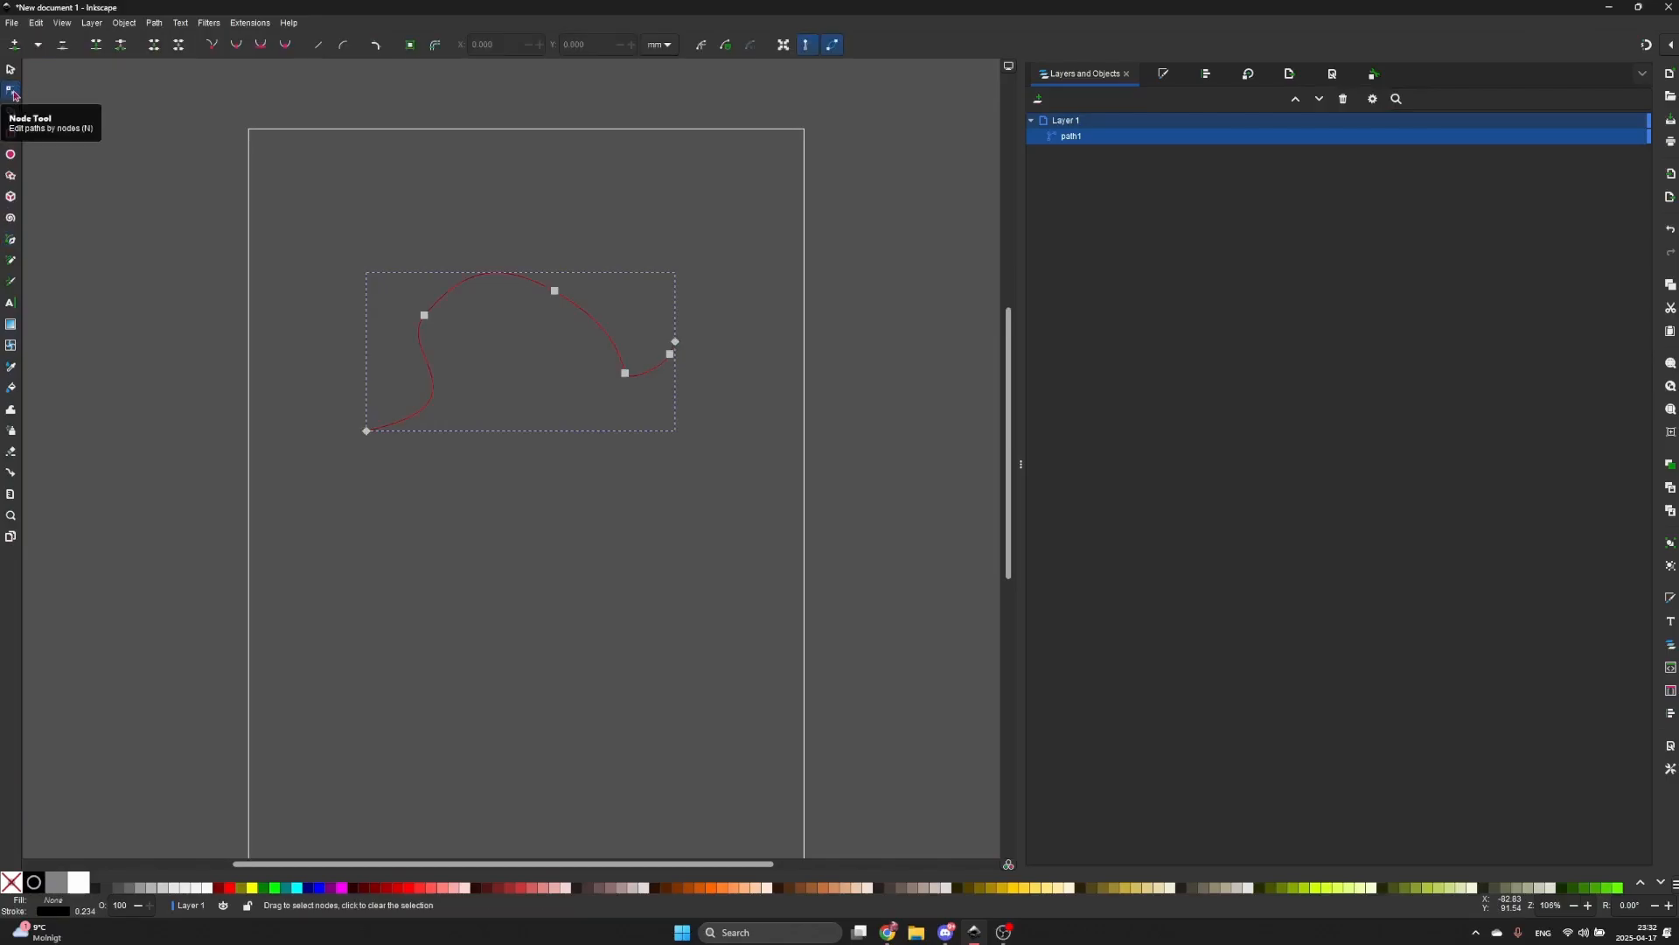
pyautogui.click(296, 192)
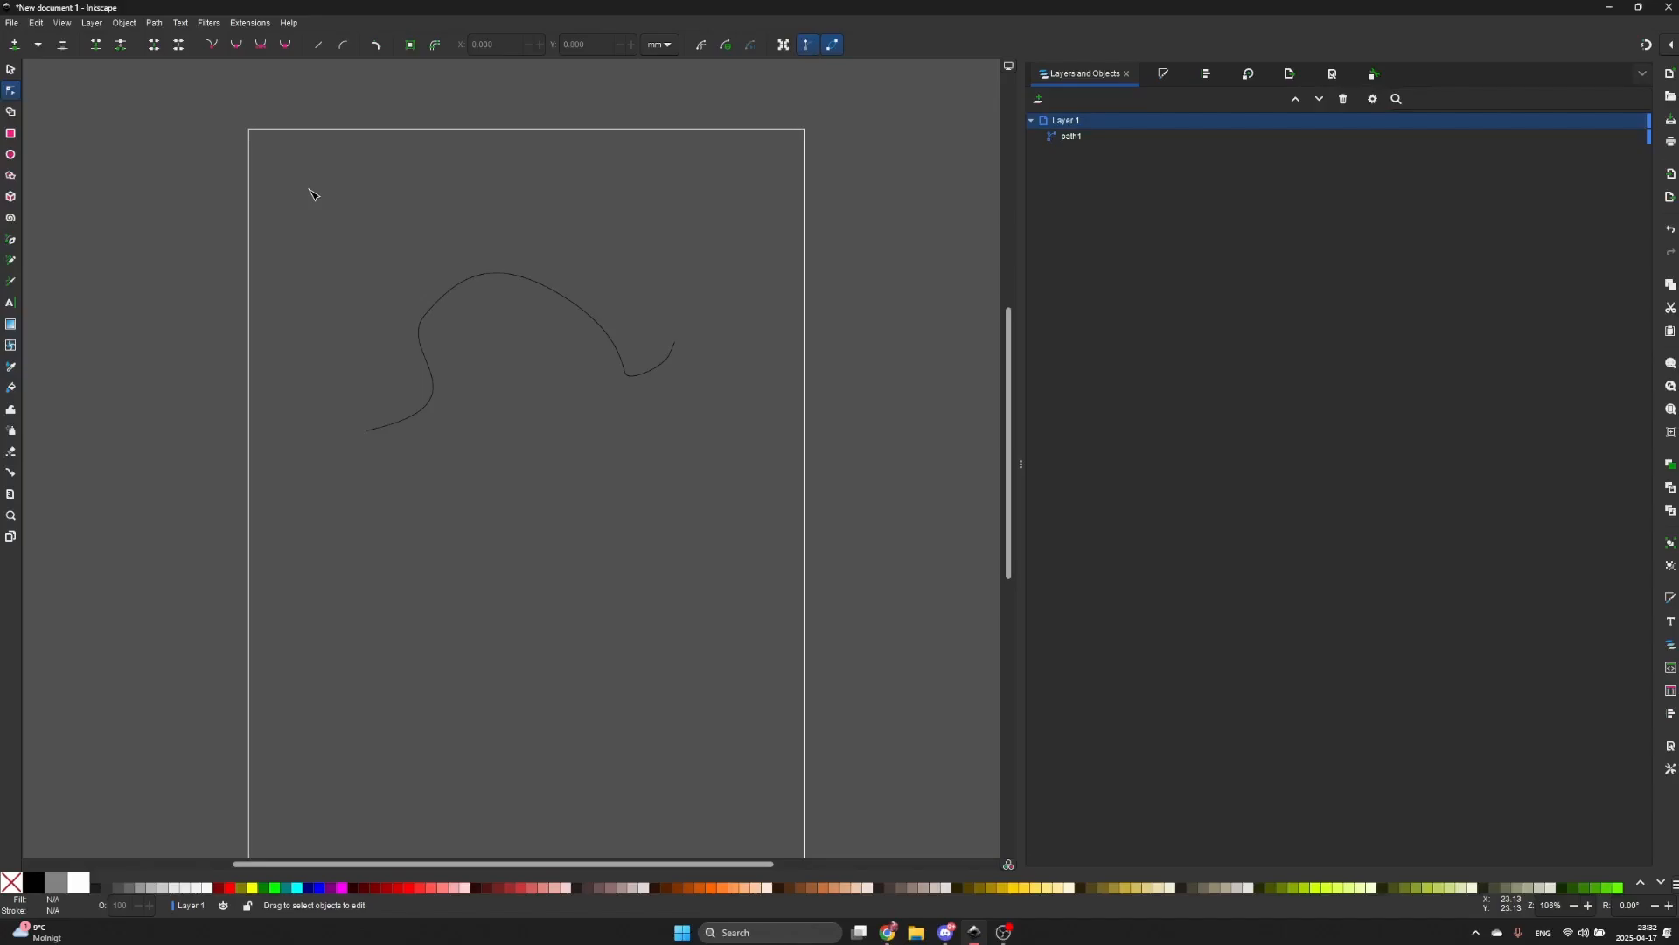
pyautogui.scroll(7, 334, 233)
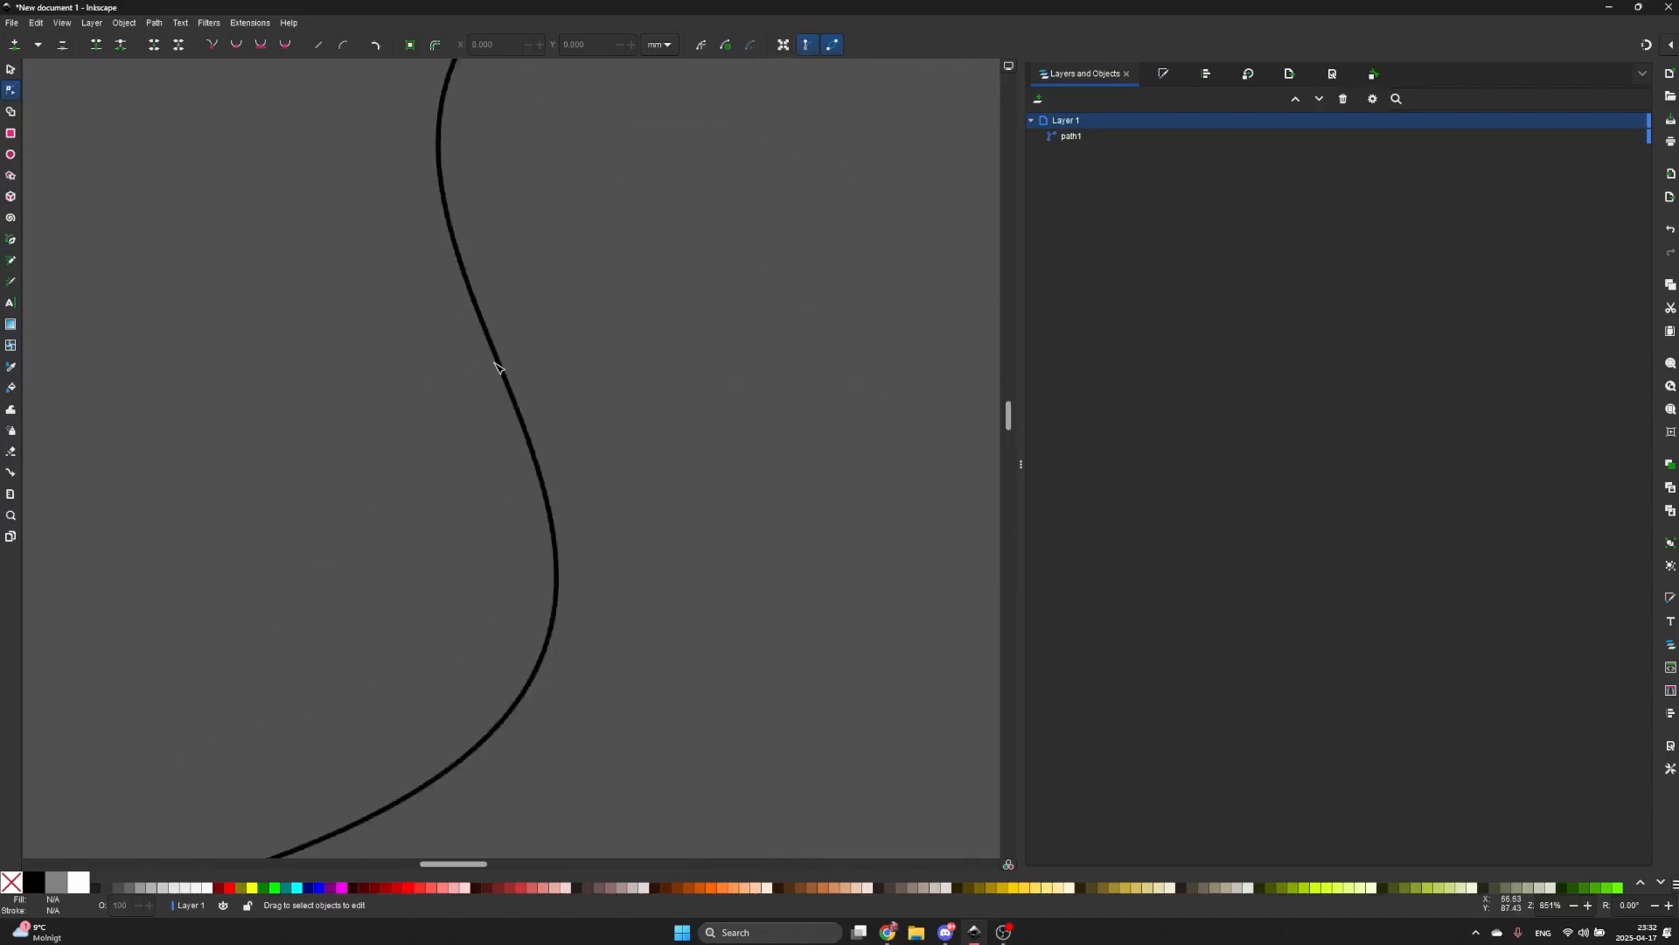
pyautogui.scroll(-4, 603, 368)
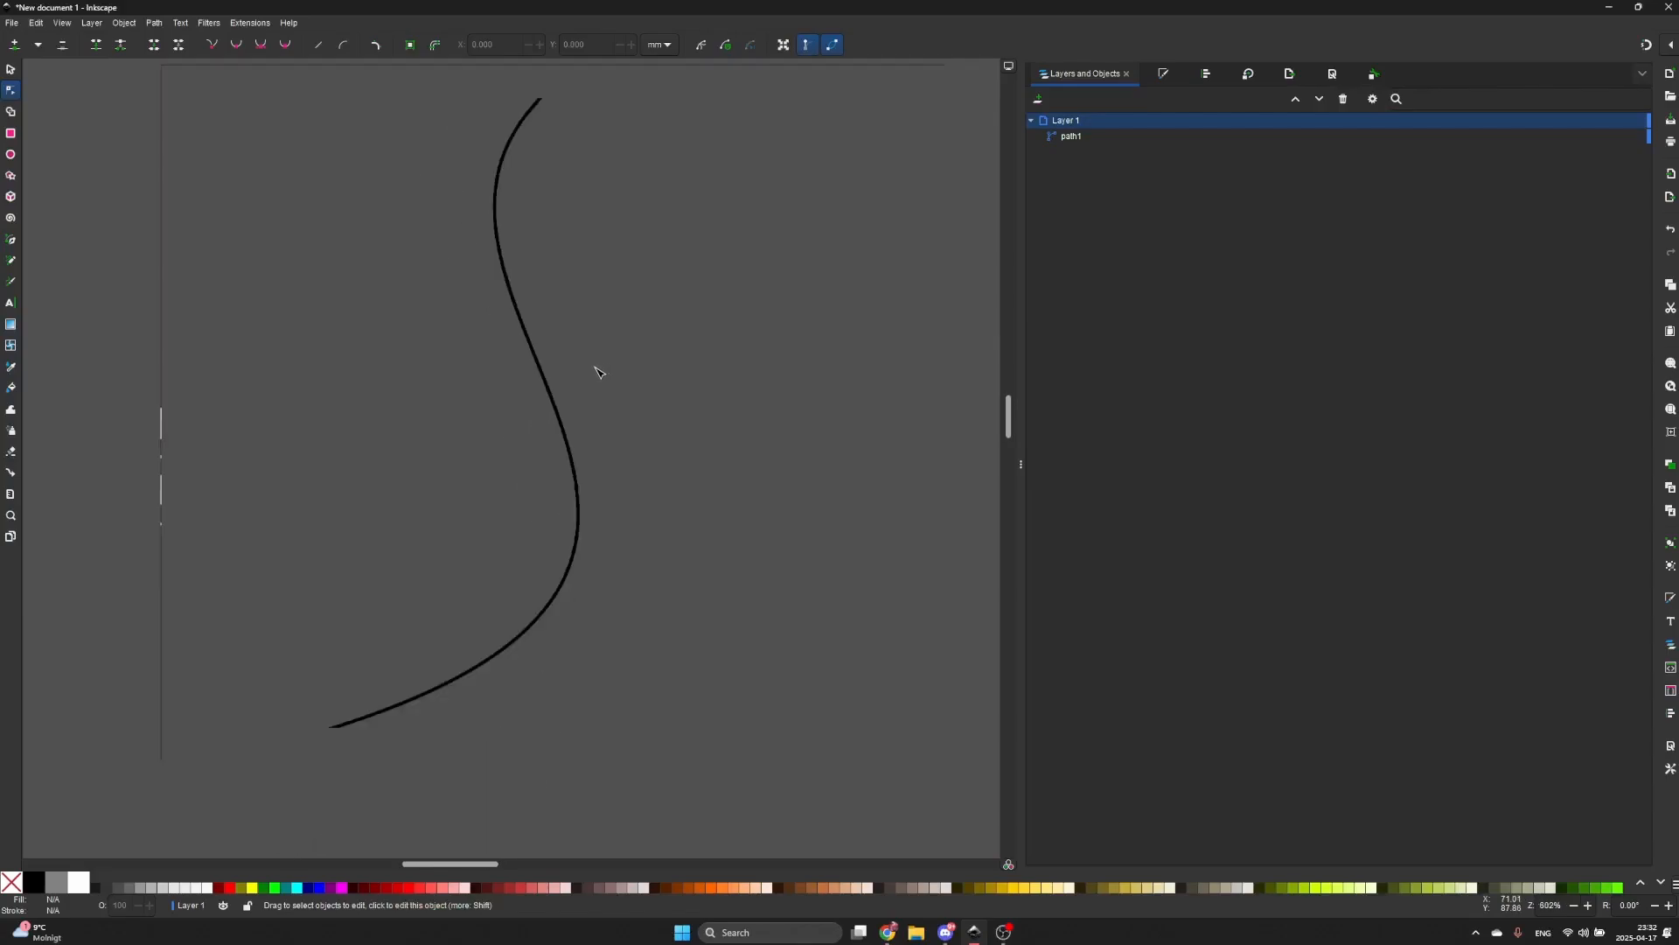
pyautogui.press('s')
pyautogui.click(568, 374)
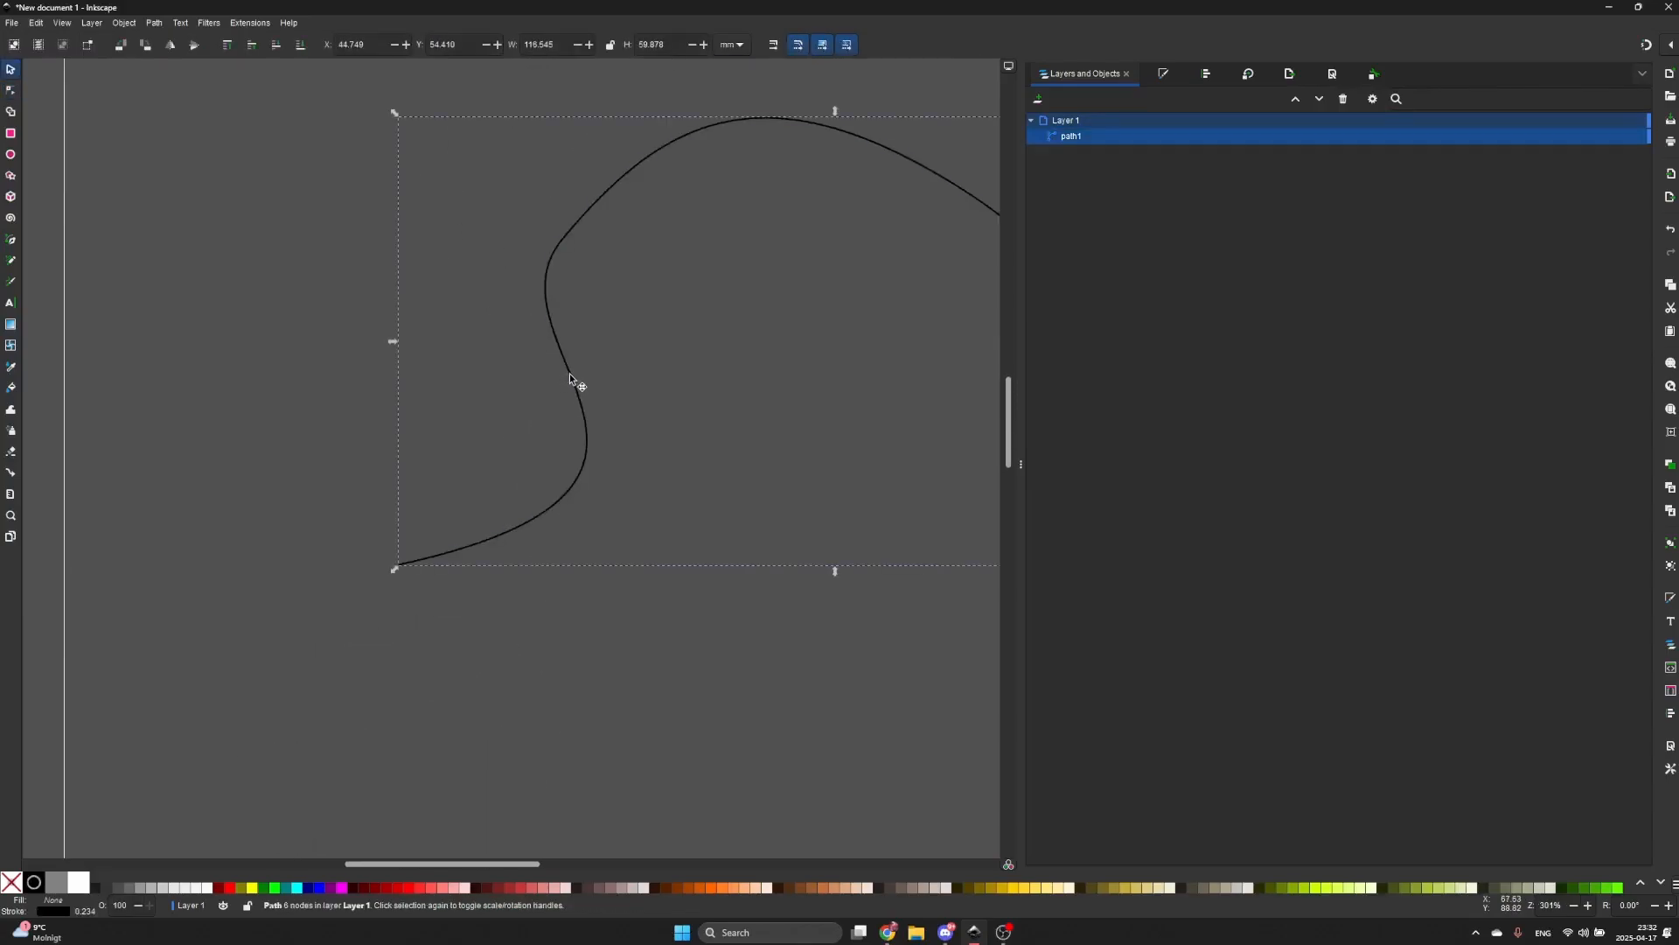
pyautogui.moveTo(568, 373); pyautogui.dragTo(446, 375)
pyautogui.scroll(-1, 446, 374)
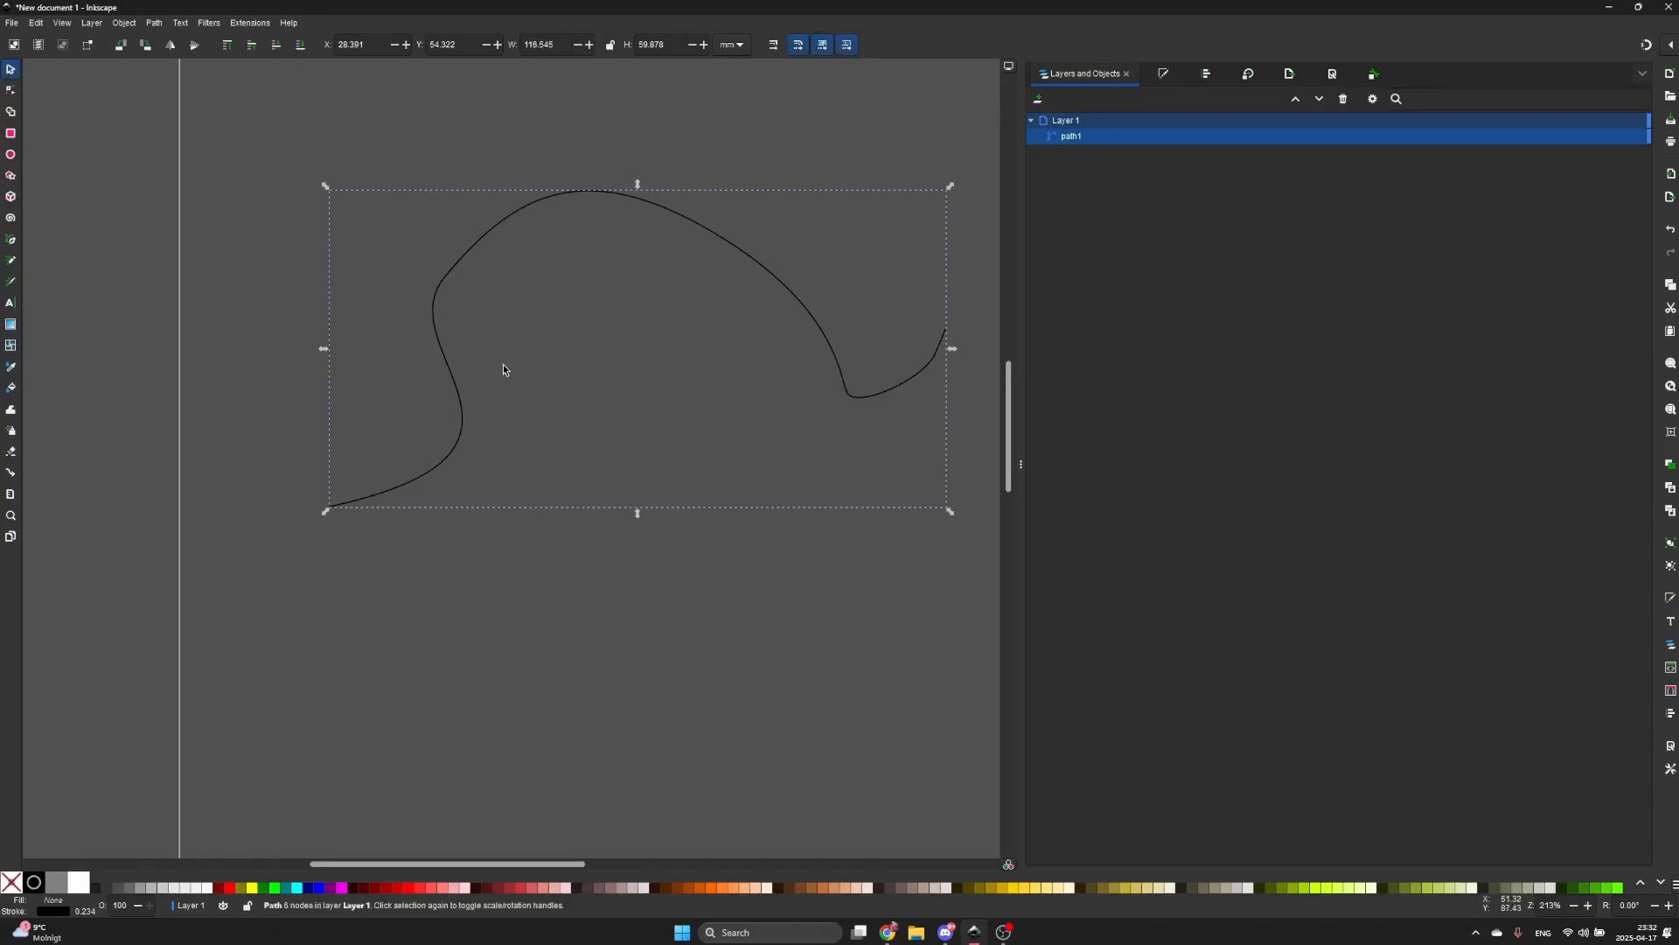
# - Reshape the curve by moving its lower-left end node left, shifting the second node right and down, and tilting that node's handle
pyautogui.press('n')
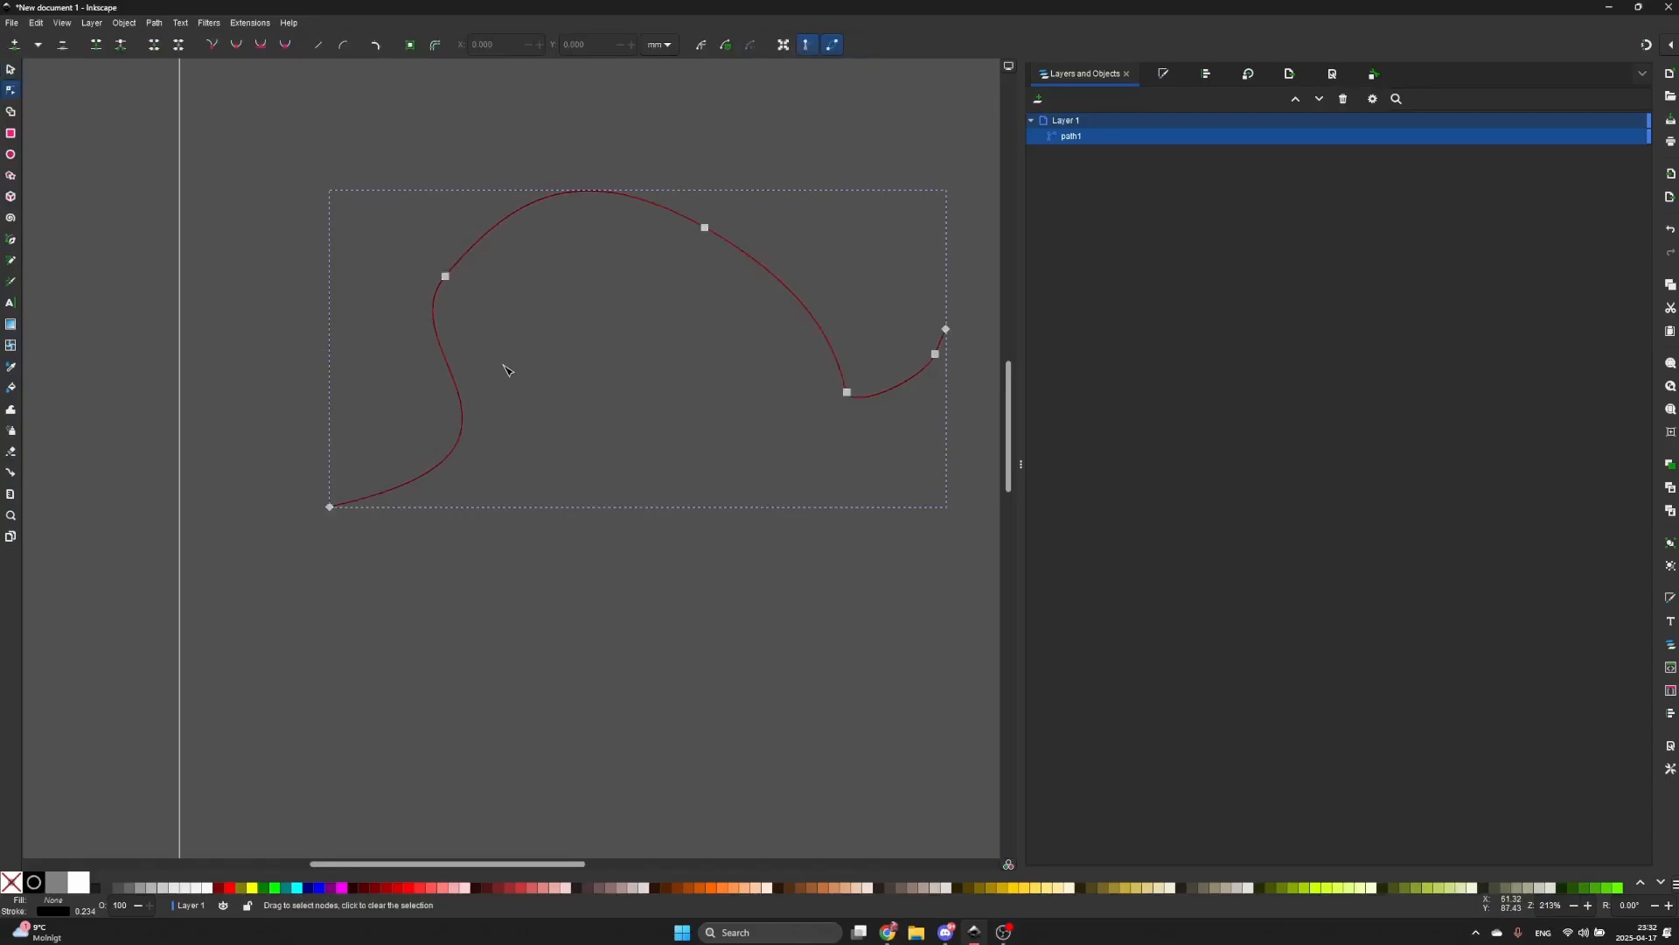
pyautogui.click(330, 507)
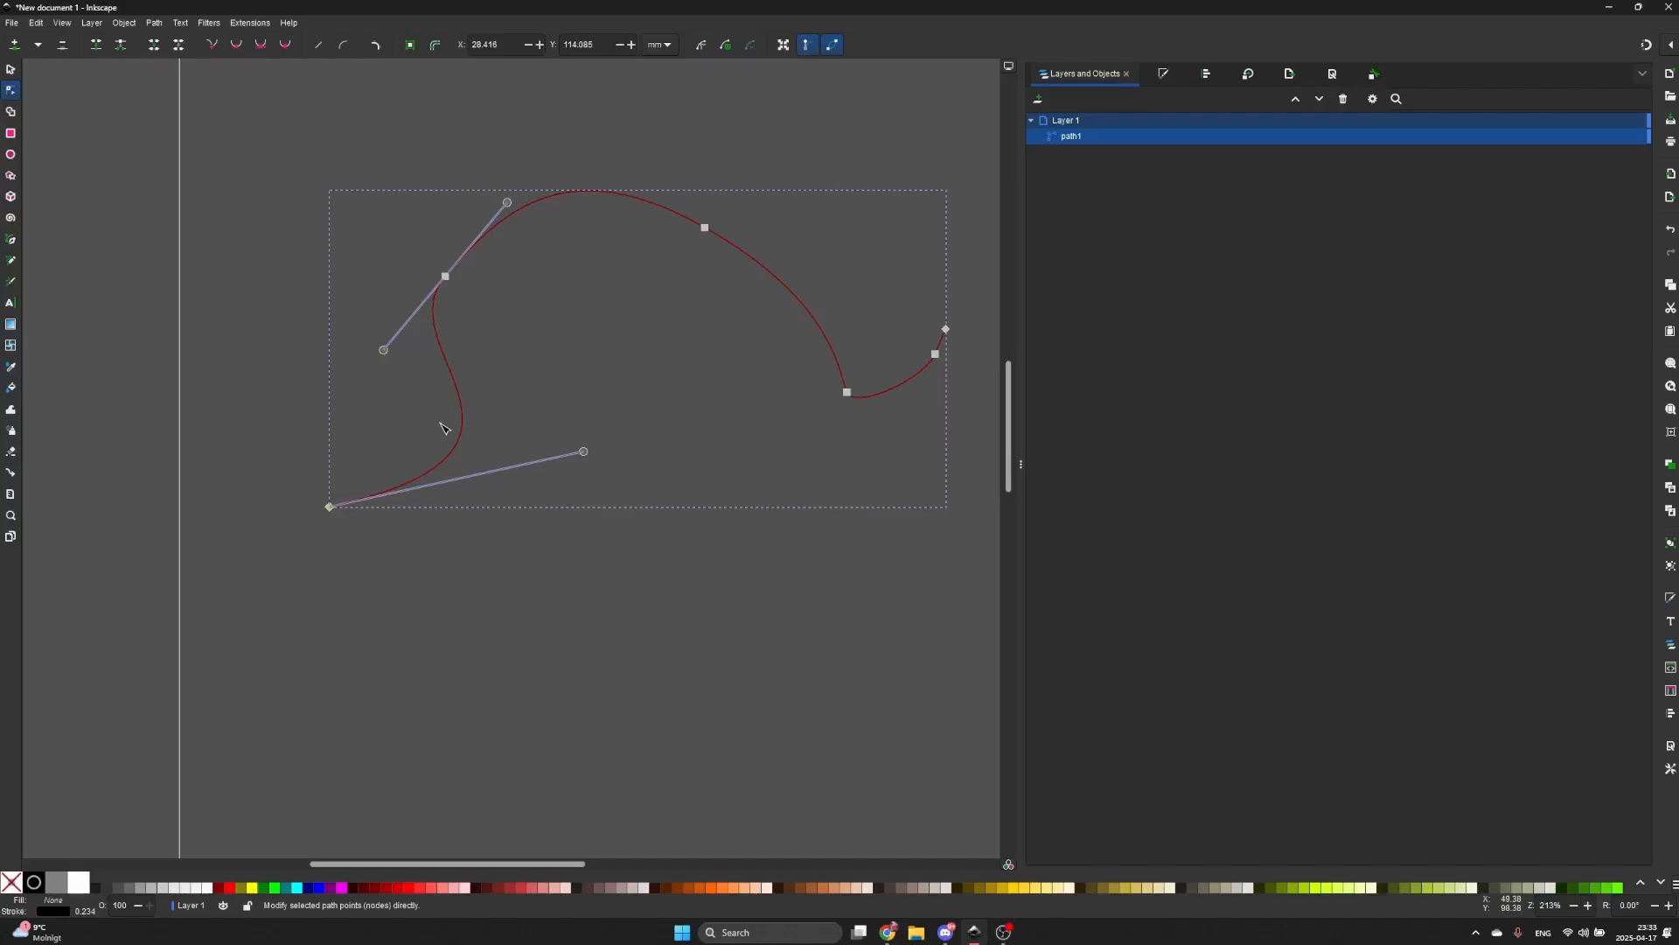
pyautogui.moveTo(332, 510); pyautogui.dragTo(289, 521)
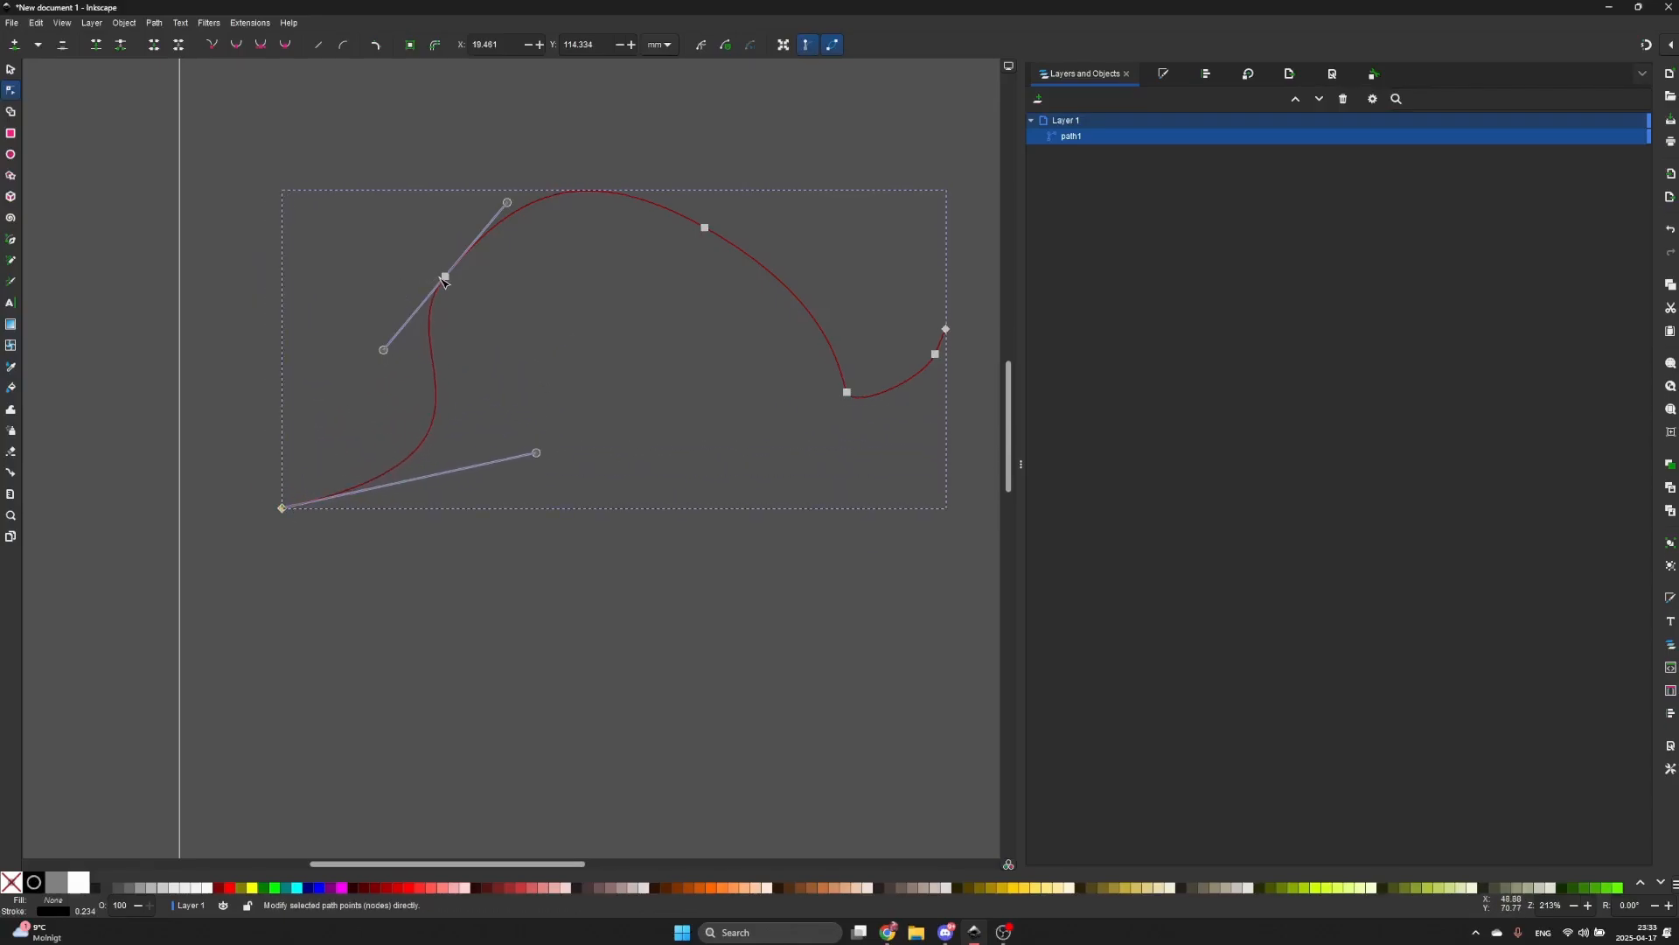
pyautogui.moveTo(443, 280); pyautogui.dragTo(495, 306)
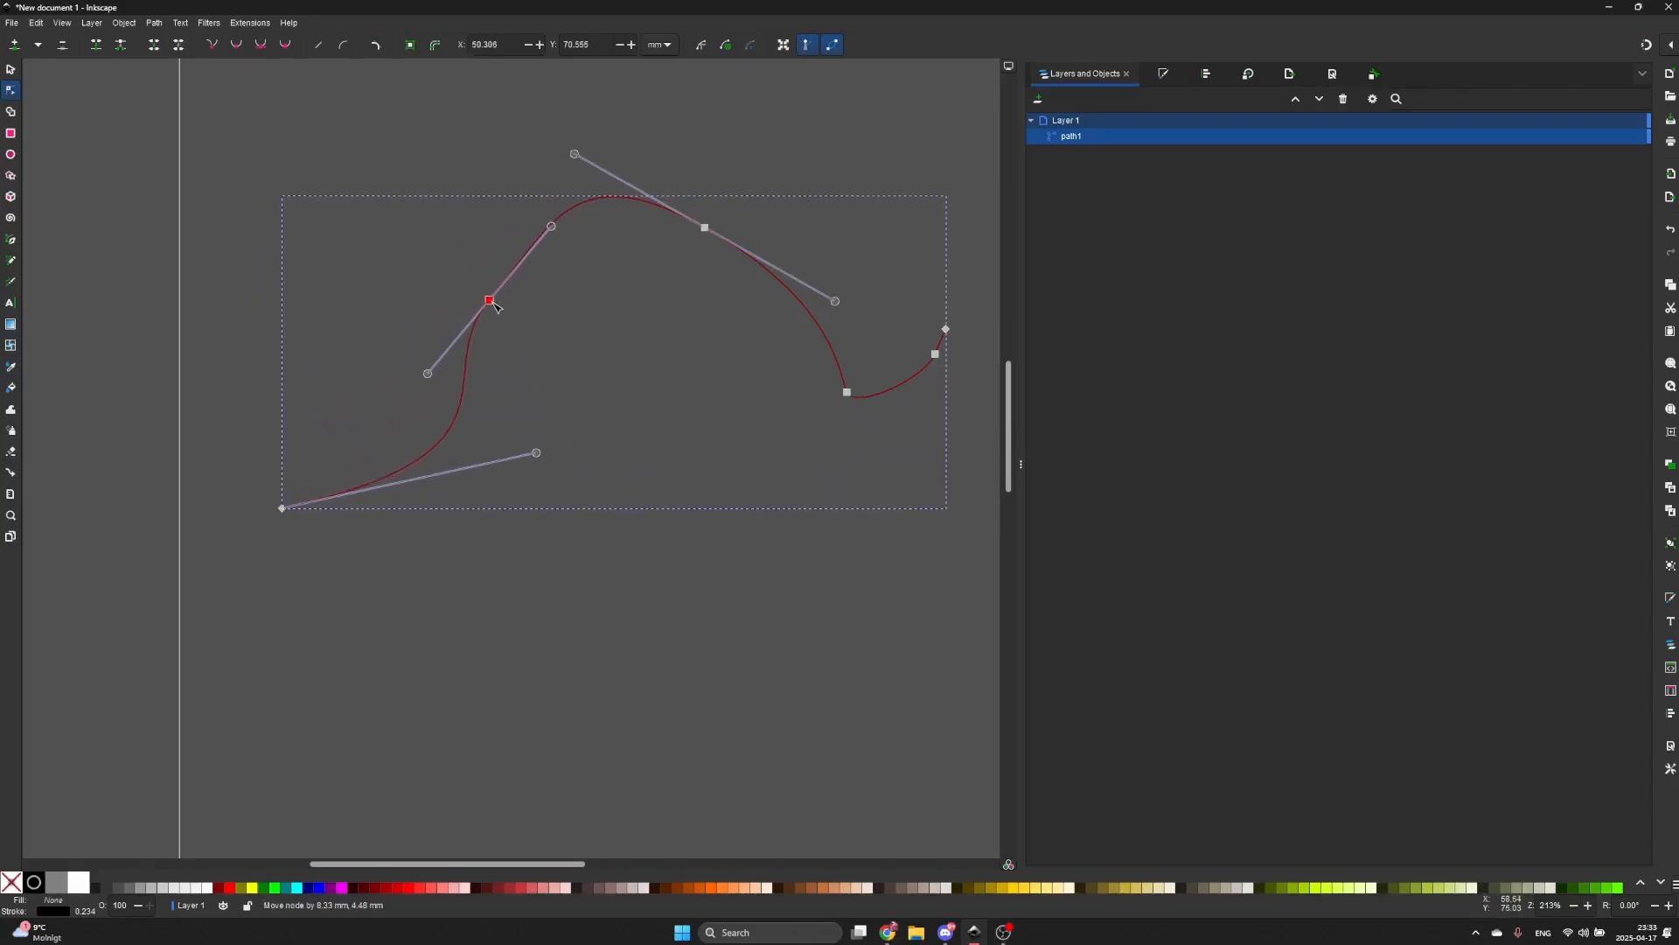
pyautogui.moveTo(435, 376); pyautogui.dragTo(401, 345)
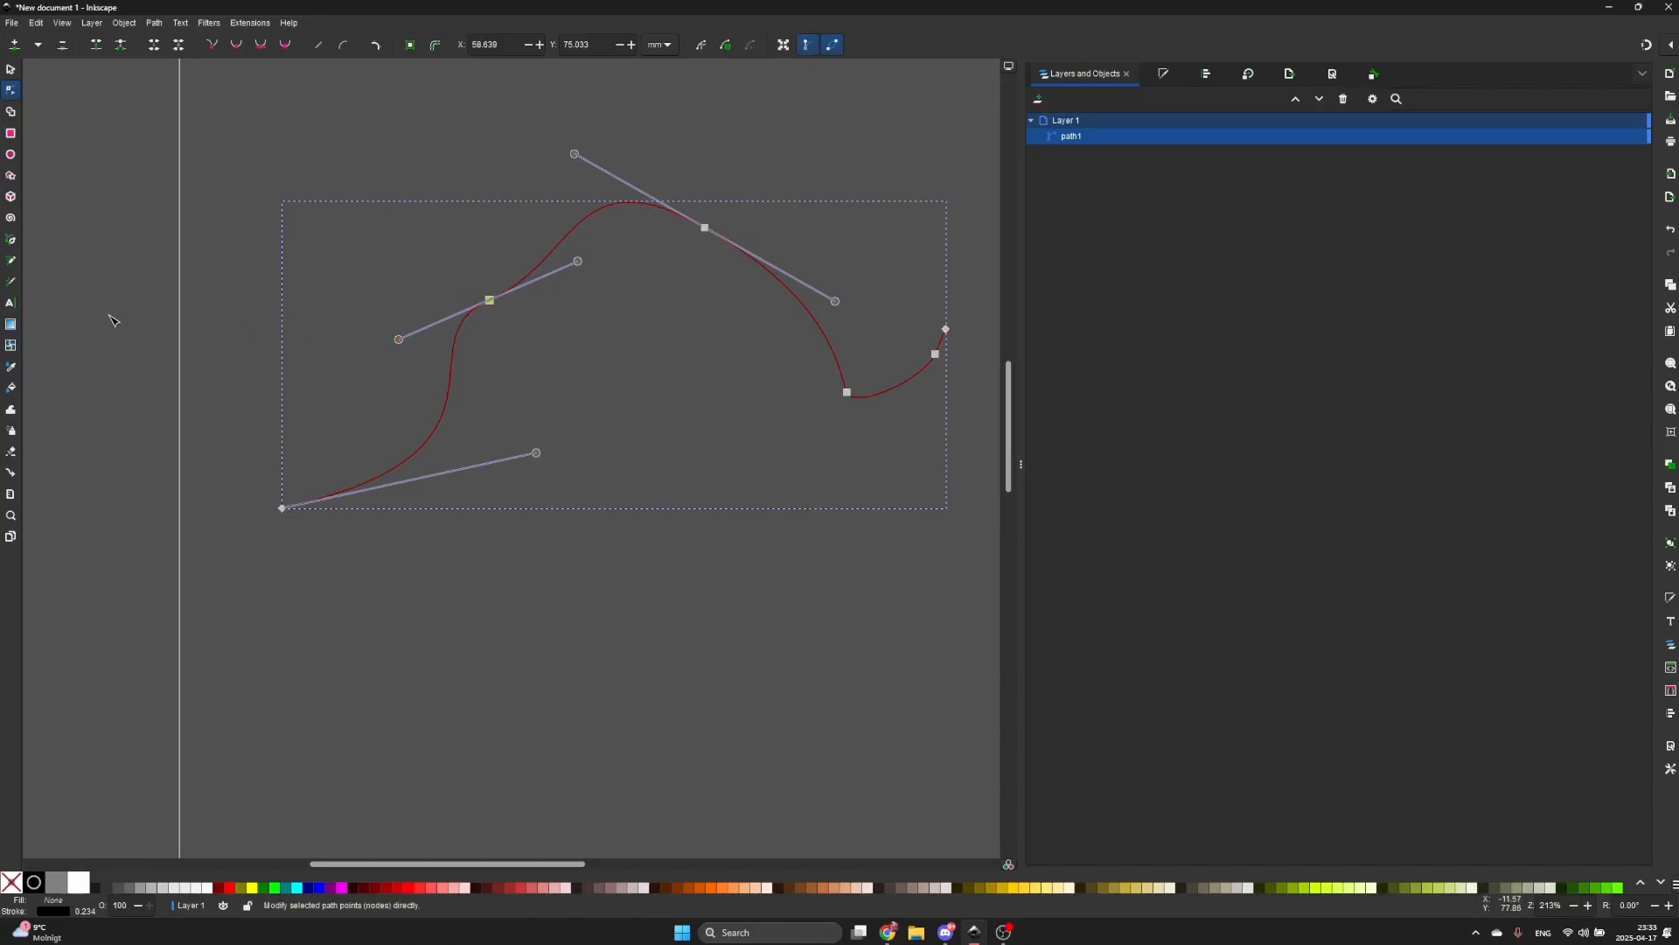
# - Draw an open path of two straight segments forming a peak below the curve with the Pen tool
pyautogui.click(11, 242)
pyautogui.click(487, 637)
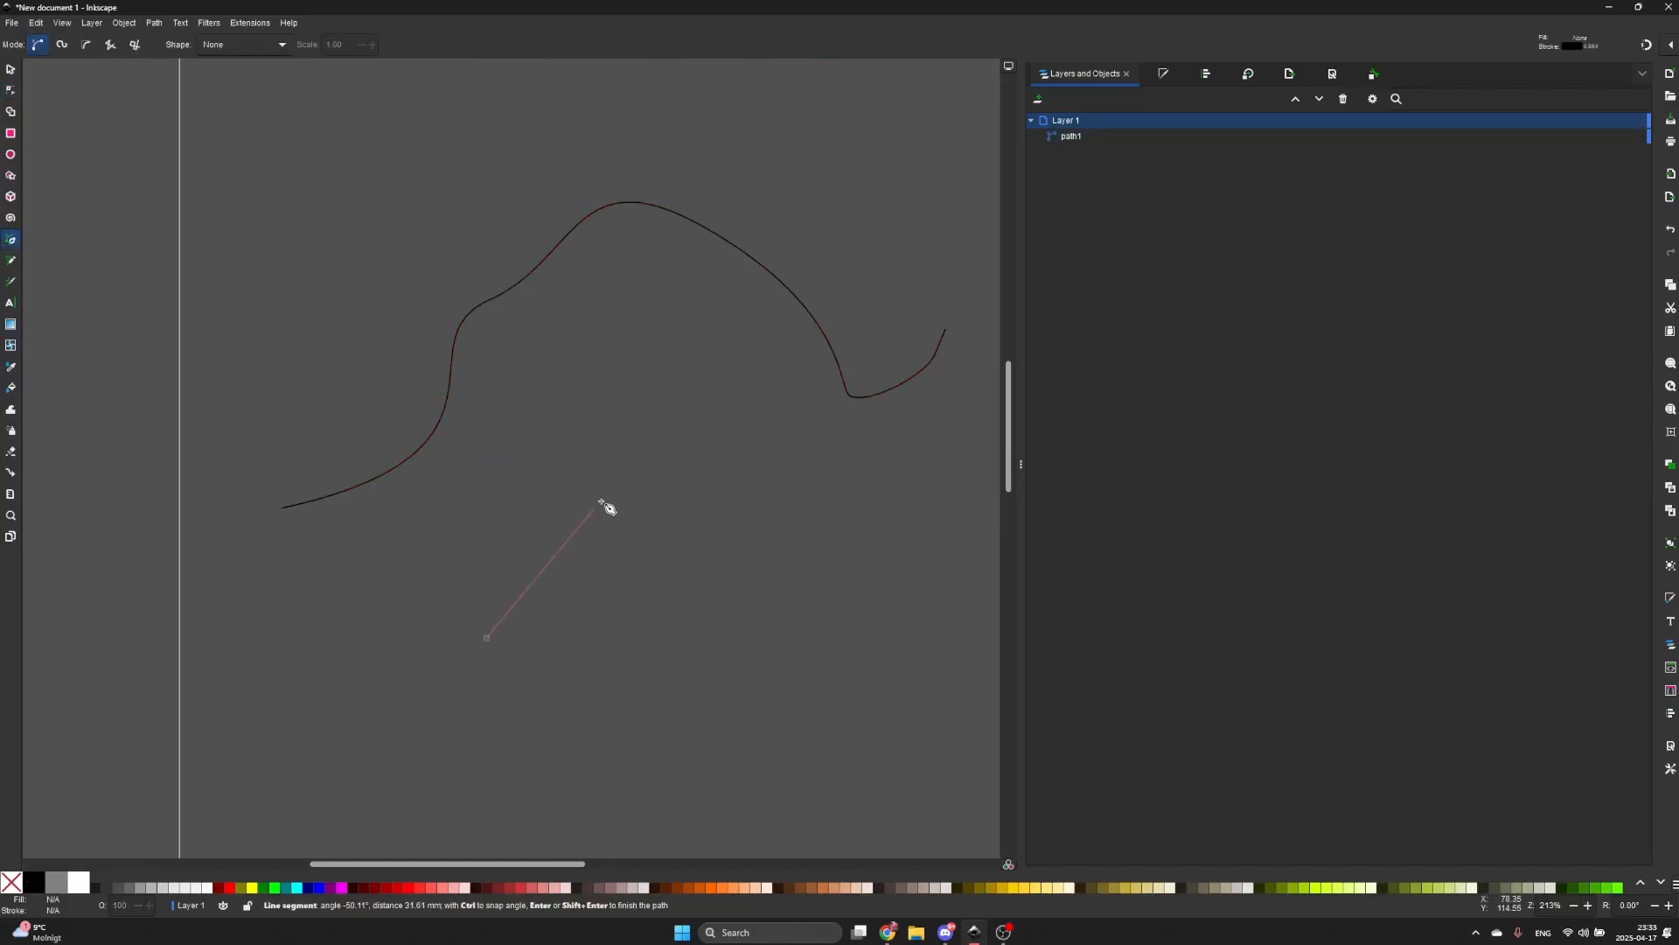
pyautogui.click(620, 483)
pyautogui.doubleClick(716, 560)
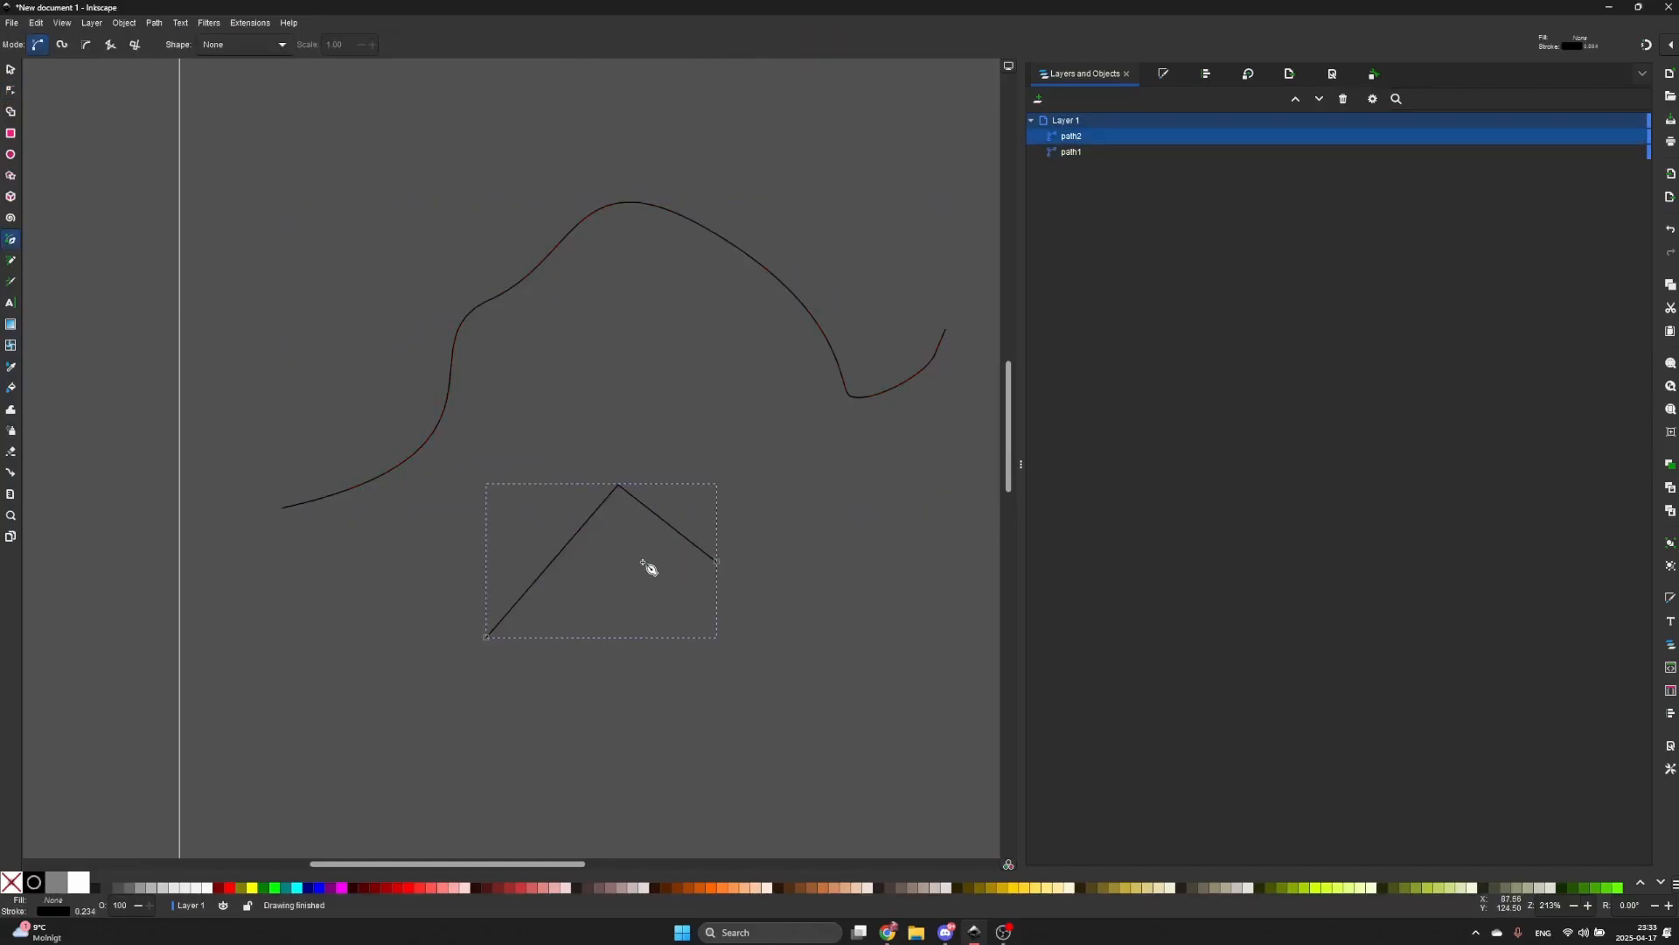
# - Move the angled path's peak node down and left to about X 73.7, Y 118.7 mm
pyautogui.scroll(1, 644, 562)
pyautogui.press('n')
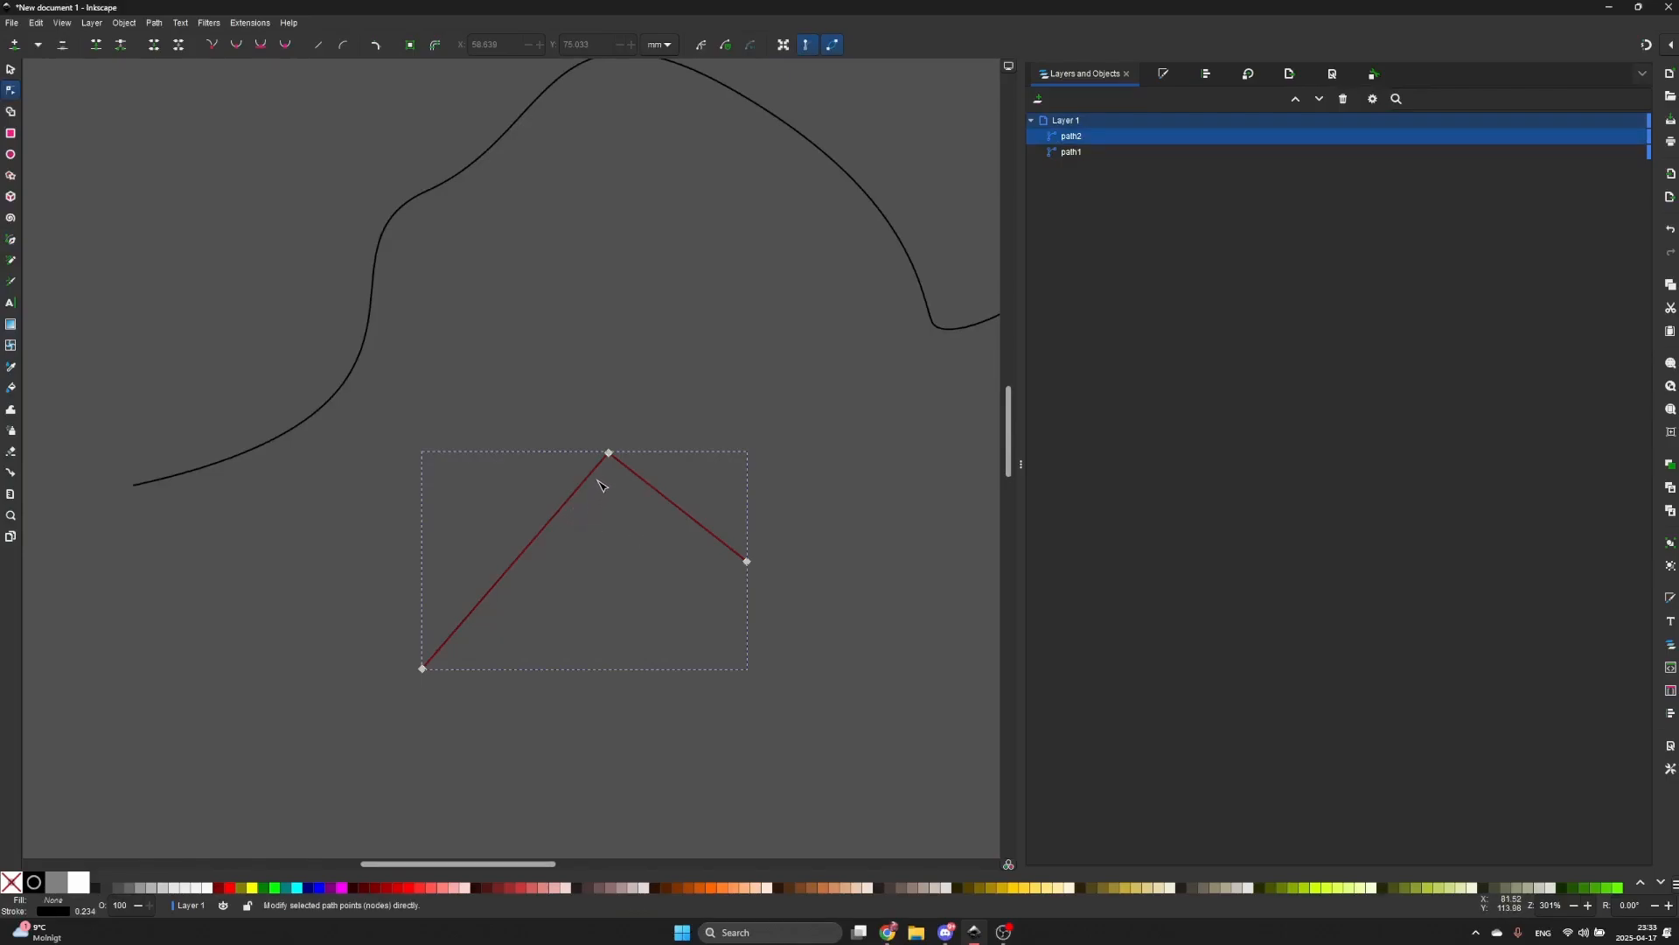
pyautogui.moveTo(614, 461); pyautogui.dragTo(560, 522)
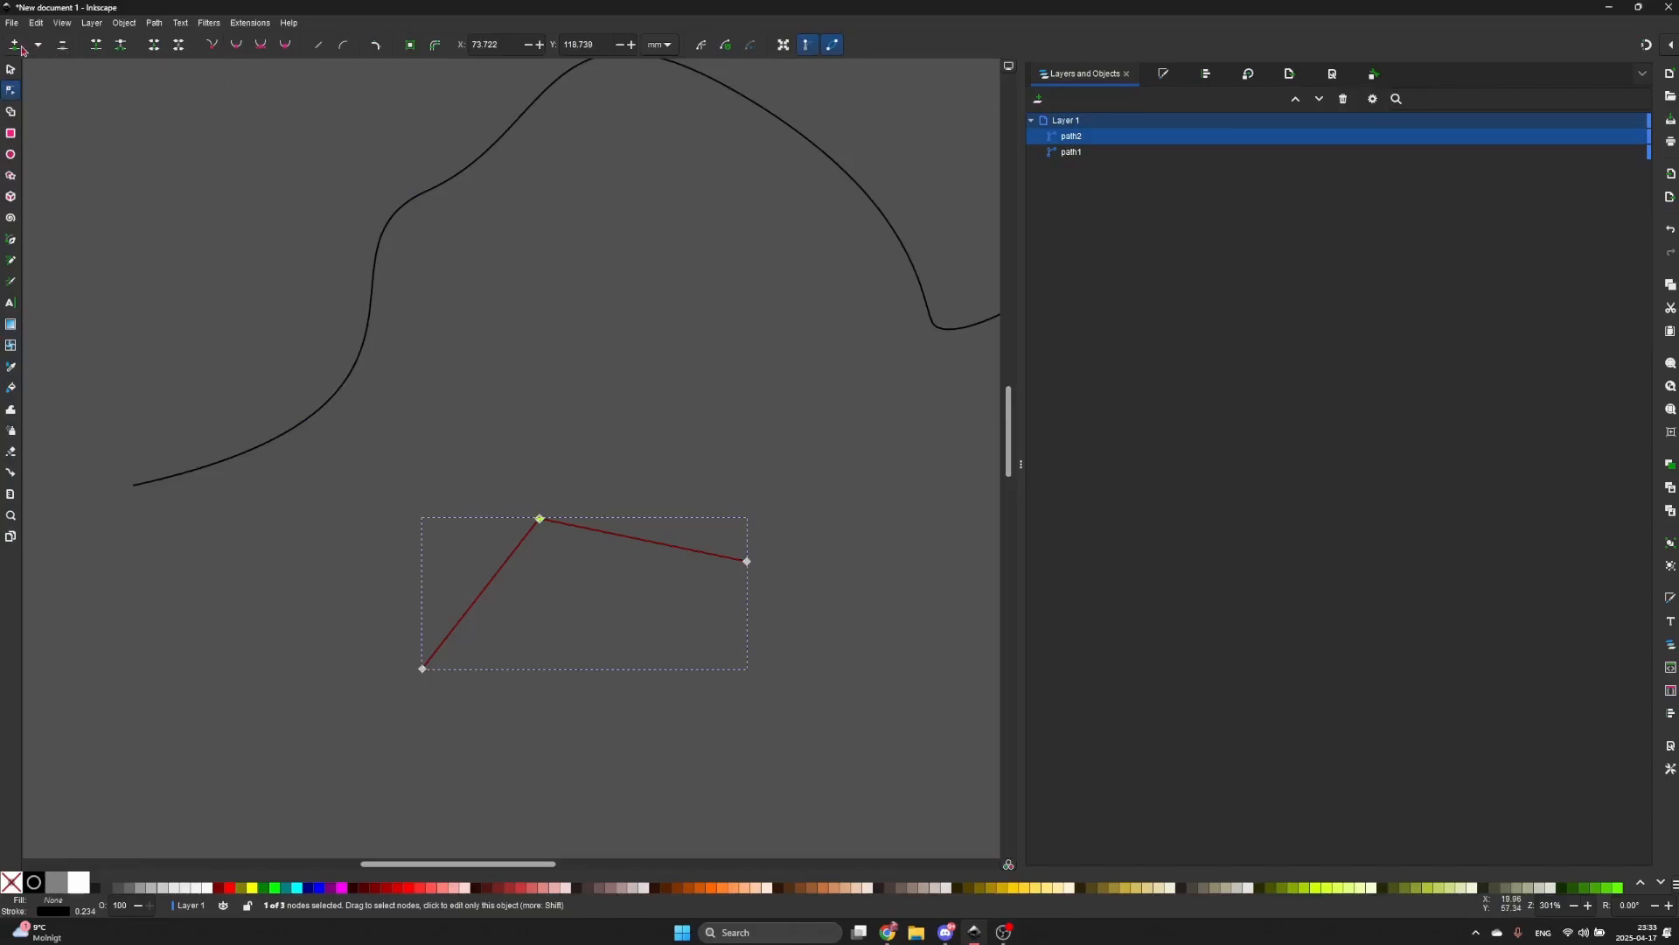
# - Try inserting a node at the left segment's midpoint, undo it, and insert one nearer the segment's lower end instead
pyautogui.click(483, 594)
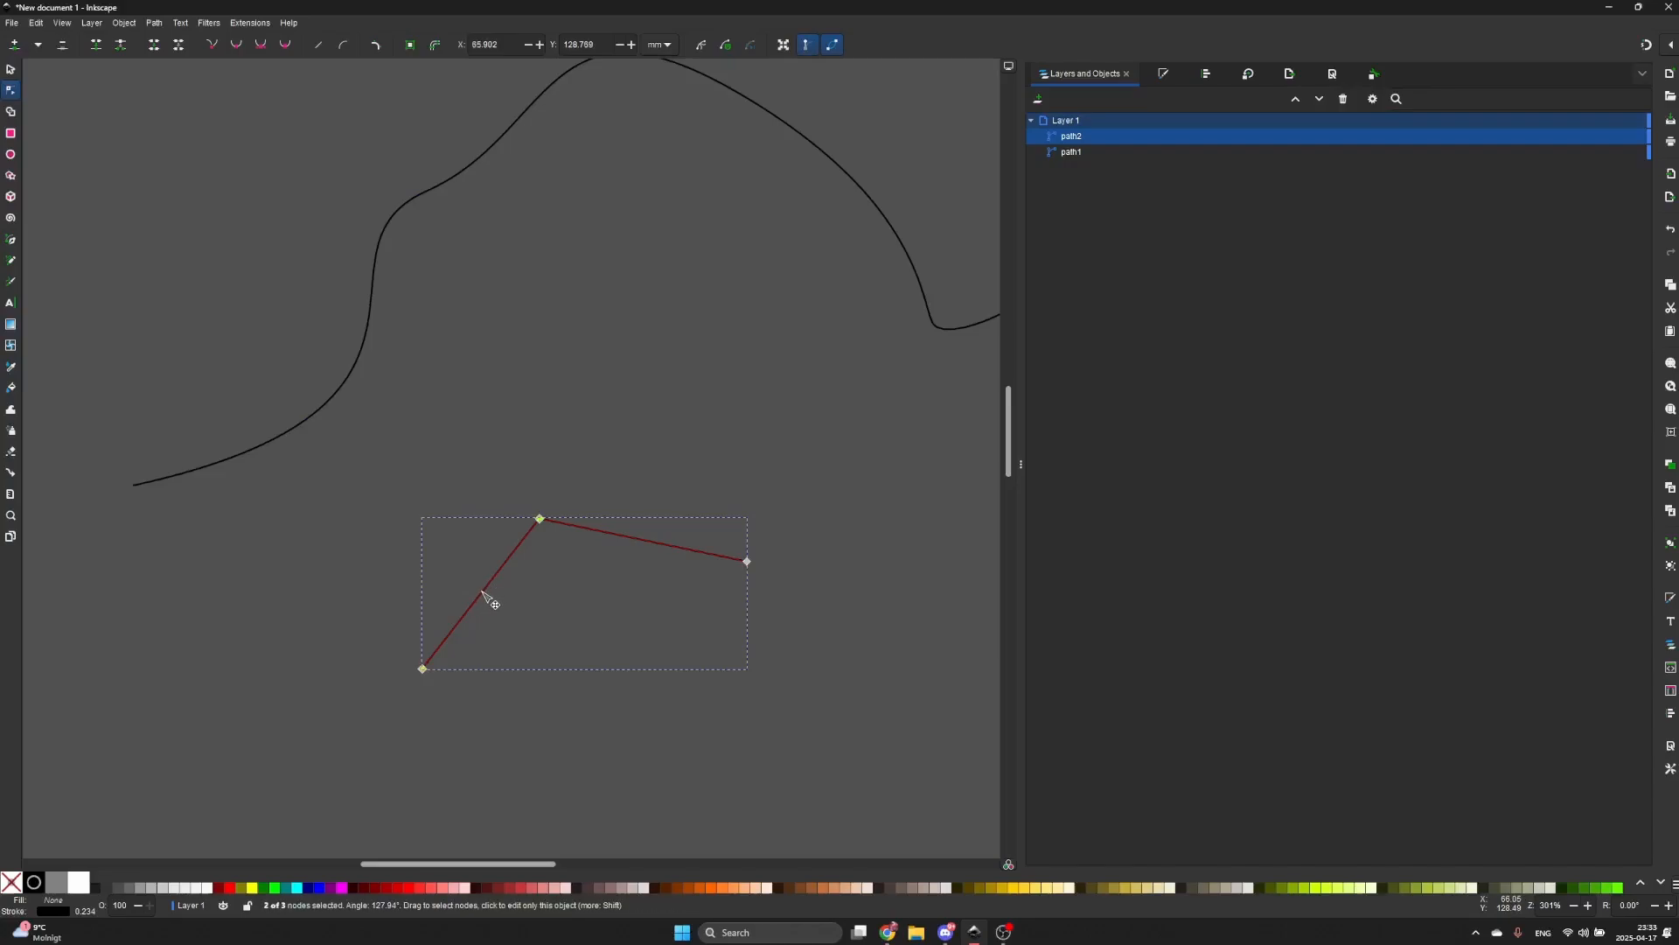
pyautogui.click(16, 44)
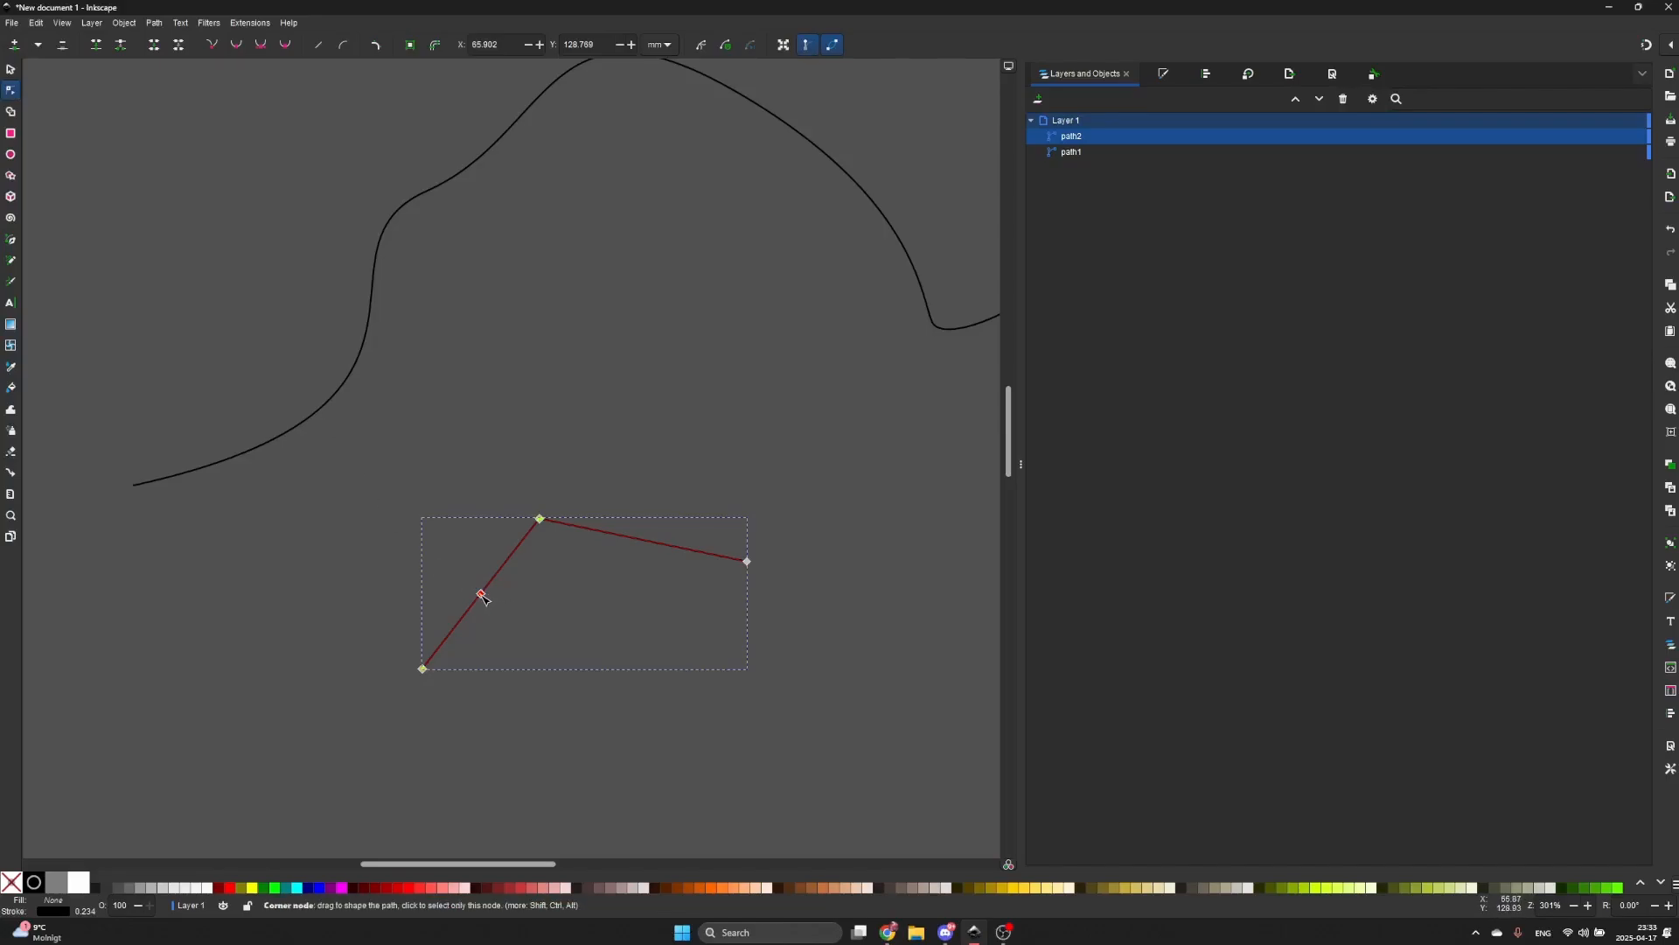
pyautogui.hotkey('ctrl', 'z')
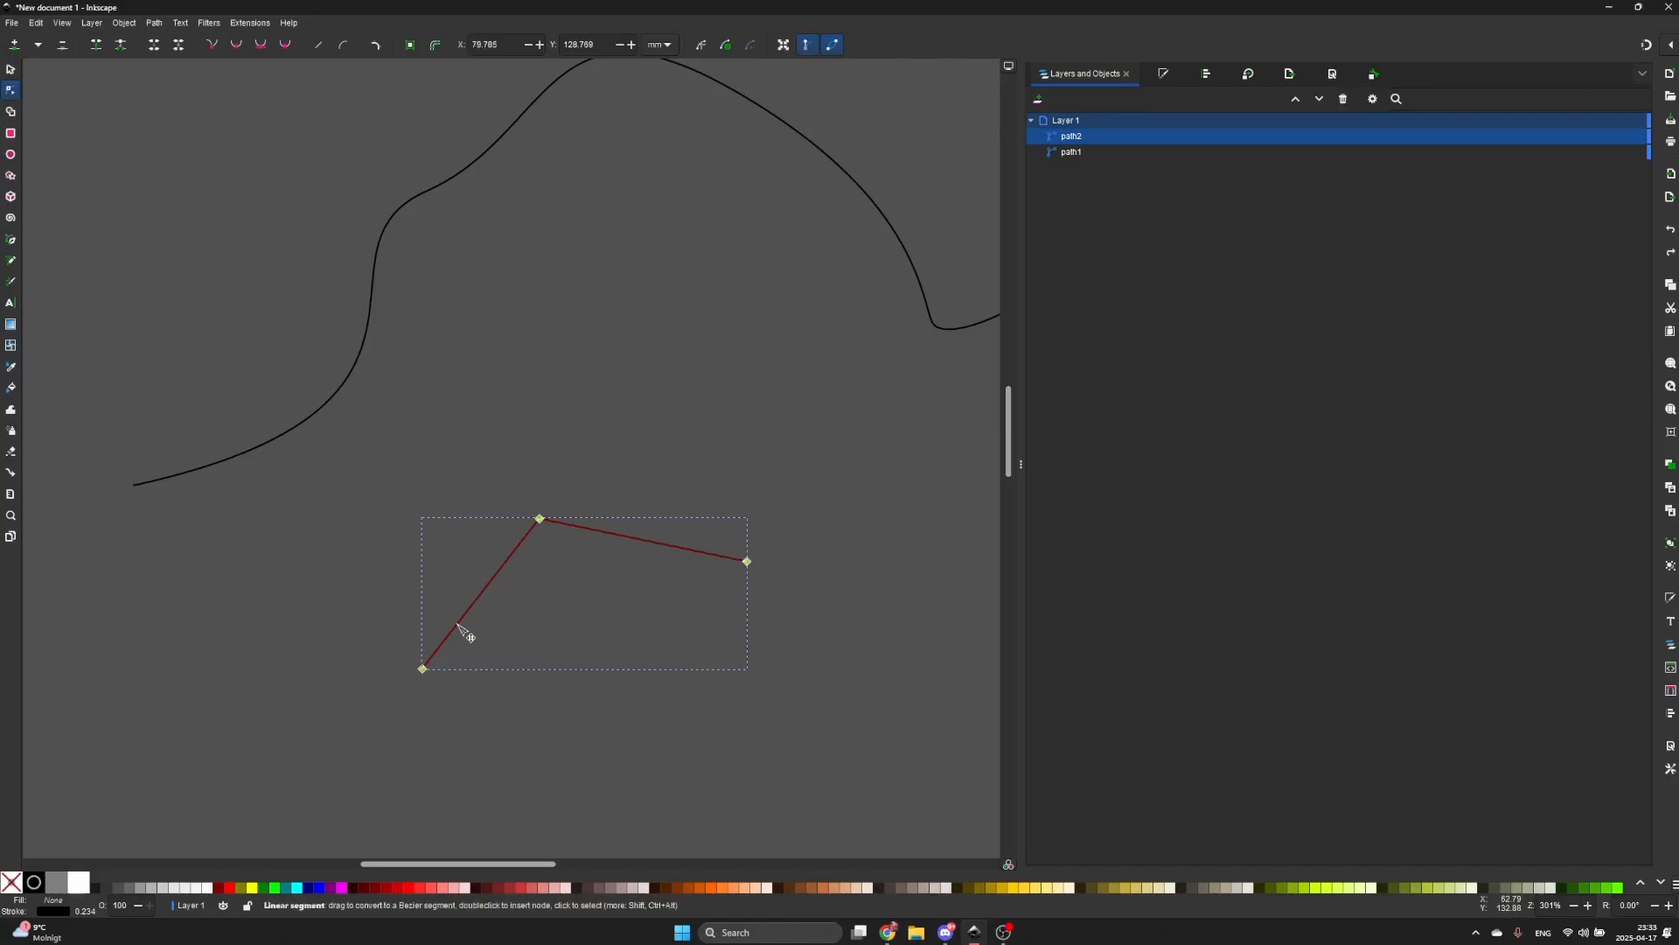
pyautogui.doubleClick(457, 624)
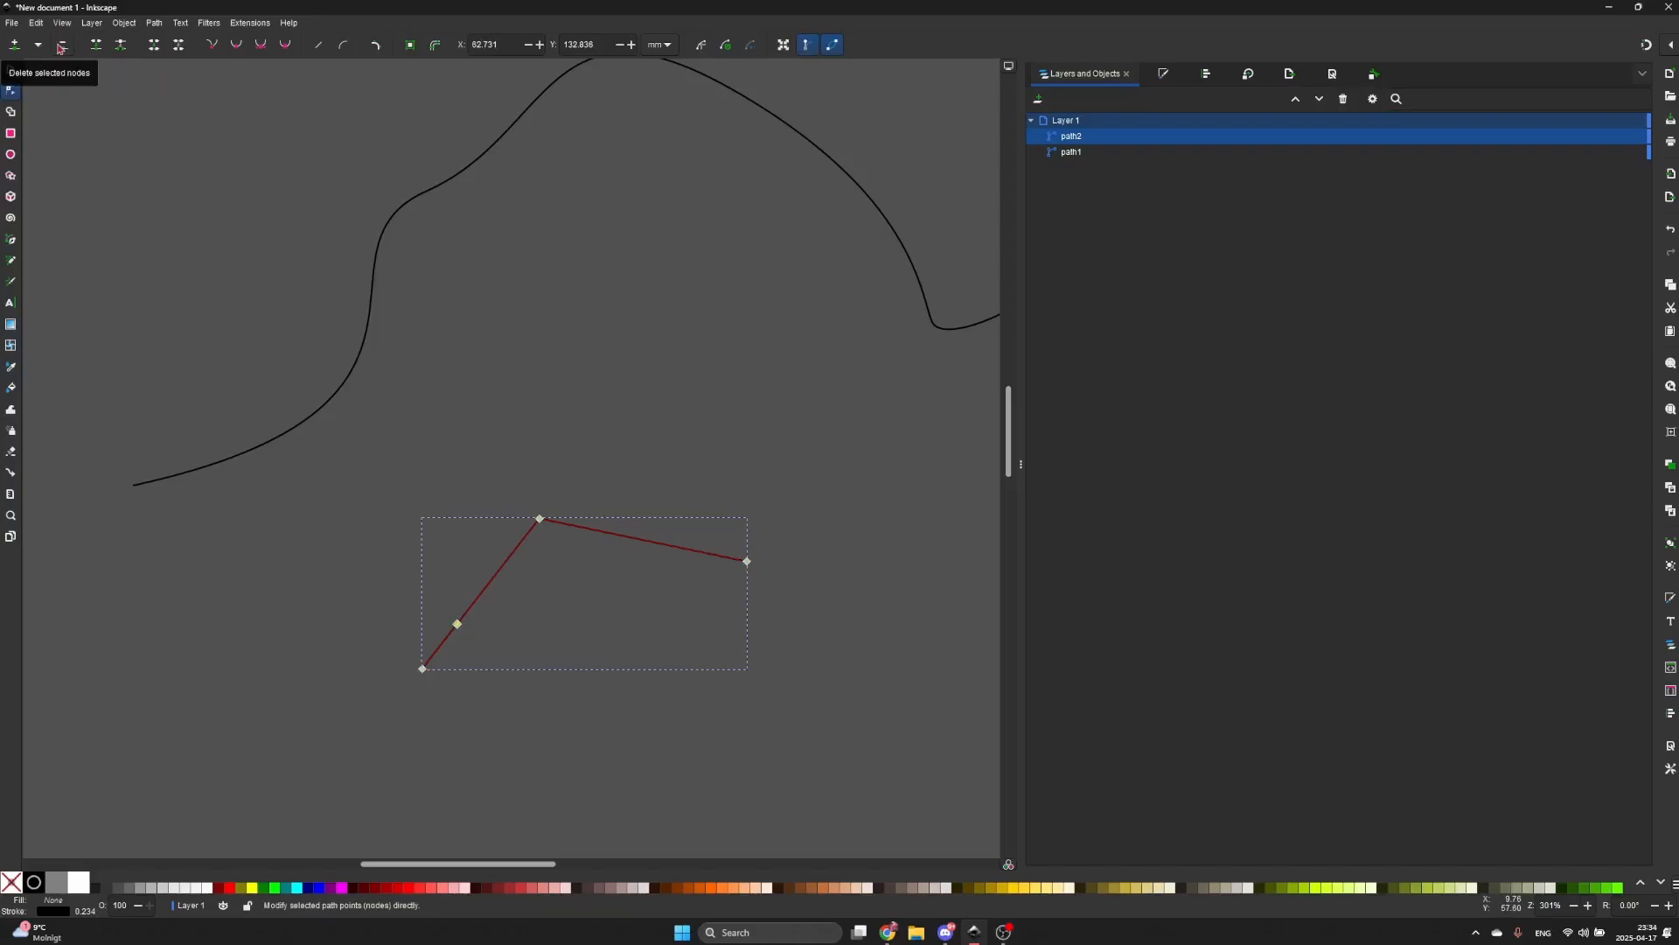
# - Try deleting the angled path's peak node, and undo the deletion
pyautogui.click(542, 519)
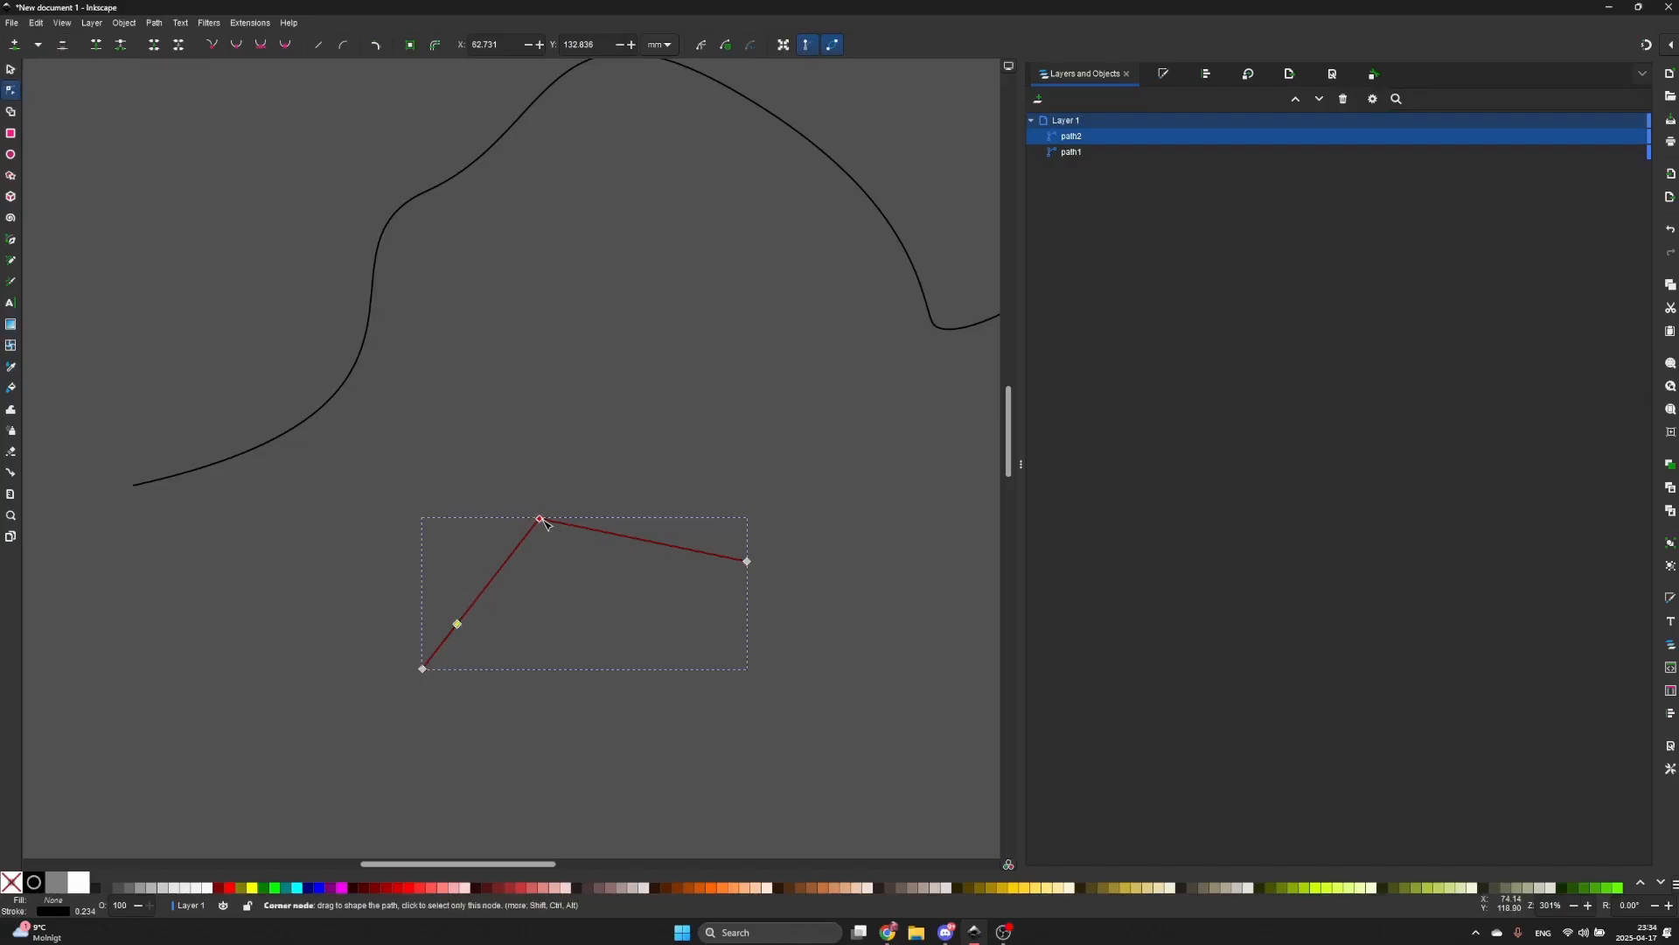
pyautogui.press('Delete')
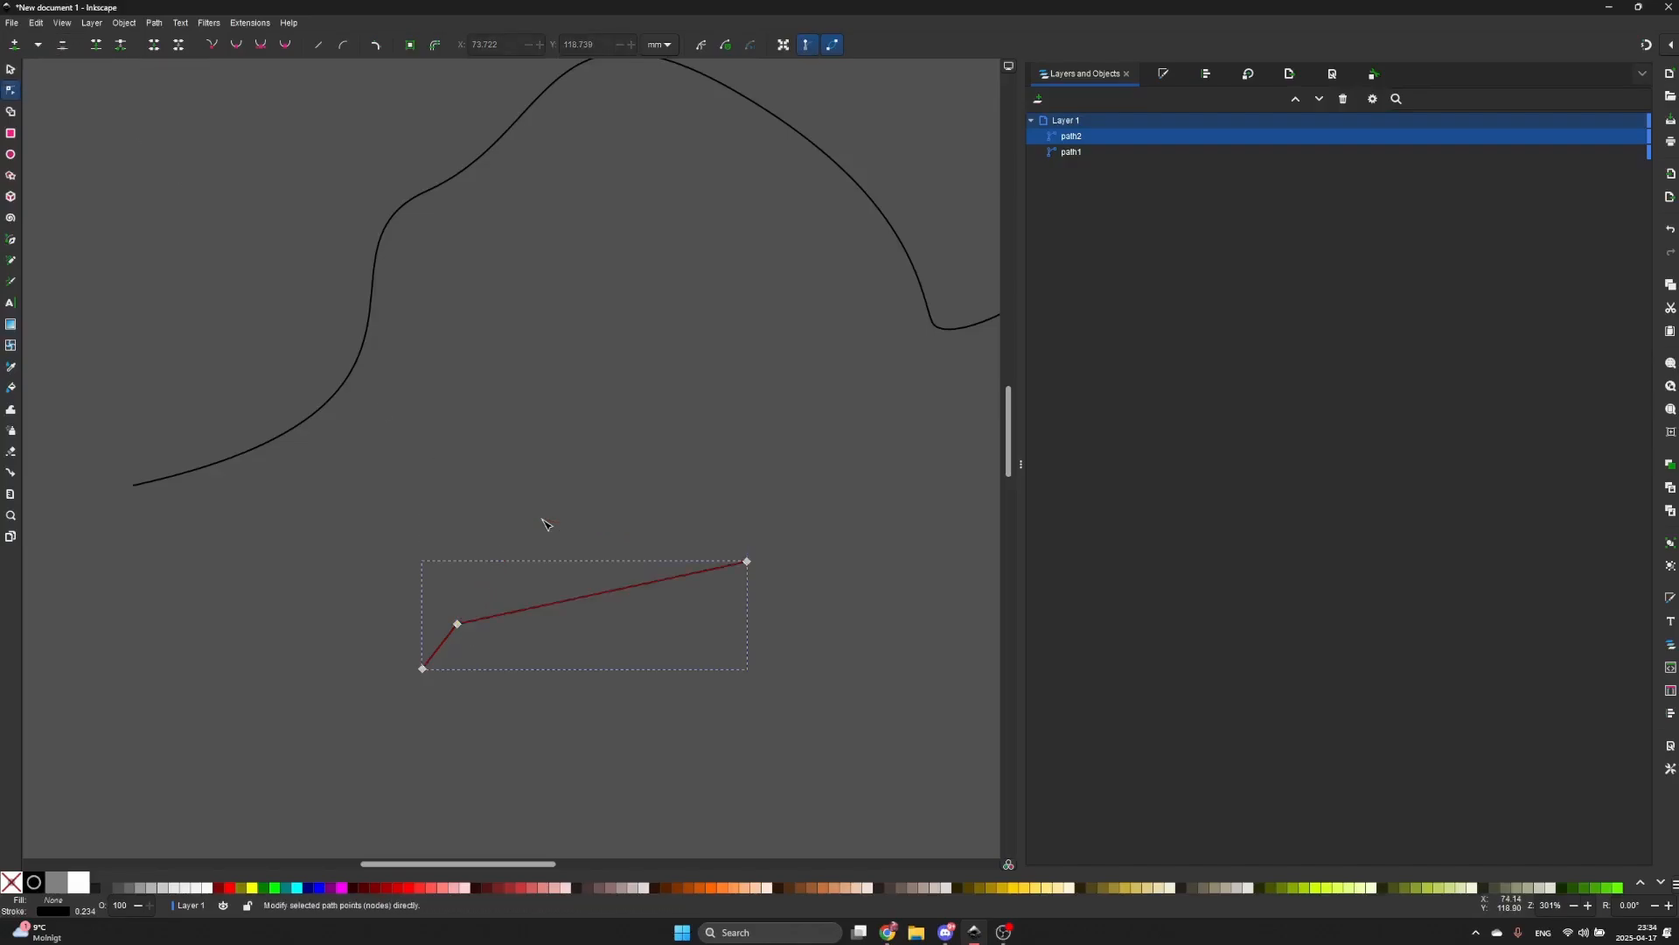
pyautogui.hotkey('ctrl', 'z')
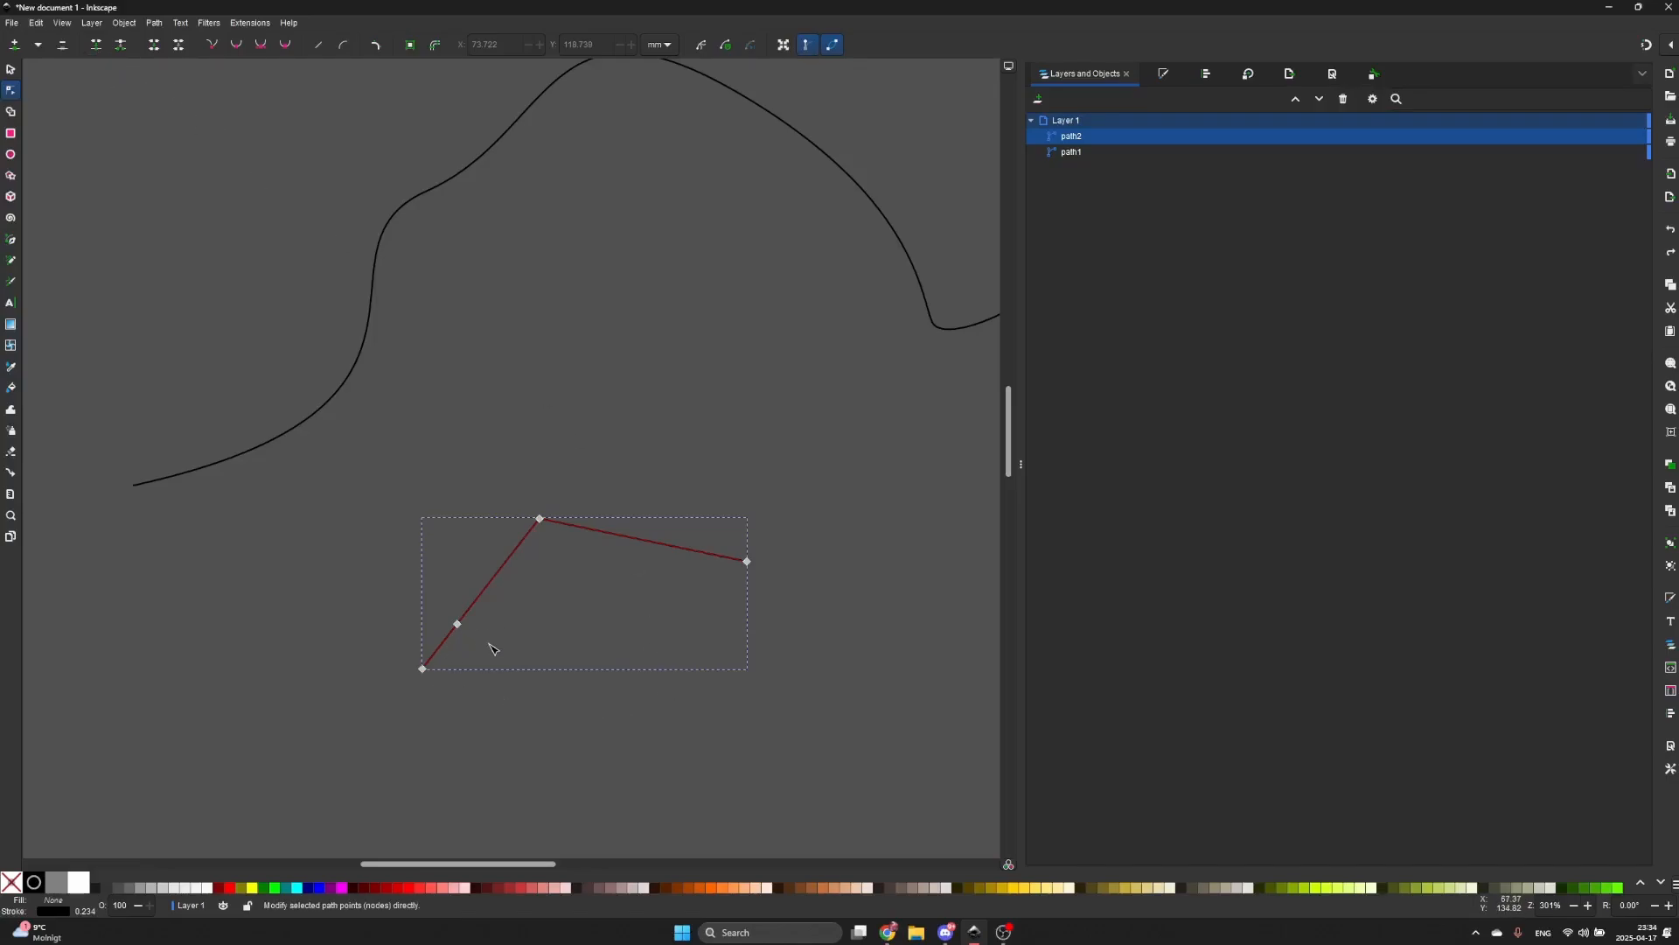
# - Move the angled path's lower-left end node right to about X 85, Y 138 mm, then try joining both end nodes and undo the join
pyautogui.moveTo(426, 671); pyautogui.dragTo(626, 669)
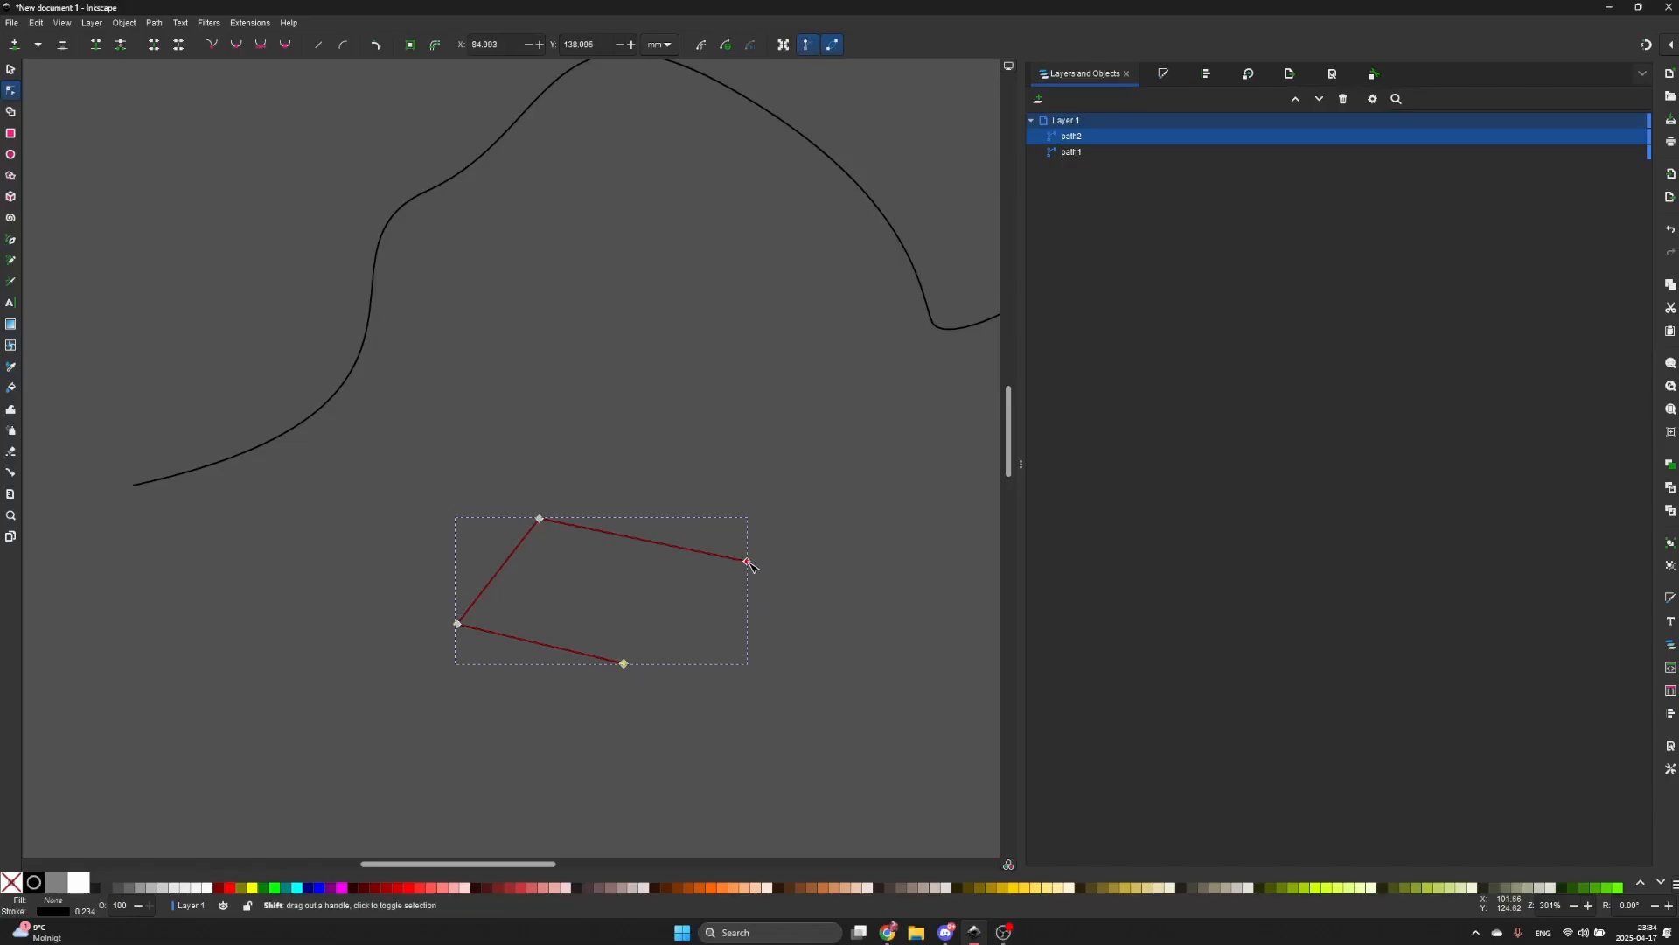
pyautogui.keyDown('shift'); pyautogui.click(746, 561); pyautogui.keyUp('shift')
pyautogui.click(96, 45)
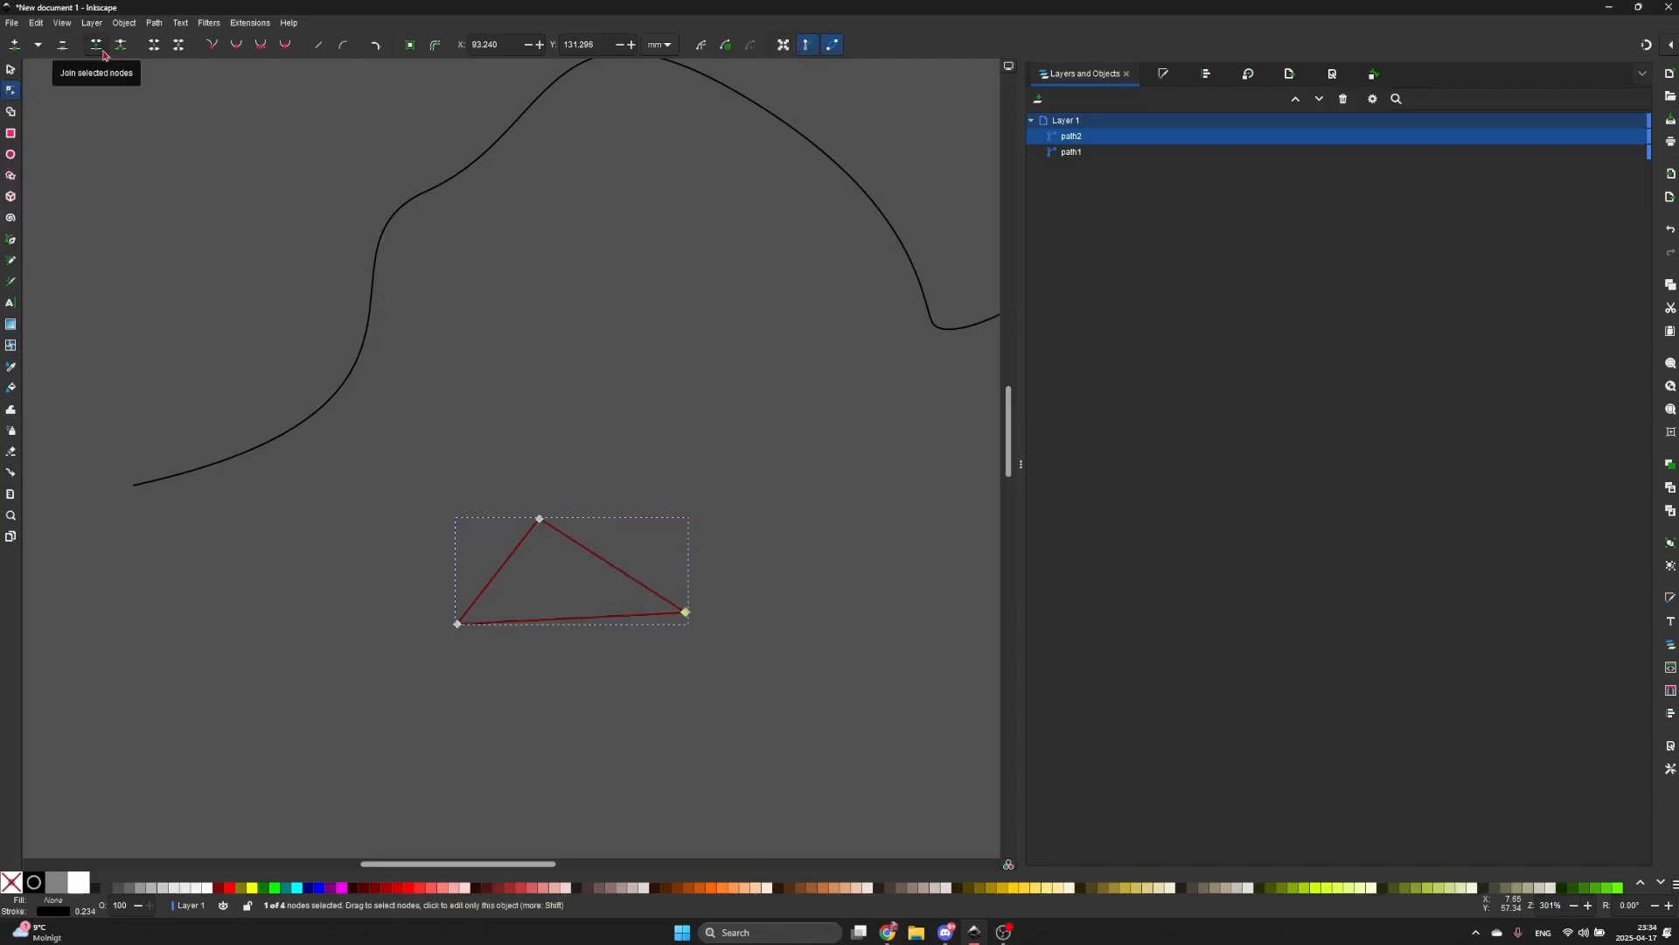
pyautogui.hotkey('ctrl', 'z')
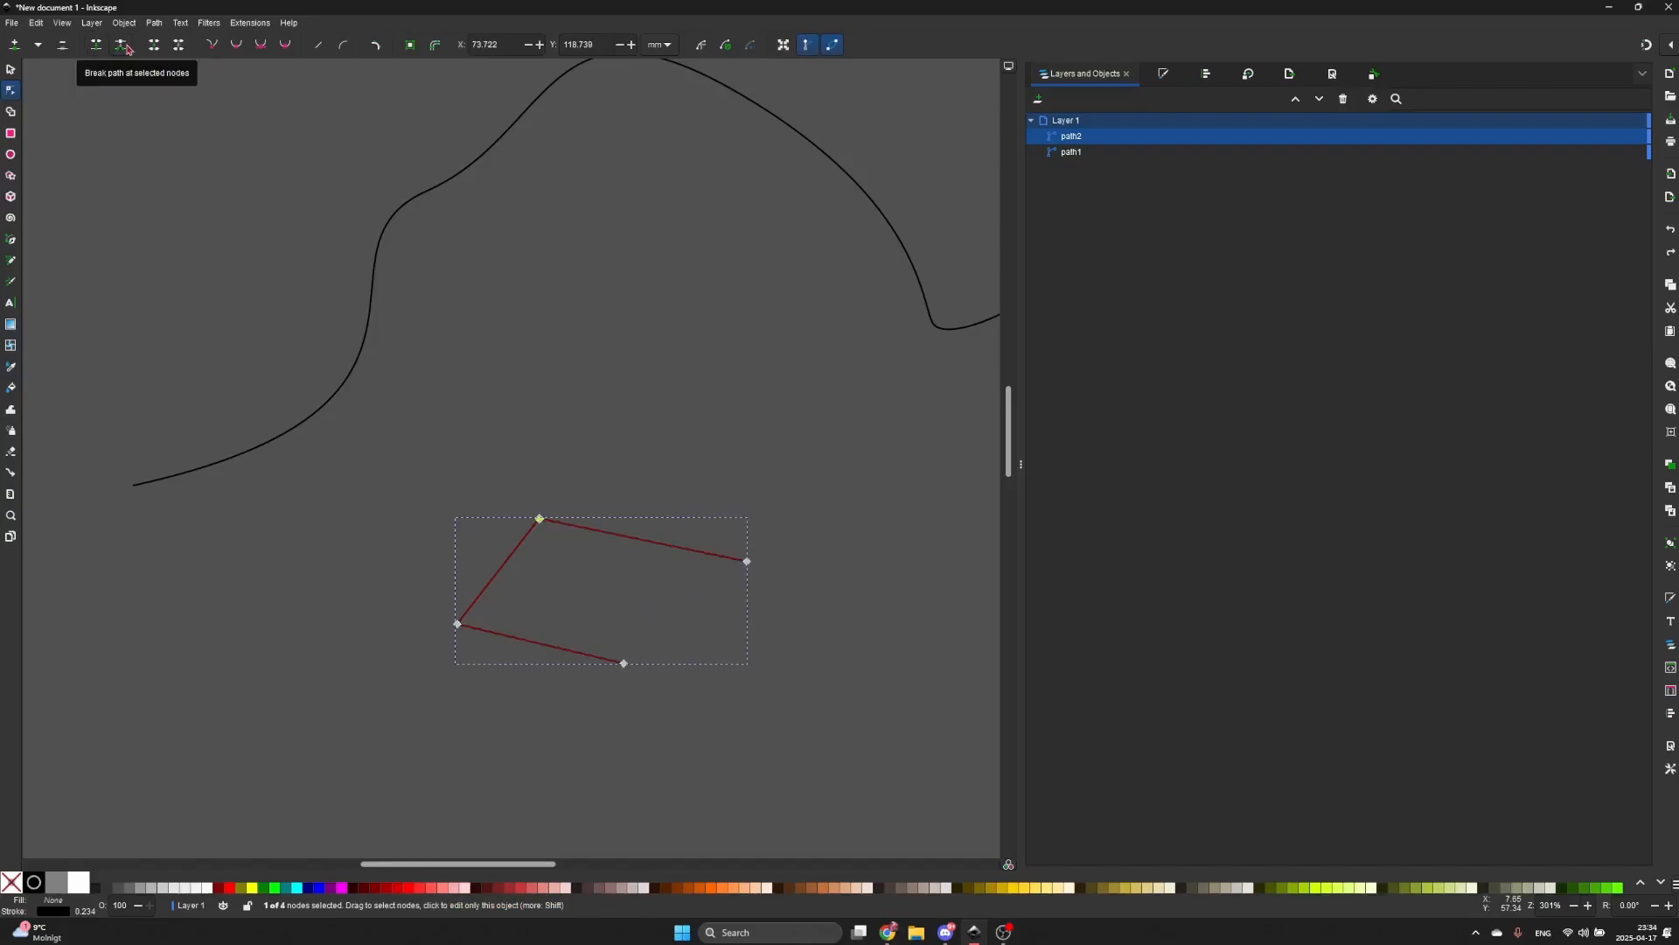
# - Break the angled path at its peak node and its left corner node, and clear the node selection
pyautogui.keyDown('shift'); pyautogui.click(458, 624); pyautogui.keyUp('shift')
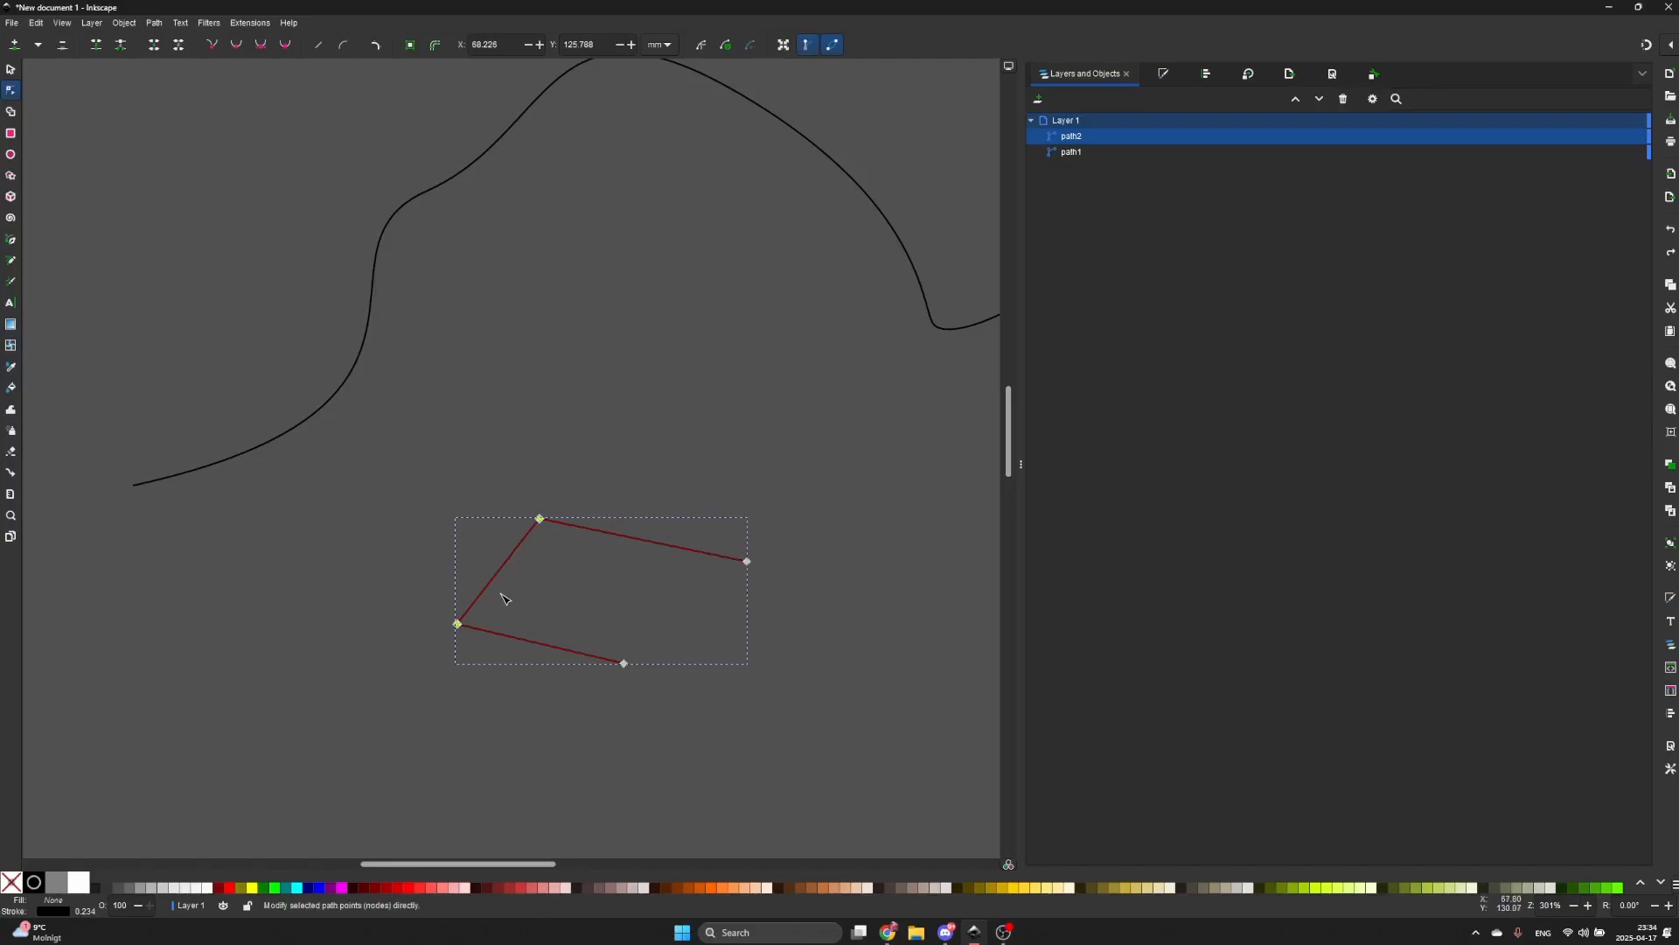
pyautogui.click(123, 53)
pyautogui.moveTo(428, 444); pyautogui.dragTo(521, 663)
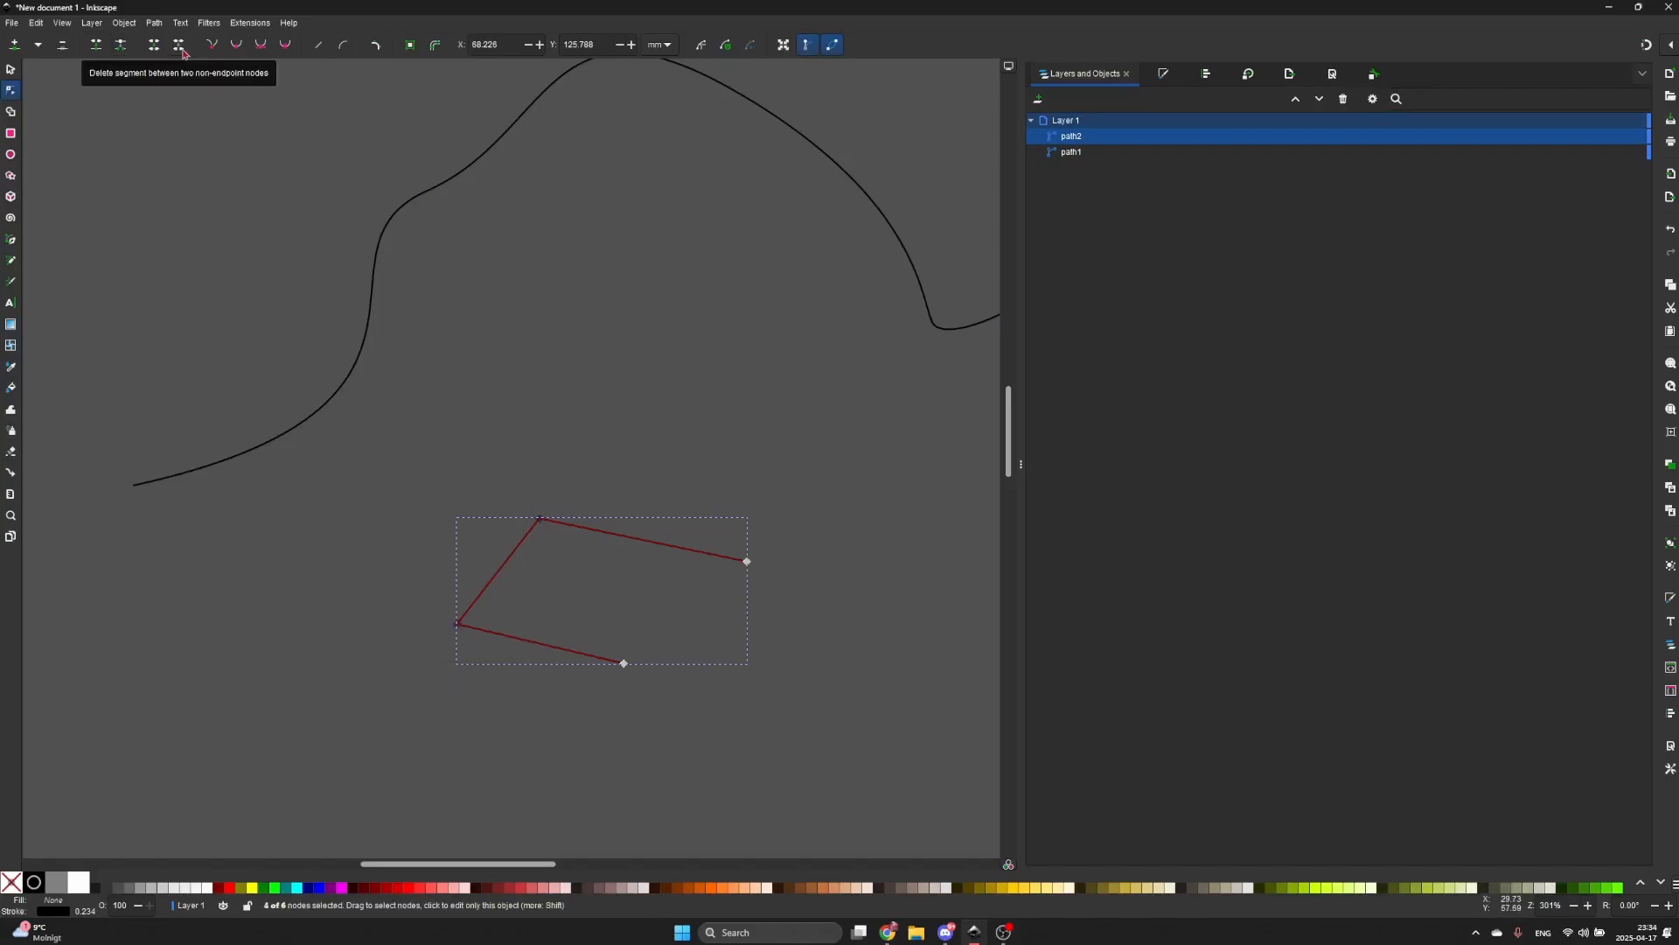
pyautogui.click(543, 394)
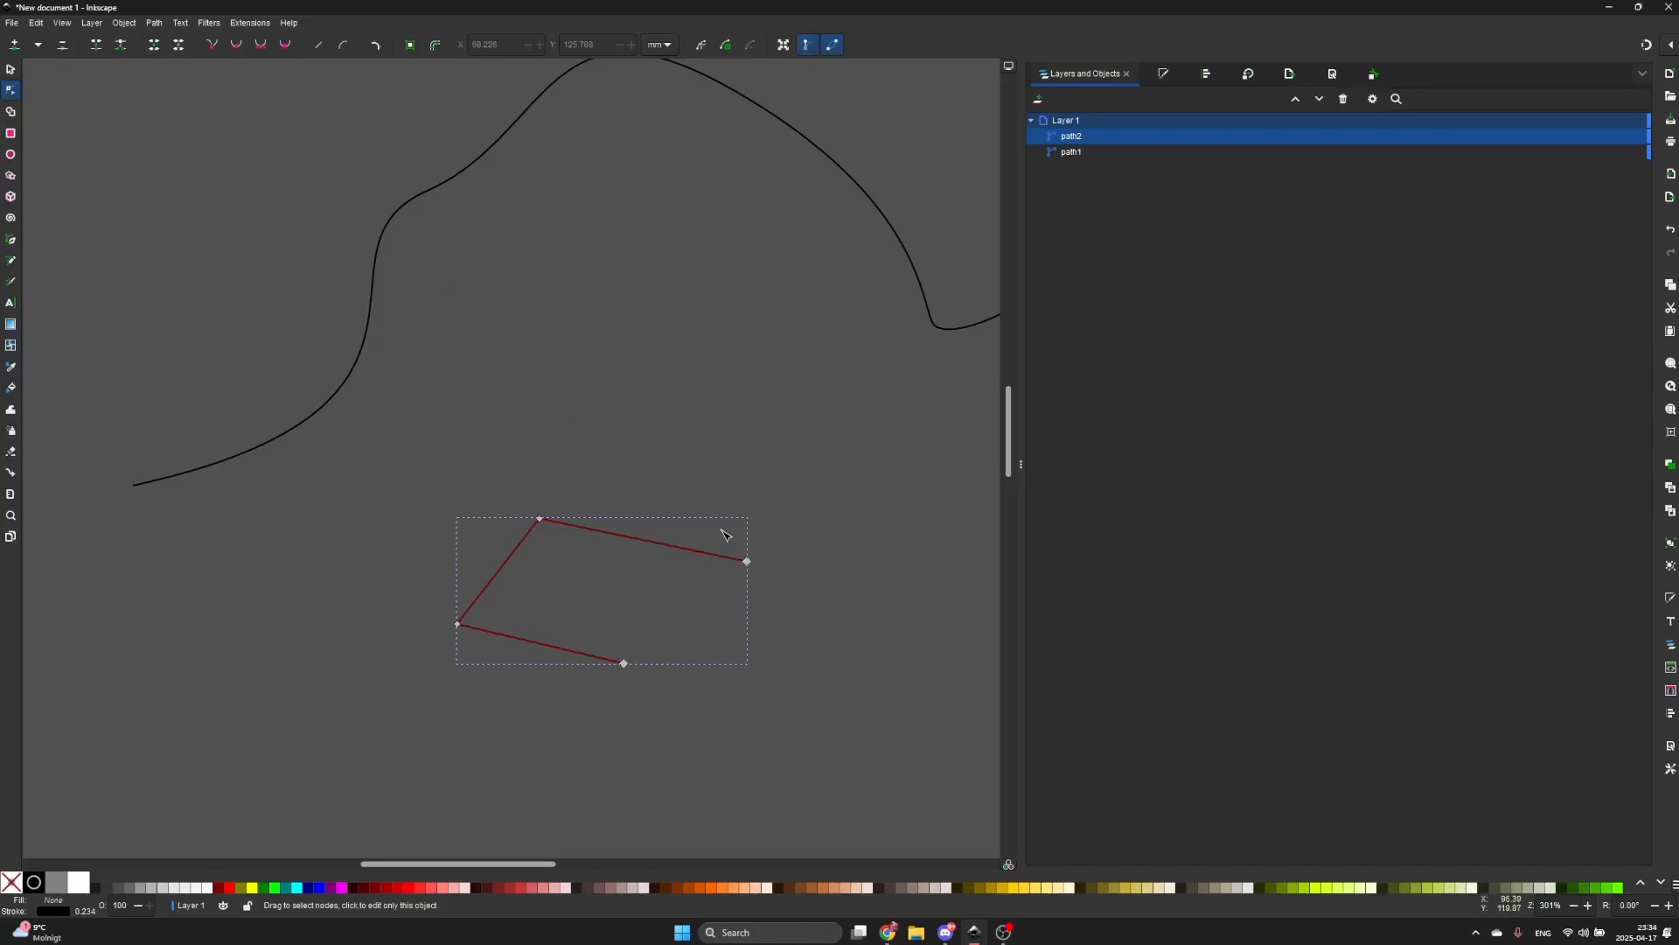
# - Join the angled path's two right-hand end nodes with a new segment, and delete that segment again
pyautogui.moveTo(820, 538); pyautogui.dragTo(608, 680)
pyautogui.click(158, 55)
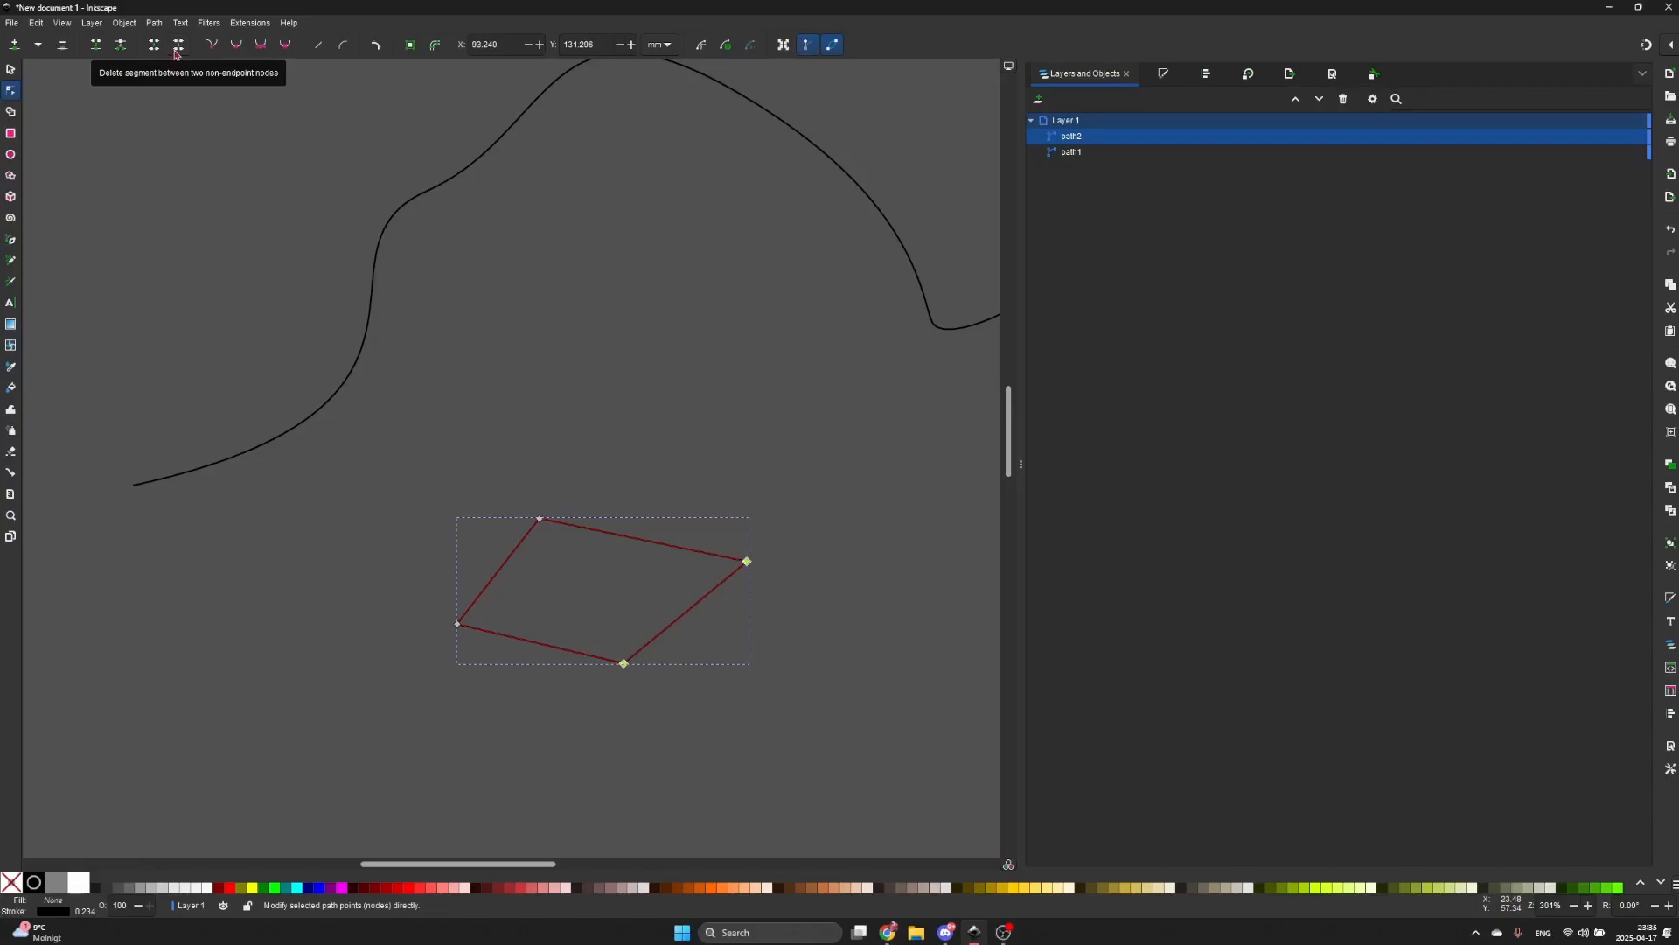
pyautogui.click(178, 49)
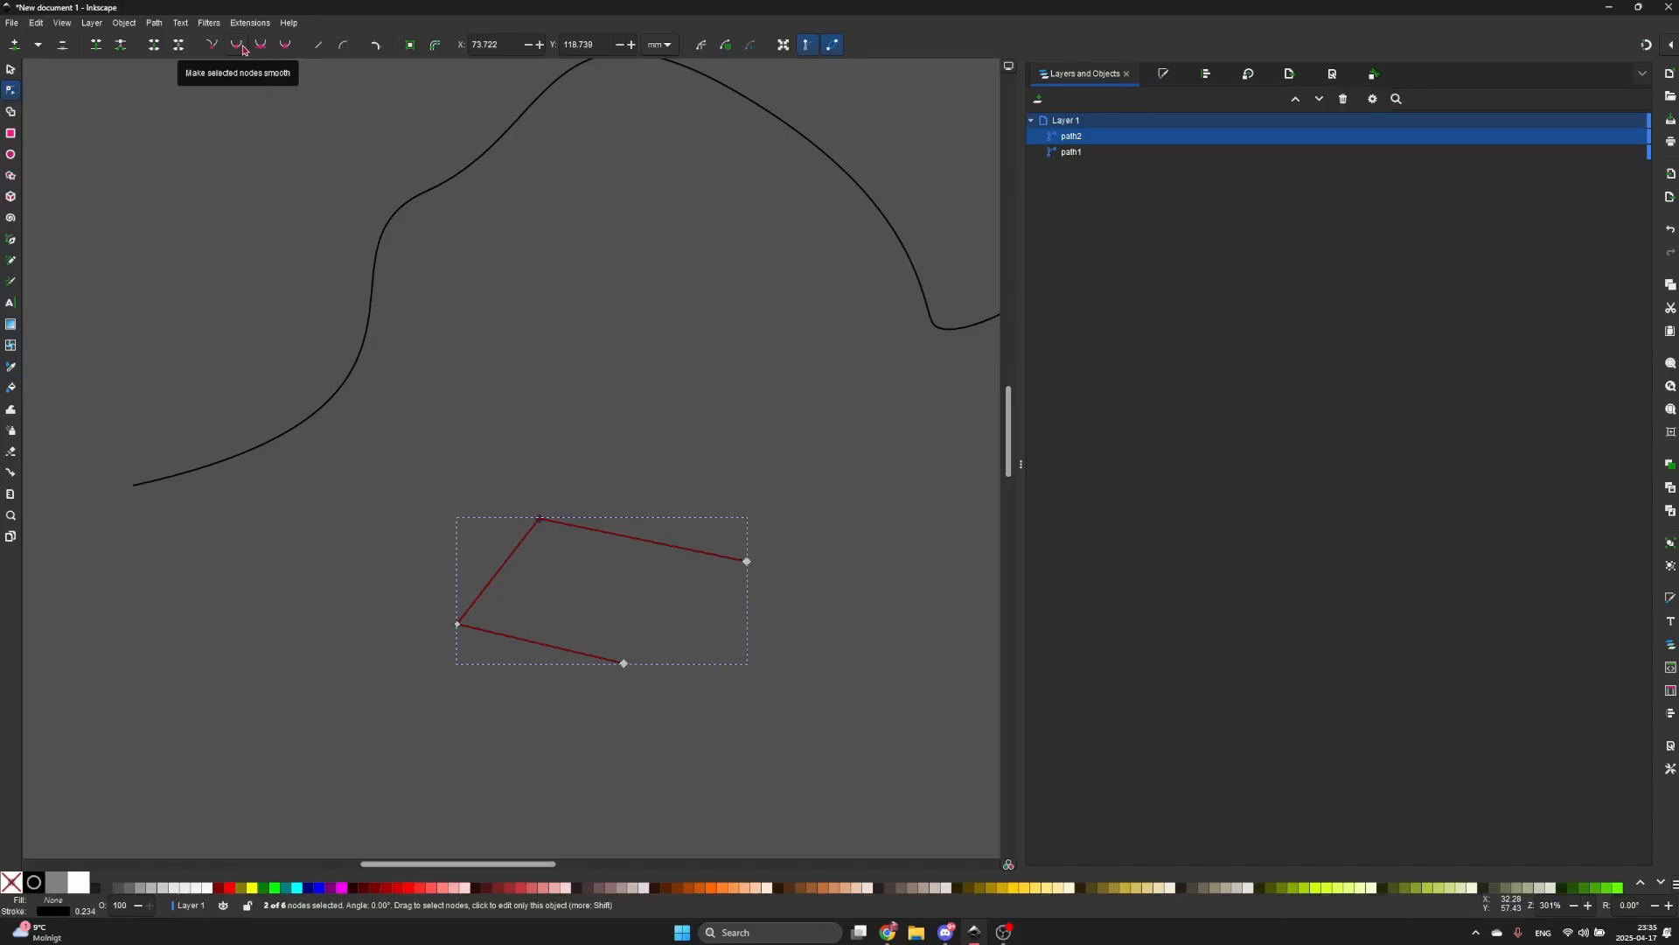
# - Try smoothing the angled path's peak and left corner nodes, and shift its left segment up to about Y 117.6 mm
pyautogui.click(237, 44)
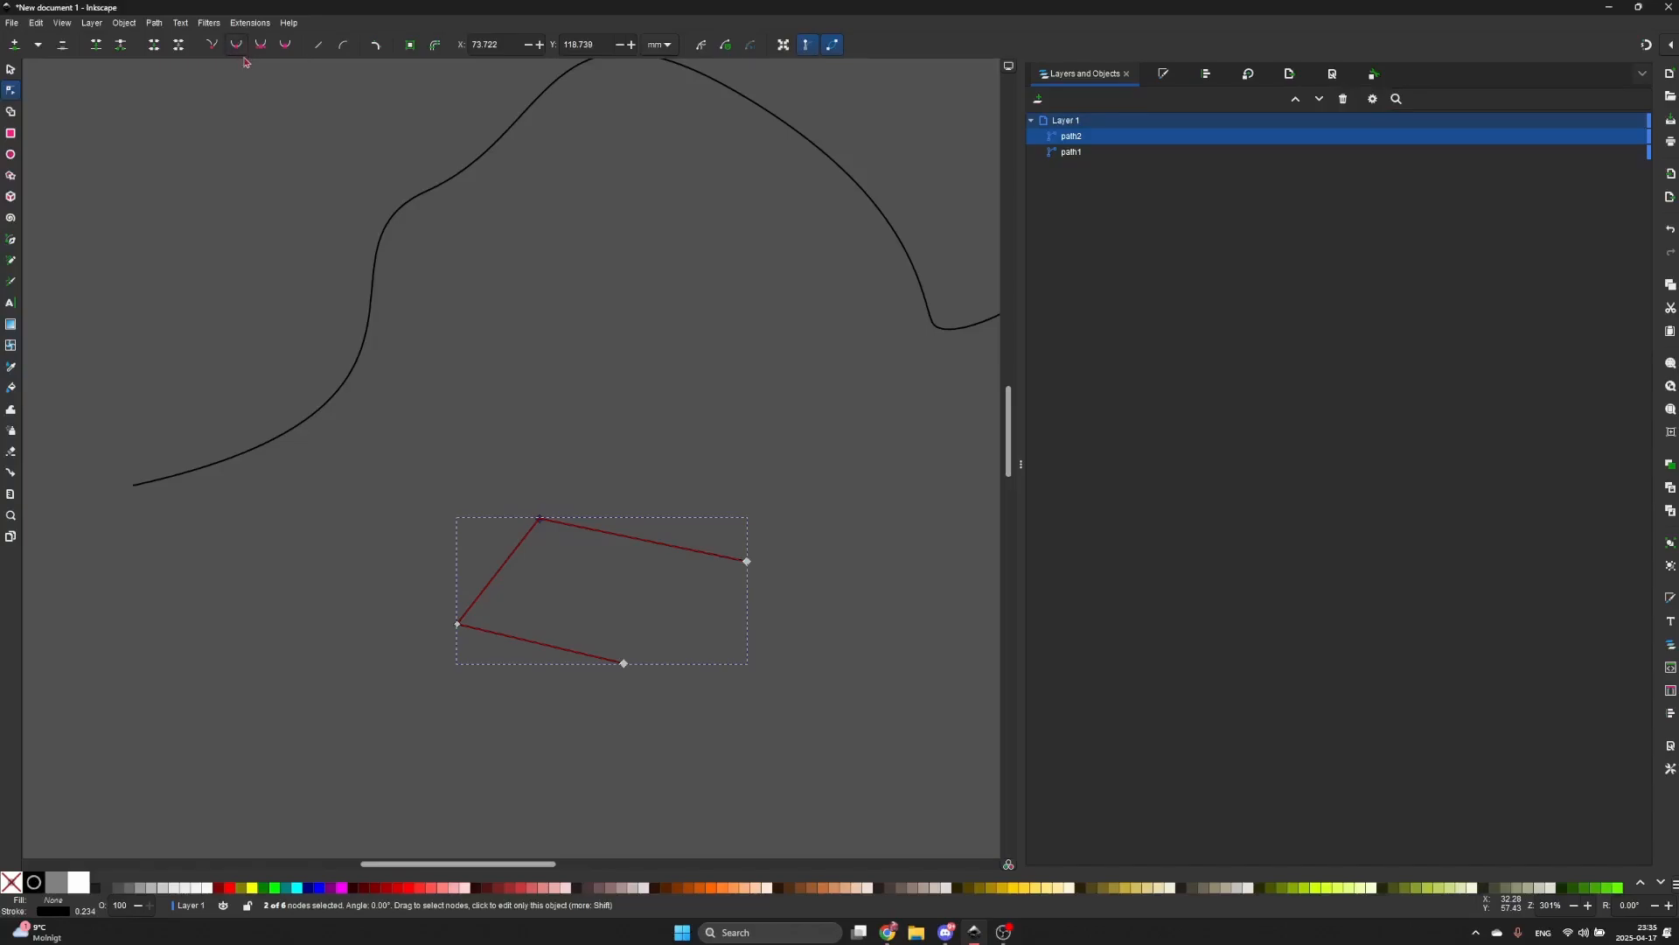
pyautogui.moveTo(612, 491); pyautogui.dragTo(422, 649)
pyautogui.click(242, 49)
pyautogui.moveTo(542, 522); pyautogui.dragTo(518, 542)
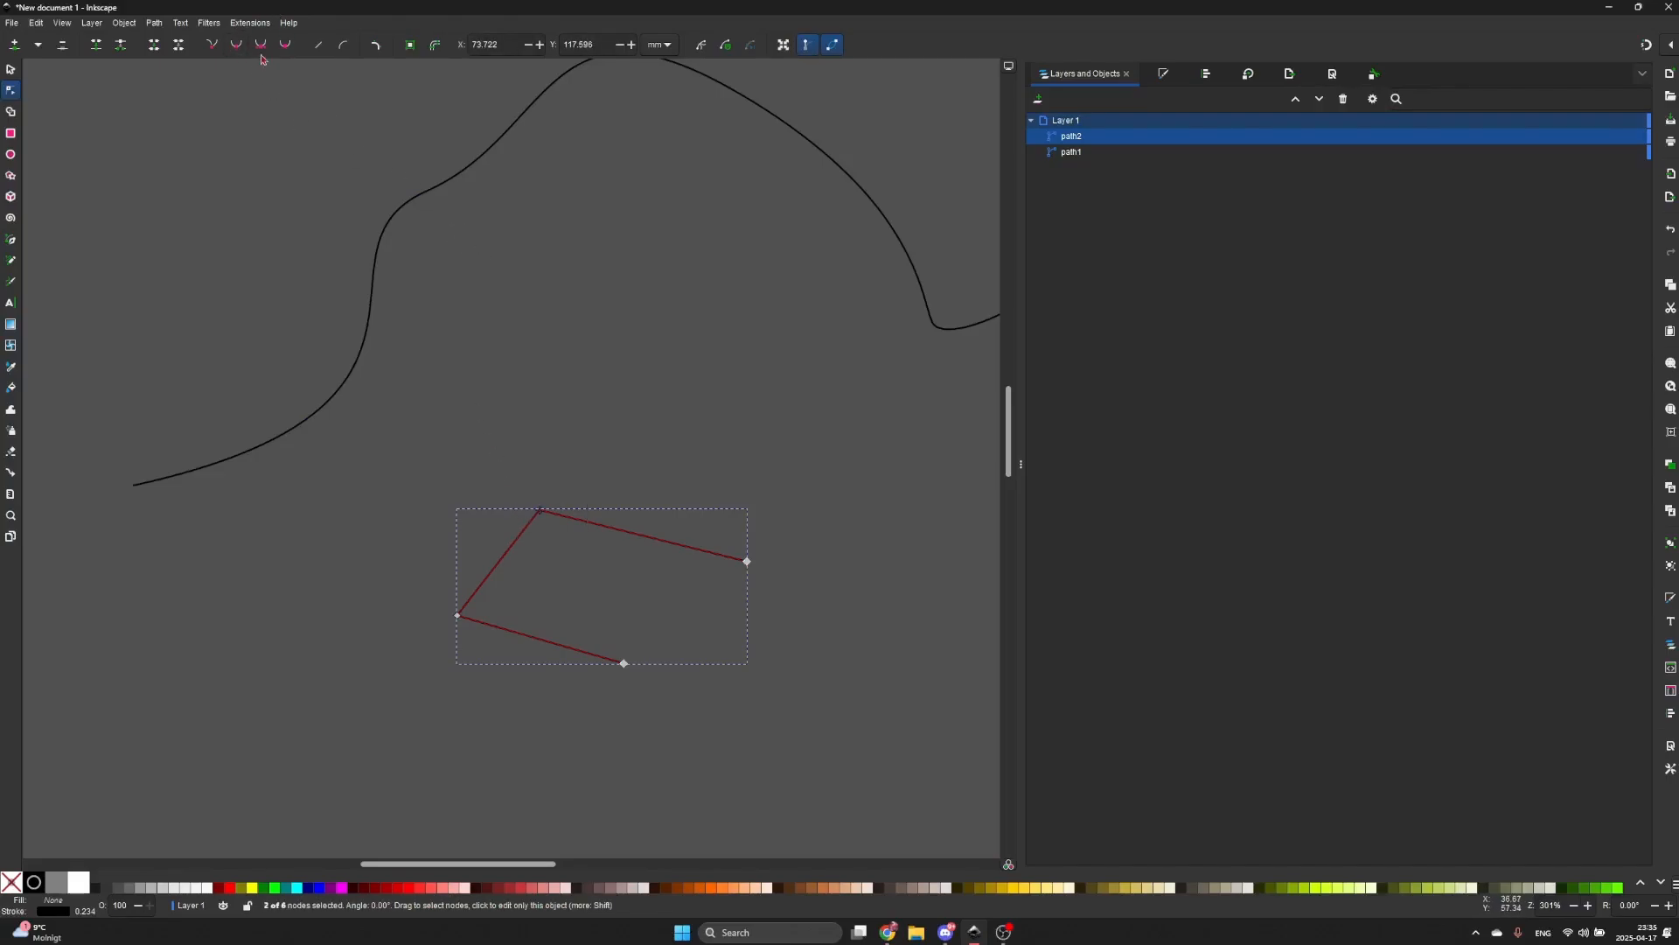
# - Make the curved path's node at about X 58.6, Y 75 mm a corner node and pull its left handle outward
pyautogui.click(398, 215)
pyautogui.click(426, 191)
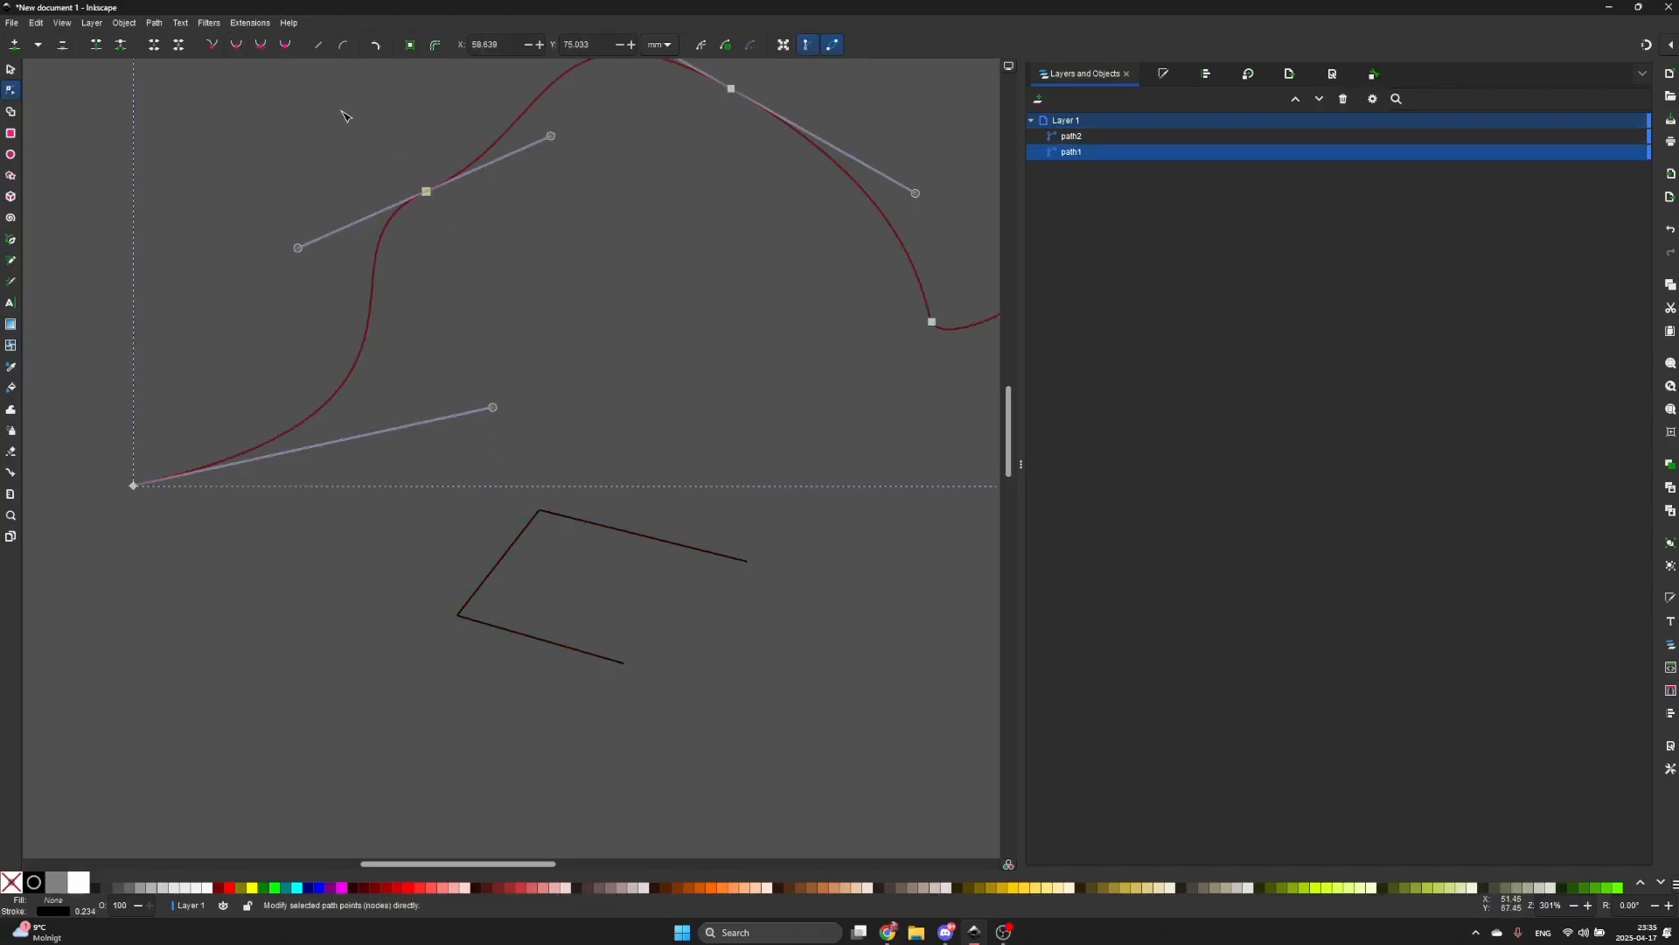
pyautogui.click(214, 47)
pyautogui.moveTo(297, 247); pyautogui.dragTo(266, 236)
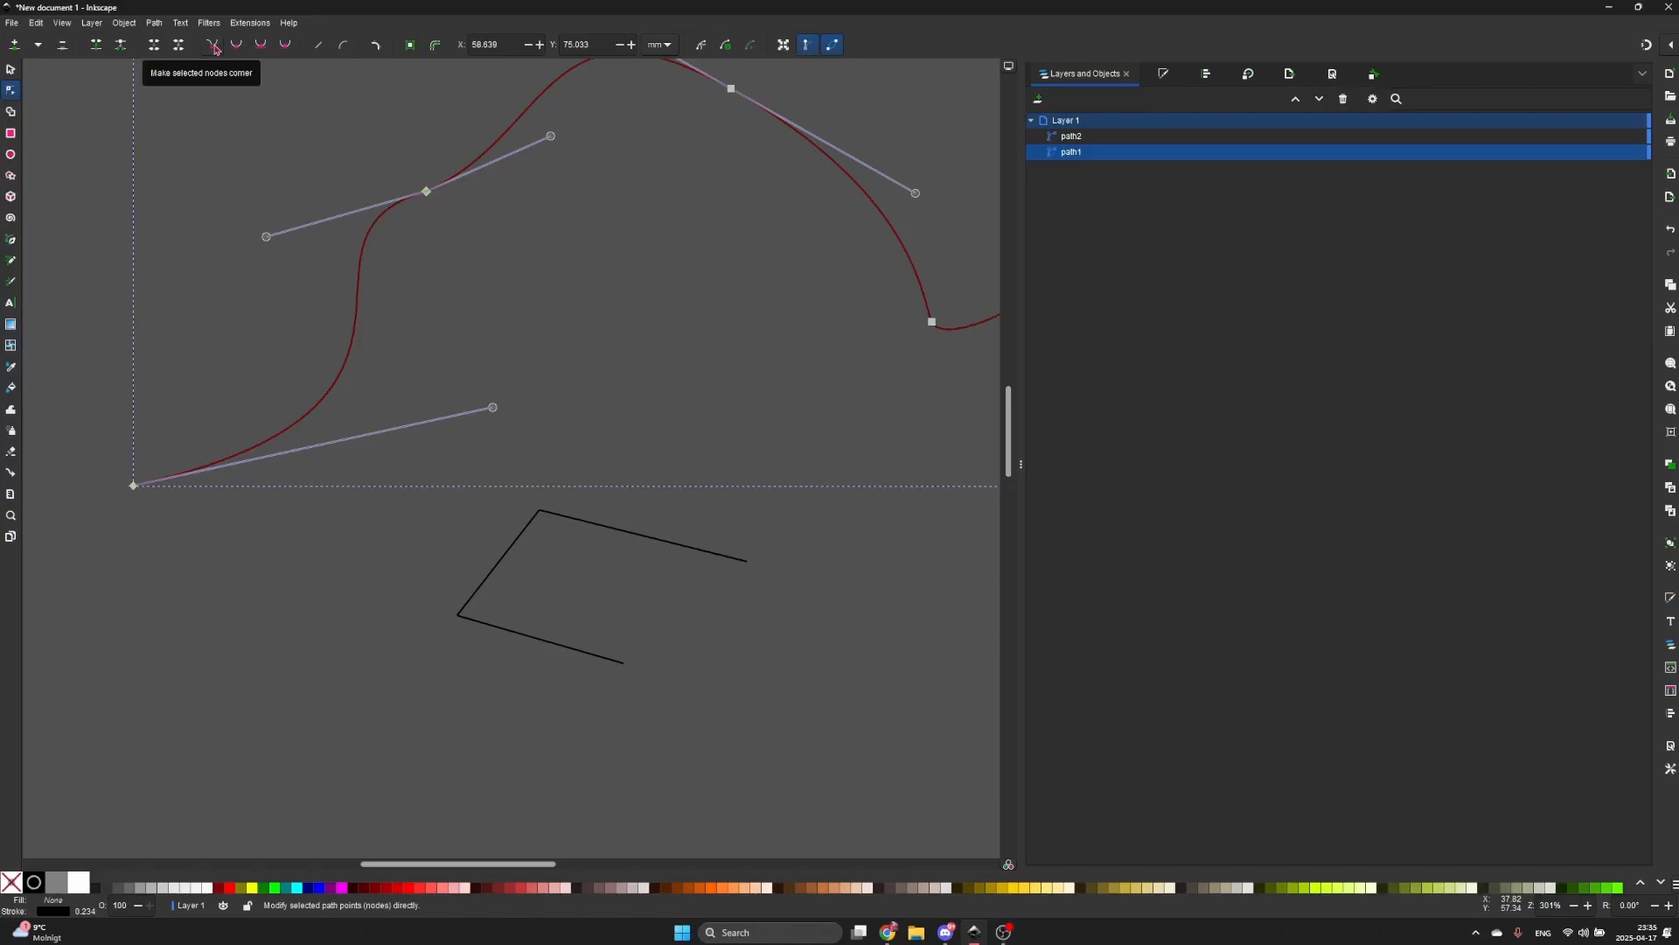
pyautogui.click(539, 513)
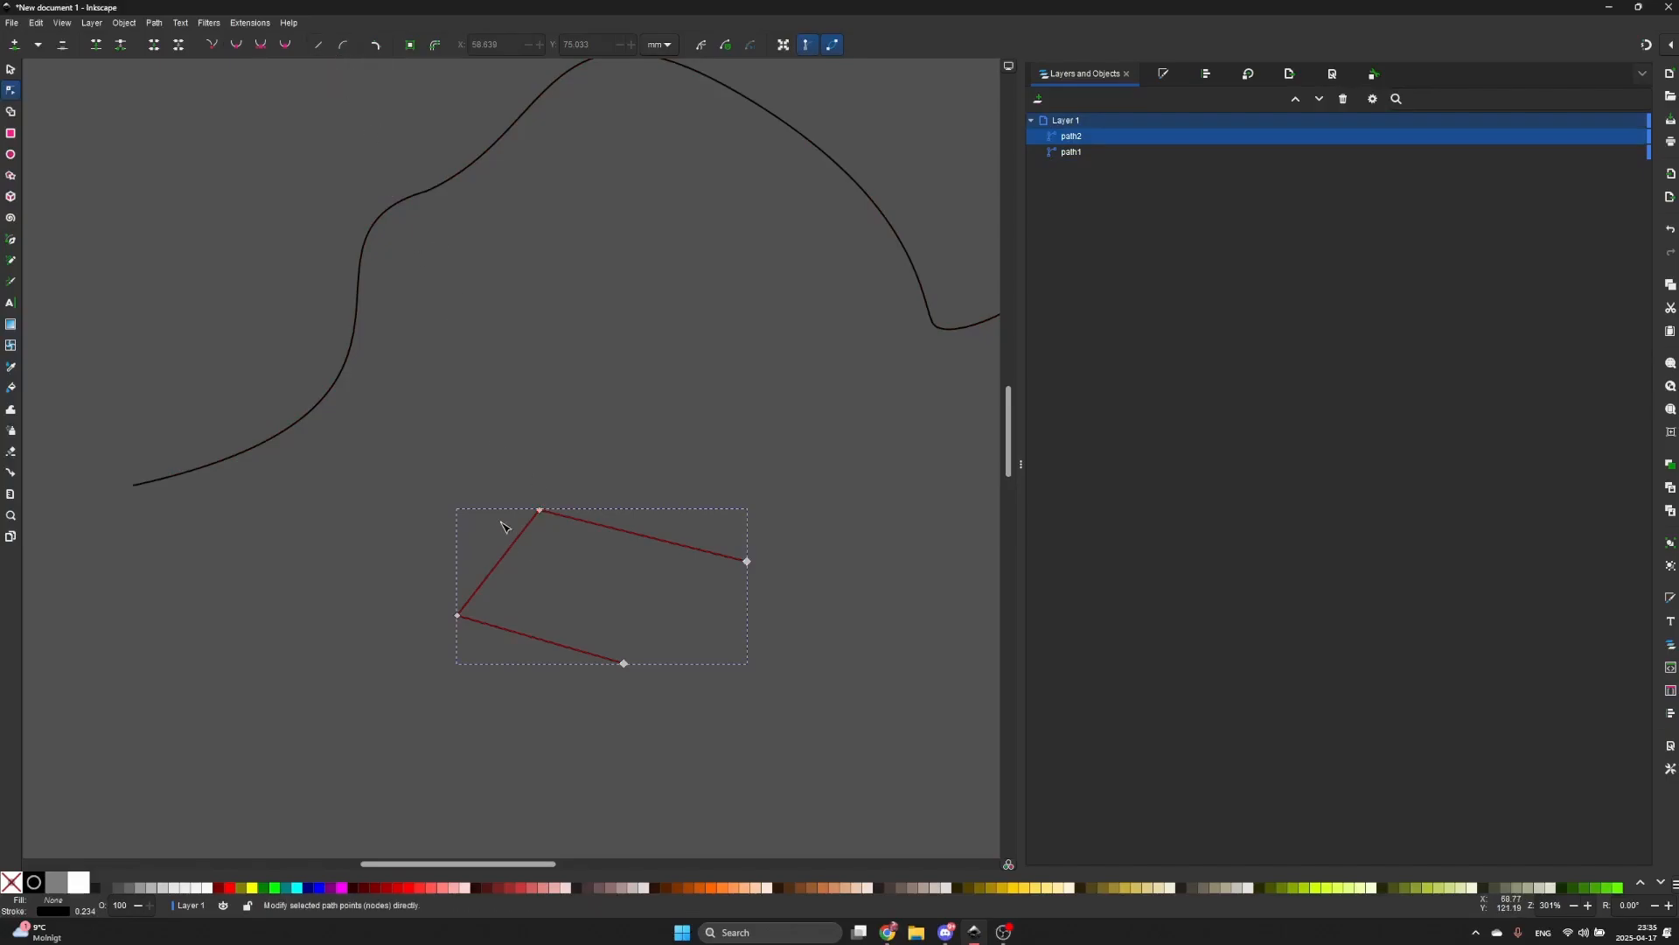
pyautogui.click(365, 258)
pyautogui.moveTo(197, 112); pyautogui.dragTo(509, 553)
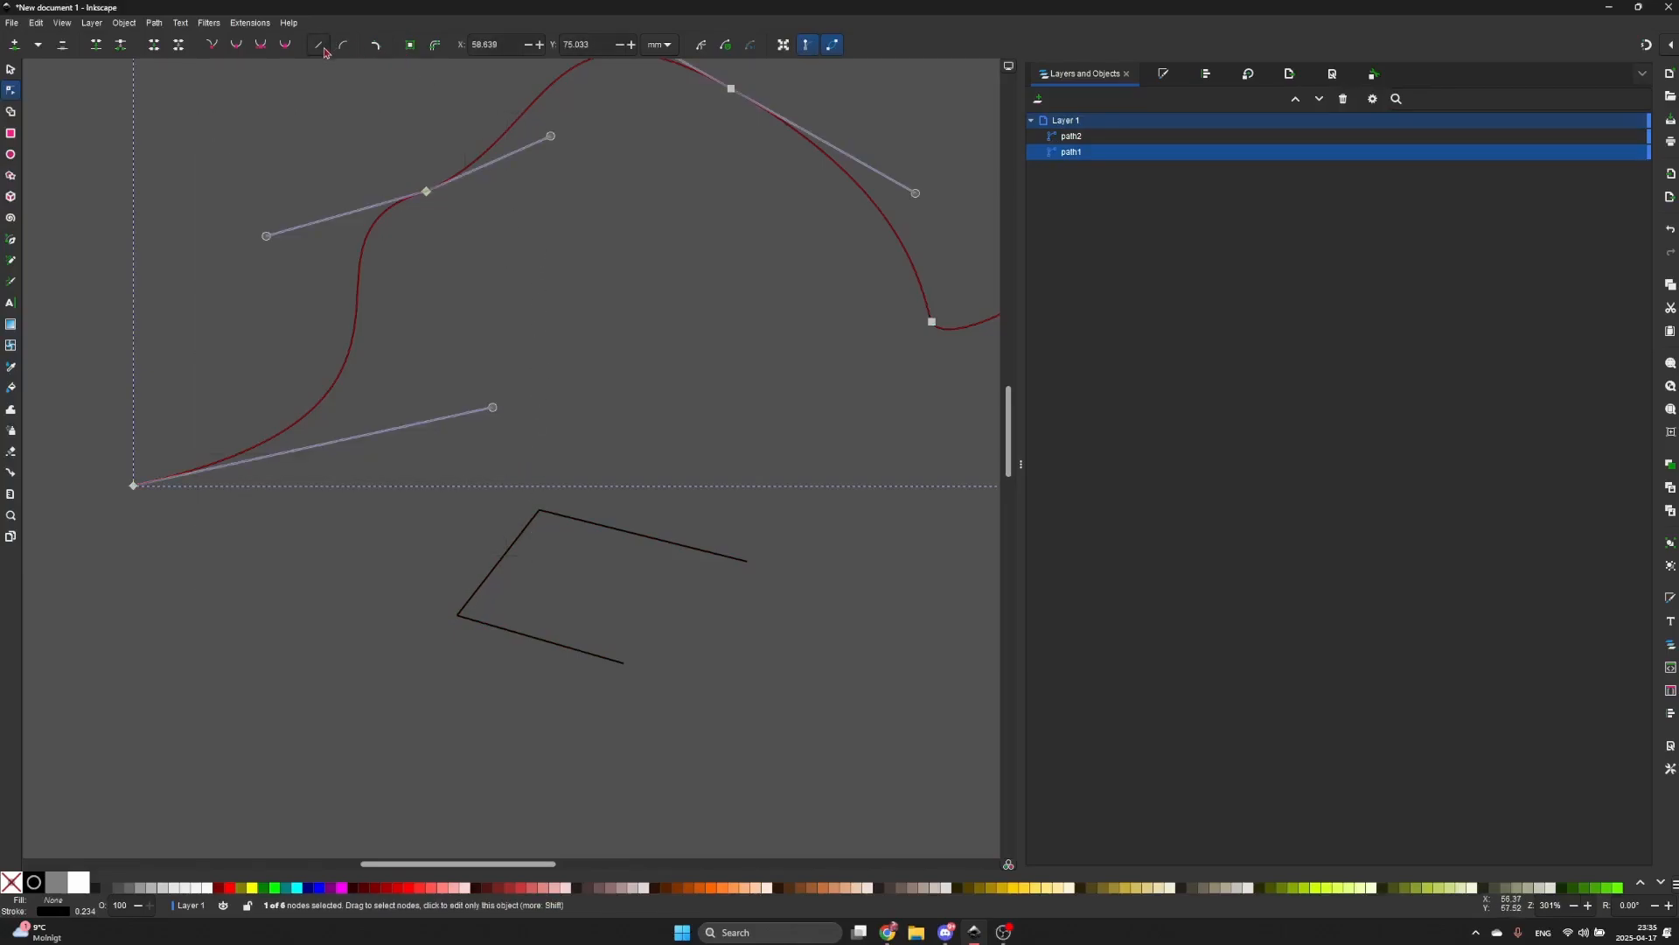
# - Convert the angled path's upper segment to a curve and bend it into a shallow S-shape
pyautogui.click(556, 516)
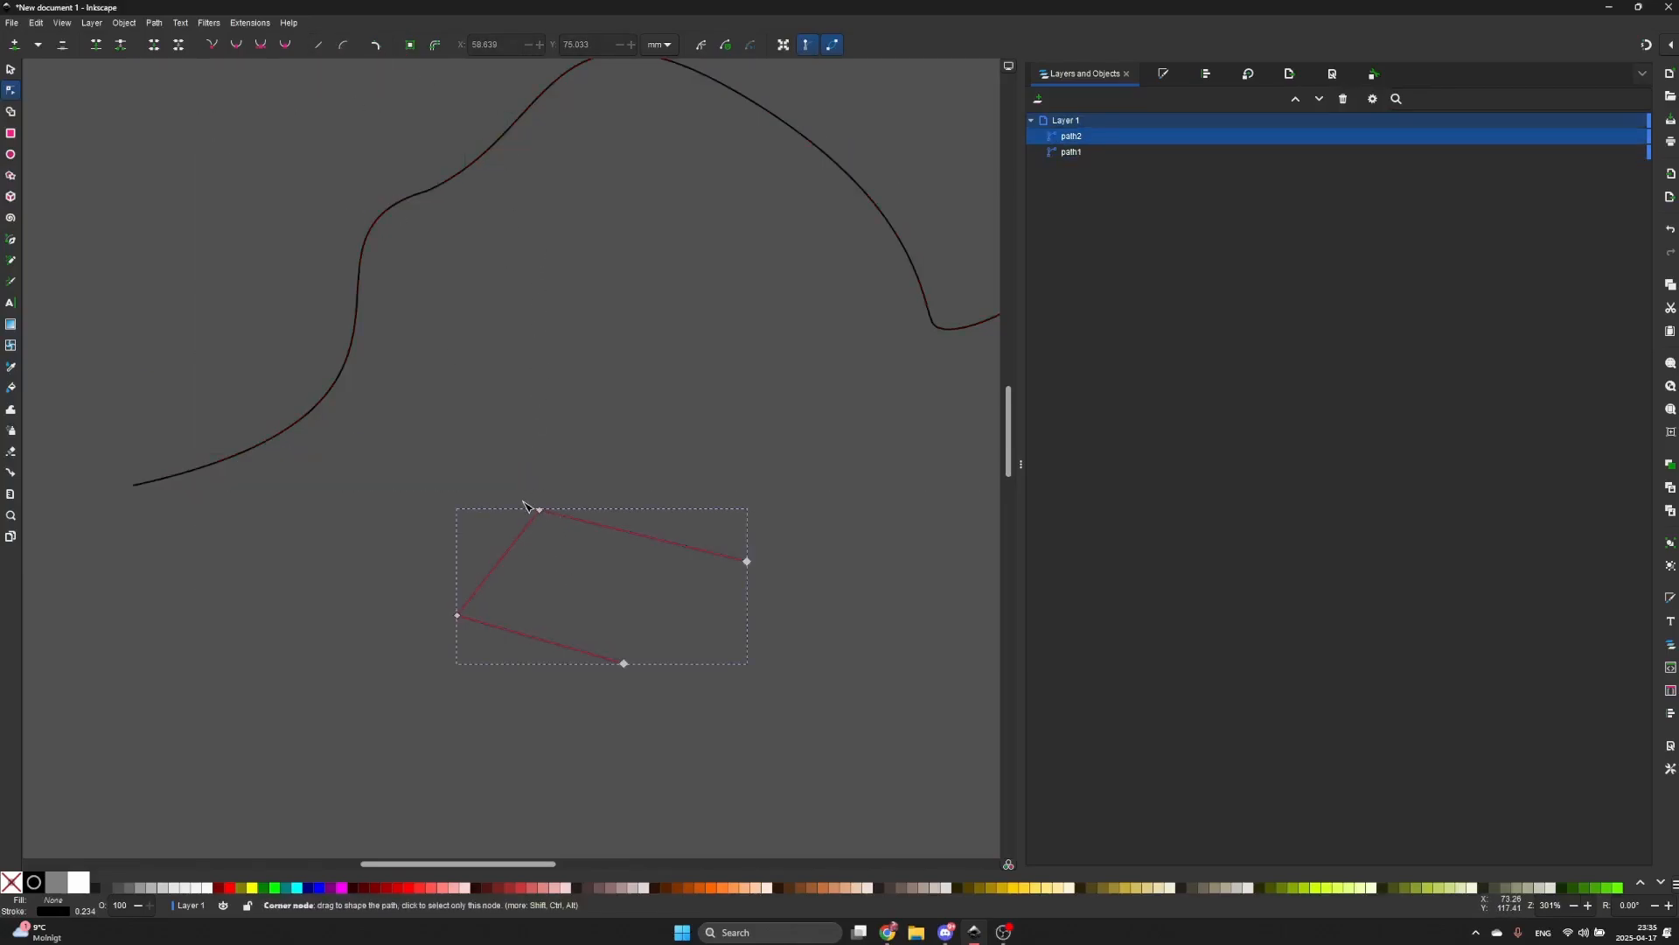
pyautogui.moveTo(505, 469); pyautogui.dragTo(778, 609)
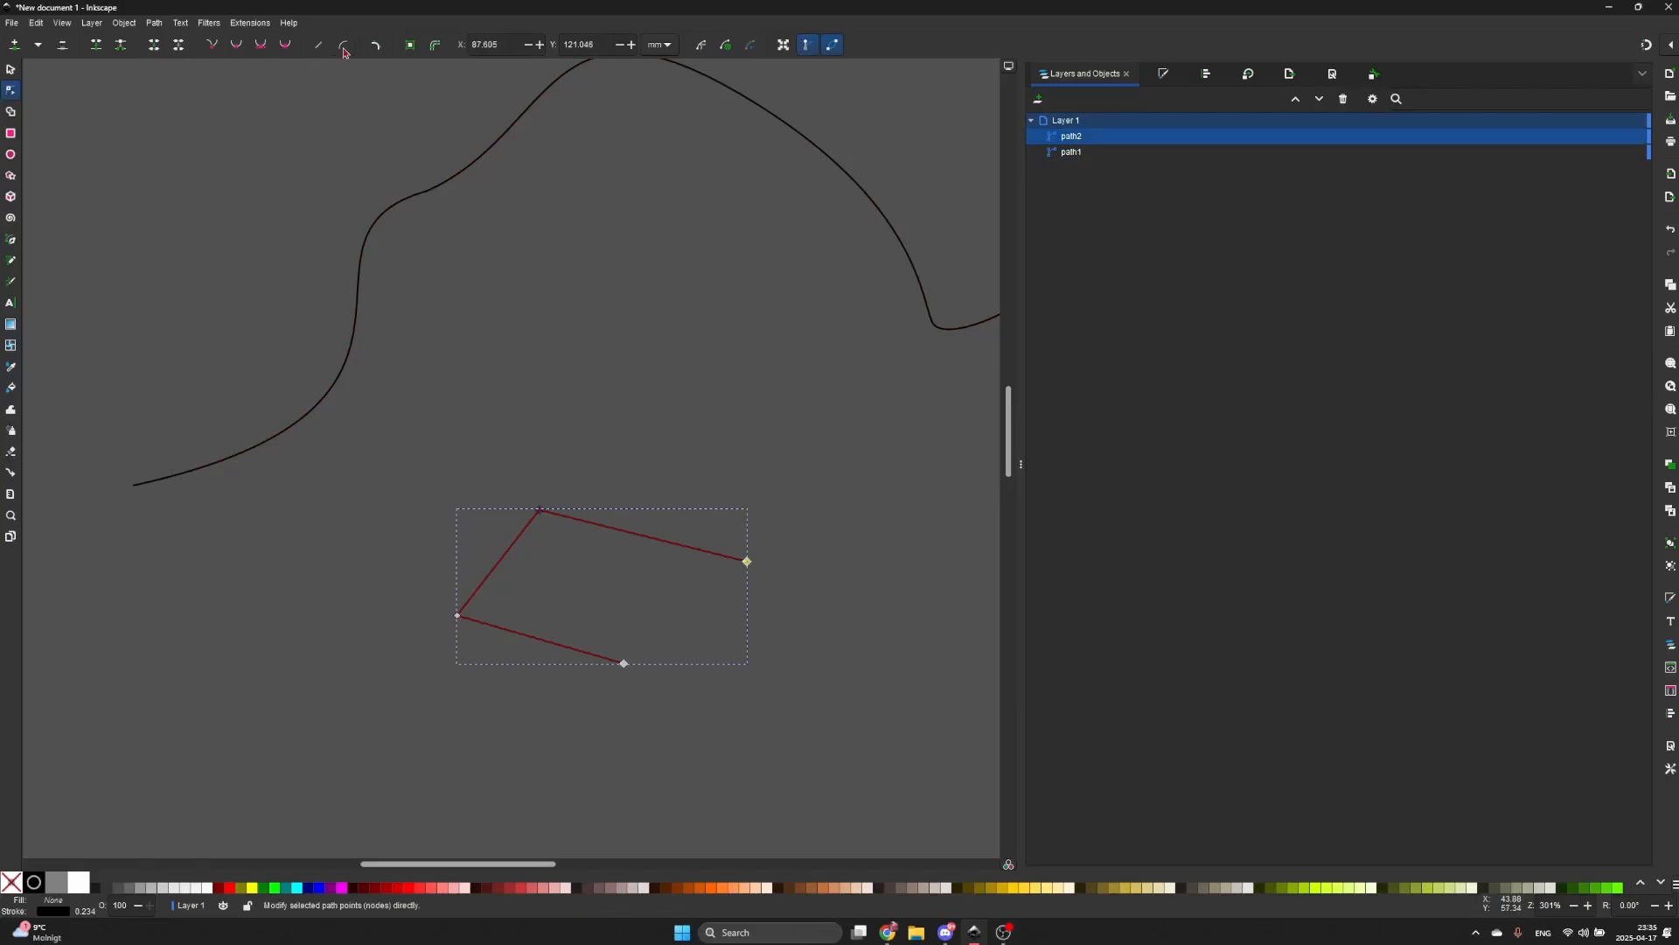
pyautogui.click(344, 49)
pyautogui.moveTo(608, 527); pyautogui.dragTo(623, 445)
pyautogui.moveTo(677, 544); pyautogui.dragTo(642, 562)
pyautogui.click(693, 435)
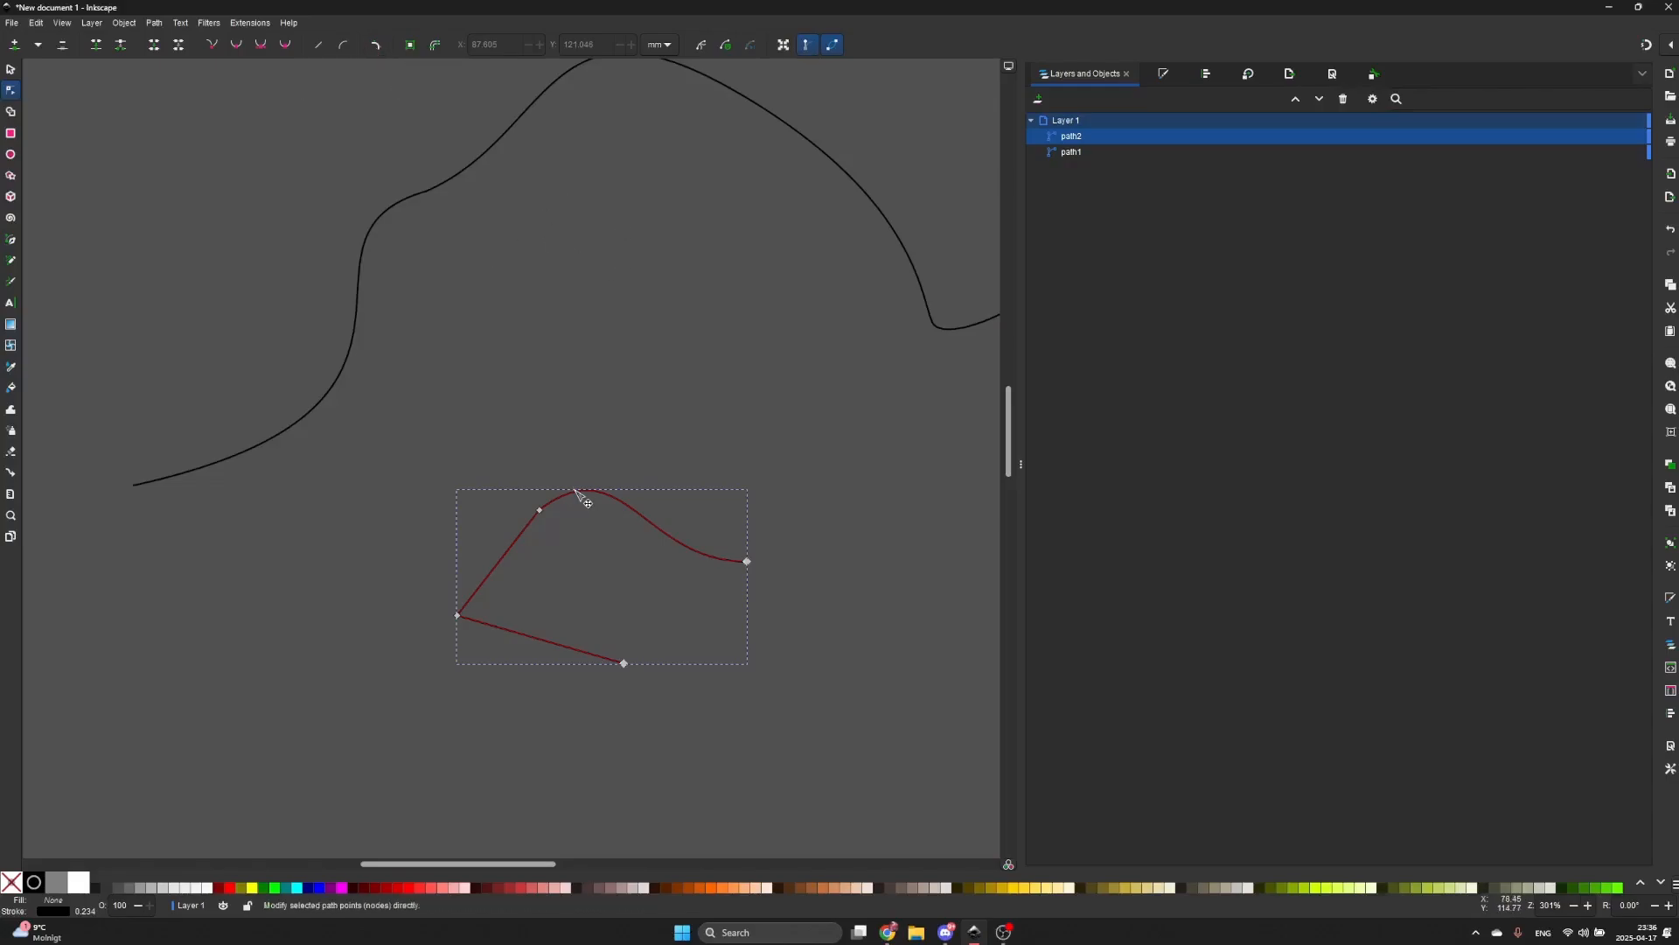
# - Move the whole angled path up and left so its left side sits close beneath the long curved path
pyautogui.press('s')
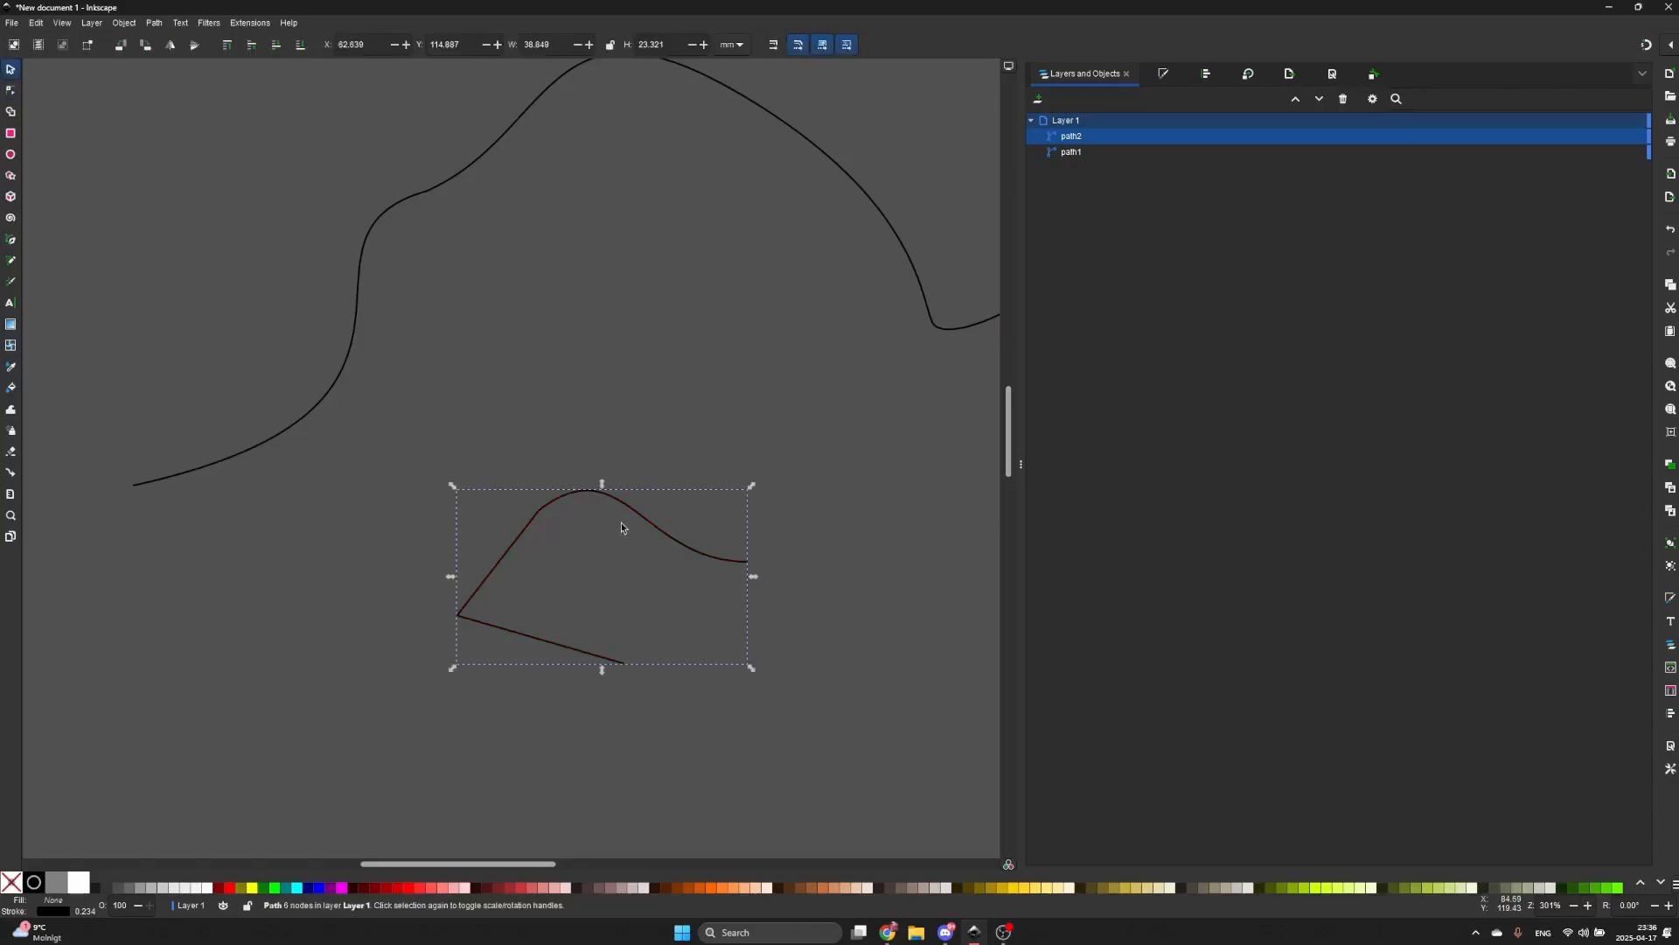
pyautogui.moveTo(644, 522); pyautogui.dragTo(494, 435)
pyautogui.click(12, 93)
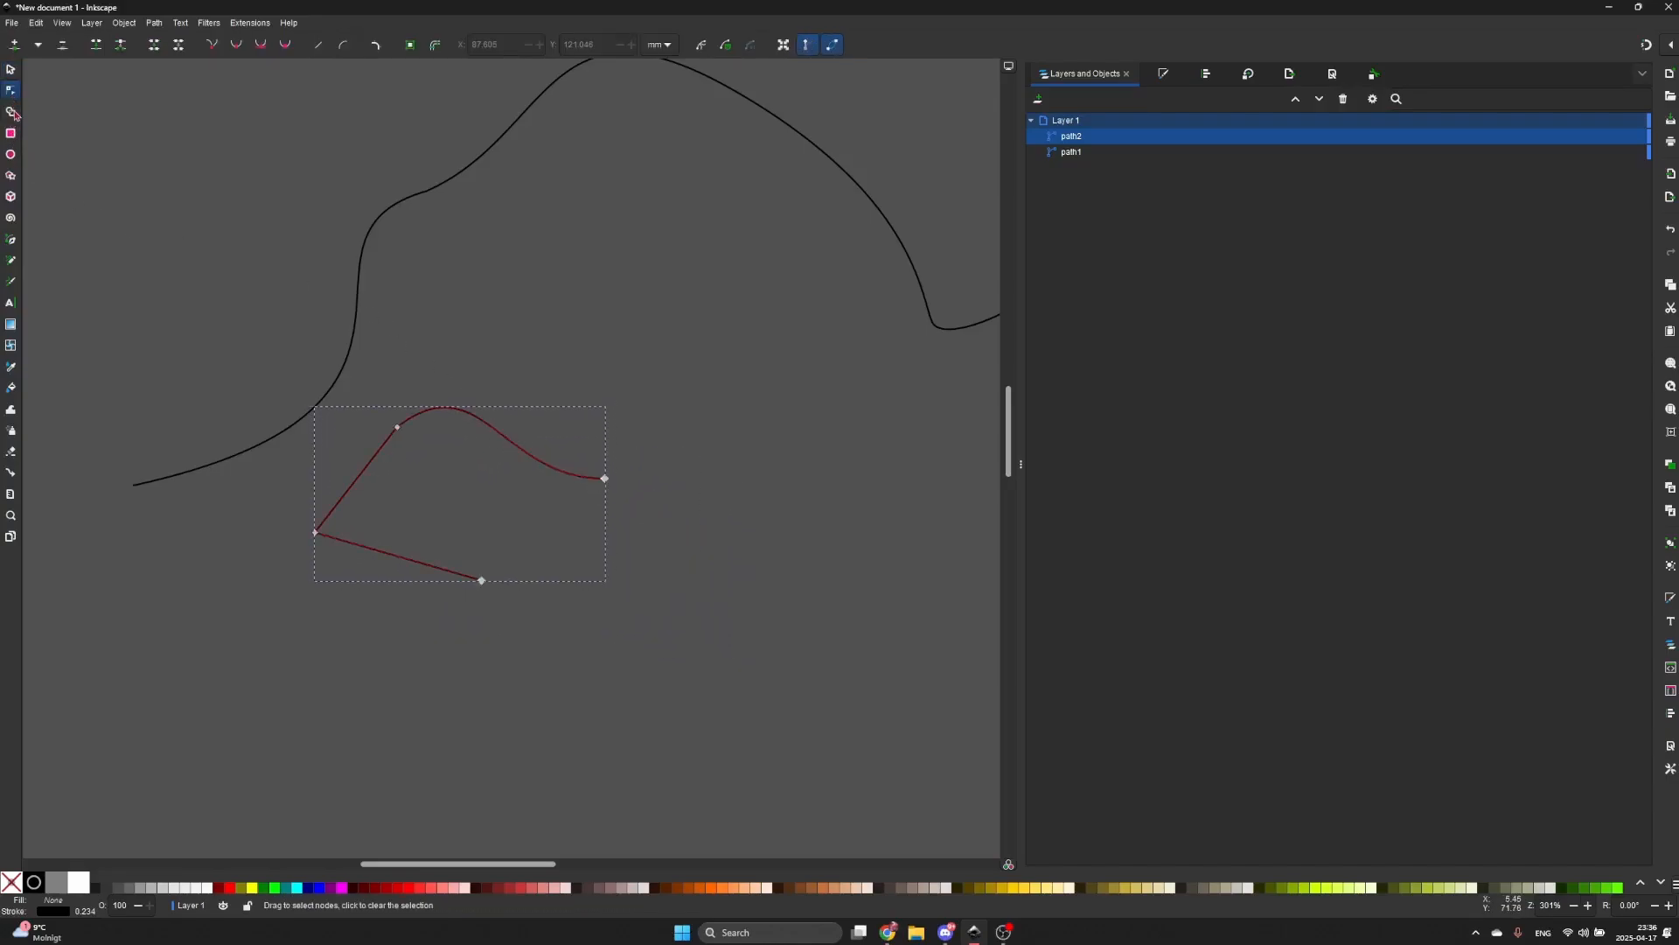
# - Draw a rectangle about 24.4 × 18.6 mm under the arch of the long curved path
pyautogui.click(11, 135)
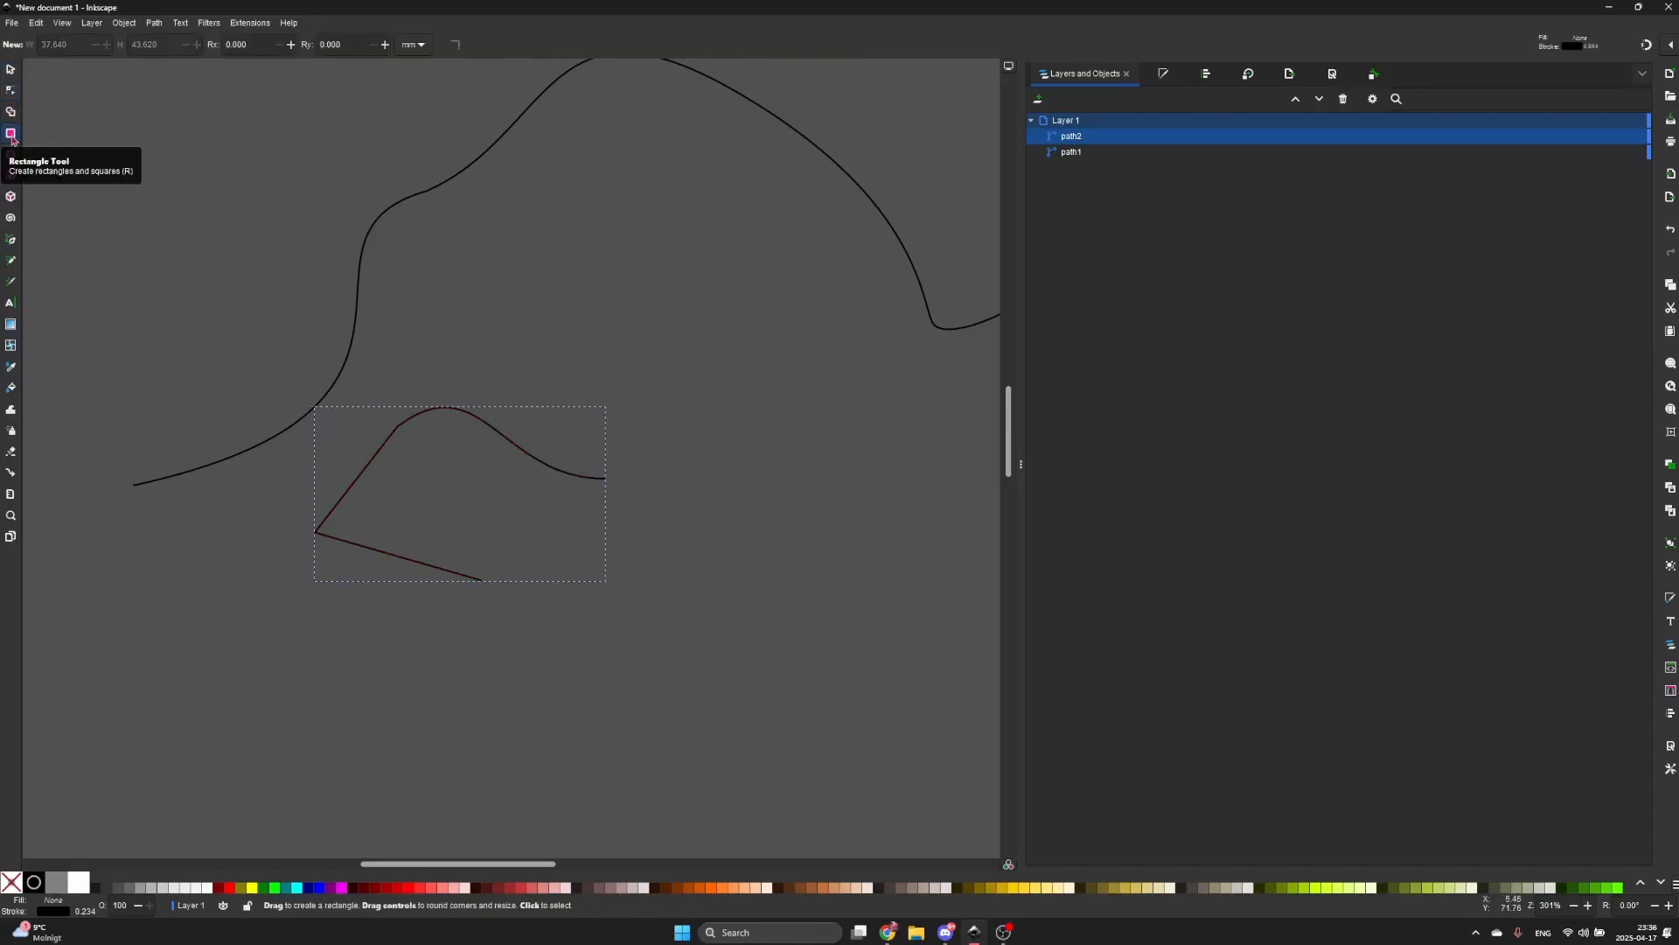
pyautogui.moveTo(537, 216); pyautogui.dragTo(741, 349)
pyautogui.press('s')
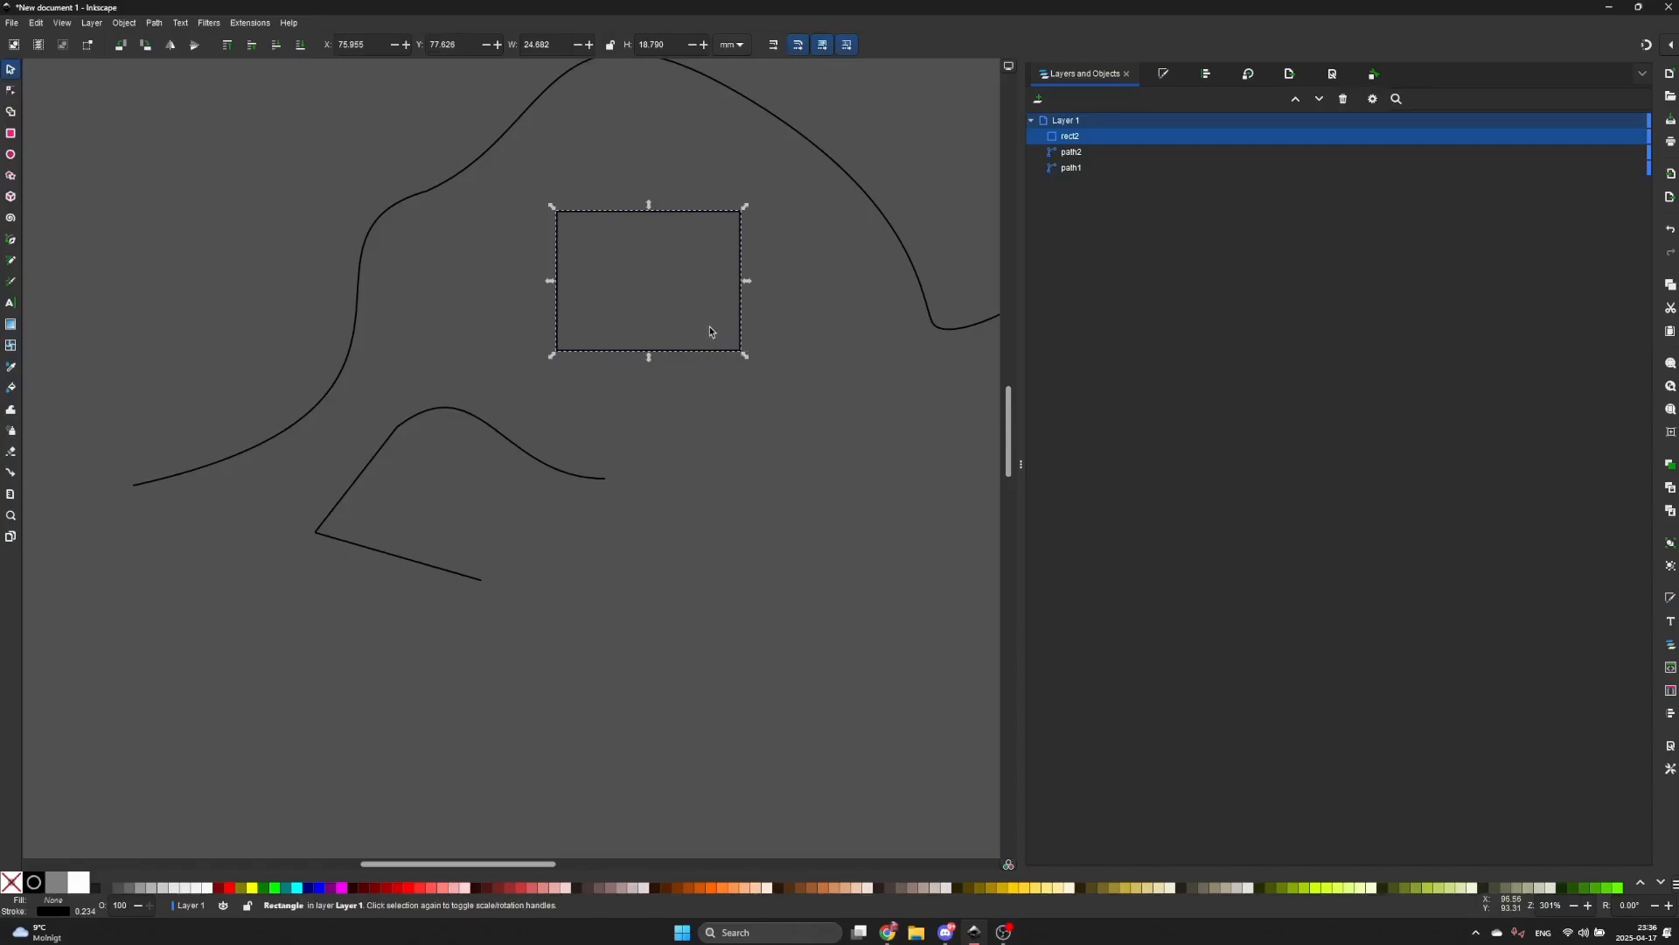
# - Draw a second rectangle about 19 × 21.1 mm below the first, and shrink it from its lower-right corner to about 12.8 × 15.7 mm
pyautogui.press('r')
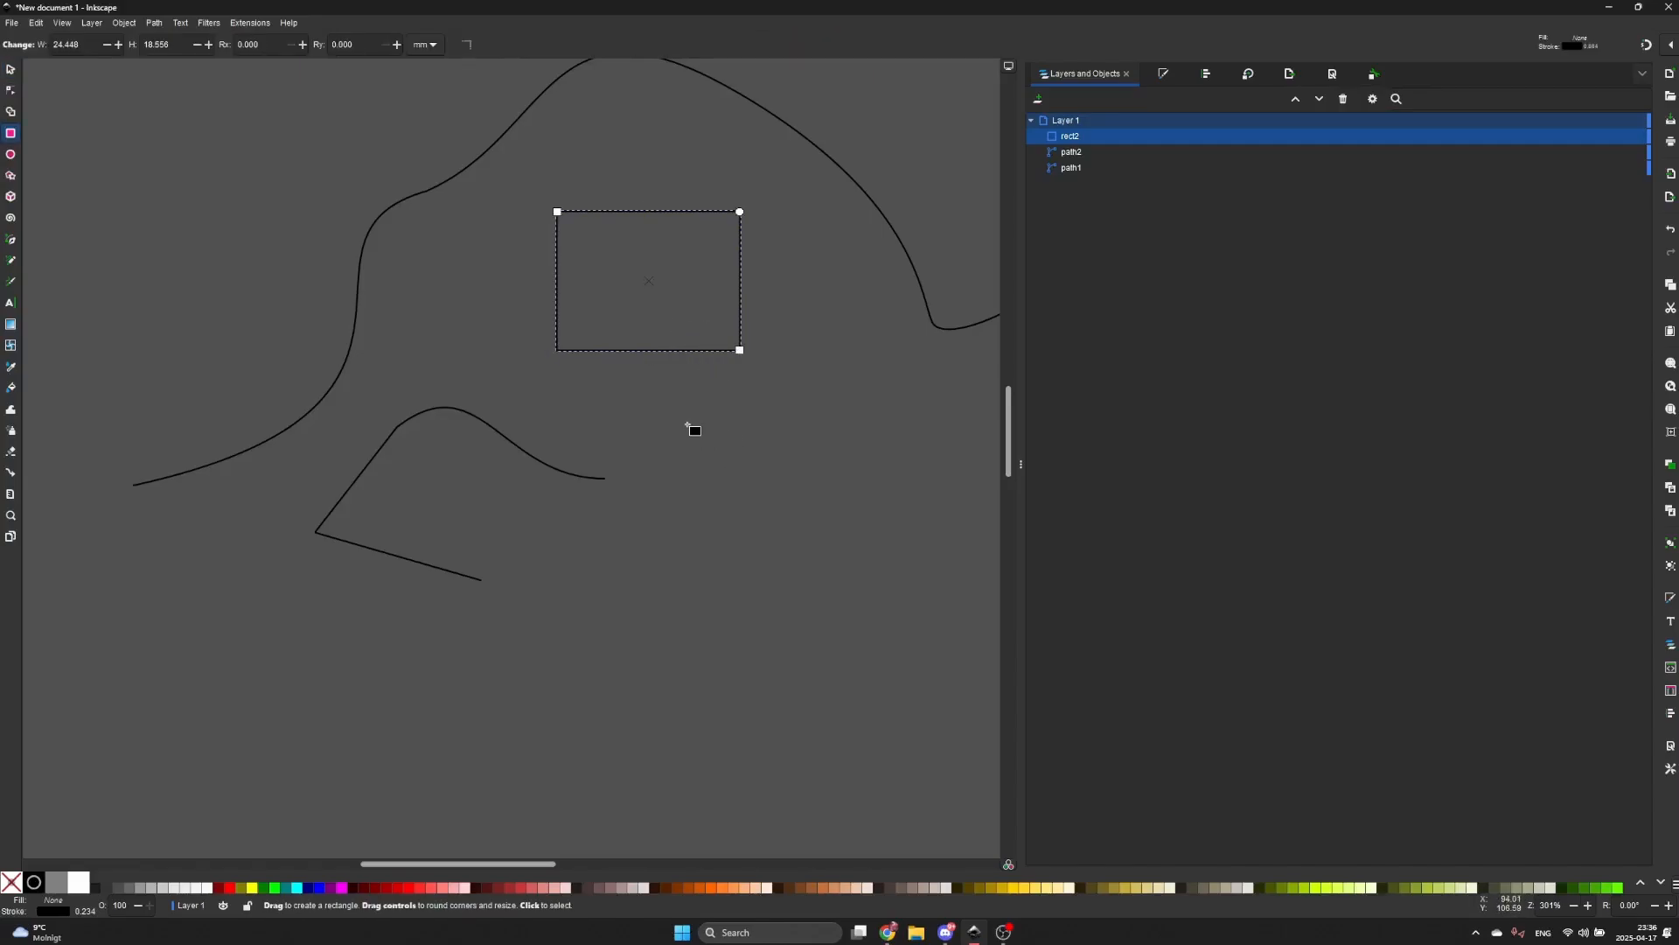
pyautogui.moveTo(690, 415); pyautogui.dragTo(831, 570)
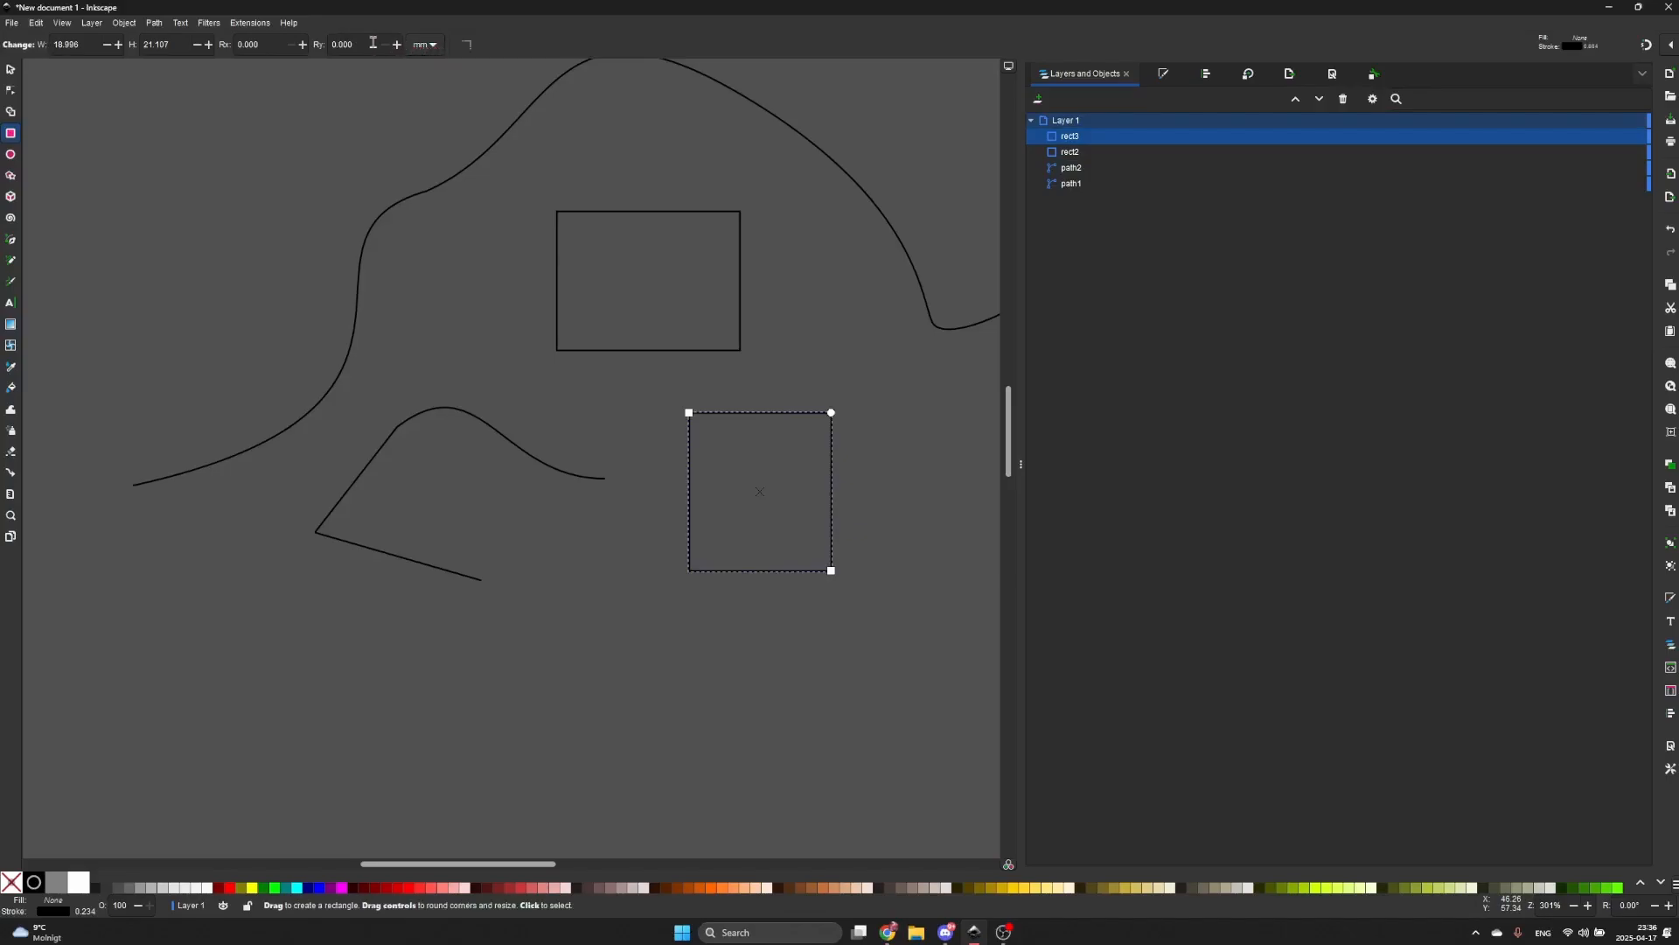
pyautogui.press('n')
pyautogui.scroll(2, 862, 451)
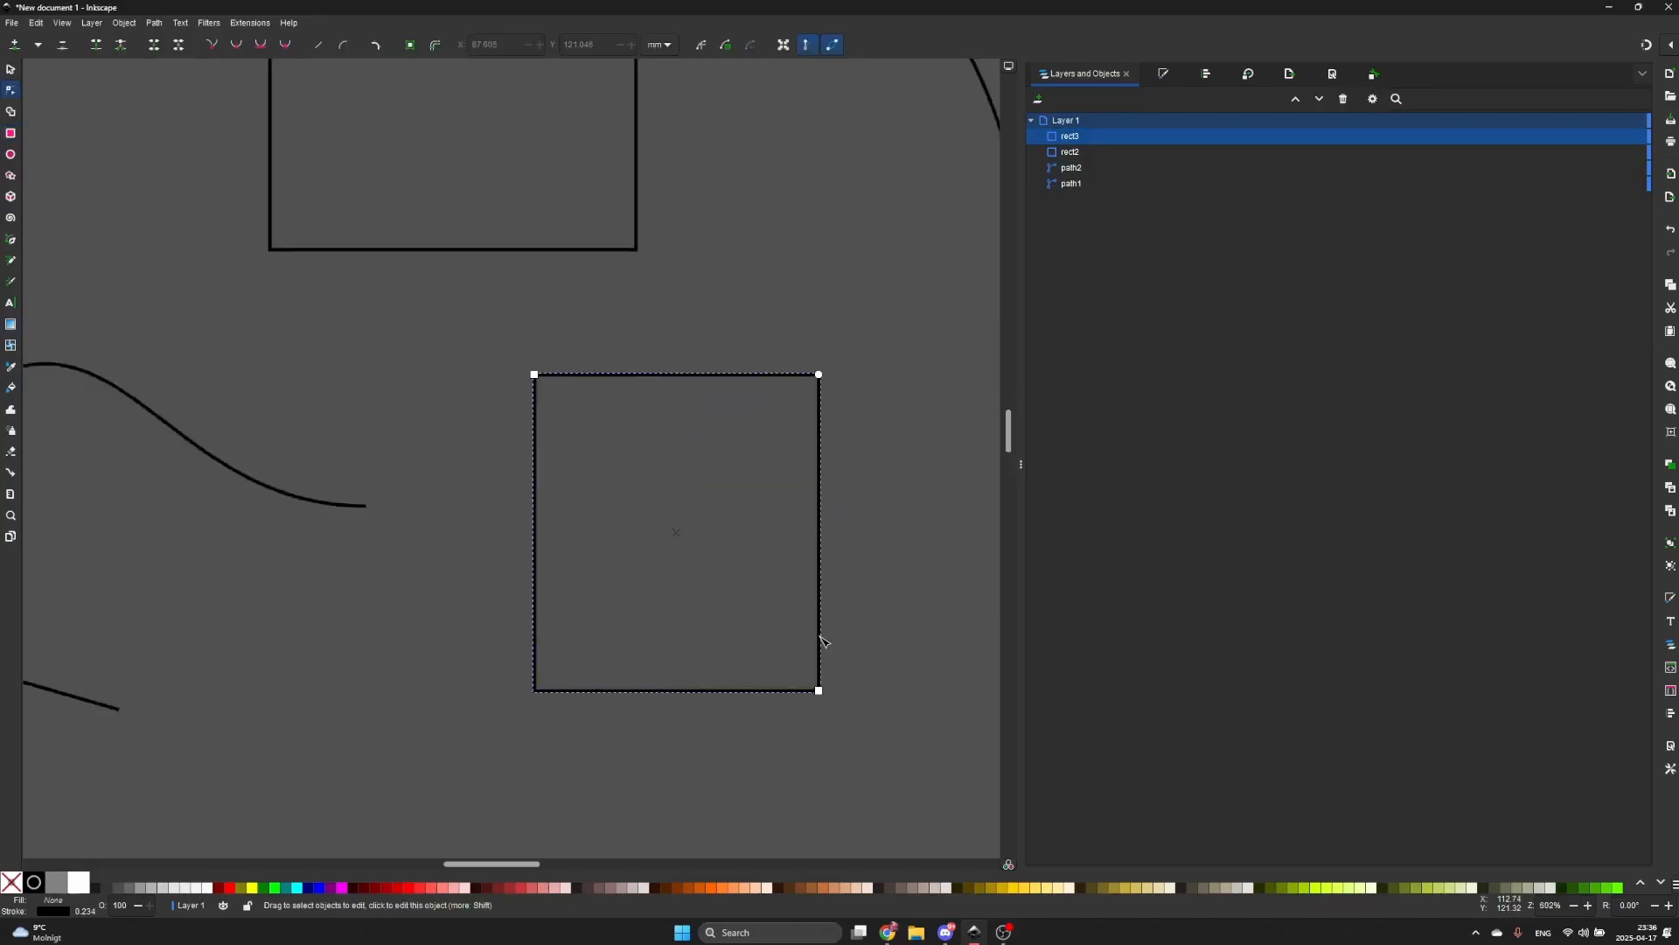
pyautogui.moveTo(820, 693); pyautogui.dragTo(725, 610)
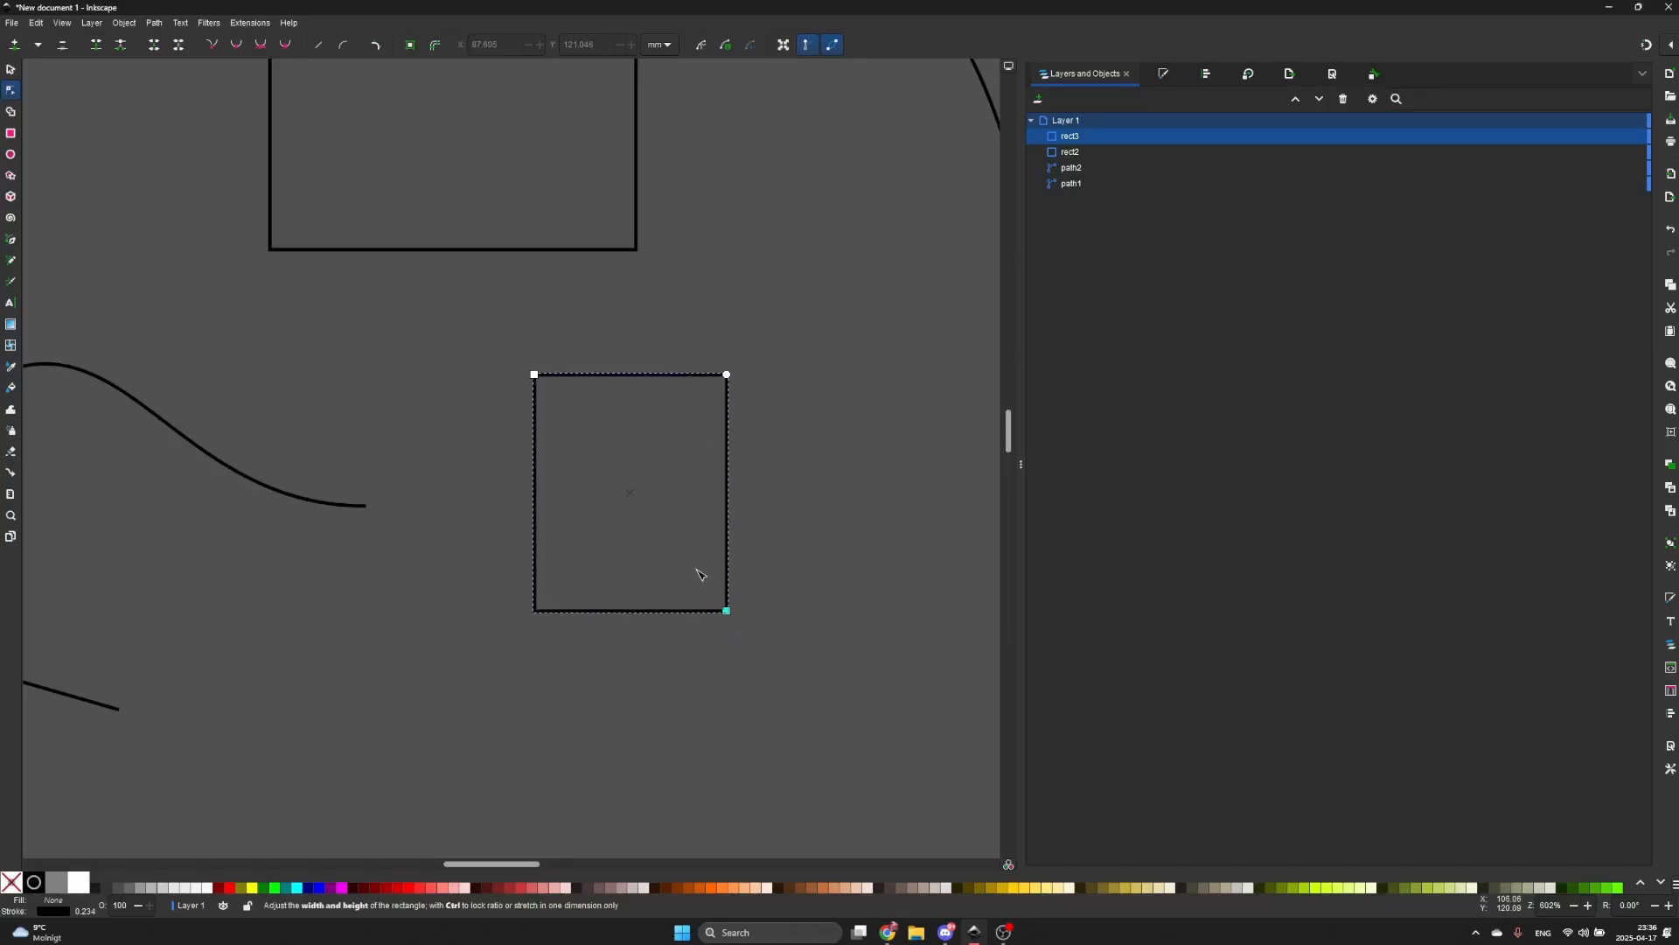
# - Round the corners of the second rectangle slightly, and delete that rectangle
pyautogui.scroll(3, 717, 394)
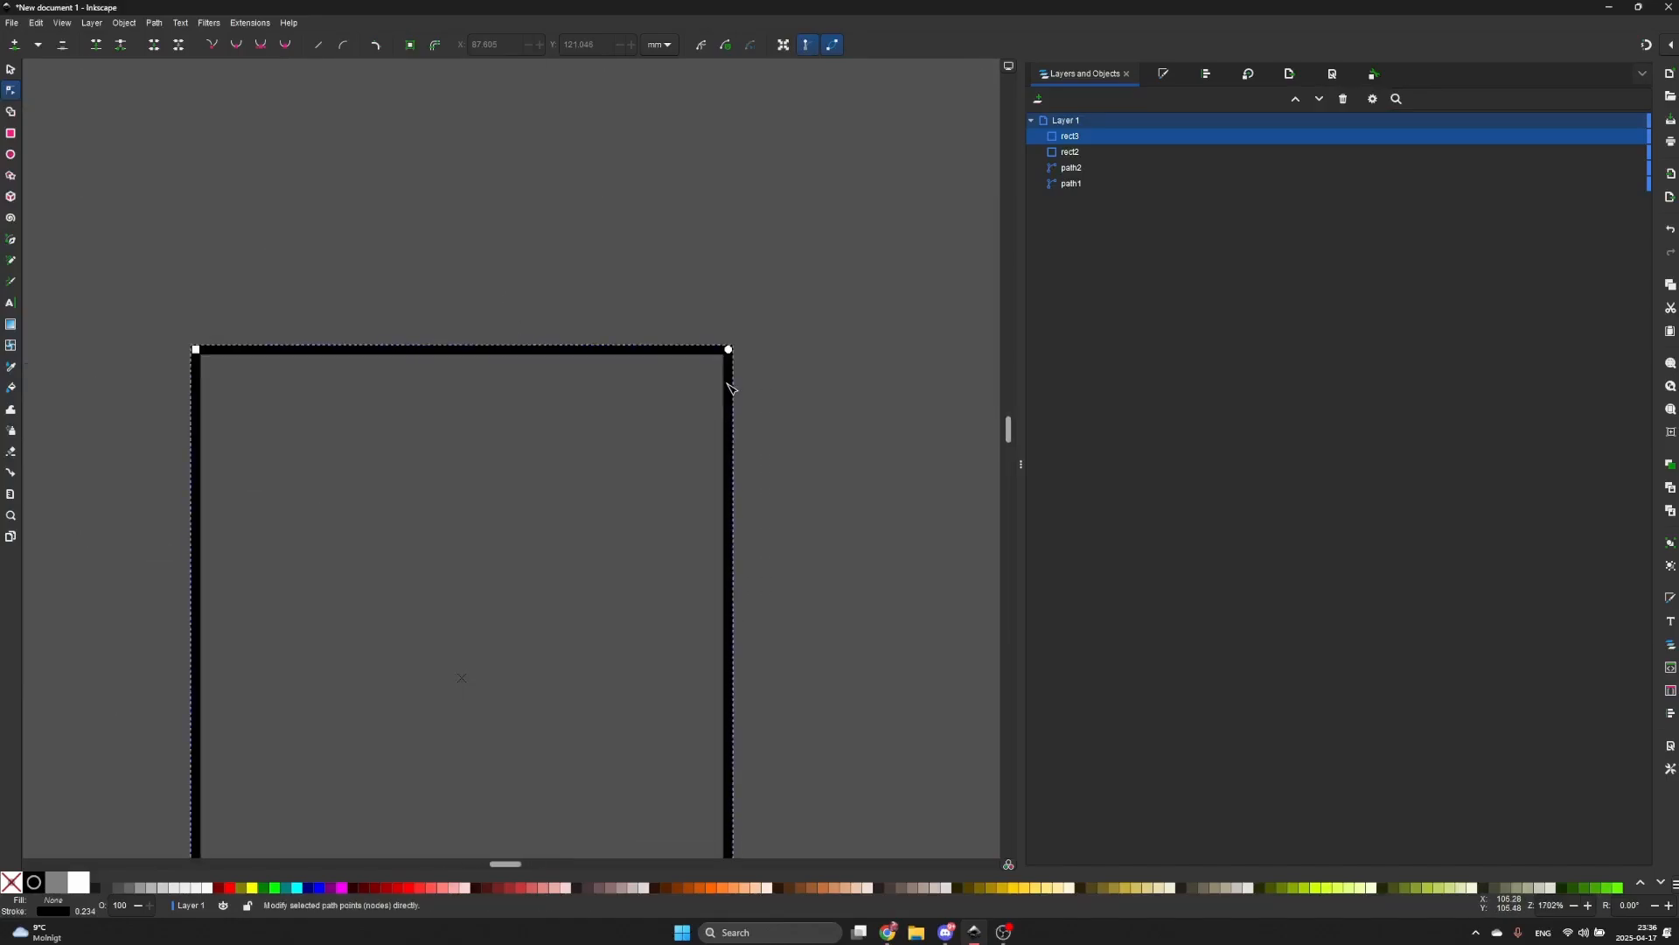
pyautogui.moveTo(728, 350); pyautogui.dragTo(684, 349)
pyautogui.press('s')
pyautogui.scroll(-3, 682, 354)
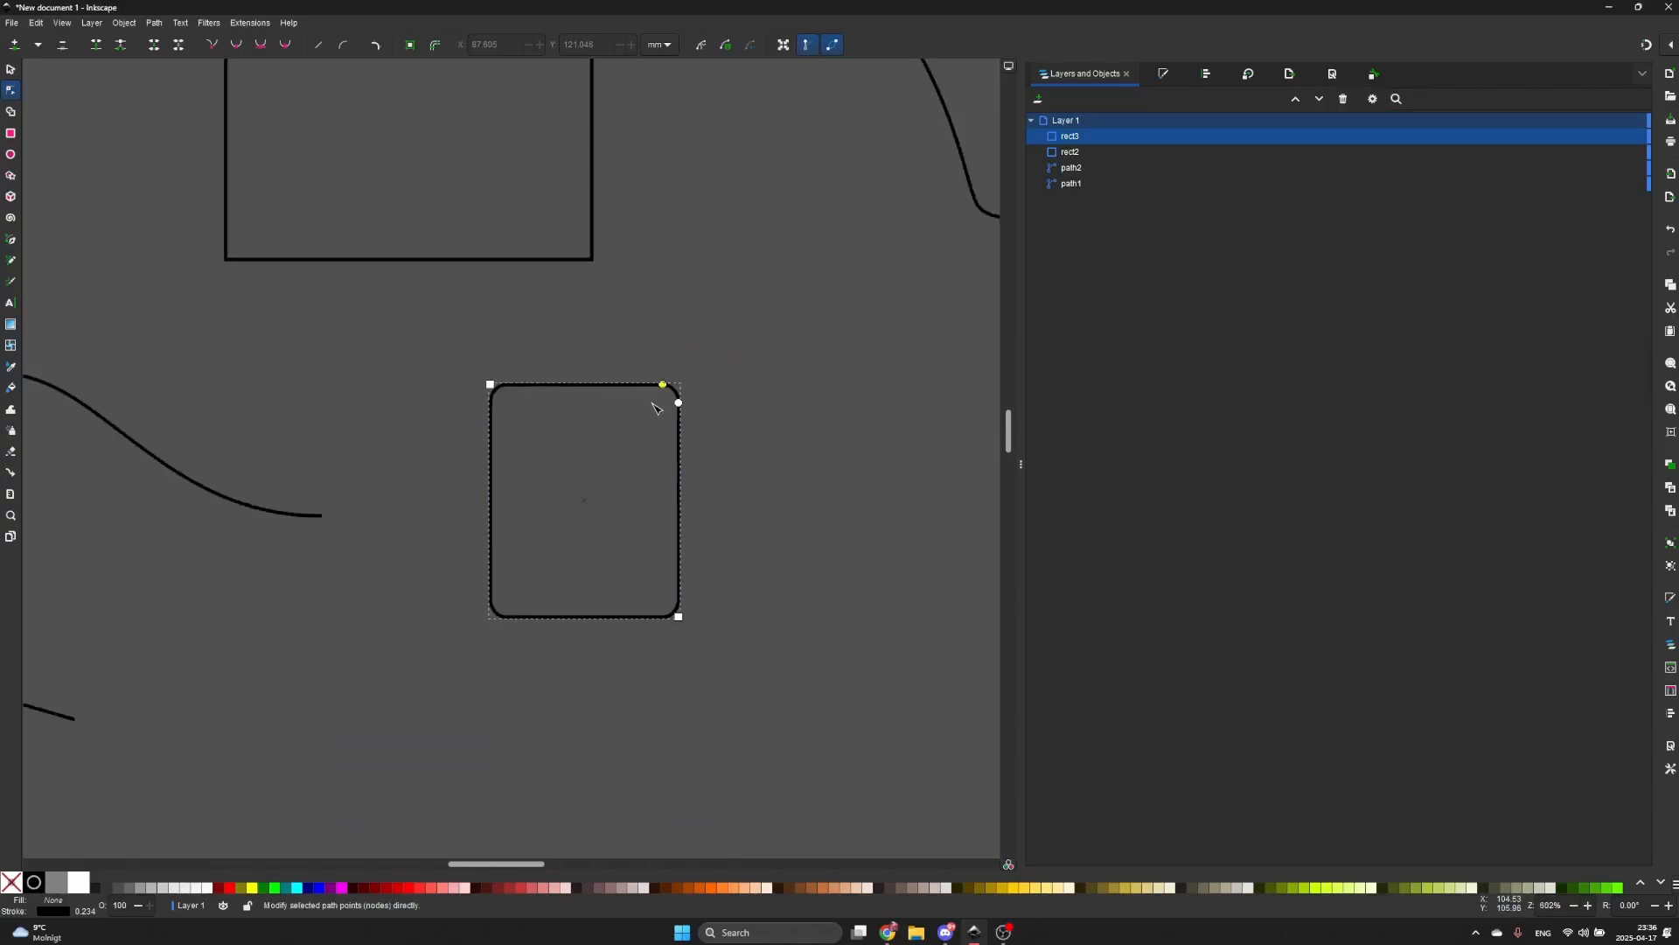
pyautogui.press('Delete')
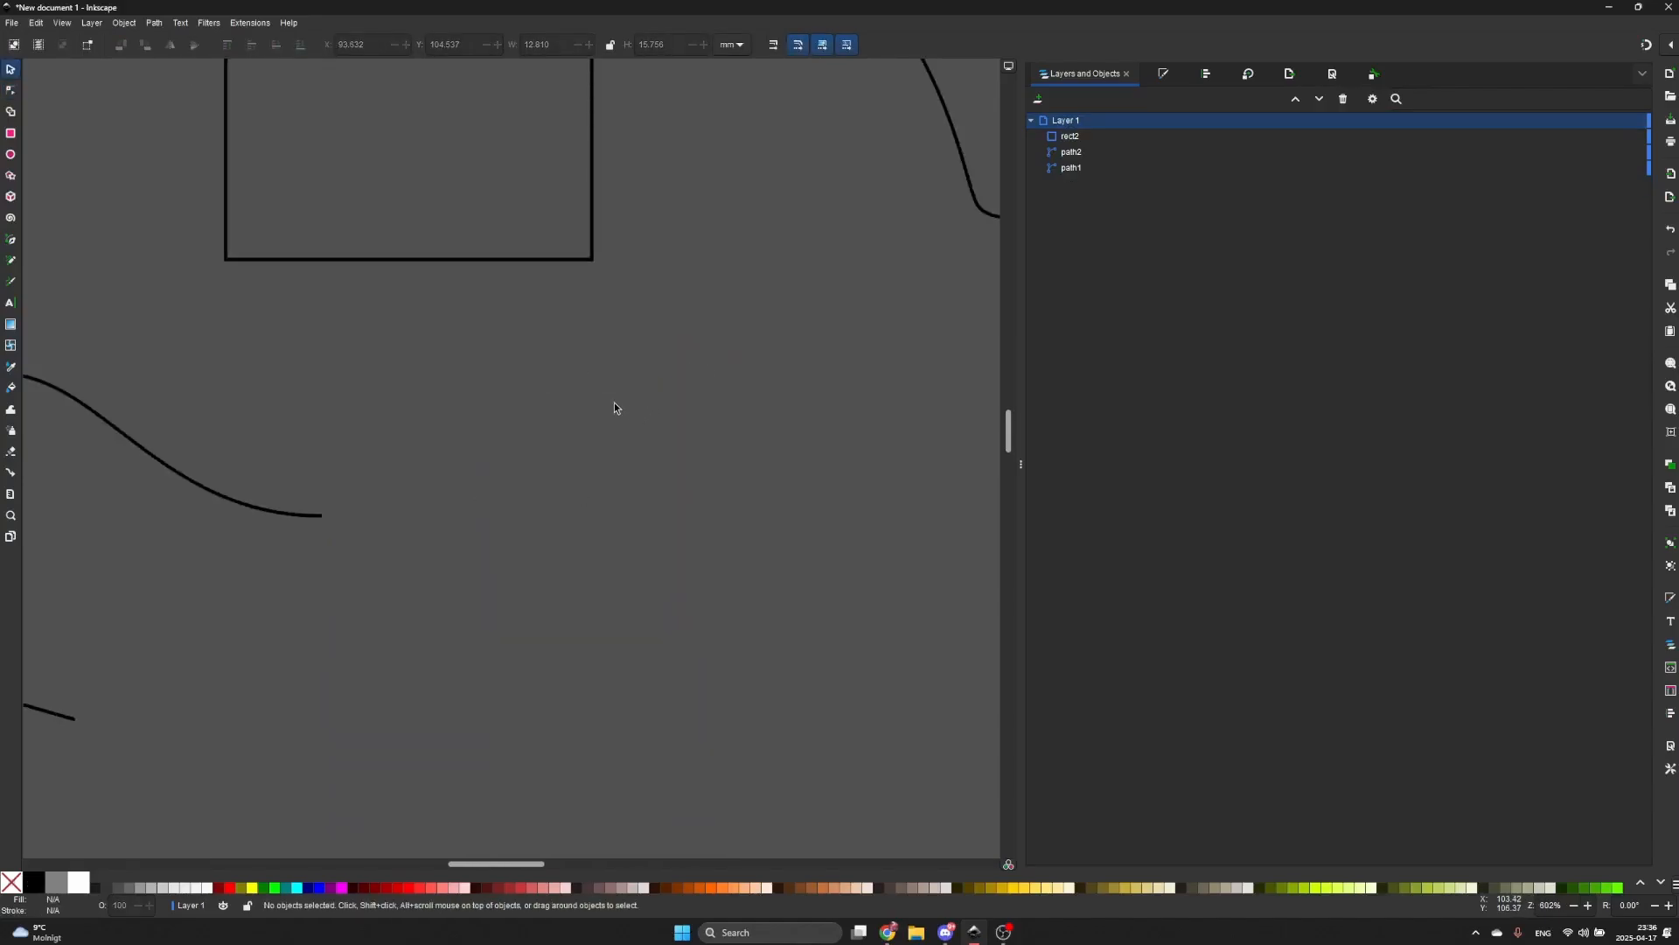
# - Draw a circular arc with a radius of about 6.9 mm below the rectangle, and make it a whole circle
pyautogui.click(9, 154)
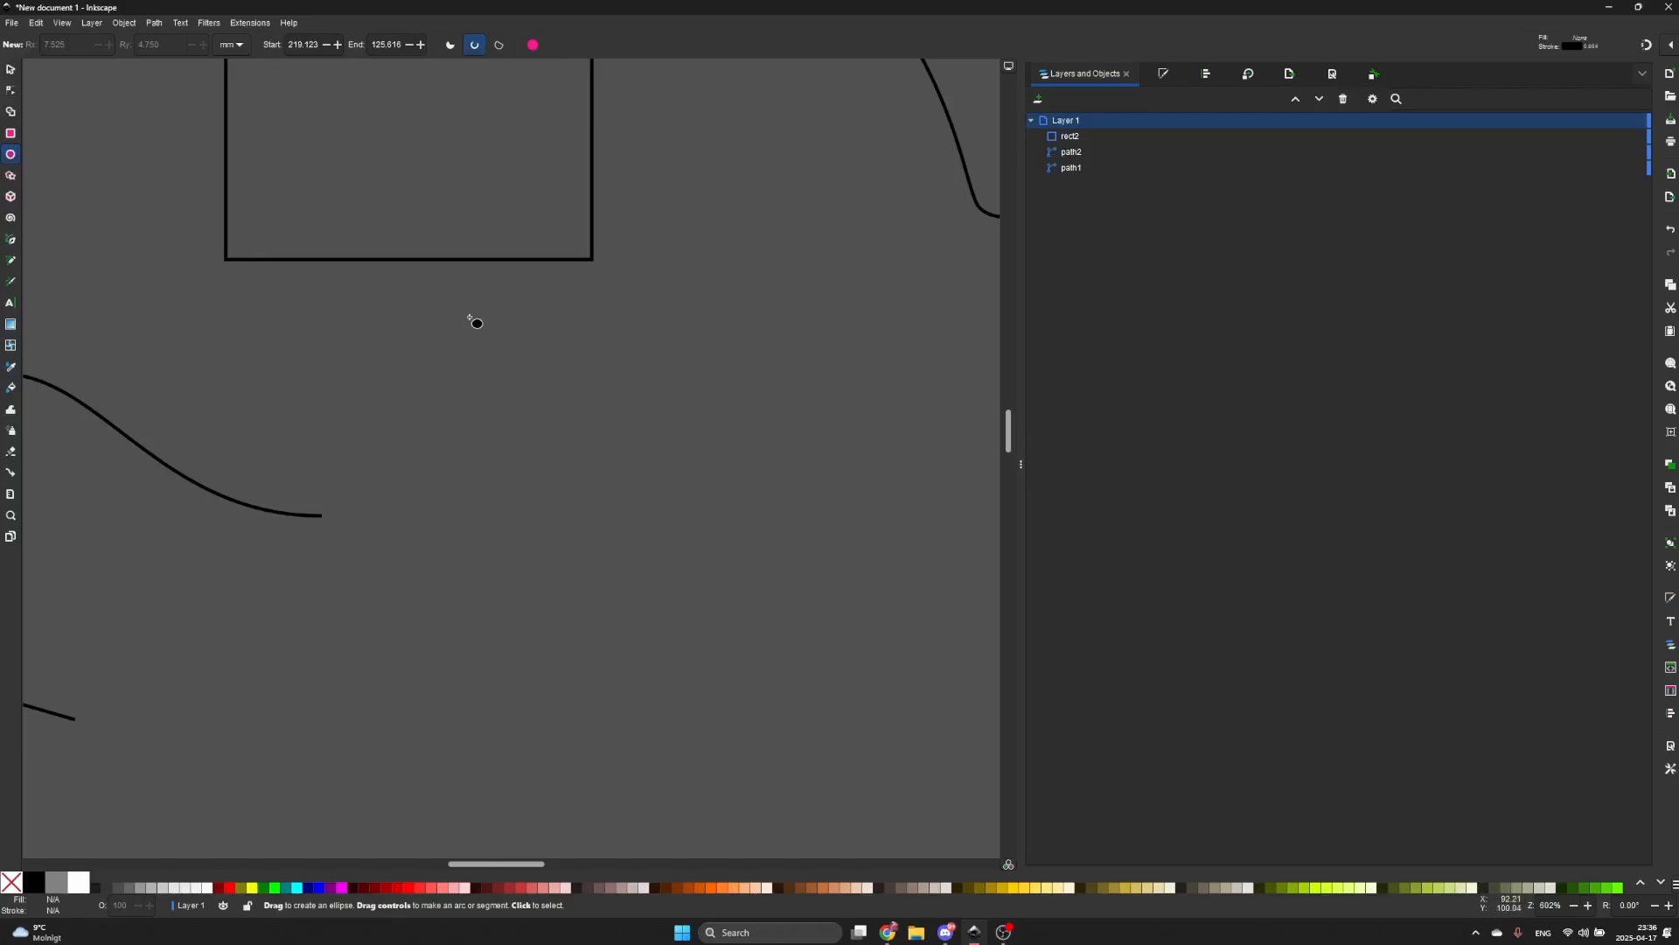
pyautogui.moveTo(502, 377); pyautogui.dragTo(712, 603)
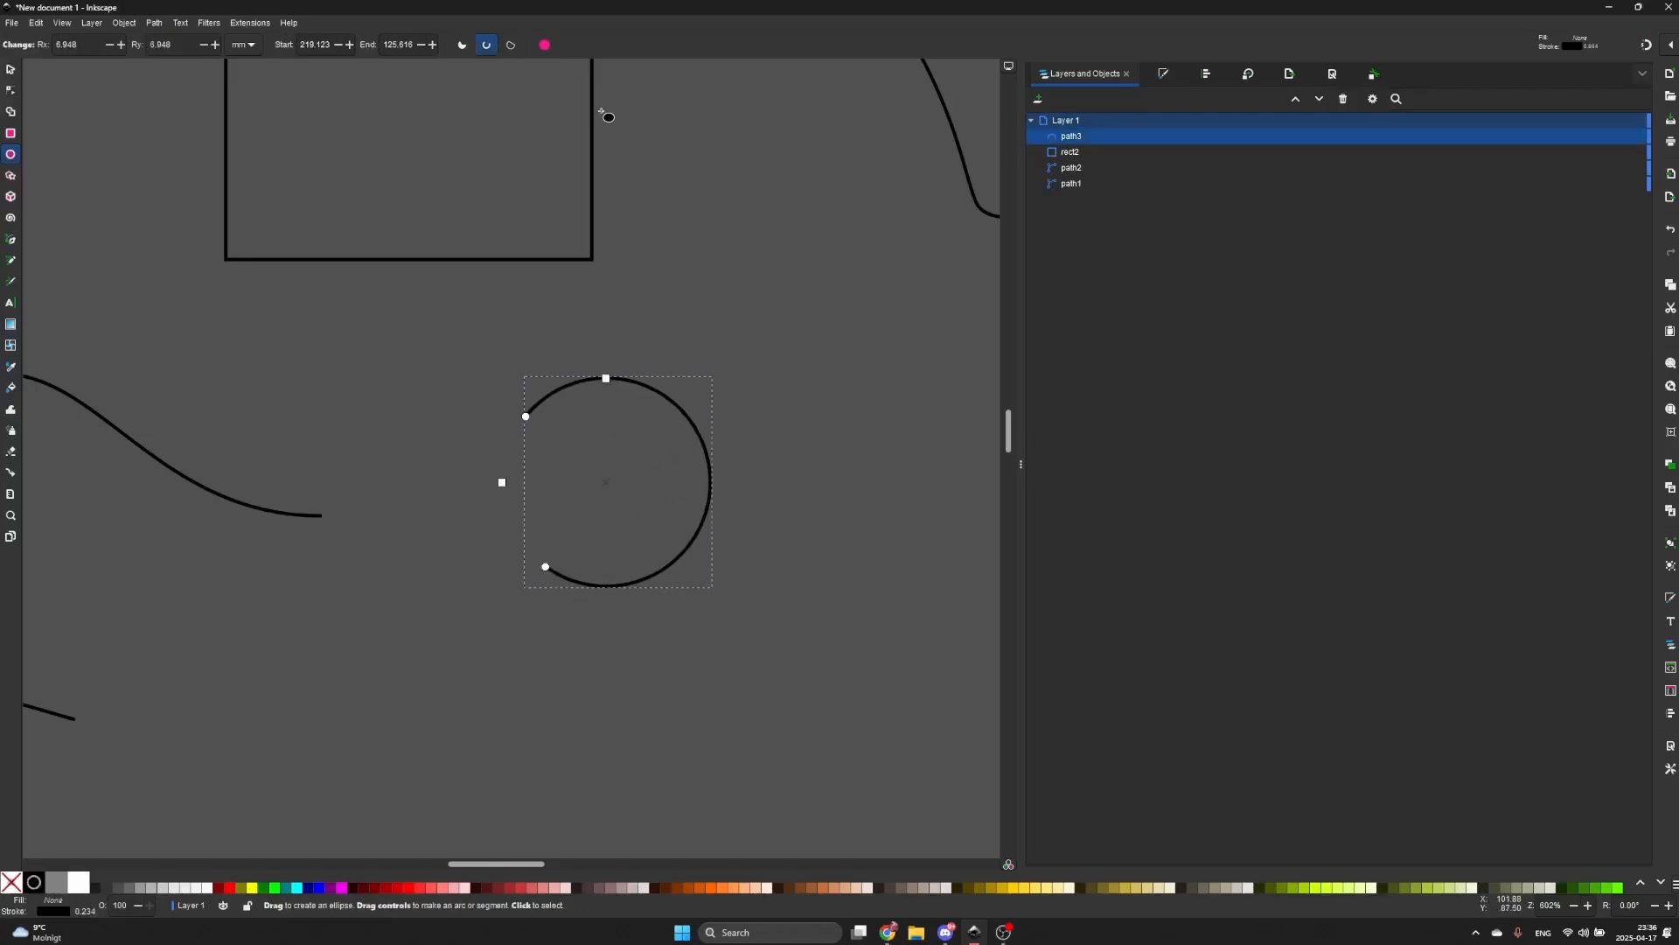
pyautogui.click(544, 45)
pyautogui.press('s')
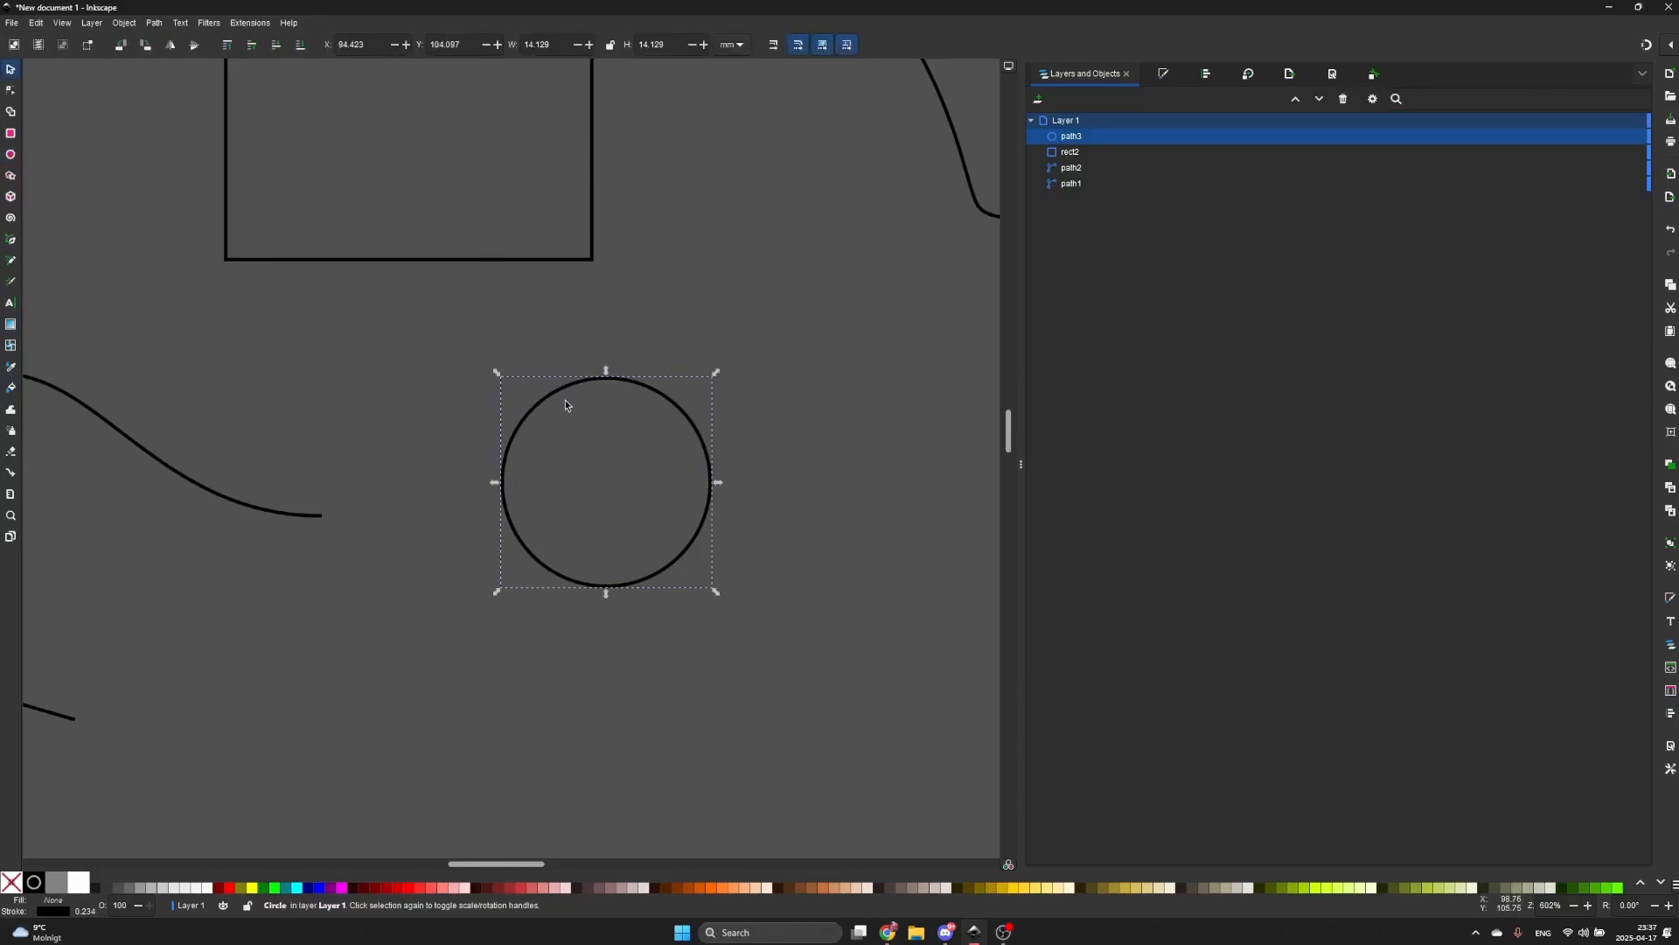
# - Enlarge the circle to a radius of about 7.4 mm and open it into an arc from about 217.2° to 40.7°
pyautogui.press('n')
pyautogui.moveTo(603, 380)
pyautogui.mouseDown()
pyautogui.moveTo(600, 359)
pyautogui.moveTo(600, 383)
pyautogui.mouseUp()
pyautogui.moveTo(502, 483); pyautogui.dragTo(497, 527)
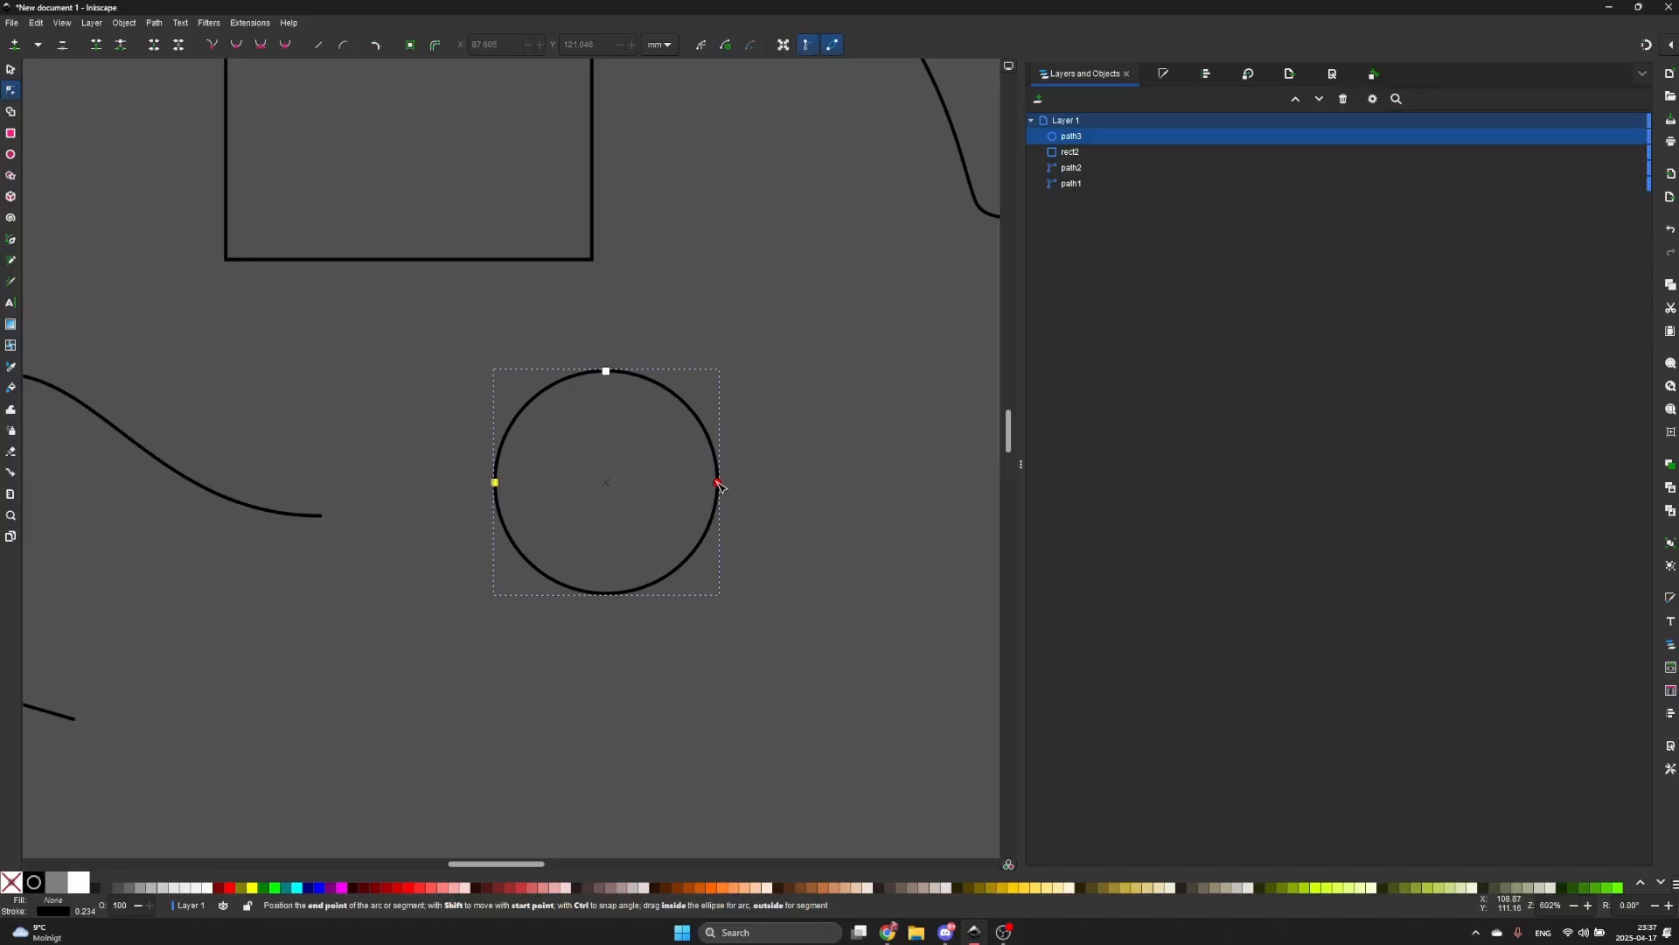
pyautogui.moveTo(719, 486); pyautogui.dragTo(691, 555)
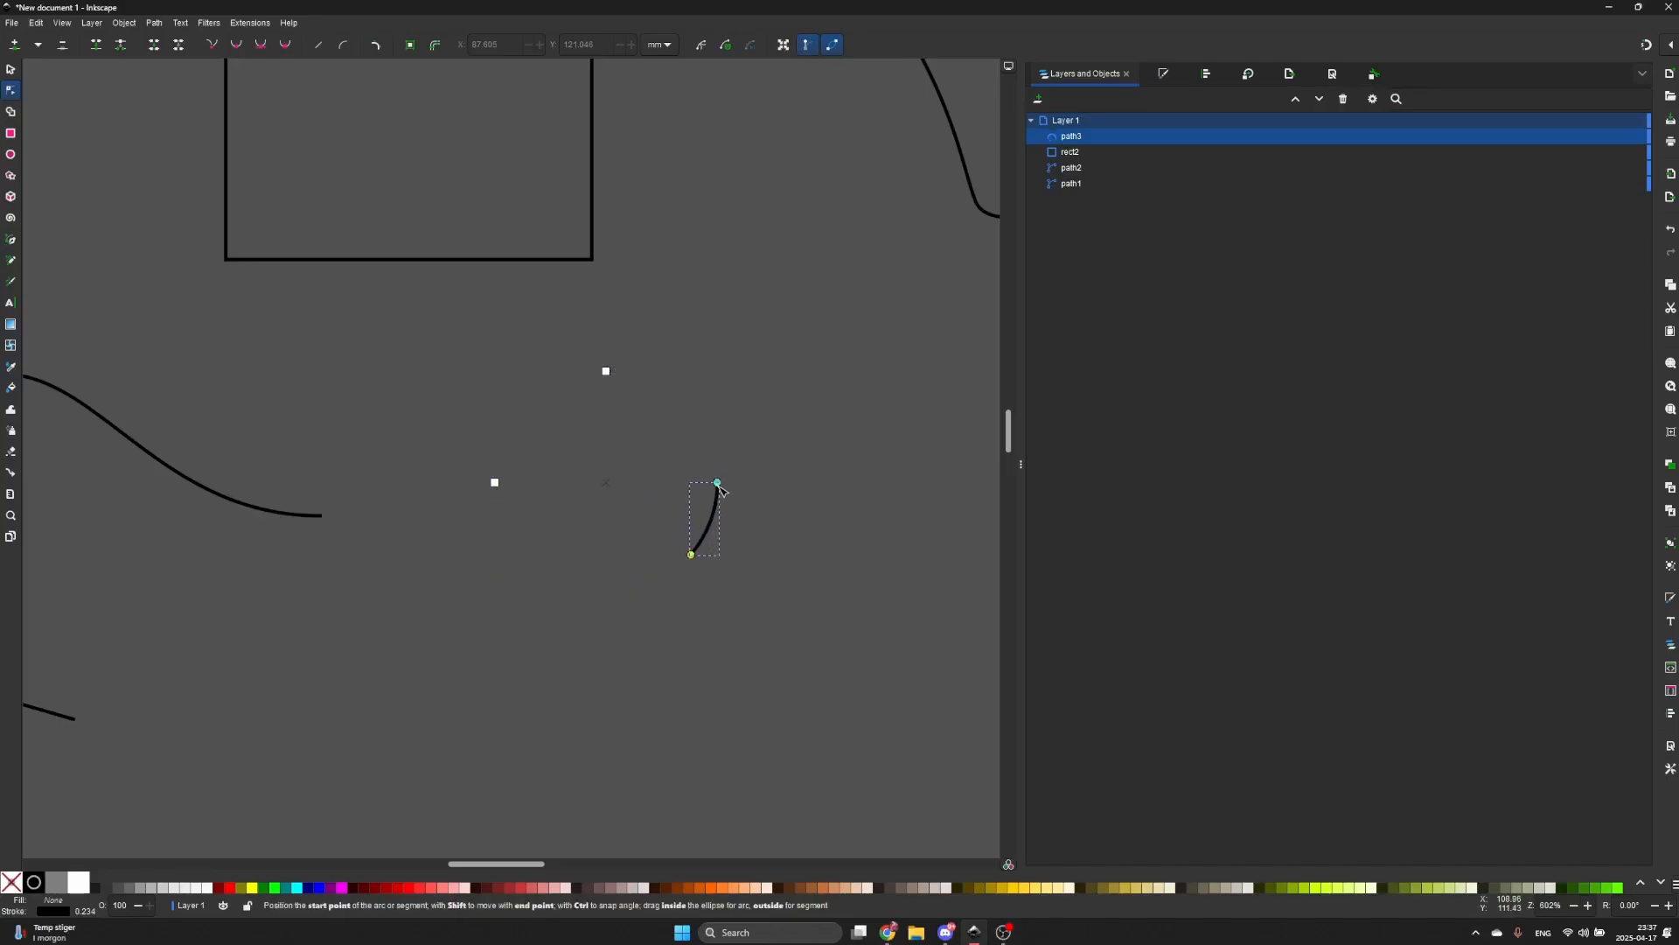
pyautogui.moveTo(719, 495); pyautogui.dragTo(544, 438)
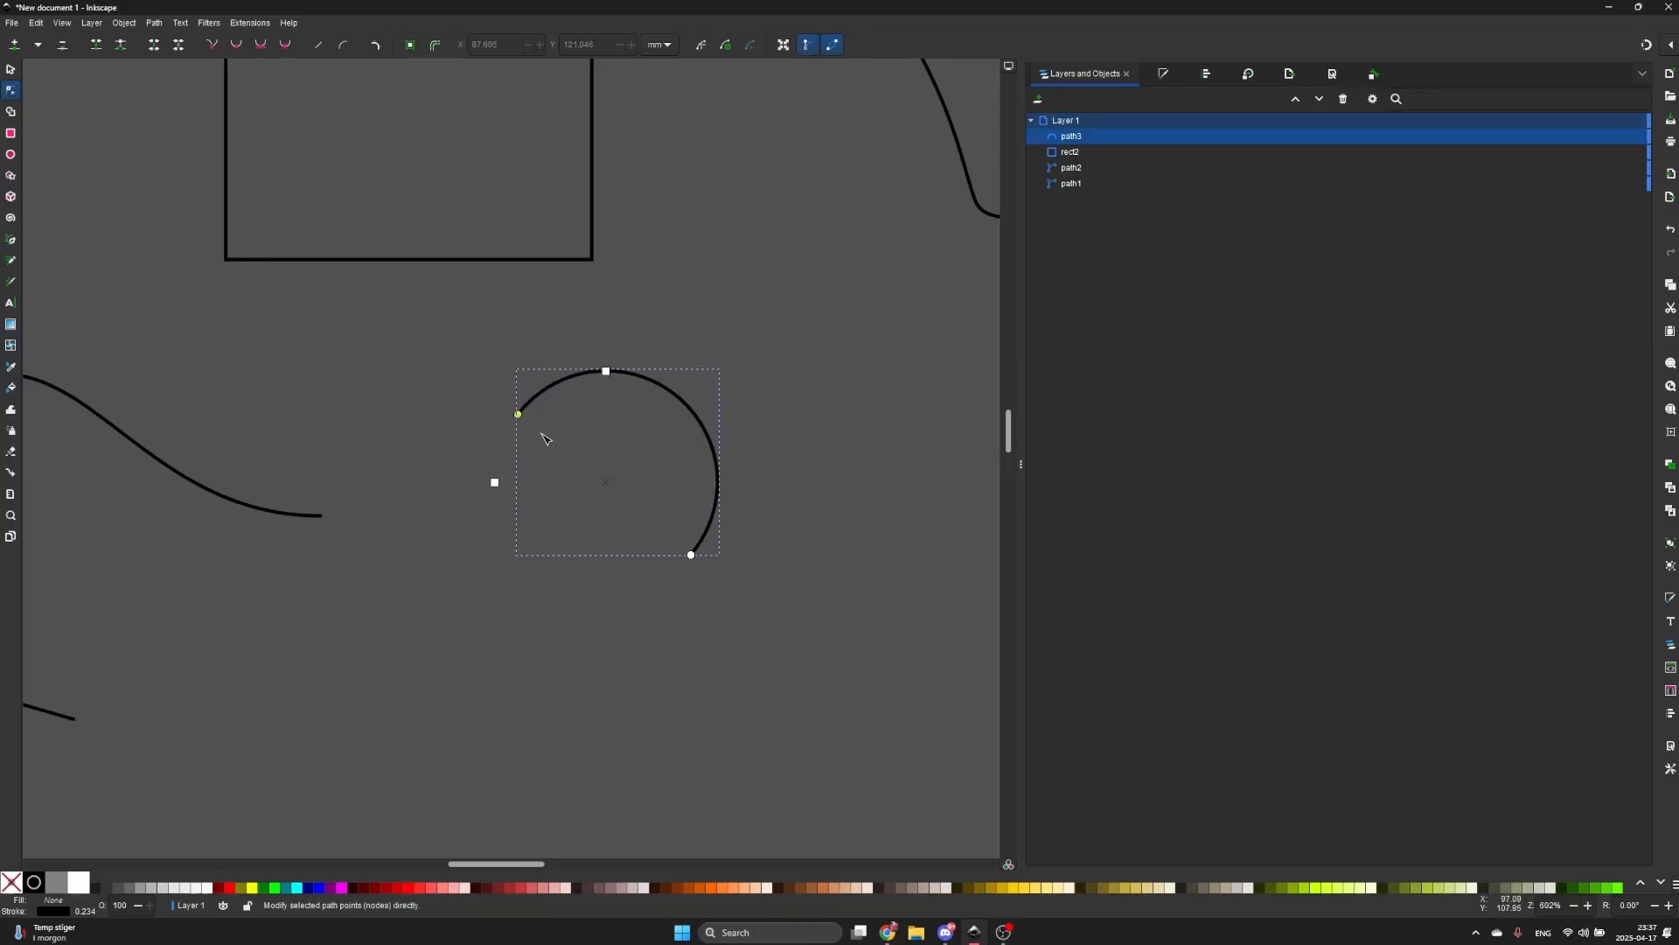
# - Switch the arc to a slice, extend its start point to about 151.9°, and change it back to an open arc
pyautogui.press('e')
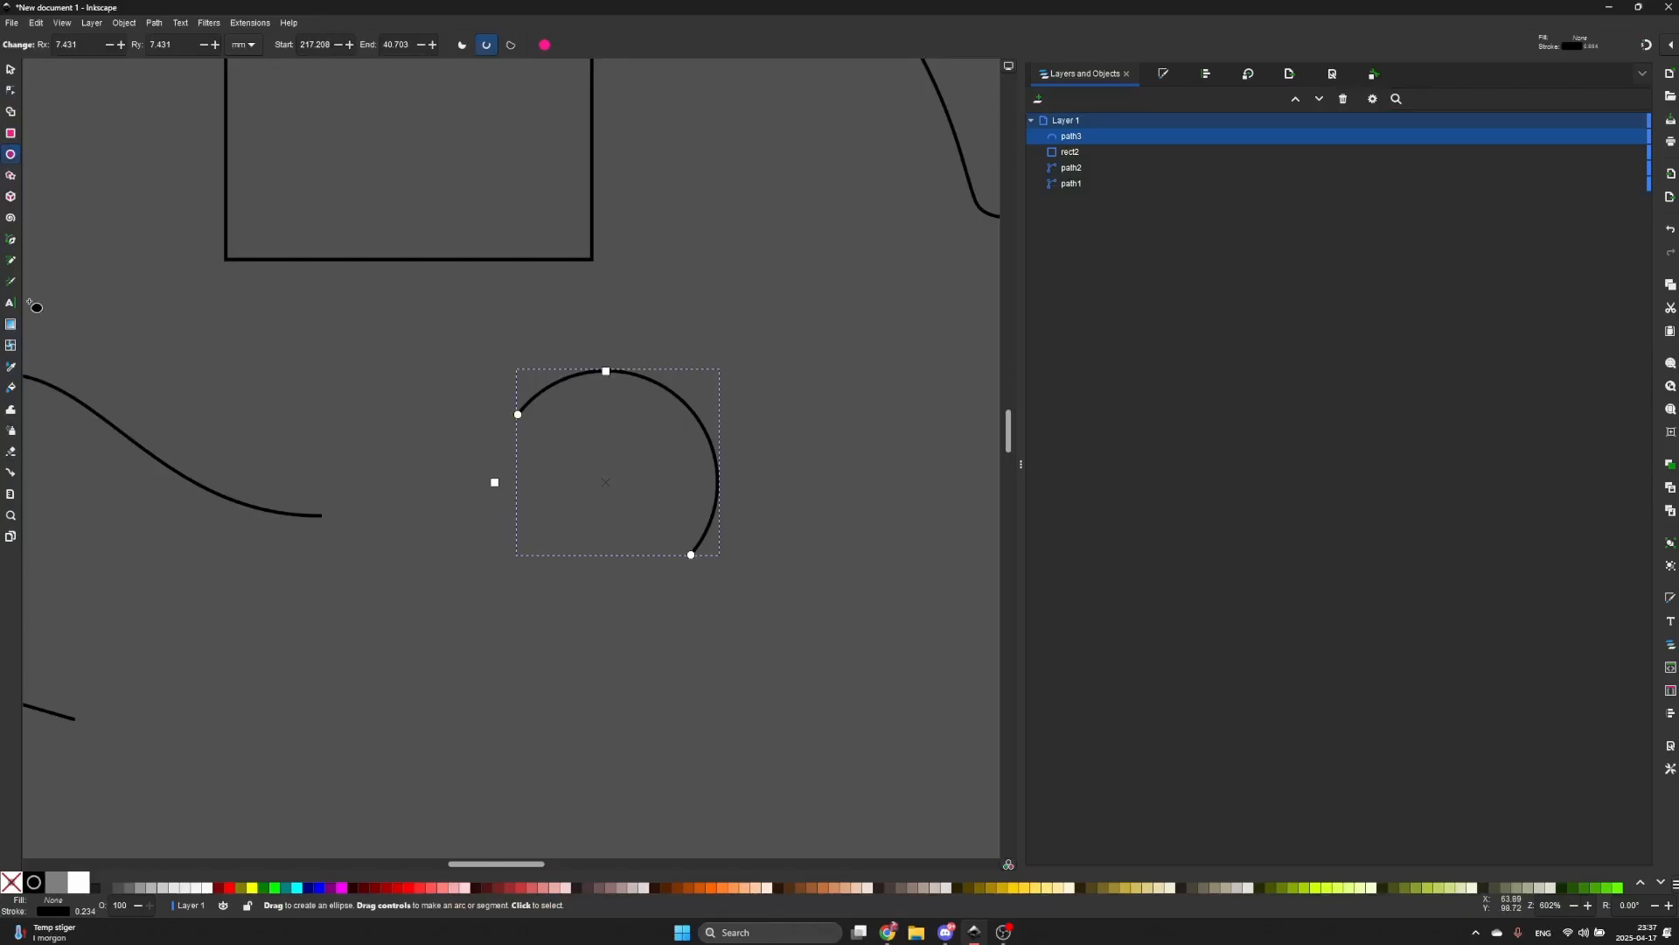
pyautogui.click(463, 46)
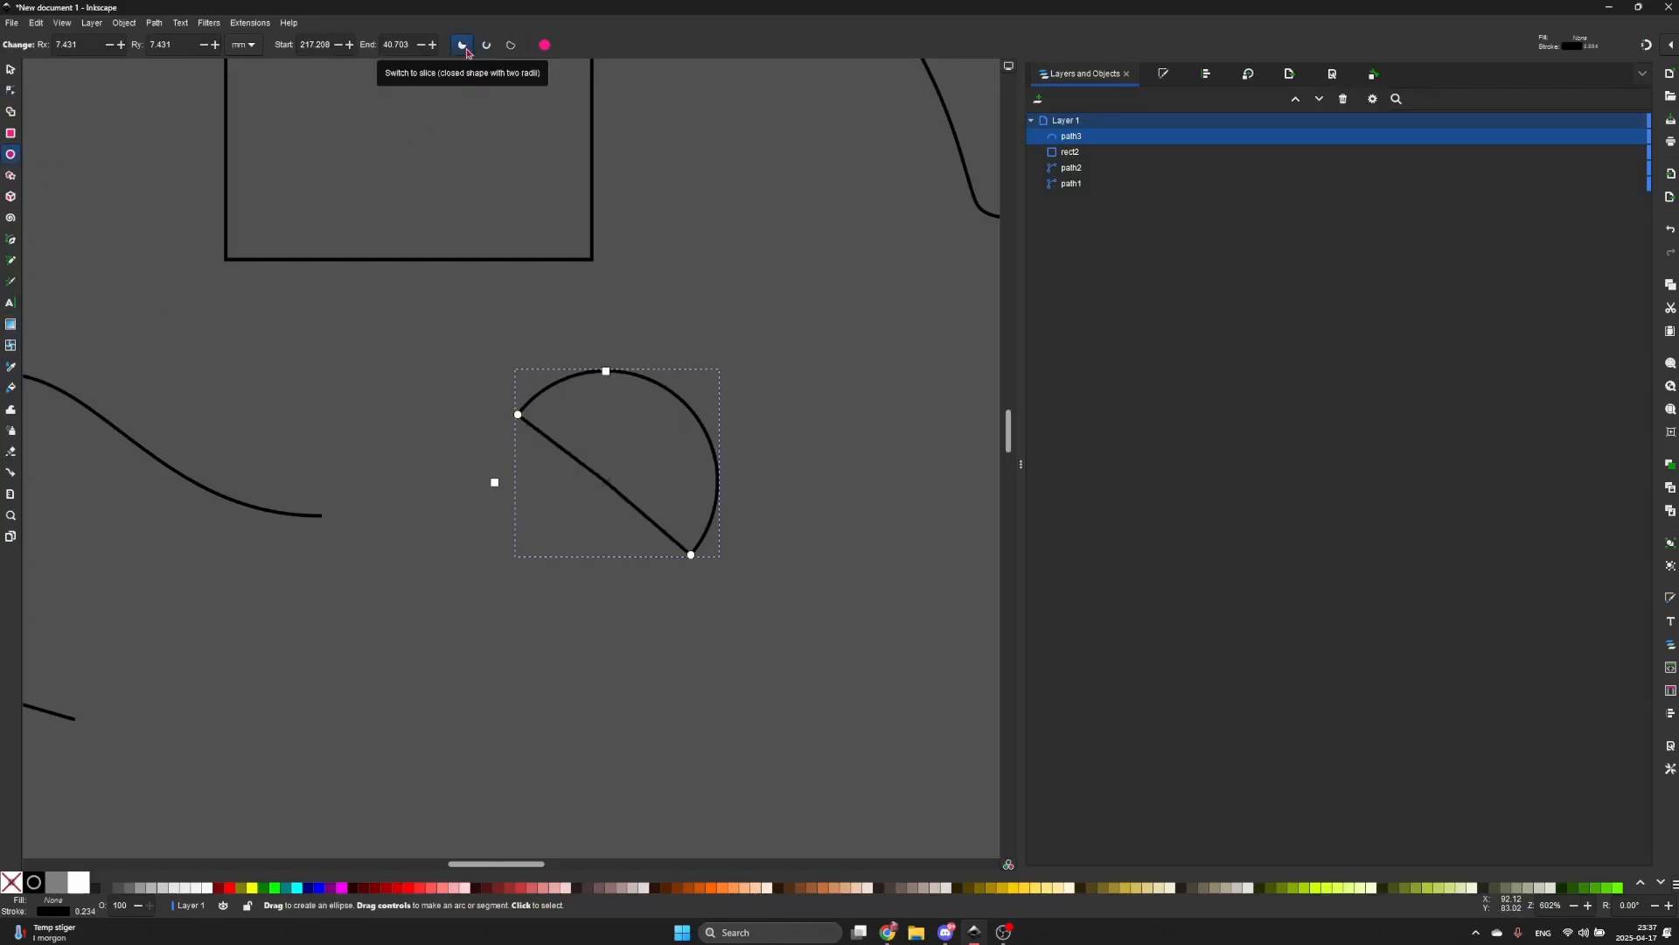
pyautogui.moveTo(519, 416); pyautogui.dragTo(507, 533)
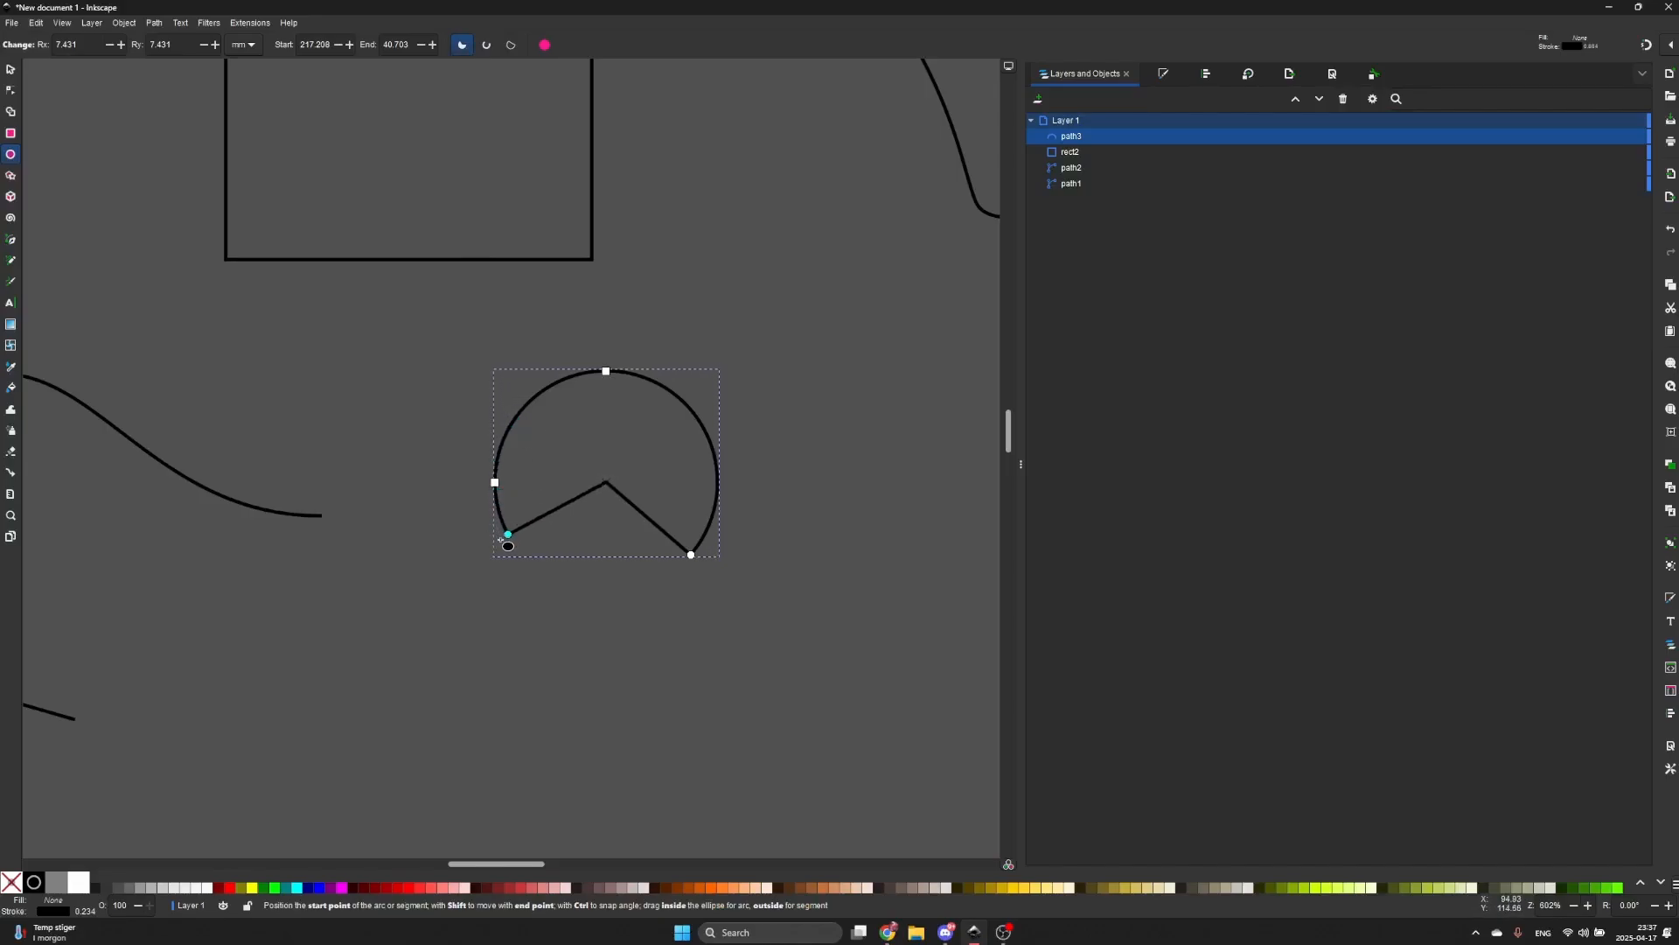
pyautogui.click(487, 45)
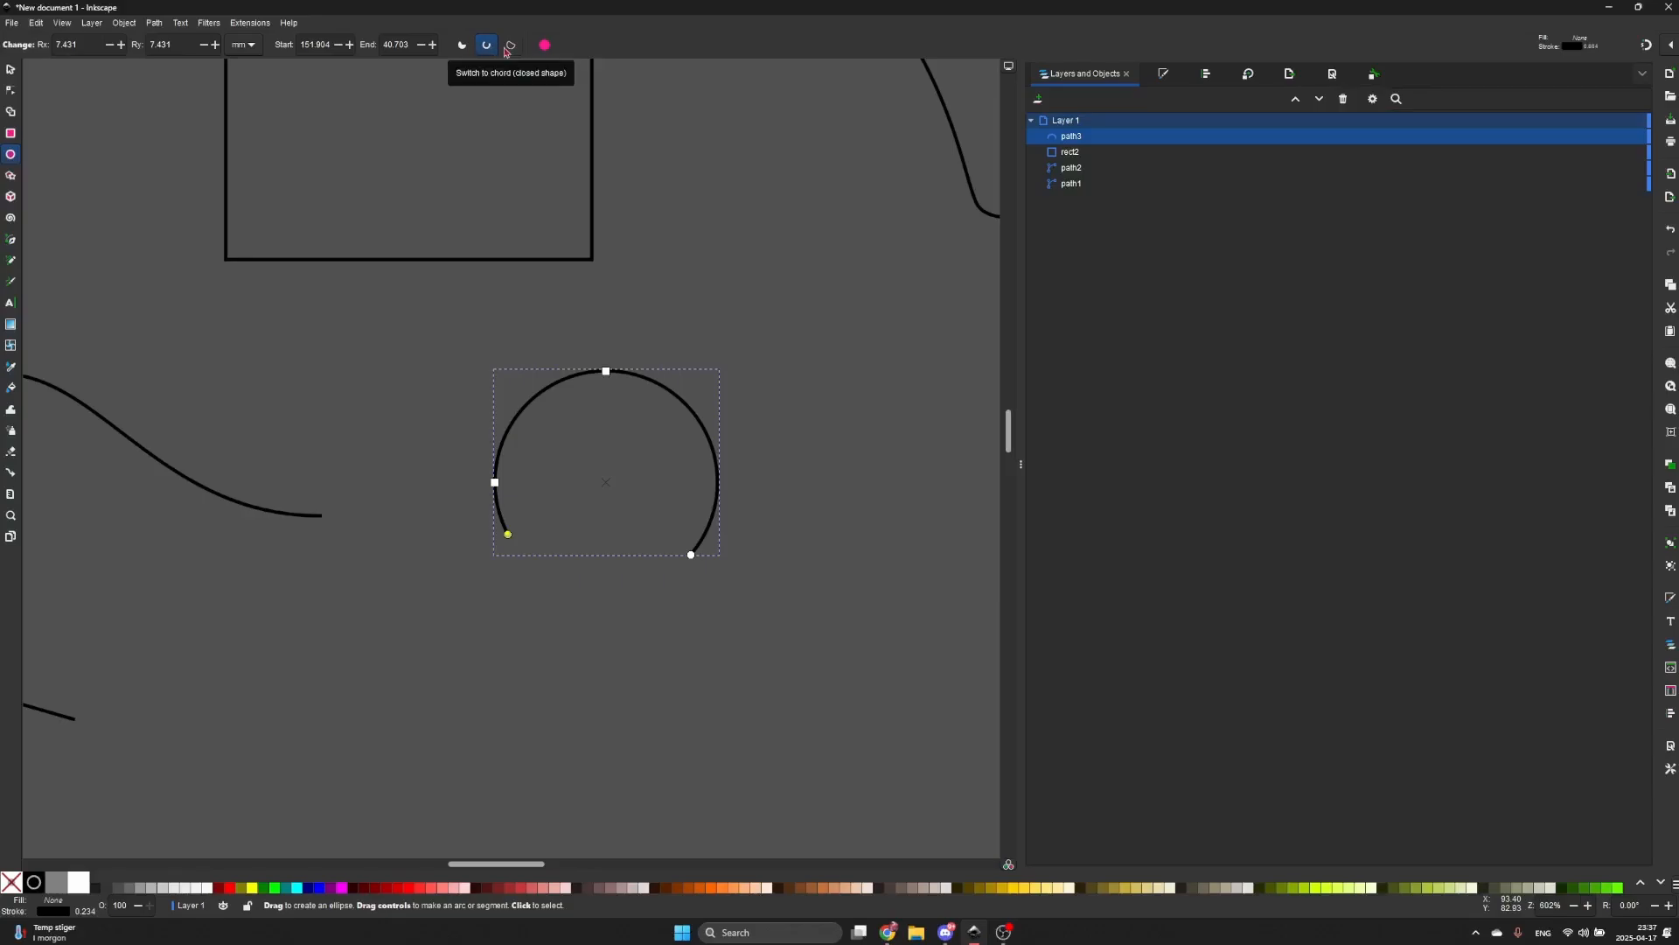
# - Close the arc with a chord, move its start point to about 116.5°, and restore the whole circle
pyautogui.click(511, 44)
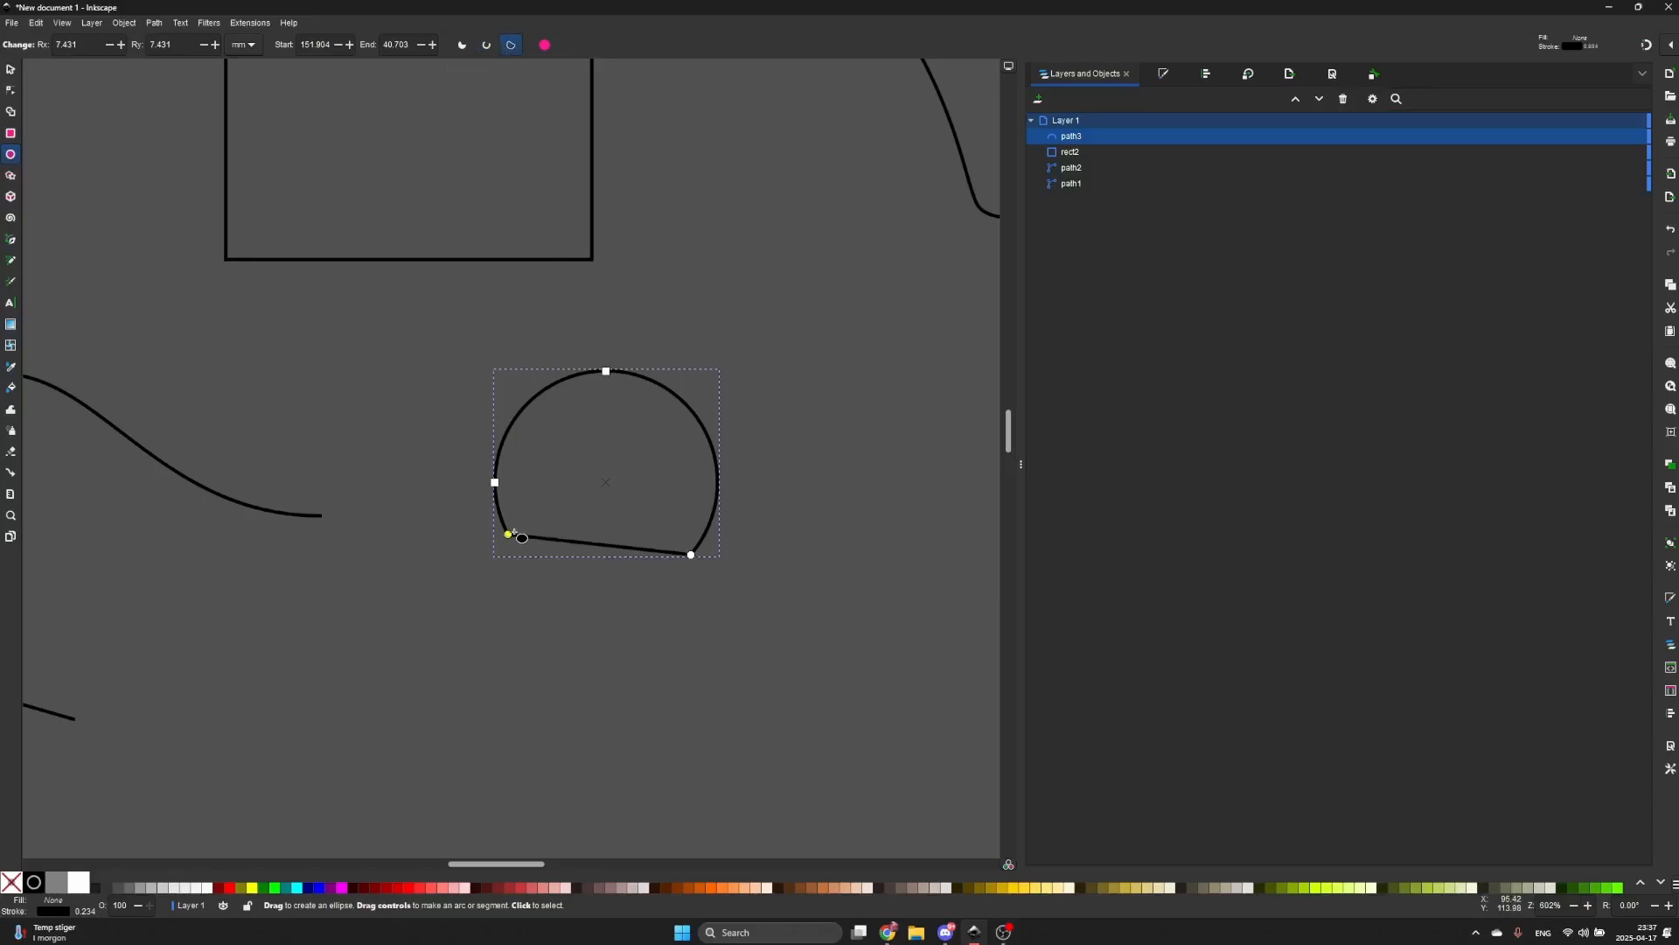
pyautogui.moveTo(508, 534); pyautogui.dragTo(565, 560)
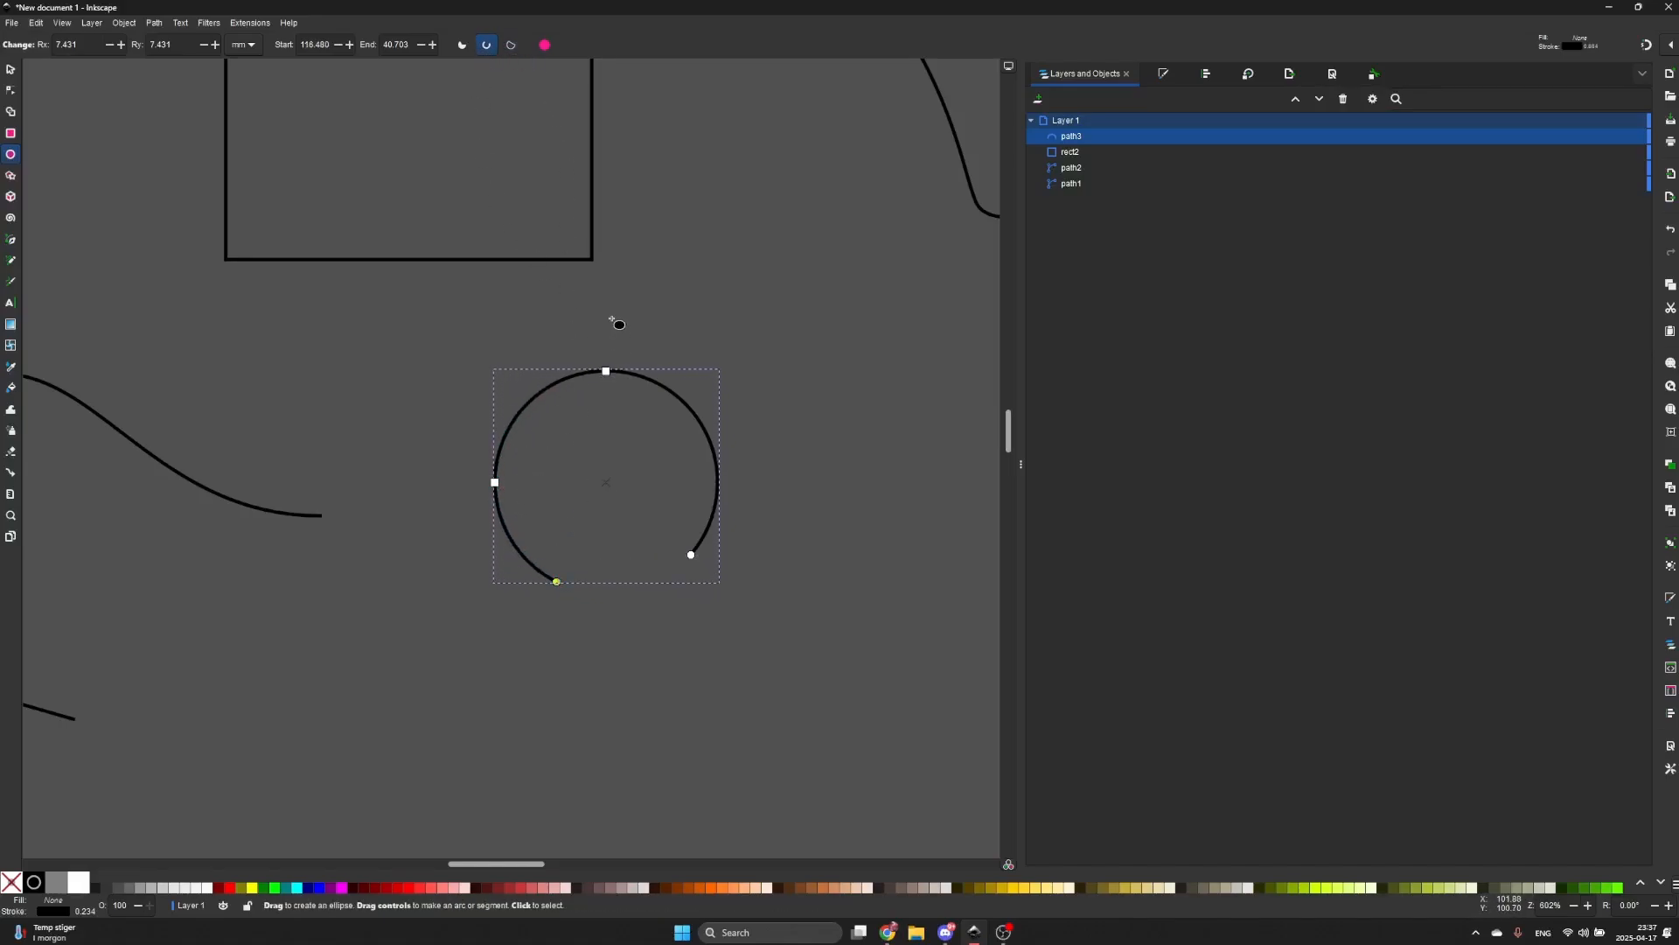
pyautogui.click(545, 45)
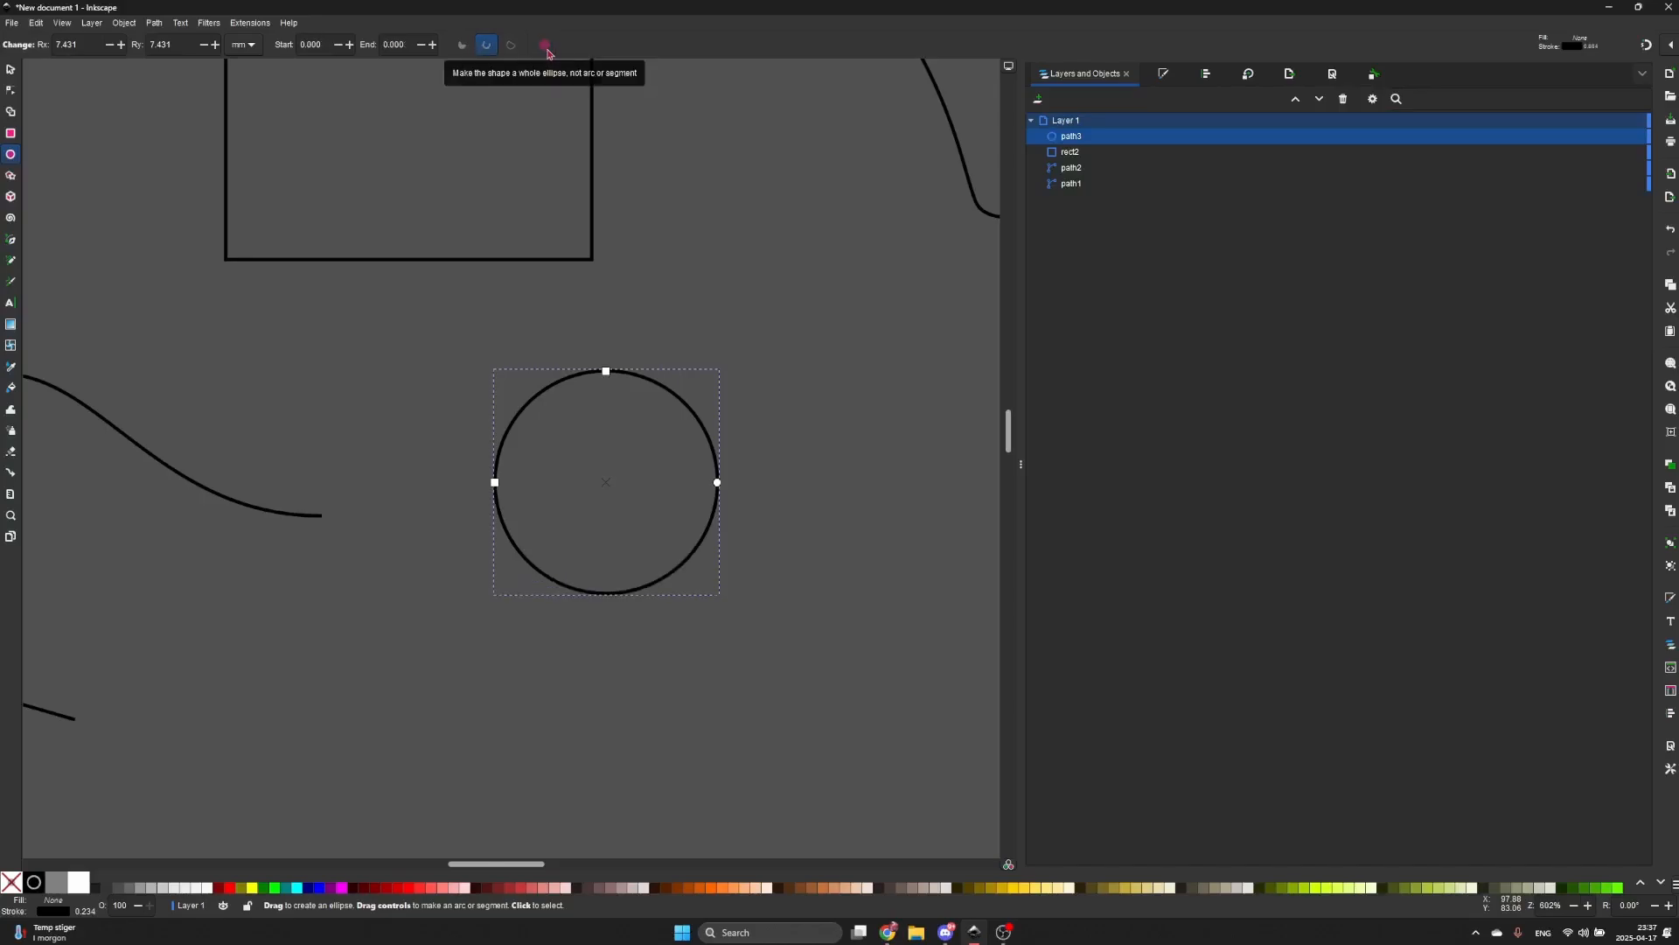
pyautogui.press('s')
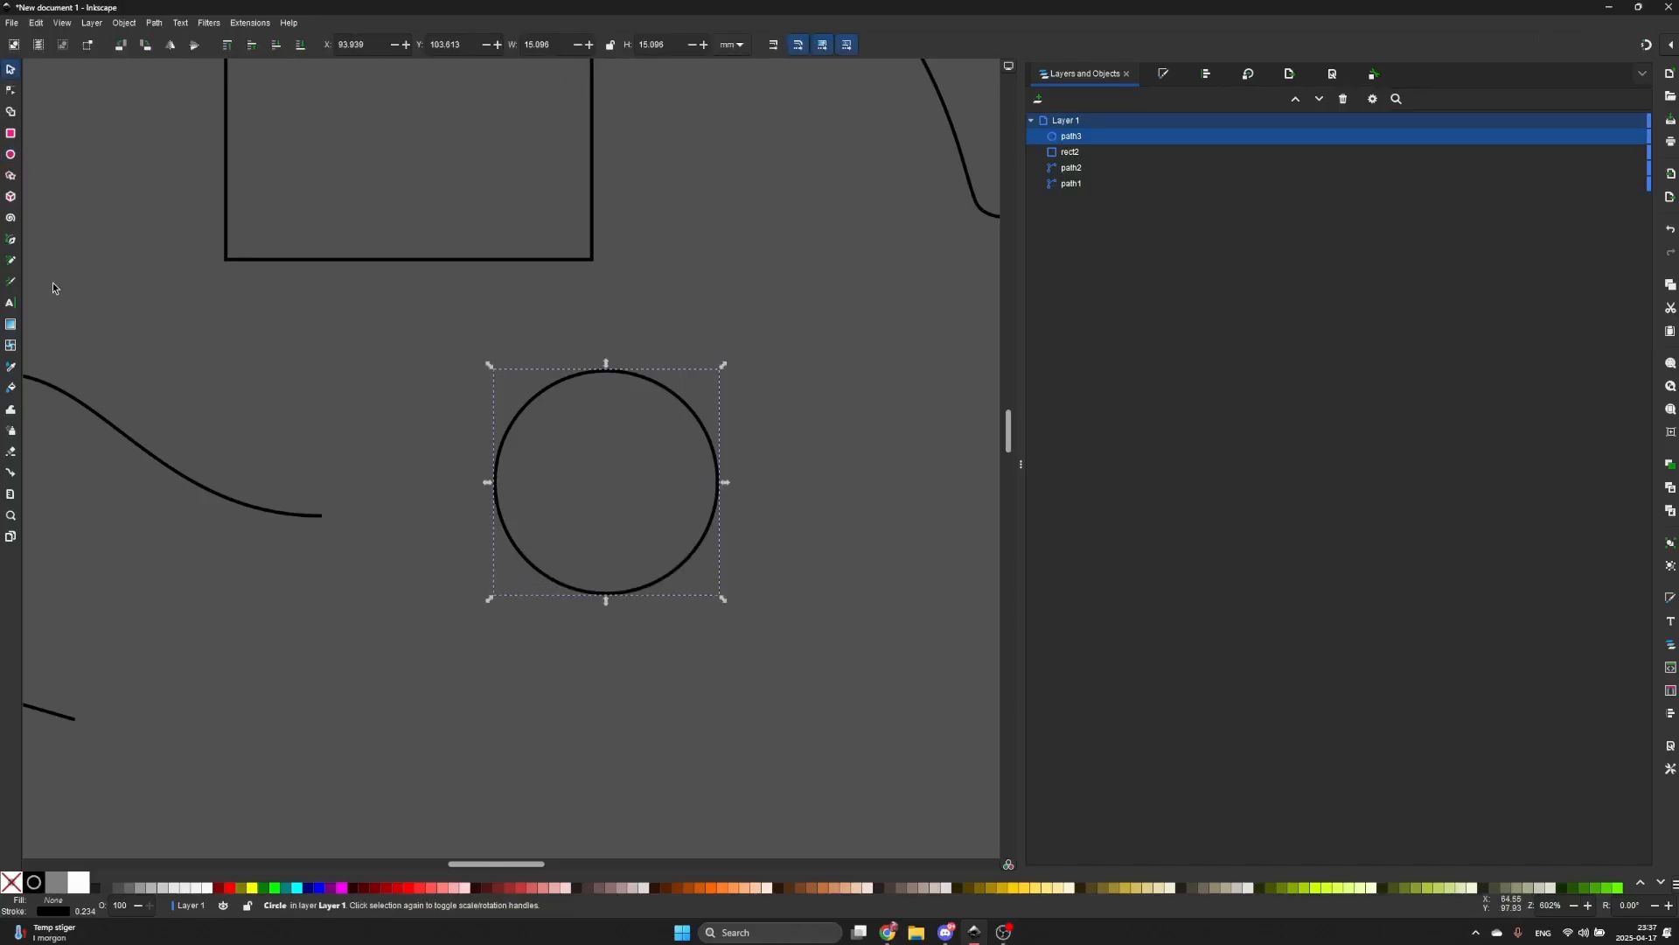
# - Draw an open path of three straight segments between the rectangle and the circle with the Pen tool
pyautogui.click(11, 176)
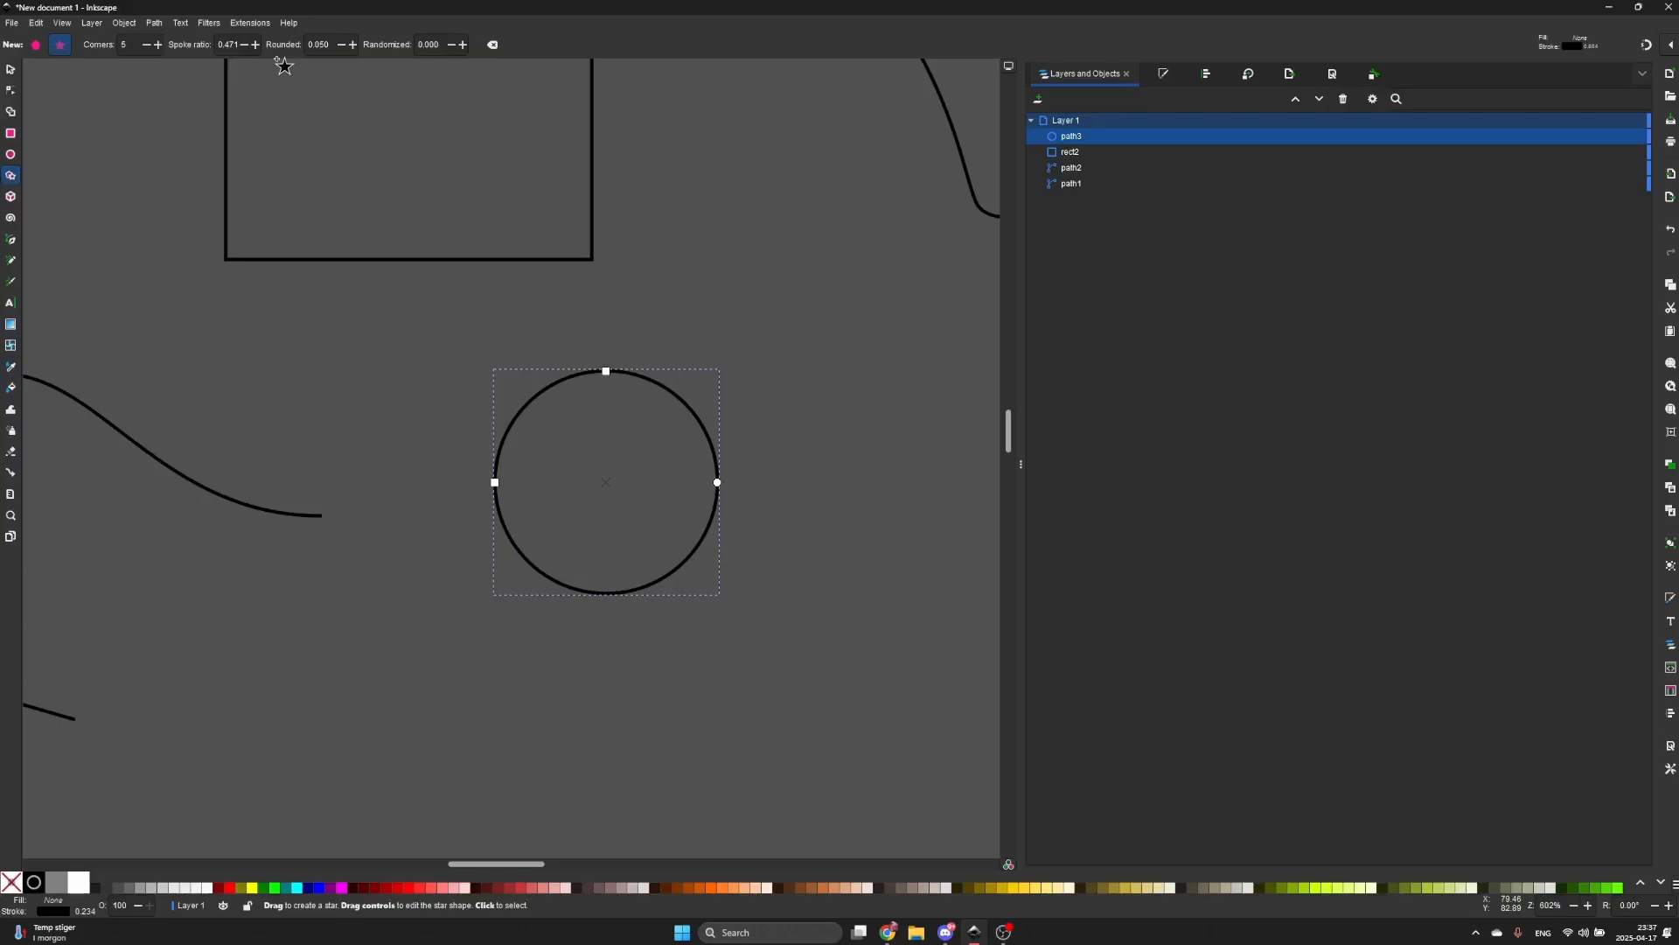
pyautogui.click(11, 248)
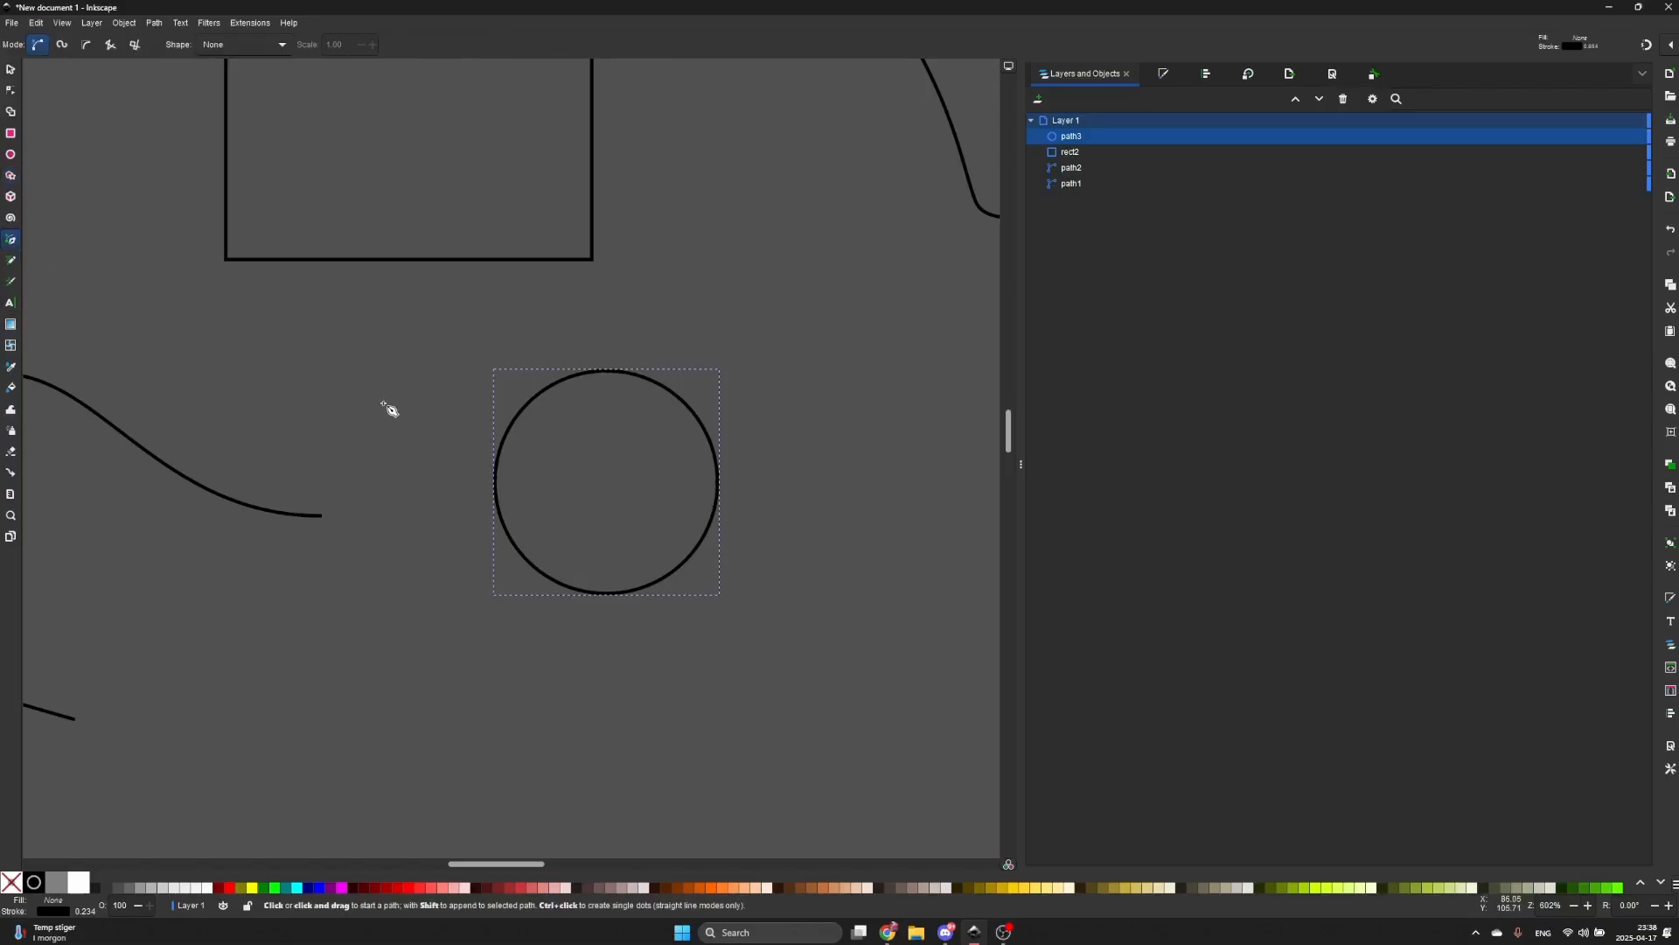
pyautogui.click(472, 324)
pyautogui.click(579, 333)
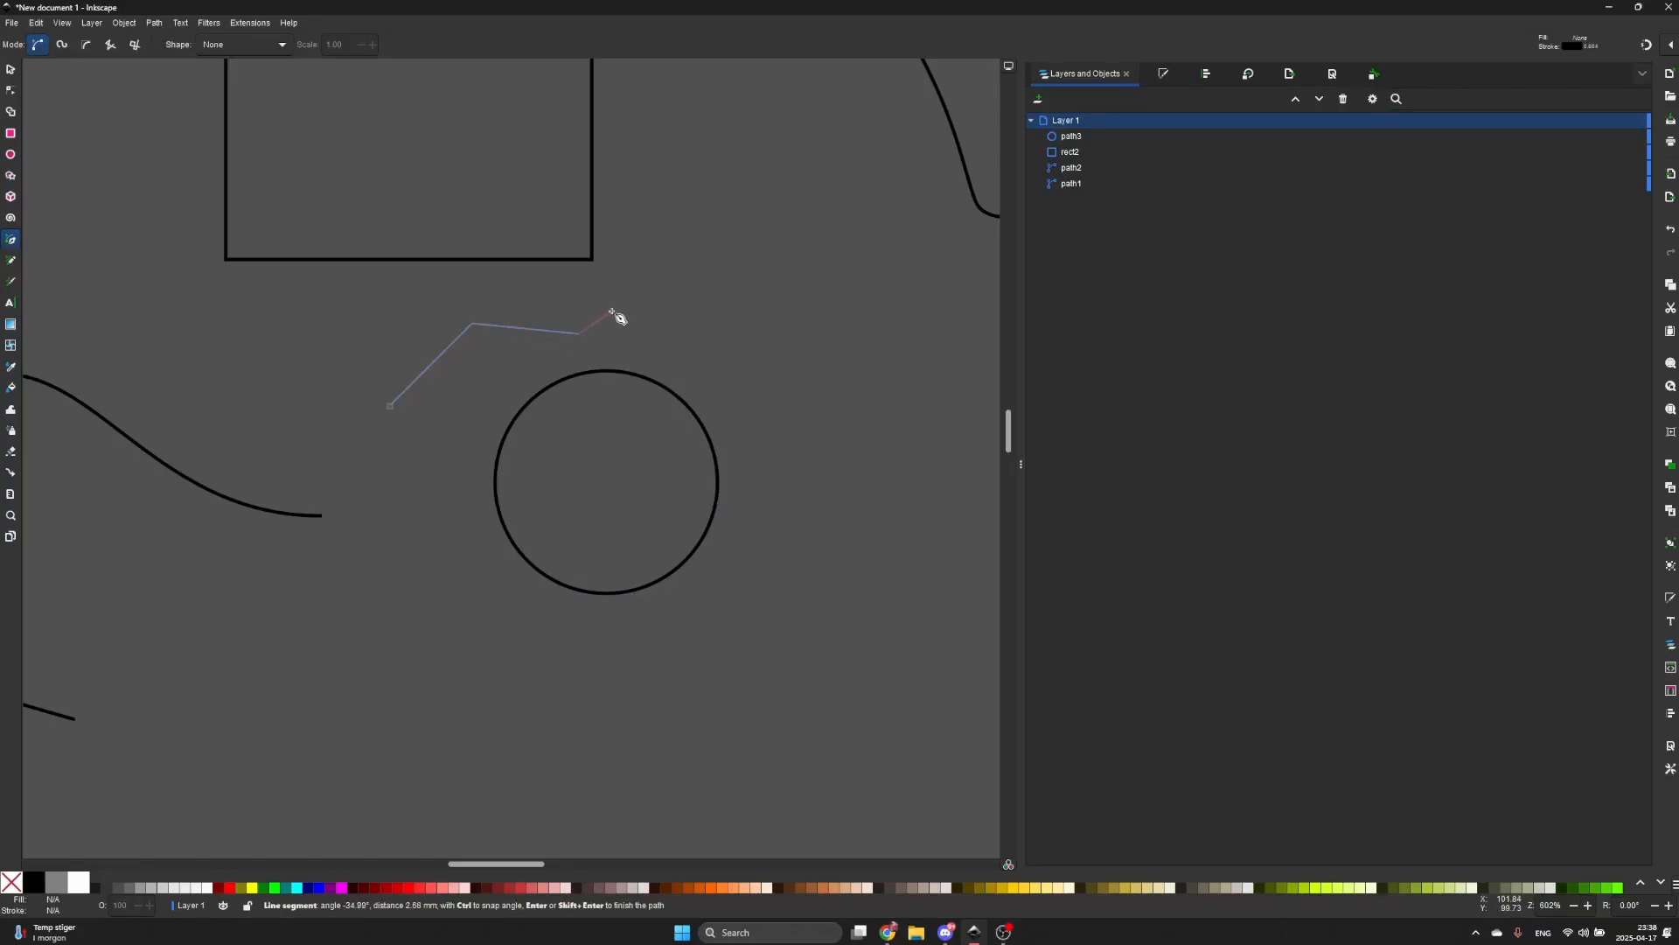
pyautogui.doubleClick(612, 311)
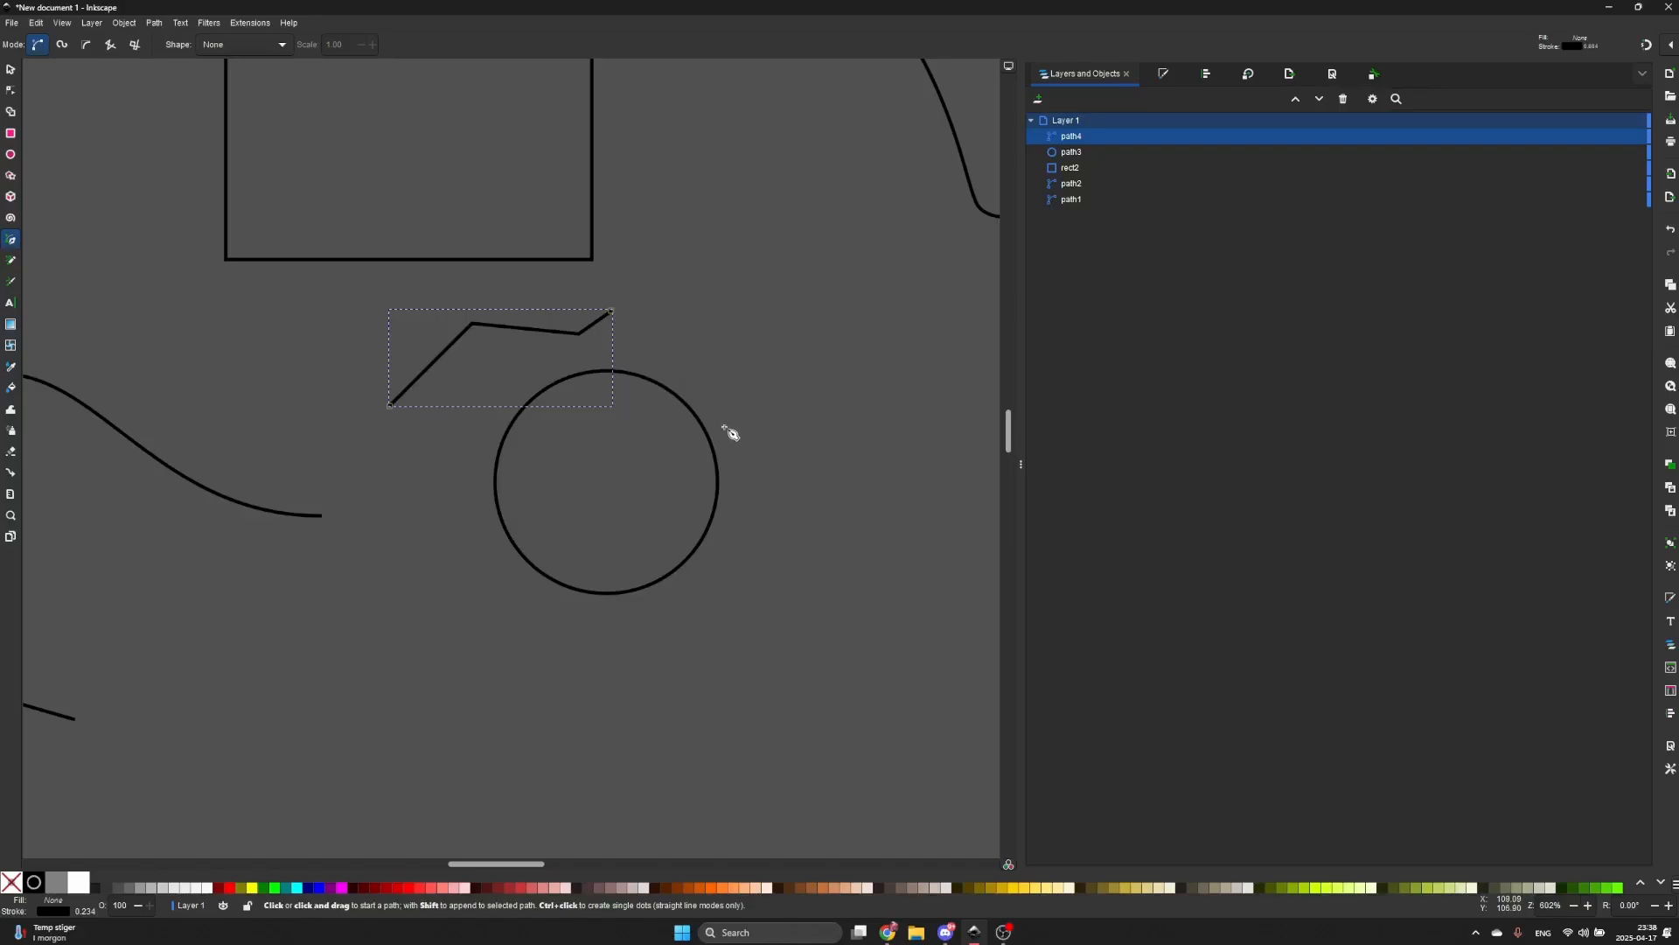
# - Draw an open curved path about 11.8 mm wide beside the circle, using Bézier handles to bend its segments
pyautogui.moveTo(727, 430); pyautogui.dragTo(720, 311)
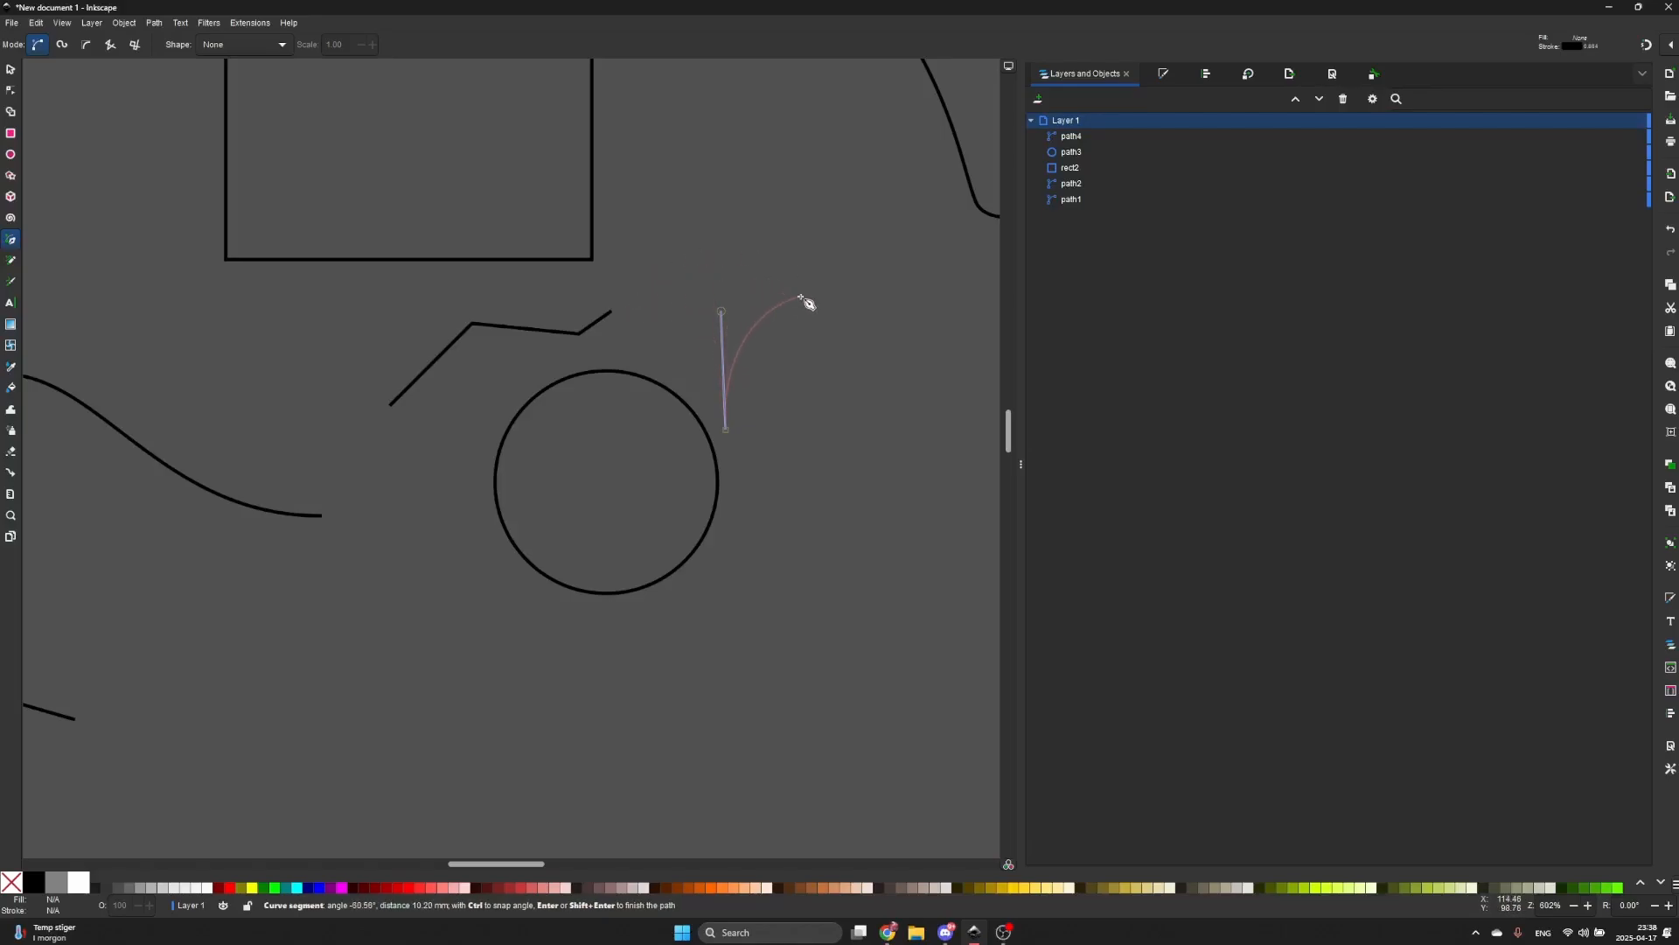
pyautogui.click(801, 297)
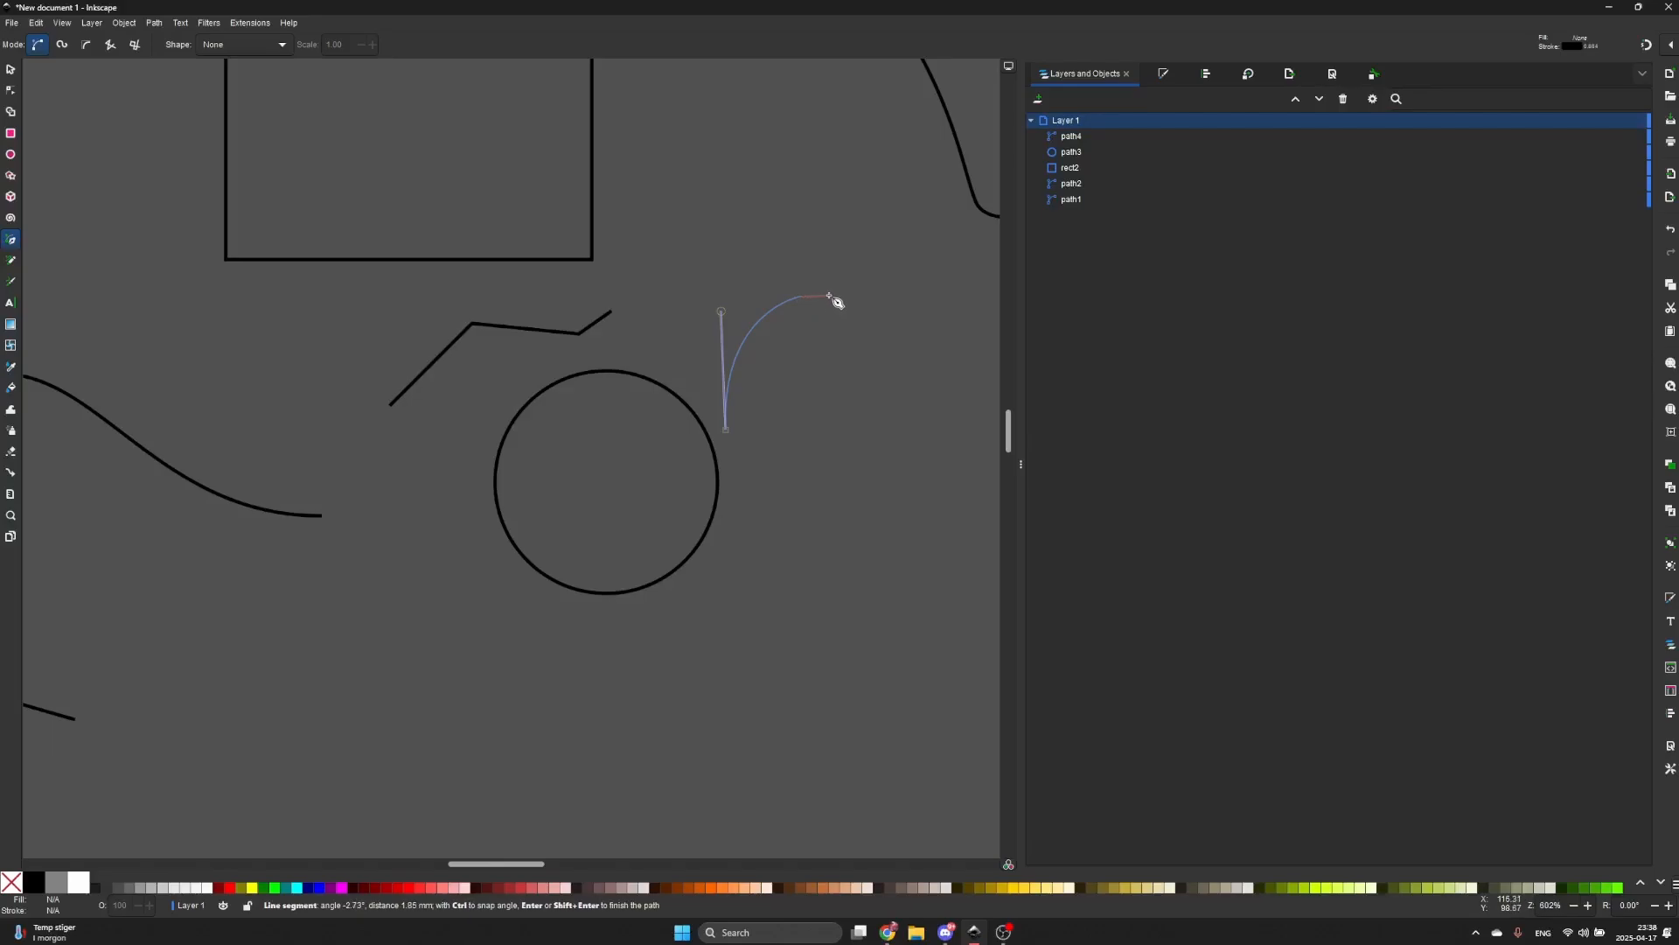
pyautogui.moveTo(848, 315); pyautogui.dragTo(878, 320)
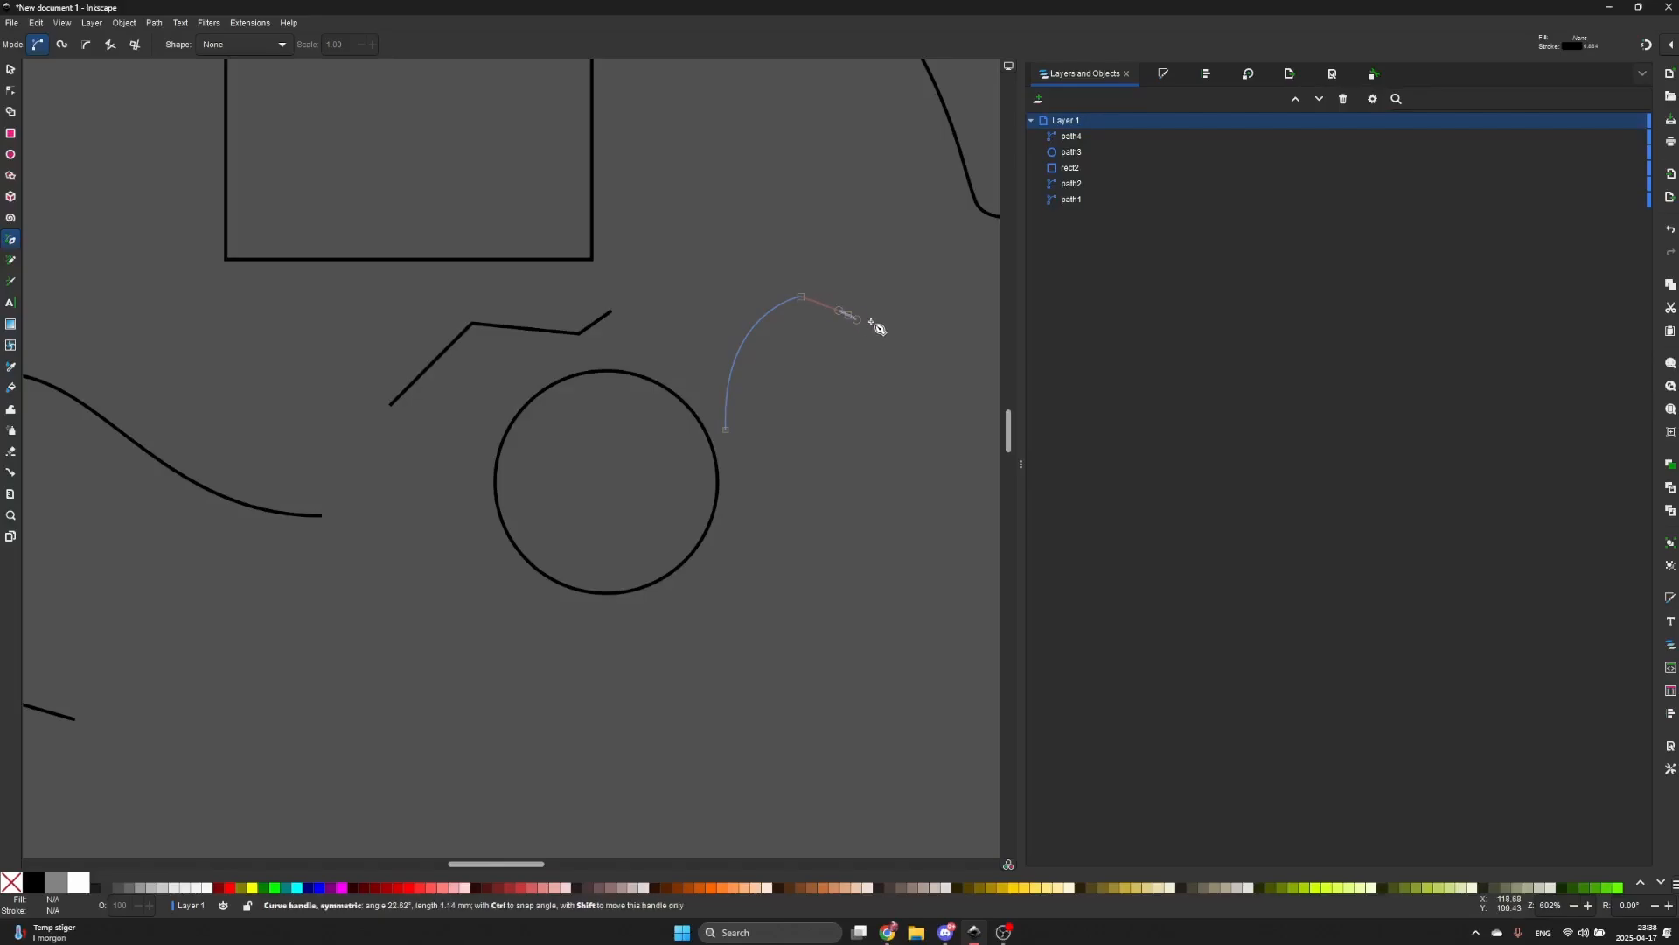
pyautogui.doubleClick(898, 287)
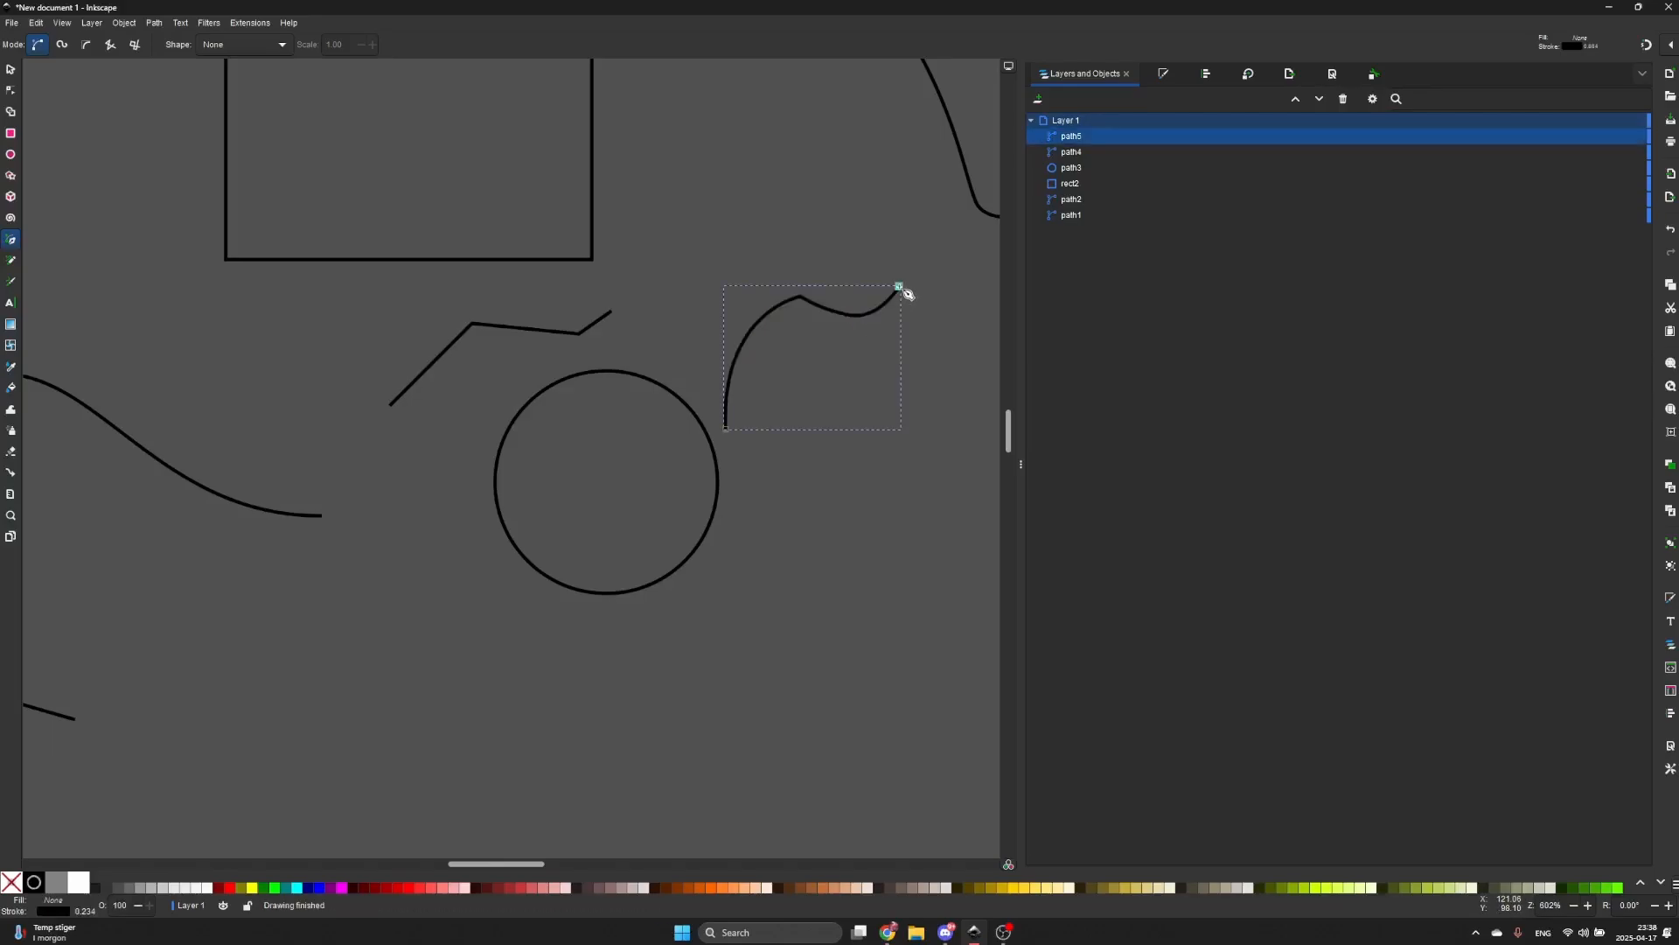
# - Reshape the new curved path by moving the middle node's handle downward and the lower end node's handle outward, and deselect it
pyautogui.press('s')
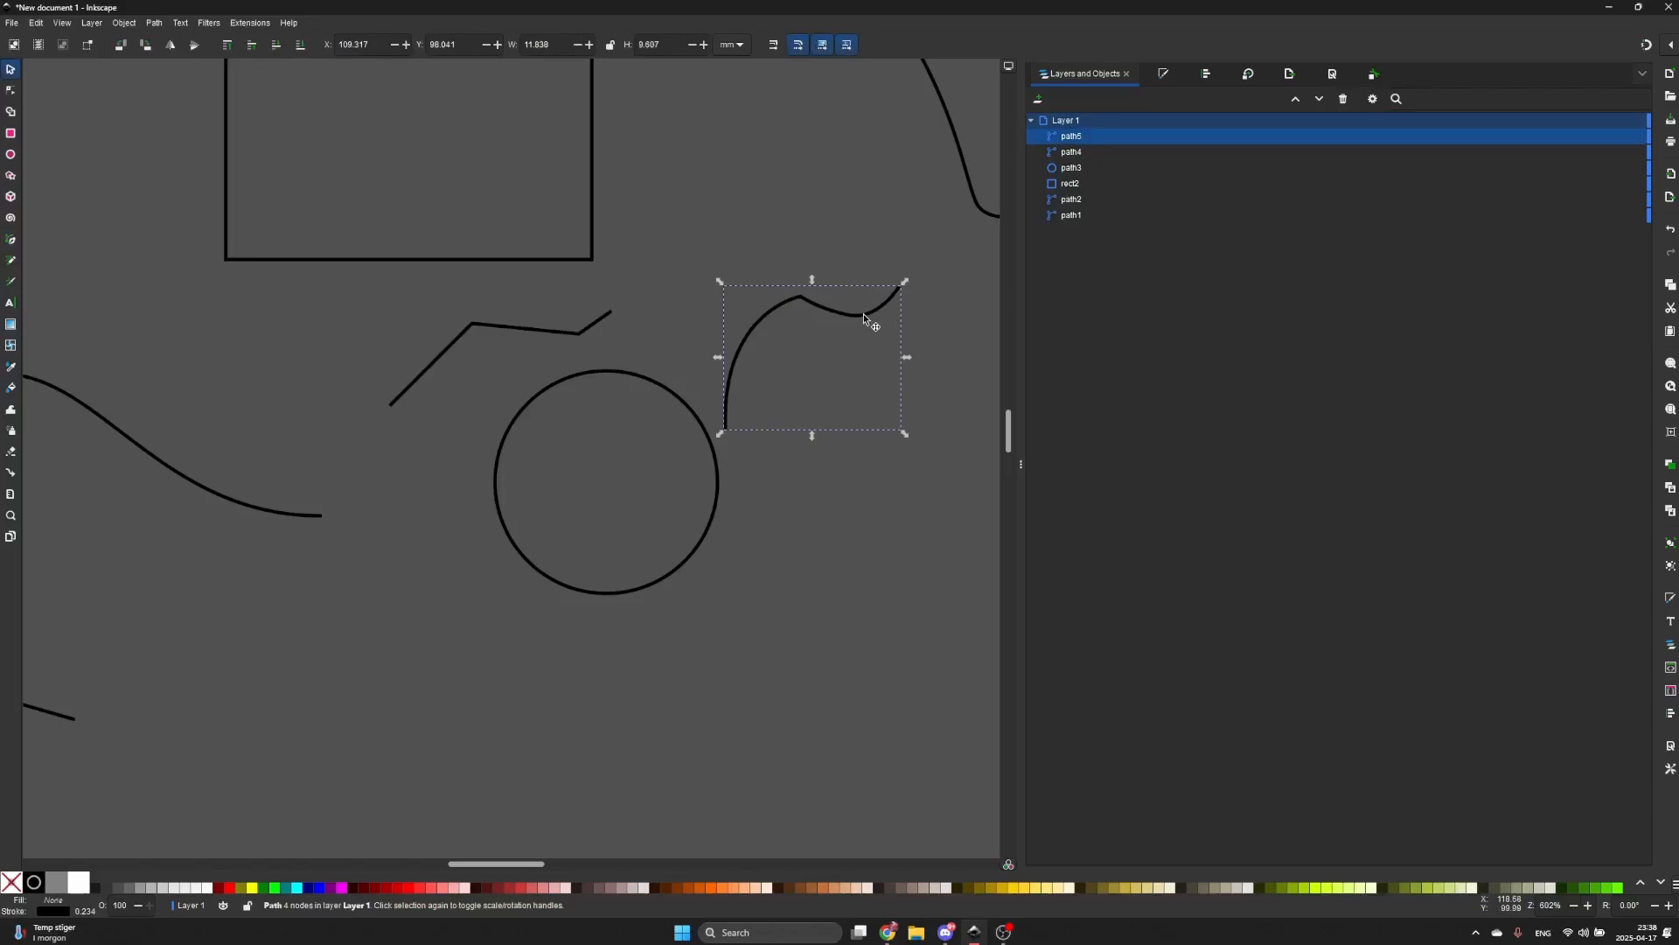
pyautogui.press('n')
pyautogui.click(848, 315)
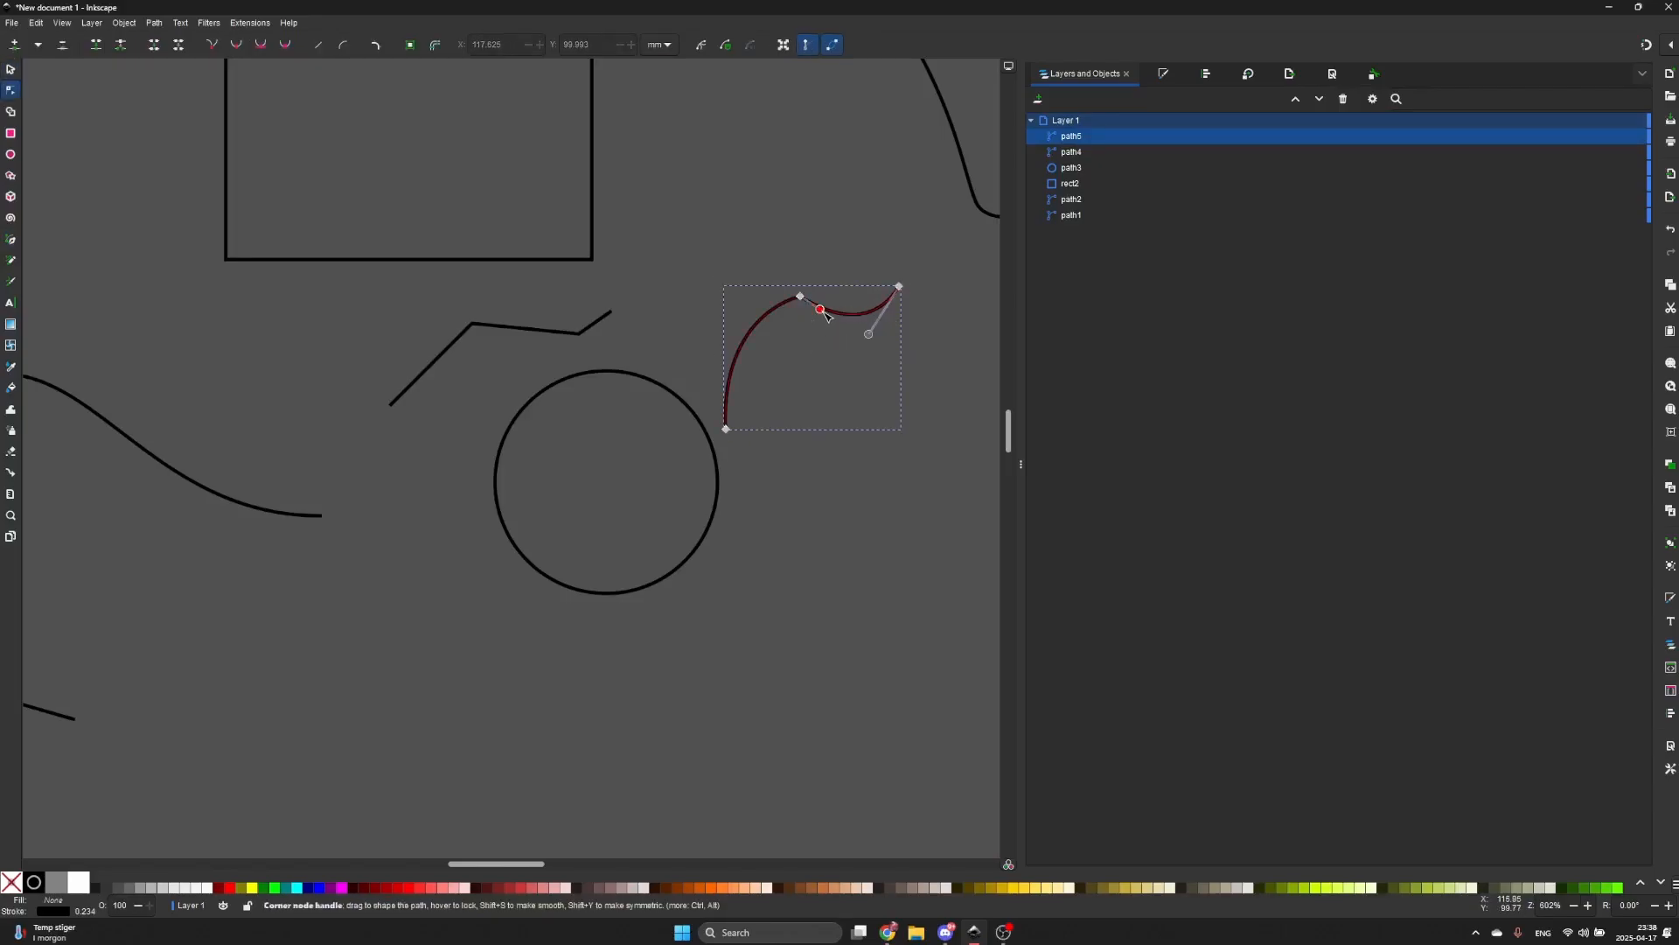
pyautogui.moveTo(826, 314); pyautogui.dragTo(802, 325)
pyautogui.click(760, 323)
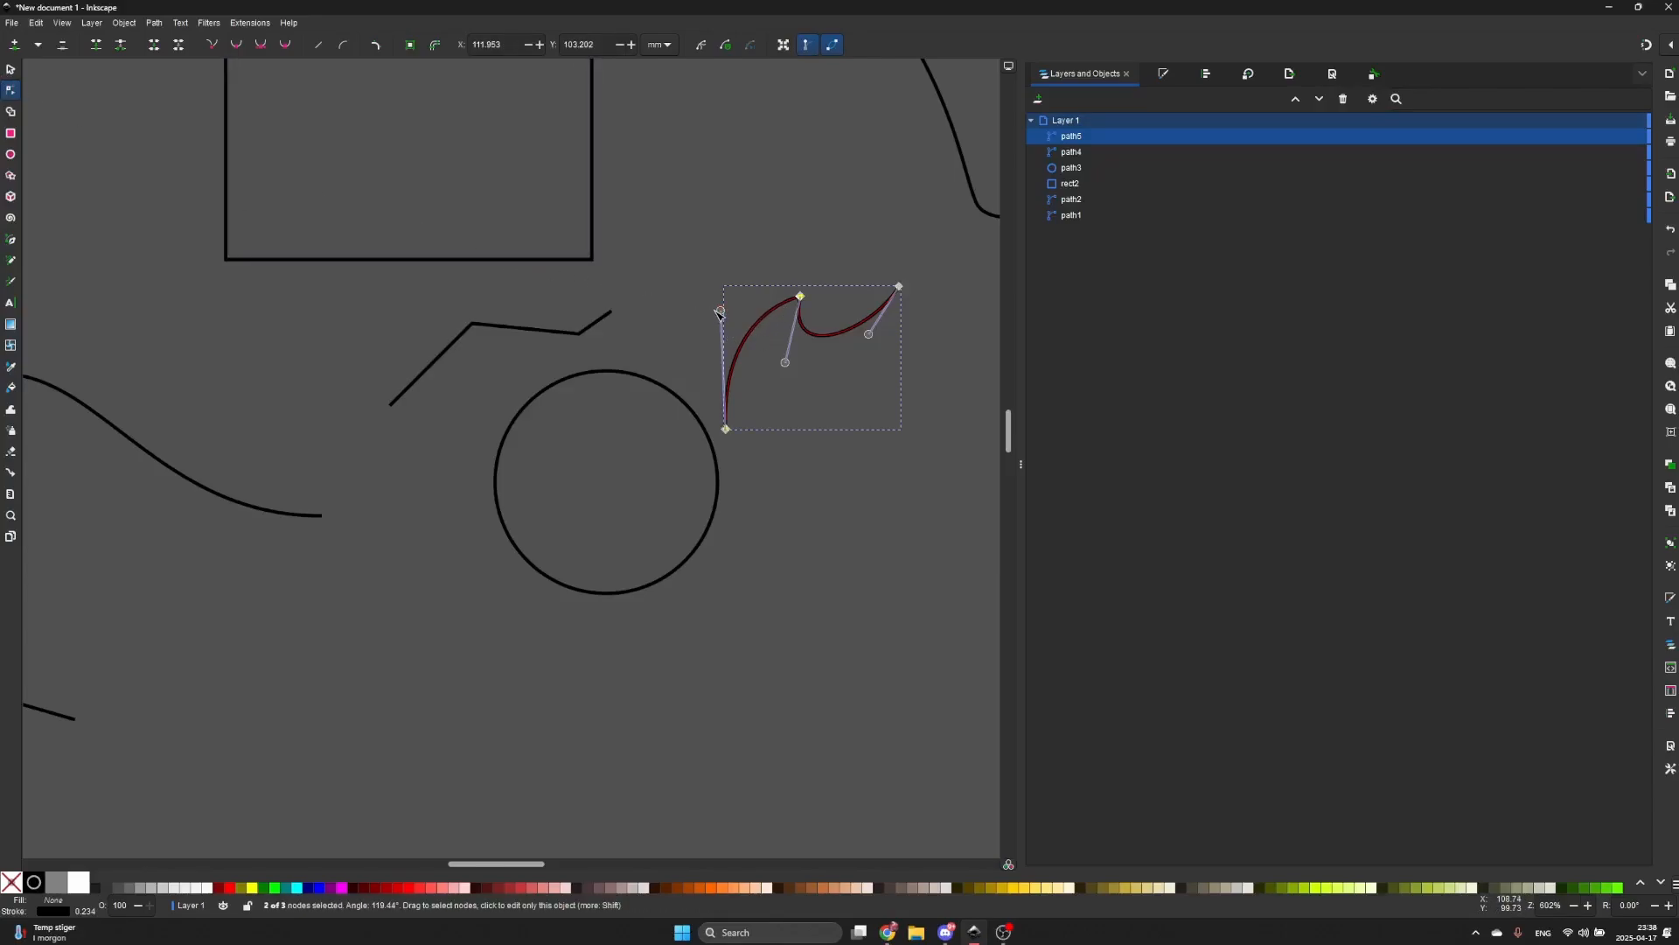
pyautogui.moveTo(719, 312); pyautogui.dragTo(674, 289)
pyautogui.scroll(-1, 687, 301)
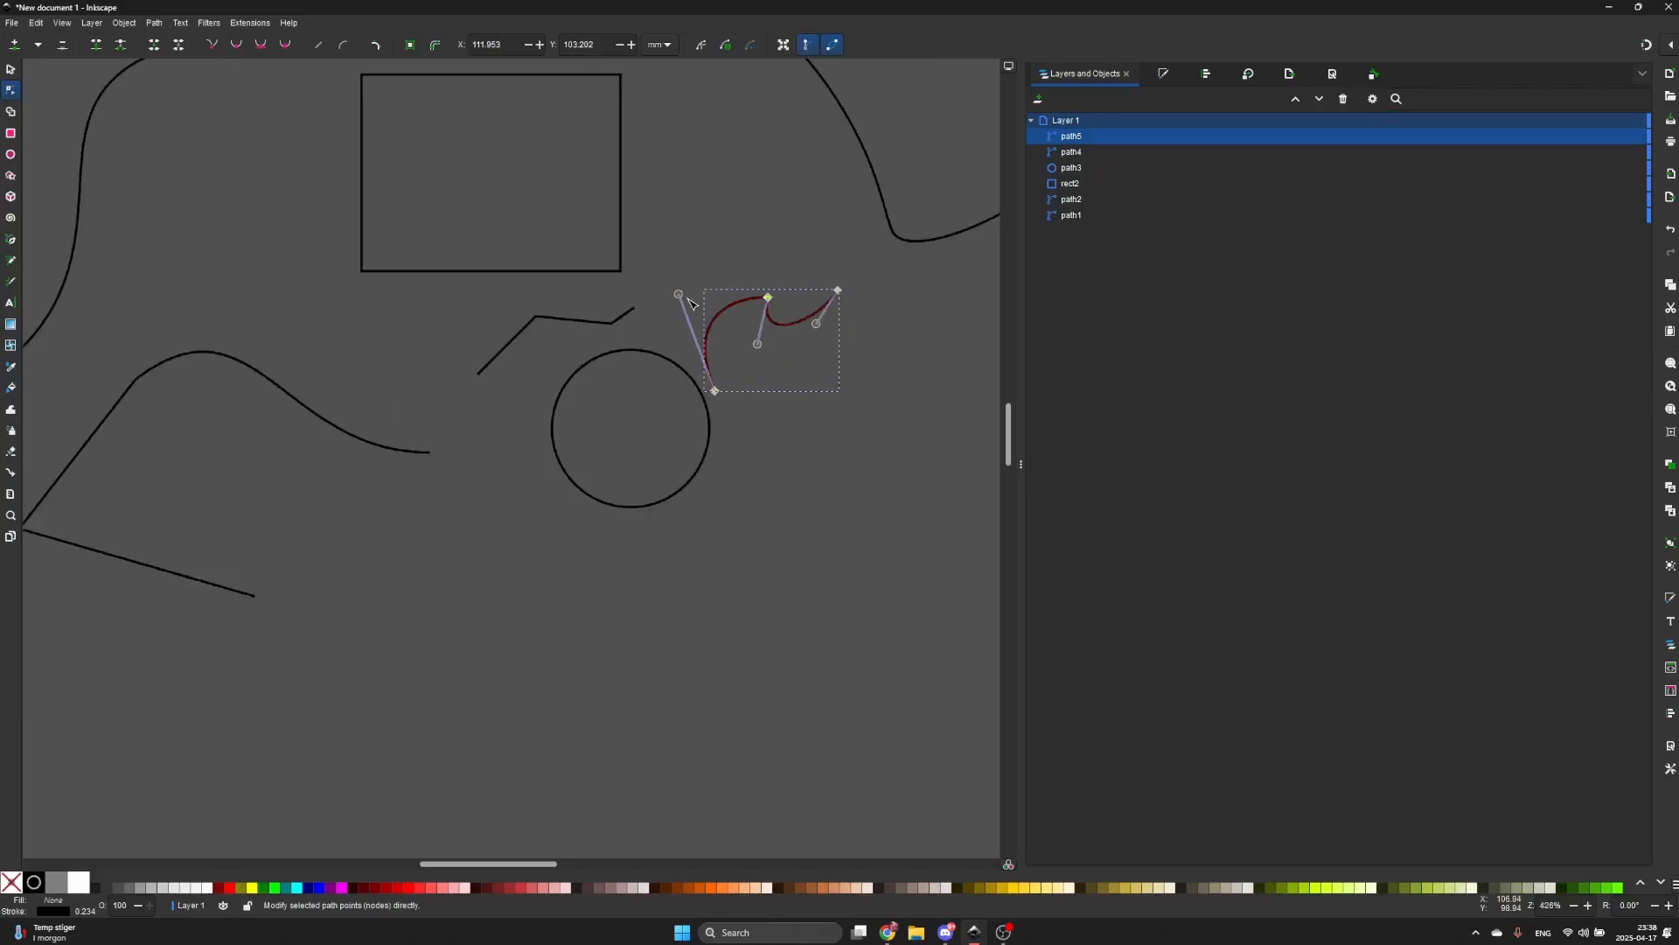
pyautogui.press('s')
pyautogui.click(717, 259)
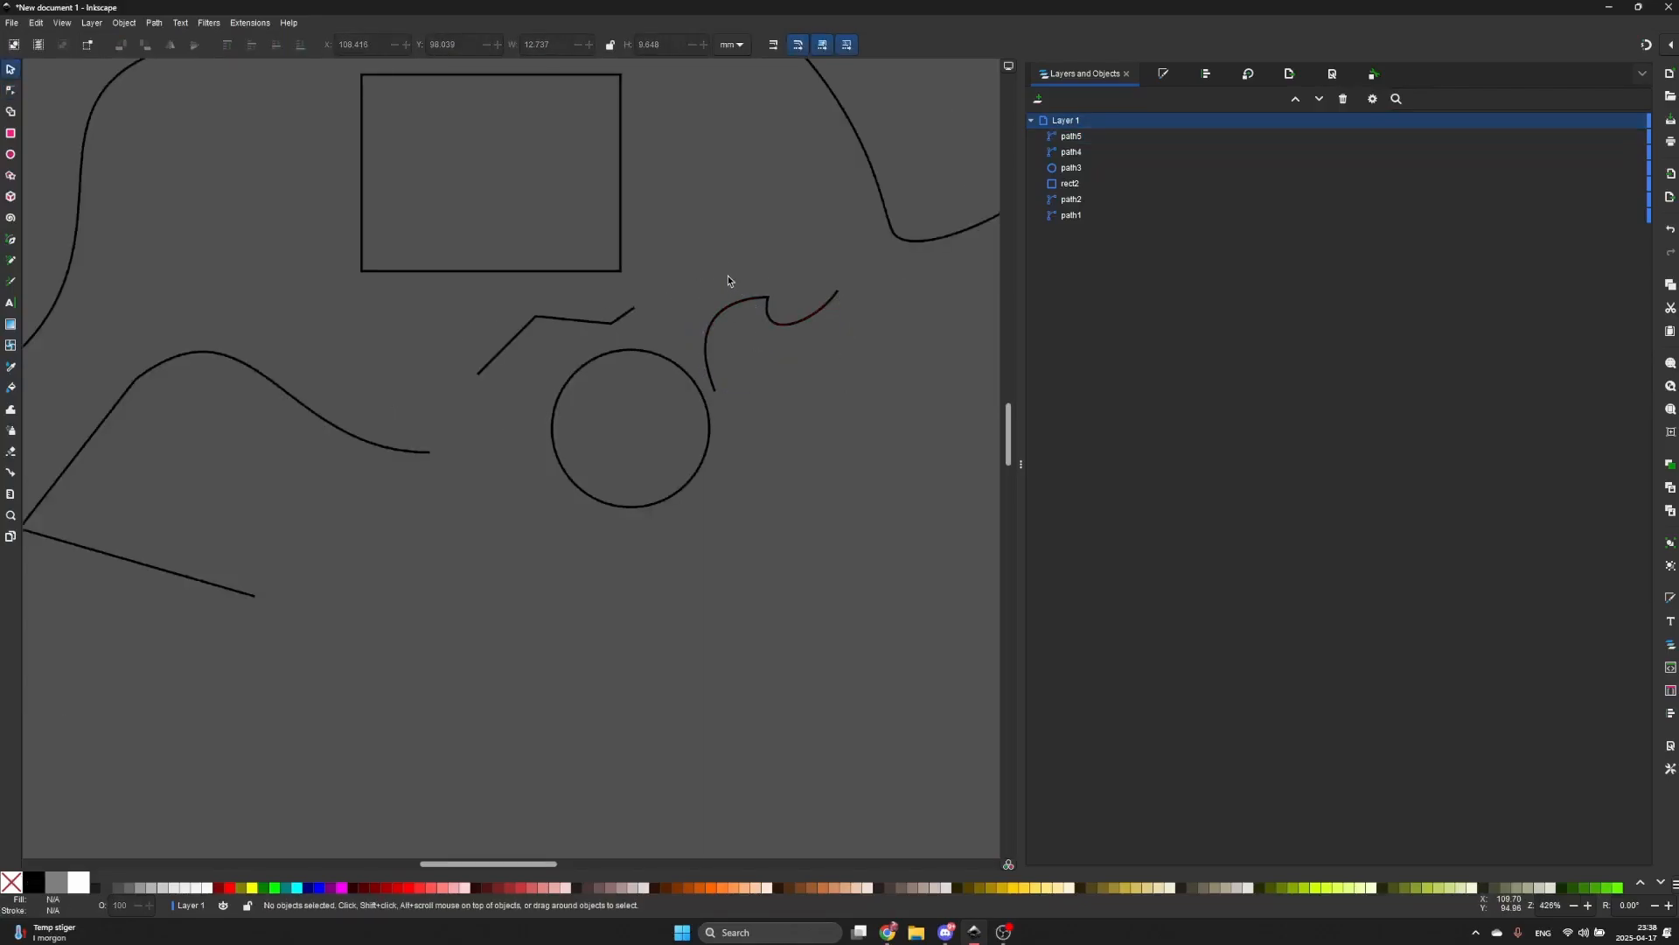
# - Select the small curved path beside the circle and open its stroke style settings in Fill and Stroke
pyautogui.scroll(2, 707, 263)
pyautogui.scroll(-1, 707, 280)
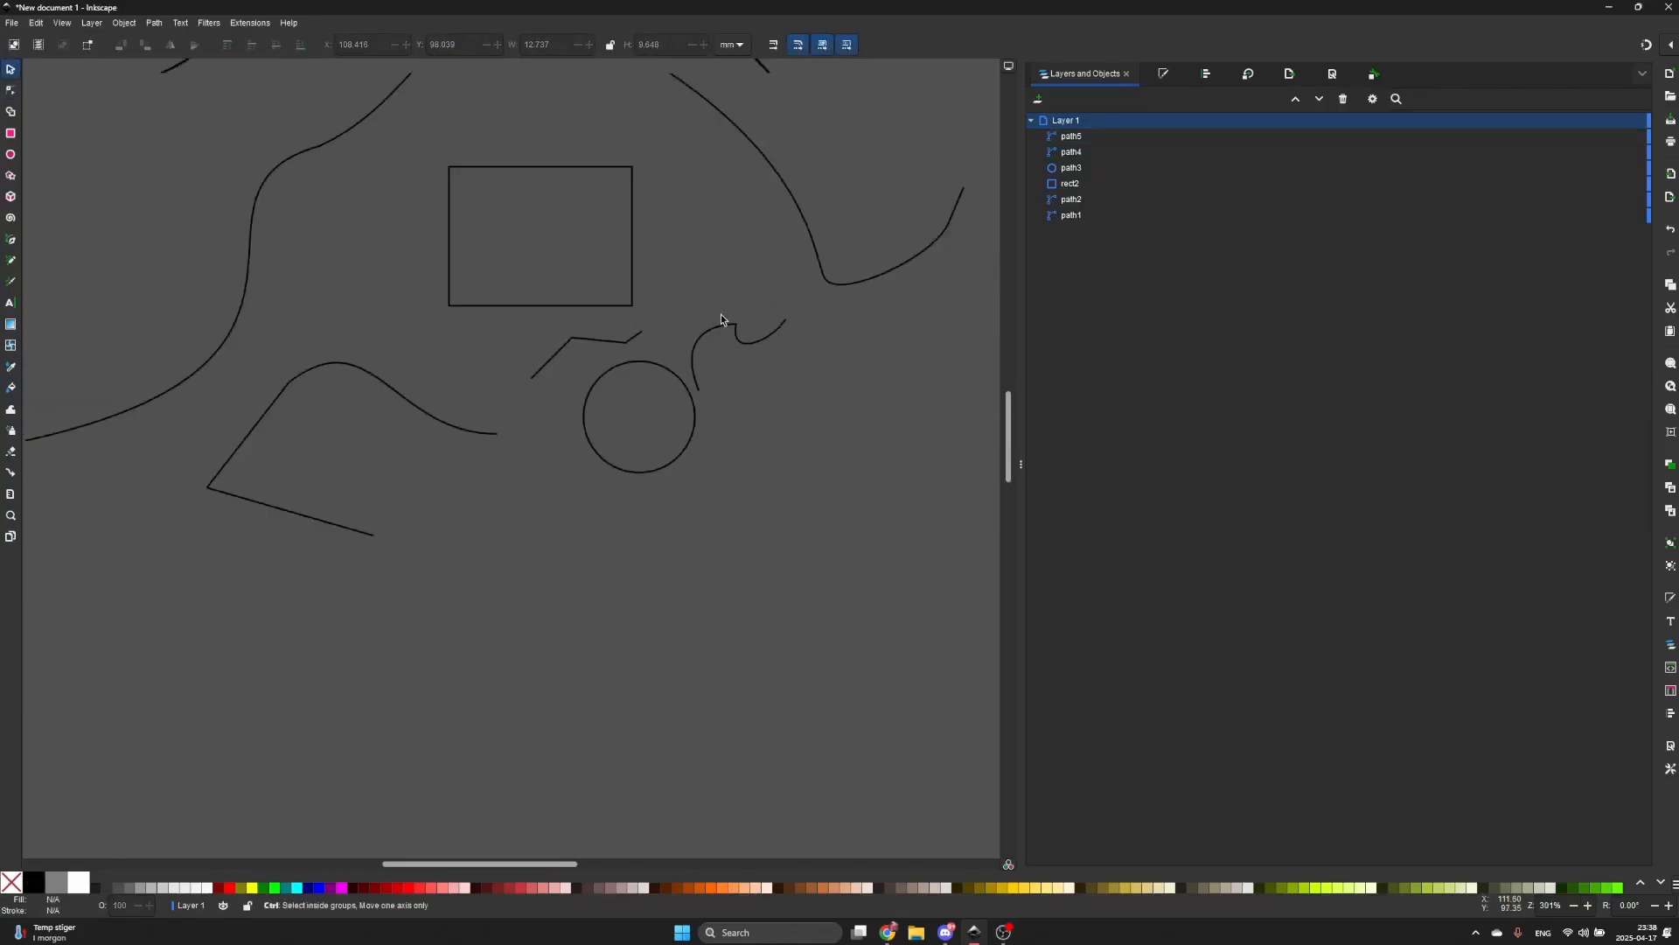
pyautogui.scroll(1, 722, 319)
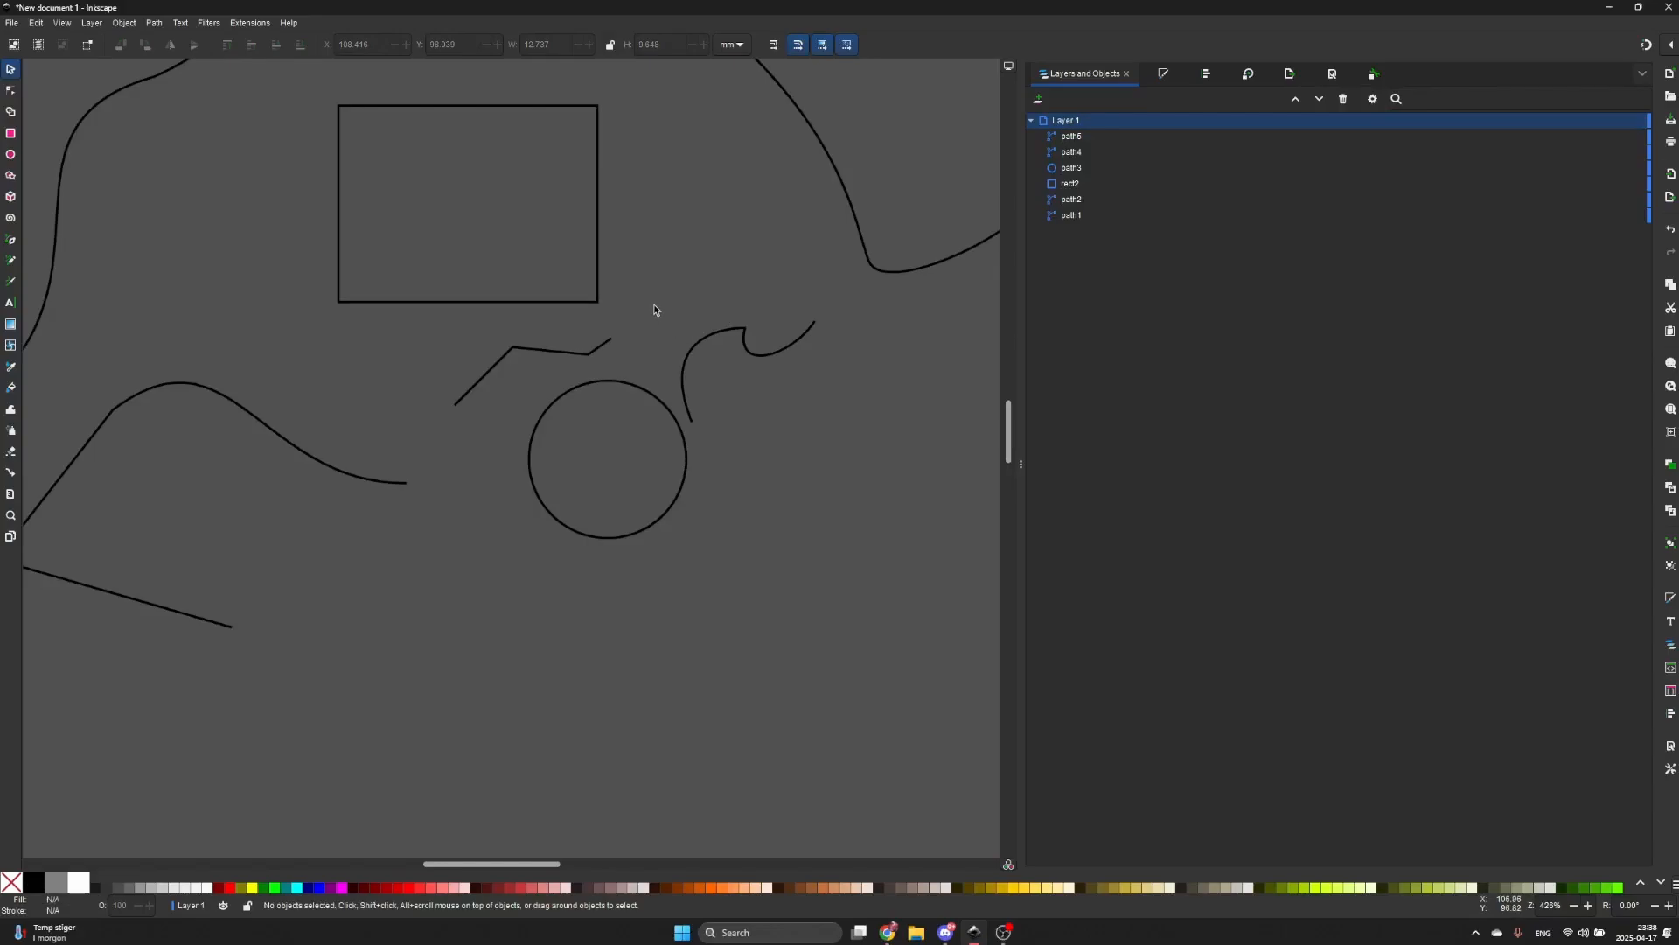
pyautogui.moveTo(658, 281); pyautogui.dragTo(678, 315)
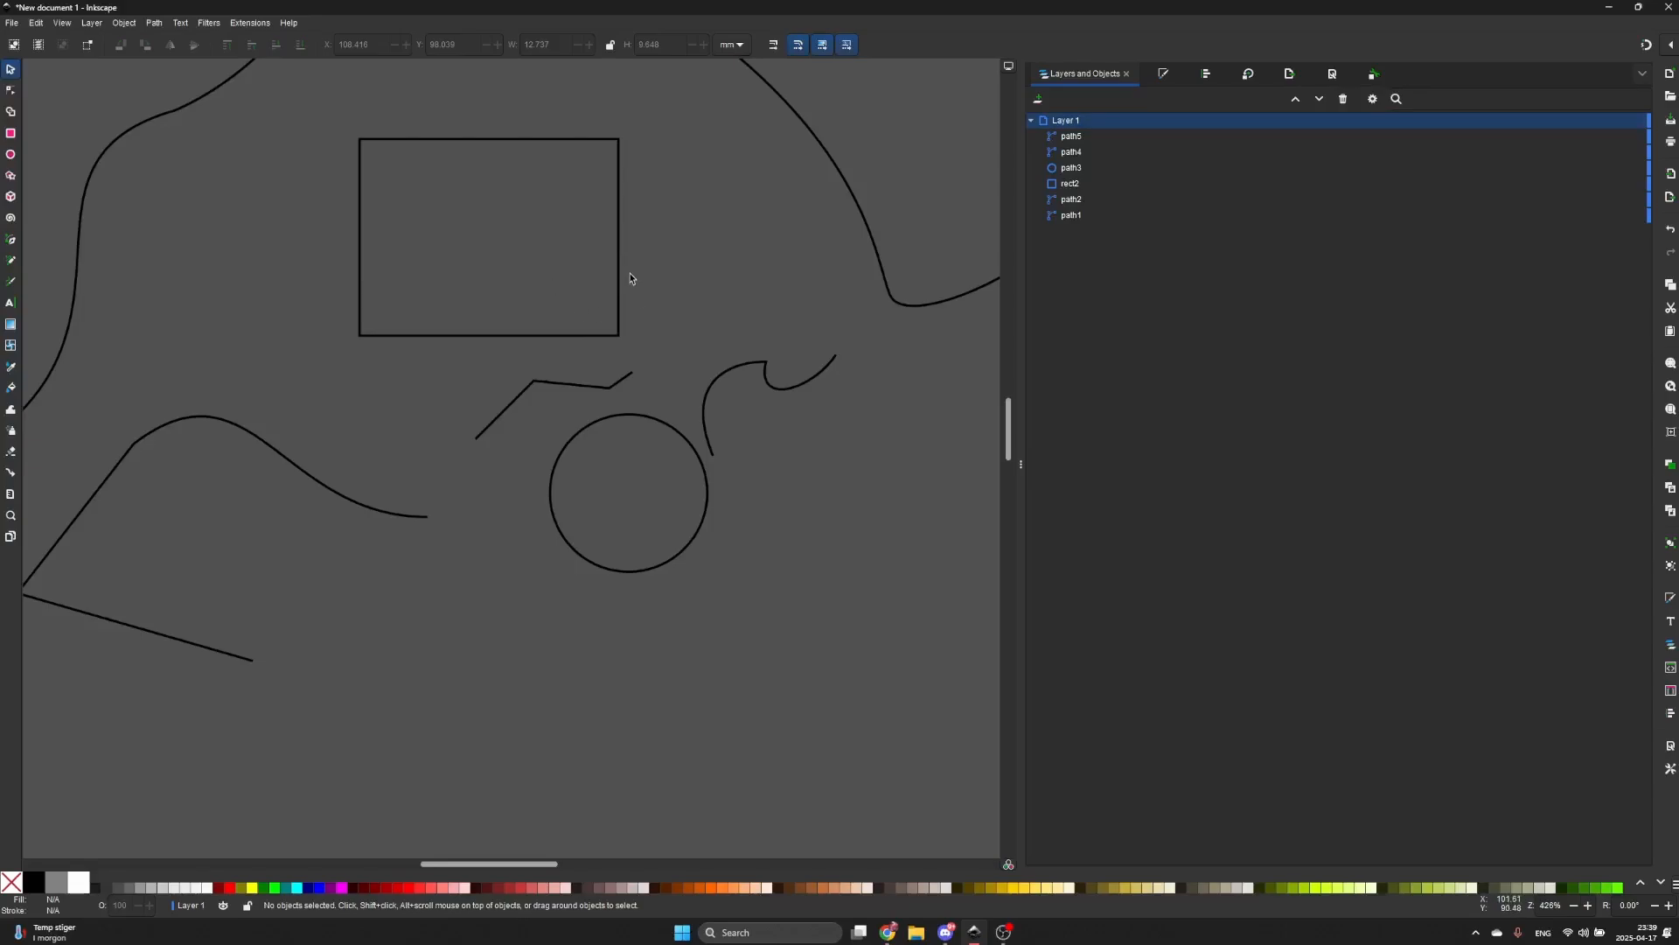
pyautogui.click(761, 369)
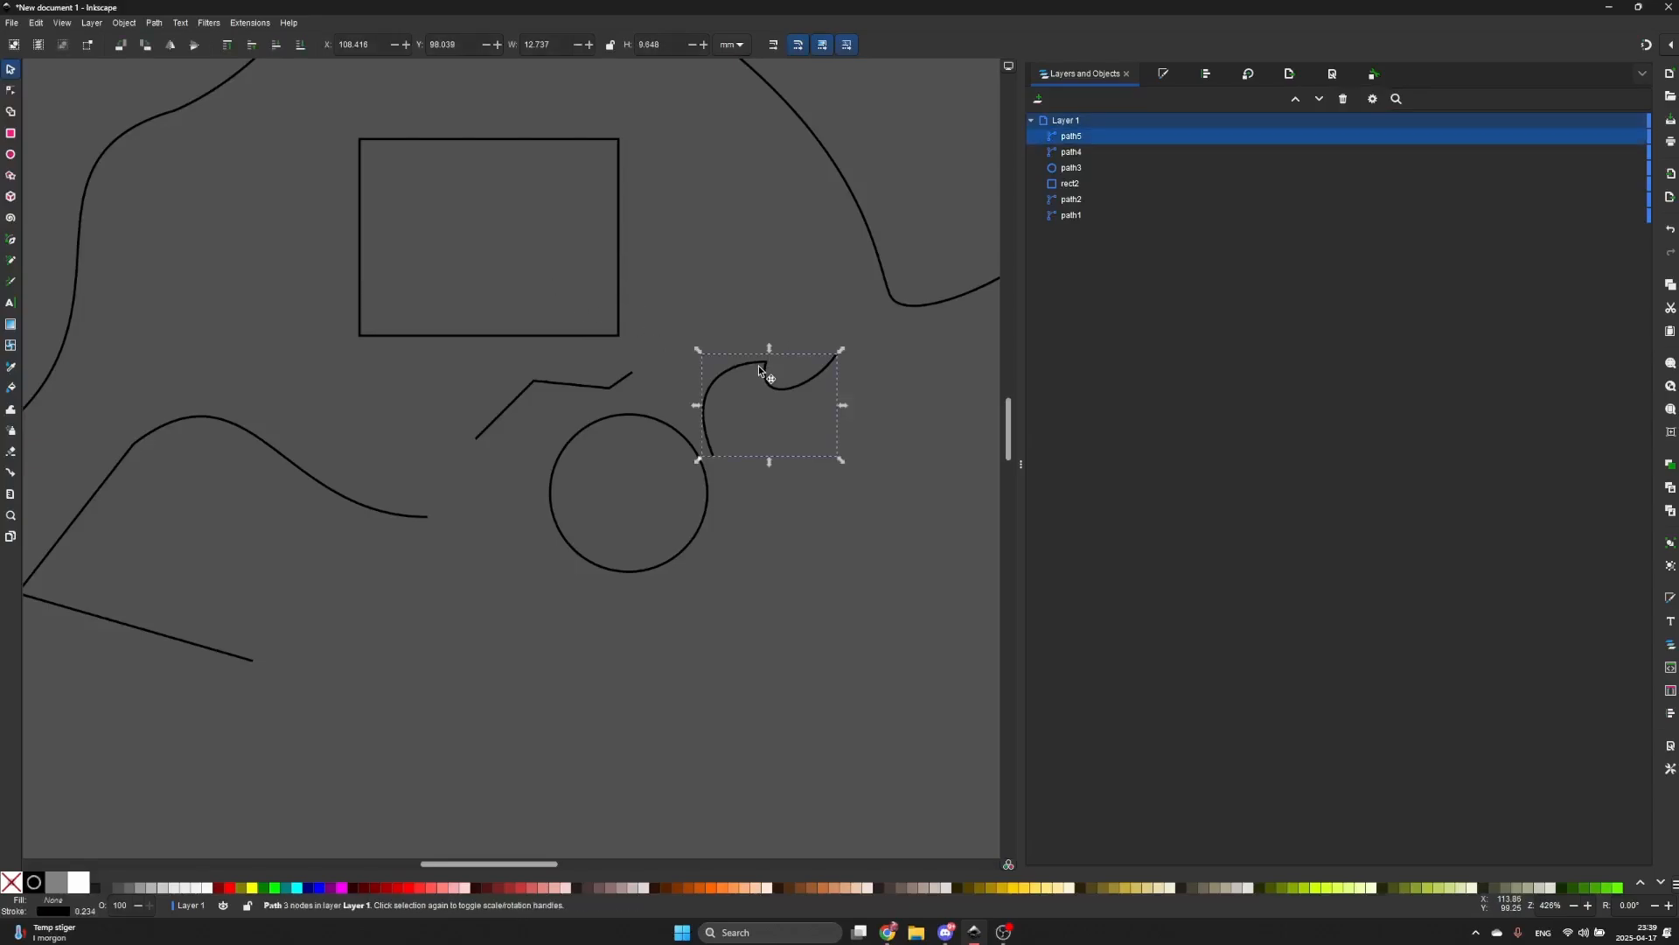
pyautogui.click(1159, 74)
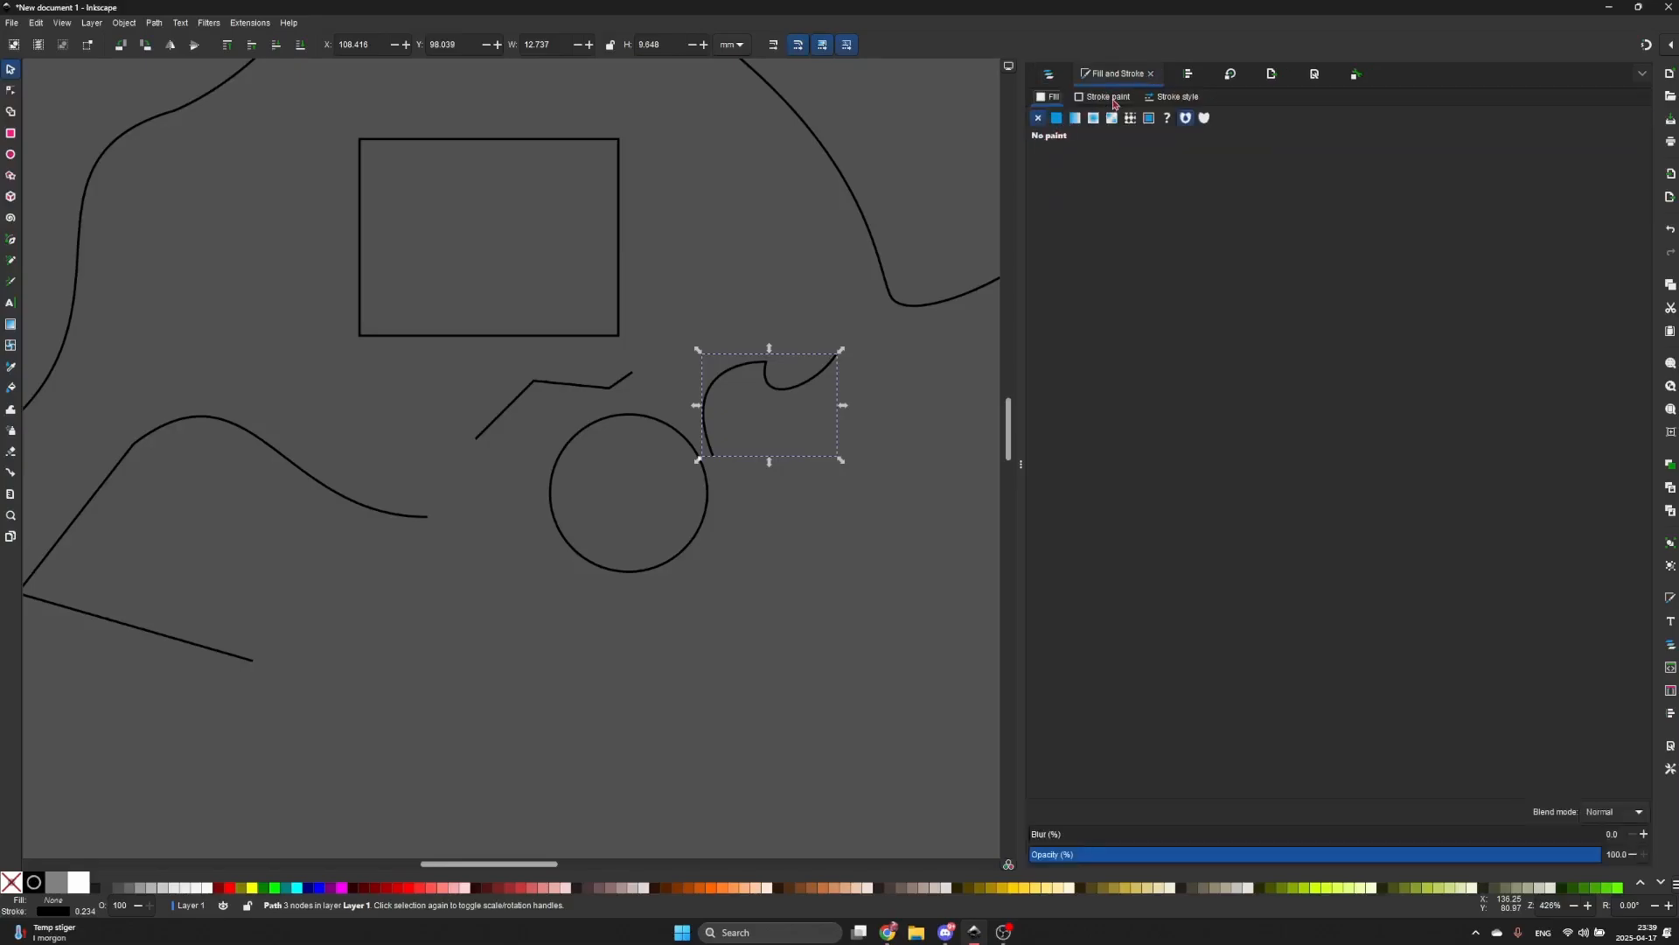
pyautogui.click(1165, 102)
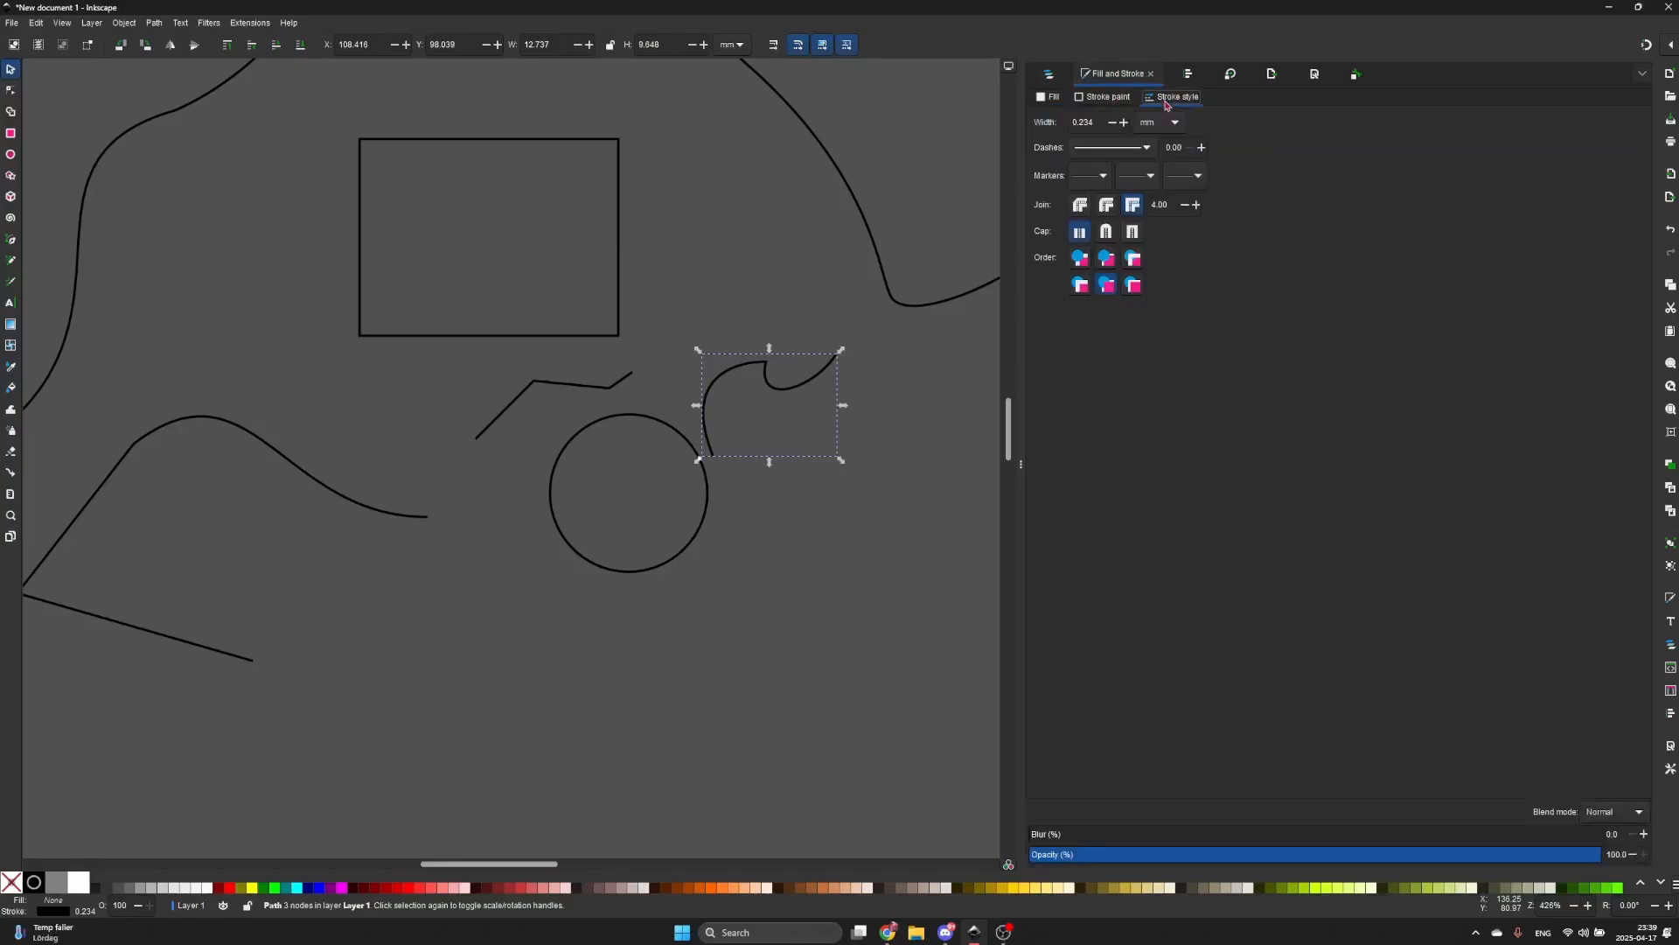
# - Try thicker and thinner strokes on the curved path, set its stroke width to 0.7 mm, and deselect it
pyautogui.click(1124, 122)
pyautogui.click(1124, 123)
pyautogui.click(1123, 123)
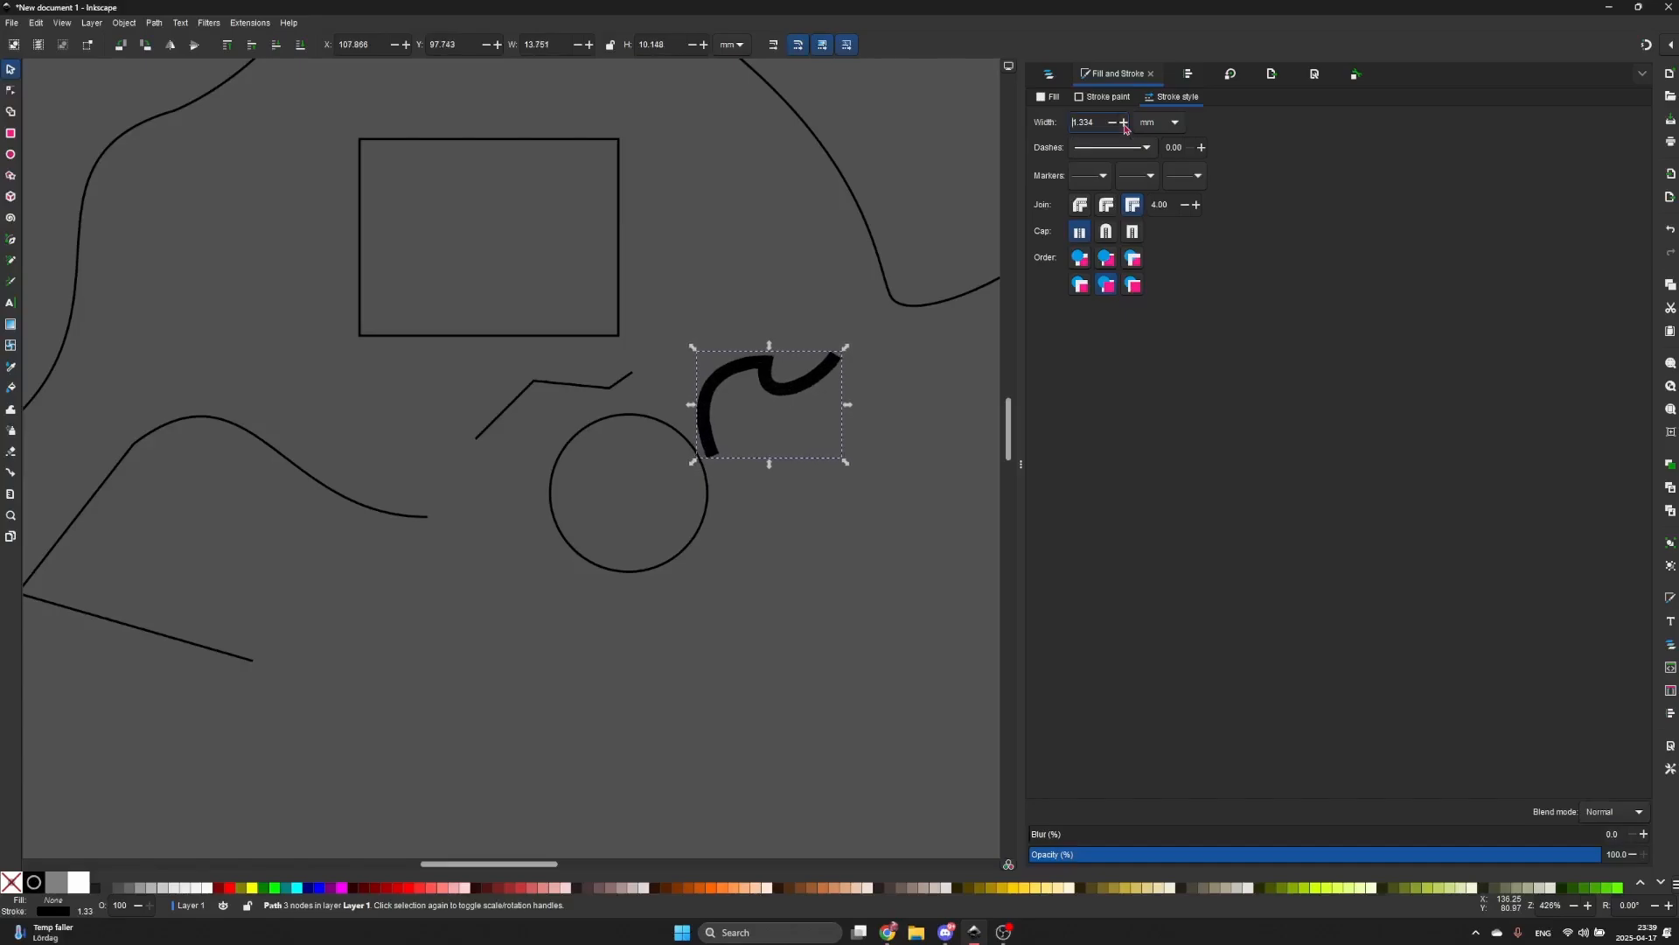
pyautogui.click(1111, 124)
pyautogui.click(1111, 123)
pyautogui.click(1110, 123)
pyautogui.click(1111, 124)
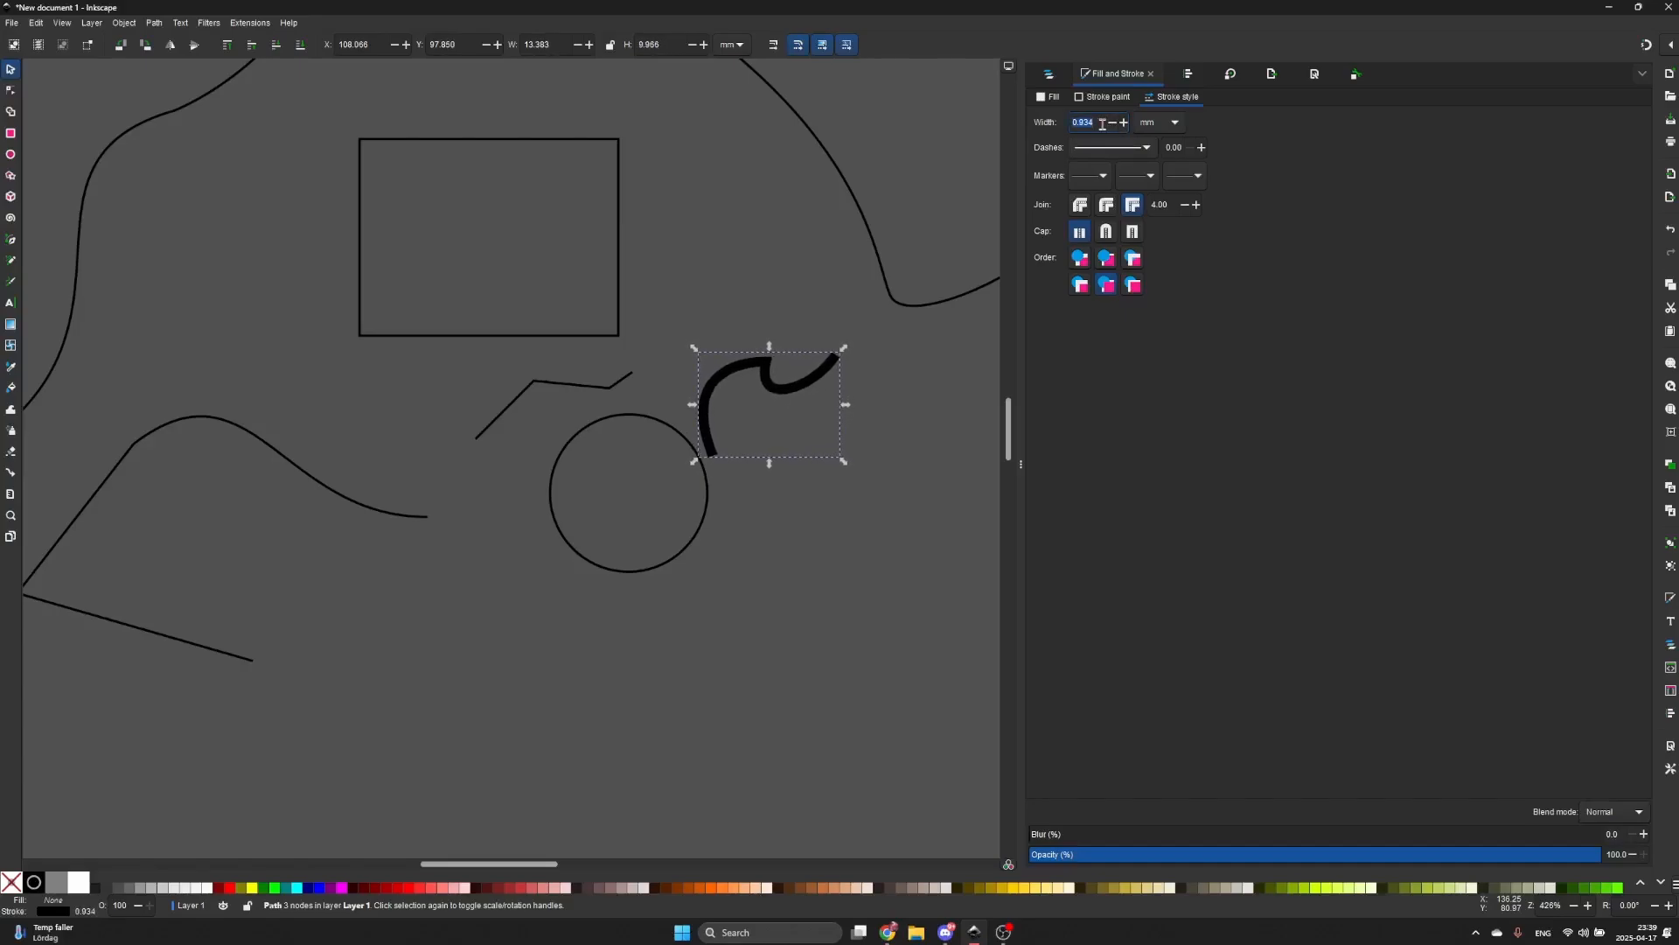
pyautogui.write('0.7')
pyautogui.press('Return')
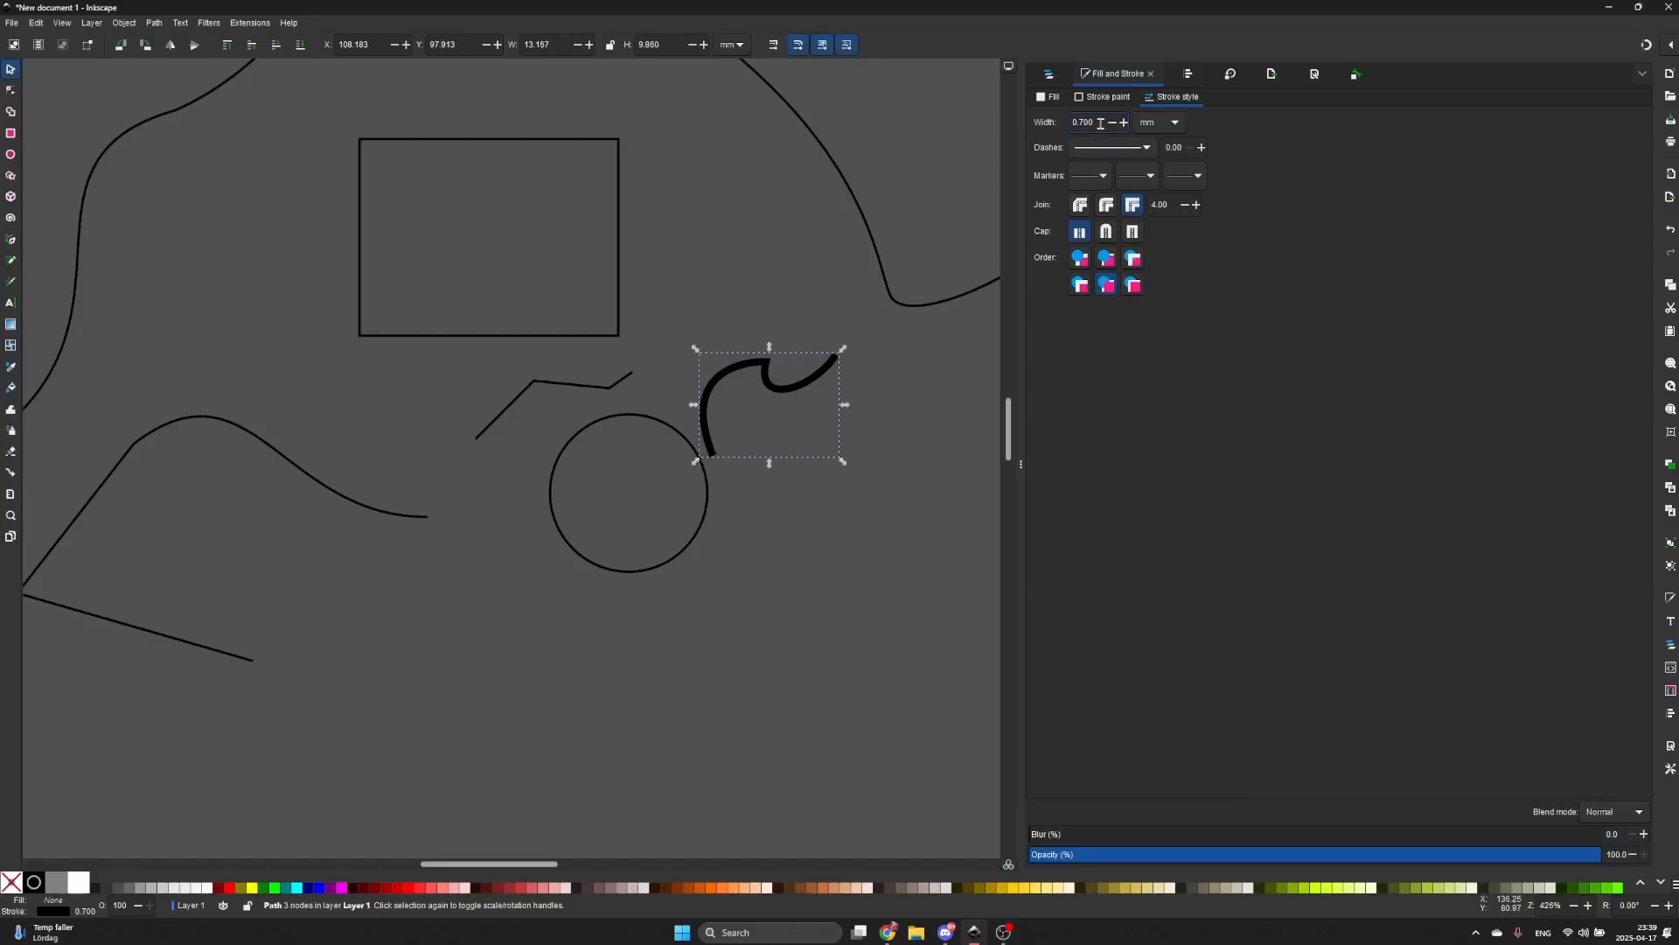
pyautogui.click(884, 242)
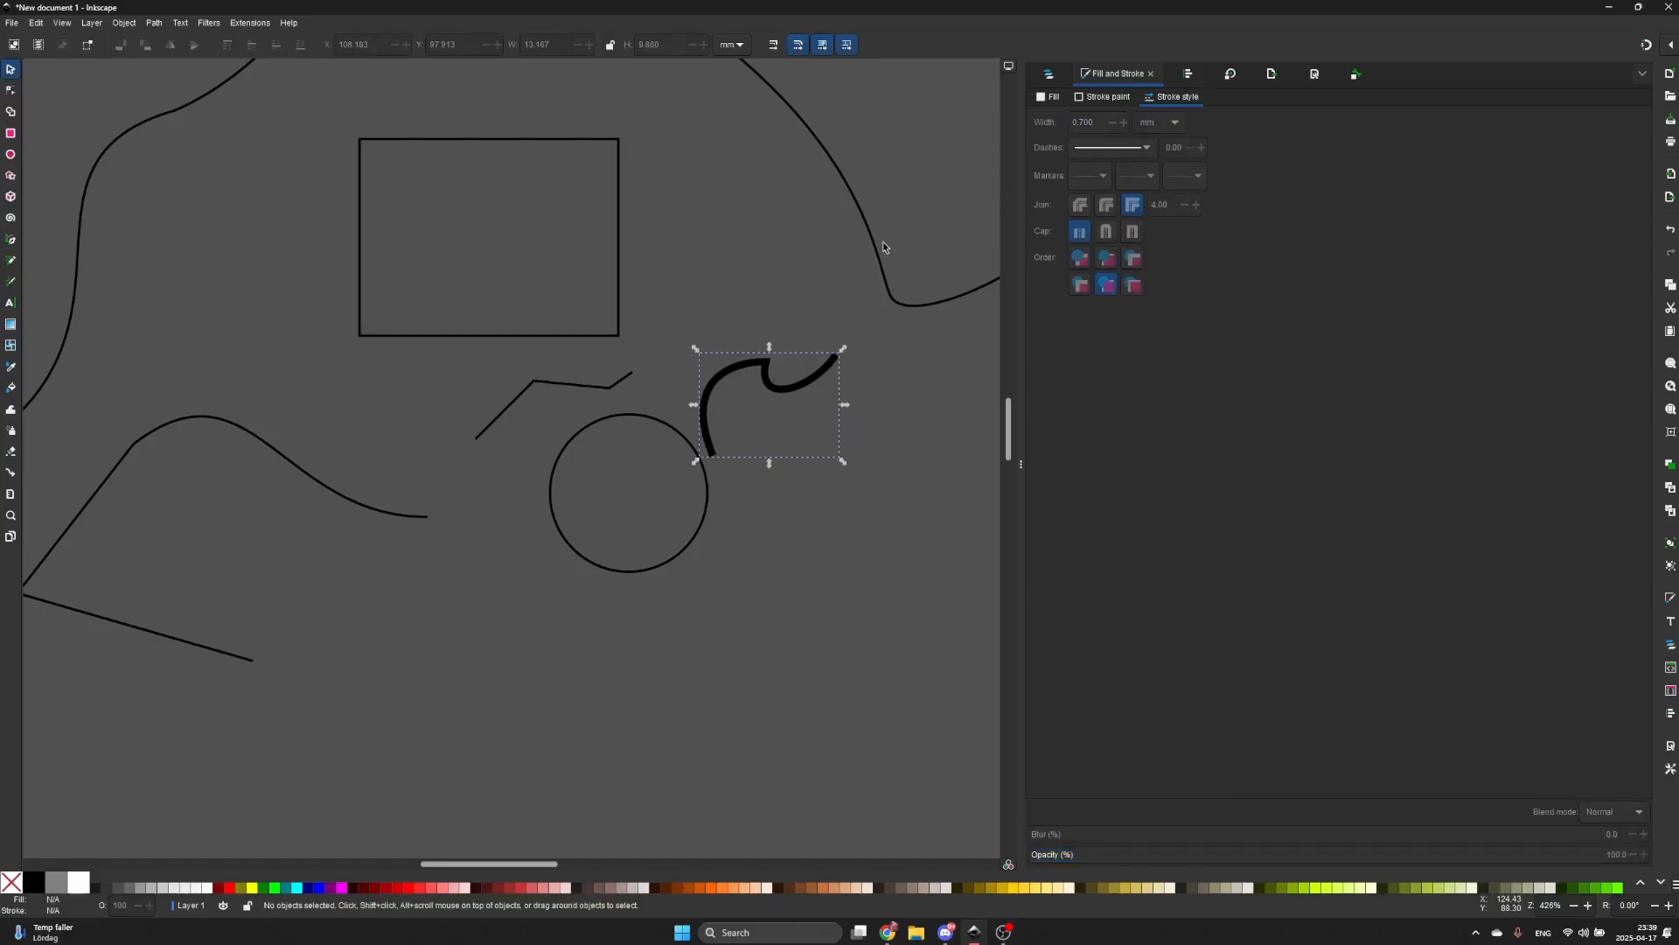
# - Move the thick curve about 2.5 mm right and 4.1 mm up, and give it the dotted 1 1 dash pattern
pyautogui.click(816, 382)
pyautogui.moveTo(816, 381); pyautogui.dragTo(843, 338)
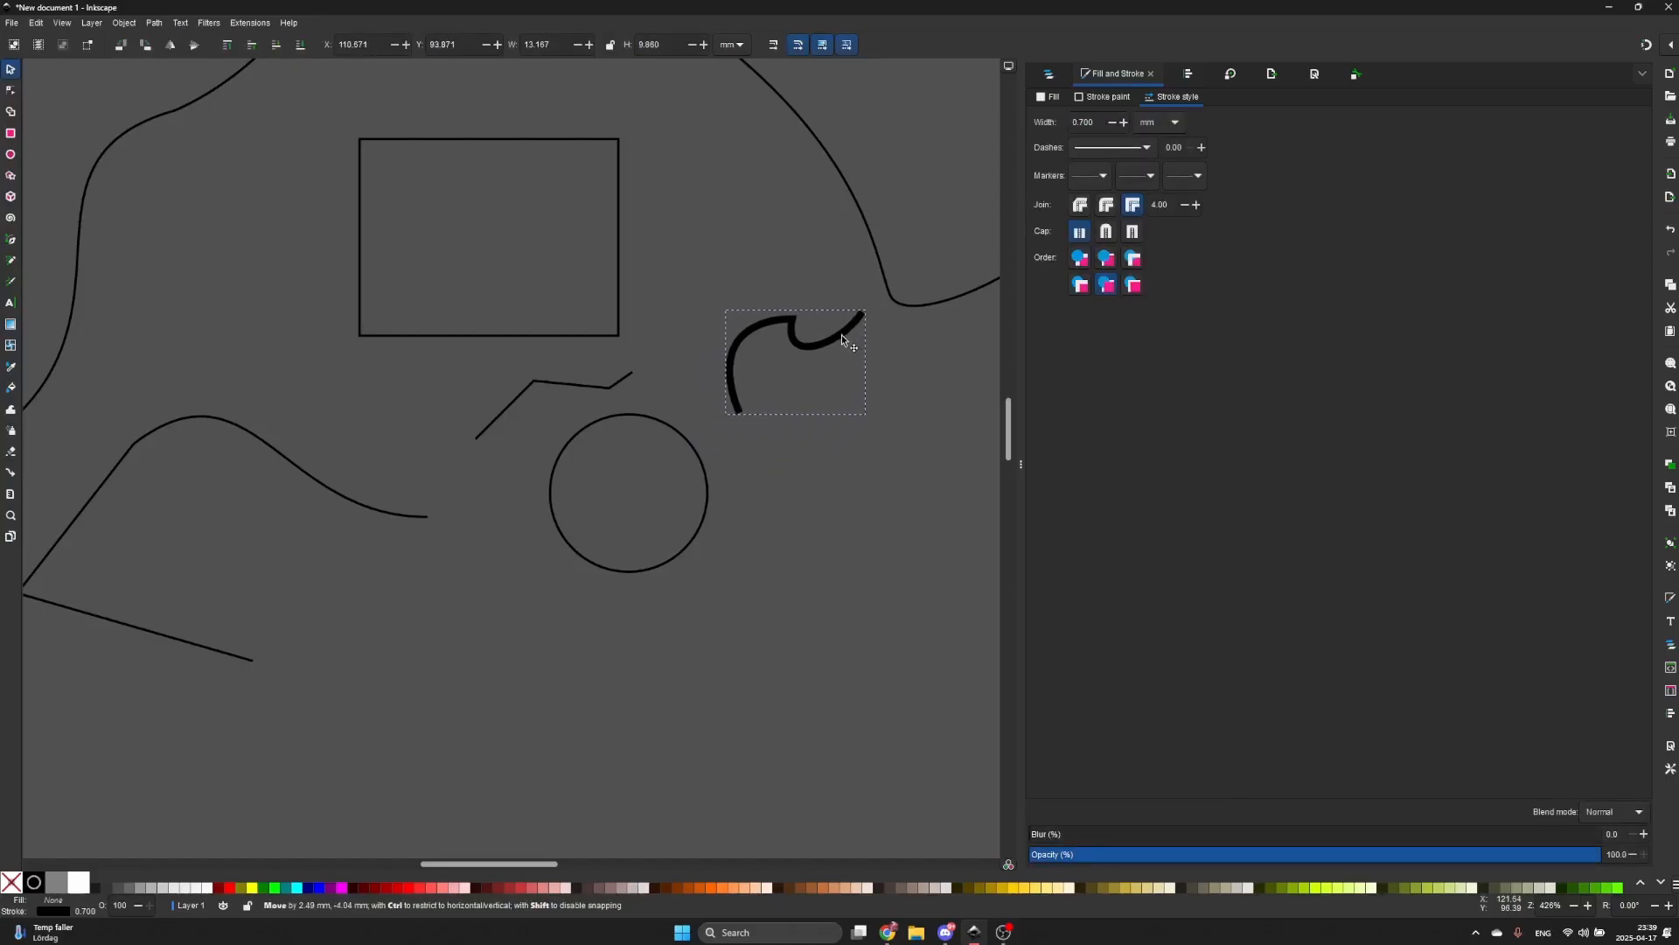
pyautogui.click(1112, 149)
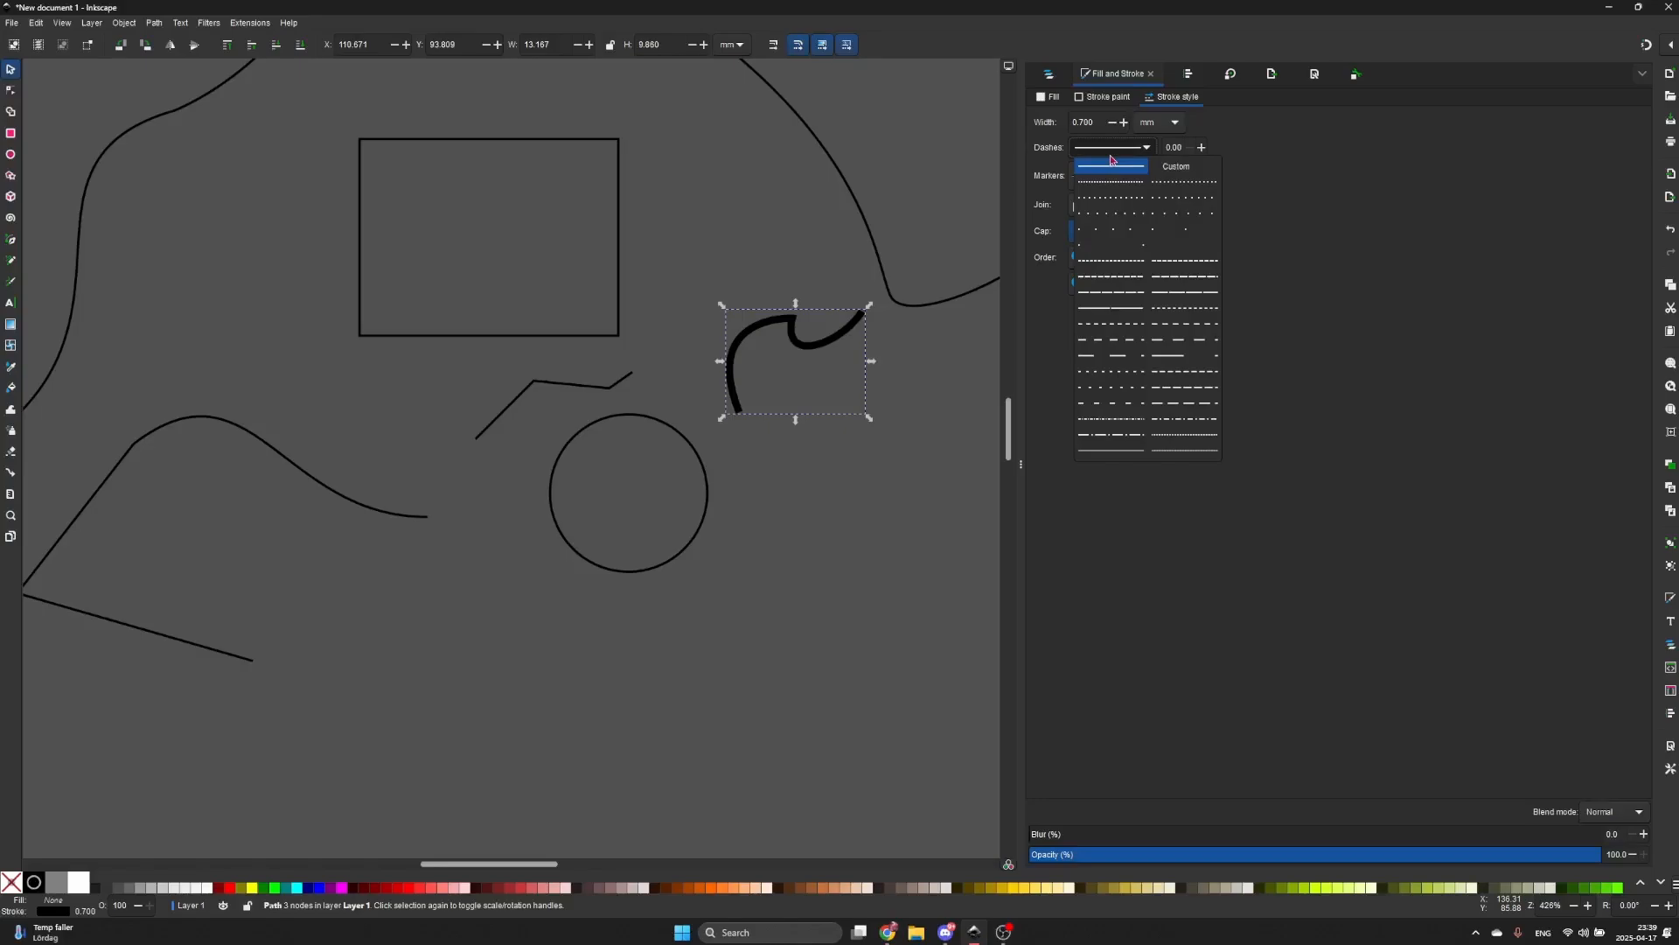
pyautogui.click(1111, 182)
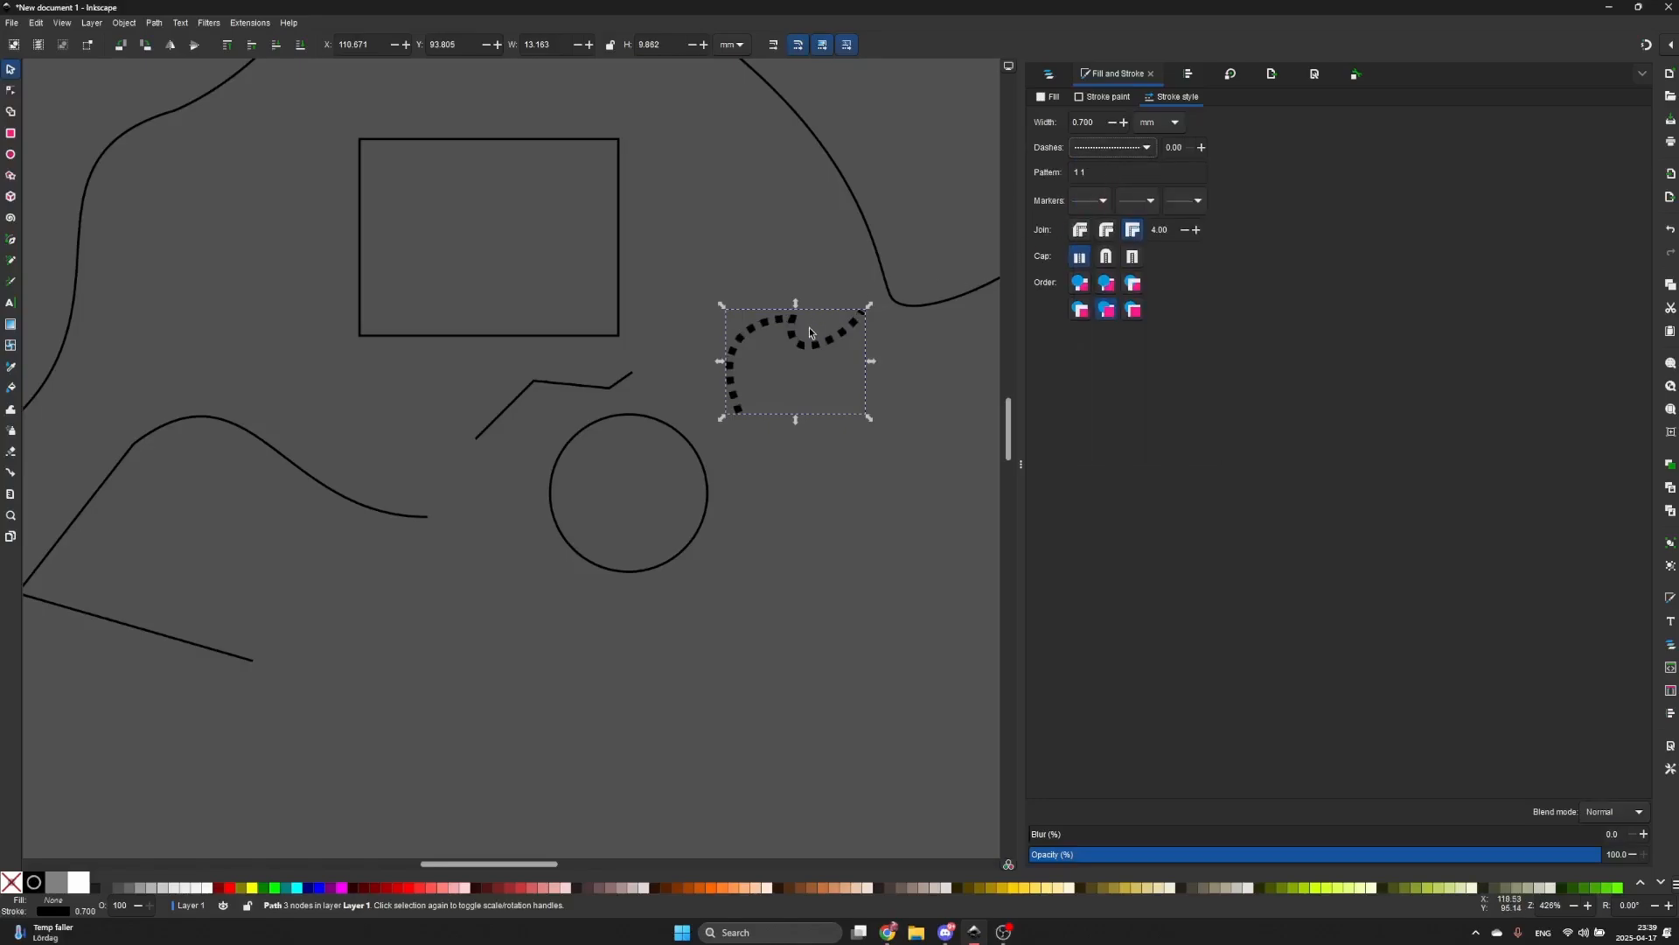
# - Give the large curved path a long-dash stroke, and change it to the dotted 1 1 pattern
pyautogui.click(884, 278)
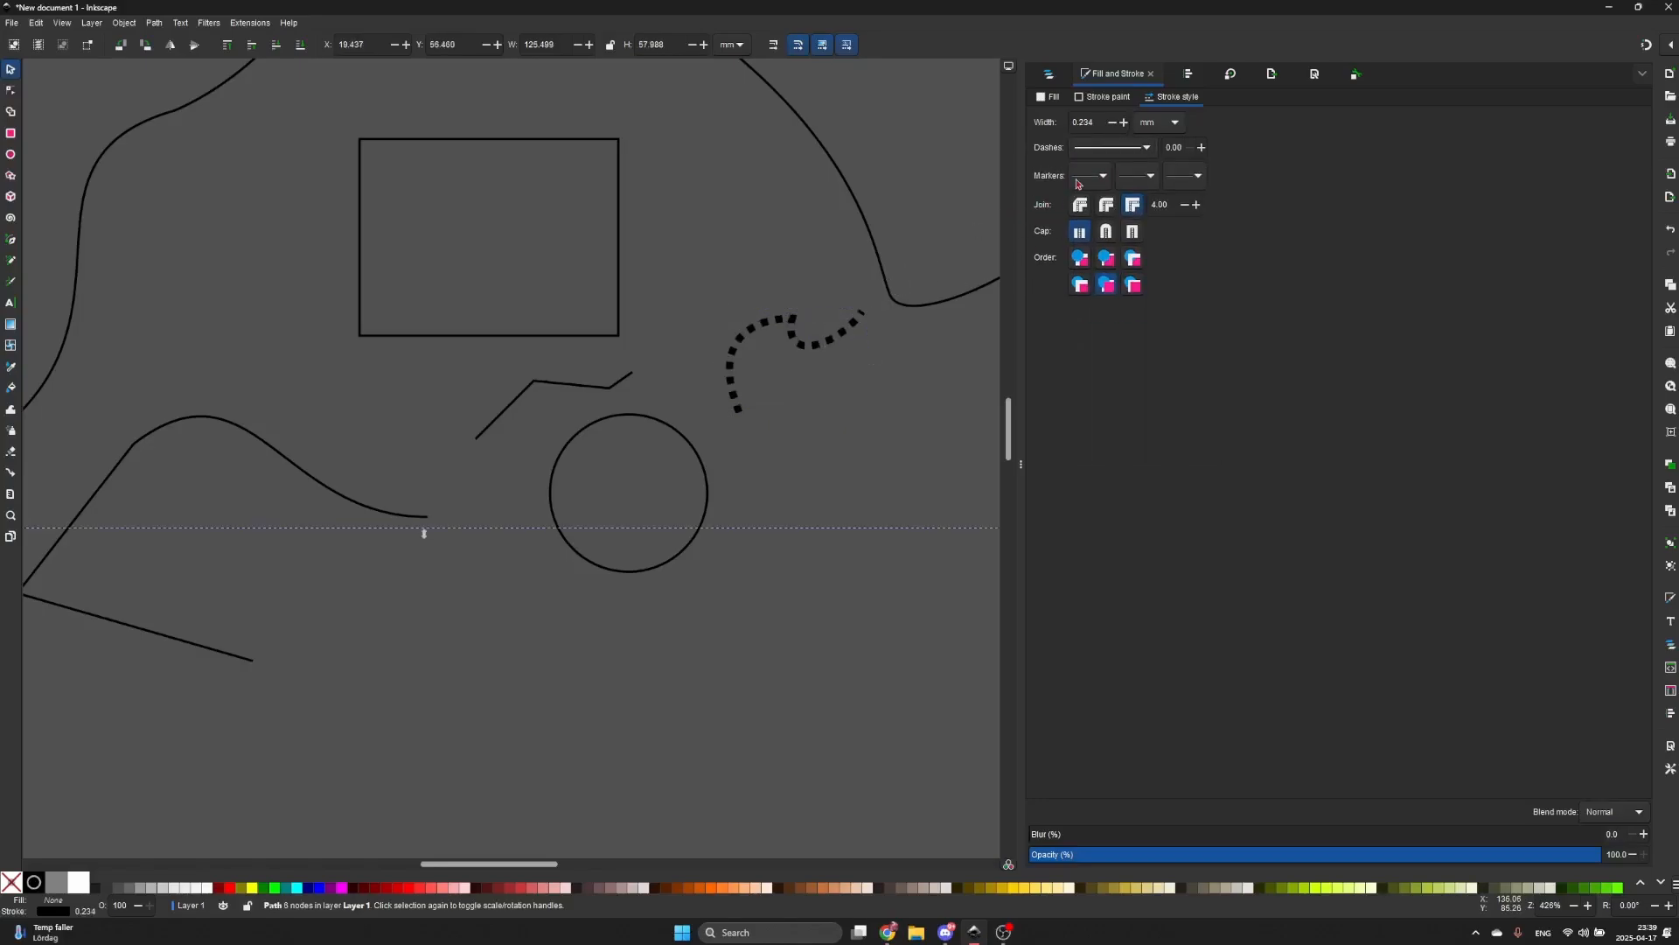
pyautogui.click(1100, 152)
pyautogui.click(1095, 298)
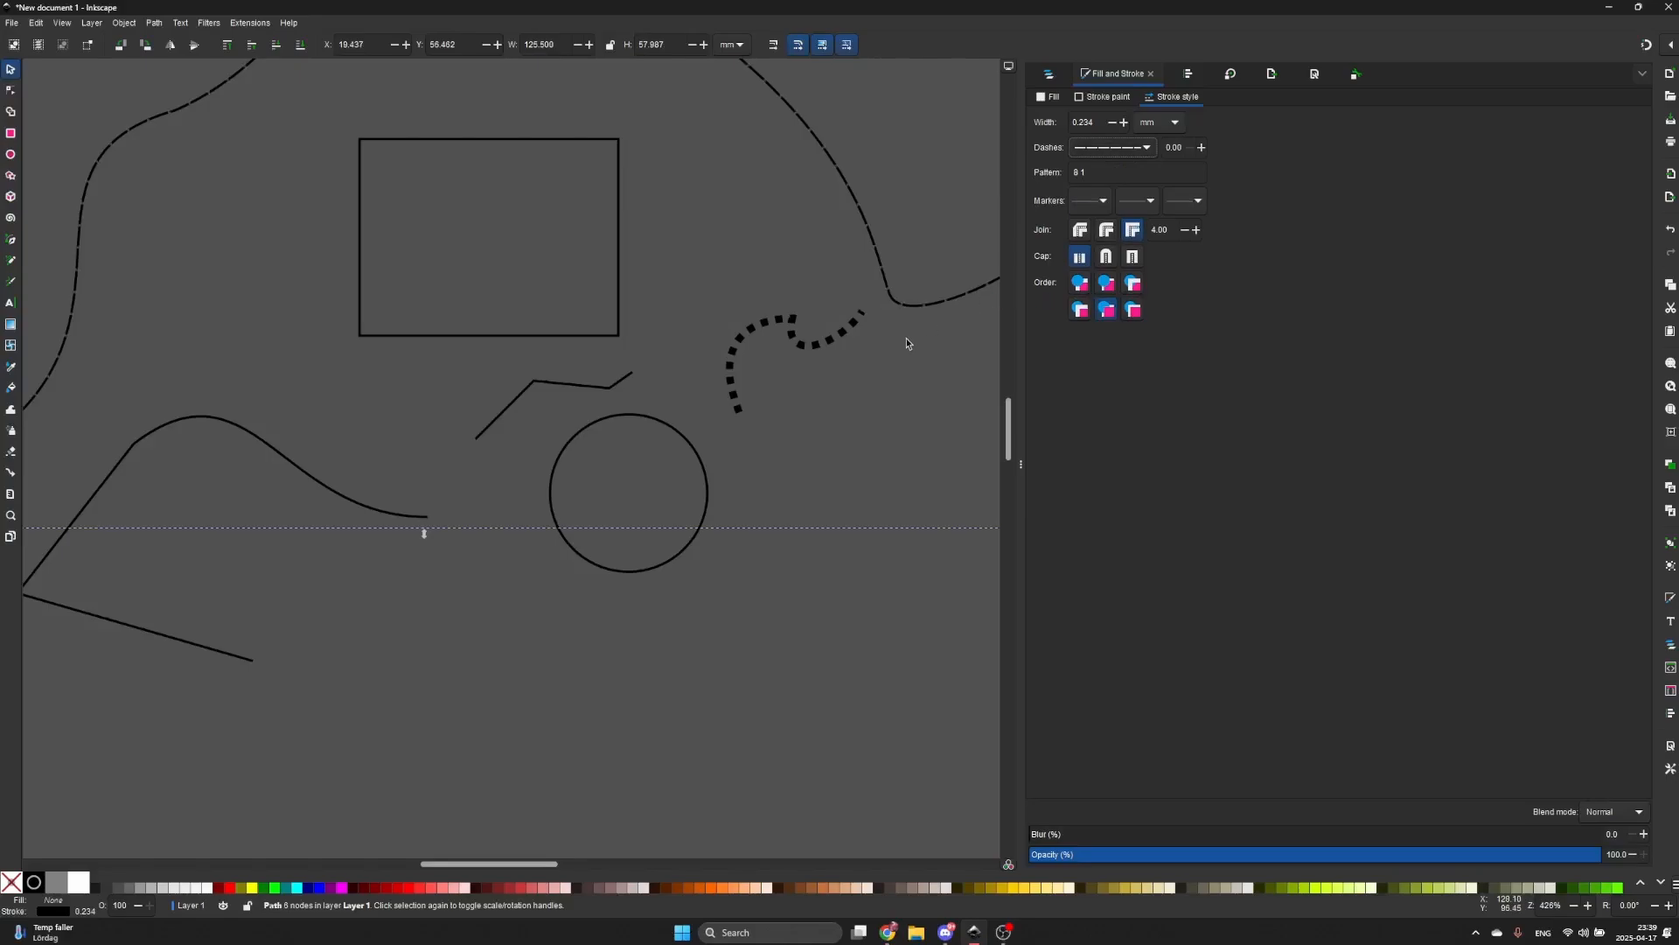
pyautogui.scroll(-1, 895, 344)
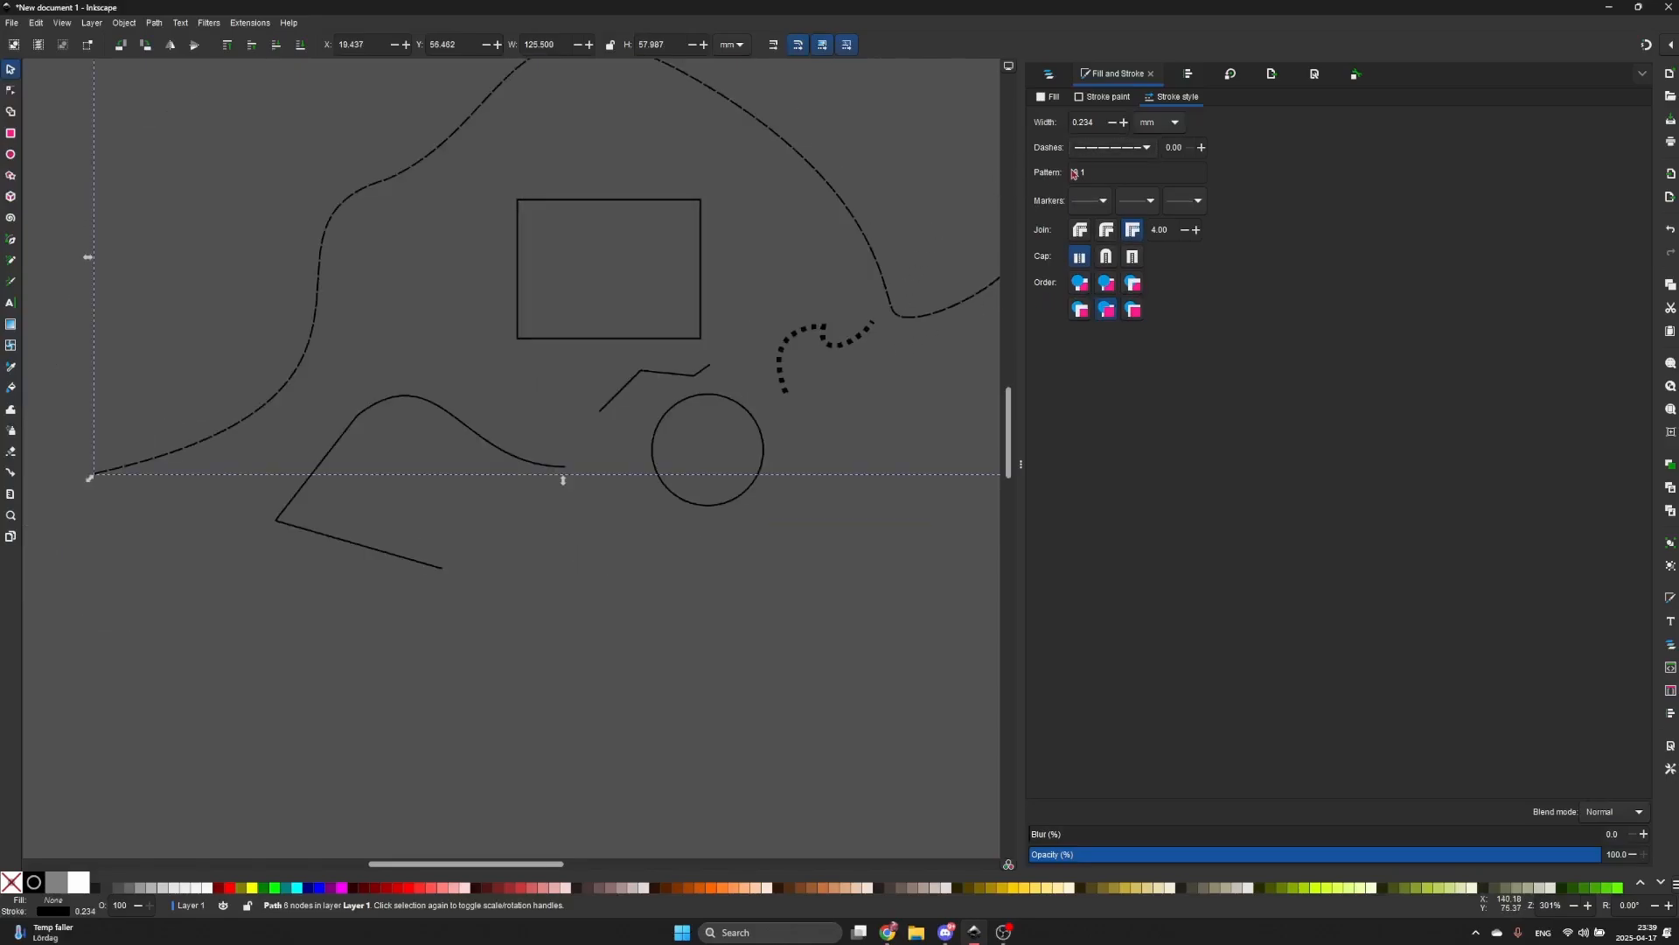
pyautogui.click(1106, 149)
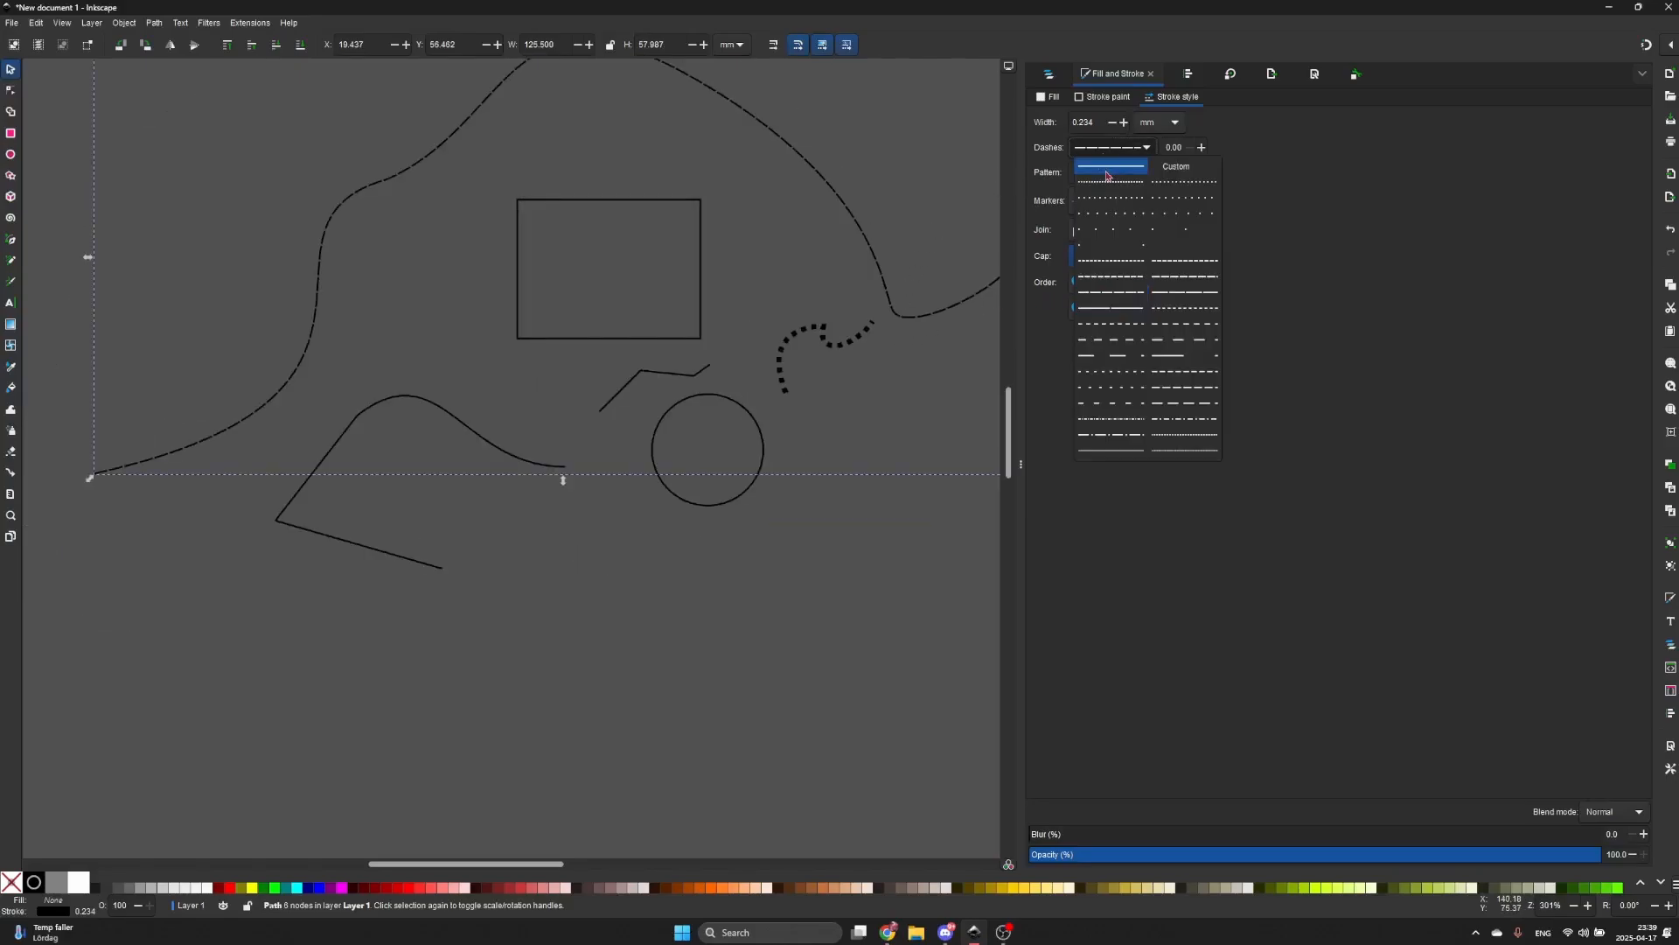
pyautogui.click(1111, 165)
pyautogui.scroll(1, 882, 234)
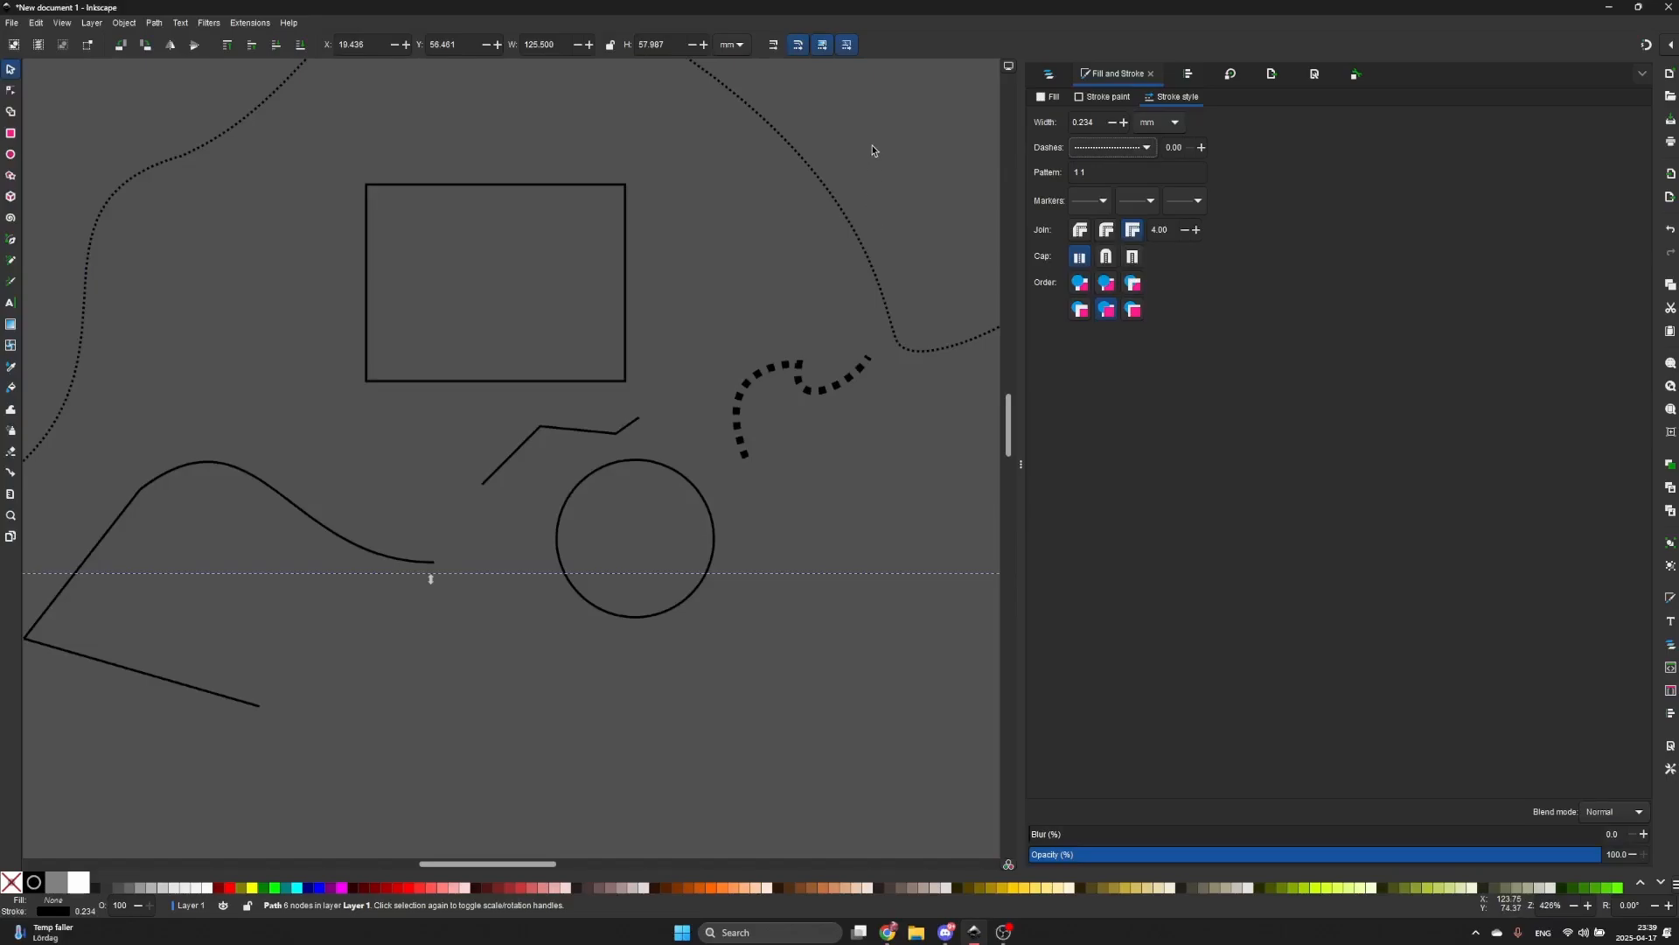
pyautogui.moveTo(871, 146); pyautogui.dragTo(840, 315)
pyautogui.click(705, 212)
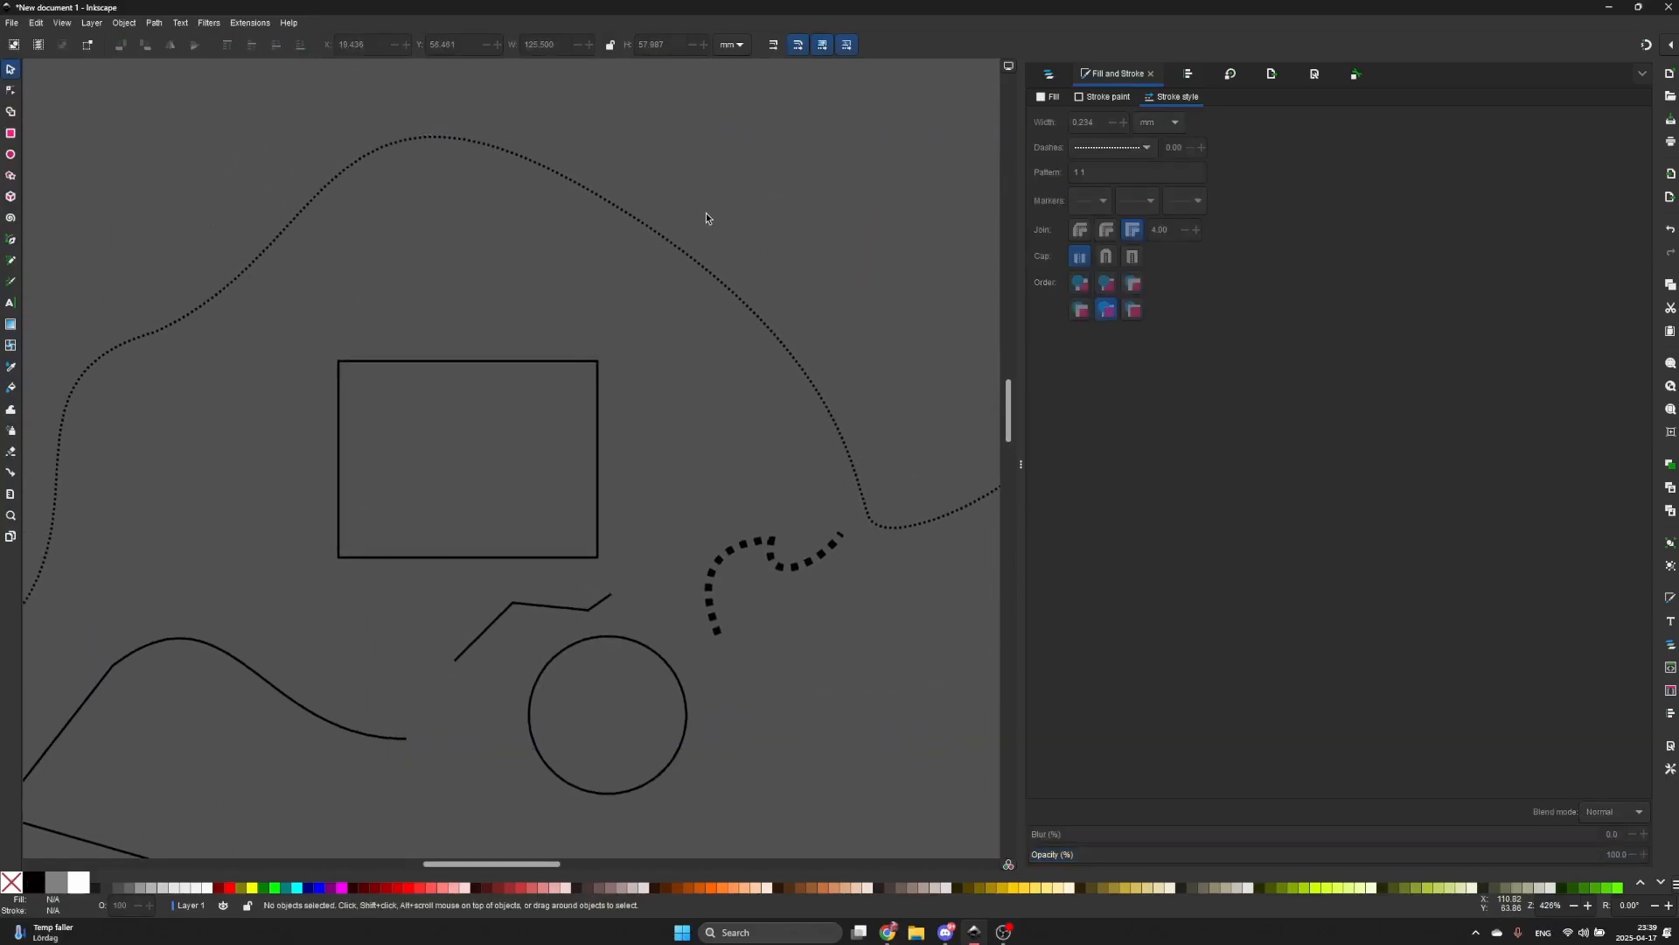
pyautogui.scroll(3, 705, 218)
pyautogui.scroll(-3, 697, 250)
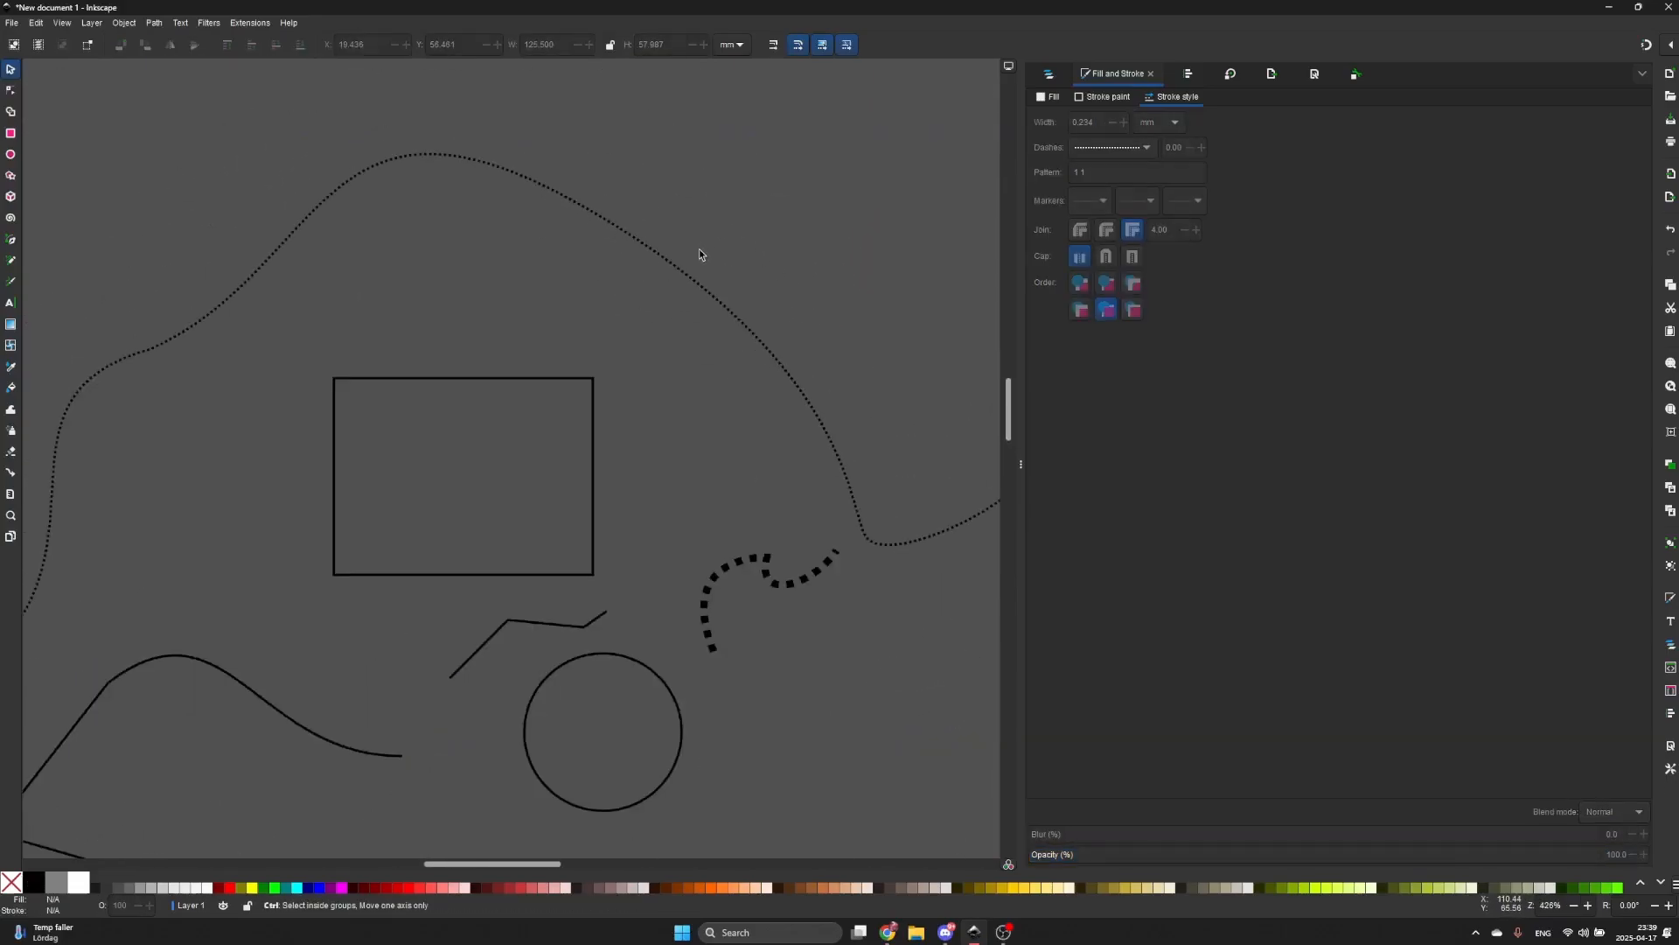
pyautogui.click(761, 300)
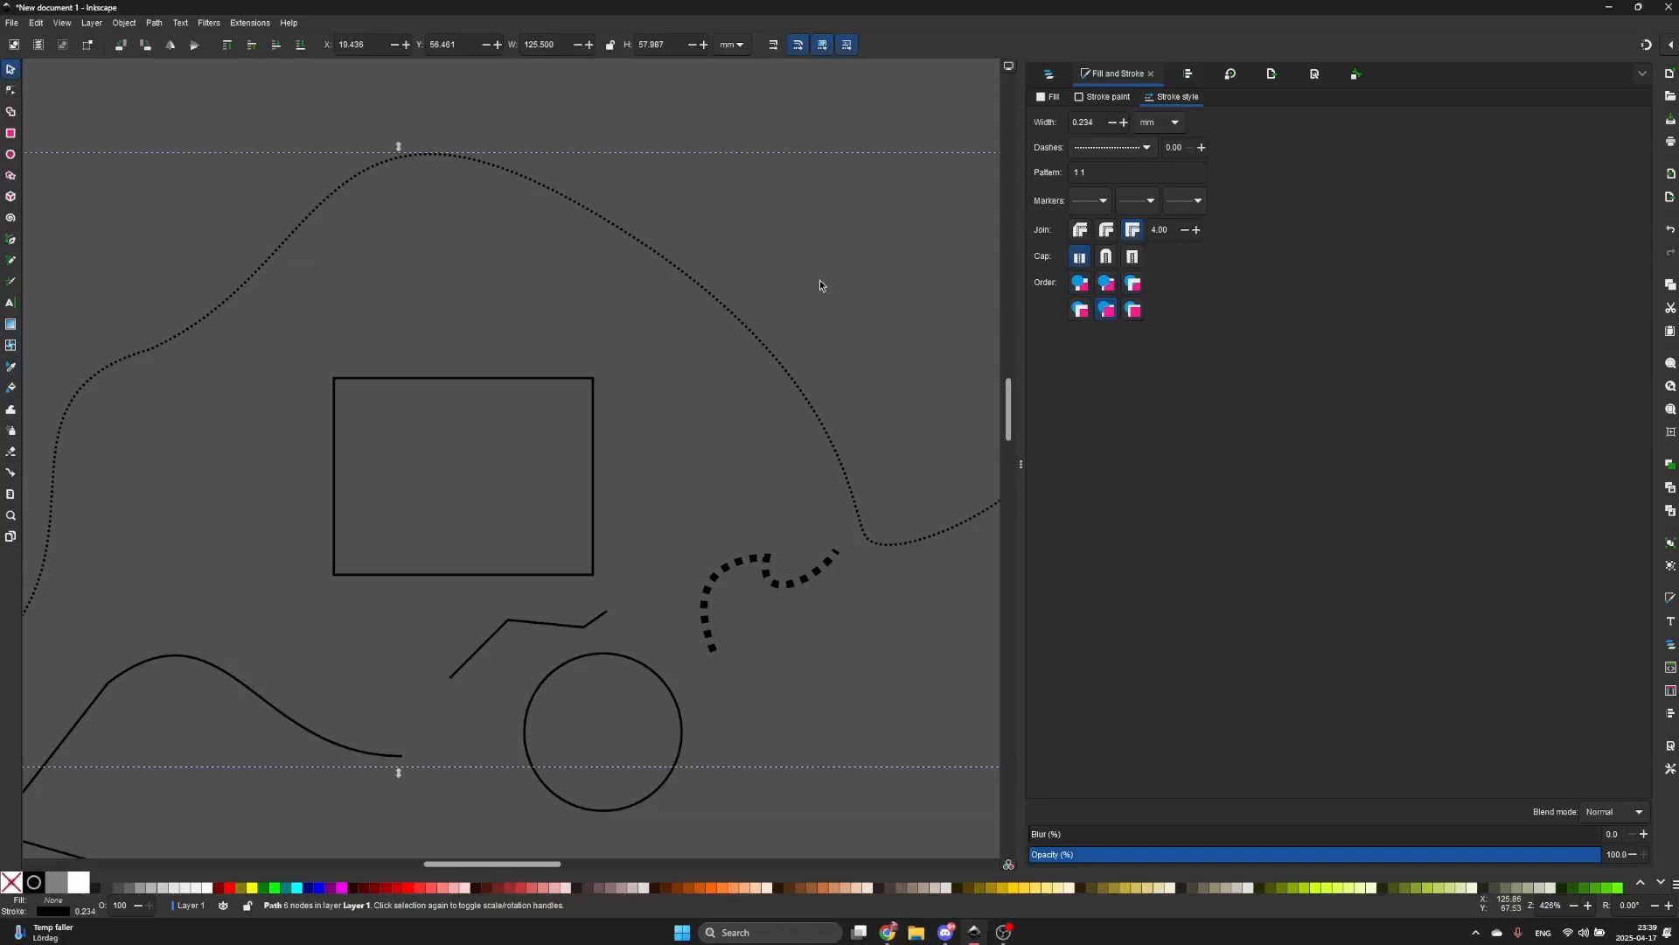
pyautogui.click(677, 419)
pyautogui.click(595, 620)
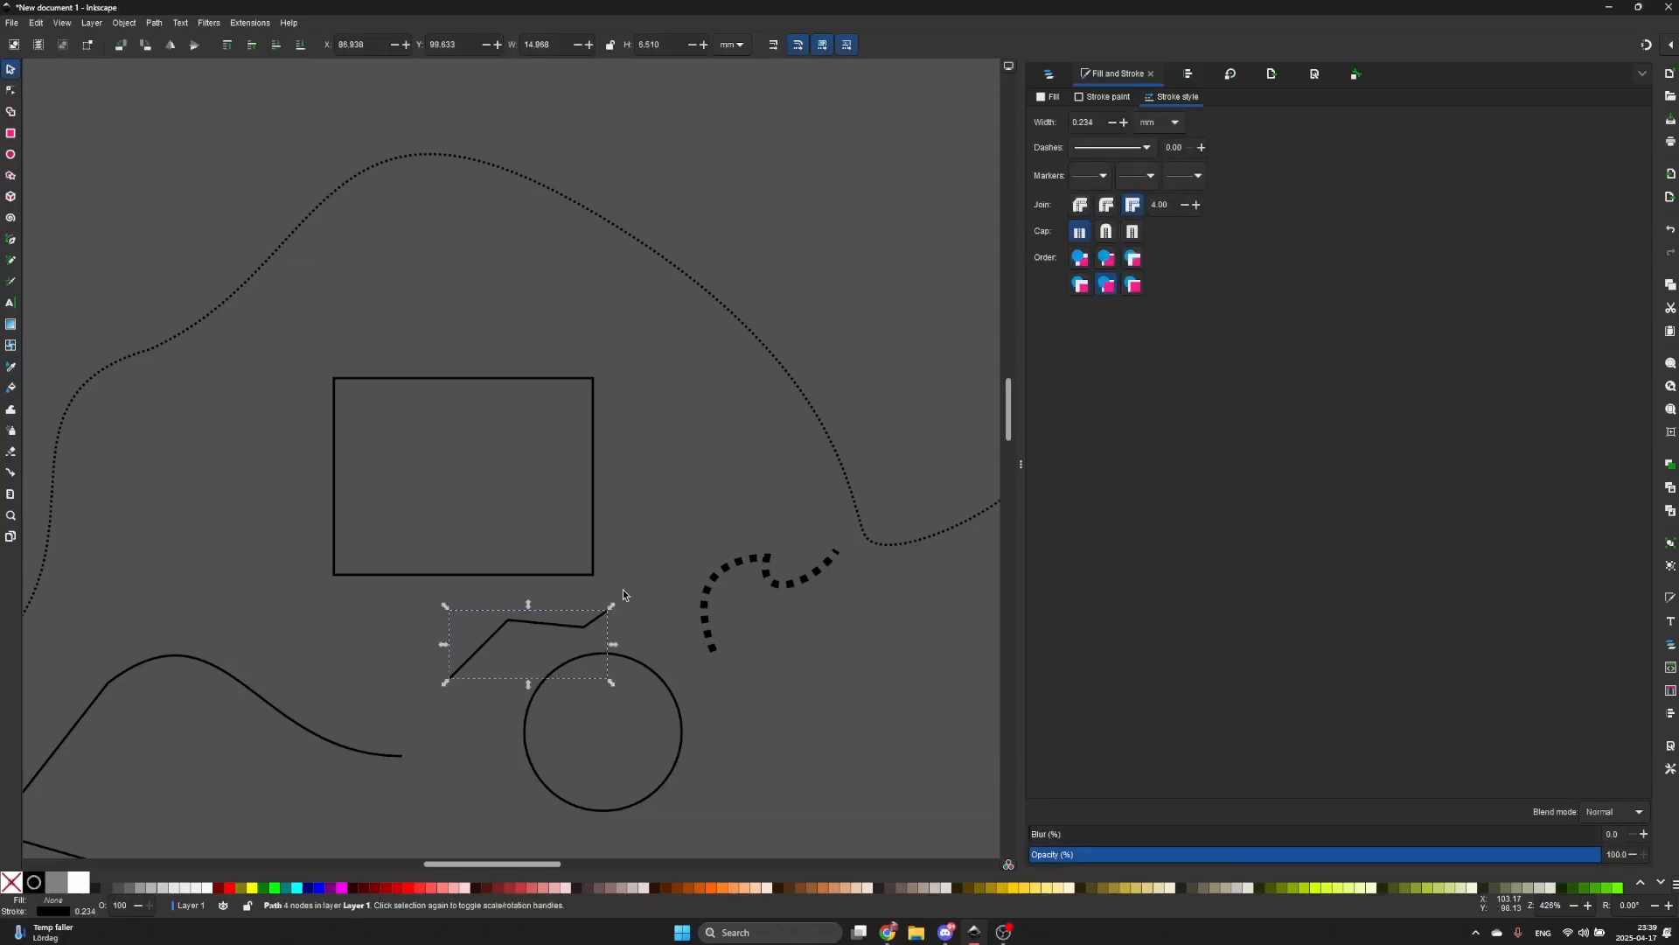
# - Draw a short open path with the Pen tool in the space between the rectangle and the thick dotted curve
pyautogui.press('b')
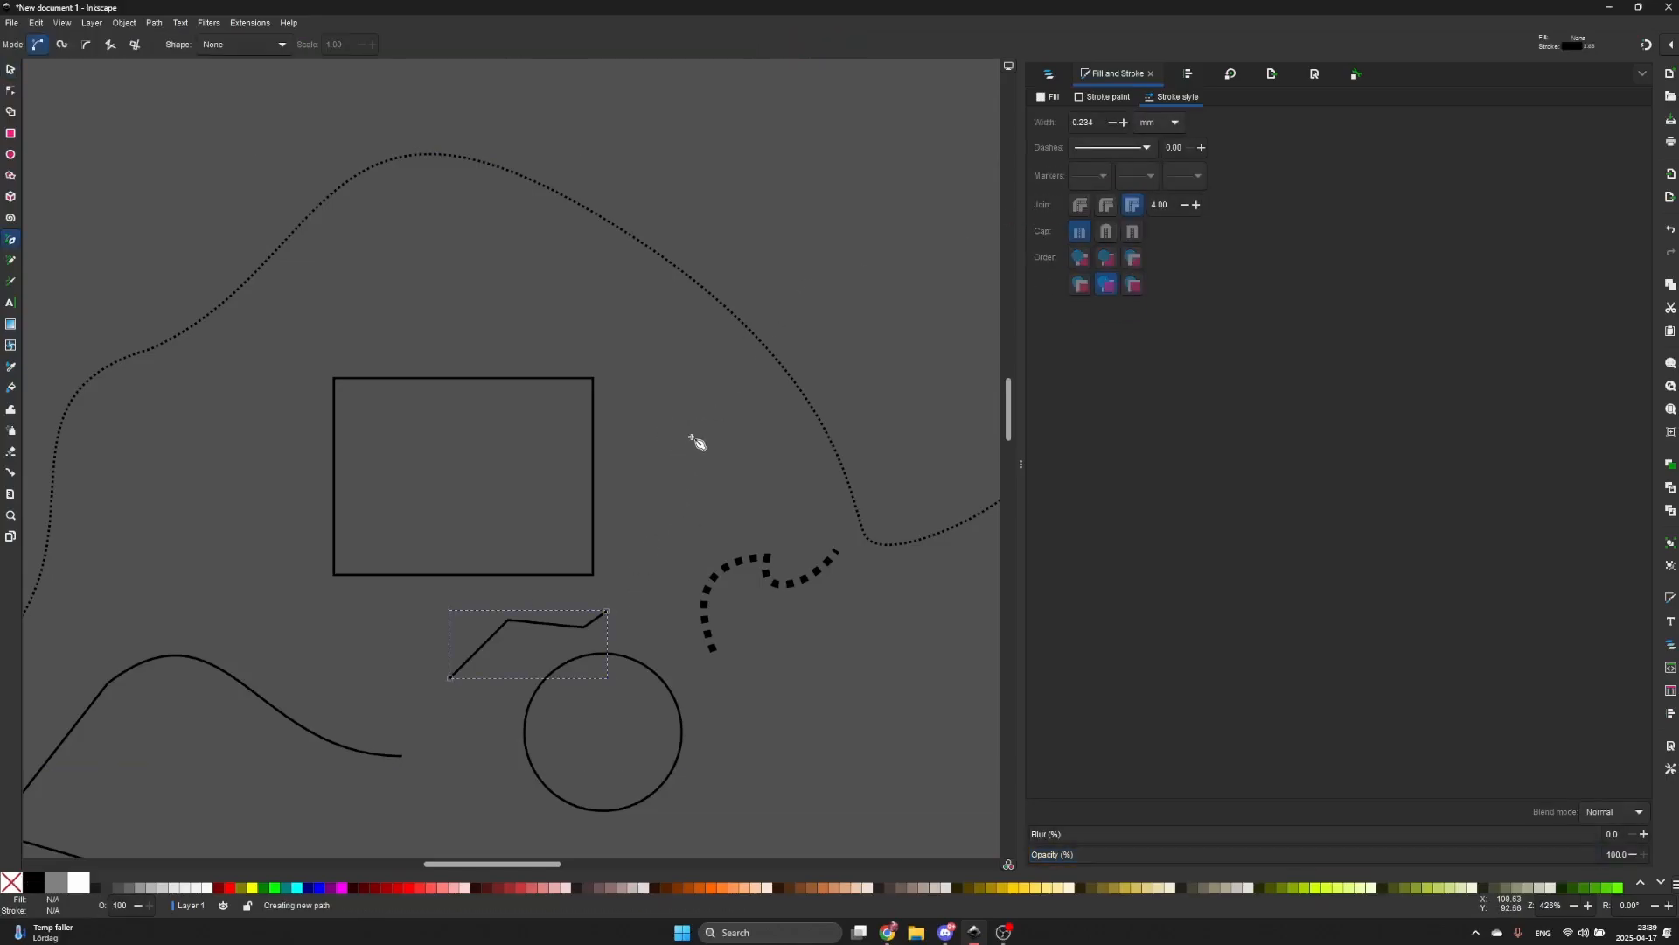
pyautogui.click(692, 436)
pyautogui.click(690, 536)
pyautogui.click(737, 439)
pyautogui.scroll(1, 733, 465)
pyautogui.press('Return')
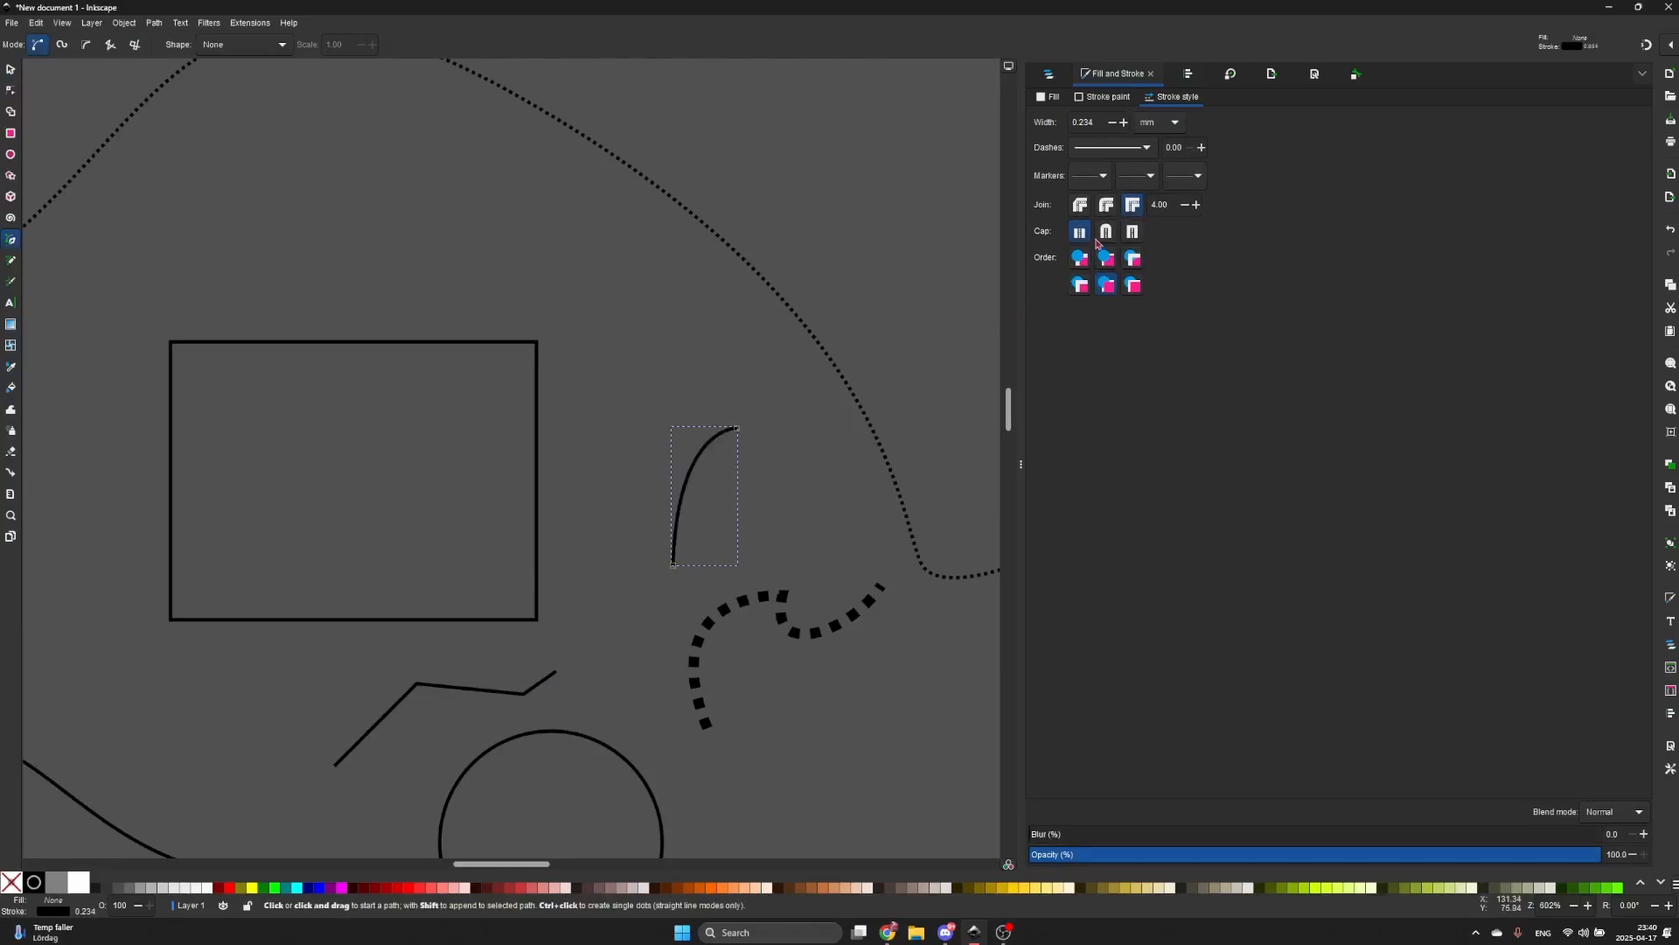
# - Add a Triangle arrow start marker to the new short curve and return to the Selector tool
pyautogui.click(1101, 179)
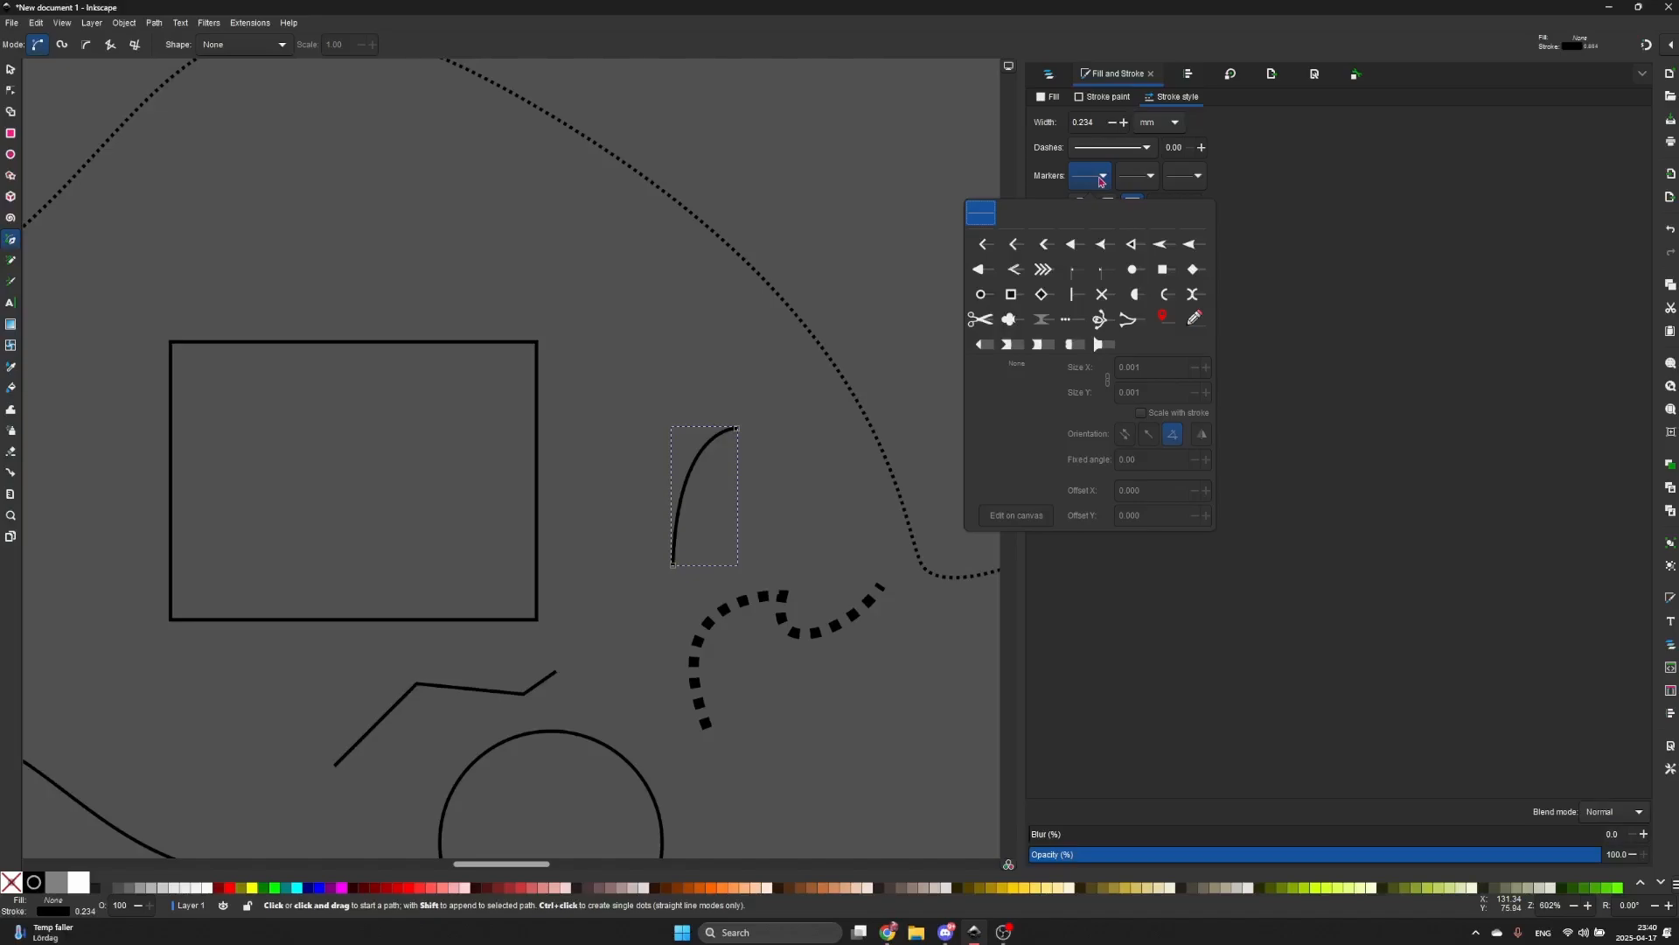
pyautogui.click(1082, 253)
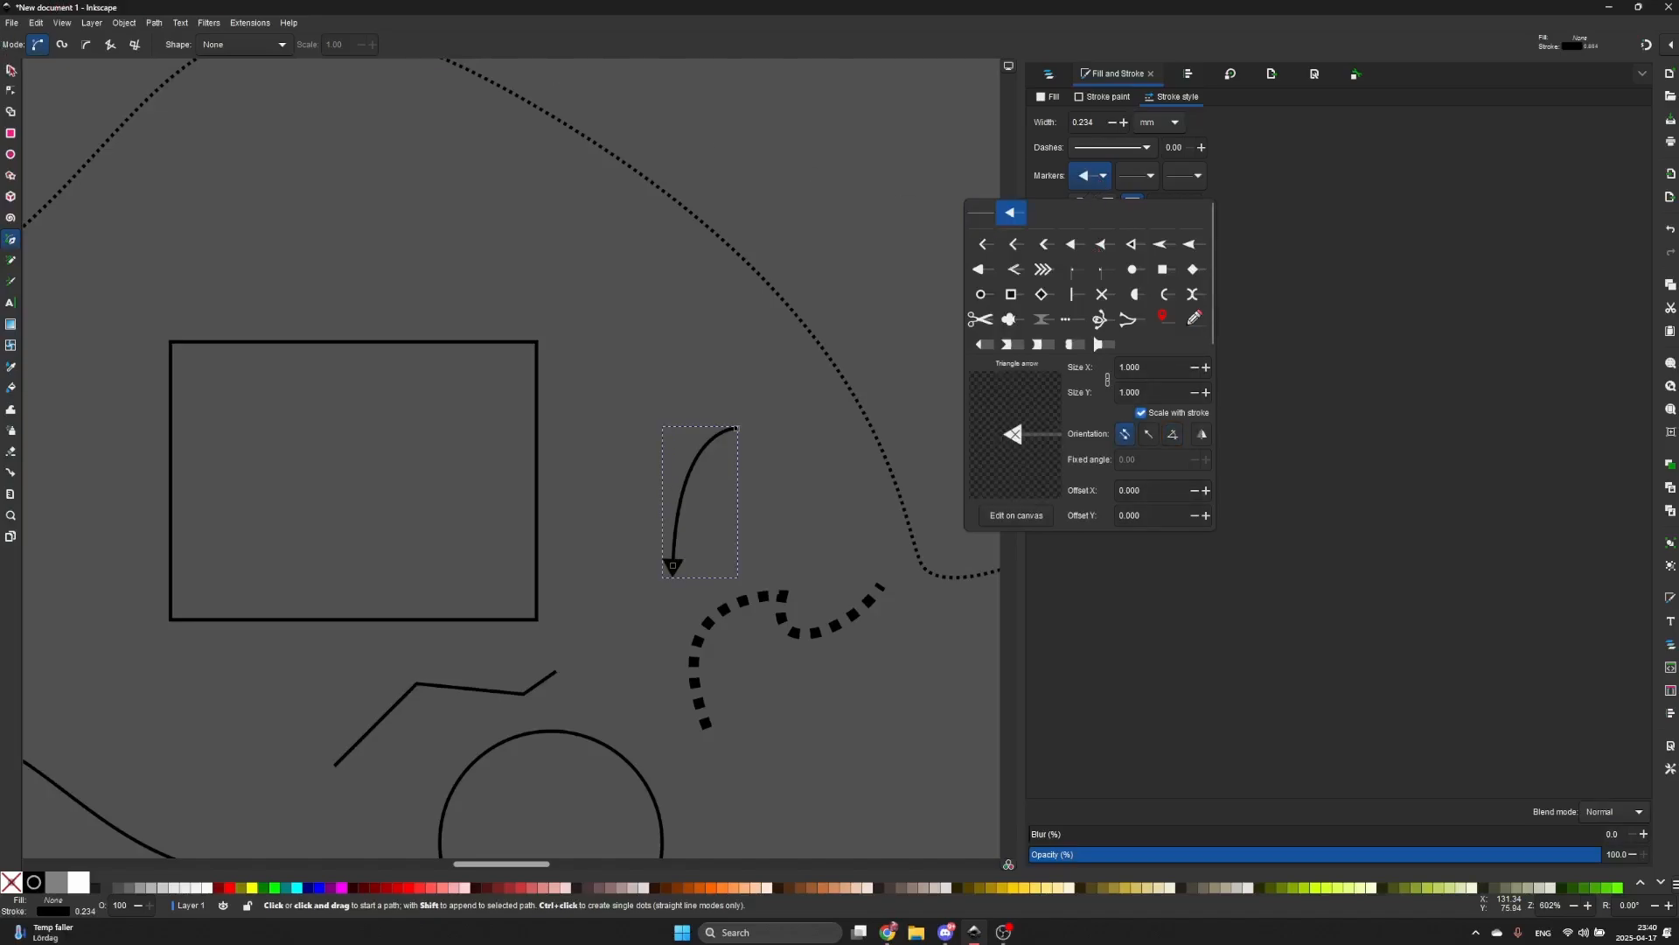
pyautogui.click(31, 52)
pyautogui.click(11, 69)
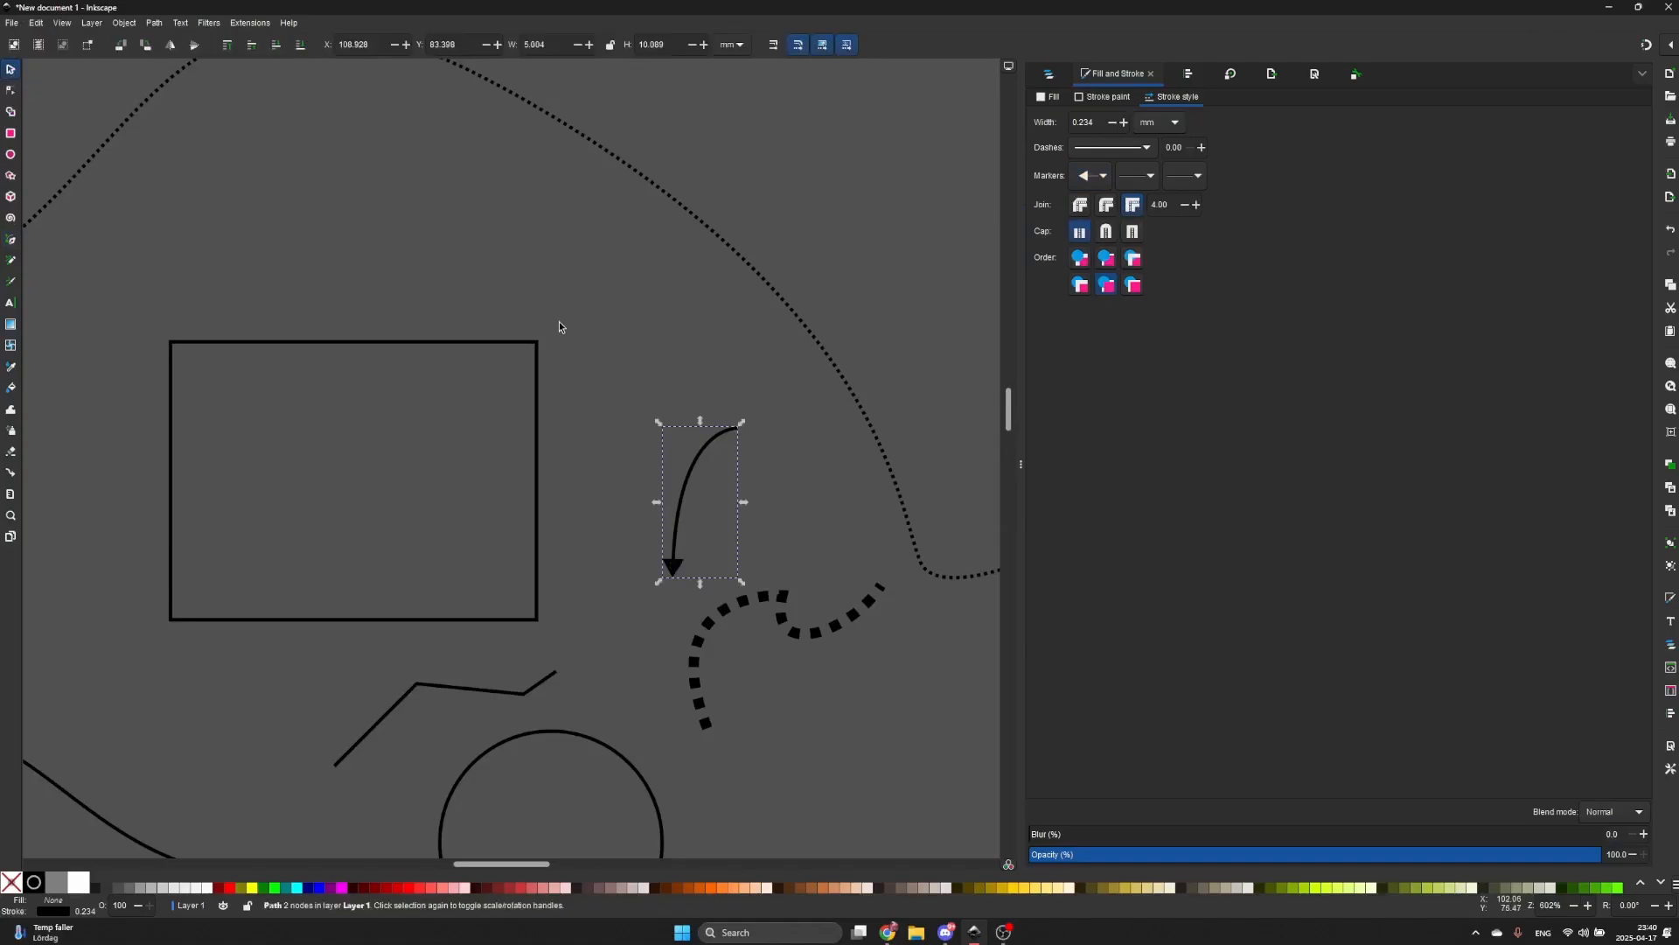
# - Move the arrowhead end node up and left, and pull in its handle so the arrow becomes short, slightly curved and nearly horizontal
pyautogui.press('n')
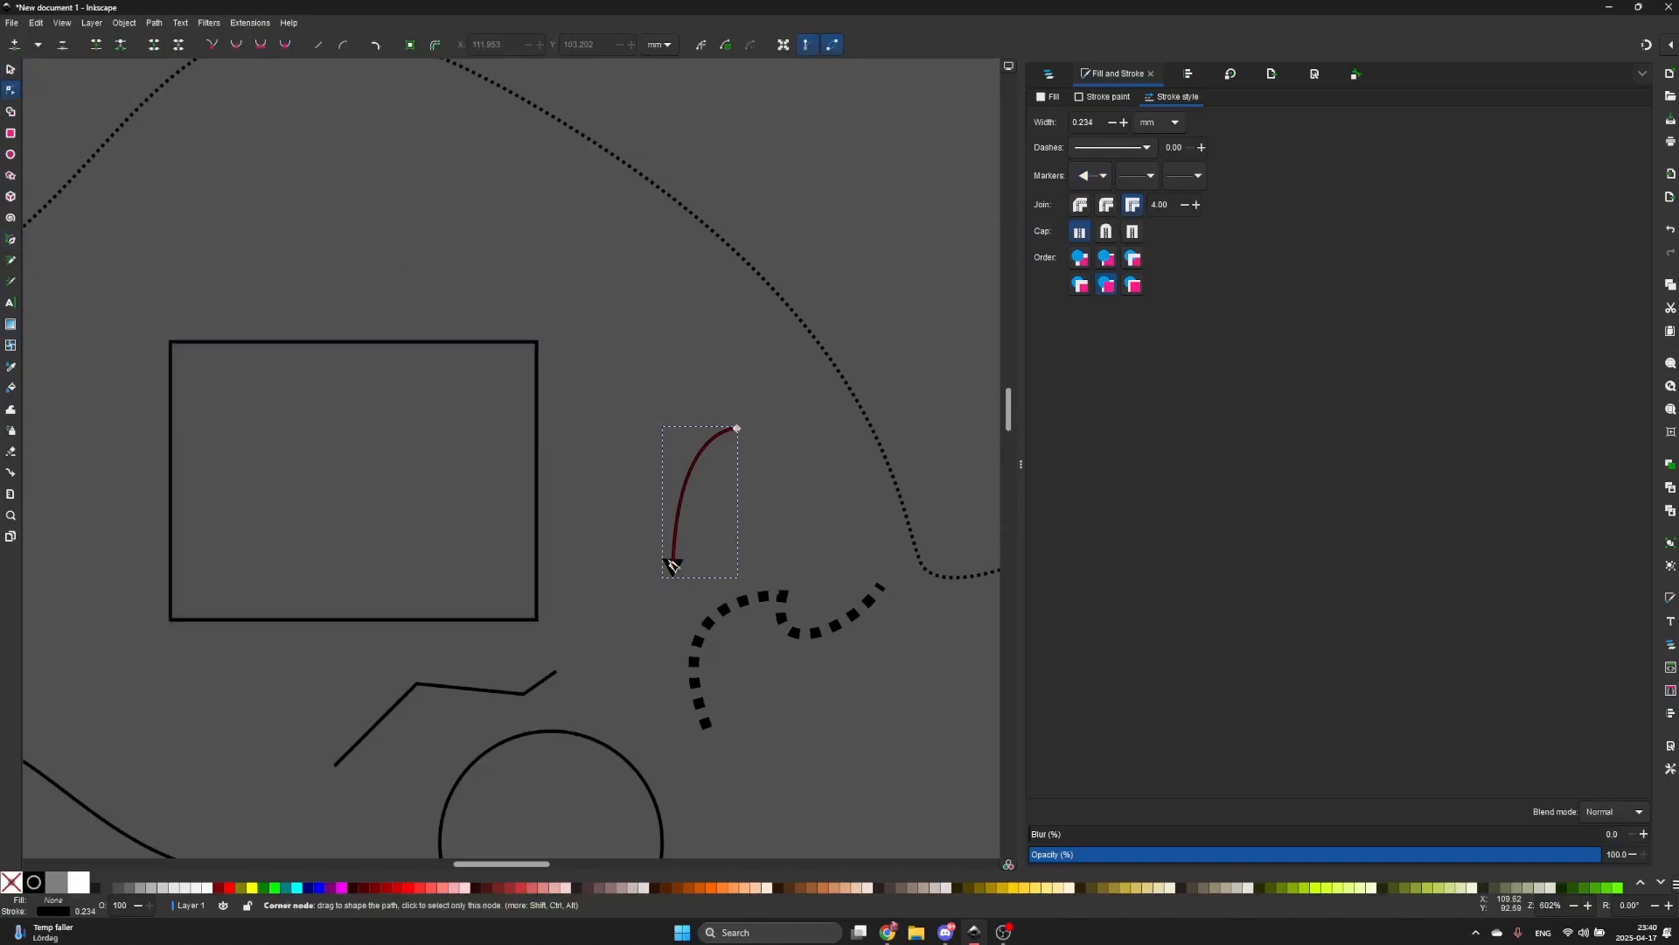
pyautogui.moveTo(672, 565); pyautogui.dragTo(647, 446)
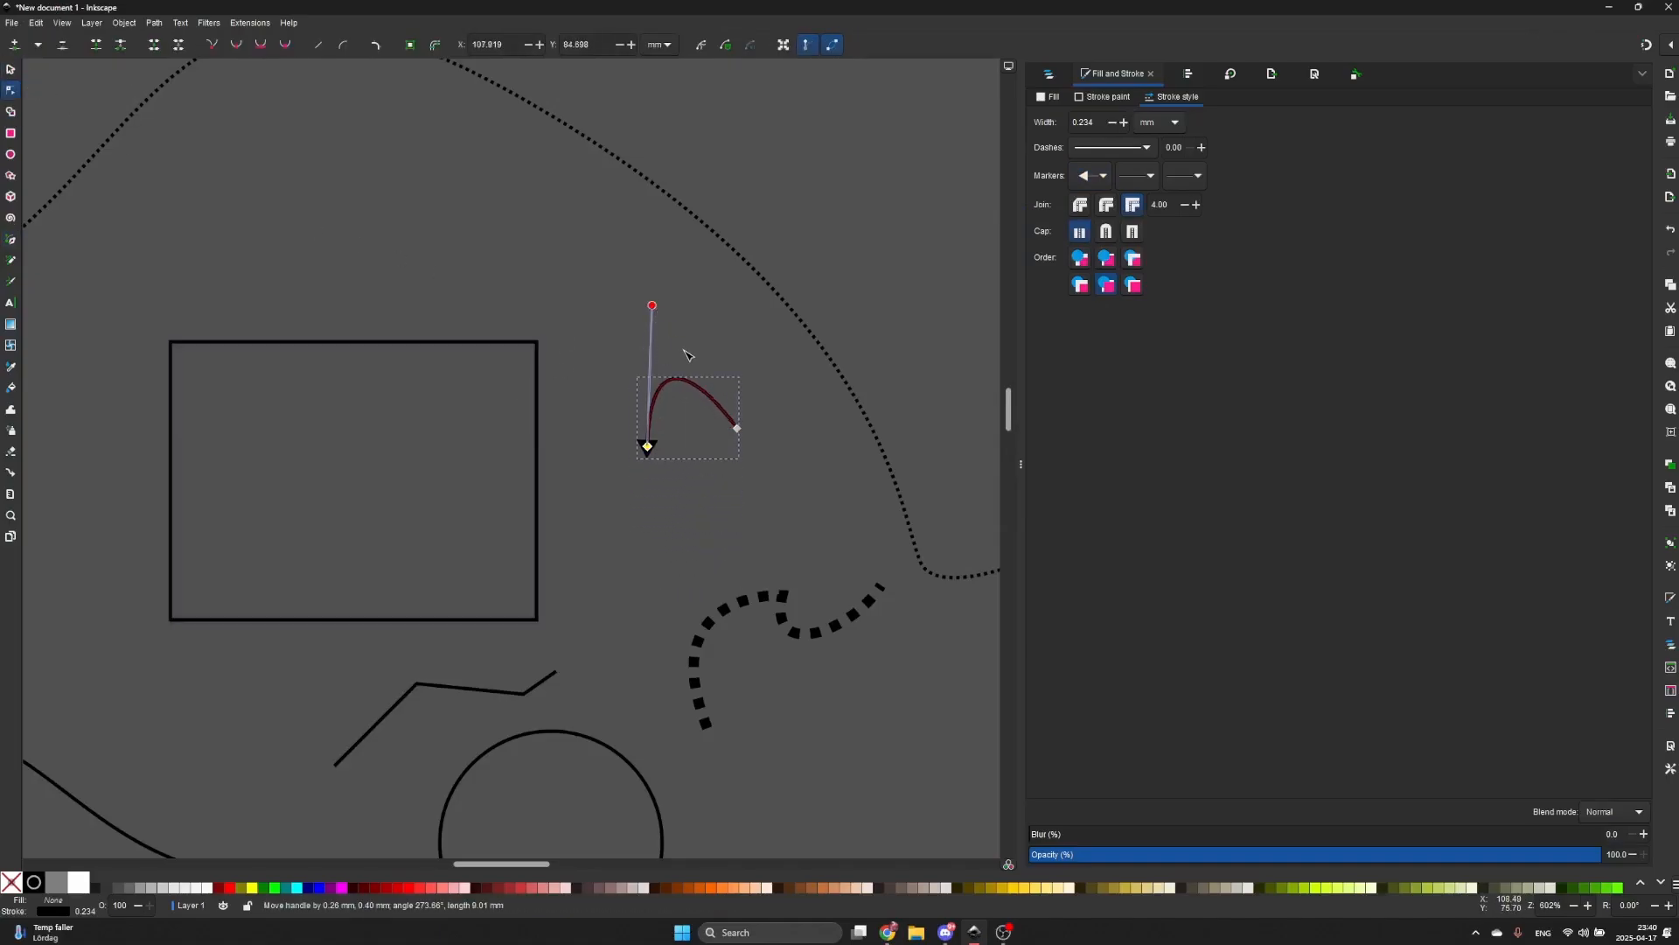
pyautogui.moveTo(652, 306); pyautogui.dragTo(706, 453)
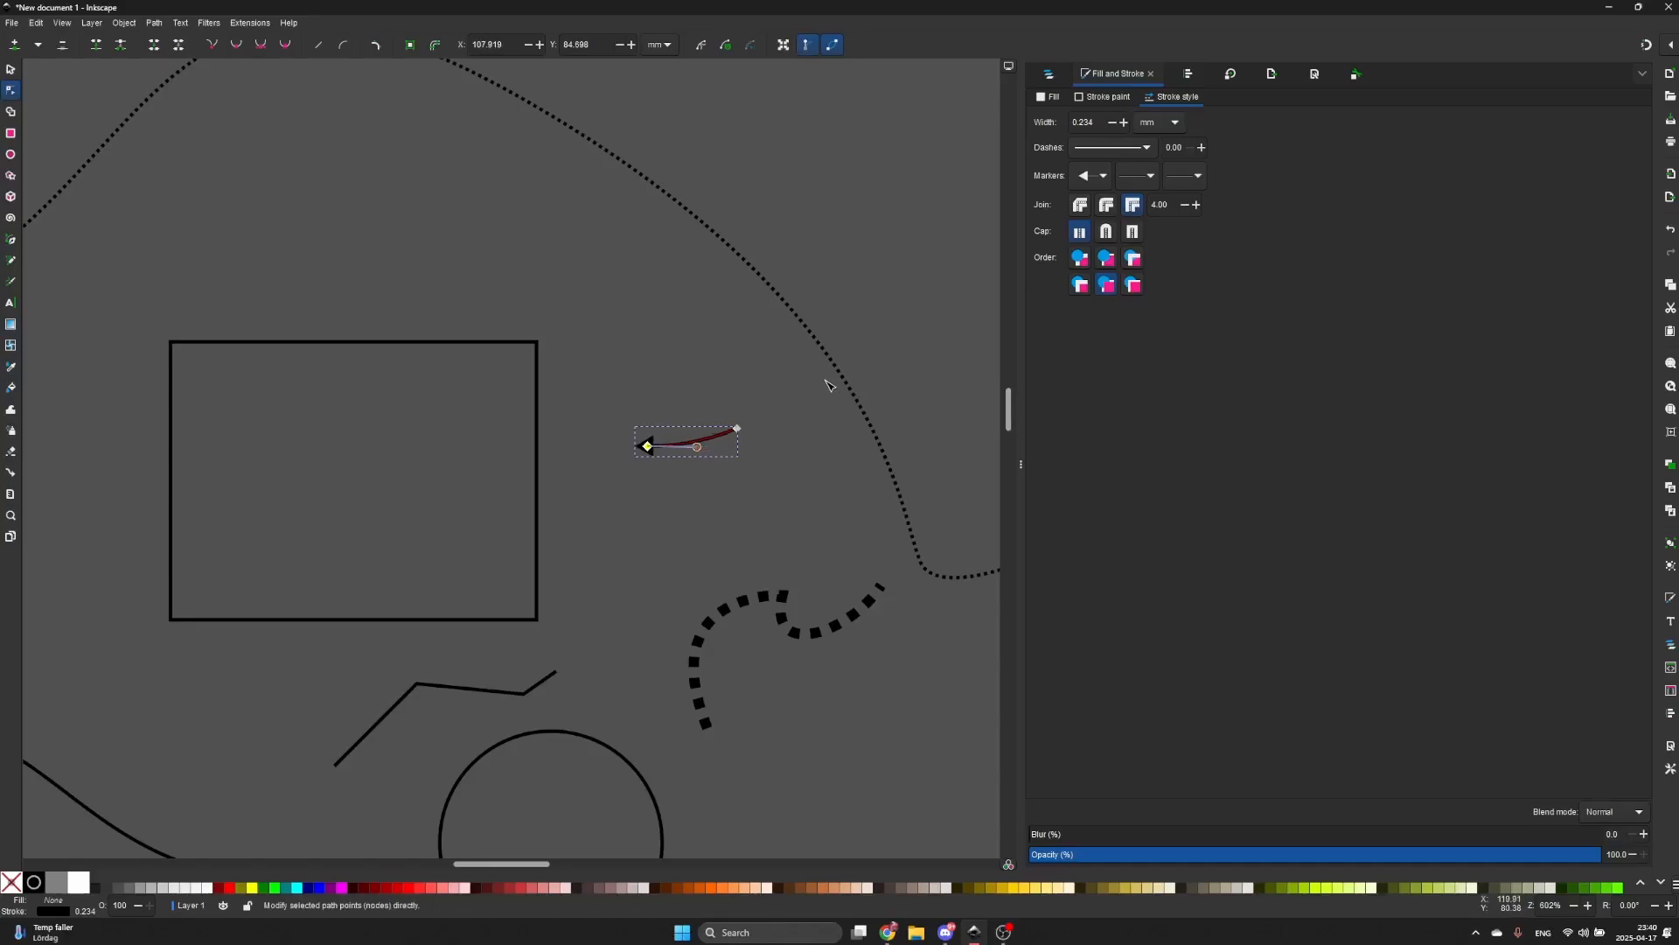
pyautogui.press('s')
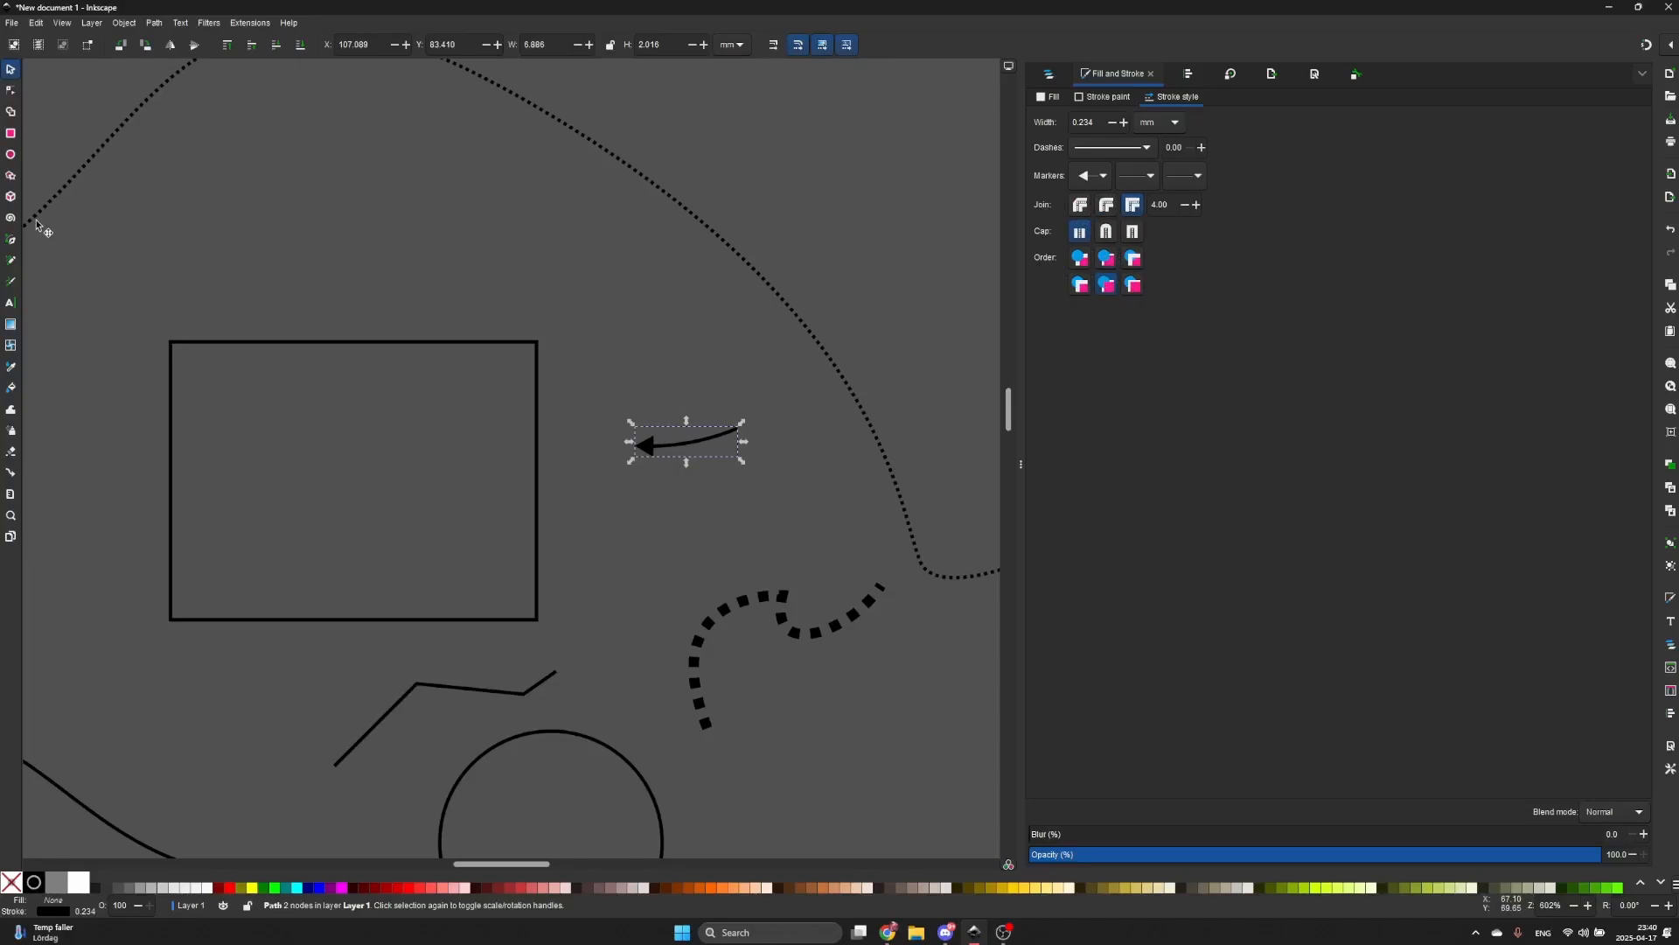
# - Draw an irregular wavy path of many small curved segments with the Pen tool near the rectangle's upper-right corner
pyautogui.click(11, 242)
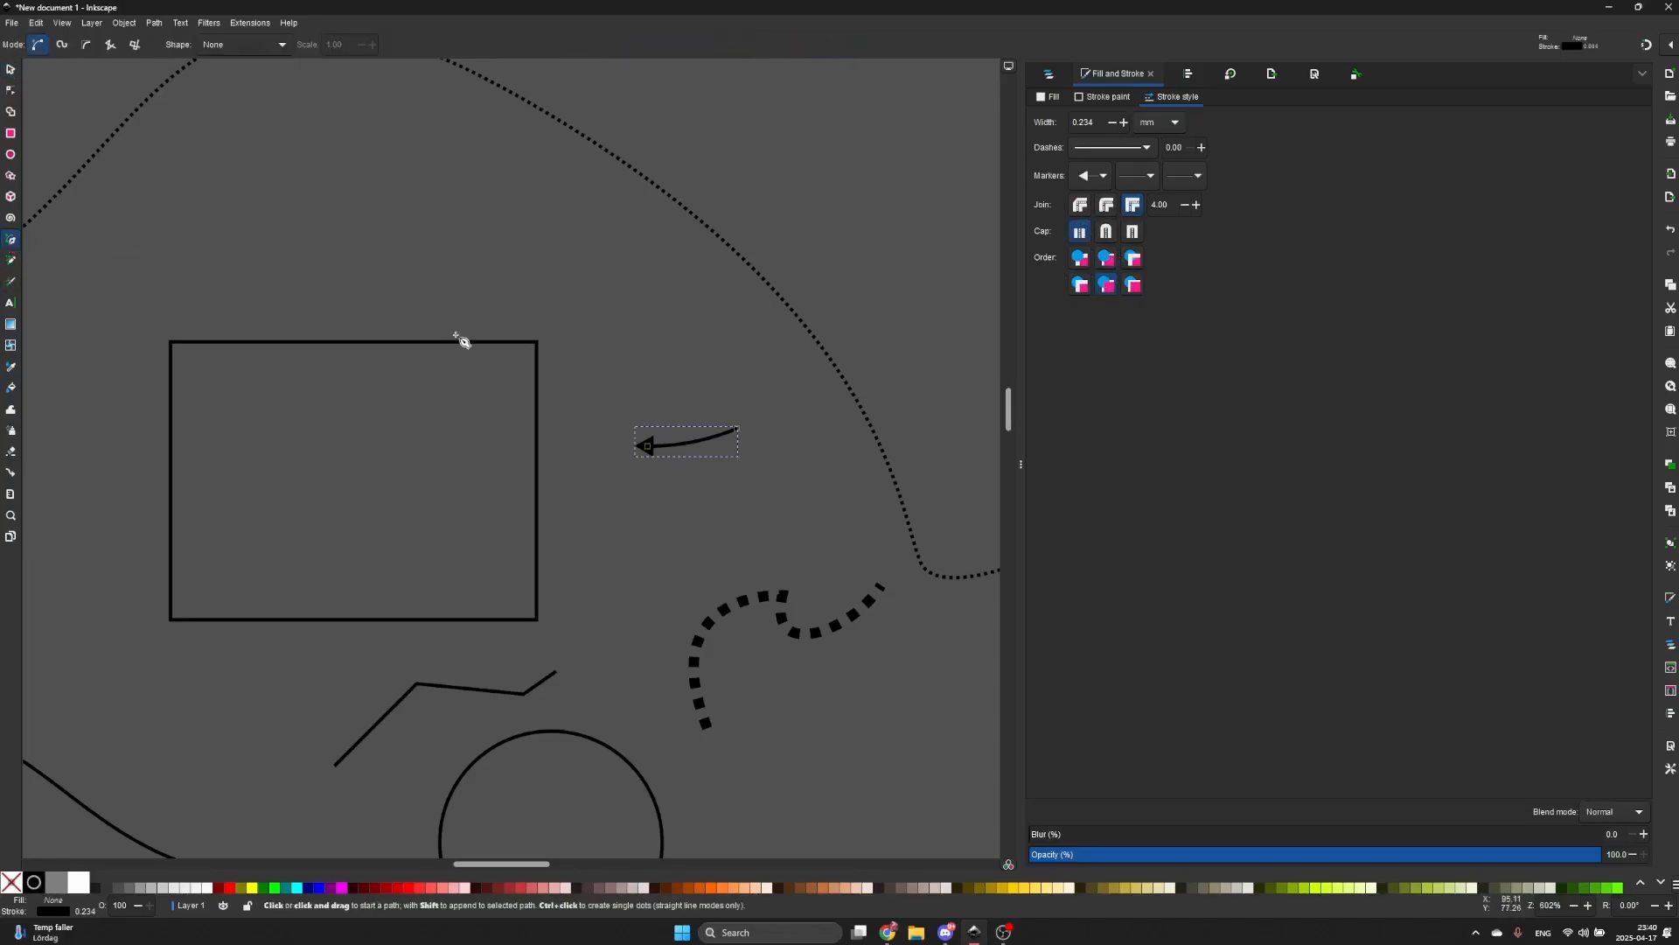
pyautogui.moveTo(464, 295); pyautogui.dragTo(488, 301)
pyautogui.scroll(2, 477, 292)
pyautogui.moveTo(504, 301); pyautogui.dragTo(552, 308)
pyautogui.moveTo(582, 323); pyautogui.dragTo(584, 317)
pyautogui.moveTo(593, 318); pyautogui.dragTo(606, 348)
pyautogui.moveTo(616, 360); pyautogui.dragTo(645, 407)
pyautogui.moveTo(648, 426); pyautogui.dragTo(648, 446)
pyautogui.moveTo(655, 452); pyautogui.dragTo(681, 444)
pyautogui.moveTo(691, 446); pyautogui.dragTo(701, 435)
pyautogui.moveTo(707, 430); pyautogui.dragTo(720, 408)
pyautogui.moveTo(726, 401); pyautogui.dragTo(706, 348)
pyautogui.moveTo(733, 347); pyautogui.dragTo(757, 334)
pyautogui.moveTo(769, 341); pyautogui.dragTo(853, 397)
pyautogui.moveTo(858, 392); pyautogui.dragTo(870, 402)
pyautogui.press('Return')
pyautogui.scroll(-2, 817, 413)
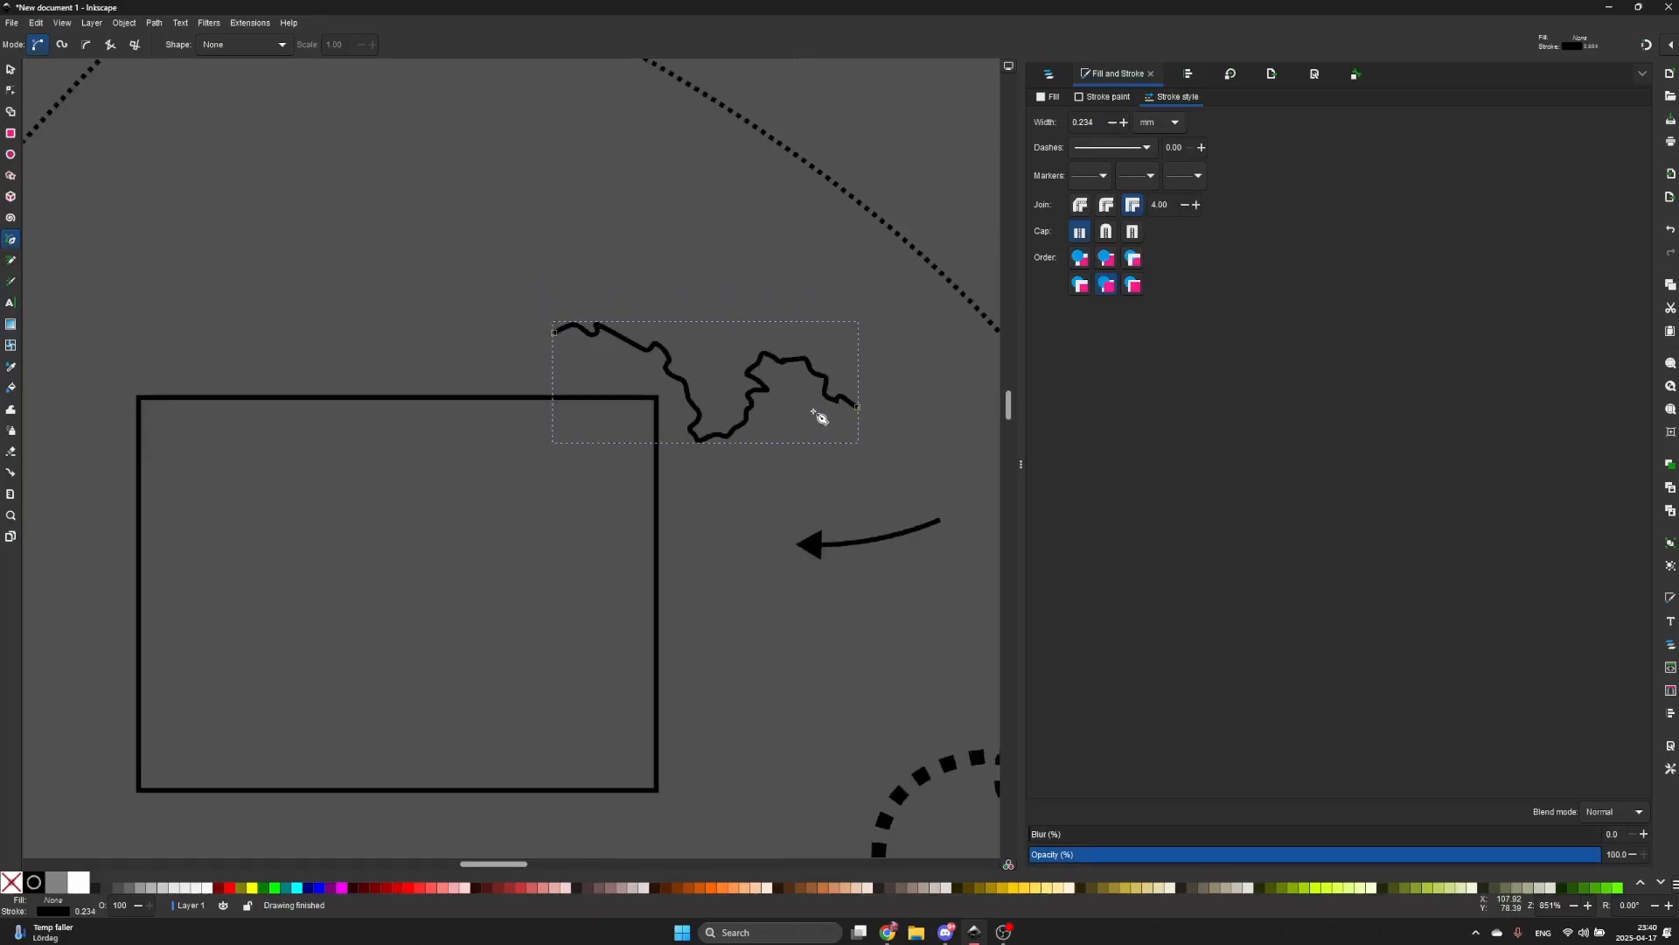
pyautogui.scroll(1, 818, 415)
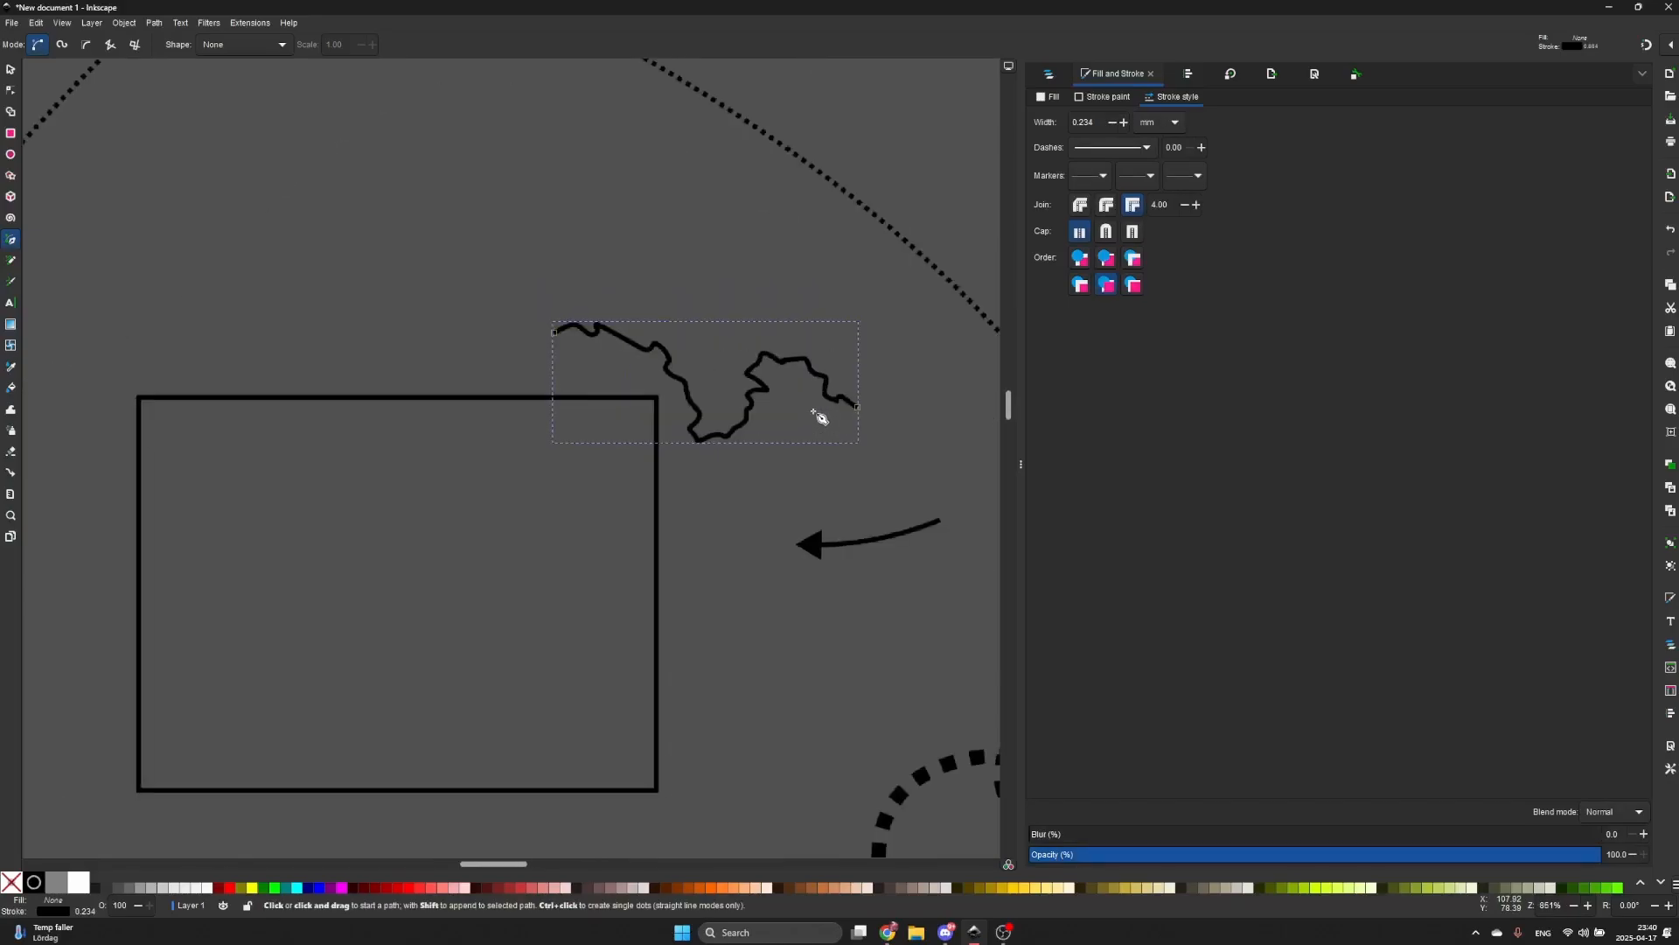
# - Draw a dense freehand scribble with the Pencil tool above the rectangle, using the Triangle out shape
pyautogui.click(17, 267)
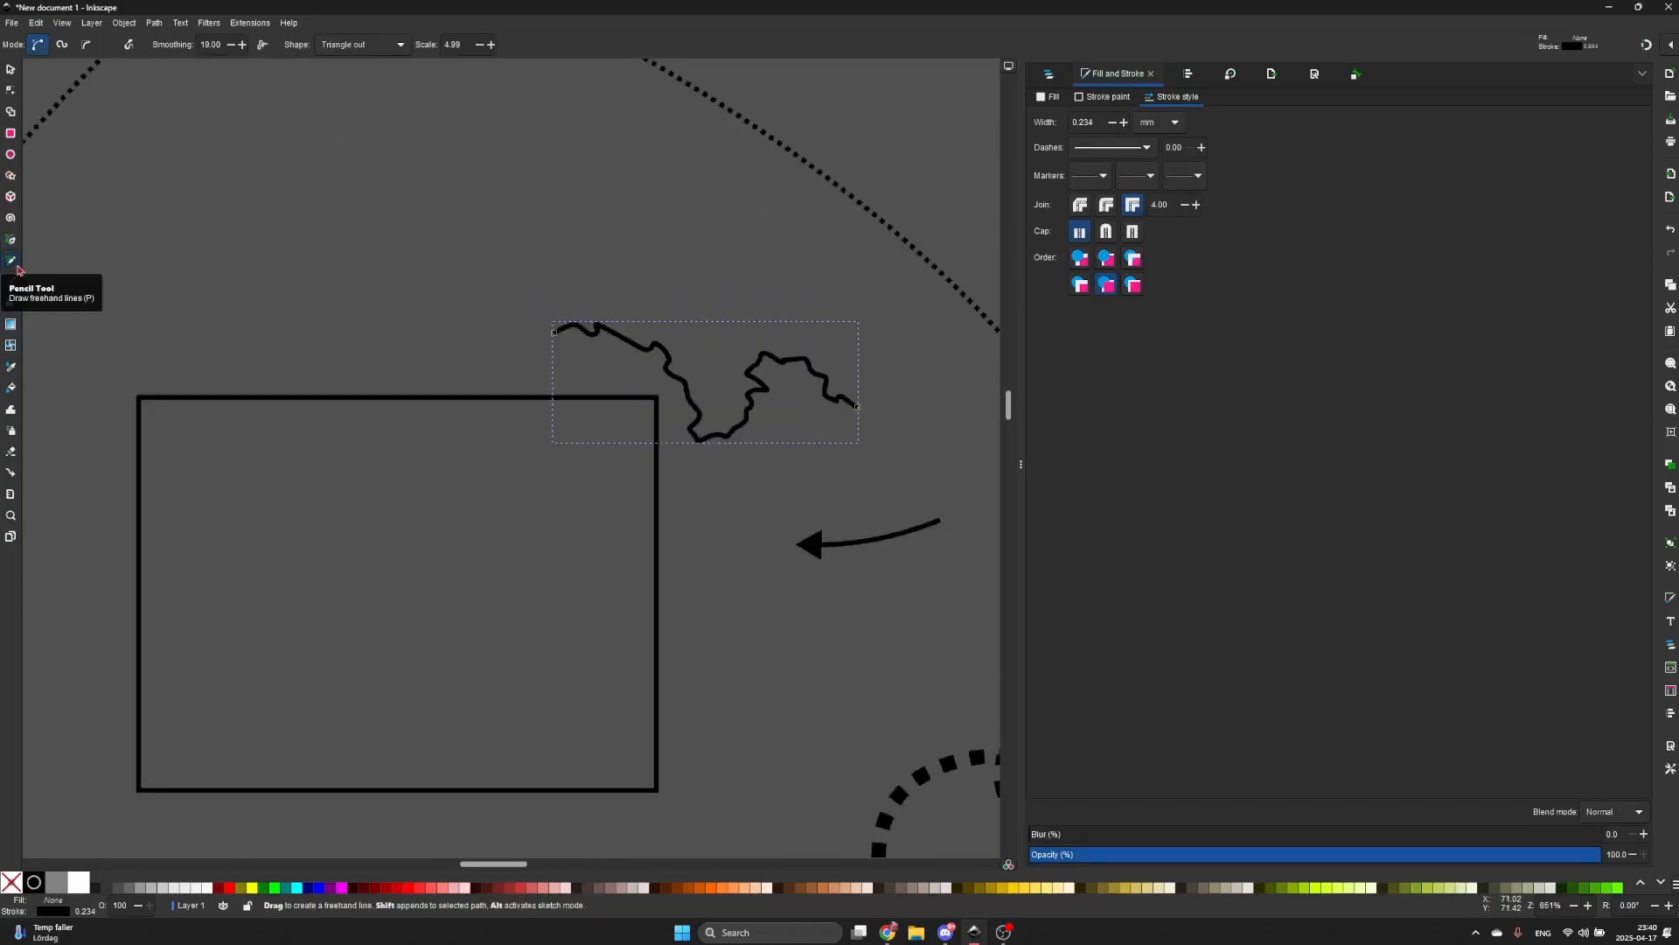
pyautogui.moveTo(355, 233); pyautogui.dragTo(516, 377)
pyautogui.scroll(1, 480, 369)
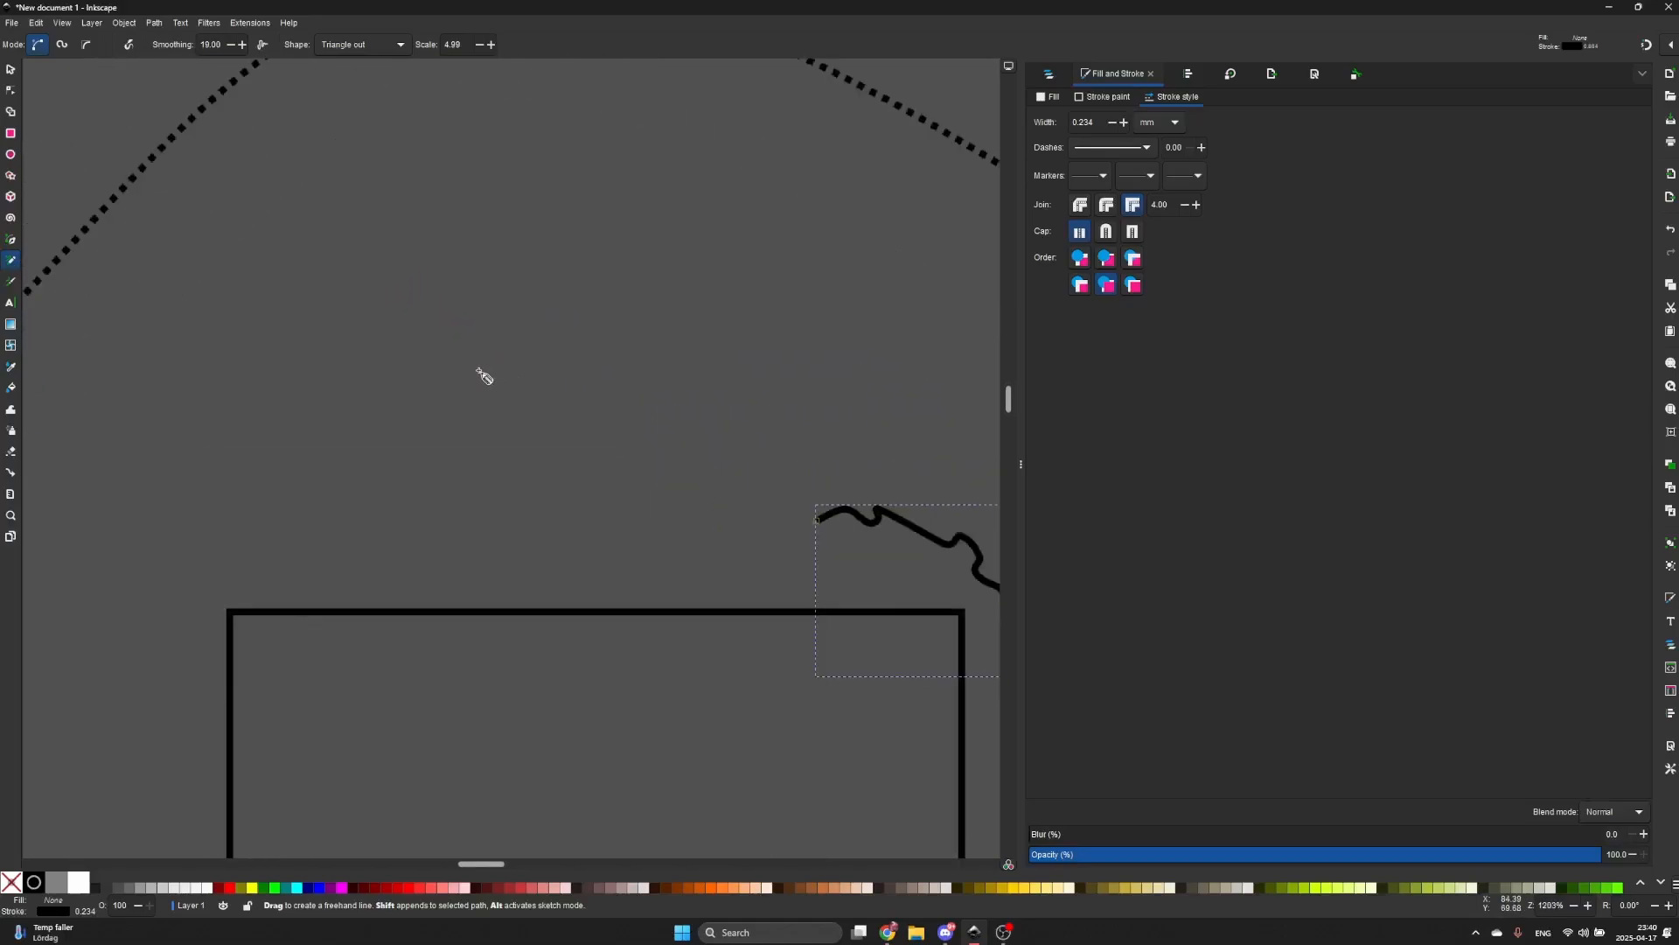
pyautogui.moveTo(426, 322)
pyautogui.mouseDown()
pyautogui.moveTo(463, 366)
pyautogui.moveTo(438, 418)
pyautogui.moveTo(447, 450)
pyautogui.moveTo(532, 384)
pyautogui.moveTo(545, 443)
pyautogui.moveTo(521, 459)
pyautogui.moveTo(537, 483)
pyautogui.moveTo(627, 479)
pyautogui.moveTo(652, 413)
pyautogui.moveTo(731, 433)
pyautogui.moveTo(764, 415)
pyautogui.moveTo(686, 324)
pyautogui.mouseUp()
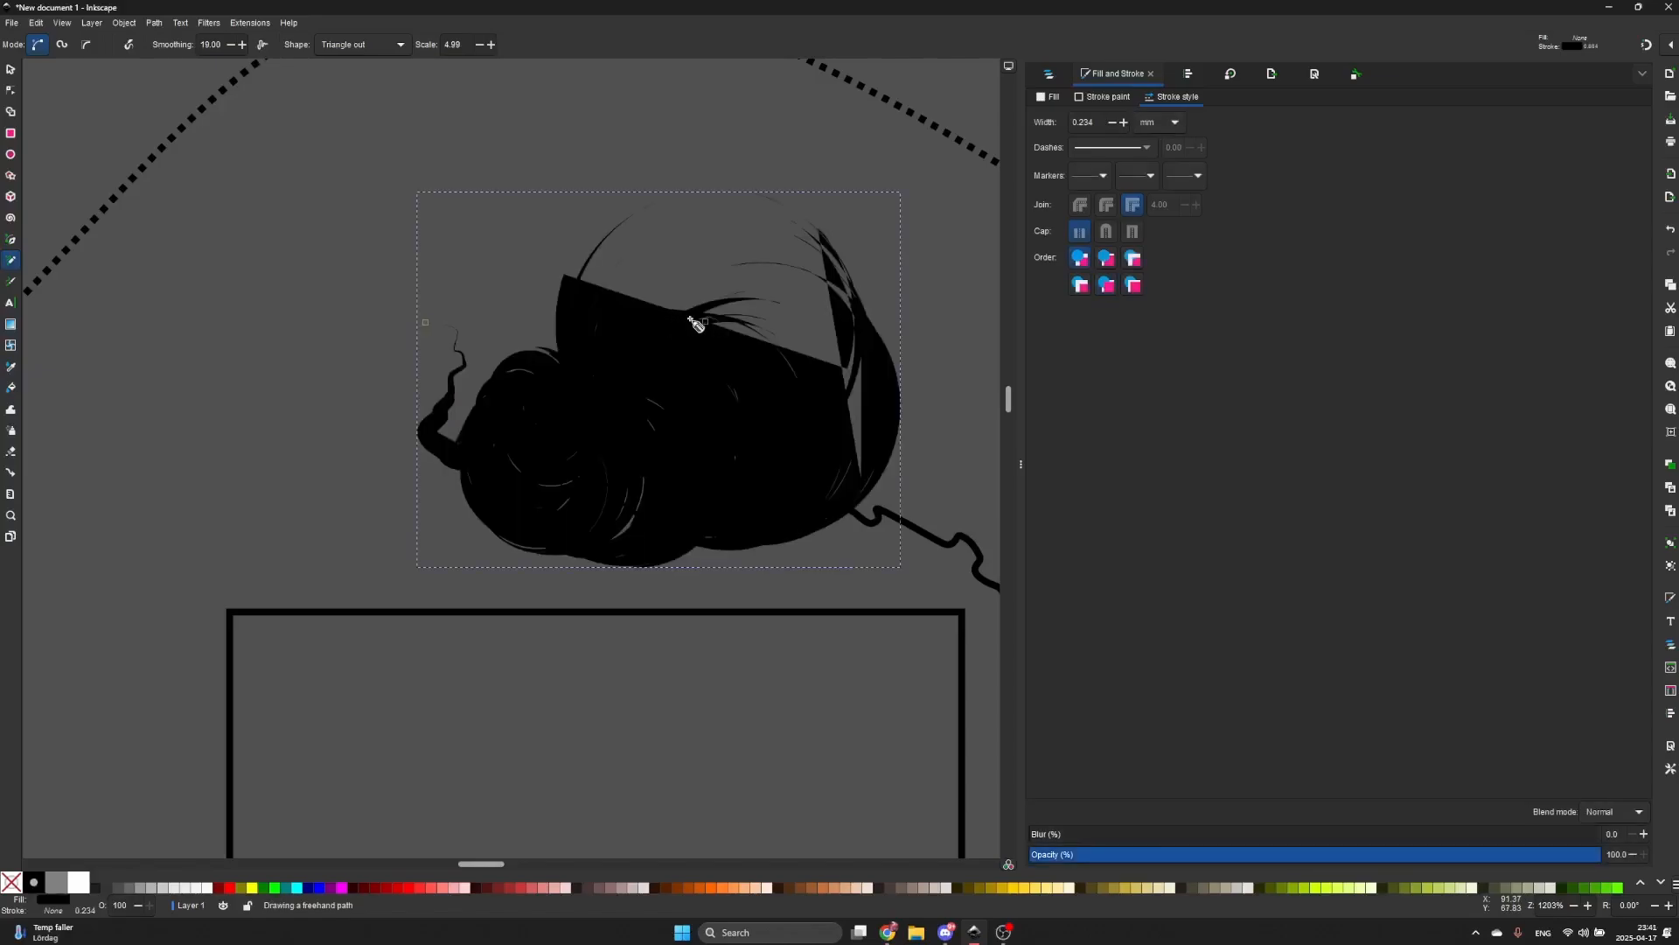
pyautogui.scroll(-2, 847, 229)
pyautogui.scroll(2, 848, 229)
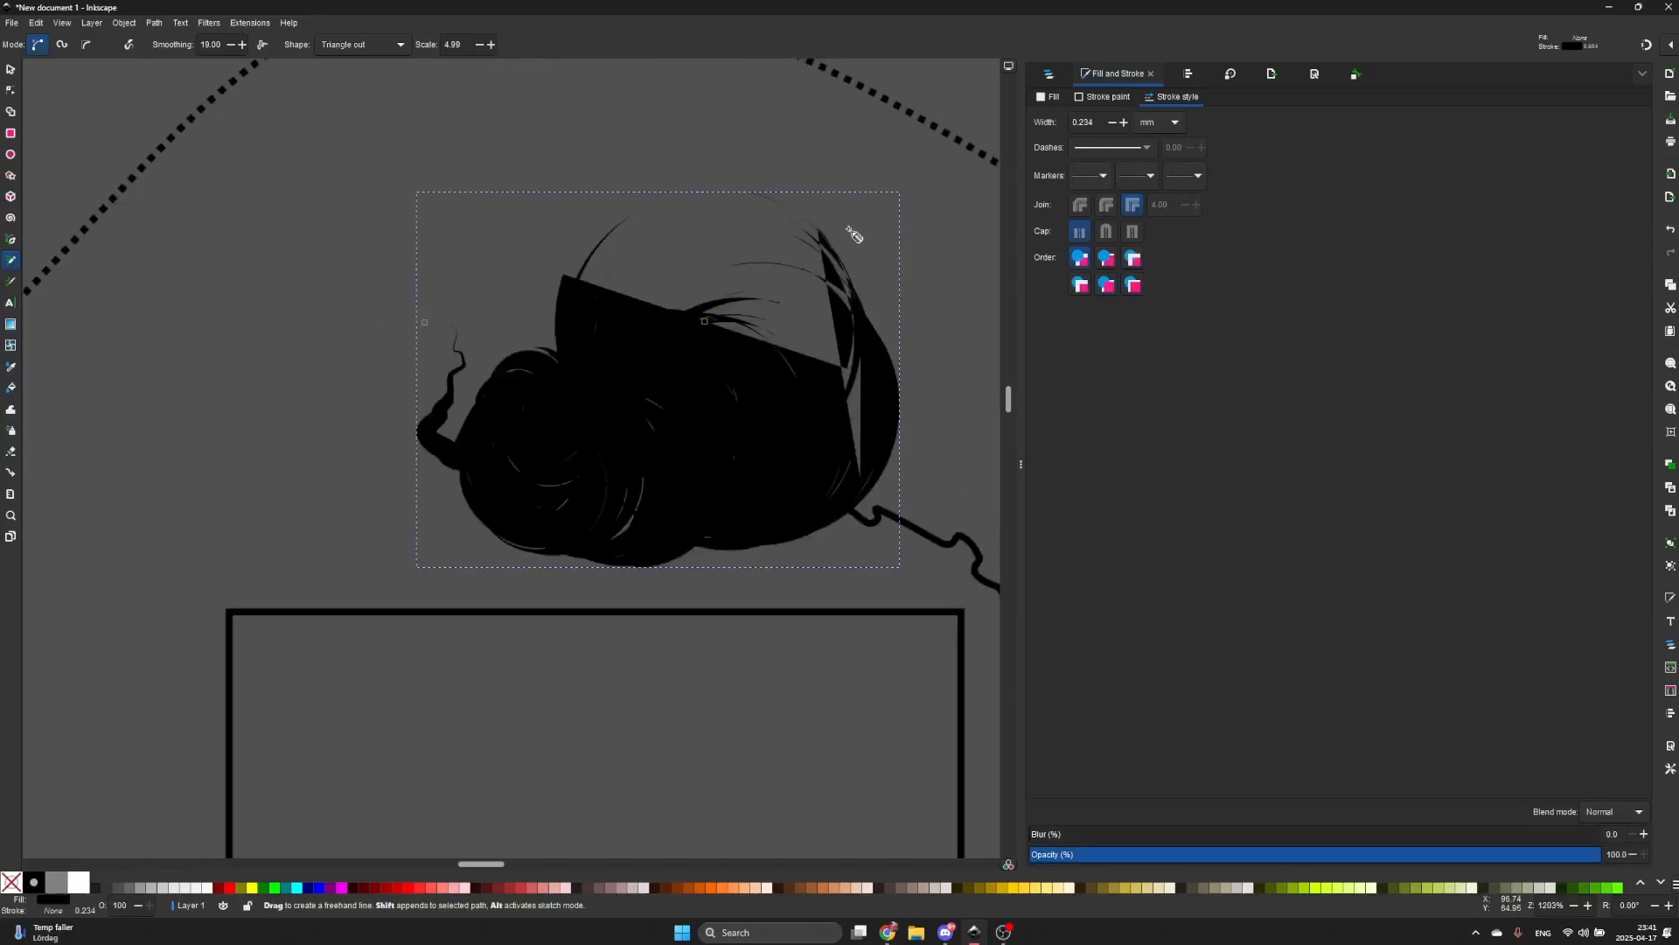
# - Remove the scribble's fill and give it a black stroke 0.1 mm wide
pyautogui.click(1113, 127)
pyautogui.click(12, 883)
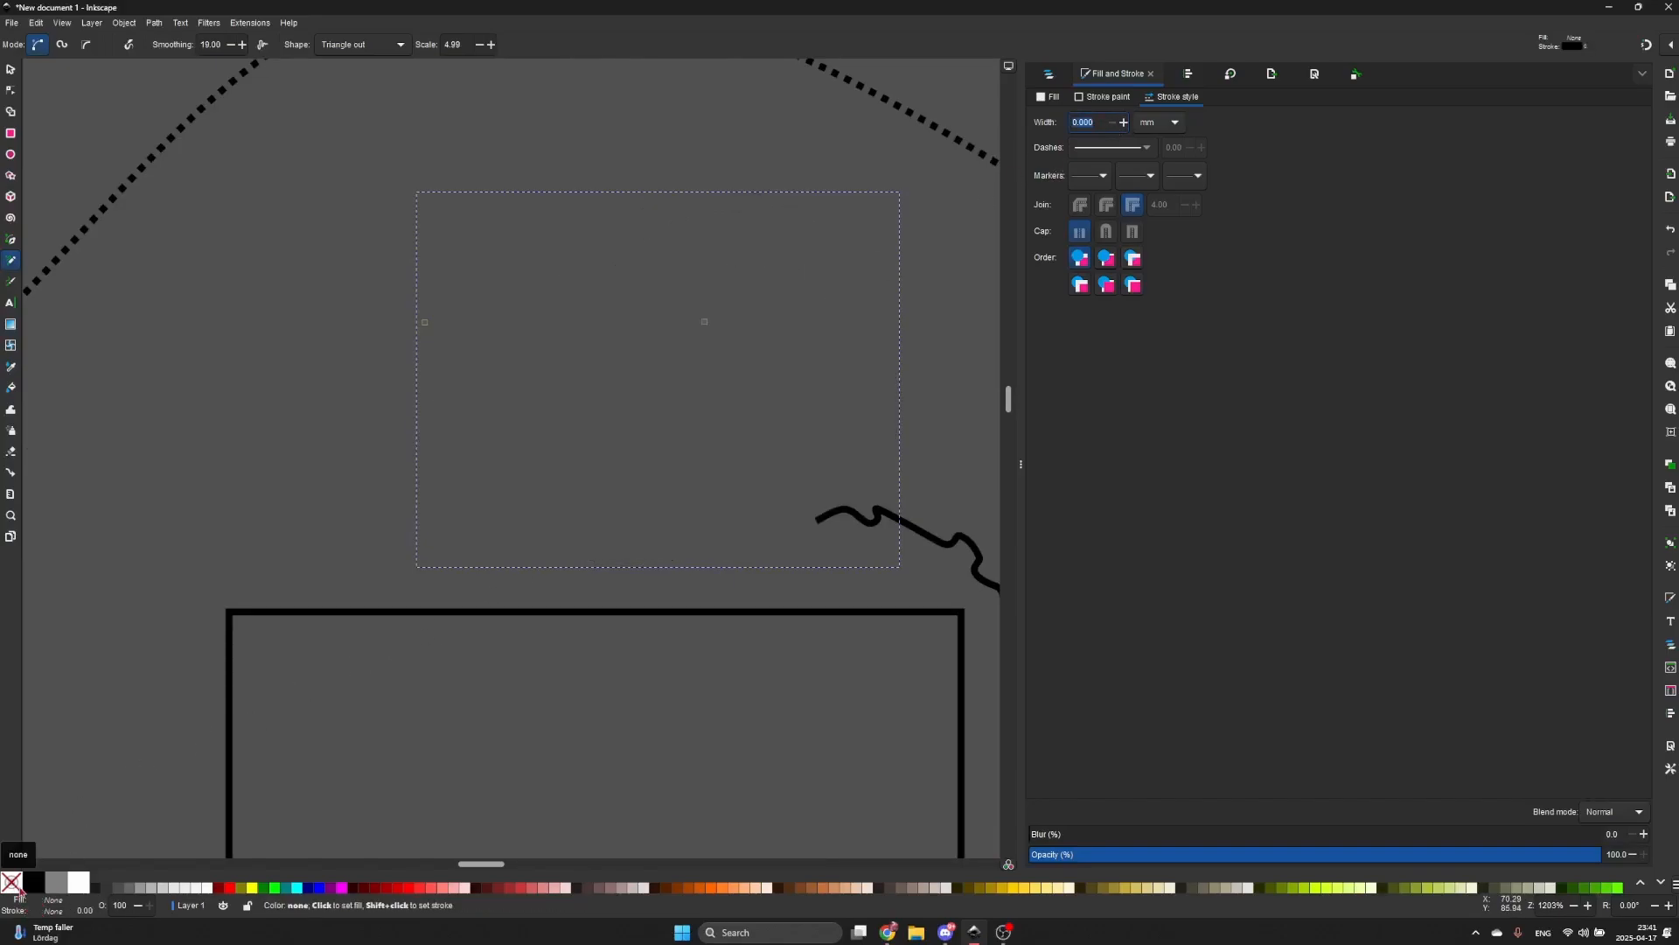
pyautogui.keyDown('shift'); pyautogui.click(33, 881); pyautogui.keyUp('shift')
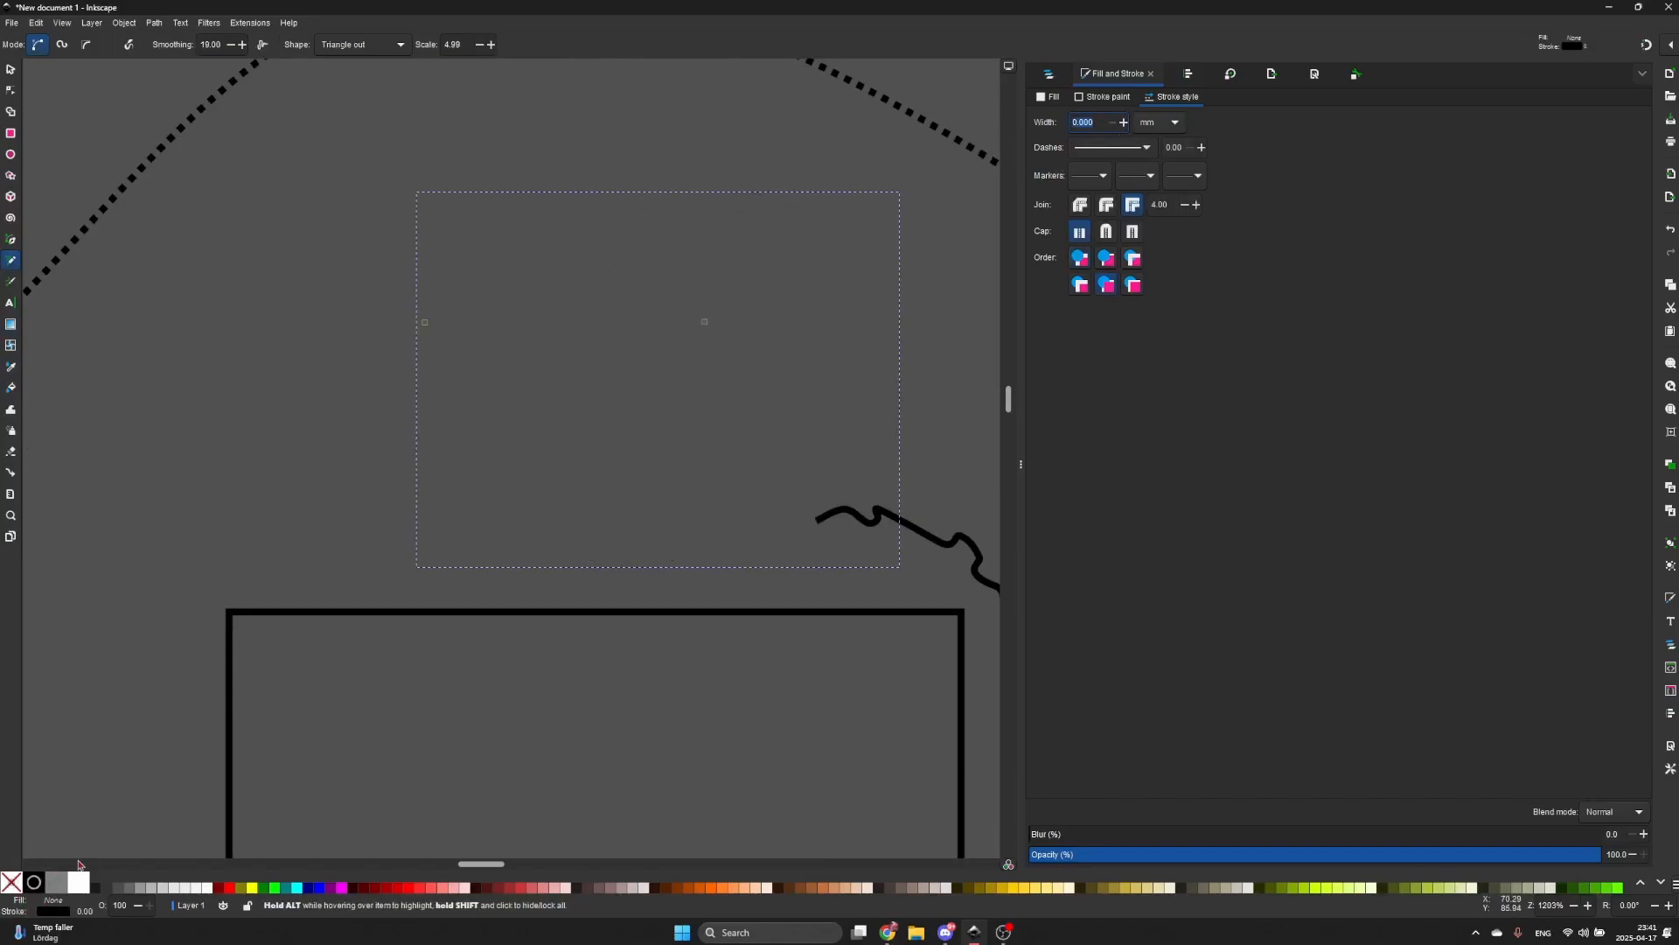
pyautogui.click(1122, 124)
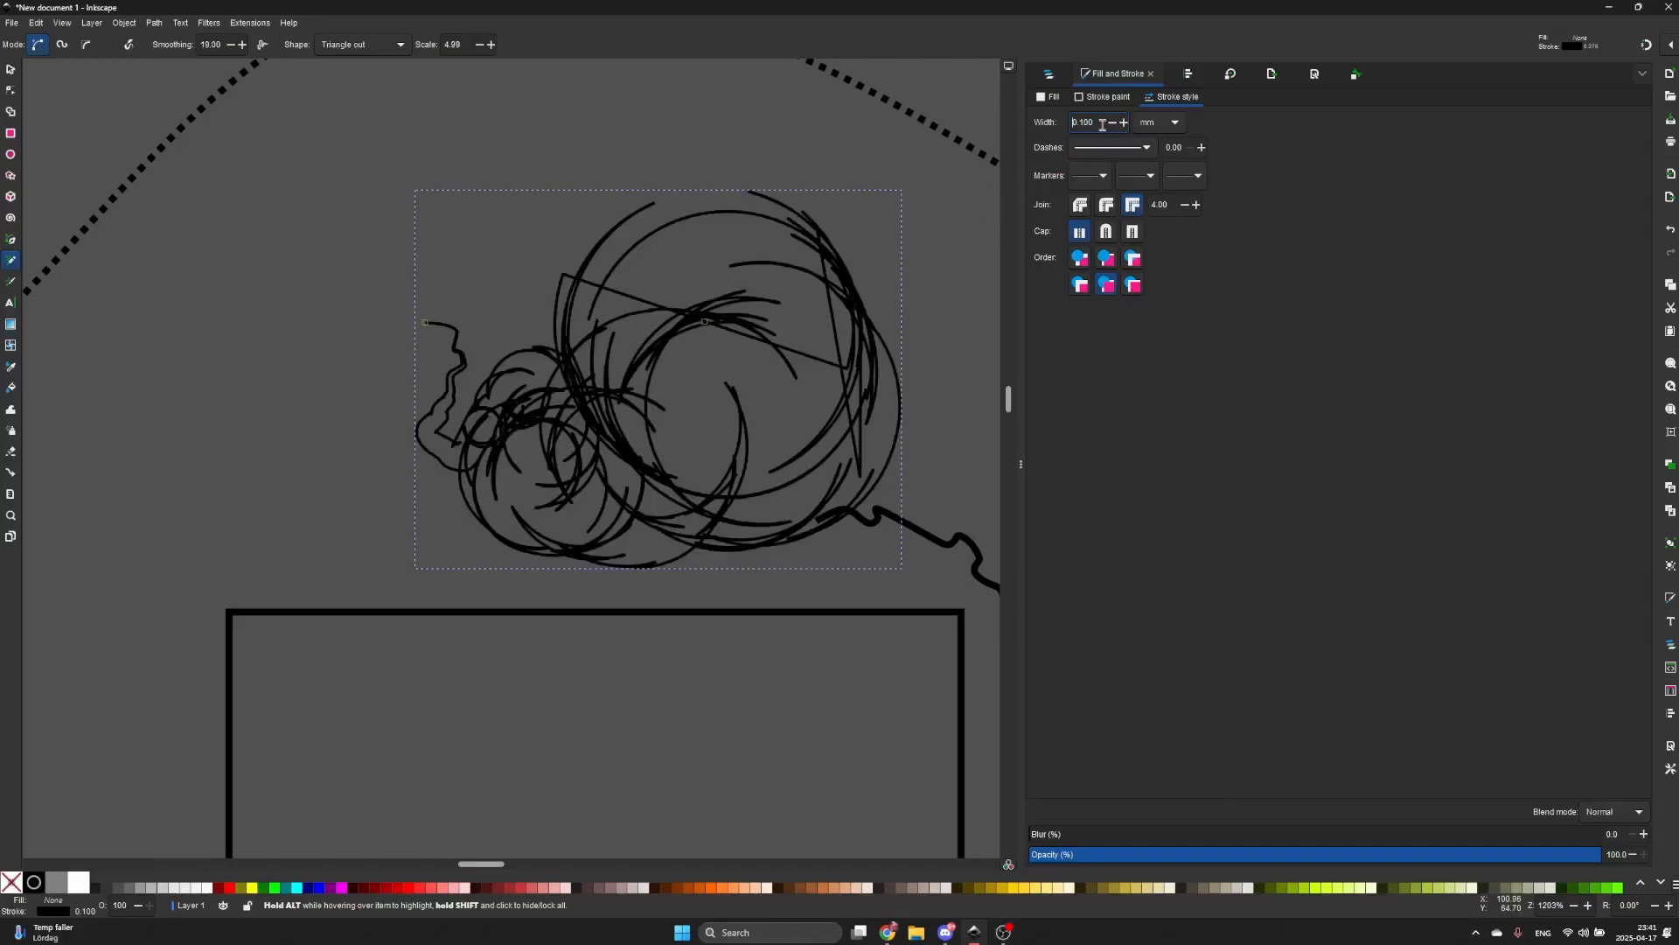
pyautogui.scroll(1, 856, 260)
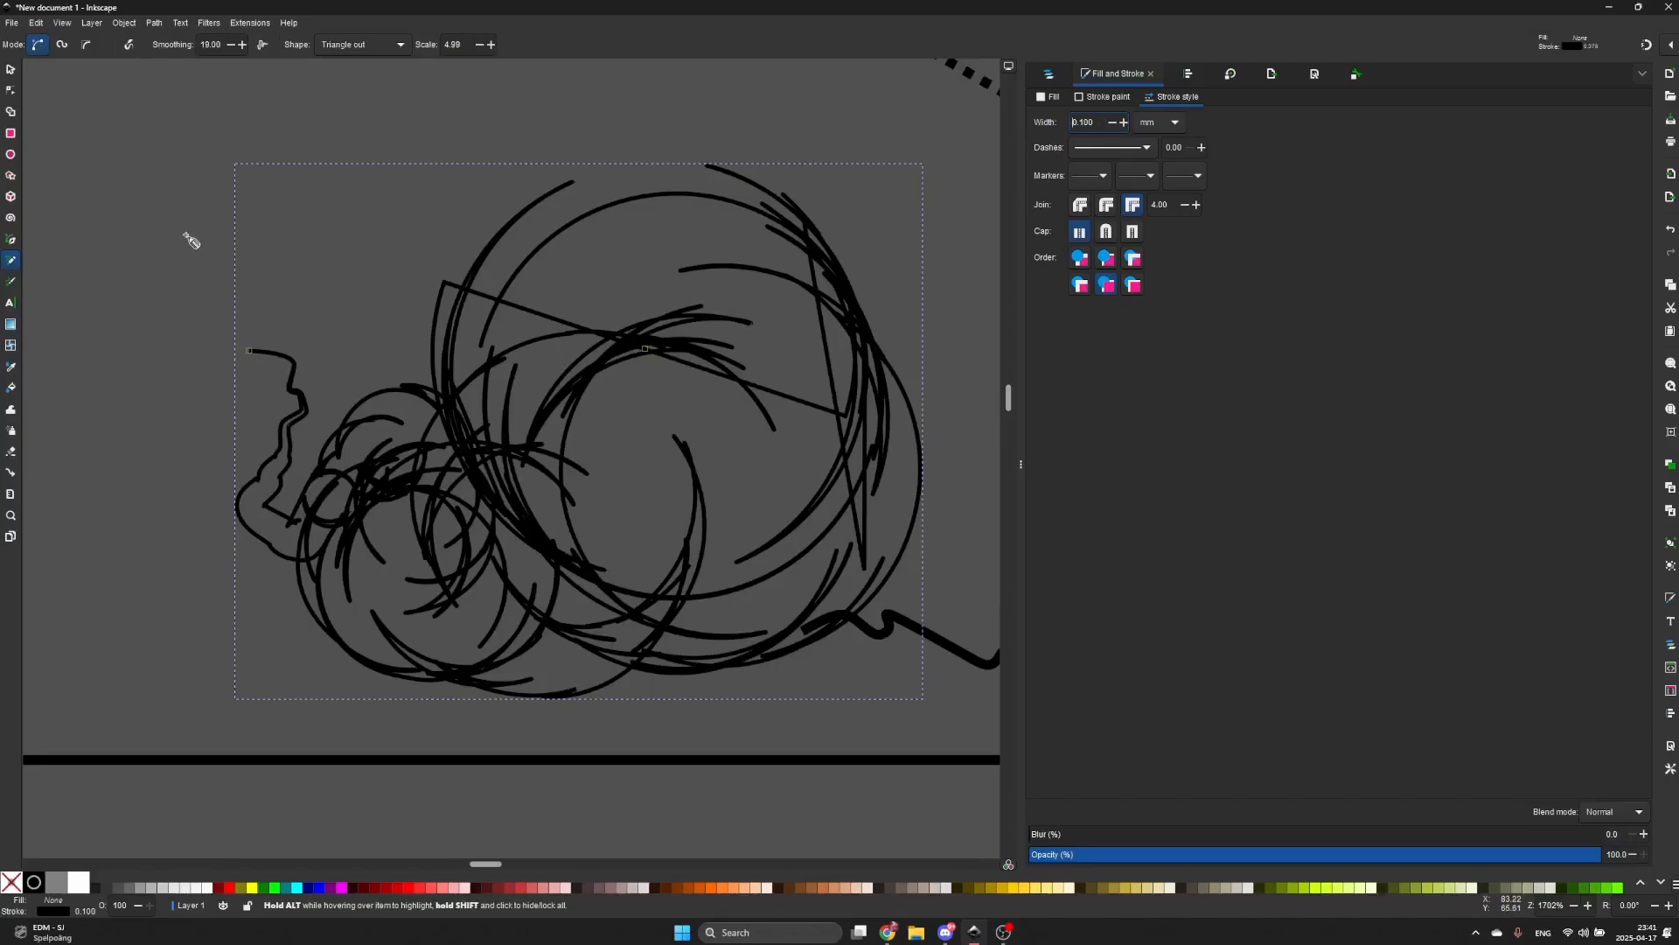
# - Move the scribble about 2 mm left and 0.5 mm up
pyautogui.click(12, 70)
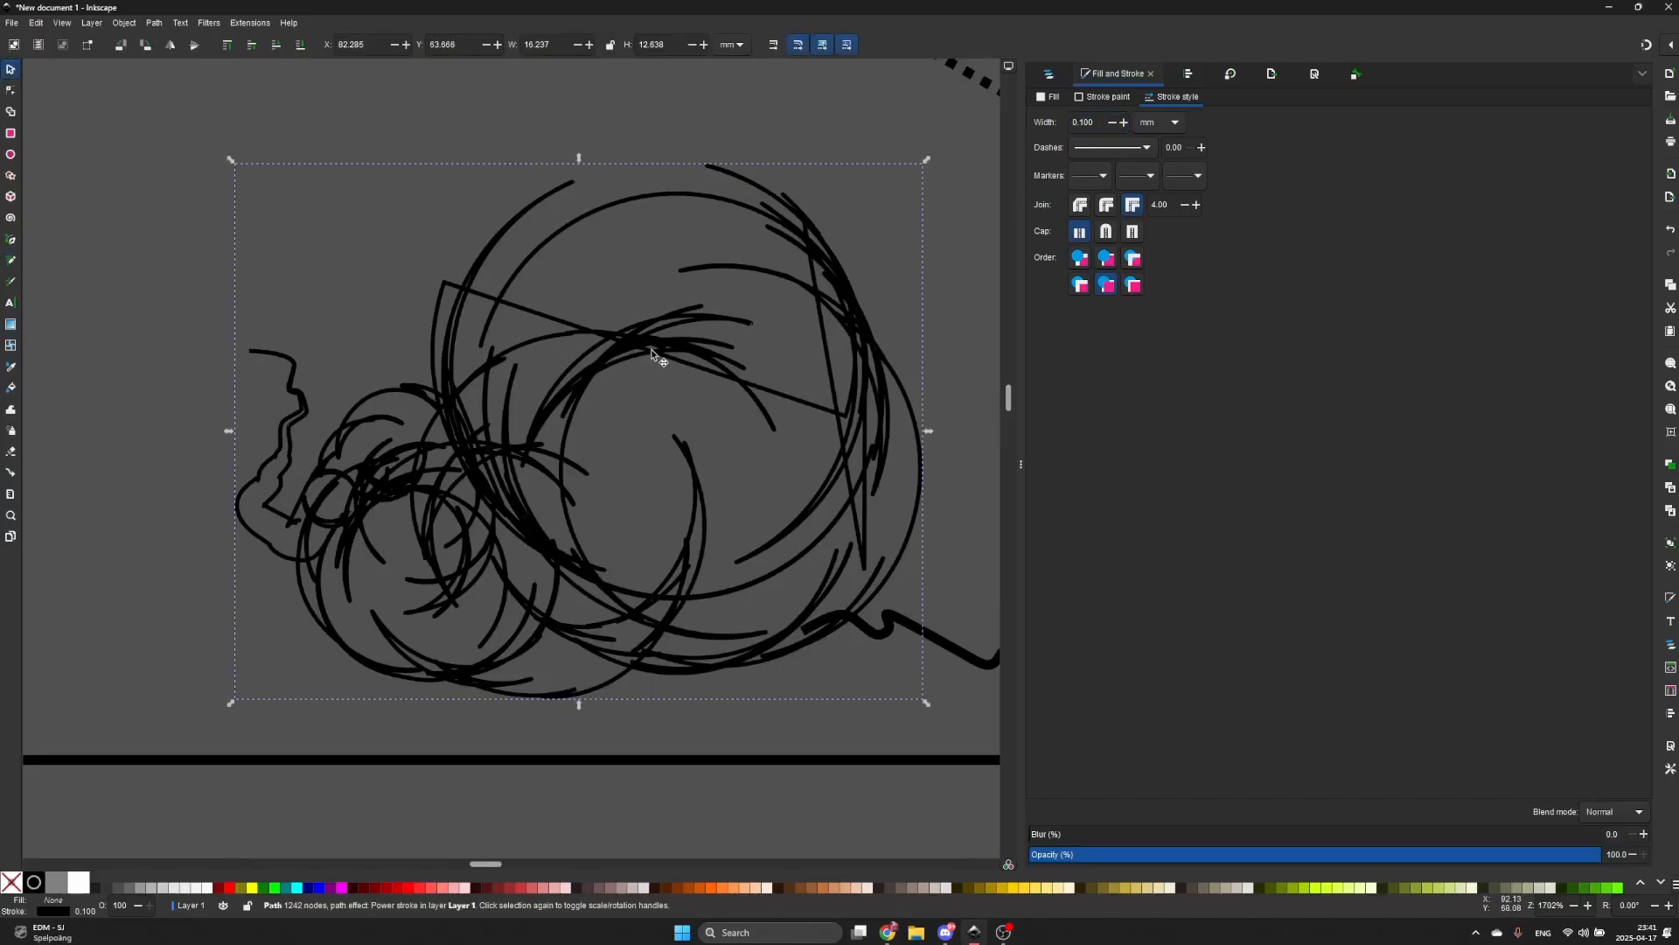
pyautogui.moveTo(651, 354); pyautogui.dragTo(567, 331)
pyautogui.scroll(-1, 567, 331)
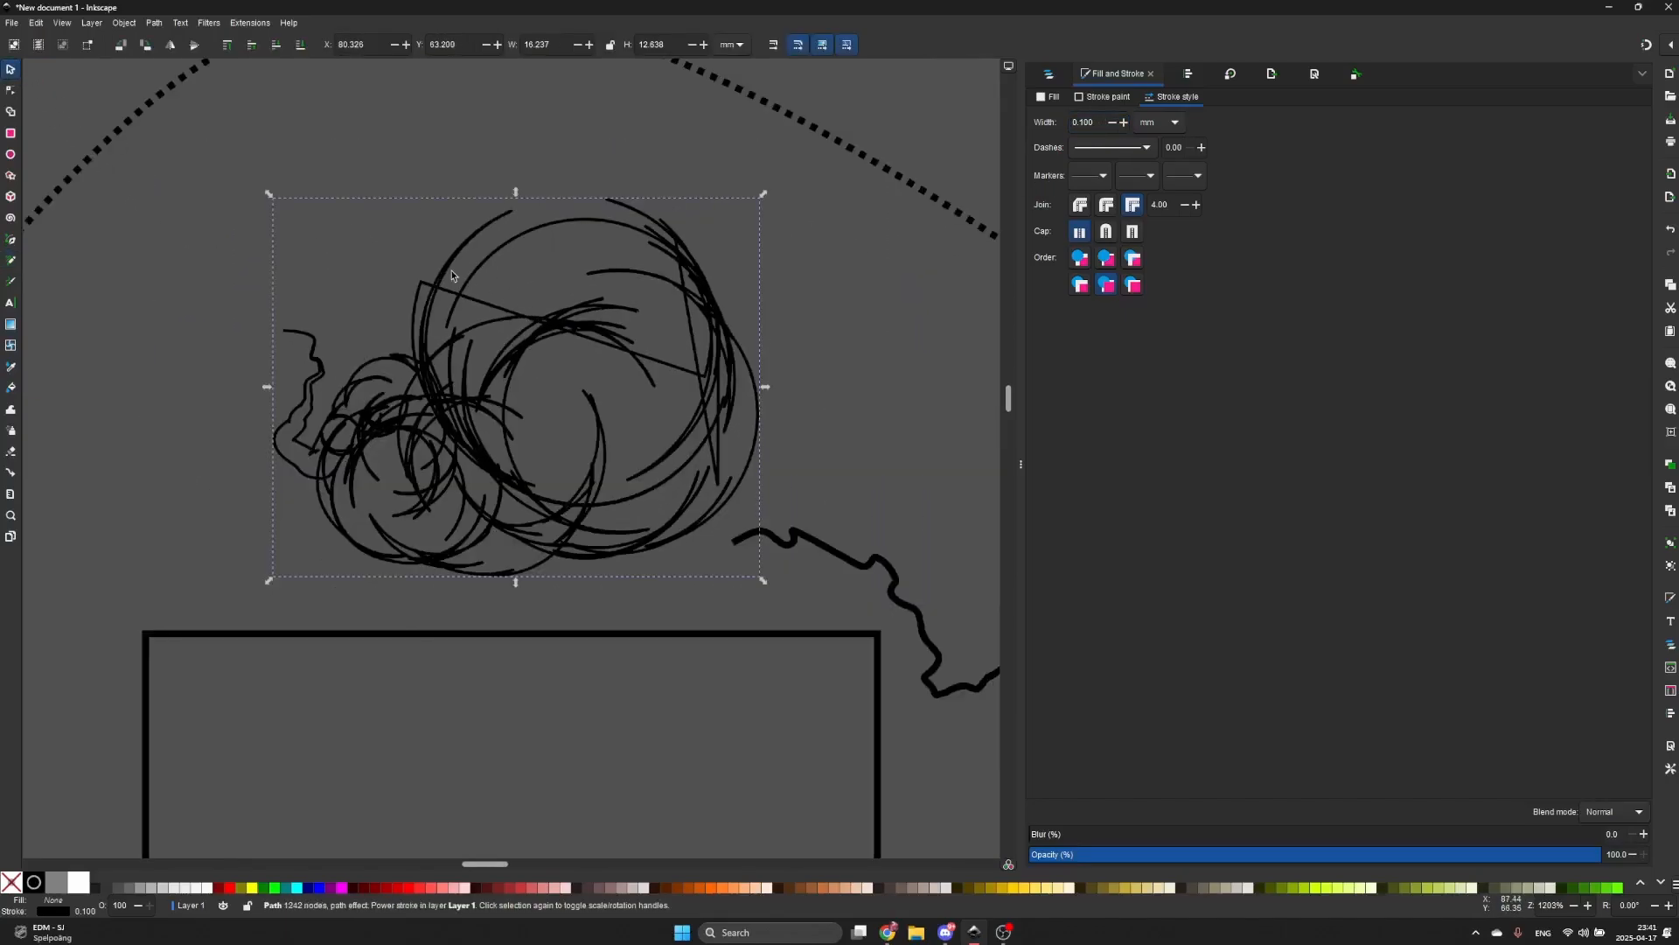
# - Set the Pencil tool's shape to None and delete the scribble
pyautogui.click(12, 261)
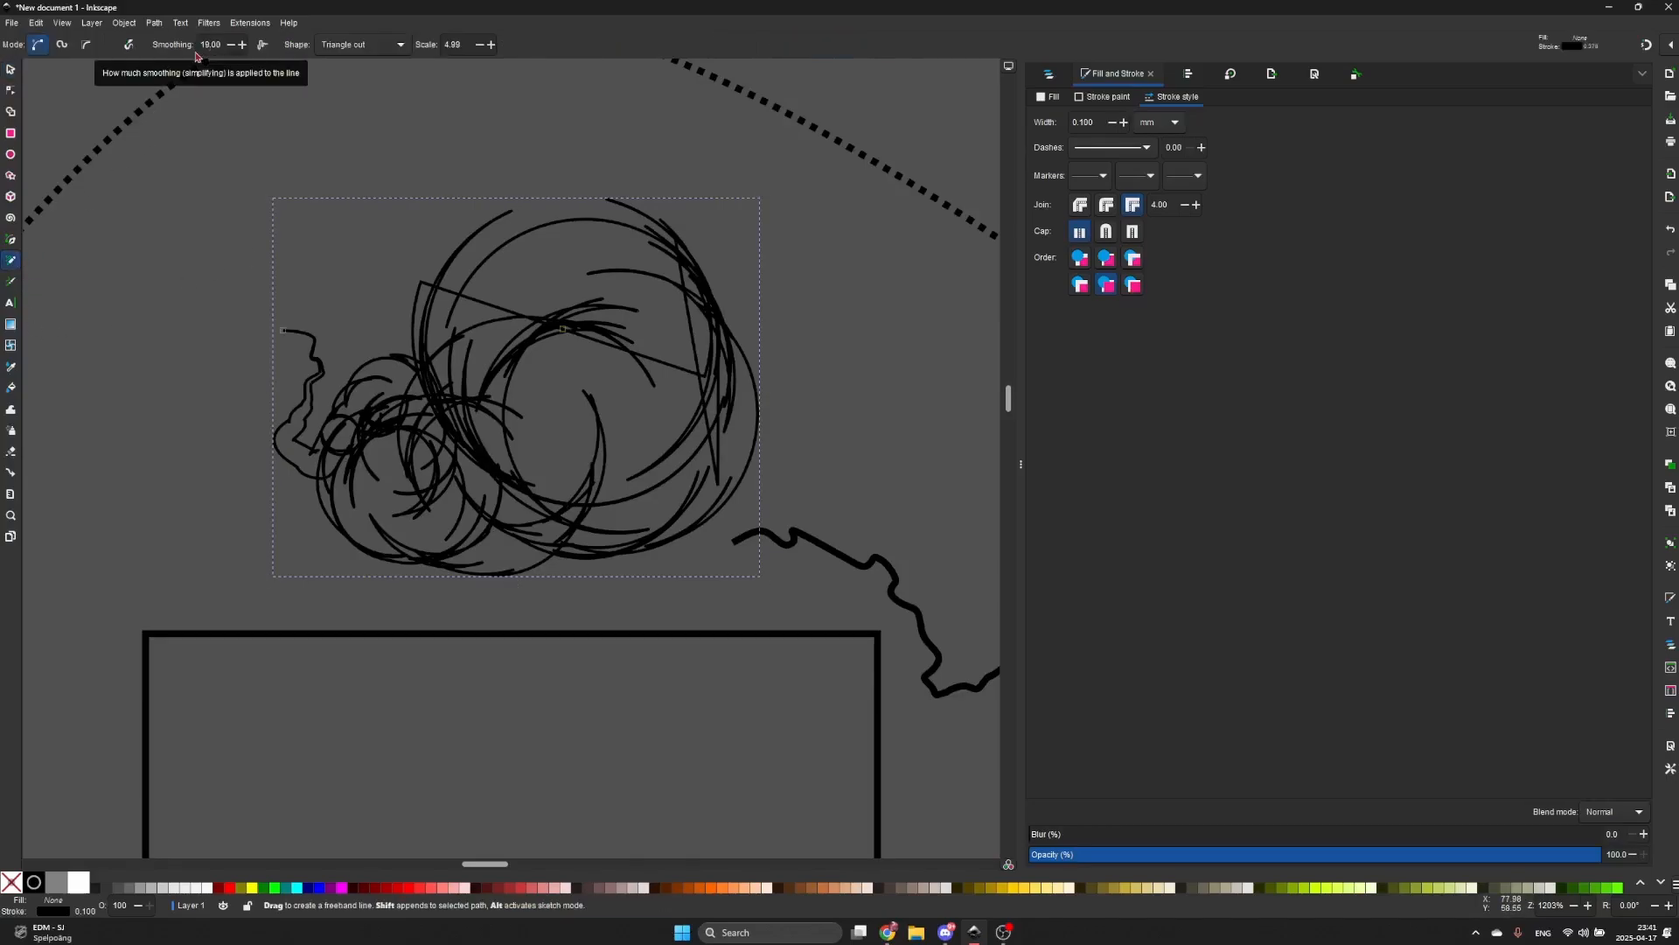
pyautogui.click(350, 45)
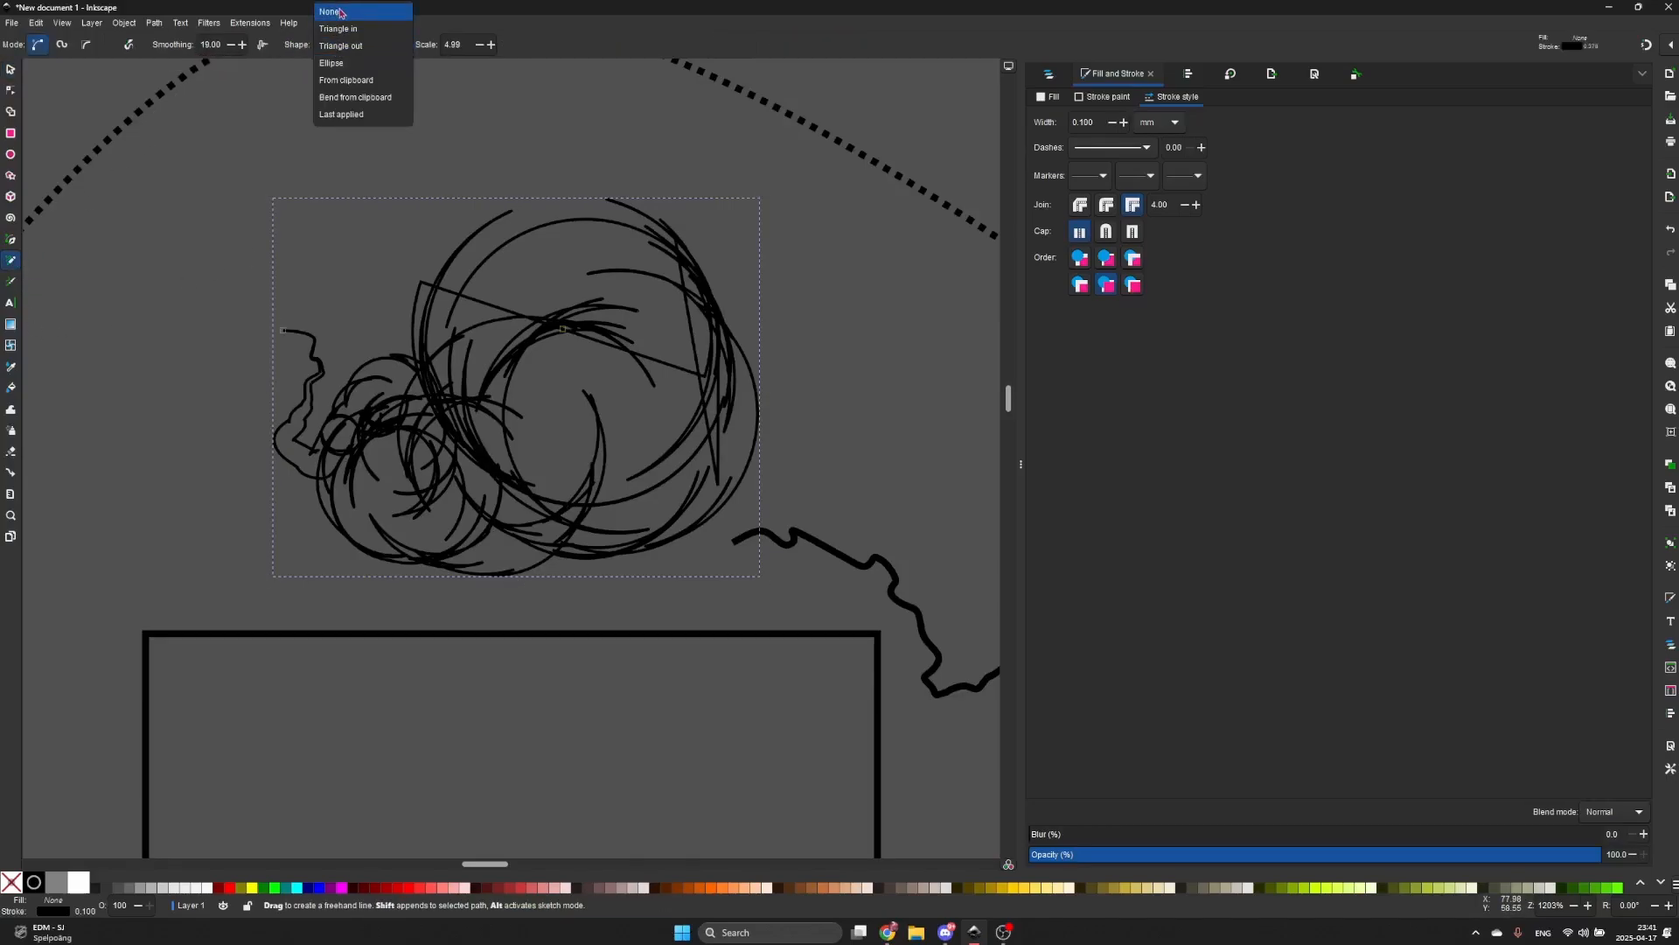
pyautogui.click(340, 12)
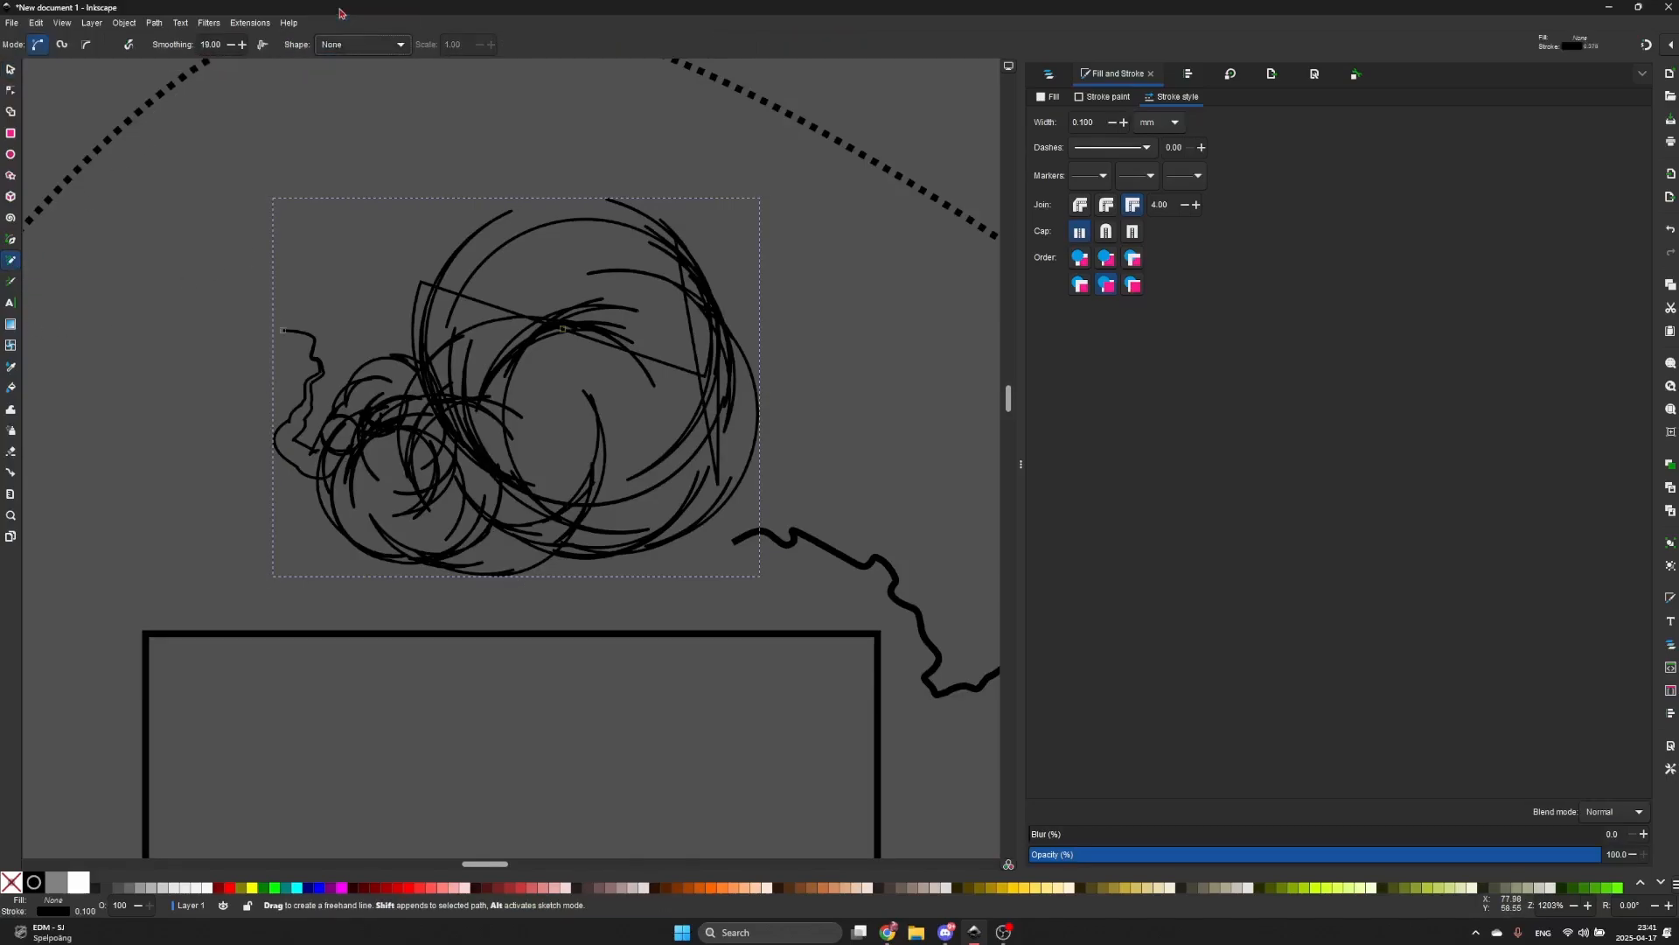
pyautogui.click(9, 70)
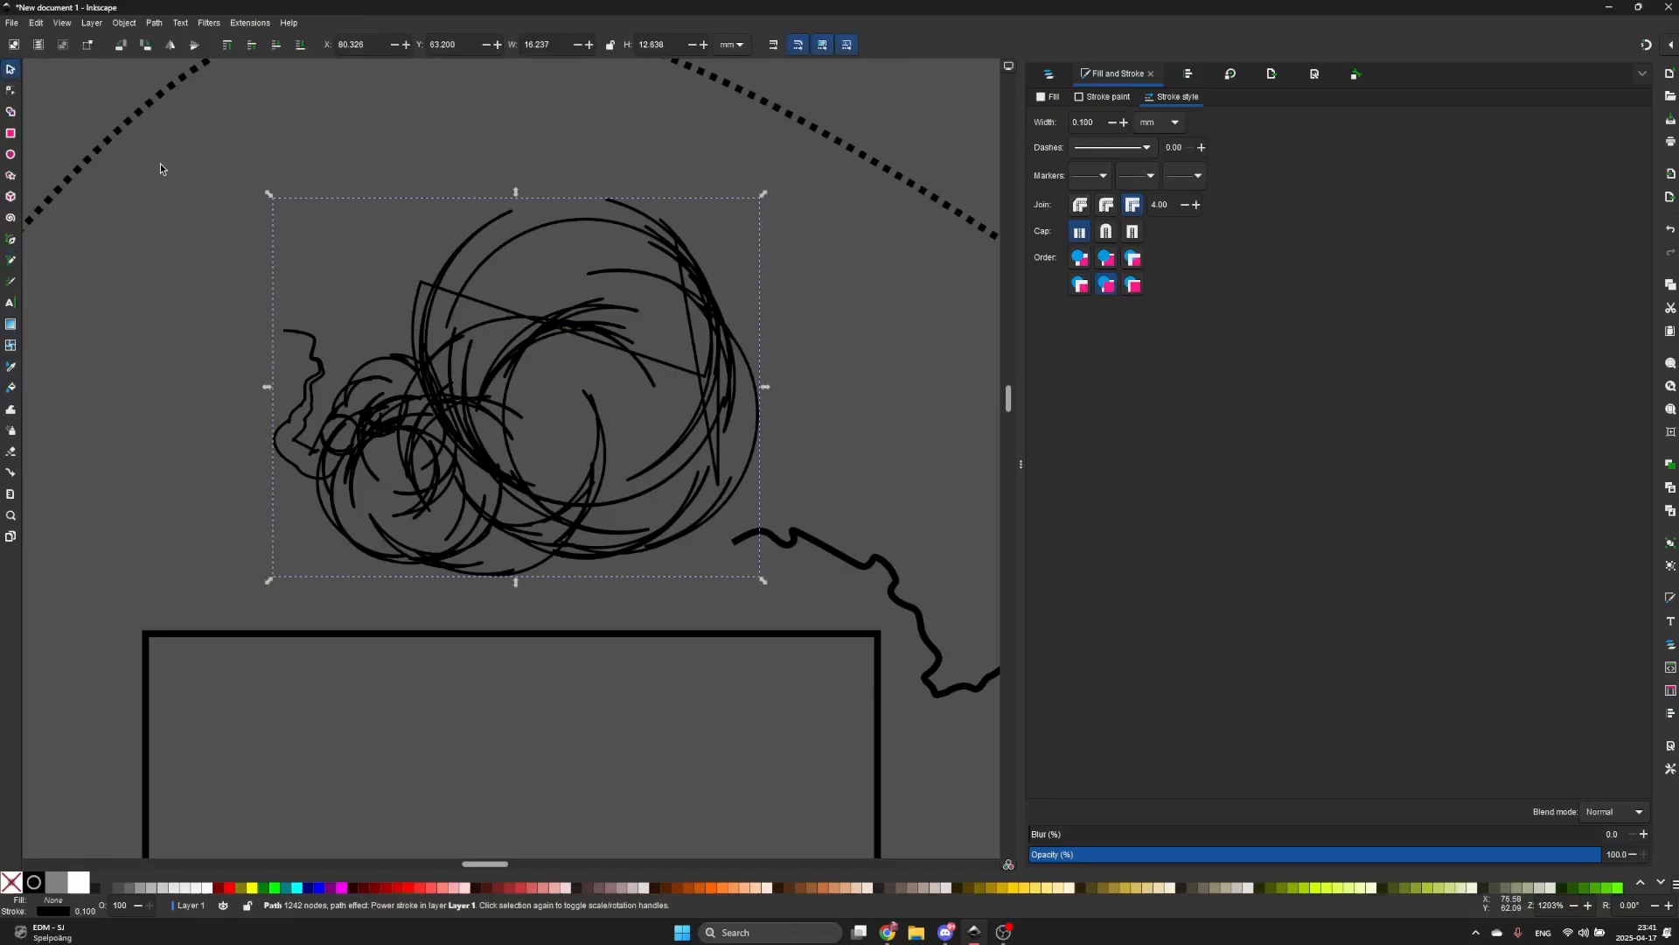
pyautogui.press('Delete')
# - Draw a smooth wavy path with the Pen tool above the rectangle and delete it
pyautogui.press('b')
pyautogui.moveTo(275, 361); pyautogui.dragTo(345, 302)
pyautogui.moveTo(522, 404); pyautogui.dragTo(588, 337)
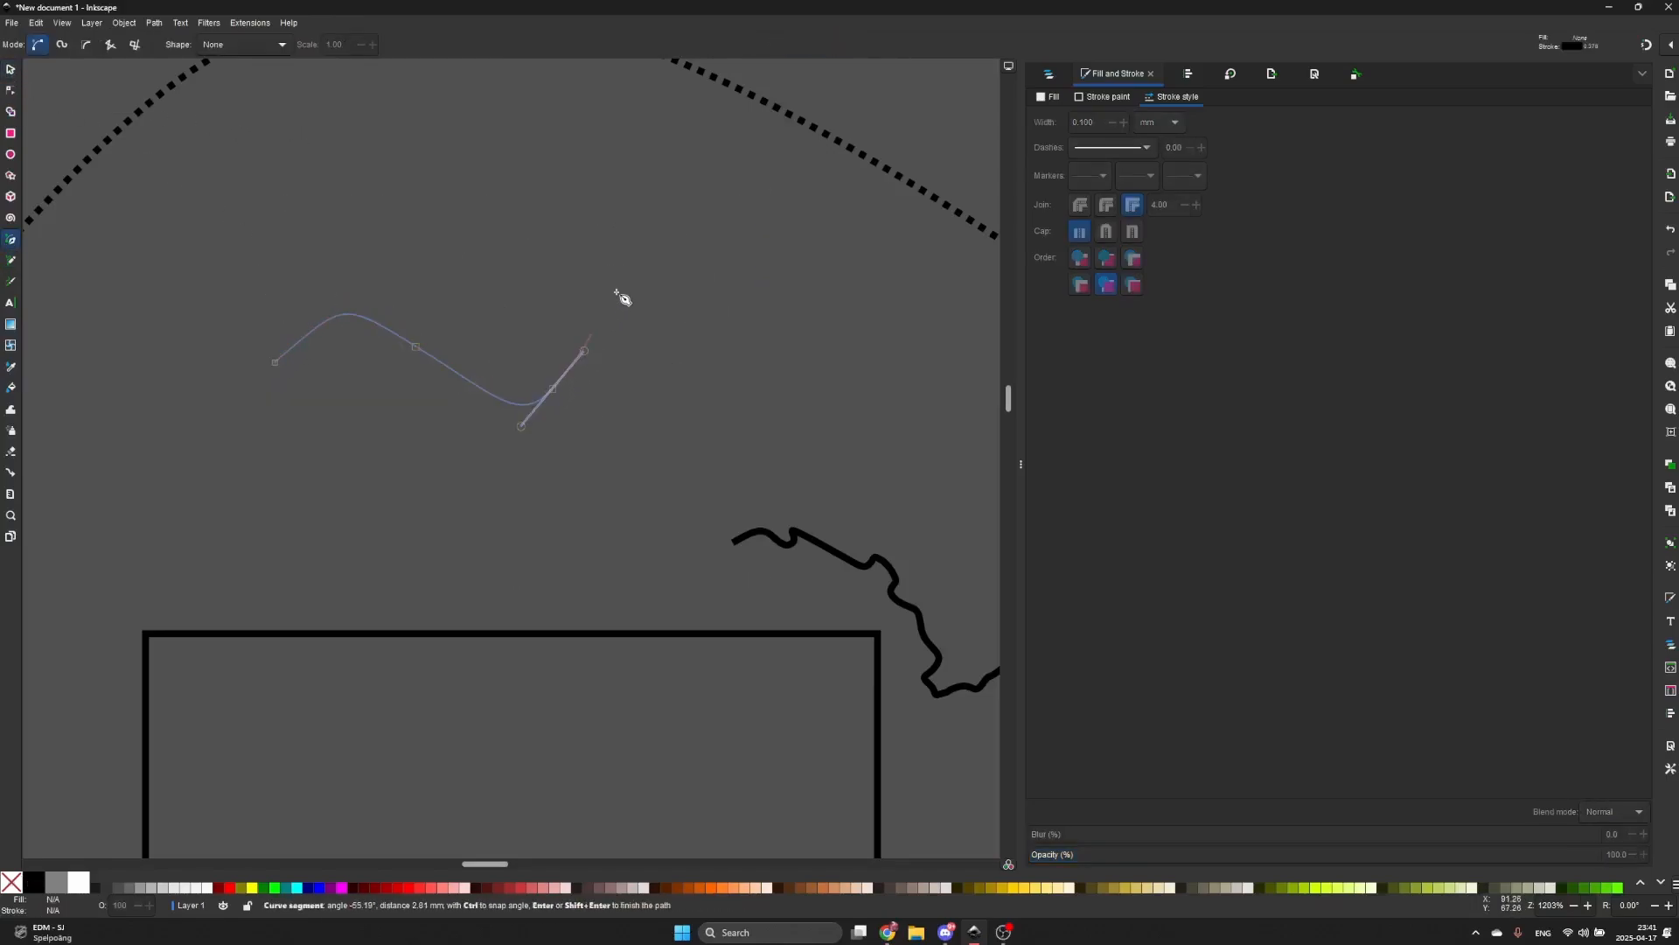
pyautogui.doubleClick(652, 279)
pyautogui.press('d')
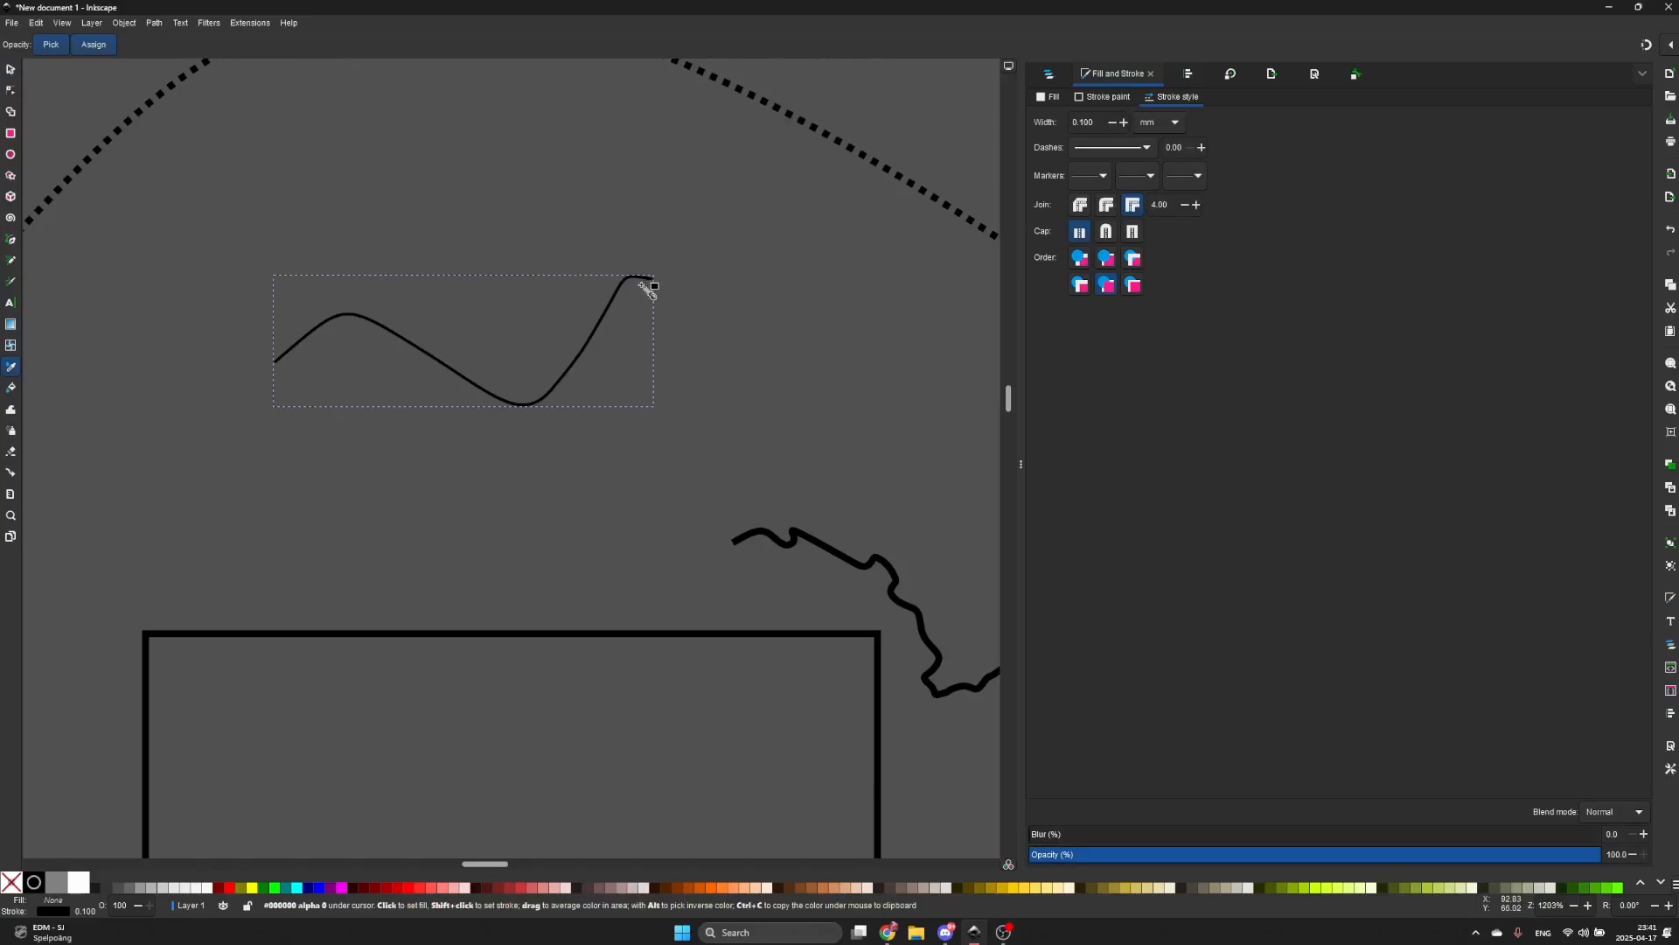
pyautogui.press('Delete')
# - Draw three separate freehand lines above the rectangle with the Pencil tool: a wave, a short arc and a longer winding line
pyautogui.click(11, 260)
pyautogui.moveTo(218, 364)
pyautogui.mouseDown()
pyautogui.moveTo(314, 277)
pyautogui.moveTo(454, 346)
pyautogui.mouseUp()
pyautogui.moveTo(489, 341); pyautogui.dragTo(589, 352)
pyautogui.moveTo(435, 278)
pyautogui.mouseDown()
pyautogui.moveTo(507, 228)
pyautogui.moveTo(563, 300)
pyautogui.moveTo(610, 248)
pyautogui.moveTo(613, 330)
pyautogui.moveTo(666, 311)
pyautogui.moveTo(704, 328)
pyautogui.mouseUp()
pyautogui.keyDown('ctrl'); pyautogui.scroll(3, 660, 302); pyautogui.keyUp('ctrl')
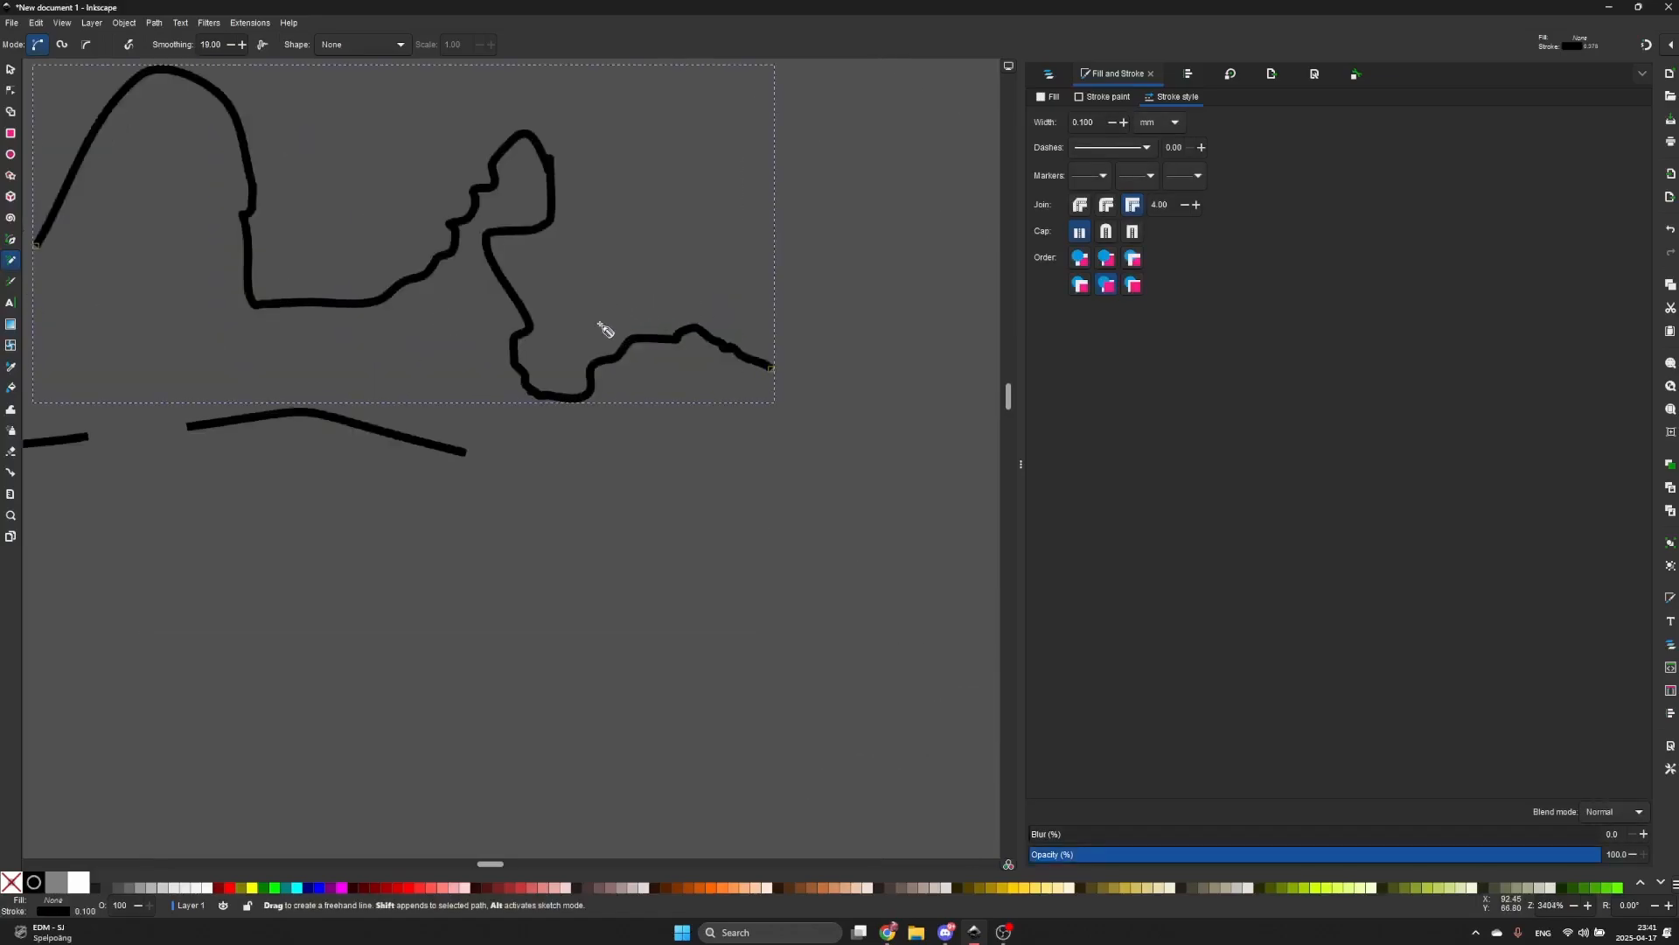
# - Examine the nodes along the winding freehand line with the Node tool
pyautogui.press('n')
pyautogui.scroll(-2, 602, 329)
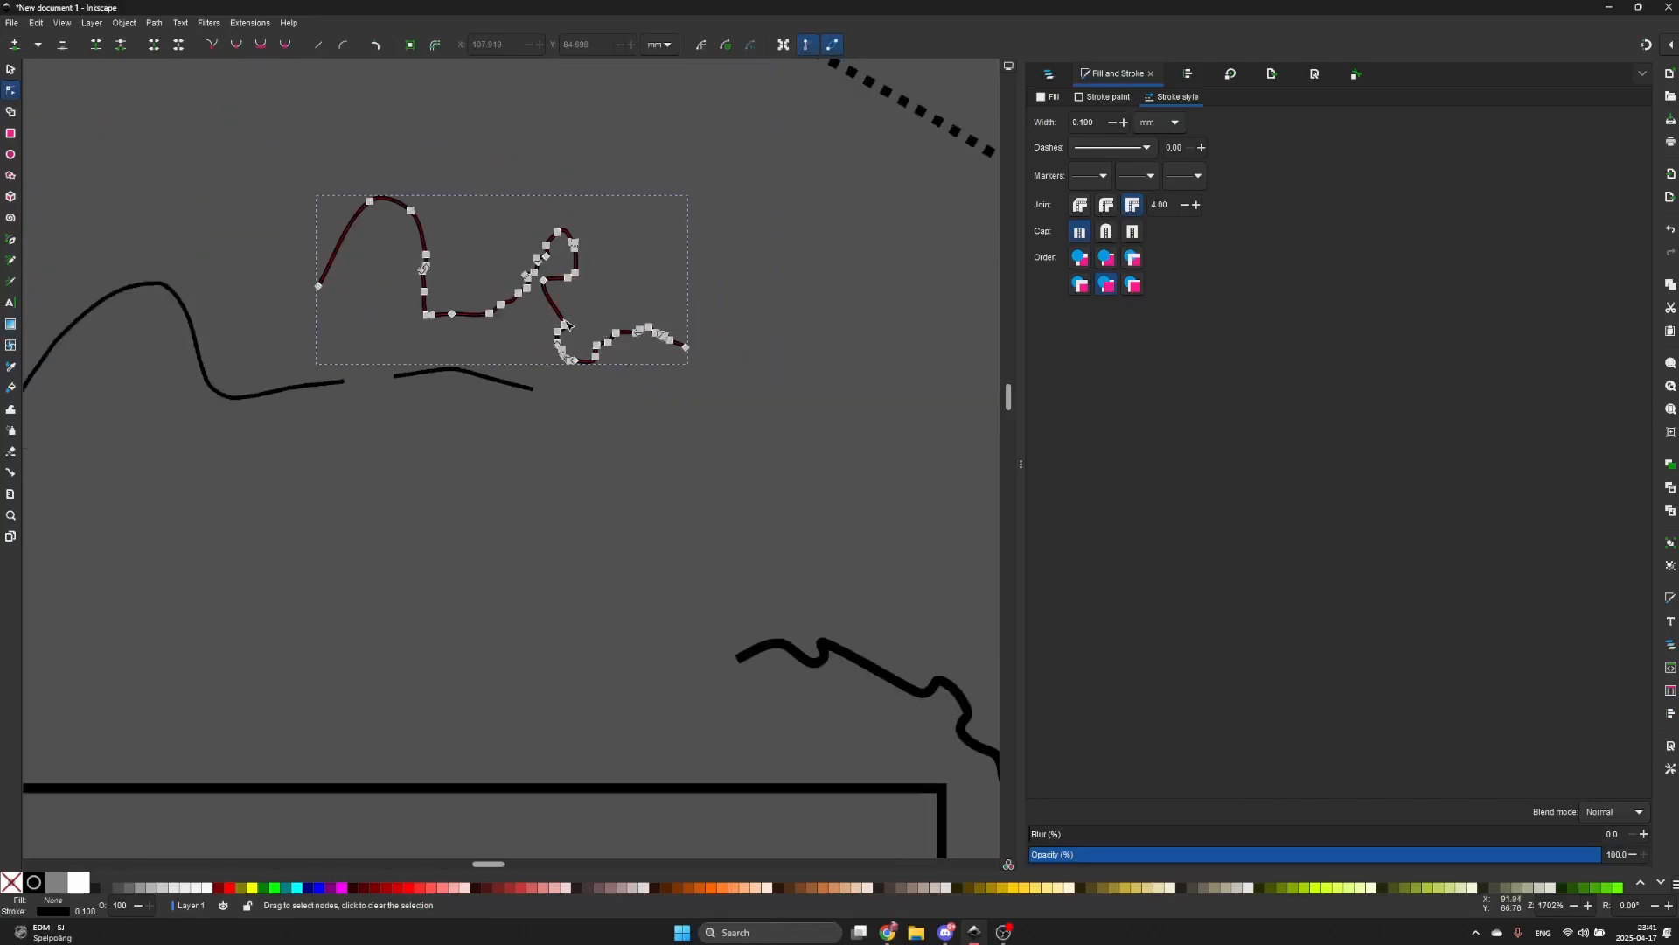
pyautogui.scroll(1, 560, 322)
pyautogui.hscroll(4, 770, 472)
pyautogui.scroll(-2, 769, 472)
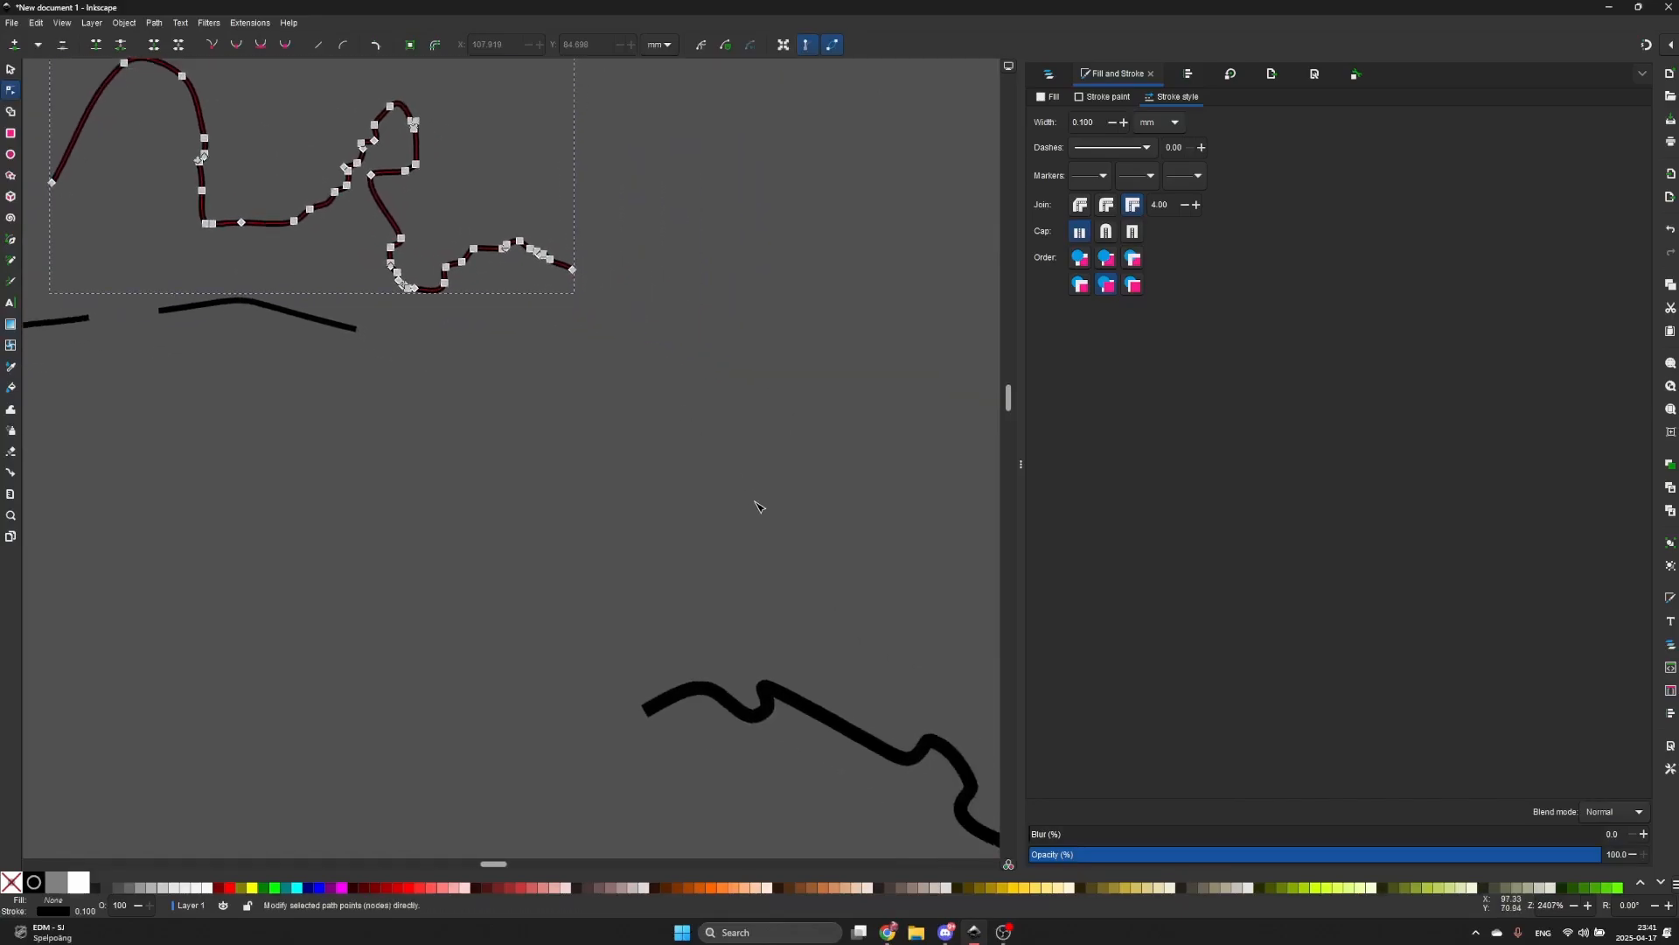
# - Compare the nodes of the thicker jagged path with those of the winding freehand line above the rectangle
pyautogui.click(778, 679)
pyautogui.keyDown('ctrl'); pyautogui.scroll(-1, 766, 604); pyautogui.keyUp('ctrl')
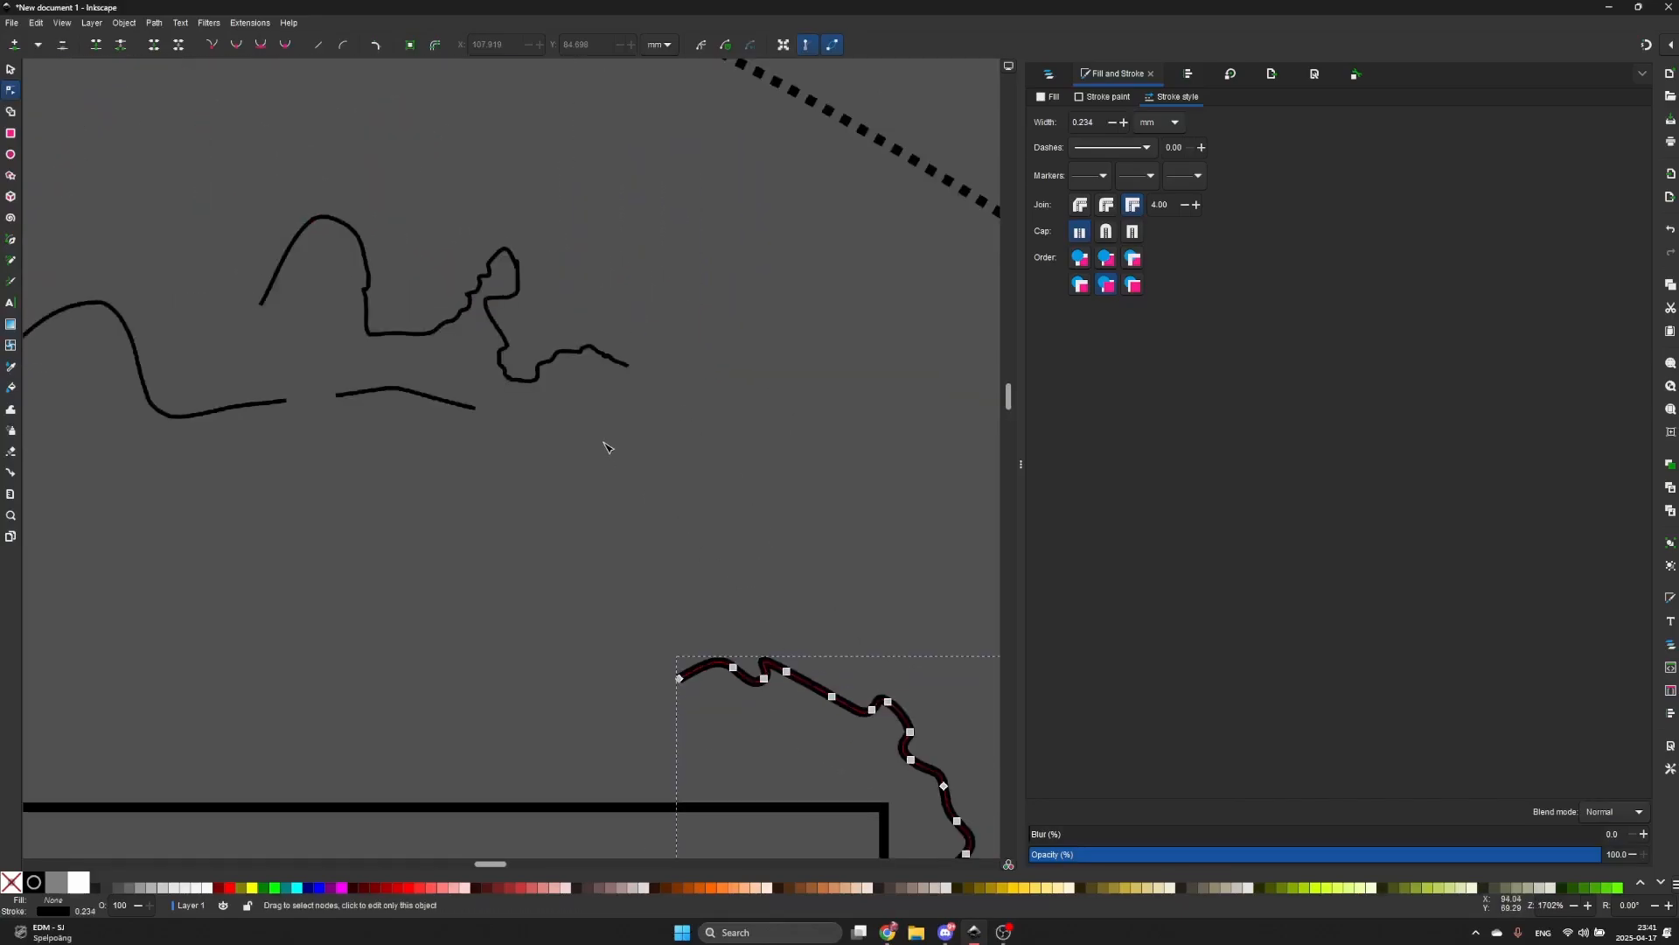
pyautogui.click(538, 373)
pyautogui.keyDown('ctrl'); pyautogui.scroll(-1, 575, 296); pyautogui.keyUp('ctrl')
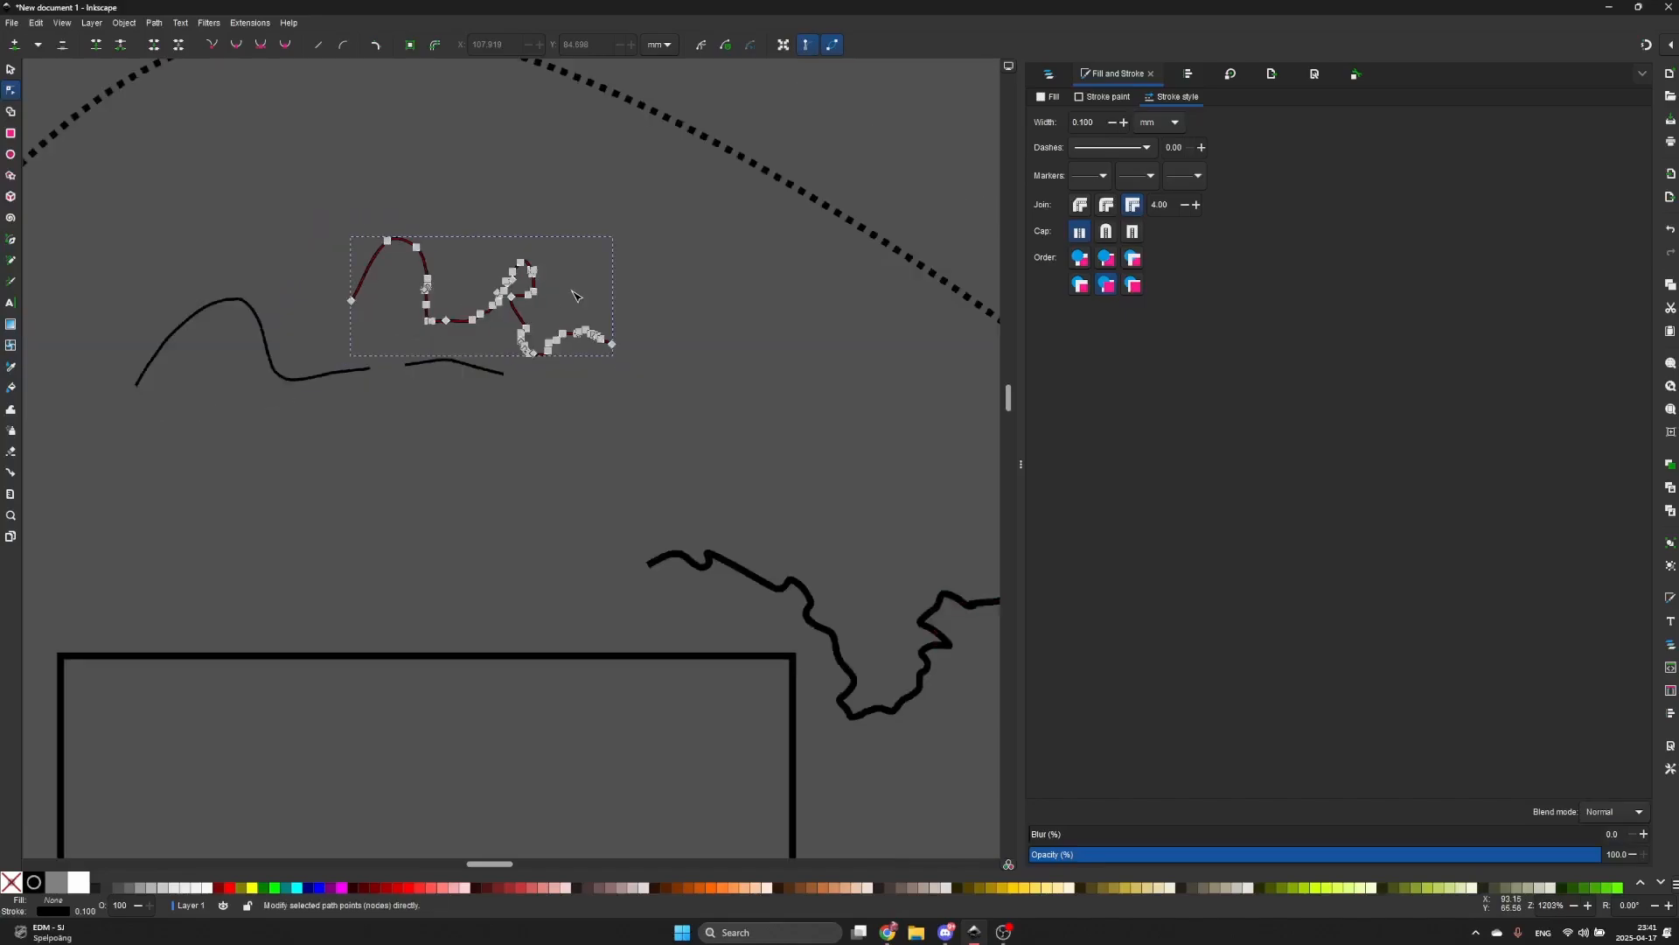
pyautogui.moveTo(574, 296); pyautogui.dragTo(617, 313)
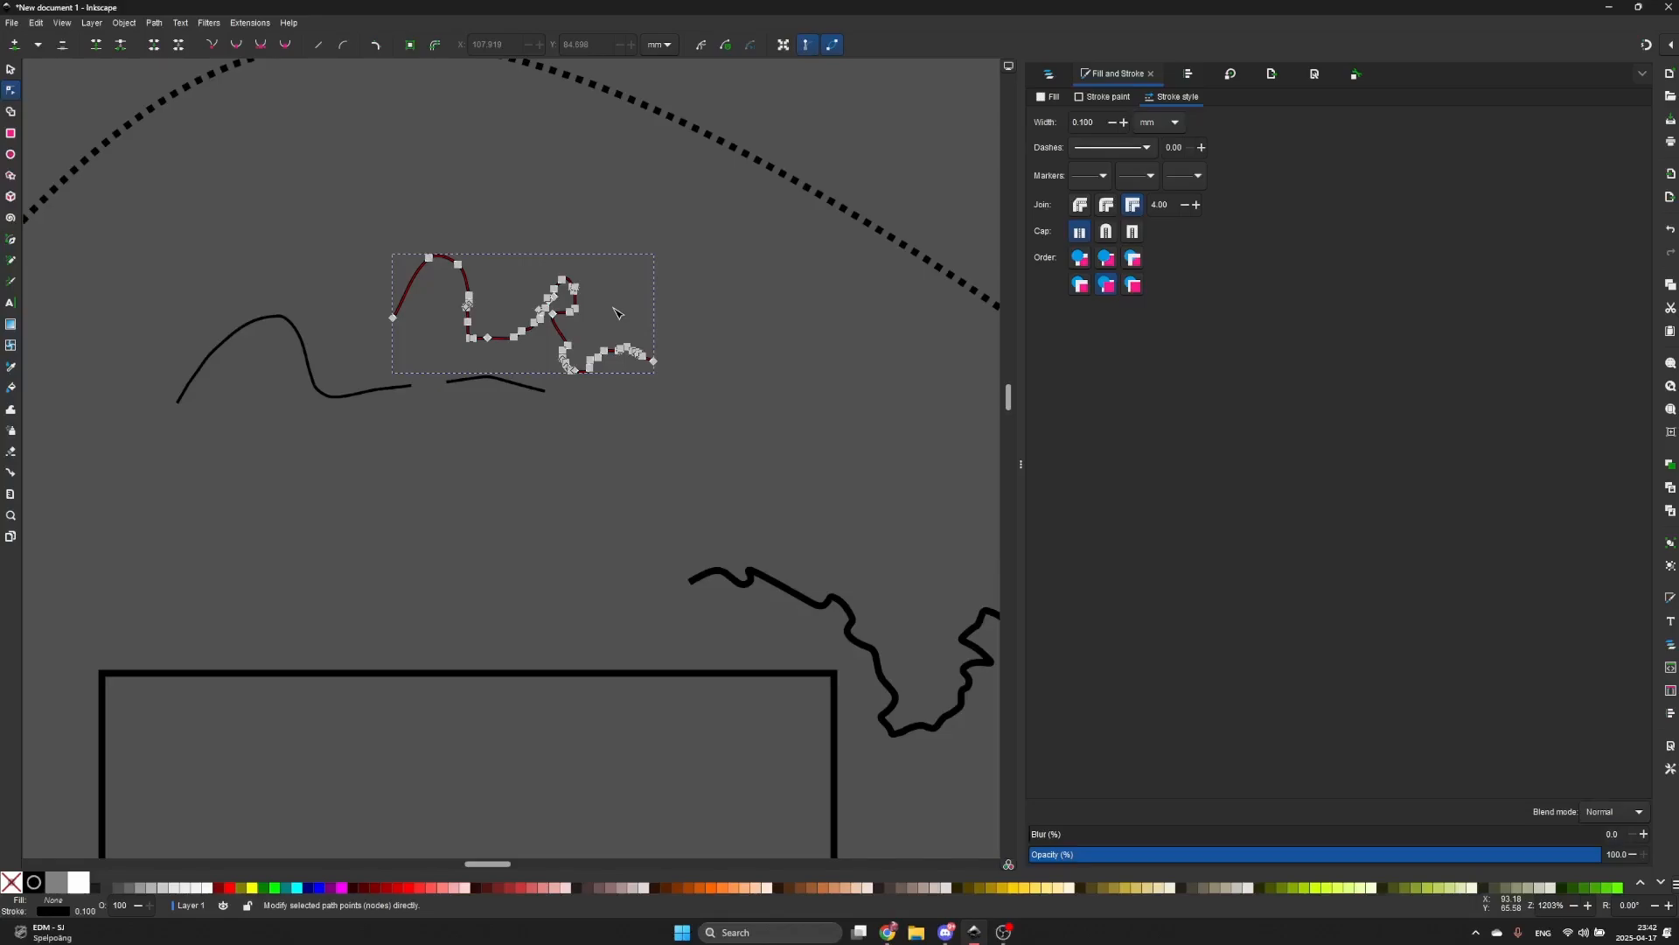
pyautogui.click(616, 313)
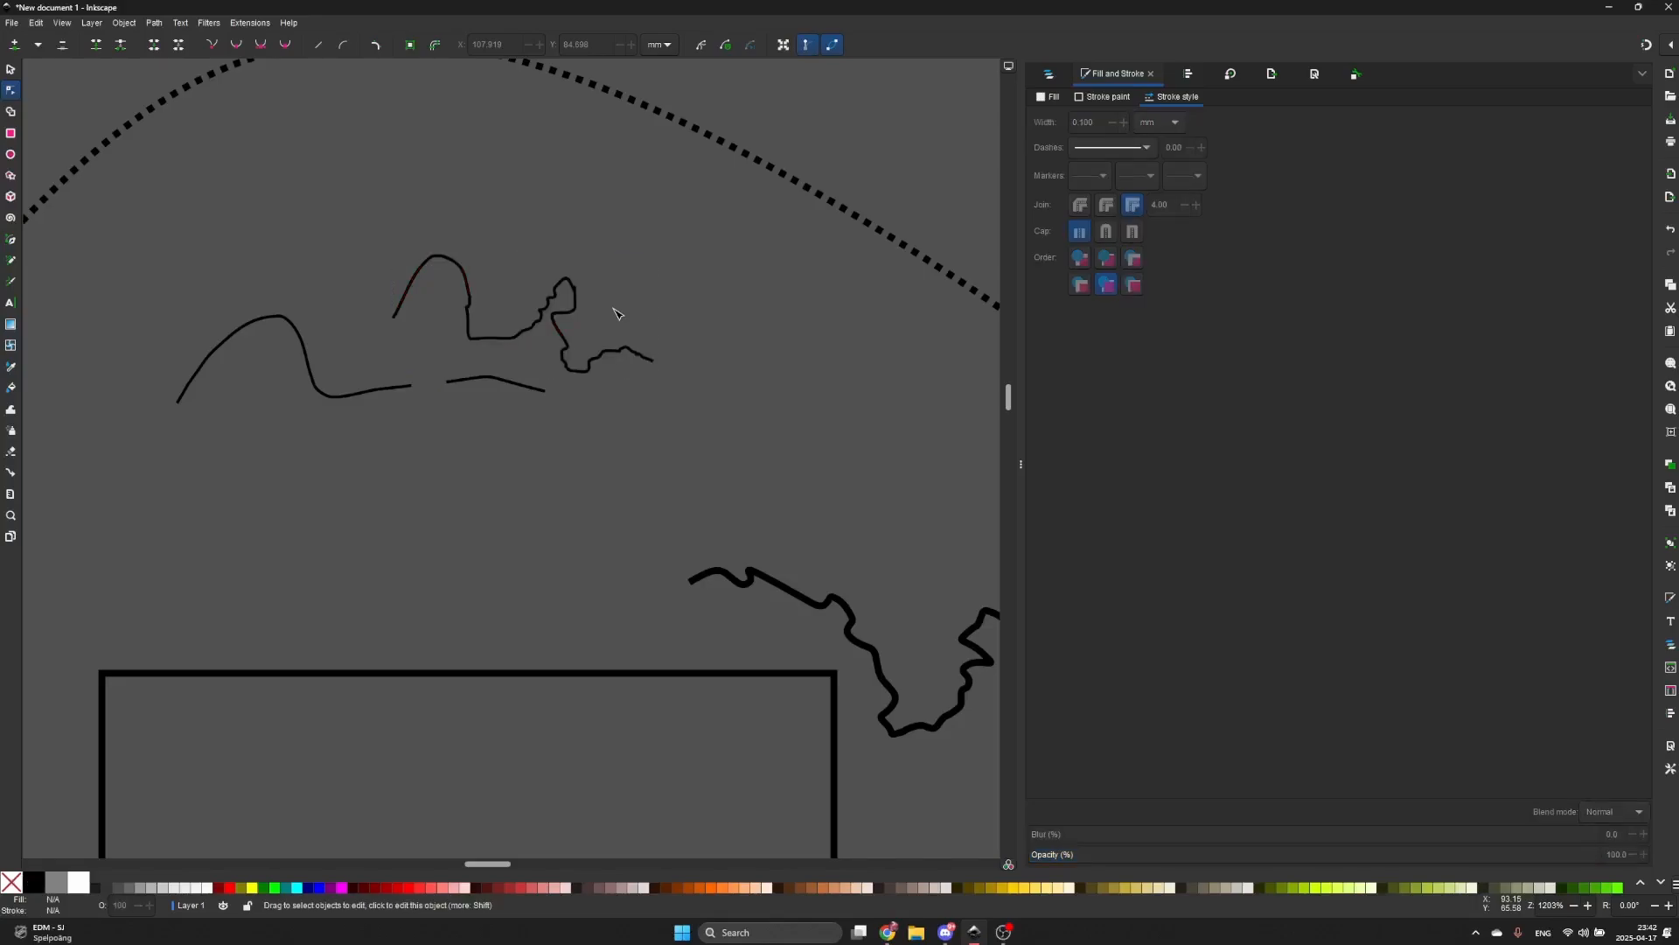
pyautogui.scroll(-1, 621, 315)
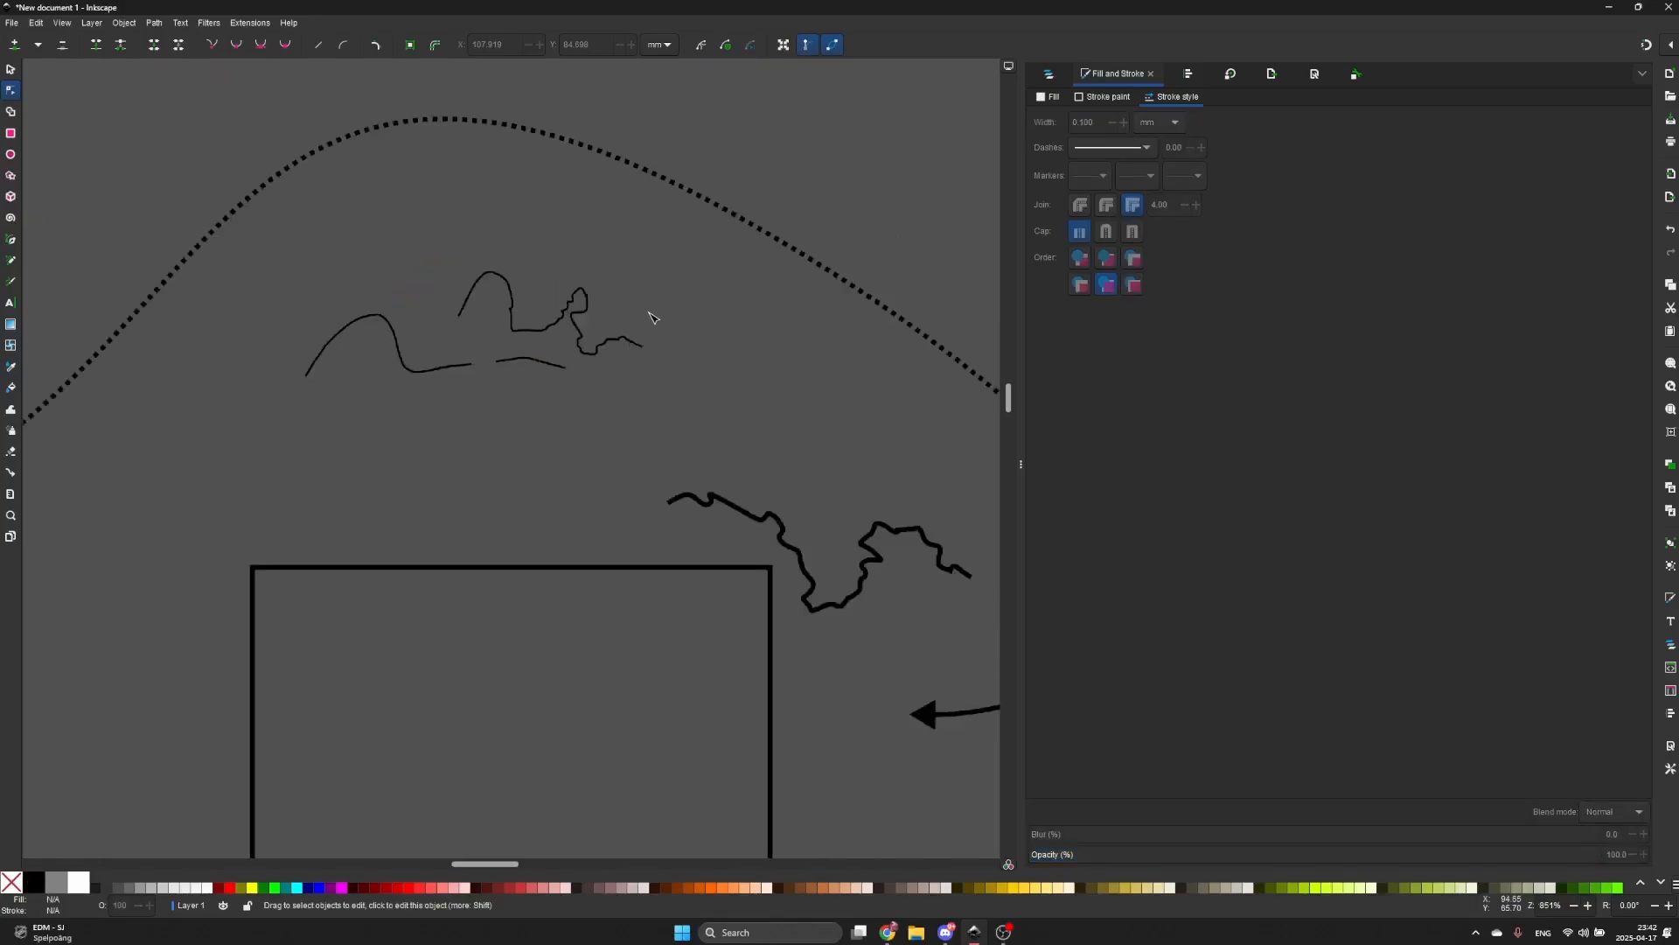
pyautogui.scroll(-2, 647, 320)
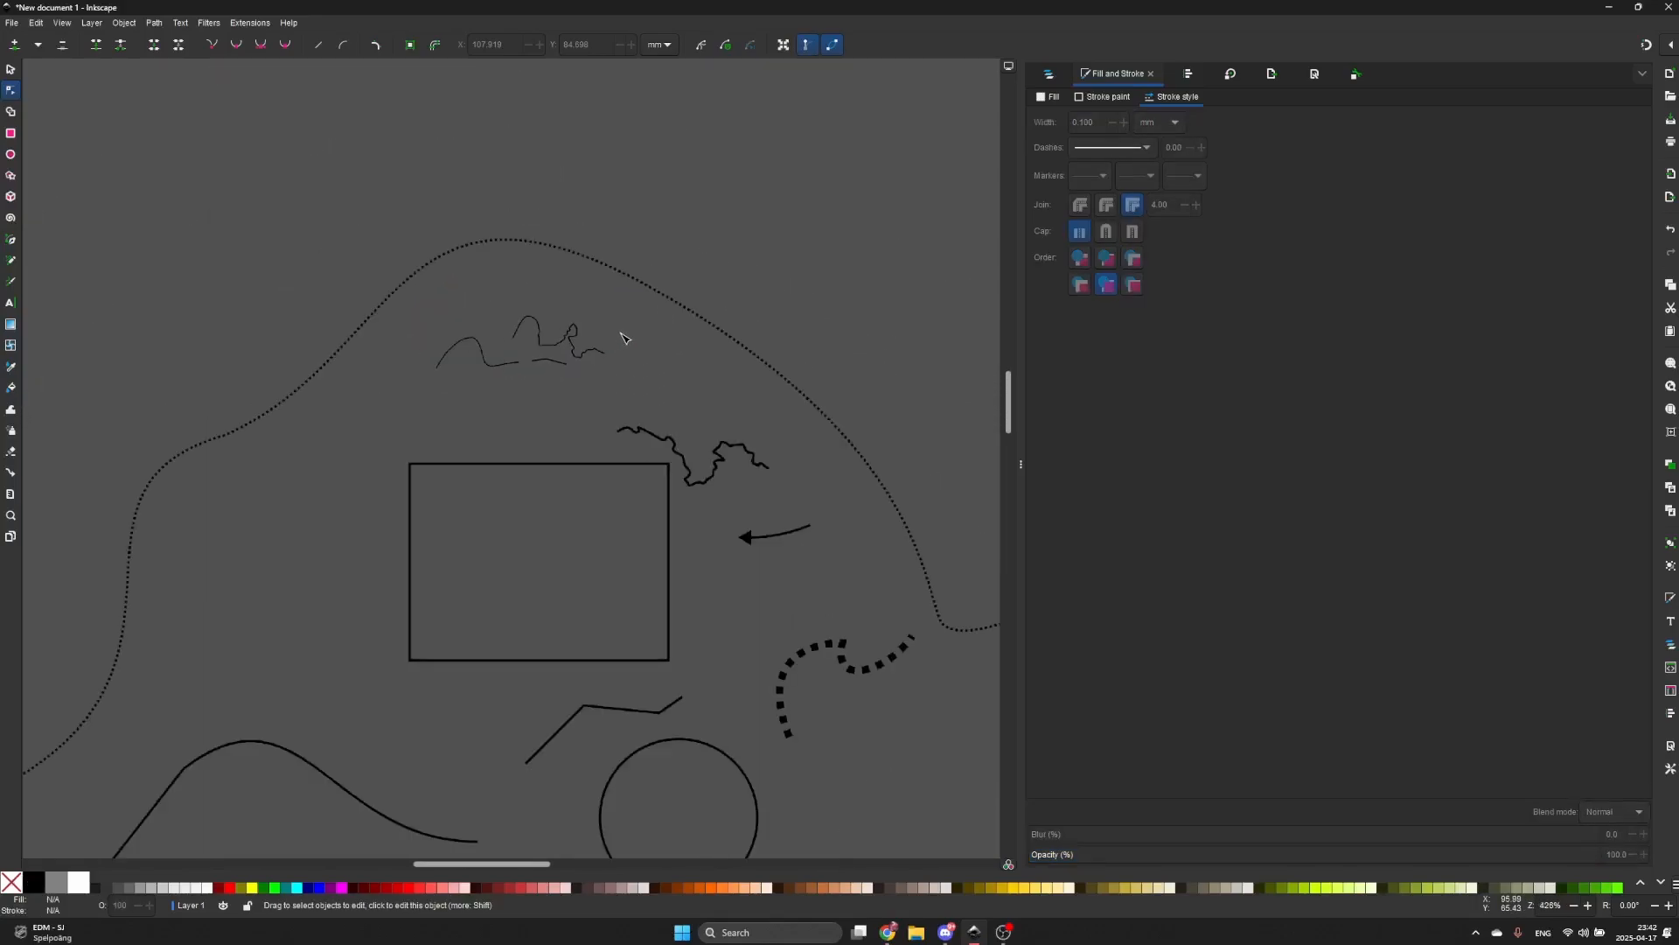
# - Draw a closed, irregular curved shape about 5.2 mm wide with the Pen tool above the rectangle's upper-left corner and inspect its nodes
pyautogui.moveTo(551, 365); pyautogui.dragTo(529, 306)
pyautogui.press('b')
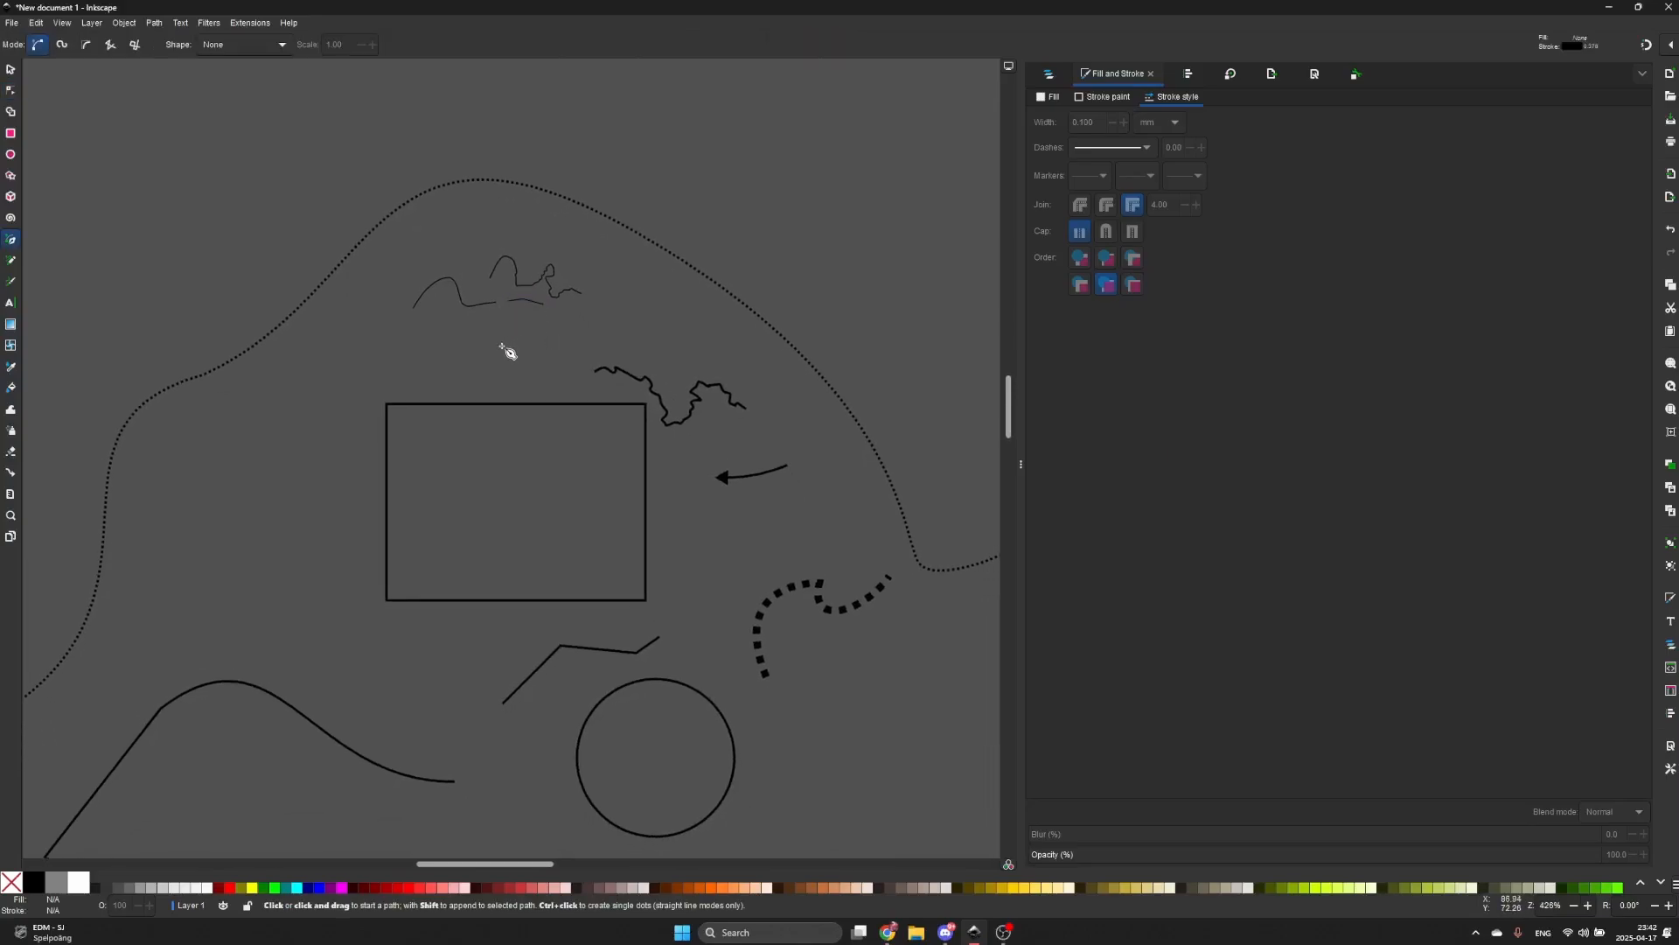
pyautogui.moveTo(402, 338); pyautogui.dragTo(484, 351)
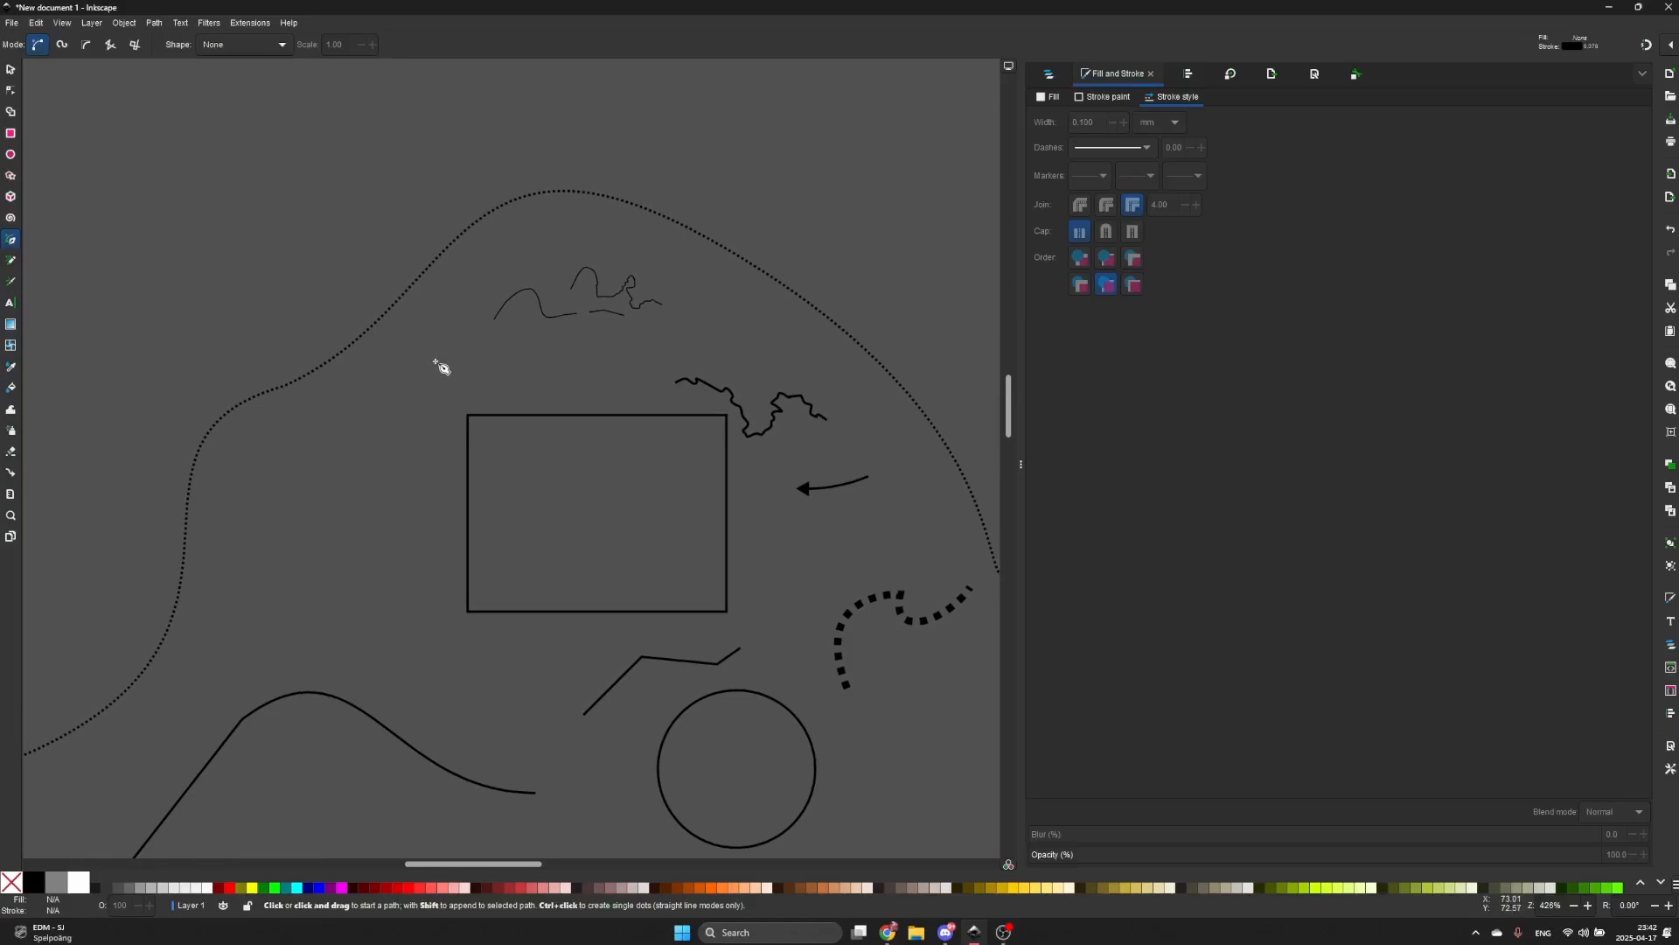
pyautogui.scroll(3, 441, 365)
pyautogui.moveTo(432, 424); pyautogui.dragTo(376, 326)
pyautogui.moveTo(405, 305); pyautogui.dragTo(444, 322)
pyautogui.moveTo(471, 358); pyautogui.dragTo(557, 401)
pyautogui.click(466, 442)
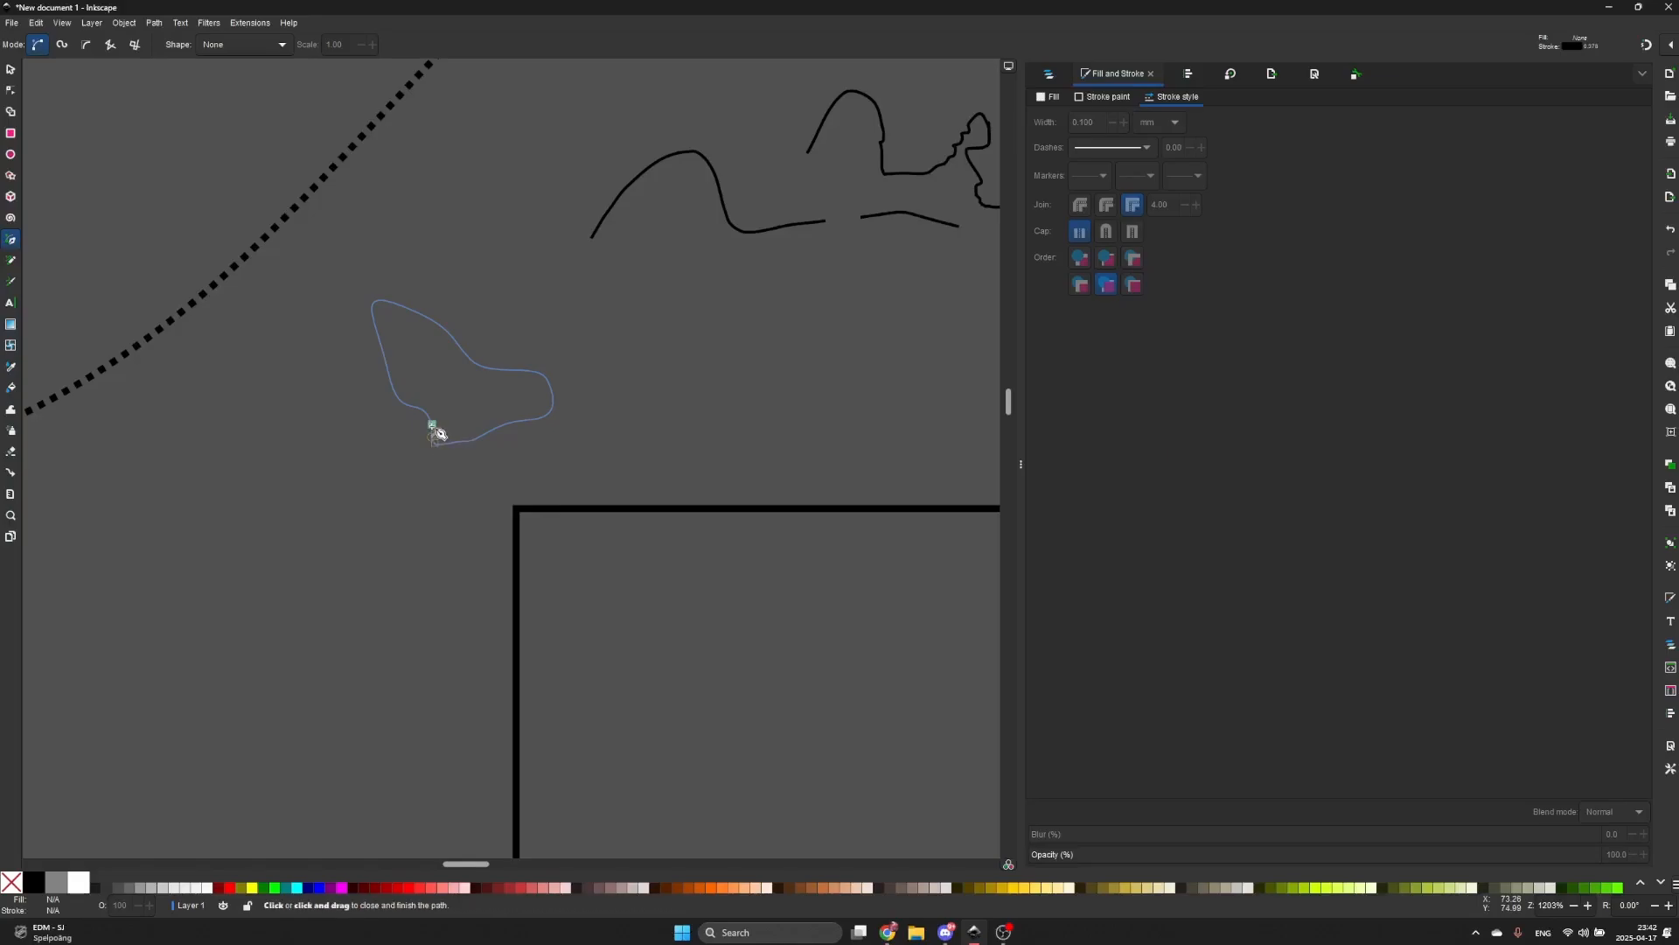
pyautogui.scroll(4, 438, 432)
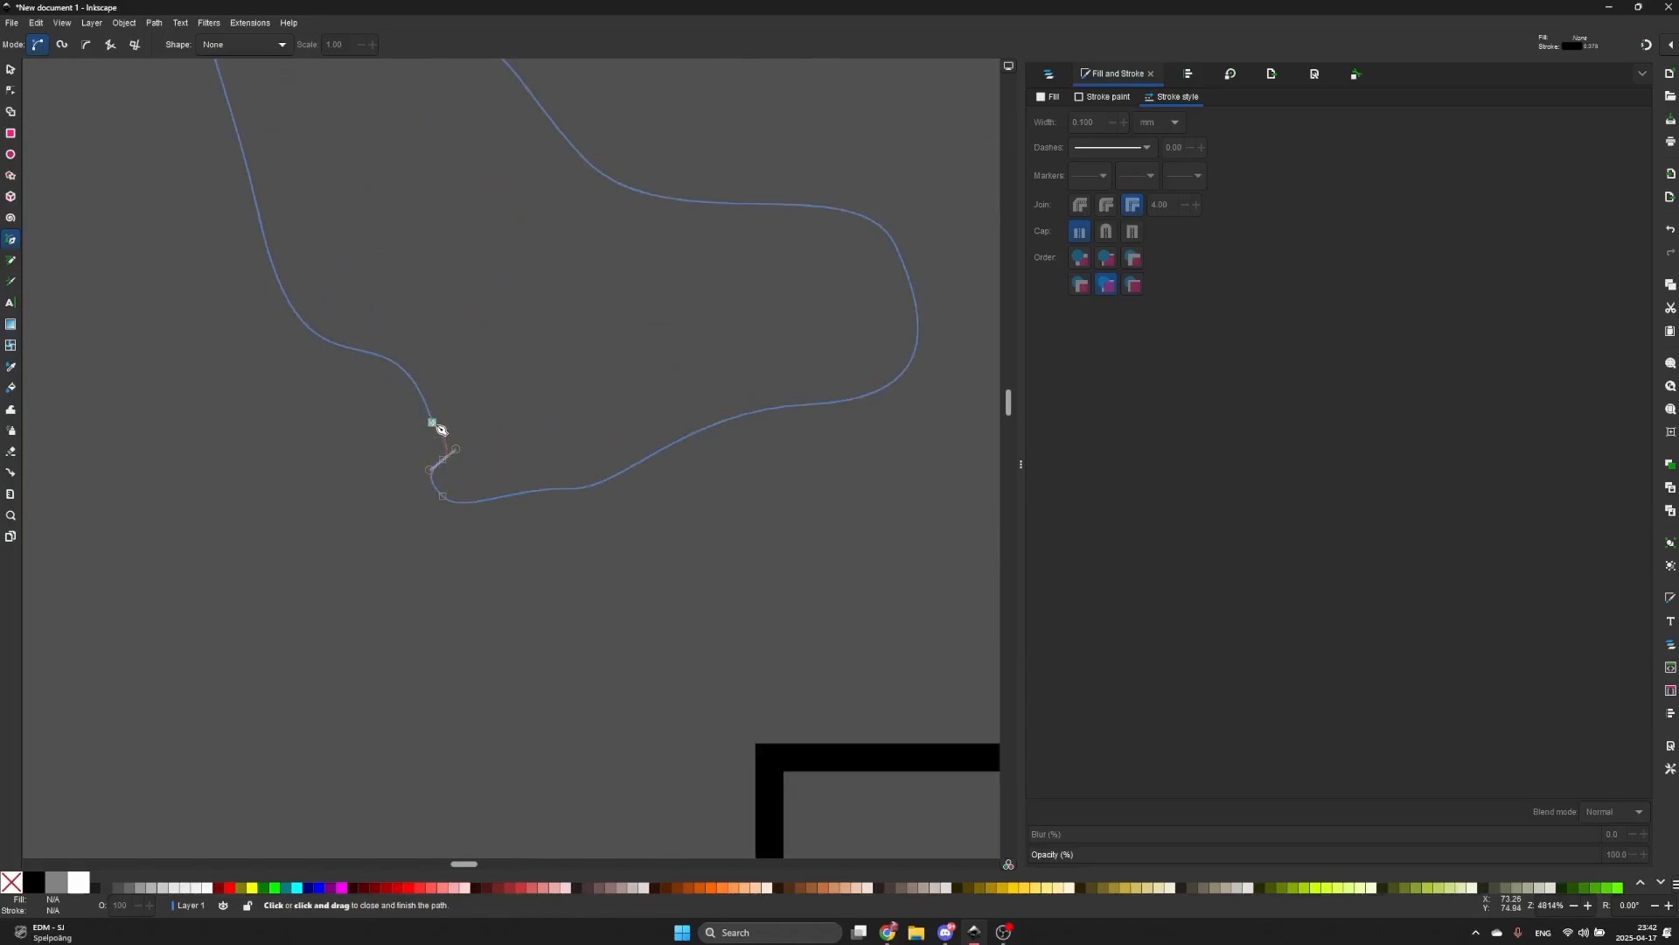
pyautogui.click(451, 424)
pyautogui.scroll(-3, 455, 426)
pyautogui.press('n')
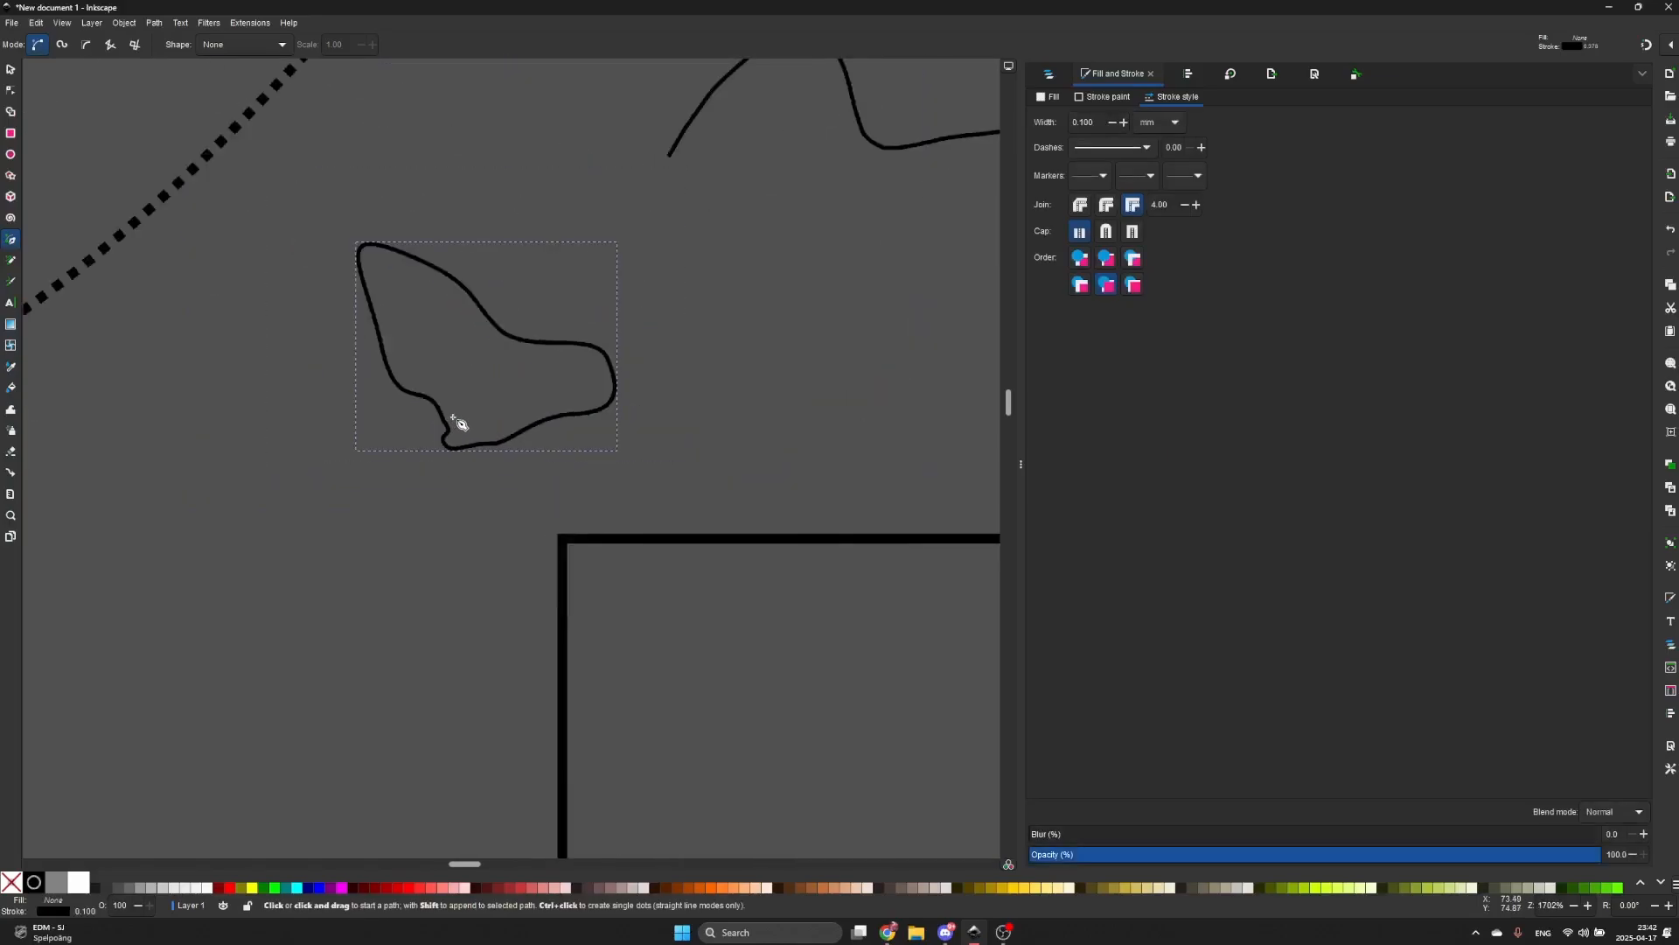
pyautogui.scroll(1, 457, 424)
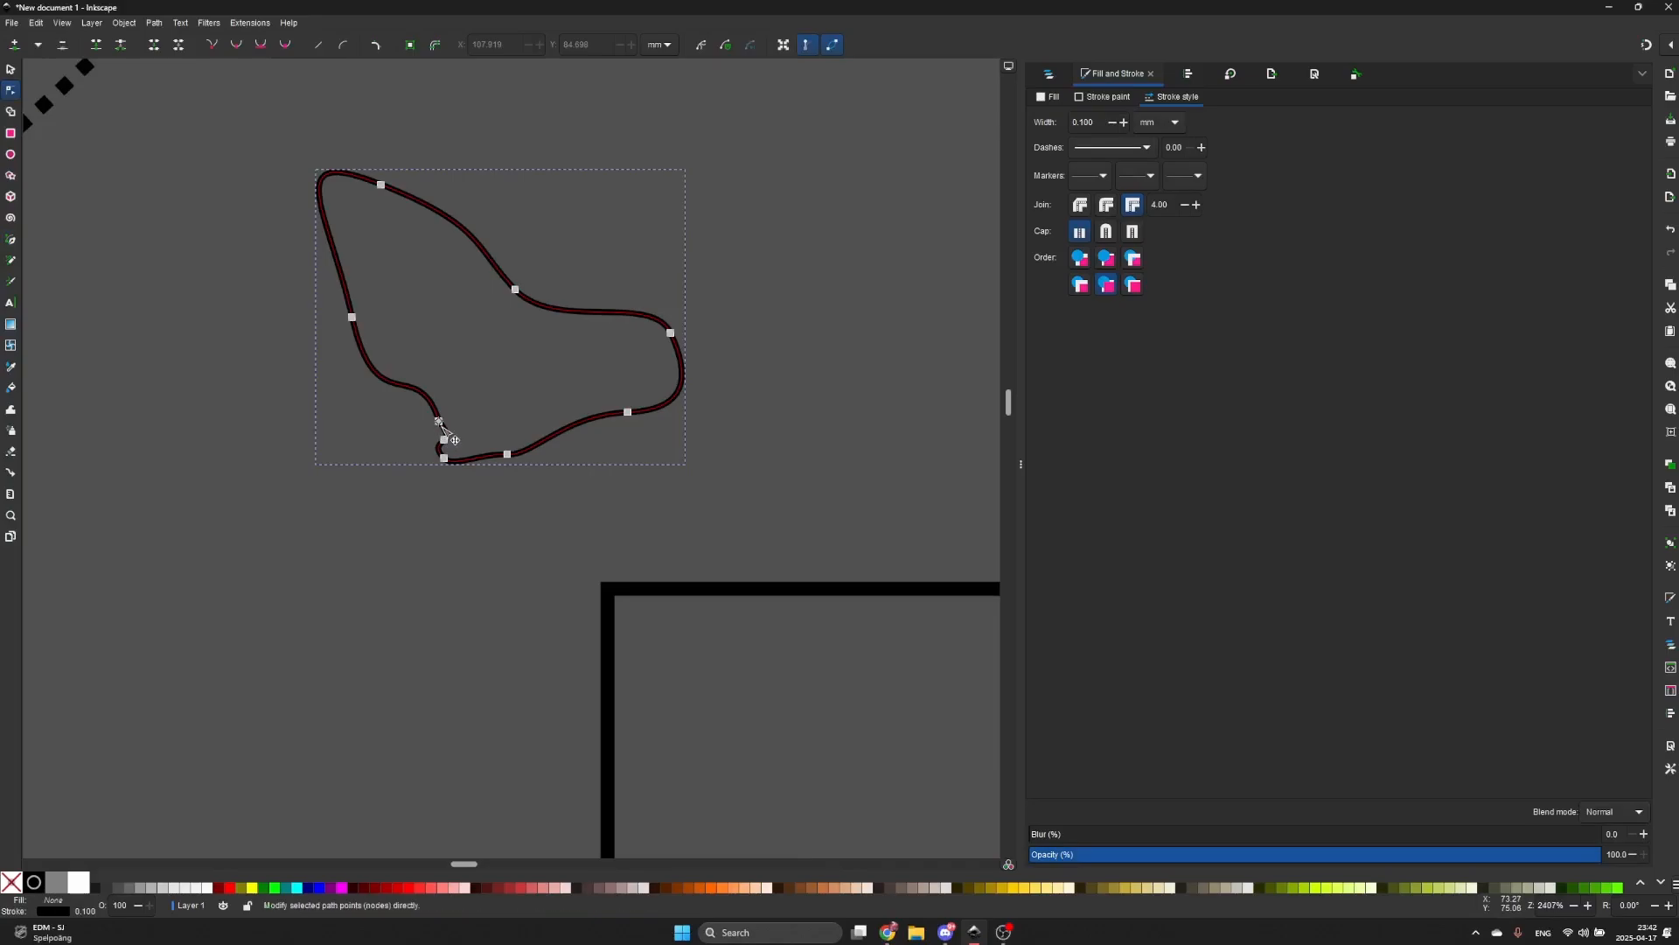
# - Fill the closed curved shape with the red palette colour #C83737
pyautogui.press('s')
pyautogui.scroll(-1, 479, 408)
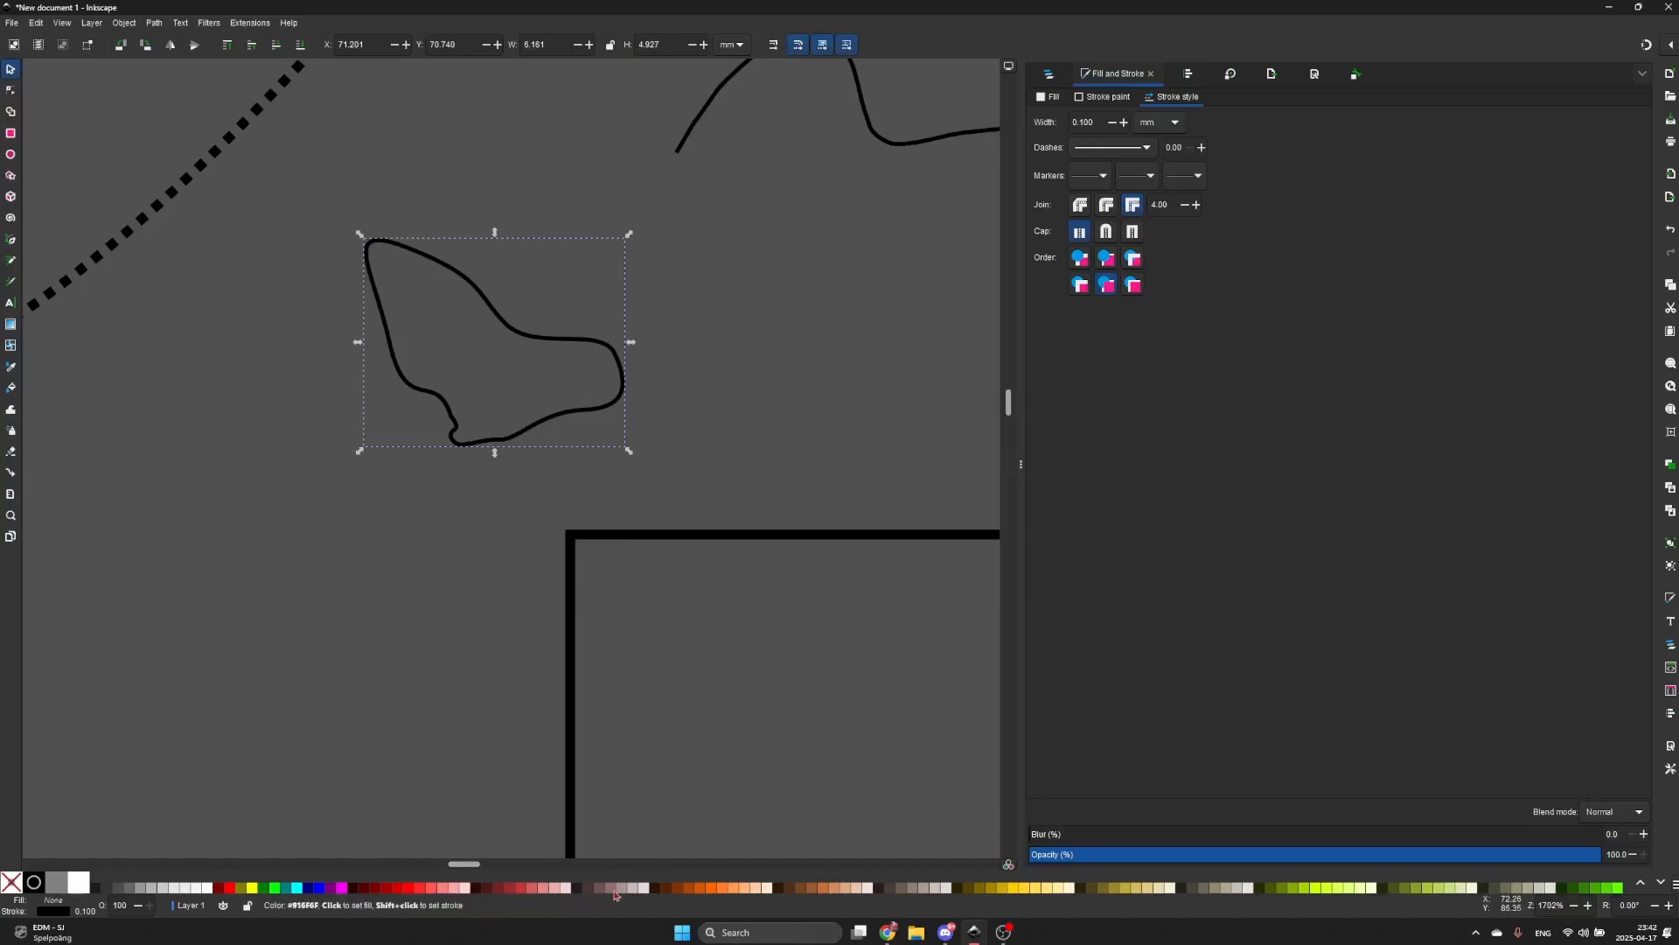
pyautogui.scroll(-5, 617, 888)
pyautogui.scroll(6, 618, 887)
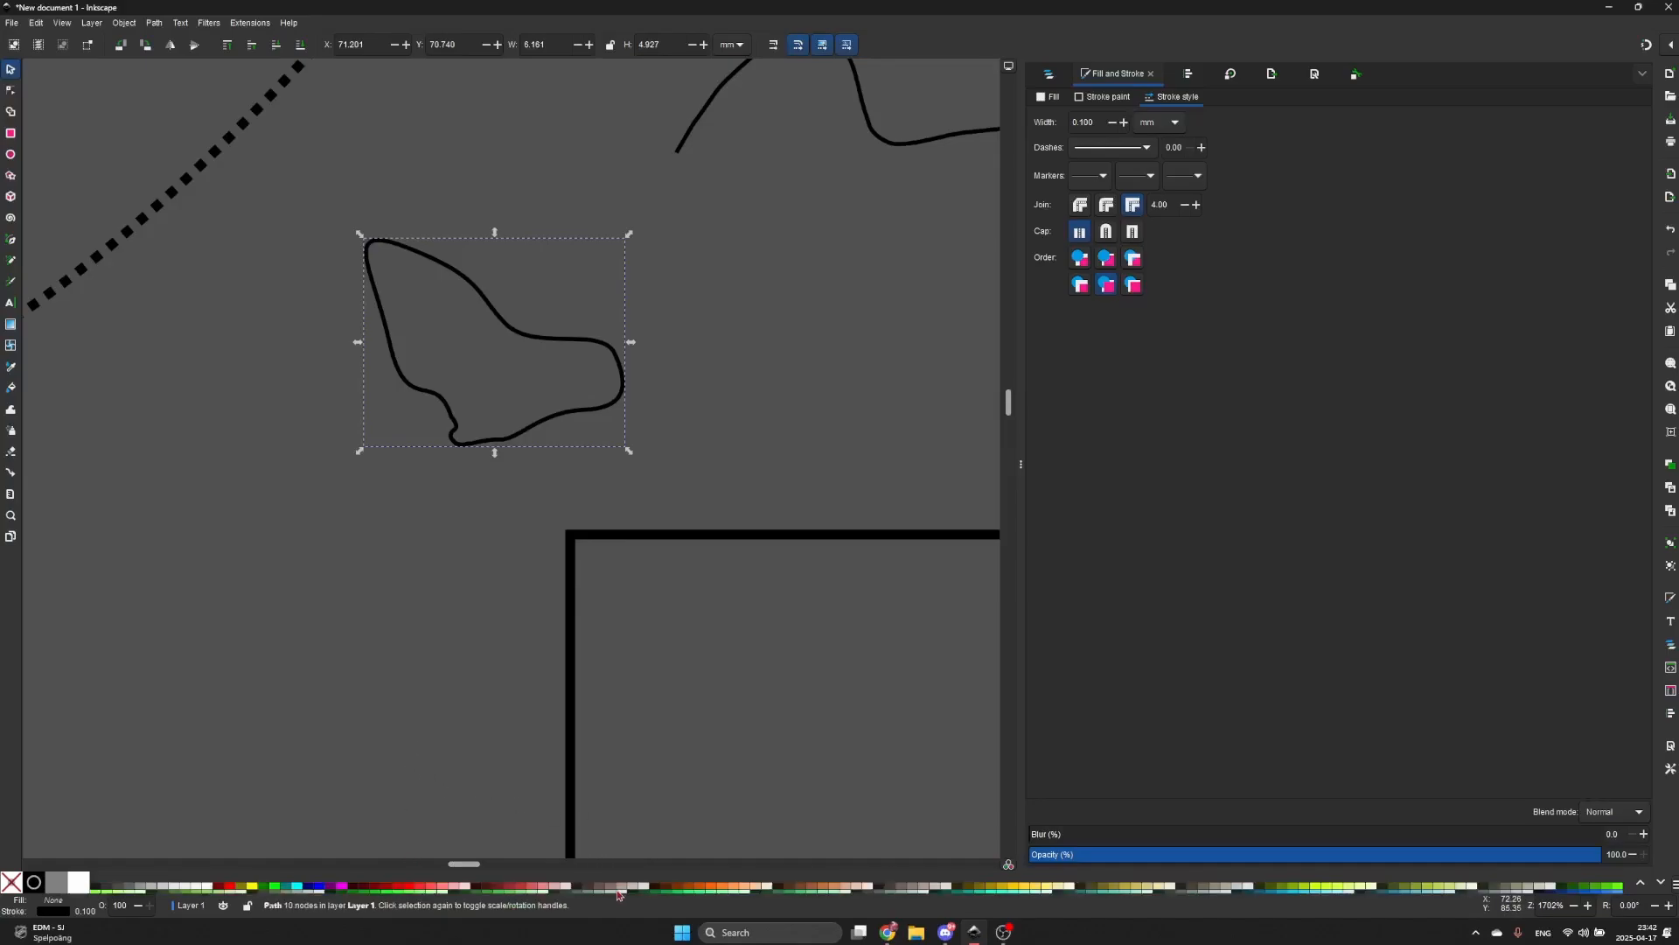
pyautogui.click(521, 889)
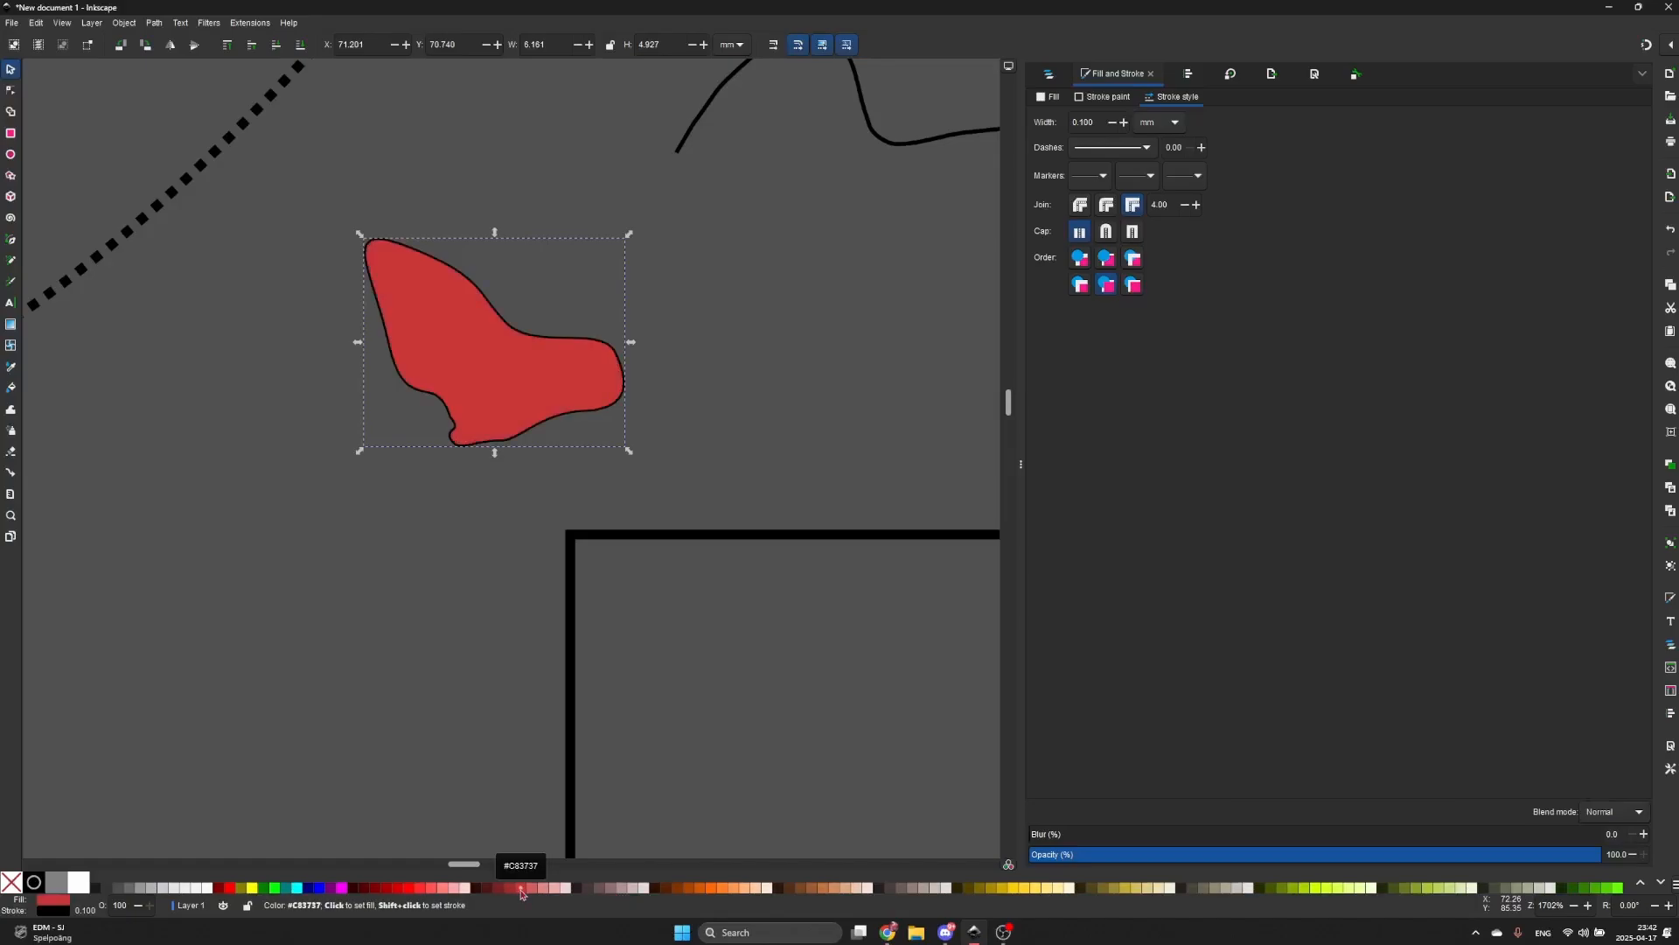
# - Set the shape's paint order so the stroke lies over the fill, and colour the stroke dark green (338000ff)
pyautogui.click(1081, 258)
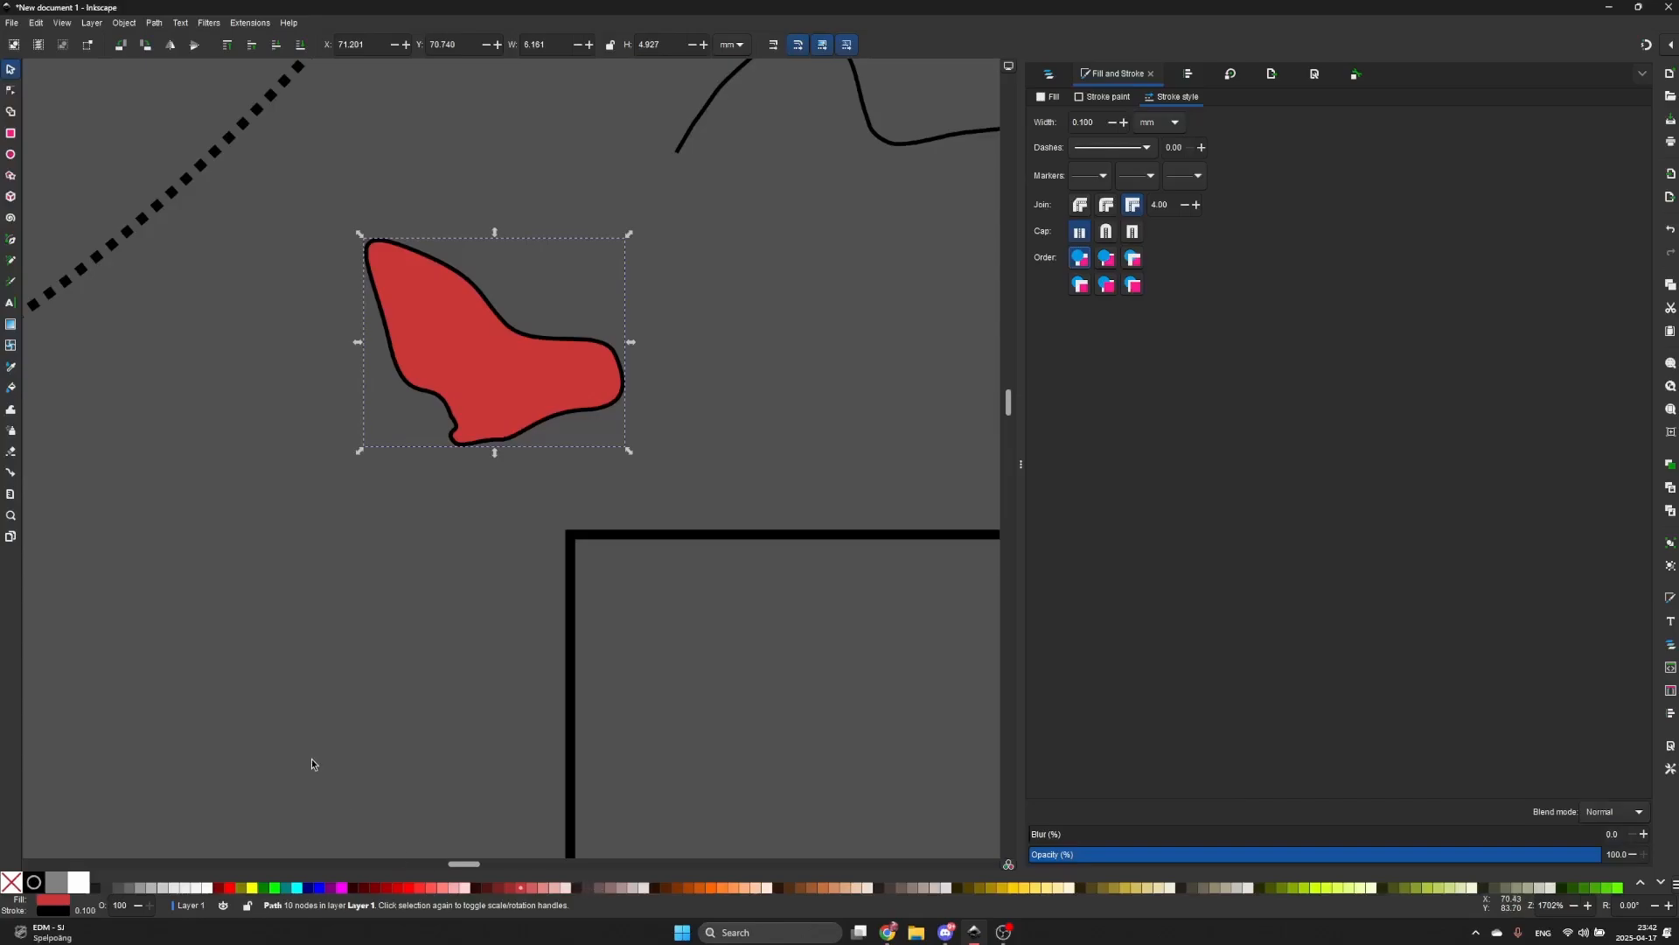
pyautogui.keyDown('shift'); pyautogui.click(1291, 889); pyautogui.keyUp('shift')
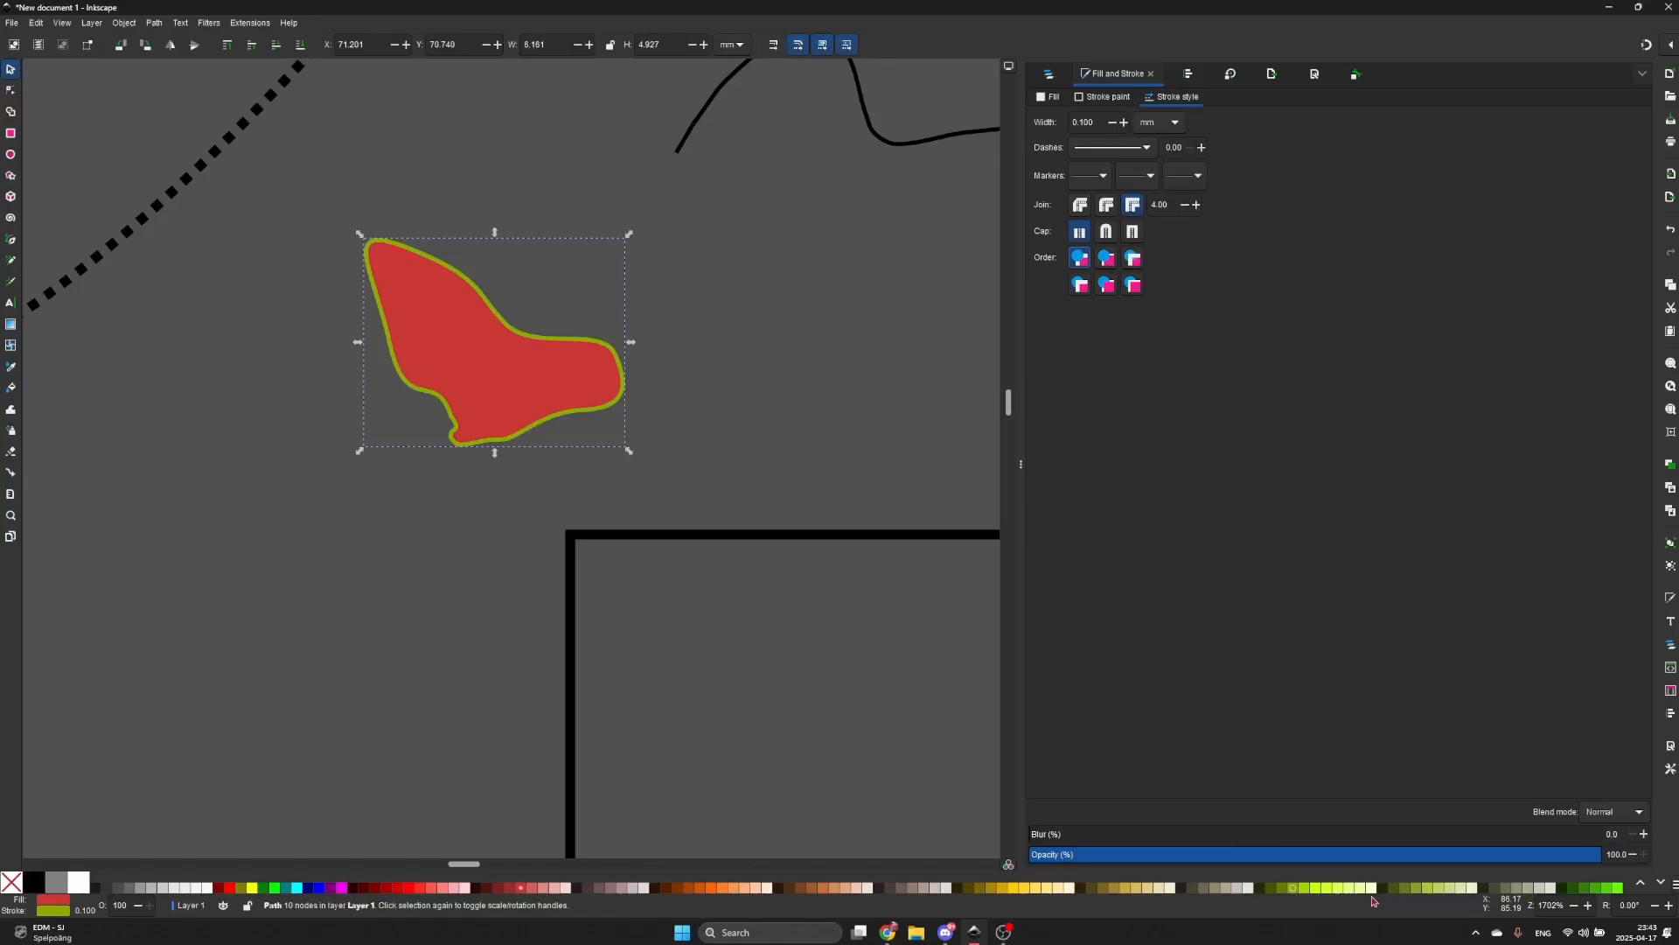
pyautogui.keyDown('shift'); pyautogui.click(1584, 889); pyautogui.keyUp('shift')
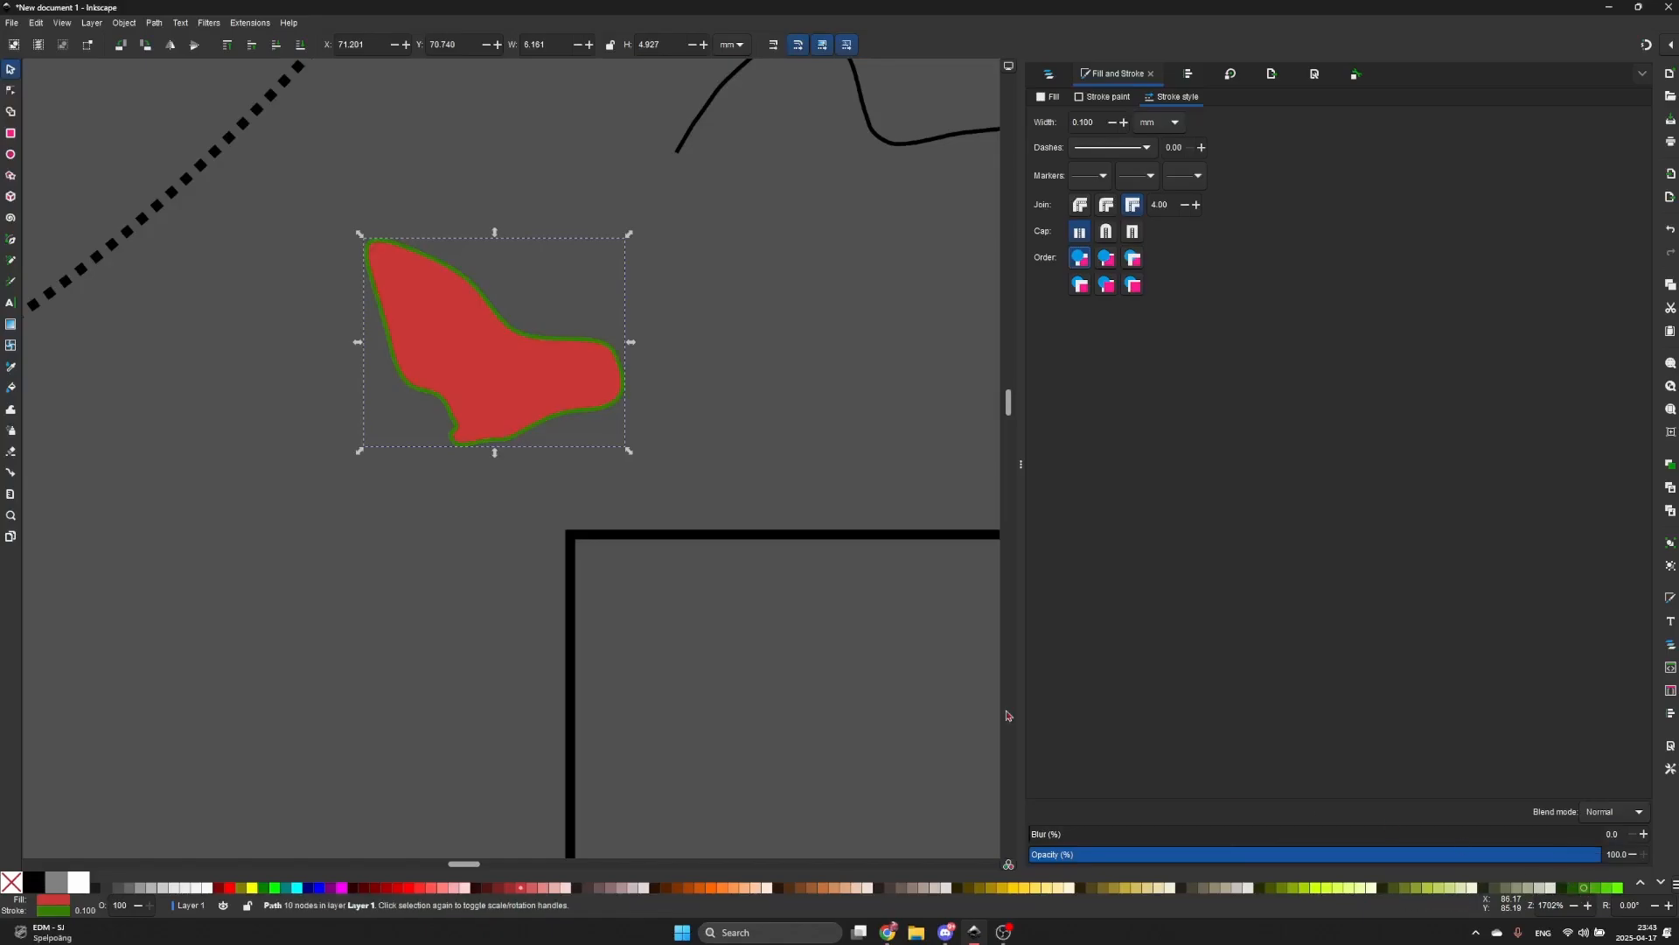
# - Move the red shape slightly up and to the right, to X 72.290 and Y 70.041 mm
pyautogui.press('Escape')
pyautogui.click(495, 388)
pyautogui.moveTo(475, 361); pyautogui.dragTo(513, 343)
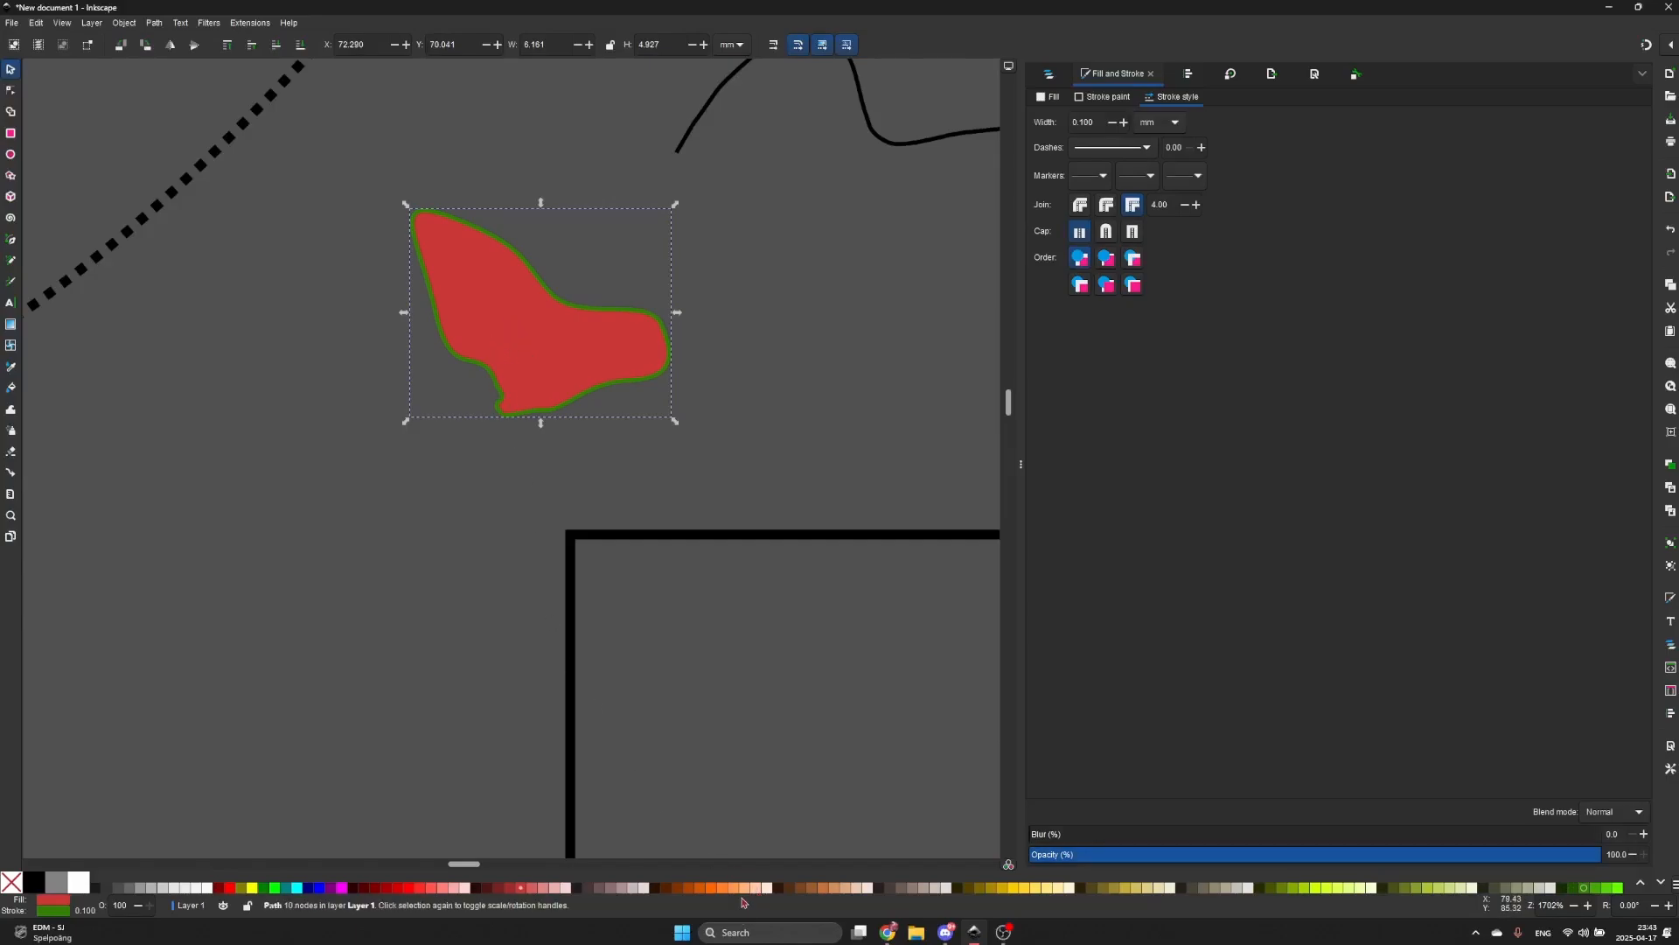
pyautogui.scroll(-5, 748, 890)
pyautogui.scroll(-3, 748, 892)
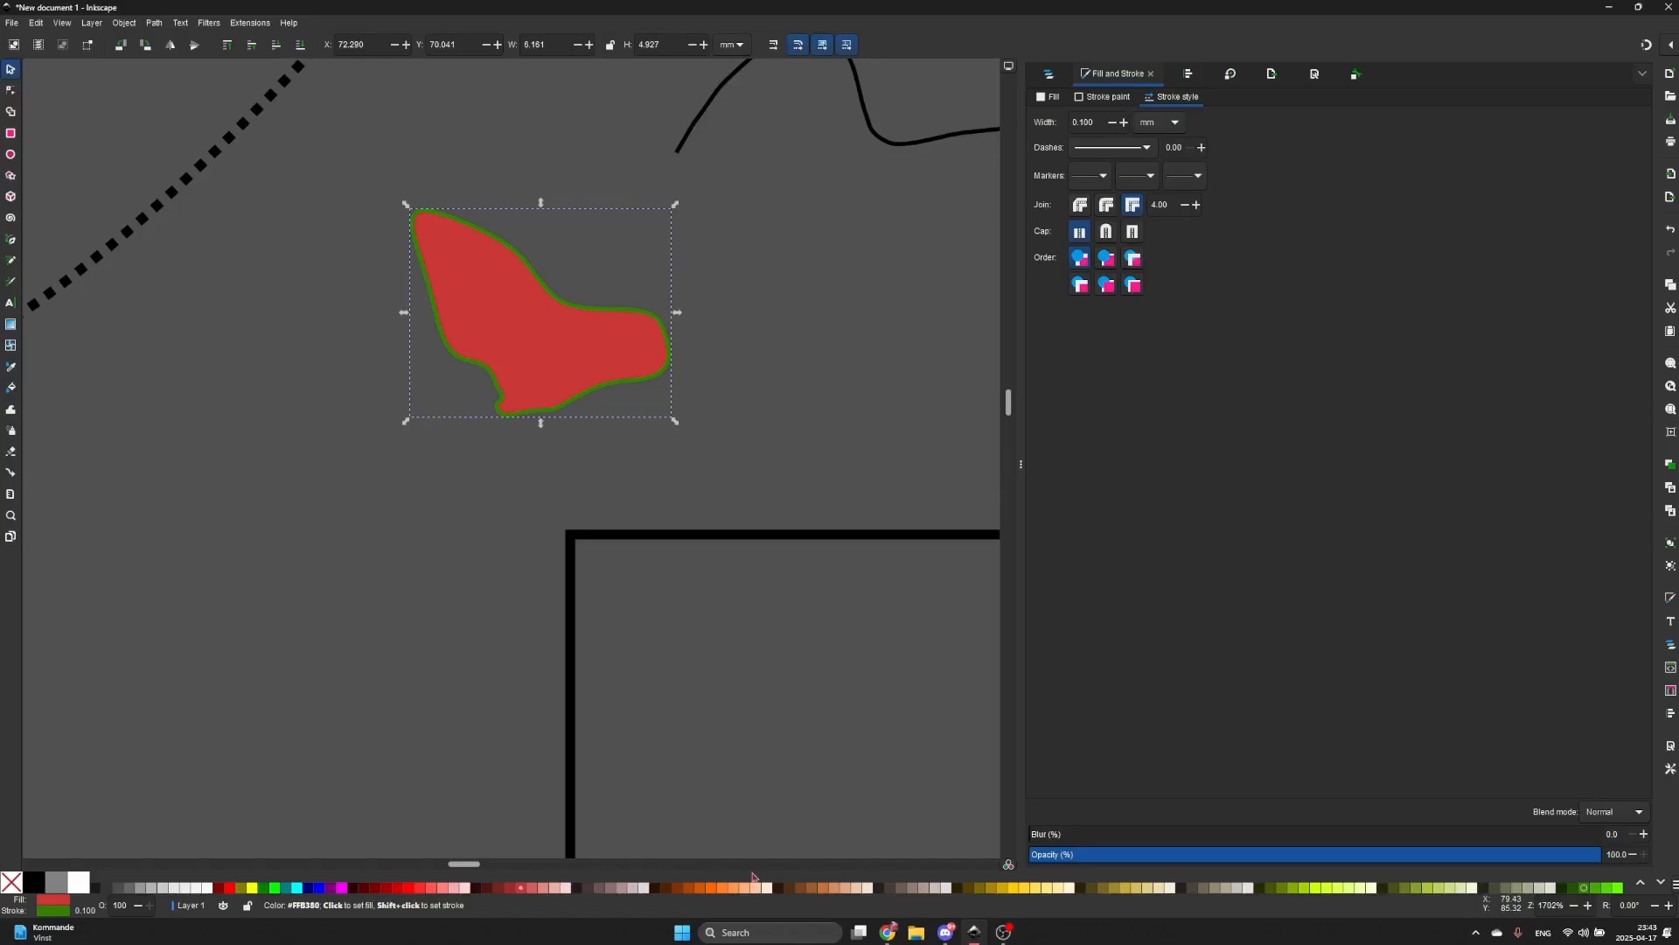
# - Adjust the shape's flat fill colour to a more saturated pinkish red with hue 354 and lightness 53
pyautogui.click(1053, 97)
pyautogui.click(1102, 97)
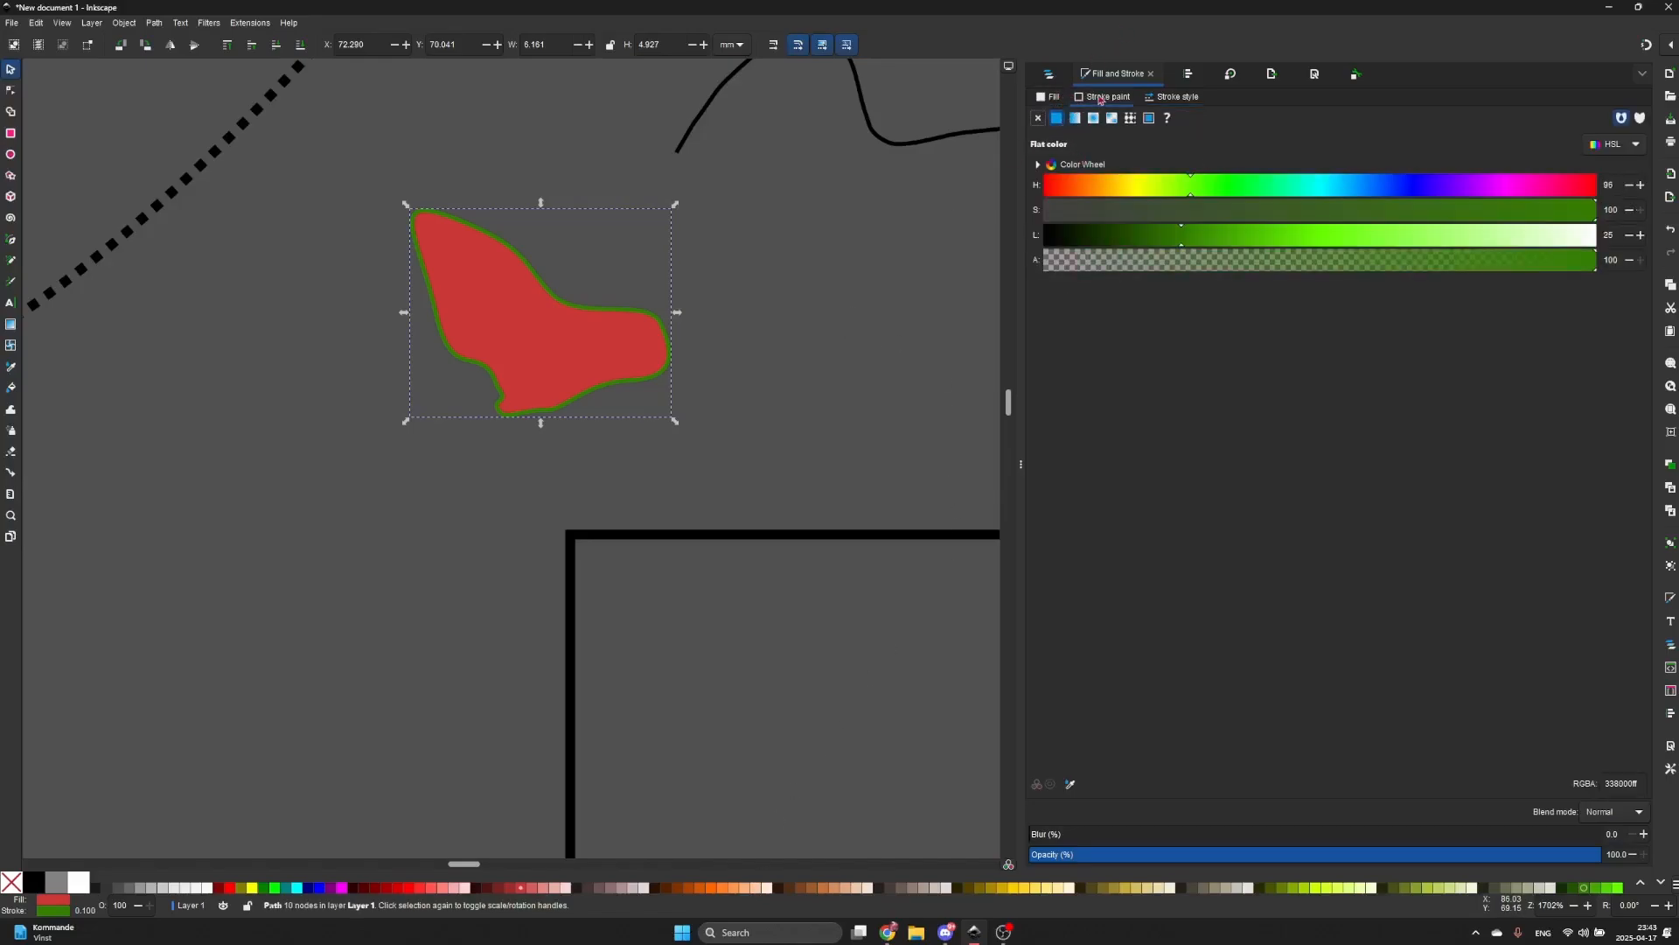
pyautogui.click(1052, 99)
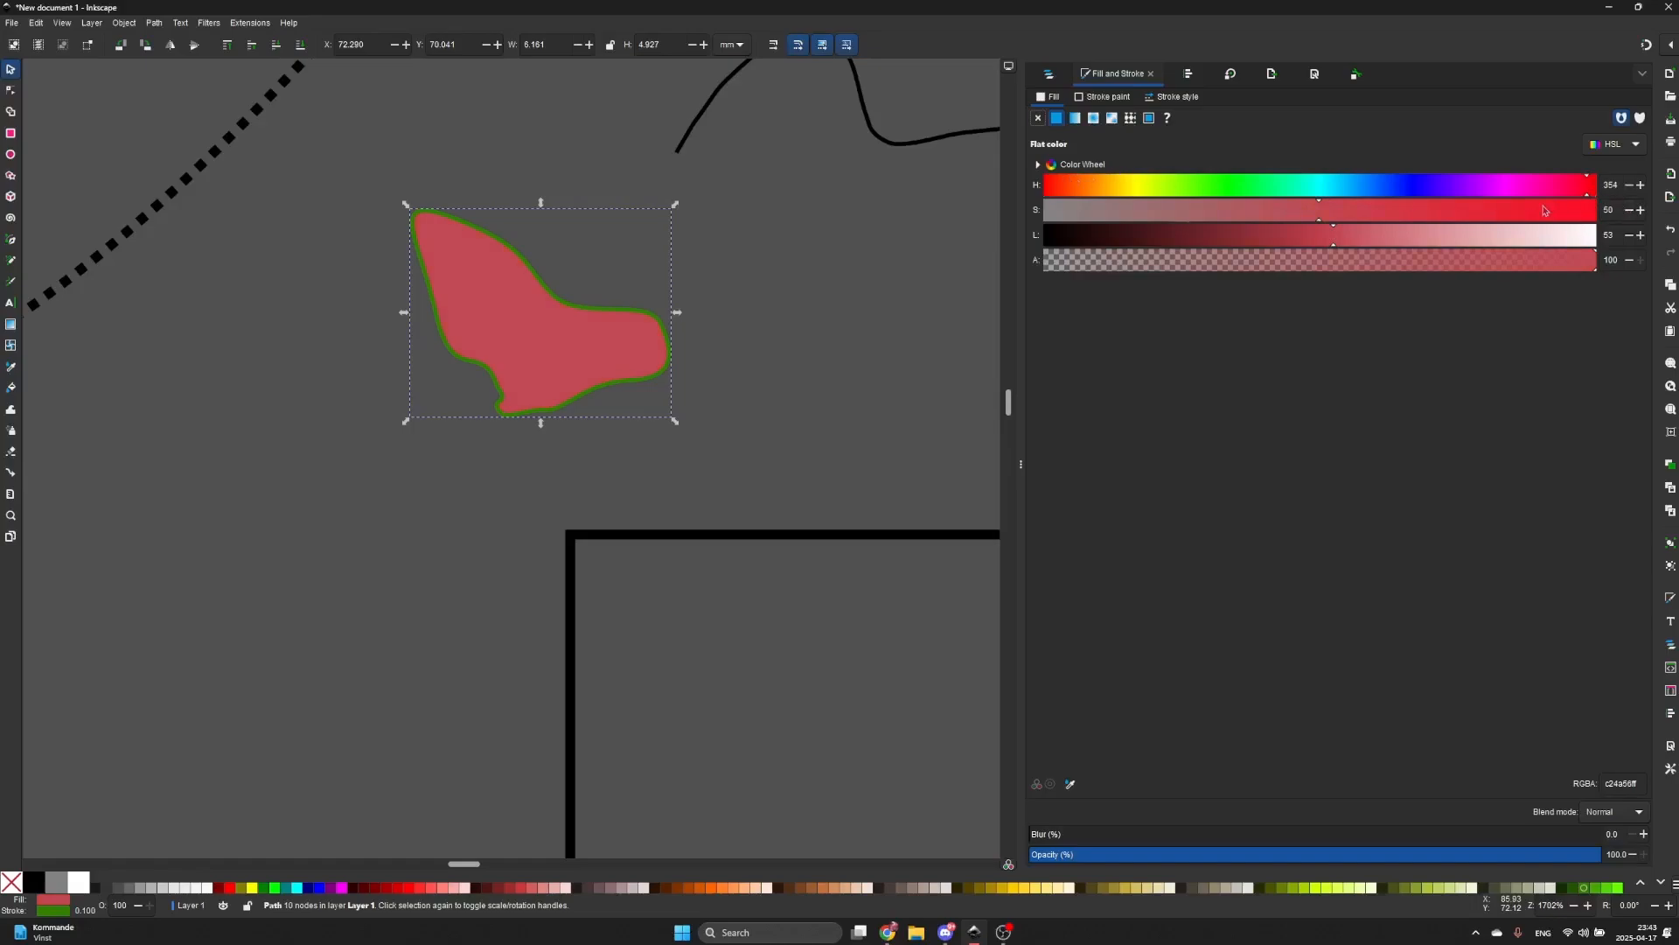
pyautogui.moveTo(1373, 214); pyautogui.dragTo(1398, 216)
pyautogui.click(720, 297)
# - Change the shape's stroke paint to a muted dark green with hue 110 and lightness 20 (24481dff)
pyautogui.click(638, 344)
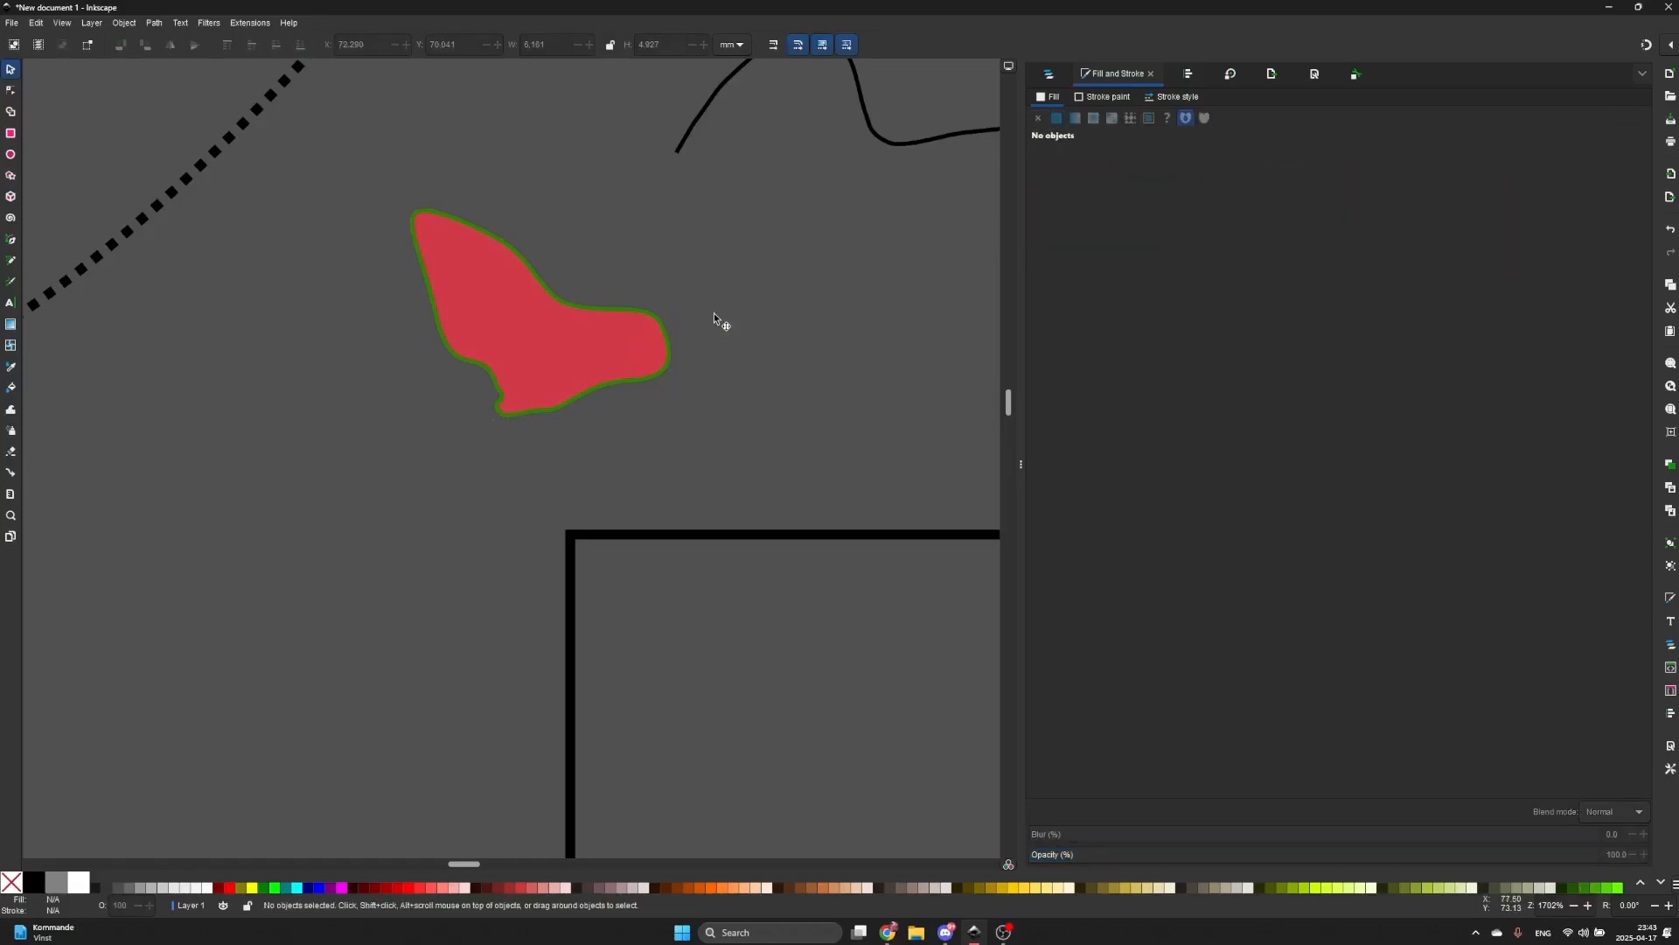
pyautogui.click(1095, 98)
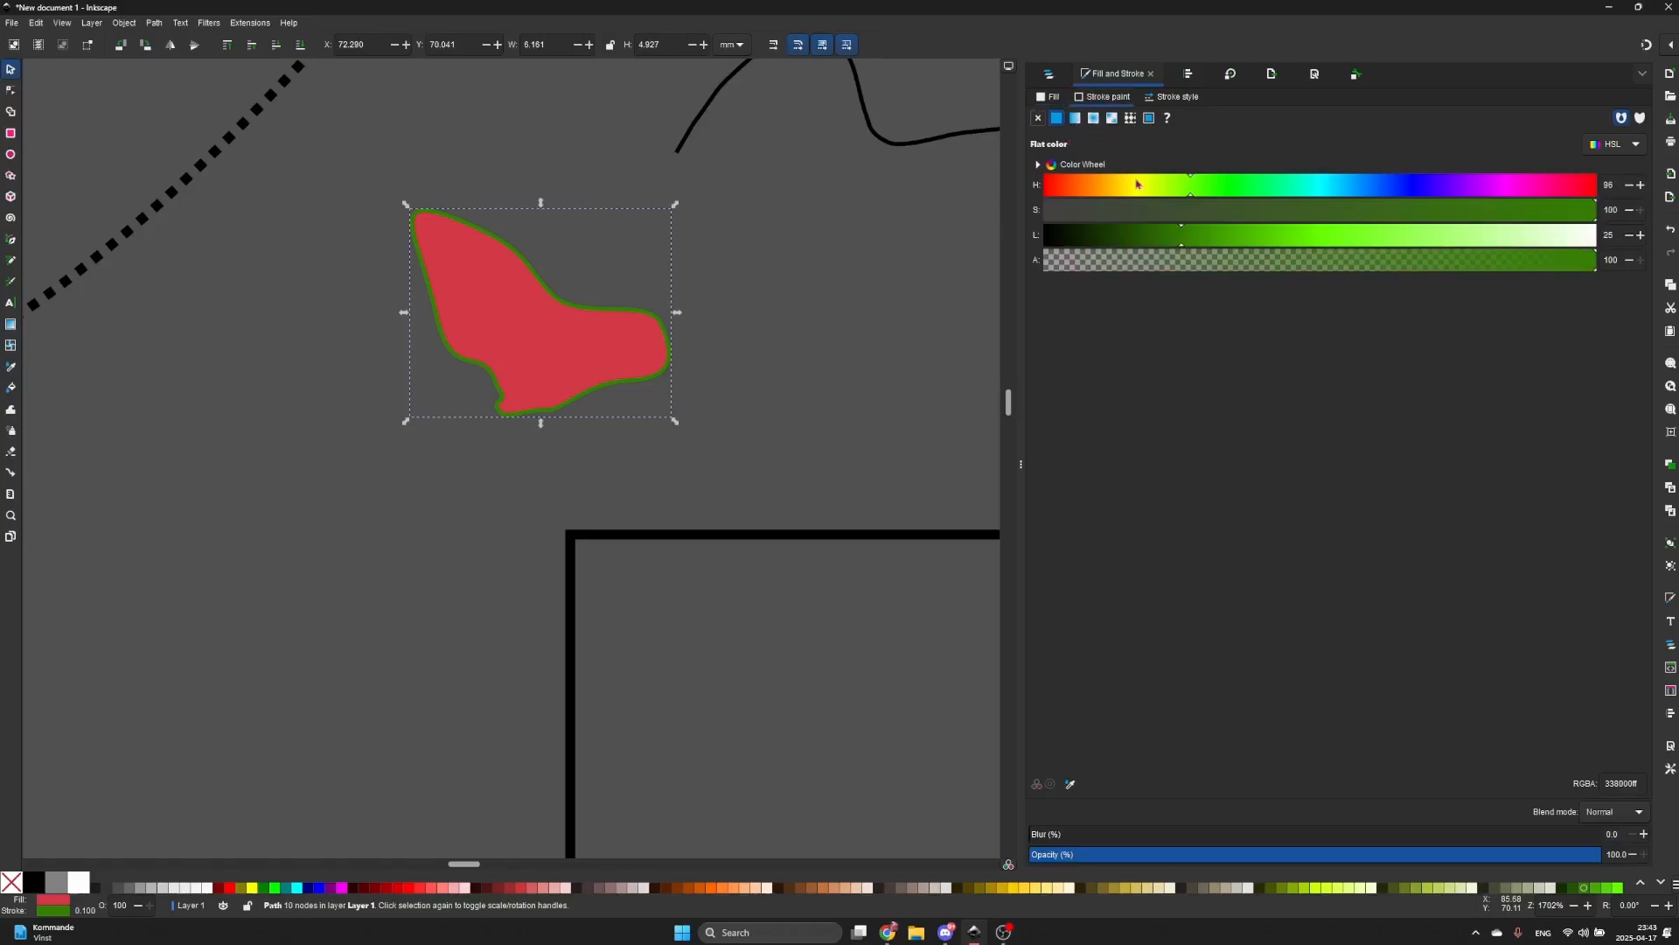
pyautogui.click(1281, 215)
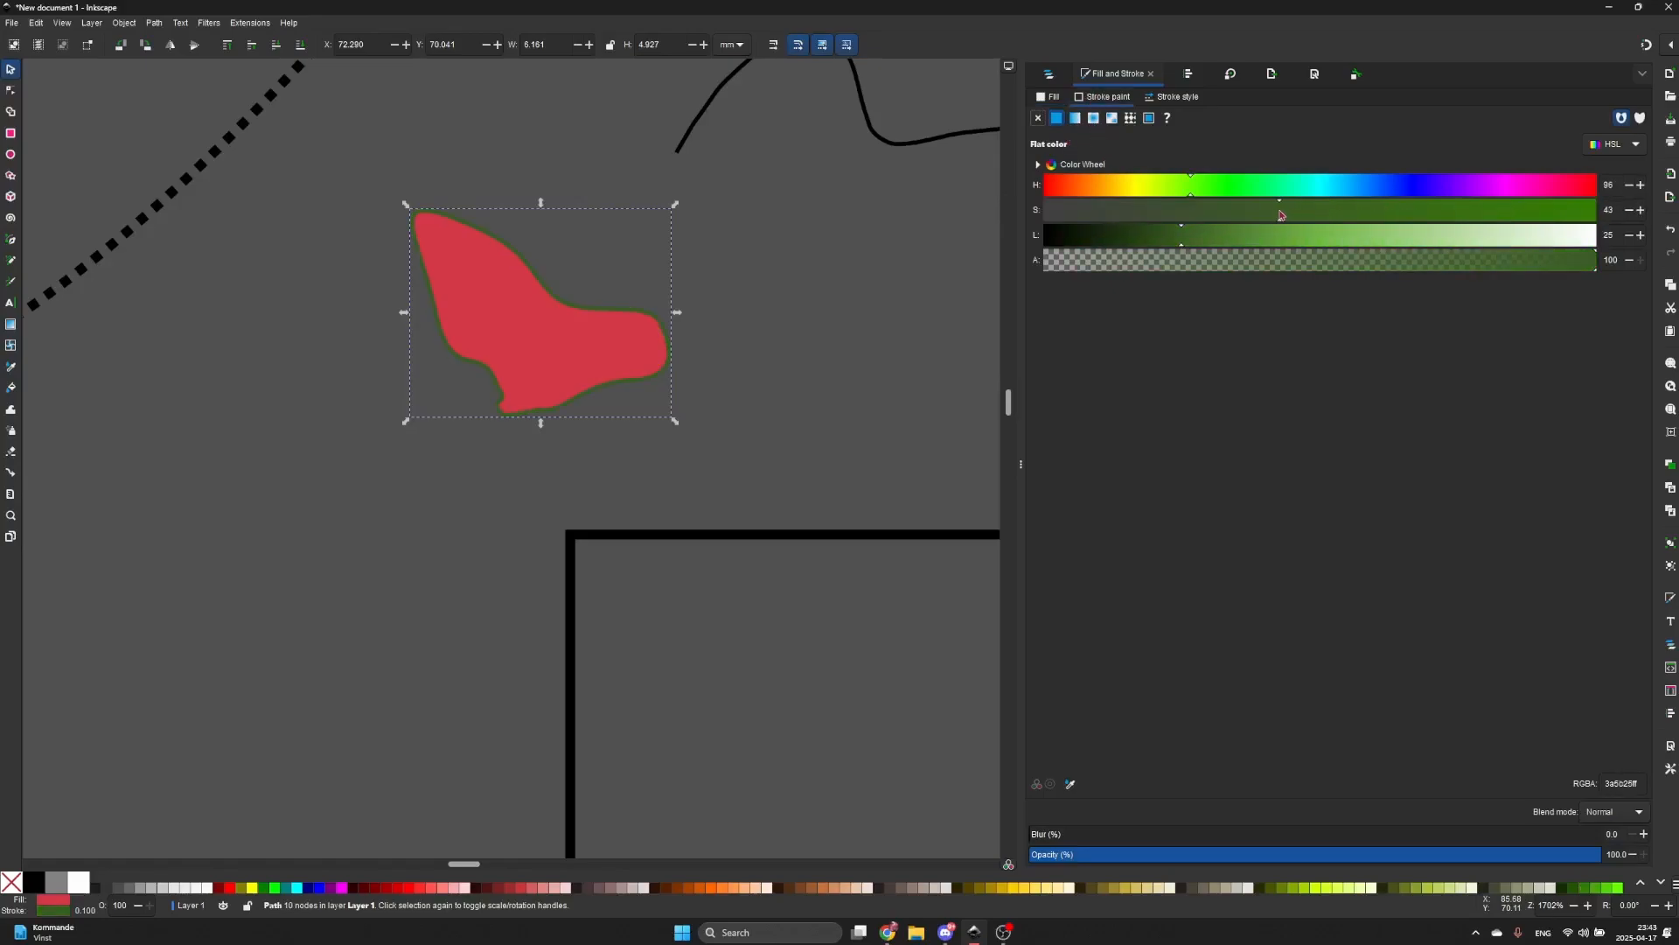
pyautogui.moveTo(1176, 239); pyautogui.dragTo(1155, 241)
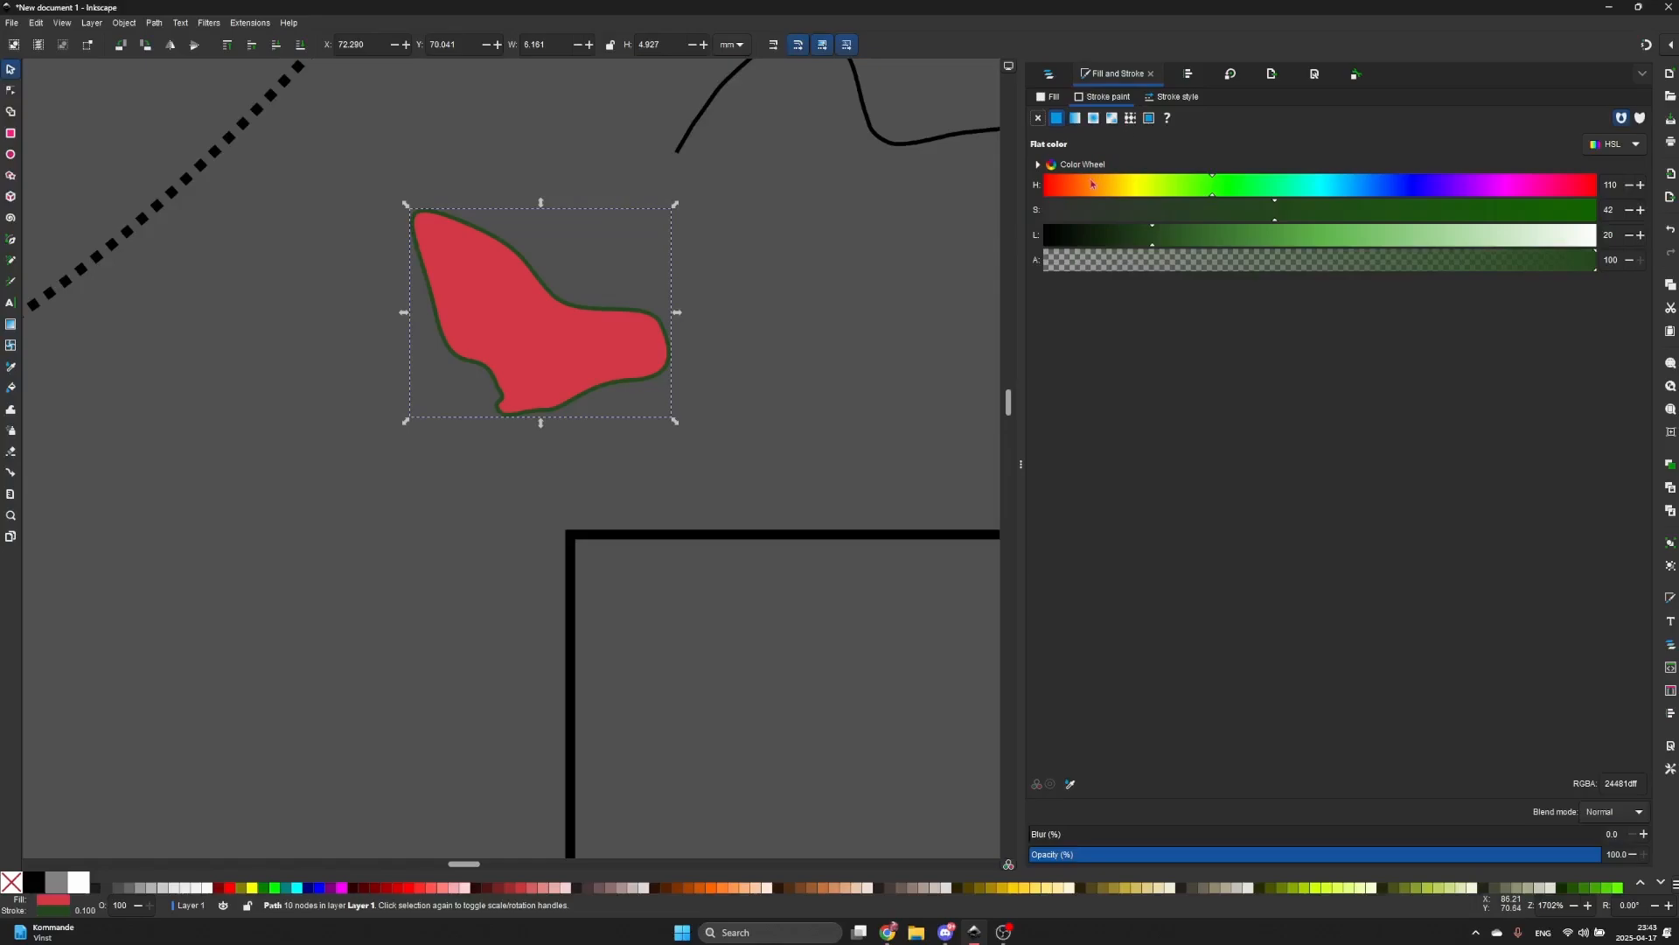
pyautogui.click(851, 236)
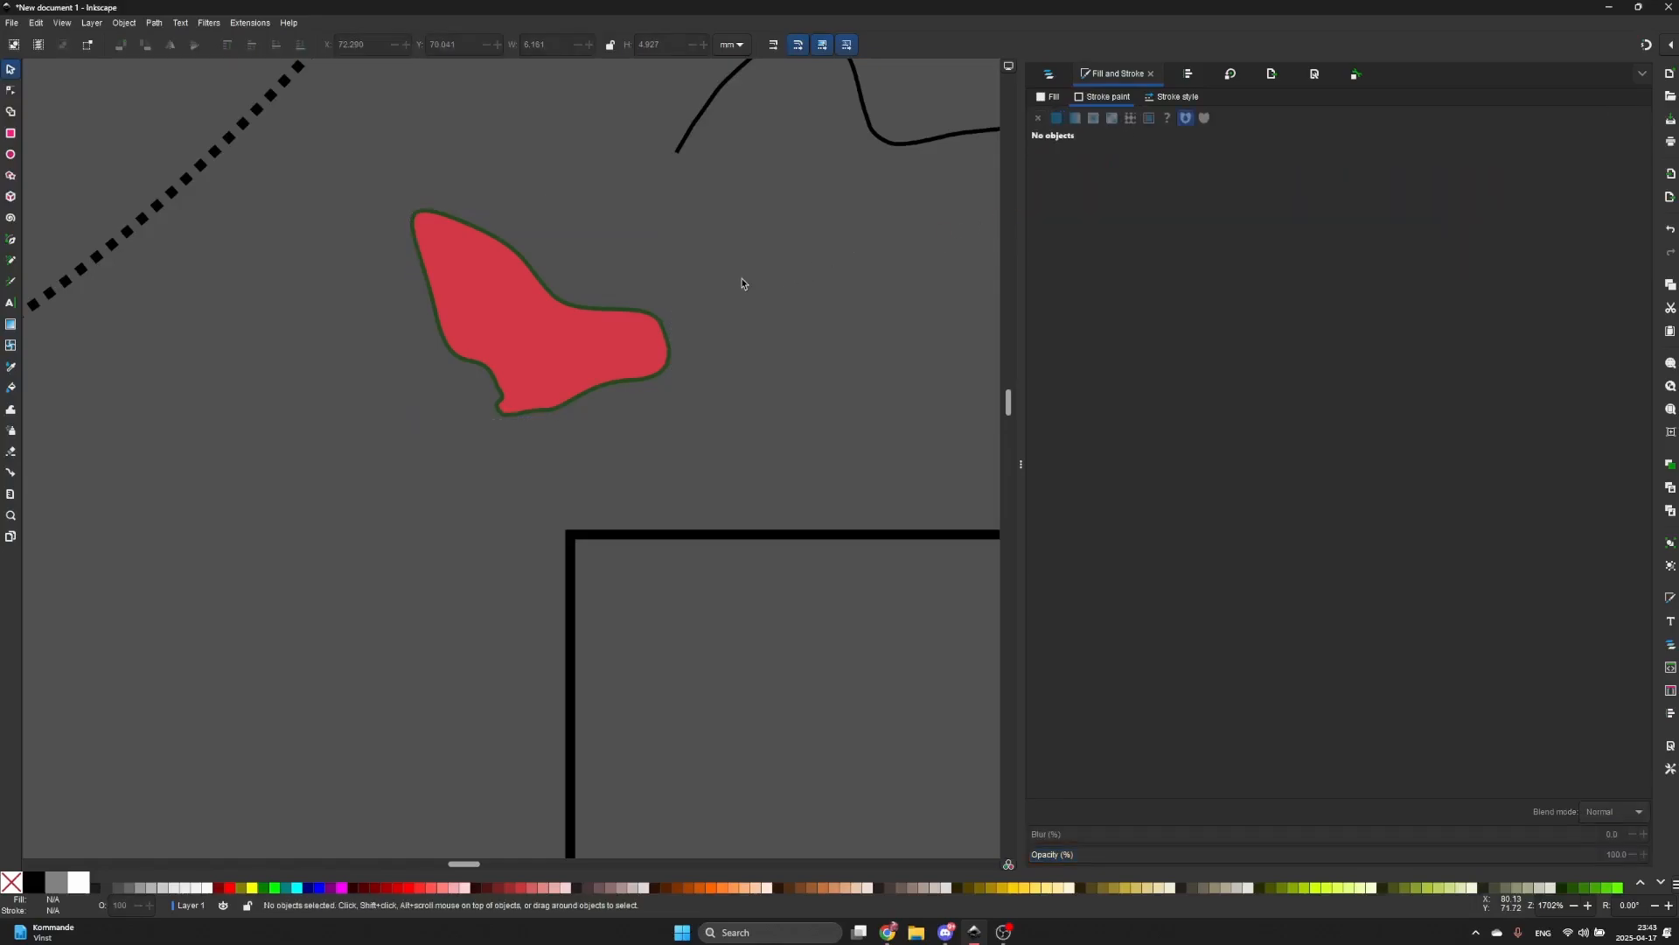
# - Draw an open wavy path about 5 mm wide with the Pen tool beside the red shape, above the rectangle
pyautogui.press('b')
pyautogui.moveTo(763, 289); pyautogui.dragTo(595, 299)
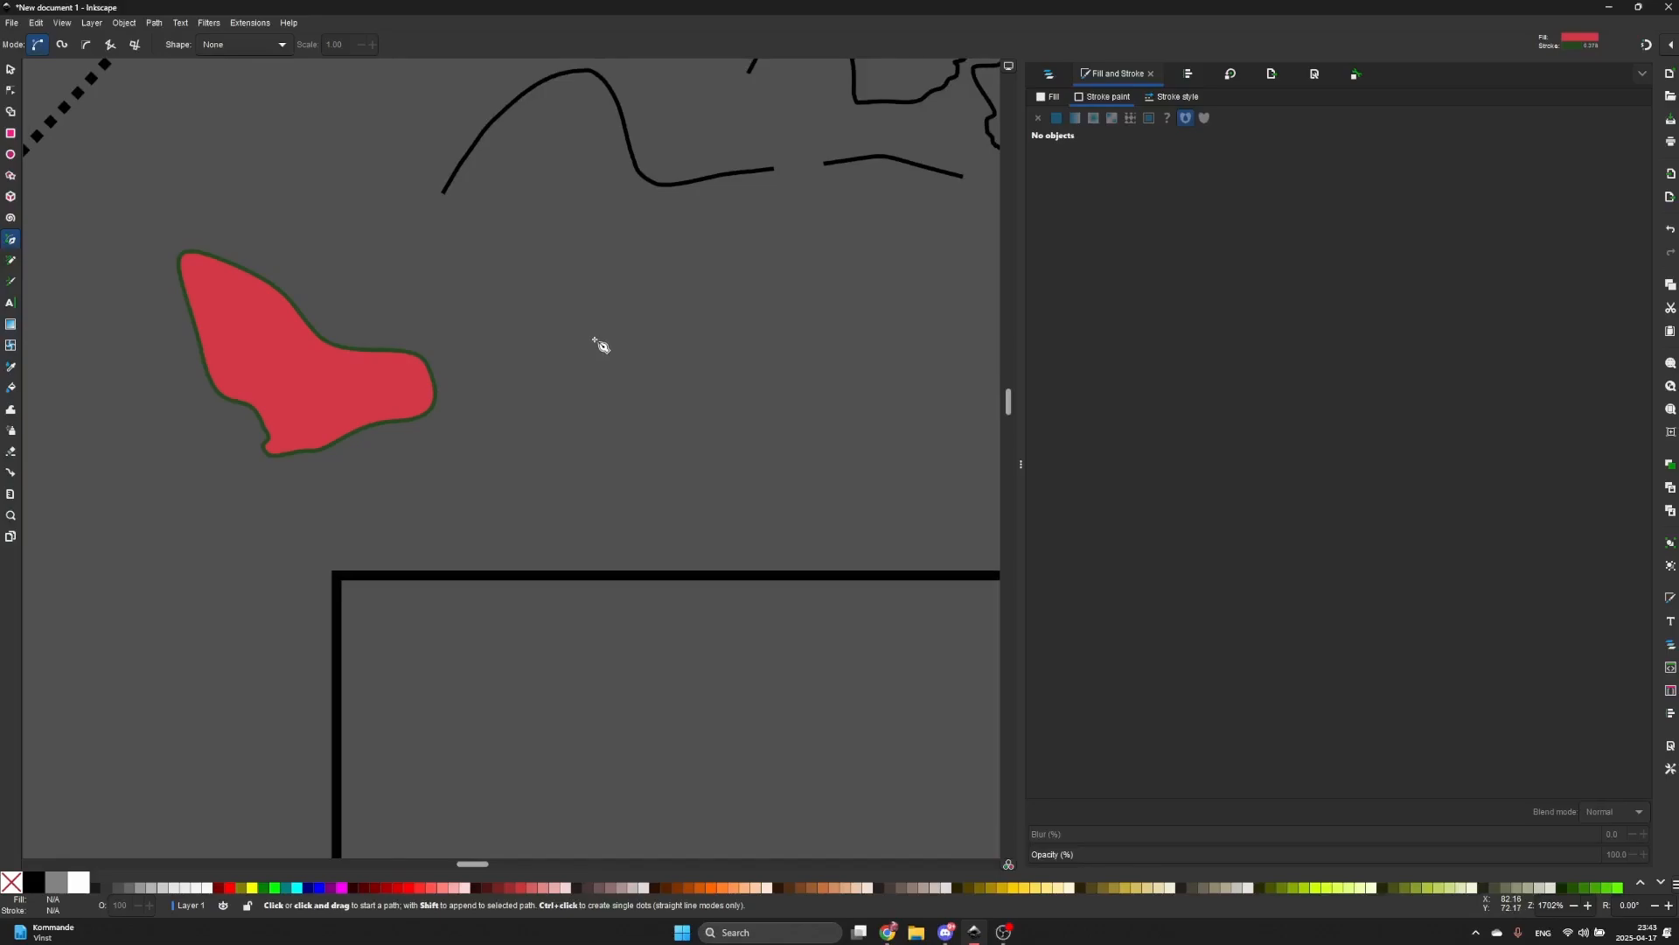
pyautogui.click(594, 409)
pyautogui.moveTo(594, 349); pyautogui.dragTo(768, 344)
pyautogui.moveTo(774, 343); pyautogui.dragTo(827, 321)
pyautogui.click(791, 333)
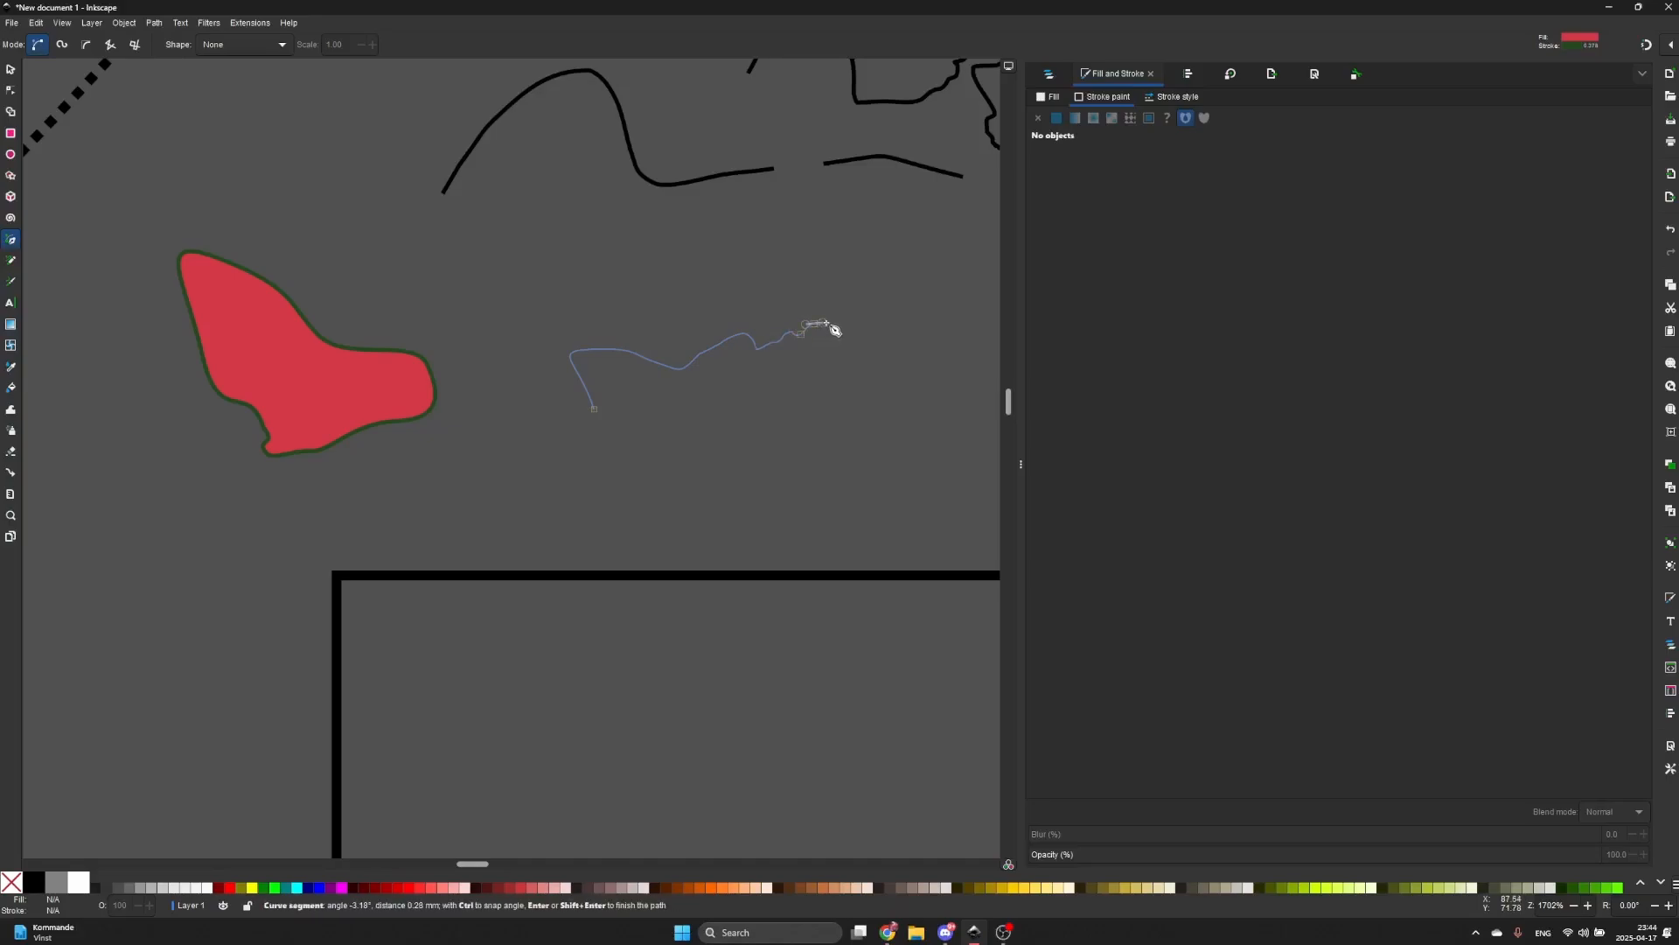
pyautogui.press('Return')
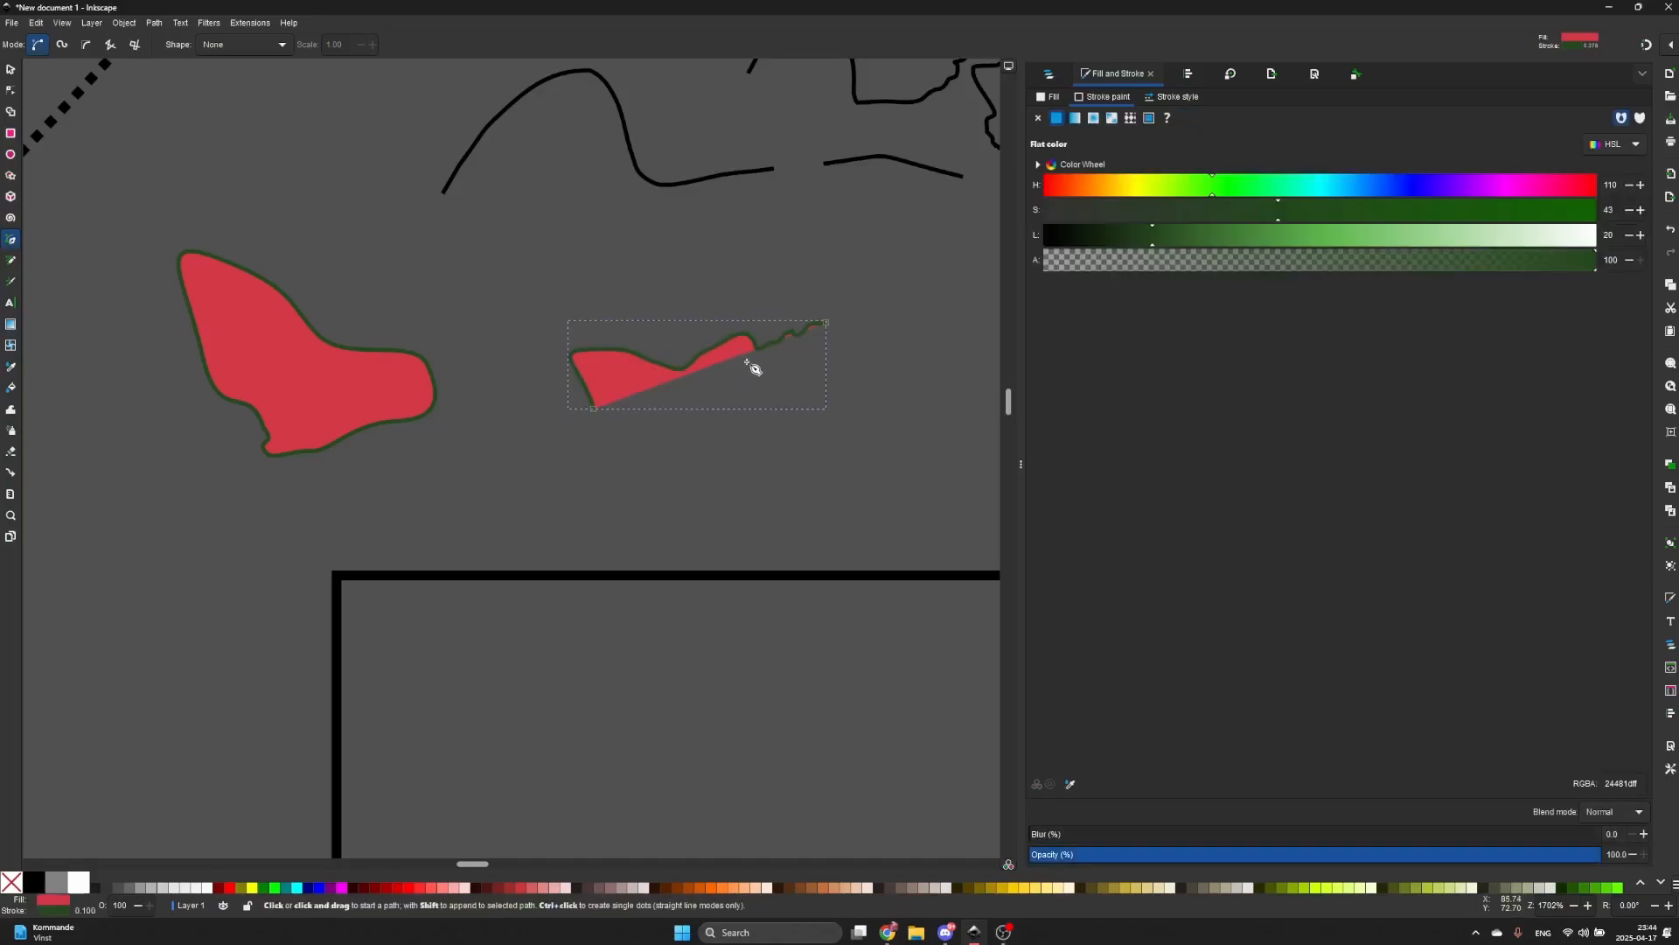
# - Try removing the fill from the open wavy path, and undo the removal
pyautogui.scroll(2, 757, 366)
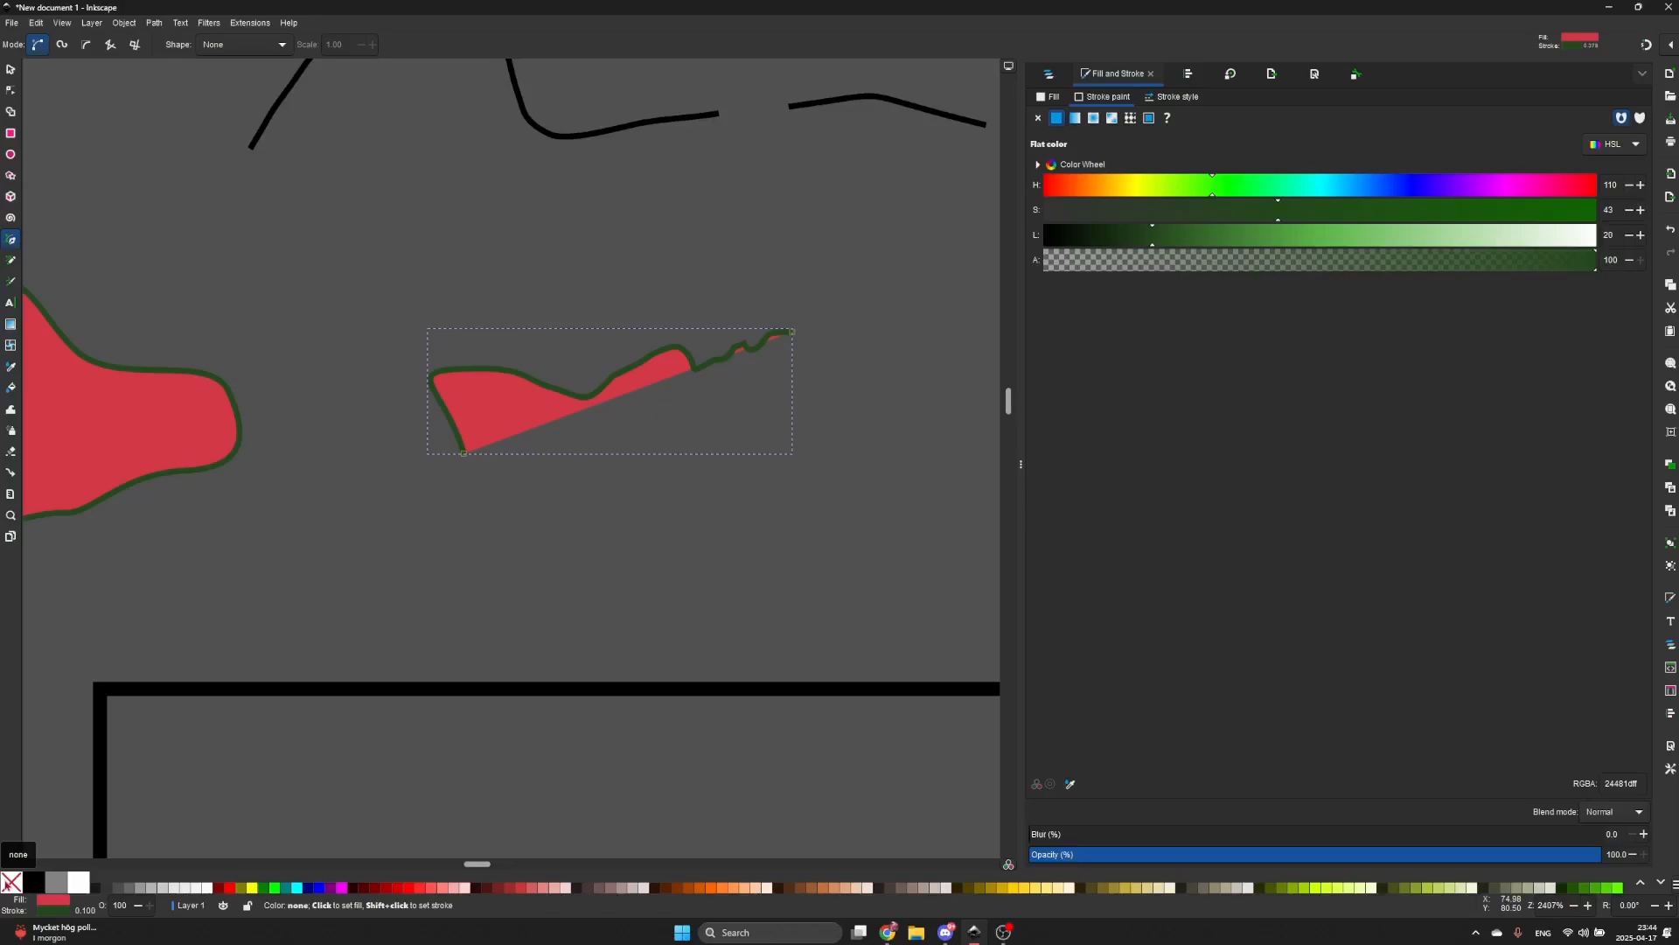
pyautogui.click(7, 883)
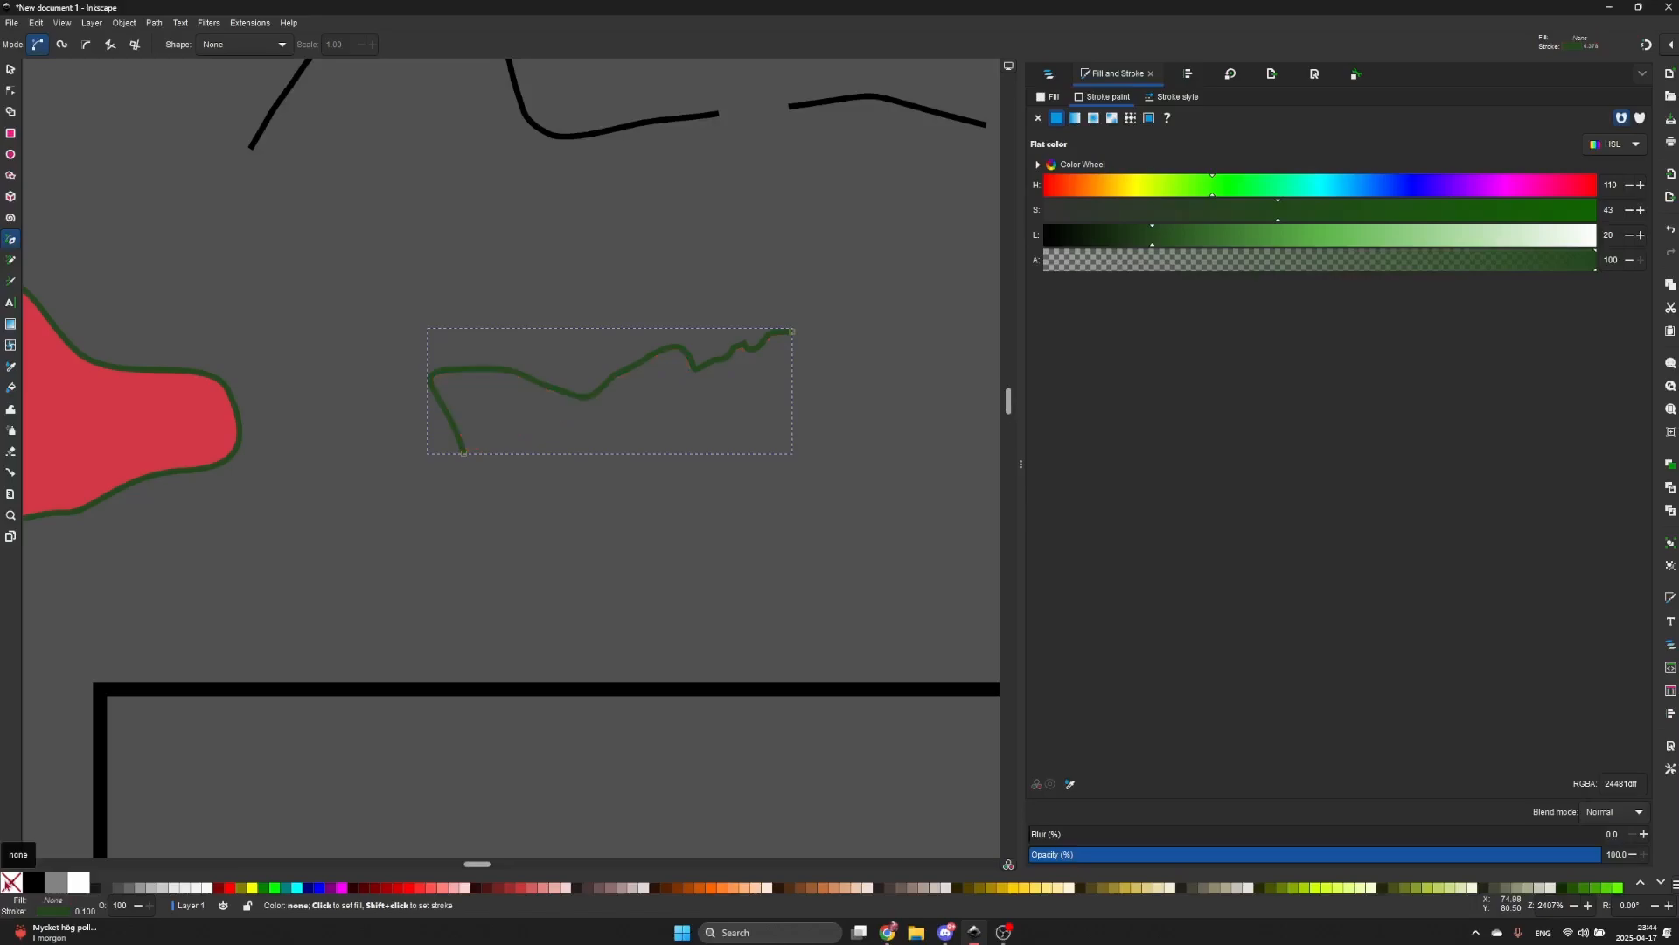
pyautogui.hotkey('ctrl', 'z')
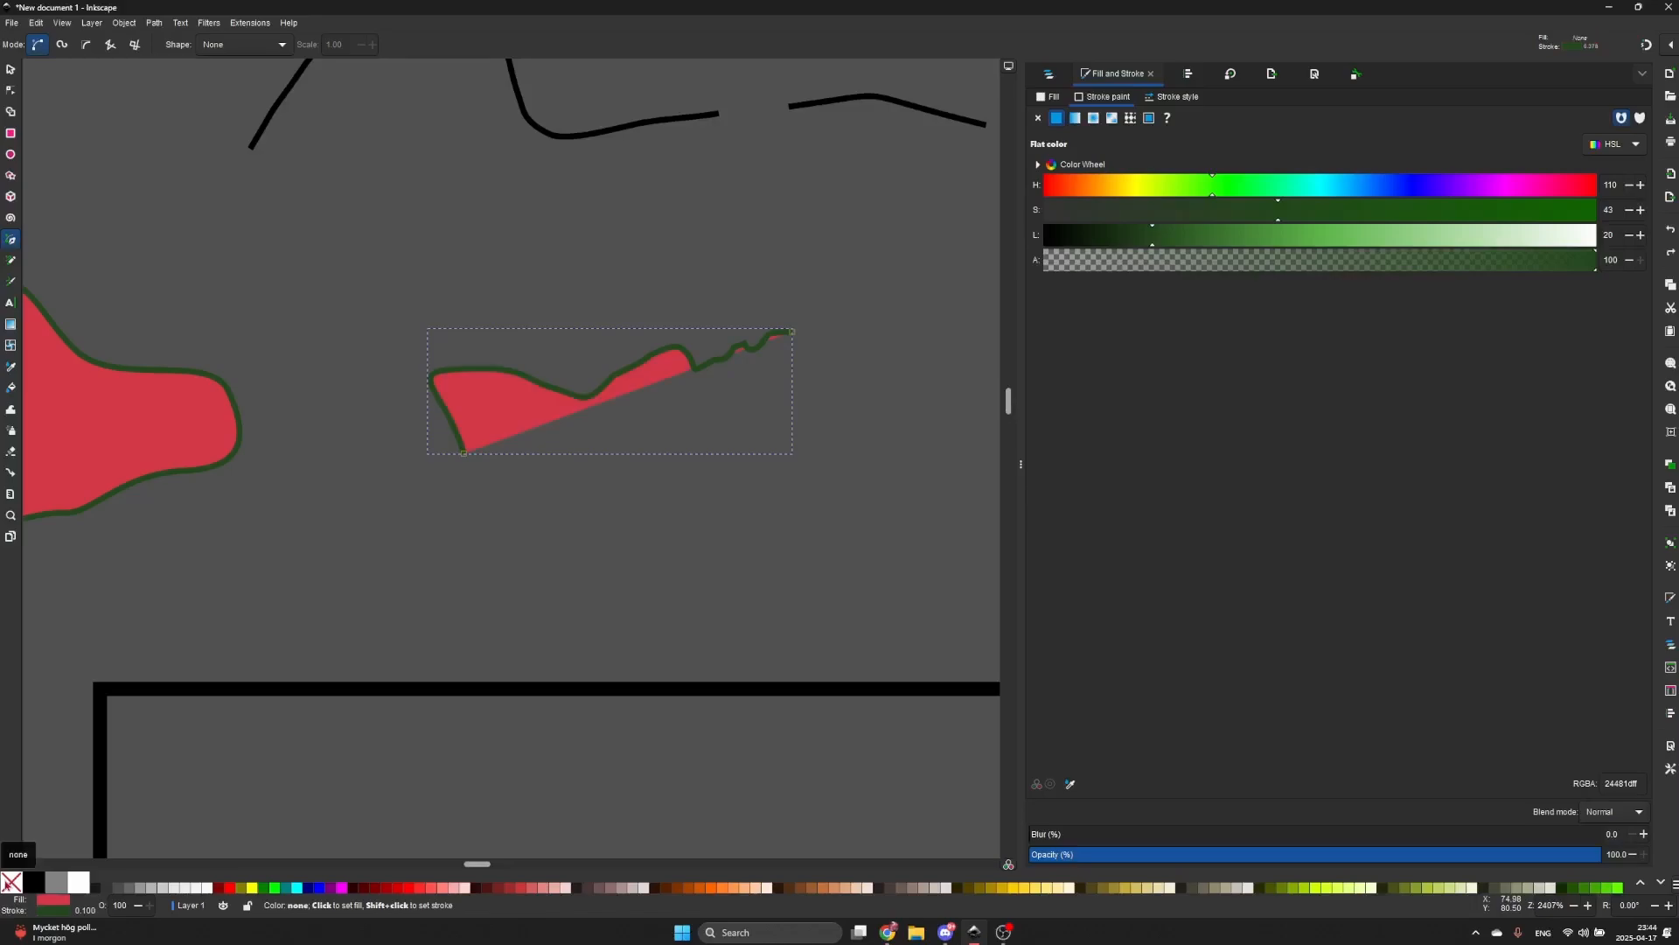
# - Remove the stroke paint from the open wavy path, keeping its red fill, and switch to the Selector tool
pyautogui.keyDown('shift'); pyautogui.click(7, 884); pyautogui.keyUp('shift')
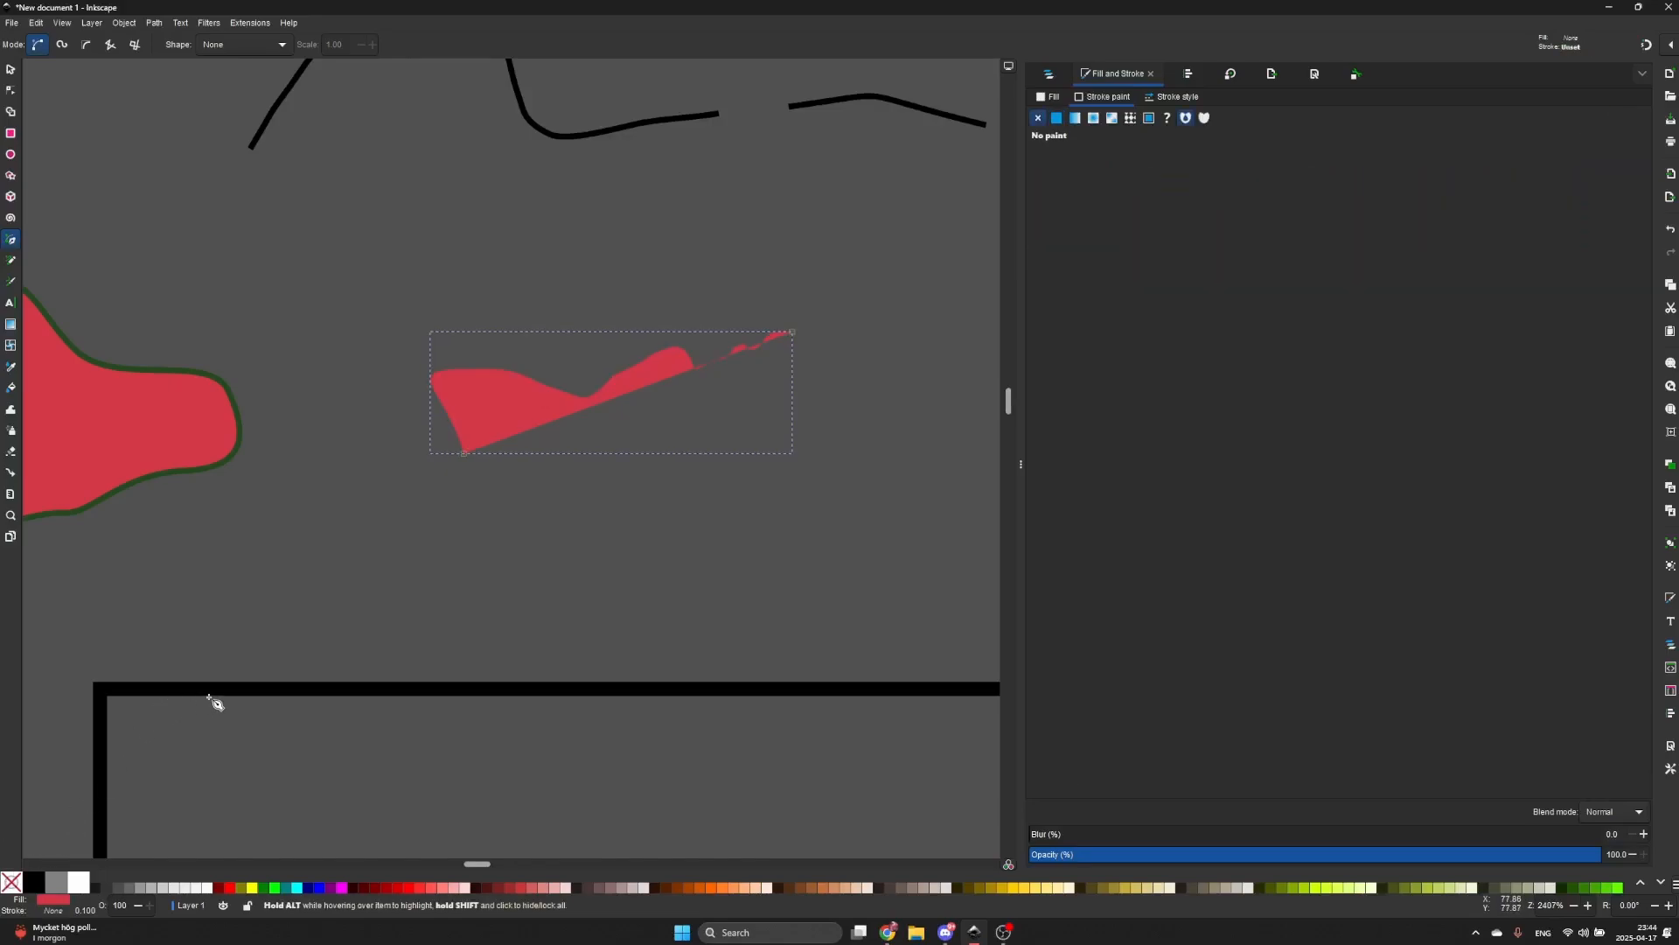
pyautogui.scroll(-2, 214, 698)
pyautogui.press('s')
pyautogui.scroll(-1, 252, 624)
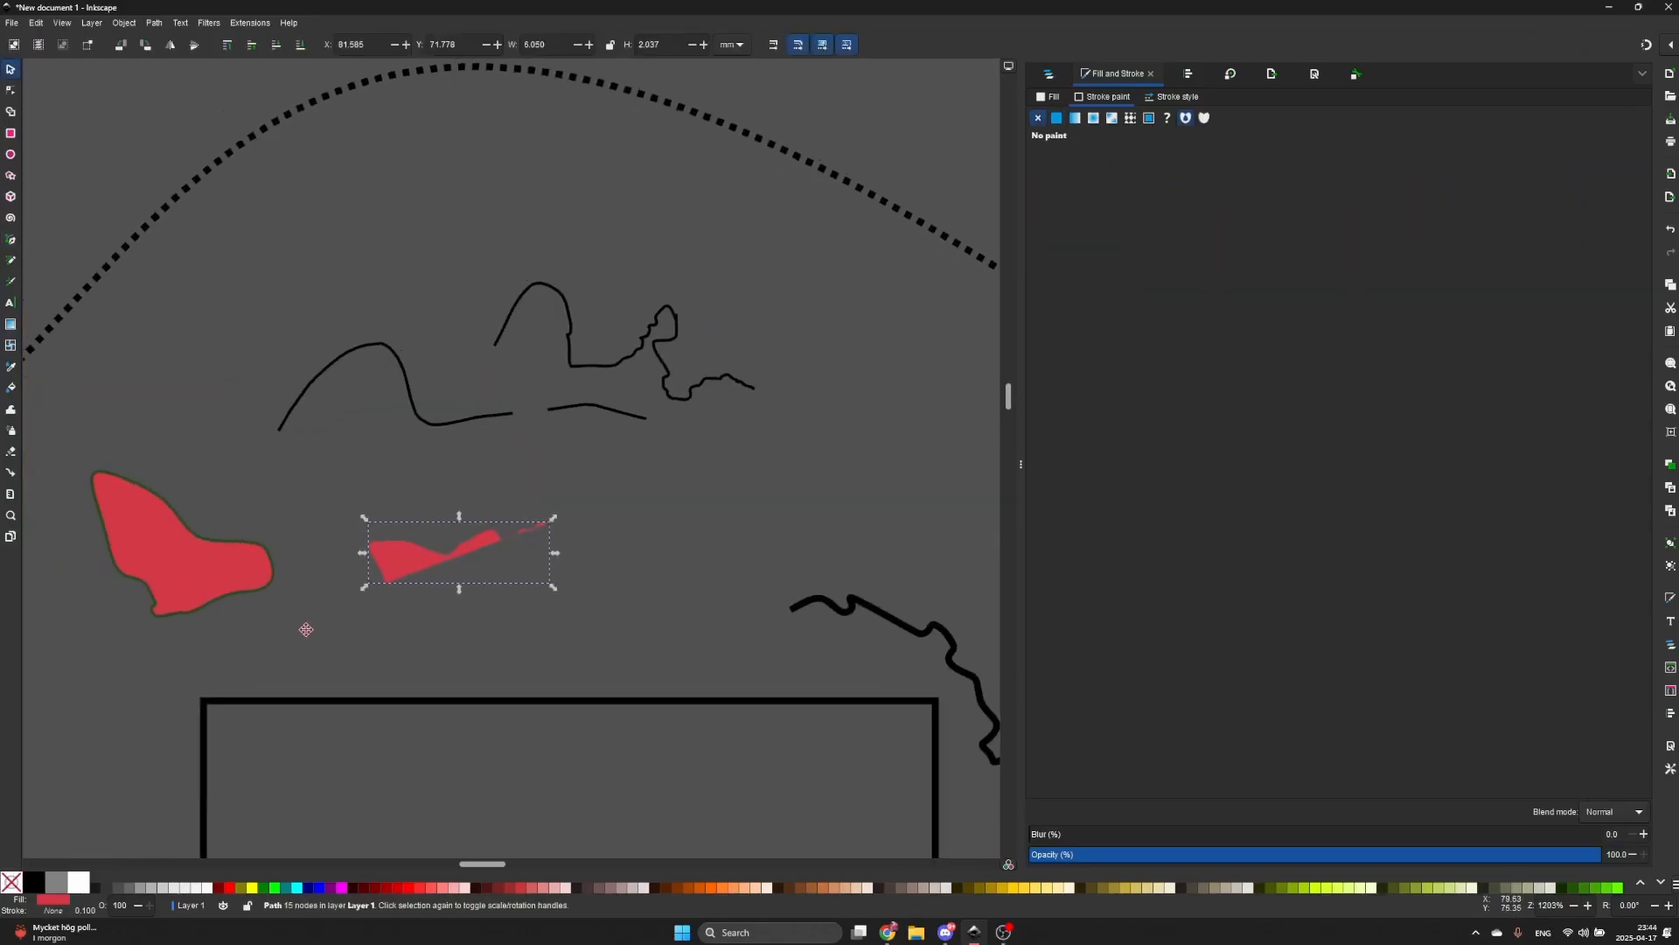
# - Add the text HELLO above the dotted curve with the Text tool, and switch to the Selector tool
pyautogui.scroll(-1, 376, 627)
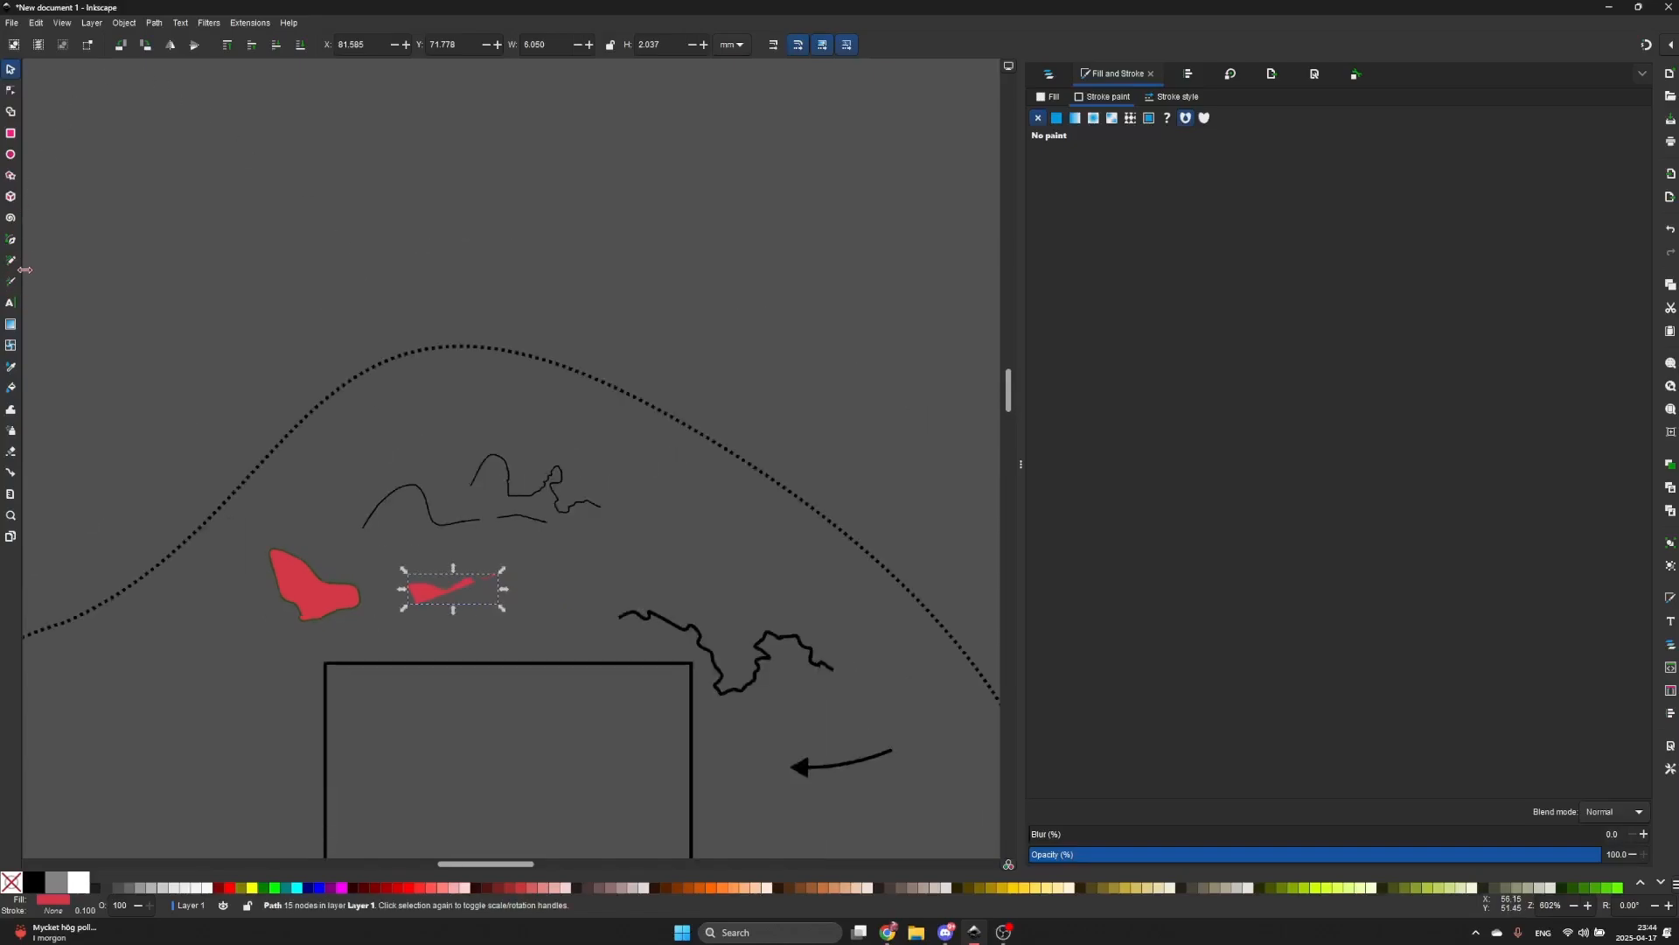
pyautogui.click(11, 303)
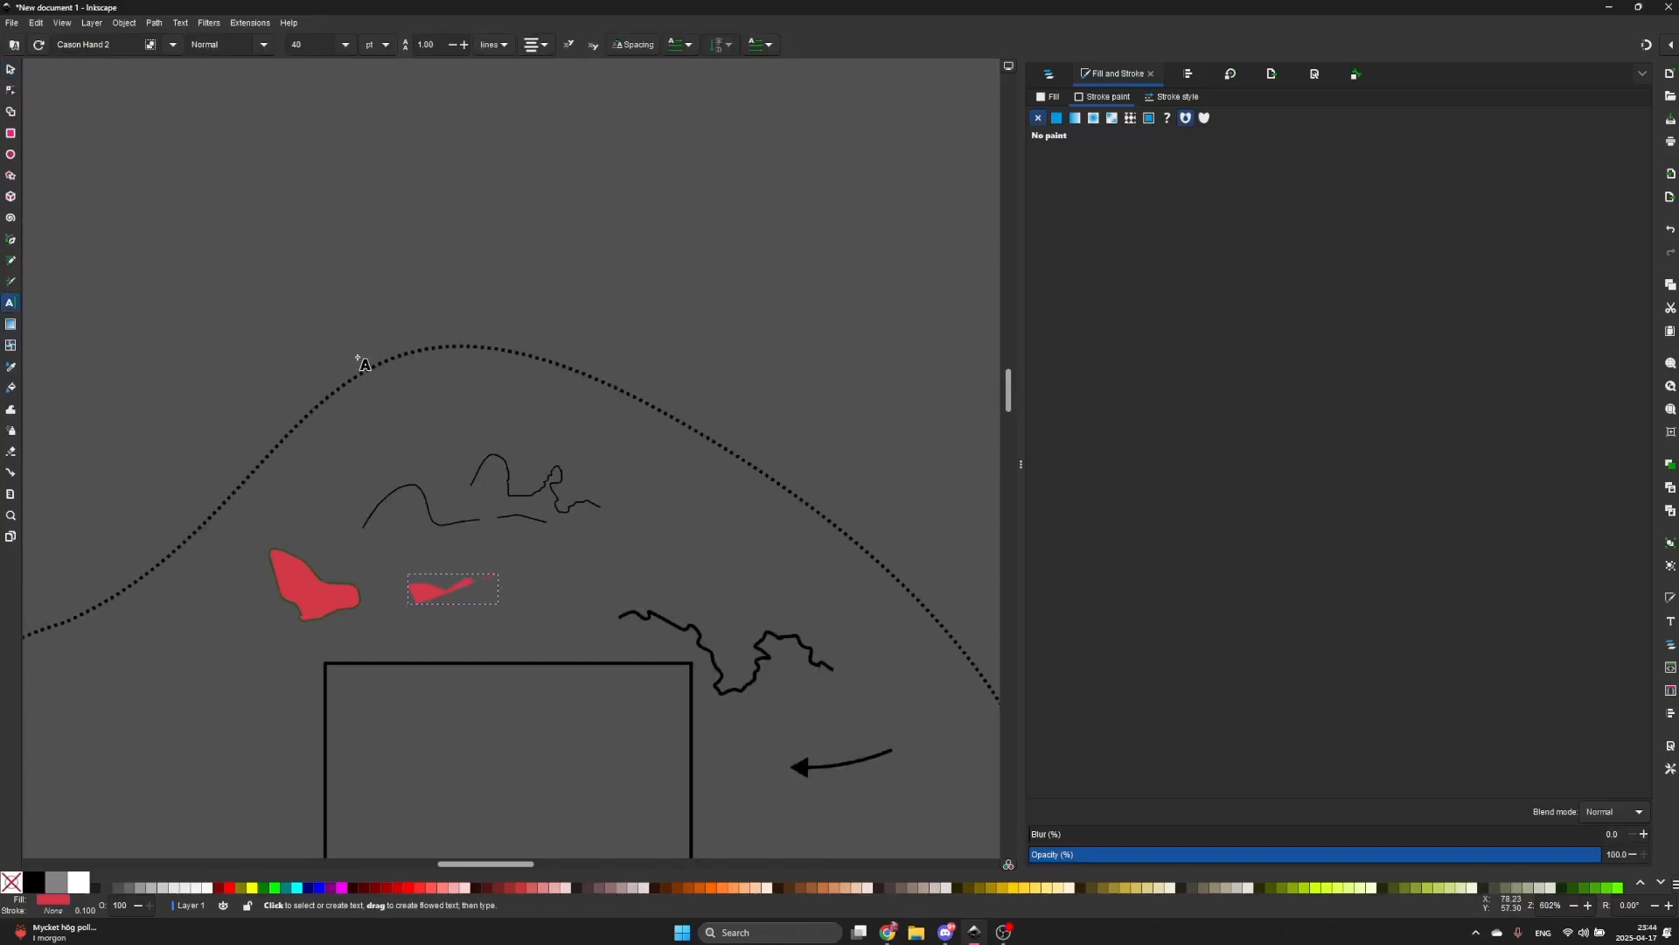
pyautogui.scroll(-1, 361, 366)
pyautogui.click(394, 312)
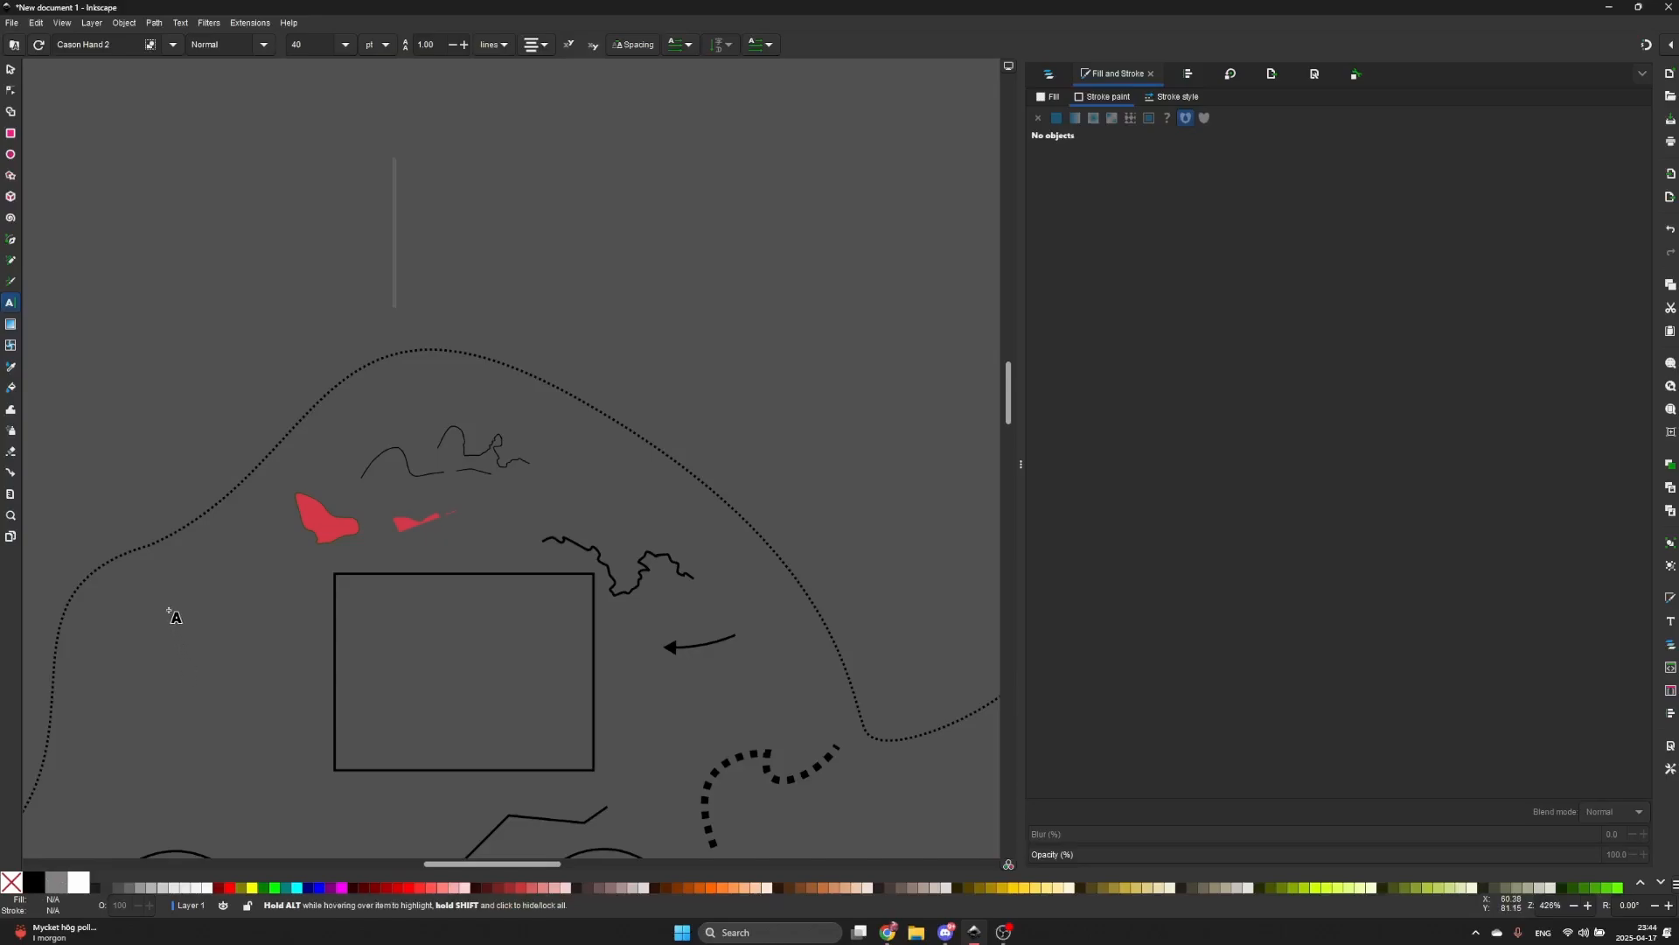
pyautogui.write('HELLO')
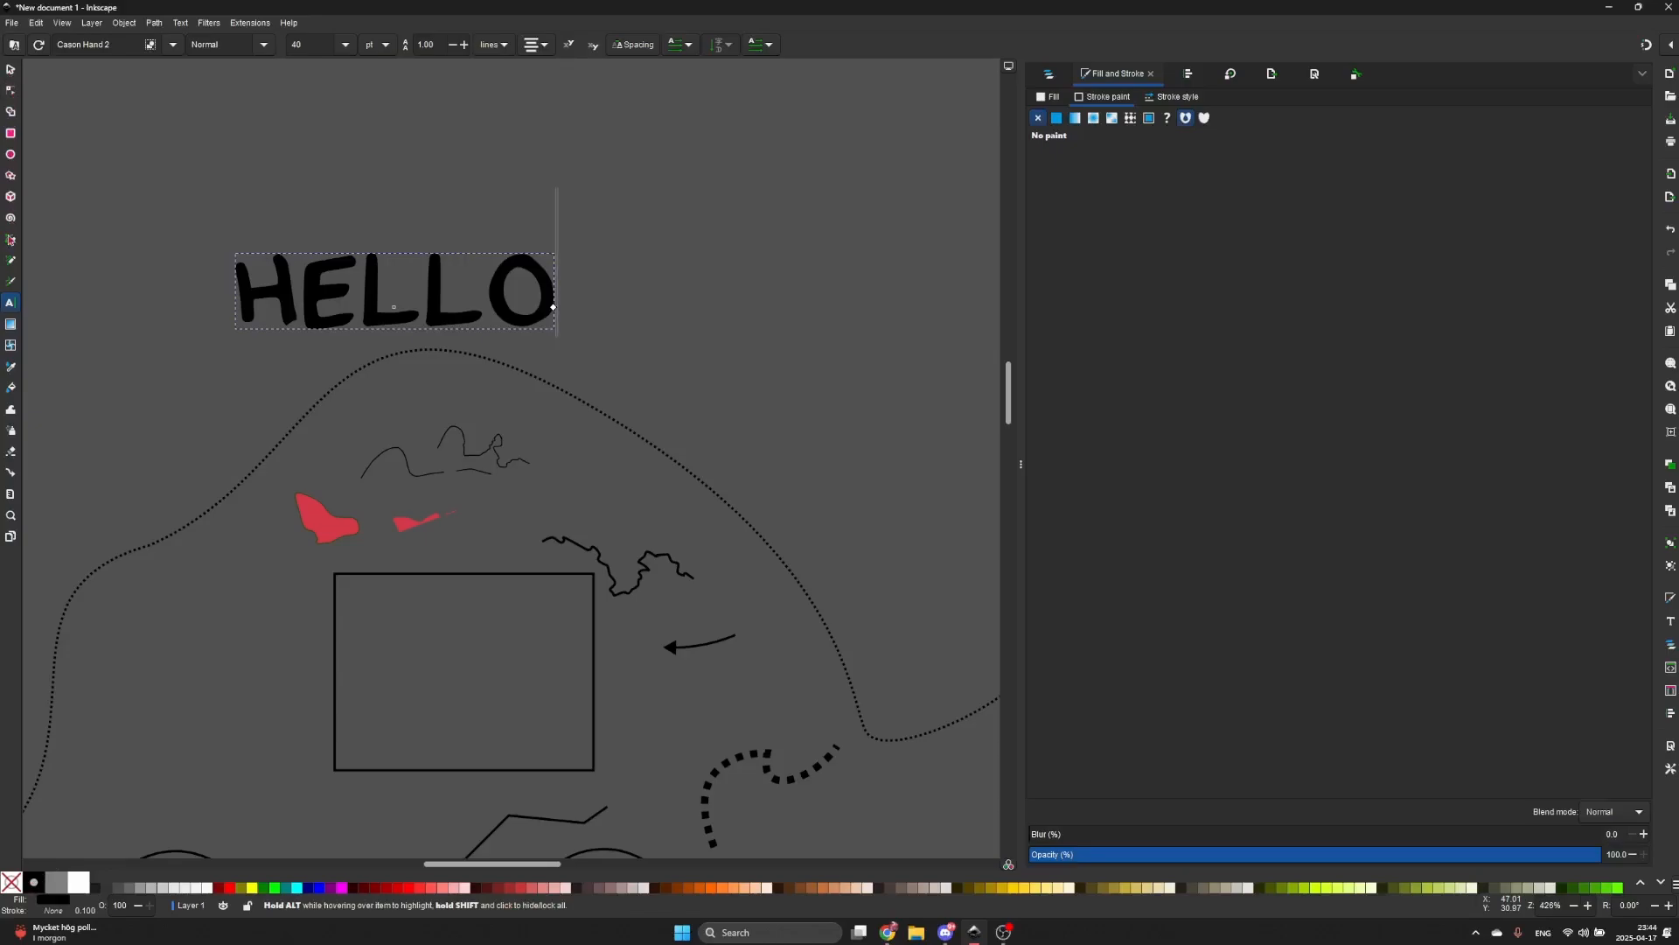
pyautogui.click(10, 70)
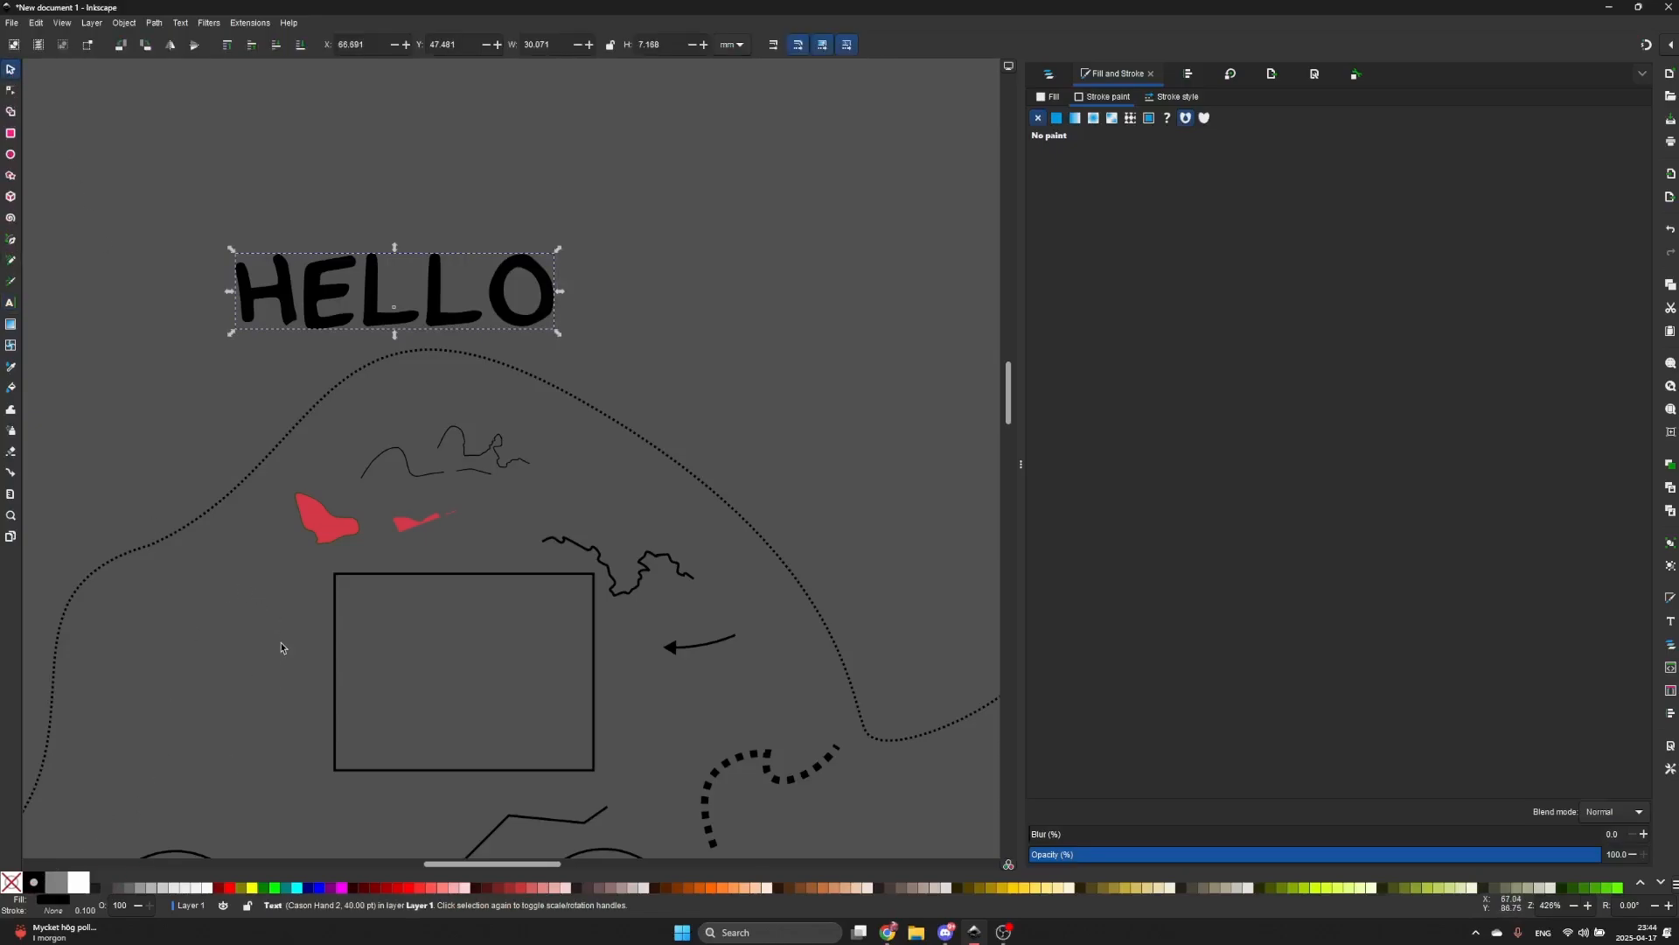
# - Give the HELLO text a white stroke with a width of 0.400 mm, and deselect it
pyautogui.keyDown('shift'); pyautogui.click(81, 882); pyautogui.keyUp('shift')
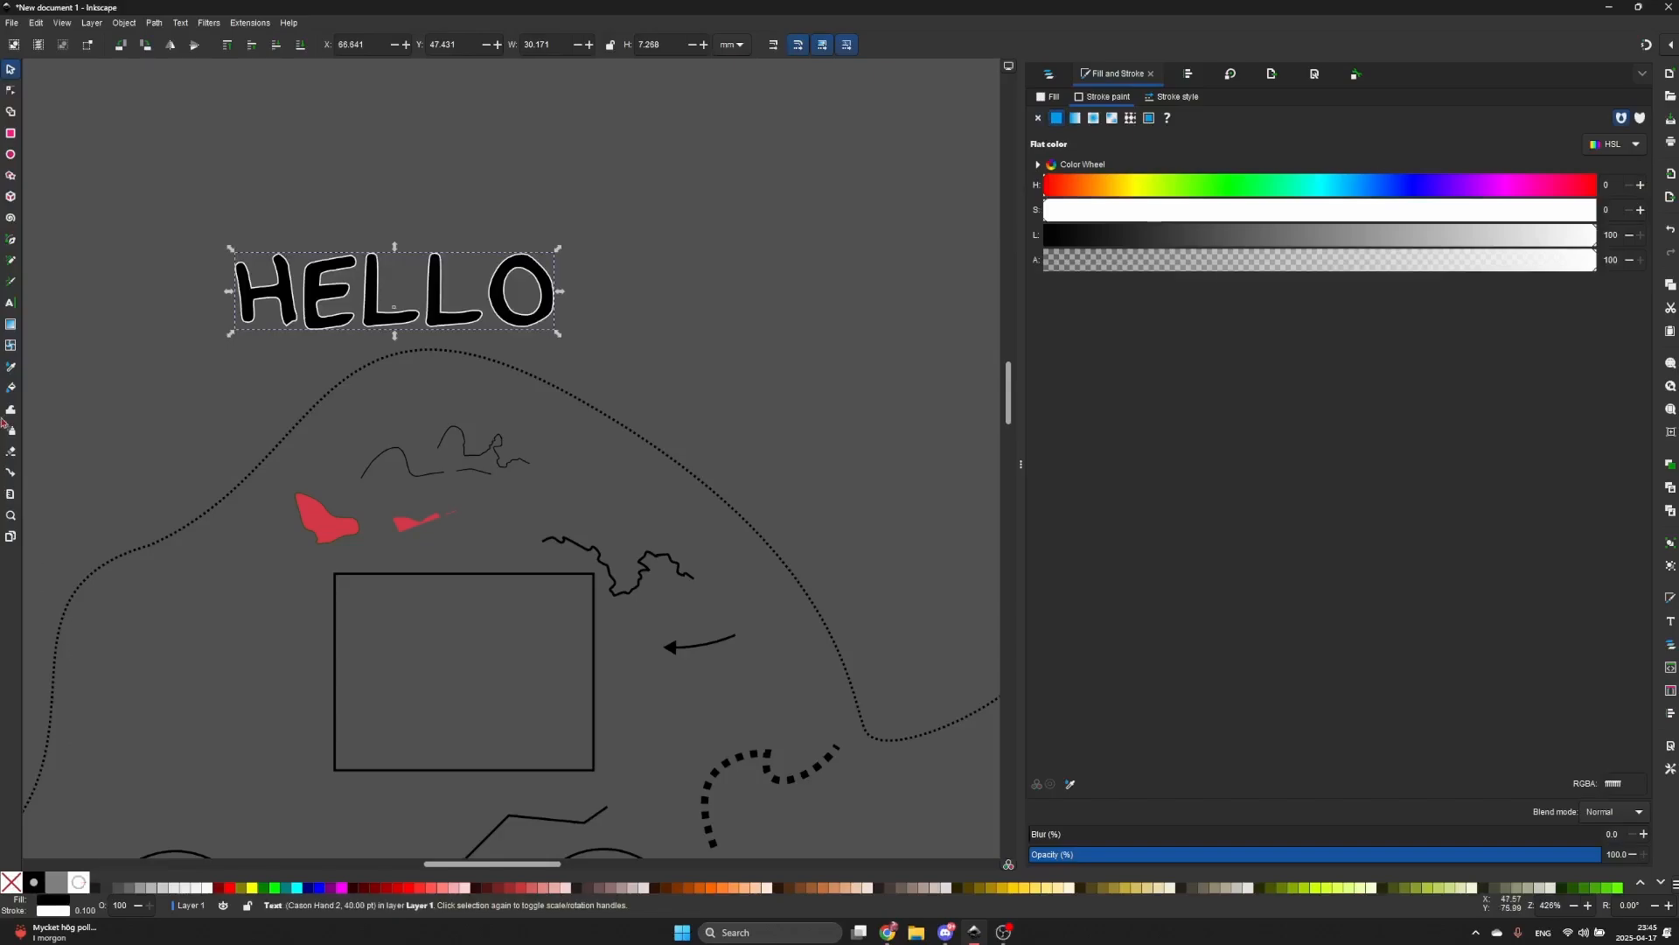
pyautogui.scroll(1, 348, 288)
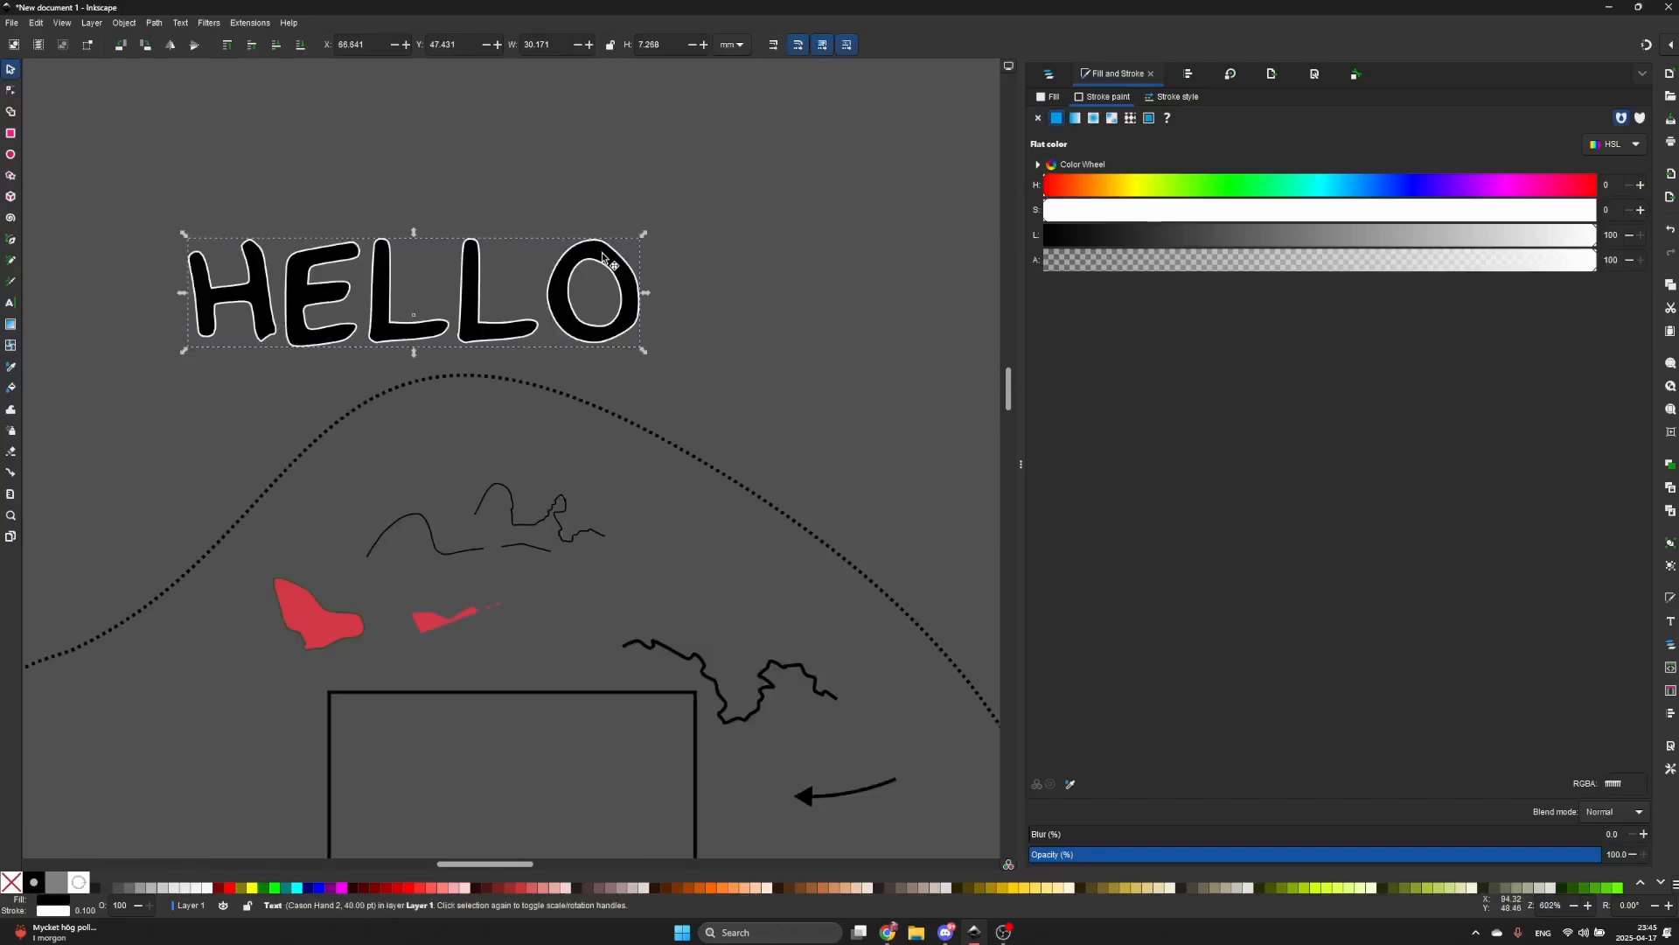
pyautogui.click(1178, 97)
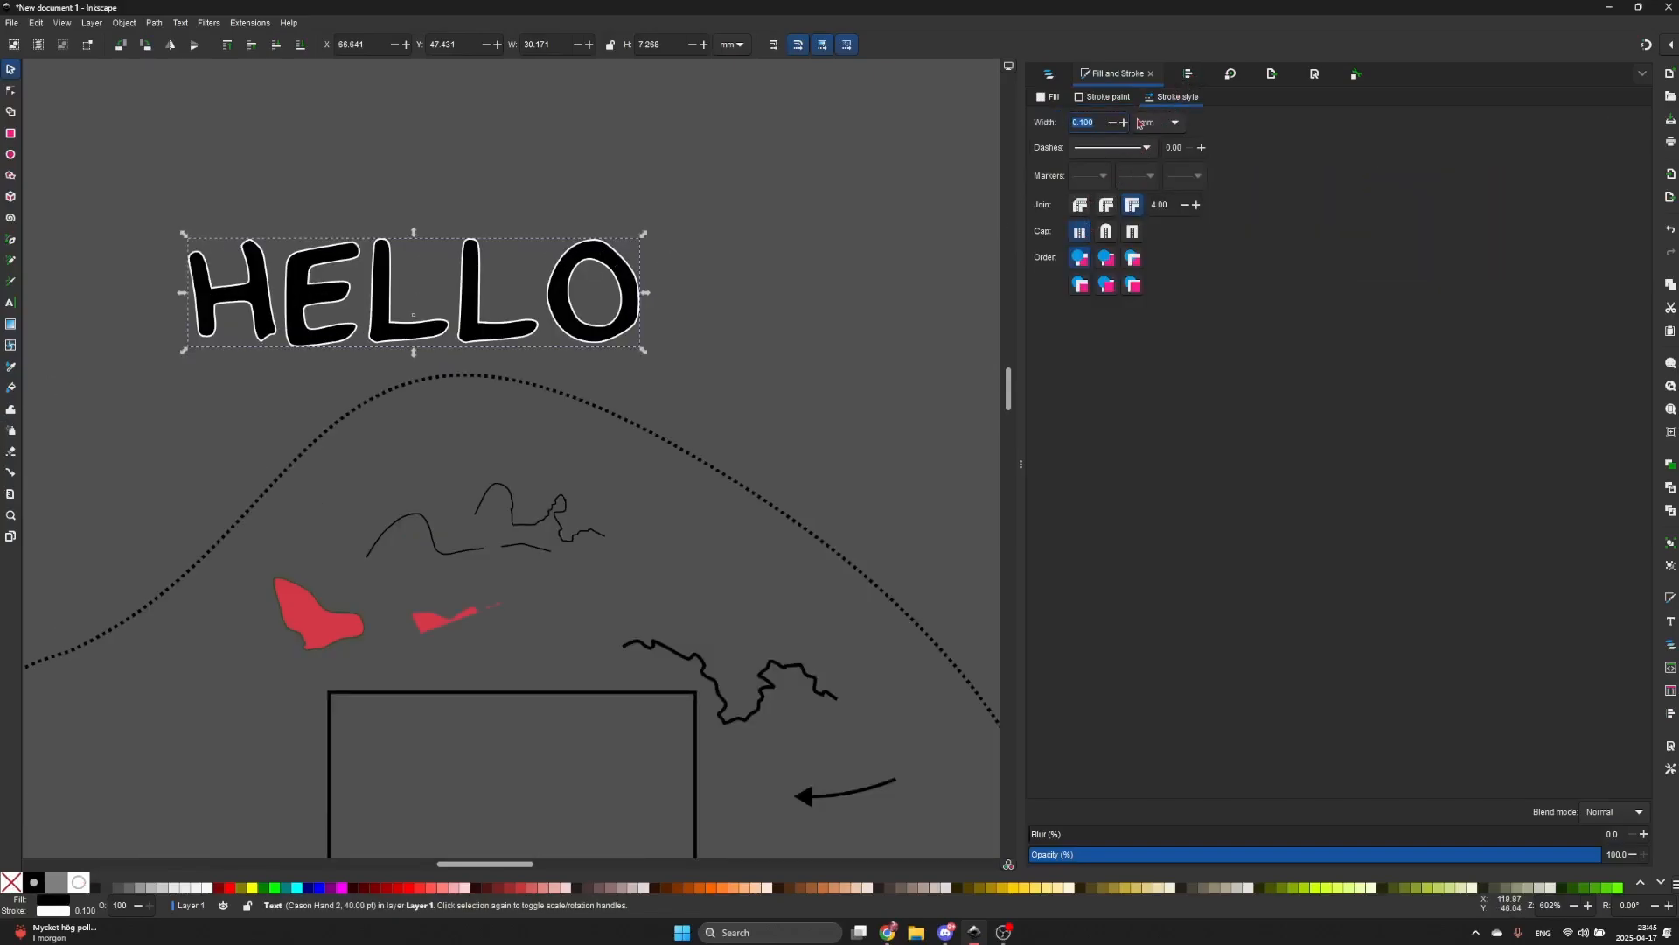
pyautogui.click(1125, 126)
pyautogui.click(1124, 127)
pyautogui.click(1125, 127)
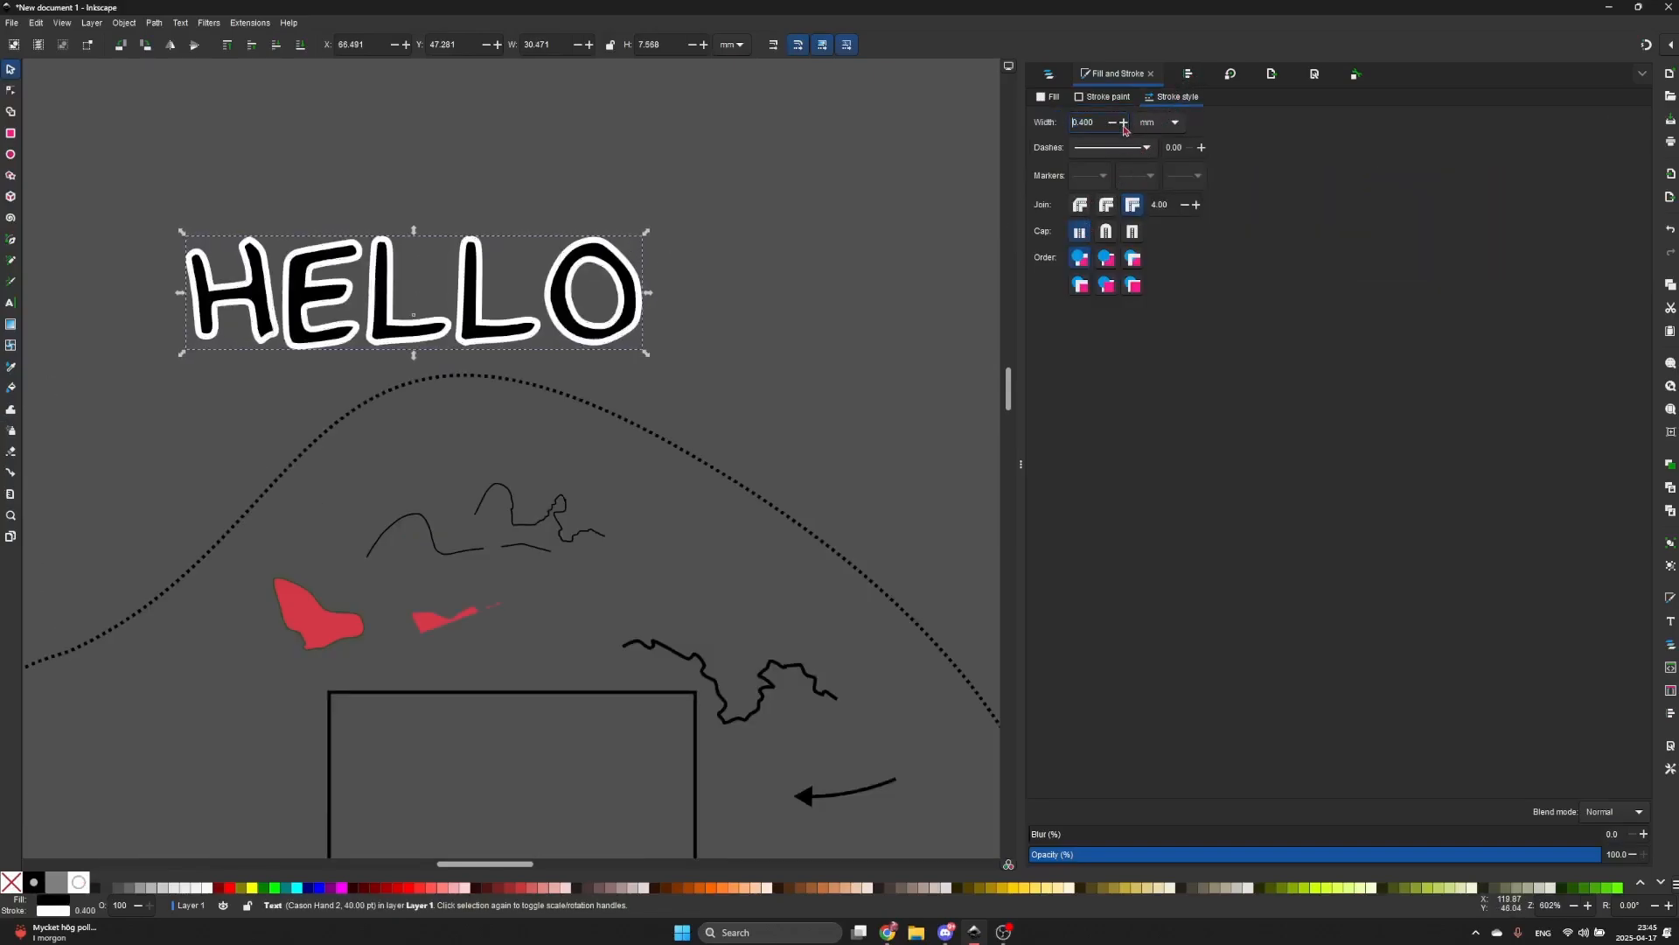
pyautogui.click(765, 342)
pyautogui.scroll(-3, 680, 339)
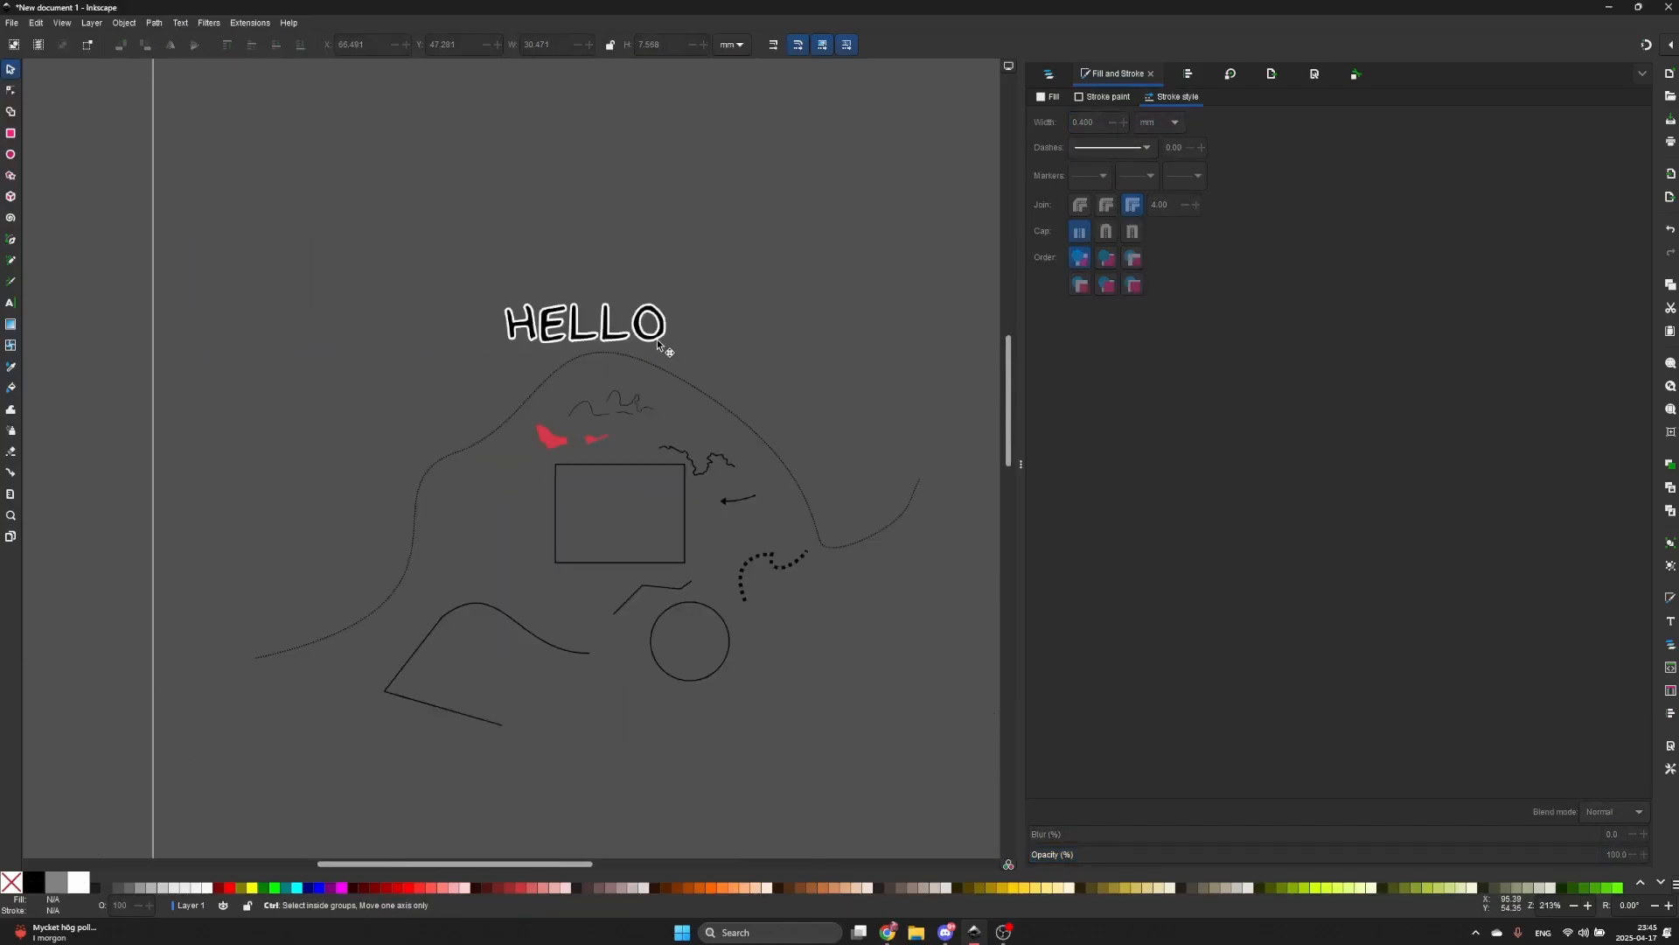
# - Change the HELLO text's stroke colour to the muted red swatch #D35F5F, and deselect it
pyautogui.scroll(1, 658, 338)
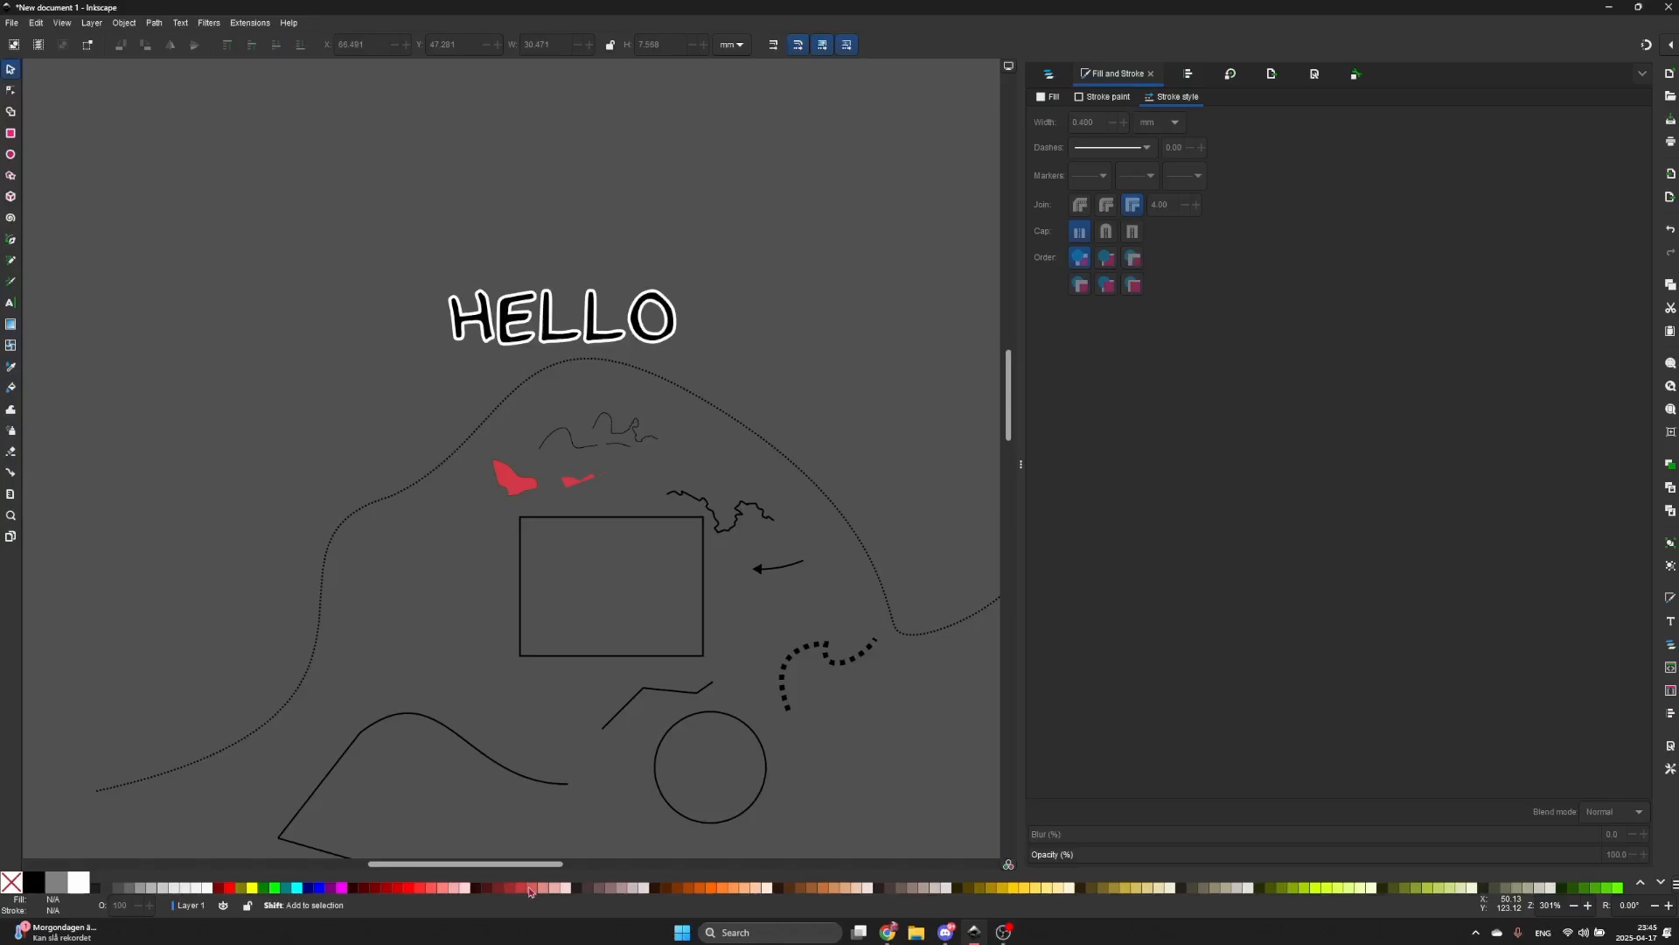
pyautogui.click(611, 346)
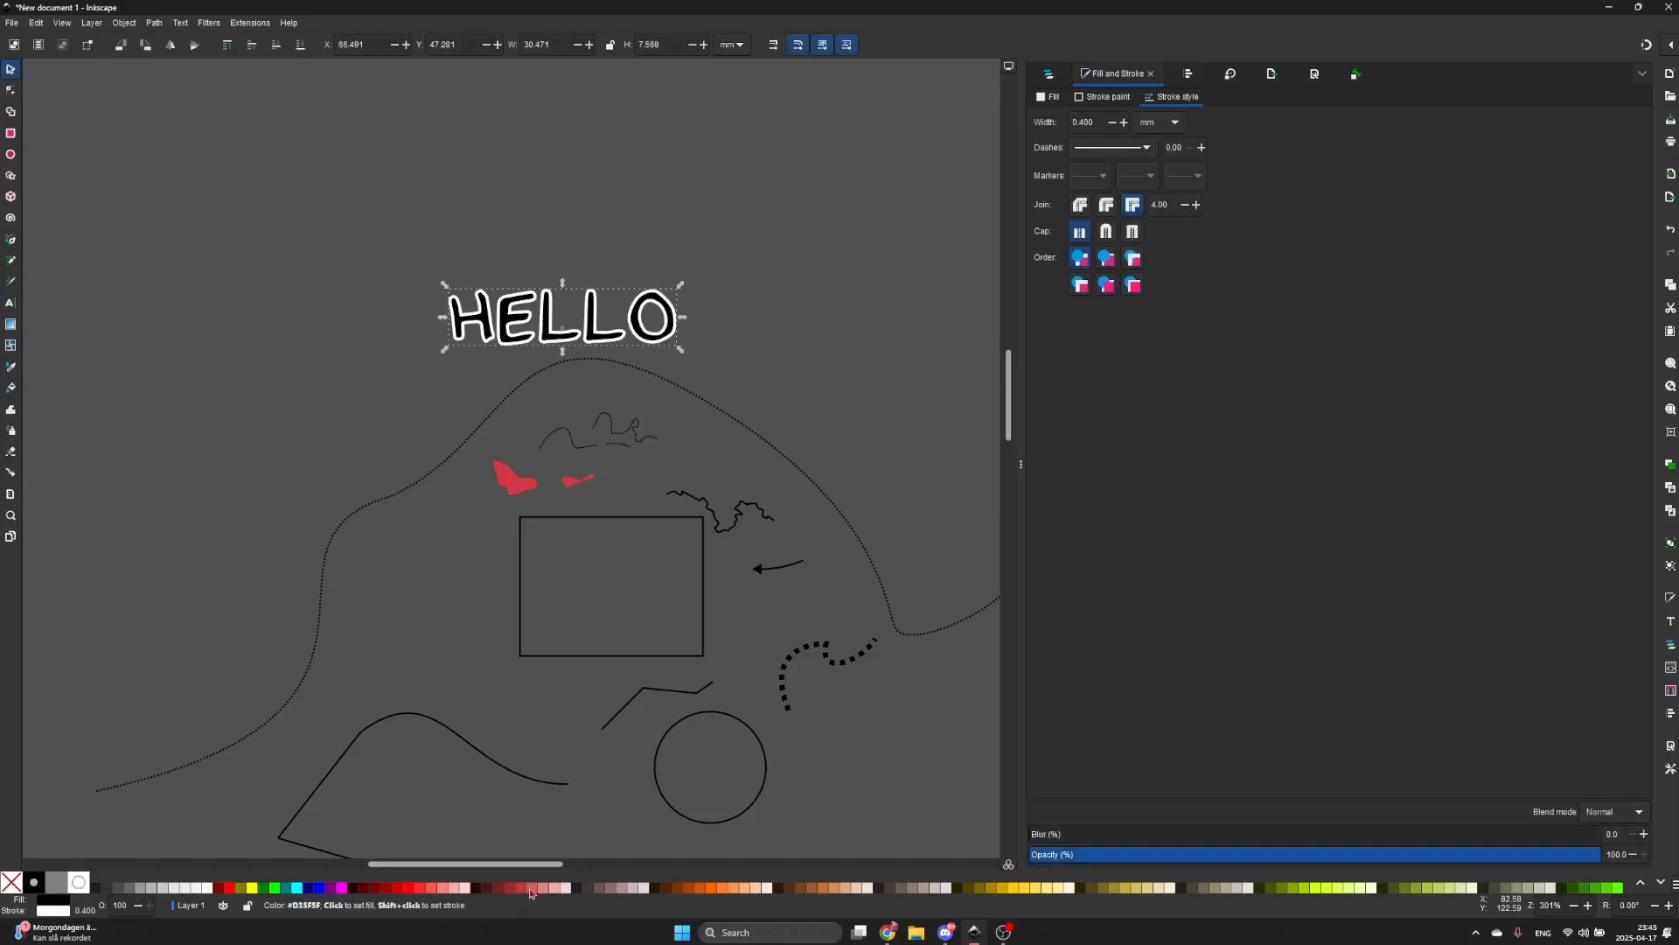
pyautogui.keyDown('shift'); pyautogui.click(530, 887); pyautogui.keyUp('shift')
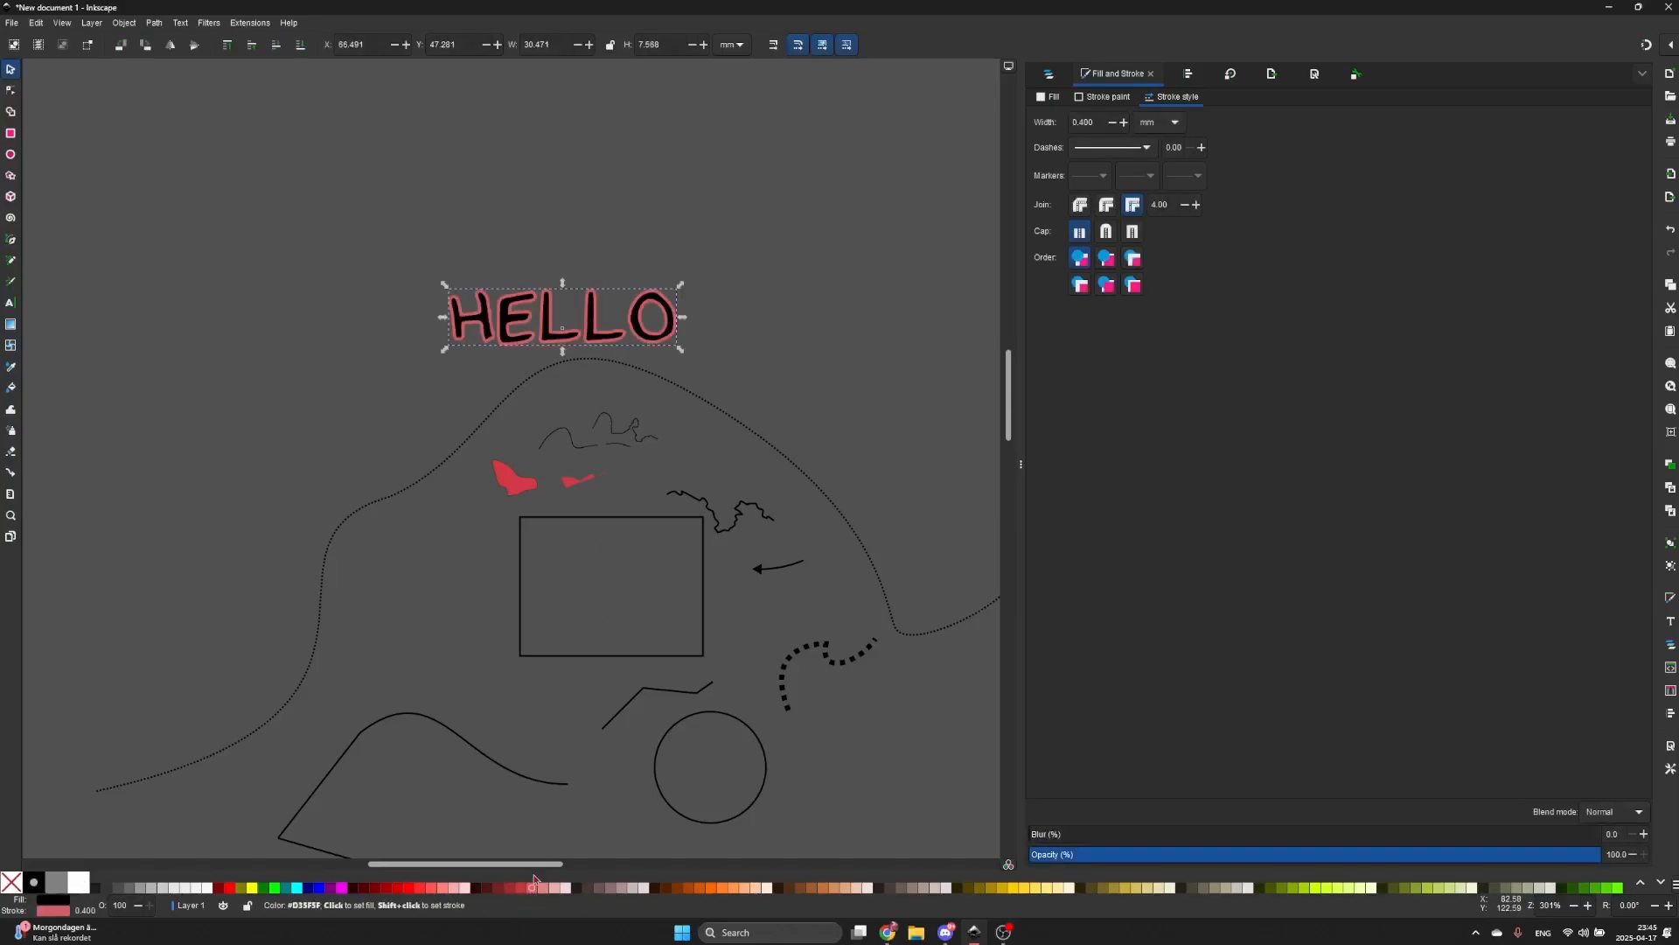
pyautogui.click(756, 336)
pyautogui.keyDown('ctrl'); pyautogui.scroll(1, 652, 317); pyautogui.keyUp('ctrl')
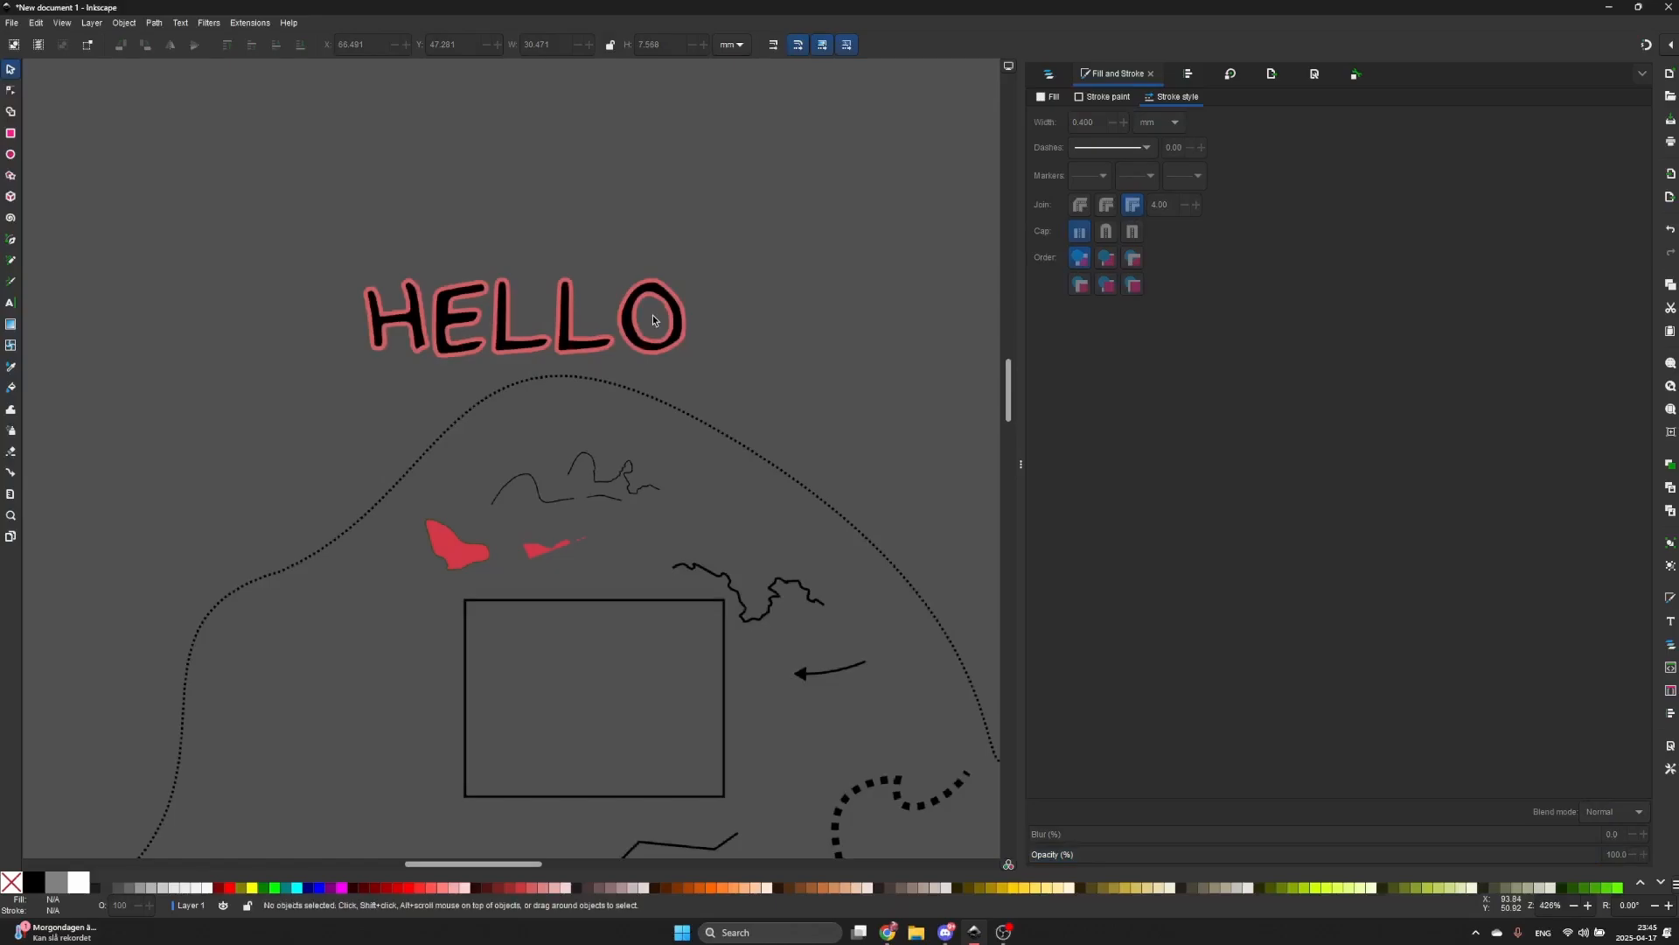
# - Browse the available fonts for the HELLO text and set its font size to 6 pt
pyautogui.click(653, 317)
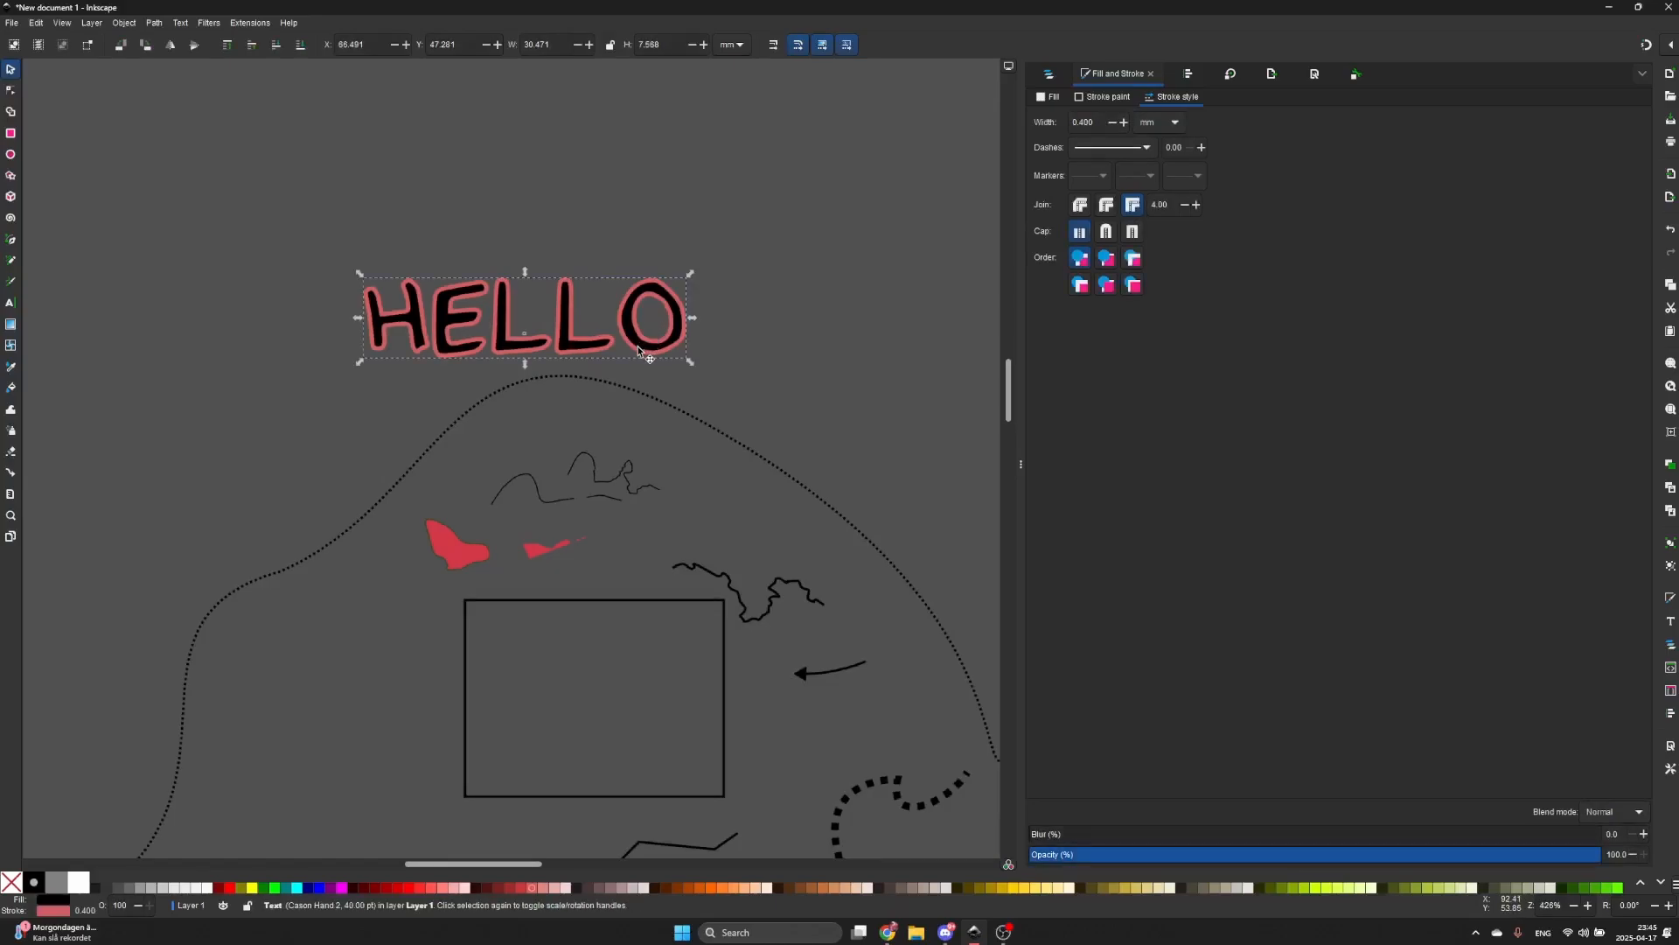
pyautogui.press('t')
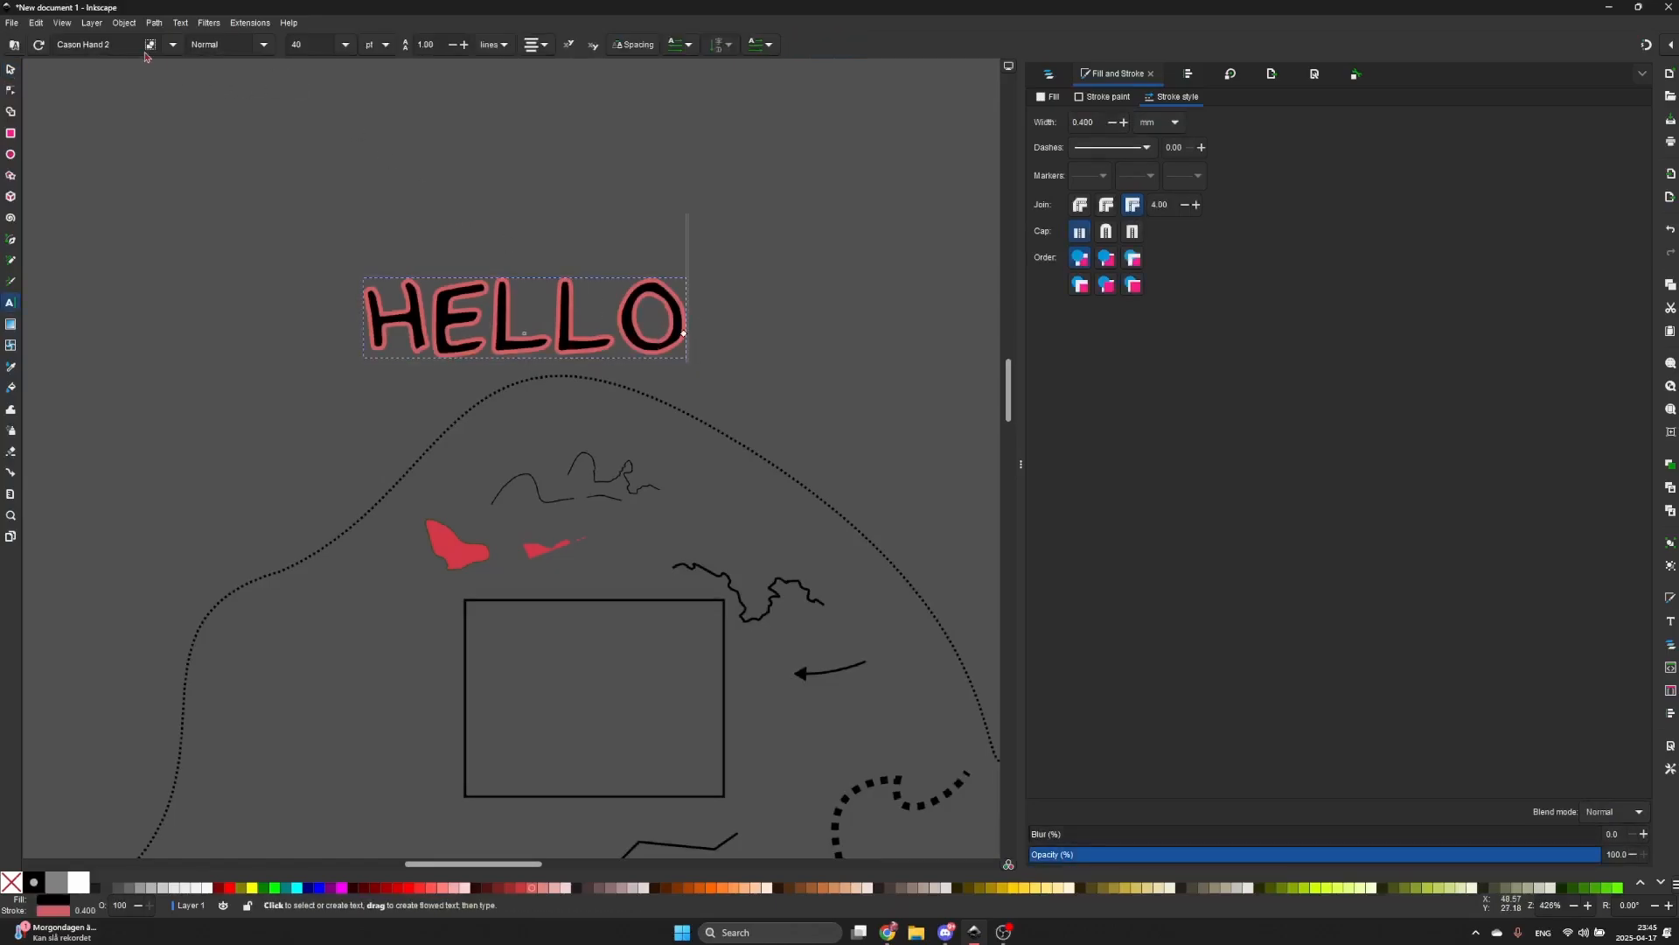
pyautogui.click(172, 45)
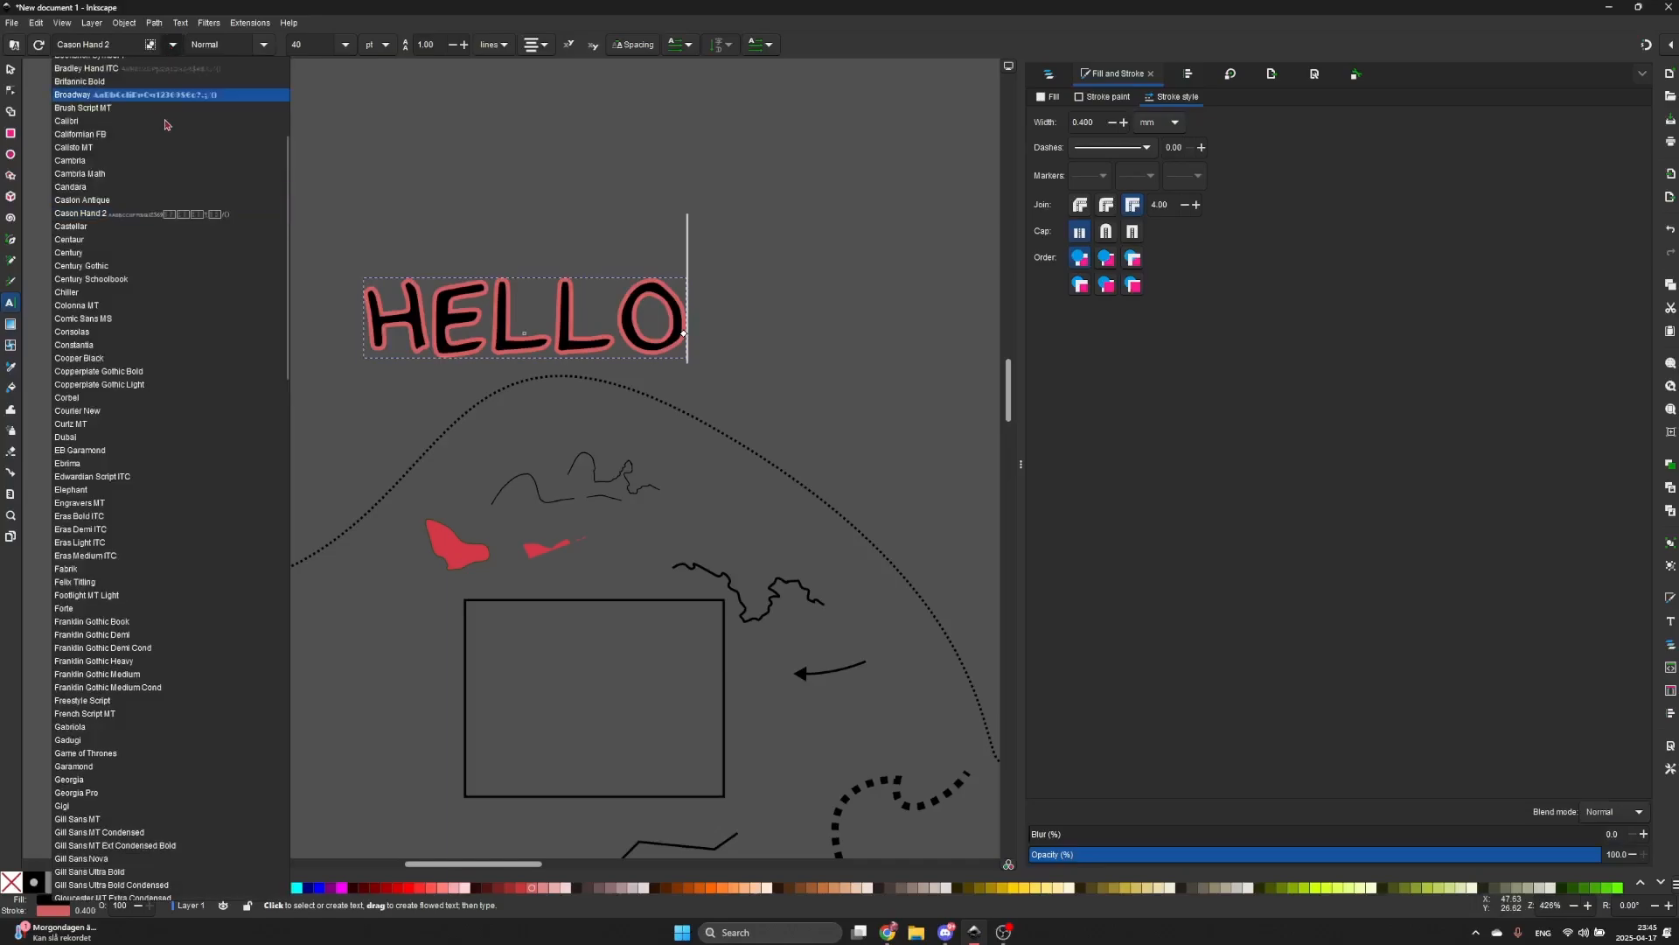
pyautogui.scroll(5, 131, 420)
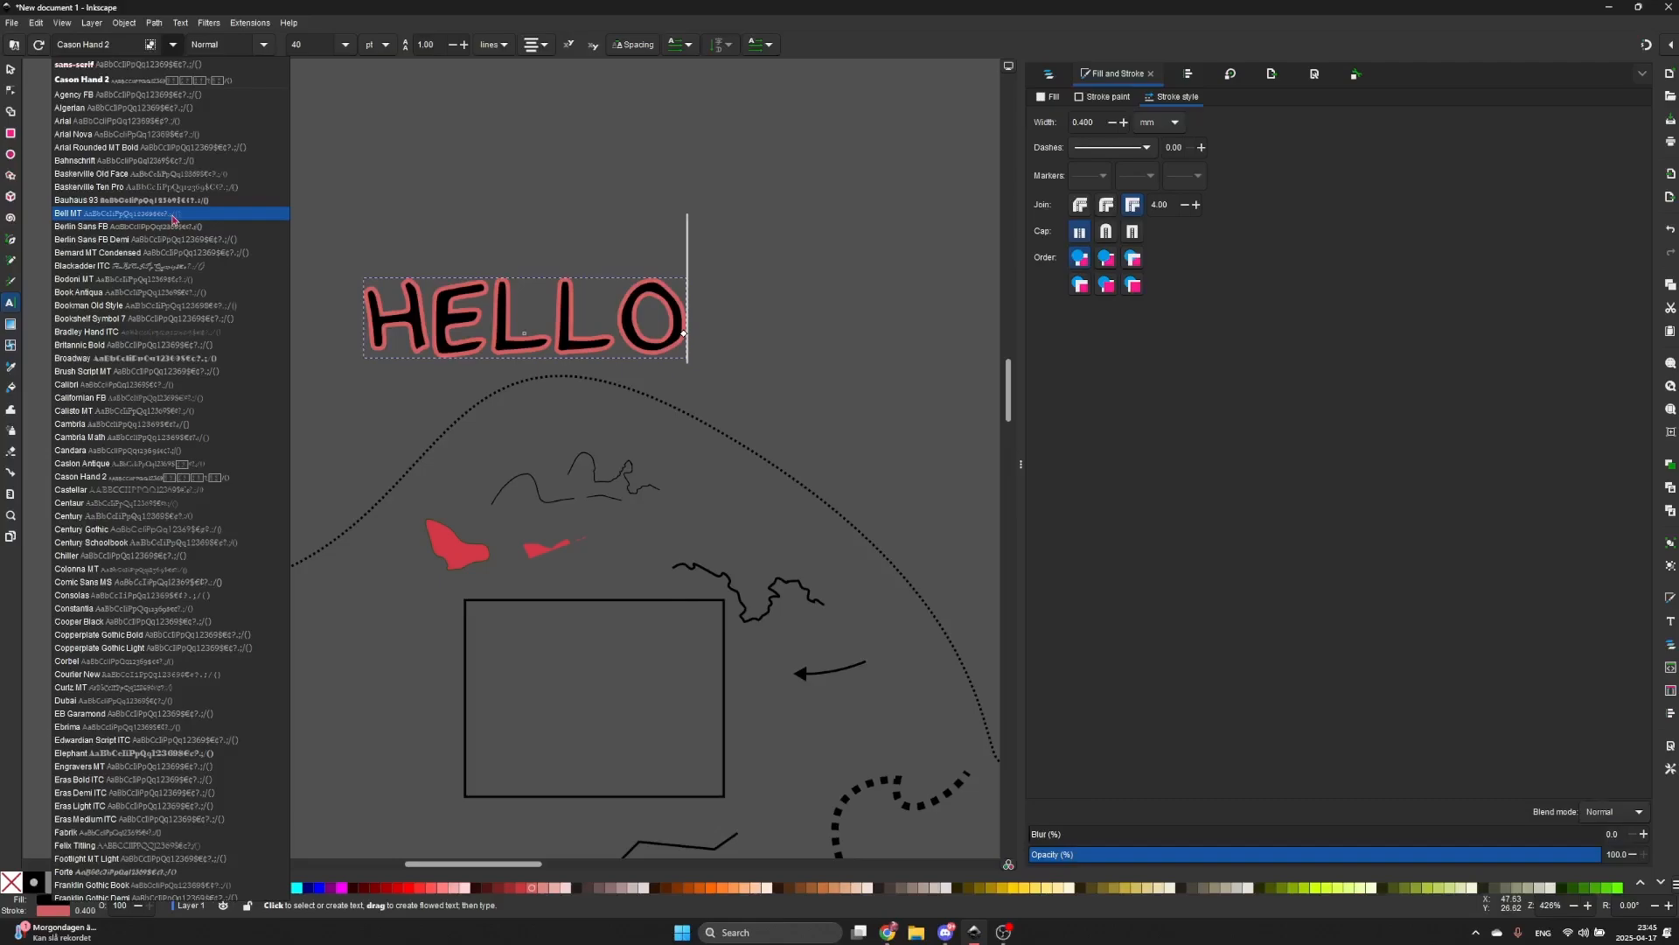
pyautogui.click(262, 44)
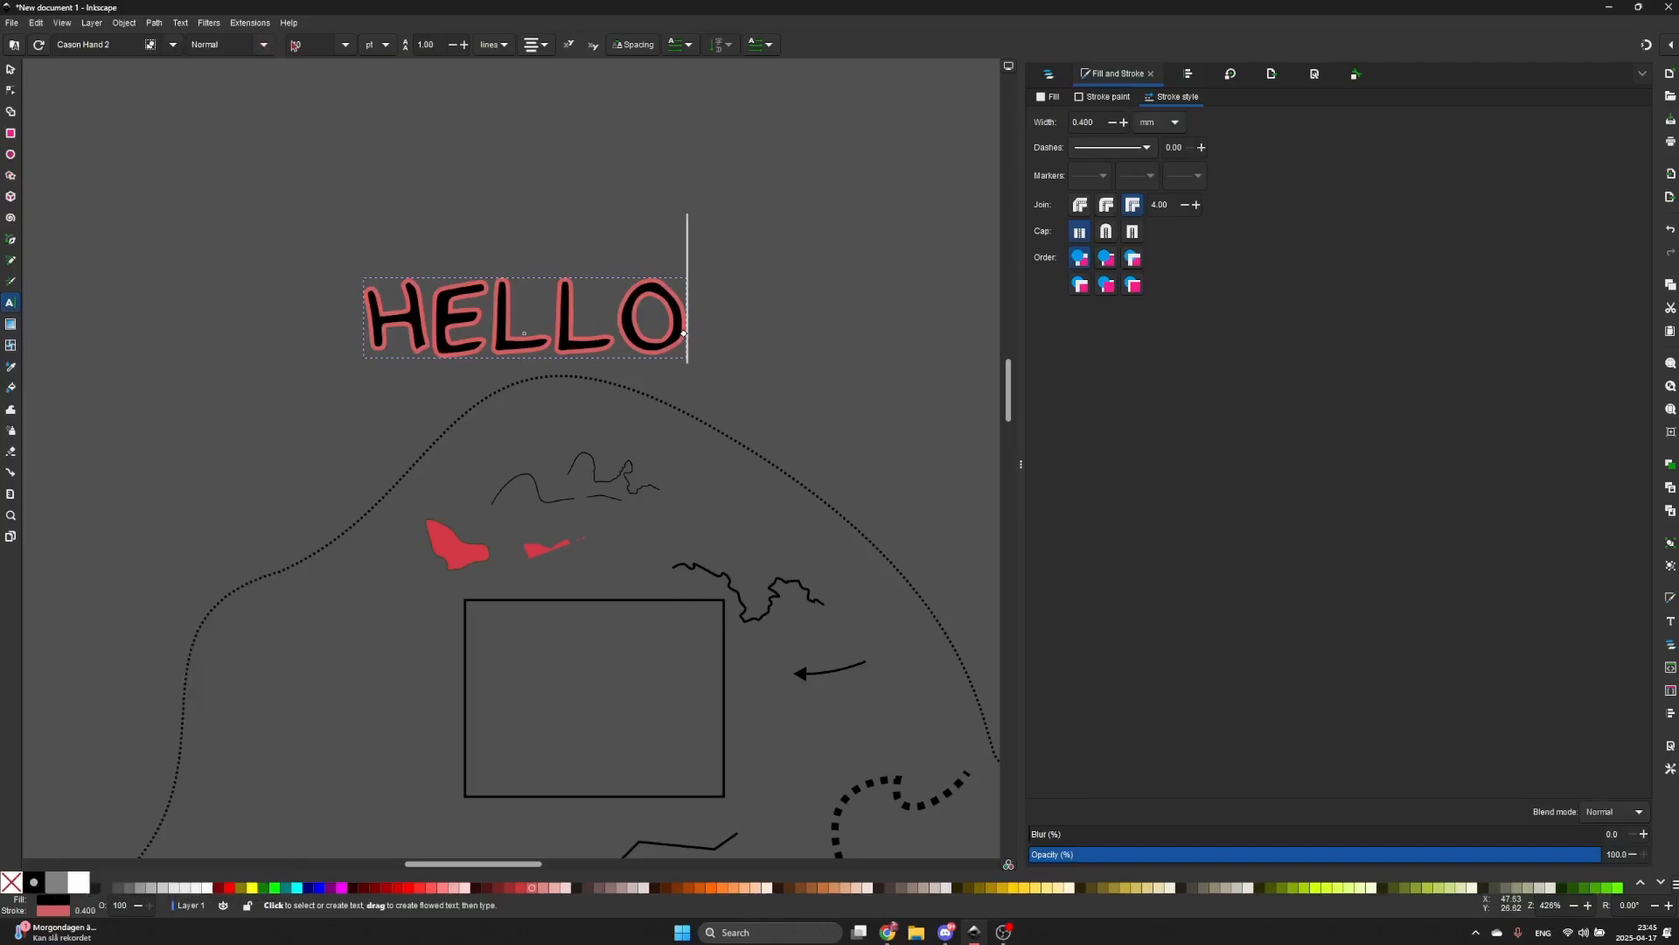
pyautogui.click(339, 50)
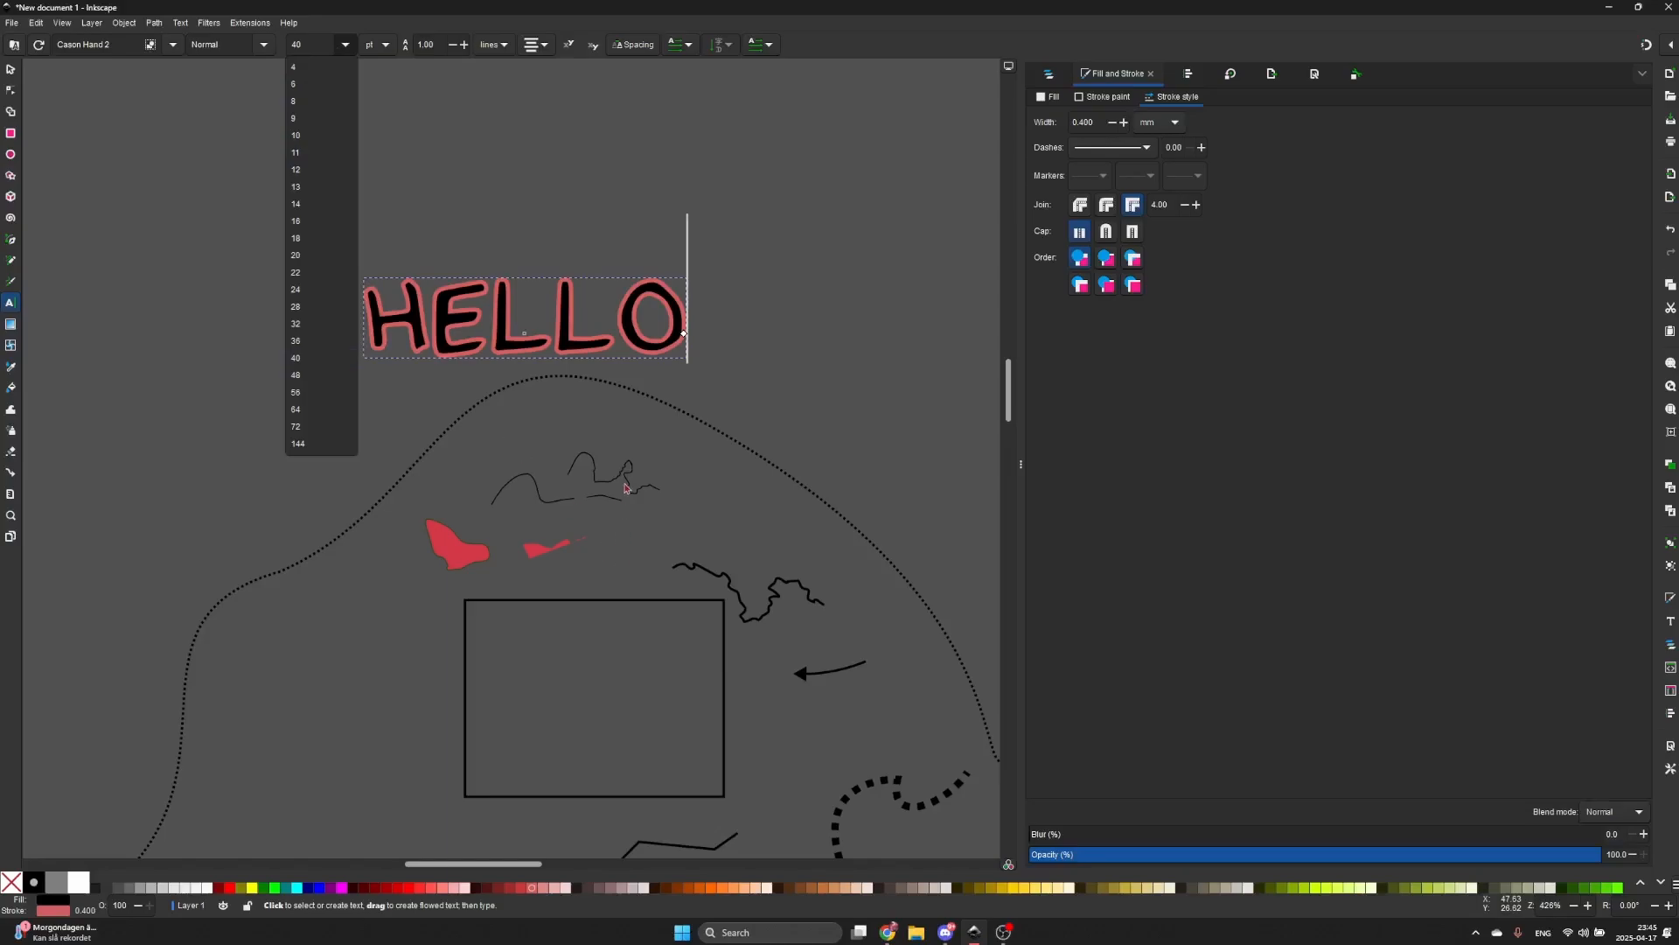
pyautogui.click(312, 83)
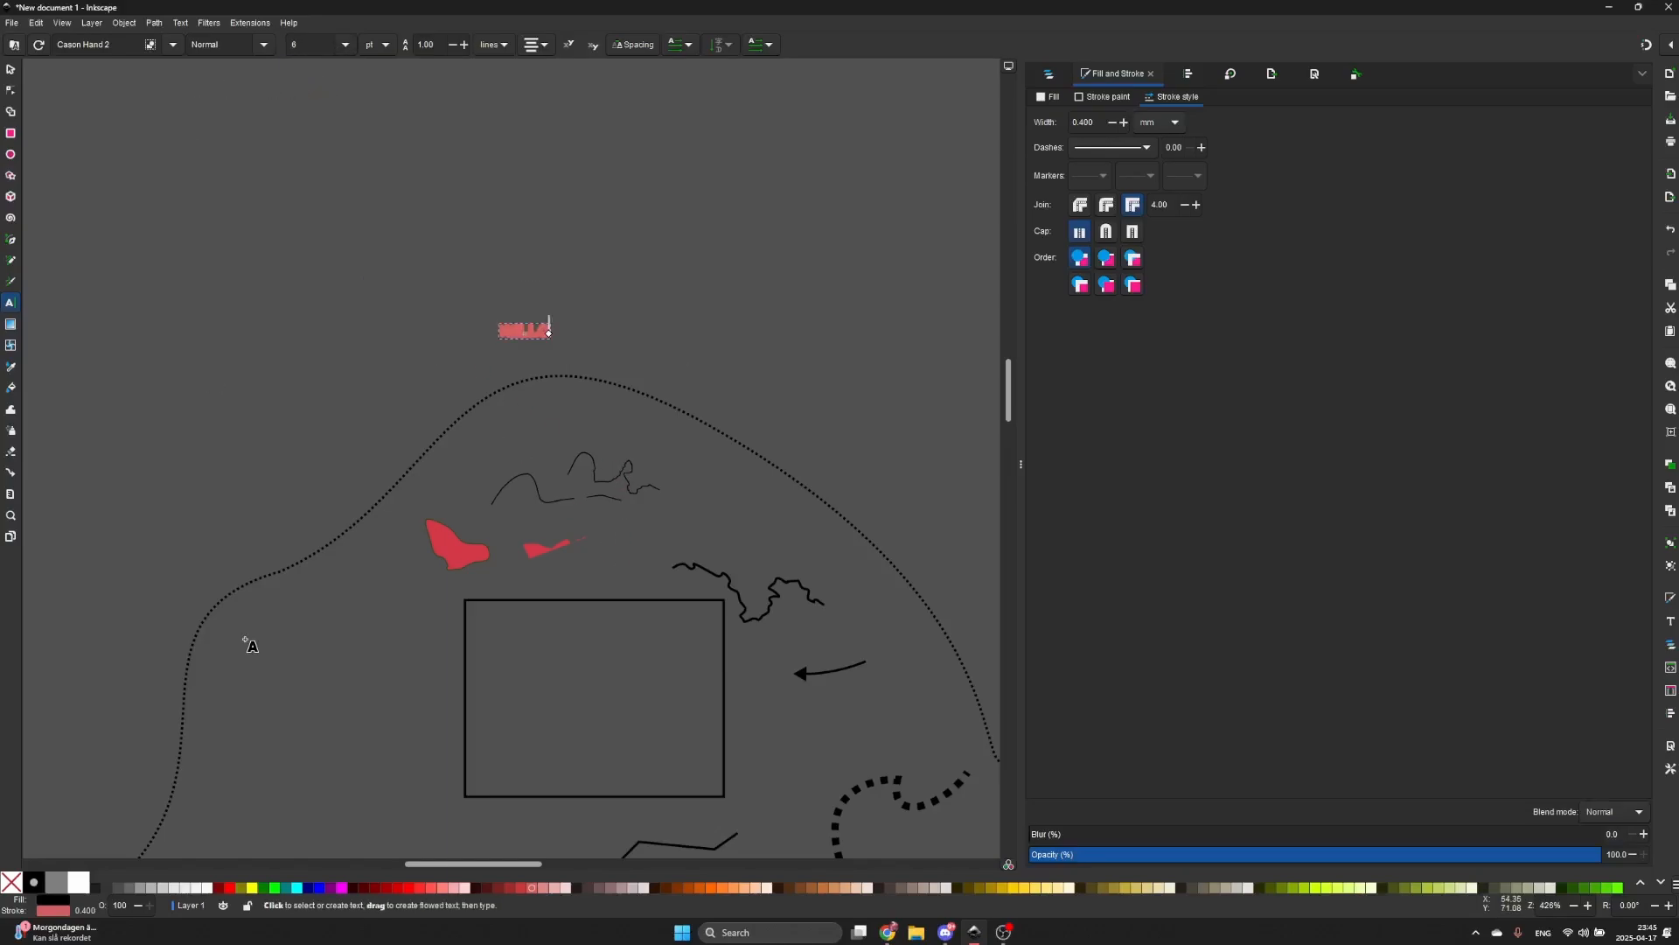
# - Reduce the HELLO text's stroke width to 0.050 mm
pyautogui.click(1113, 124)
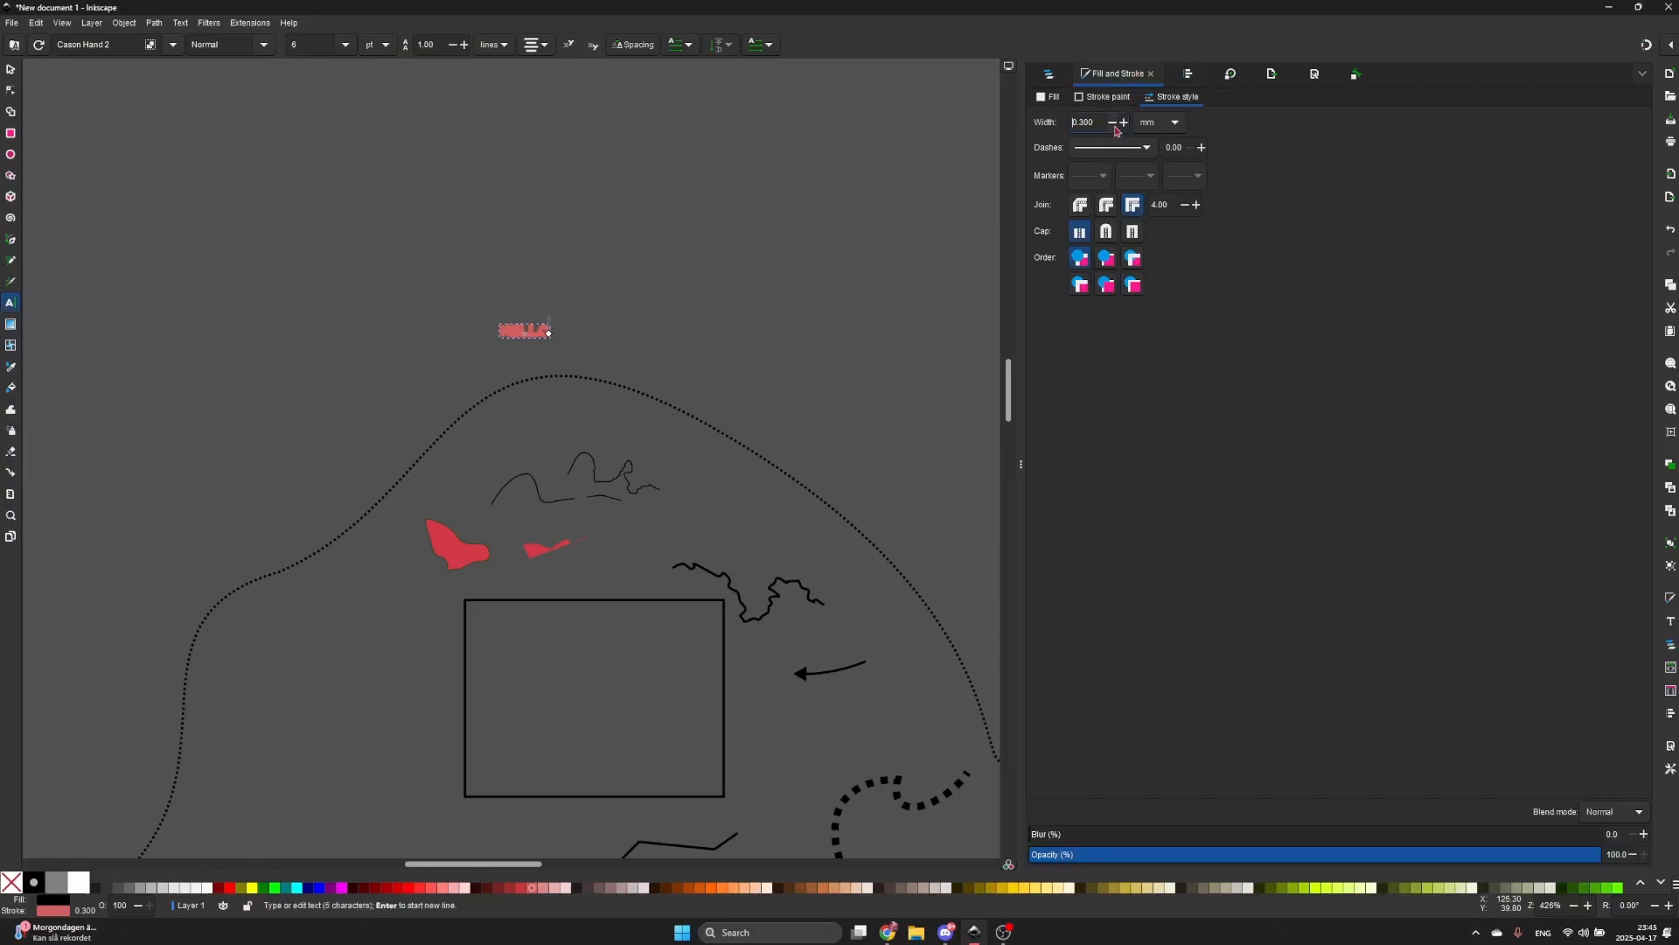
pyautogui.click(1113, 124)
pyautogui.click(1112, 124)
pyautogui.click(1113, 124)
pyautogui.write('50')
pyautogui.press('Return')
pyautogui.scroll(1, 518, 366)
pyautogui.scroll(3, 525, 358)
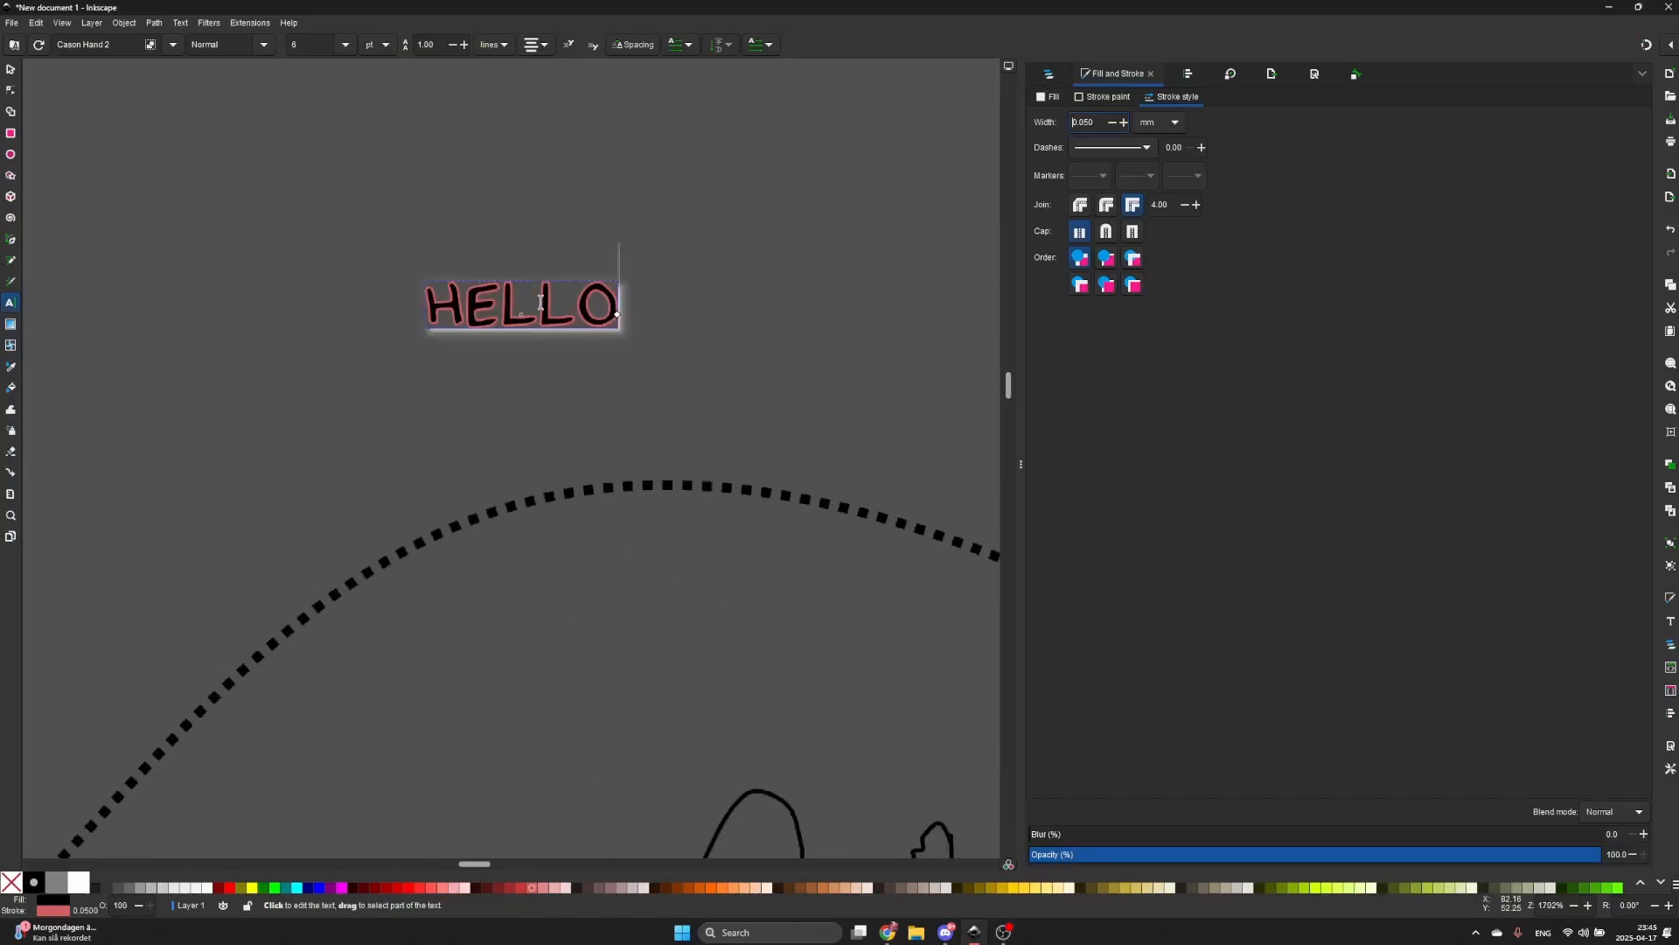
# - Move the HELLO text below the dotted curve, beside the wiggly pencil line, at about X 89.2 mm, Y 63.1 mm, and deselect it
pyautogui.click(10, 70)
pyautogui.scroll(-2, 349, 280)
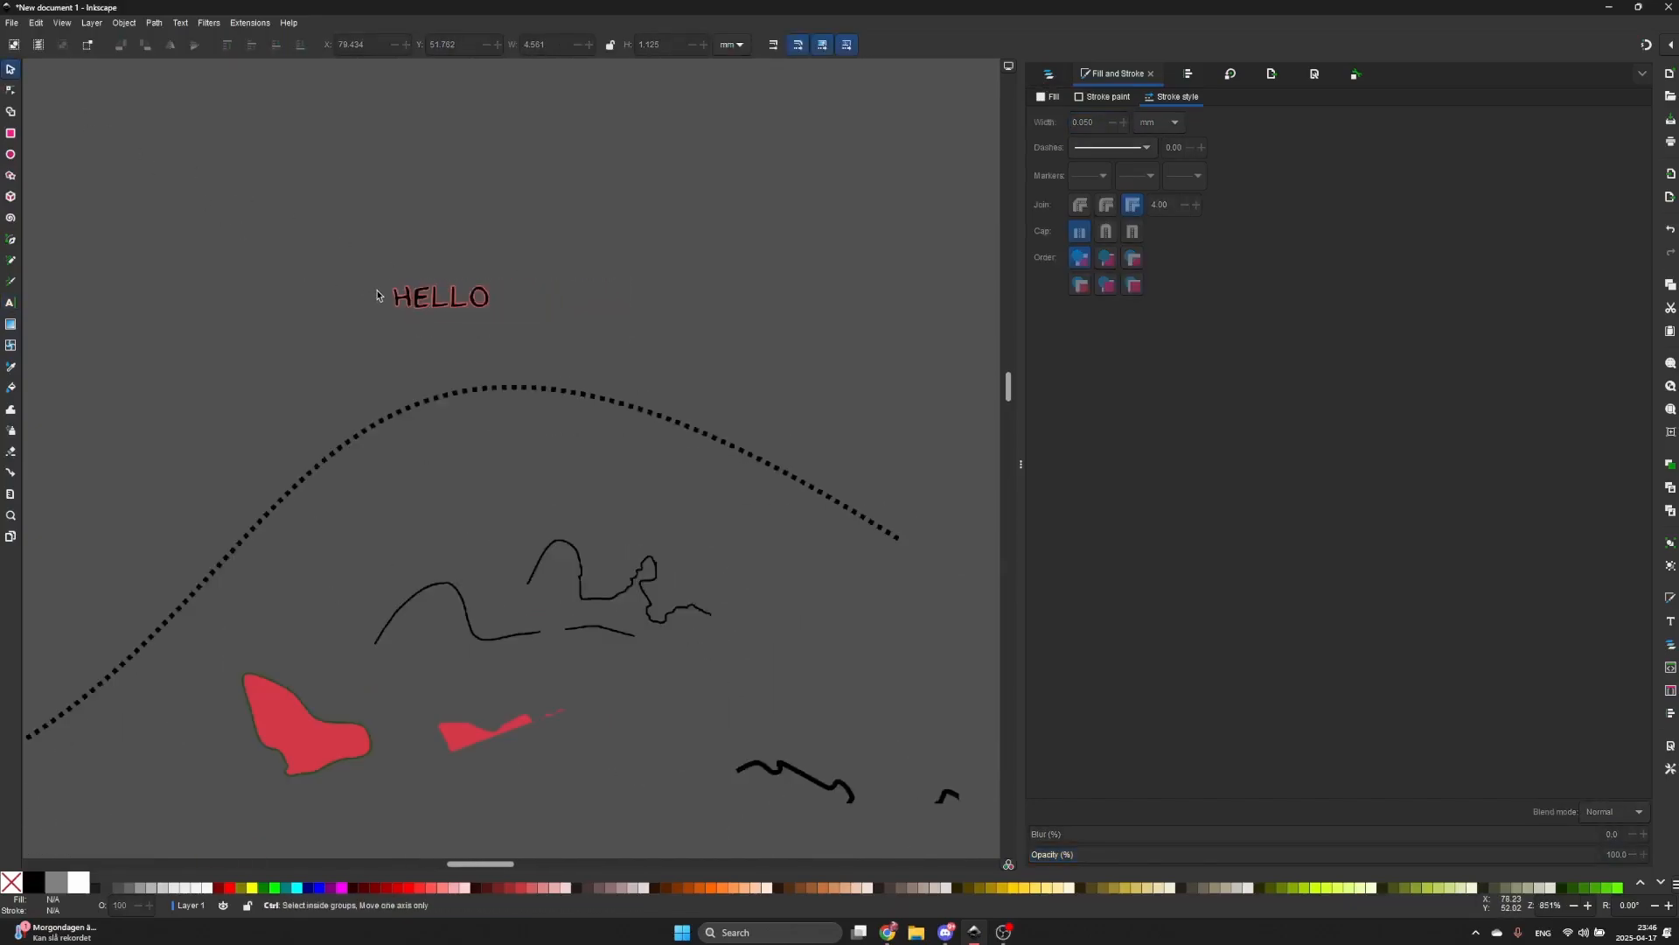
pyautogui.moveTo(438, 297); pyautogui.dragTo(648, 537)
pyautogui.press('Escape')
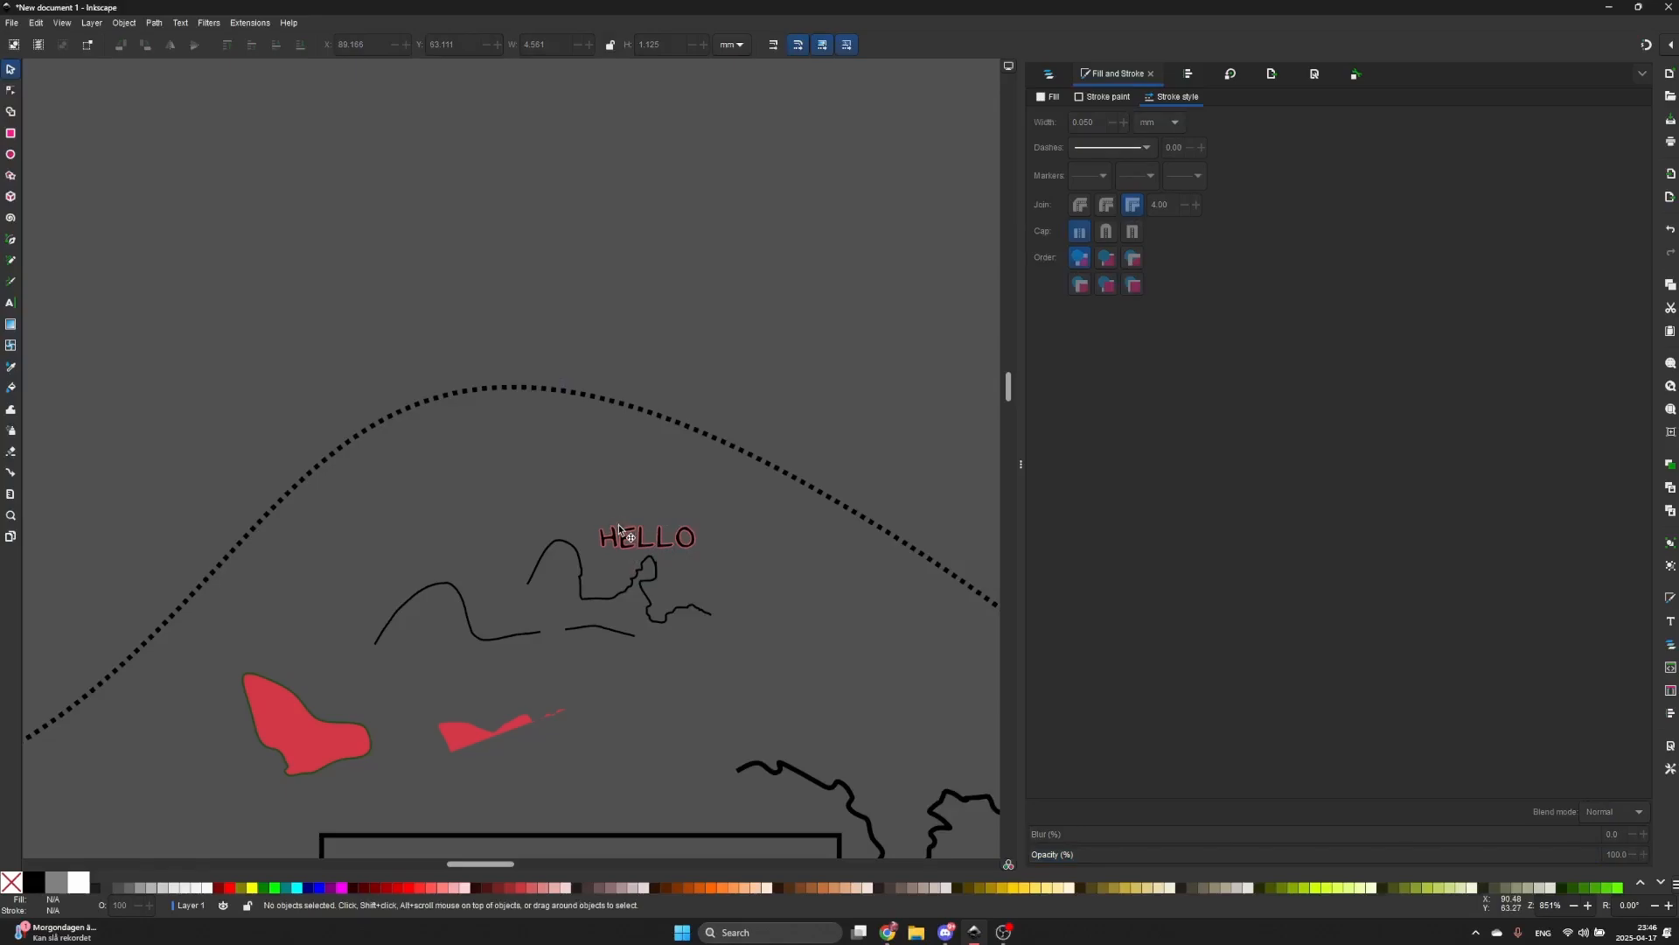
pyautogui.hscroll(1, 617, 523)
pyautogui.click(643, 523)
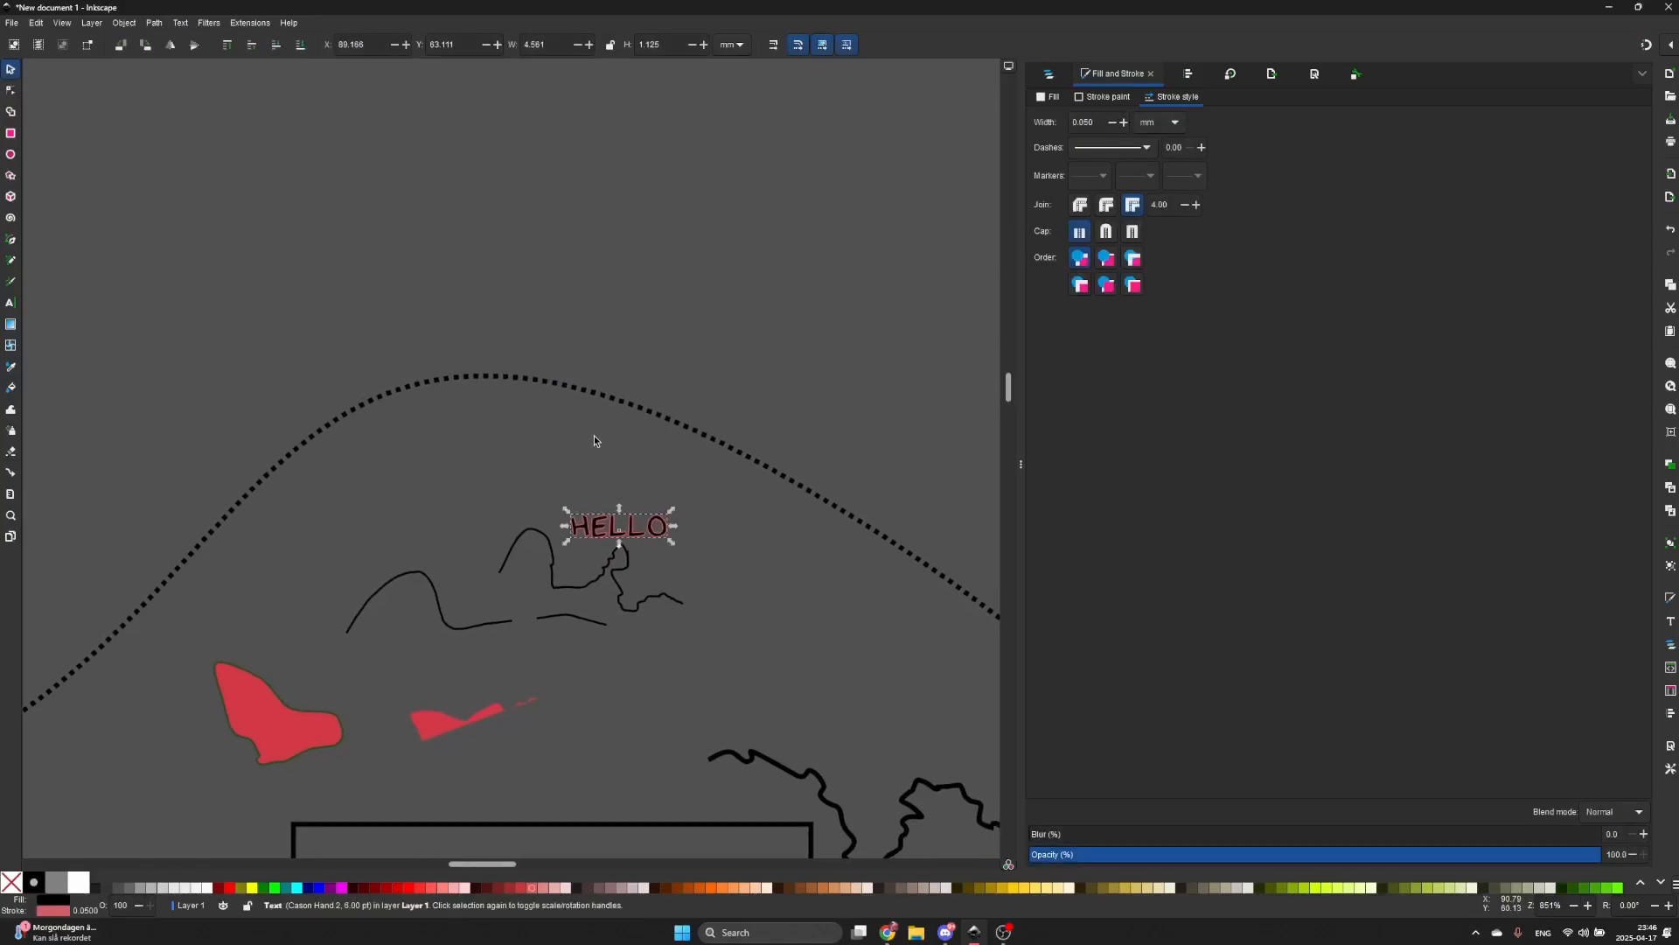
pyautogui.press('t')
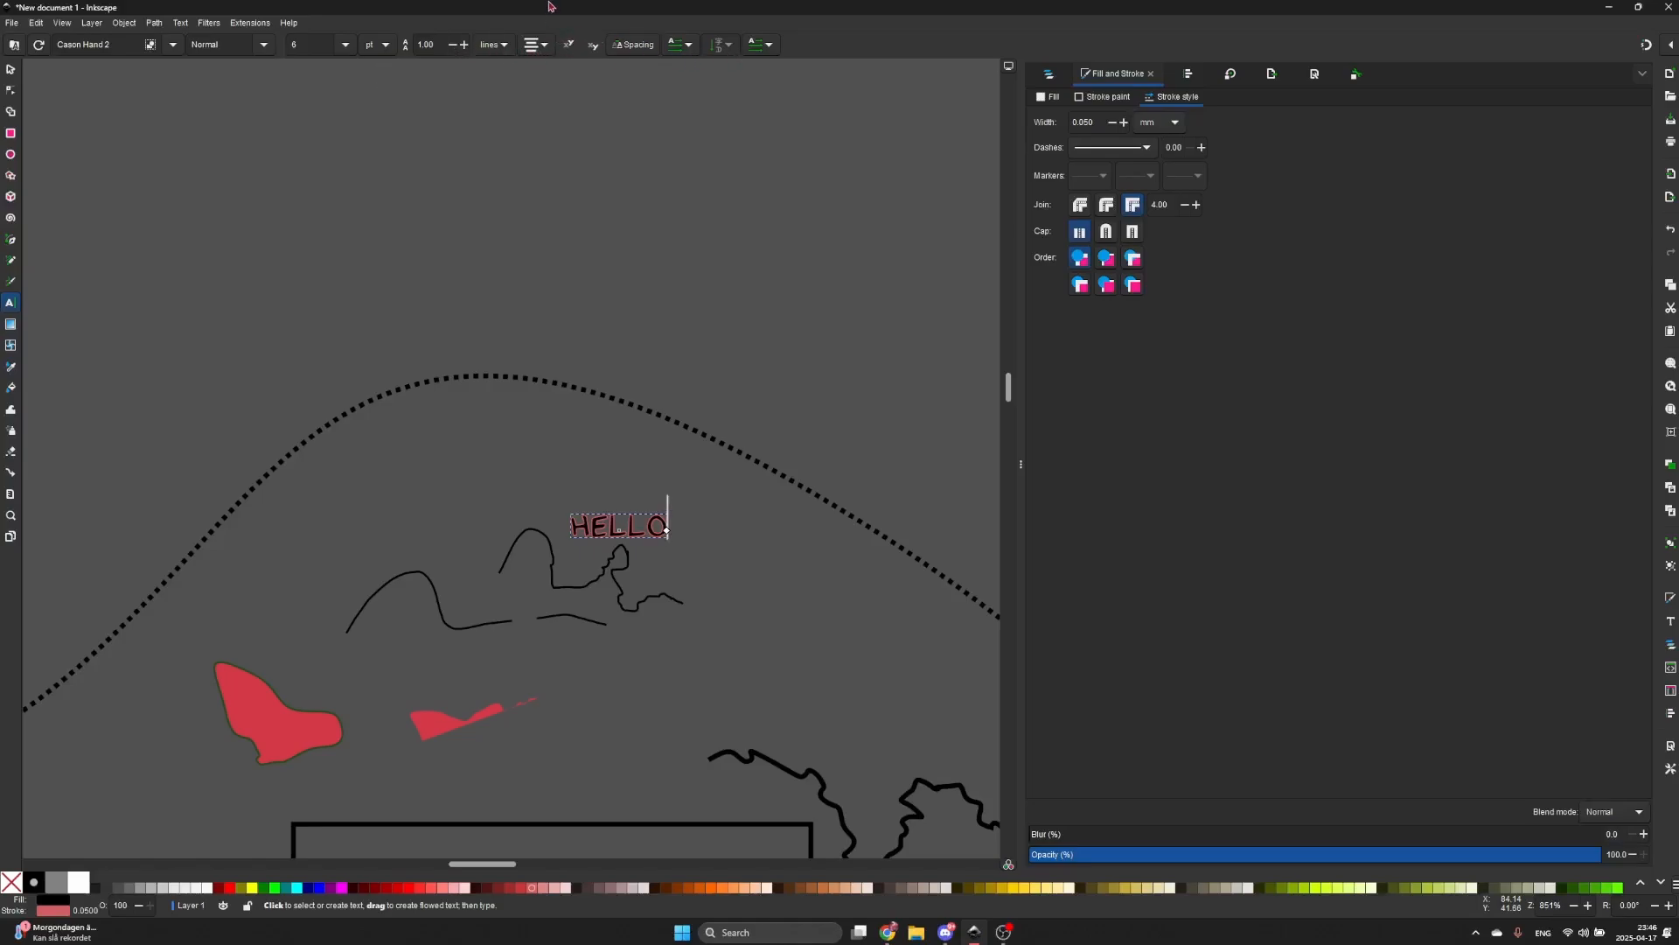
pyautogui.click(11, 73)
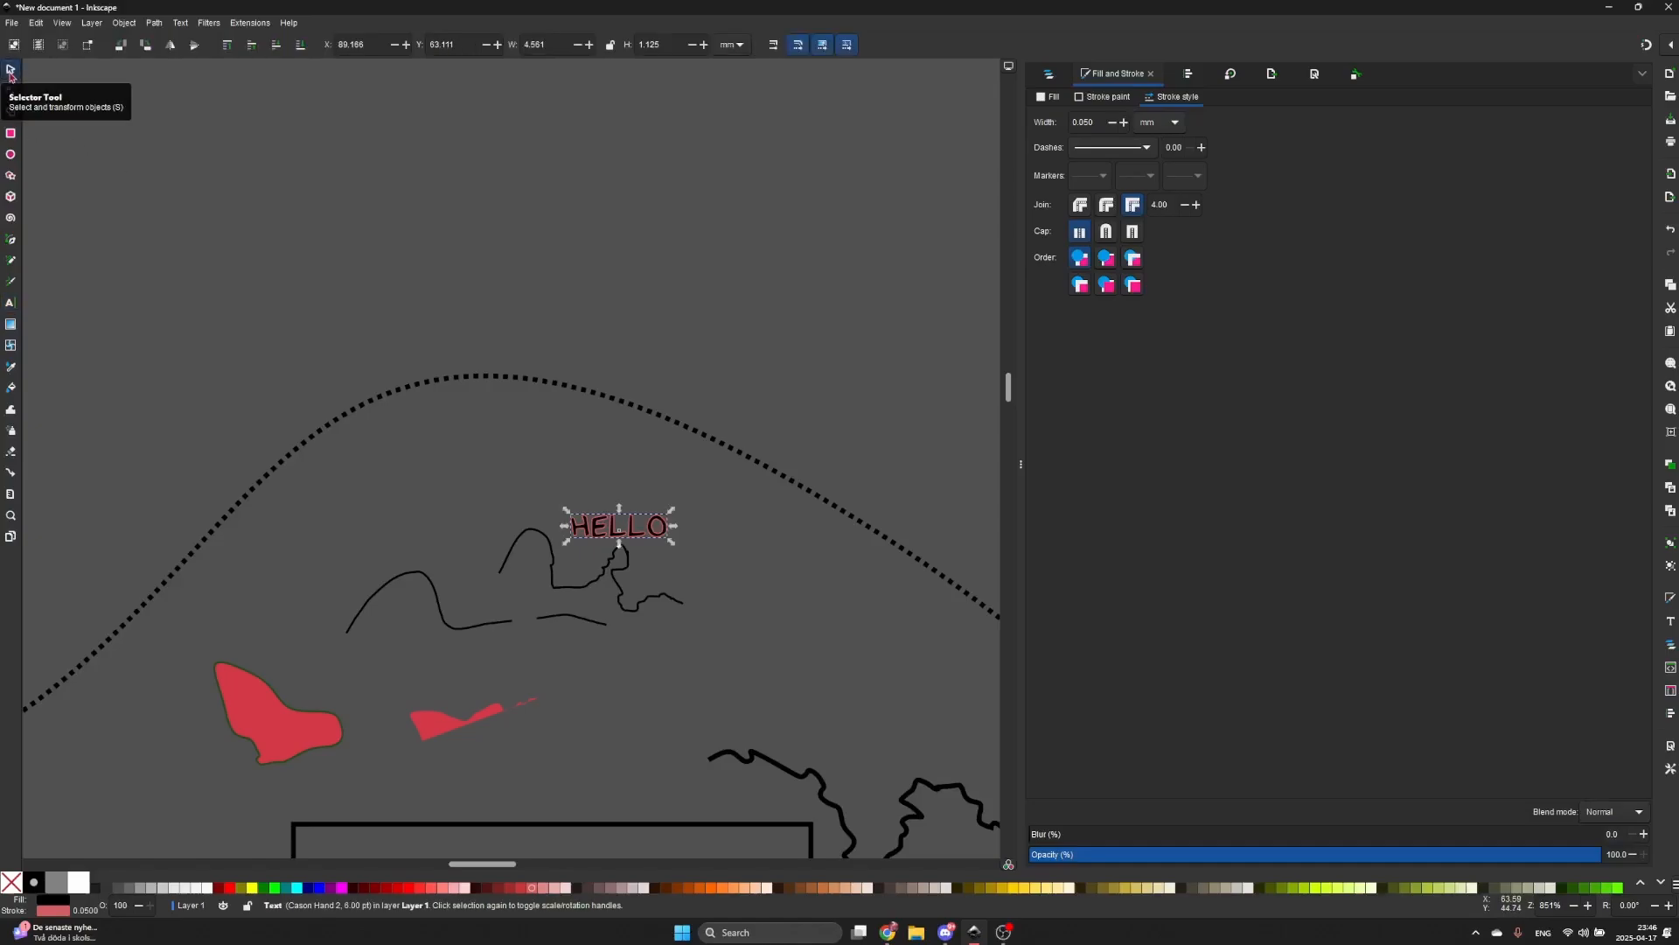
pyautogui.click(309, 235)
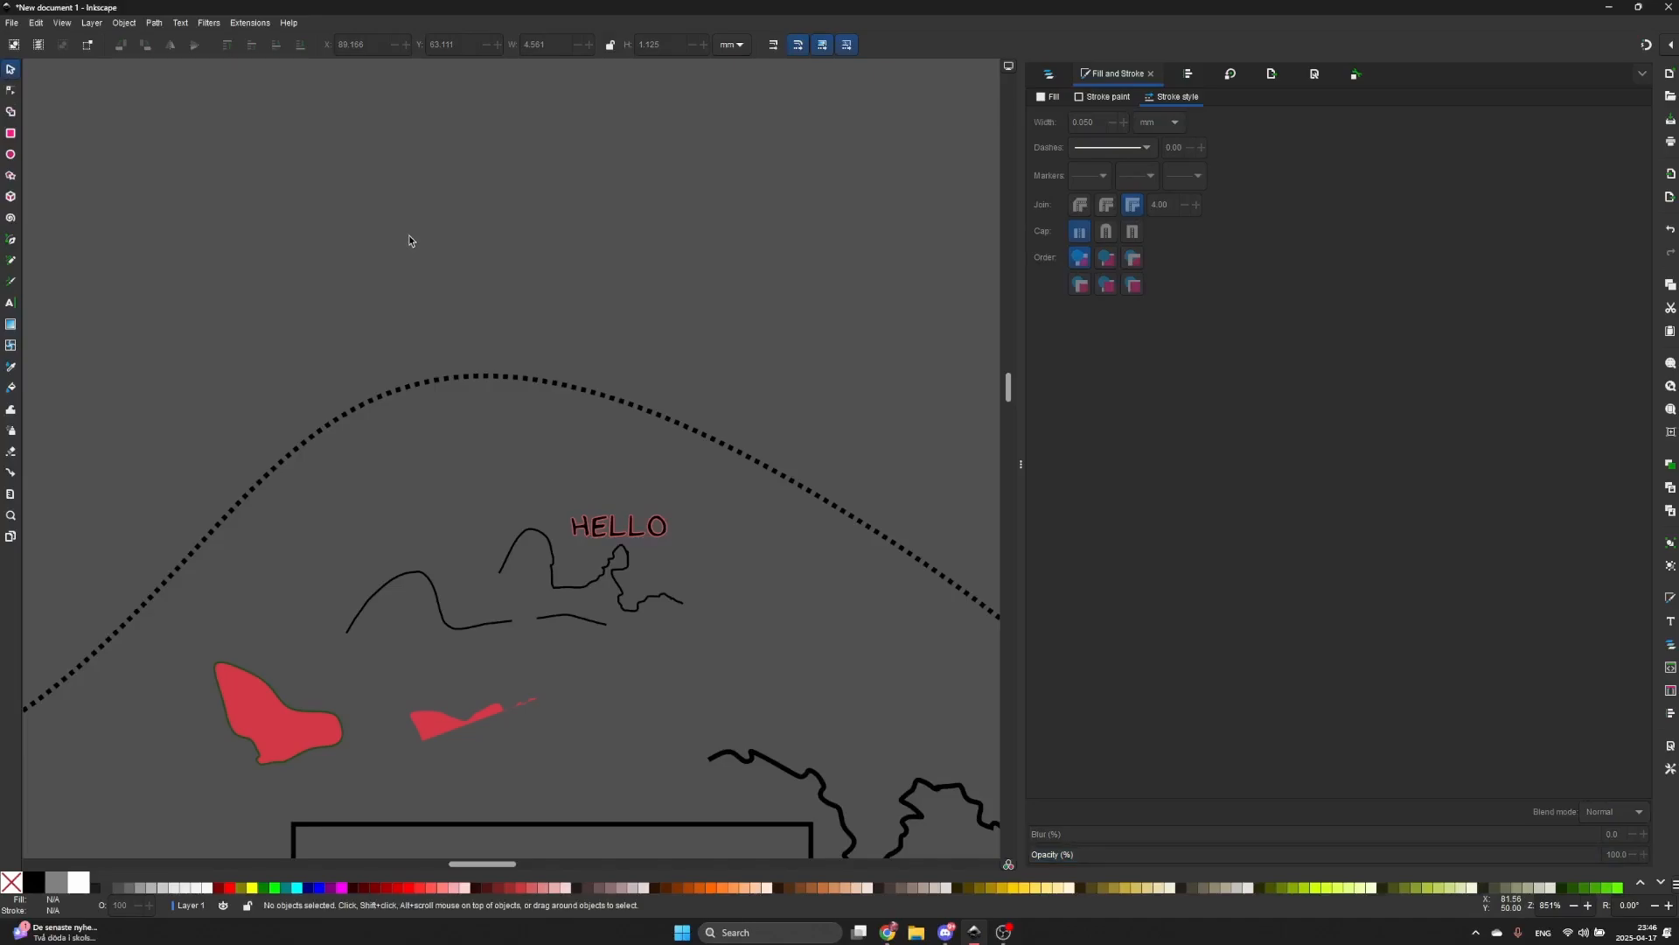
# - Move the wiggly pencil line away from the HELLO text to just under the dotted curve's peak, at about X 81.1 mm, Y 58.3 mm
pyautogui.click(15, 370)
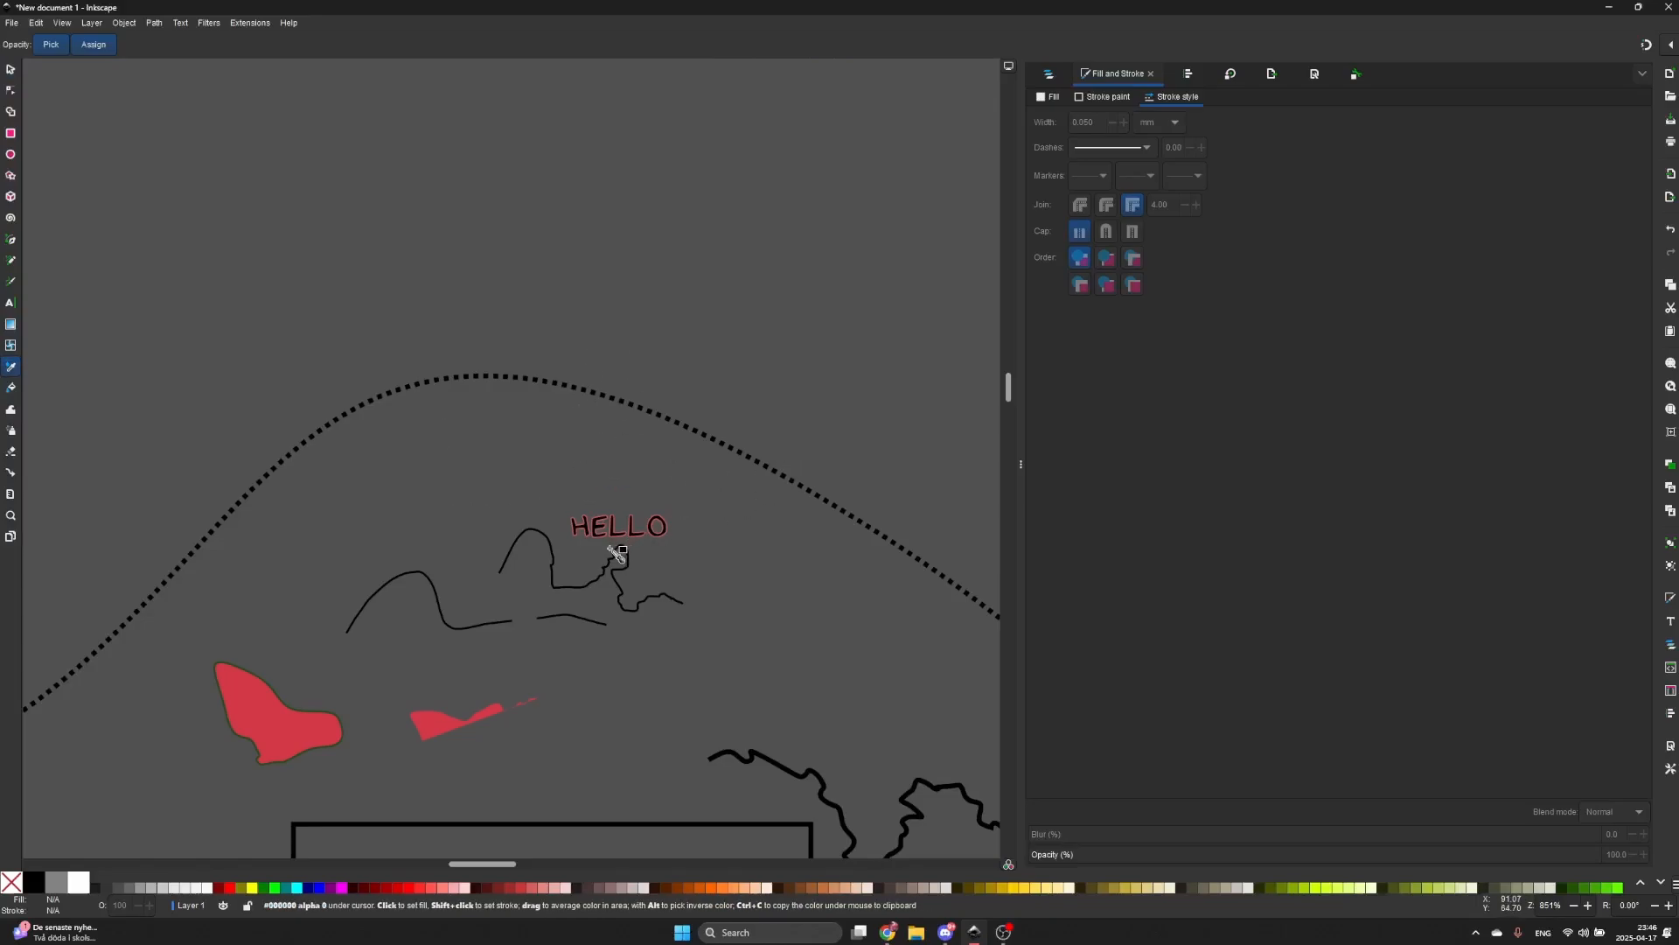
pyautogui.press('s')
pyautogui.scroll(1, 589, 599)
pyautogui.moveTo(612, 569); pyautogui.dragTo(468, 412)
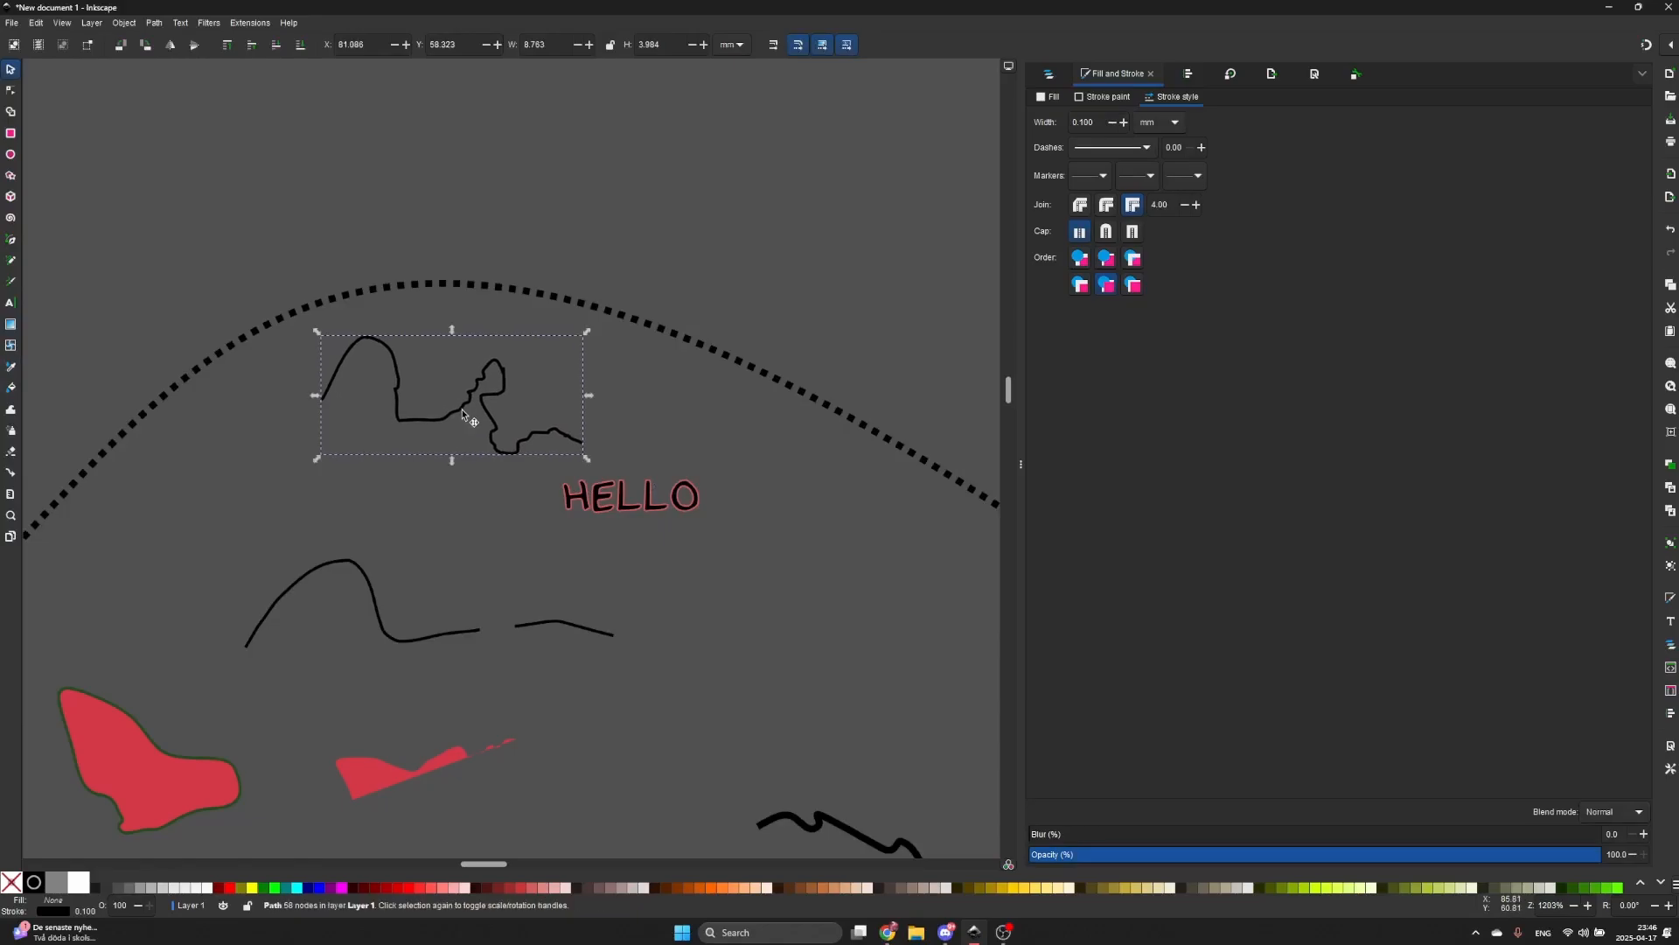
# - With the Dropper tool, sample the red shape's fill for the wiggly line's stroke and a curve's black for its fill
pyautogui.press('d')
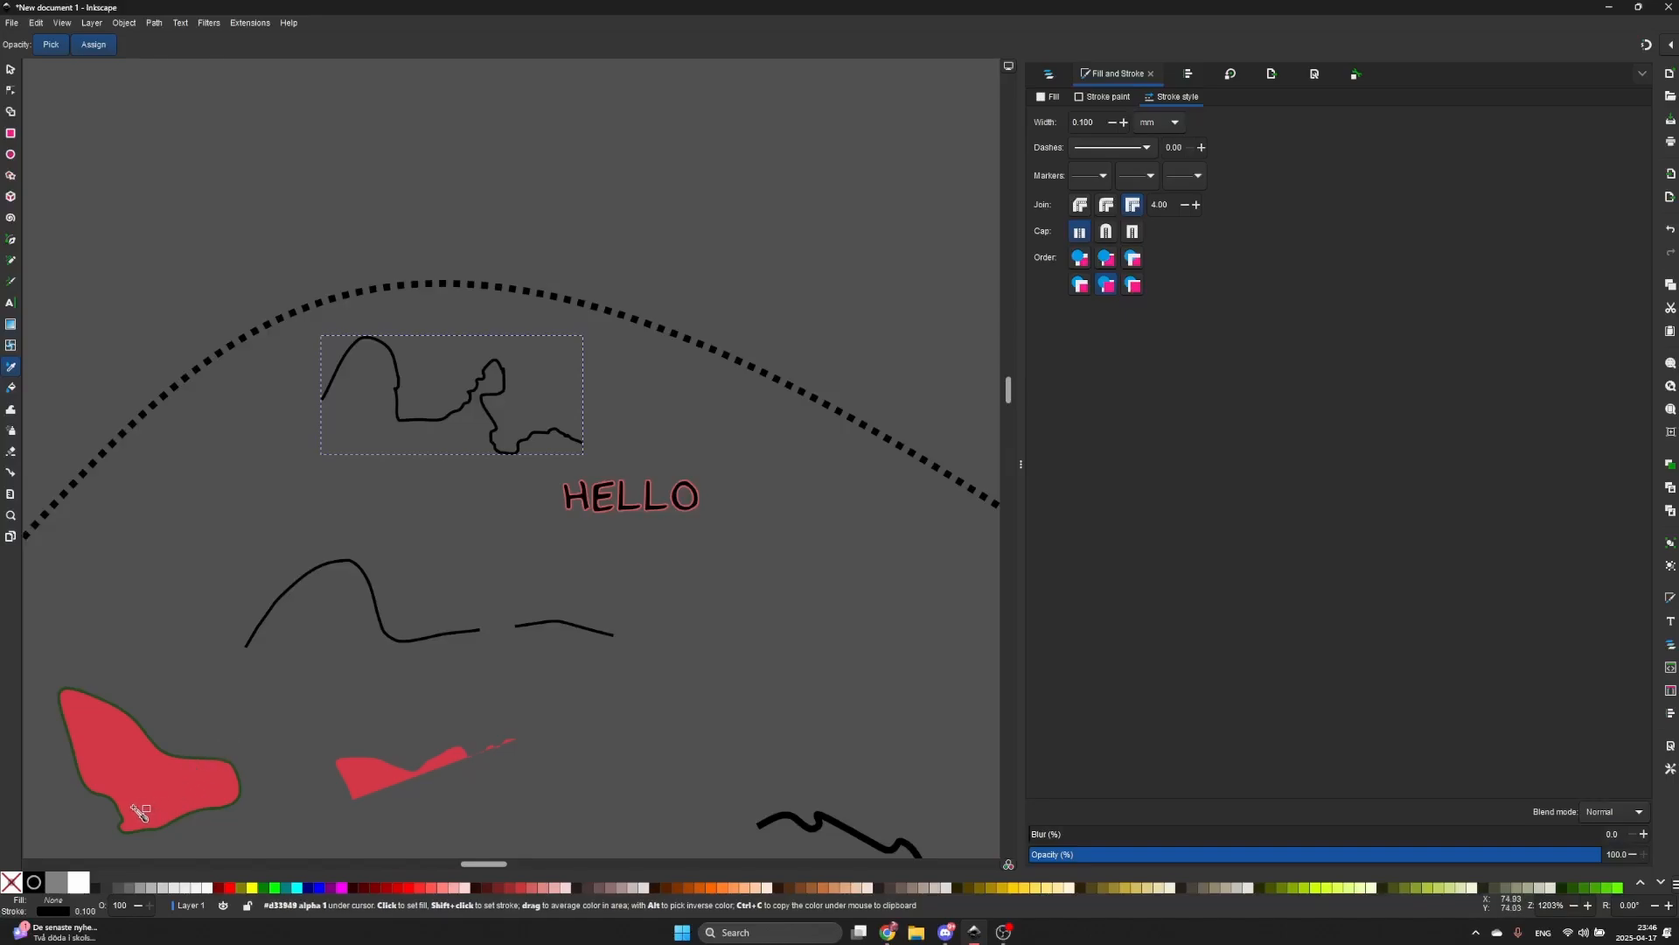
pyautogui.scroll(1, 122, 813)
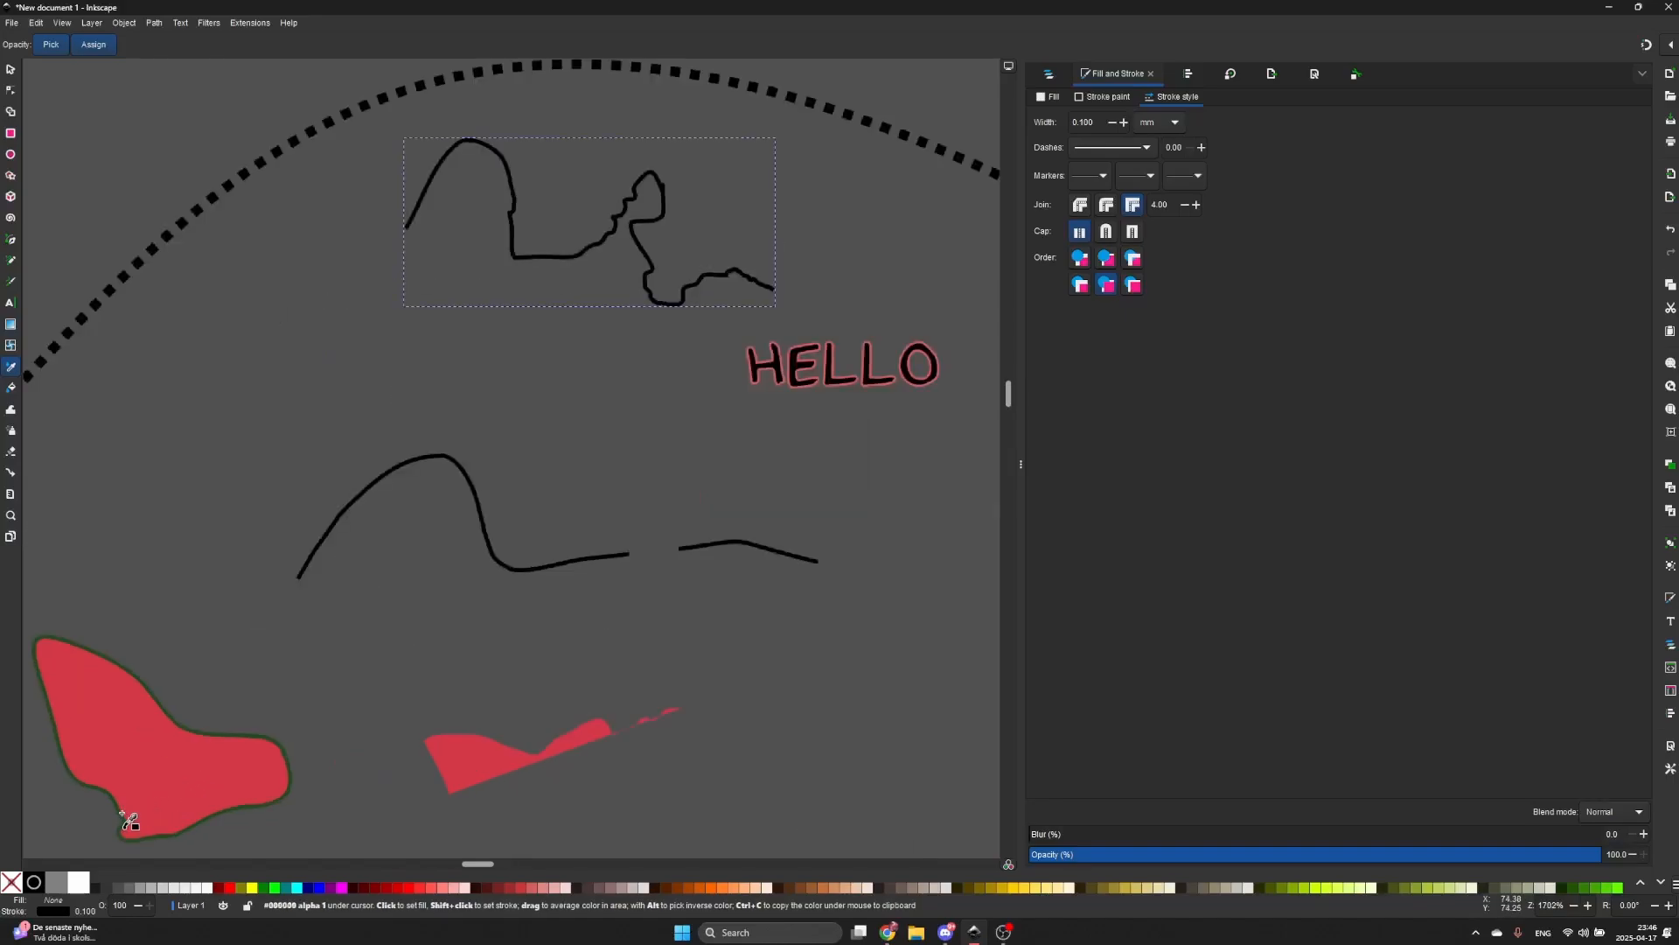
pyautogui.keyDown('shift'); pyautogui.click(182, 794); pyautogui.keyUp('shift')
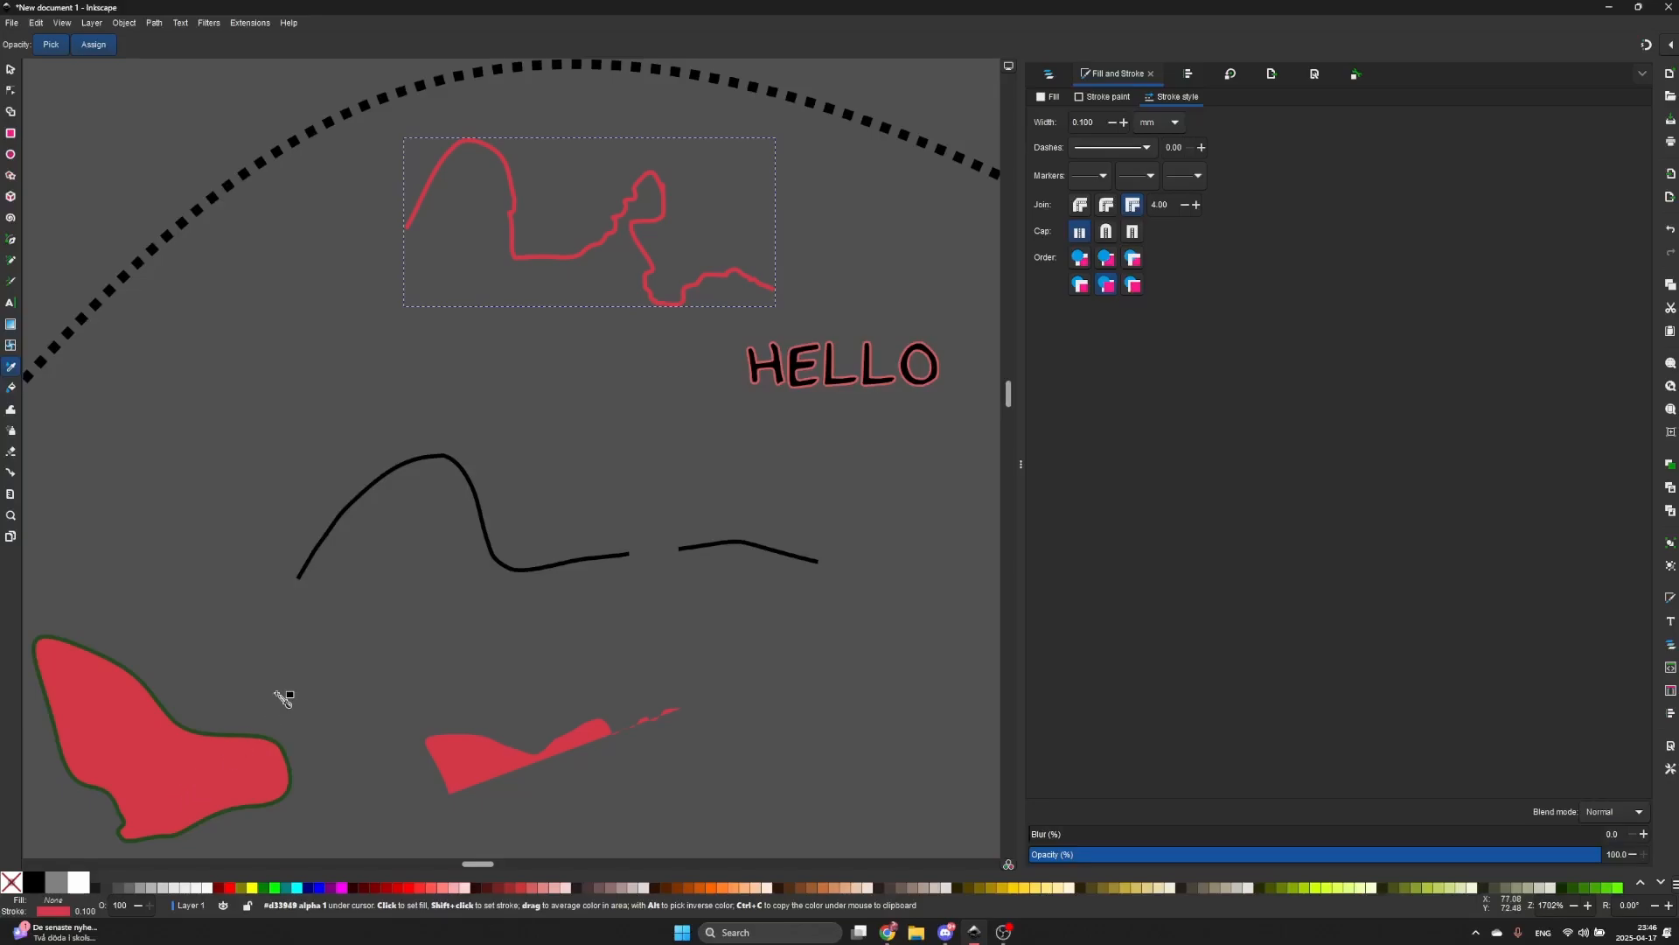
pyautogui.click(341, 517)
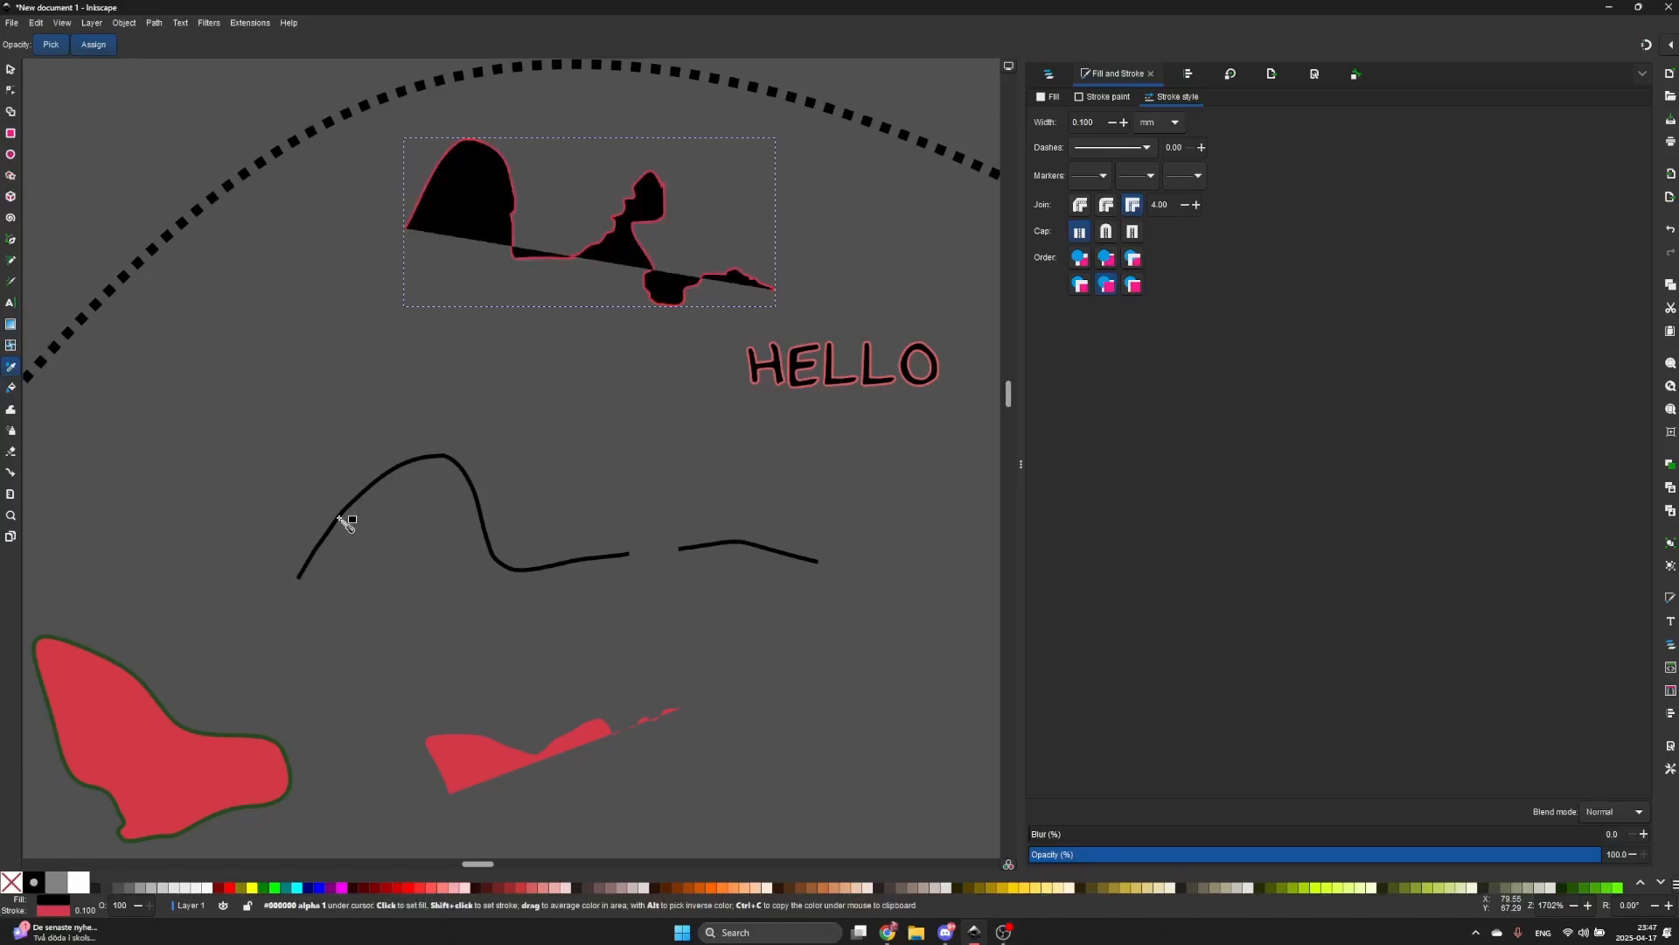
# - Copy the thin black open curve between the red shapes and the HELLO text as the style source
pyautogui.press('s')
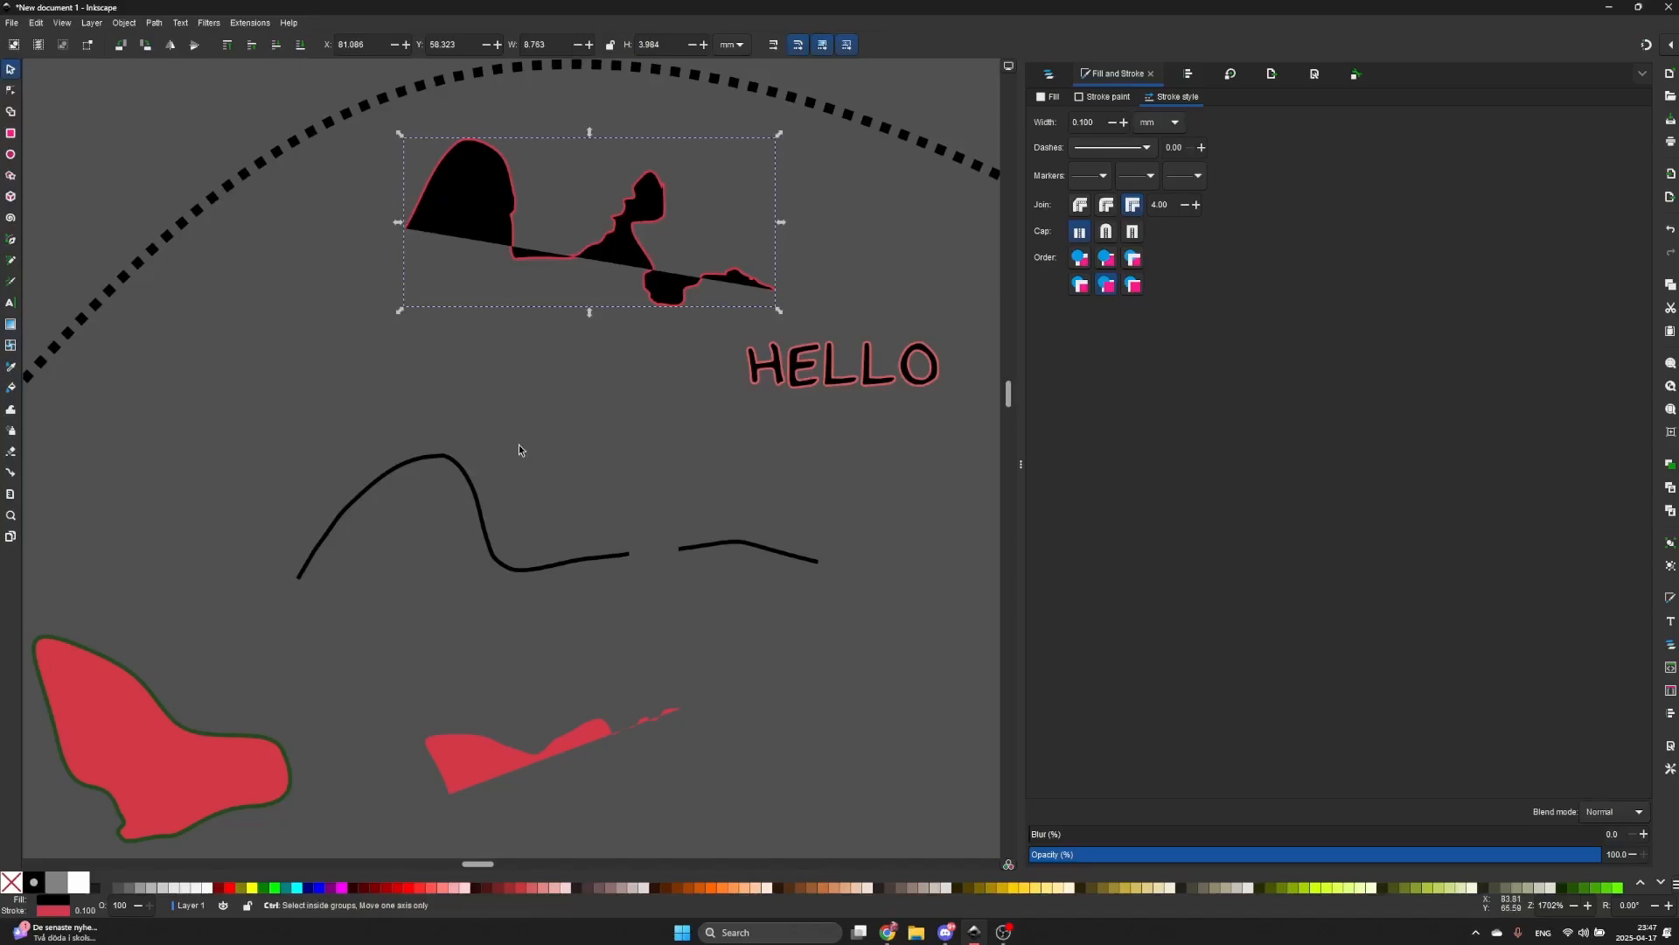
pyautogui.scroll(-1, 518, 444)
pyautogui.moveTo(521, 490)
pyautogui.mouseDown()
pyautogui.moveTo(465, 423)
pyautogui.moveTo(414, 417)
pyautogui.mouseUp()
pyautogui.scroll(-1, 414, 417)
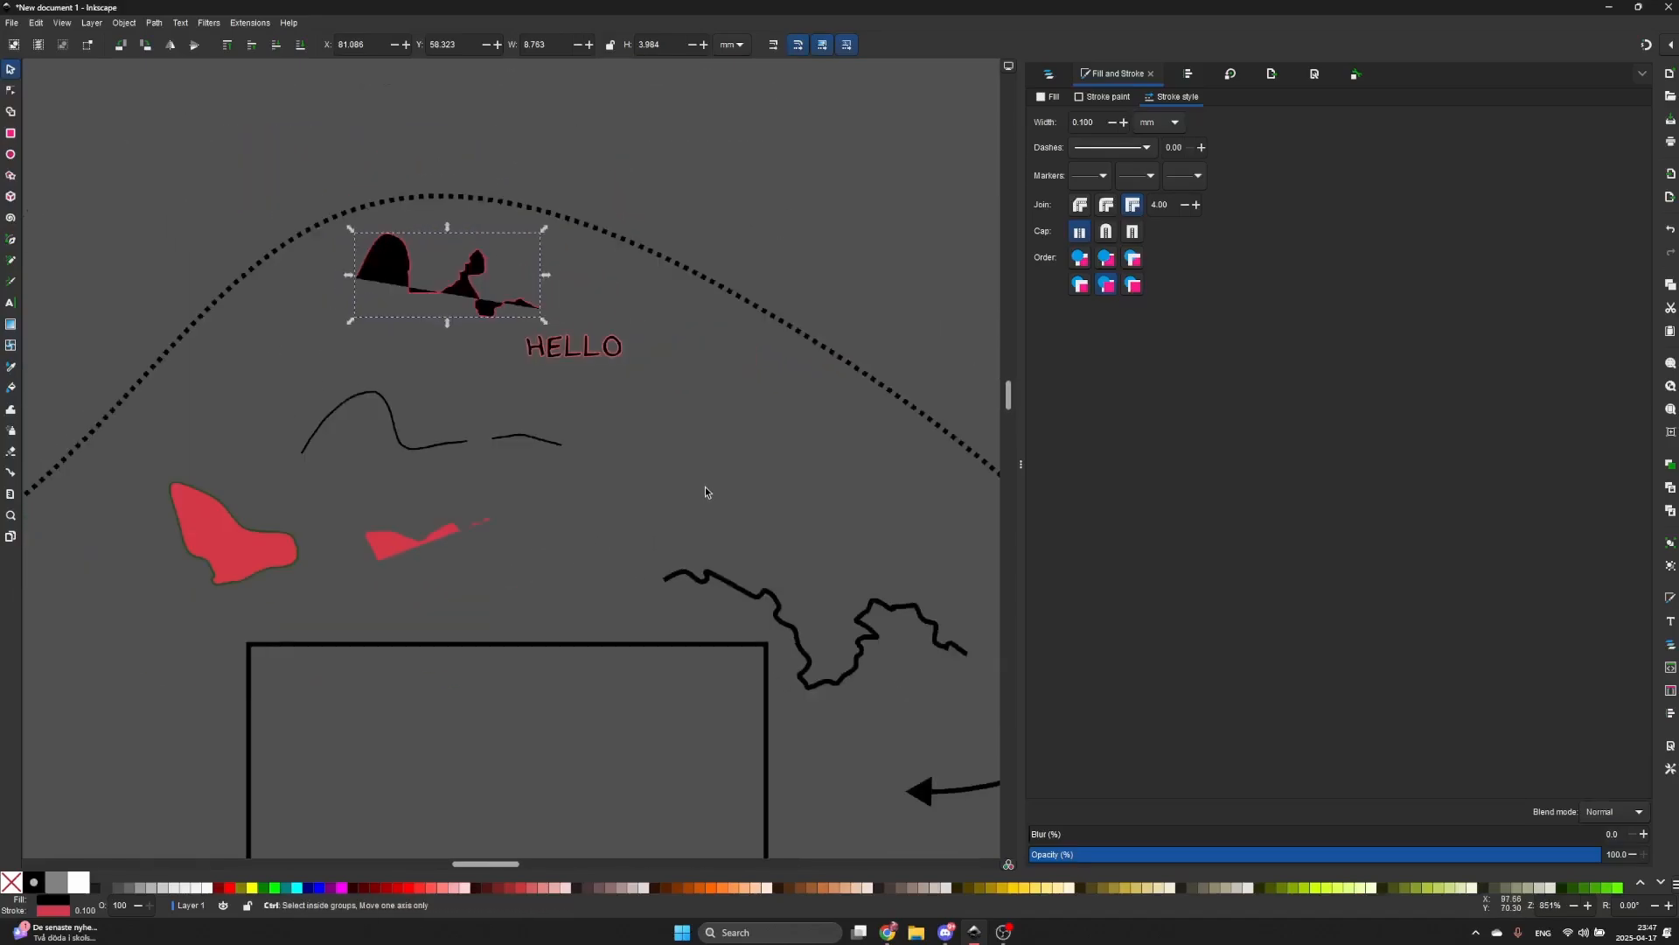
pyautogui.click(724, 583)
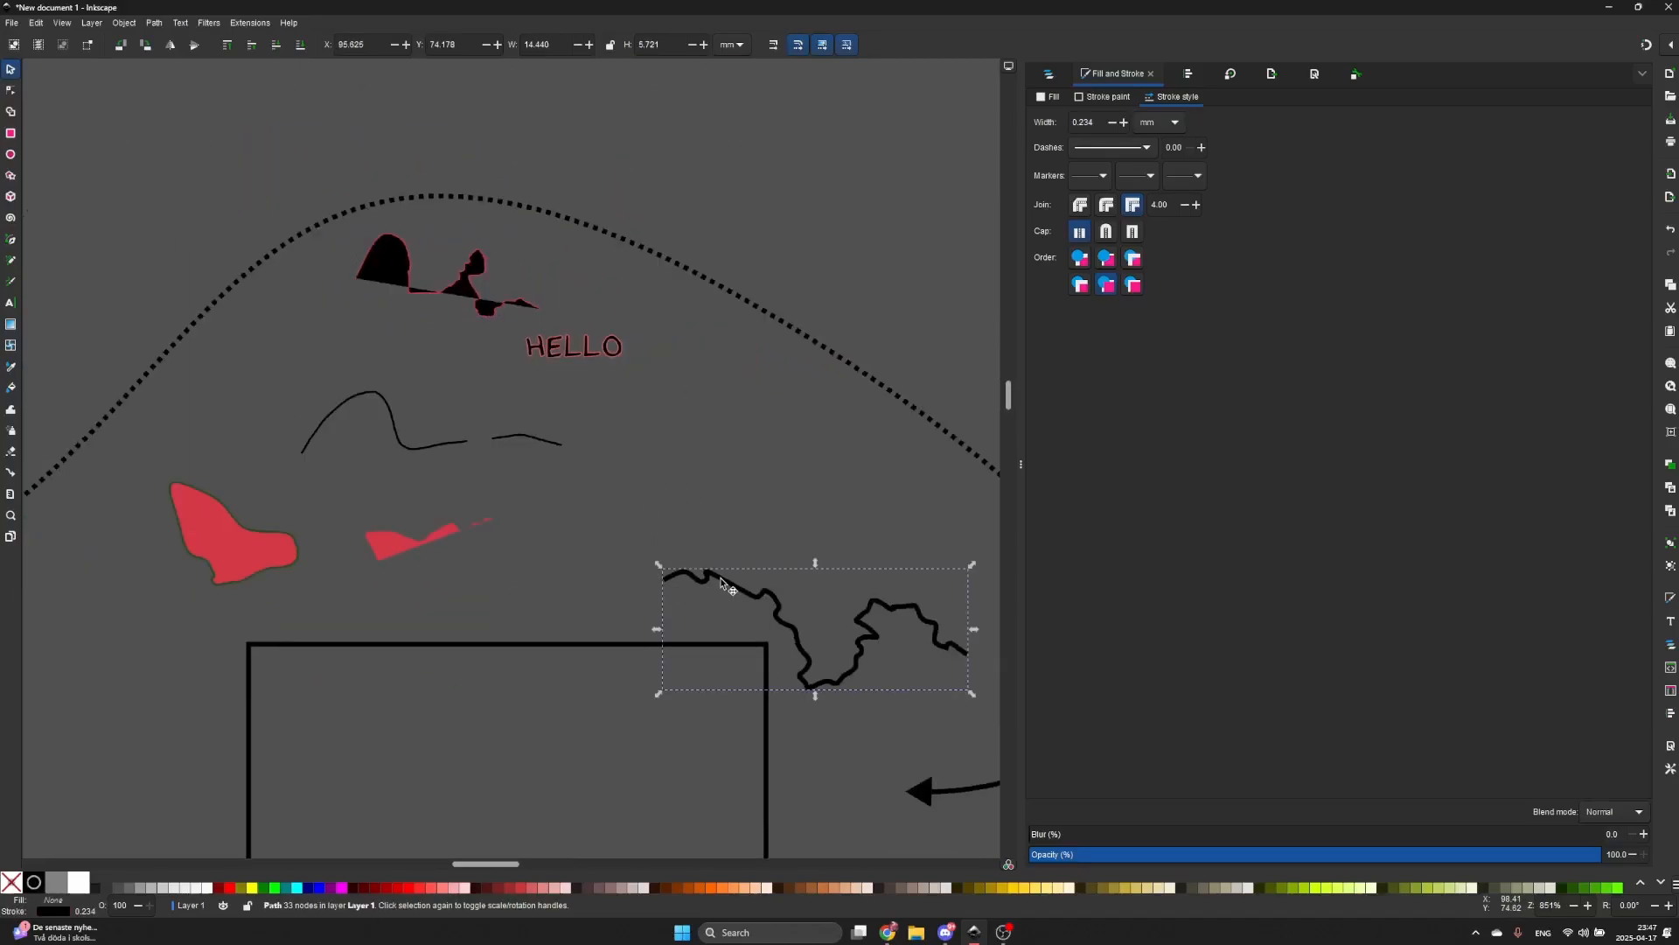
pyautogui.click(471, 442)
# - Draw a wavy pen path about 7.4 mm wide and 3.2 mm high below and beside HELLO, and paste the thin curve's style onto it
pyautogui.press('b')
pyautogui.scroll(2, 723, 490)
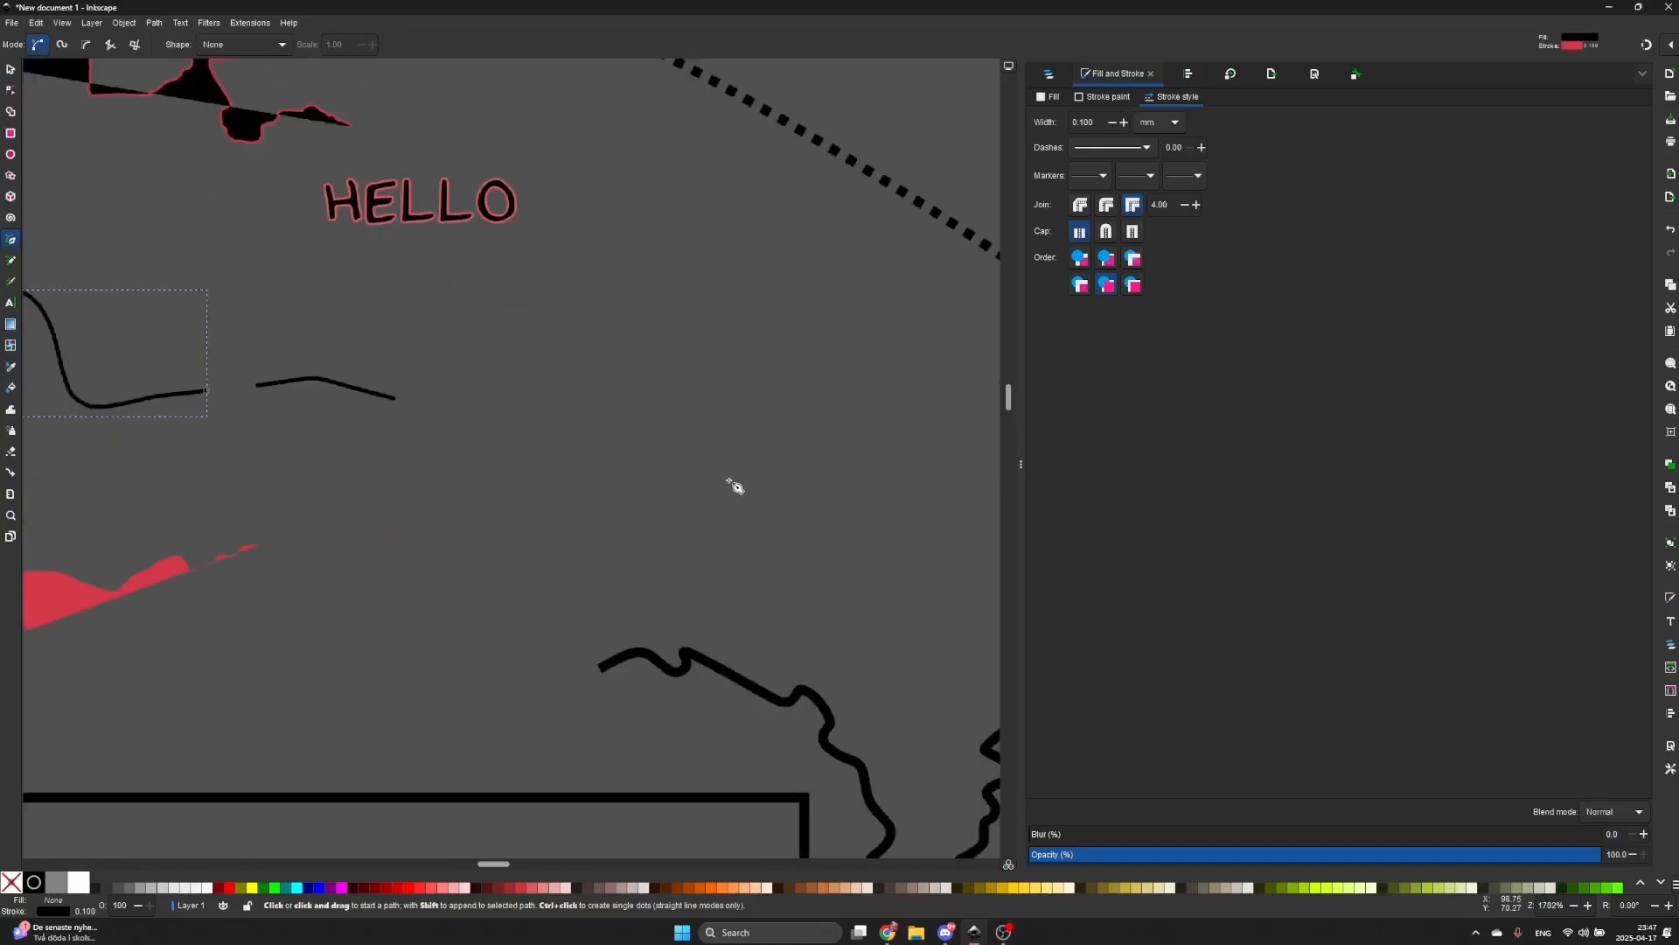
pyautogui.moveTo(735, 480); pyautogui.dragTo(559, 483)
pyautogui.click(496, 450)
pyautogui.moveTo(515, 425)
pyautogui.mouseDown()
pyautogui.moveTo(558, 405)
pyautogui.moveTo(638, 440)
pyautogui.mouseUp()
pyautogui.moveTo(657, 460)
pyautogui.mouseDown()
pyautogui.moveTo(684, 474)
pyautogui.moveTo(739, 448)
pyautogui.mouseUp()
pyautogui.moveTo(736, 440); pyautogui.dragTo(786, 482)
pyautogui.moveTo(795, 491); pyautogui.dragTo(802, 499)
pyautogui.click(809, 530)
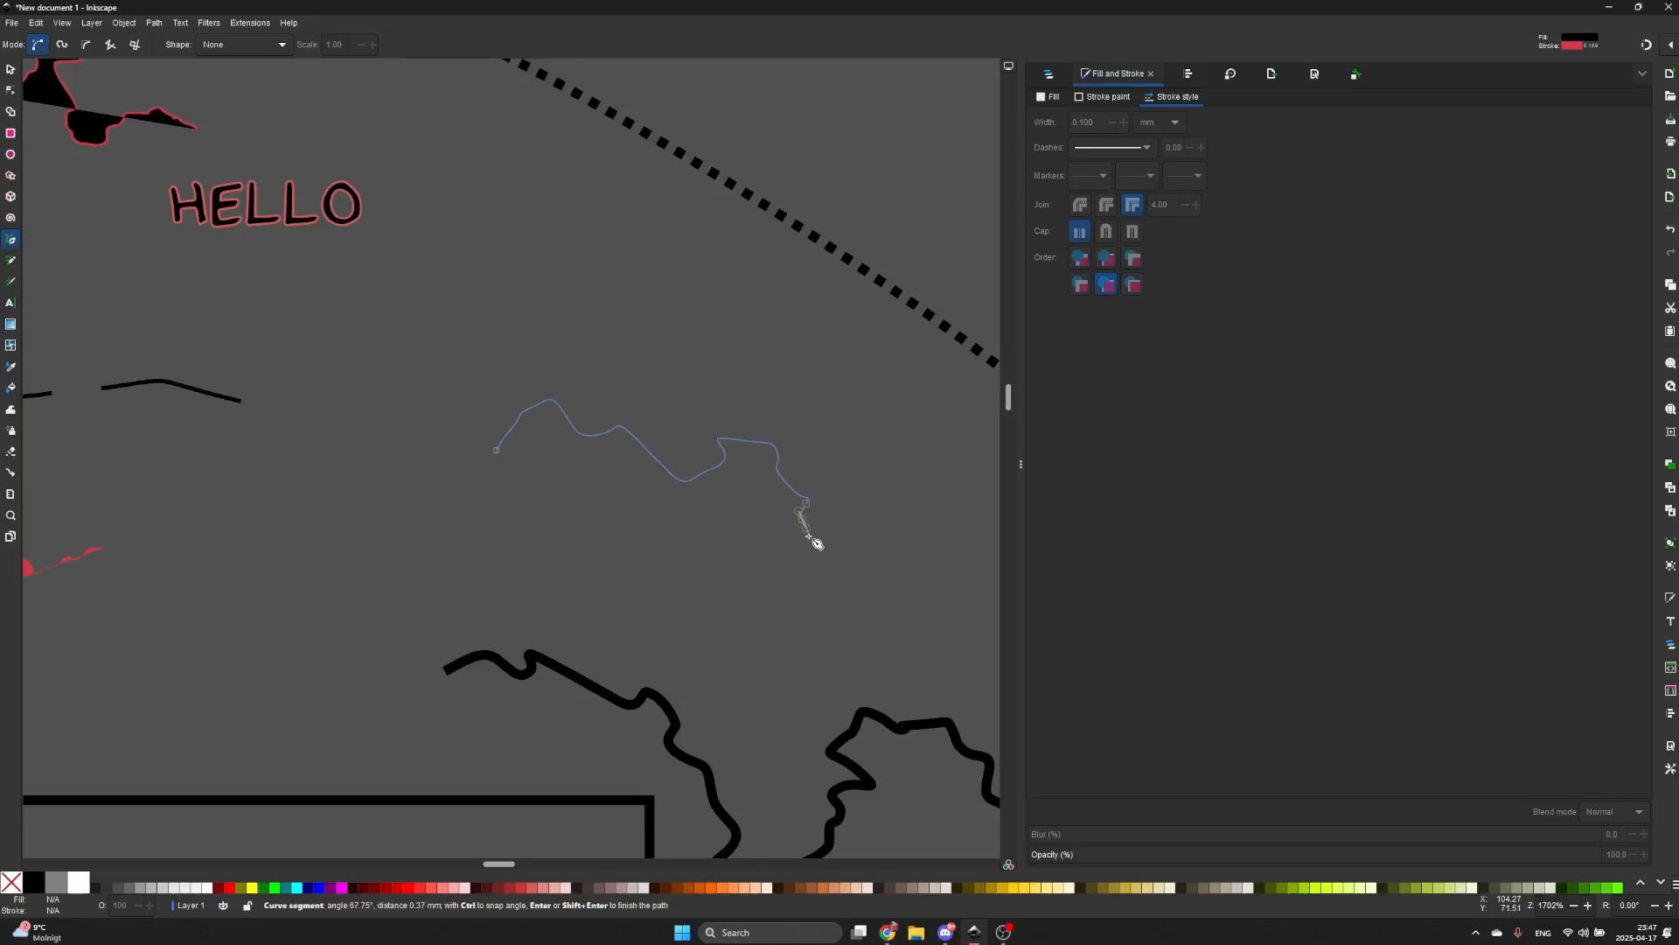
pyautogui.press('Return')
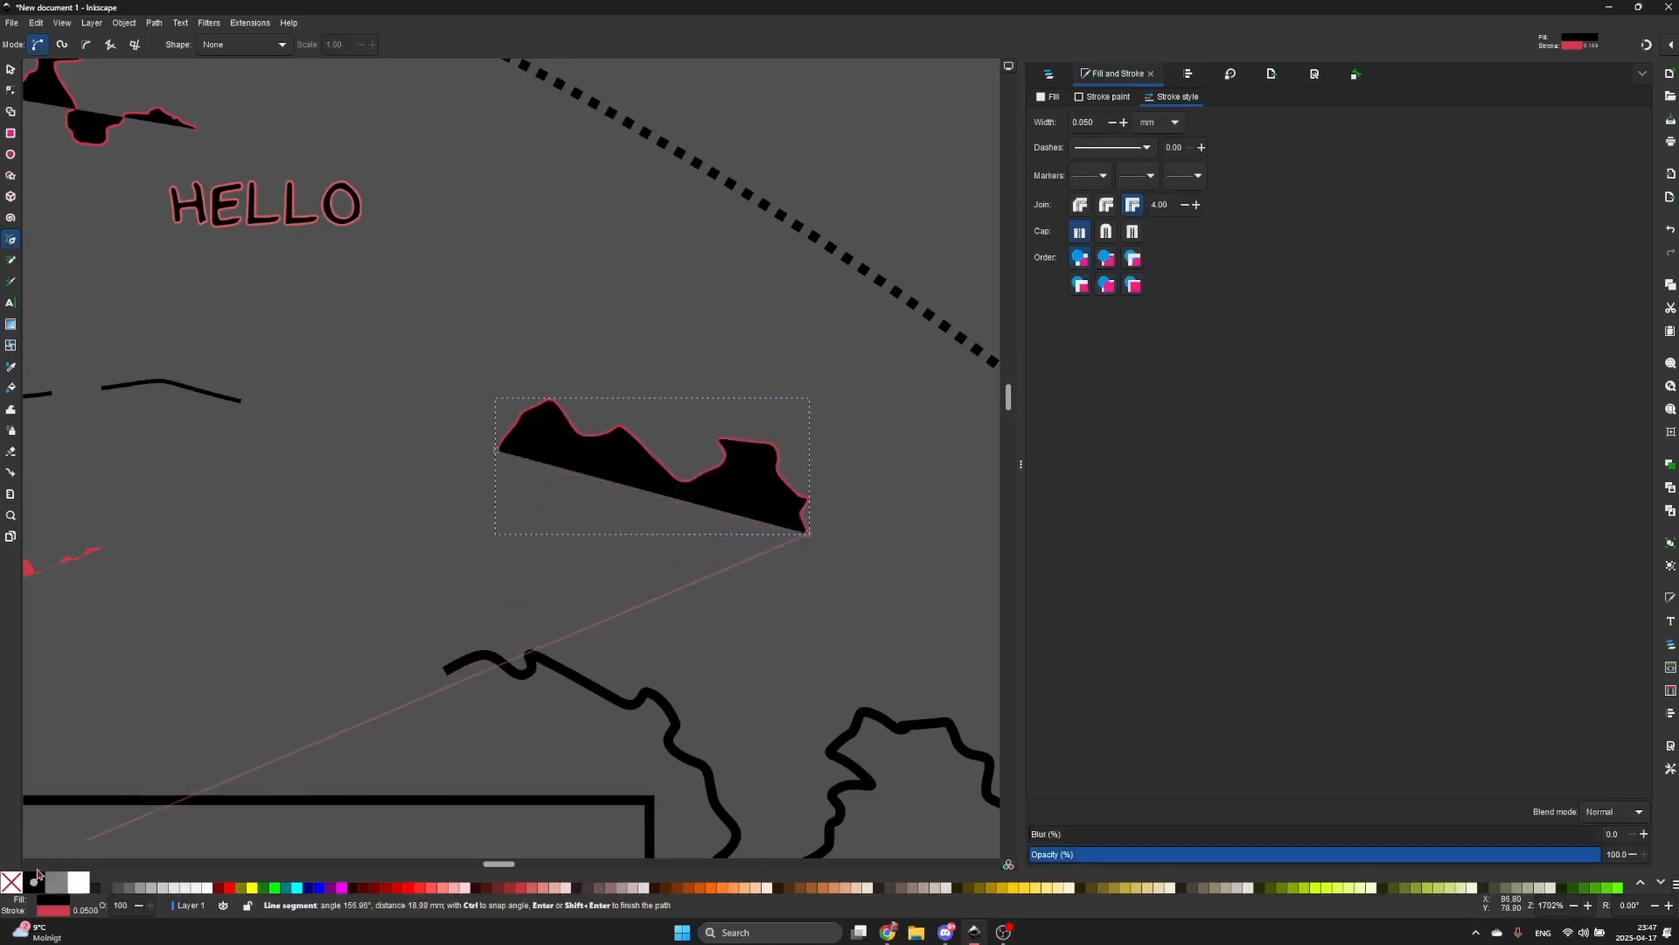
pyautogui.press('s')
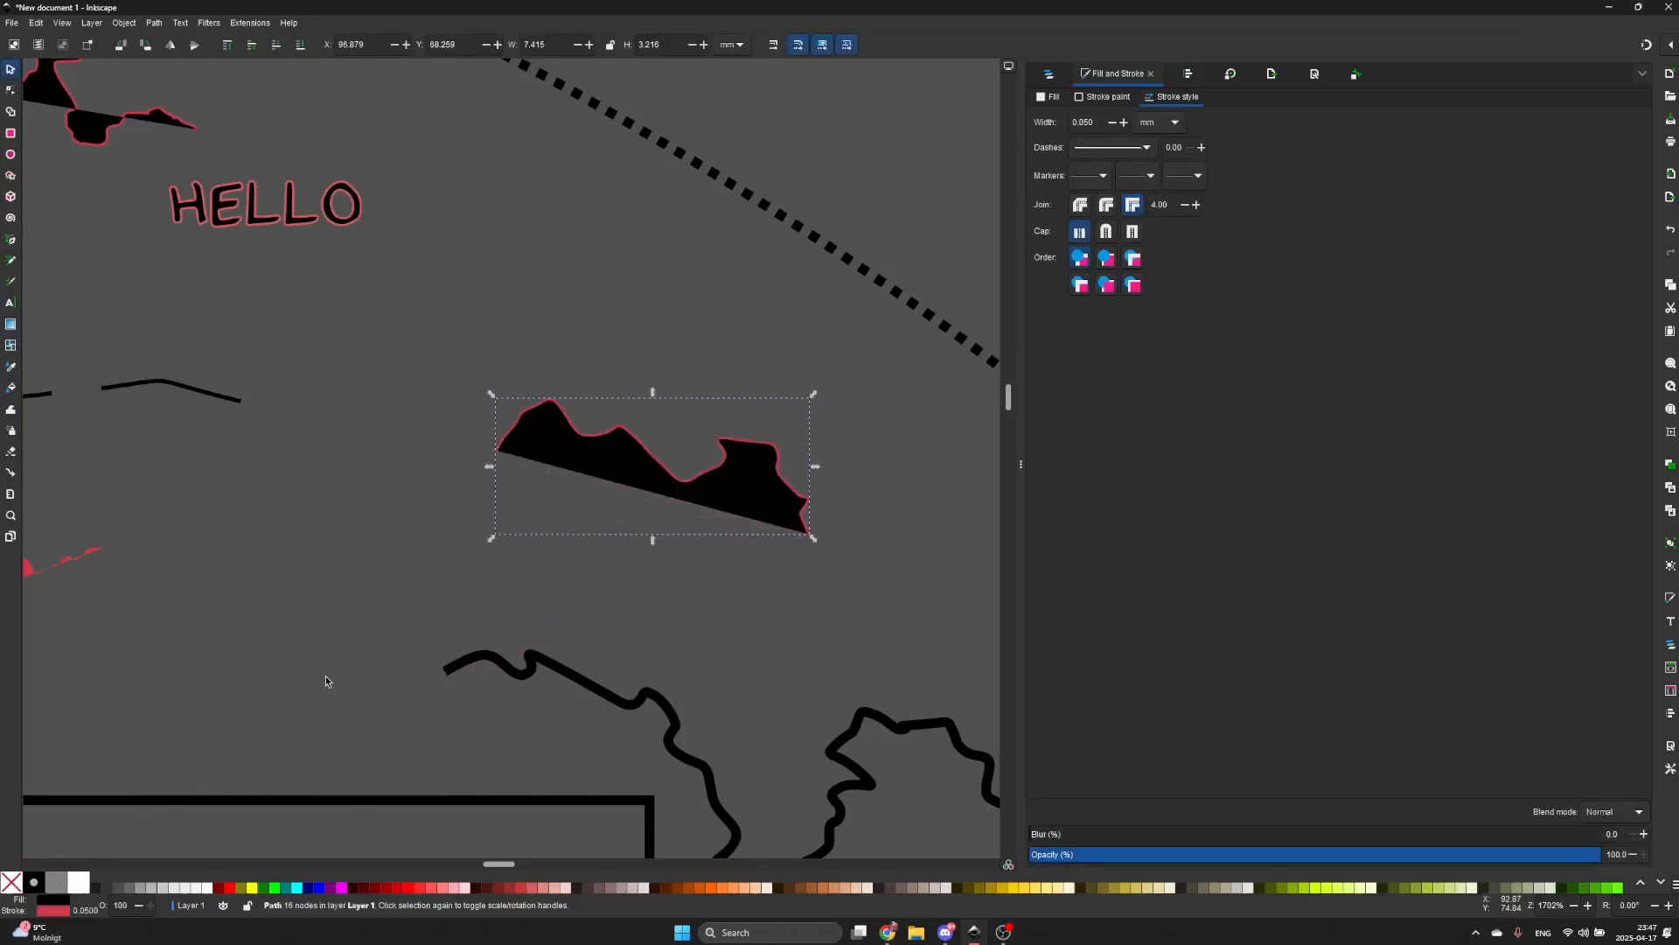
pyautogui.hotkey('ctrl', 'shift', 'v')
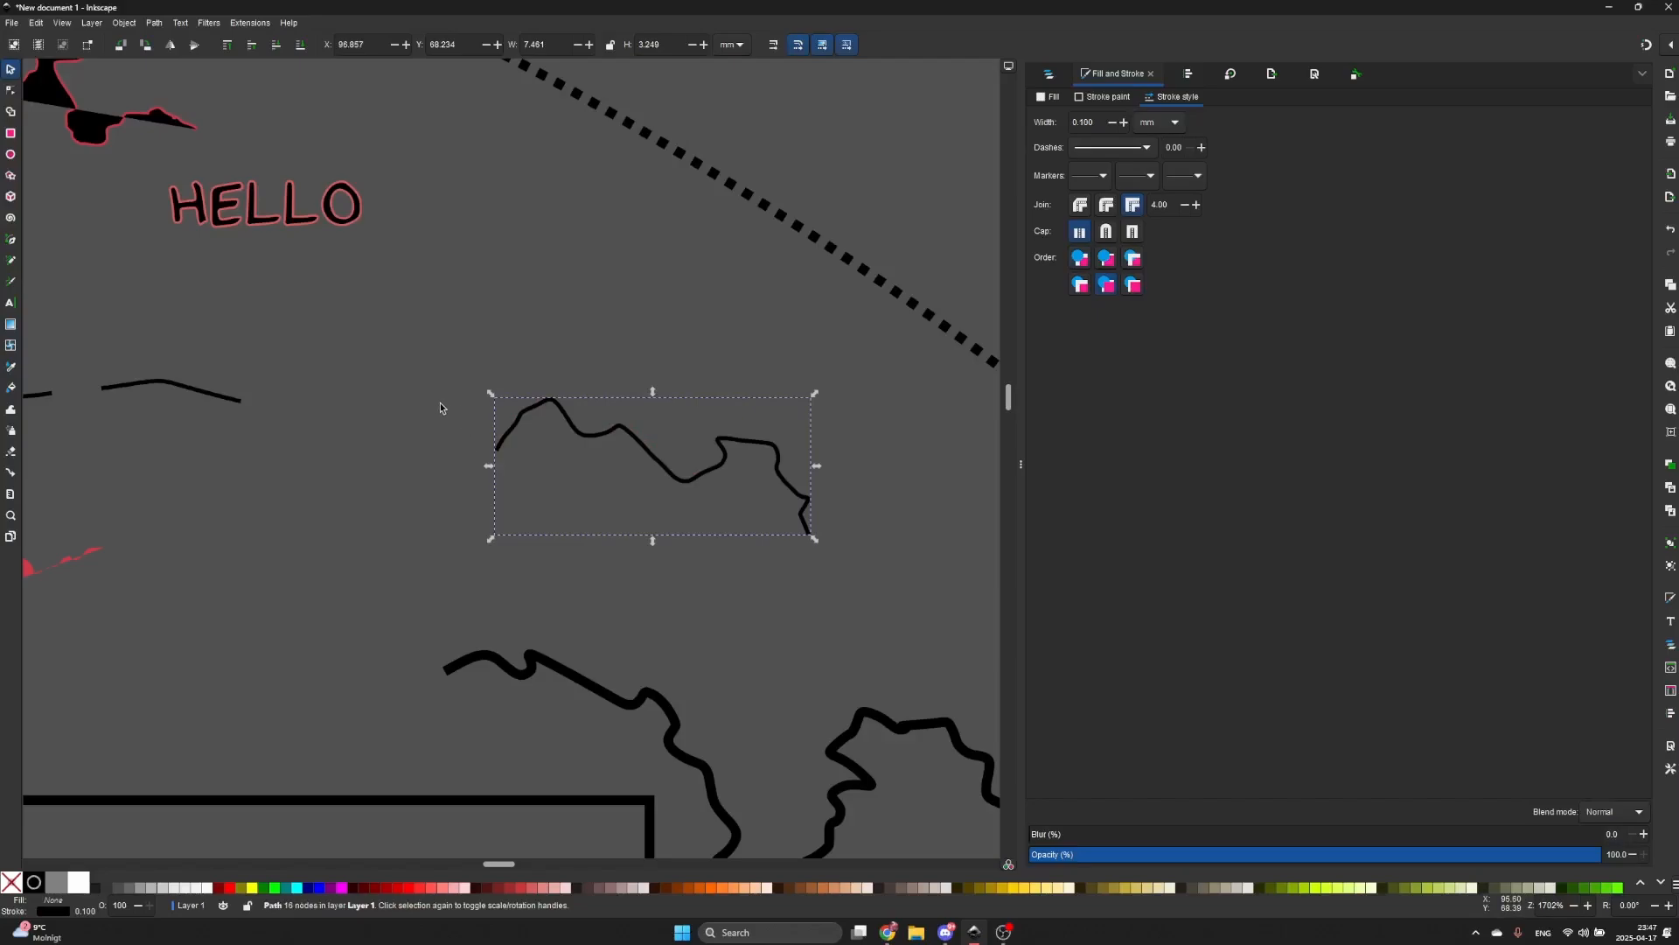
# - Draw a second wavy pen path about 8.4 by 7.0 mm that crosses the first path's start and loops below it
pyautogui.press('b')
pyautogui.click(416, 383)
pyautogui.moveTo(463, 422); pyautogui.dragTo(491, 557)
pyautogui.moveTo(509, 582); pyautogui.dragTo(580, 581)
pyautogui.moveTo(621, 586); pyautogui.dragTo(747, 647)
pyautogui.moveTo(755, 623); pyautogui.dragTo(763, 616)
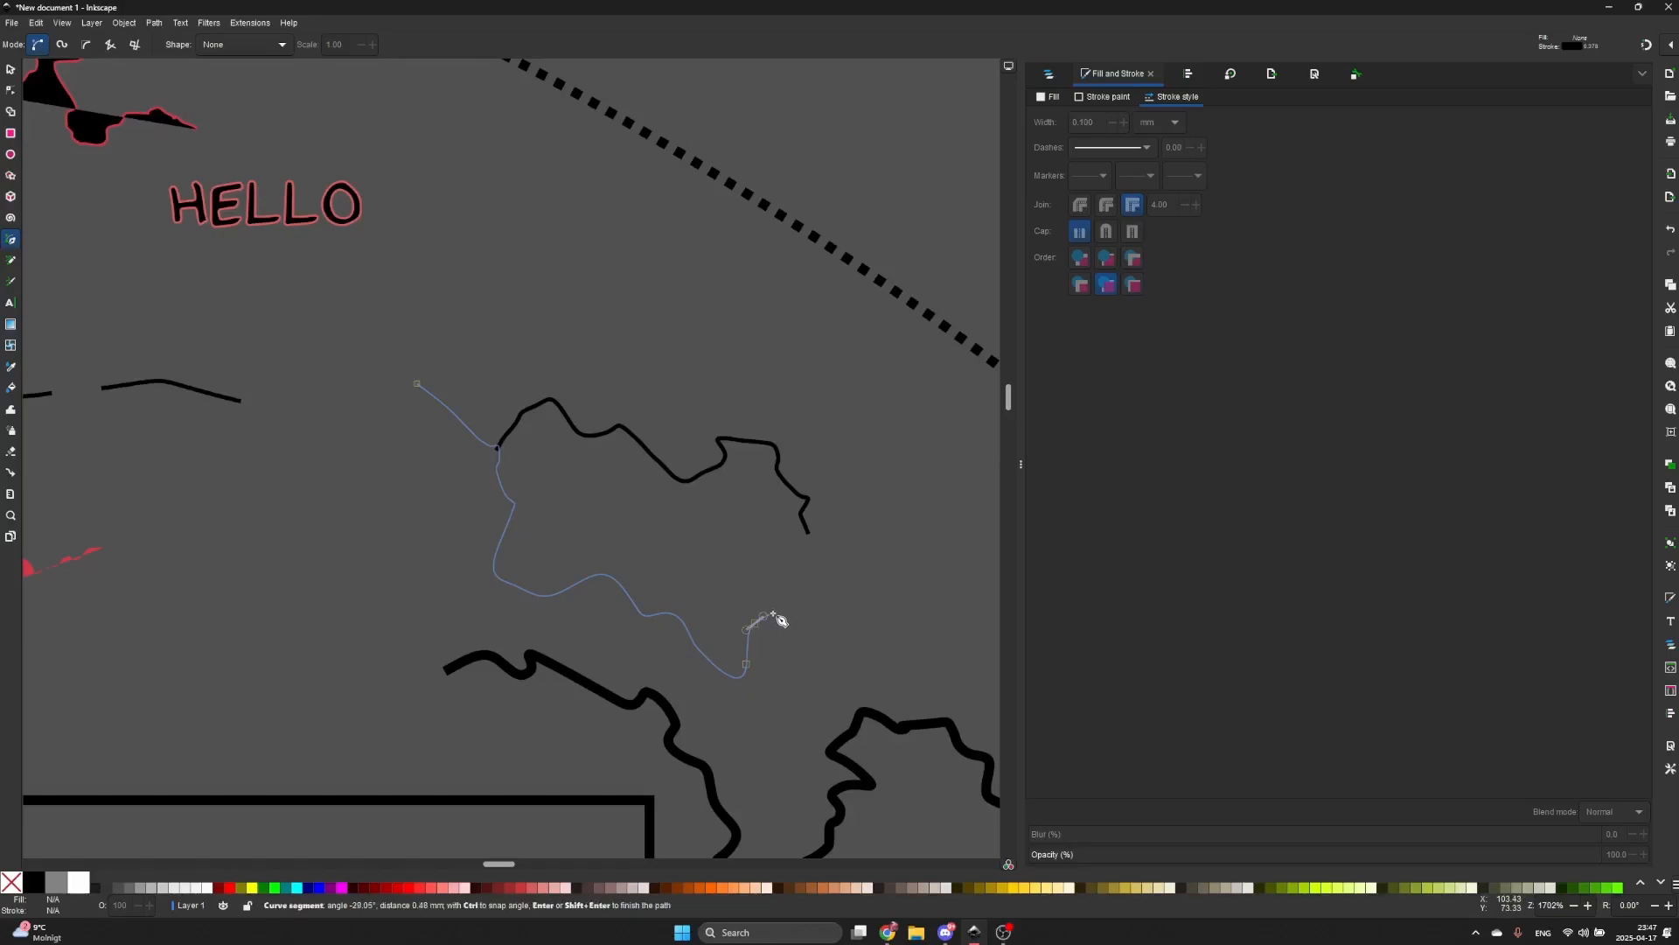
pyautogui.doubleClick(773, 613)
# - Draw a third pen path about 2.8 by 4.8 mm across the ends of the other two, closing off the outlined area
pyautogui.click(885, 473)
pyautogui.moveTo(824, 524); pyautogui.dragTo(800, 673)
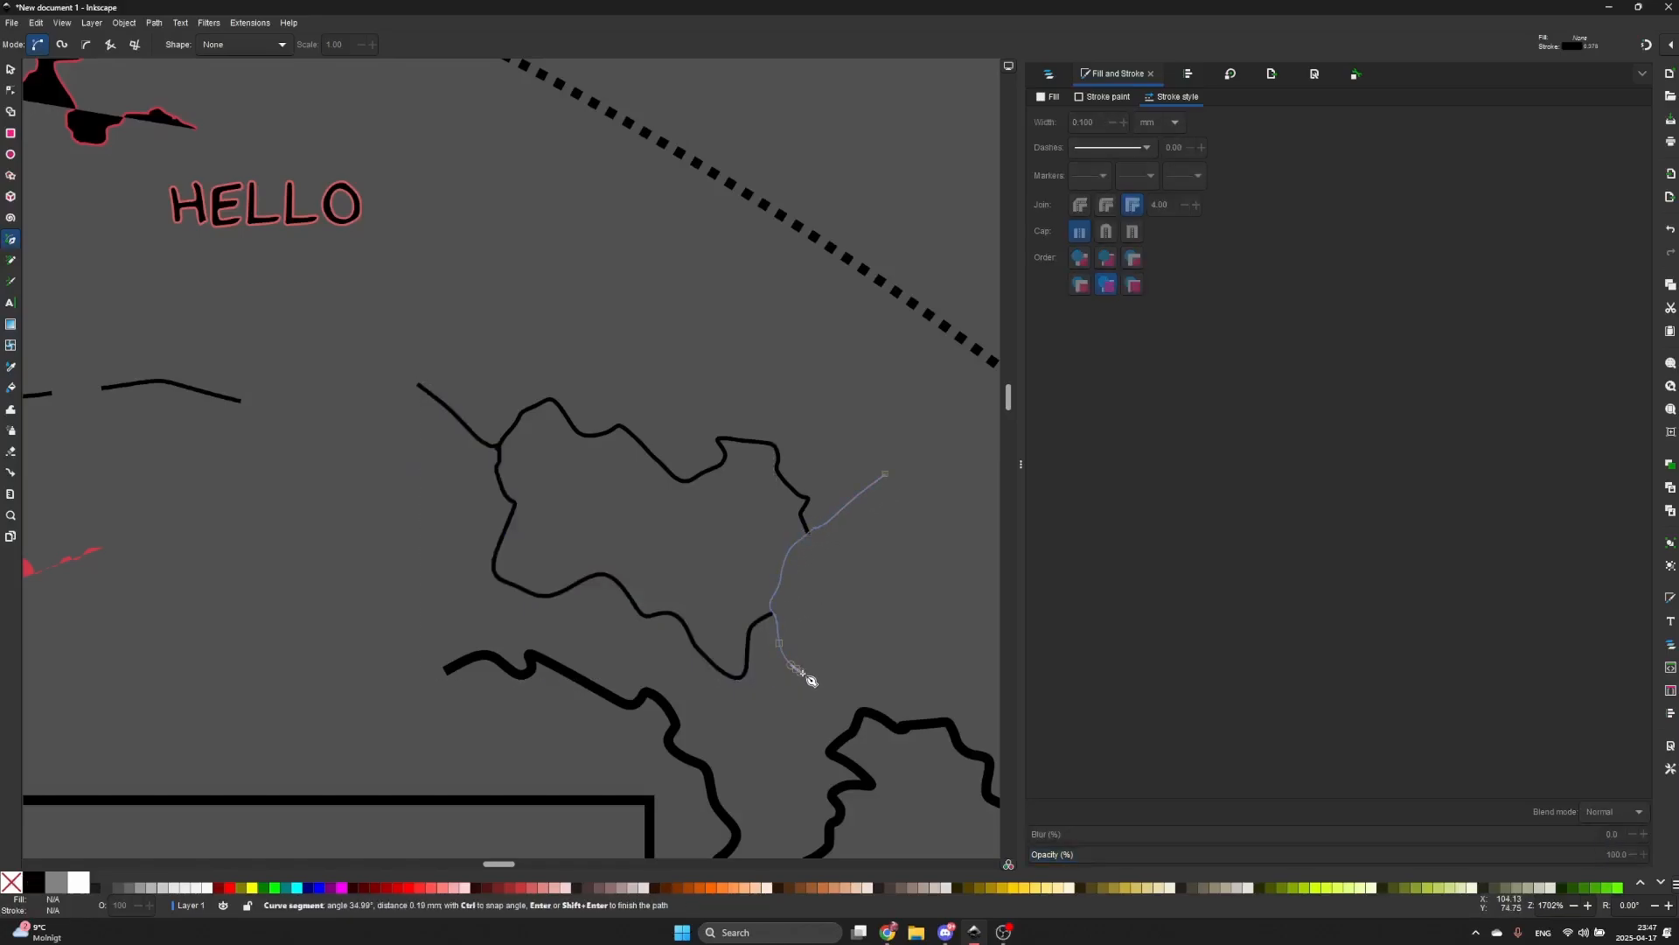
pyautogui.press('Return')
# - Sample the red shape's fill with the Dropper while the lower outline path is selected, and undo the fill on that path
pyautogui.scroll(-1, 784, 657)
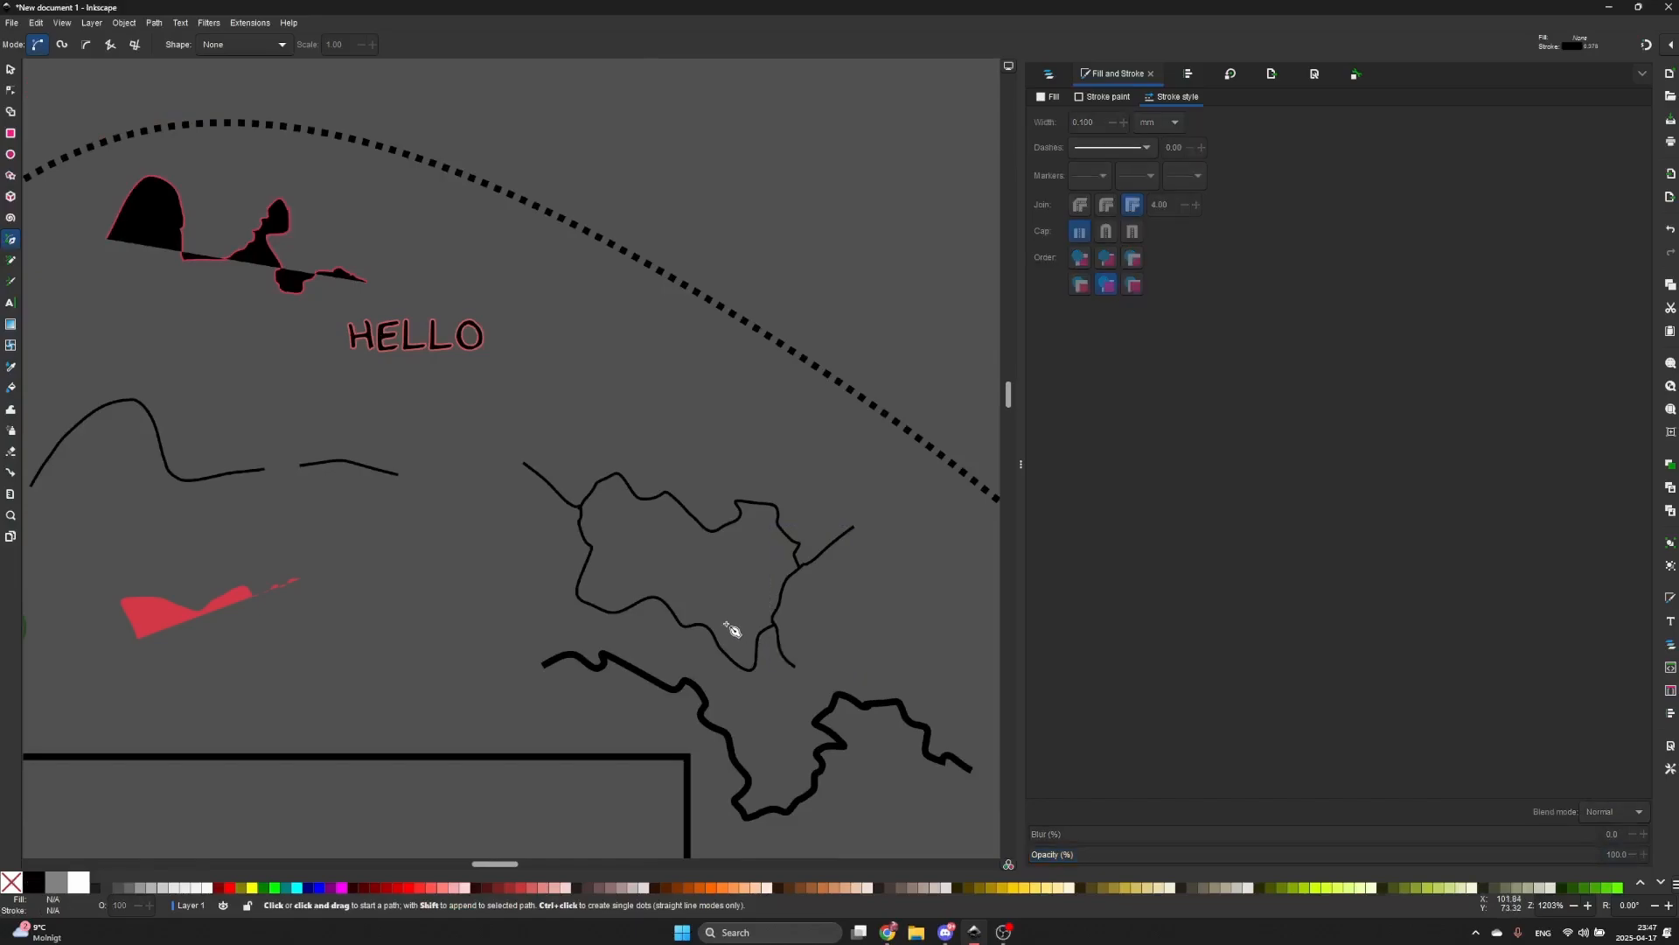
pyautogui.press('s')
pyautogui.click(692, 628)
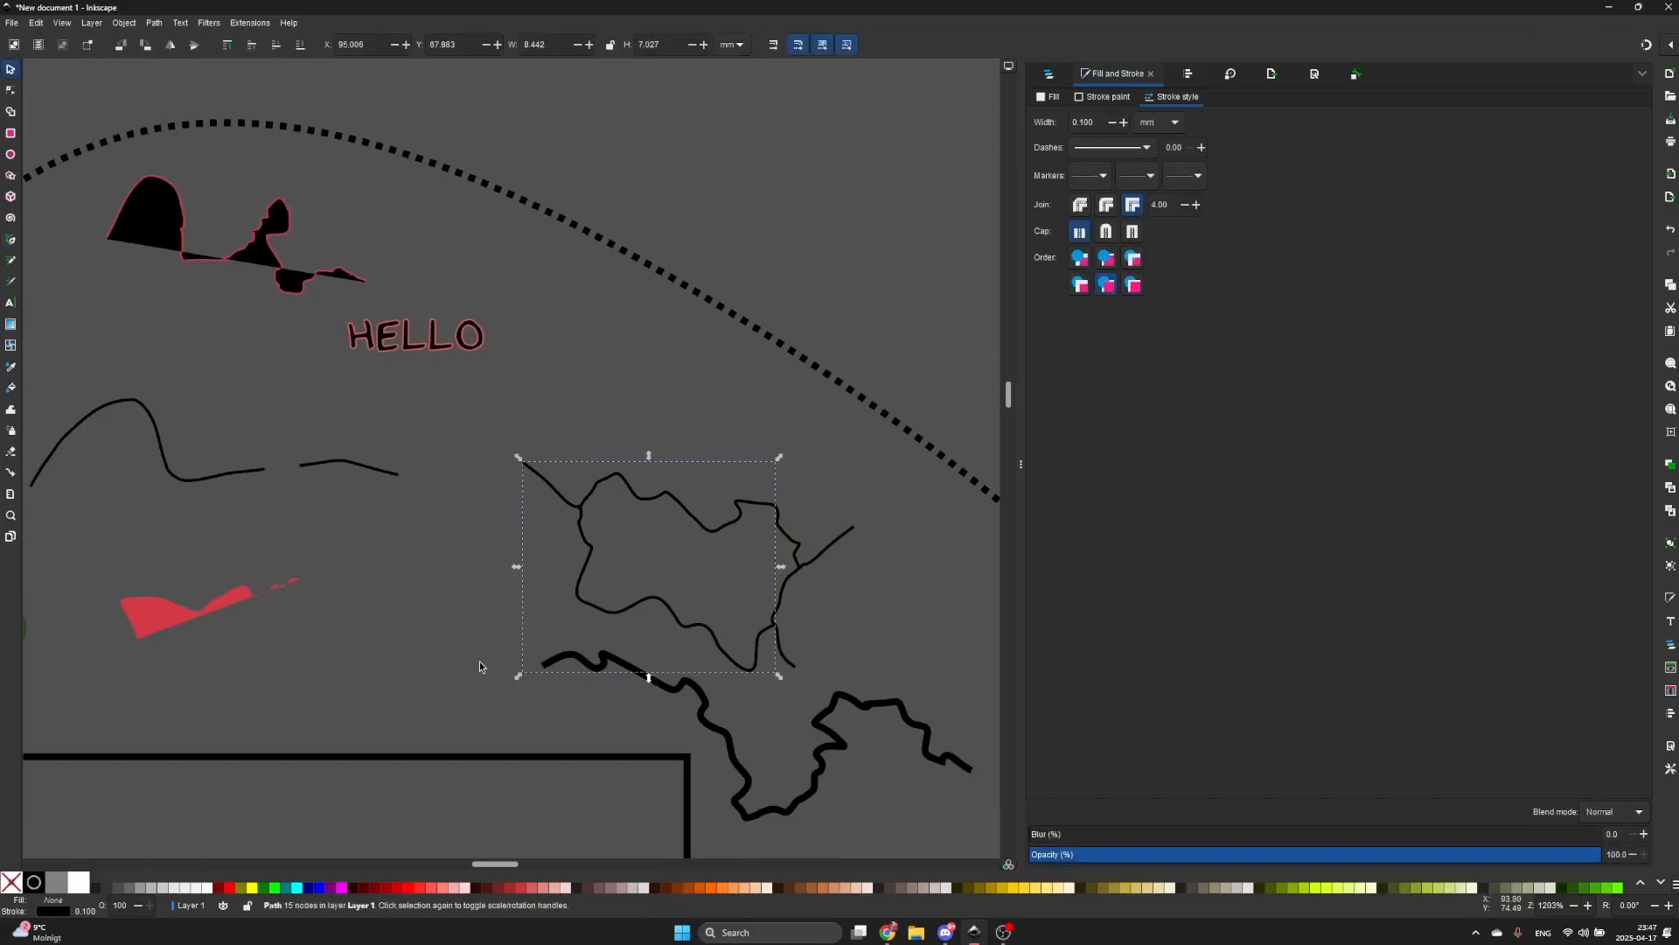
pyautogui.press('d')
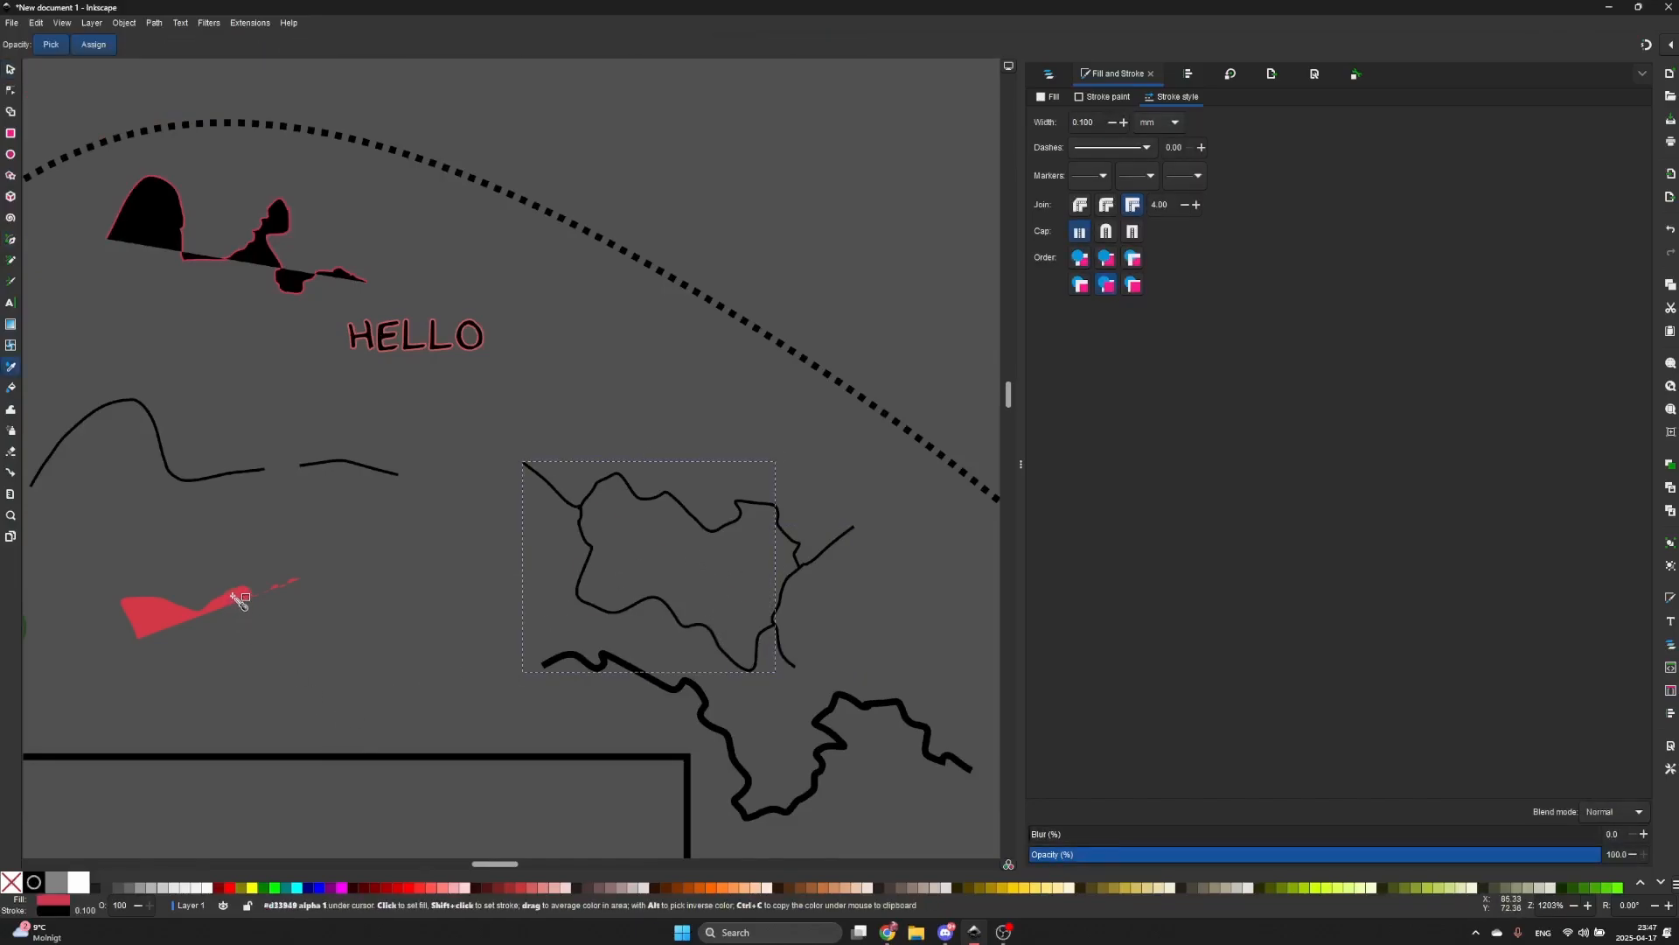
pyautogui.click(232, 594)
pyautogui.press('d')
pyautogui.hotkey('ctrl', 'z')
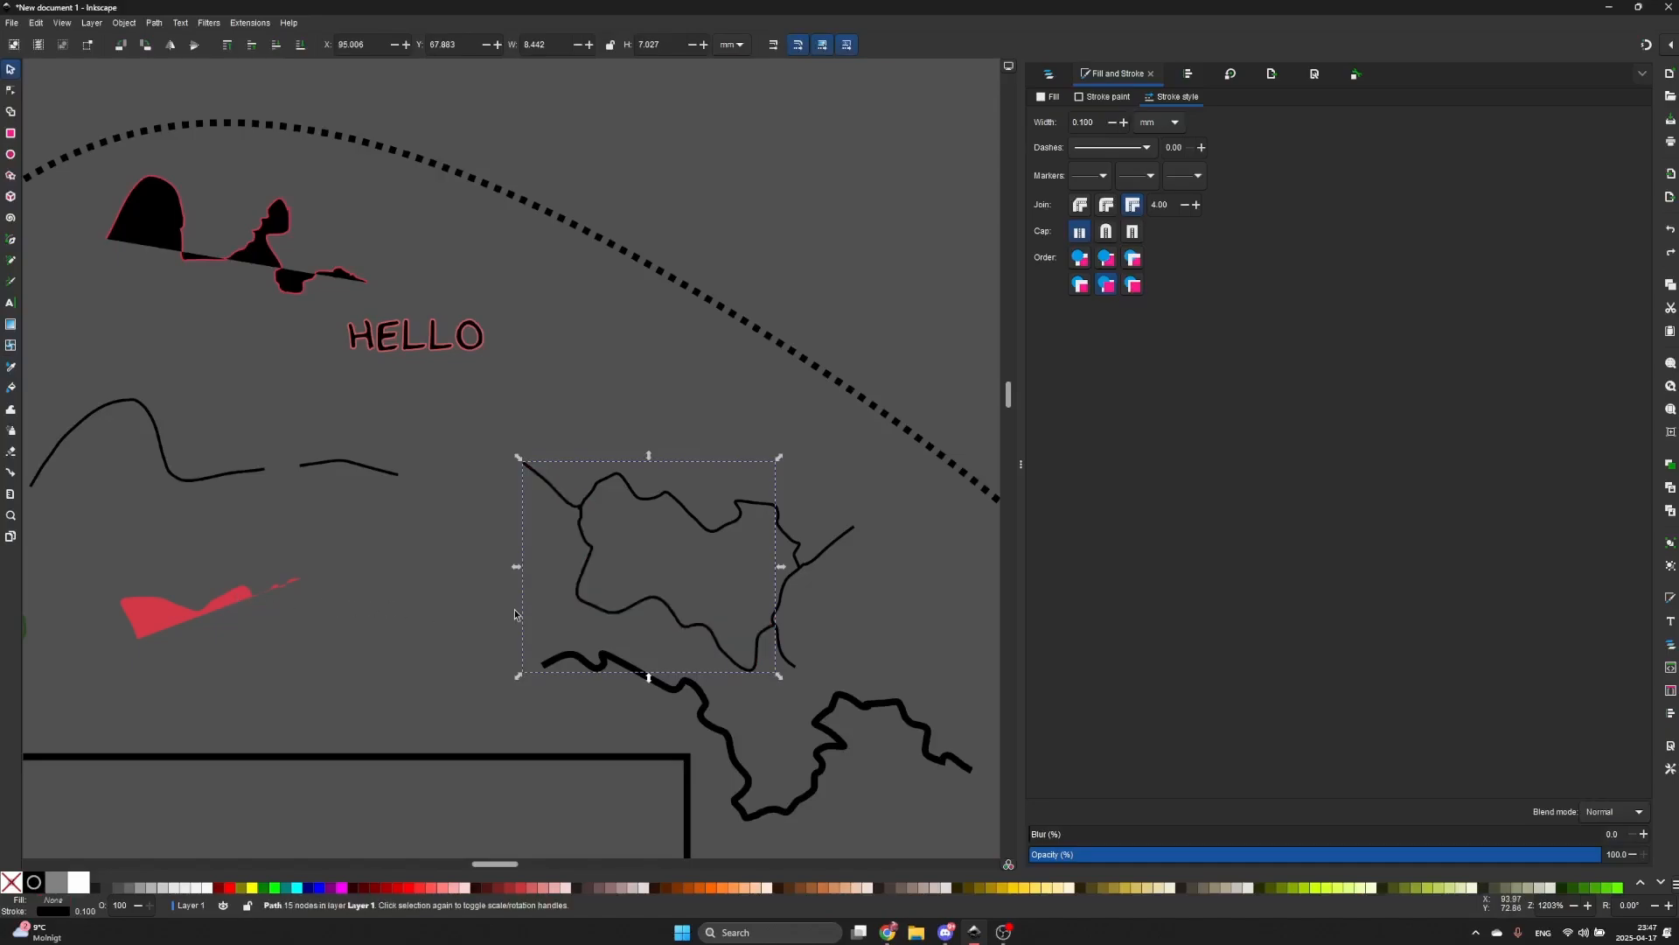
# - Examine the Paint Bucket's Fill by options, leaving it on Alpha
pyautogui.scroll(2, 777, 609)
pyautogui.press('u')
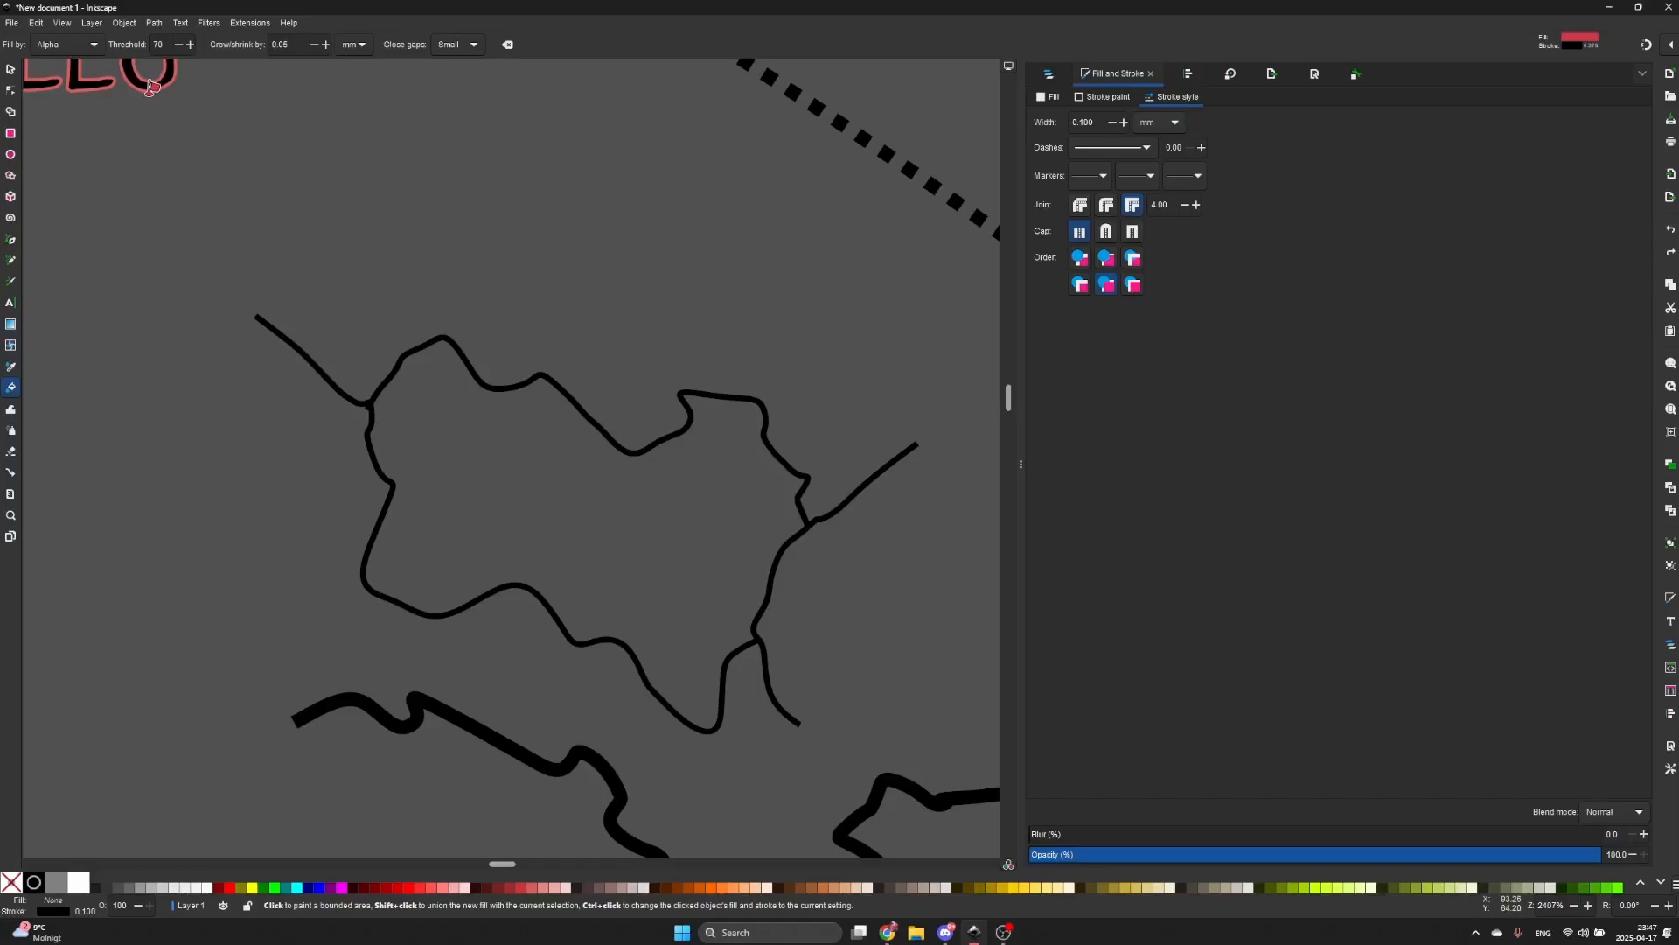
pyautogui.click(91, 46)
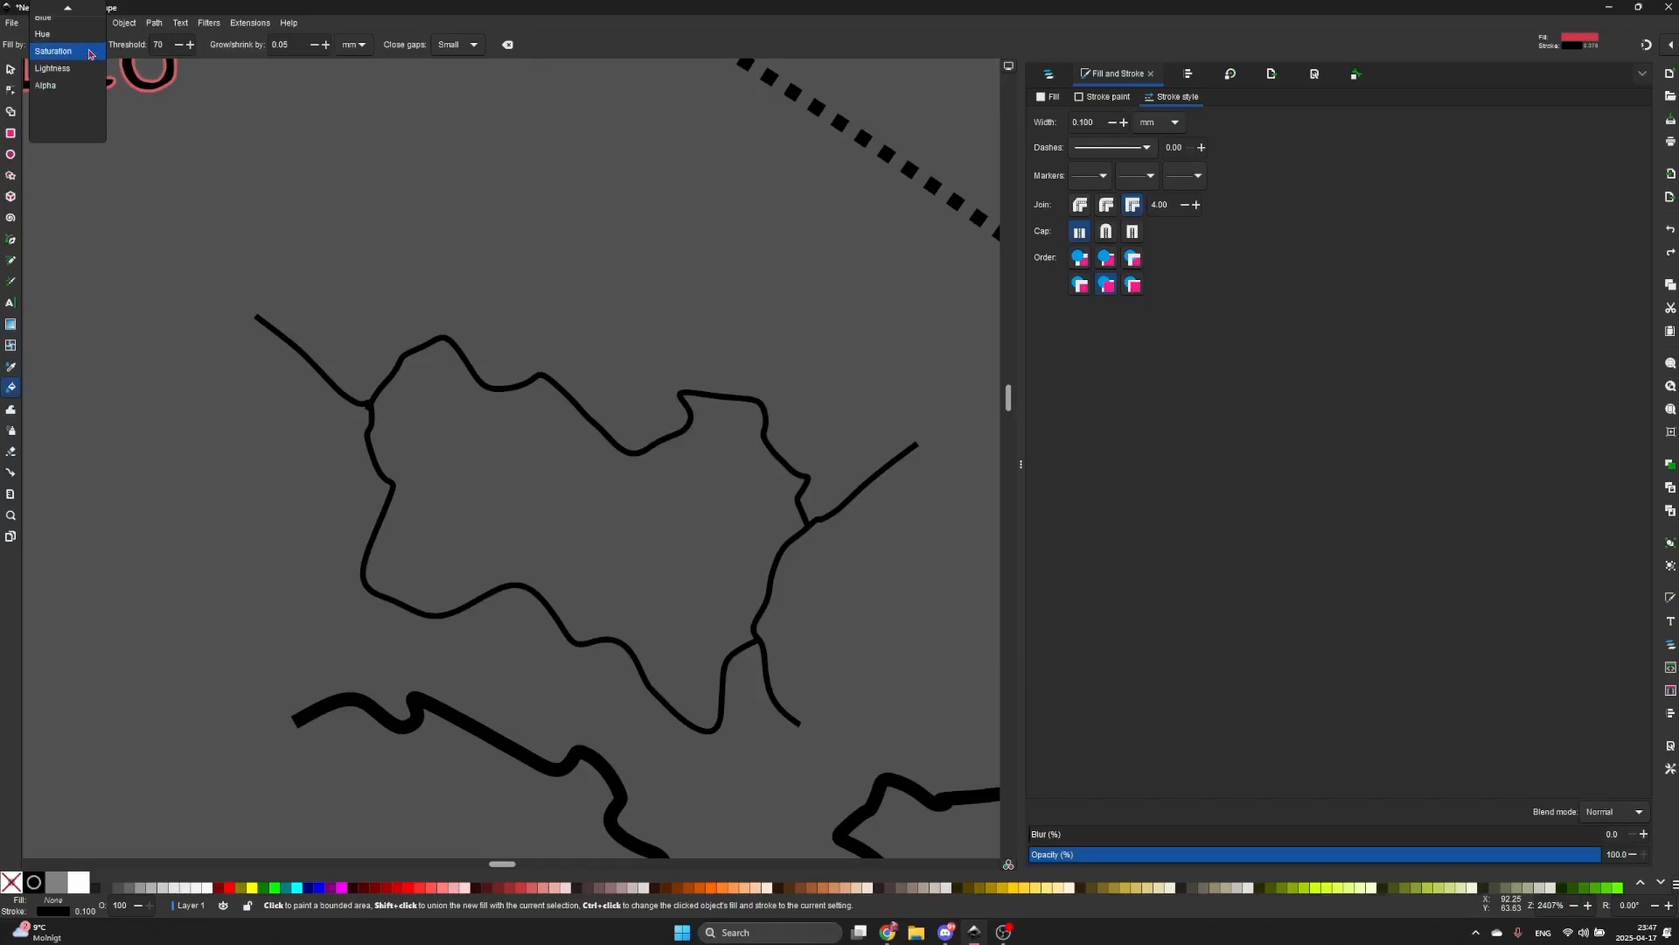
pyautogui.moveTo(75, 12)
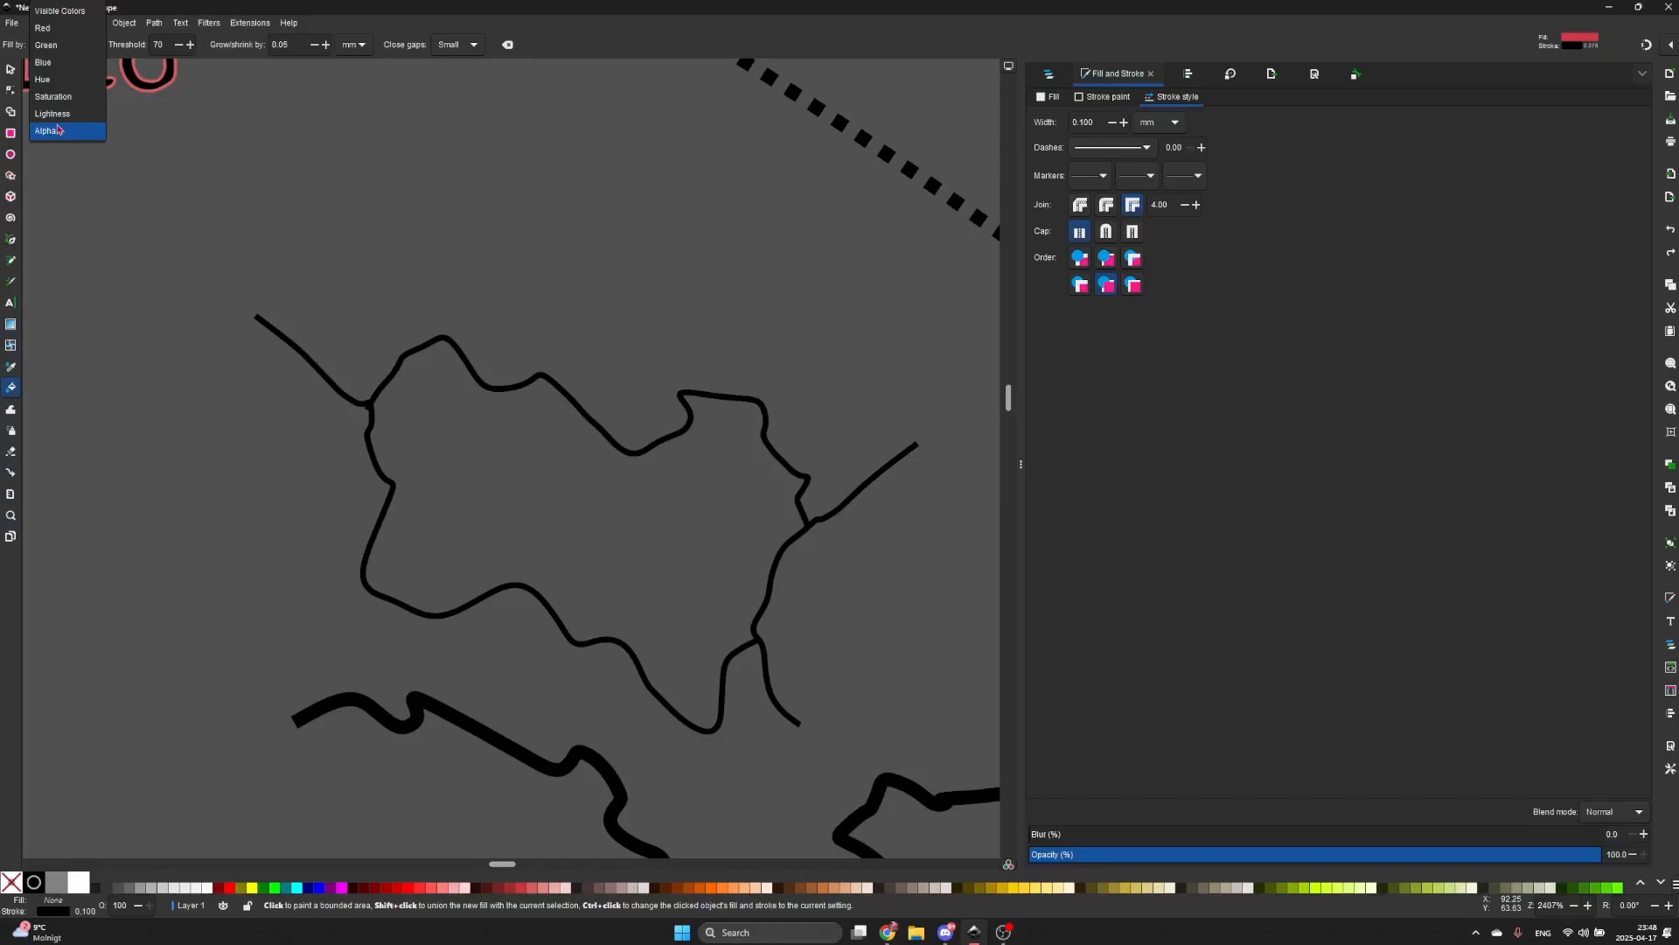
pyautogui.click(8, 48)
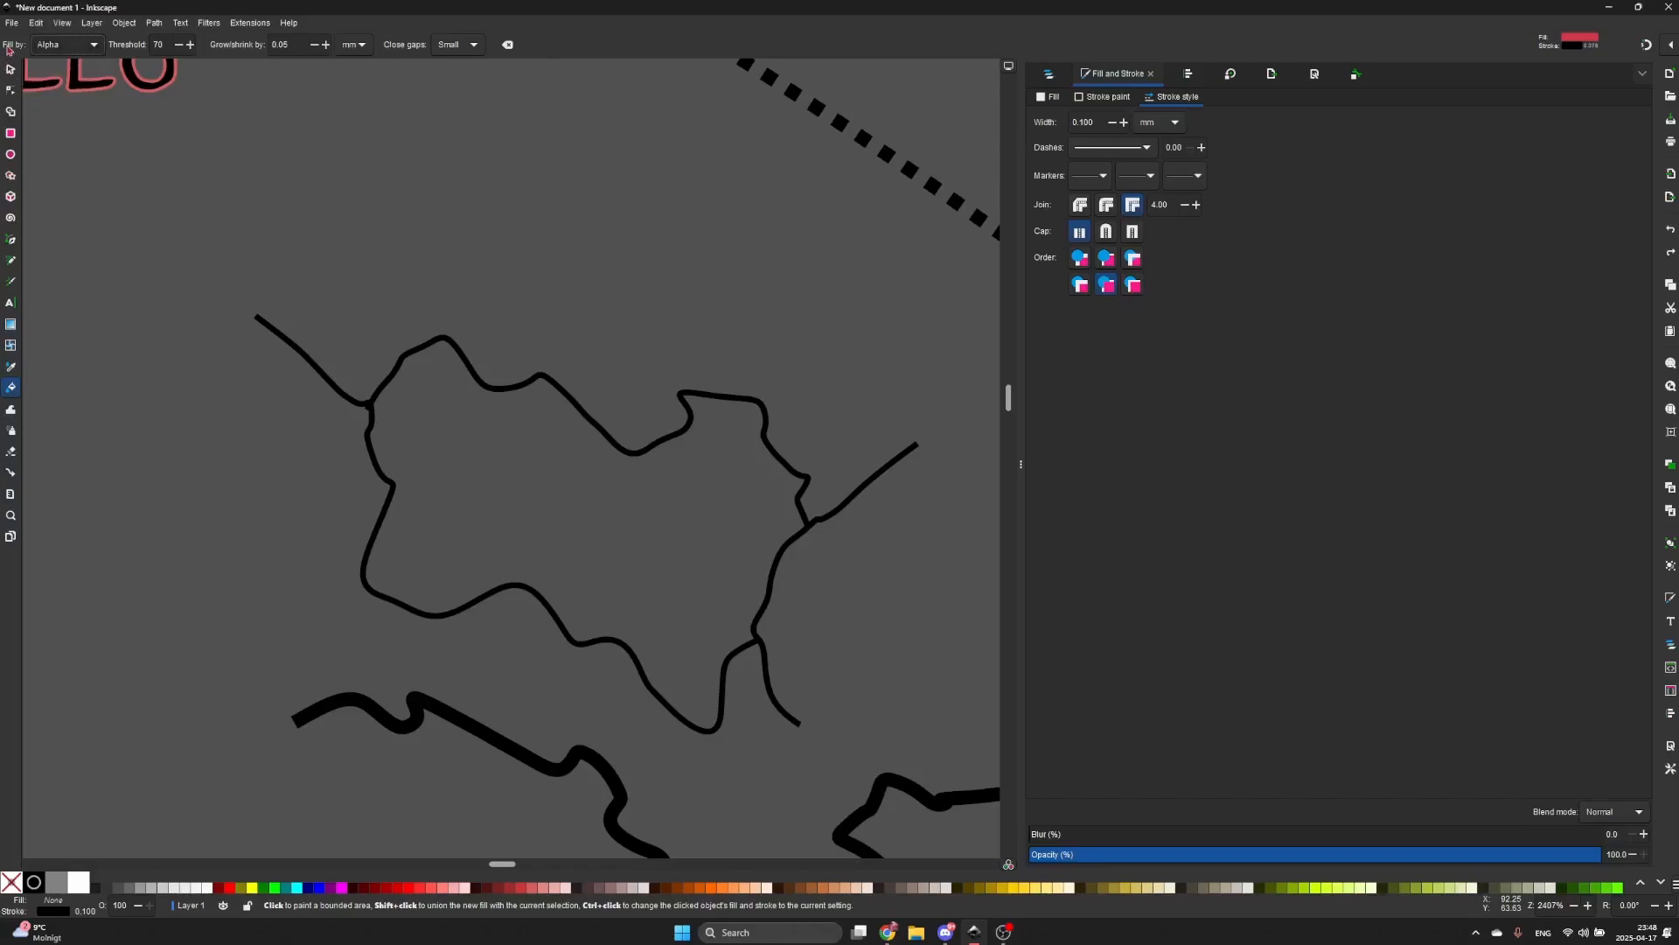
# - Try a Paint Bucket threshold of 40, set it back to 70, and deselect everything
pyautogui.doubleClick(171, 45)
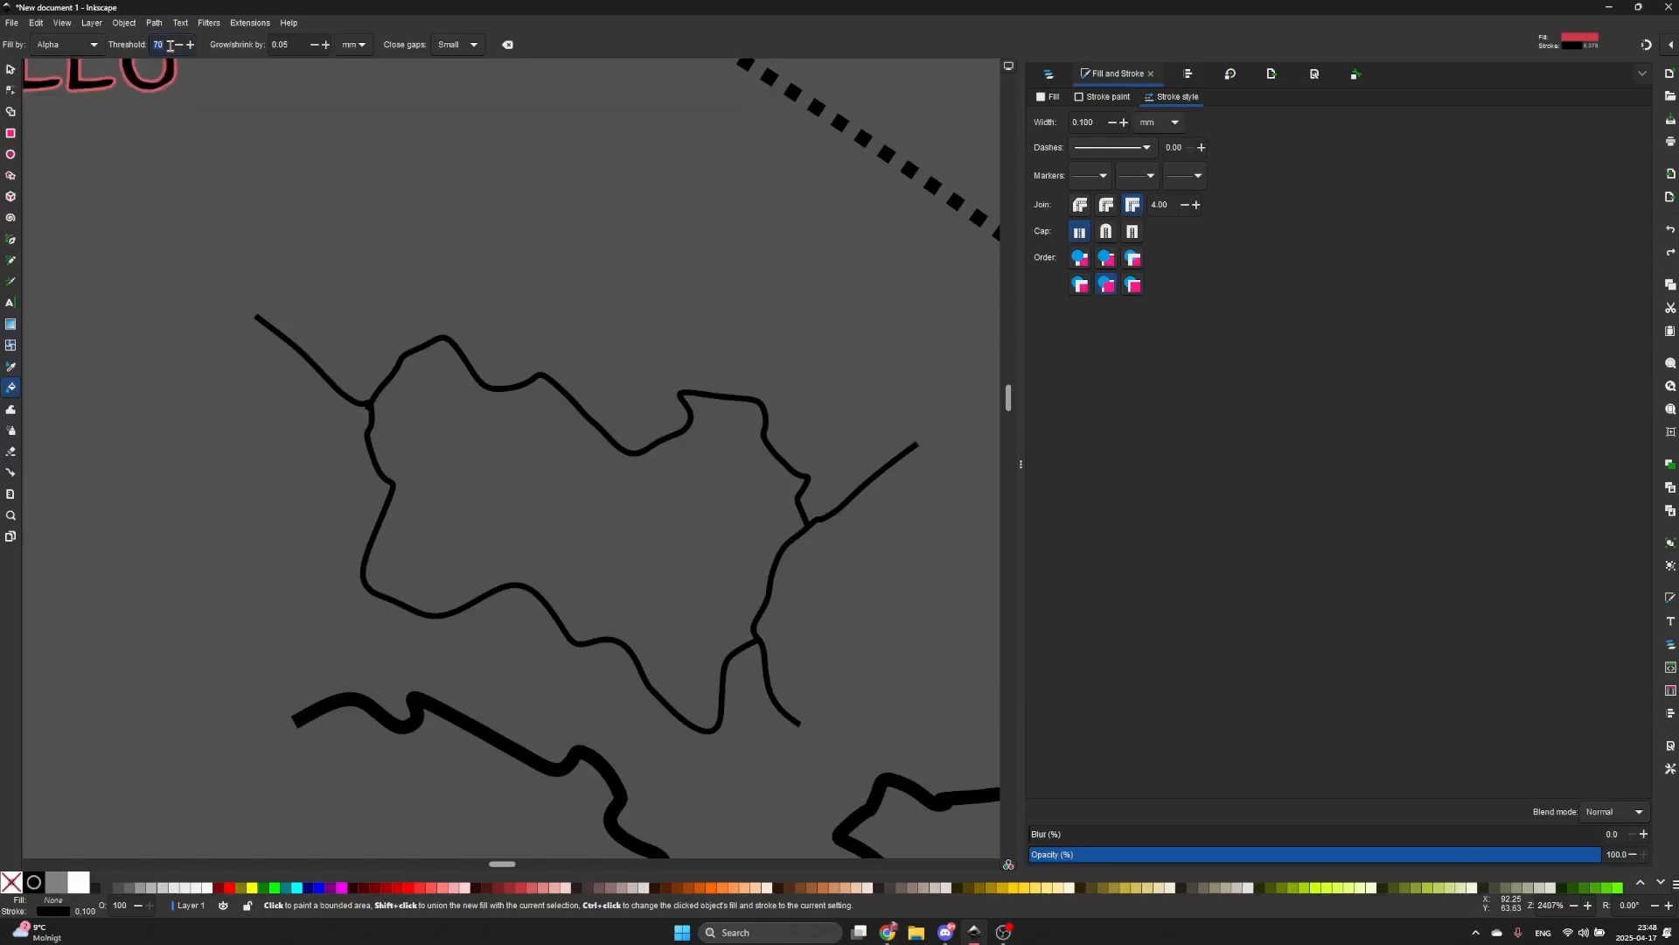
pyautogui.write('40')
pyautogui.doubleClick(171, 46)
pyautogui.write('70')
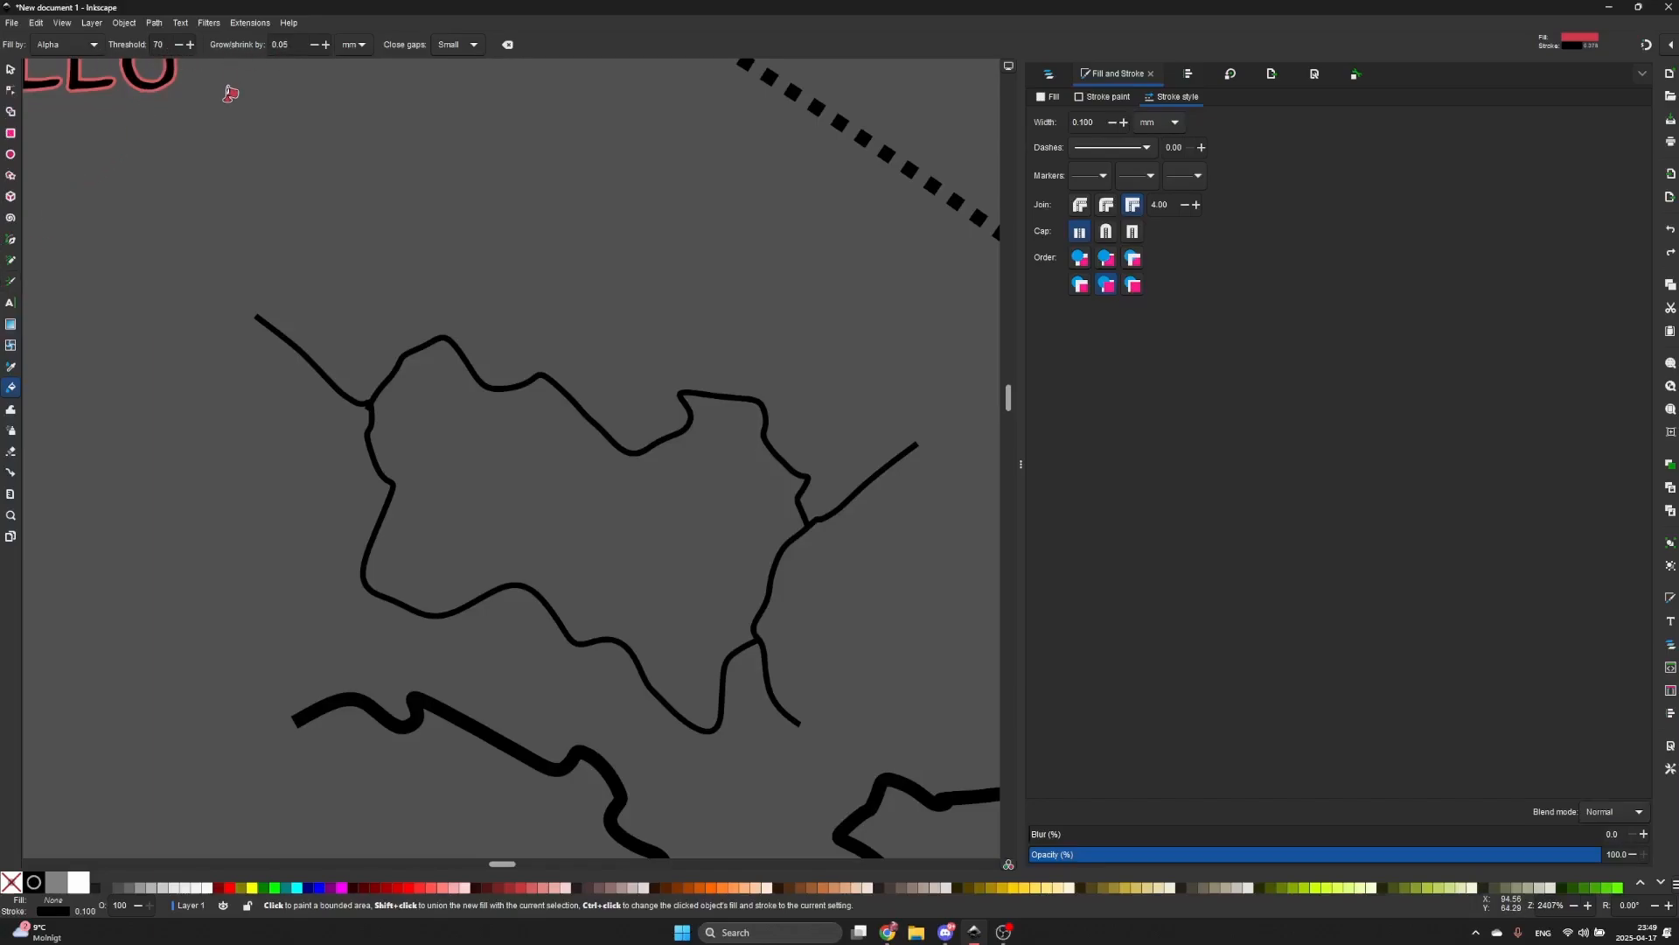
pyautogui.press('s')
pyautogui.press('Escape')
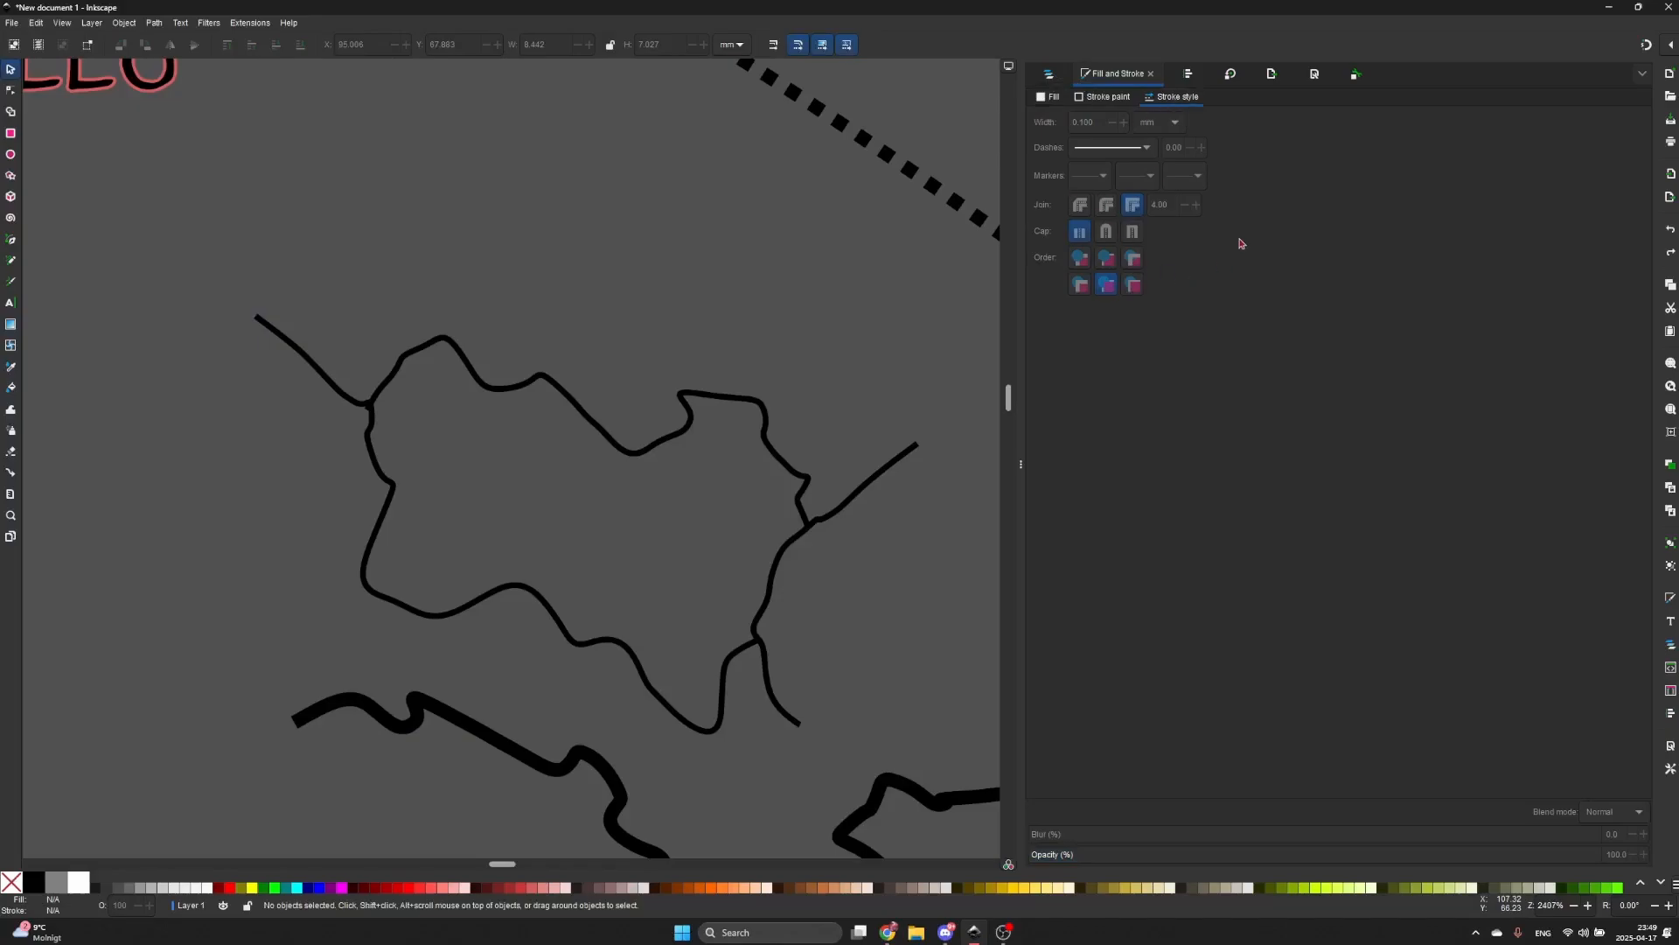
# - Show the document's layers and objects, and select the two newest outline paths one after the other
pyautogui.click(1050, 75)
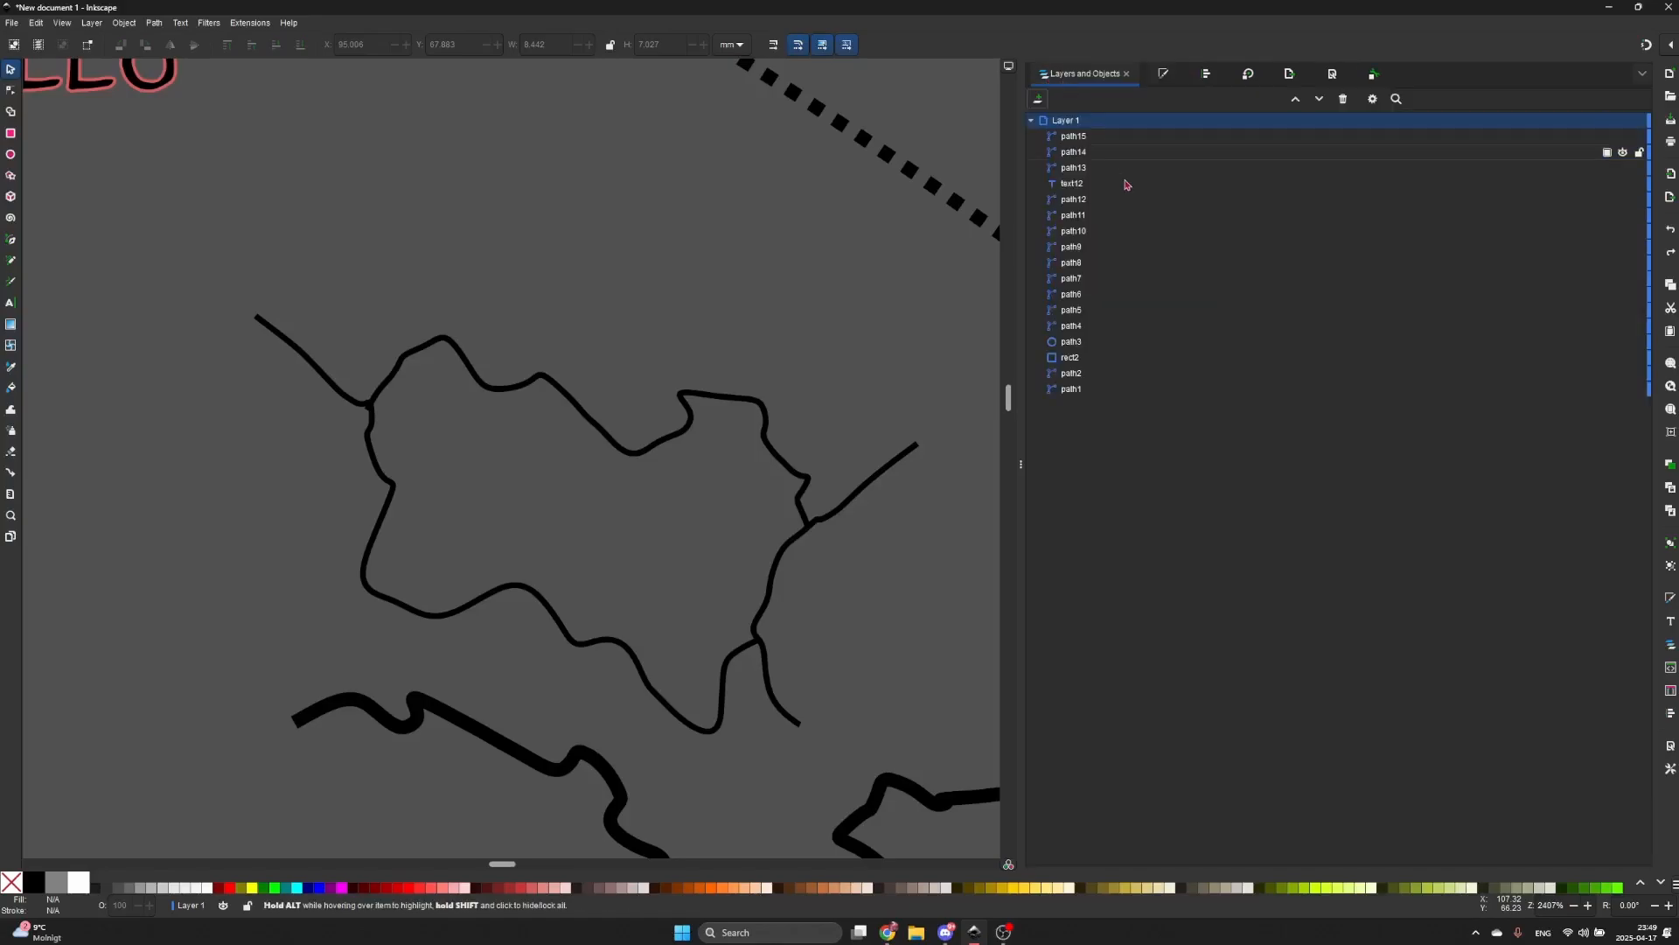
pyautogui.click(1097, 151)
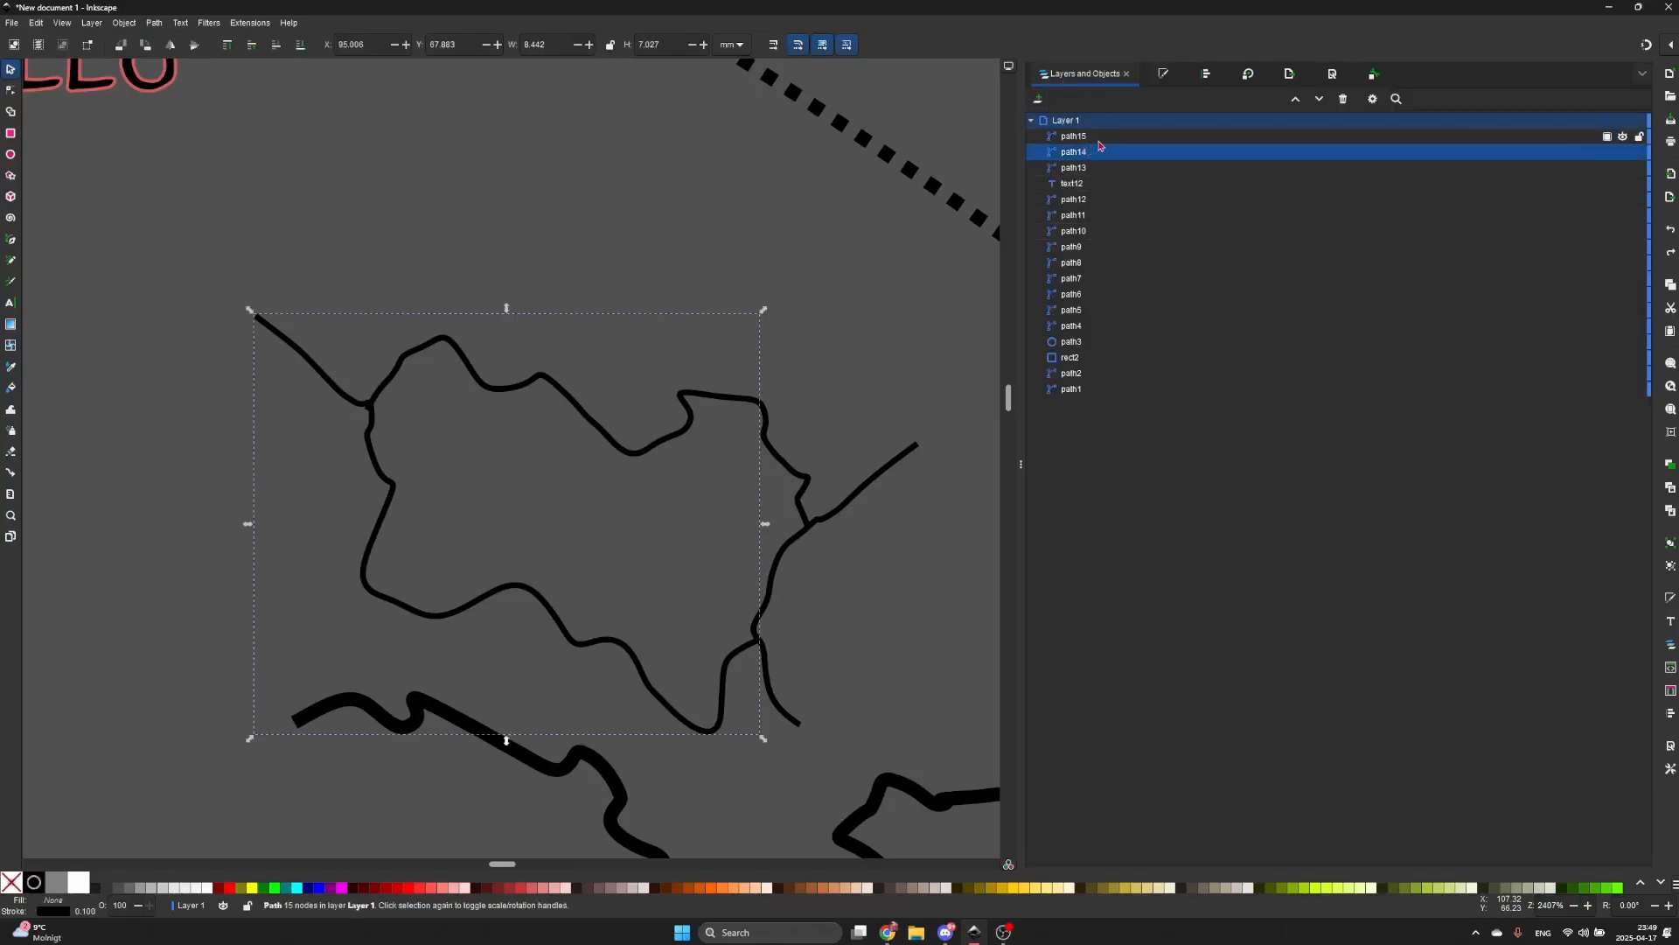
pyautogui.click(1099, 137)
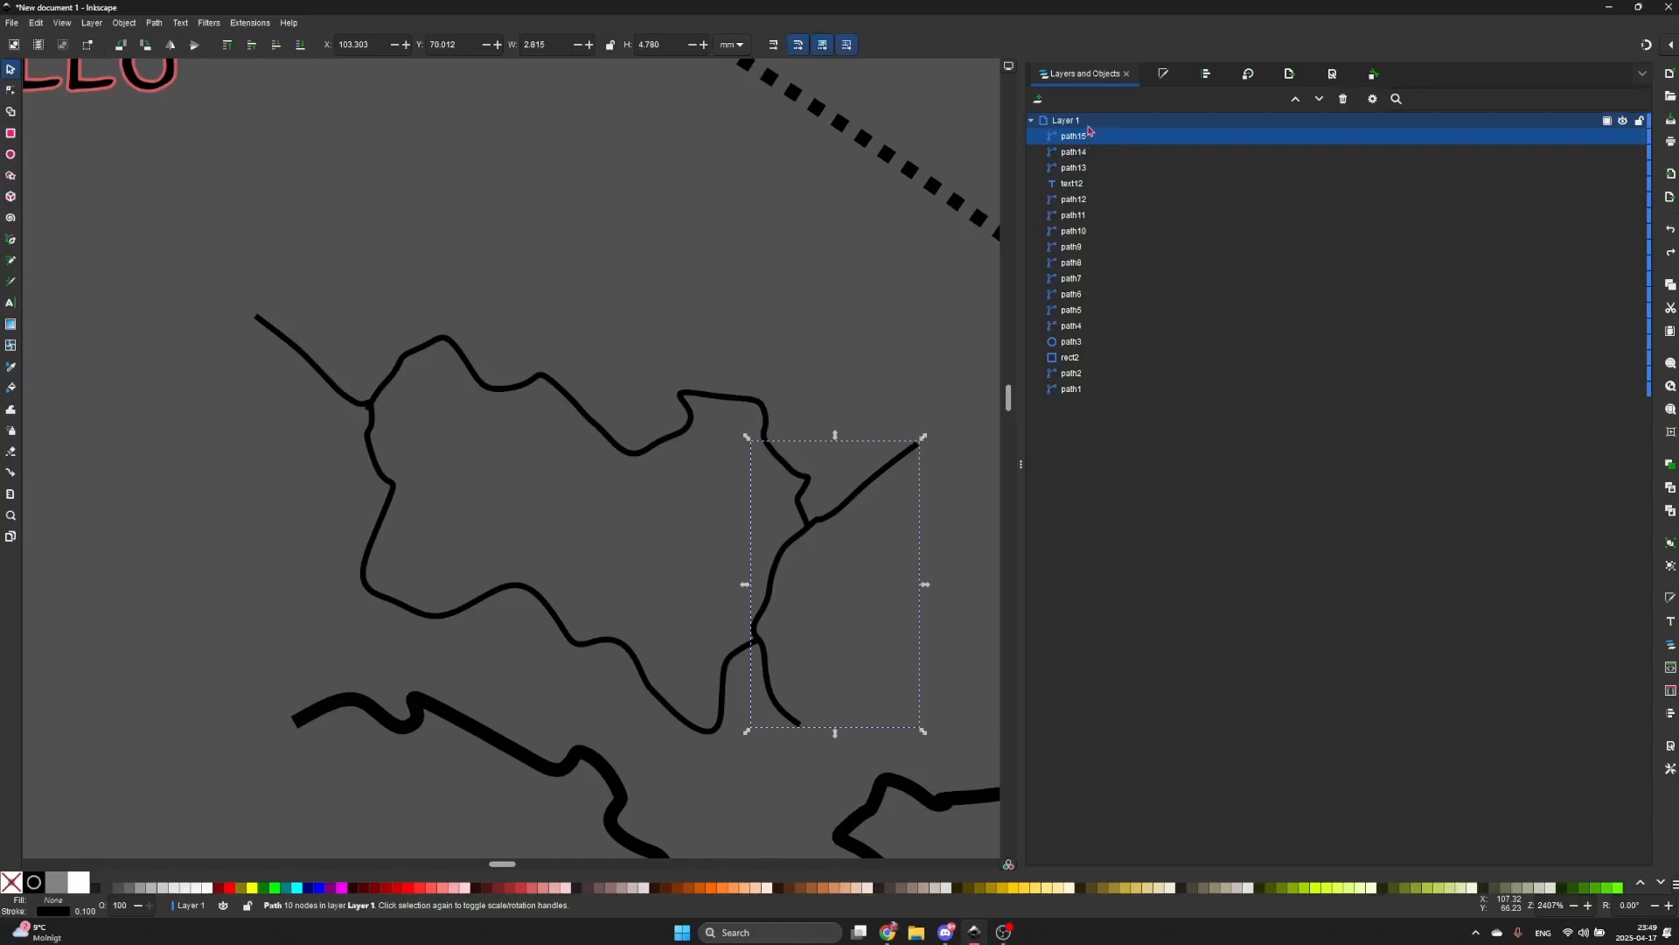
# - Rename Layer 1 as Borders and collapse its object list
pyautogui.click(1092, 122)
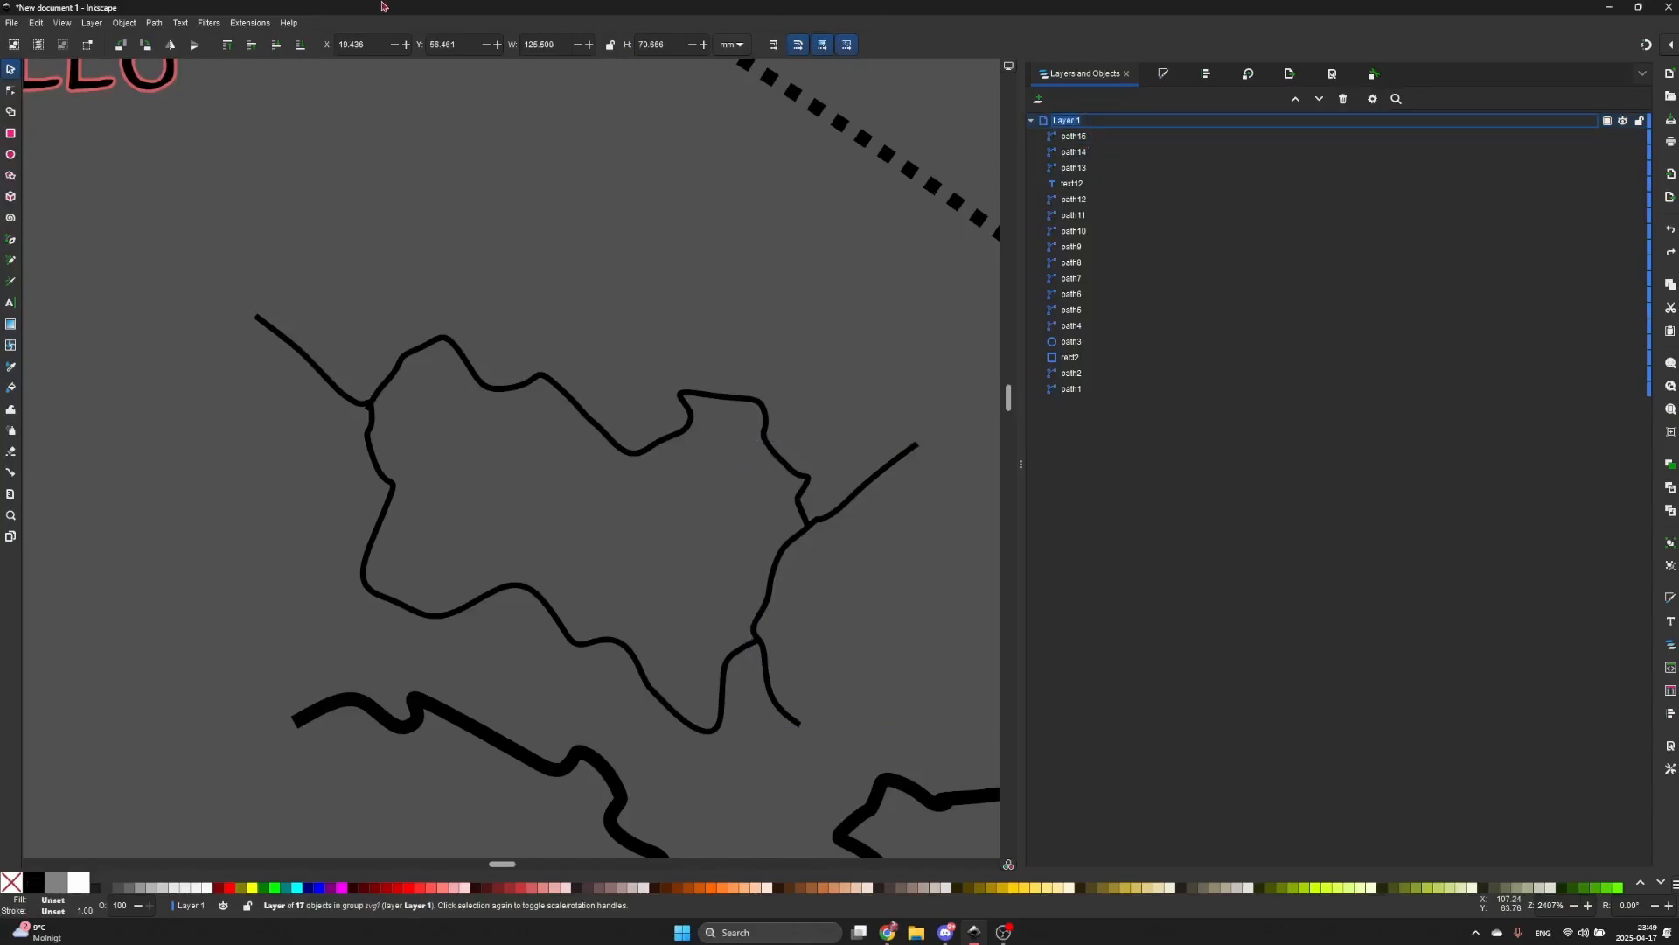
pyautogui.write('Borders')
pyautogui.press('Return')
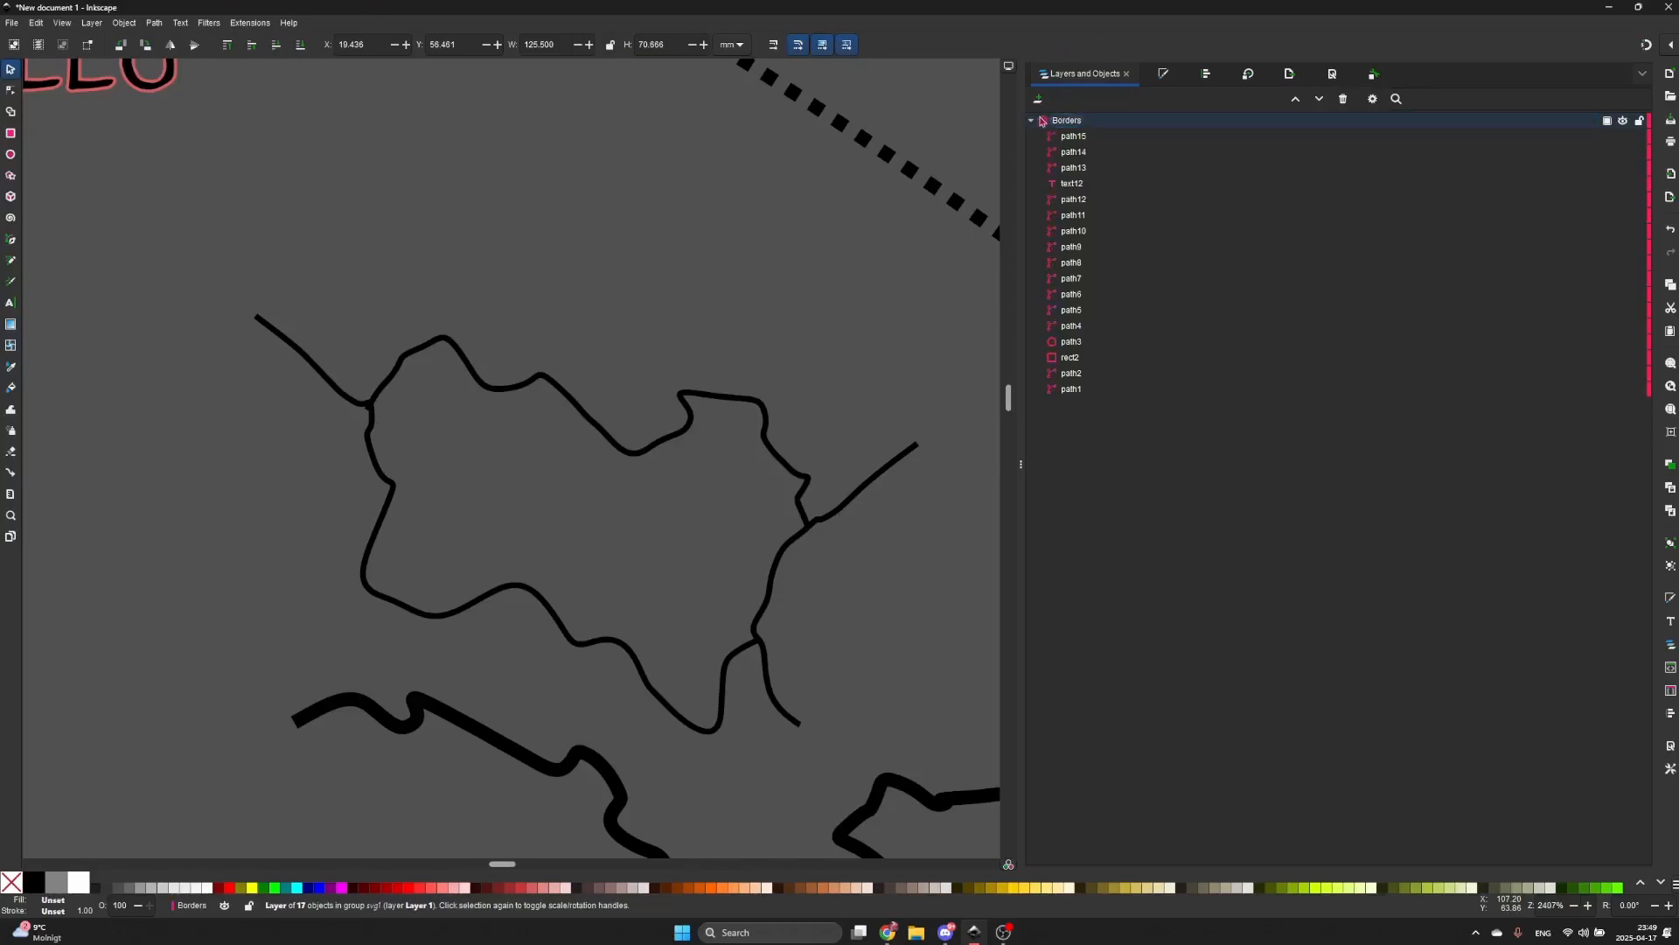
pyautogui.click(1032, 119)
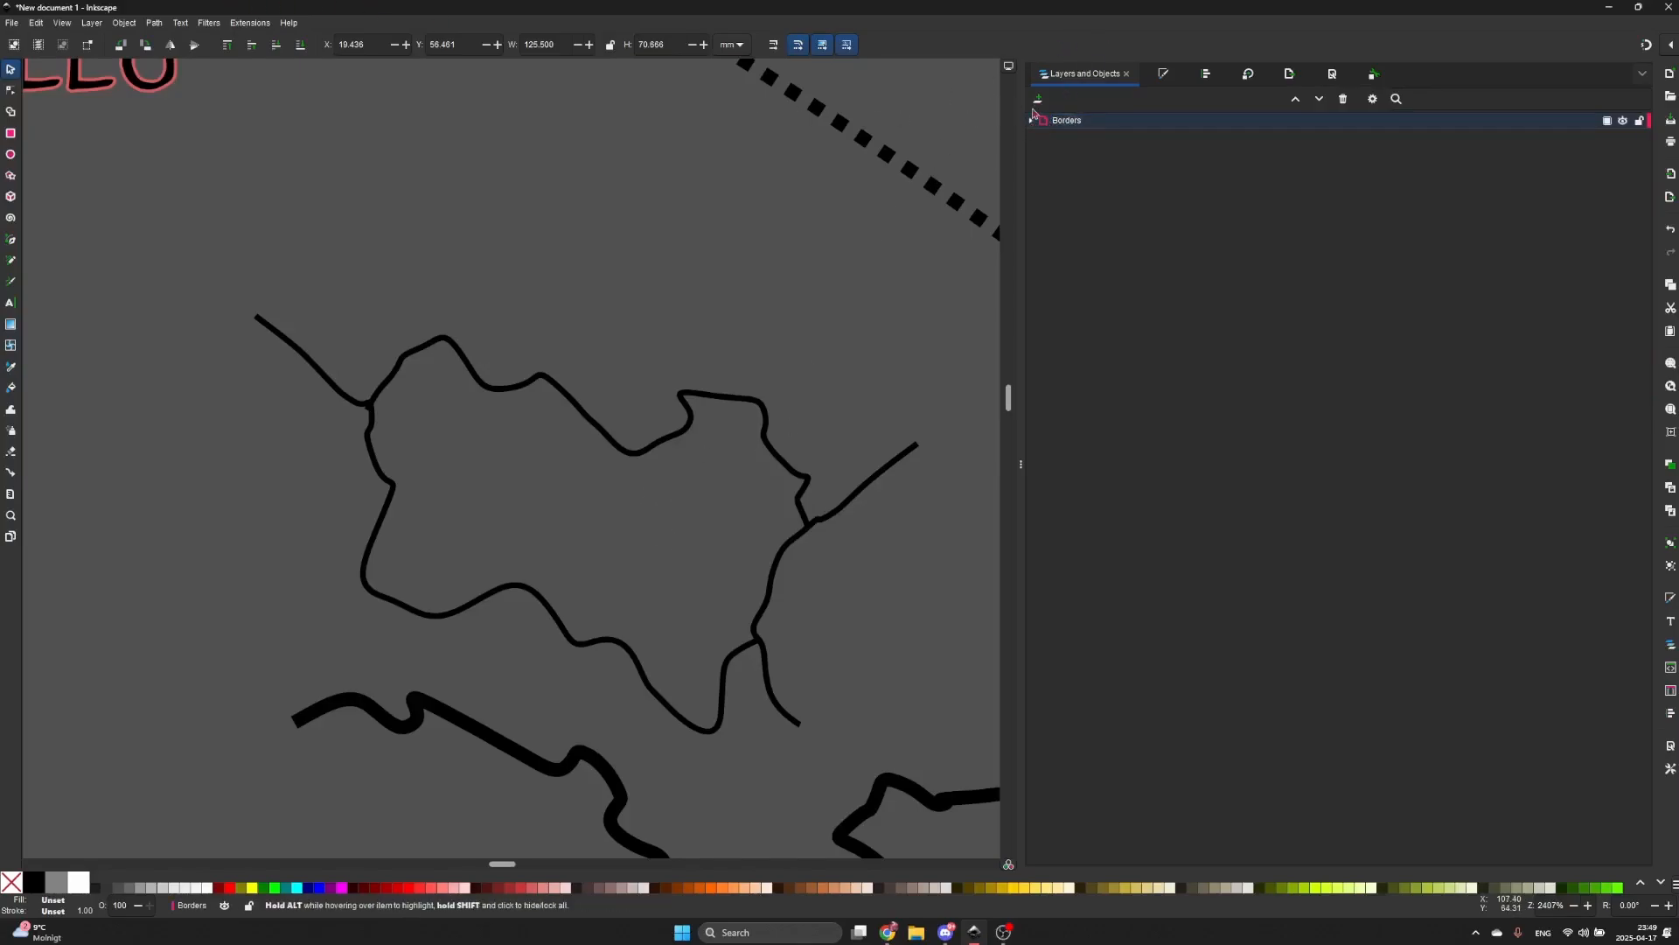
# - Add a new layer named Region Fills and move it below the Borders layer
pyautogui.click(1038, 99)
pyautogui.write('Regio')
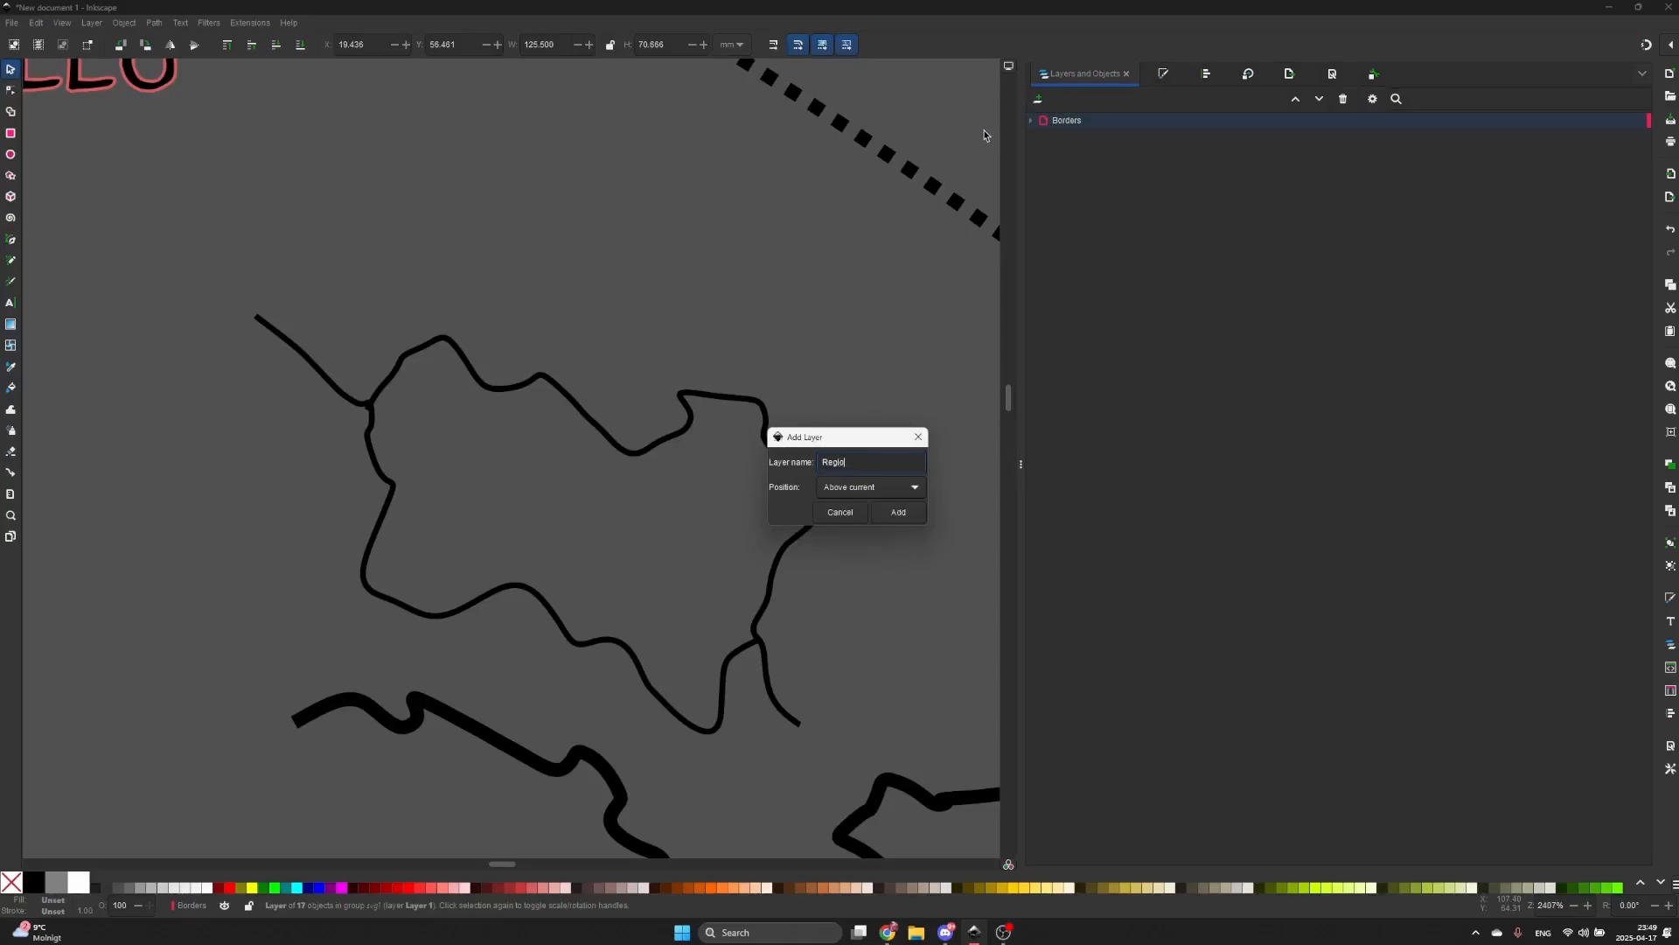
pyautogui.write('n Fills')
pyautogui.press('Return')
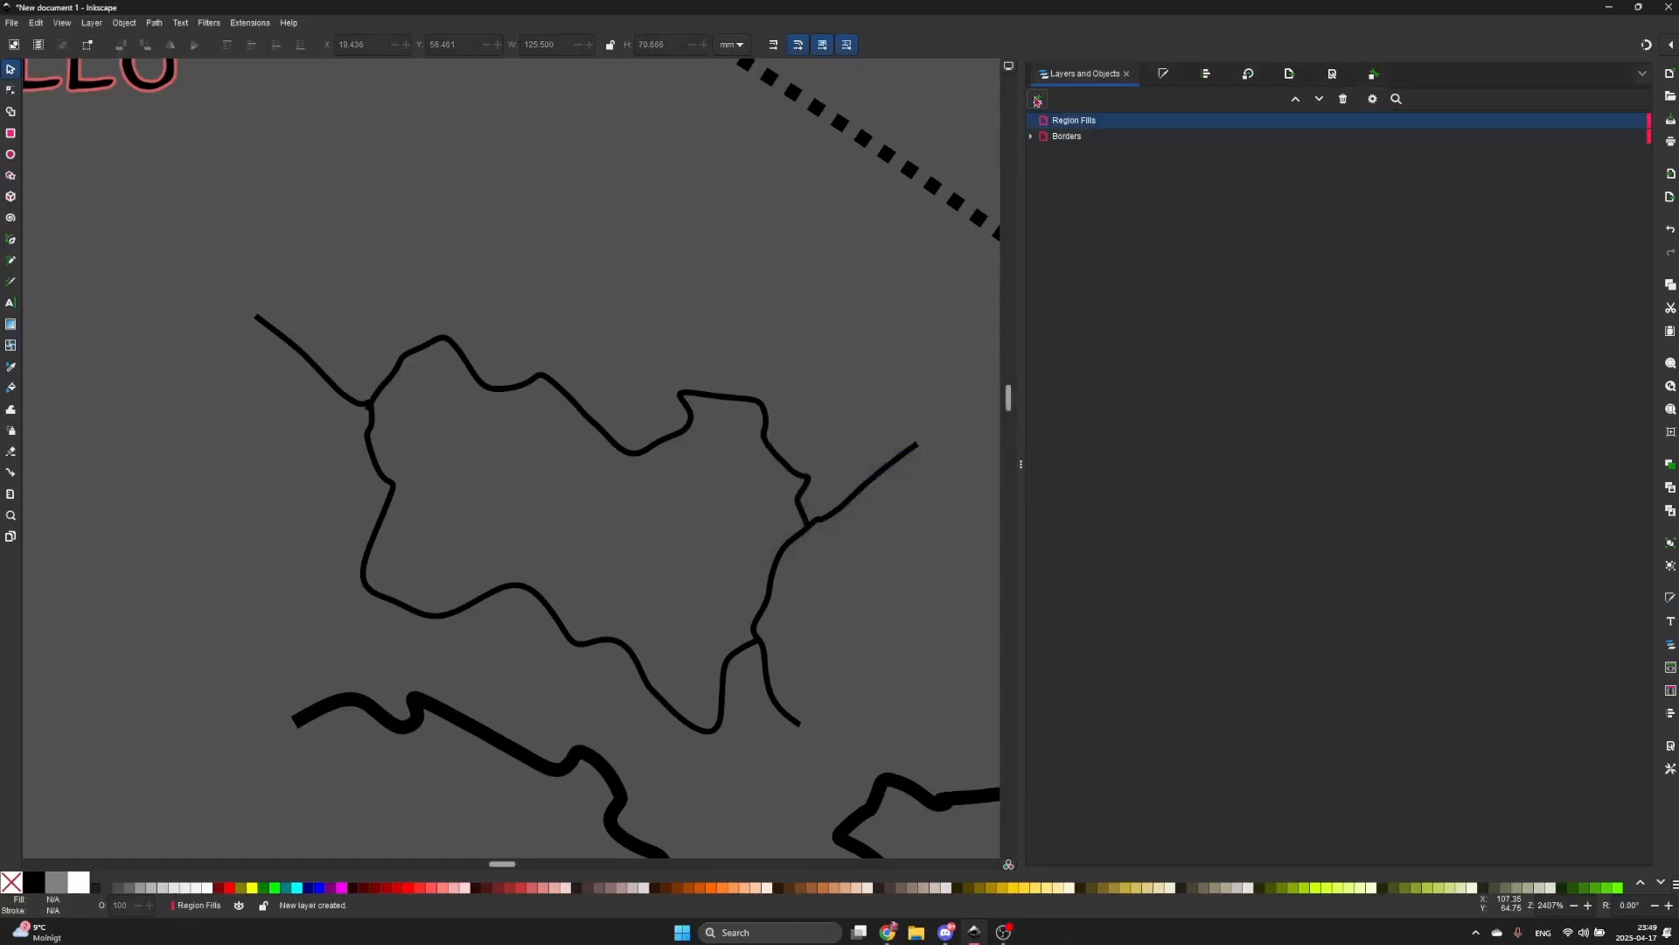
pyautogui.moveTo(1075, 125); pyautogui.dragTo(1064, 148)
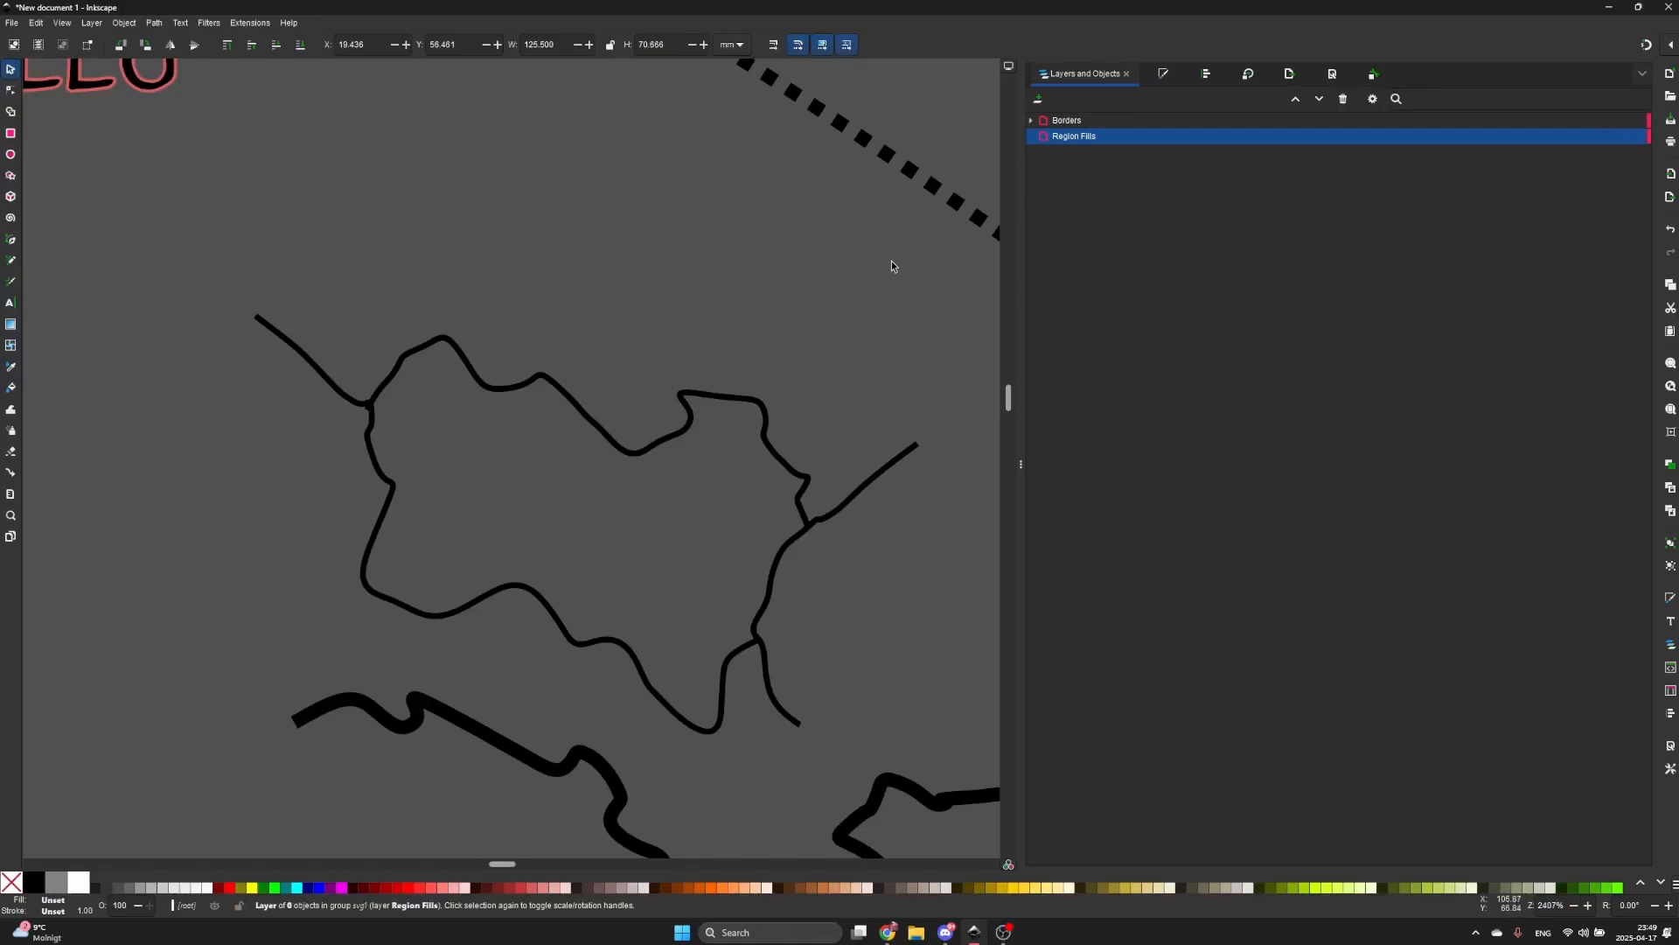
# - Fill the enclosed outline area with red using the Paint Bucket, and move the fill path into the Region Fills layer
pyautogui.press('u')
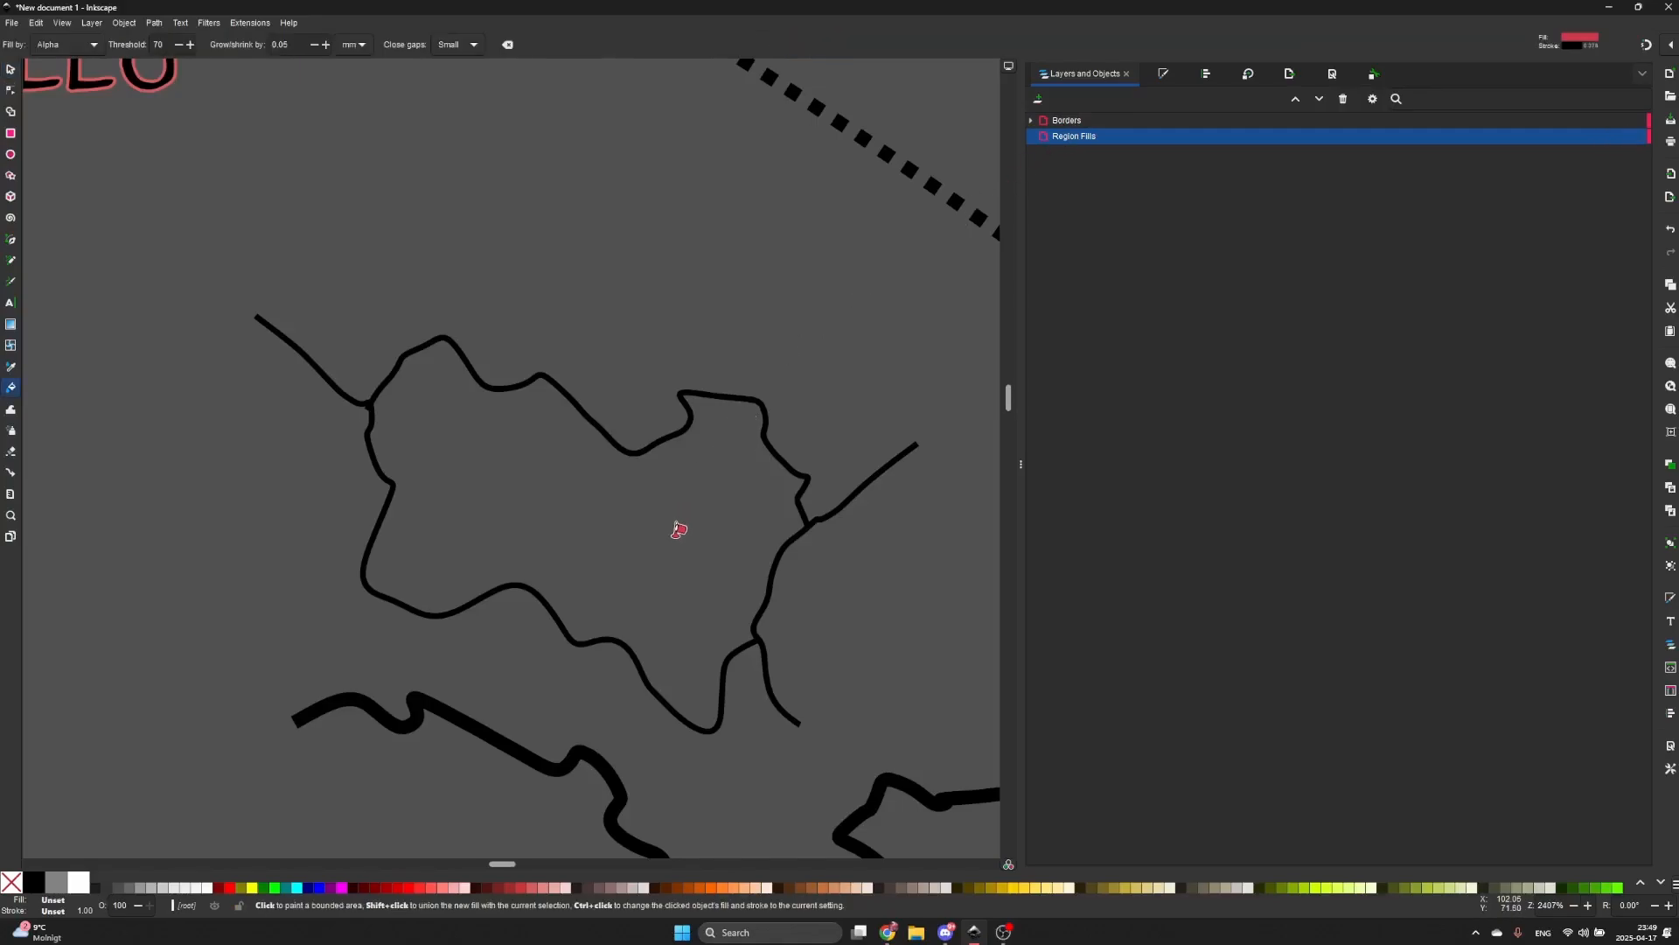
pyautogui.click(556, 518)
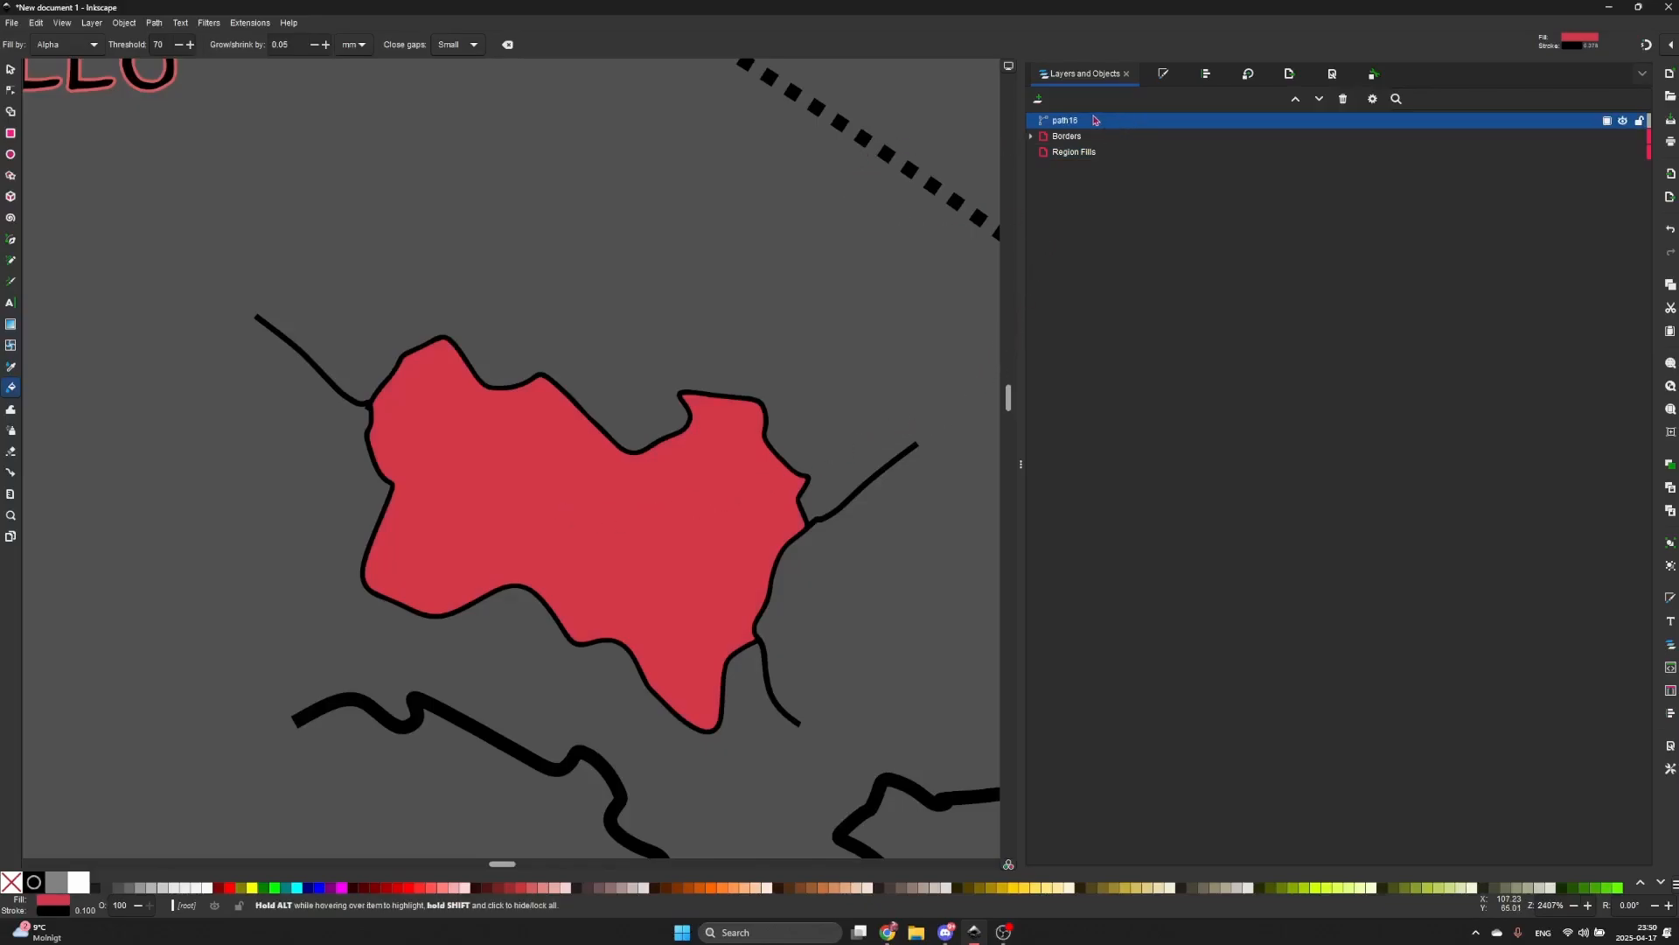
pyautogui.moveTo(1093, 120); pyautogui.dragTo(1127, 154)
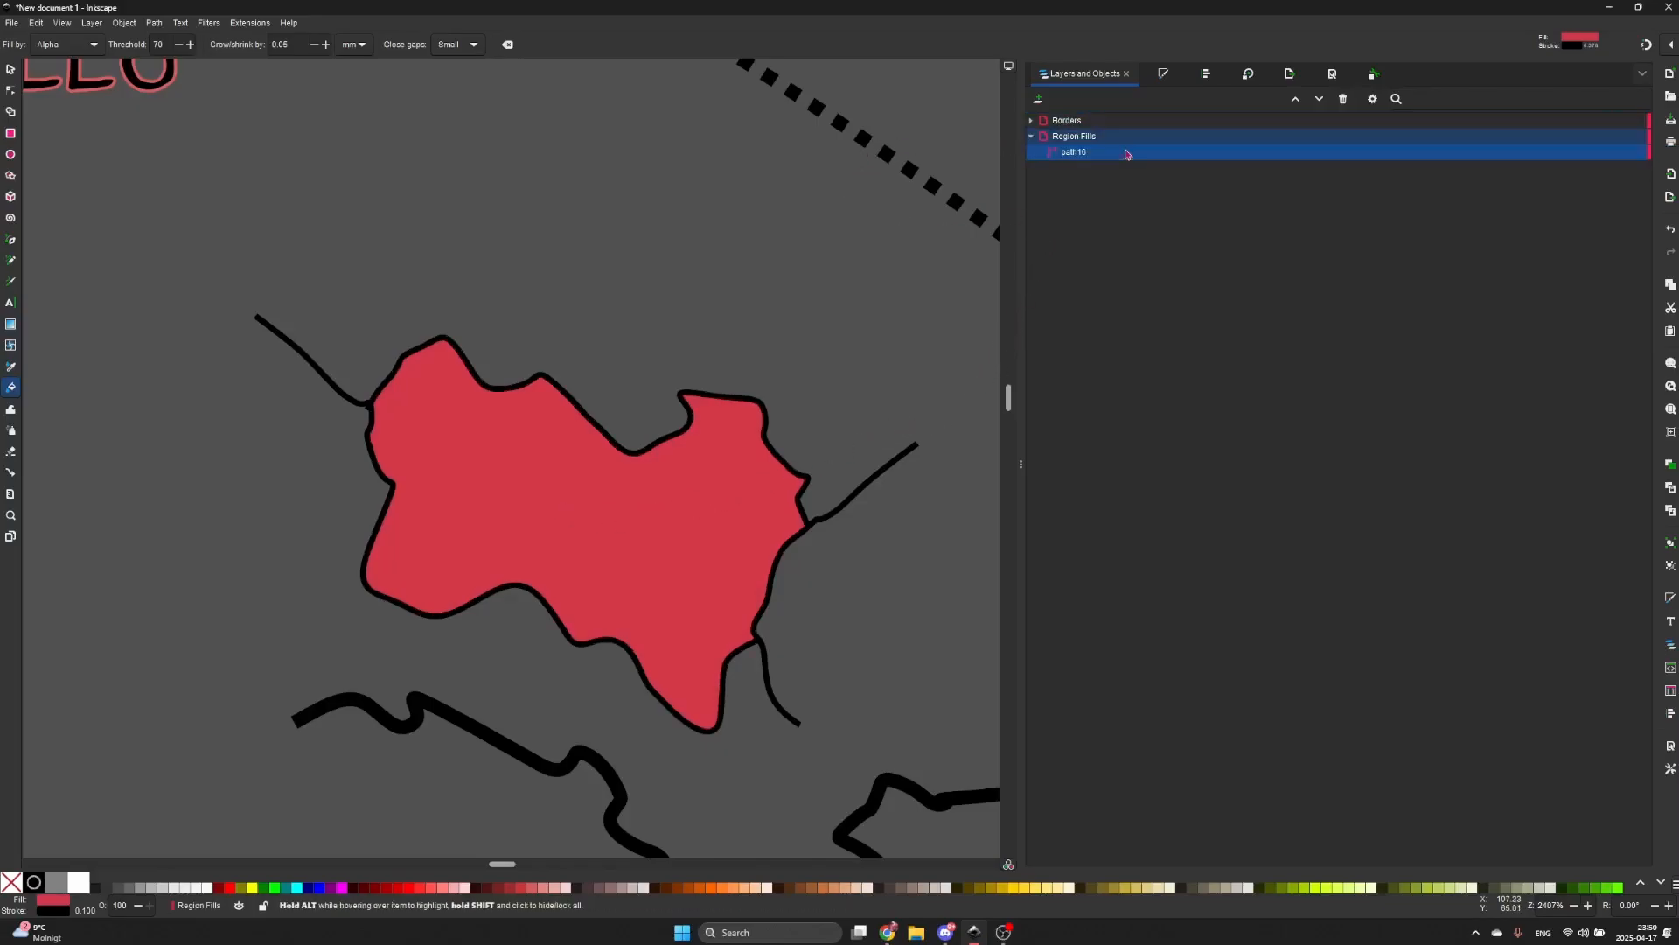
pyautogui.press('s')
pyautogui.click(844, 437)
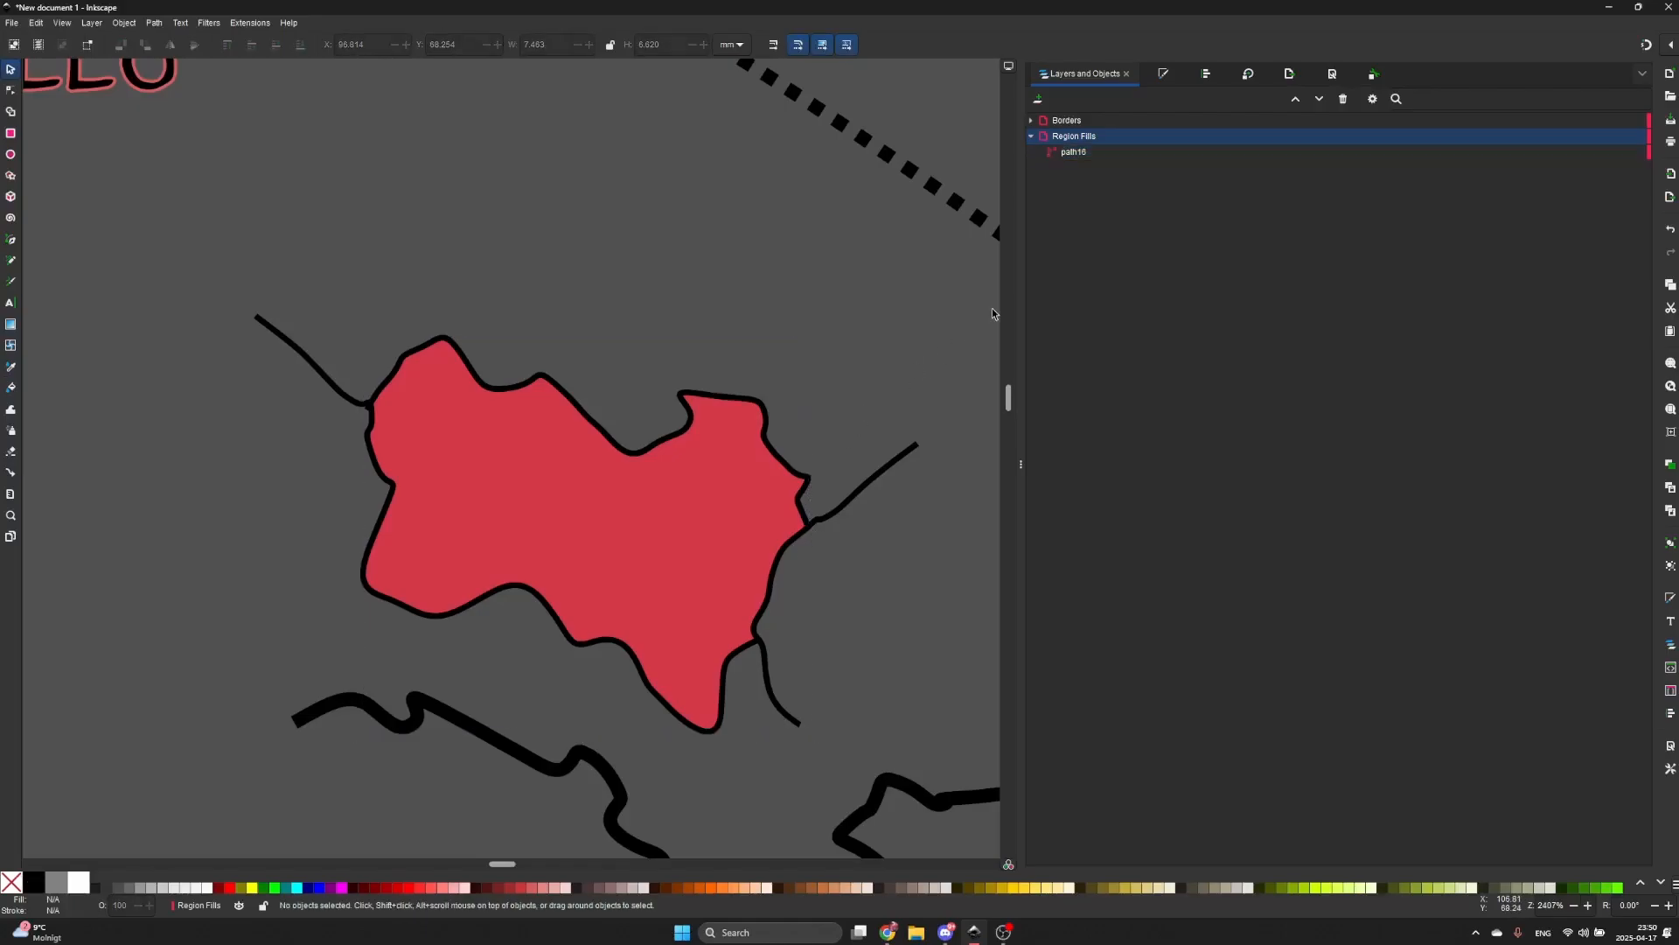
# - Expand the Borders layer to list its objects
pyautogui.click(1031, 121)
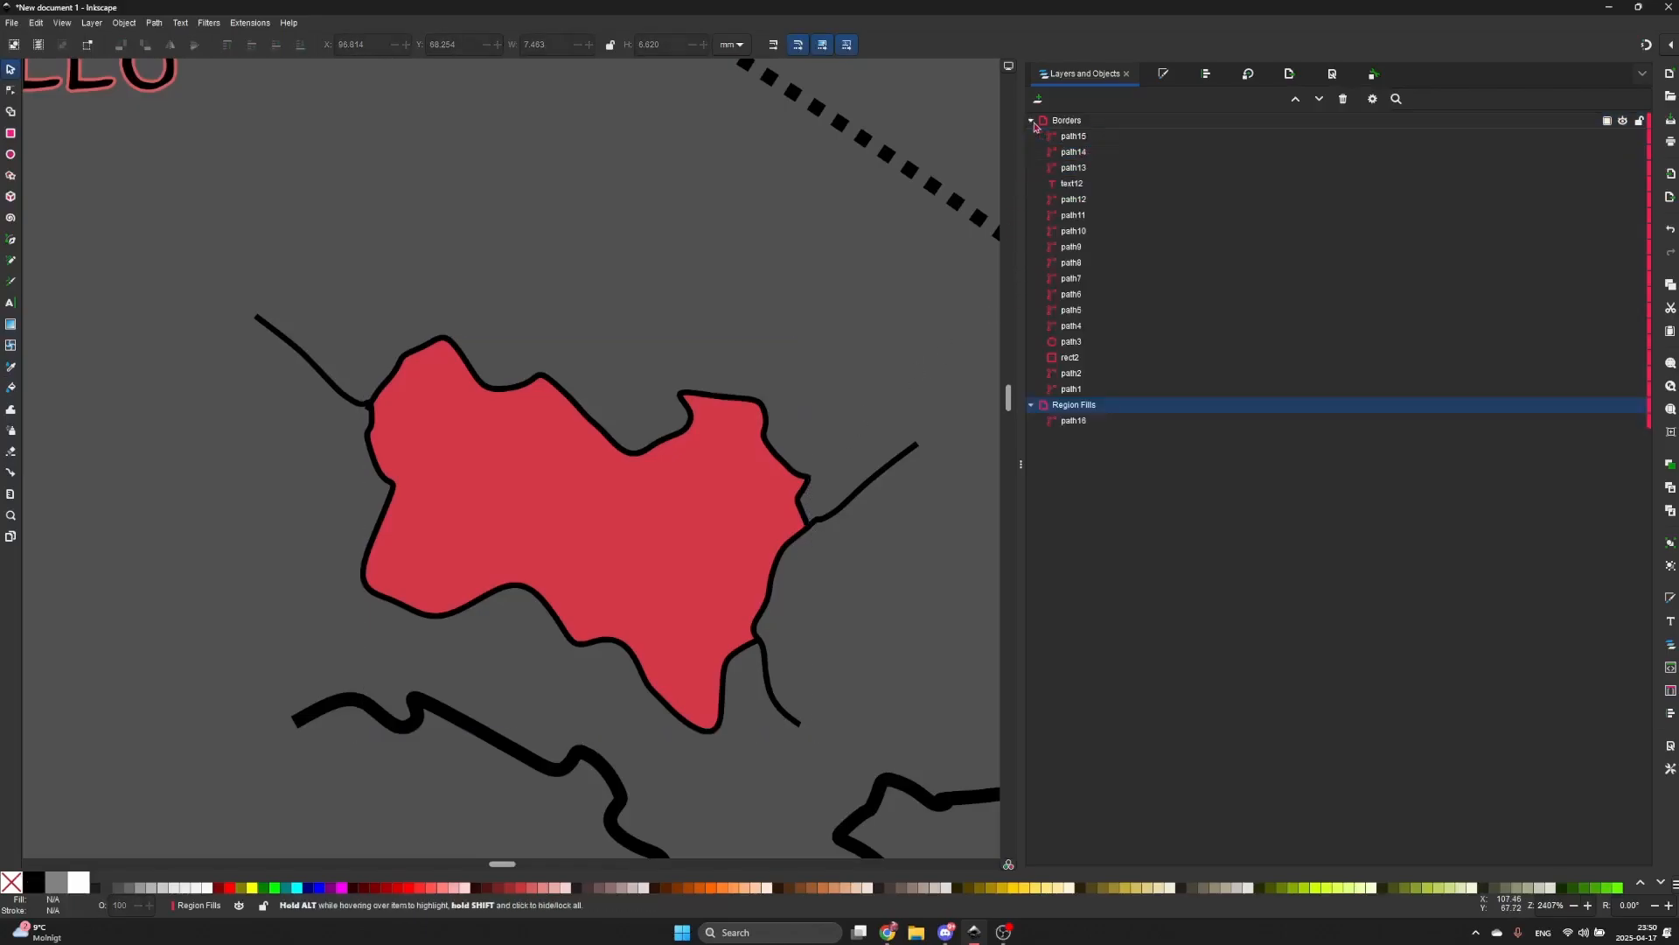
# - Draw a small red circle with a black outline, radius about 0.21 mm, above the red region in the Borders layer
pyautogui.click(1102, 136)
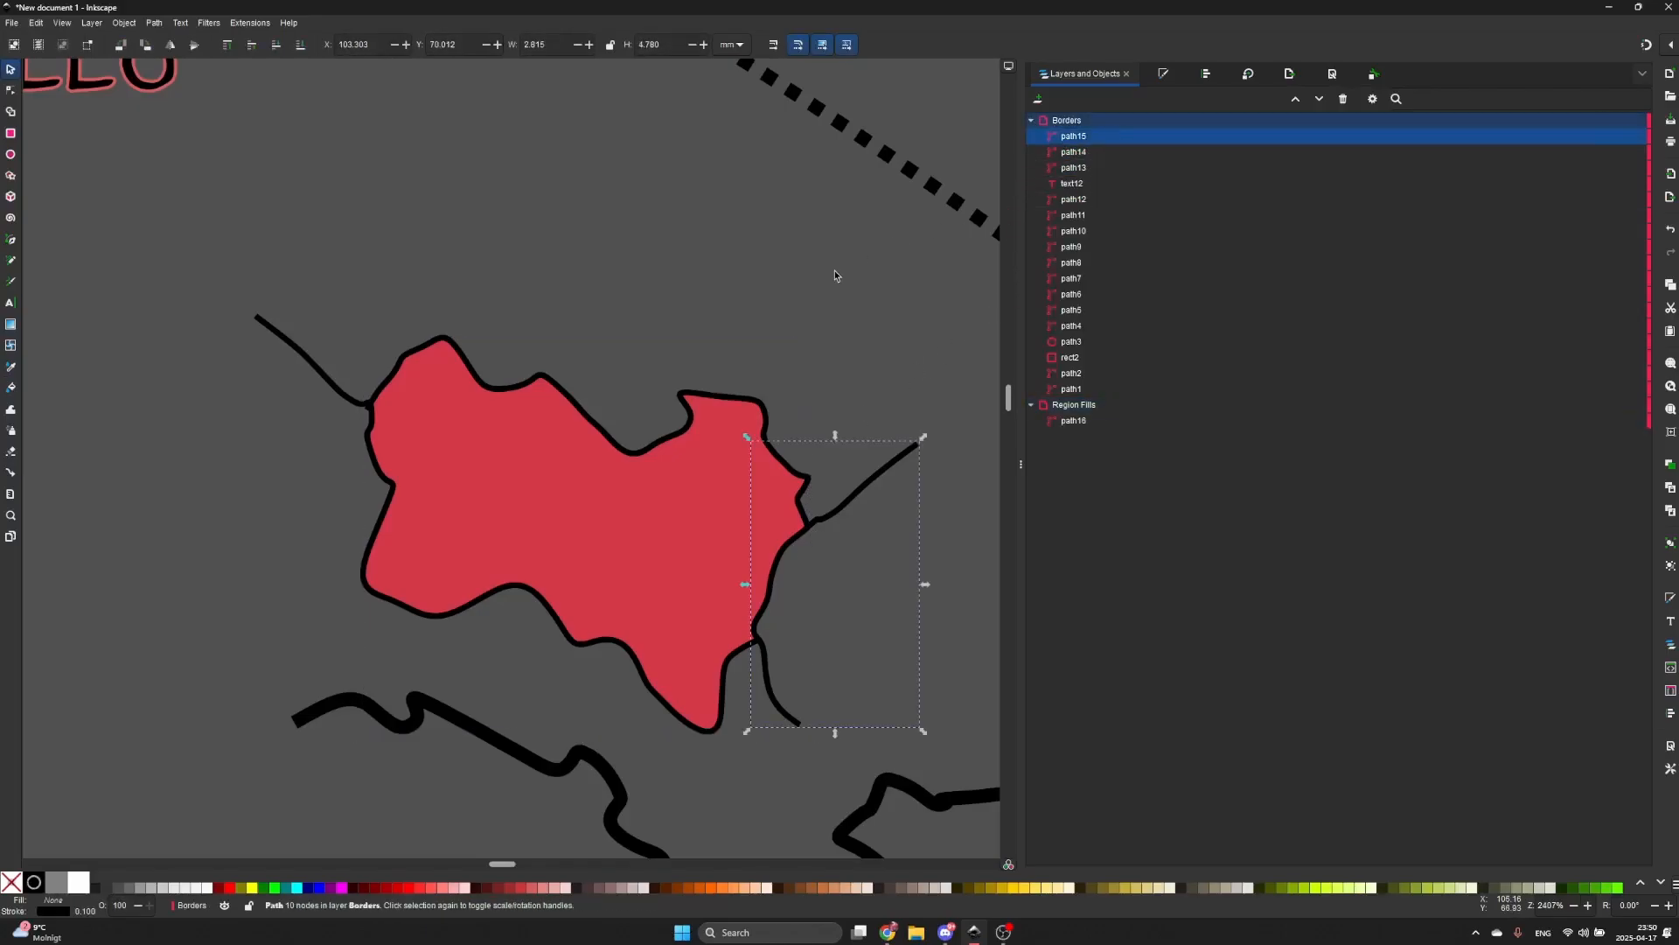
pyautogui.click(737, 326)
pyautogui.moveTo(807, 277); pyautogui.dragTo(762, 337)
pyautogui.press('e')
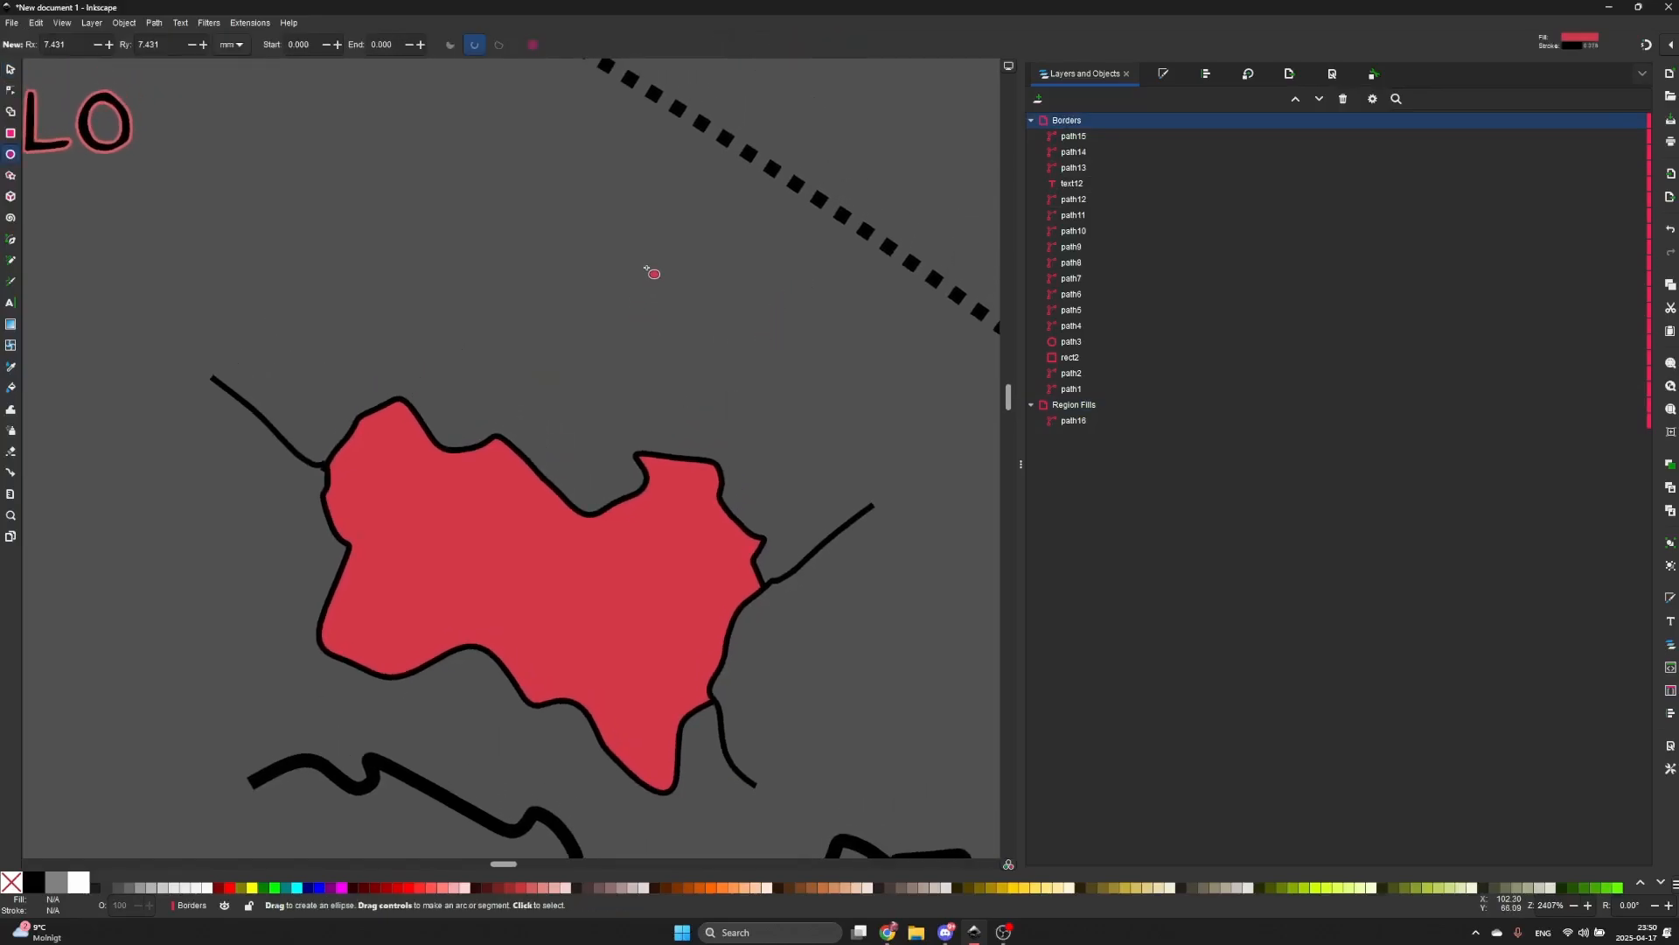
pyautogui.keyDown('ctrl'); pyautogui.scroll(2, 649, 271); pyautogui.keyUp('ctrl')
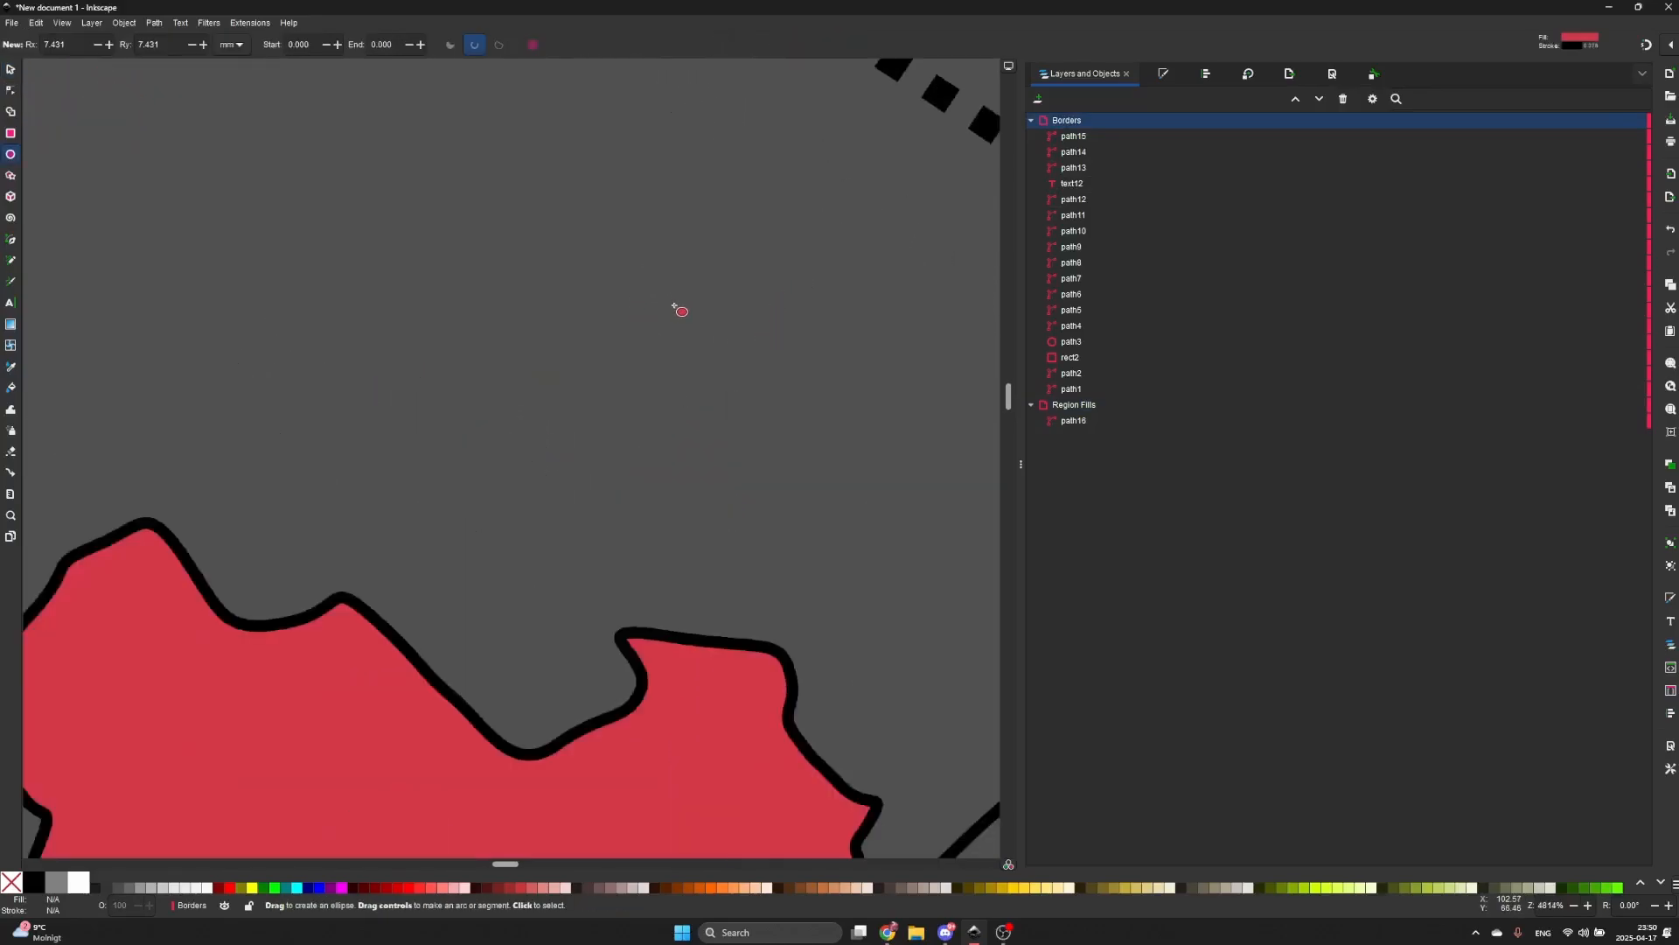
pyautogui.moveTo(673, 305); pyautogui.dragTo(704, 286)
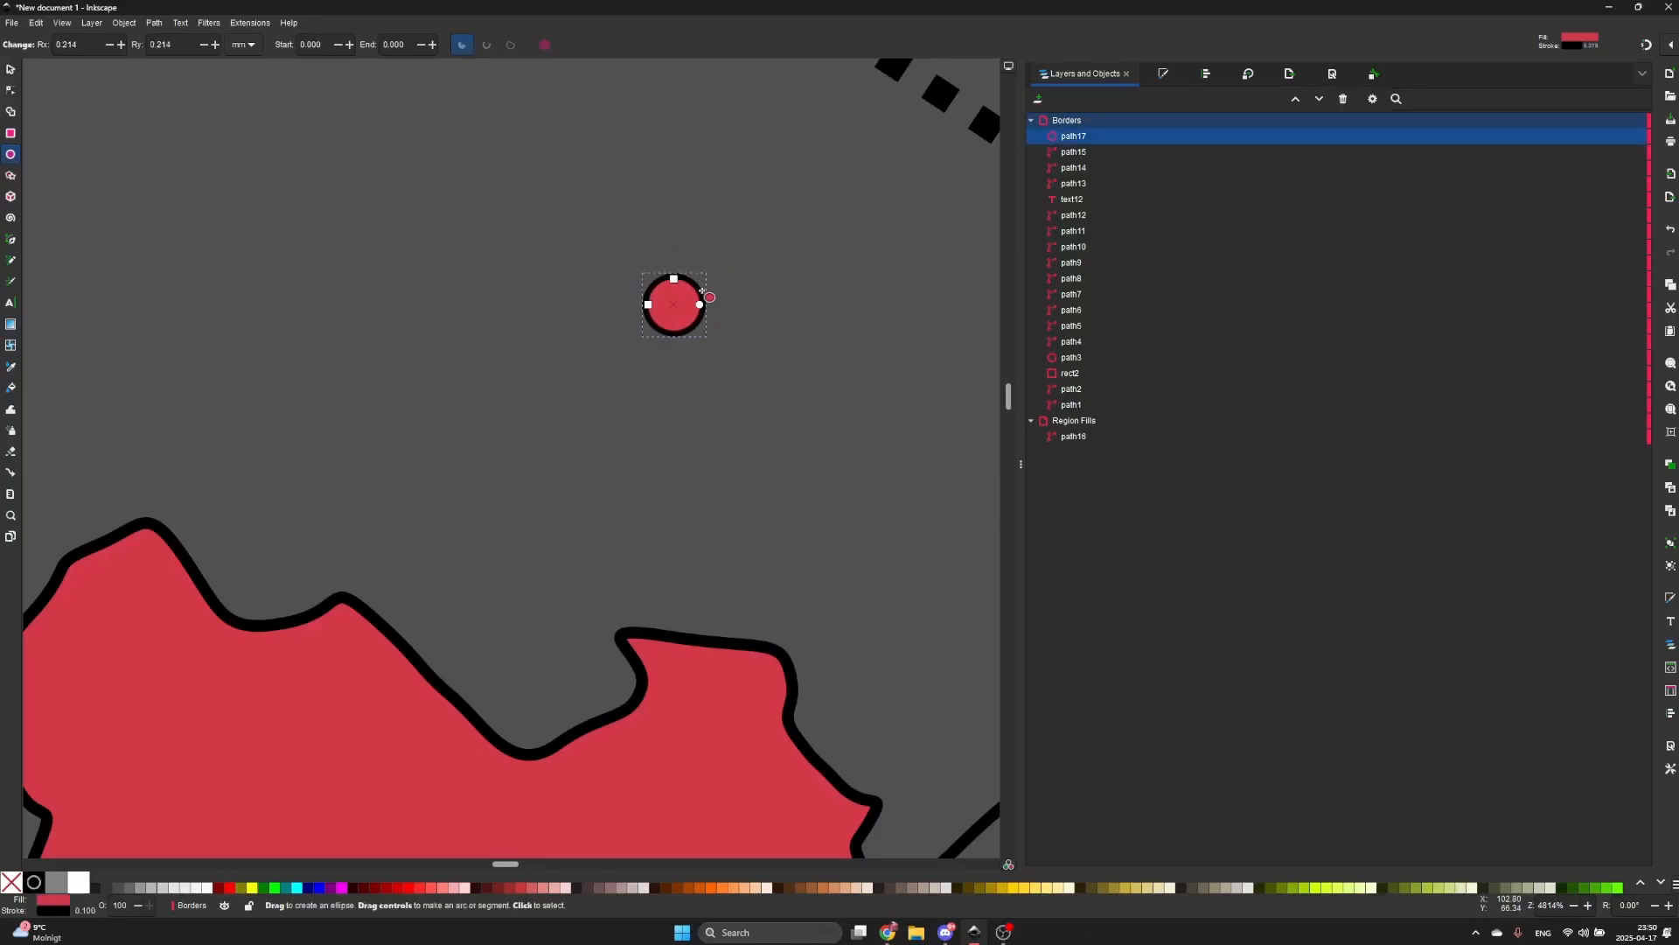
# - Duplicate the small circle, shrink the copy about its centre to about 0.44 mm wide, and give it a white stroke
pyautogui.press('s')
pyautogui.hotkey('ctrl', 'd')
pyautogui.keyDown('ctrl'); pyautogui.scroll(2, 686, 308); pyautogui.keyUp('ctrl')
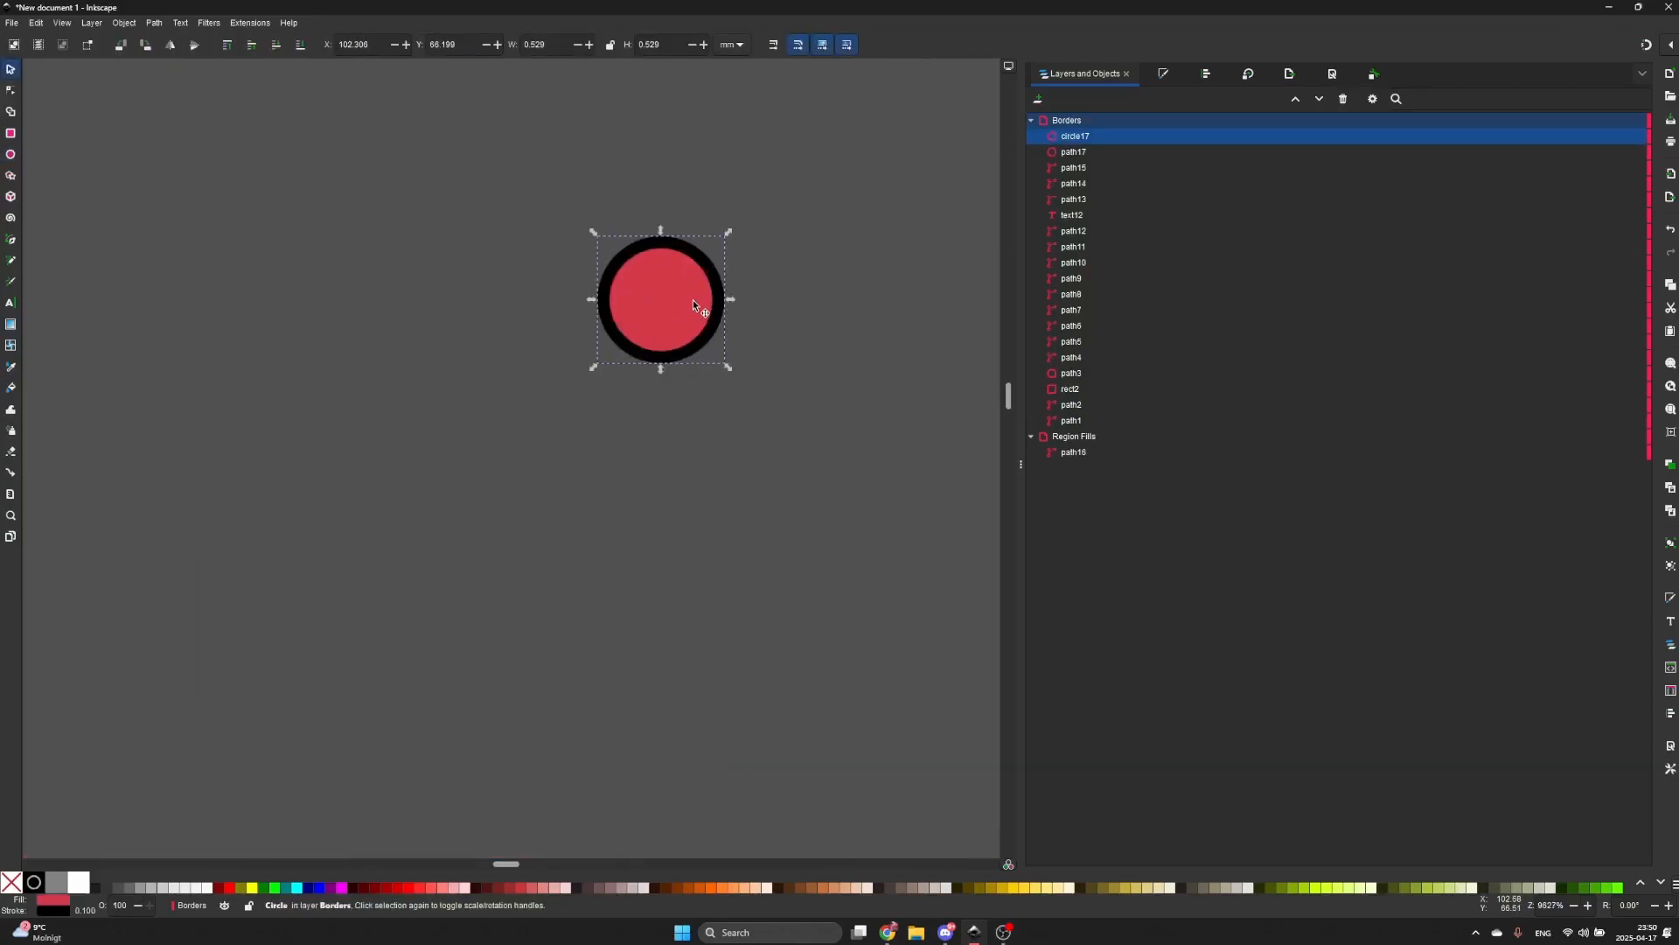
pyautogui.moveTo(731, 233); pyautogui.dragTo(732, 244)
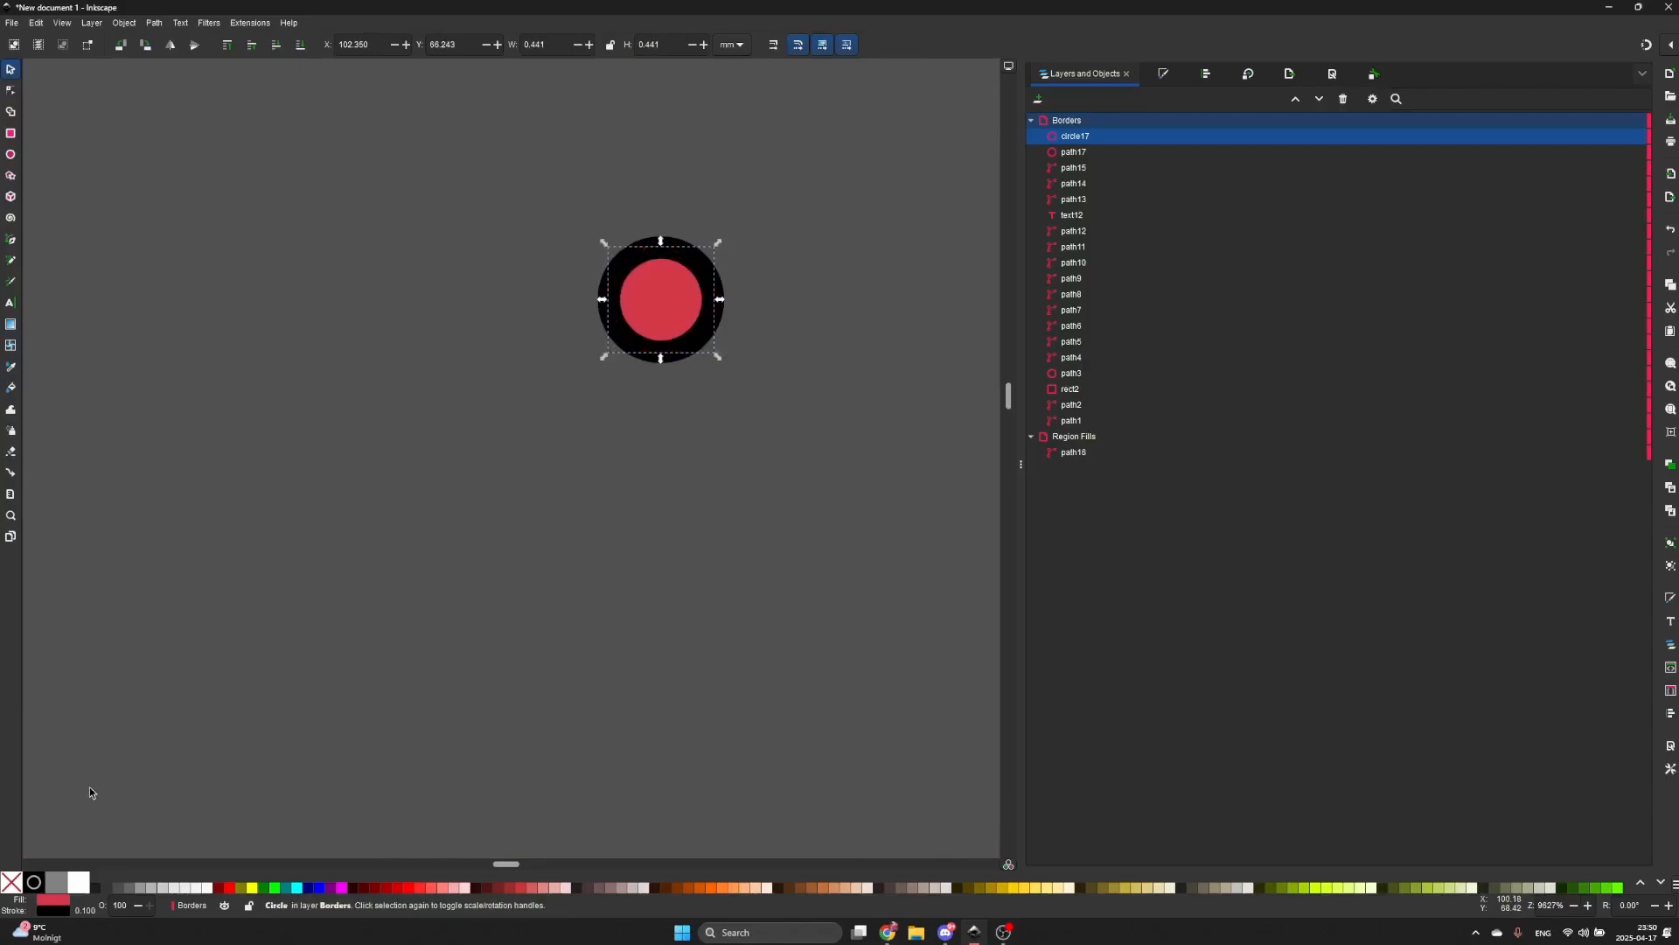
pyautogui.click(86, 884)
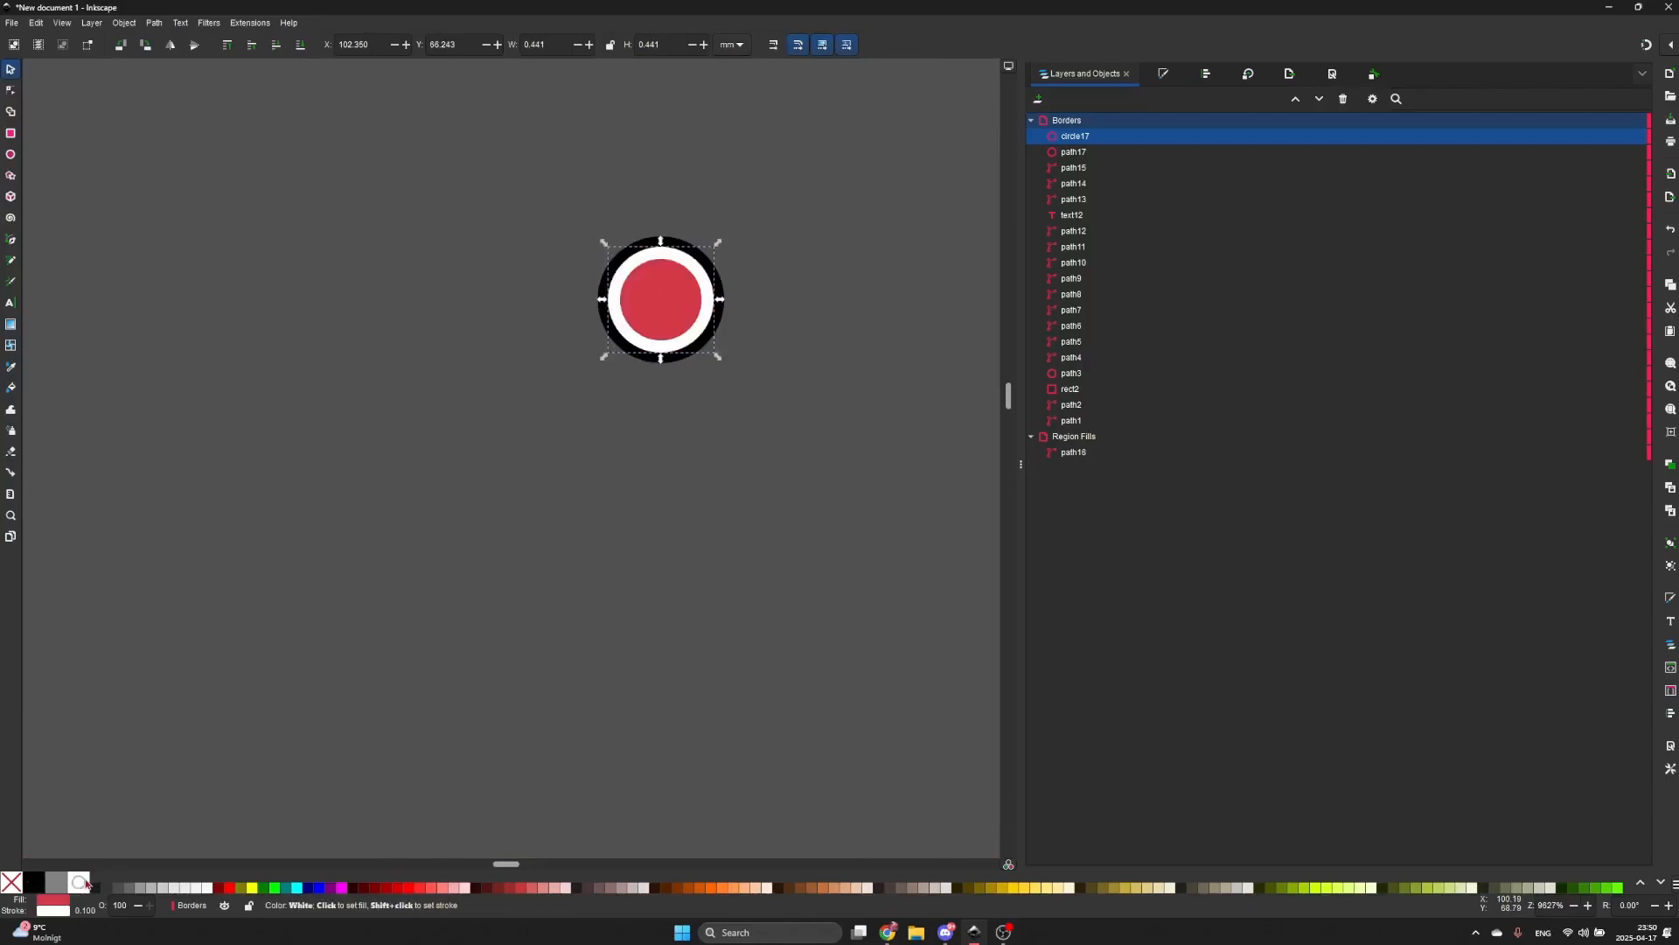
pyautogui.click(375, 589)
pyautogui.keyDown('ctrl'); pyautogui.scroll(-2, 648, 360); pyautogui.keyUp('ctrl')
pyautogui.moveTo(540, 231); pyautogui.dragTo(718, 398)
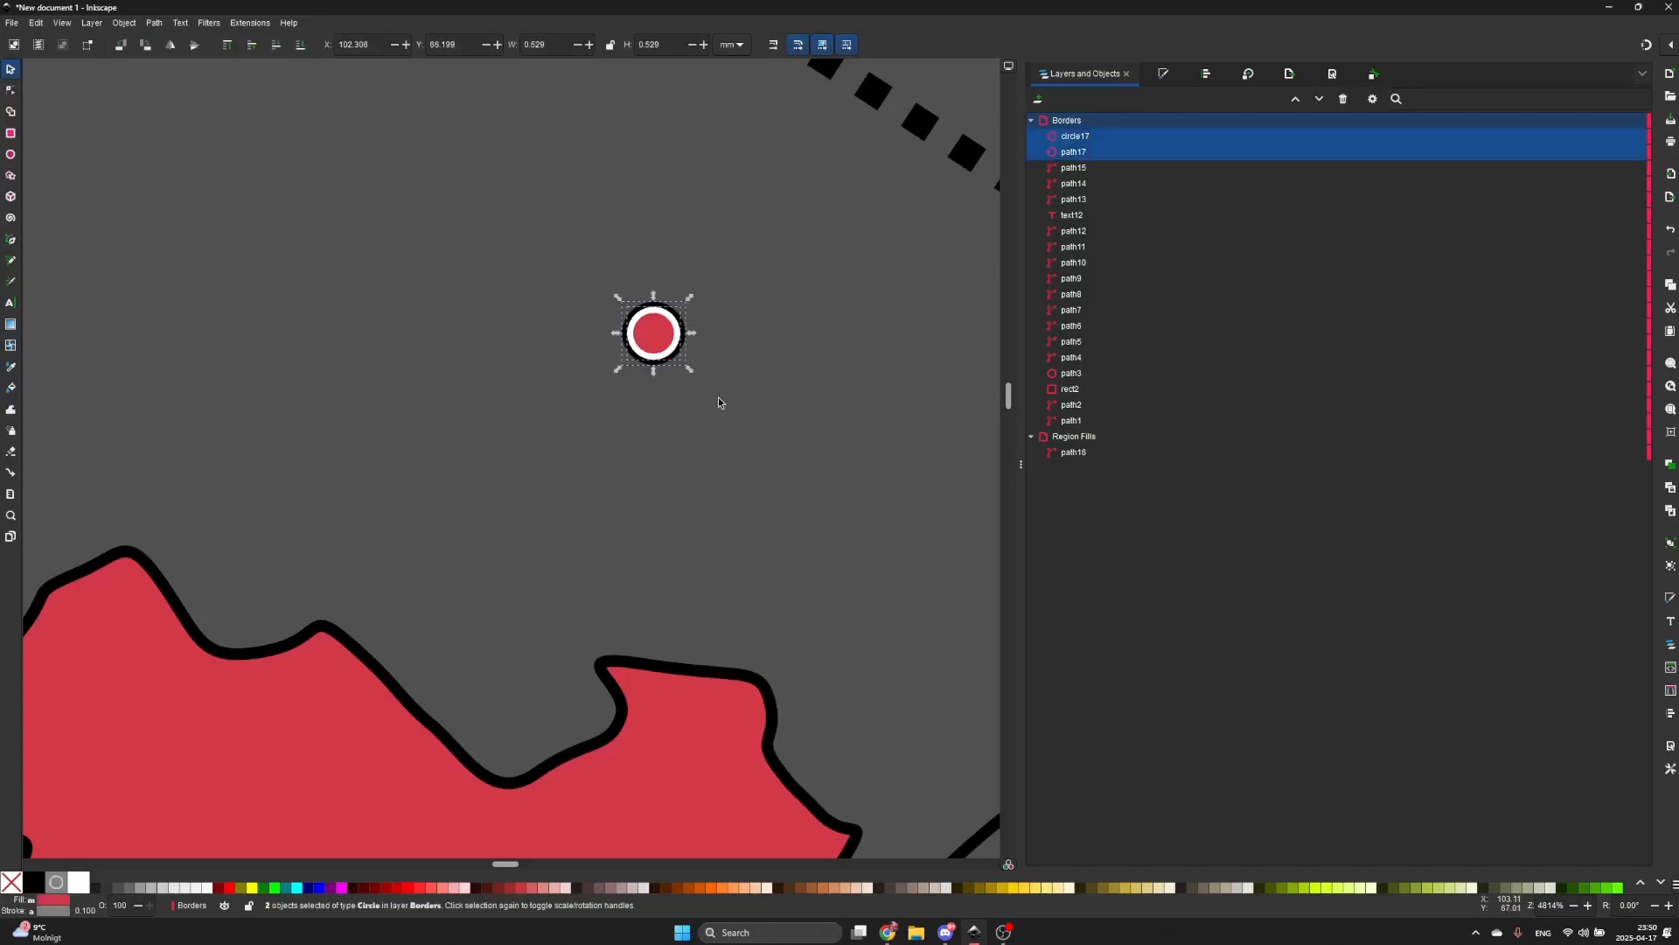
pyautogui.rightClick(1096, 139)
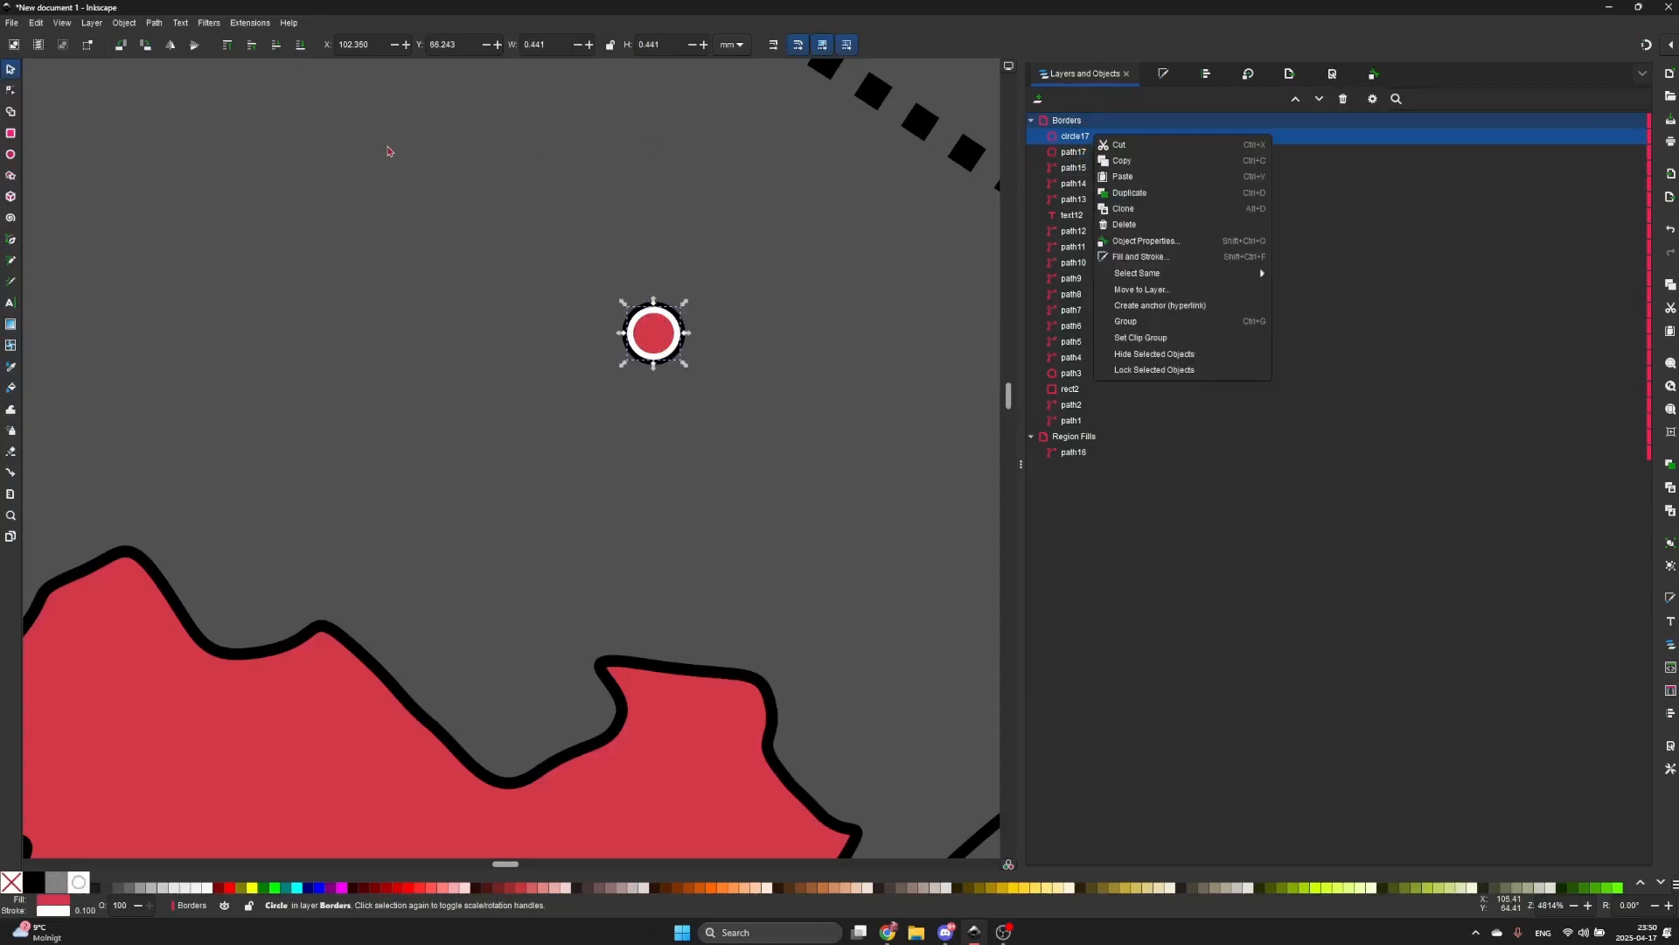
pyautogui.click(559, 234)
pyautogui.moveTo(570, 233); pyautogui.dragTo(702, 369)
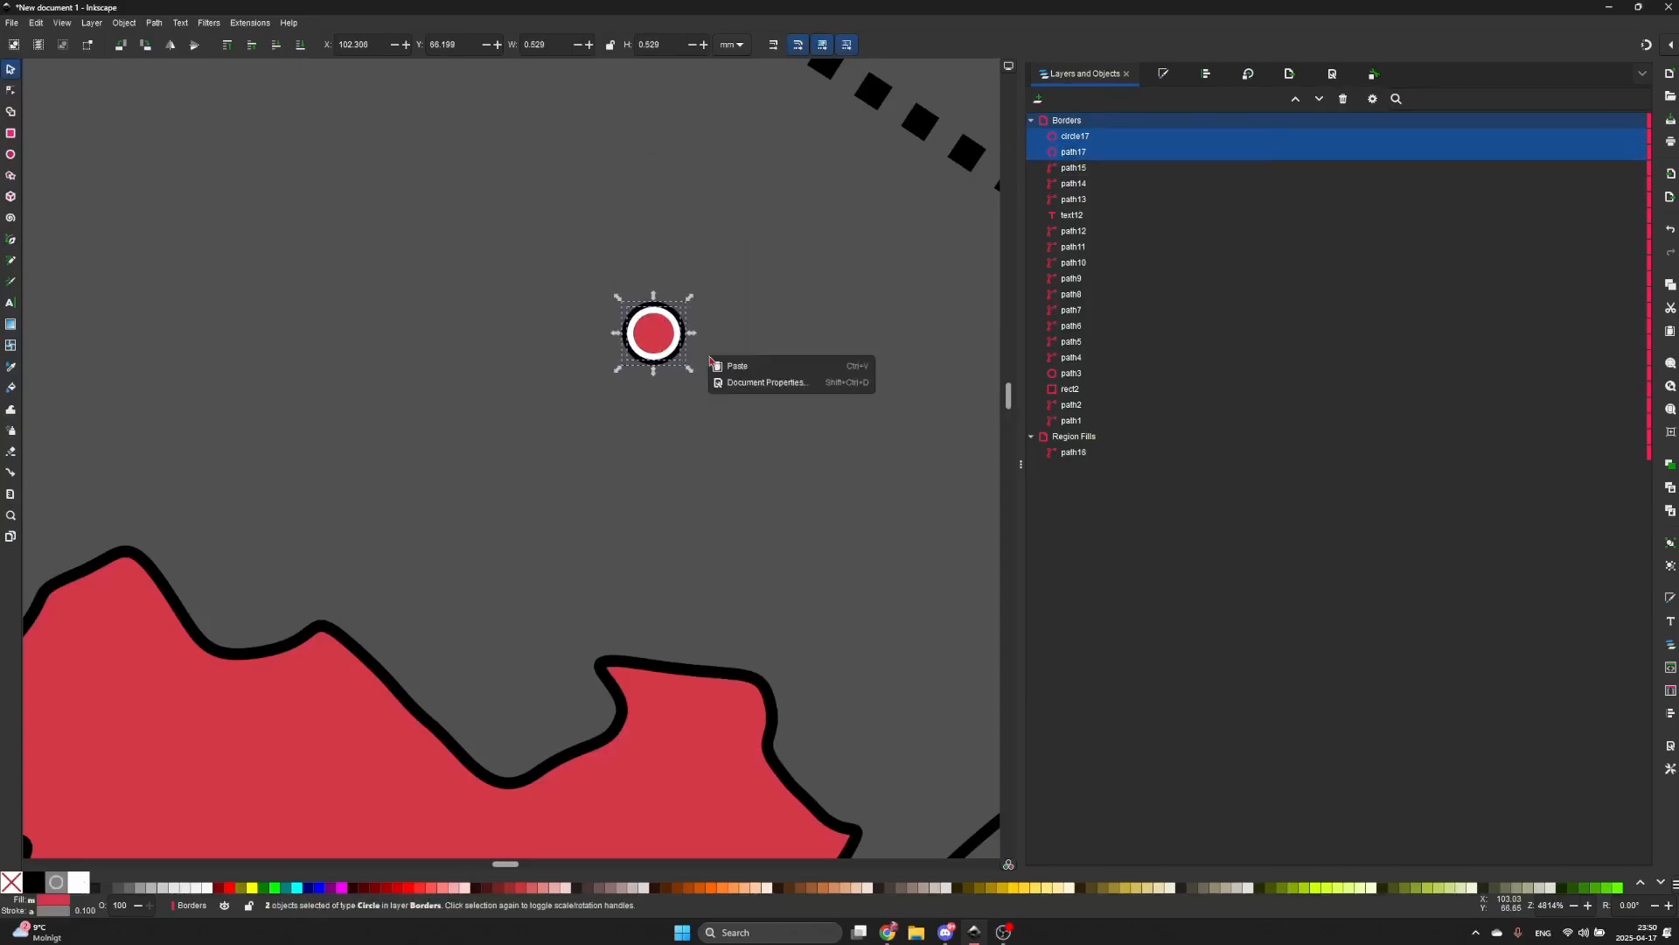
pyautogui.rightClick(668, 348)
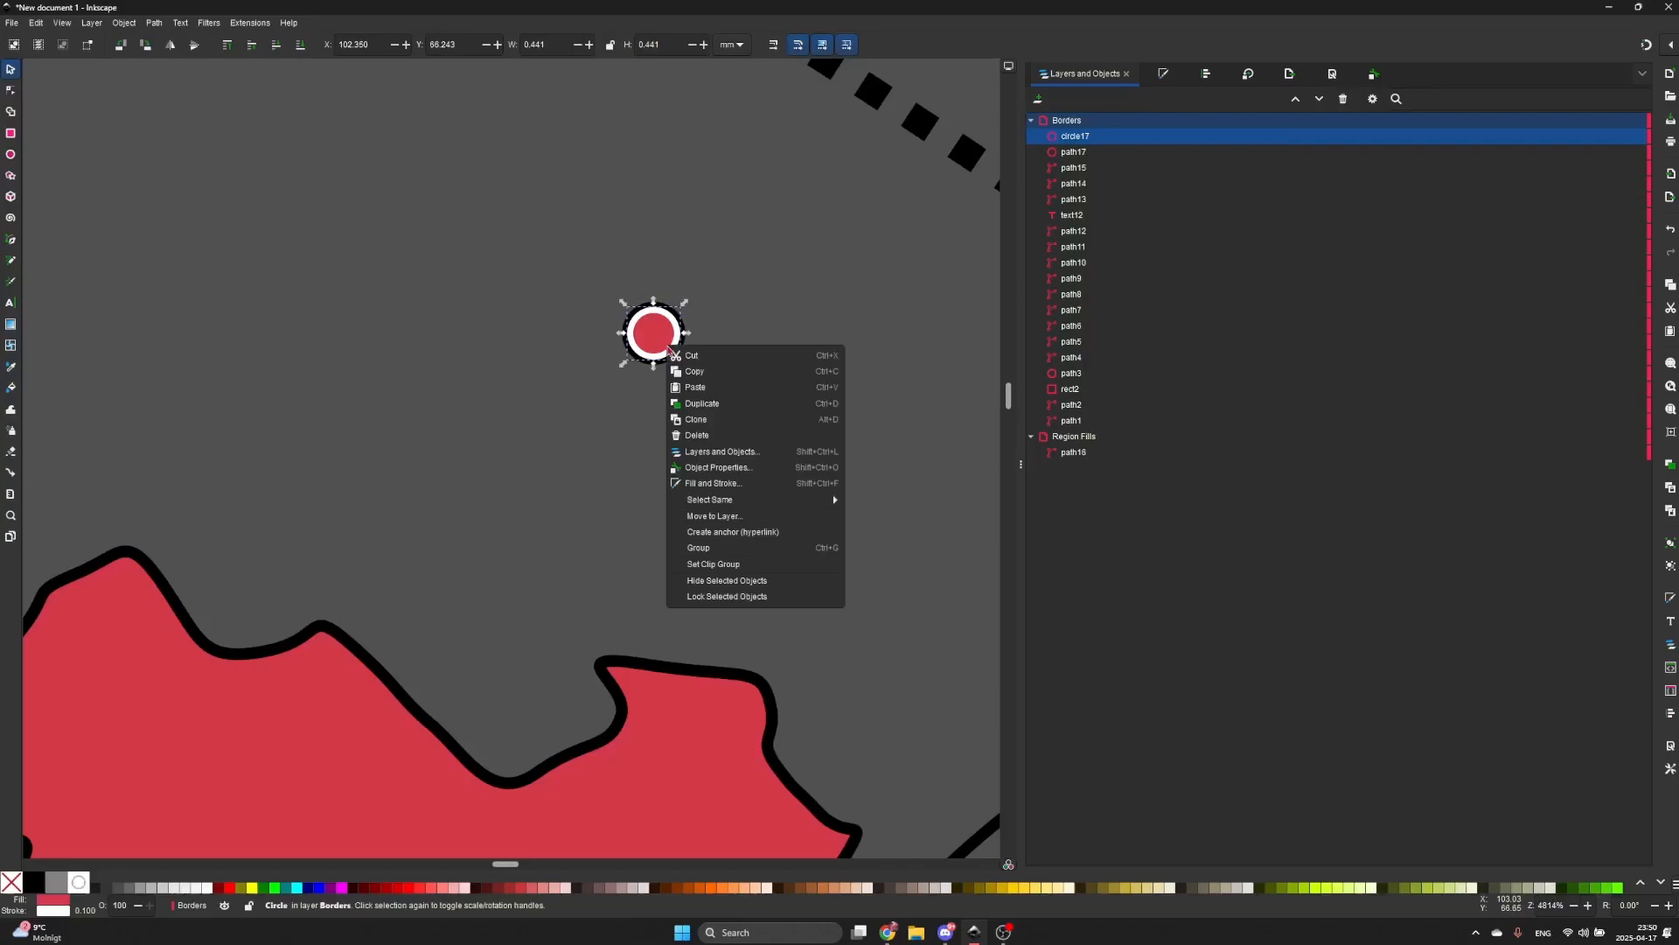
pyautogui.click(624, 348)
pyautogui.press('Escape')
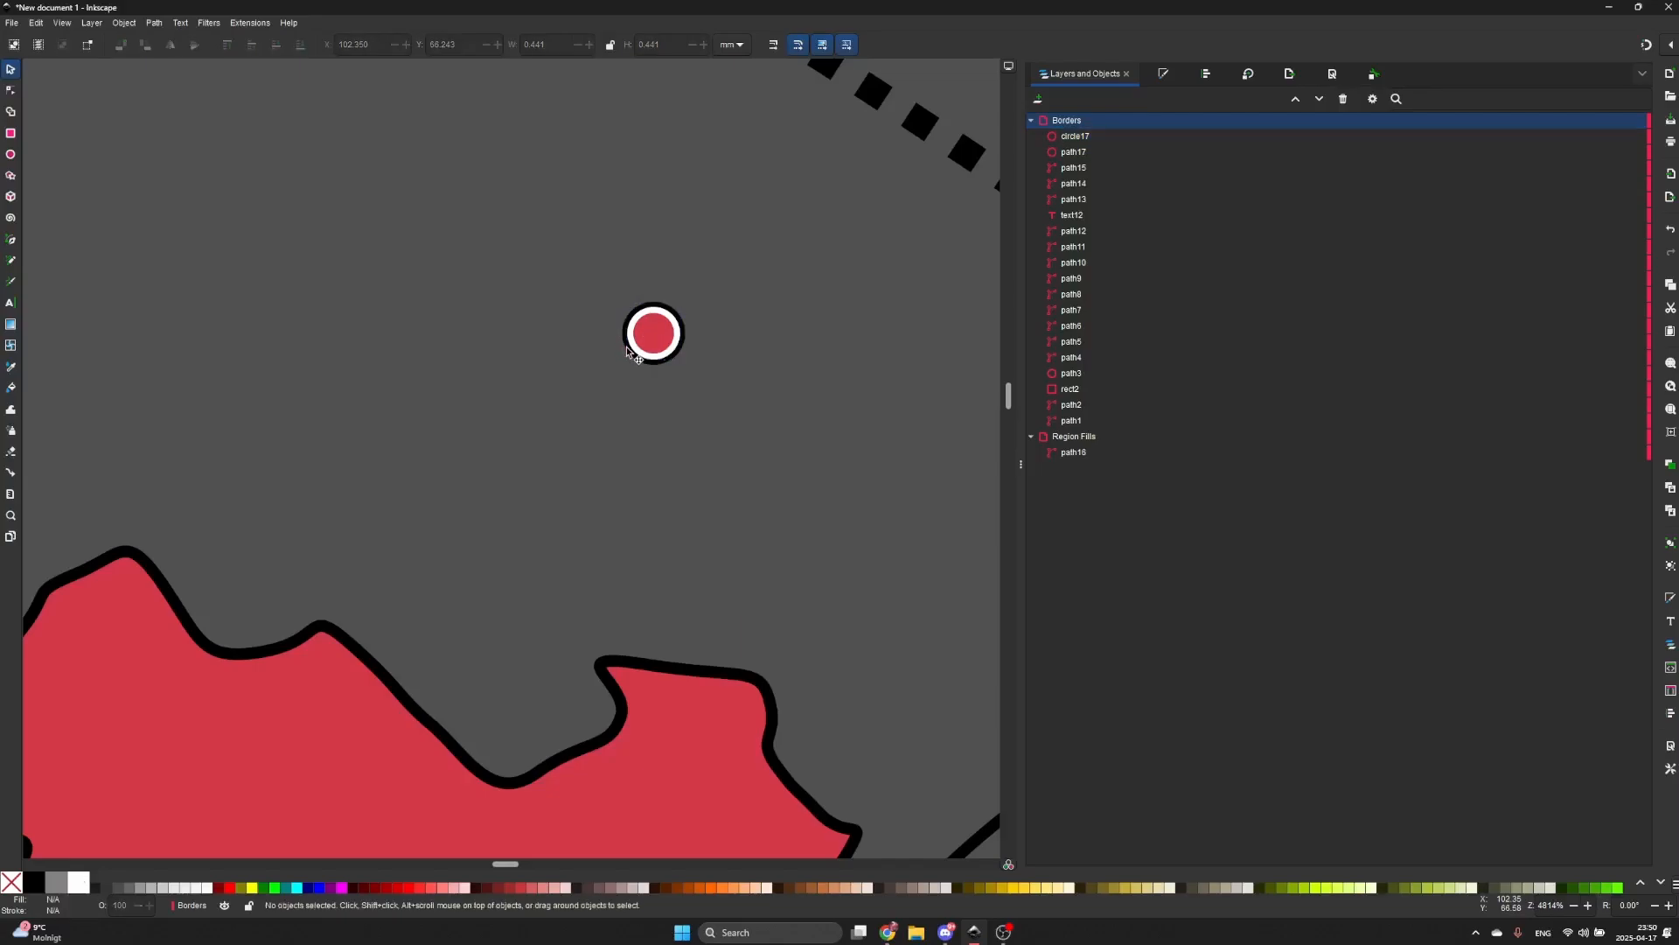
# - Select both the white-outlined circle and the black-outlined circle beneath it, and group them
pyautogui.click(628, 350)
pyautogui.keyDown('alt'); pyautogui.keyDown('shift'); pyautogui.click(630, 349); pyautogui.keyUp('shift'); pyautogui.keyUp('alt')
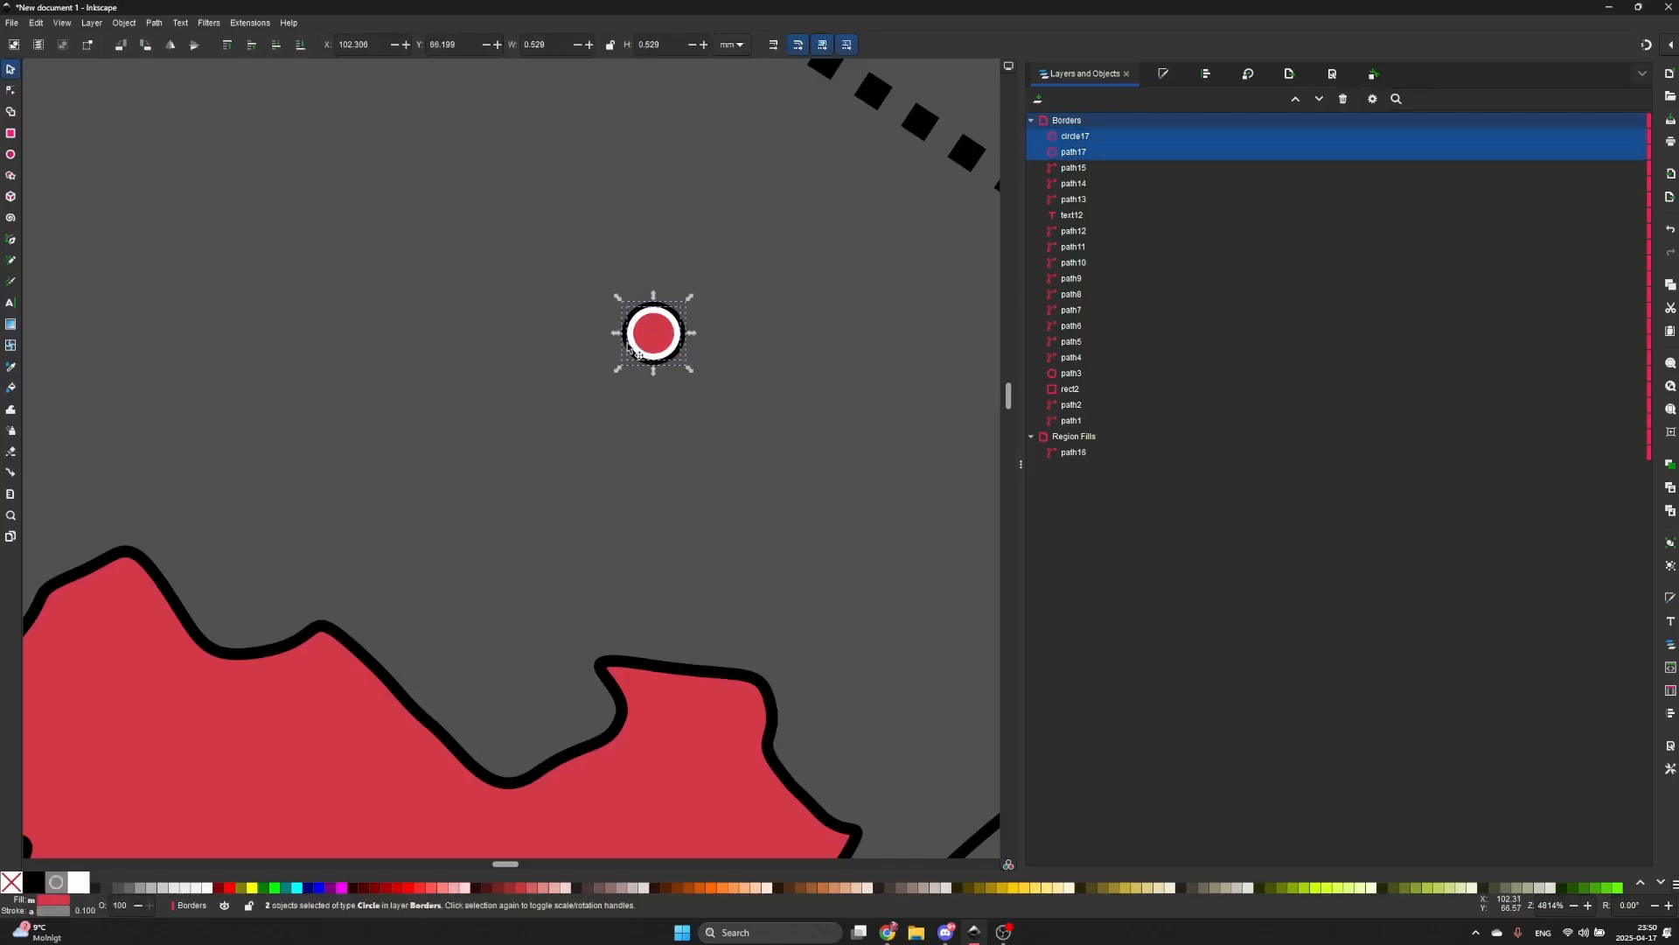
pyautogui.rightClick(672, 336)
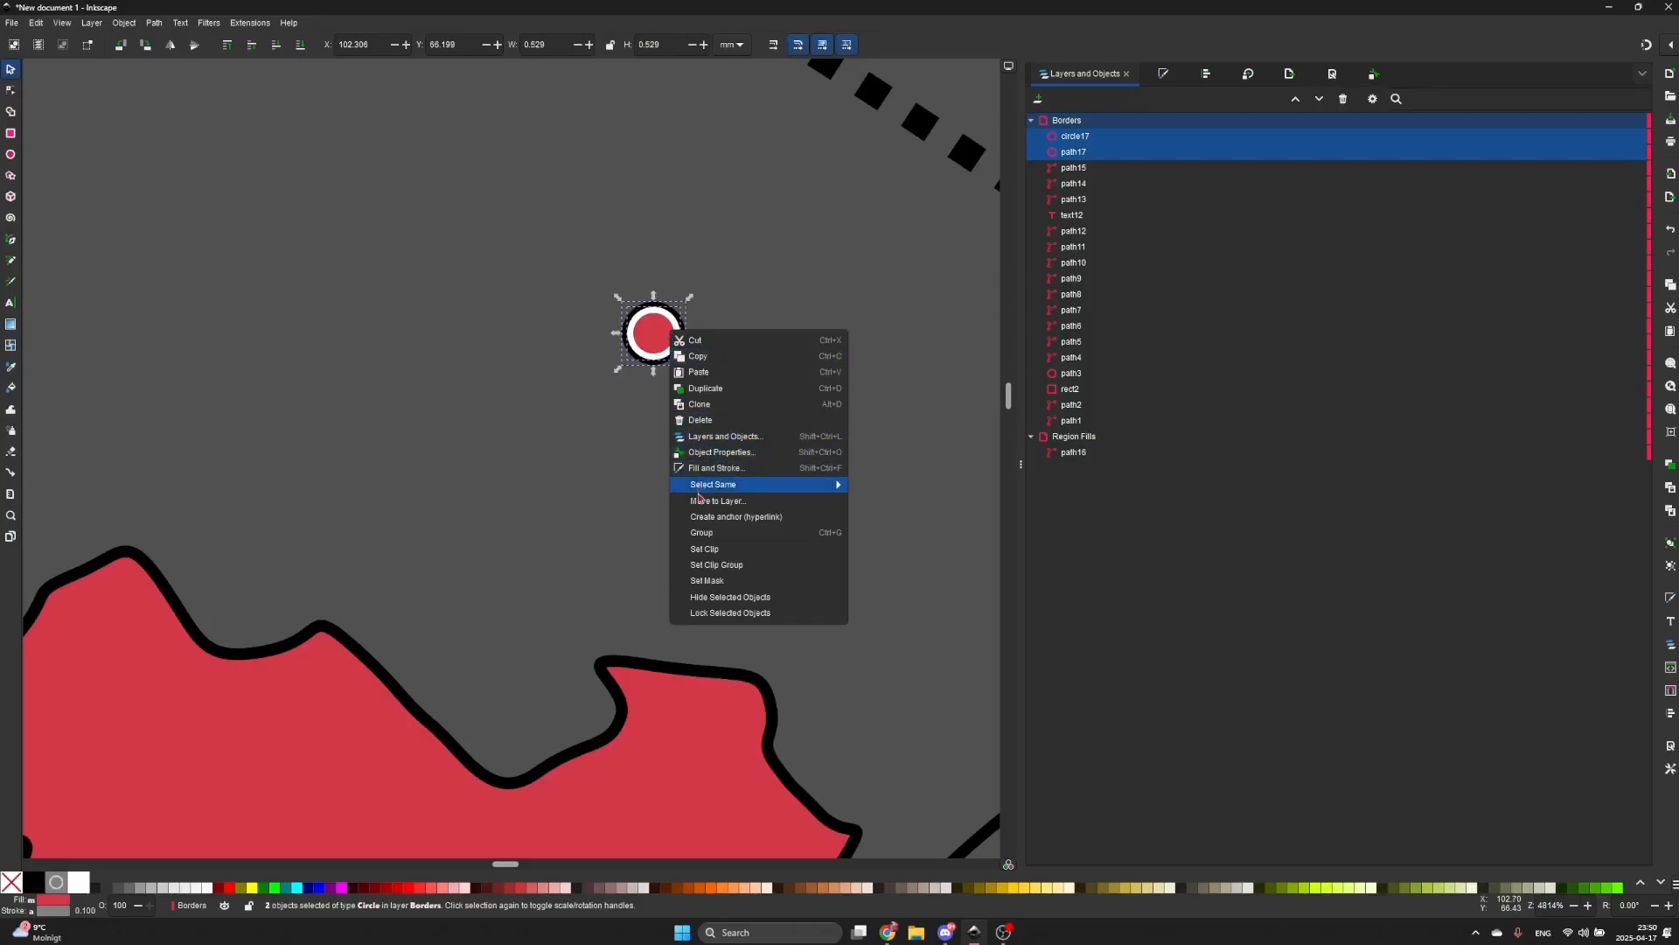
pyautogui.click(705, 535)
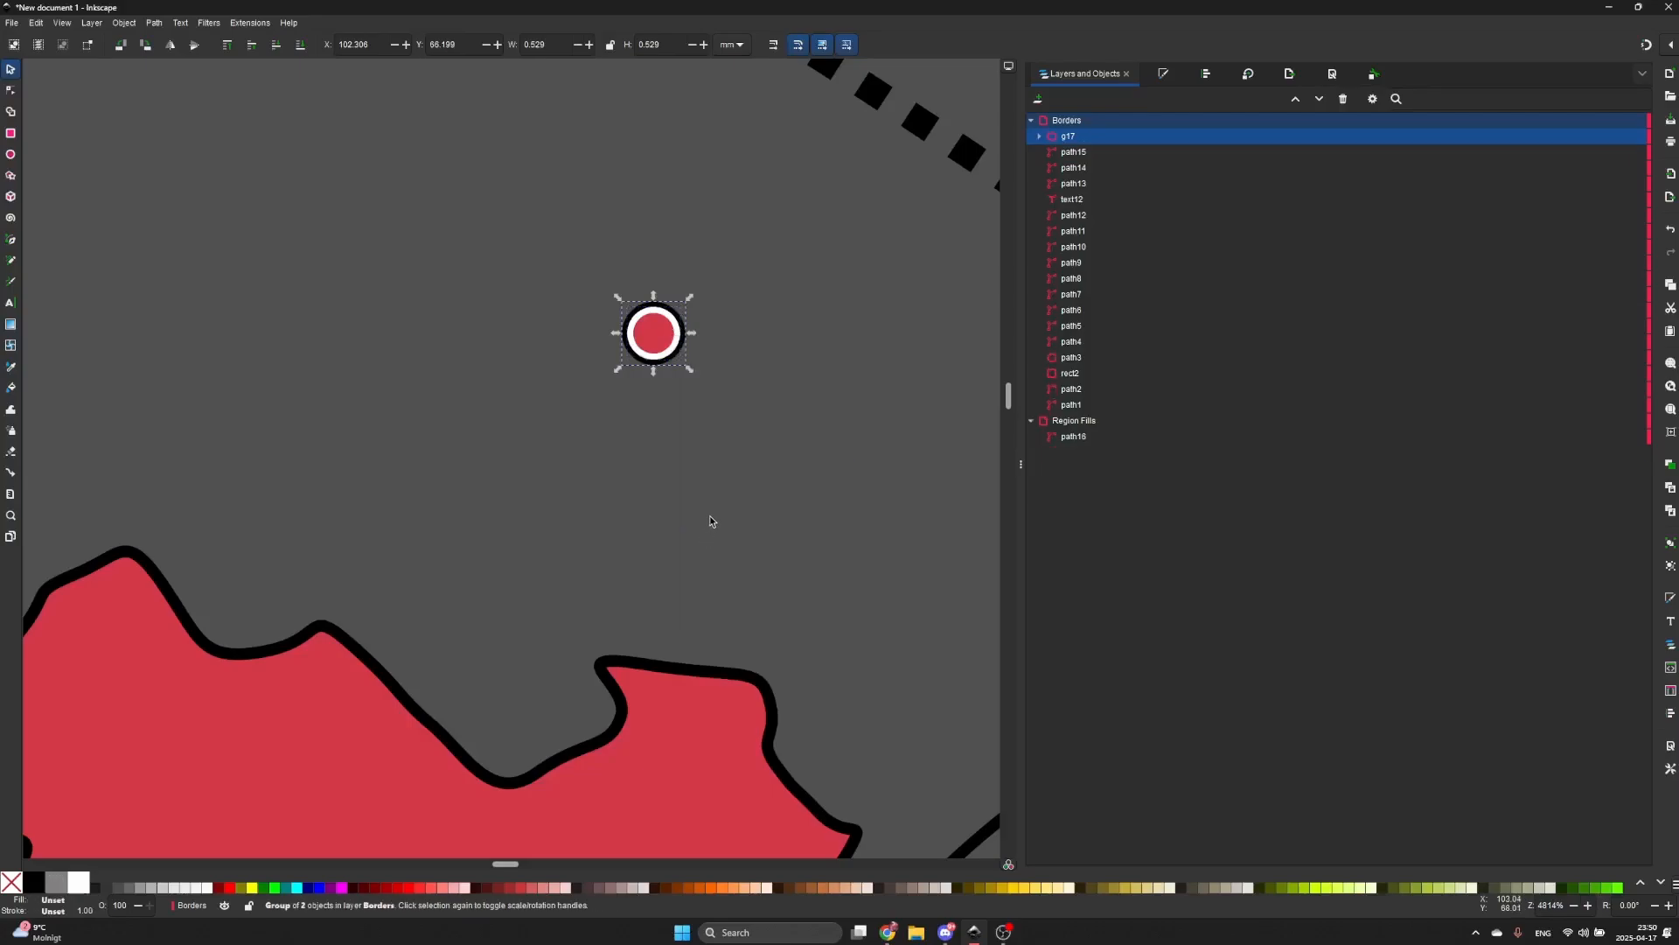
# - Move the red-and-white circle marker group from the empty area down into the lower part of the red region
pyautogui.moveTo(685, 339)
pyautogui.mouseDown()
pyautogui.moveTo(508, 422)
pyautogui.moveTo(662, 395)
pyautogui.moveTo(697, 326)
pyautogui.mouseUp()
pyautogui.click(760, 339)
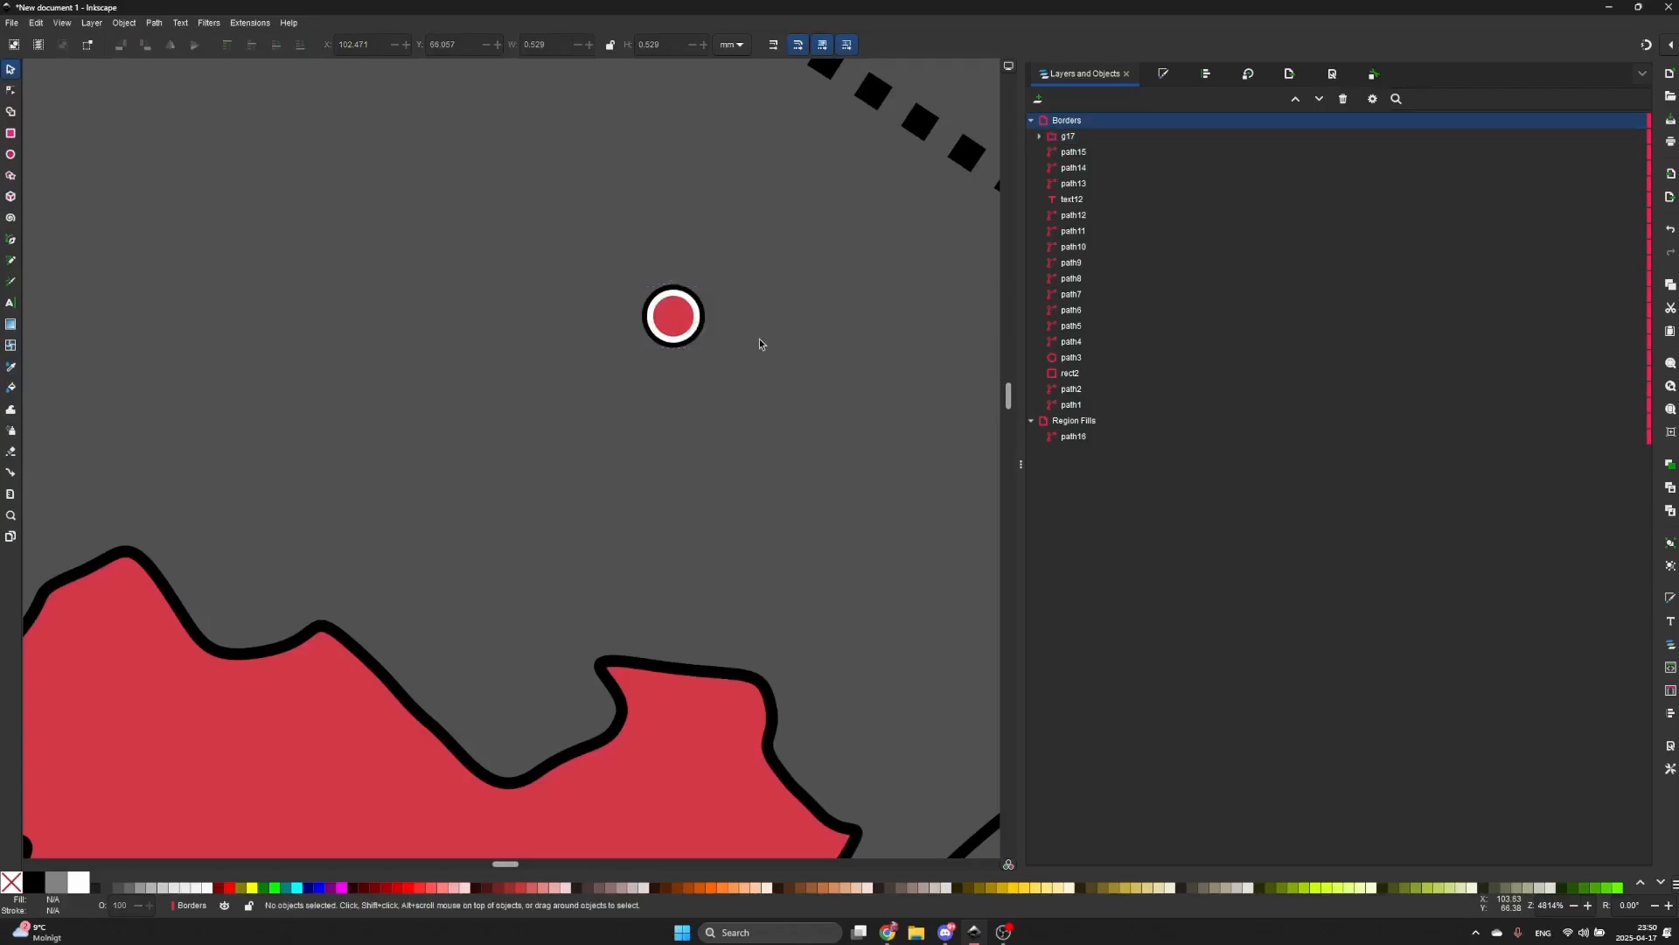
pyautogui.scroll(-5, 719, 348)
pyautogui.scroll(1, 721, 350)
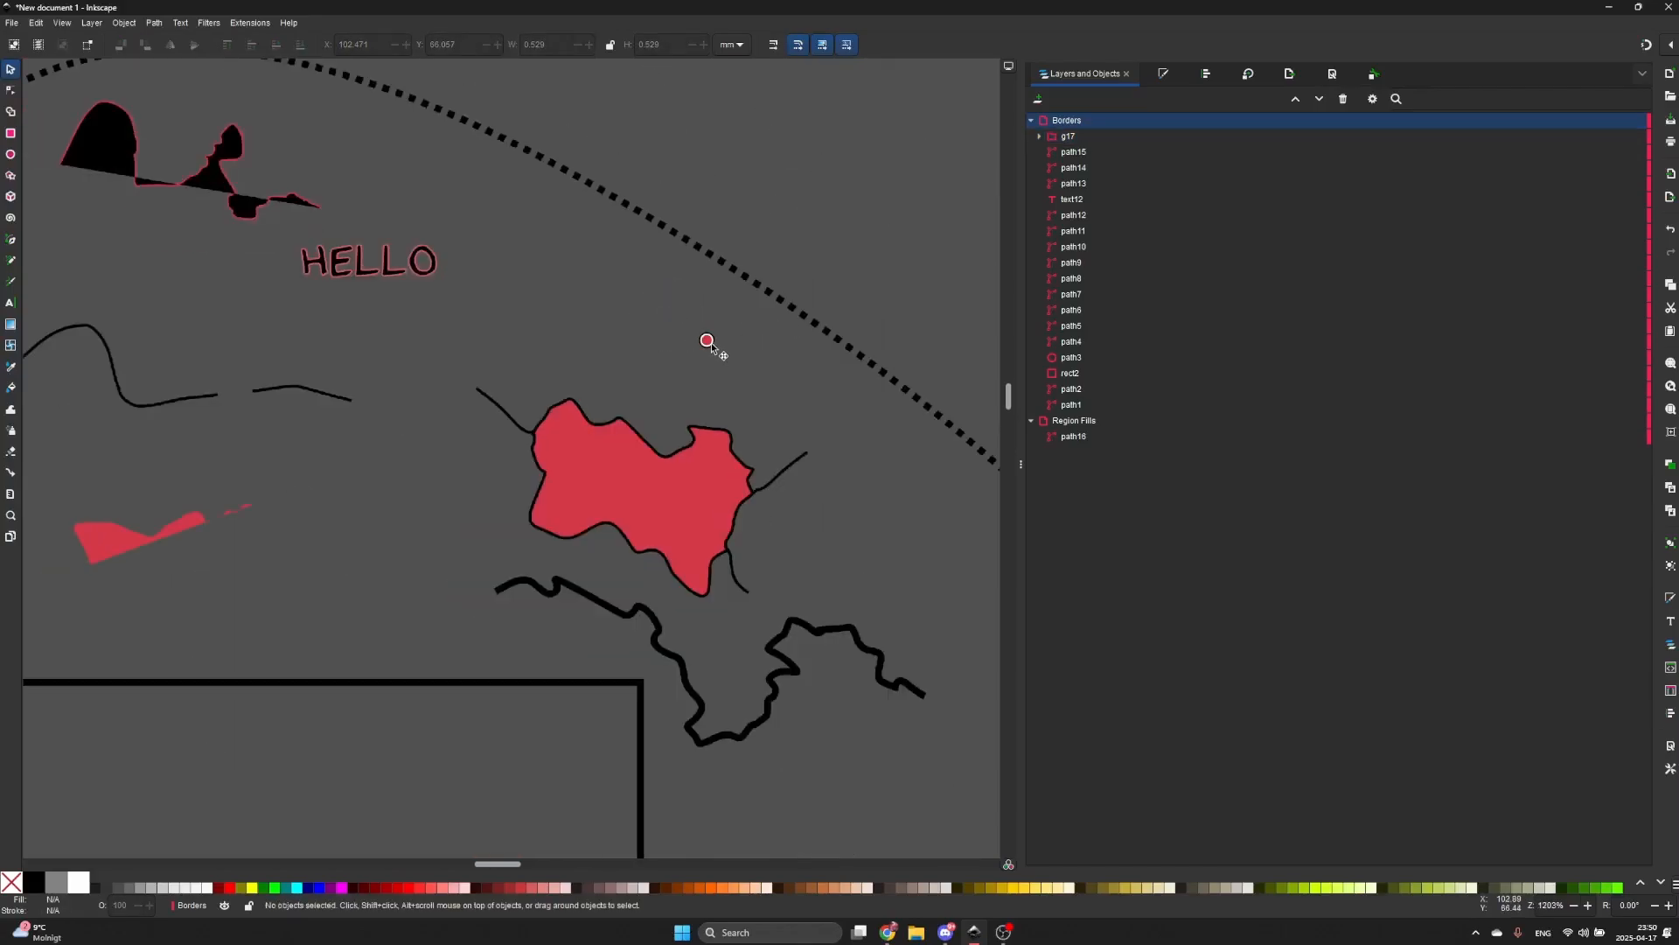
pyautogui.moveTo(711, 343); pyautogui.dragTo(665, 514)
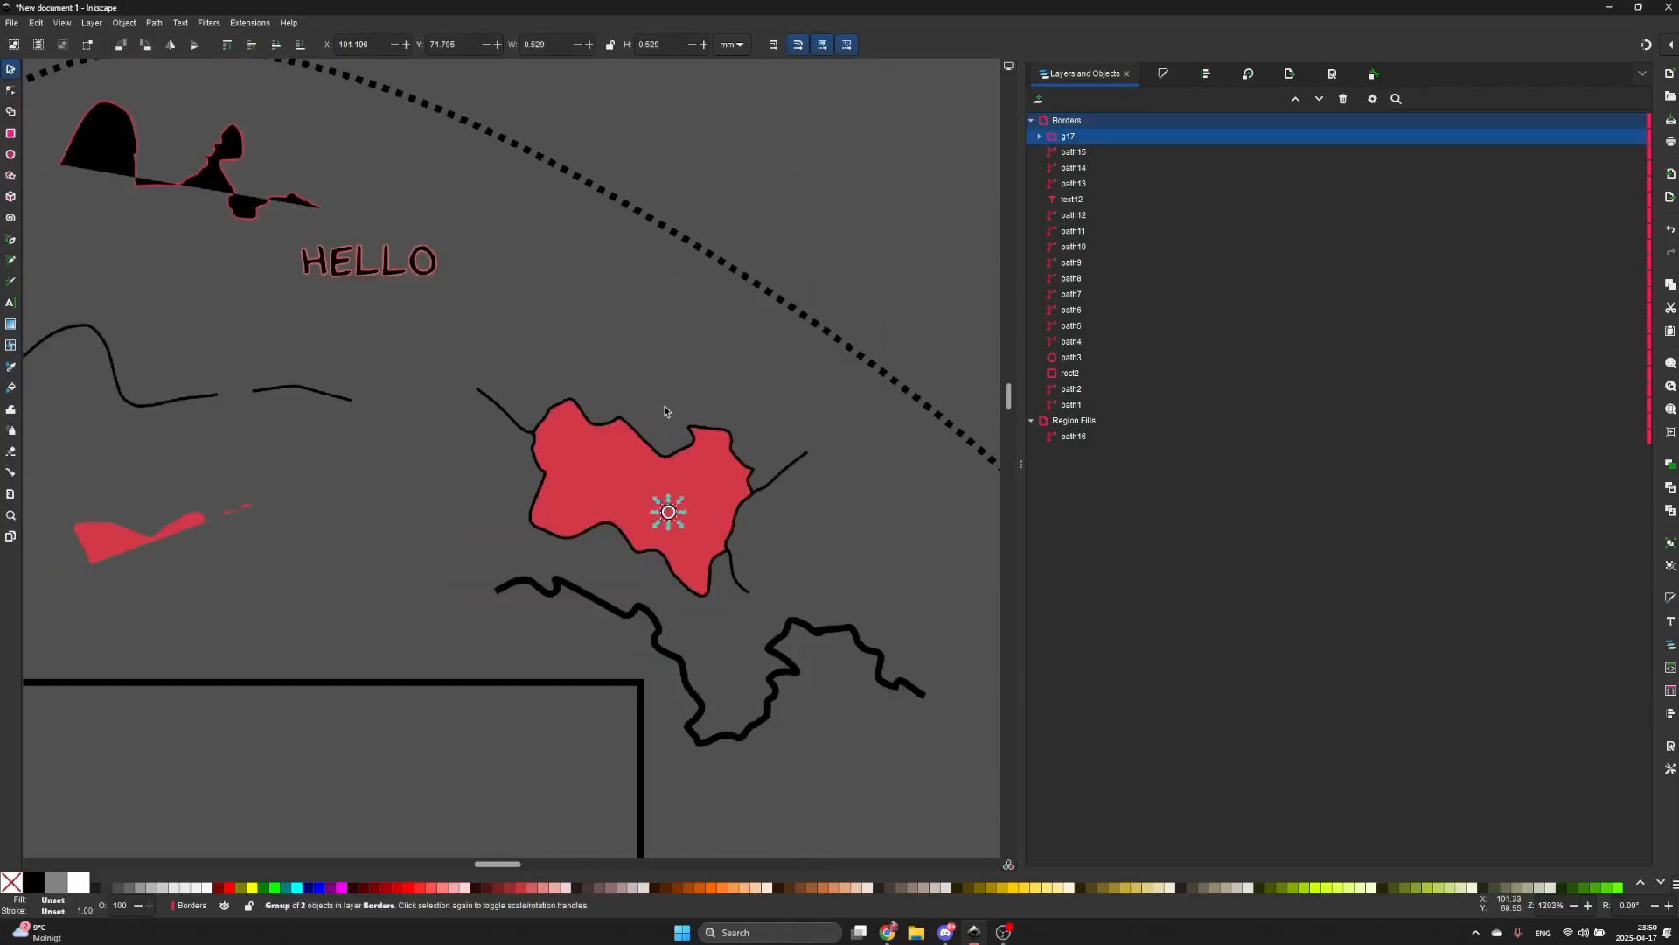
pyautogui.click(670, 433)
pyautogui.scroll(2, 670, 434)
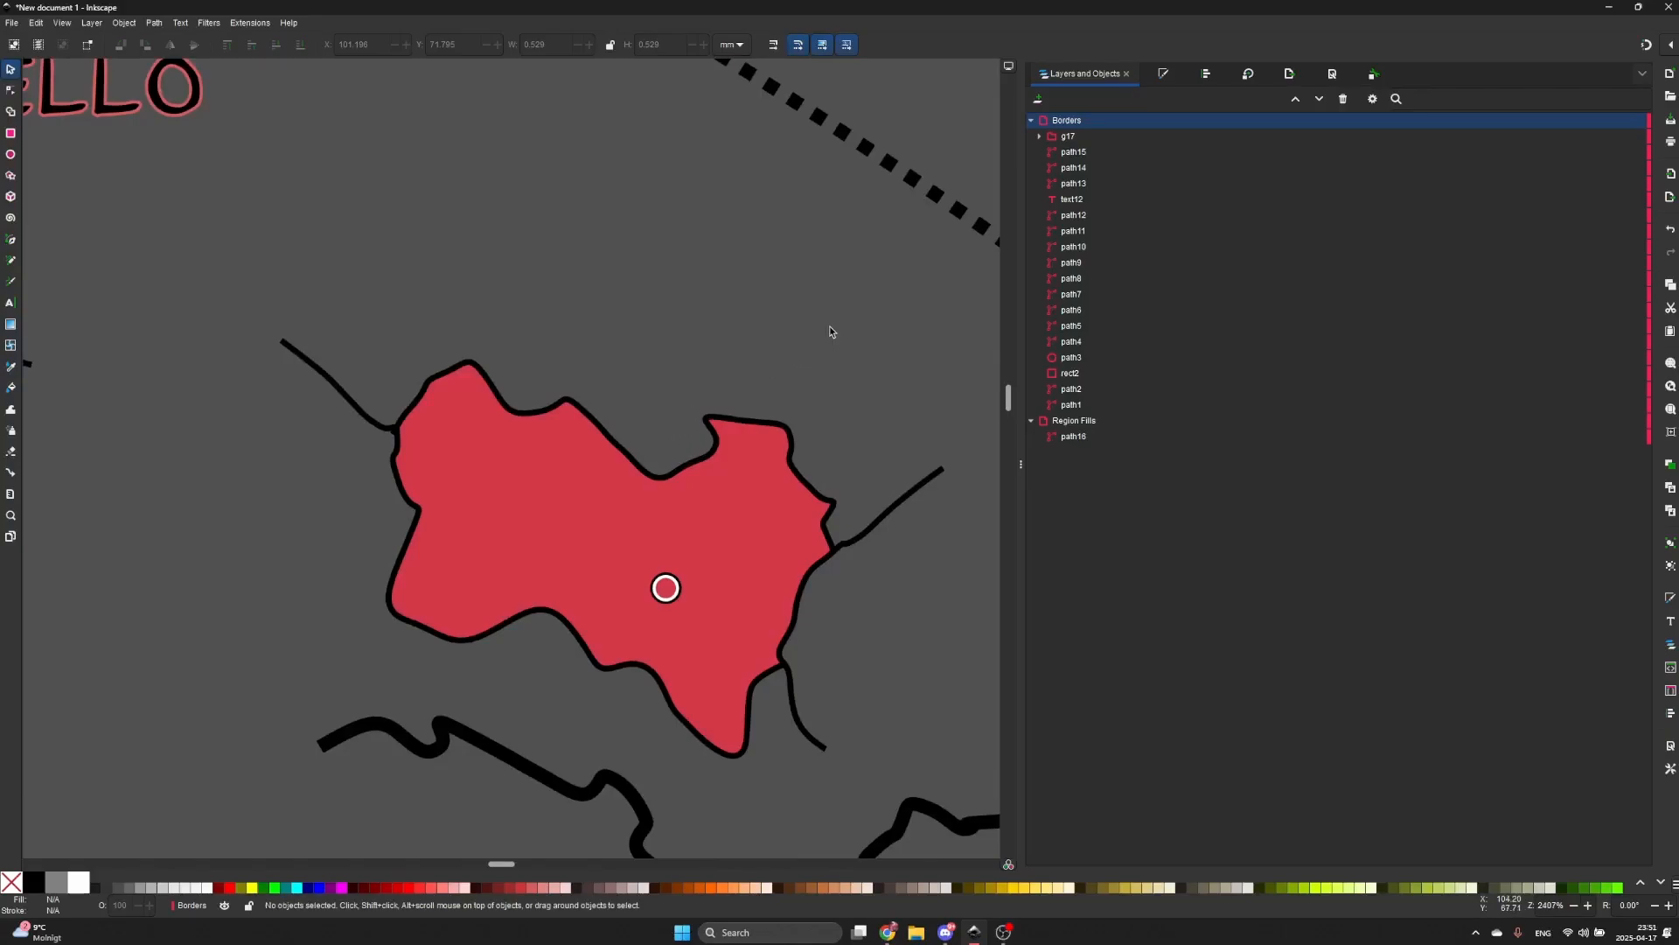
# - Limit the object list to layers only, then restore the full listing of objects
pyautogui.click(1374, 102)
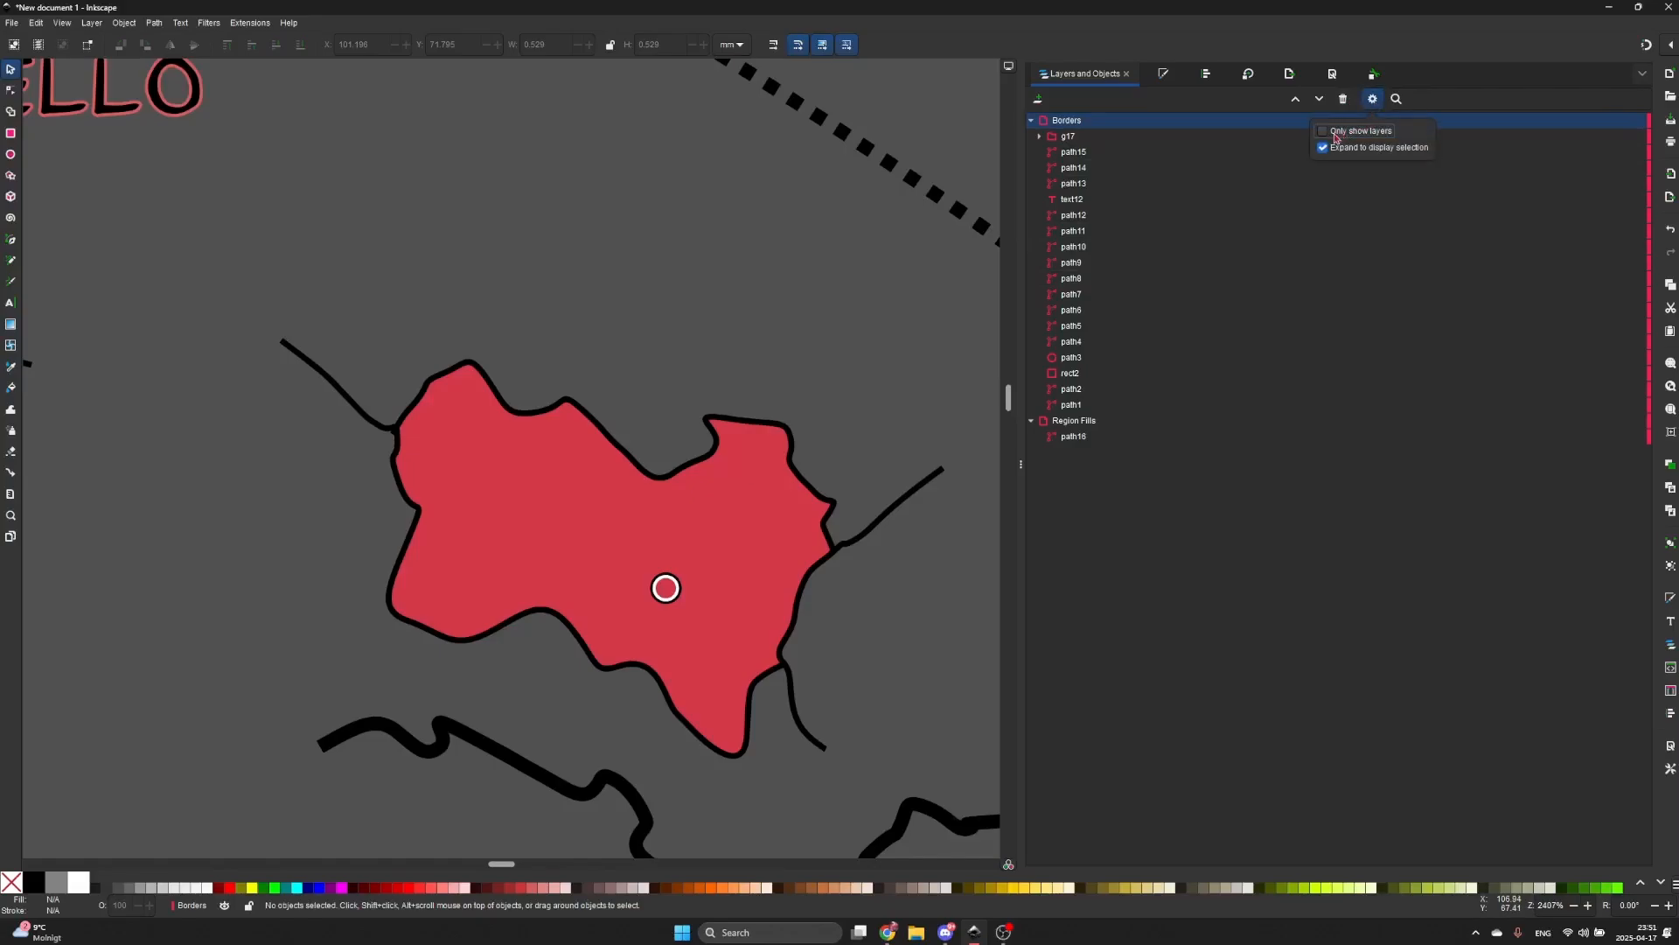
pyautogui.click(1370, 105)
pyautogui.click(1370, 105)
pyautogui.click(1324, 132)
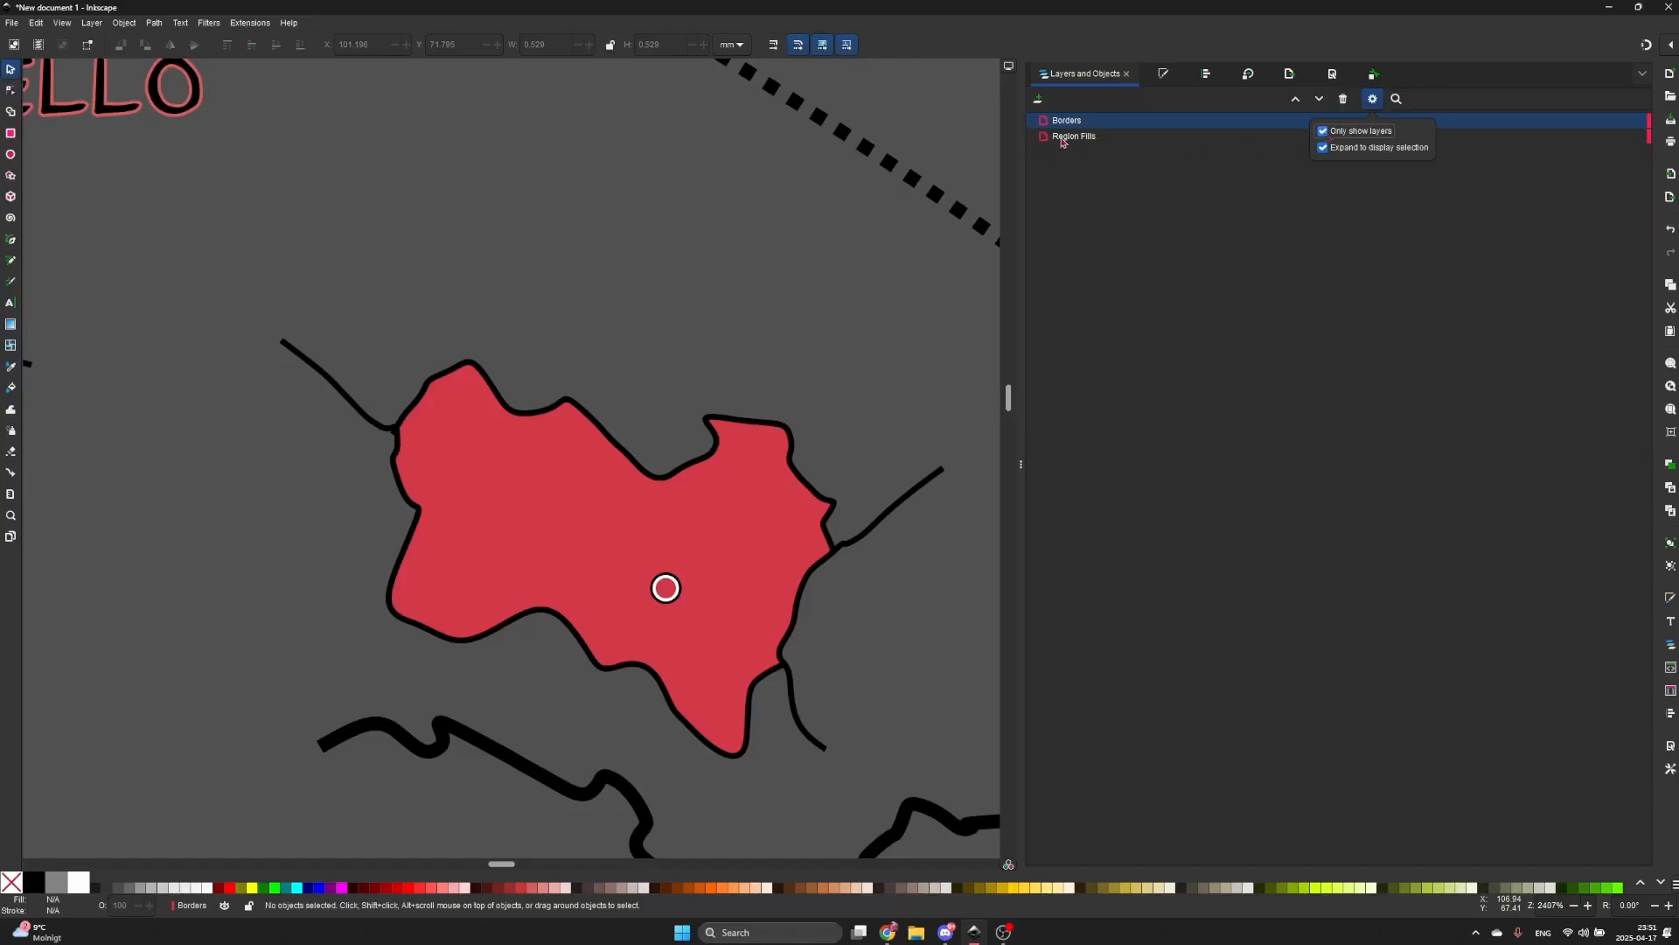
pyautogui.click(1324, 132)
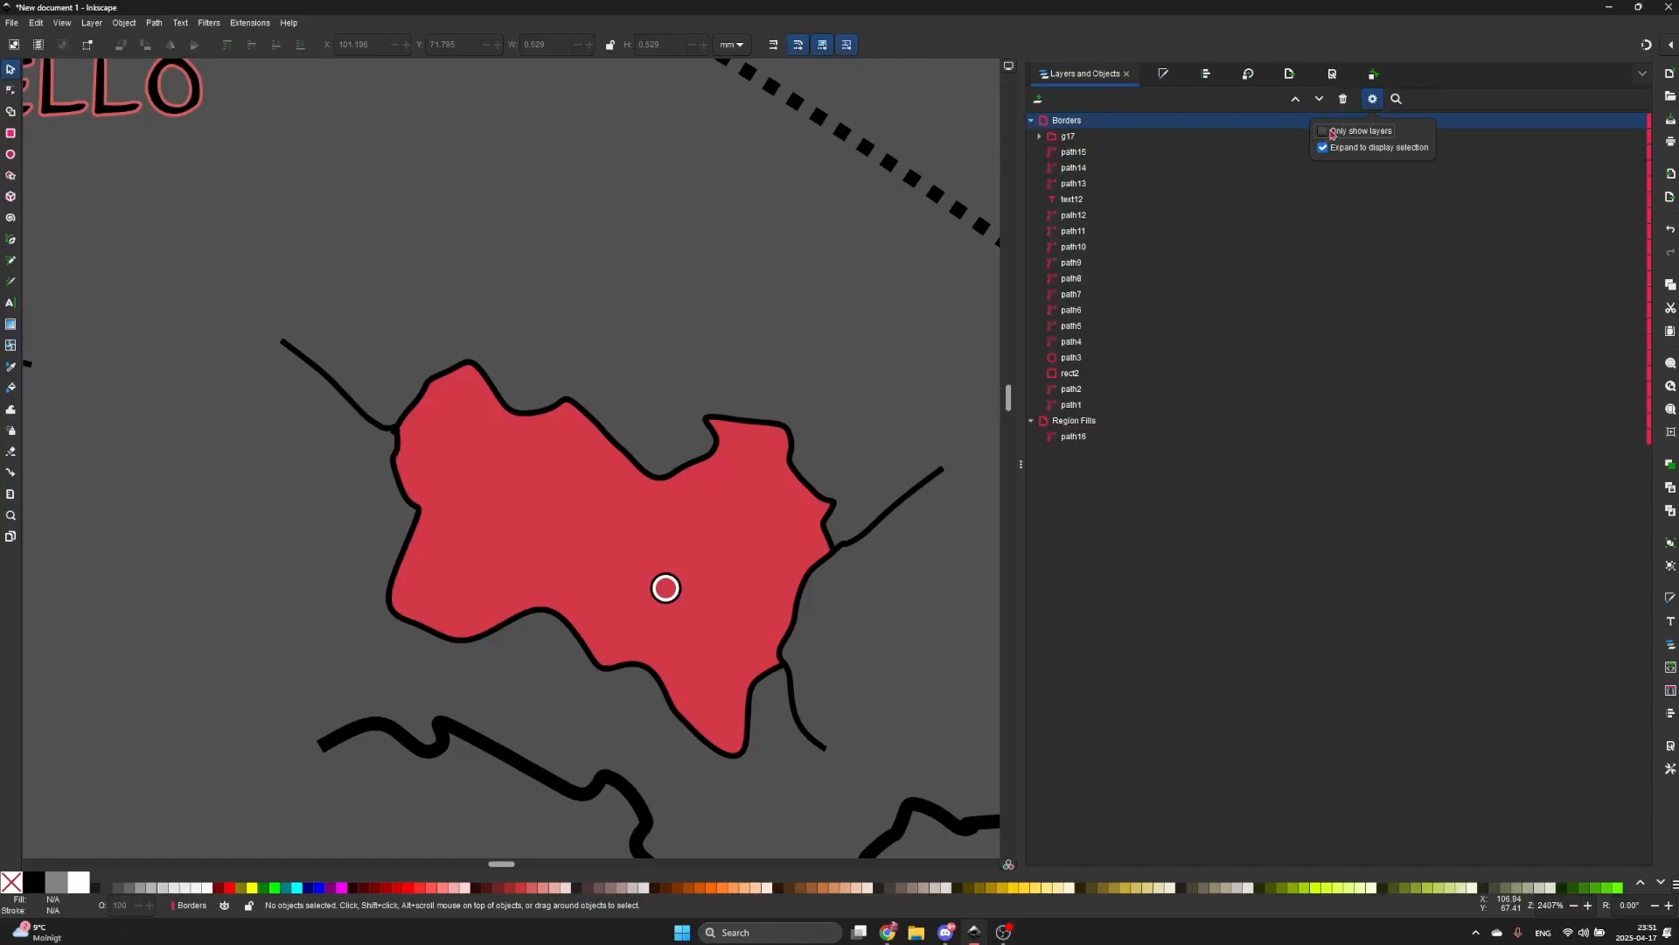
pyautogui.click(1154, 509)
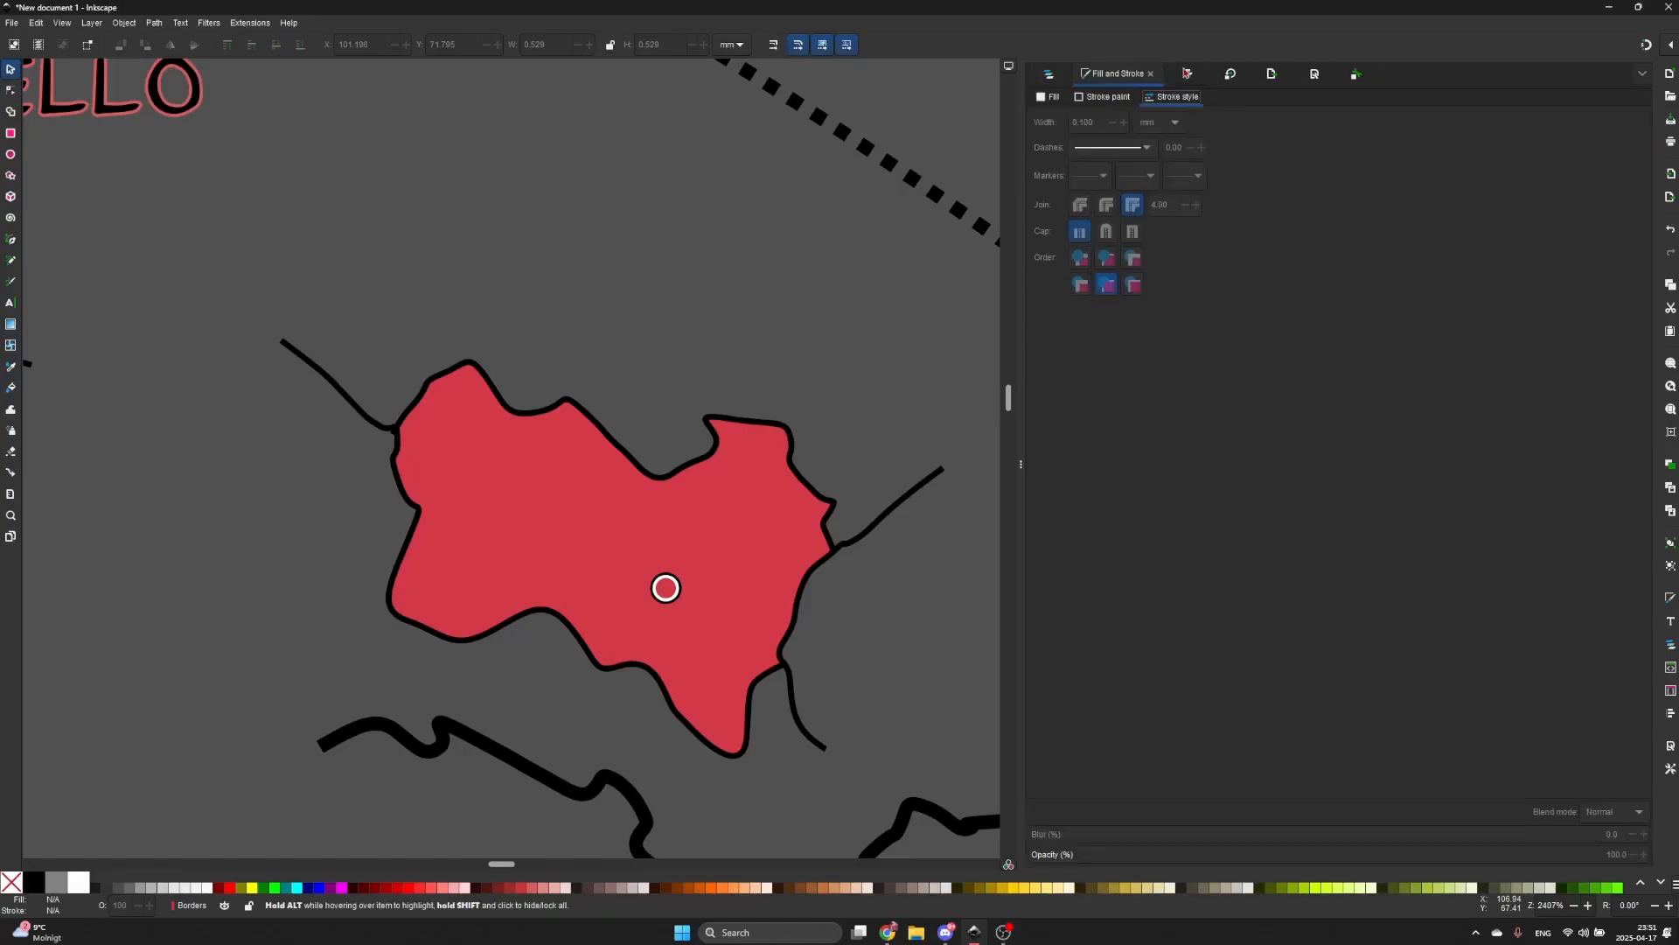
# - Try linear and radial gradients on the red region's stroke, then remove its stroke paint
pyautogui.click(1172, 73)
pyautogui.click(1090, 99)
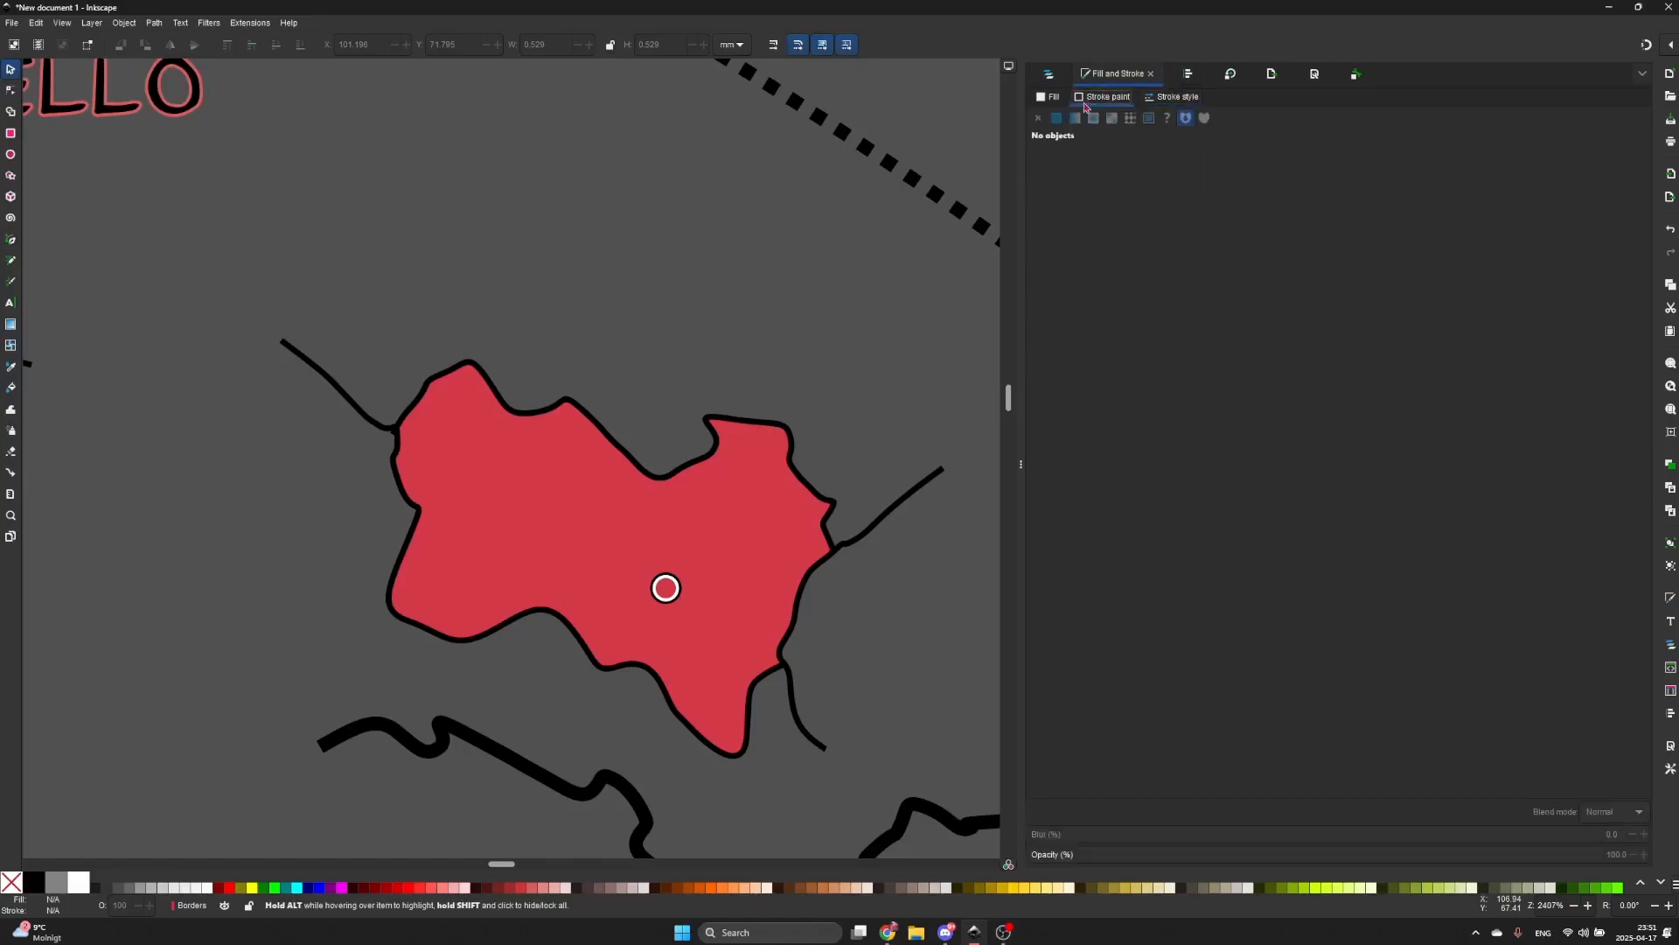
pyautogui.click(708, 525)
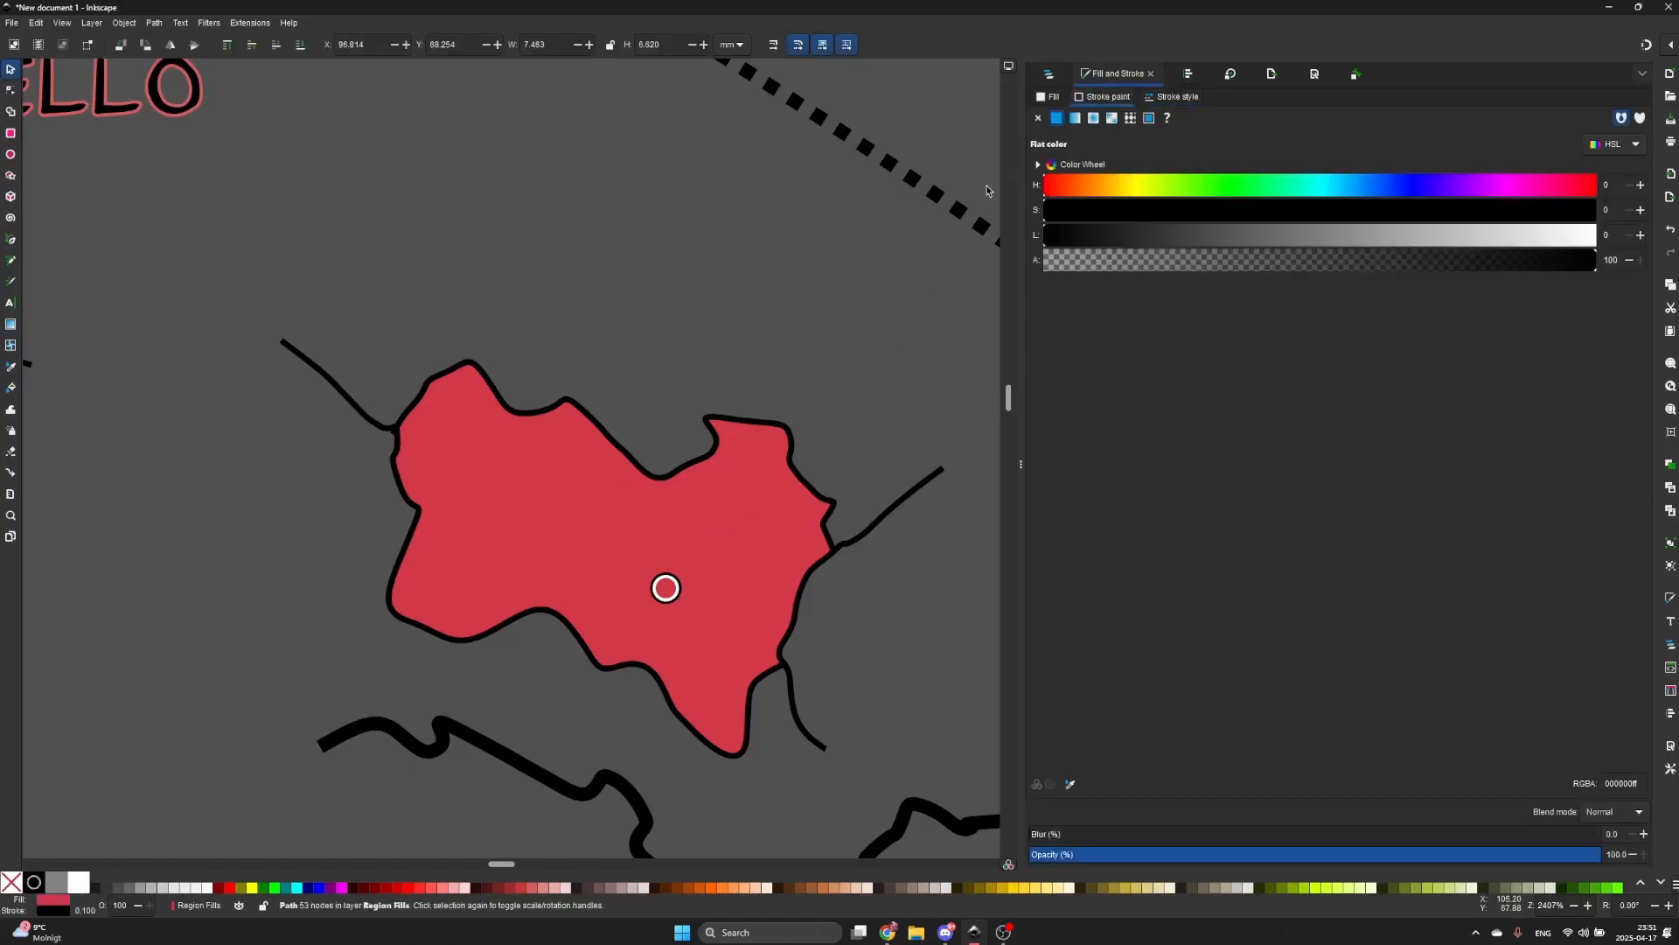
pyautogui.click(1076, 118)
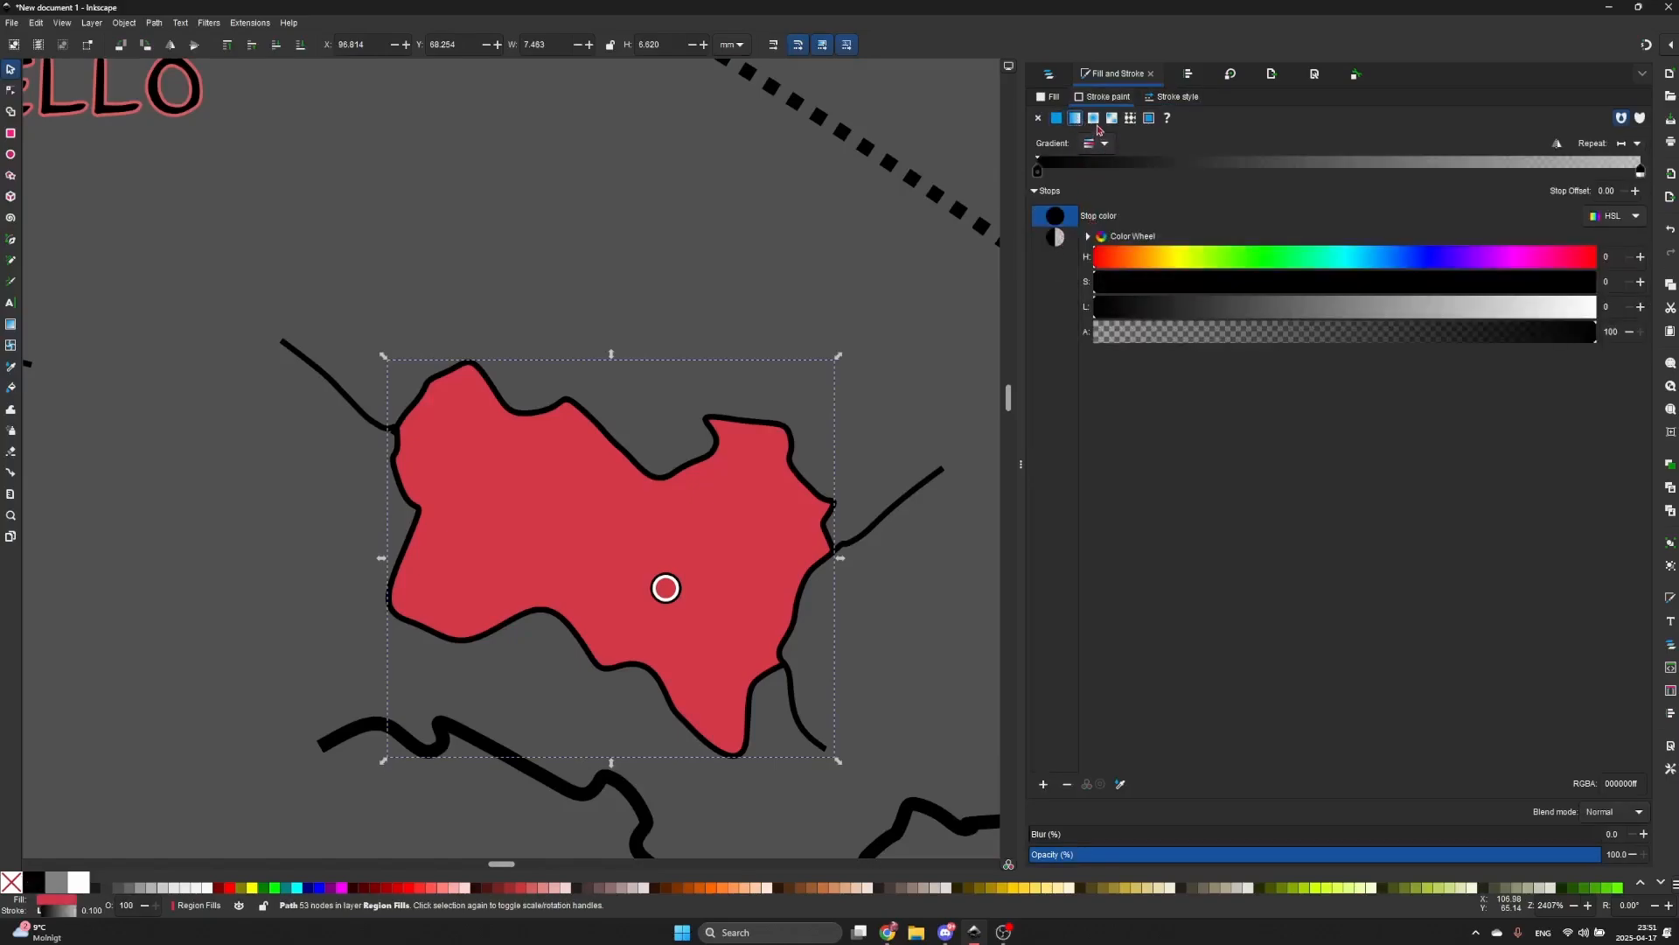
pyautogui.click(1094, 120)
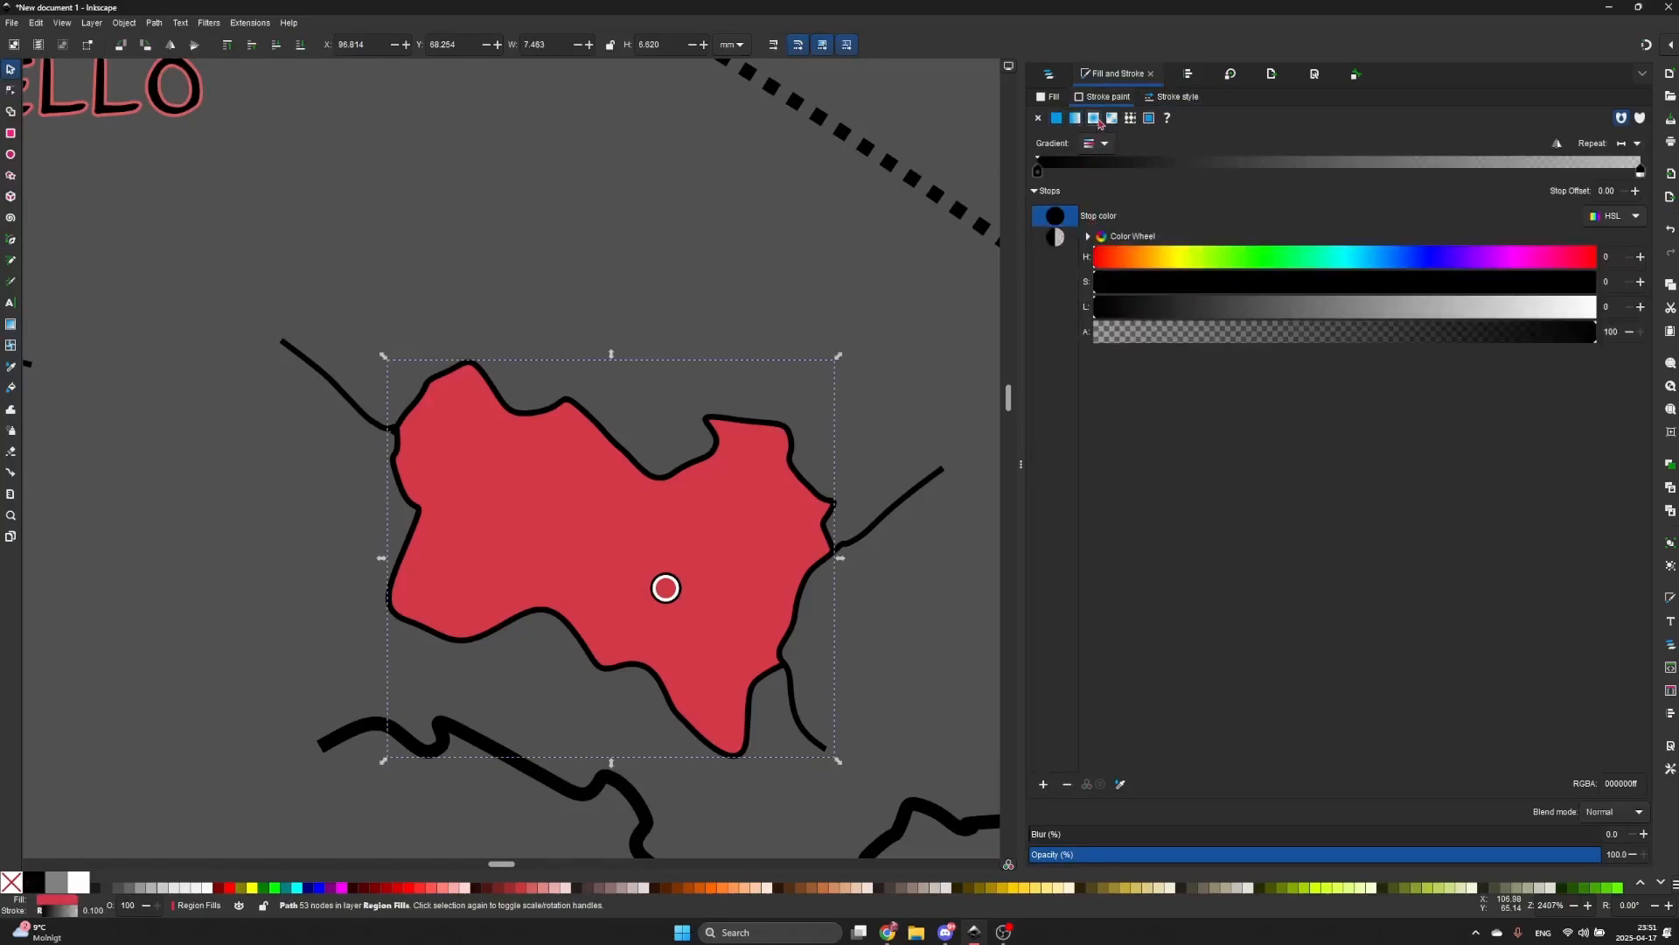
pyautogui.click(1039, 118)
# - Fill the red region with a linear gradient ending in a green stop with hue 108 and alpha 100
pyautogui.click(1053, 98)
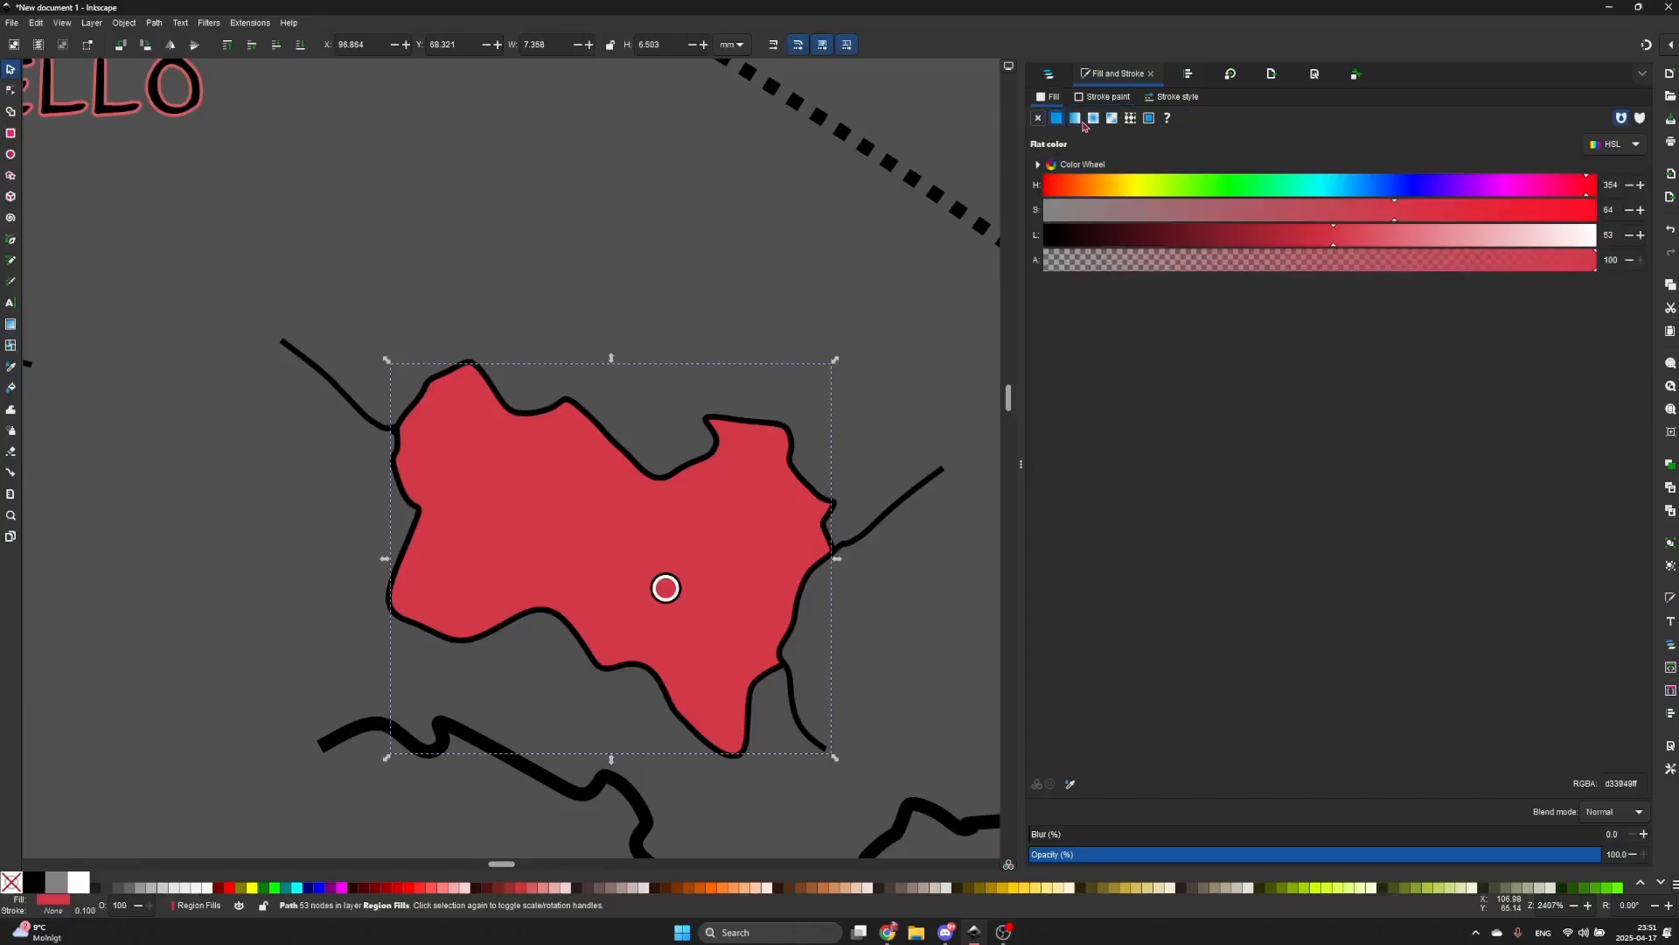
pyautogui.click(1075, 118)
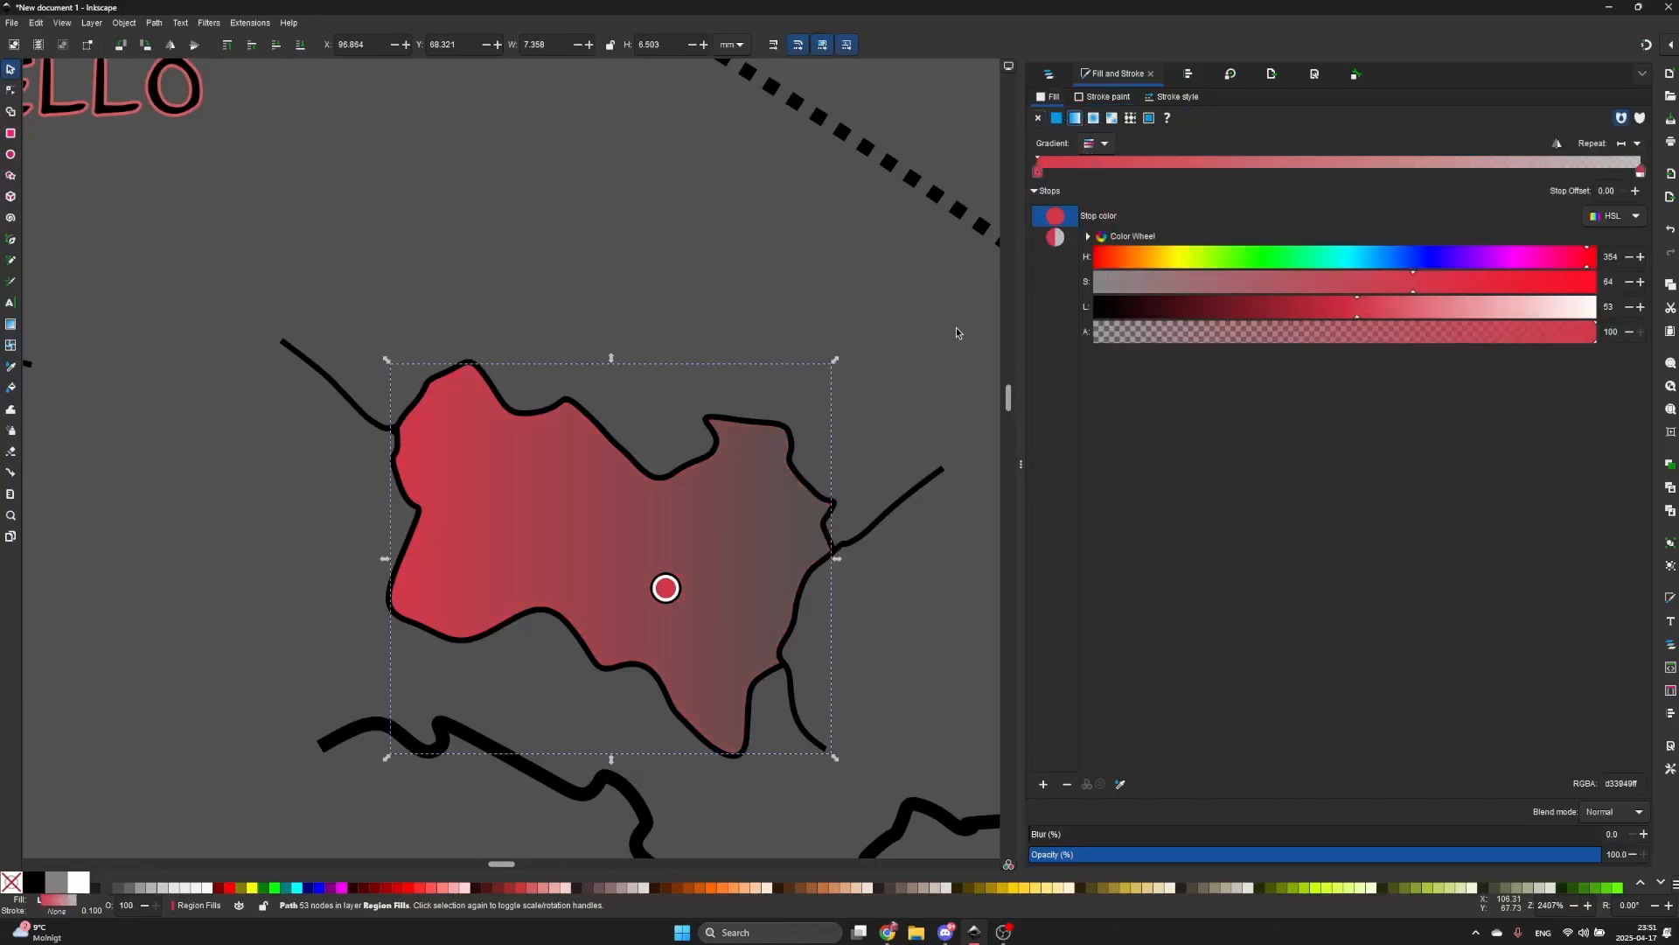
pyautogui.click(1056, 242)
pyautogui.click(1246, 265)
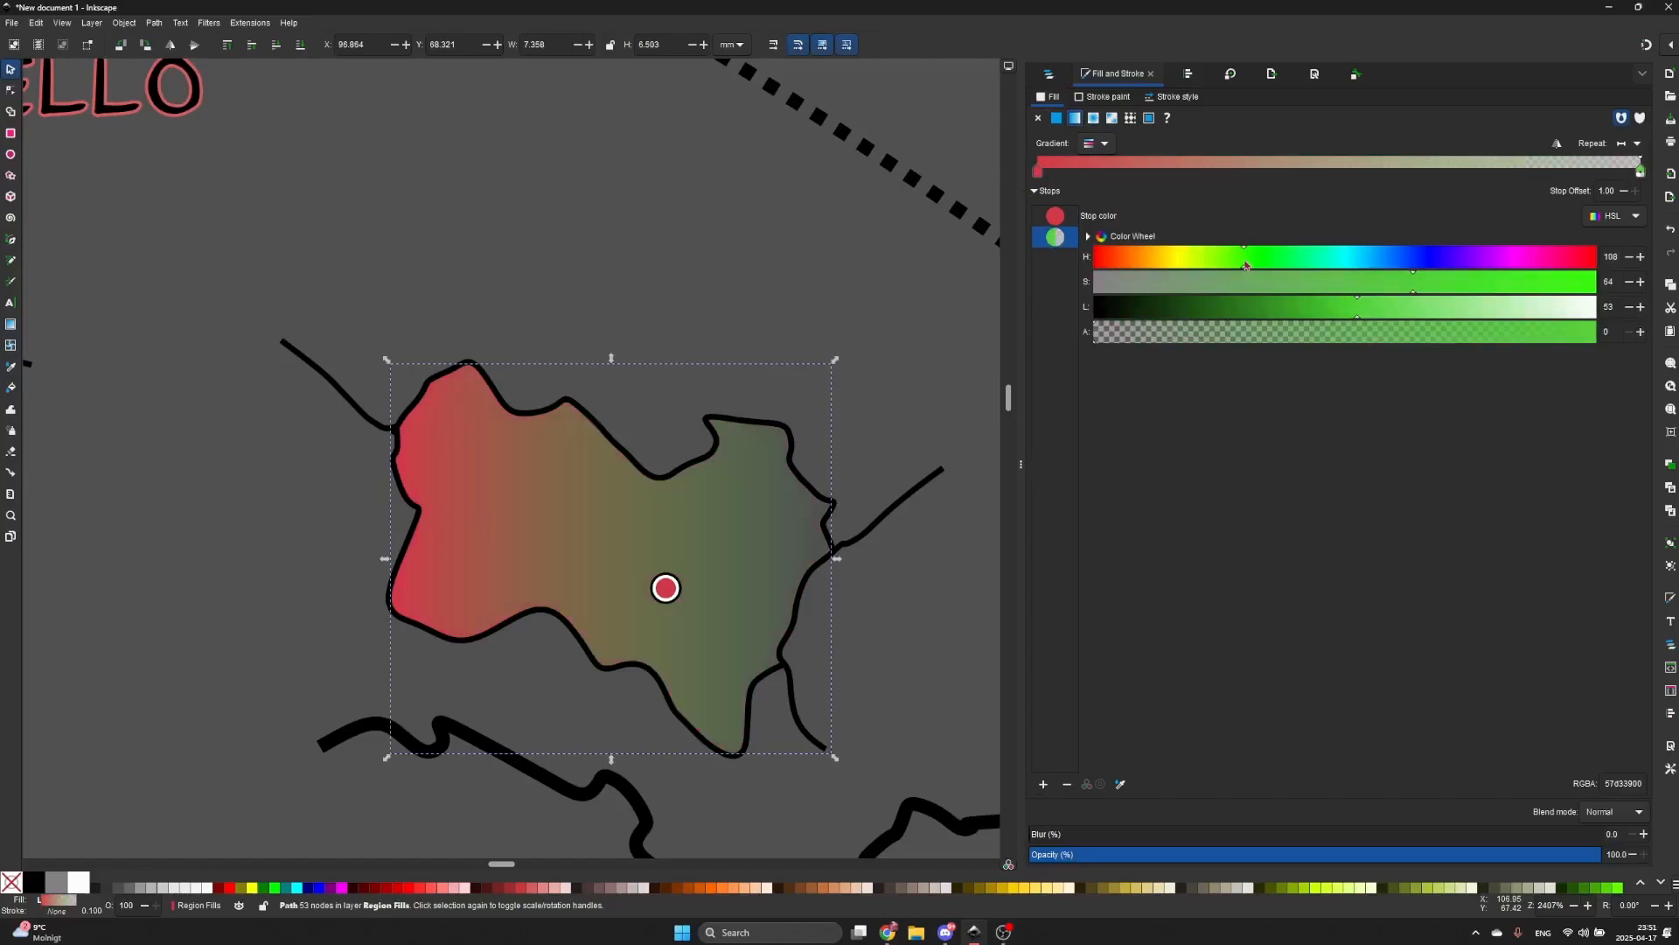
pyautogui.click(1364, 333)
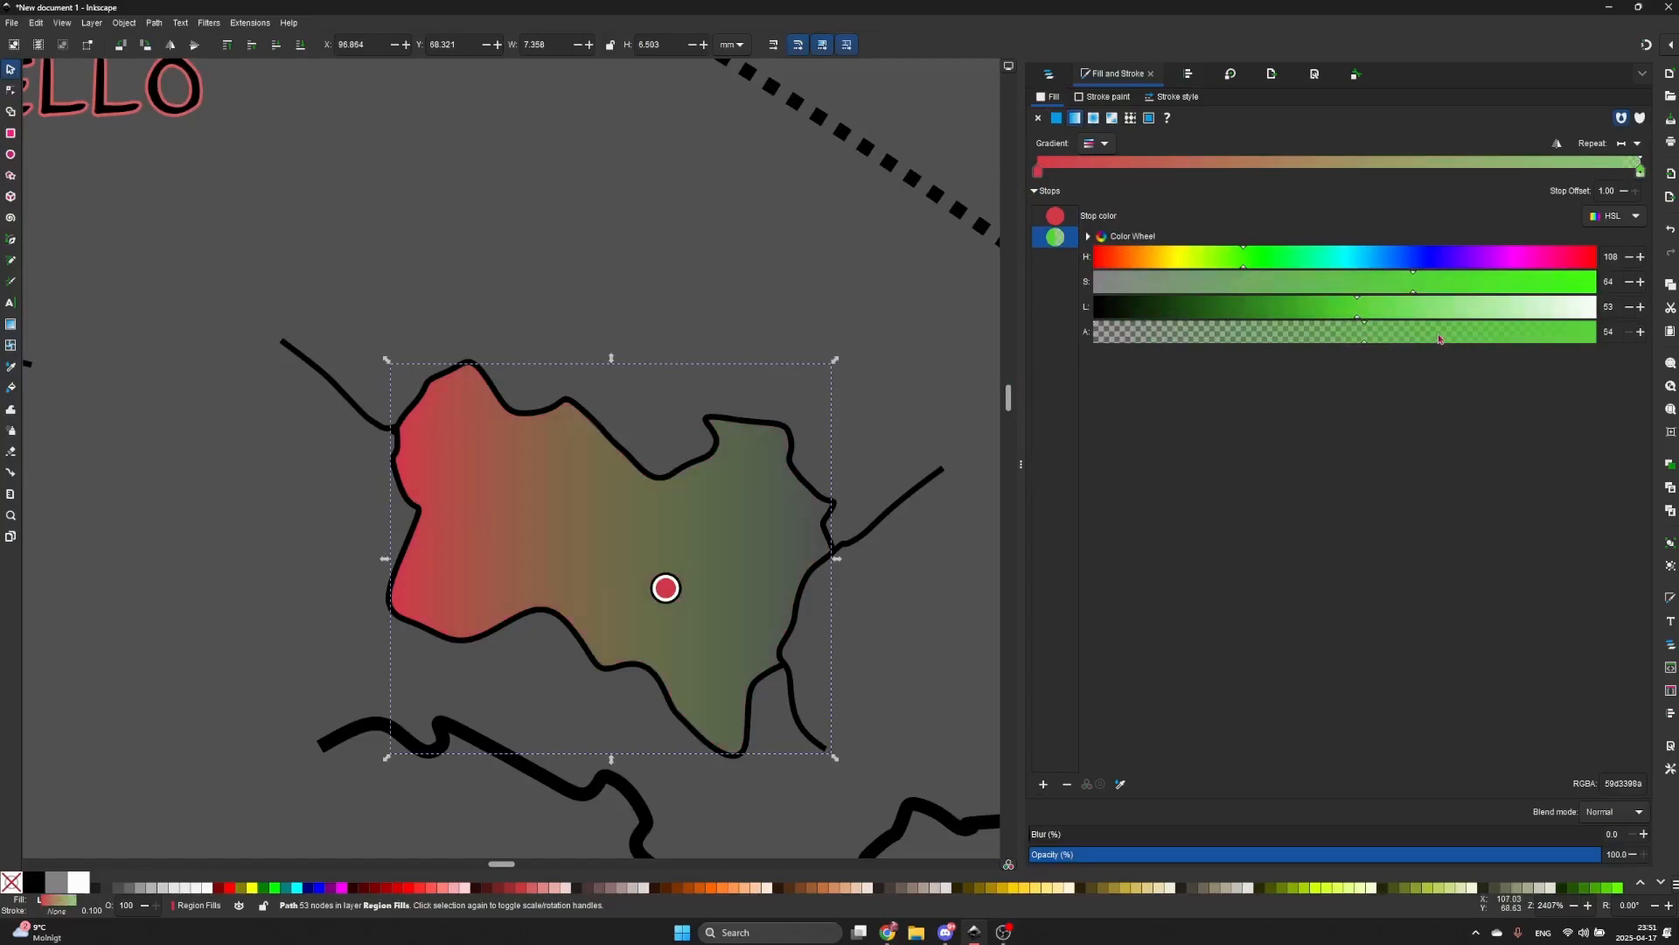
pyautogui.moveTo(1608, 340); pyautogui.dragTo(1632, 340)
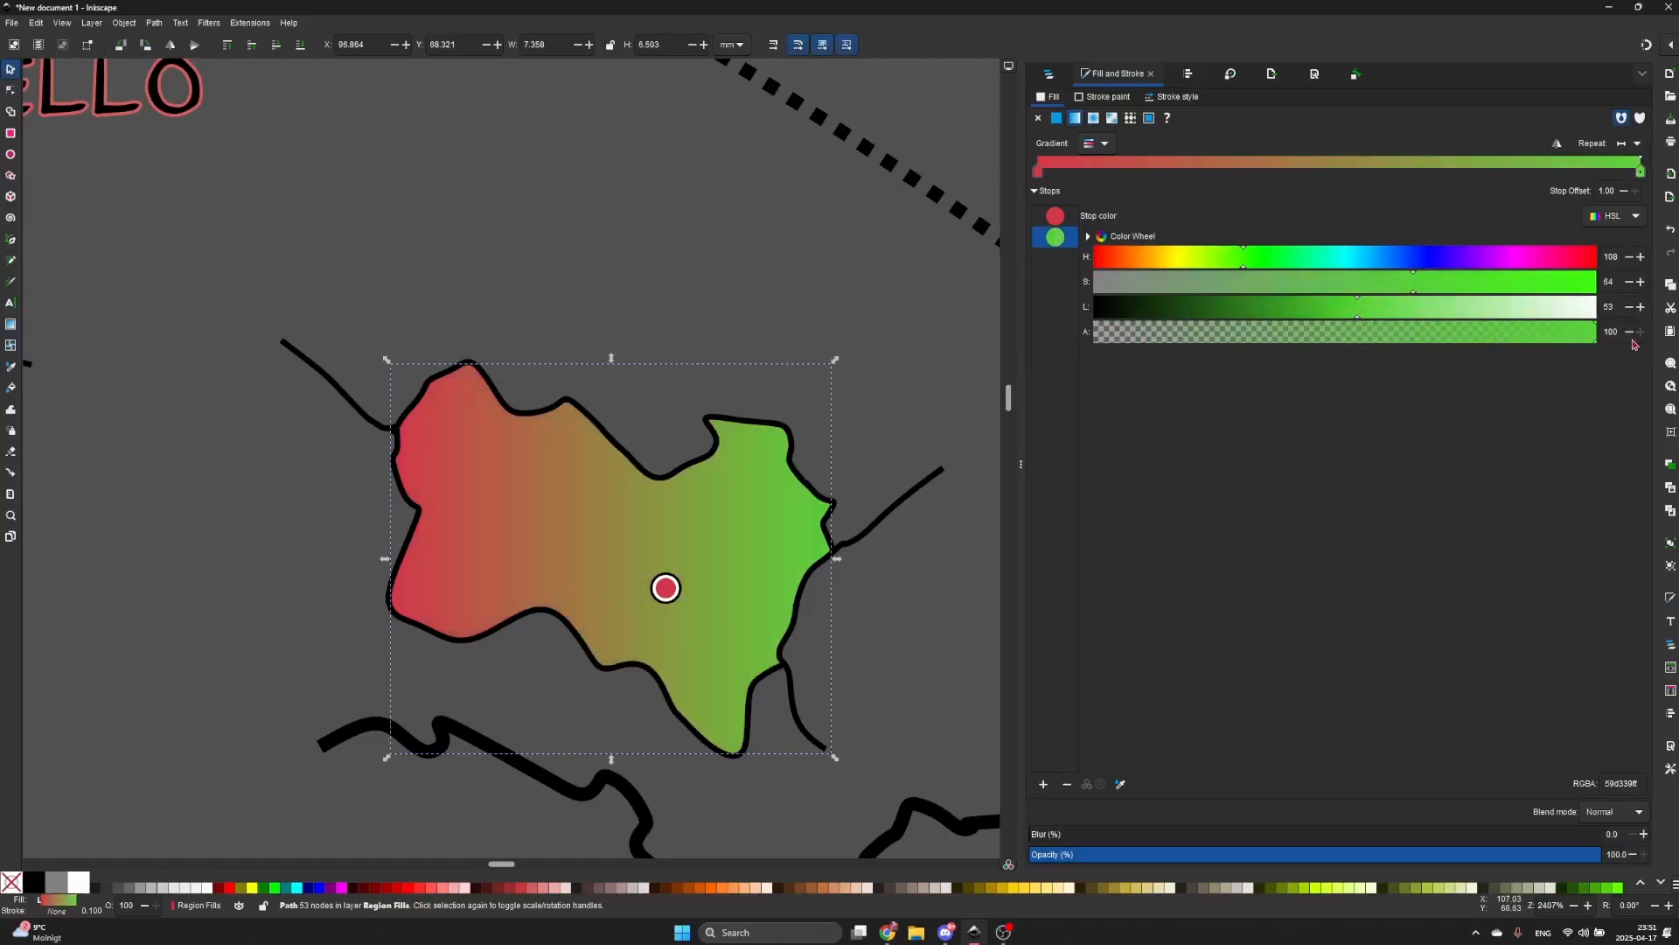
pyautogui.click(799, 291)
pyautogui.scroll(-1, 757, 416)
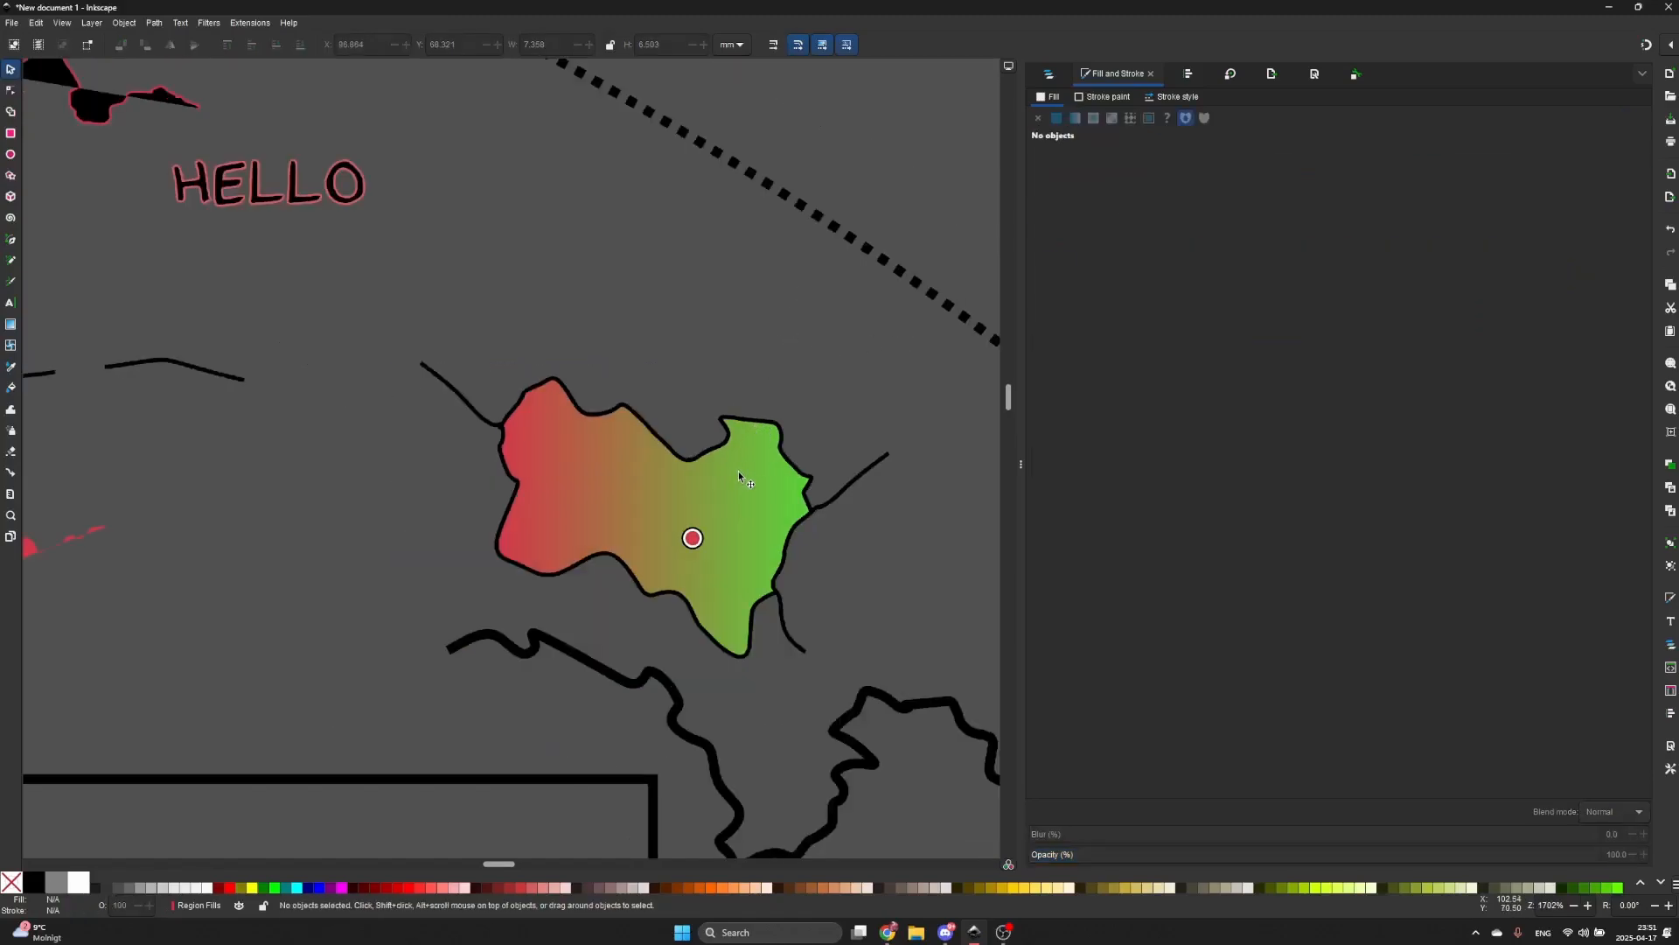
pyautogui.click(738, 470)
pyautogui.click(874, 368)
# - Open the Align and Distribute settings and keep alignment relative to Last selected
pyautogui.click(1192, 76)
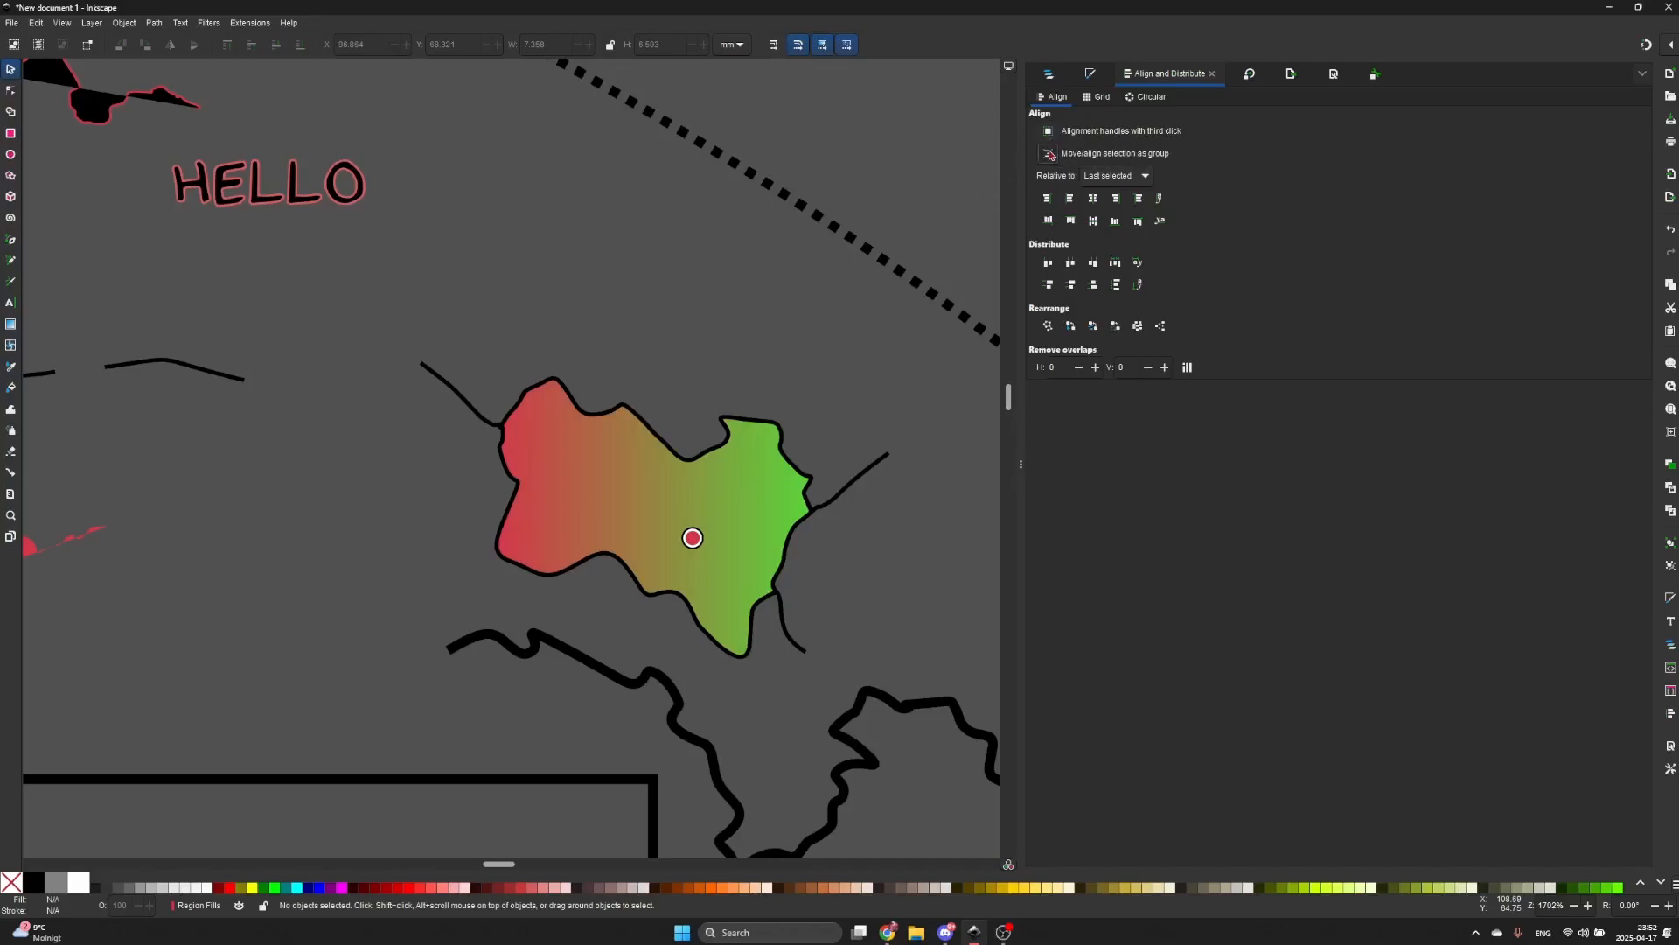
pyautogui.click(1106, 178)
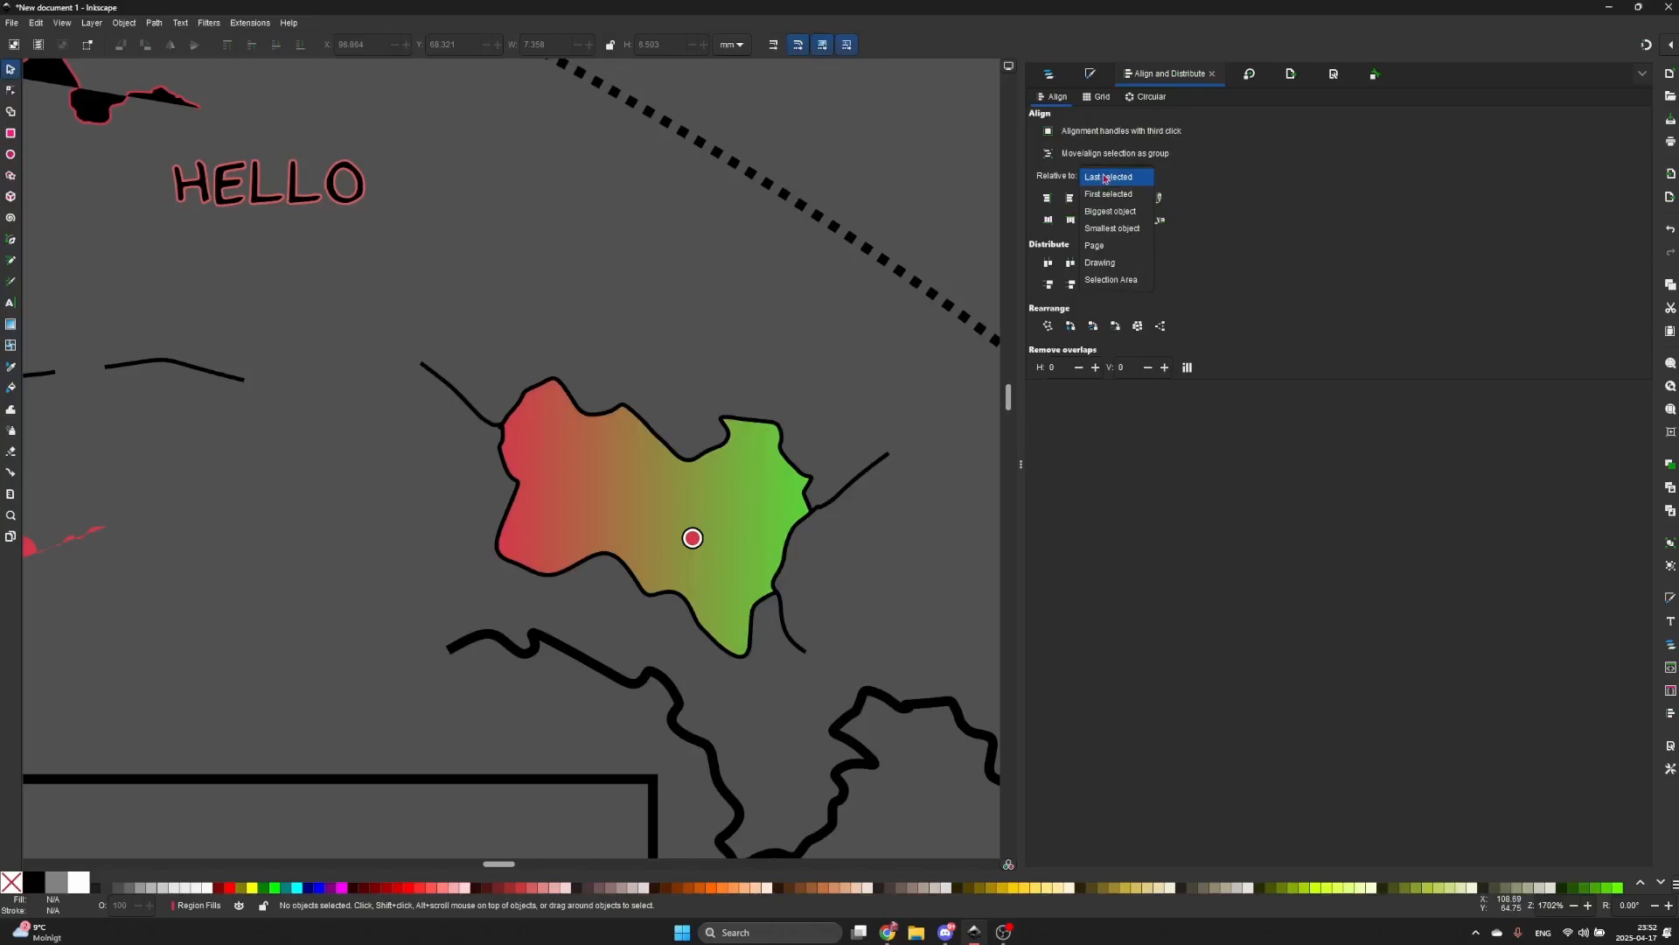
pyautogui.click(1106, 179)
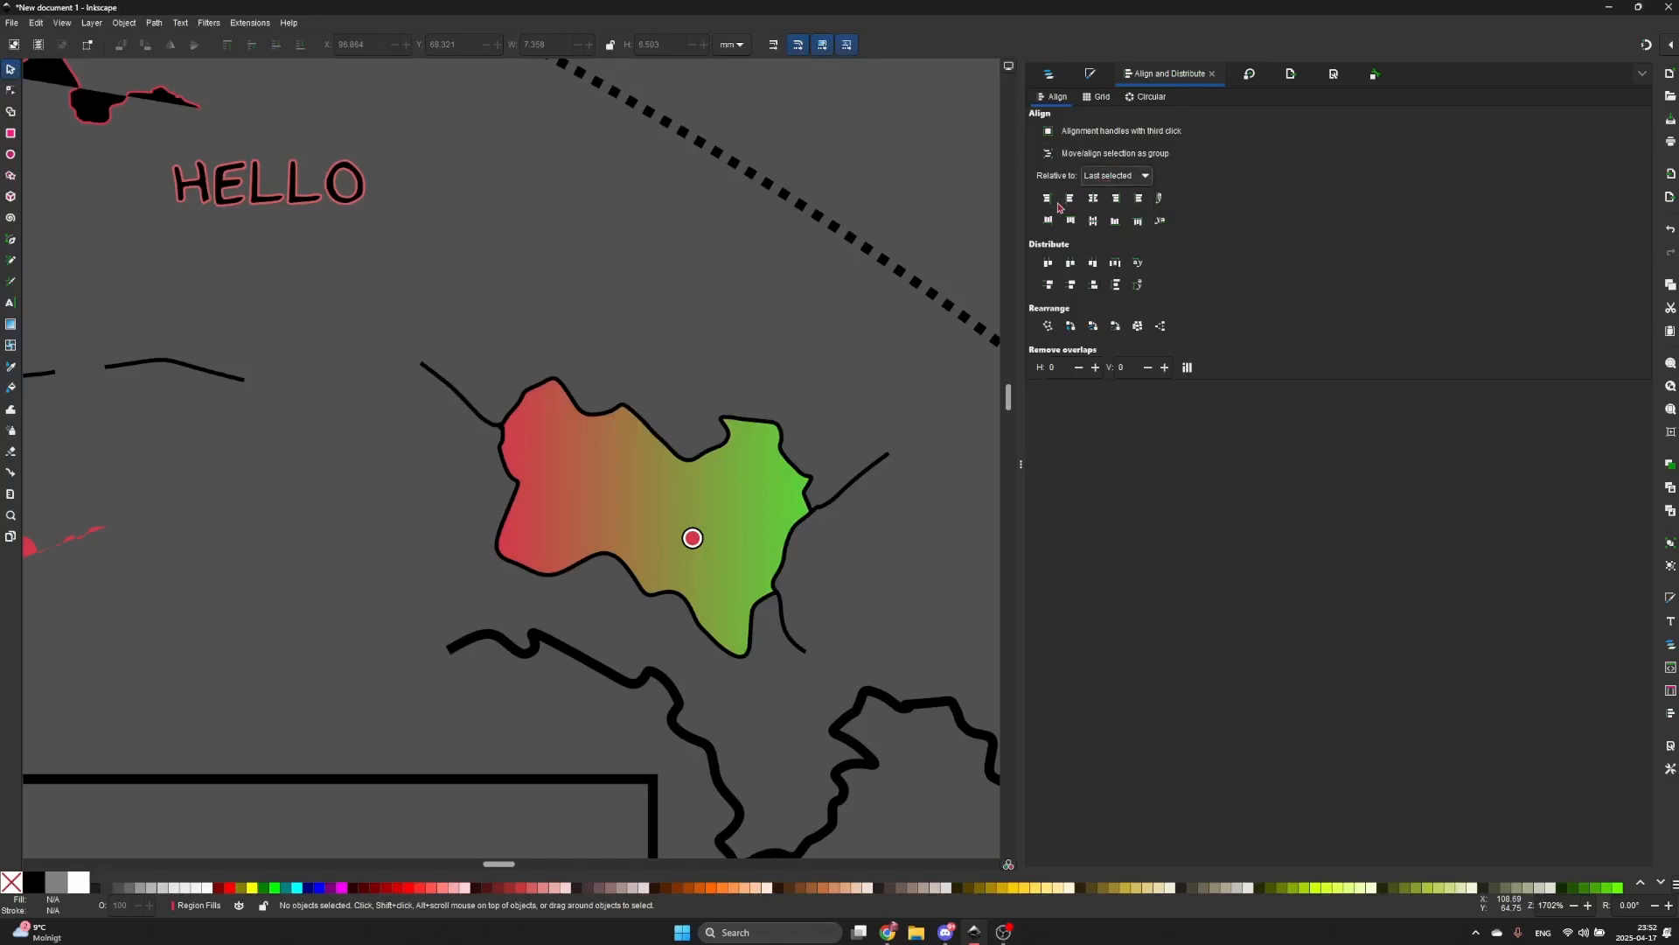
# - Draw separate red rectangles outside the dotted curve, including one about 3.6 by 3.9 mm and a taller one about 3.5 by 5 mm
pyautogui.scroll(-2, 734, 228)
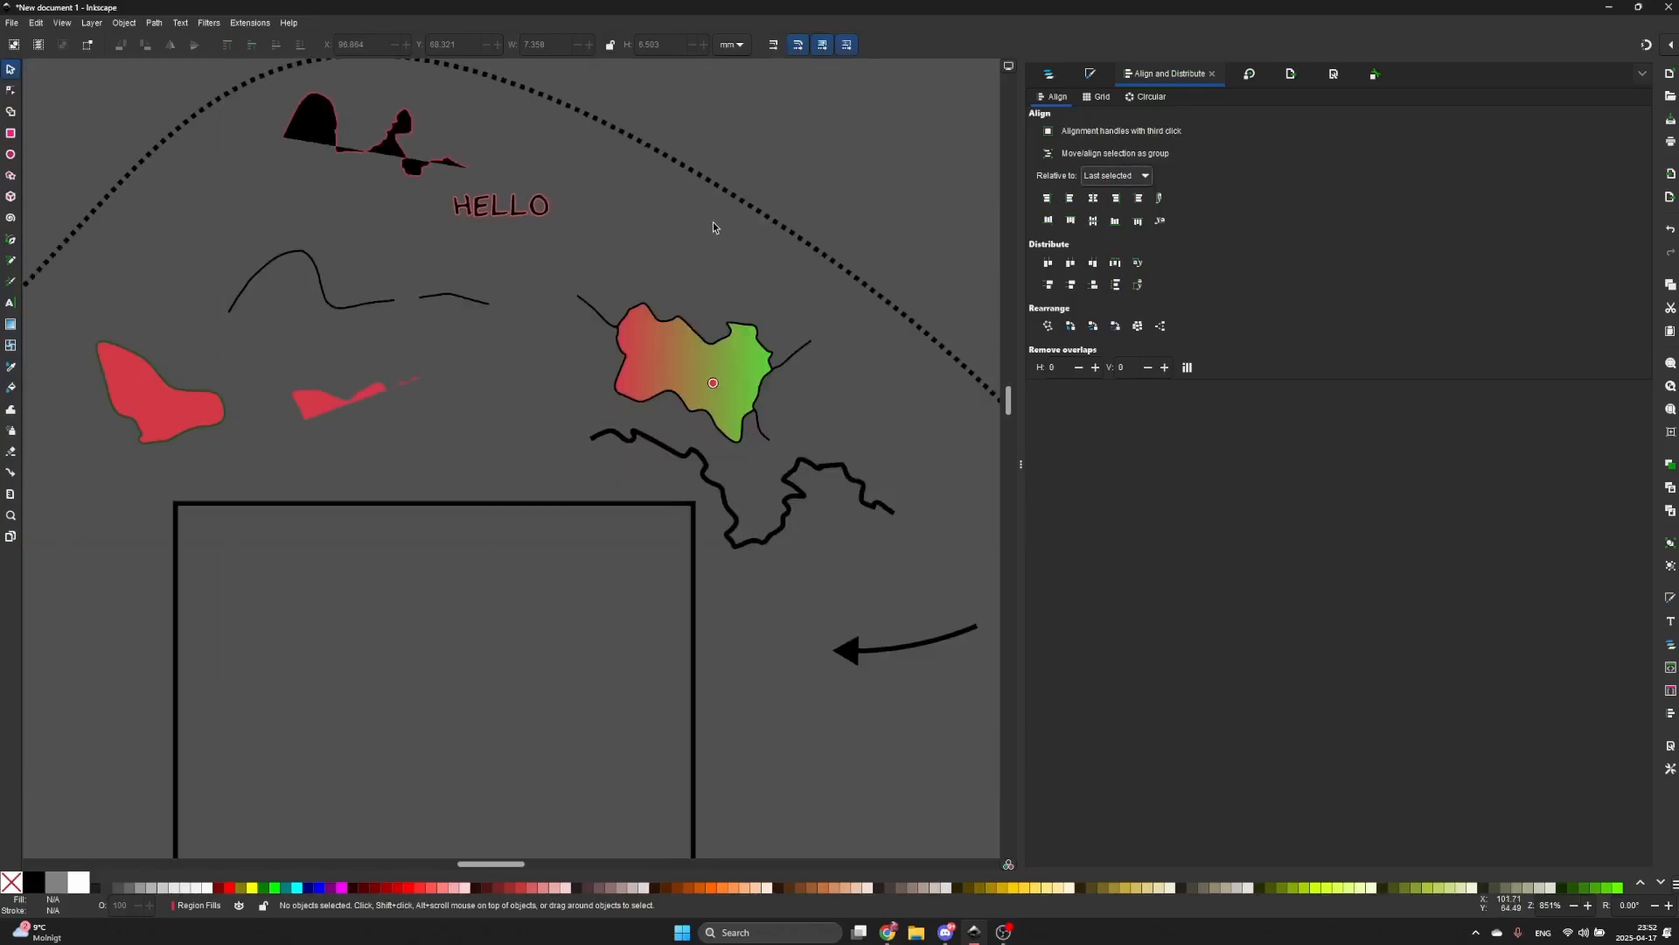
pyautogui.press('r')
pyautogui.scroll(3, 749, 175)
pyautogui.hscroll(5, 750, 176)
pyautogui.moveTo(590, 148)
pyautogui.mouseDown()
pyautogui.moveTo(666, 231)
pyautogui.moveTo(647, 300)
pyautogui.mouseUp()
pyautogui.moveTo(721, 203); pyautogui.dragTo(794, 309)
pyautogui.press('s')
pyautogui.scroll(2, 730, 288)
pyautogui.hscroll(2, 730, 288)
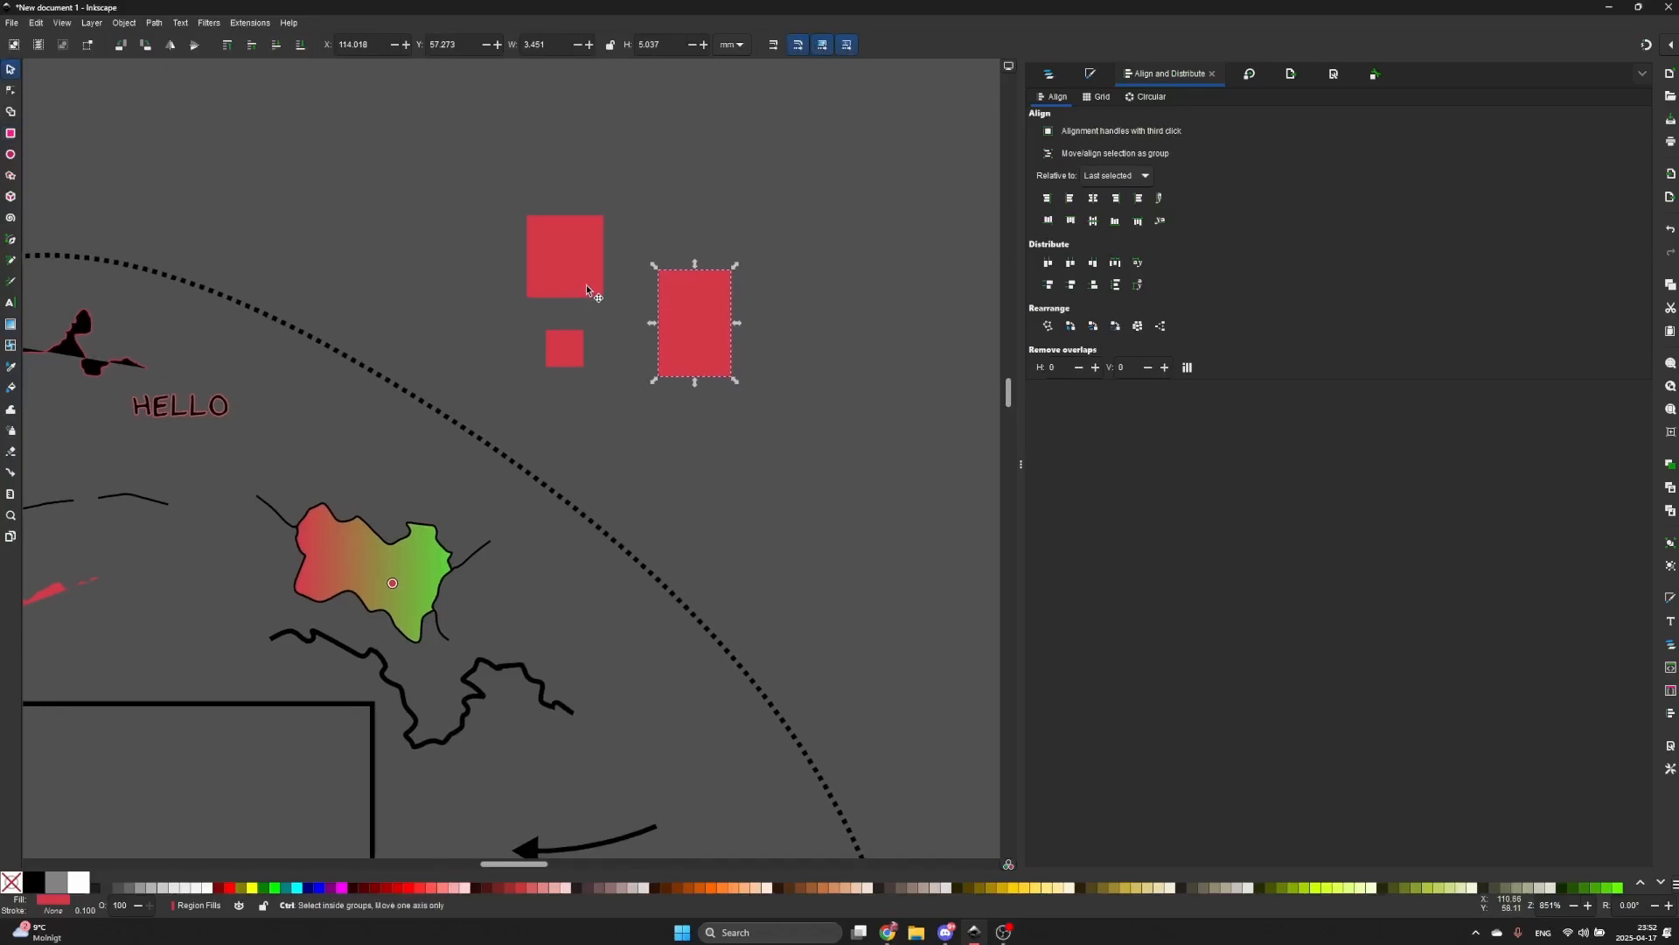
# - Move the small square farther down below the larger square, and try selecting all three rectangles together
pyautogui.keyDown('shift'); pyautogui.click(579, 341); pyautogui.keyUp('shift')
pyautogui.click(579, 341)
pyautogui.moveTo(579, 341); pyautogui.dragTo(575, 425)
pyautogui.keyDown('shift'); pyautogui.click(601, 271); pyautogui.keyUp('shift')
pyautogui.keyDown('shift'); pyautogui.click(668, 324); pyautogui.keyUp('shift')
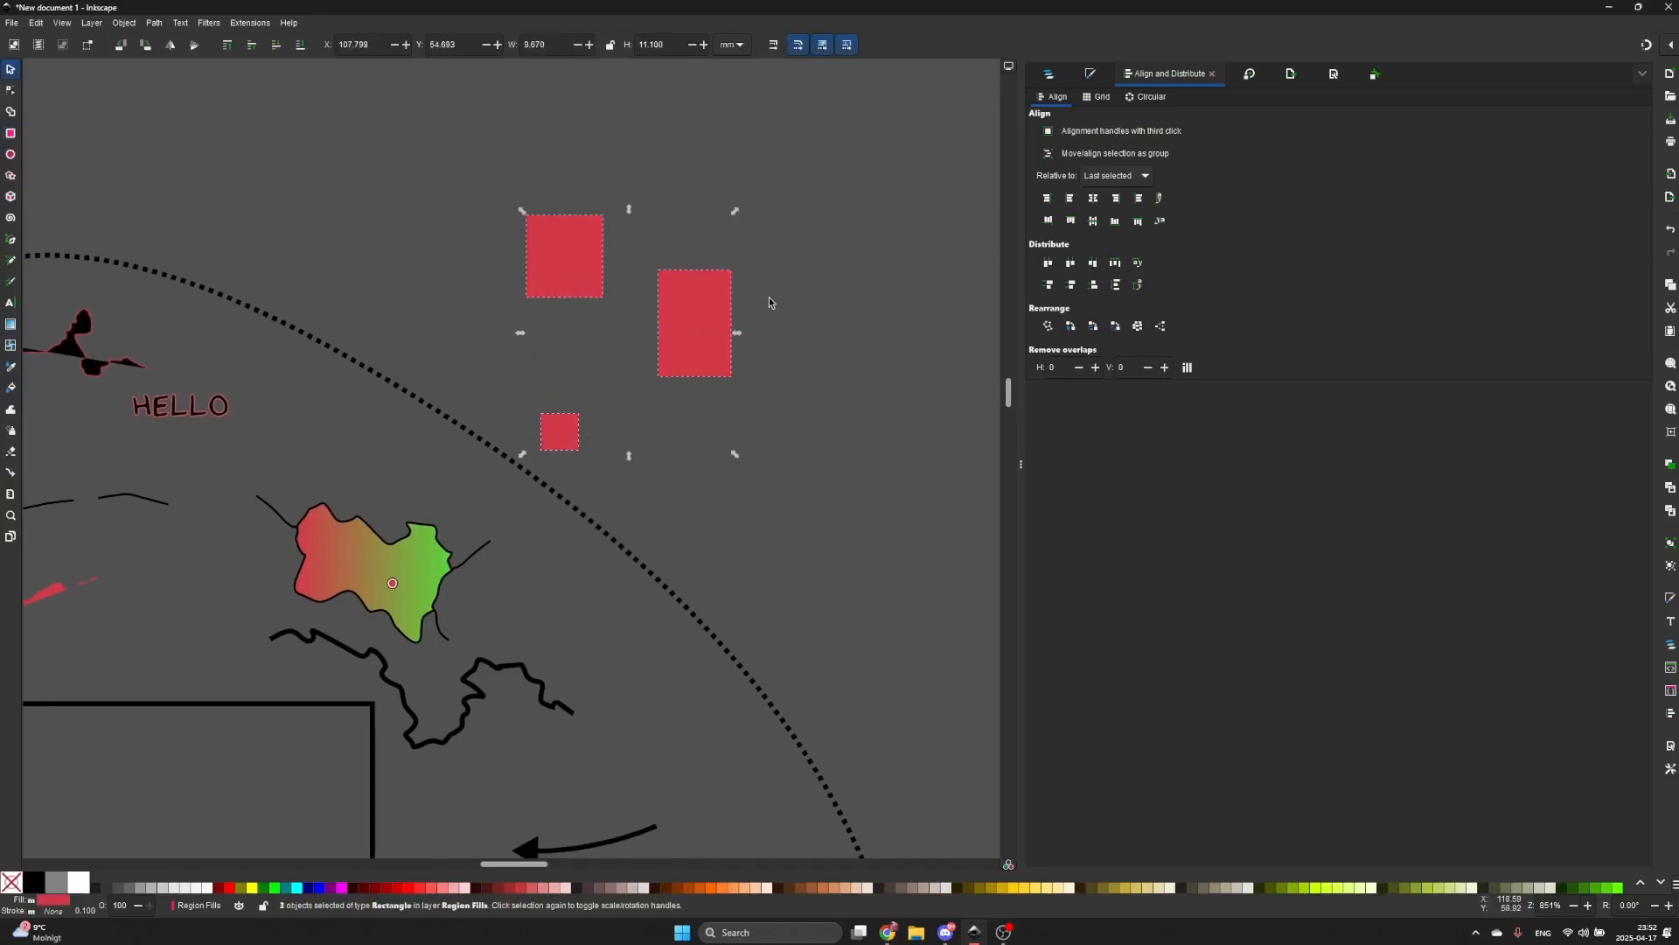
pyautogui.click(826, 292)
# - Shift the tall rectangle slightly down and left, and raise the larger square to spread the shapes apart
pyautogui.click(701, 330)
pyautogui.moveTo(690, 322); pyautogui.dragTo(680, 349)
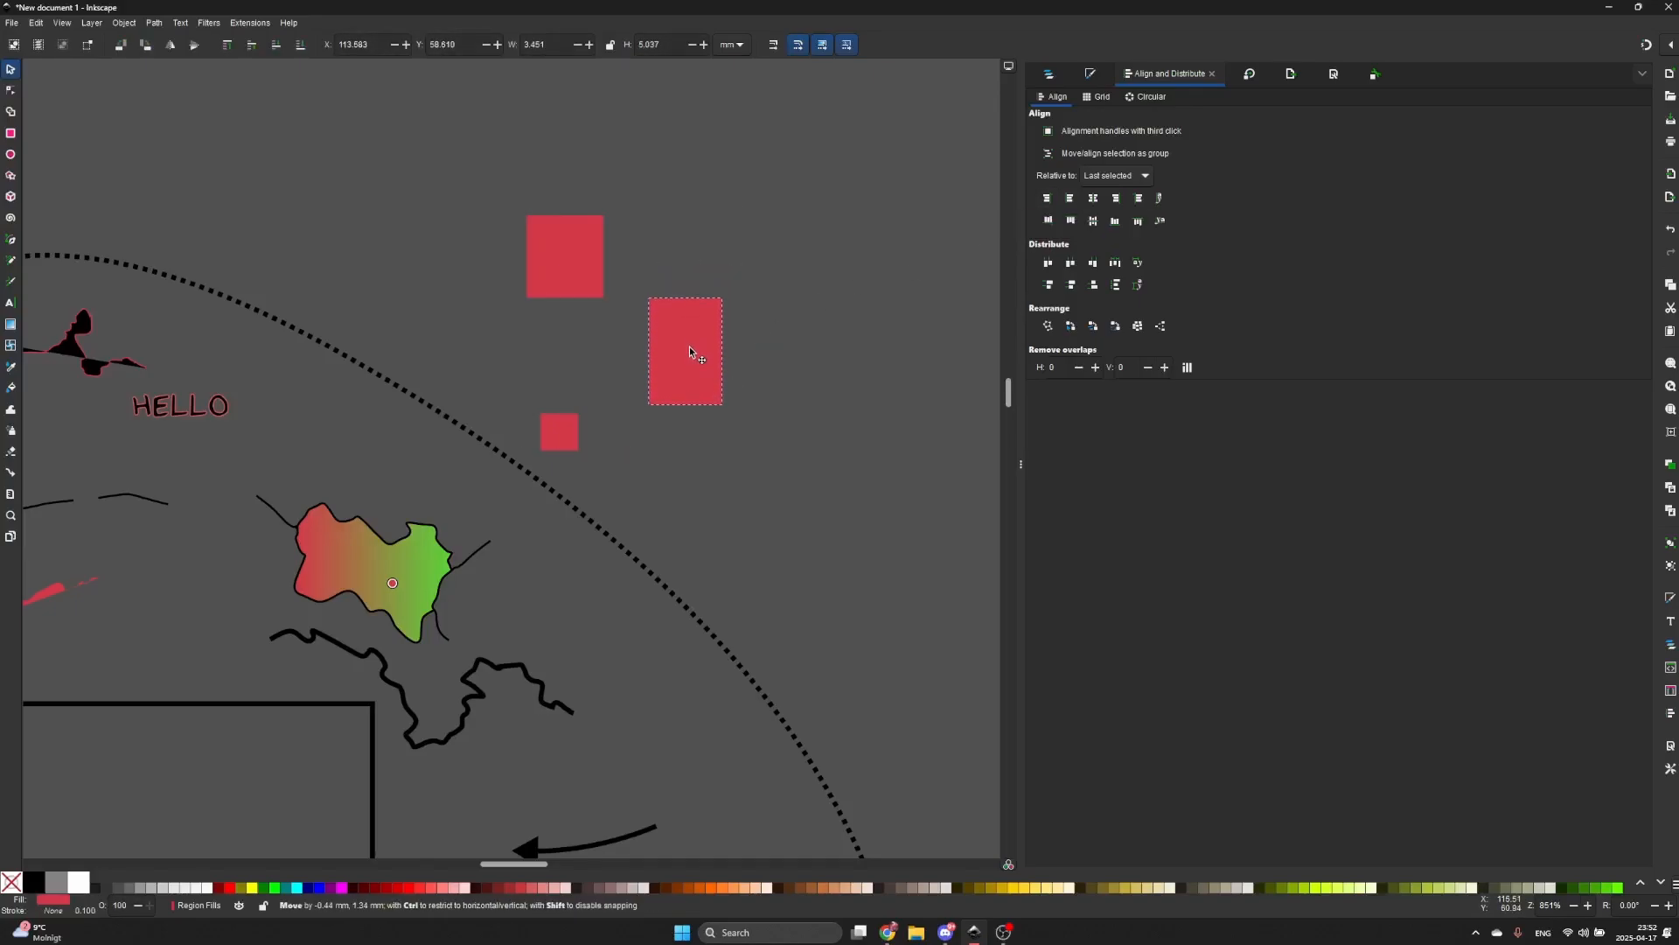
pyautogui.click(570, 275)
pyautogui.press('r')
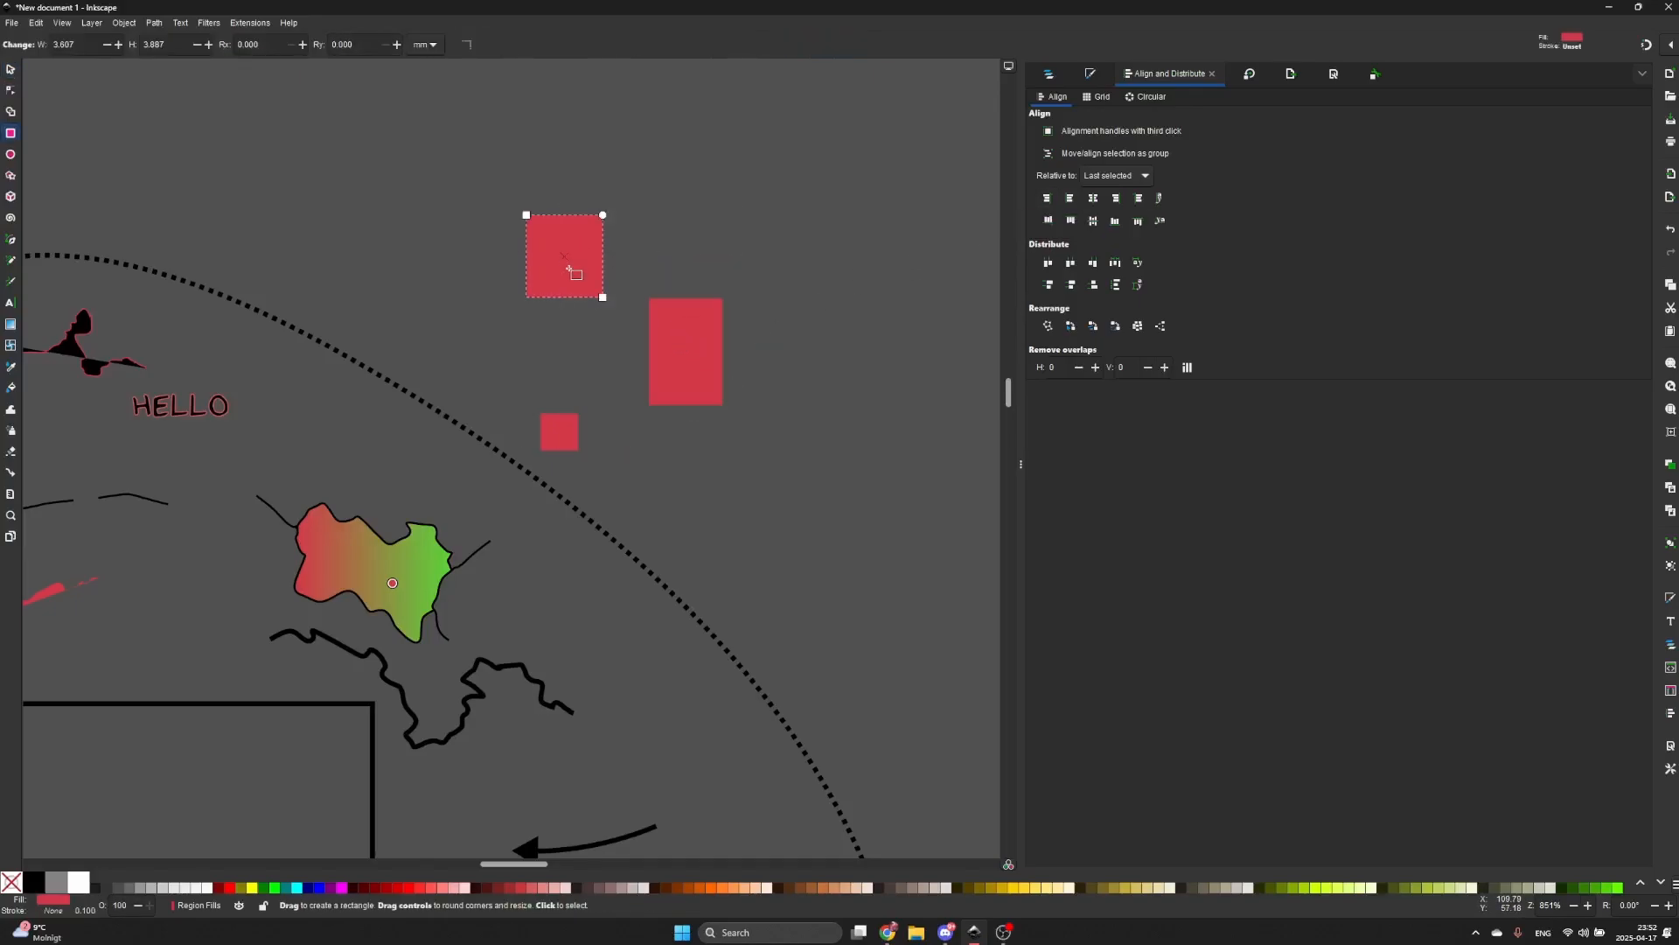
pyautogui.click(11, 69)
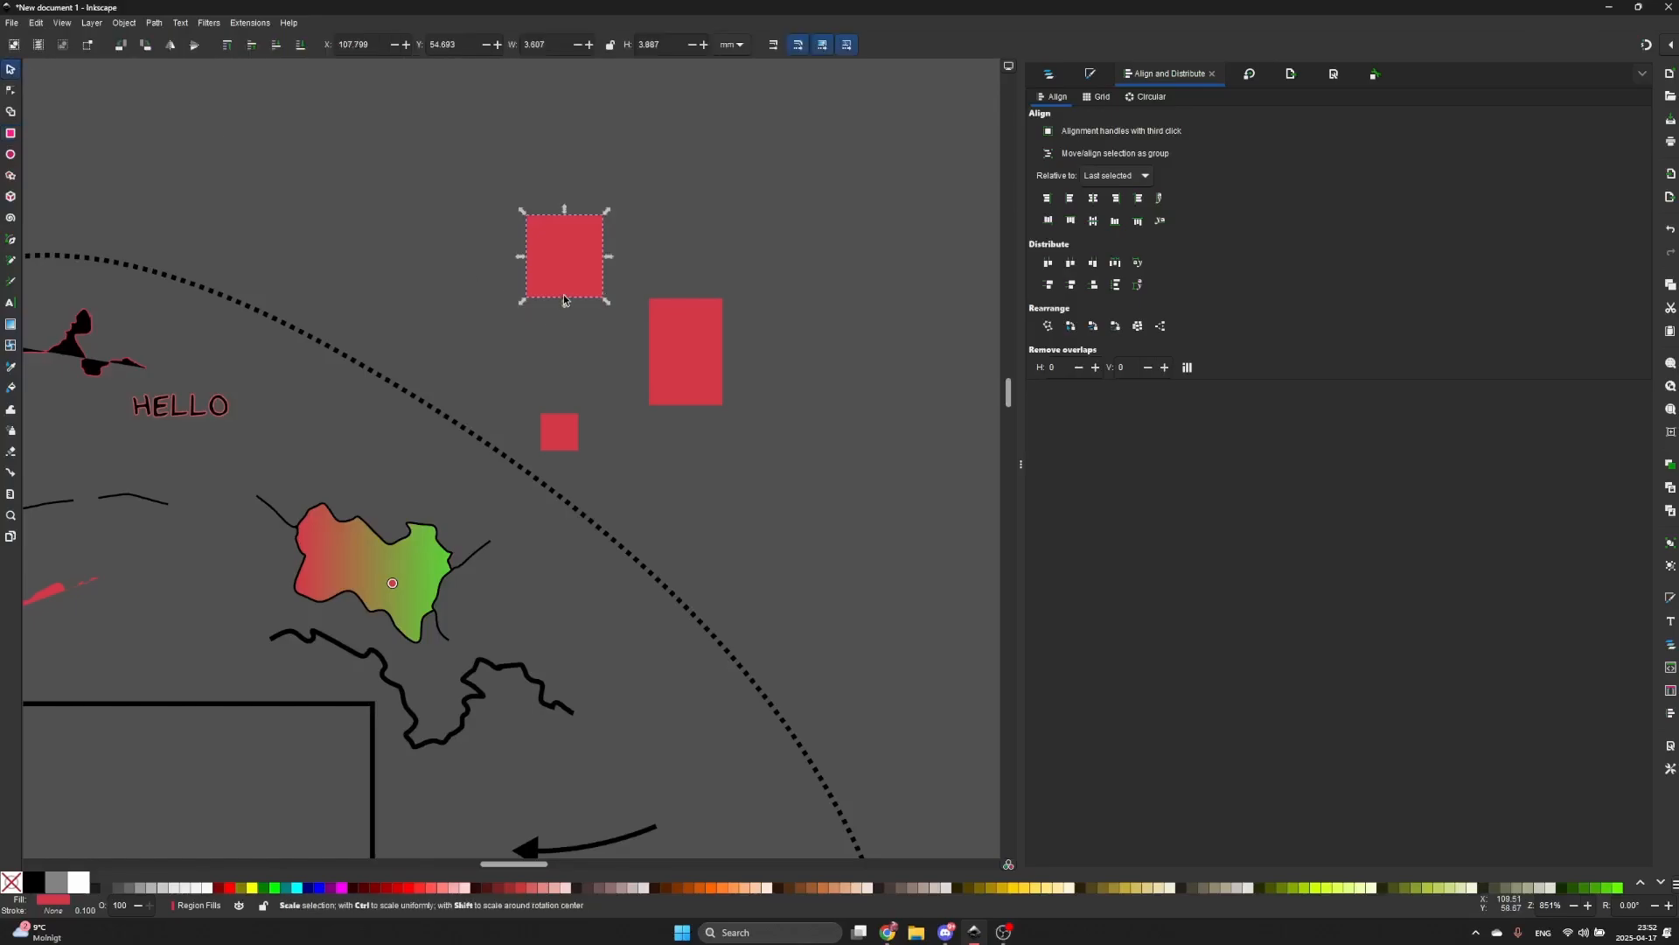
pyautogui.moveTo(565, 289); pyautogui.dragTo(564, 253)
# - Align all three rectangles to the small square selected last, trying several edge and centre options and finishing with right and top edges matched
pyautogui.keyDown('shift'); pyautogui.click(682, 374); pyautogui.keyUp('shift')
pyautogui.keyDown('shift'); pyautogui.click(569, 433); pyautogui.keyUp('shift')
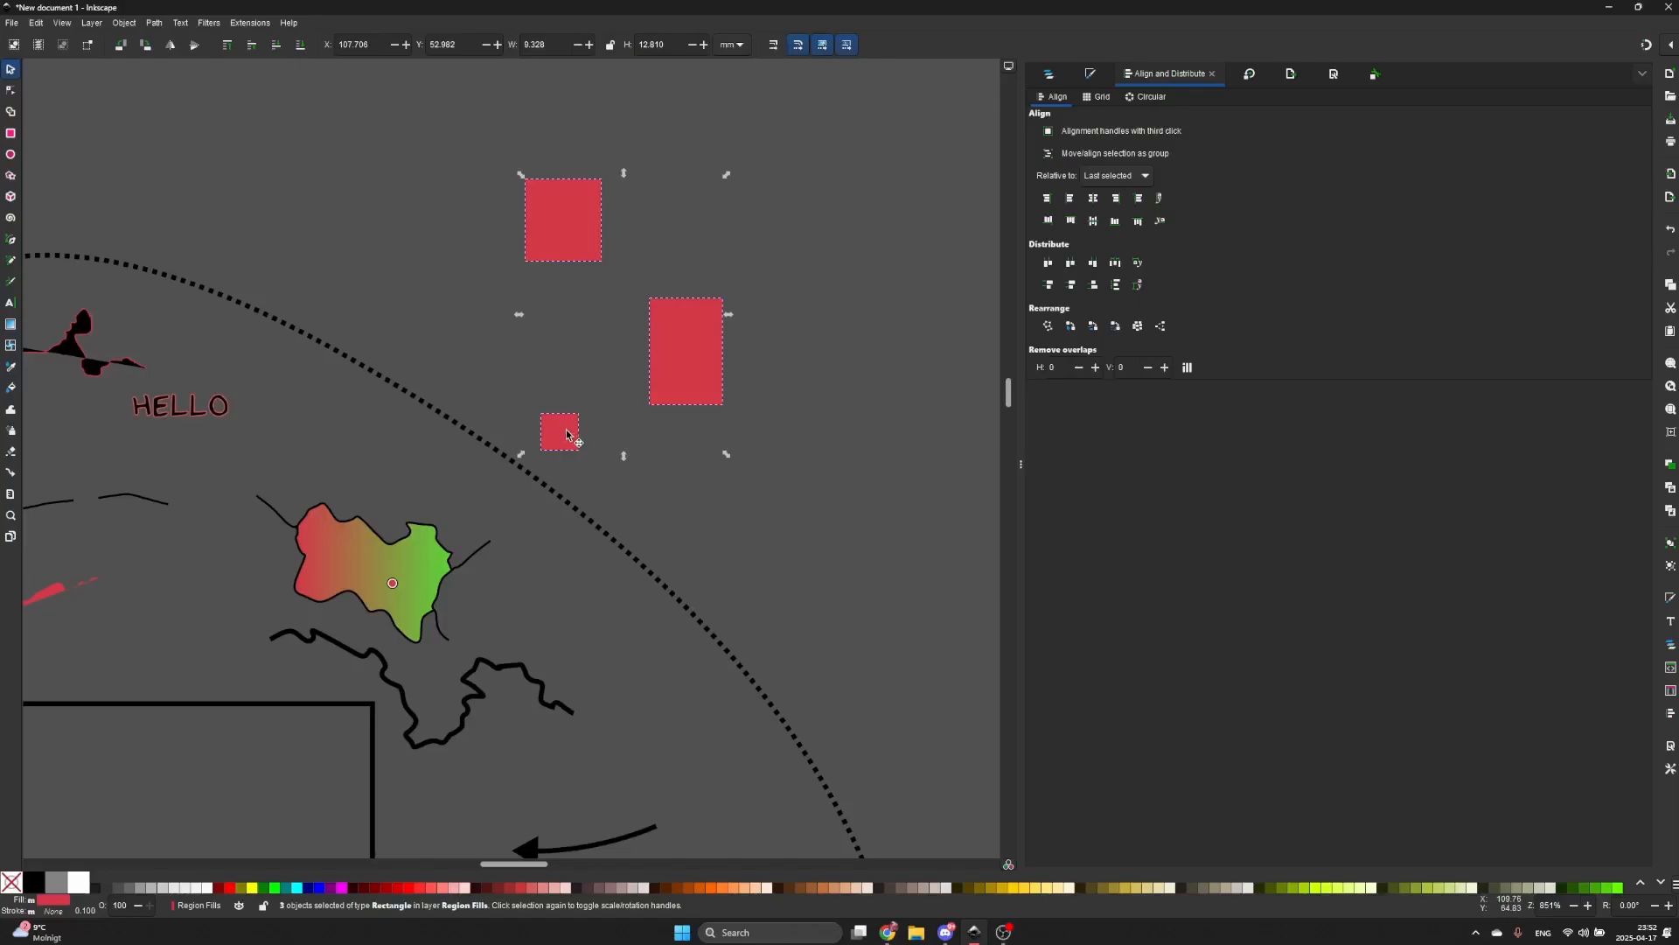
pyautogui.click(1047, 198)
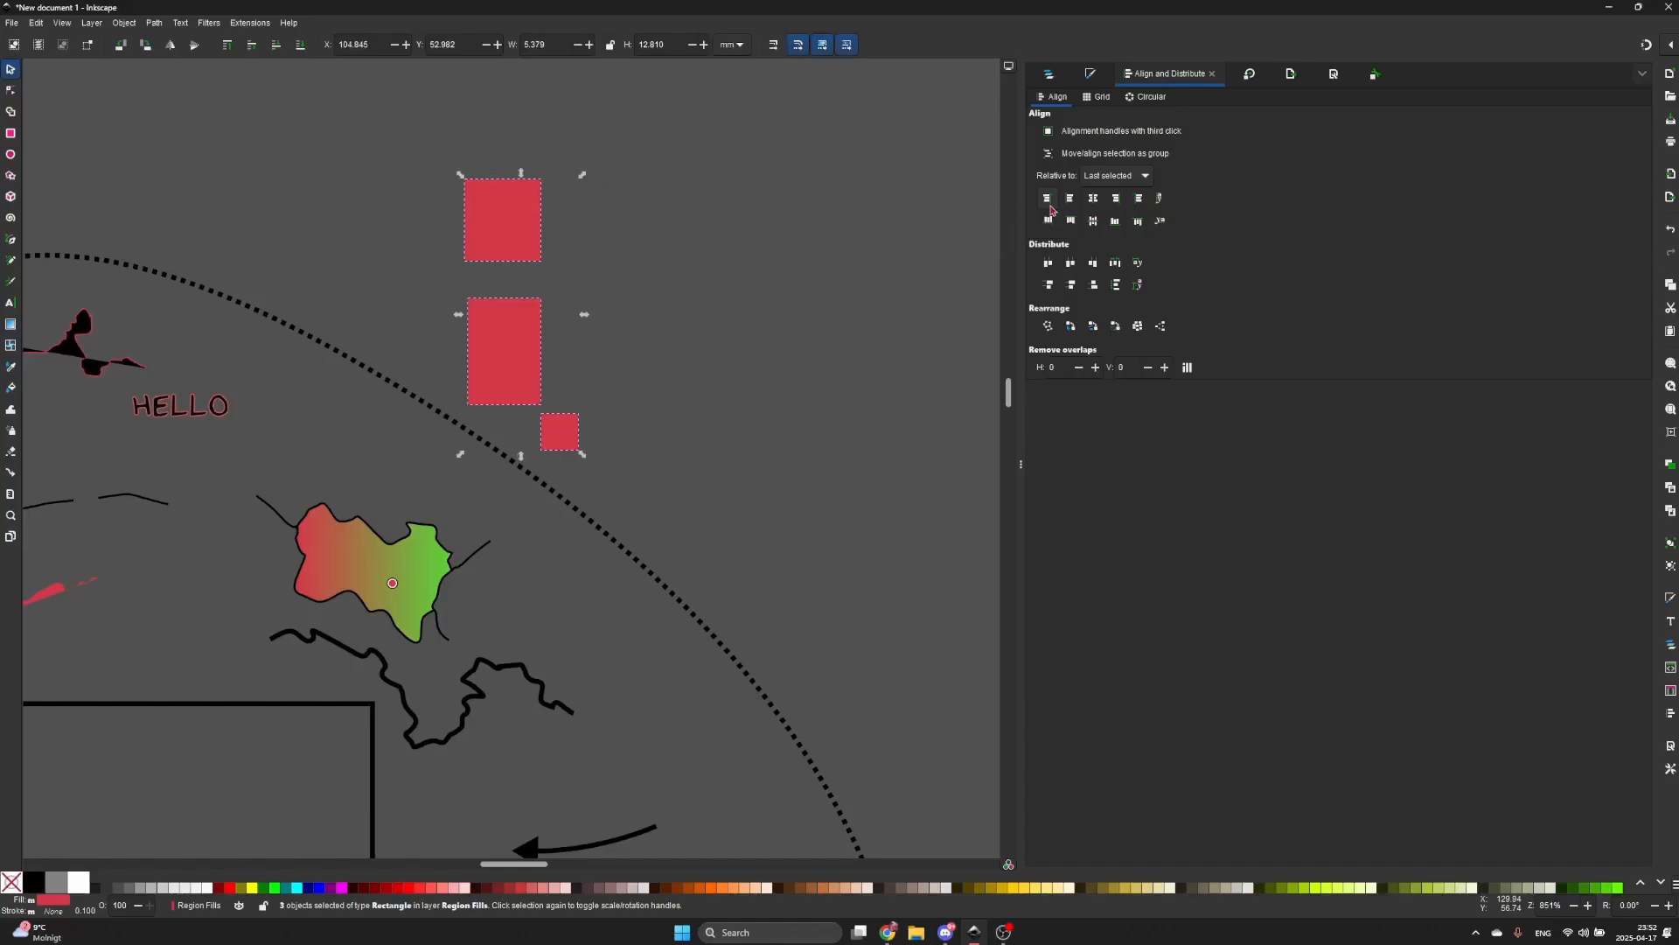
pyautogui.click(1071, 201)
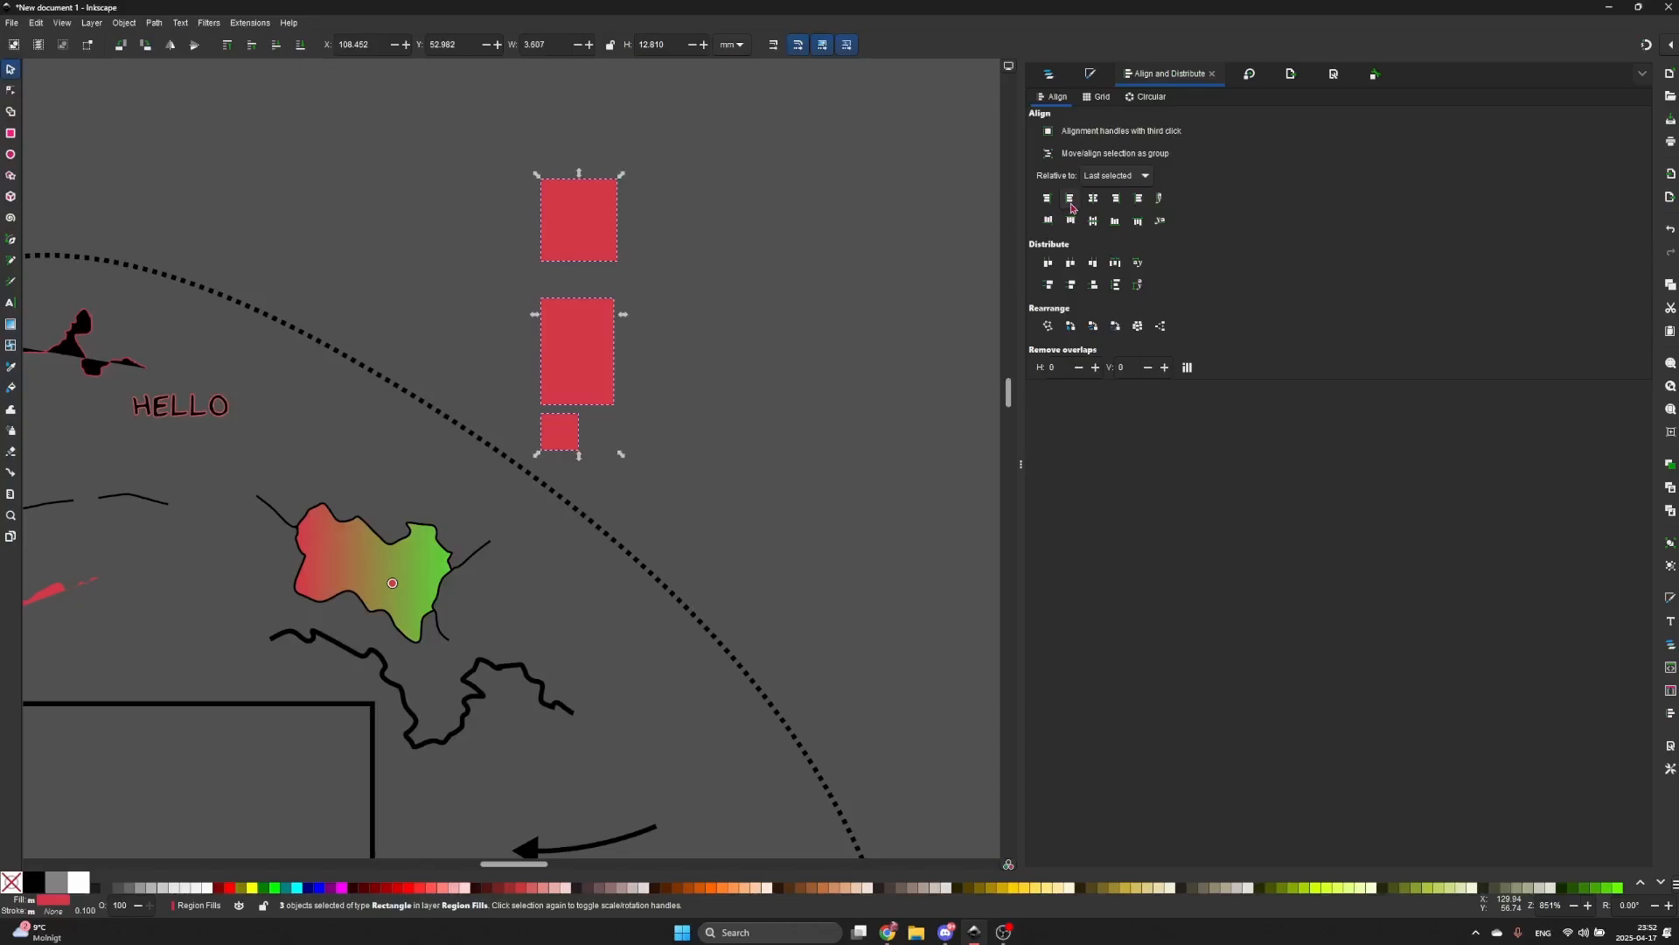
pyautogui.click(1094, 201)
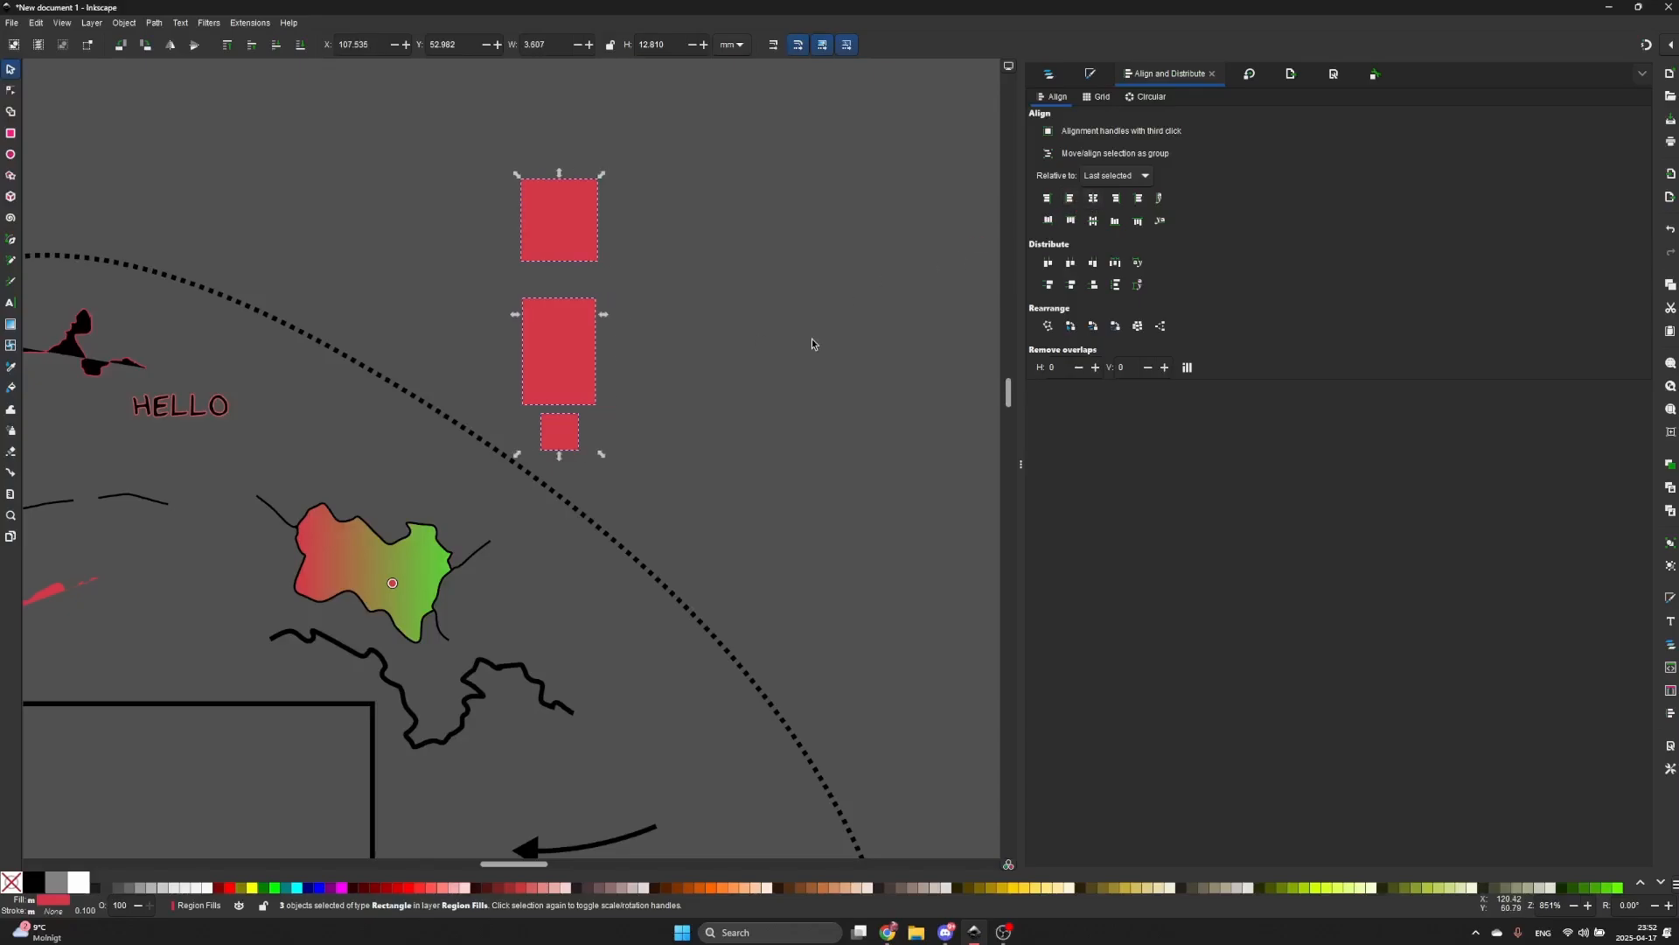
pyautogui.click(1113, 201)
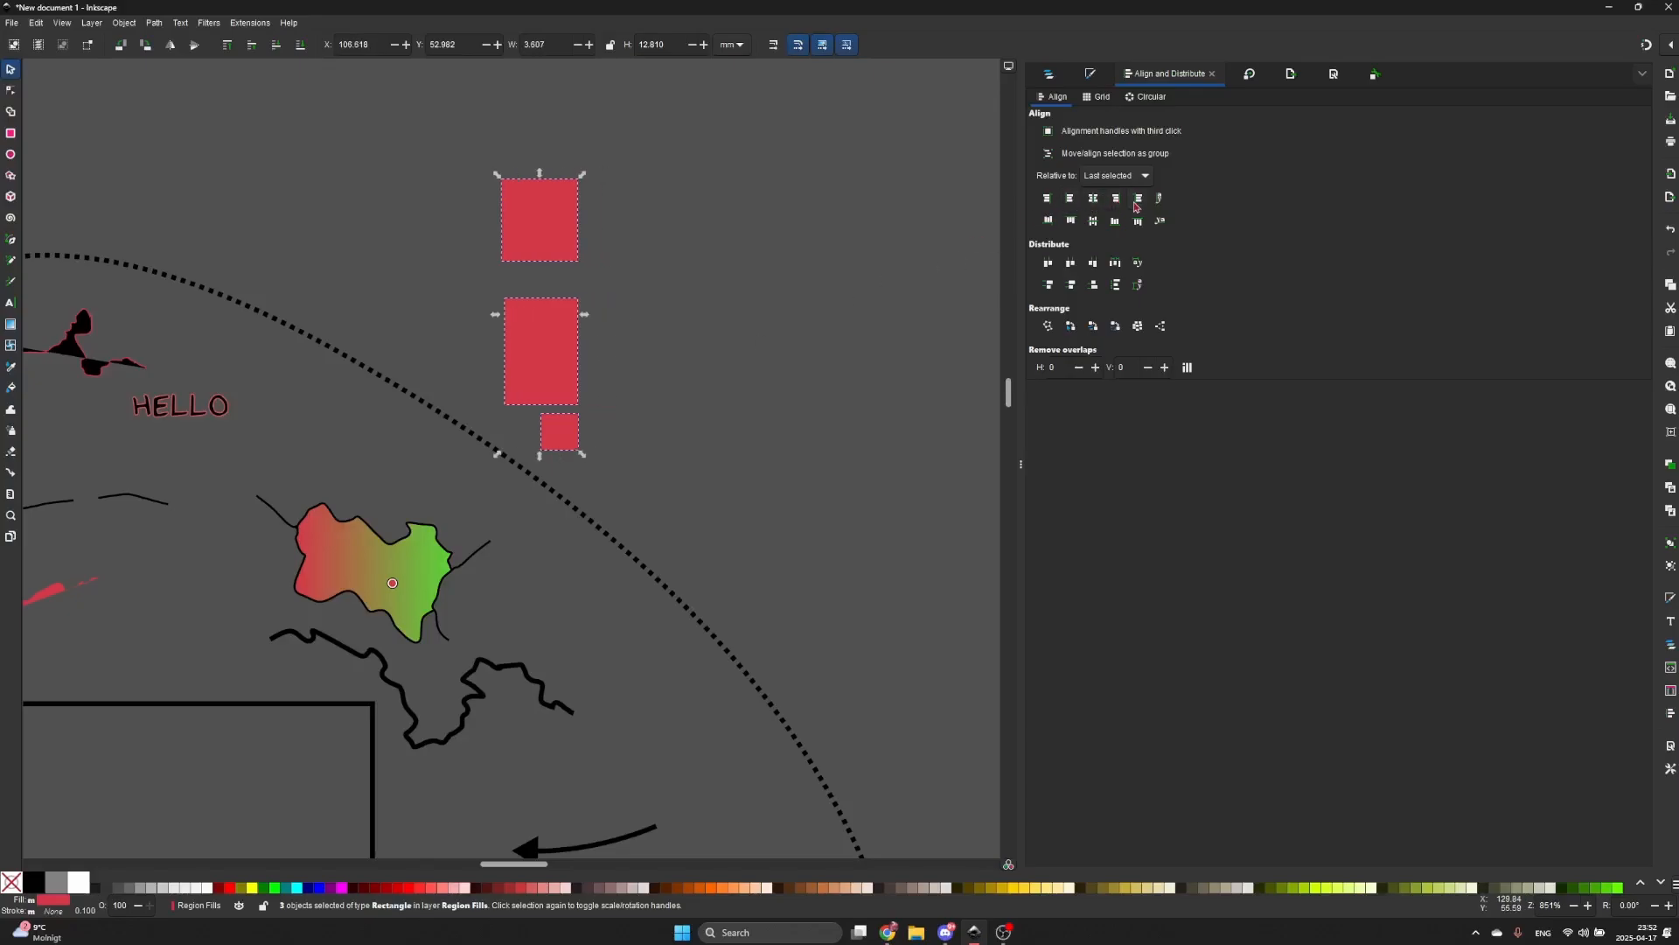
pyautogui.click(1046, 223)
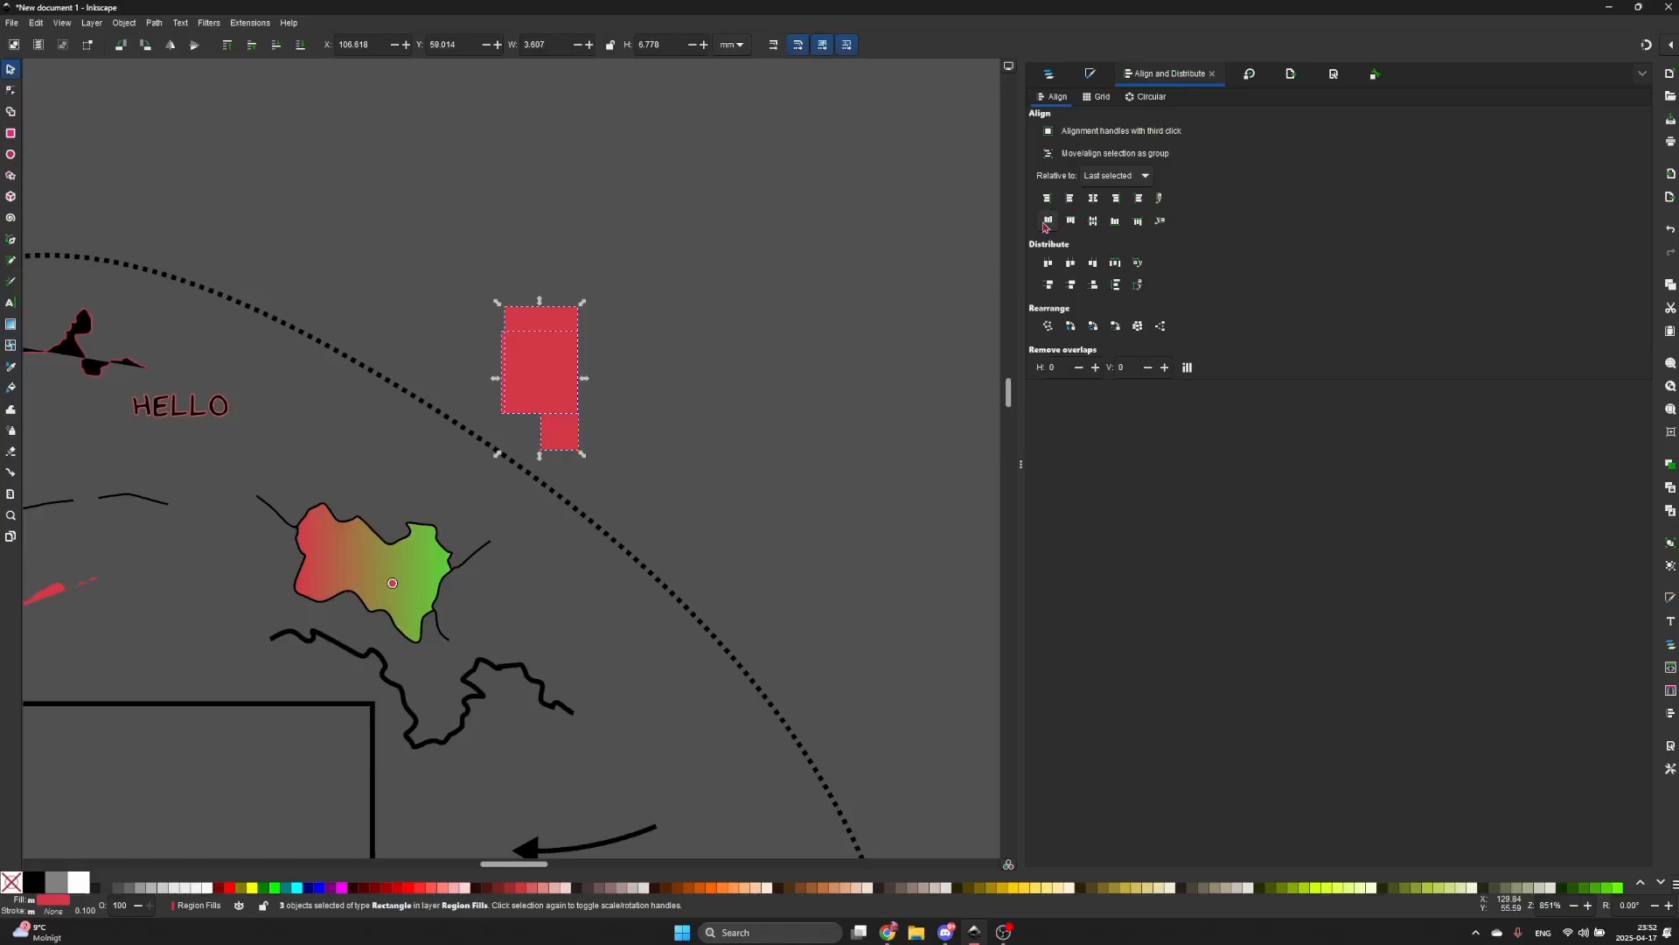
pyautogui.click(1072, 223)
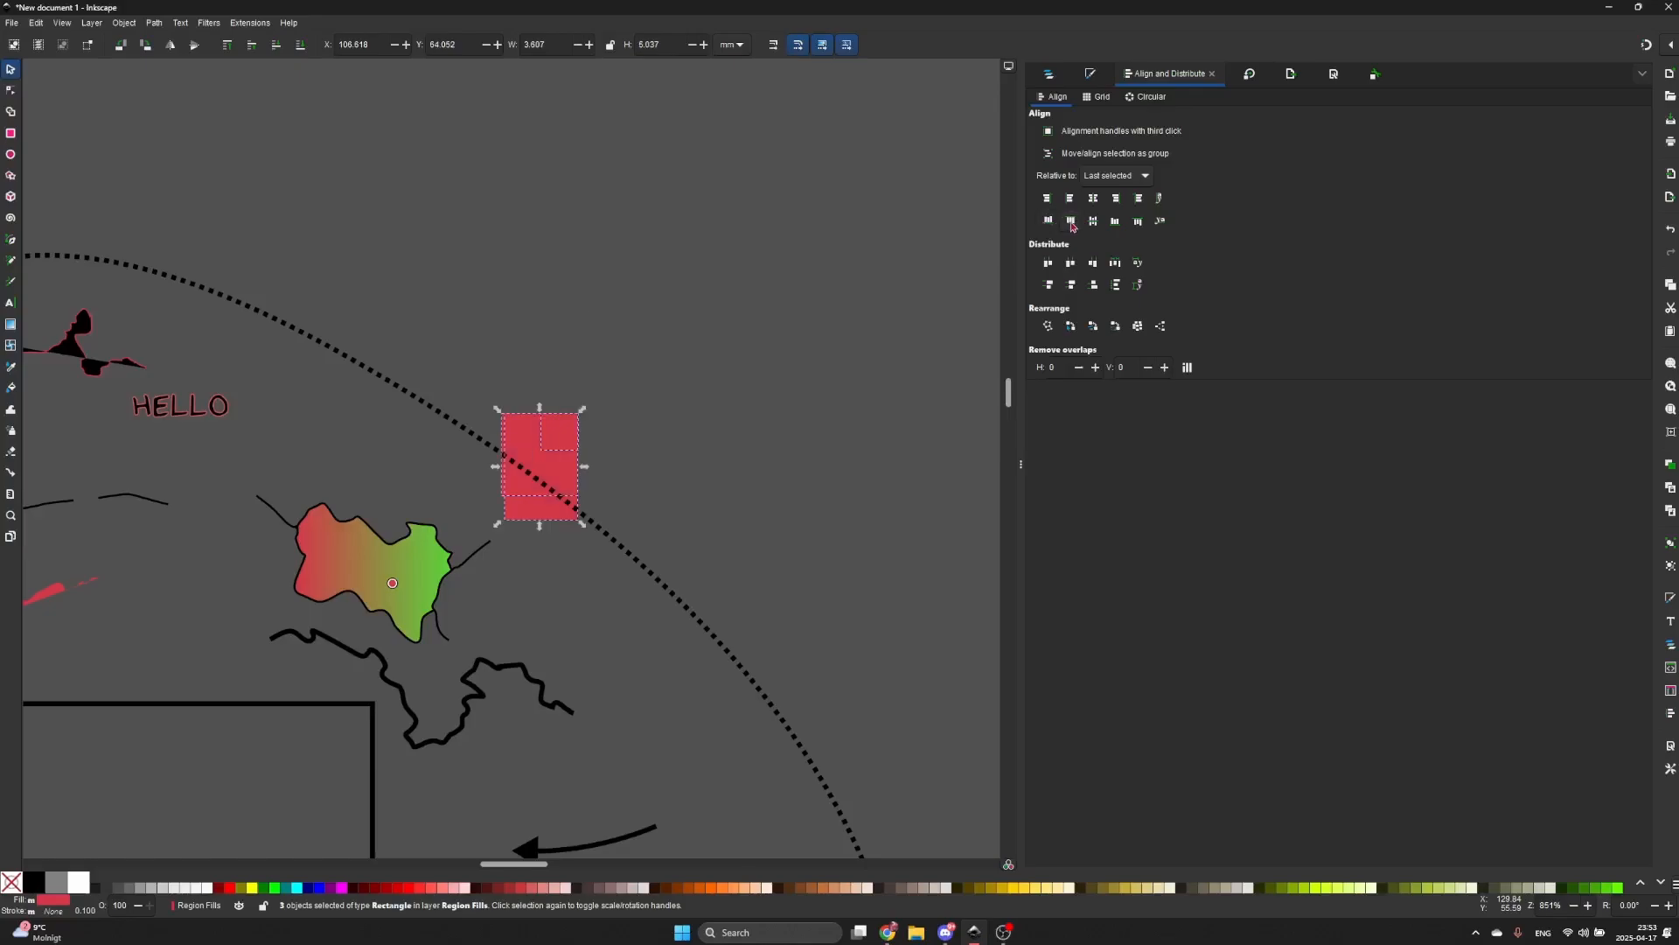
# - Move the tall rectangle horizontally to the right, clear of the overlapping squares
pyautogui.click(700, 414)
pyautogui.click(560, 460)
pyautogui.hotkey('shift', 'Right')
pyautogui.hotkey('shift', 'Right')
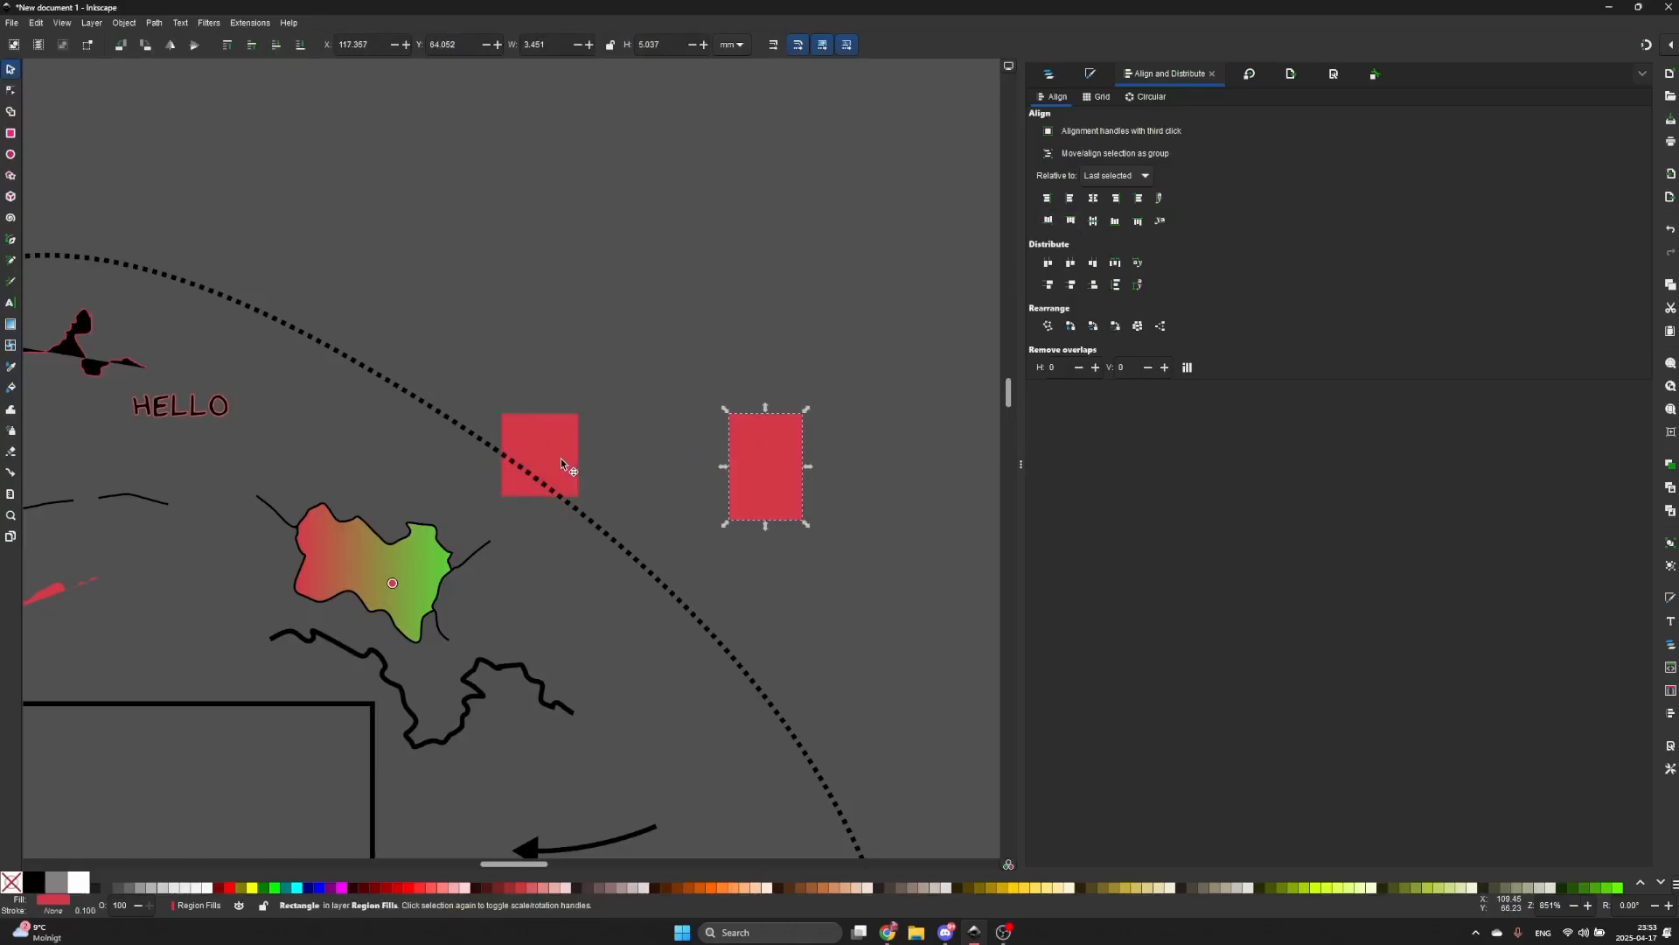
# - Spread the overlapping shapes horizontally, moving the tall rectangle farther right and placing the larger square just right of the small square
pyautogui.hotkey('shift', 'Right')
pyautogui.click(560, 458)
pyautogui.hotkey('shift', 'Right')
pyautogui.hotkey('shift', 'Right')
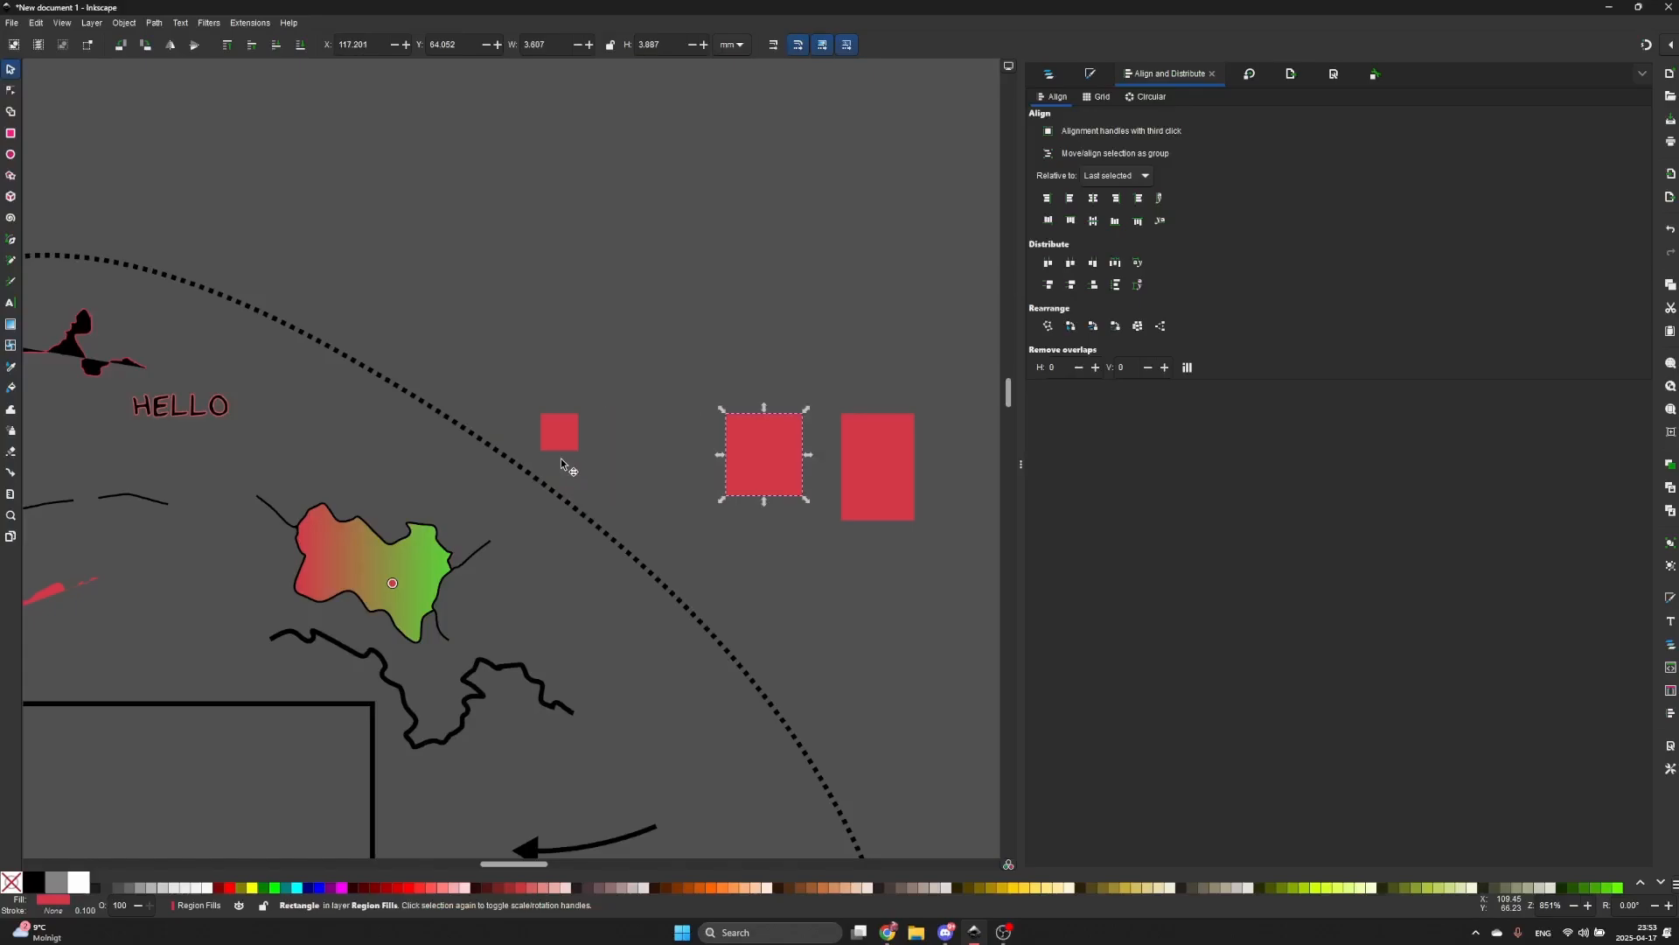
pyautogui.hotkey('shift', 'Left')
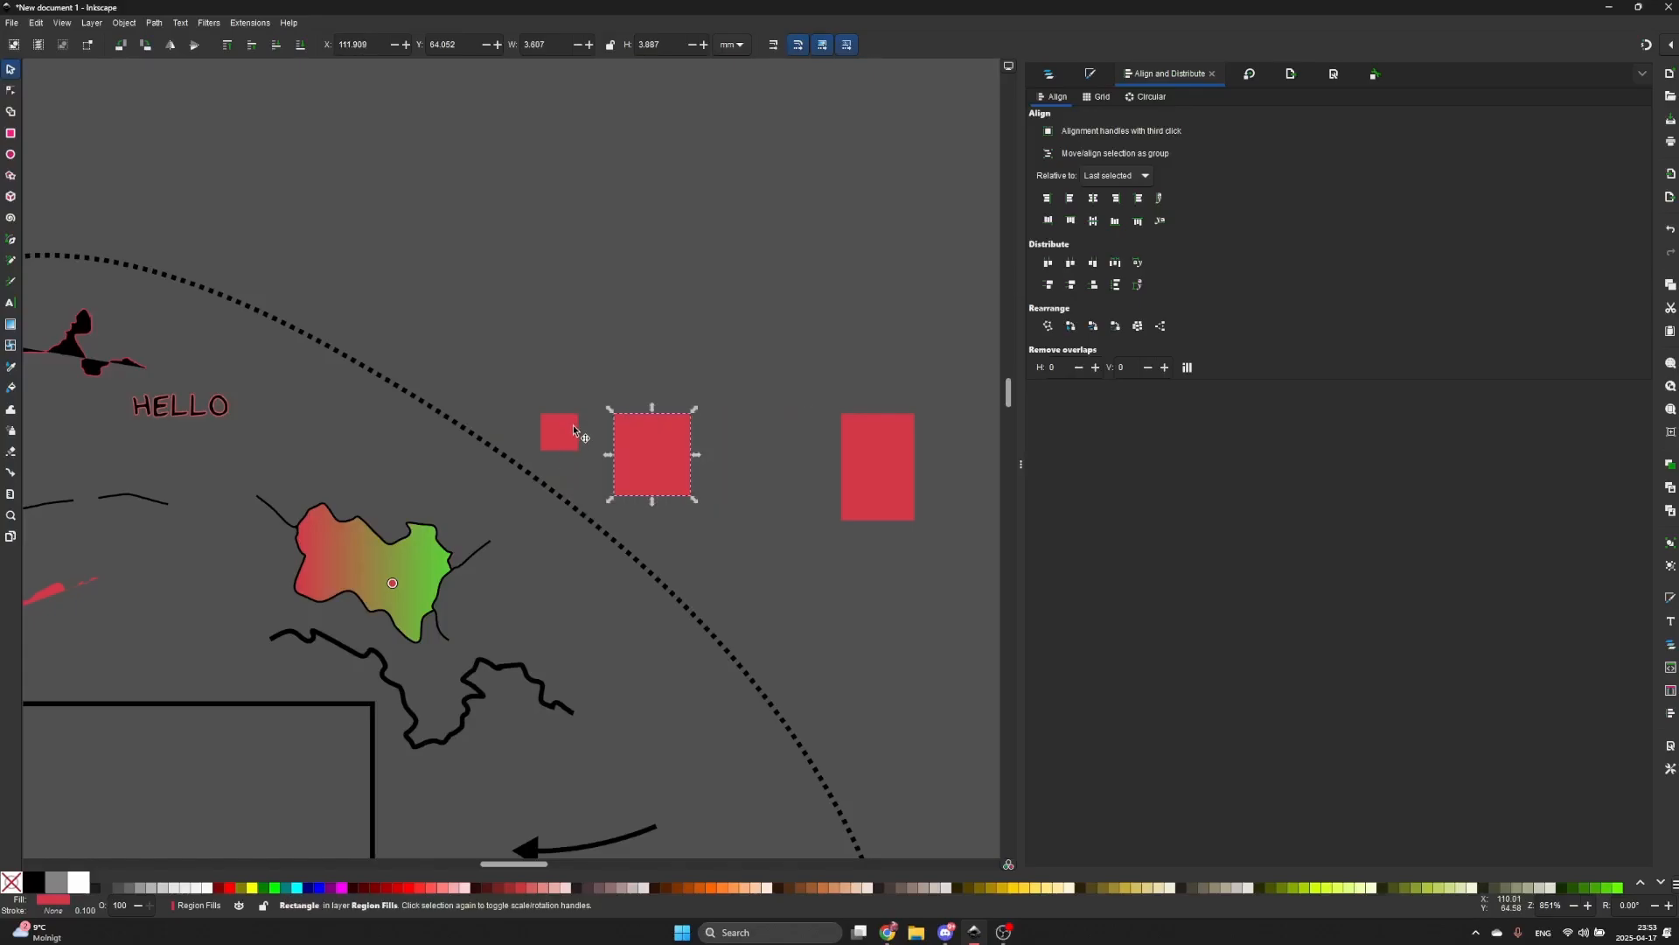
# - Move all three rectangles together above the dotted curve and distribute them with even horizontal gaps
pyautogui.keyDown('shift'); pyautogui.click(565, 443); pyautogui.keyUp('shift')
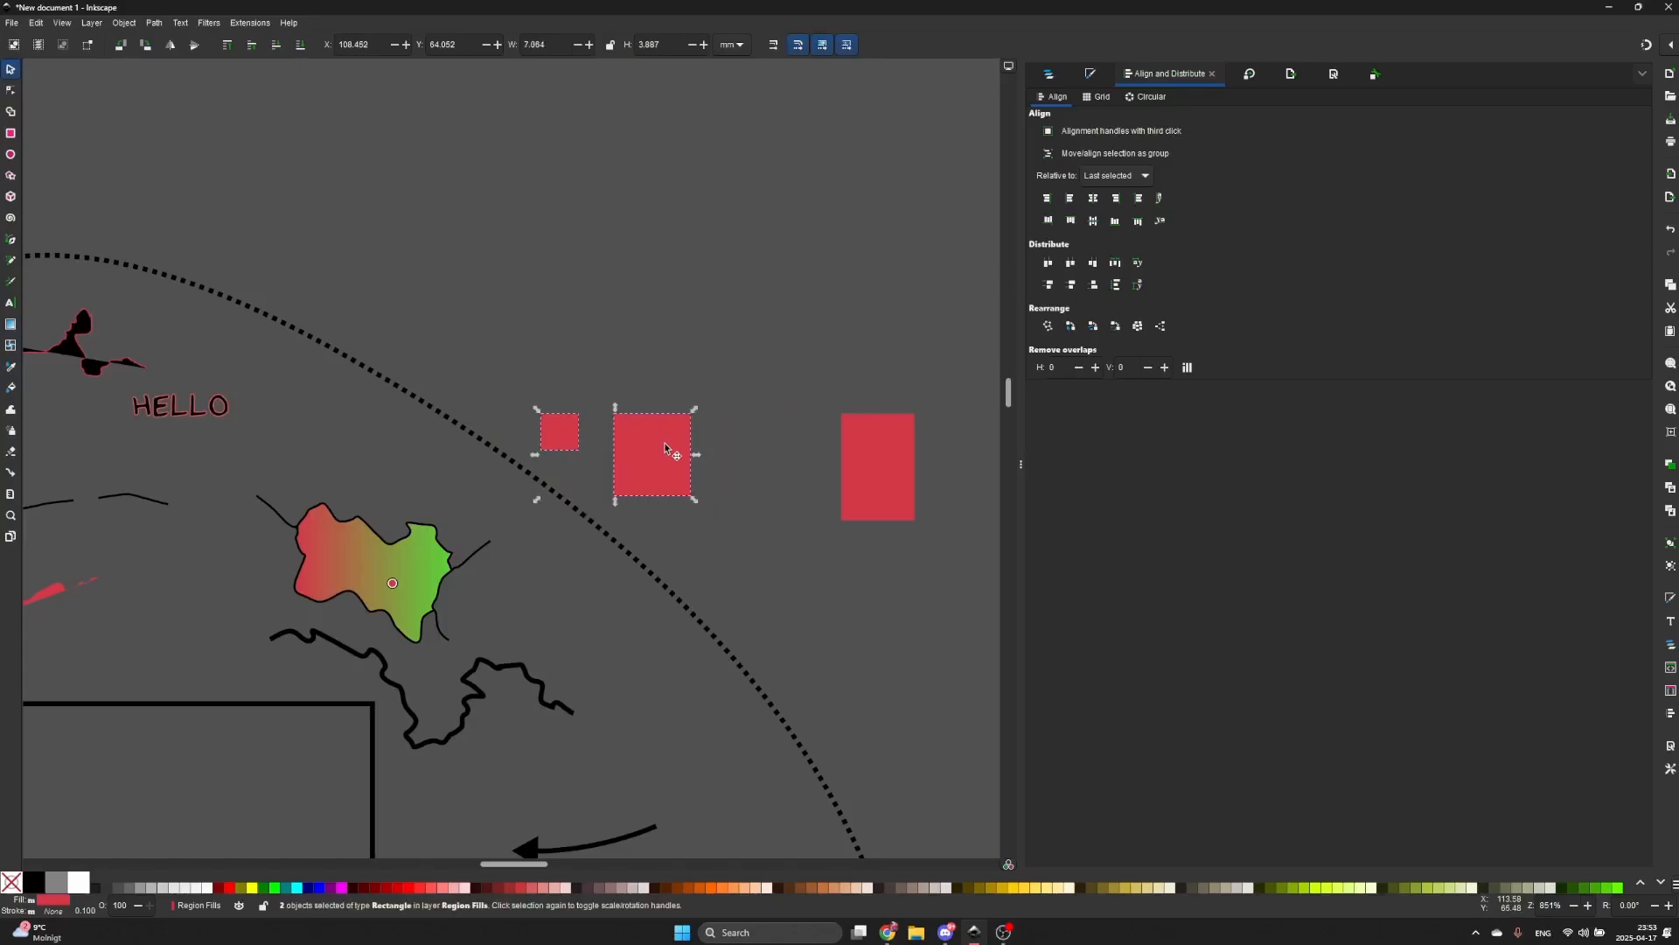
pyautogui.keyDown('shift'); pyautogui.click(863, 470); pyautogui.keyUp('shift')
pyautogui.moveTo(880, 496); pyautogui.dragTo(851, 323)
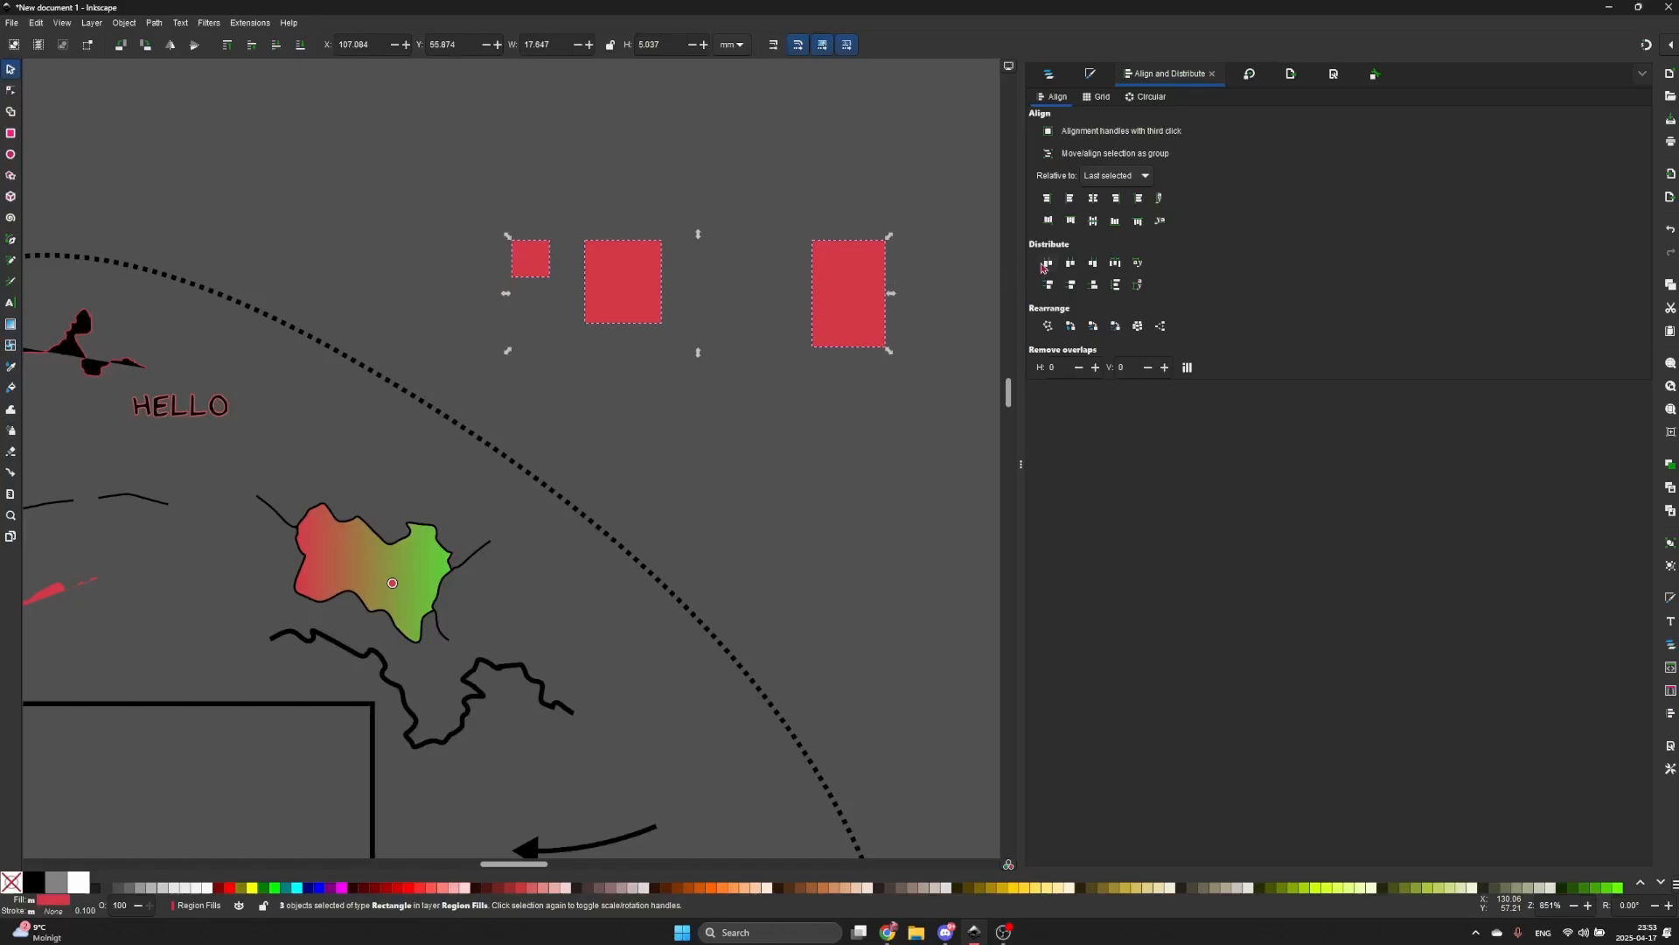
pyautogui.click(1114, 263)
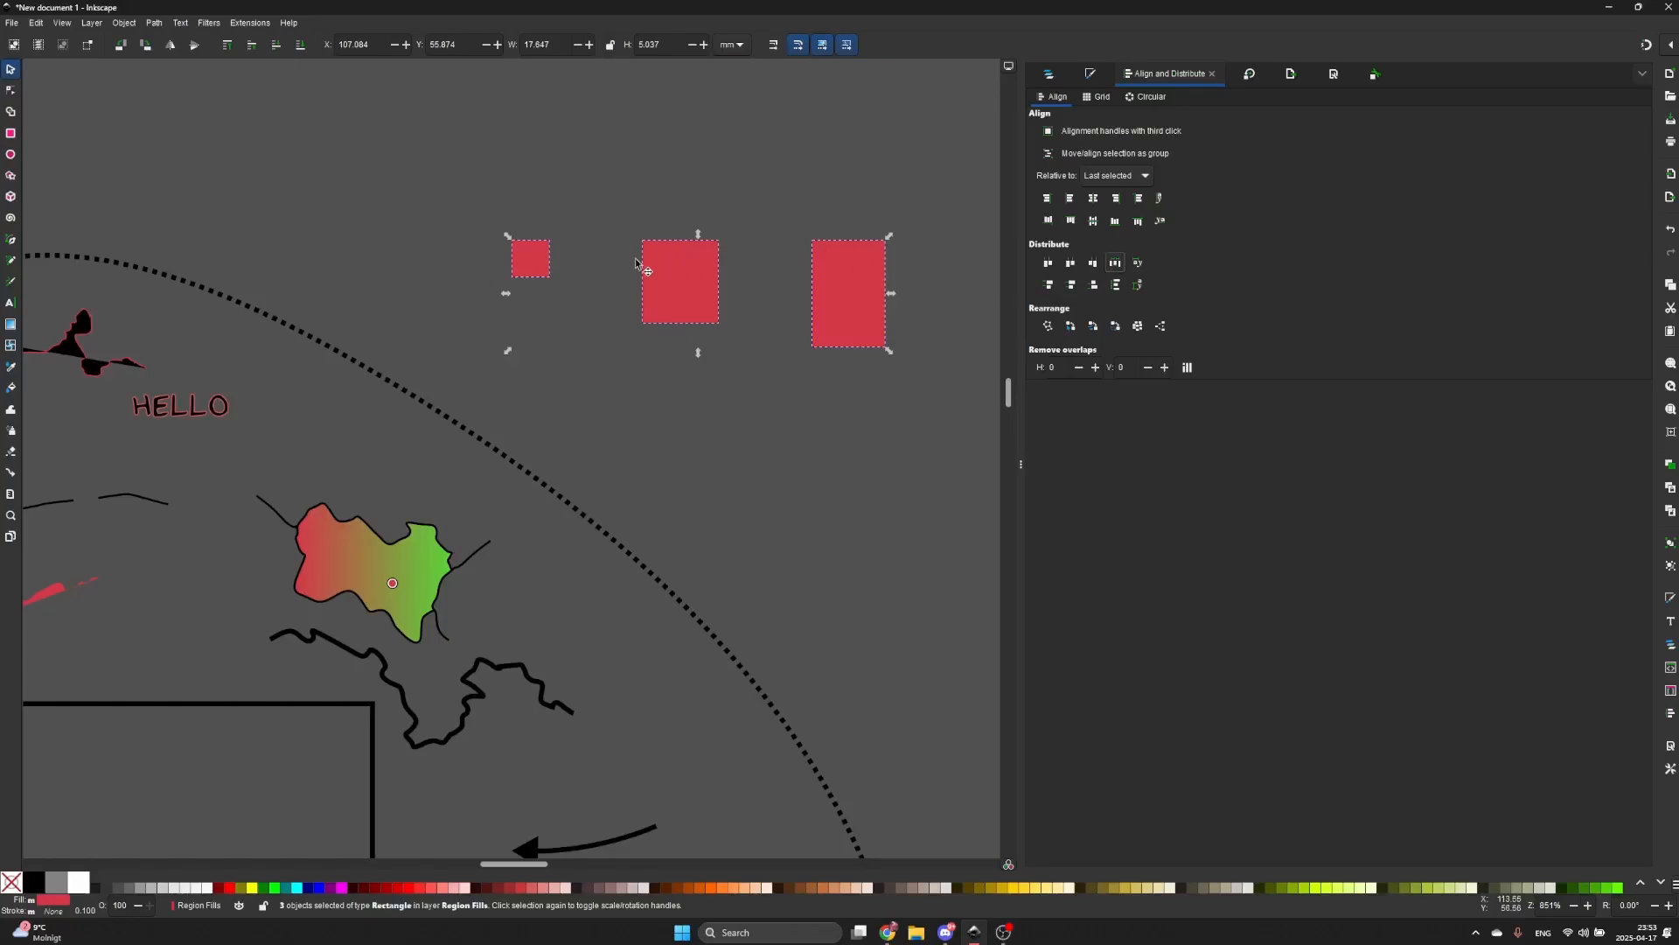
pyautogui.click(811, 189)
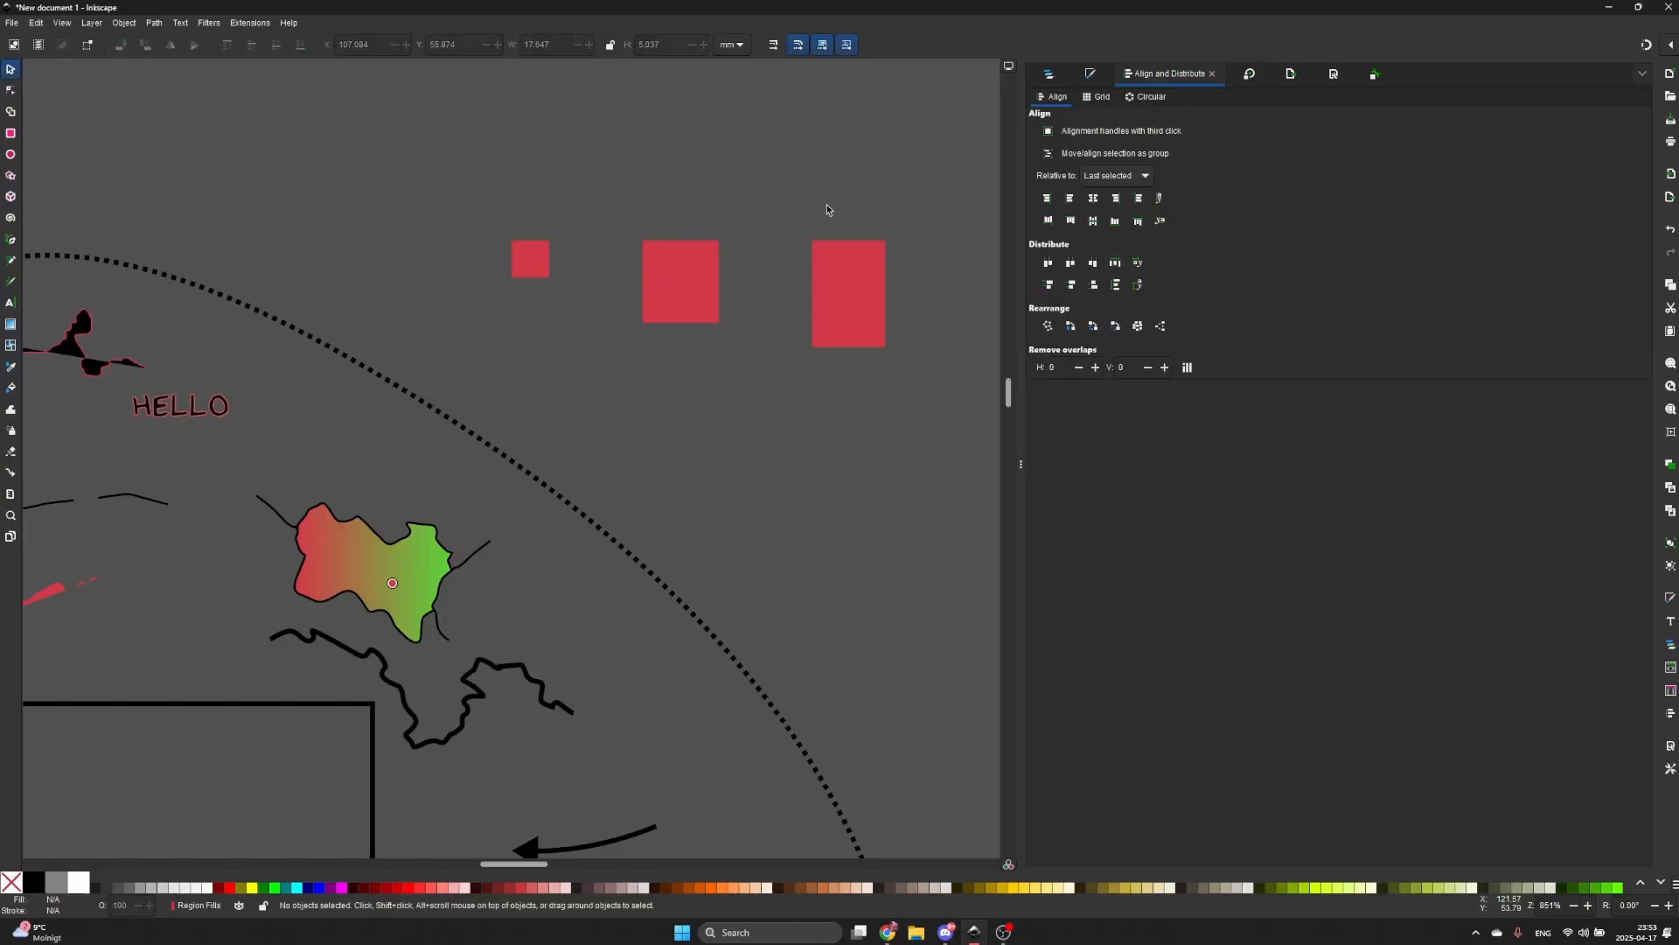
# - Compare the Grid and Circular arrangement settings, finishing on the Grid settings
pyautogui.click(1098, 103)
pyautogui.click(1140, 104)
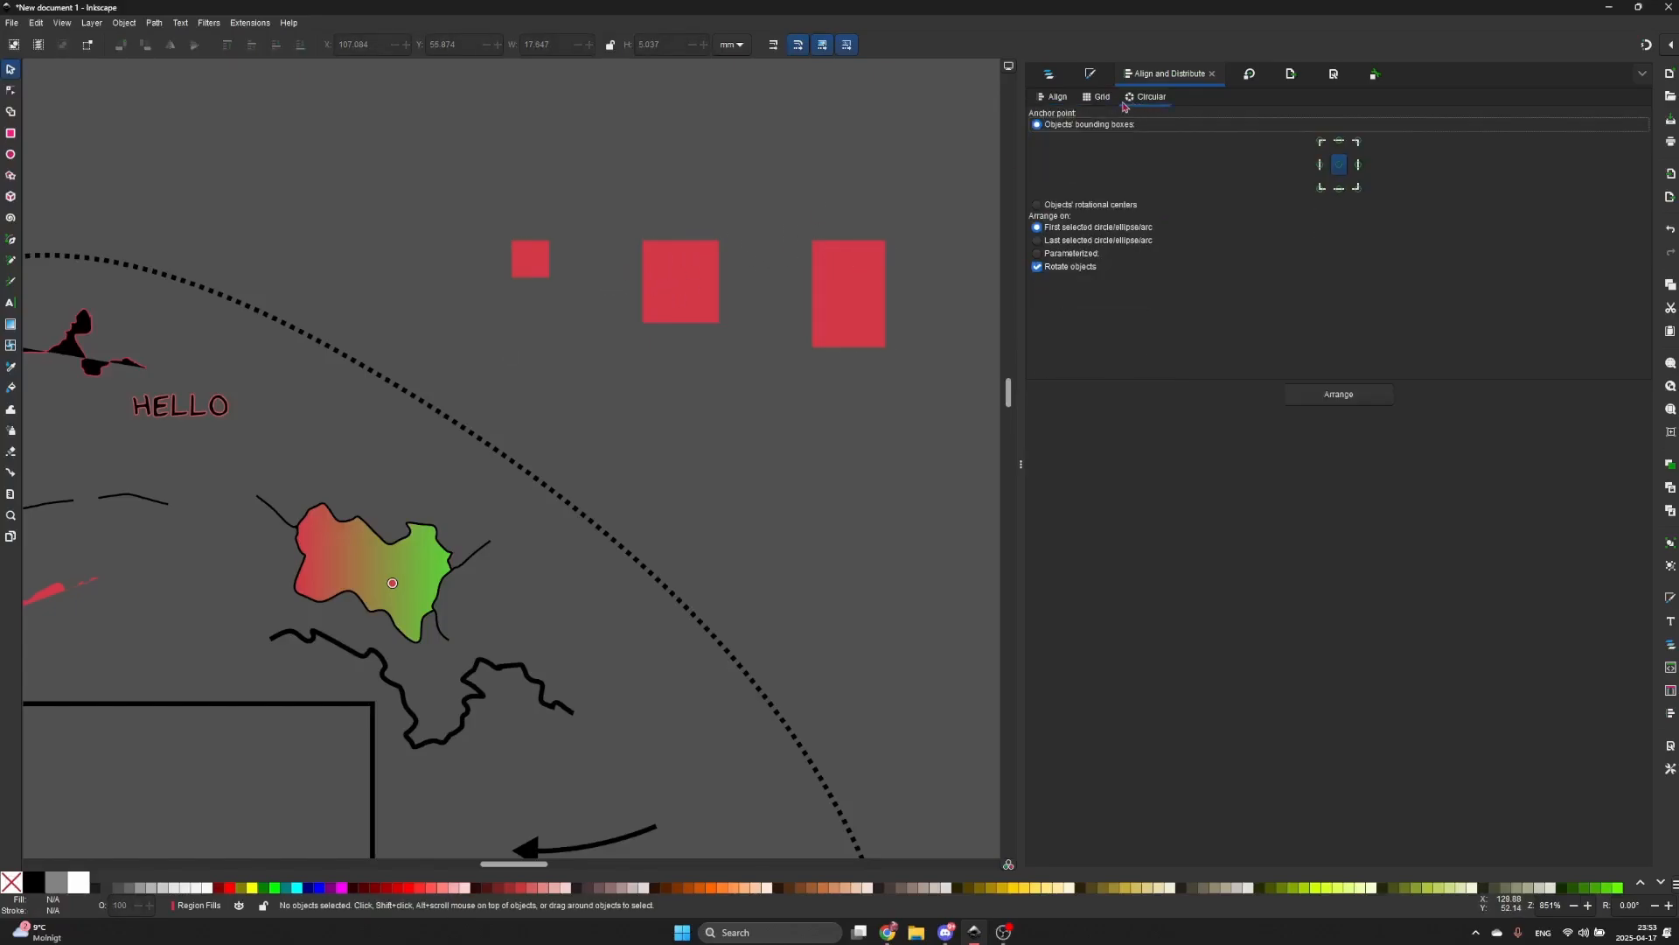
pyautogui.click(1085, 102)
pyautogui.click(1127, 103)
pyautogui.click(1109, 104)
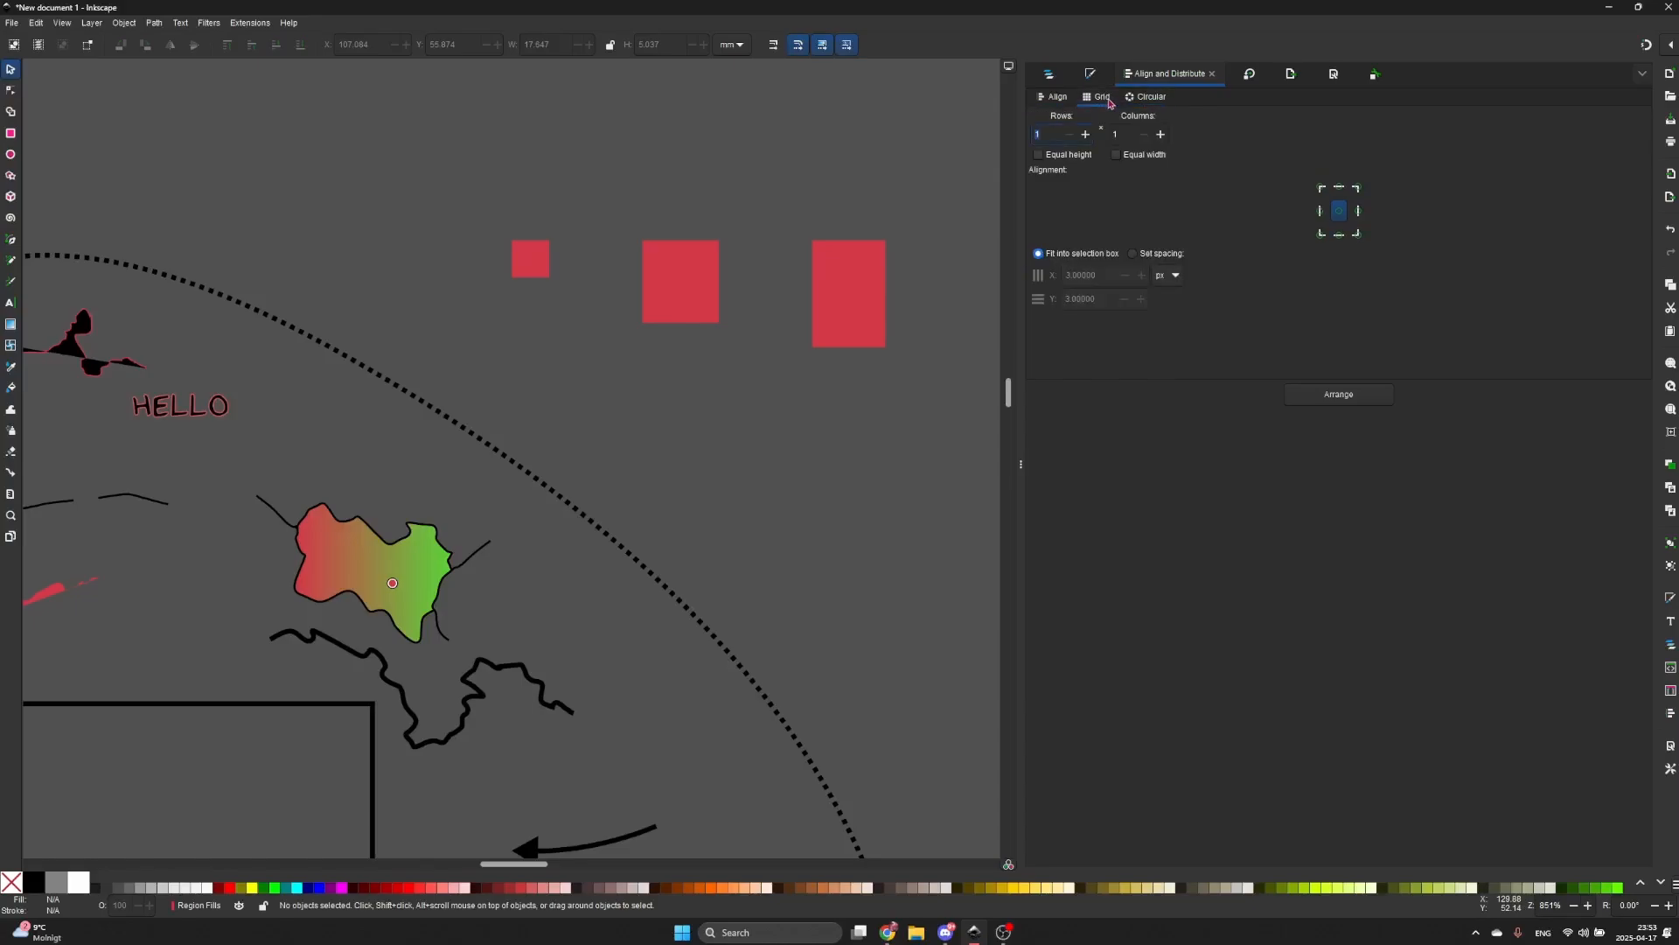
# - Move the small square up and left, and duplicate it into a loosely scattered cluster of small squares
pyautogui.scroll(4, 568, 262)
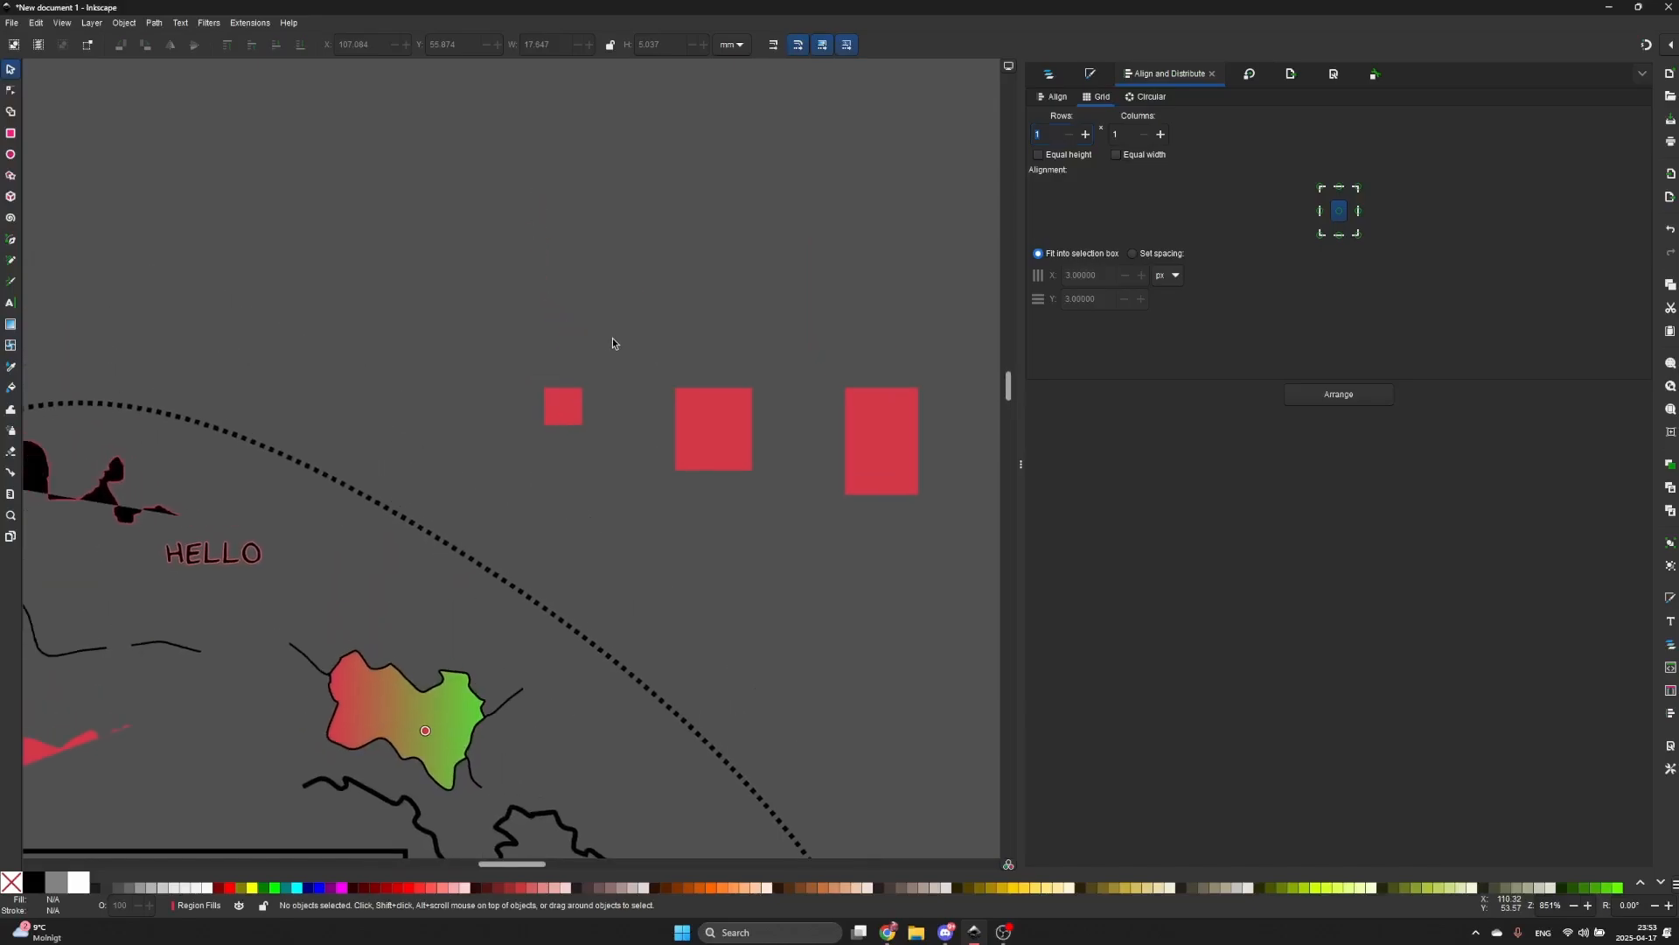
pyautogui.click(572, 393)
pyautogui.moveTo(572, 393); pyautogui.dragTo(446, 289)
pyautogui.hotkey('ctrl', 'd')
pyautogui.hotkey('ctrl', 'd')
pyautogui.hotkey('ctrl', 'd')
pyautogui.hotkey('ctrl', 'd')
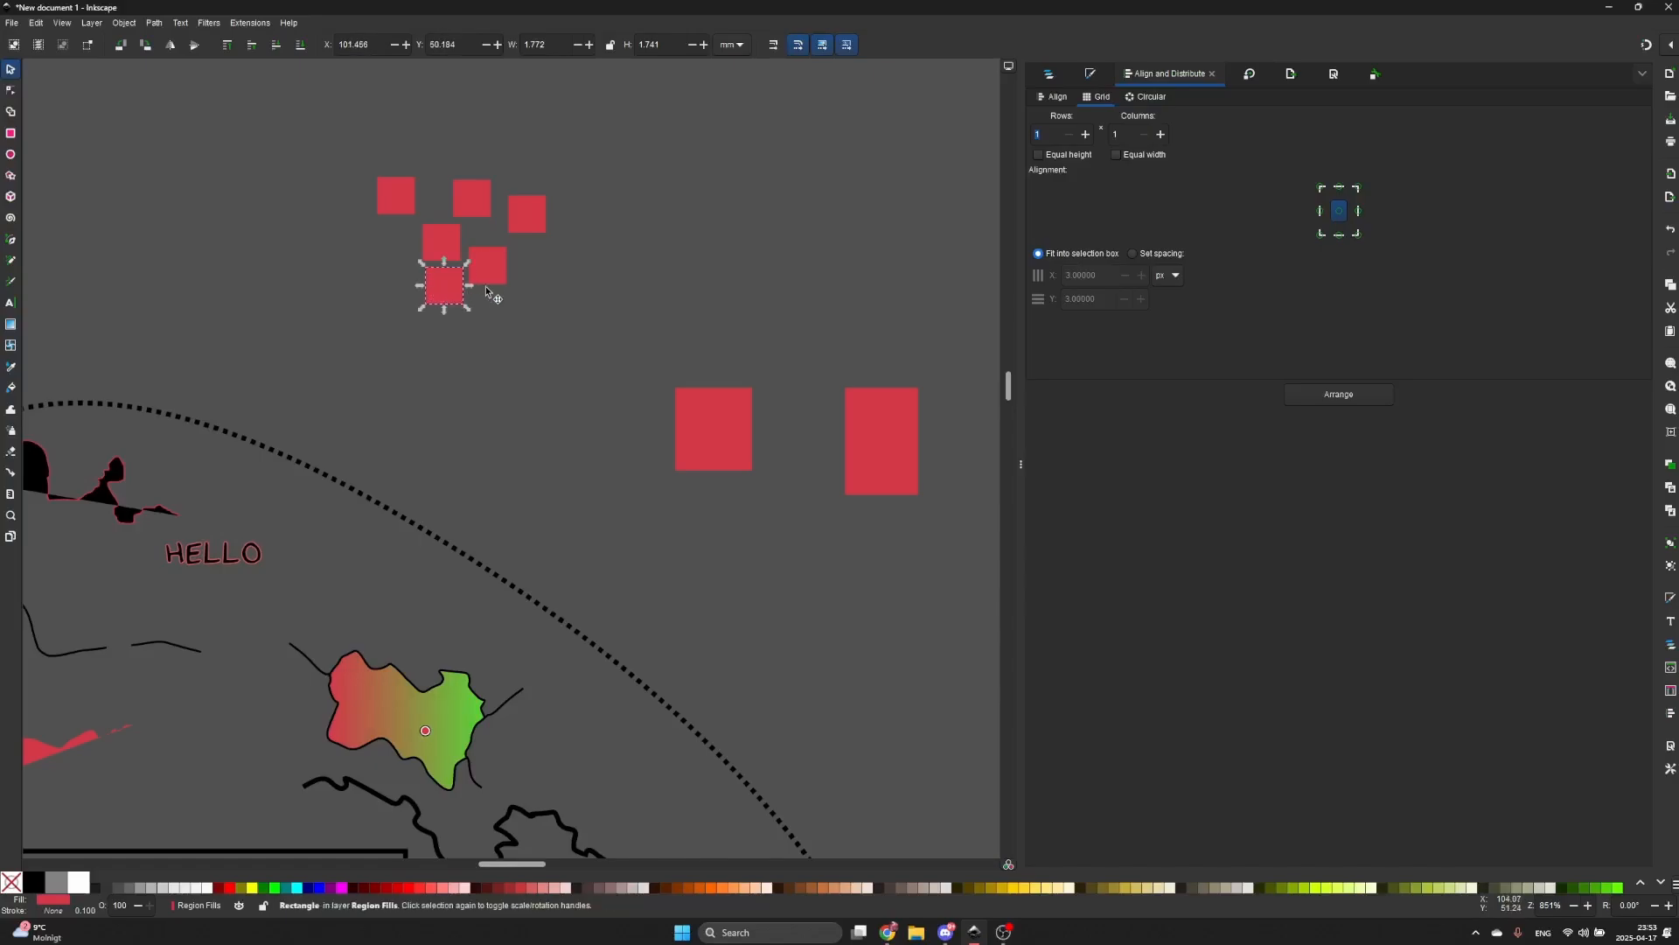
# - Arrange the seven small squares in a grid of 4 rows and 2 columns, with spacing set to 3.2 px horizontally and 3 px vertically
pyautogui.moveTo(360, 120); pyautogui.dragTo(586, 345)
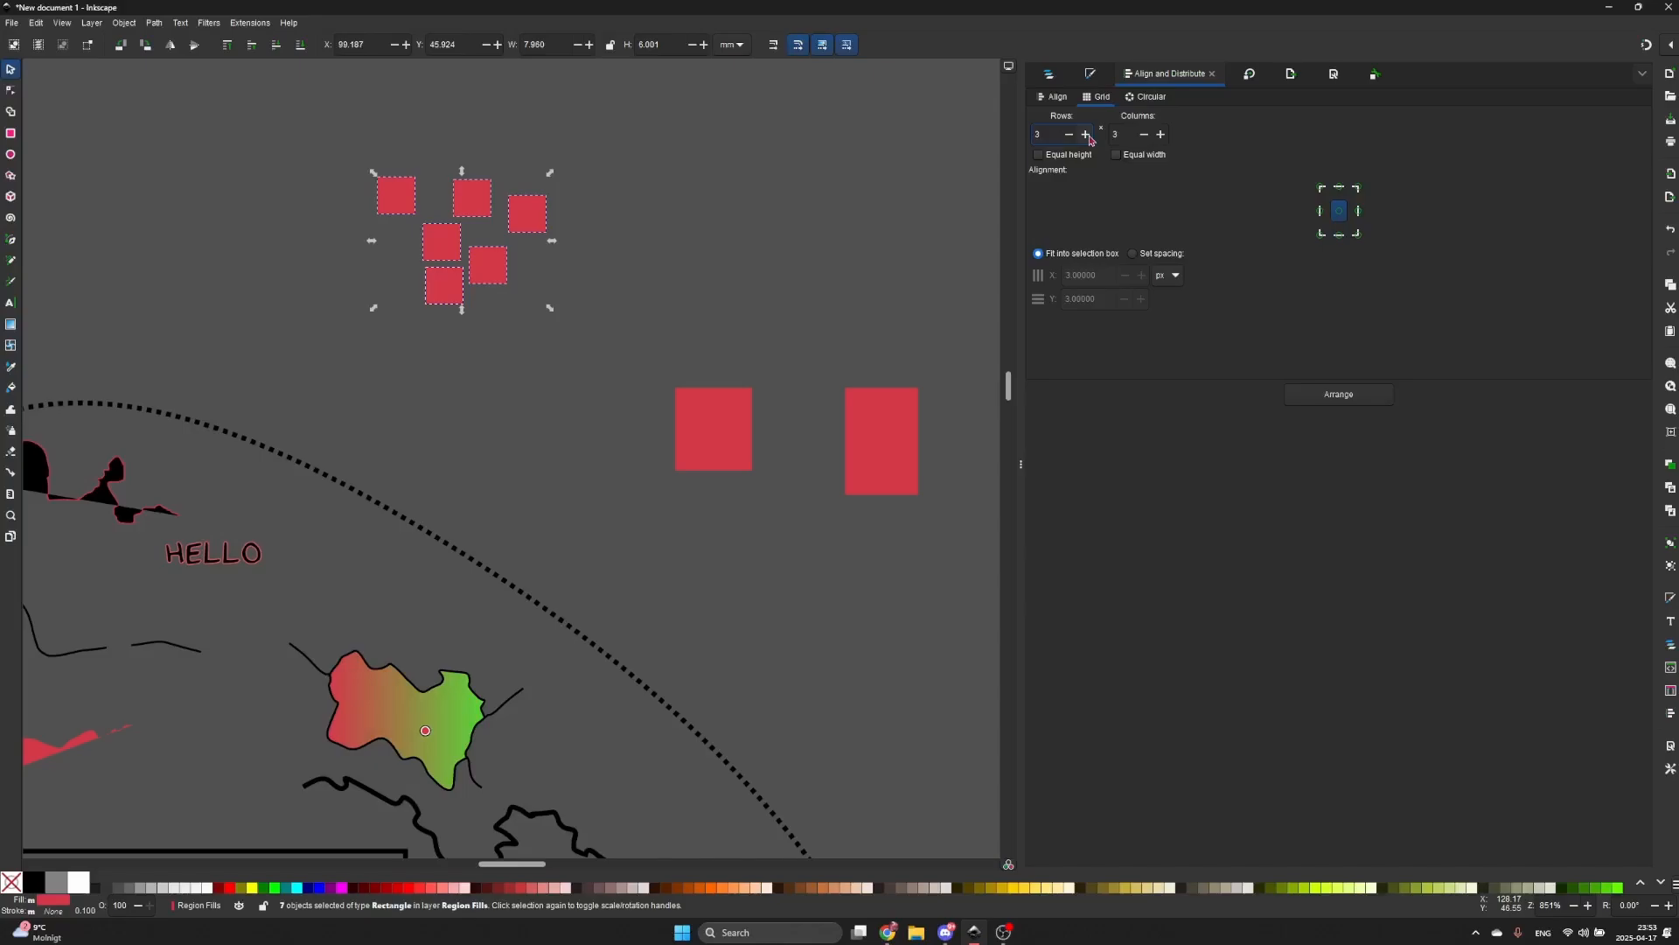
pyautogui.click(1326, 400)
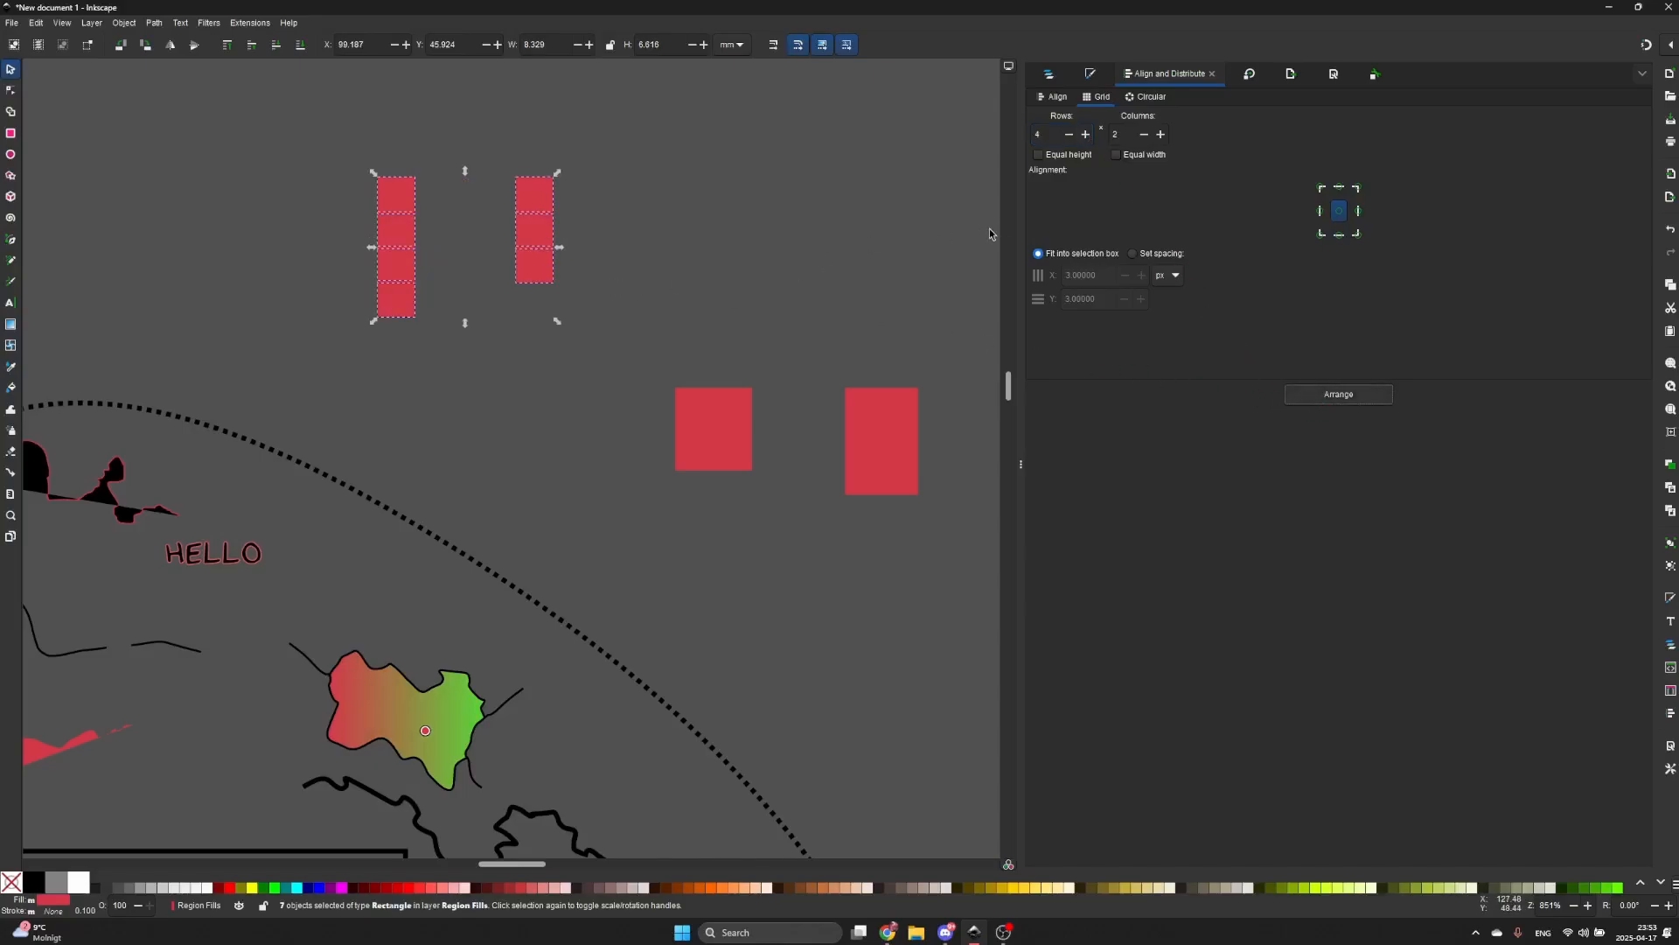
pyautogui.click(1139, 256)
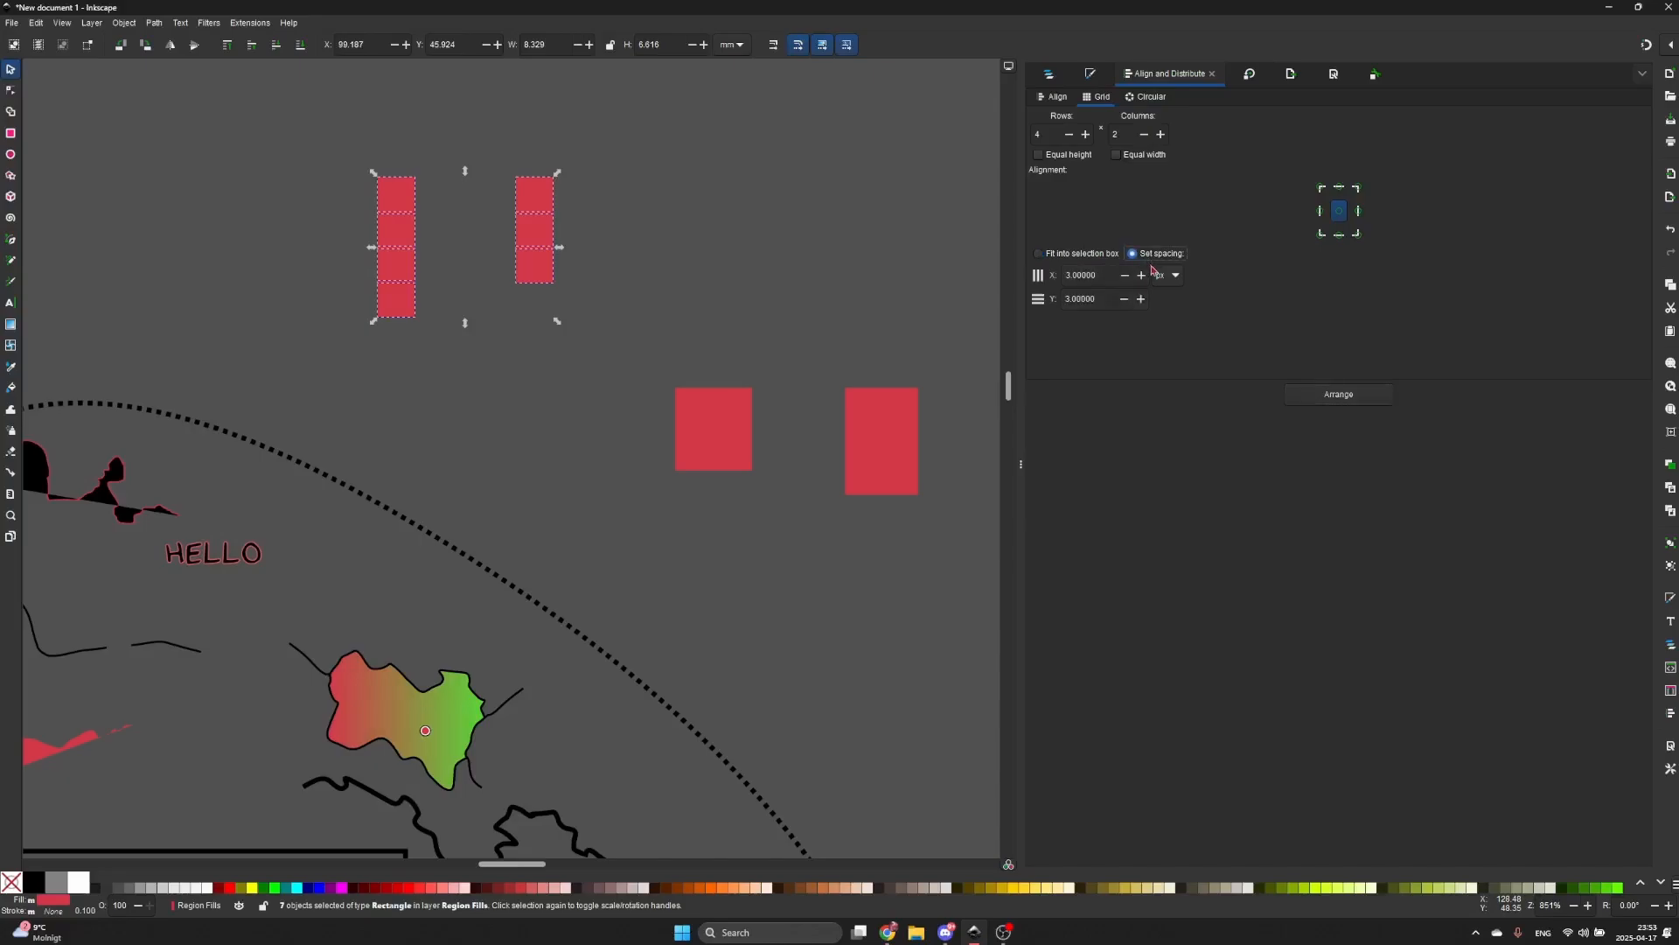
pyautogui.click(1338, 395)
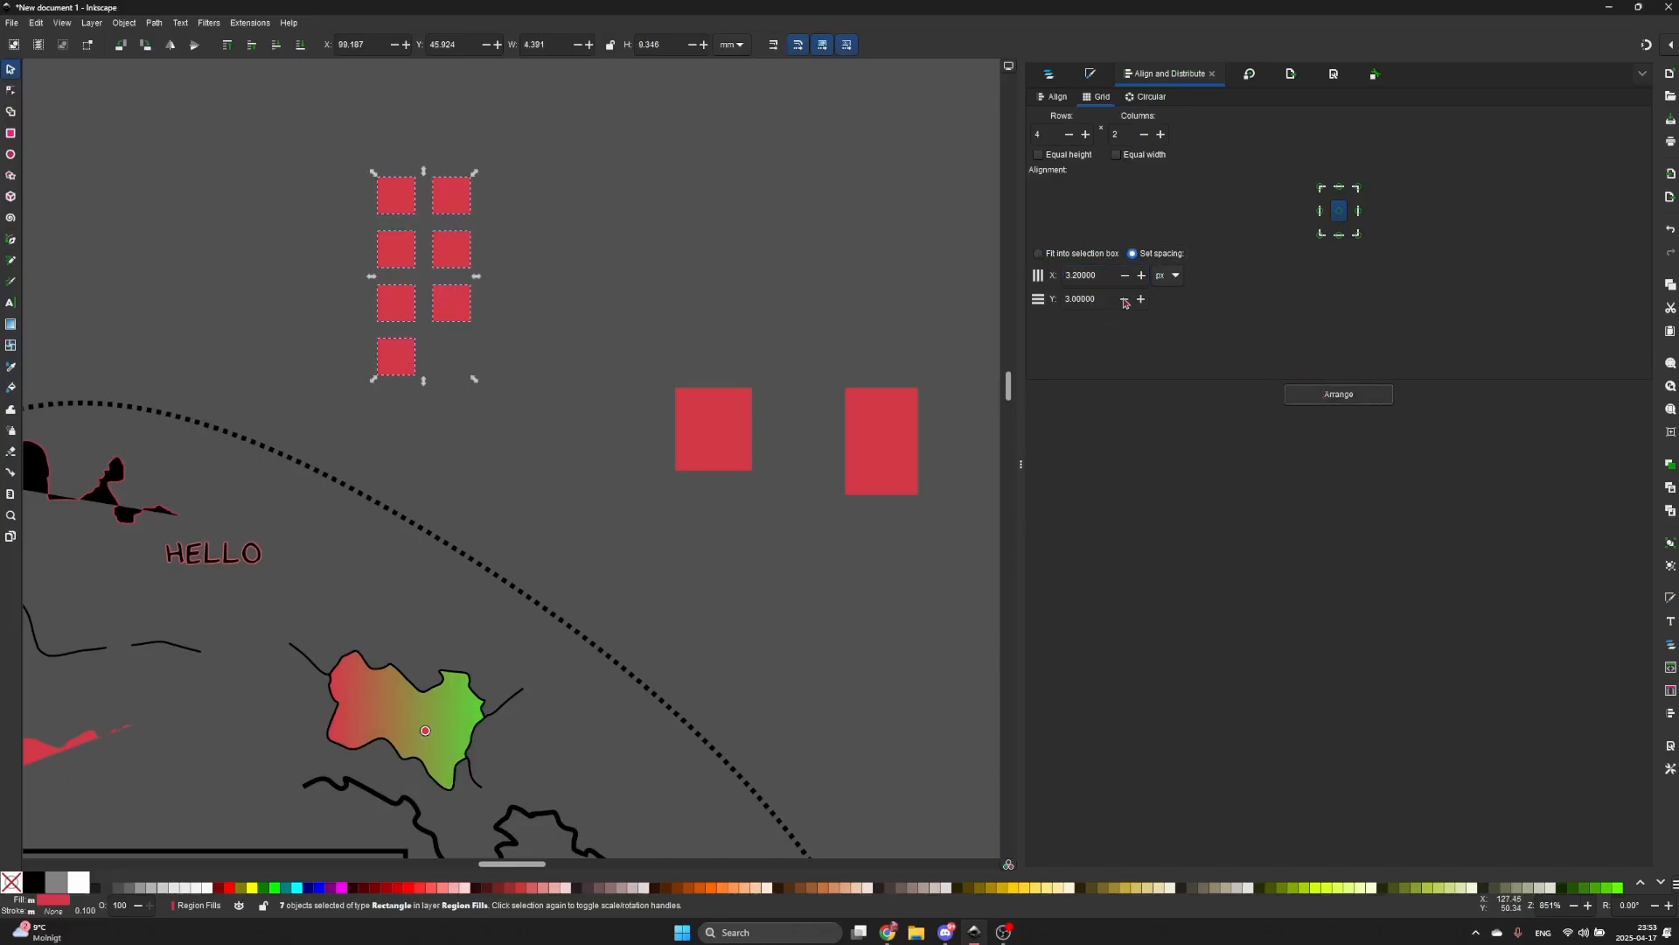
# - Draw an ellipse about 9.1 mm wide and 8.5 mm high beside the grid of squares, with no fill and a black stroke
pyautogui.click(1134, 107)
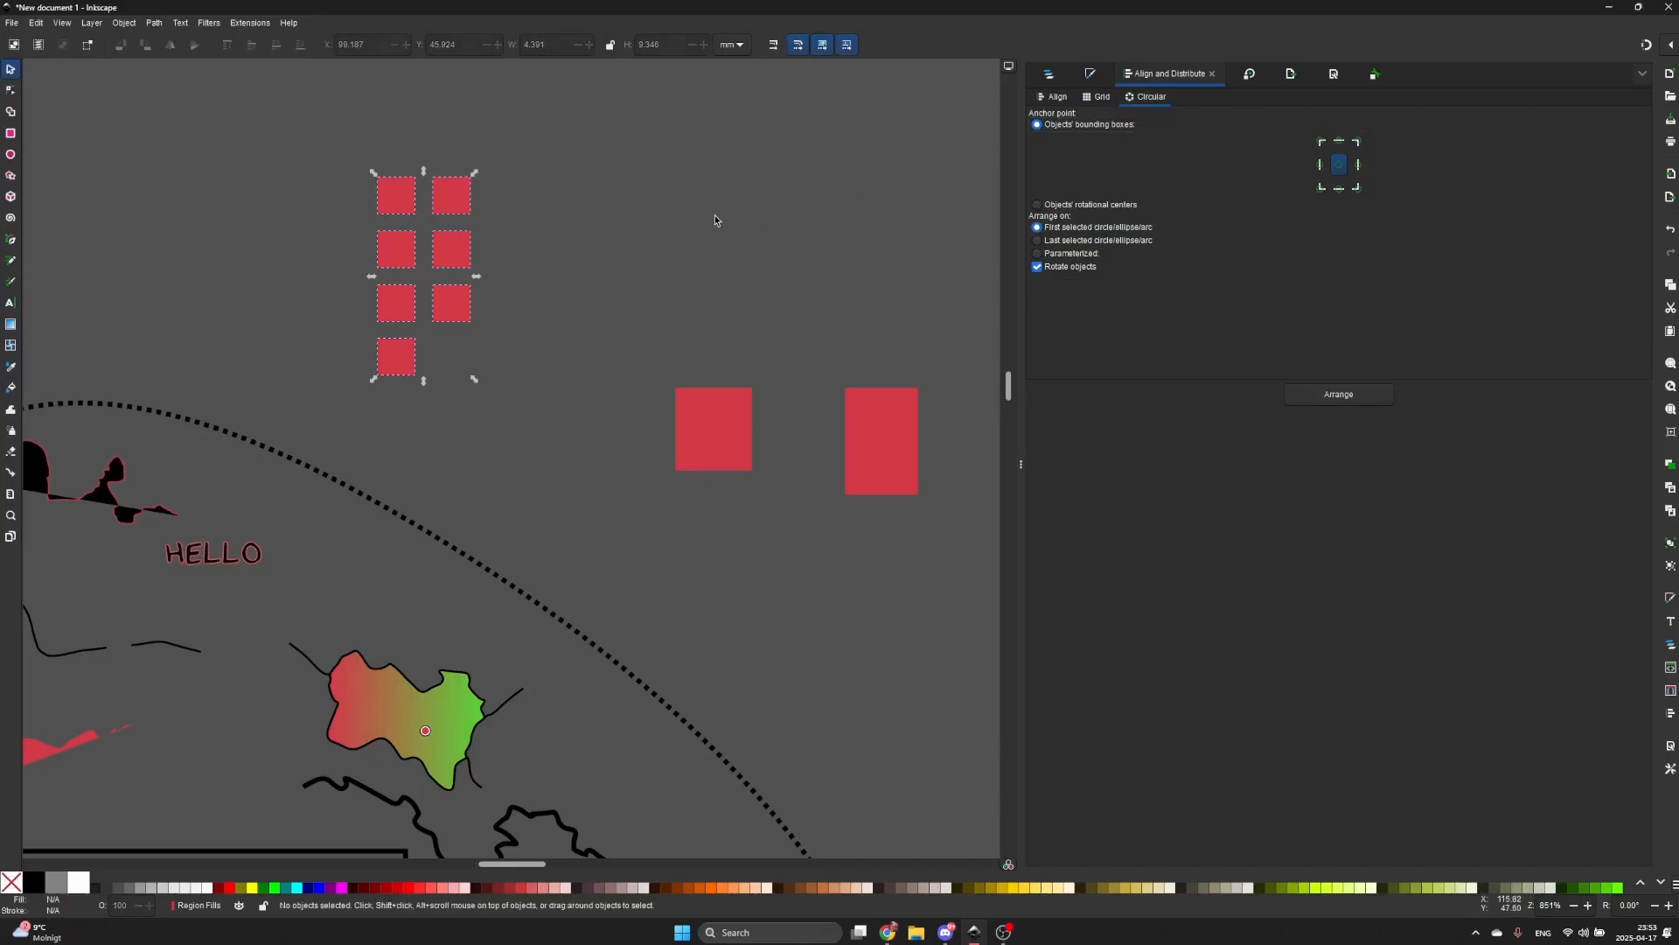
pyautogui.press('e')
pyautogui.moveTo(593, 134); pyautogui.dragTo(701, 247)
pyautogui.moveTo(761, 302); pyautogui.dragTo(786, 313)
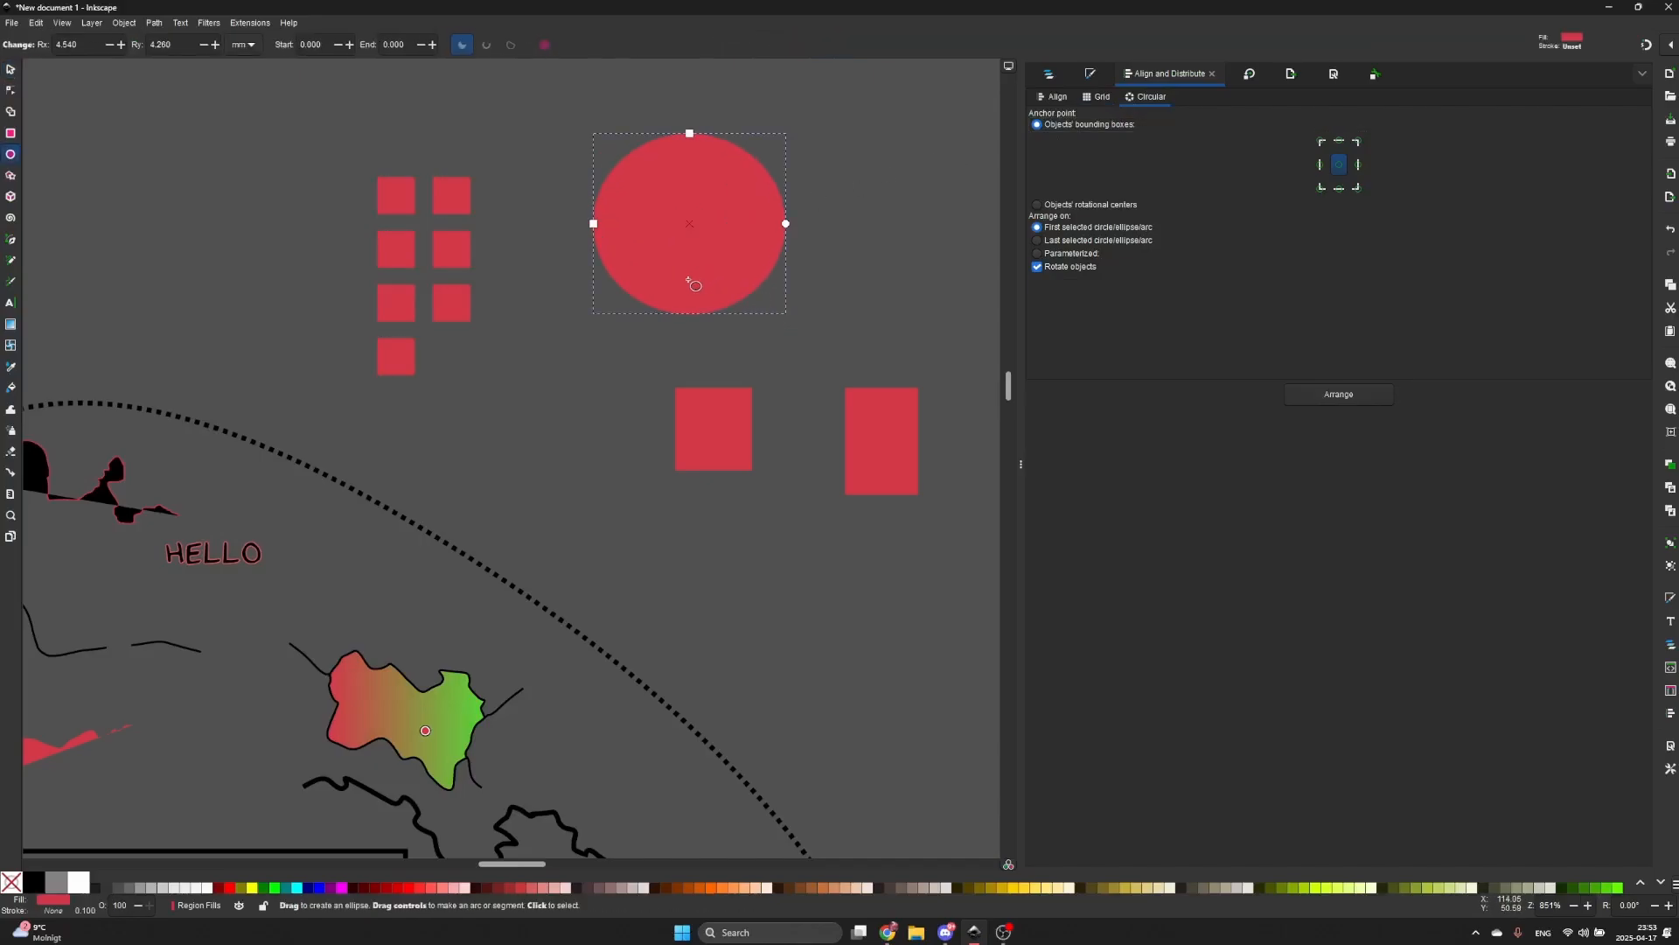
pyautogui.click(11, 882)
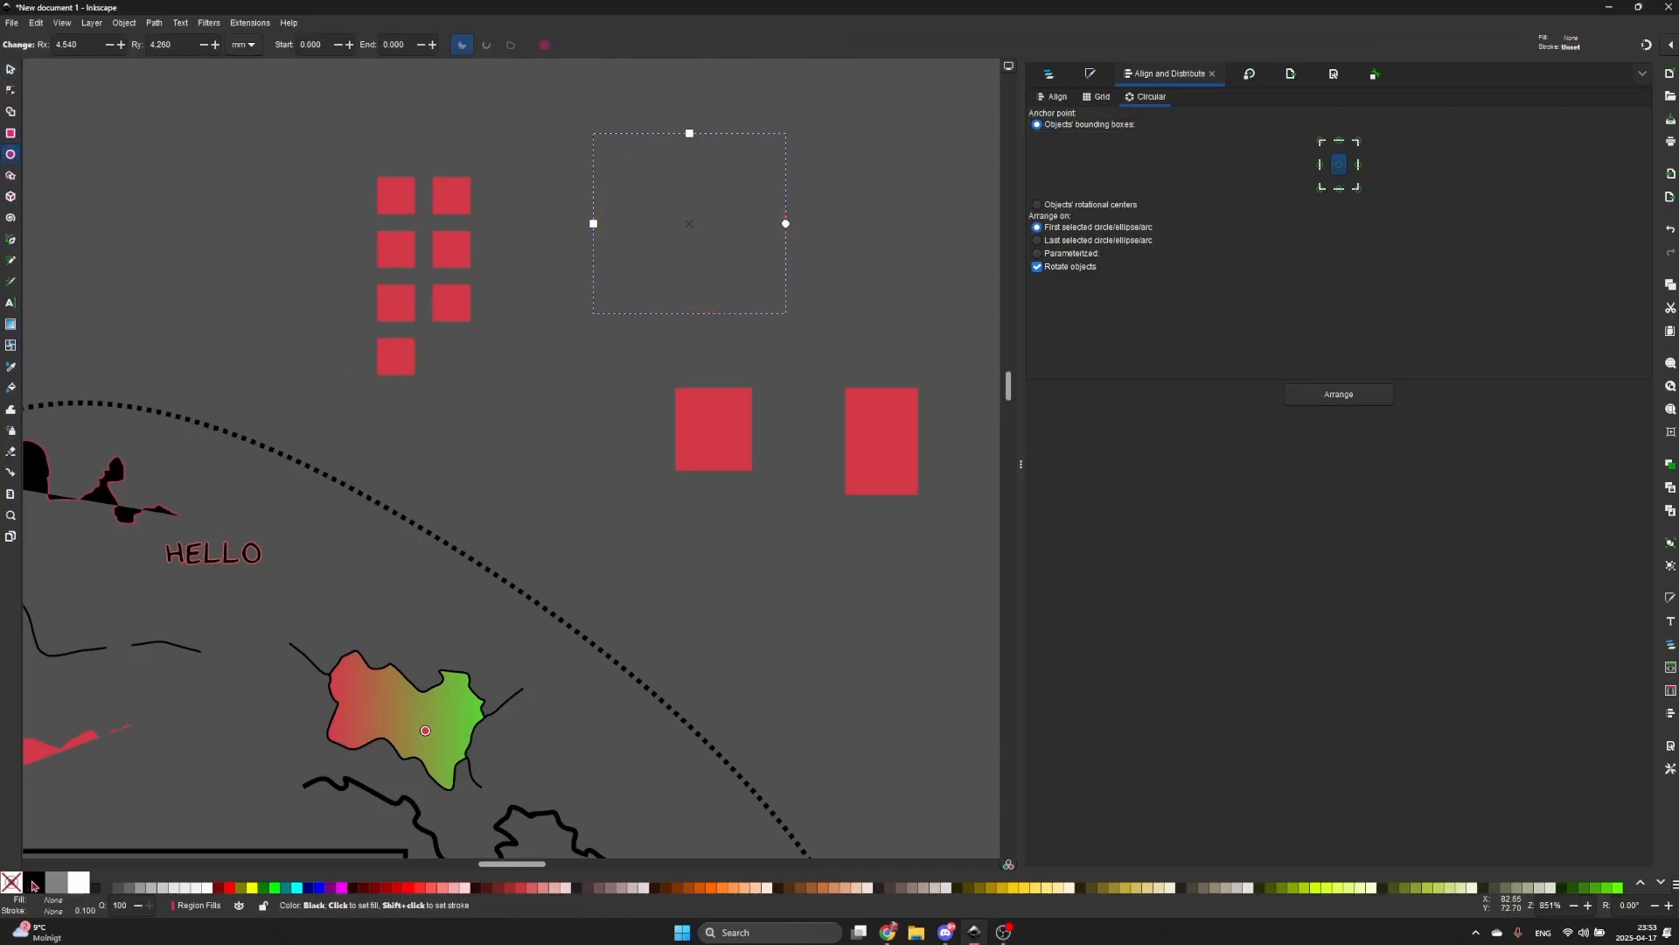
pyautogui.keyDown('shift'); pyautogui.click(33, 882); pyautogui.keyUp('shift')
# - Arrange the seven small squares around the black-outlined ellipse with circular arrangement on the first selected circle and object rotation enabled
pyautogui.press('s')
pyautogui.moveTo(326, 120); pyautogui.dragTo(507, 407)
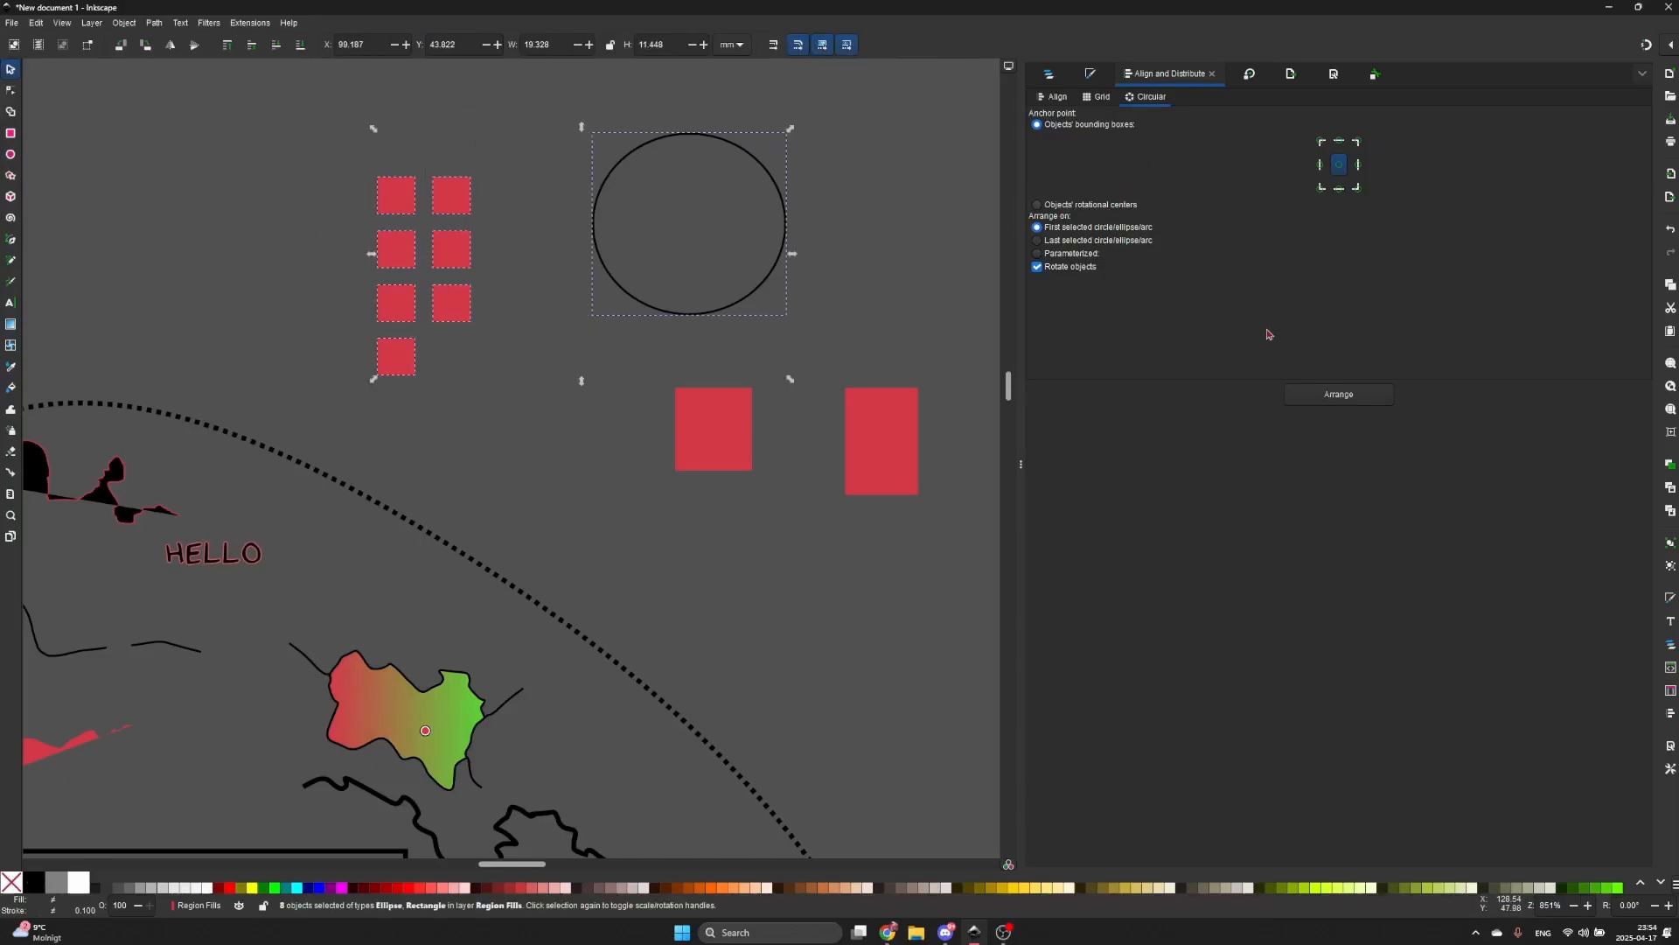
pyautogui.click(1339, 394)
pyautogui.click(868, 196)
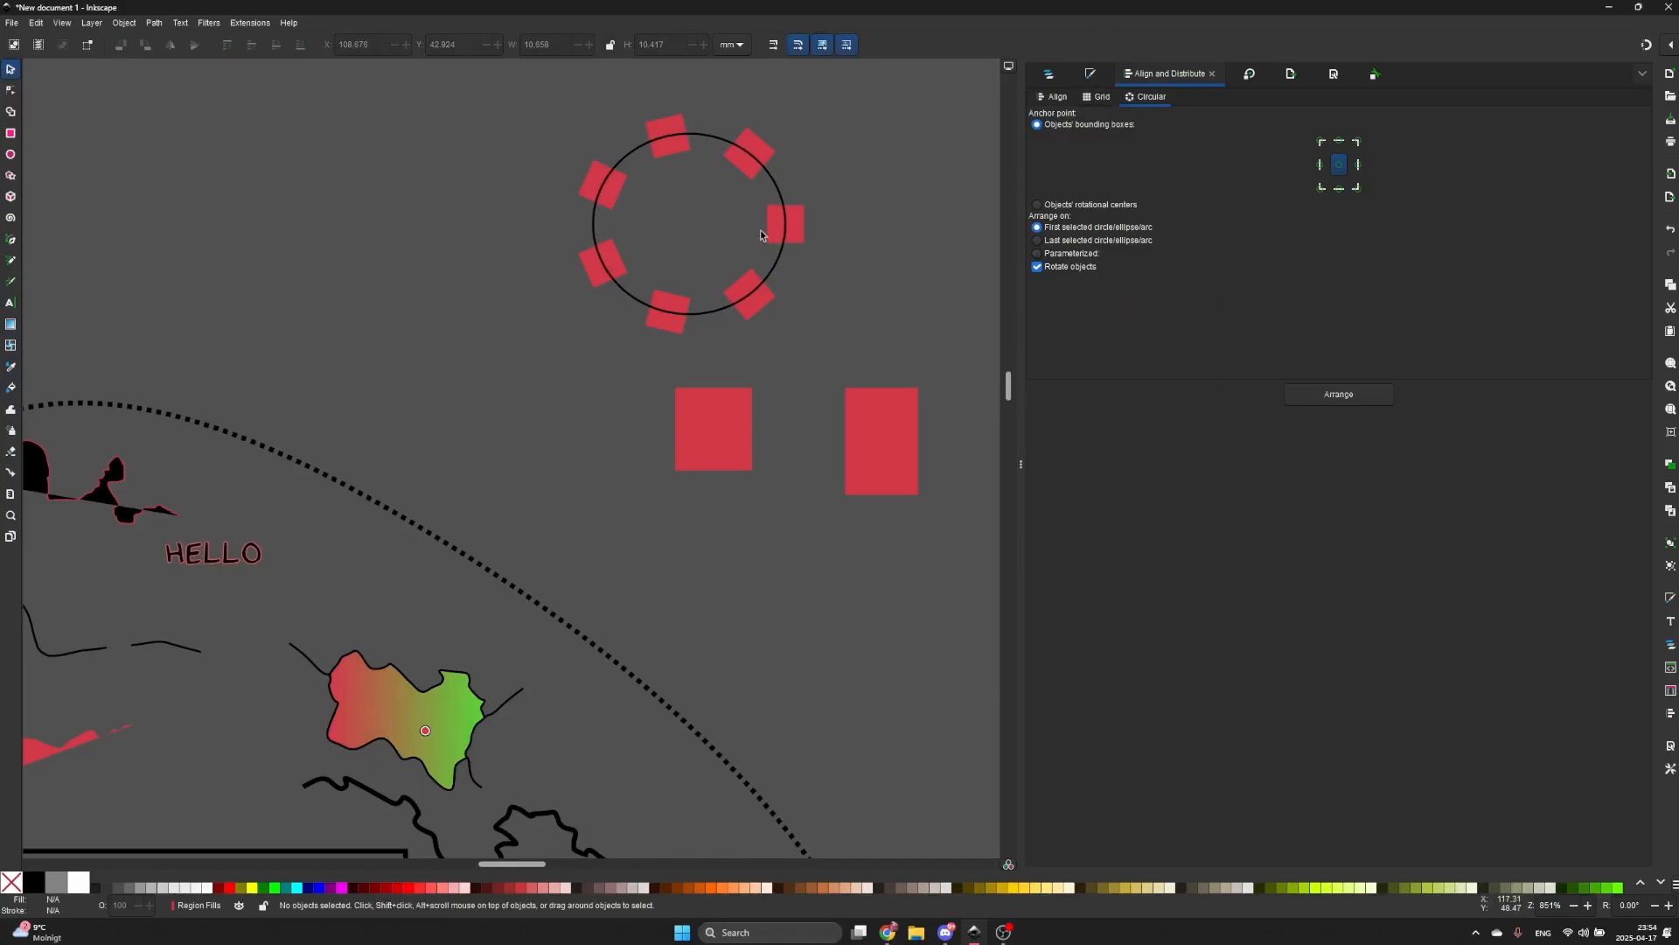
# - Open the Transform settings and enlarge the tall rectangle to about 10.1 mm wide and 8.1 mm high
pyautogui.scroll(-3, 802, 234)
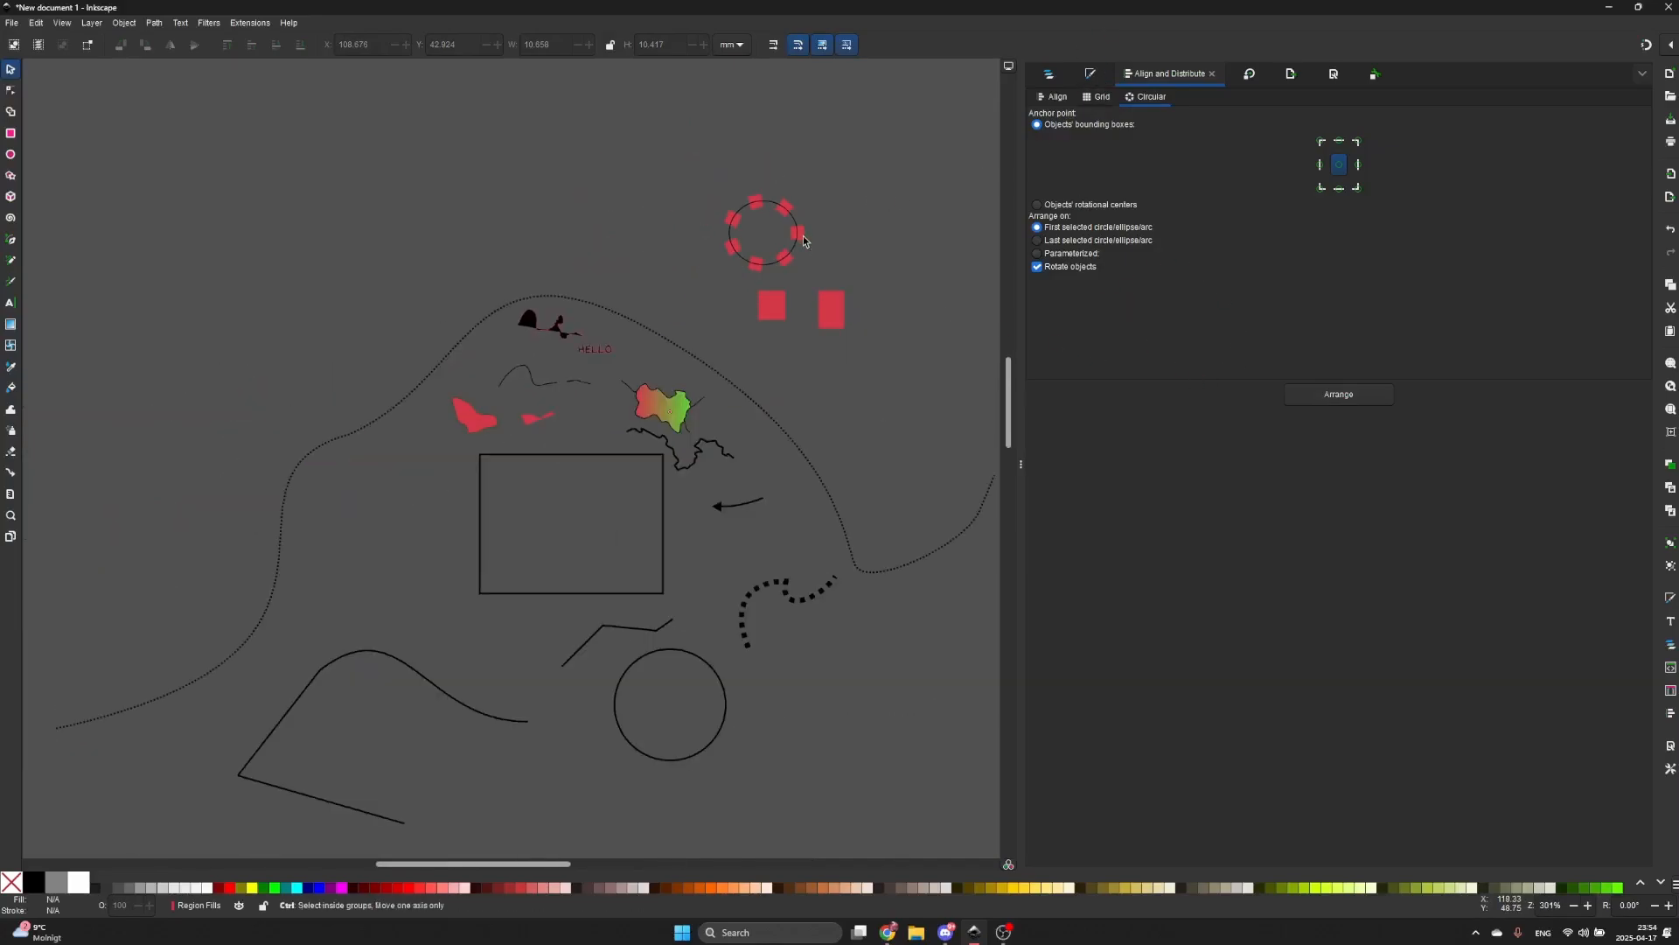
pyautogui.moveTo(854, 238); pyautogui.dragTo(817, 273)
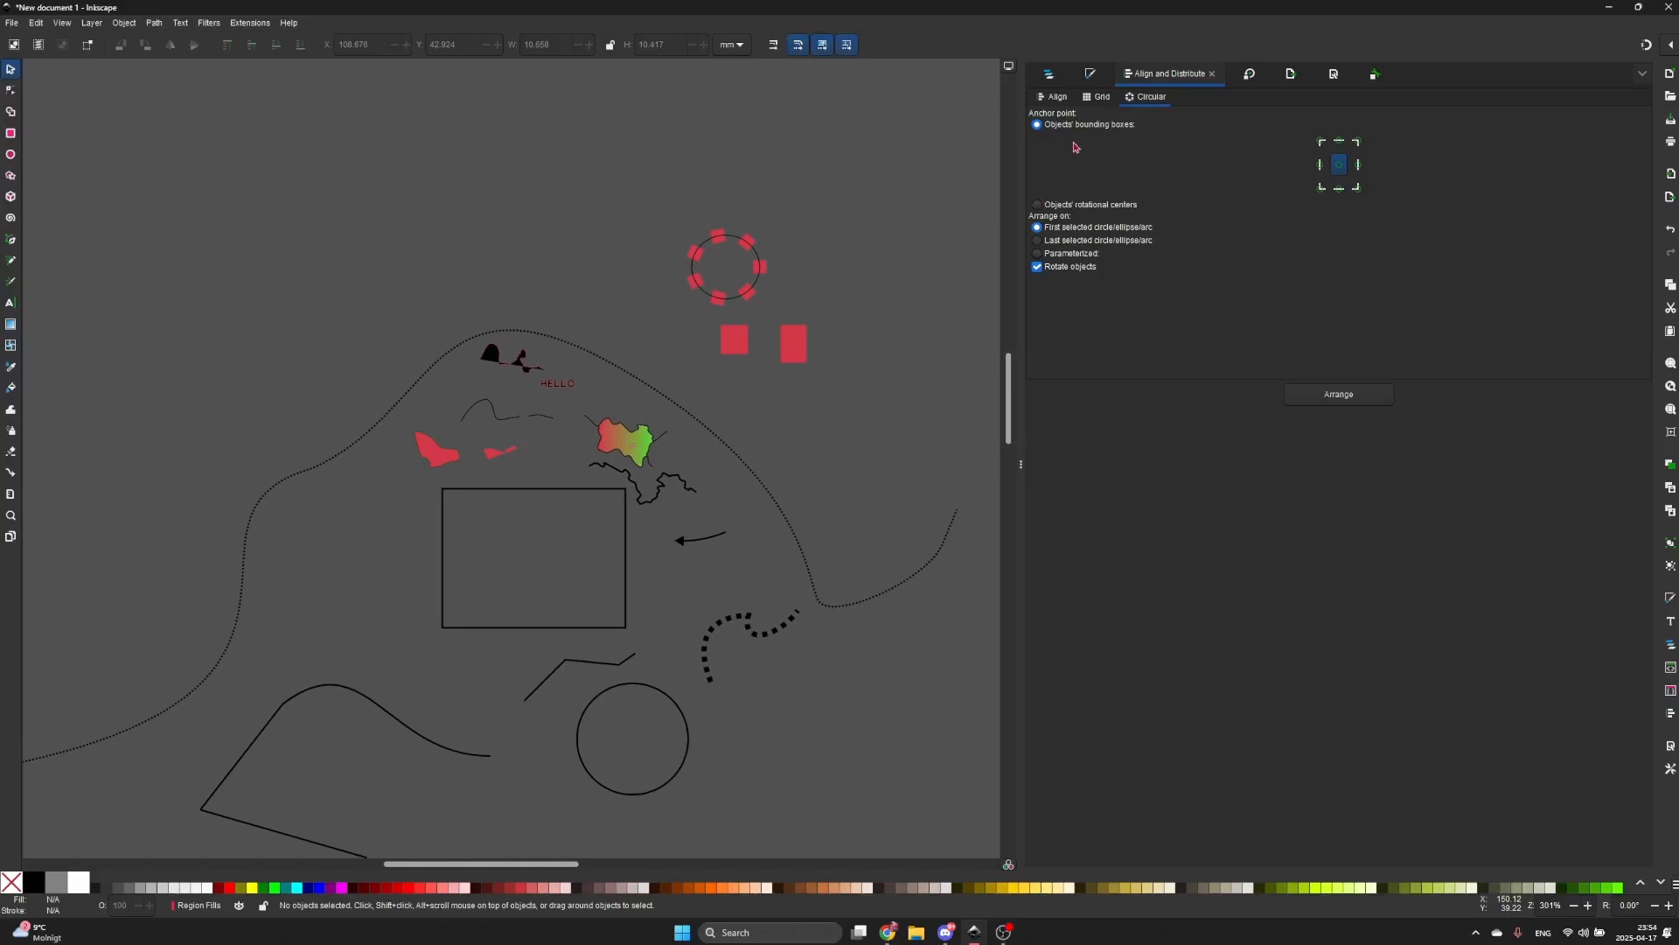
pyautogui.click(1048, 99)
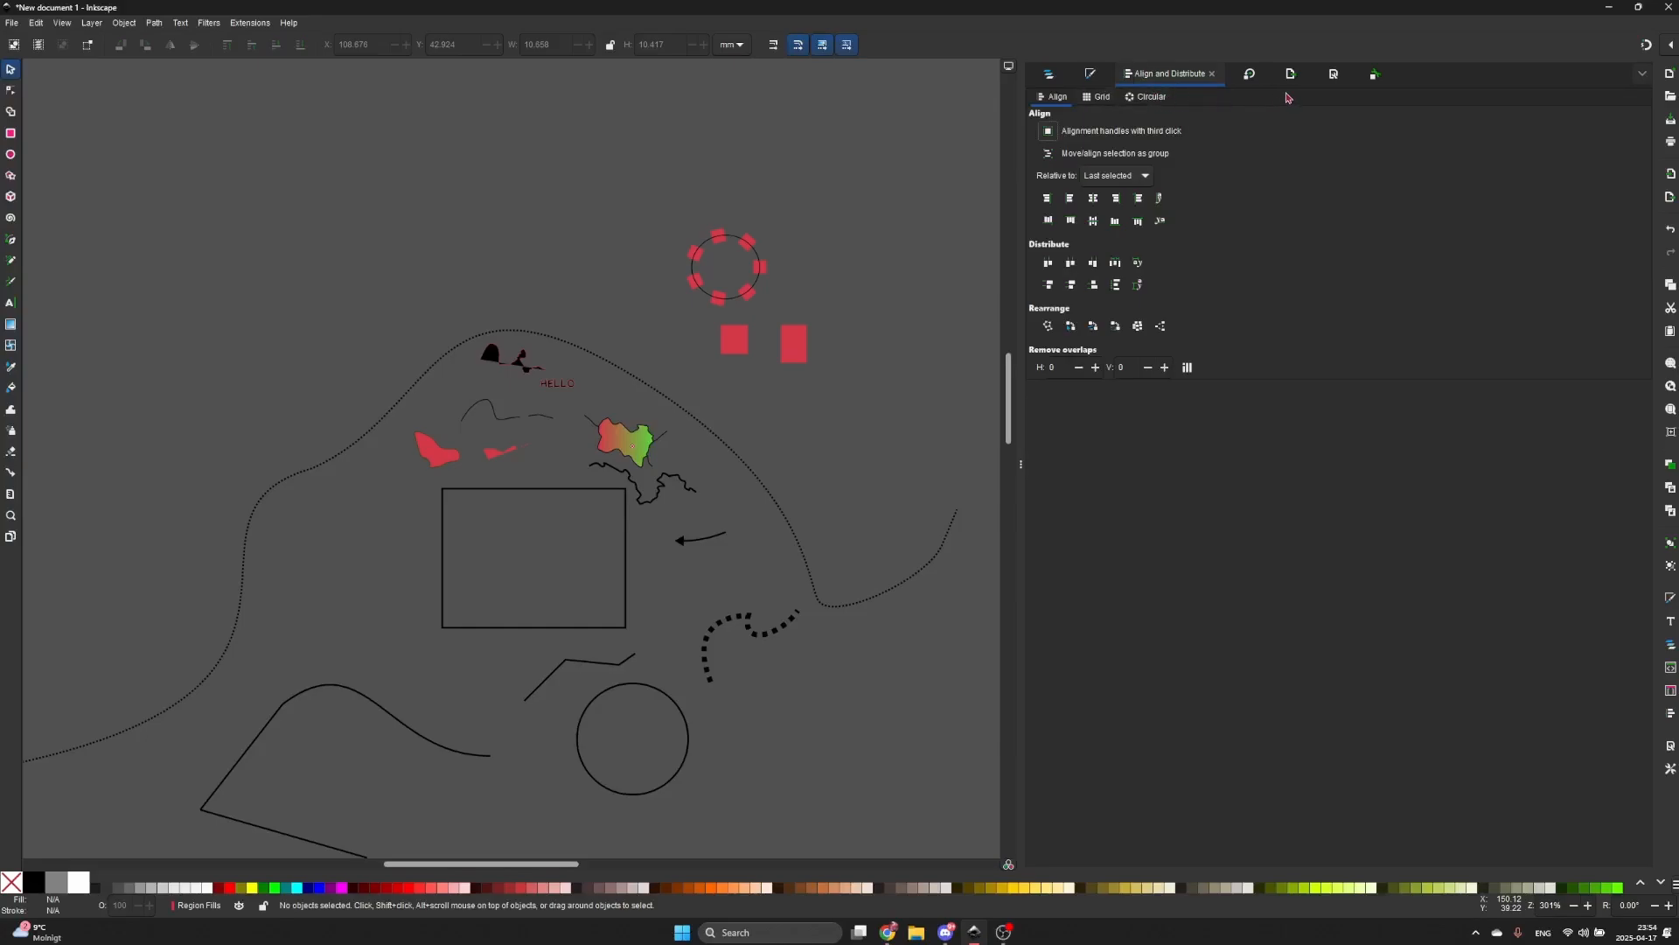
pyautogui.click(1251, 76)
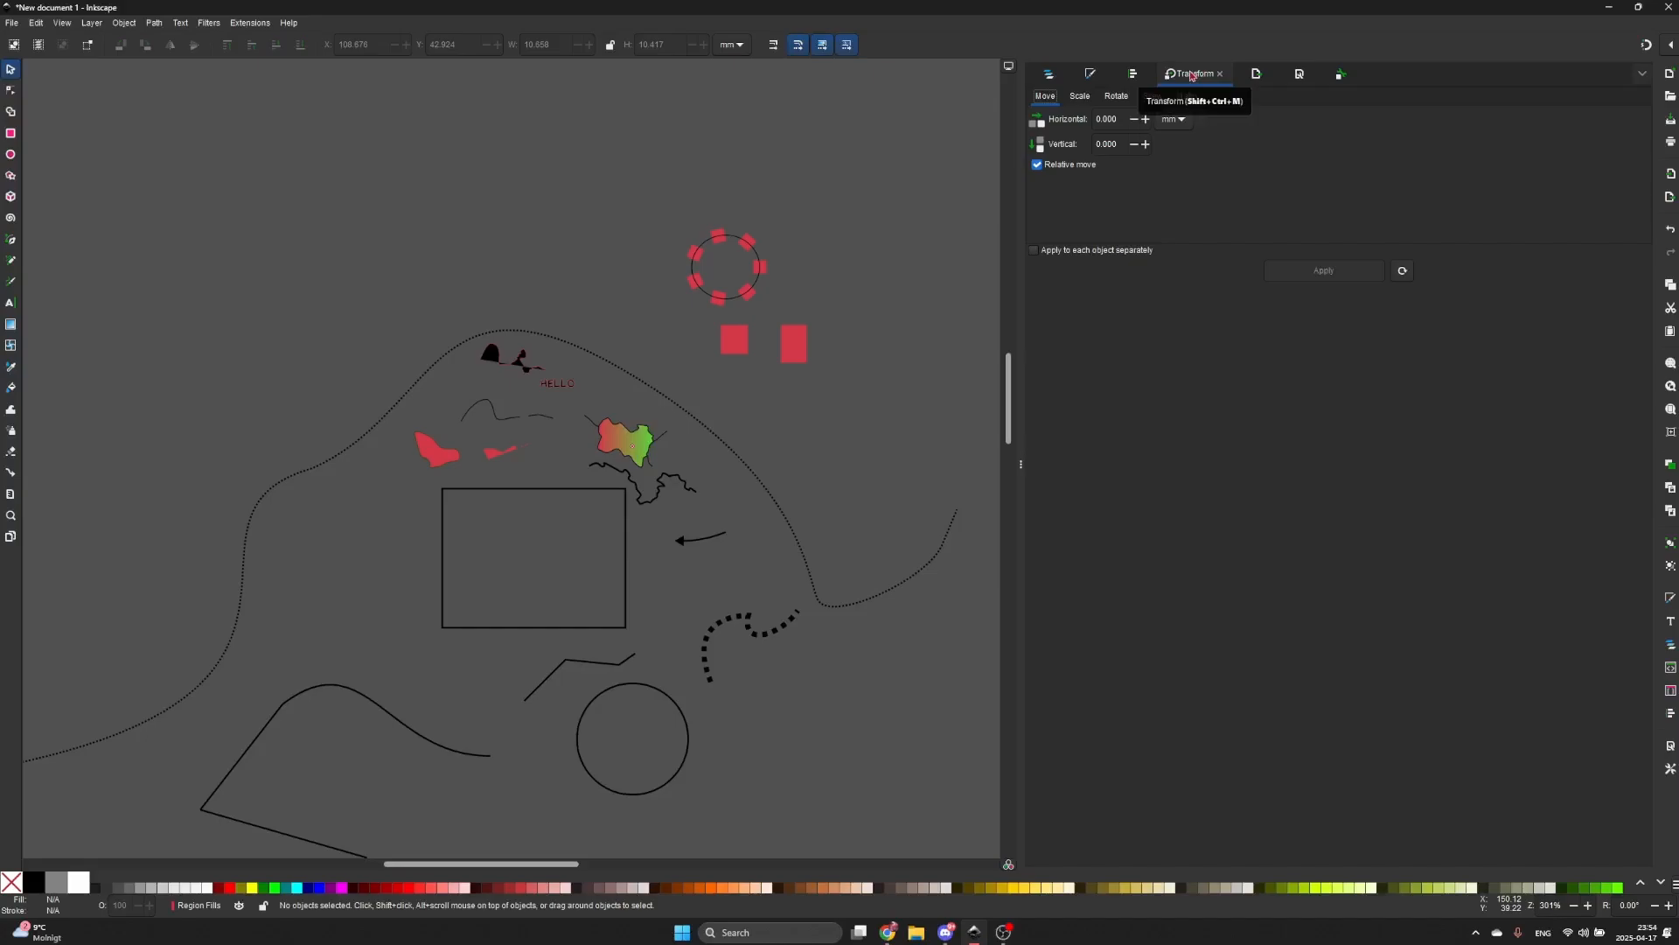
pyautogui.keyDown('ctrl'); pyautogui.scroll(3, 794, 350); pyautogui.keyUp('ctrl')
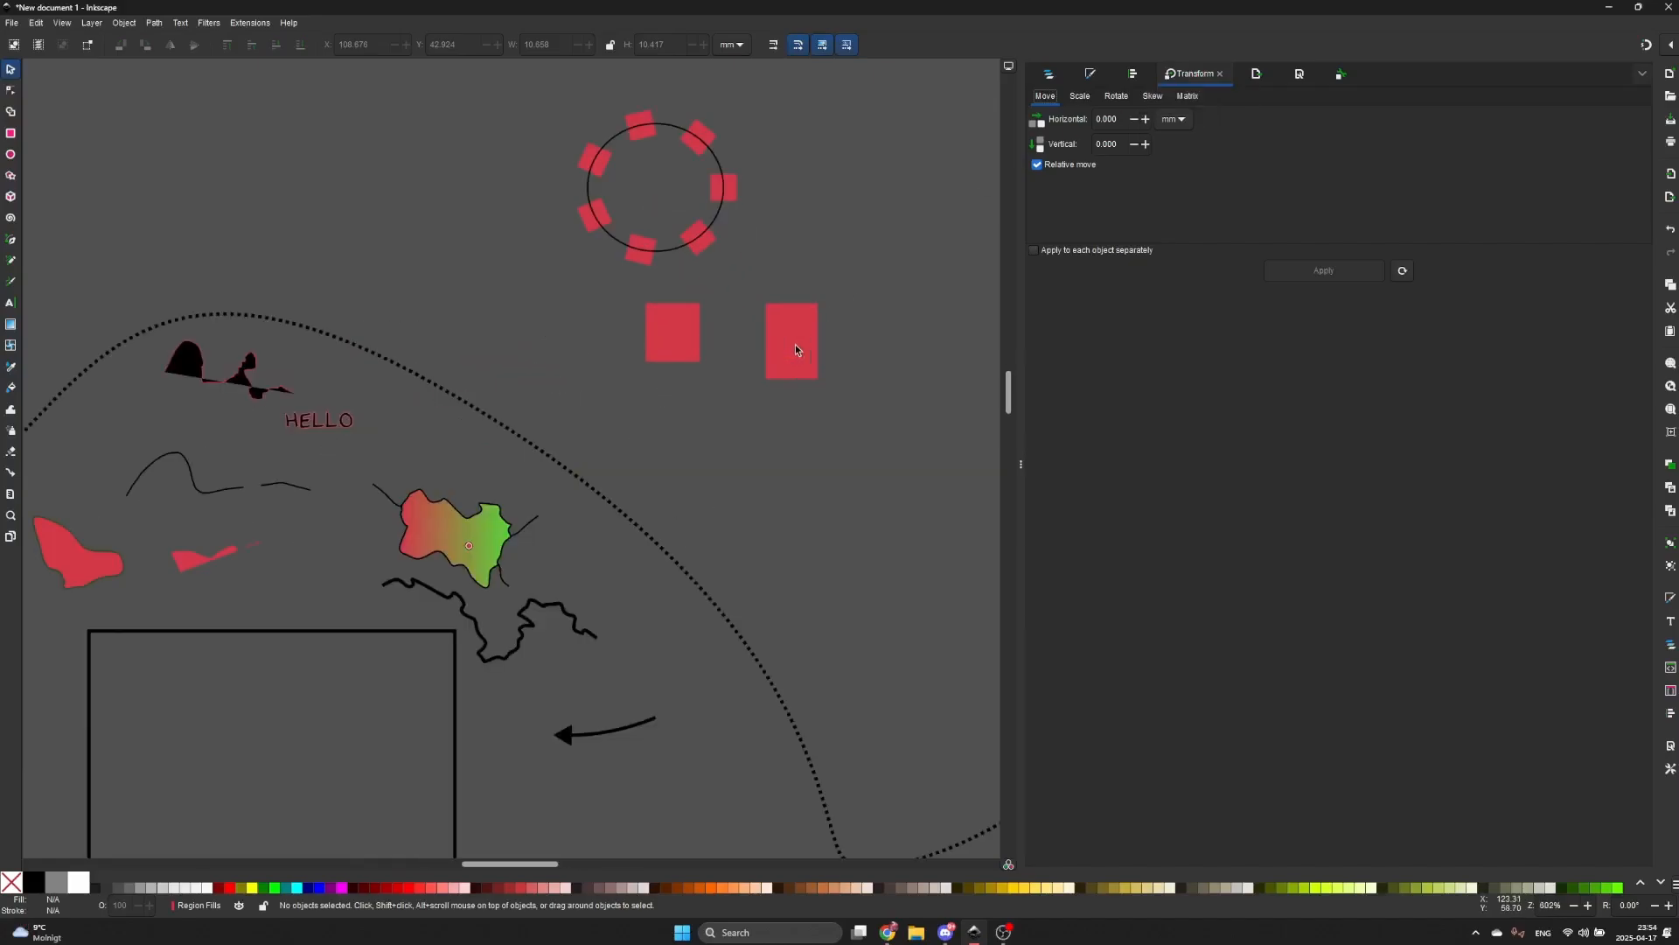
pyautogui.click(804, 345)
pyautogui.moveTo(823, 300); pyautogui.dragTo(920, 255)
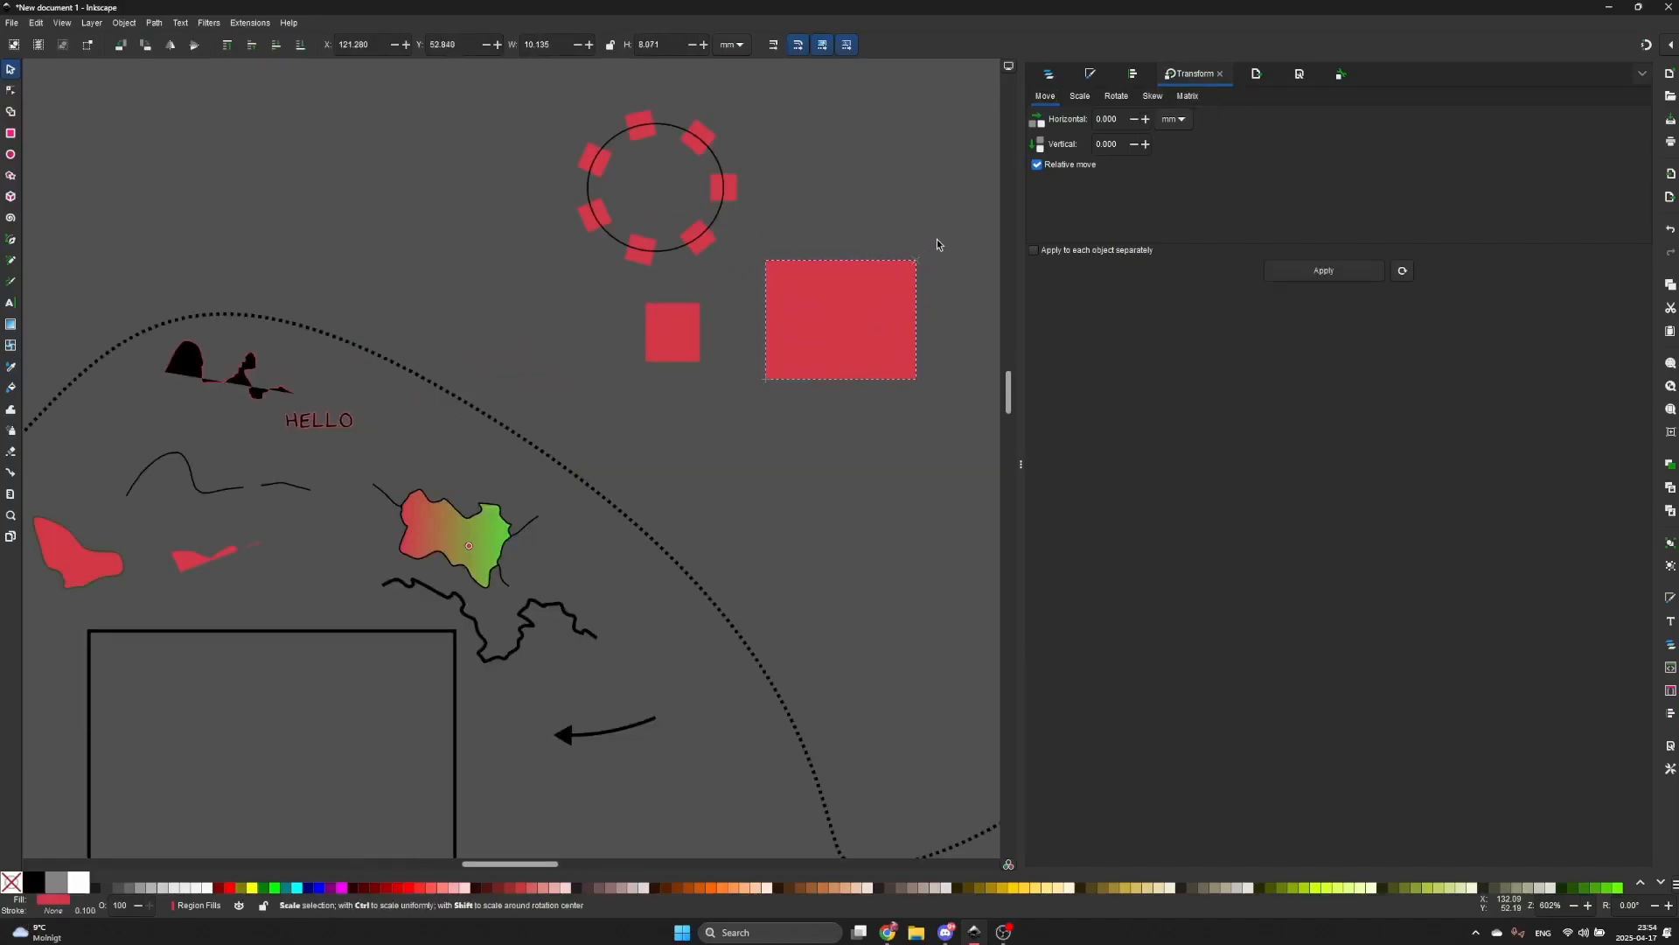
# - Shift the enlarged rectangle right with three relative horizontal moves of 10 mm each
pyautogui.click(1106, 119)
pyautogui.write('10')
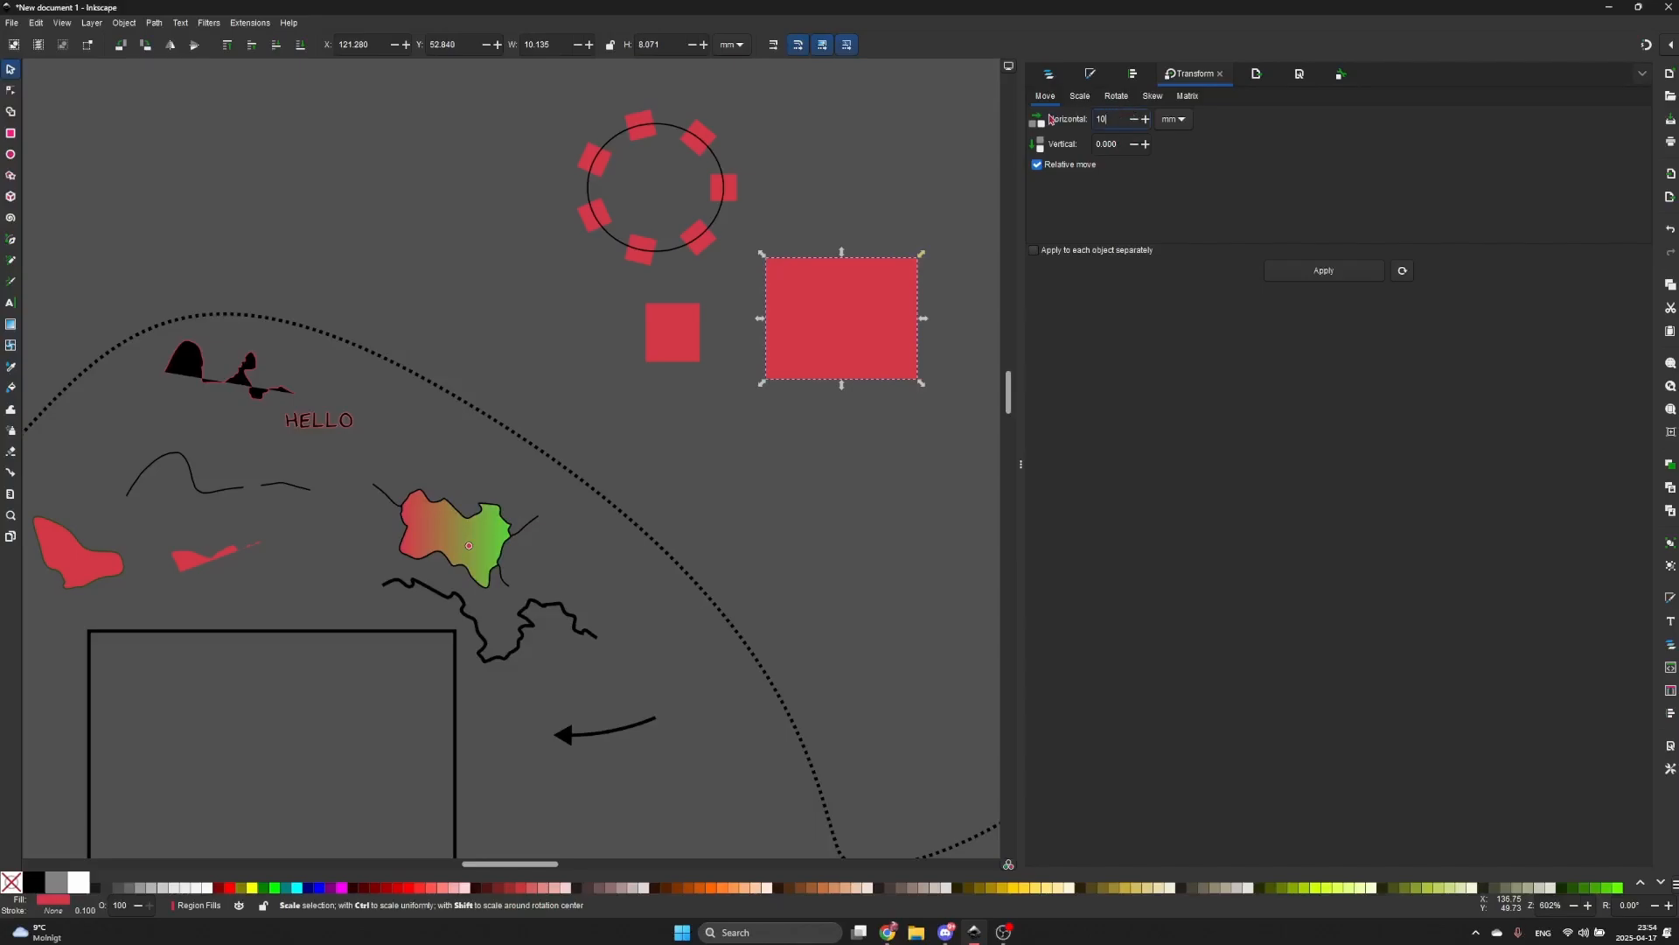
pyautogui.press('Return')
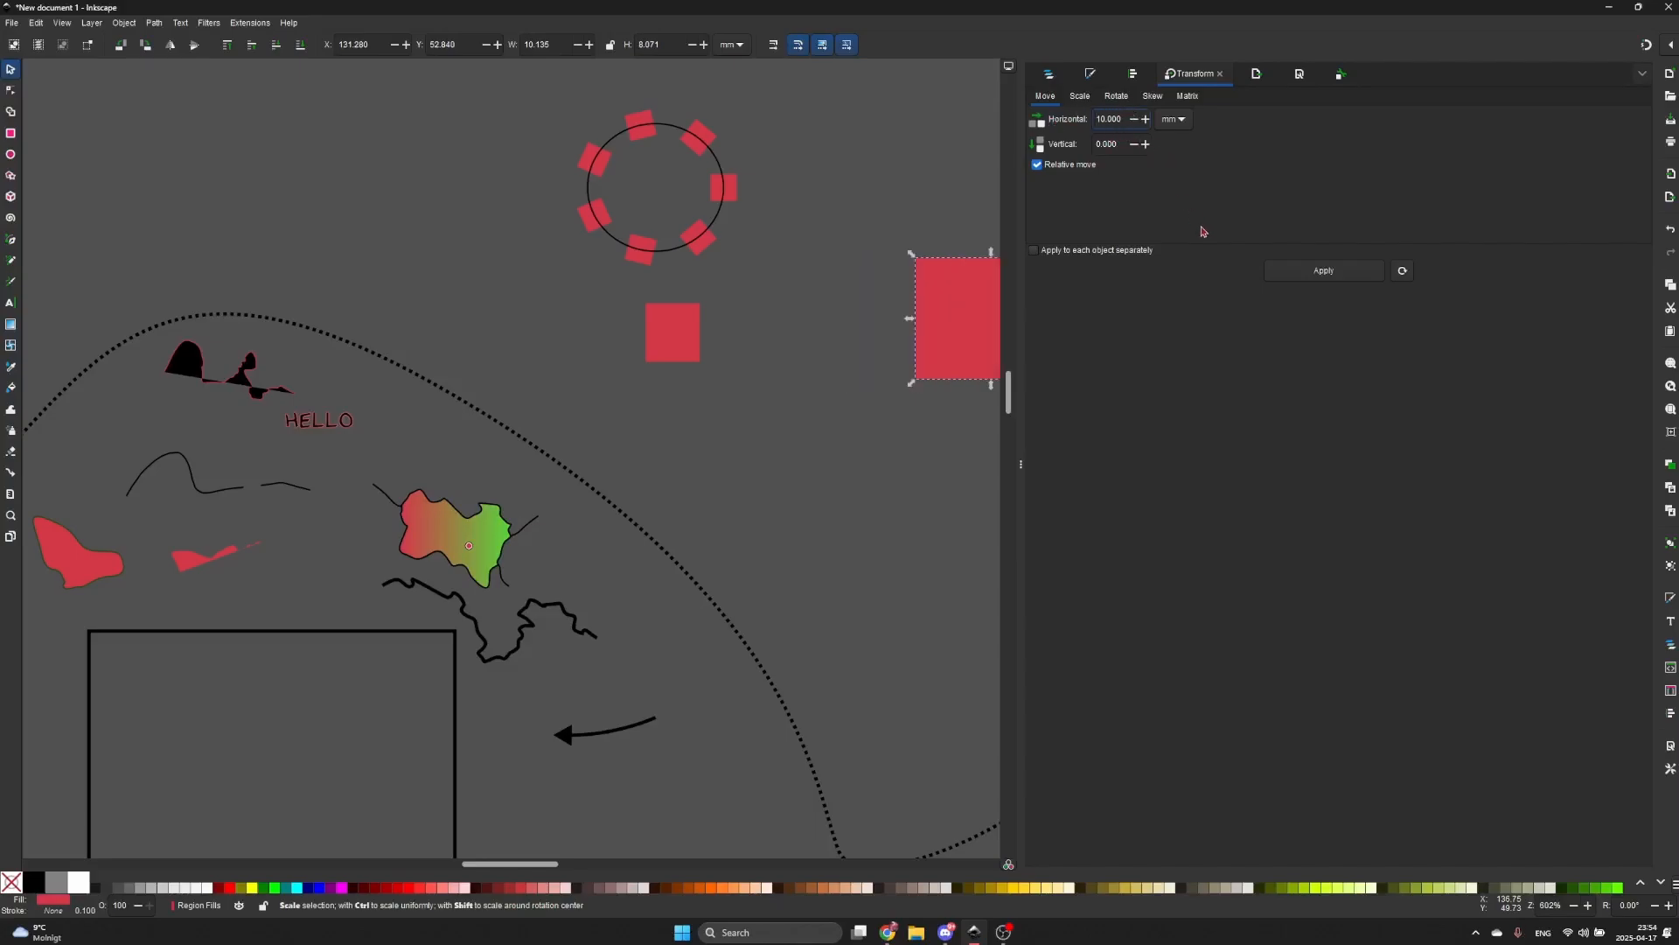
pyautogui.click(1323, 270)
pyautogui.scroll(-4, 875, 248)
pyautogui.hscroll(6, 780, 244)
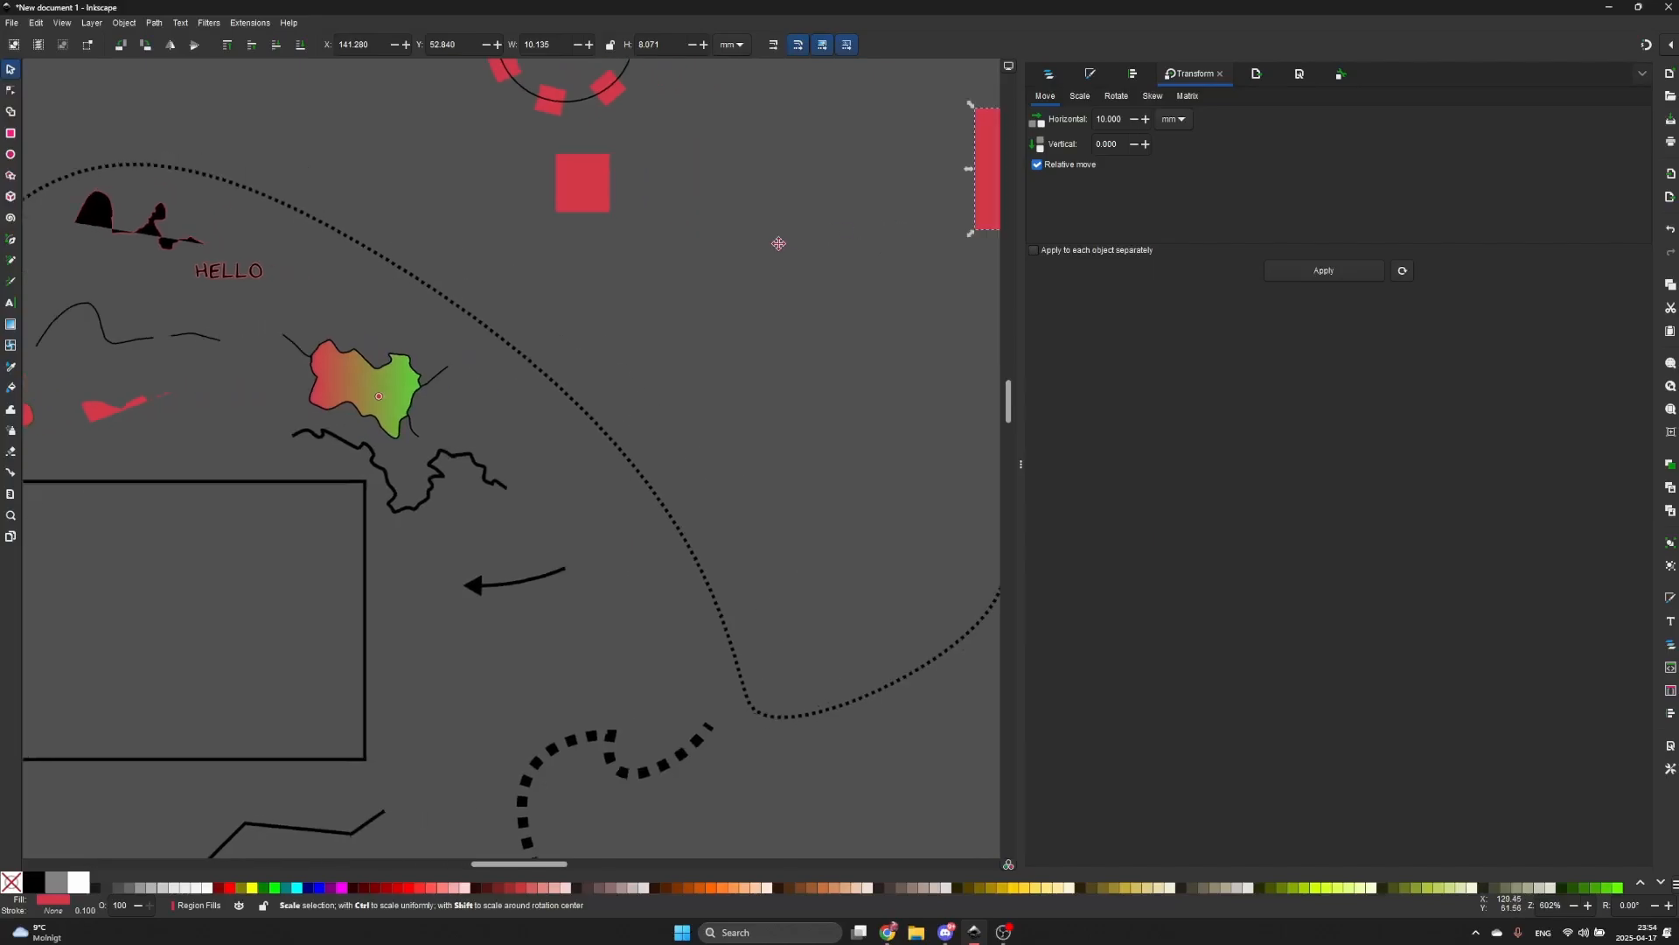
pyautogui.scroll(3, 745, 279)
pyautogui.hscroll(5, 752, 281)
pyautogui.scroll(1, 770, 284)
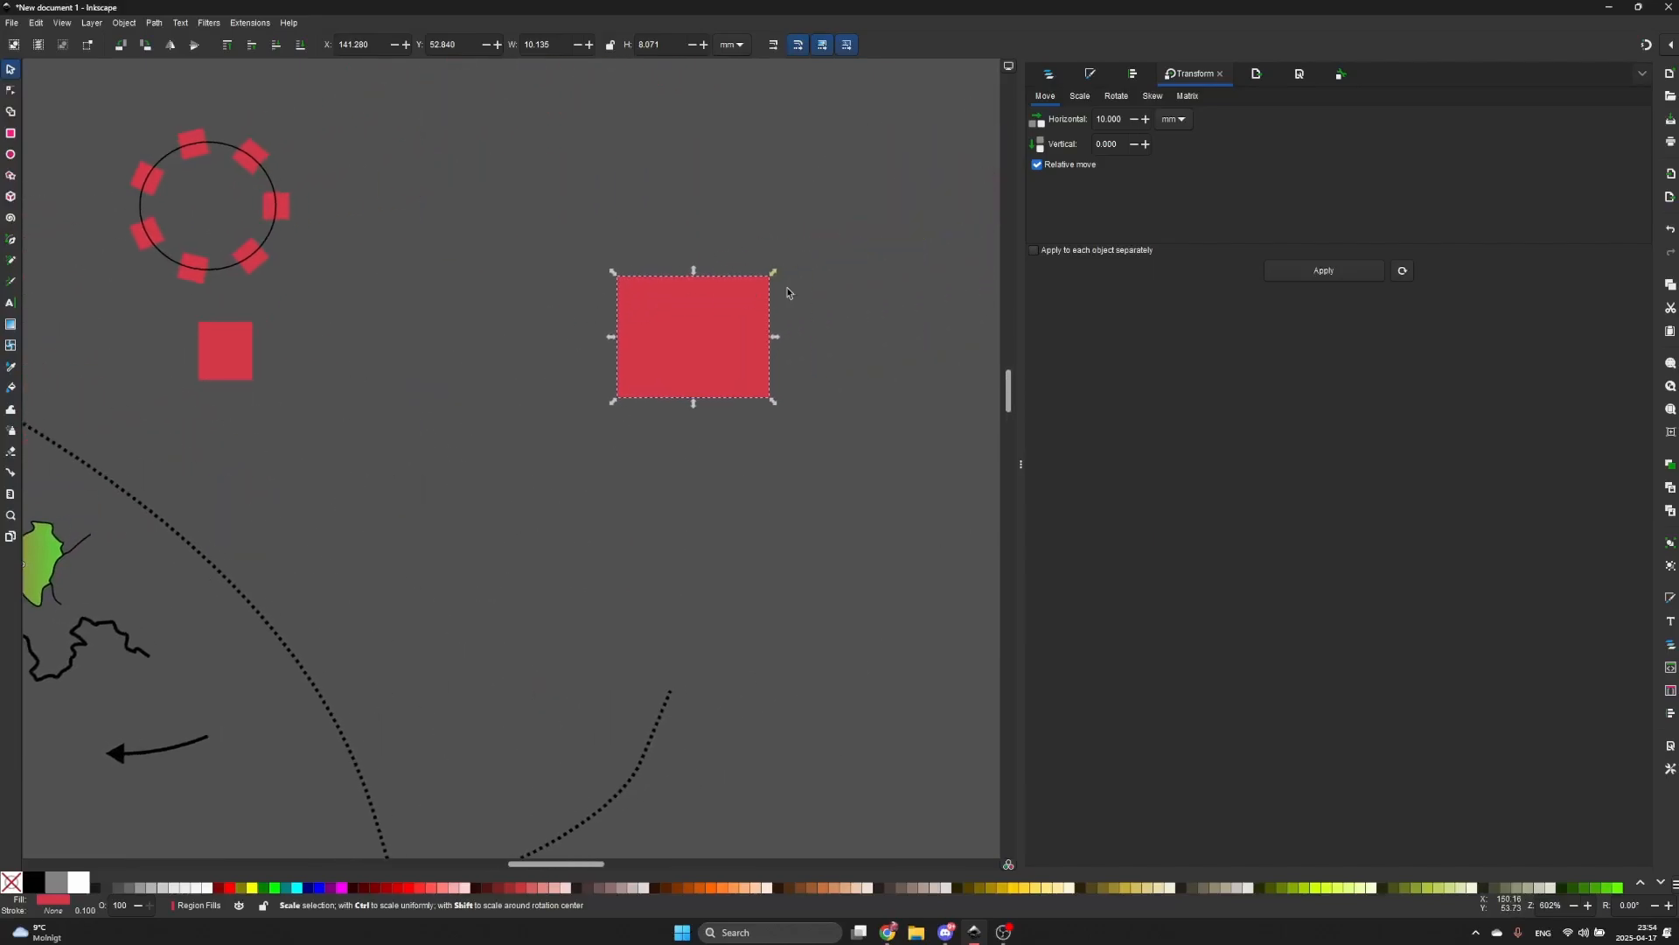
pyautogui.click(1312, 278)
pyautogui.click(820, 164)
# - Scale the enlarged rectangle's width to 150% while keeping its height at 100%
pyautogui.click(1079, 96)
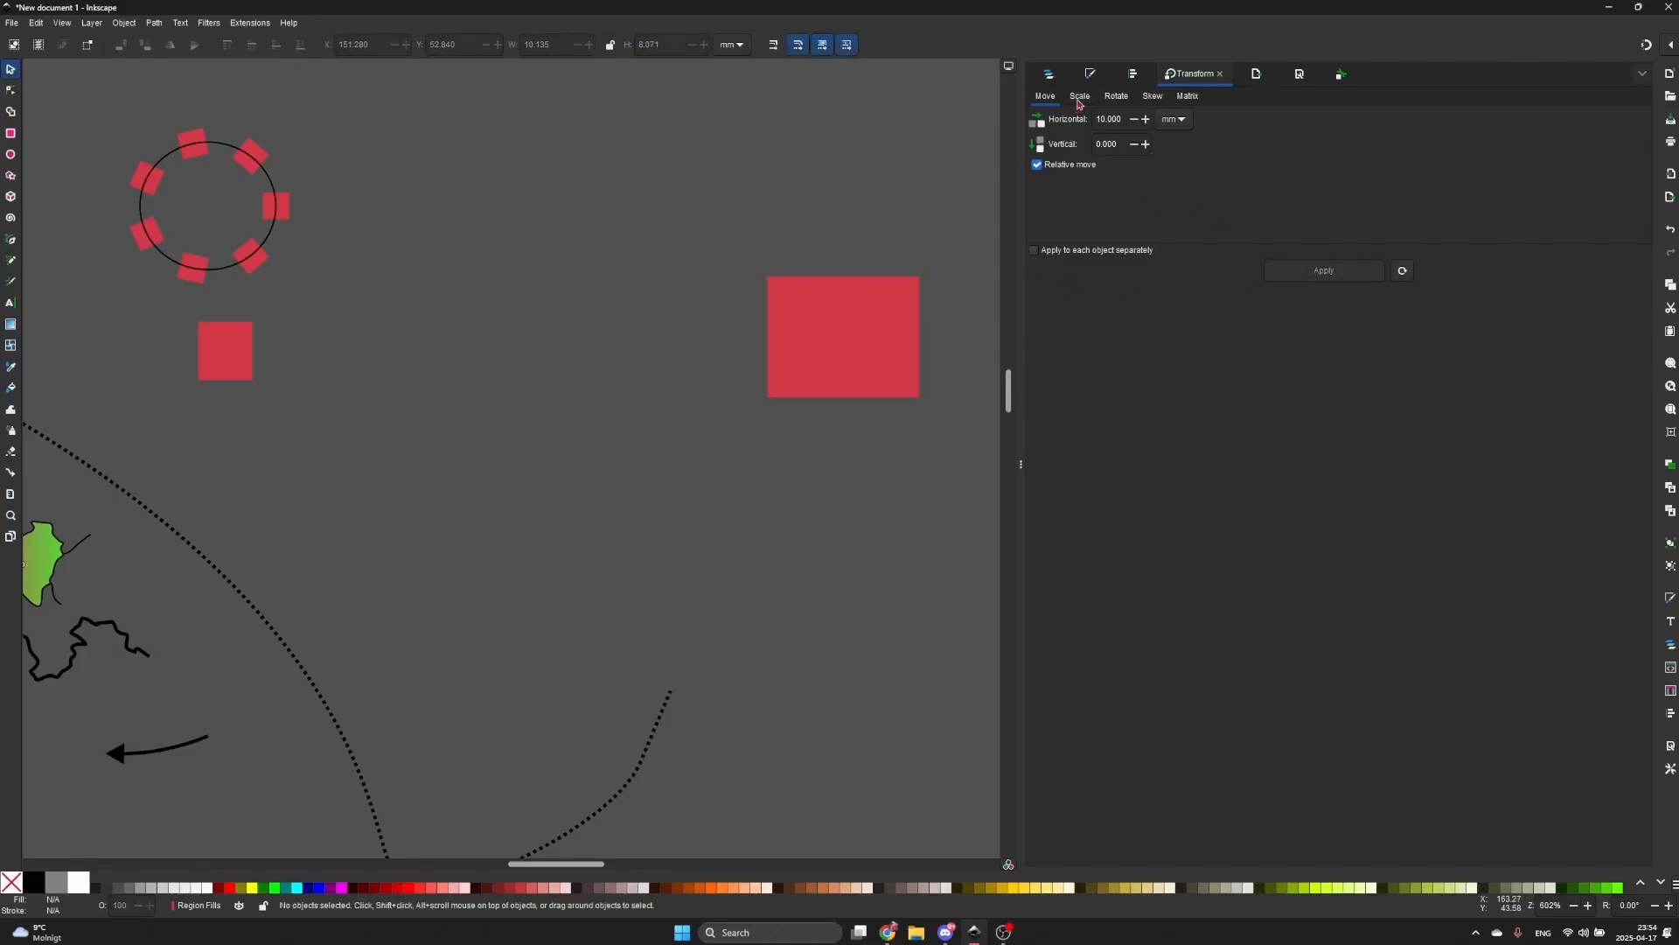
pyautogui.click(915, 289)
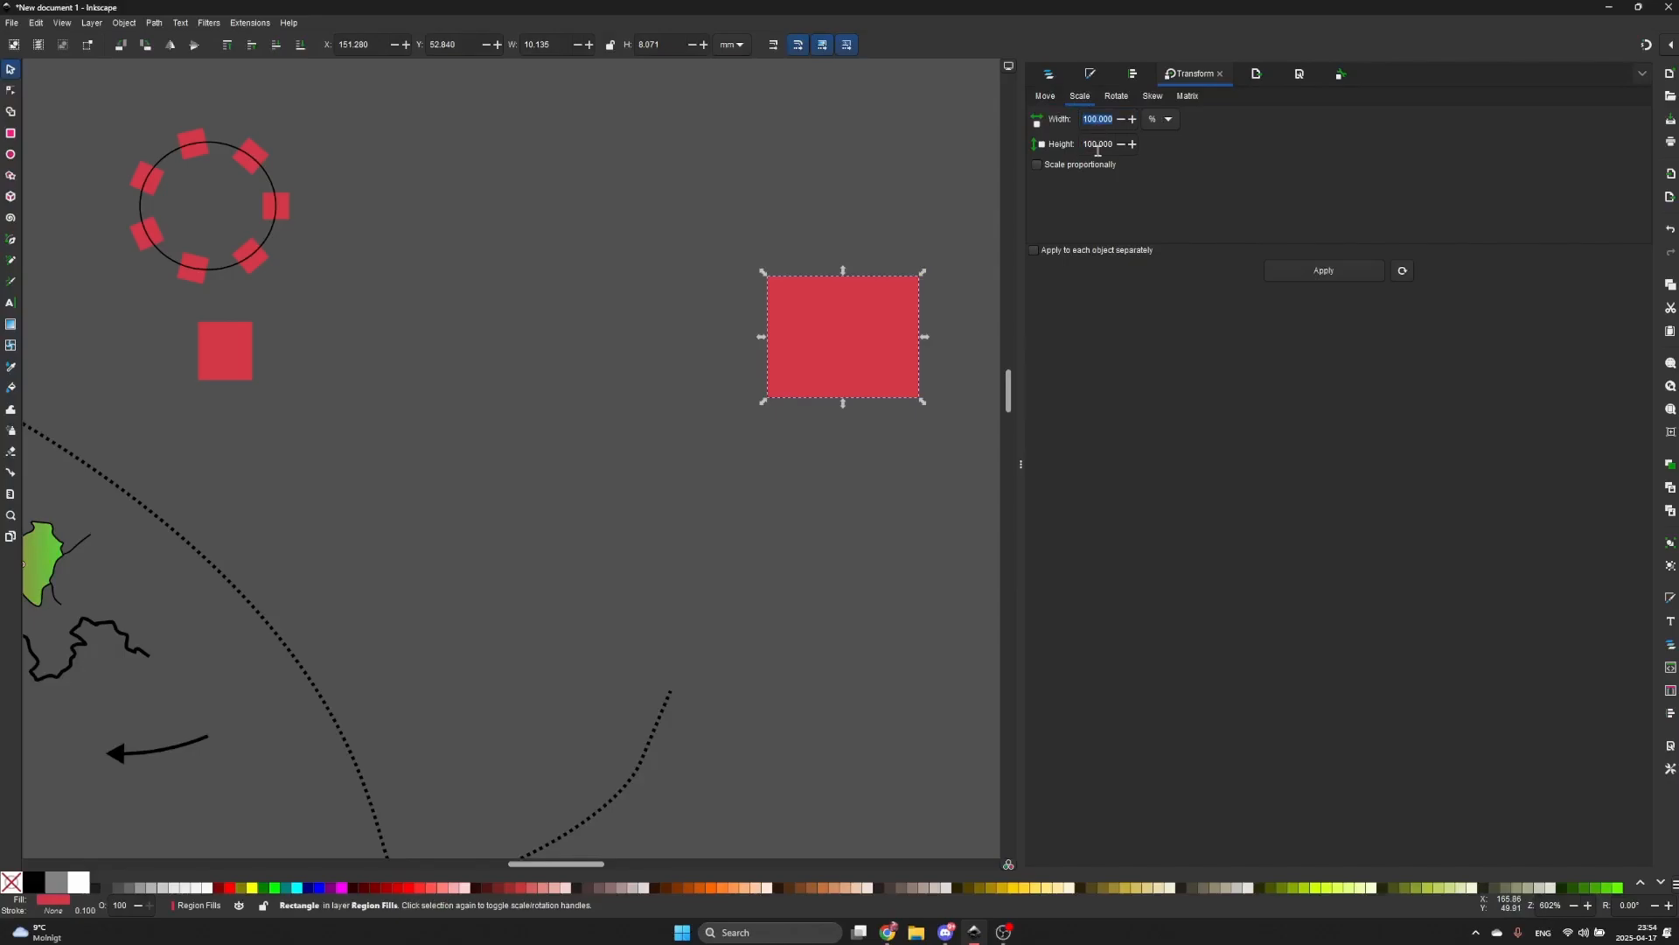
pyautogui.press('5')
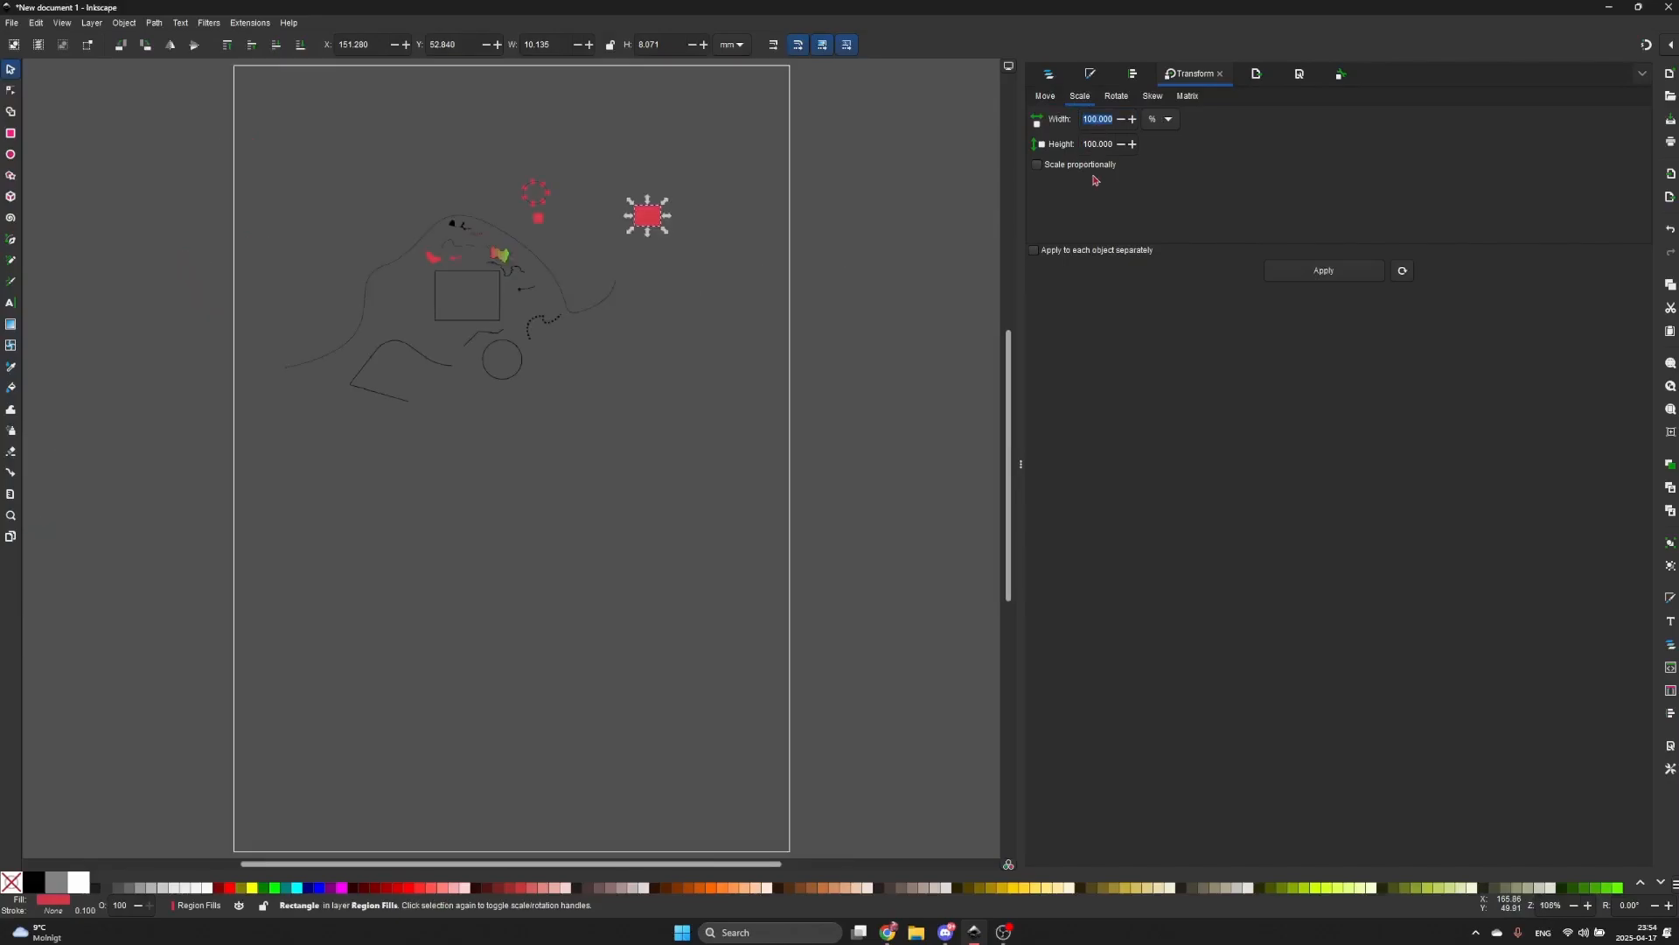
pyautogui.tripleClick(1110, 119)
pyautogui.write('150')
pyautogui.press('Return')
# - Rotate the widened red rectangle clockwise by 42°
pyautogui.click(1122, 103)
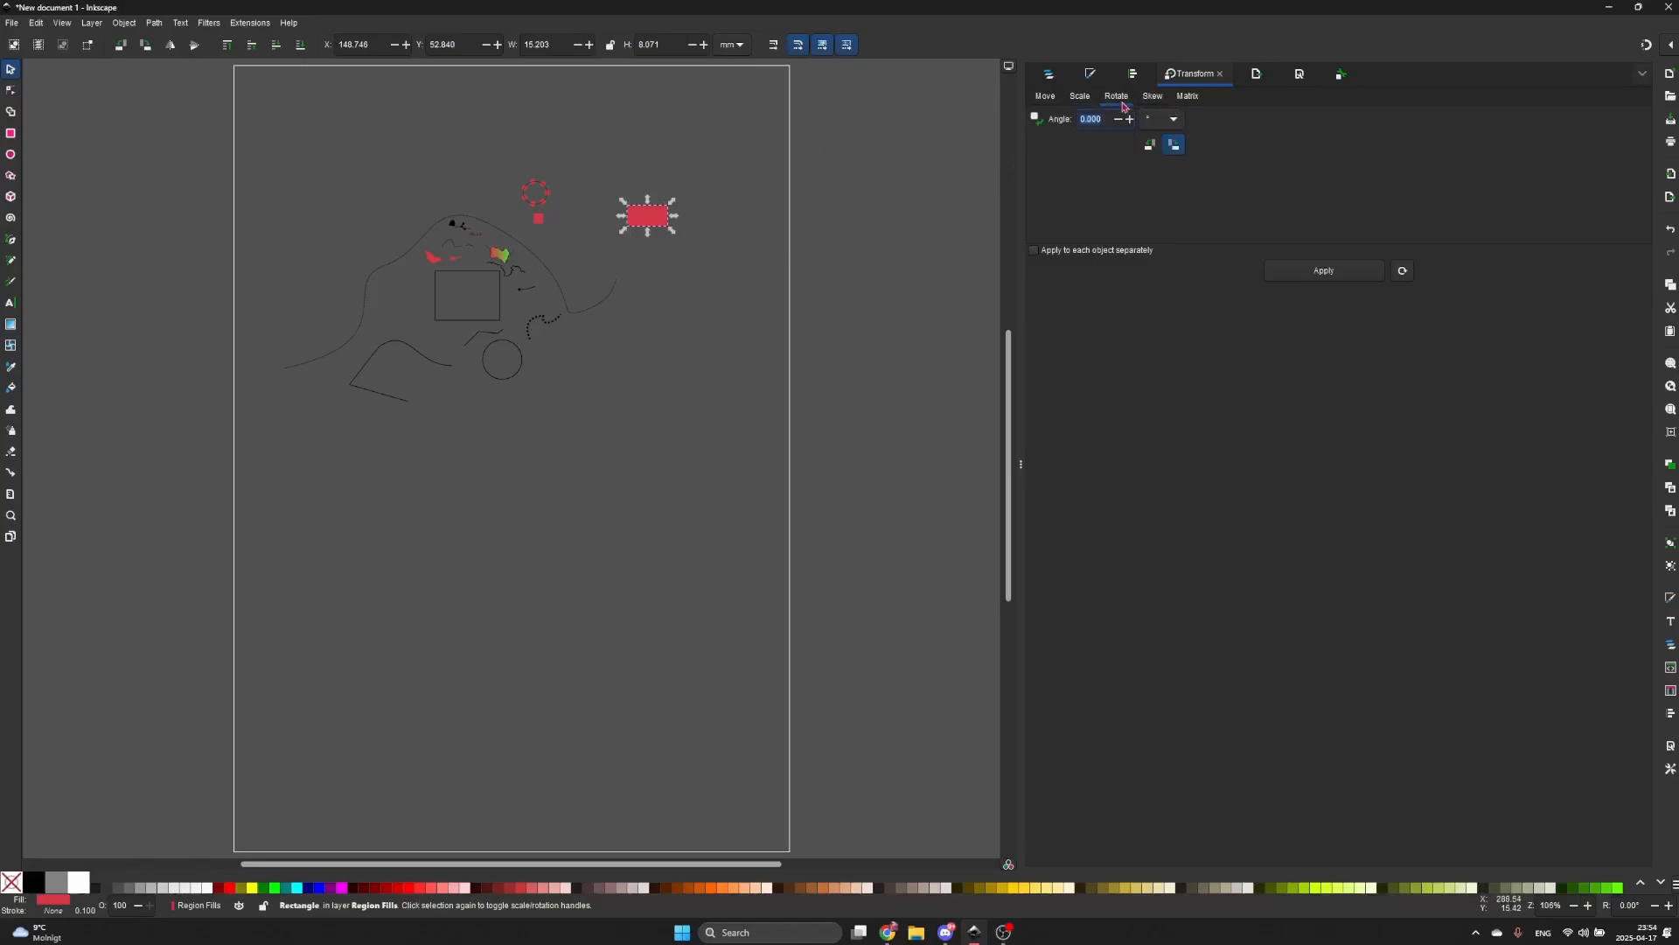
pyautogui.click(899, 187)
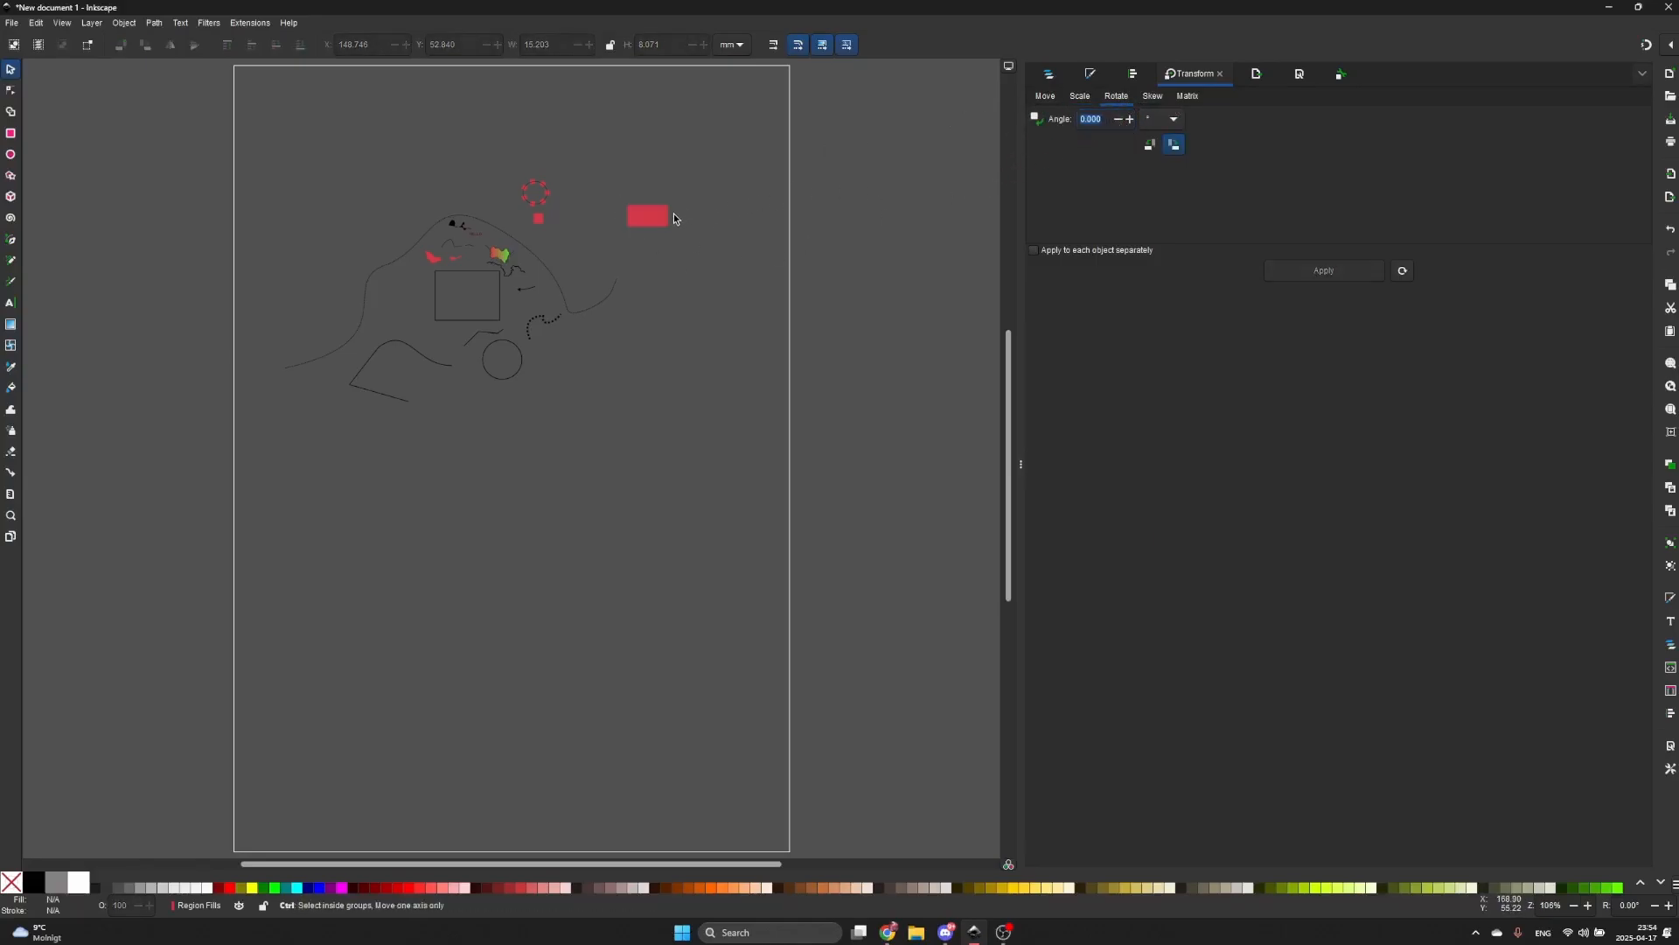
pyautogui.scroll(3, 674, 216)
pyautogui.click(595, 217)
pyautogui.click(1105, 122)
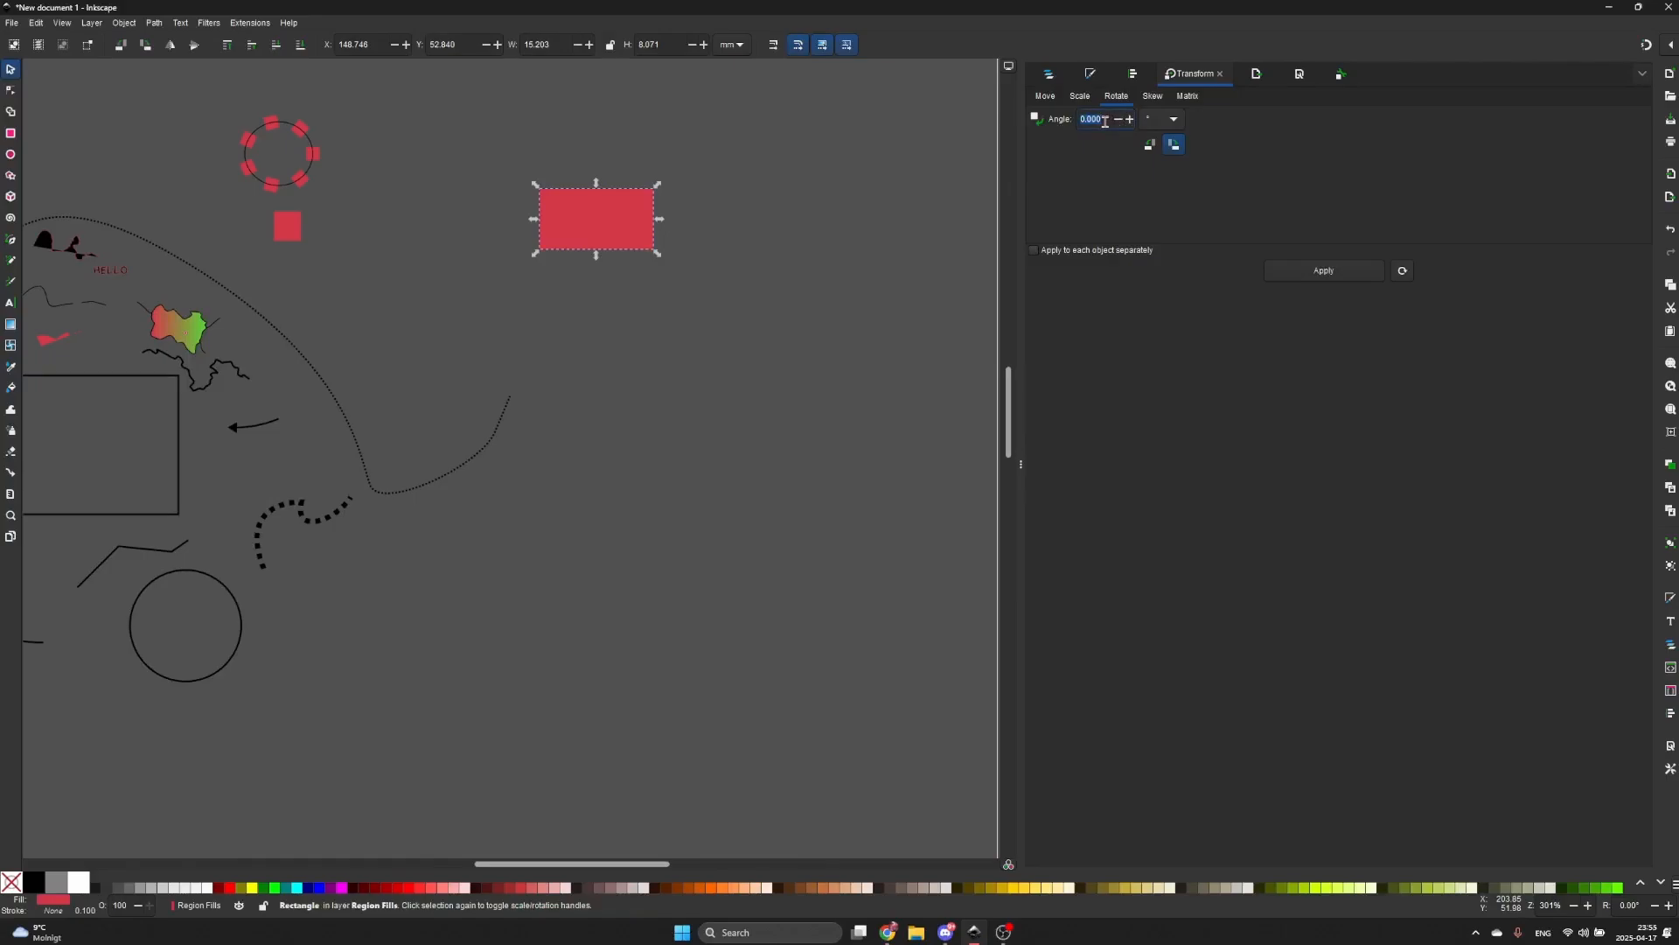
pyautogui.write('42')
pyautogui.press('Return')
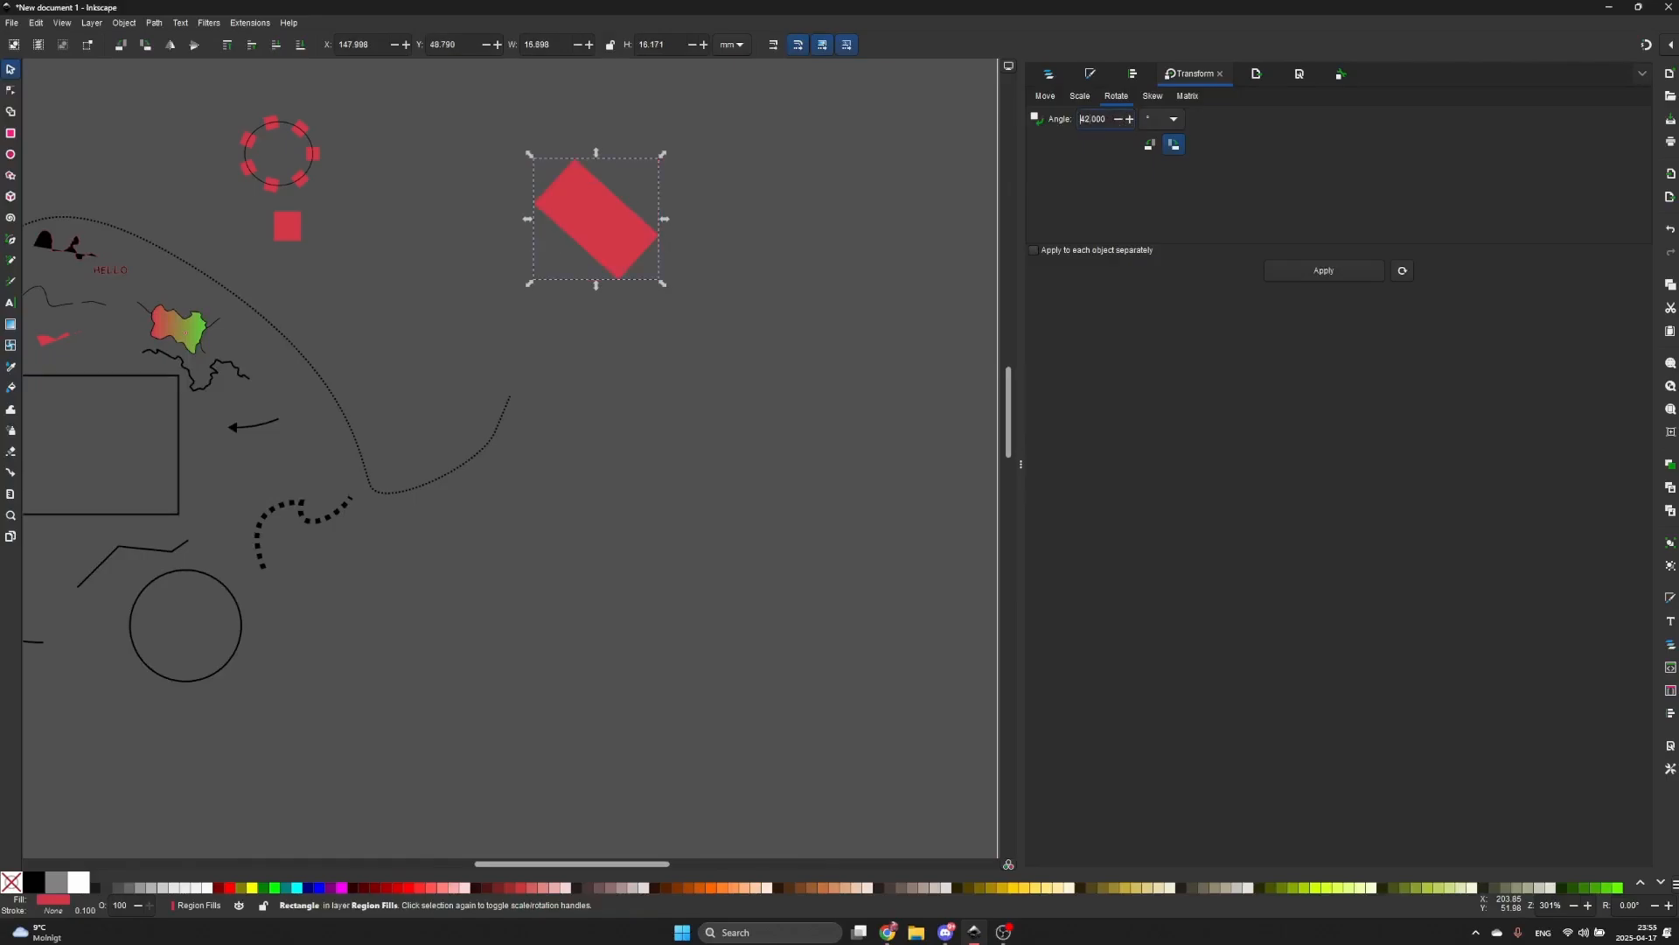
# - Skew the rotated red rectangle horizontally by 54° and open the matrix transform settings, leaving nothing selected
pyautogui.click(1153, 96)
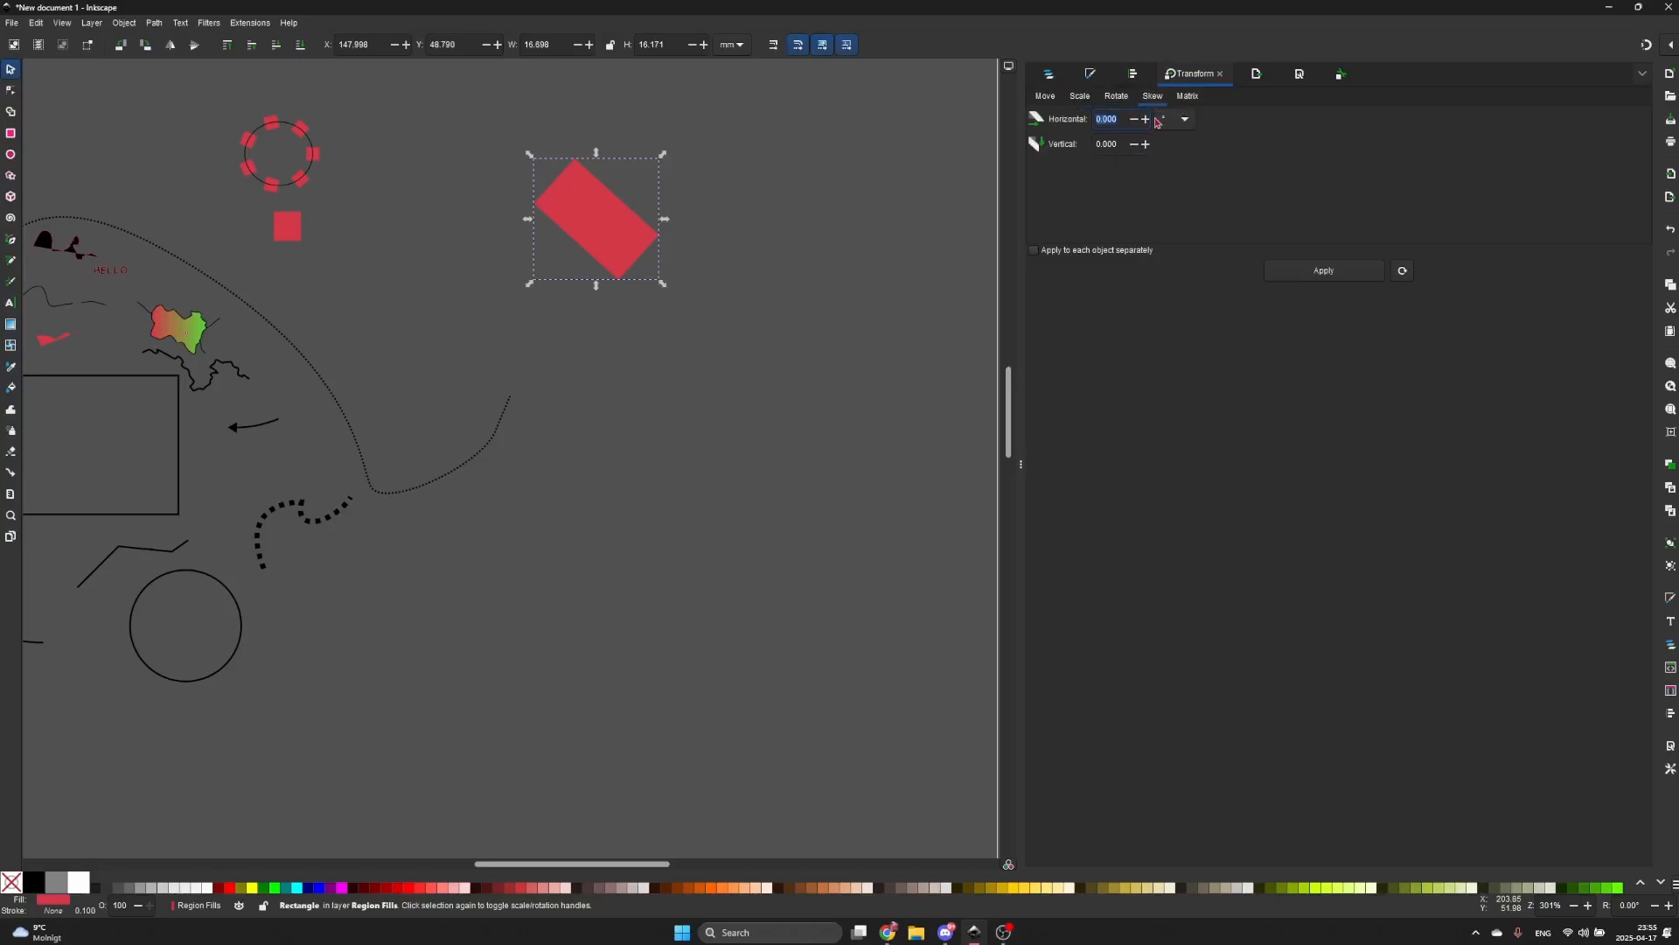
pyautogui.write('54')
pyautogui.press('Return')
pyautogui.click(1182, 99)
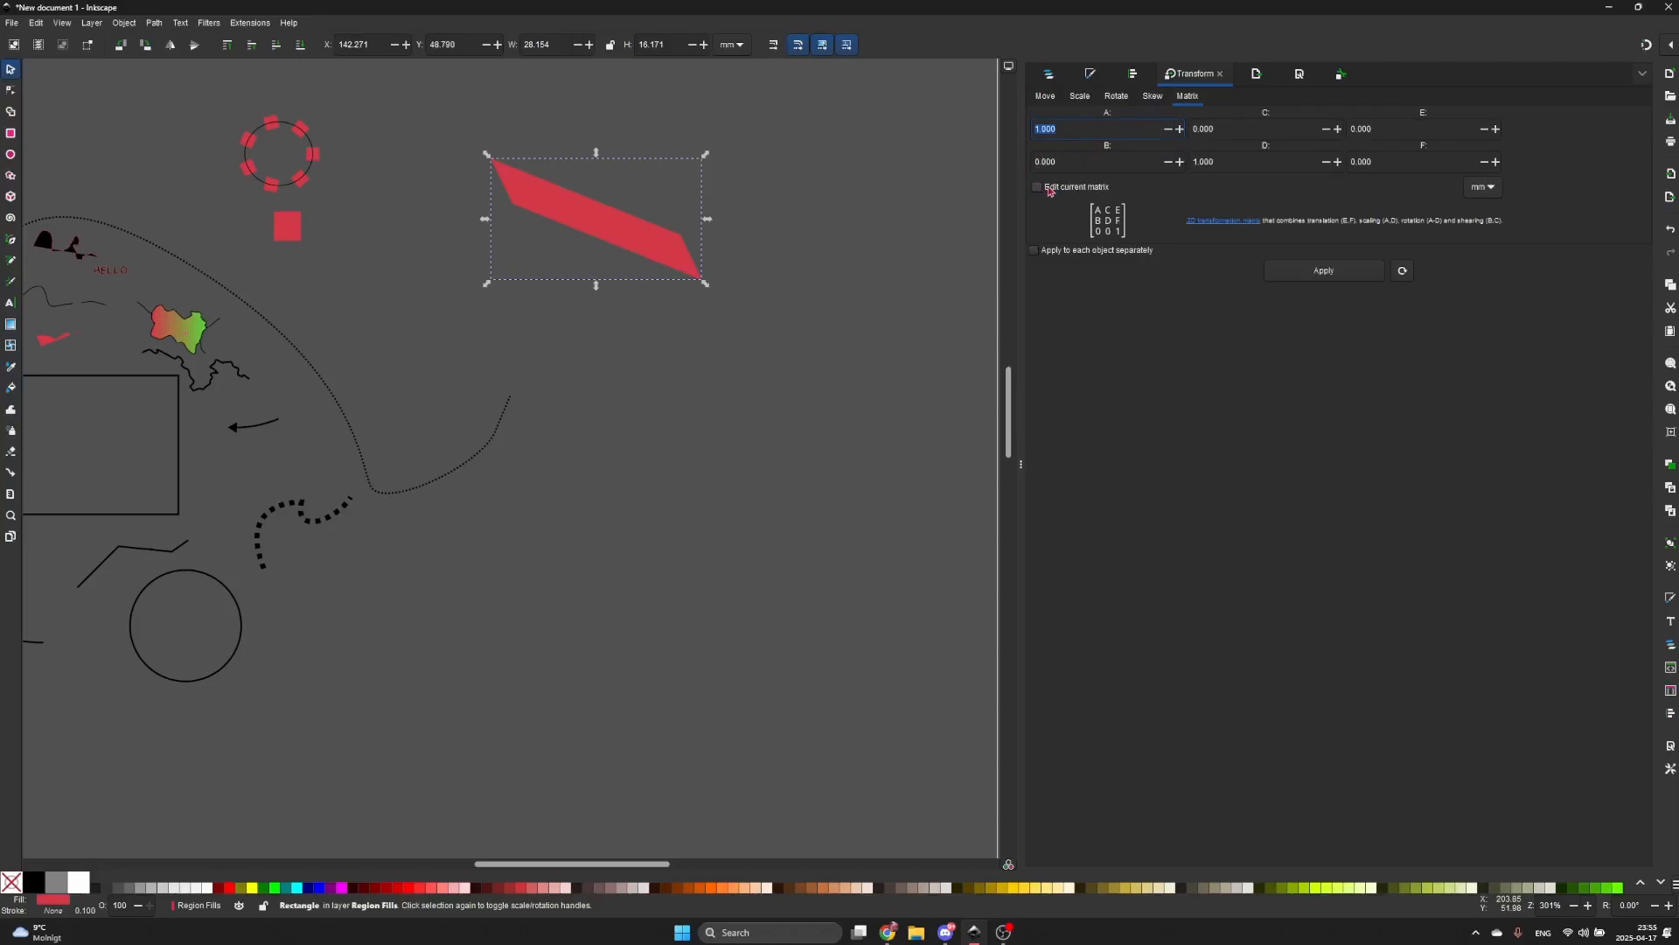
pyautogui.click(836, 199)
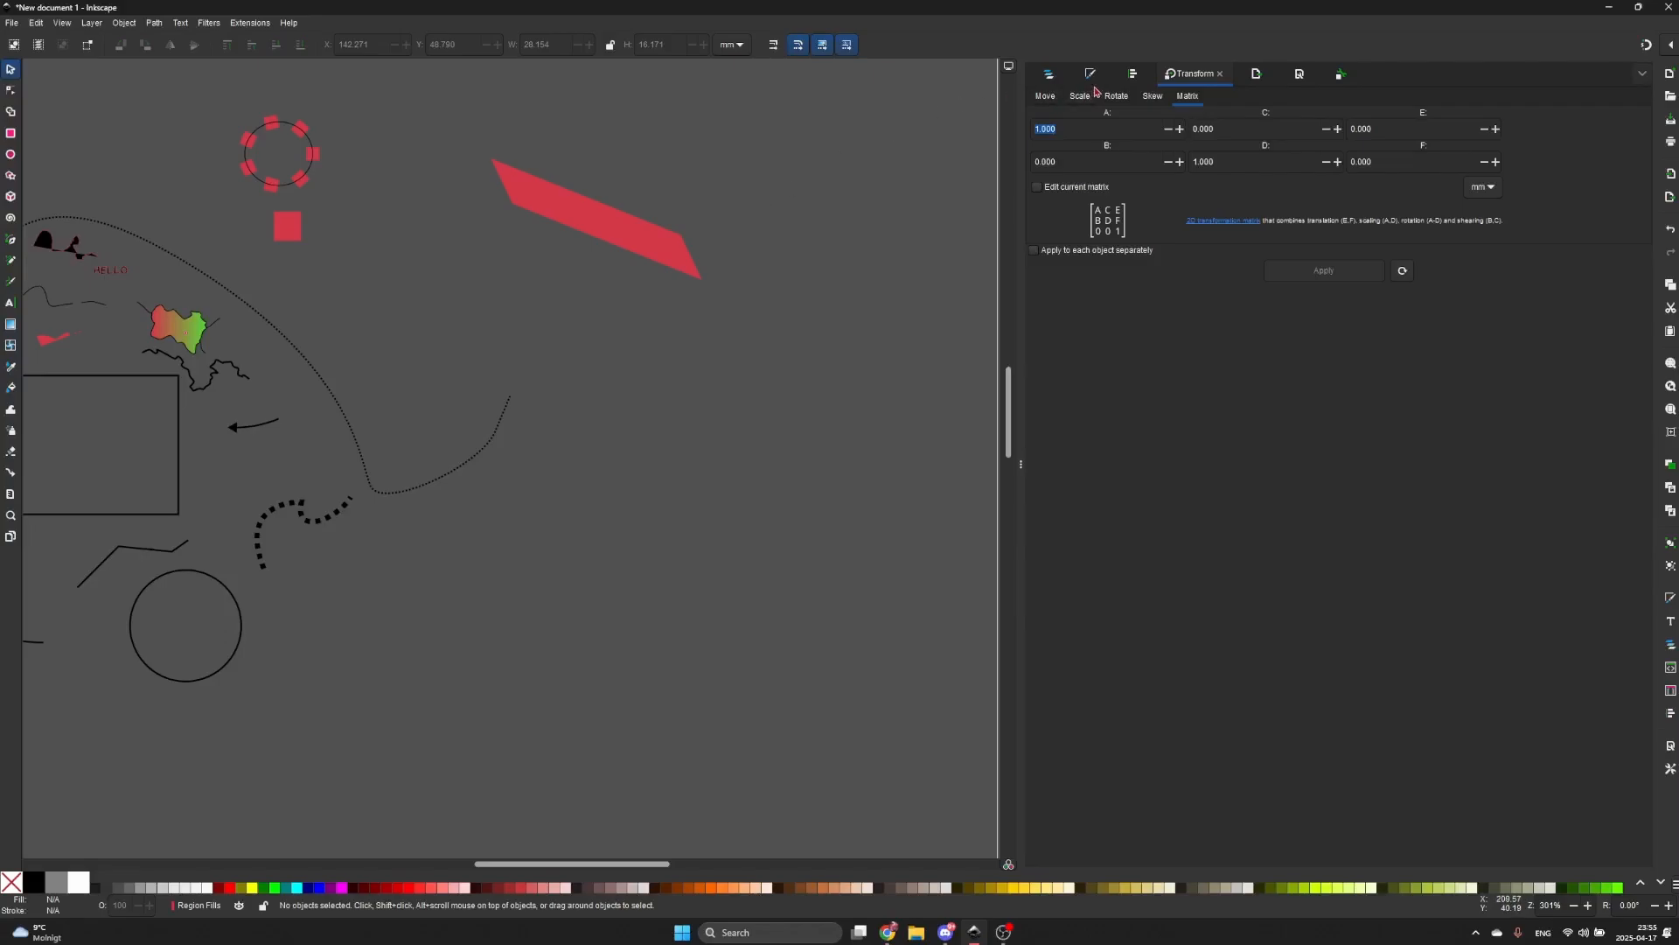
pyautogui.scroll(-2, 478, 240)
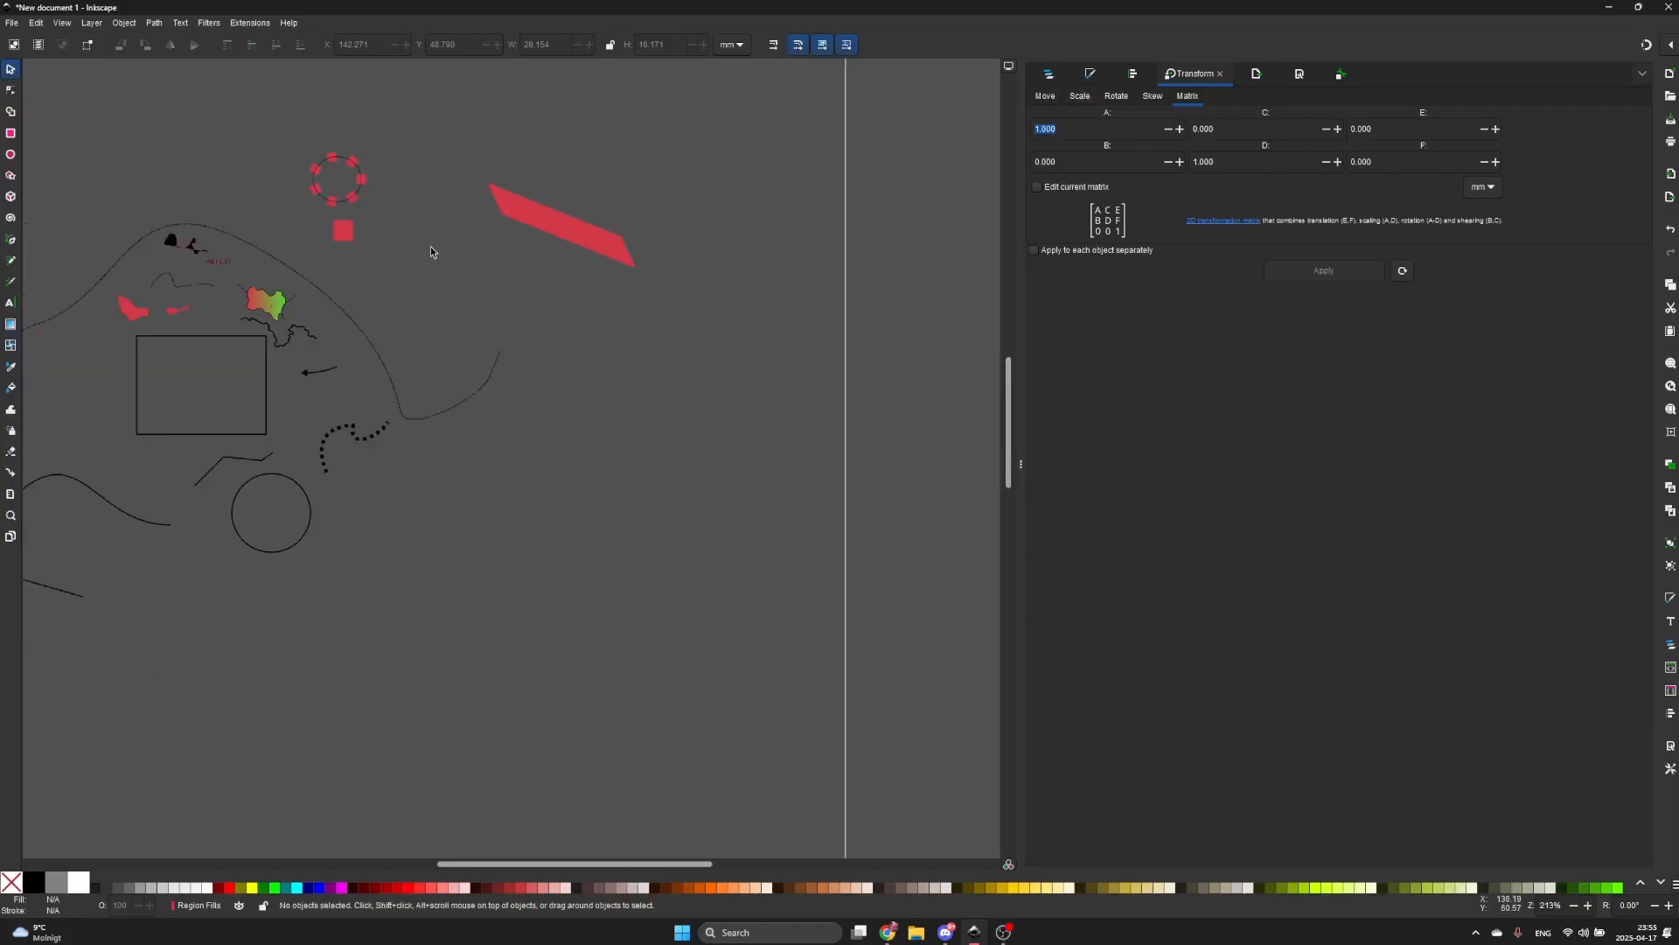
pyautogui.scroll(1, 670, 234)
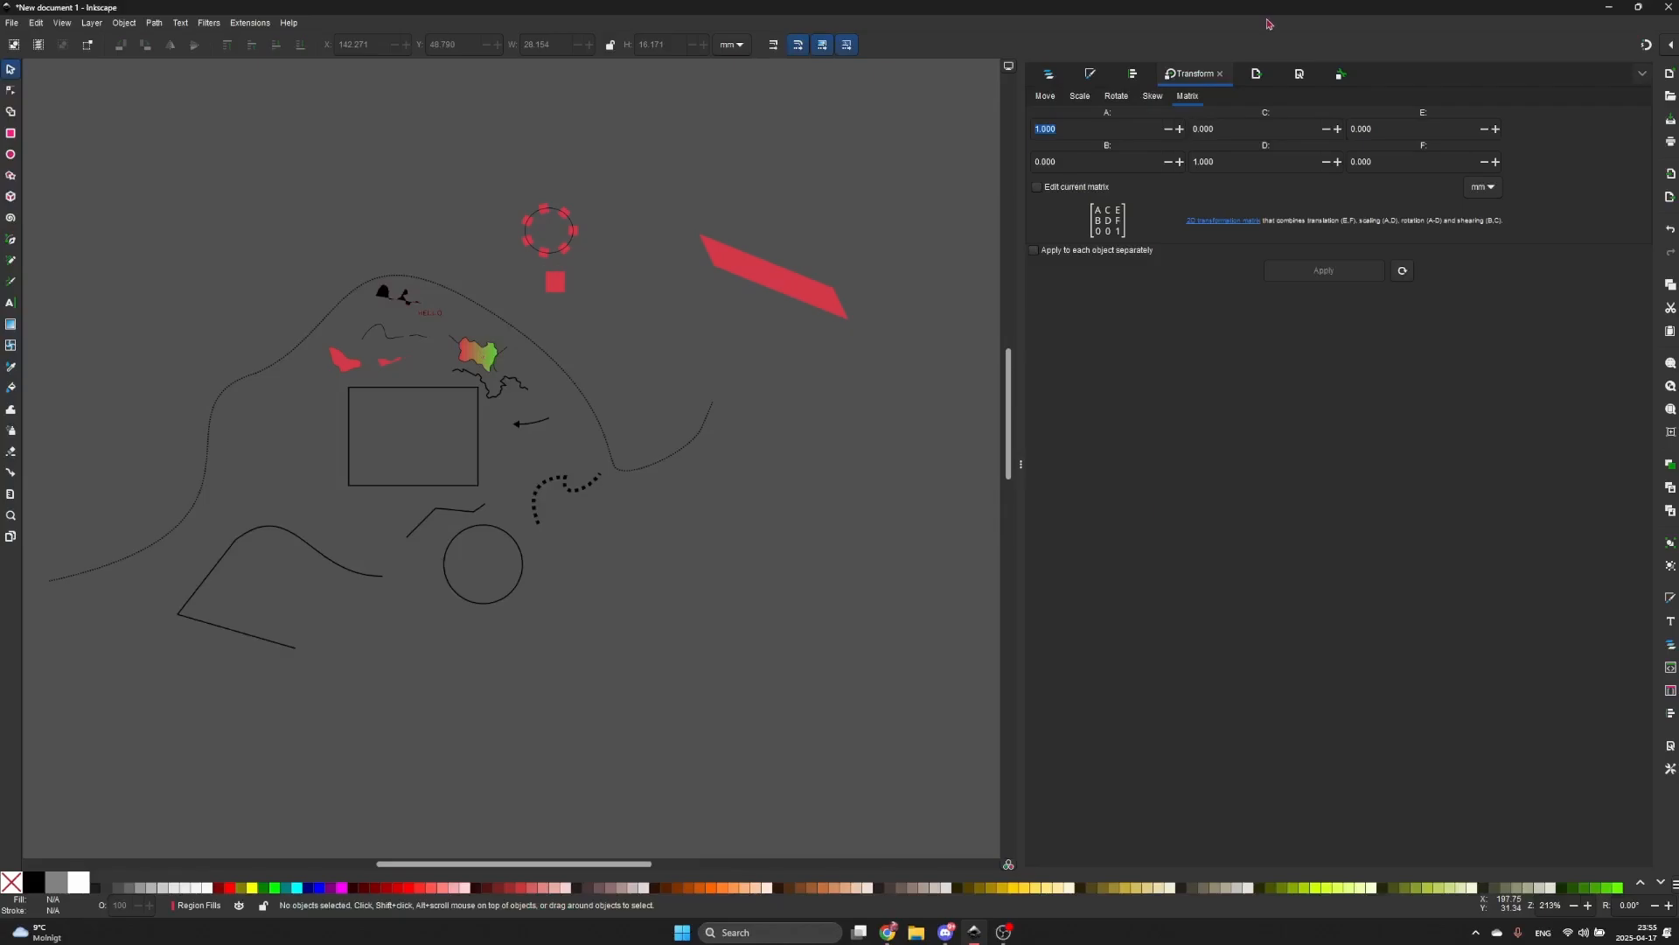
# - Open the export settings and compare the Document and Page export areas for a single file
pyautogui.click(1251, 74)
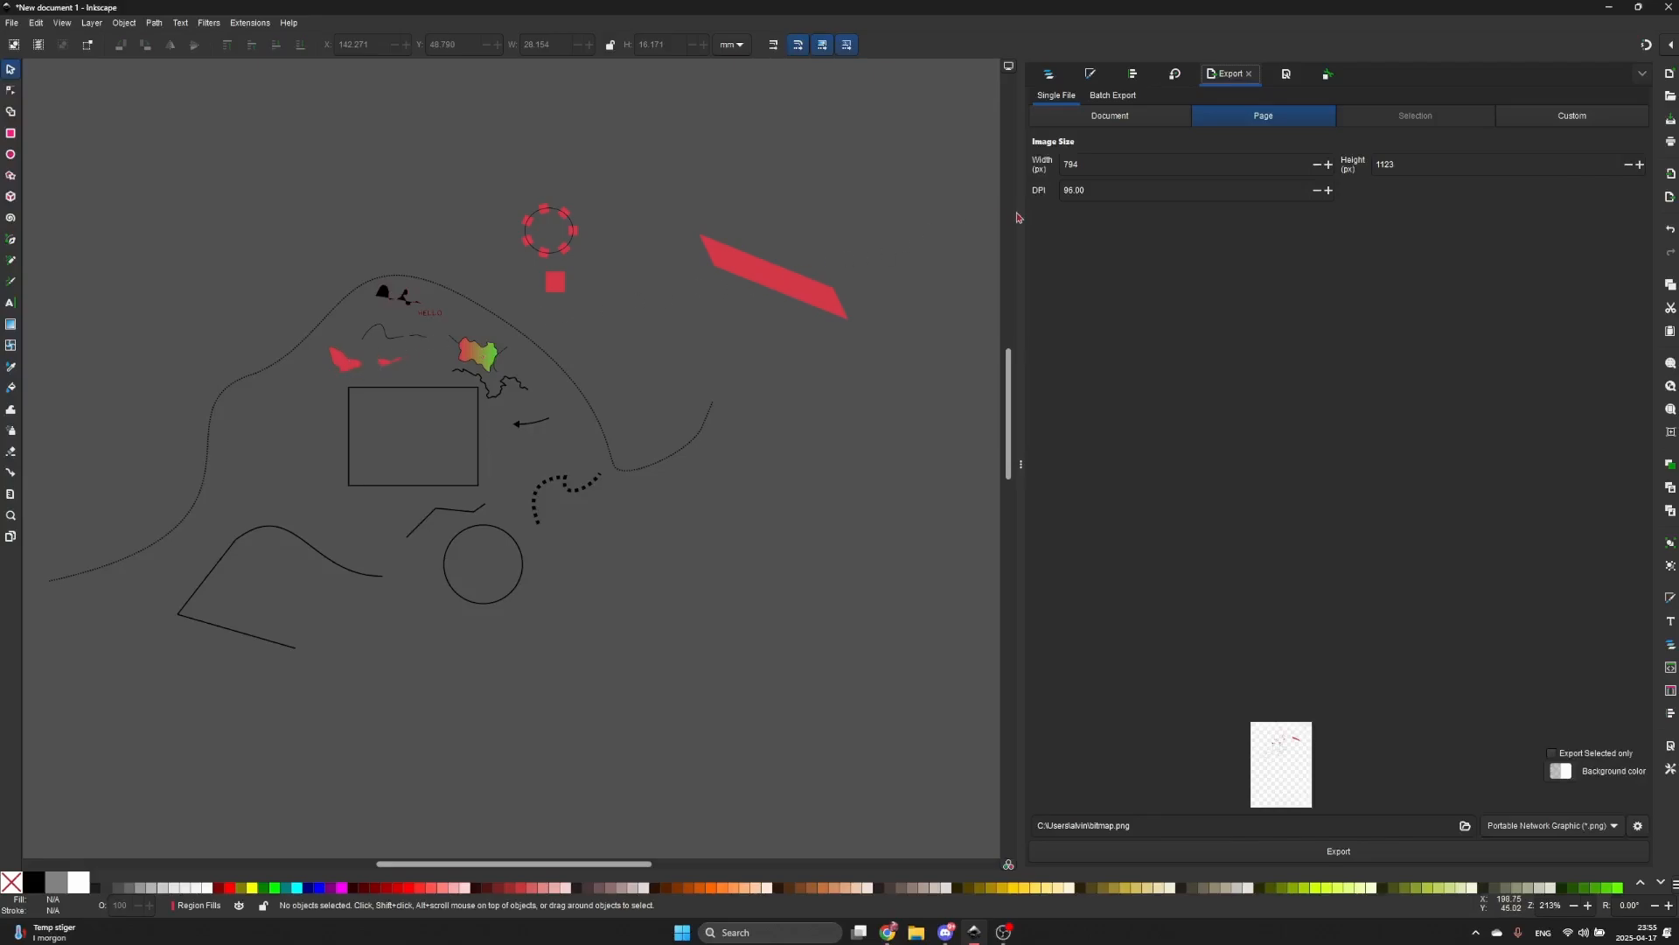
pyautogui.click(1122, 122)
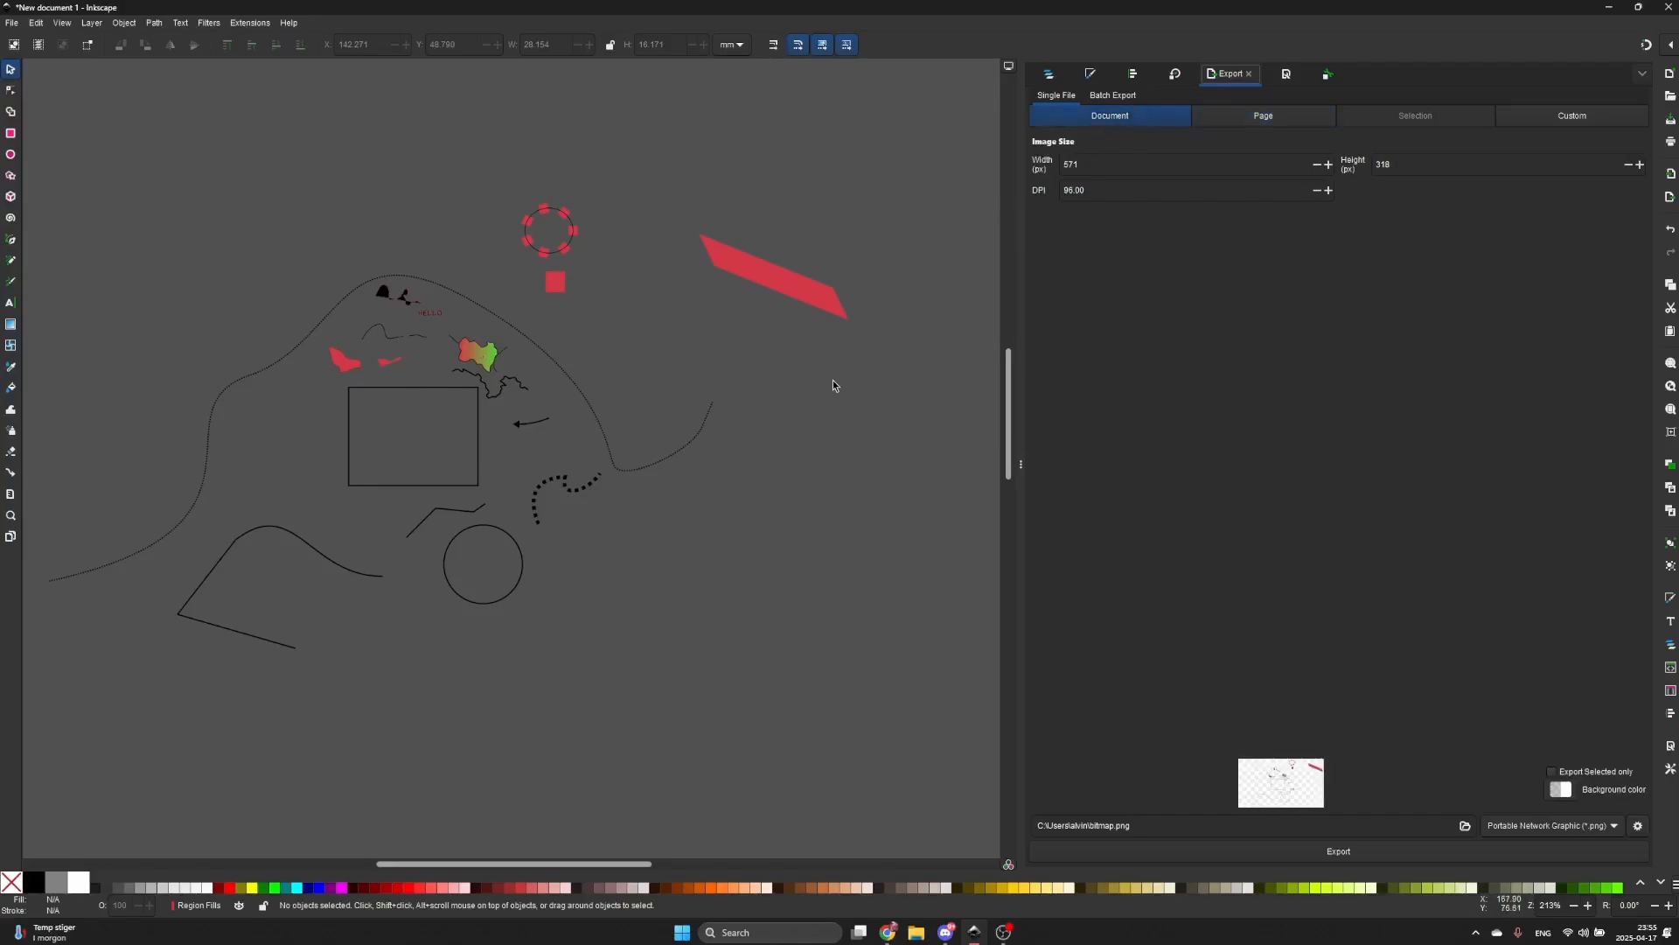
pyautogui.scroll(-4, 821, 380)
pyautogui.scroll(2, 822, 382)
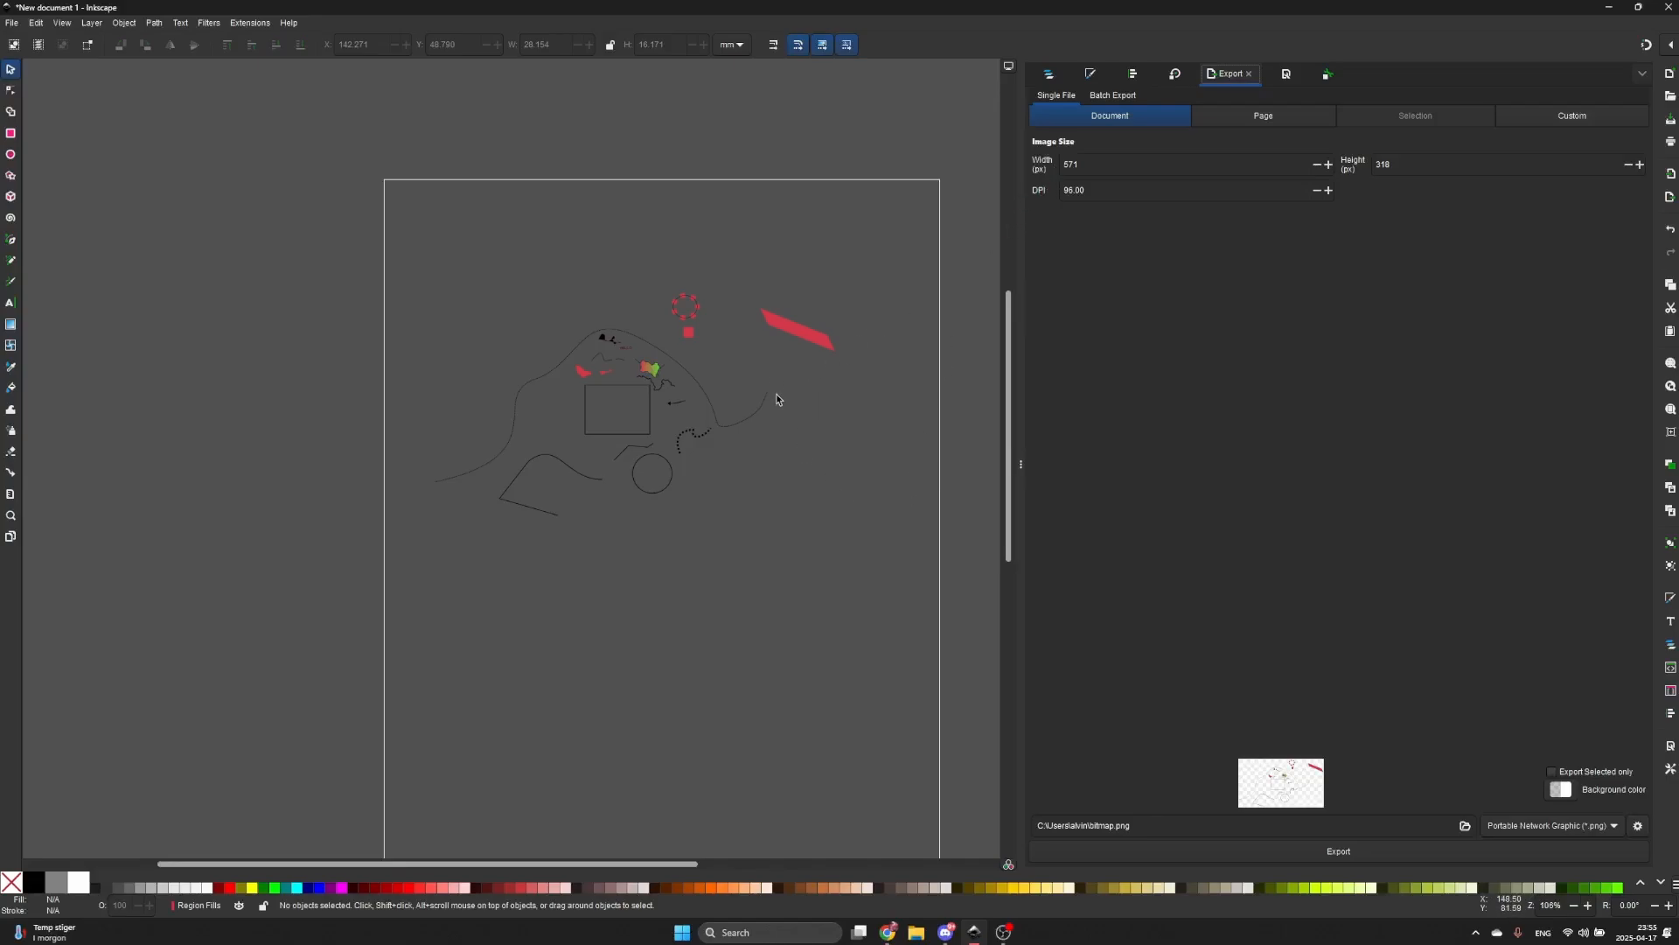
pyautogui.scroll(2, 771, 376)
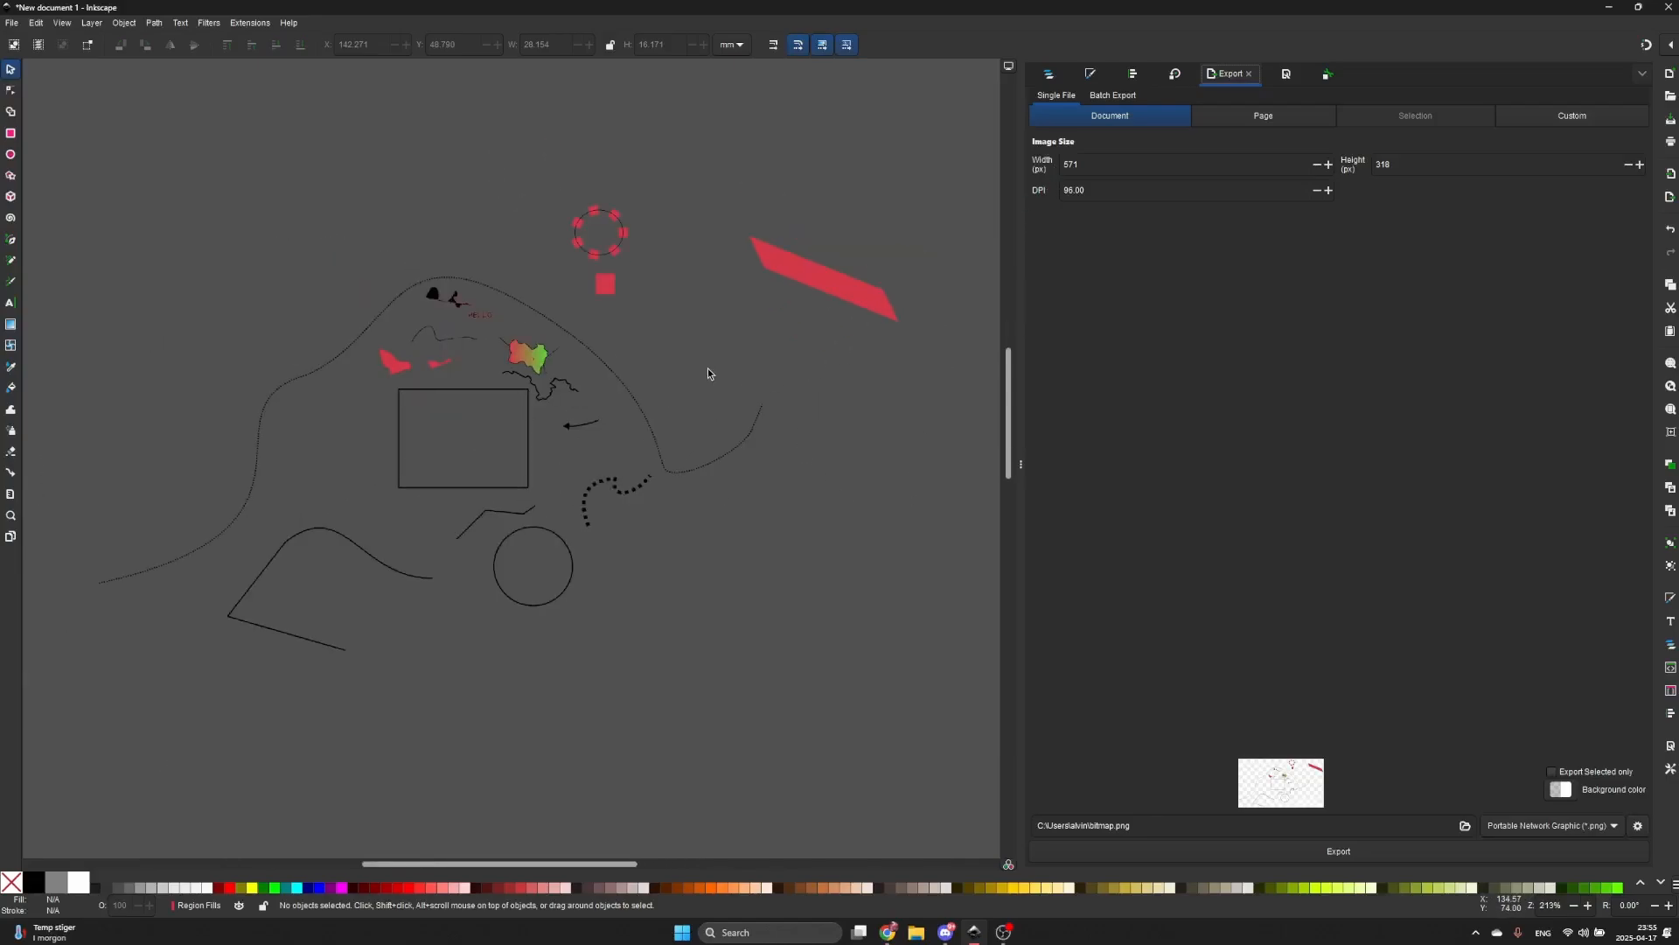
pyautogui.scroll(-1, 753, 354)
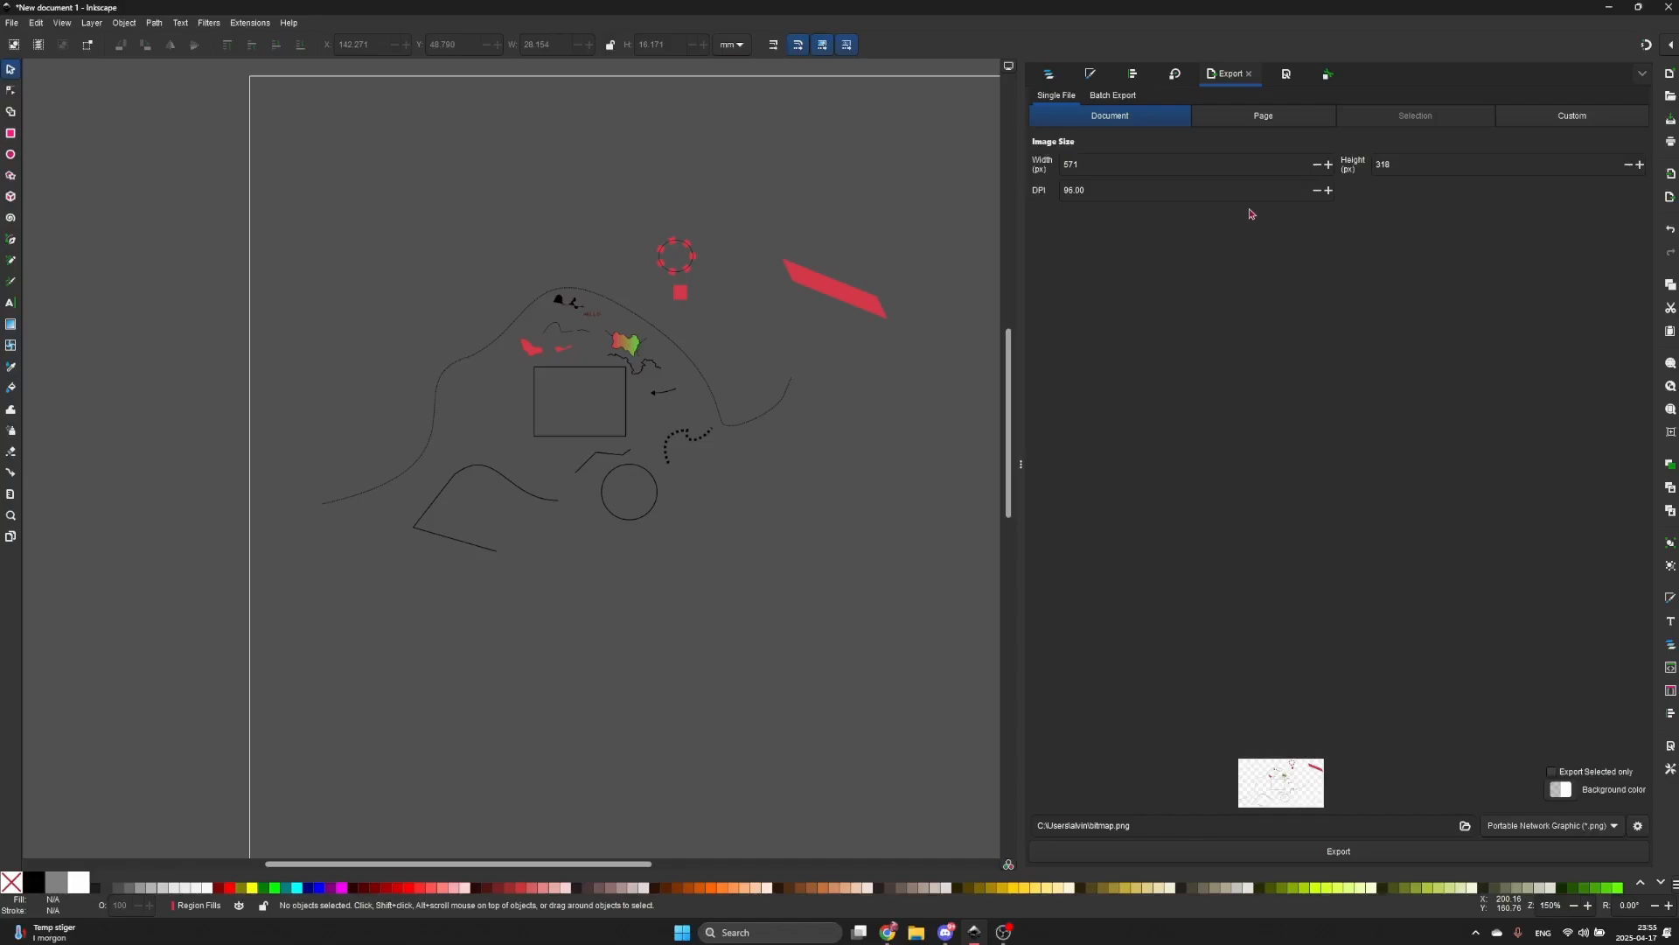
pyautogui.click(1263, 115)
pyautogui.scroll(-2, 872, 268)
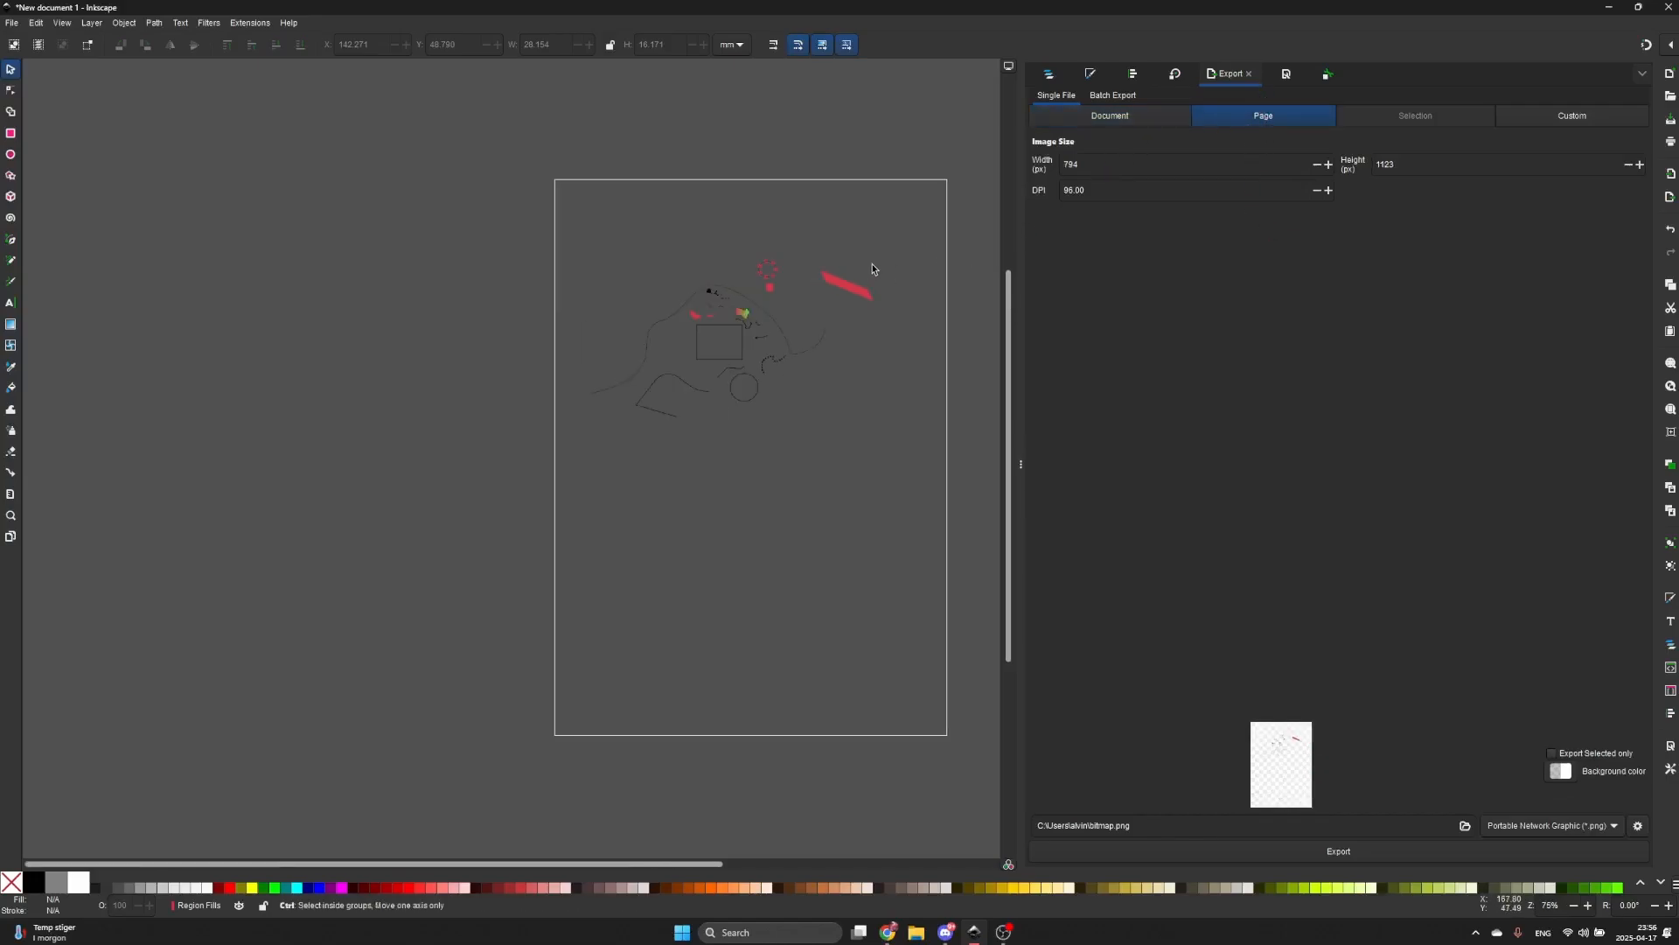
pyautogui.moveTo(933, 312); pyautogui.dragTo(889, 277)
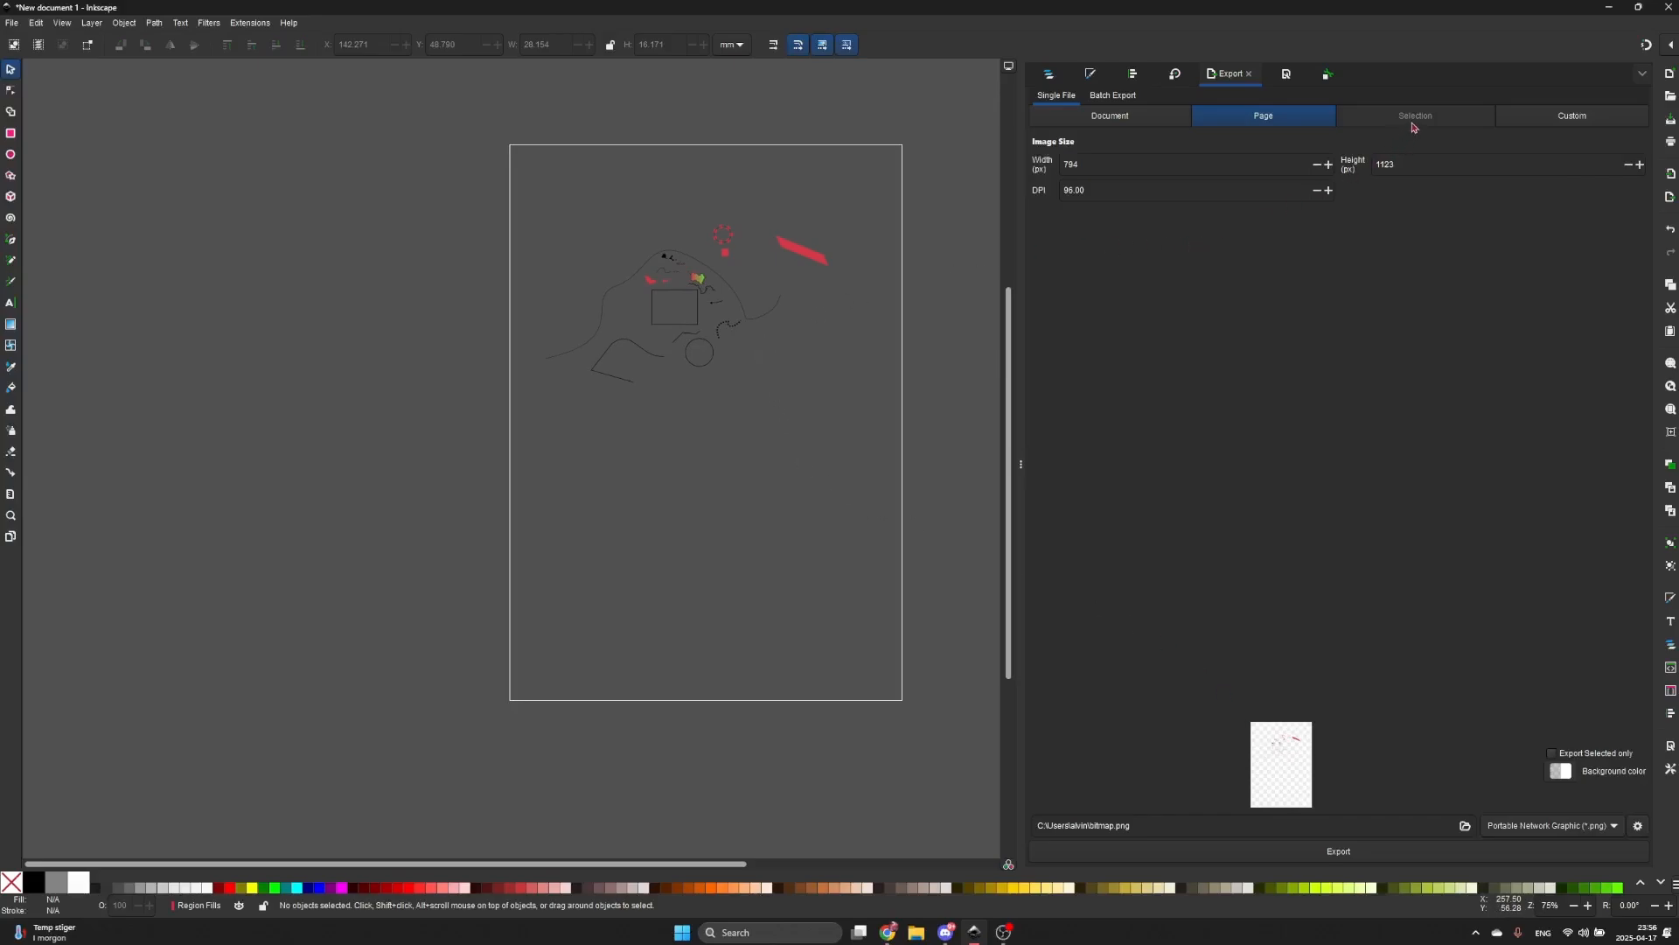
# - Select the skewed red shape, preview the Selection and Custom export areas, and deselect the shape
pyautogui.click(804, 253)
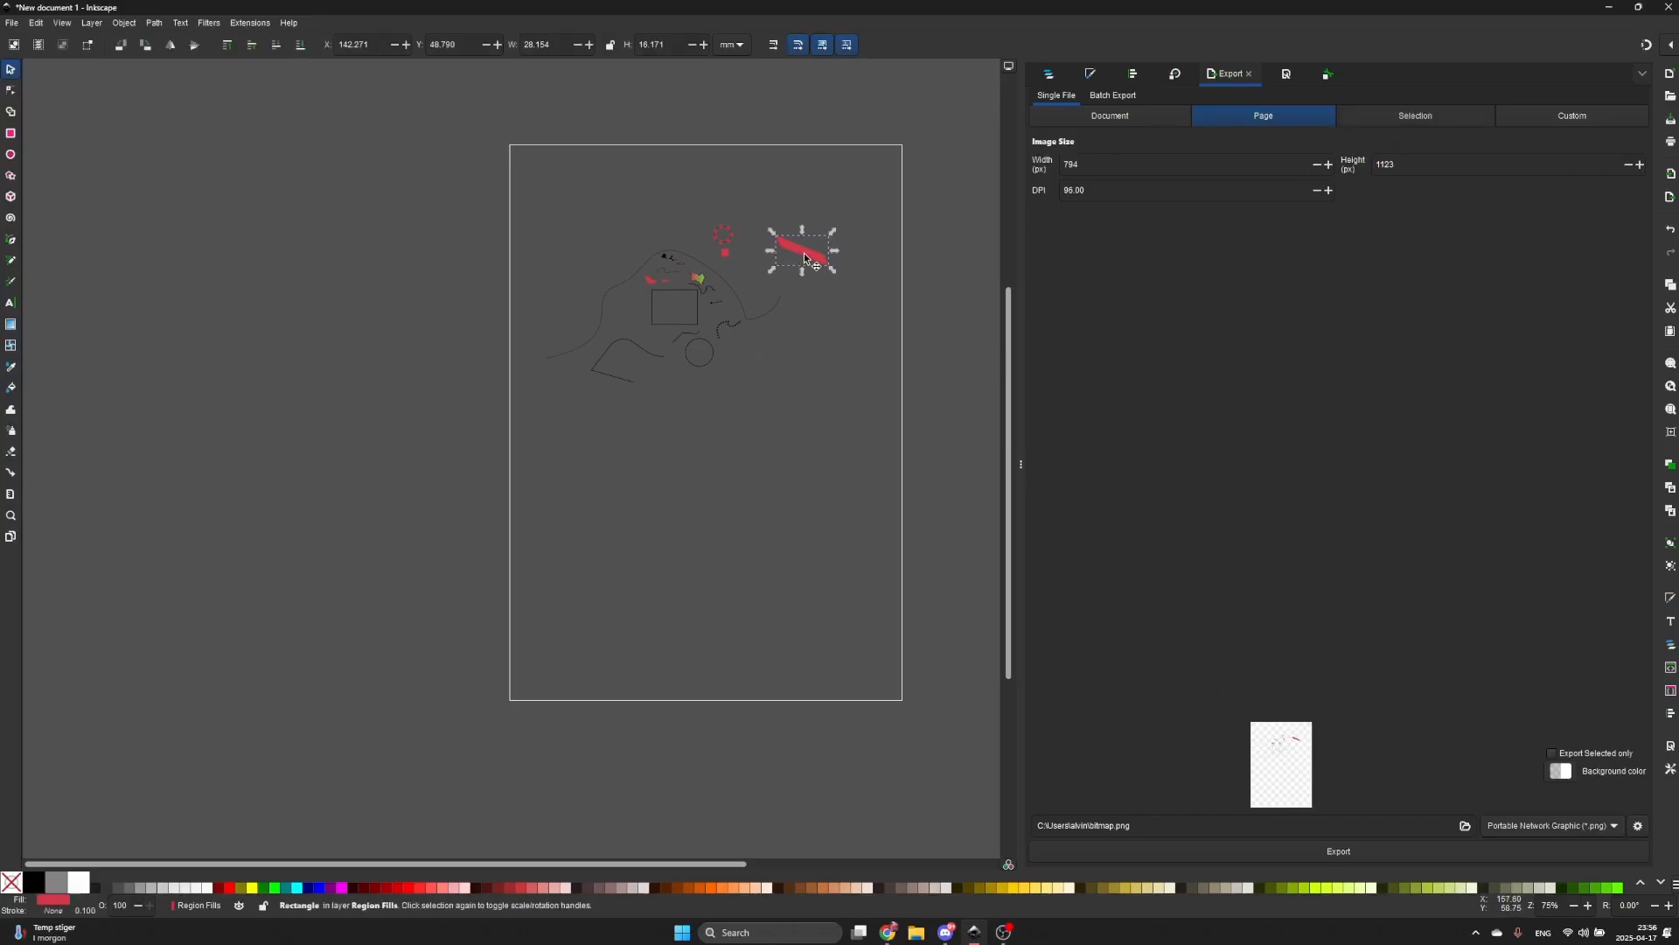
pyautogui.scroll(2, 804, 253)
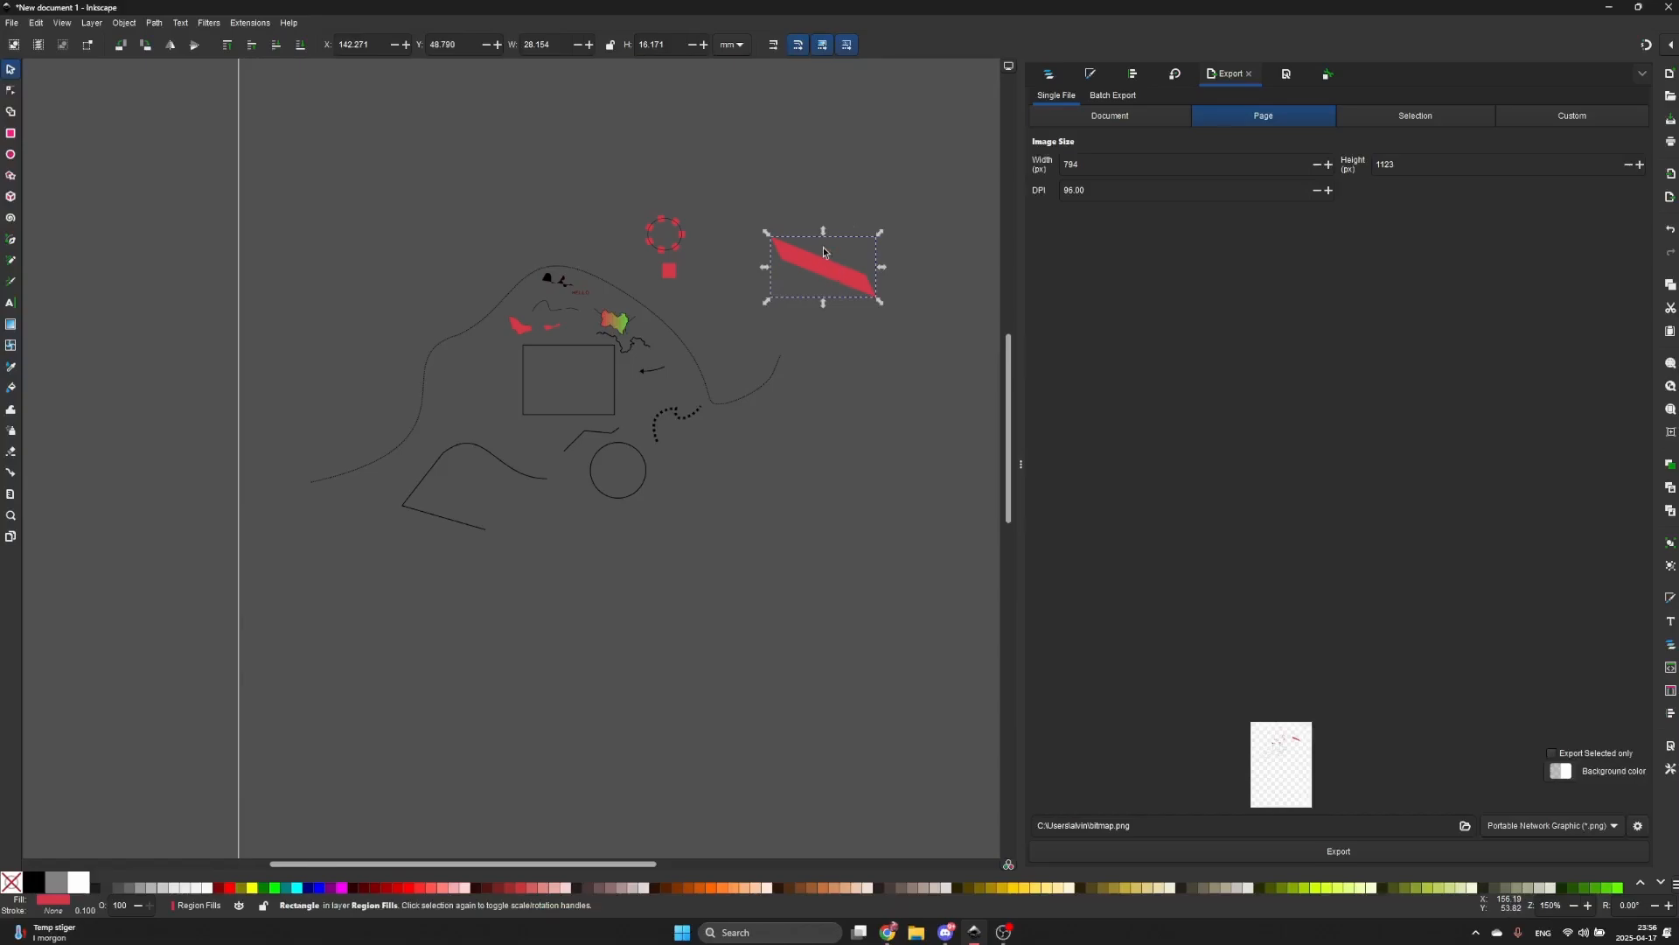
pyautogui.click(1364, 118)
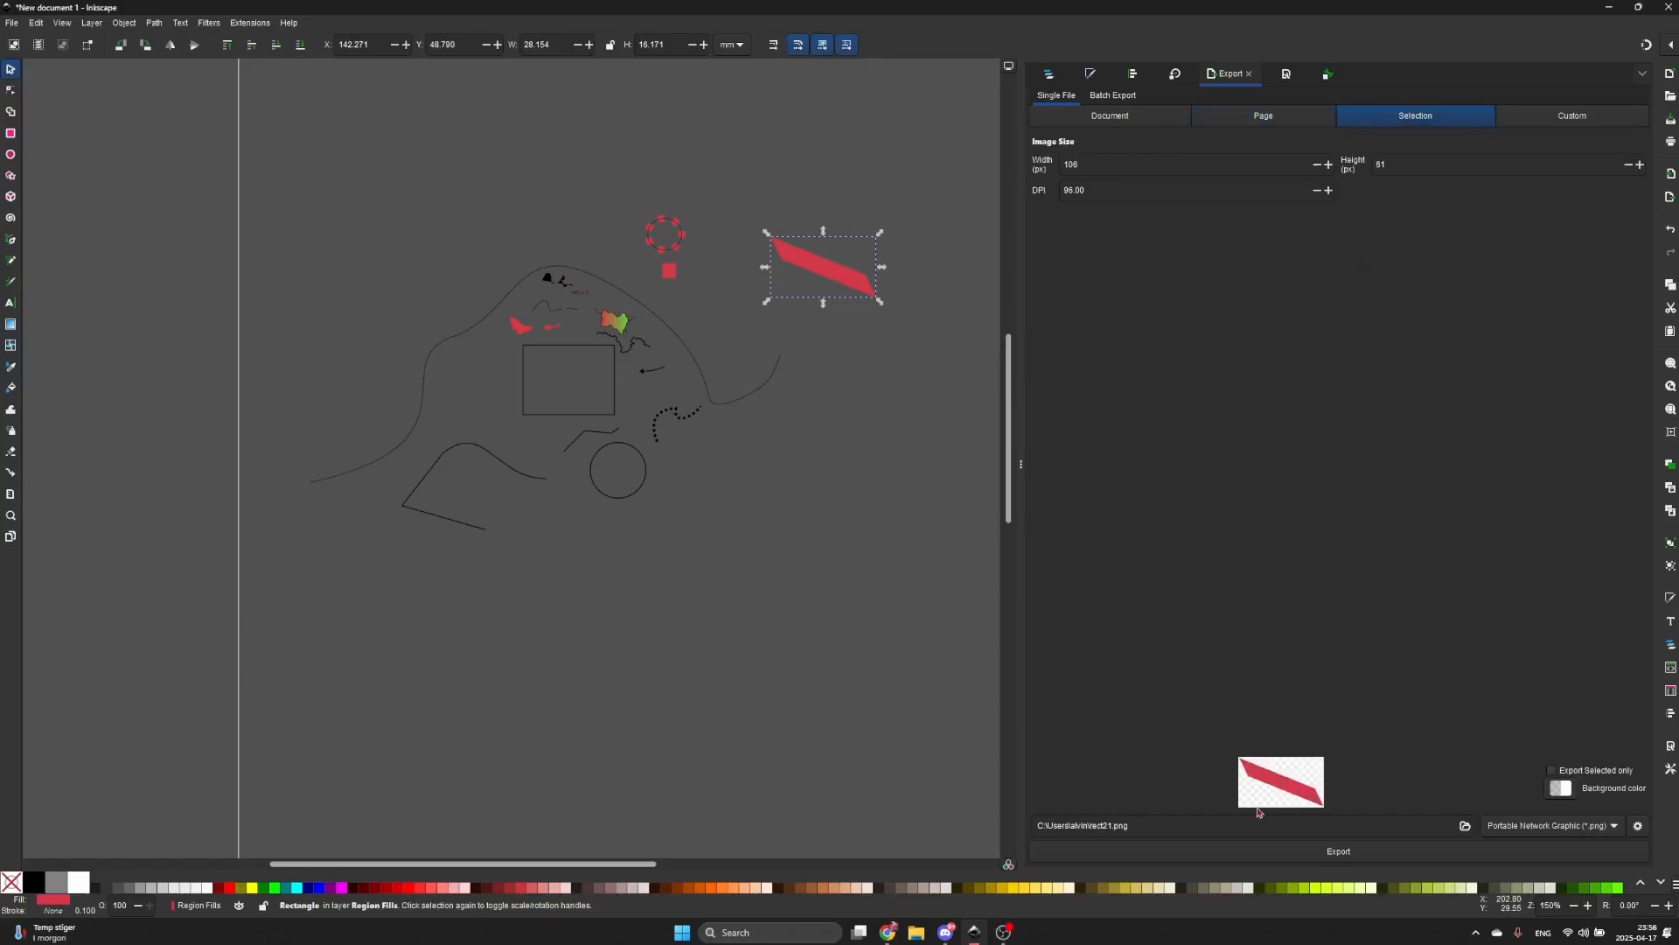
pyautogui.click(1571, 120)
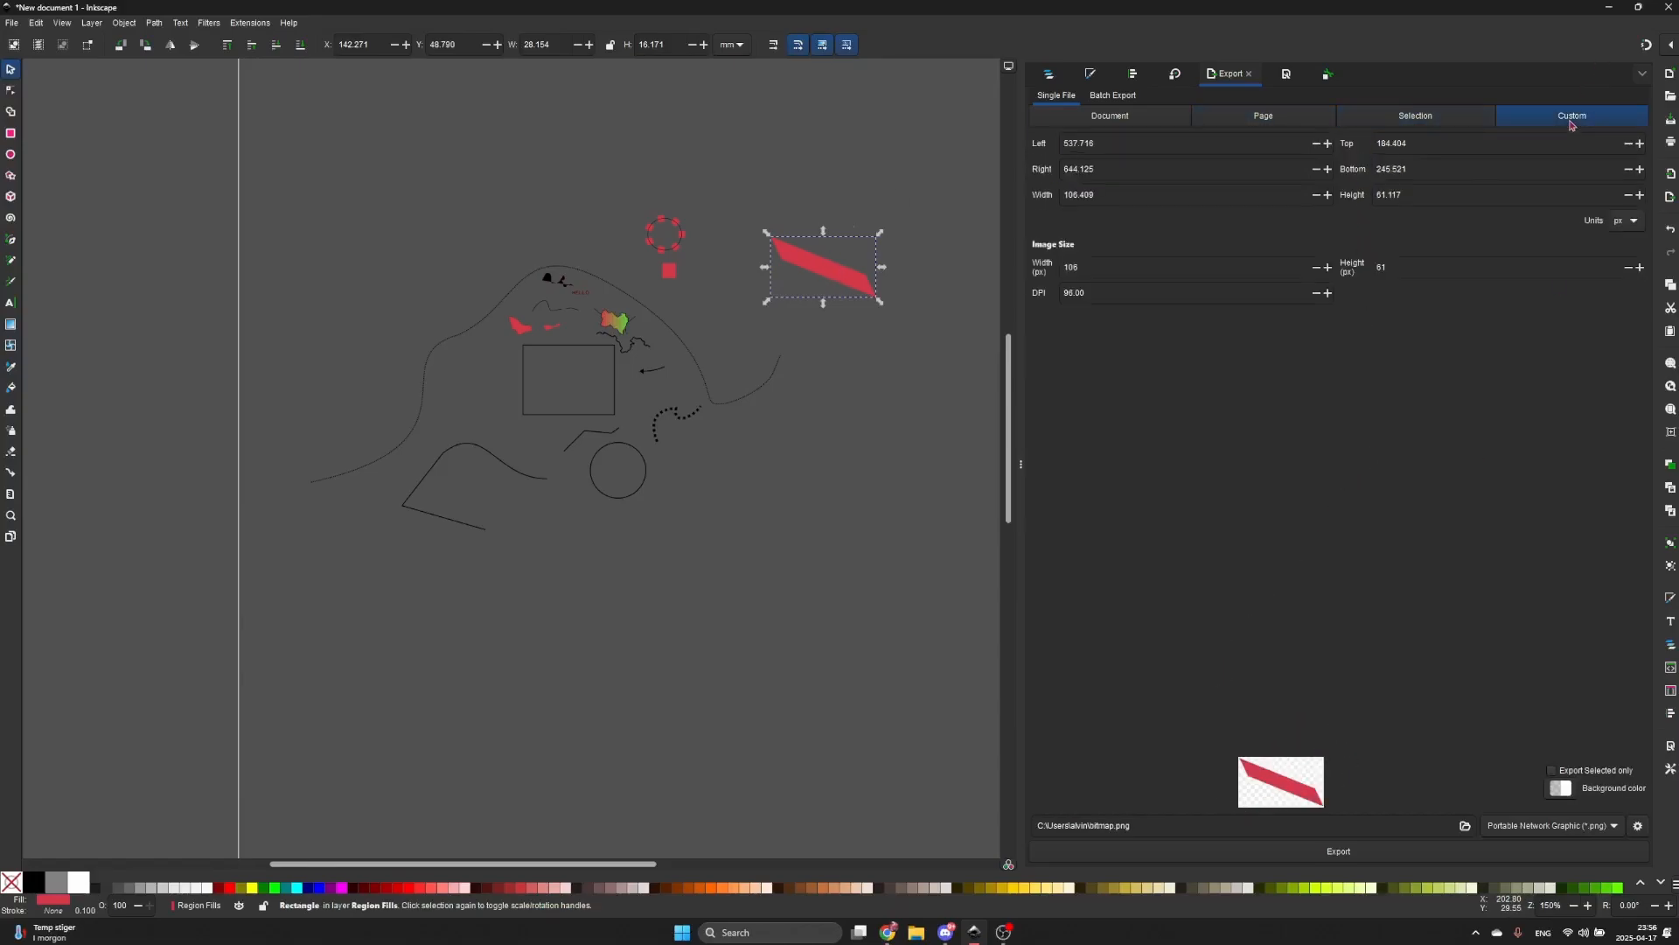
pyautogui.scroll(-2, 939, 168)
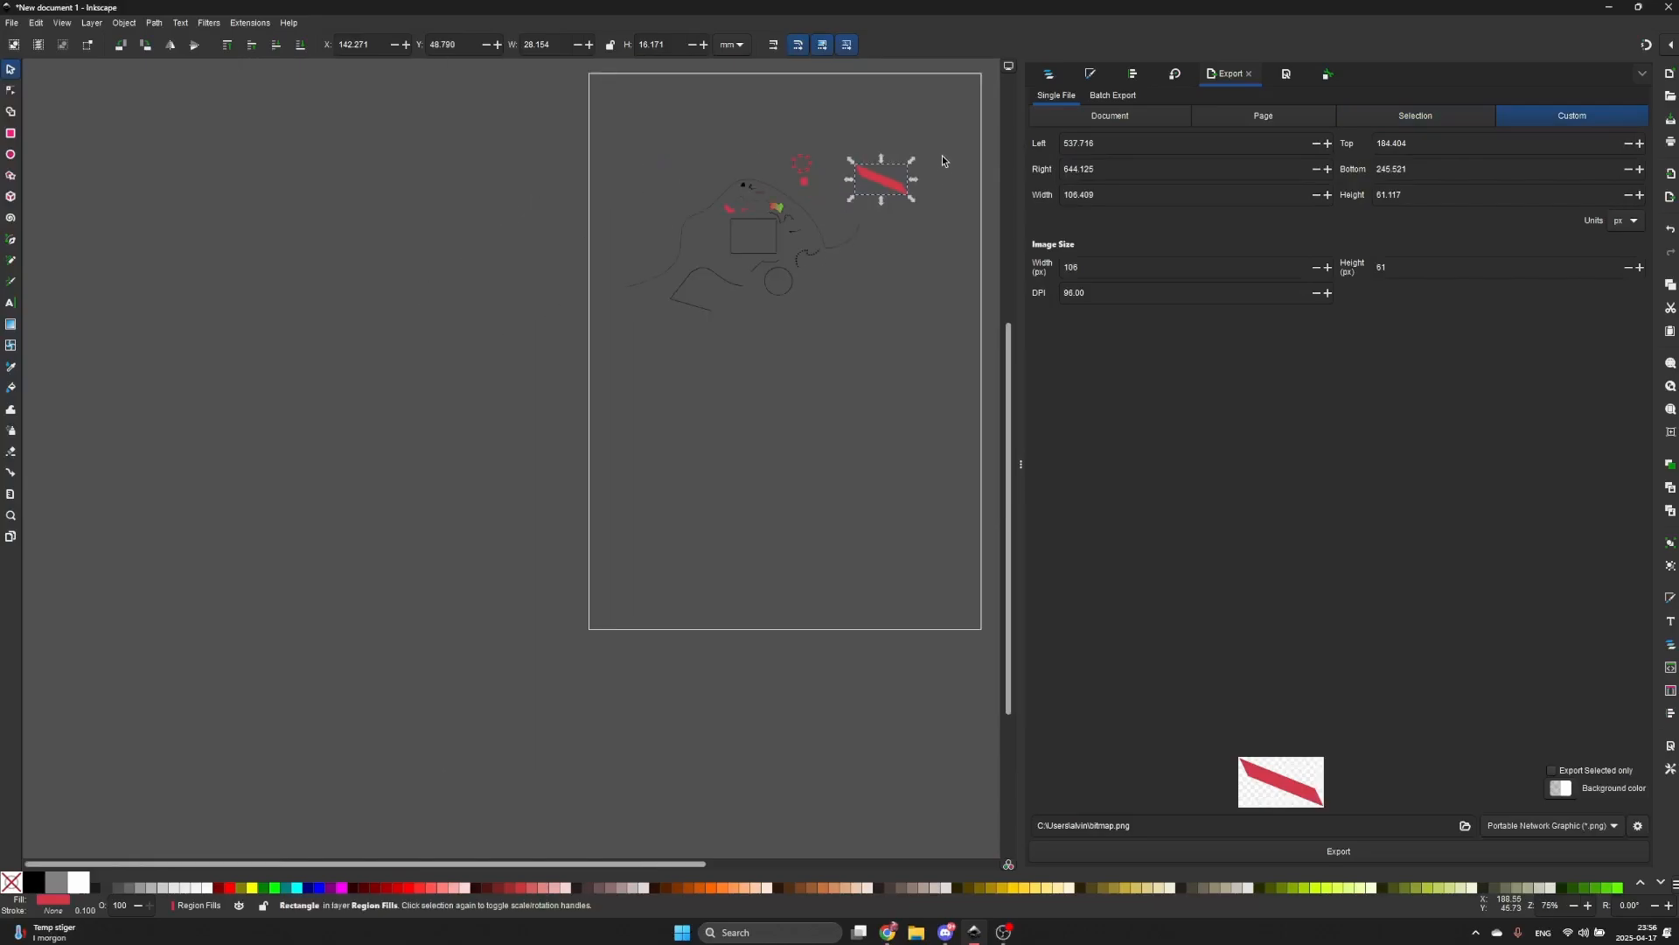
pyautogui.moveTo(955, 138); pyautogui.dragTo(903, 161)
pyautogui.click(915, 154)
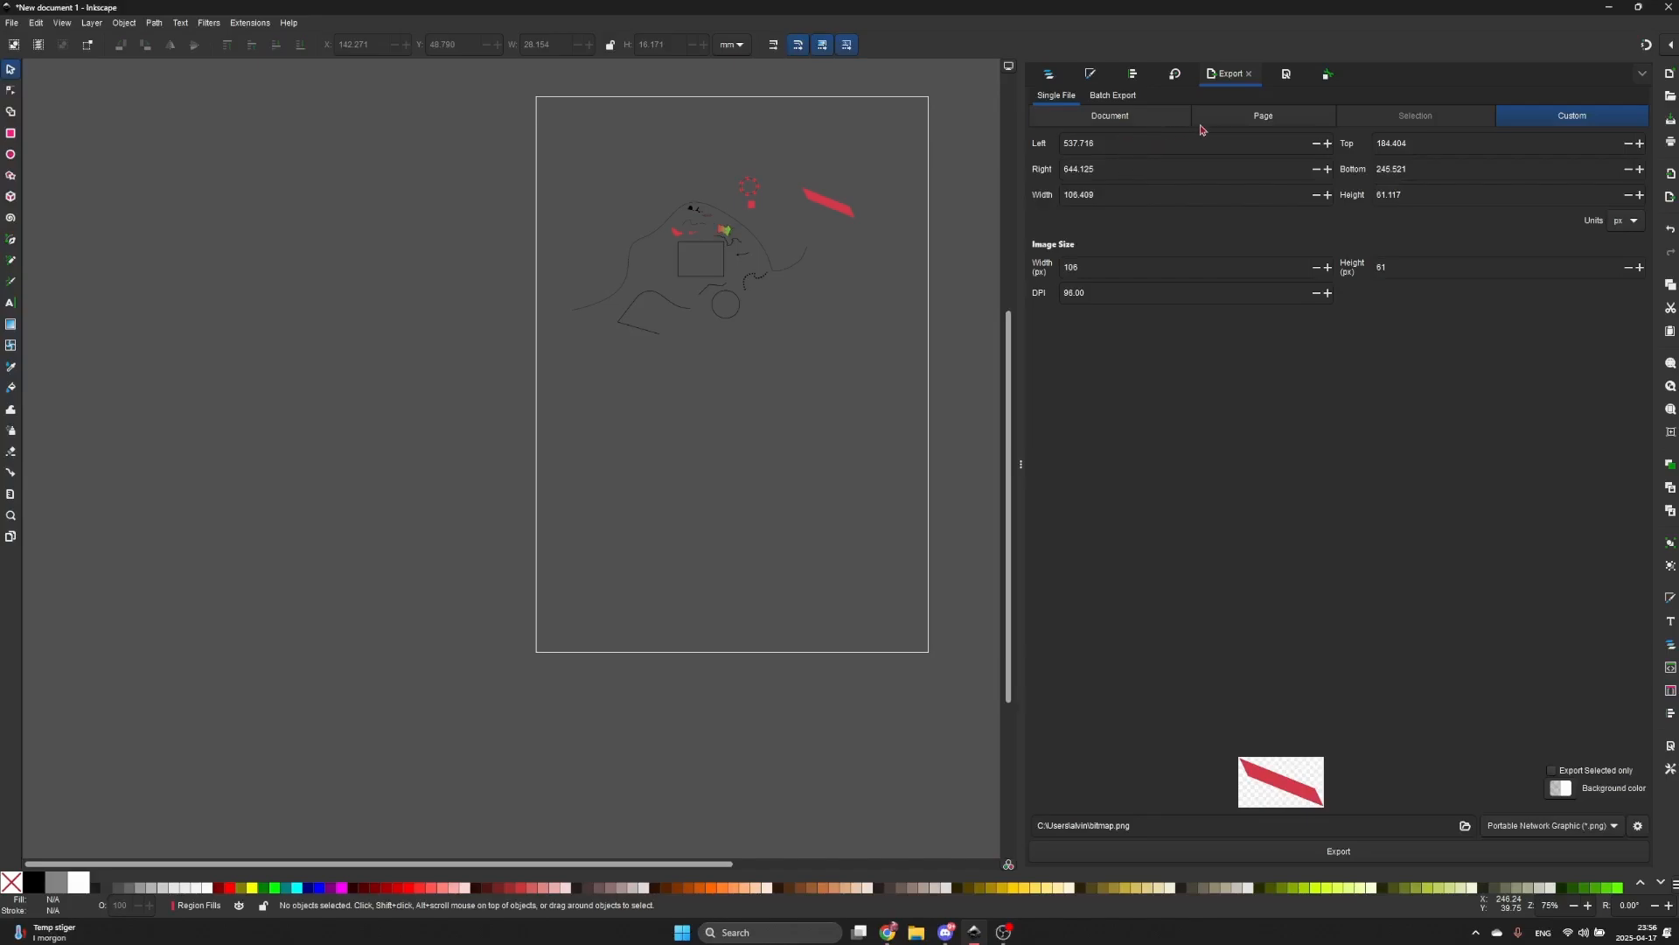
# - Set the export area to Page and its resolution to 500 DPI
pyautogui.click(1251, 124)
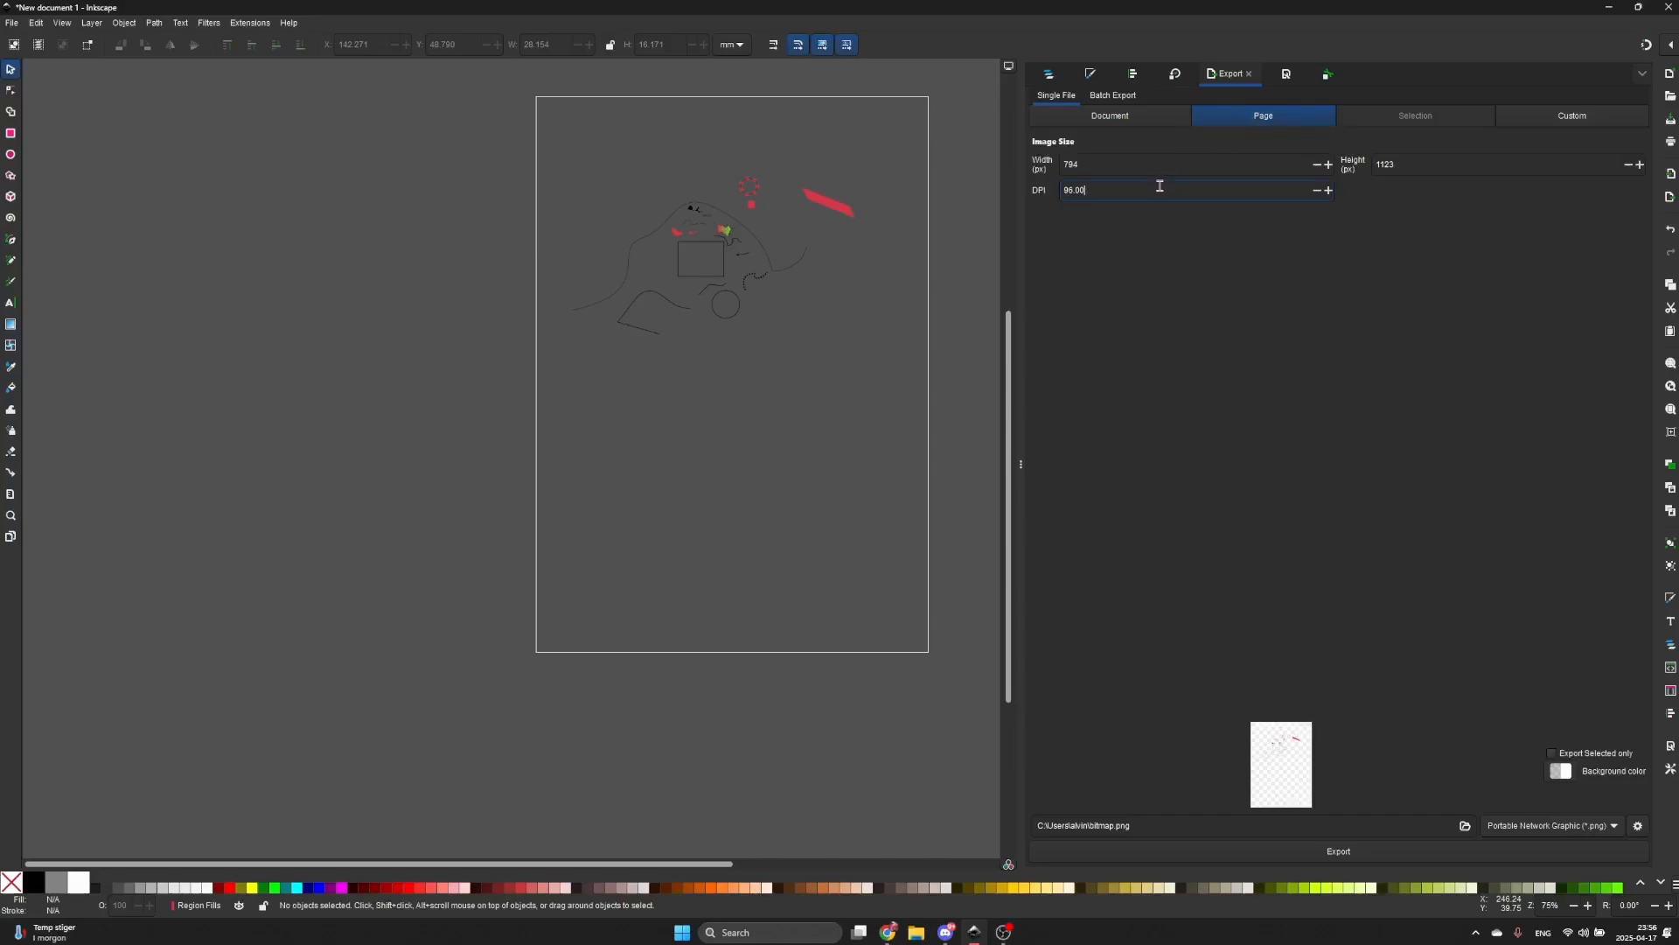
pyautogui.doubleClick(1126, 185)
pyautogui.write('500')
pyautogui.press('Return')
pyautogui.click(1127, 162)
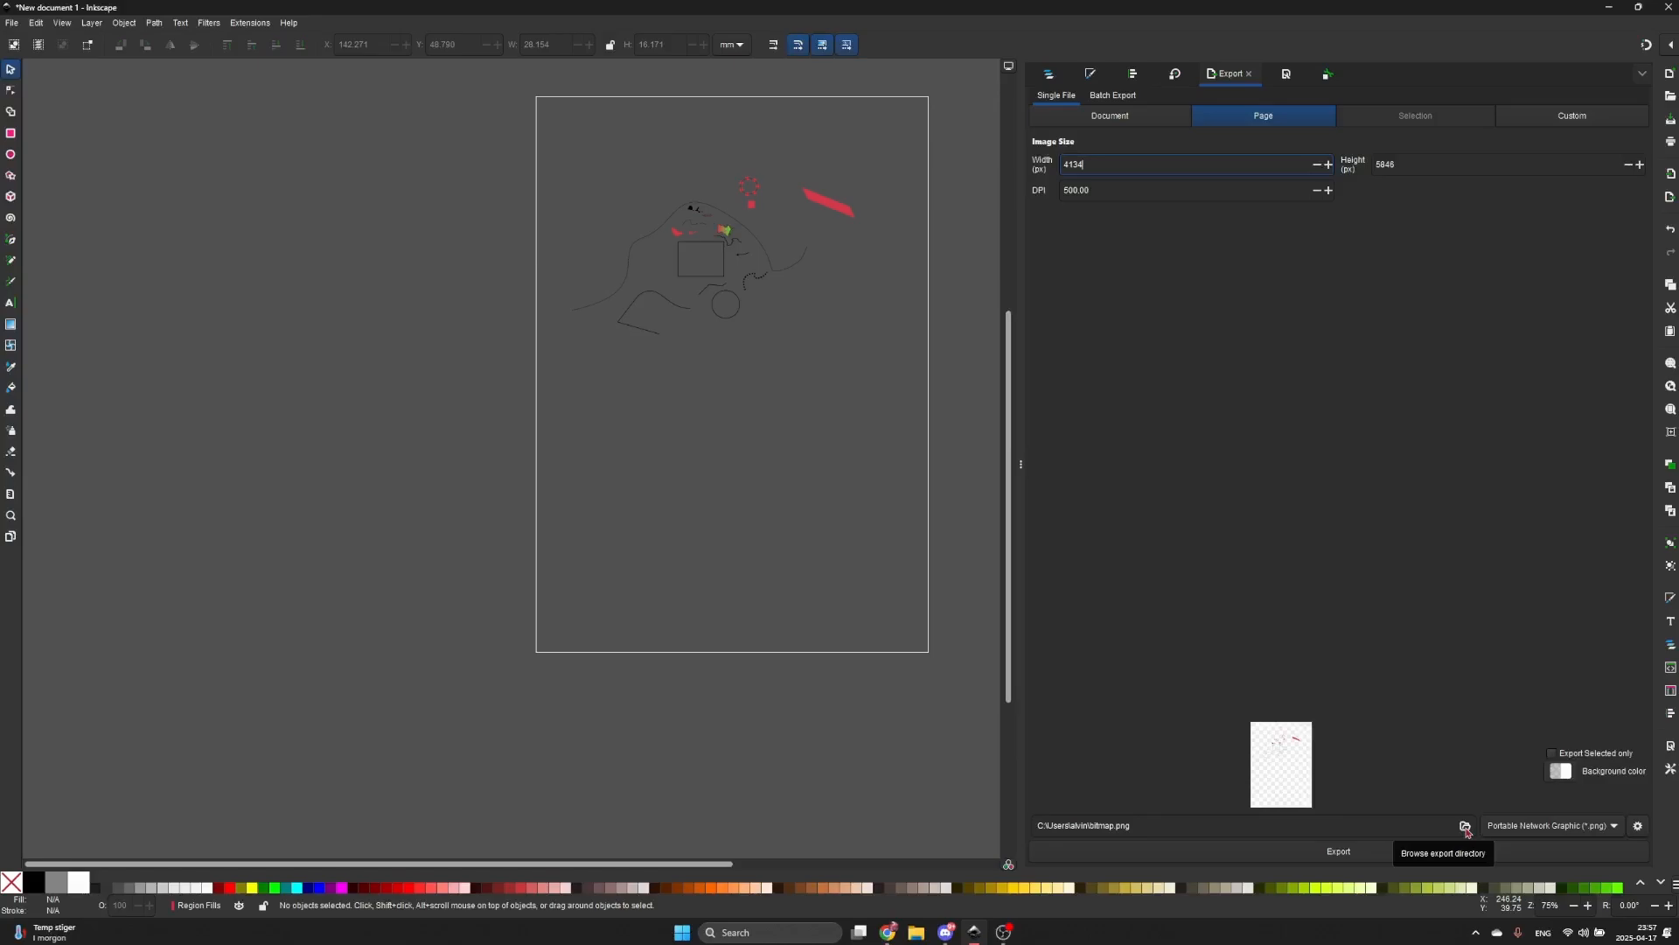
# - Look through the available export file formats and keep Portable Network Graphic
pyautogui.click(1541, 833)
pyautogui.scroll(-1, 1543, 837)
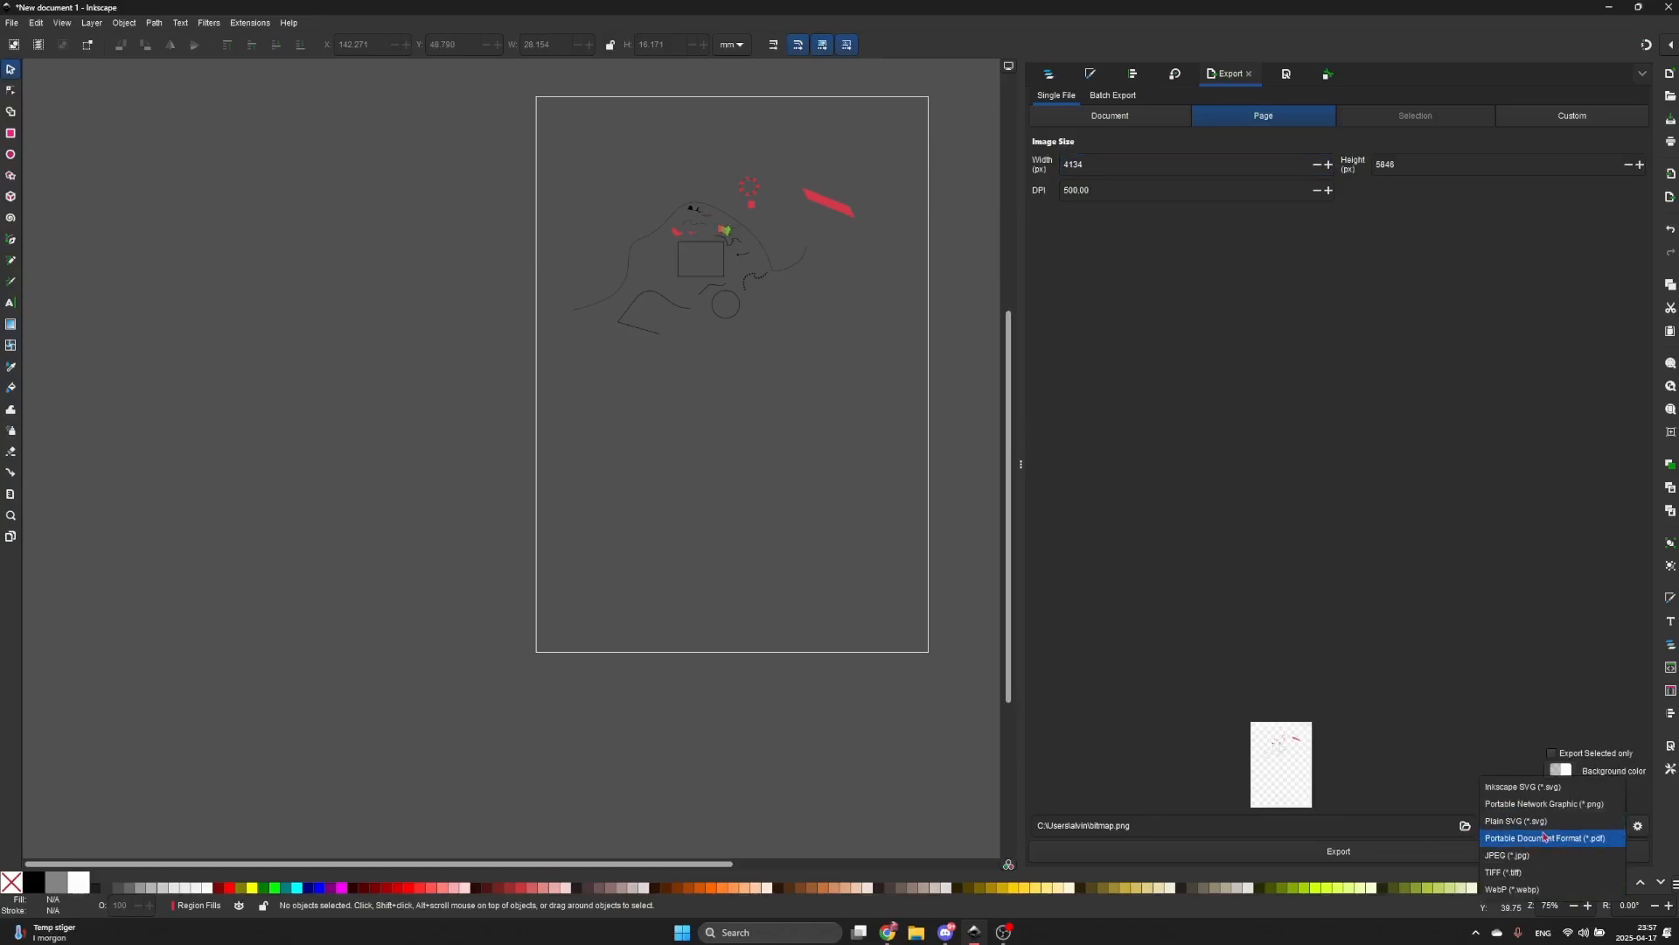
pyautogui.click(1473, 705)
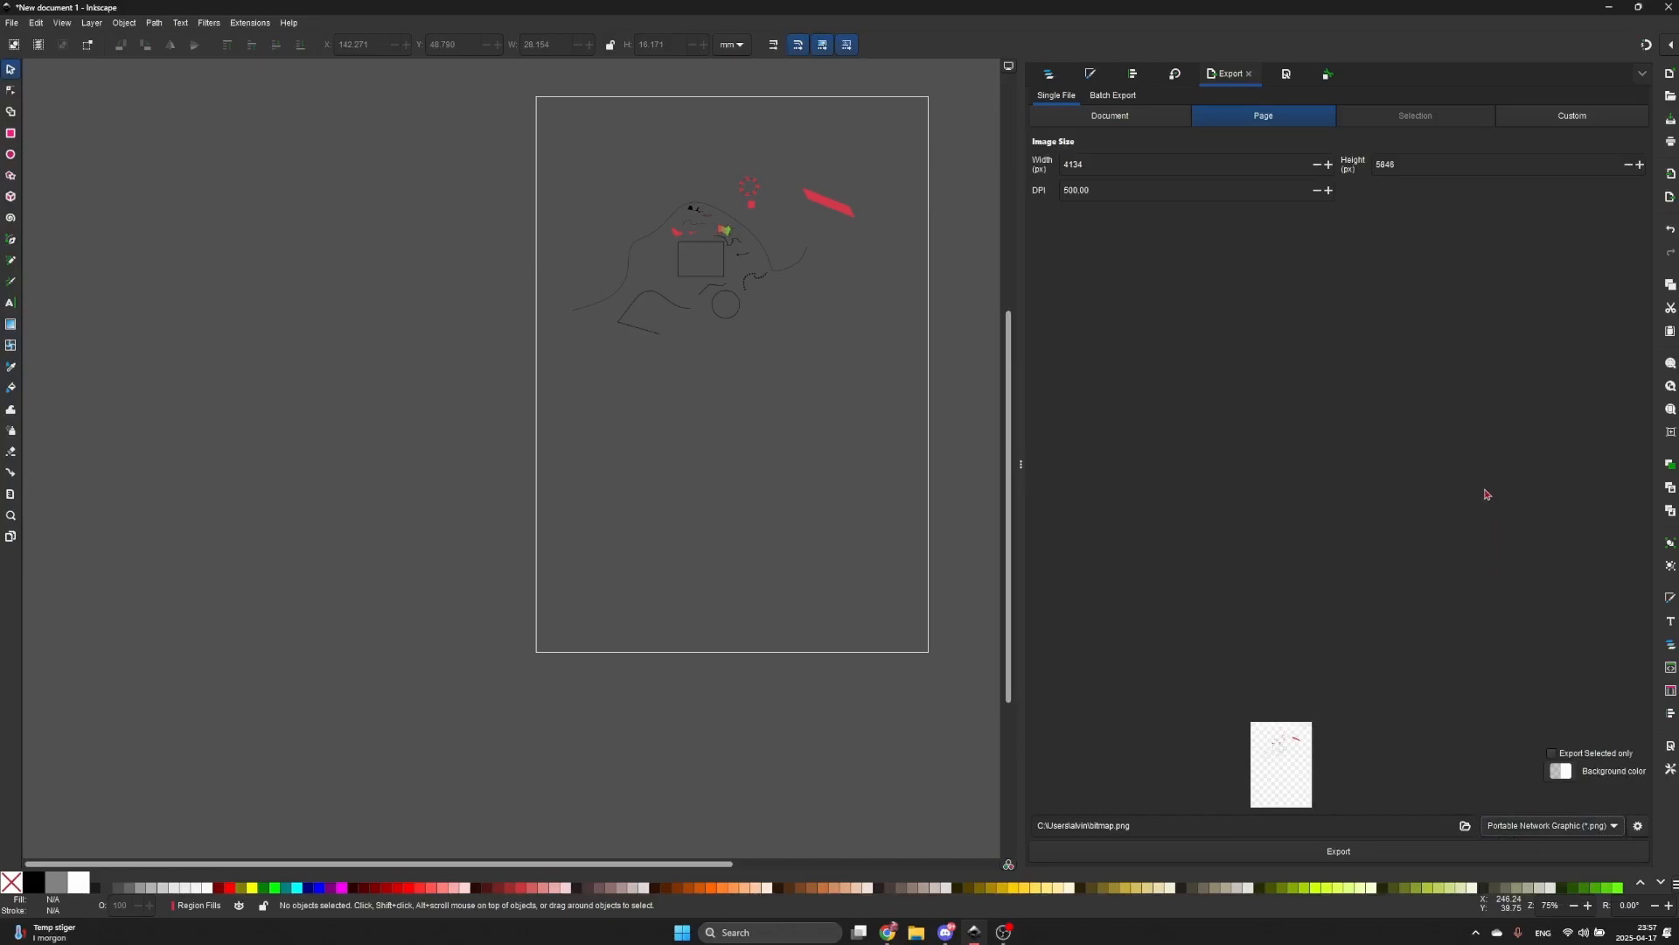
# - Open the document properties and look through the grid, color and scripting settings
pyautogui.click(1298, 69)
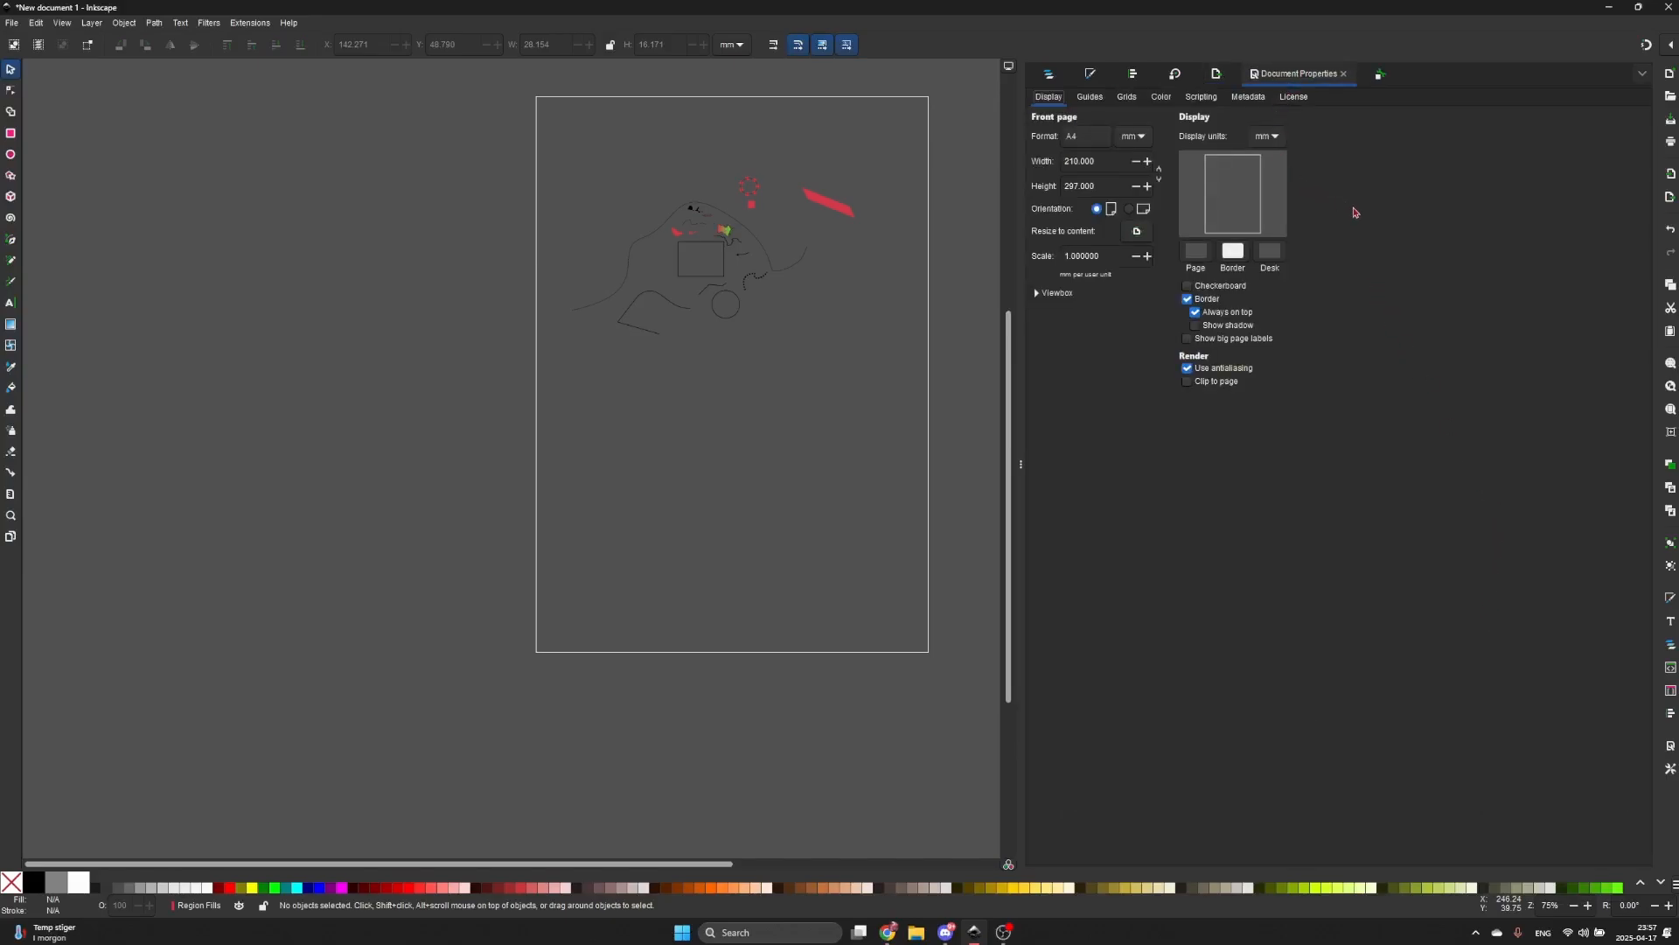
pyautogui.click(1127, 98)
pyautogui.click(1162, 100)
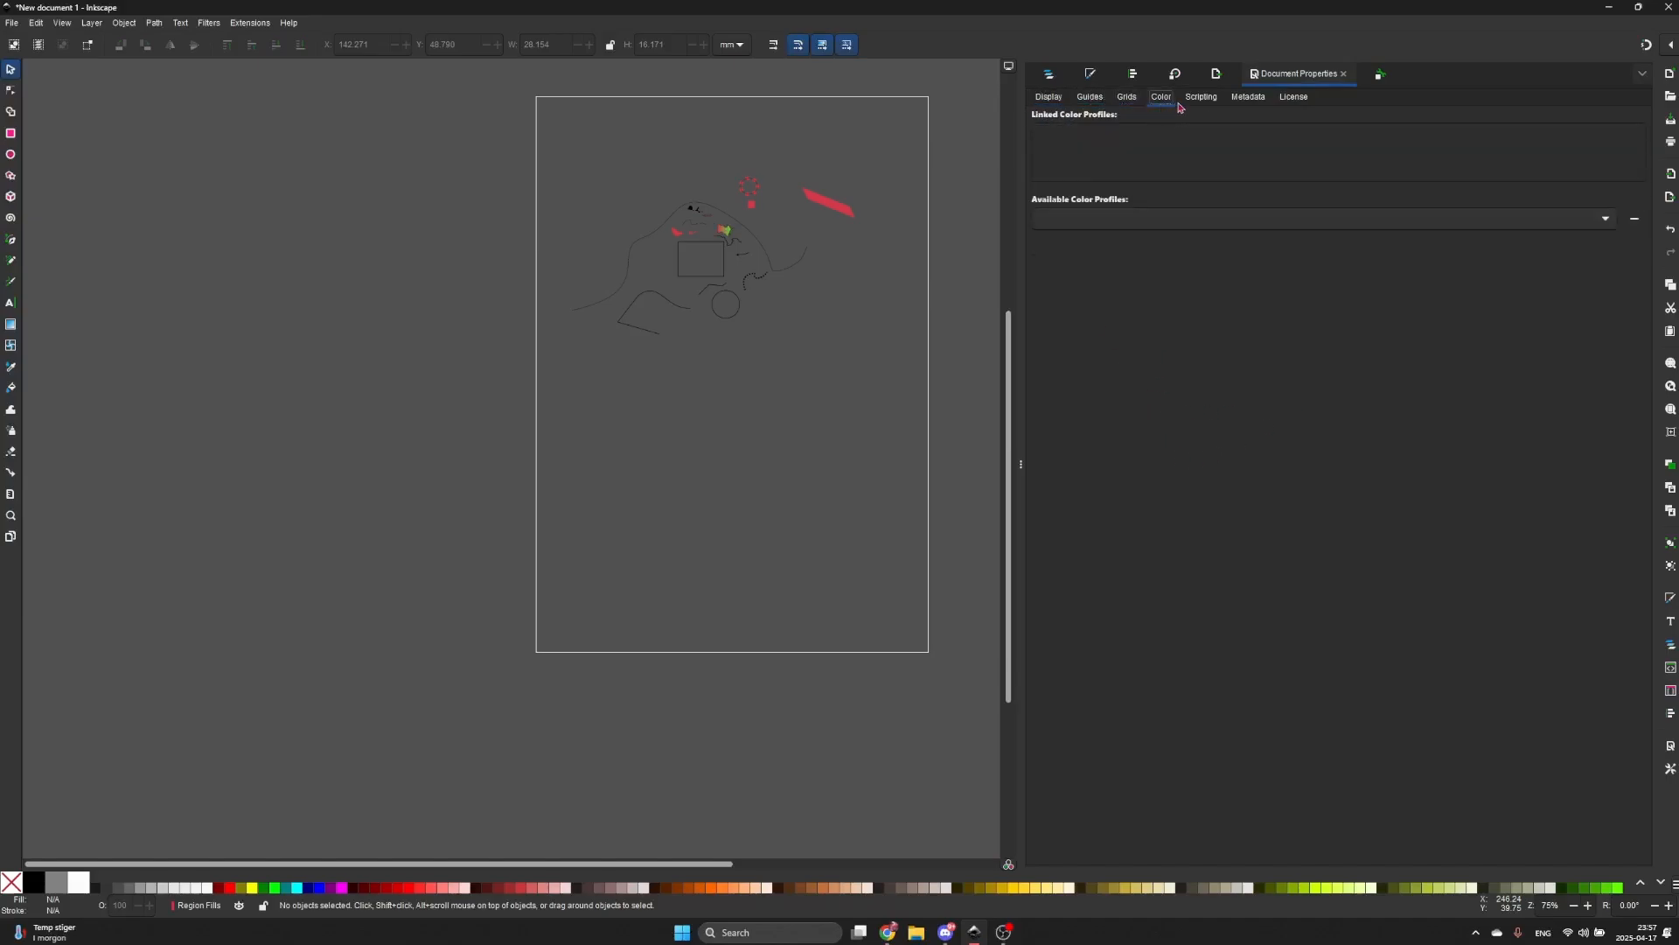
pyautogui.click(1192, 100)
# - Set the page width to 500 mm in the document's display properties
pyautogui.click(1055, 100)
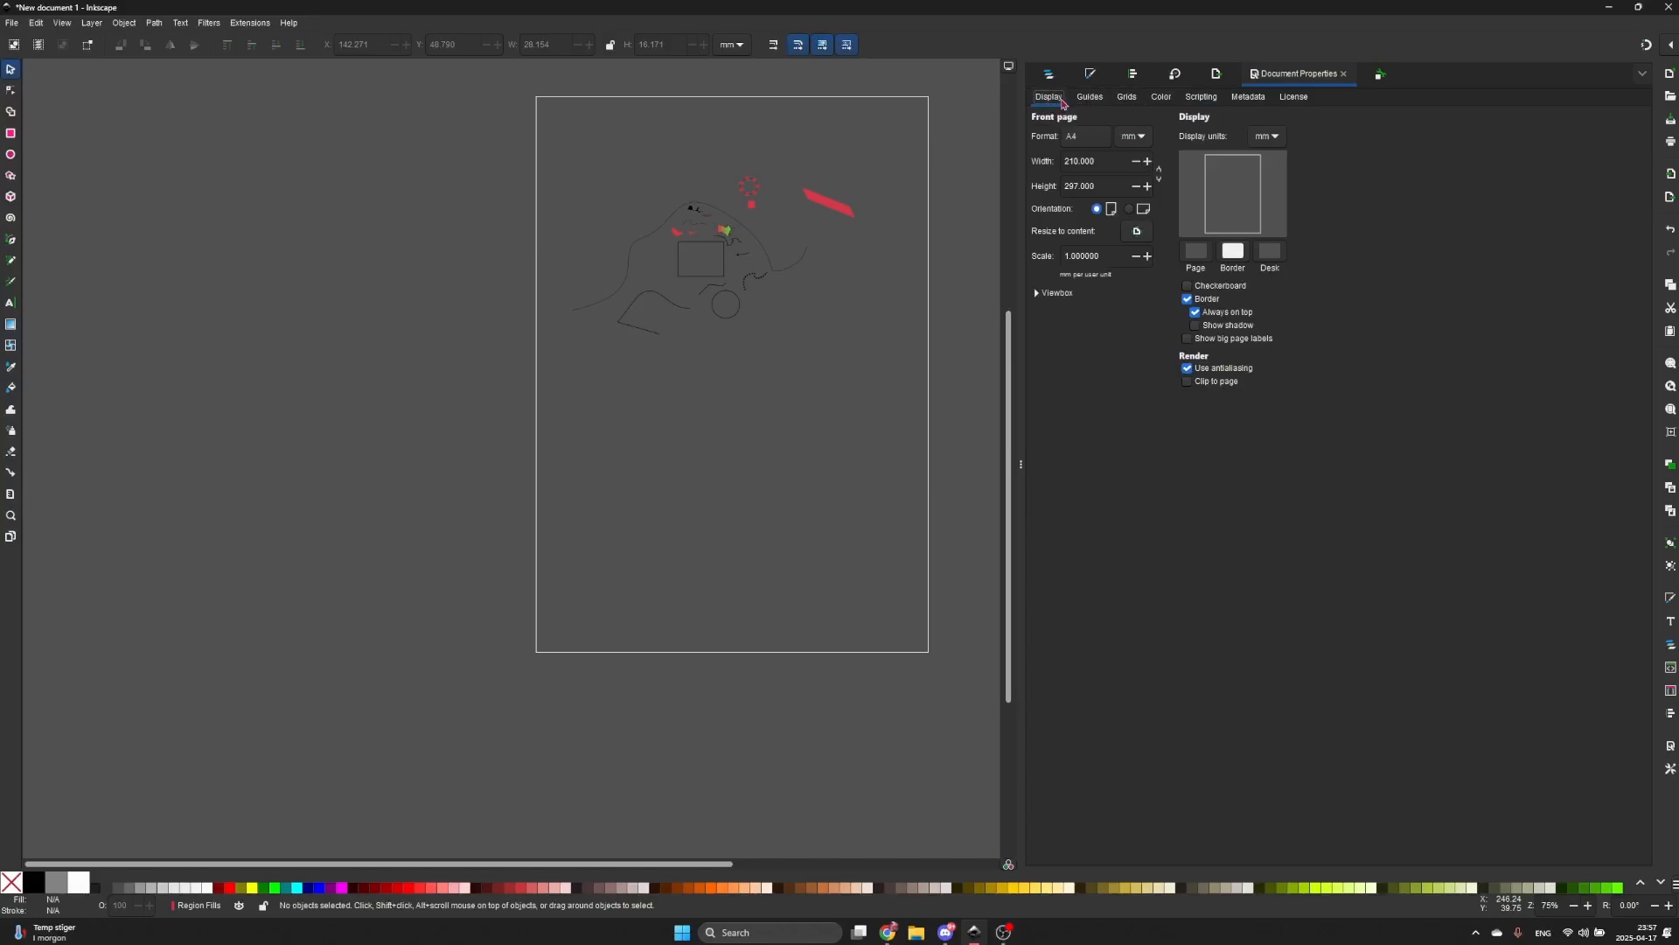
pyautogui.click(1089, 140)
pyautogui.click(1377, 182)
pyautogui.click(1102, 161)
pyautogui.write('500')
pyautogui.press('Return')
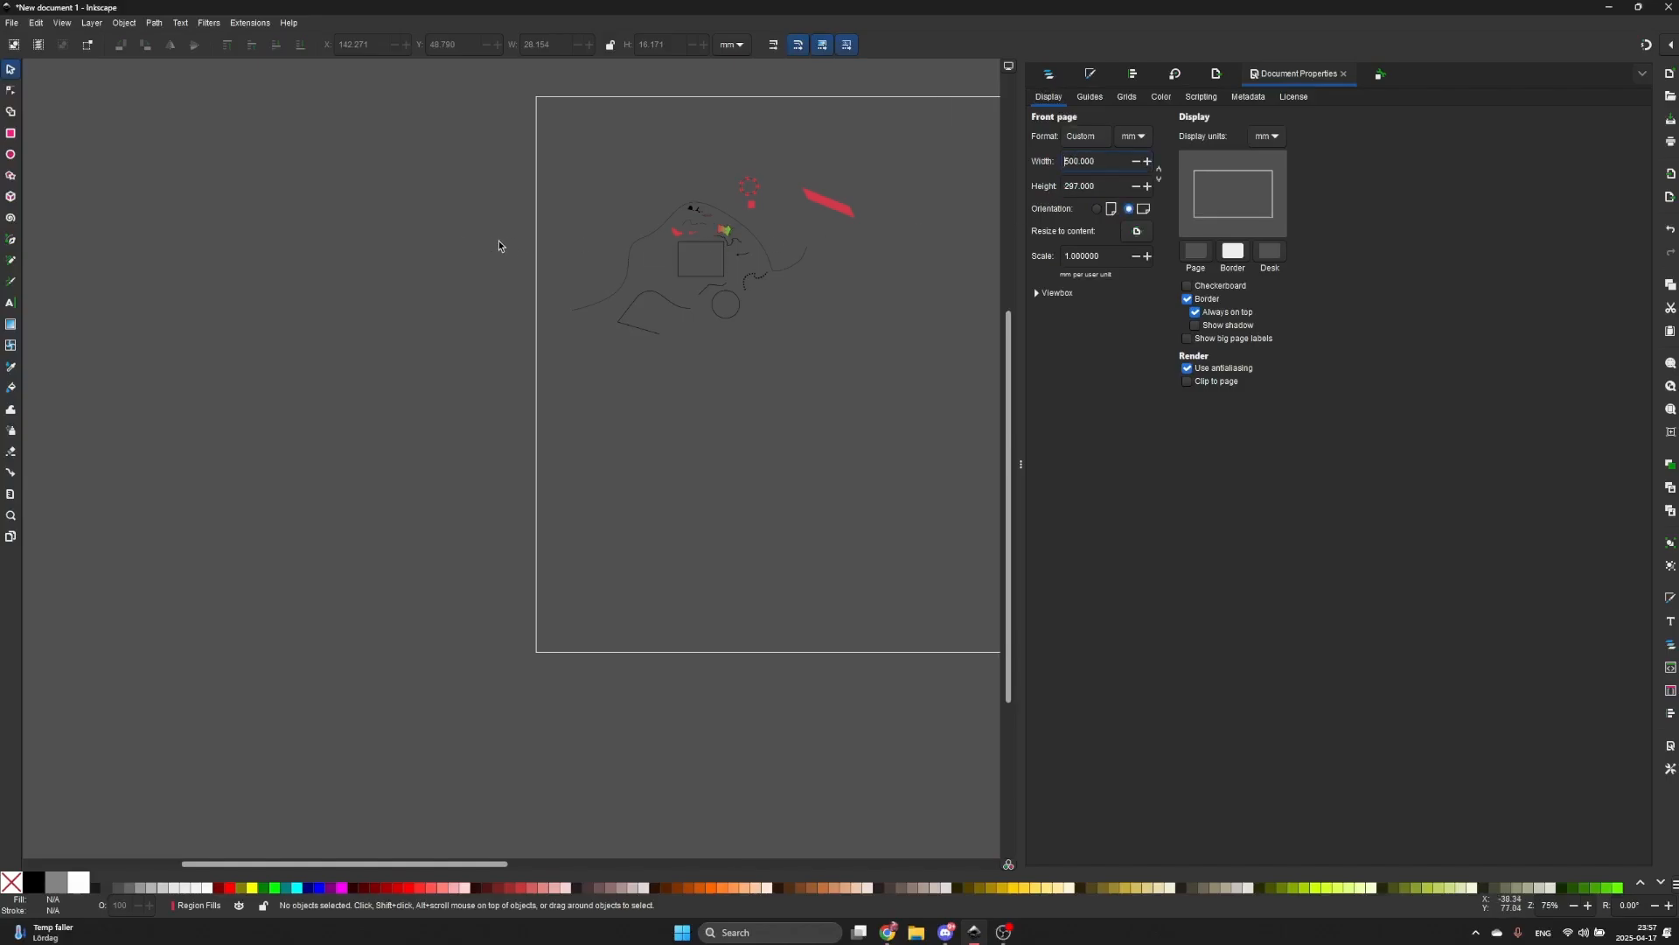
# - Draw a rectangle about 247 mm wide and 199 mm high on the page's empty right half and fill it pale pinkish gray
pyautogui.moveTo(870, 381); pyautogui.dragTo(408, 370)
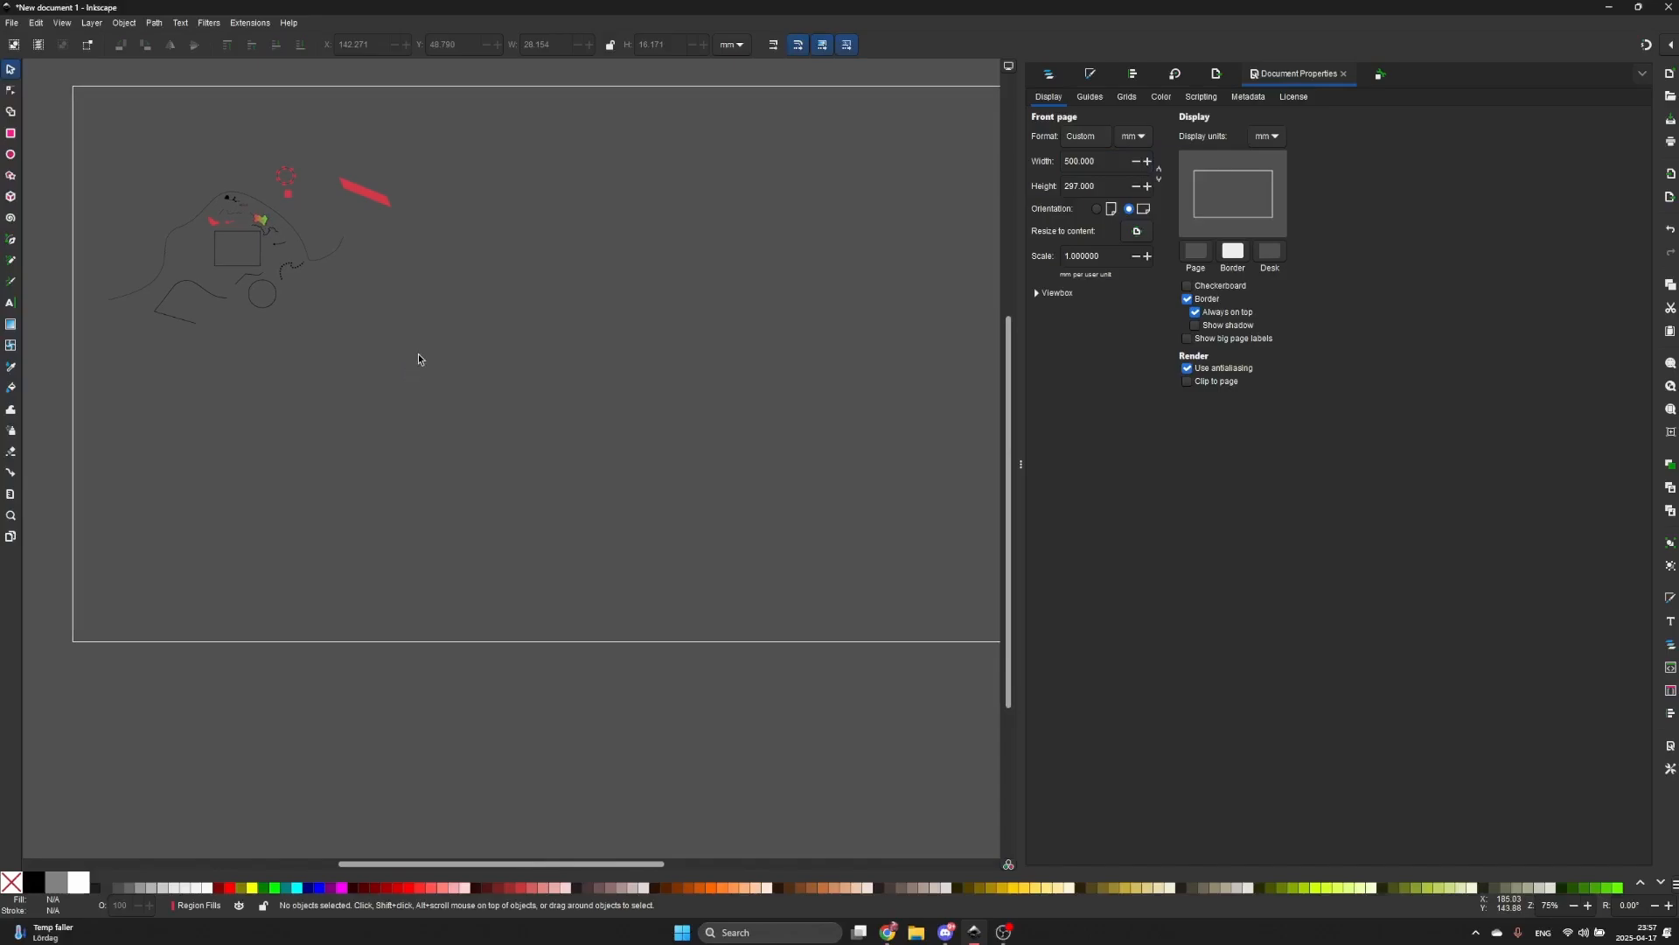
pyautogui.keyDown('ctrl'); pyautogui.scroll(-2, 418, 359); pyautogui.keyUp('ctrl')
pyautogui.press('r')
pyautogui.keyDown('ctrl'); pyautogui.scroll(1, 499, 273); pyautogui.keyUp('ctrl')
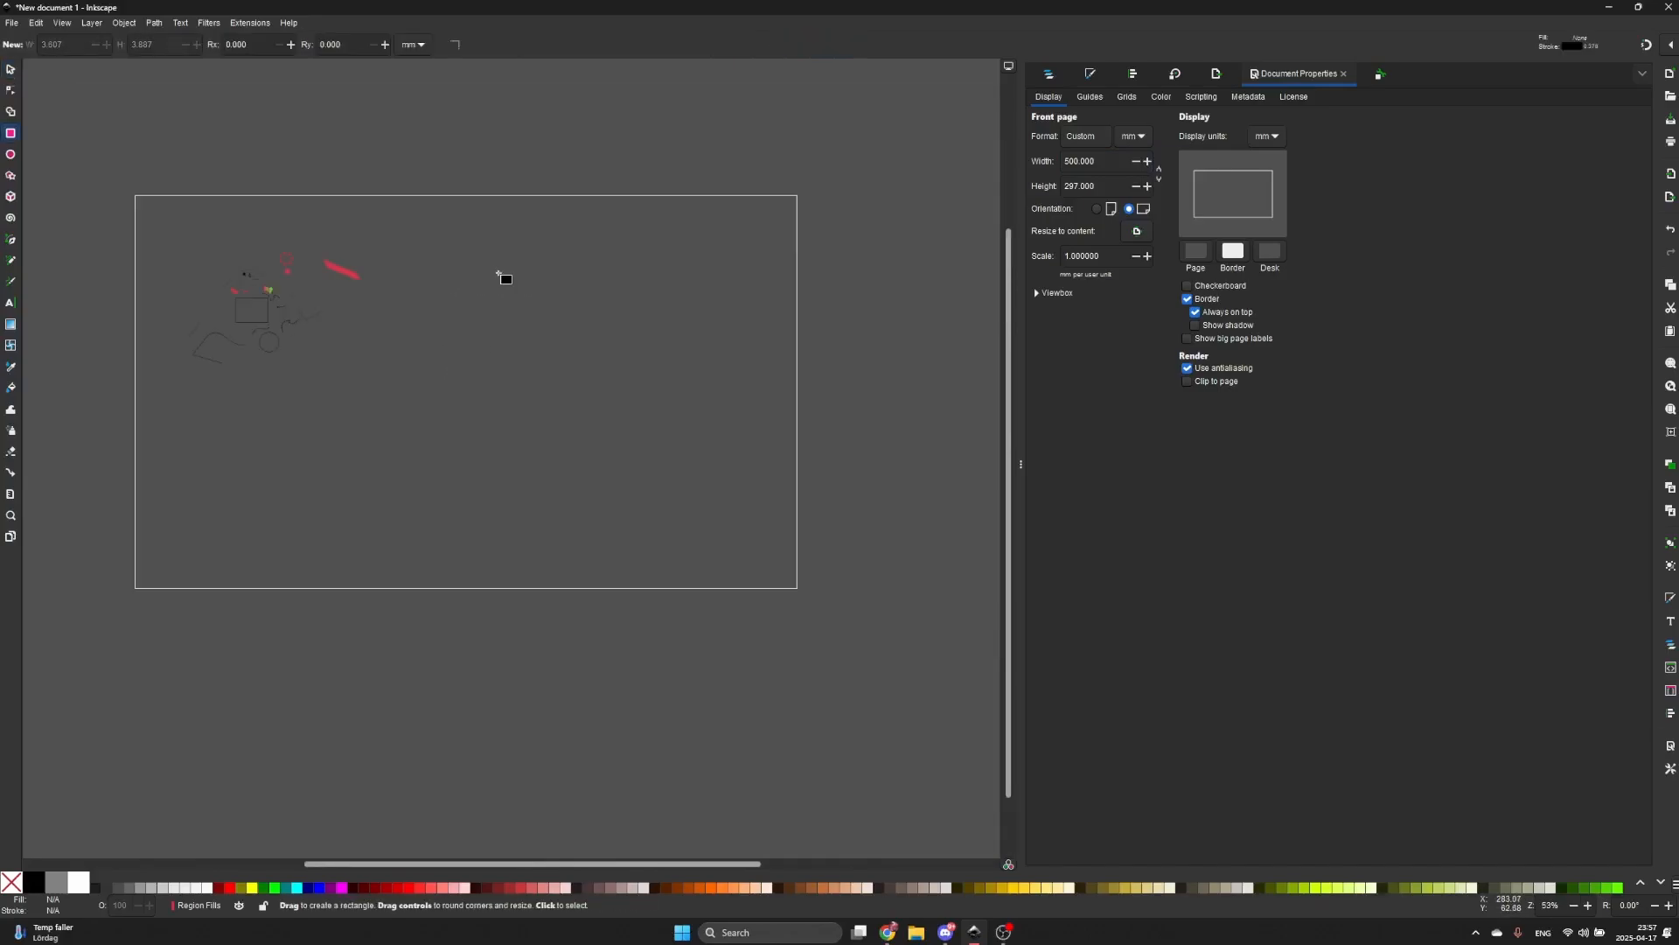
pyautogui.moveTo(440, 233)
pyautogui.mouseDown()
pyautogui.moveTo(611, 438)
pyautogui.moveTo(767, 498)
pyautogui.mouseUp()
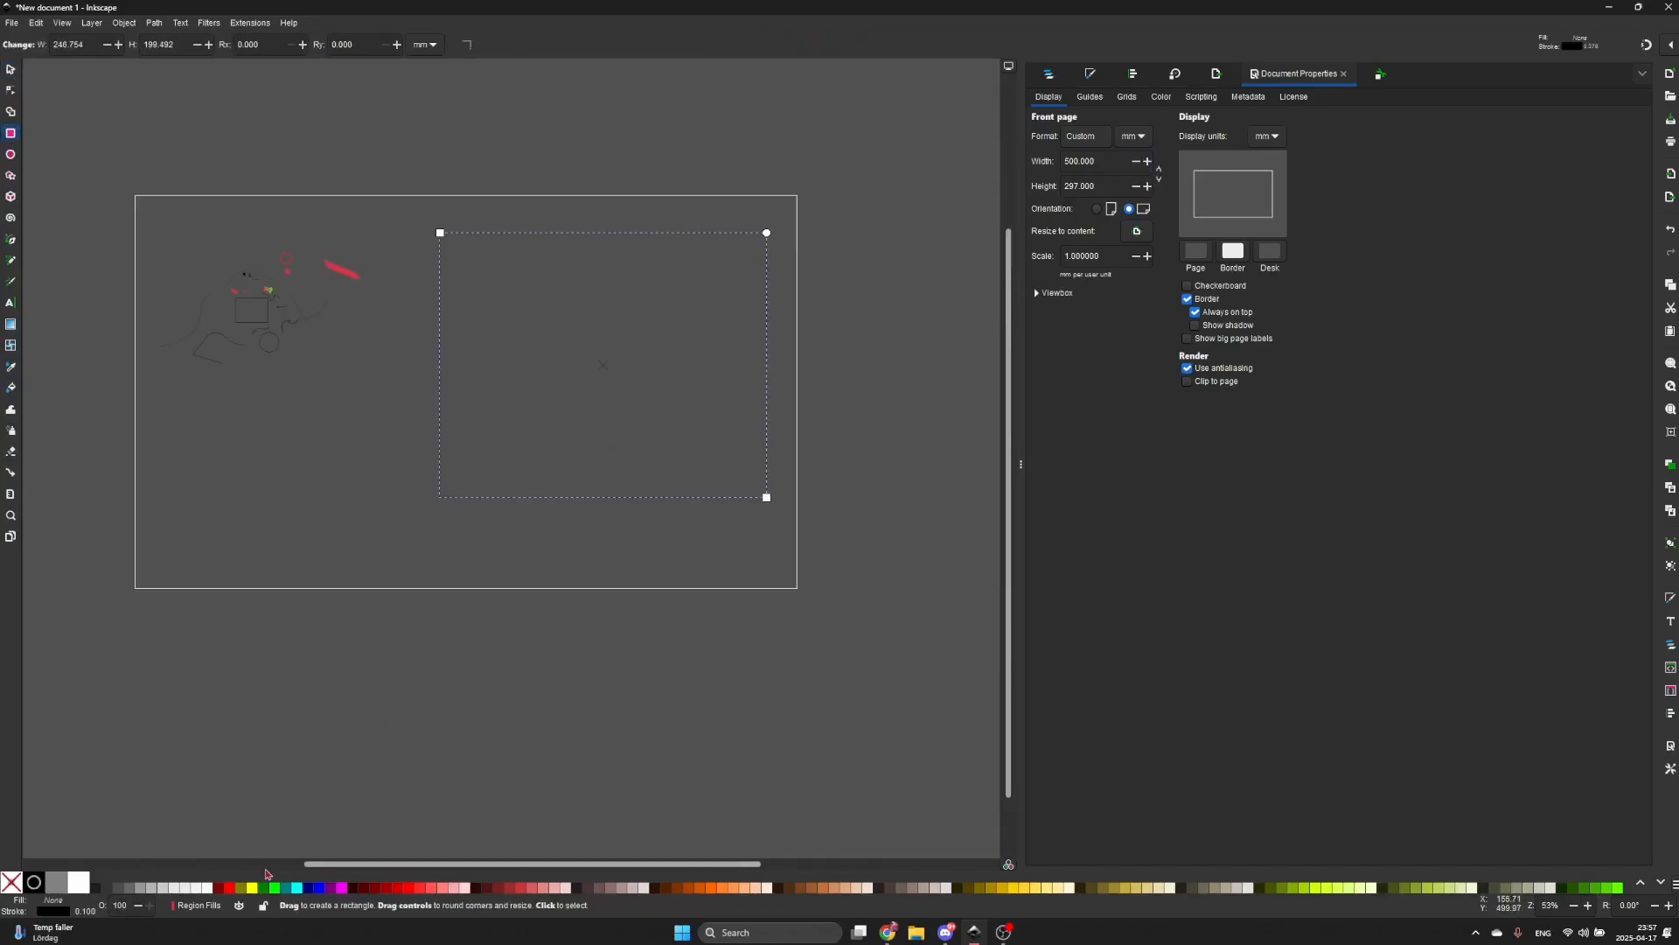
pyautogui.click(632, 888)
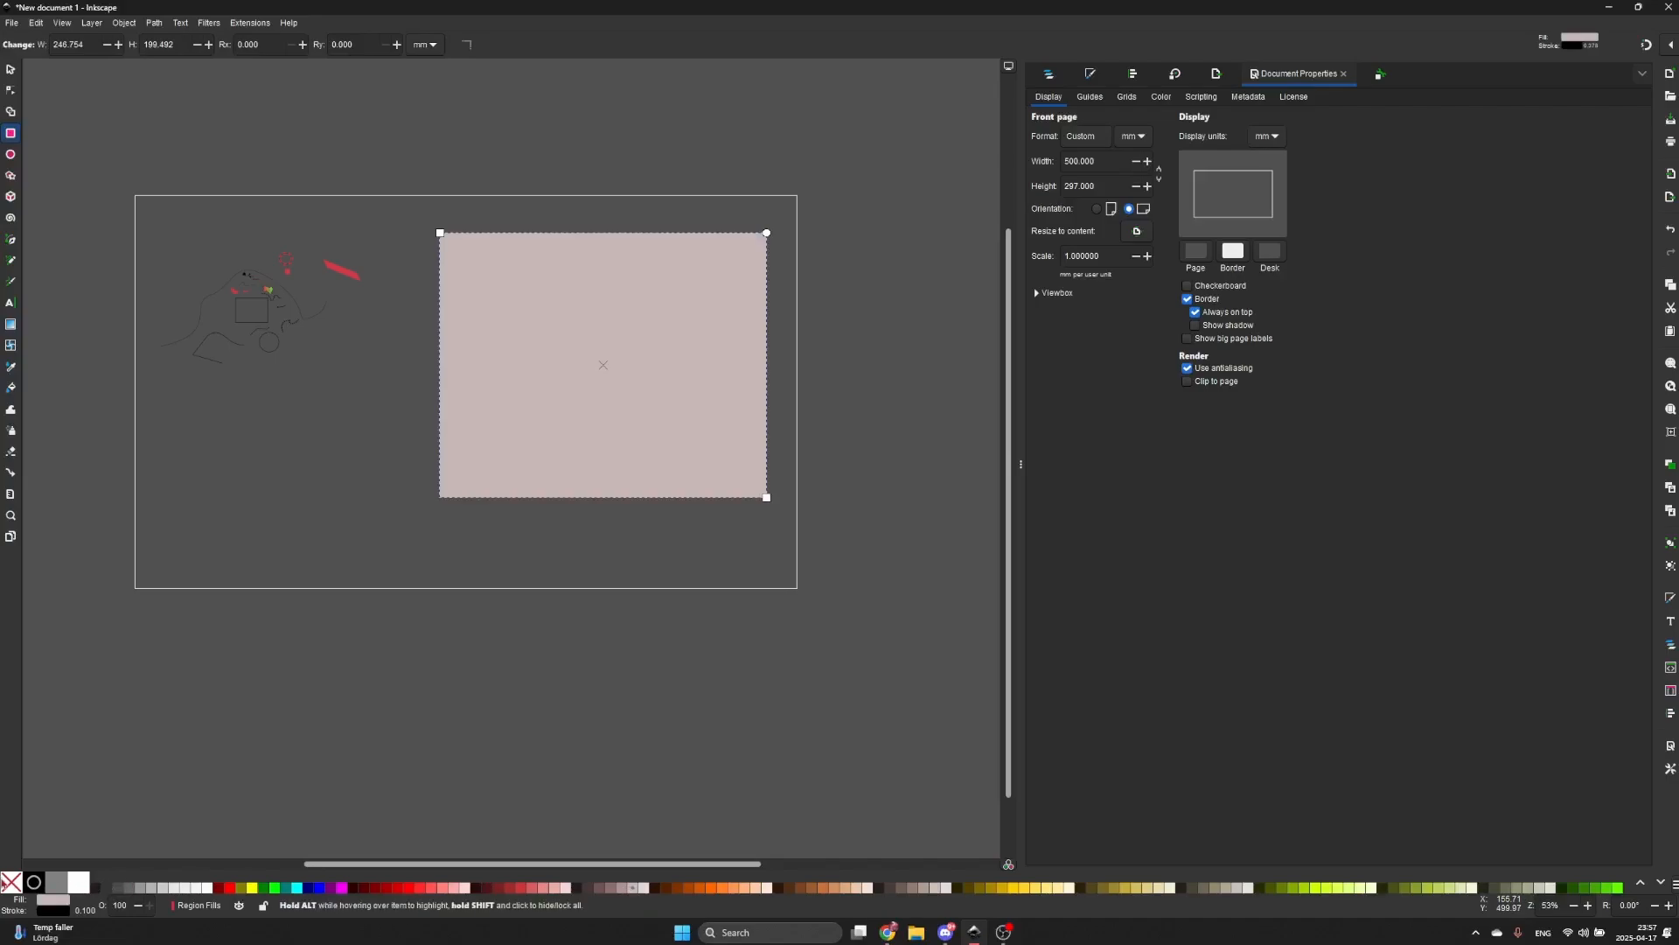
pyautogui.keyDown('ctrl'); pyautogui.scroll(1, 704, 364); pyautogui.keyUp('ctrl')
pyautogui.press('s')
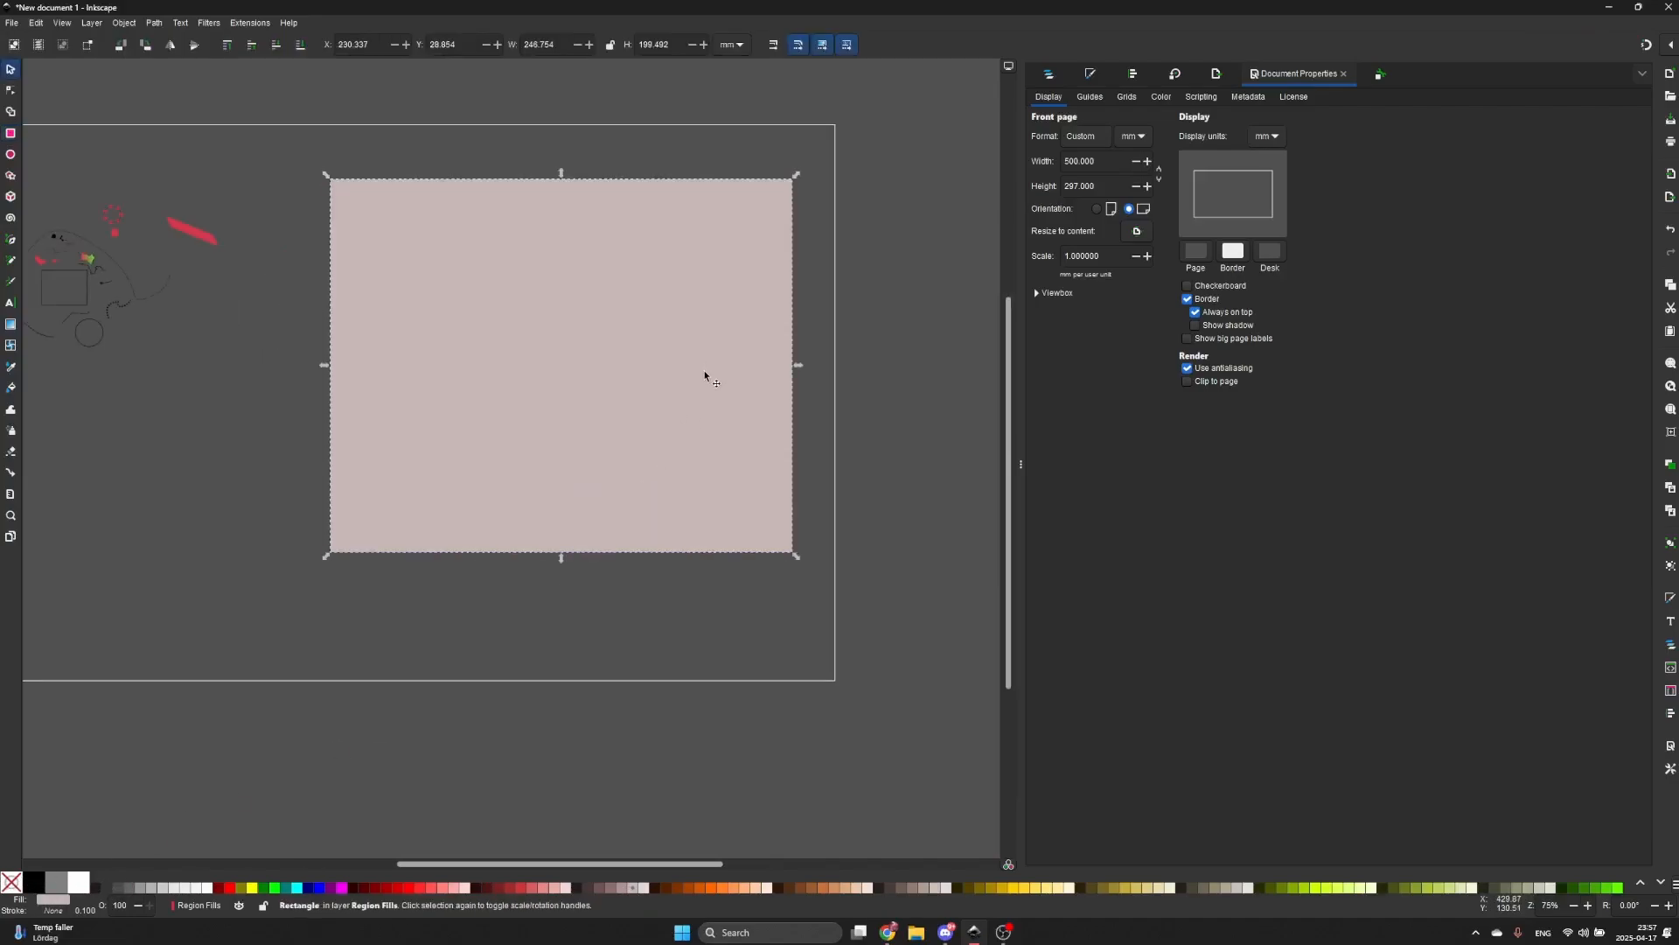
# - Resize the page to fit the selected pinkish gray rectangle and deselect it
pyautogui.click(1141, 239)
pyautogui.click(872, 253)
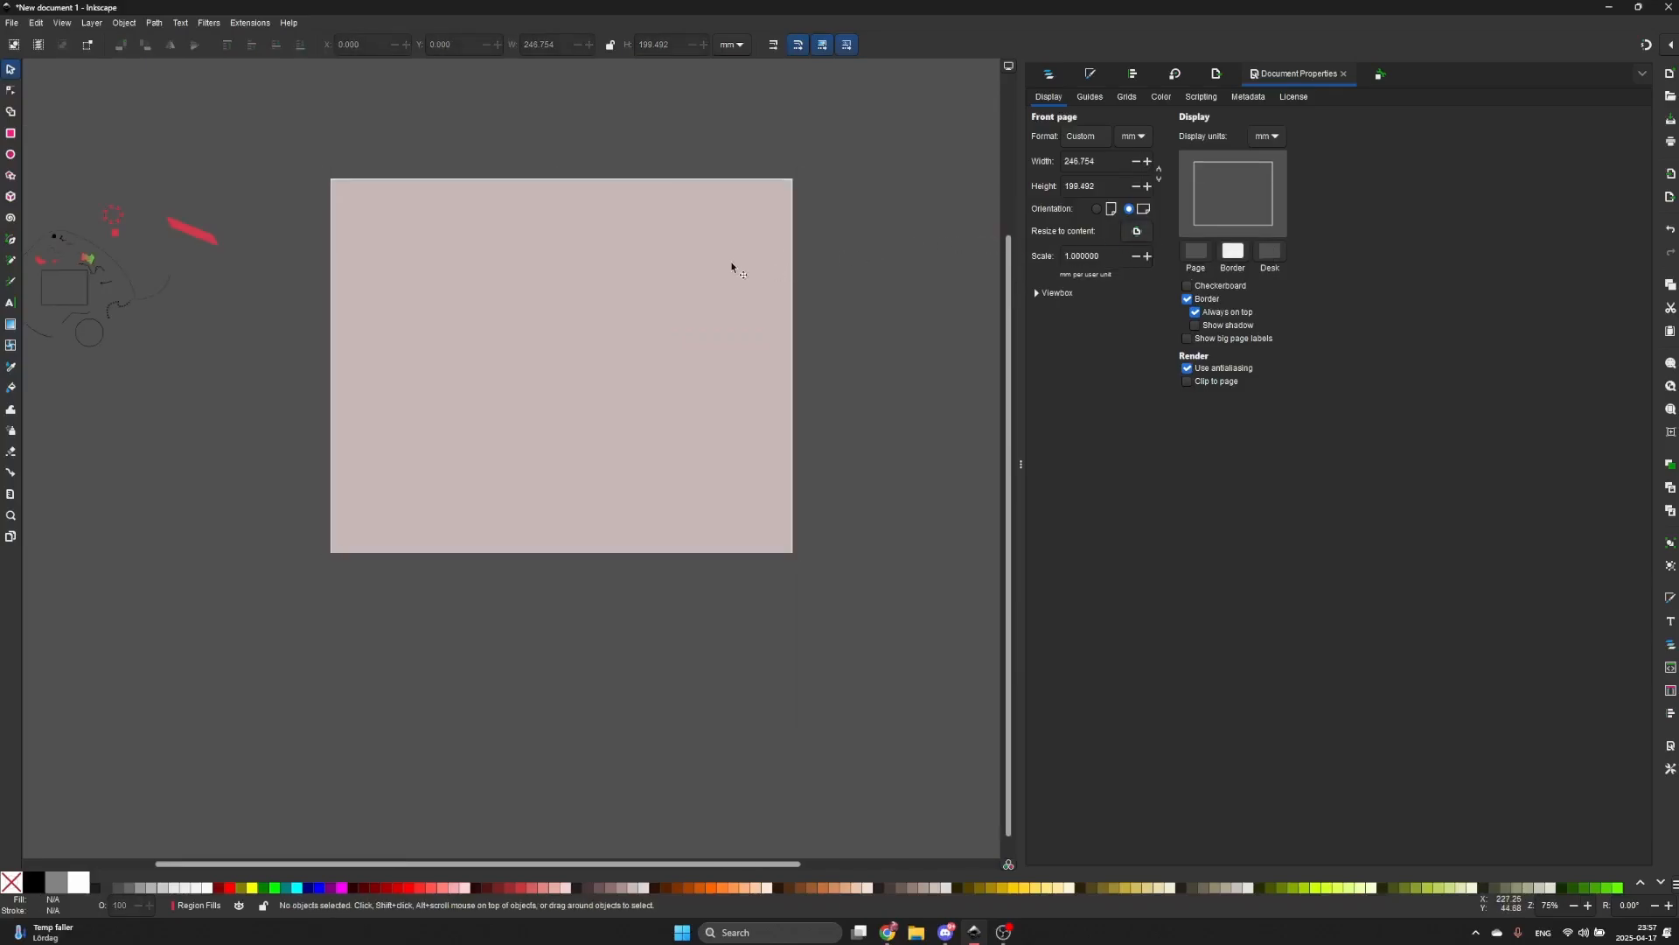
pyautogui.scroll(-1, 308, 237)
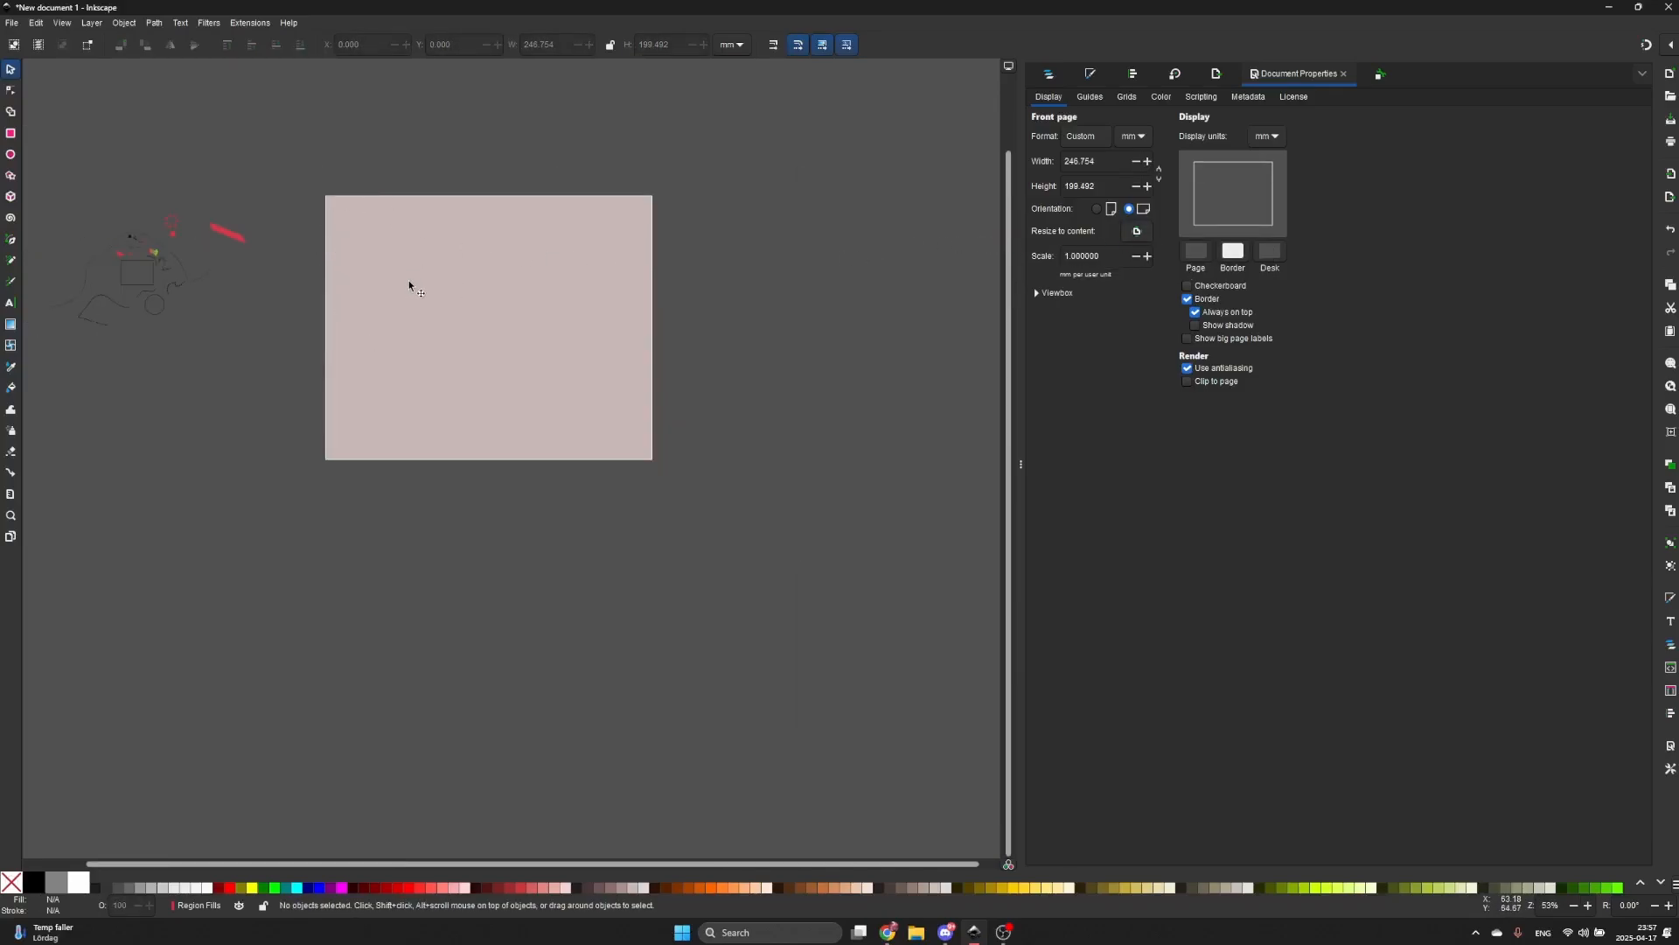
pyautogui.scroll(3, 318, 208)
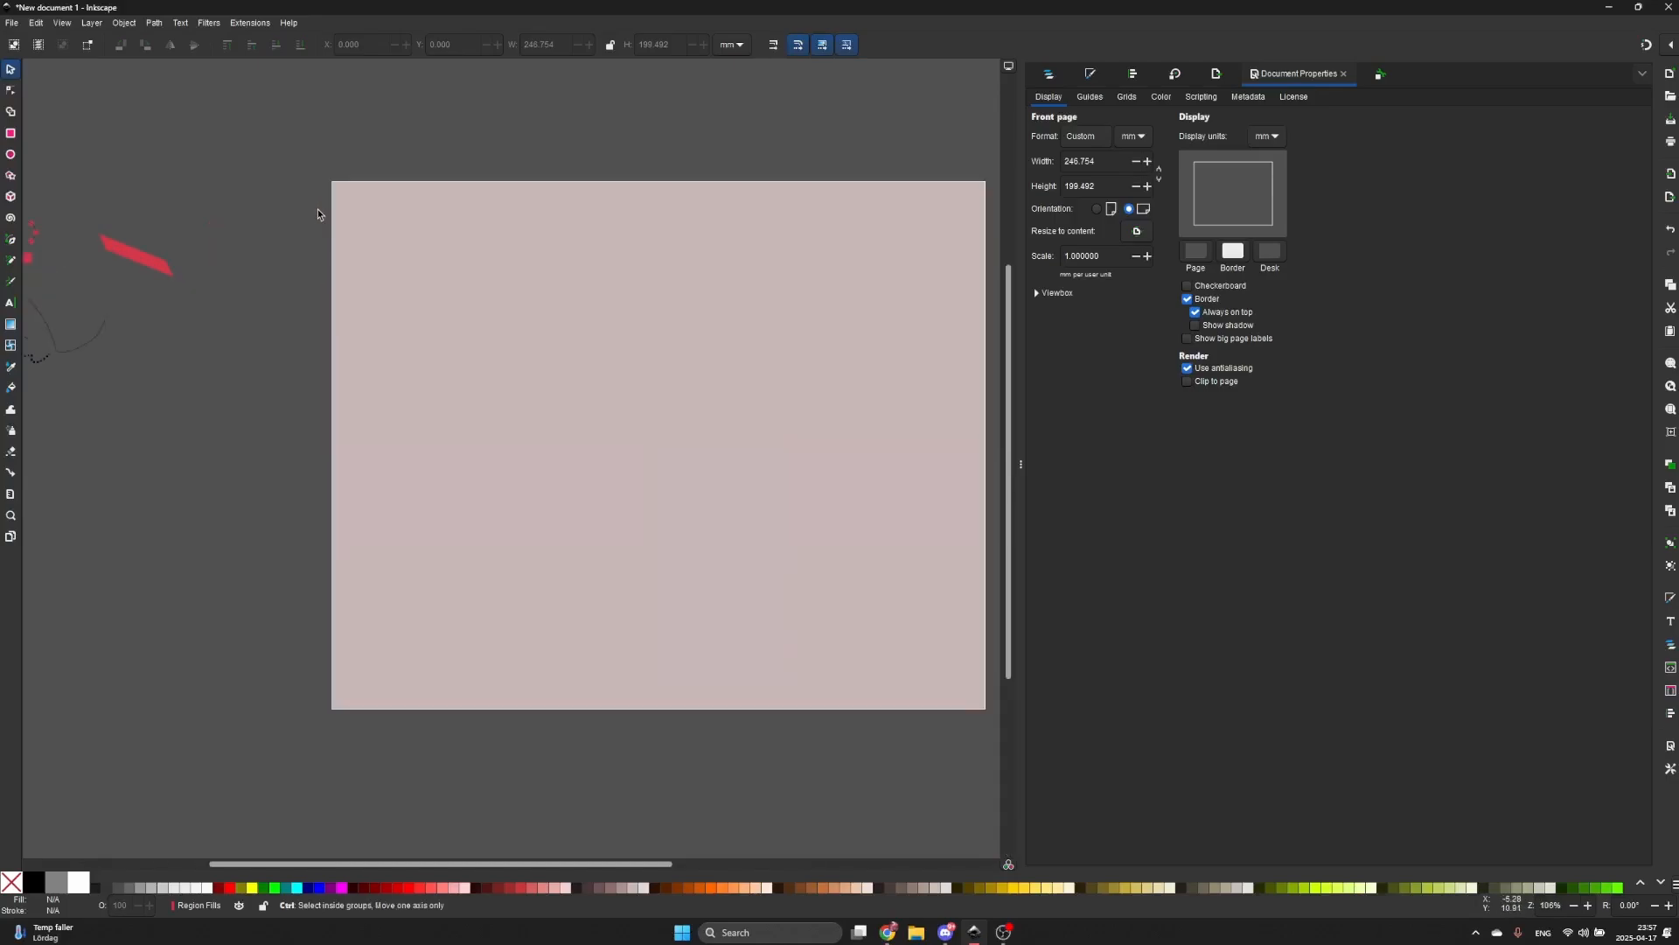
pyautogui.hscroll(-4, 254, 274)
pyautogui.scroll(-2, 507, 264)
pyautogui.moveTo(589, 197); pyautogui.dragTo(176, 381)
pyautogui.click(559, 233)
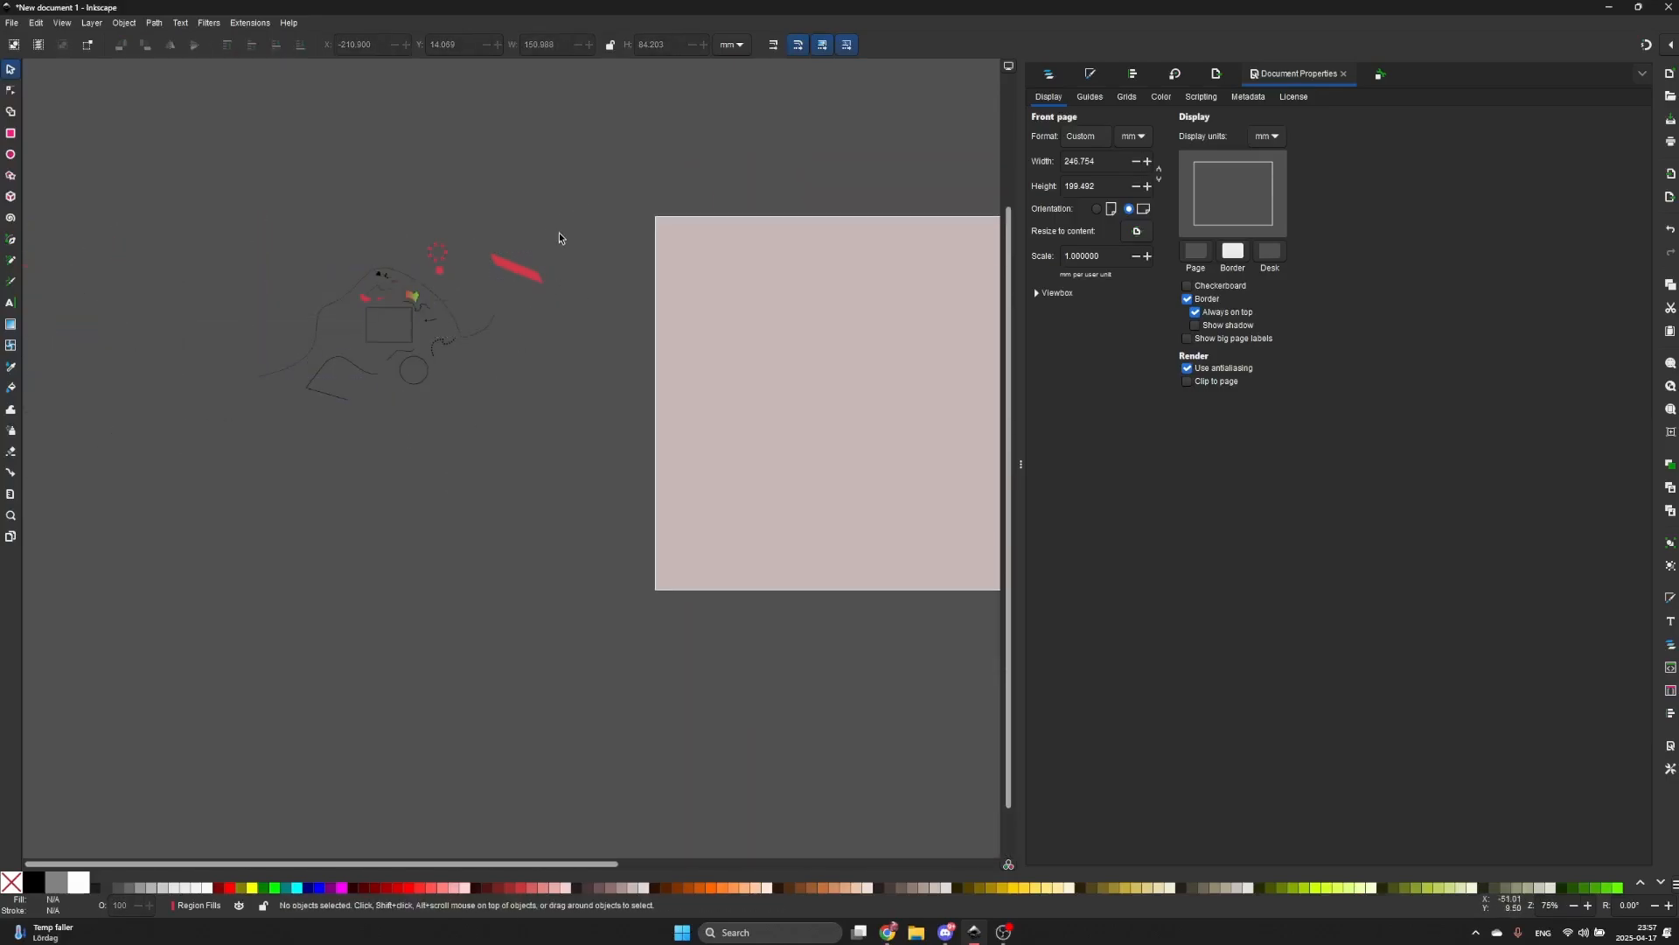
pyautogui.moveTo(576, 212); pyautogui.dragTo(242, 411)
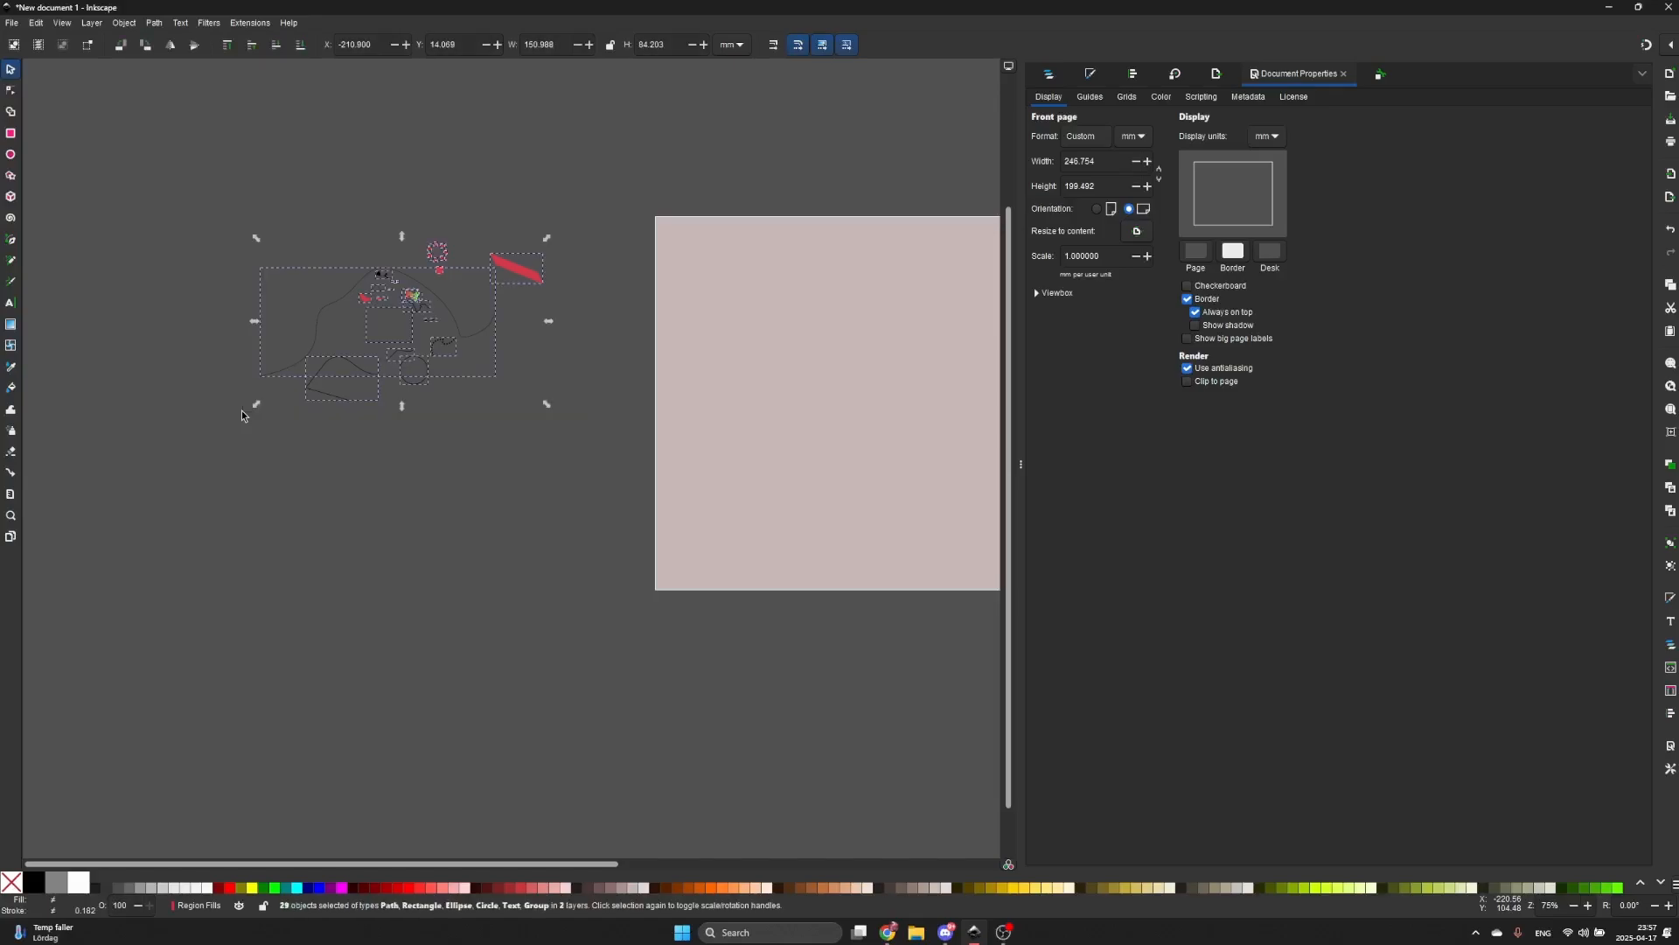
pyautogui.press('Escape')
pyautogui.press('b')
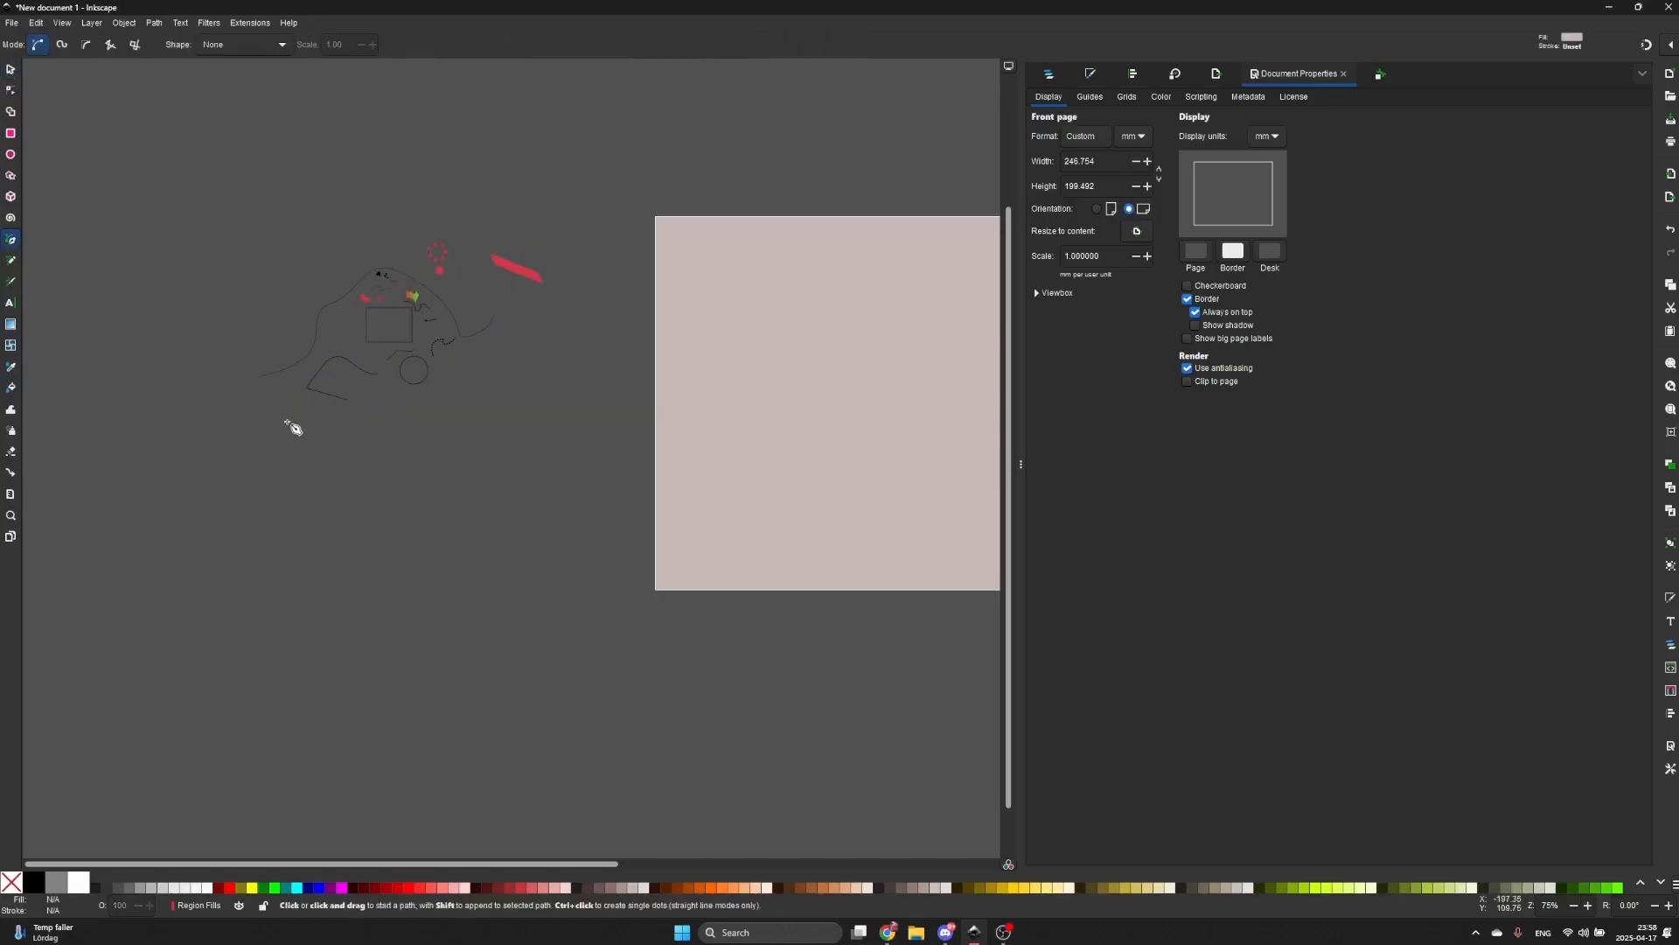
pyautogui.press('s')
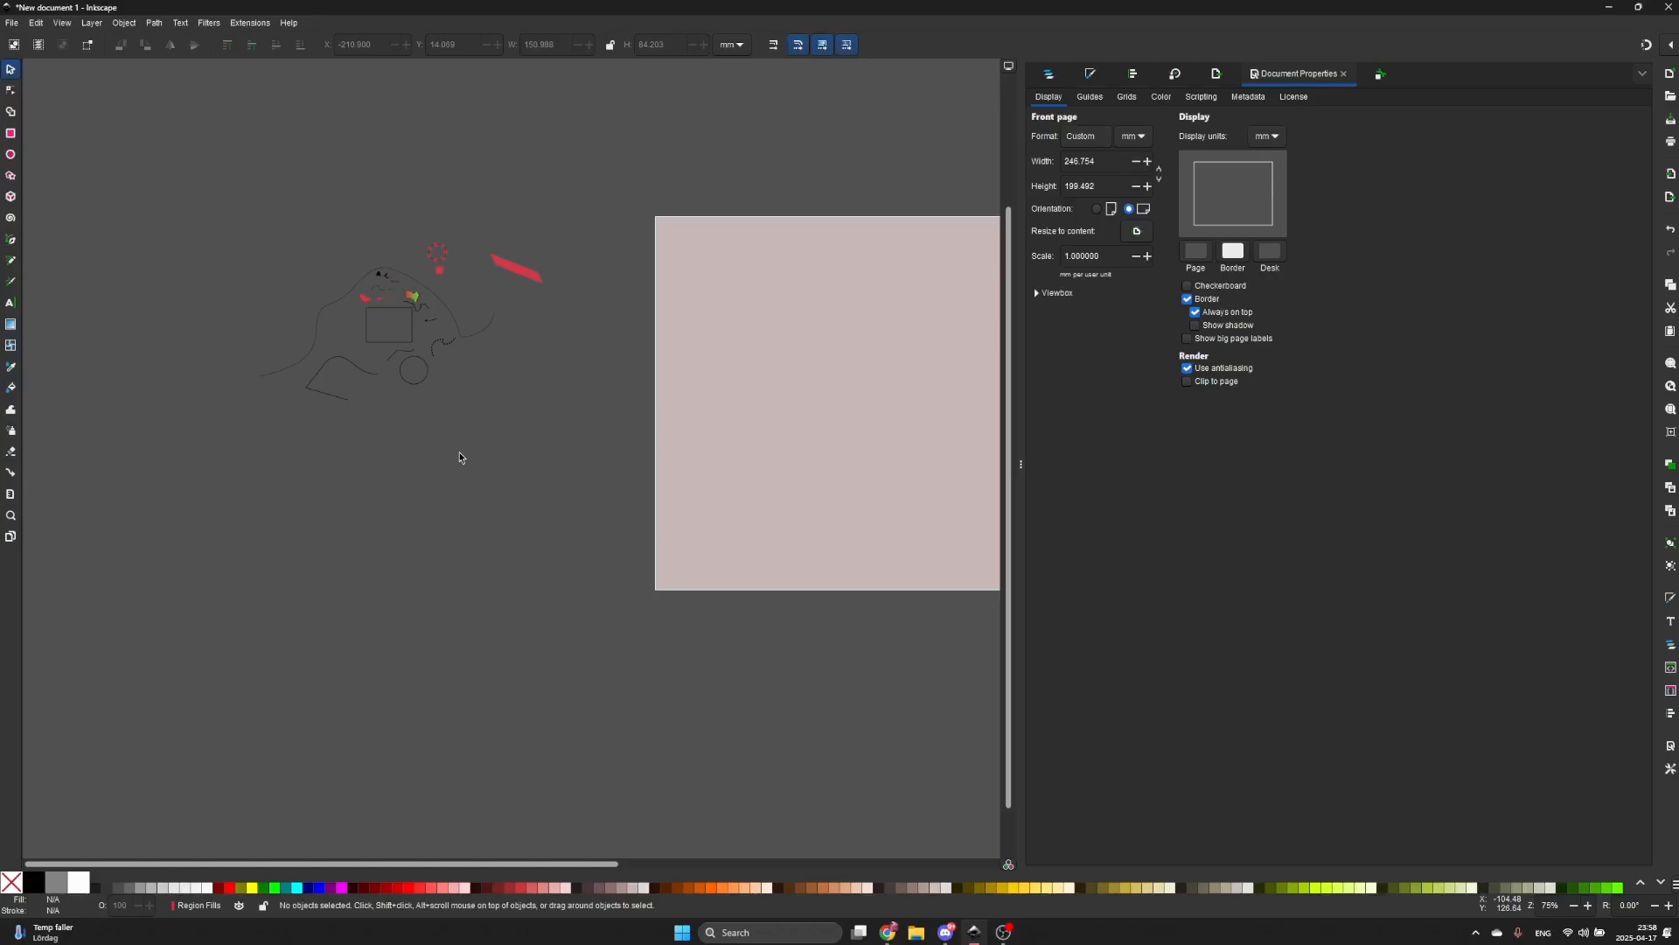
pyautogui.moveTo(670, 401); pyautogui.dragTo(469, 436)
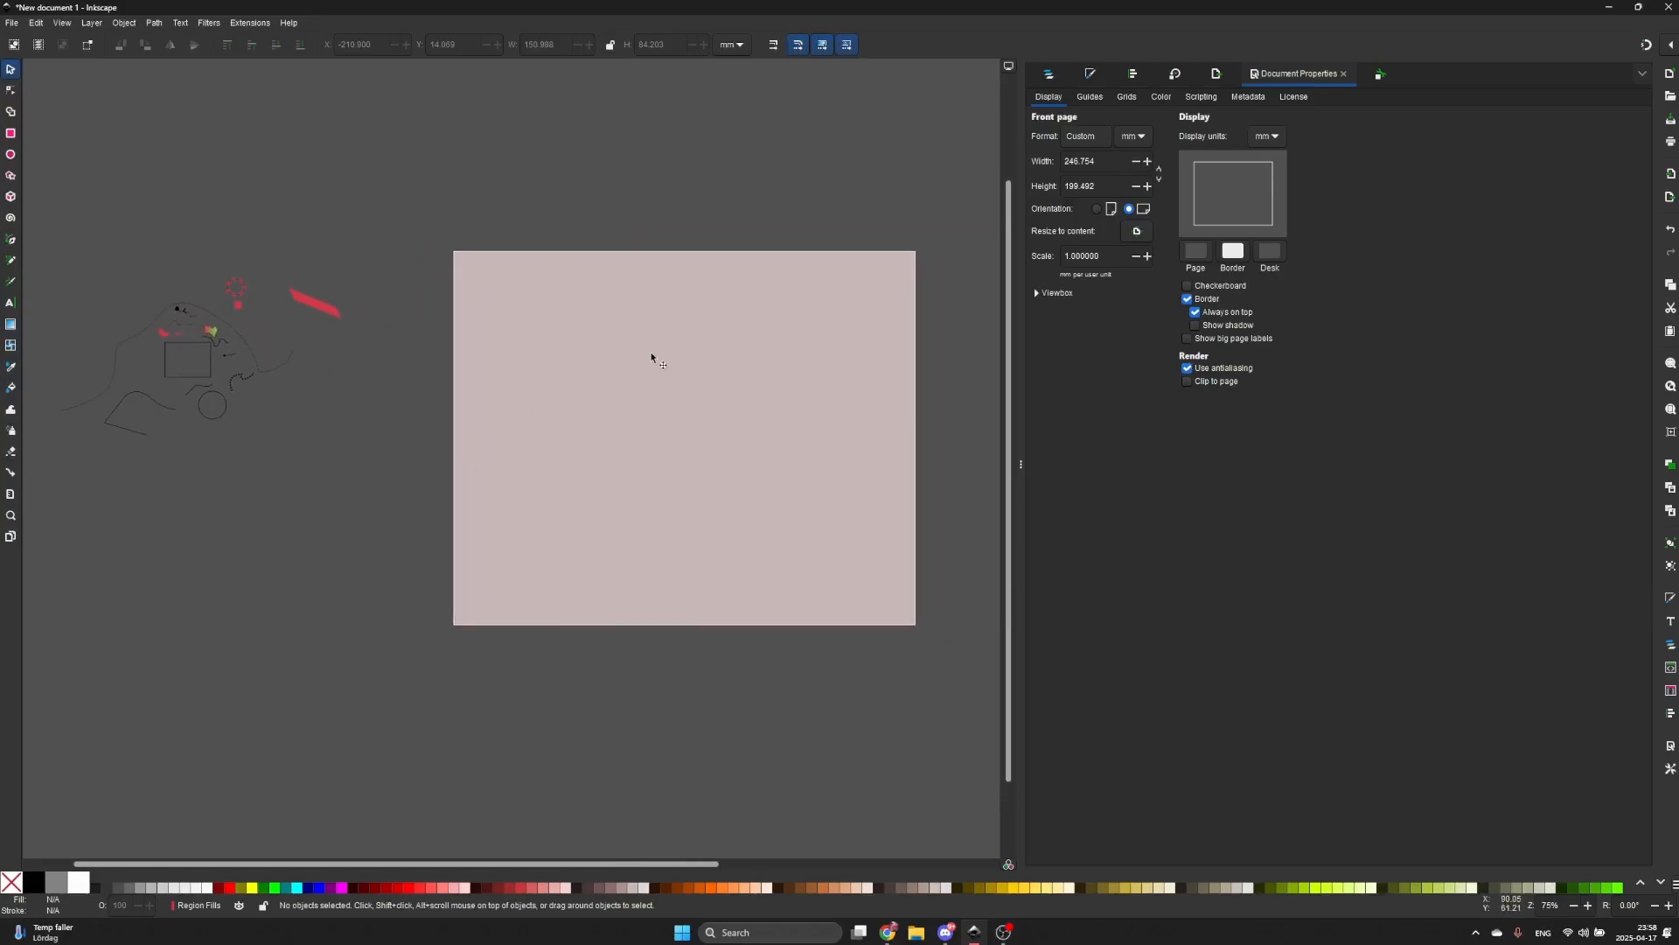
# - Examine the object properties of the pinkish gray rectangle, then clear the selection
pyautogui.click(1378, 77)
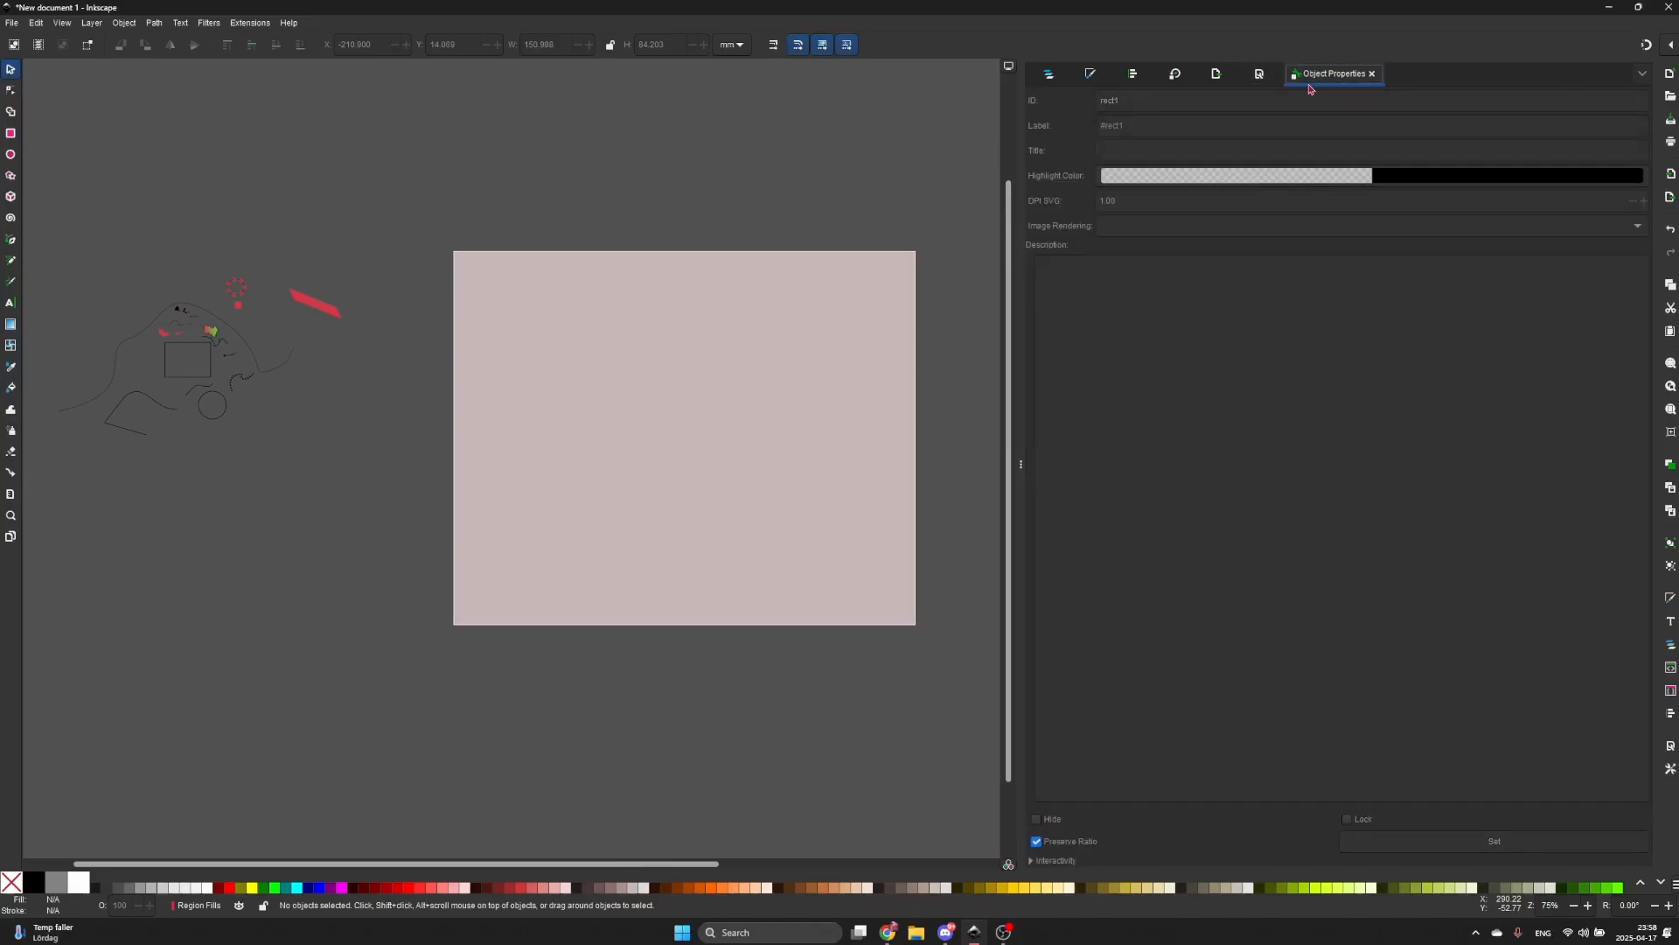
pyautogui.click(842, 289)
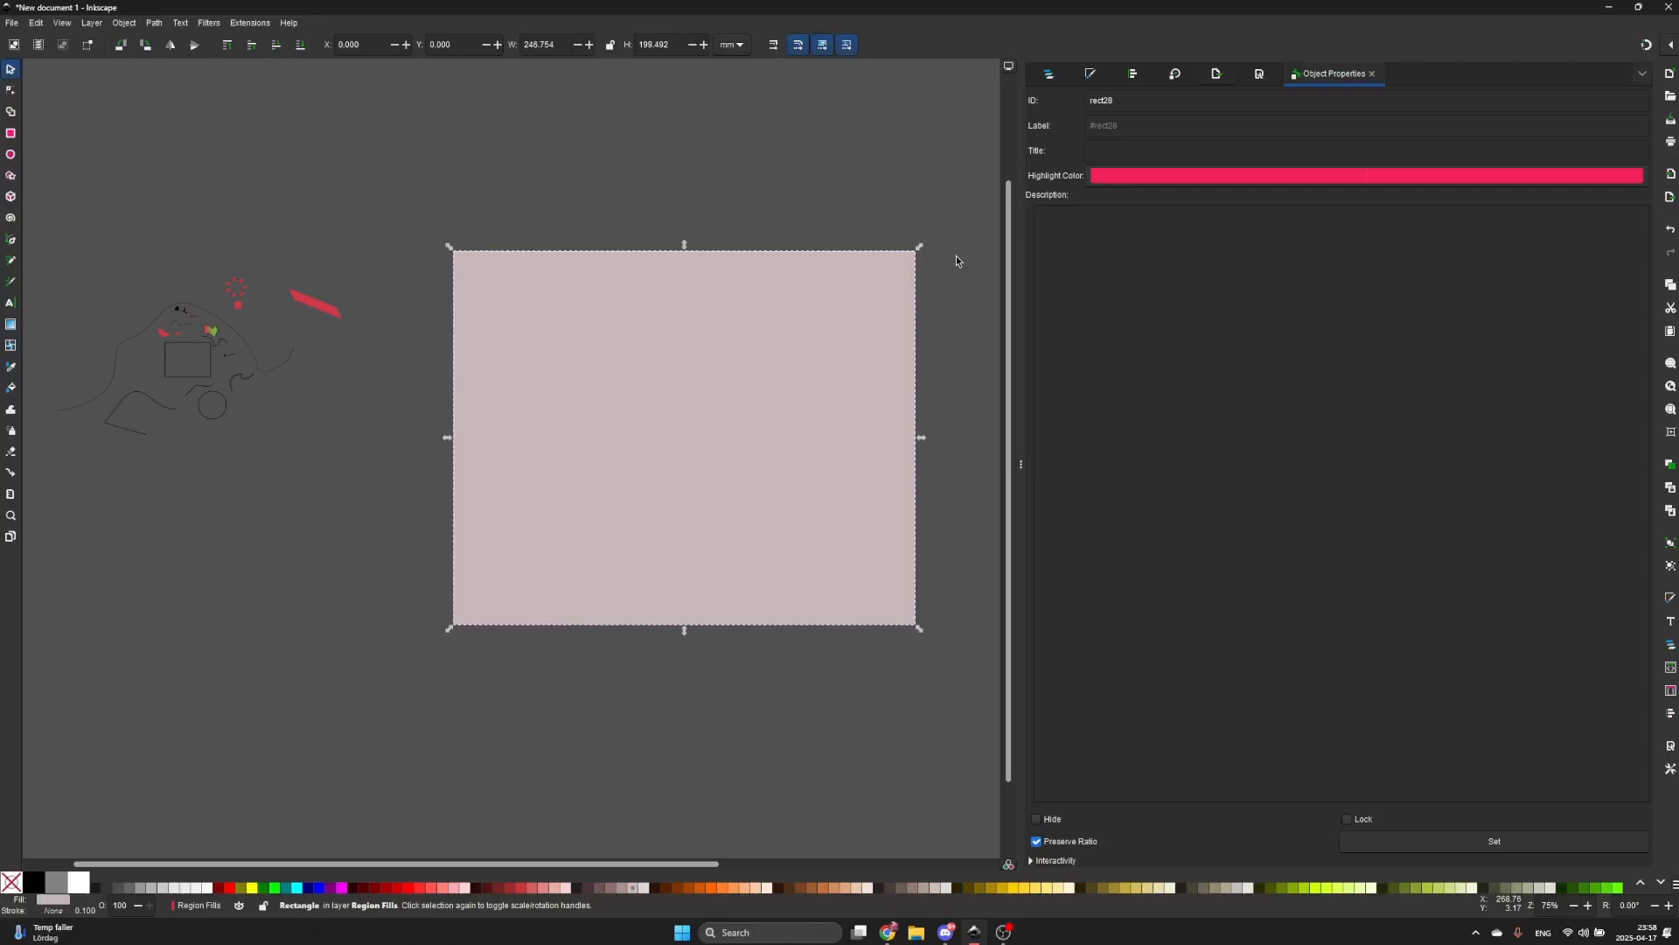
pyautogui.press('Escape')
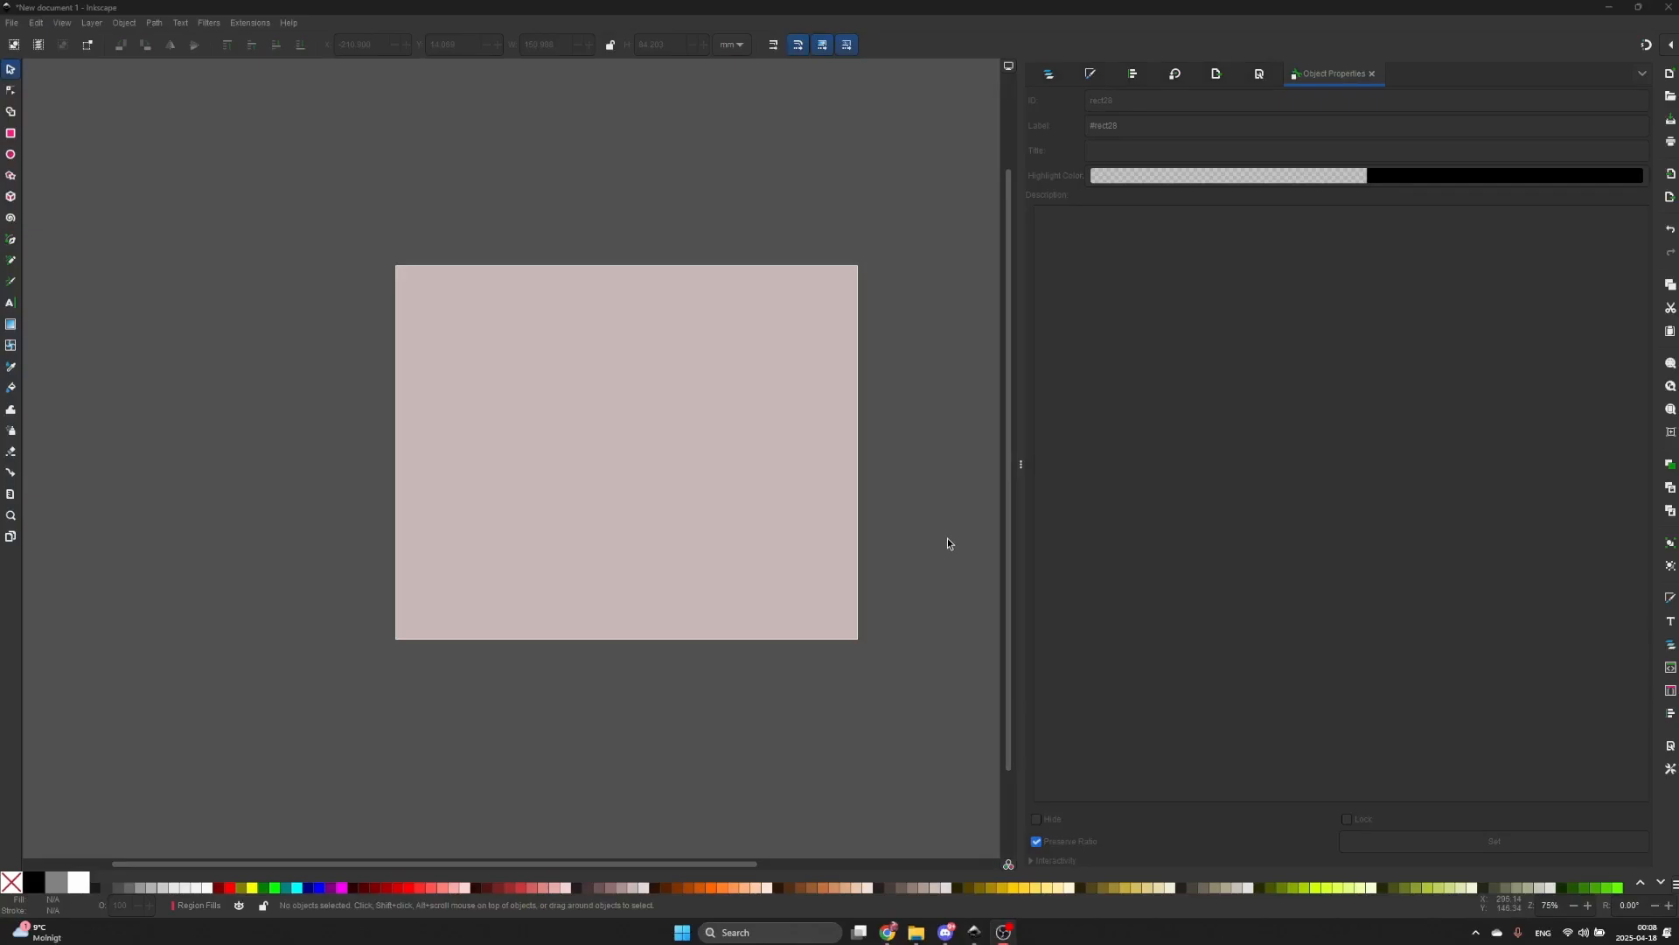
pyautogui.click(922, 509)
pyautogui.moveTo(922, 509); pyautogui.dragTo(921, 508)
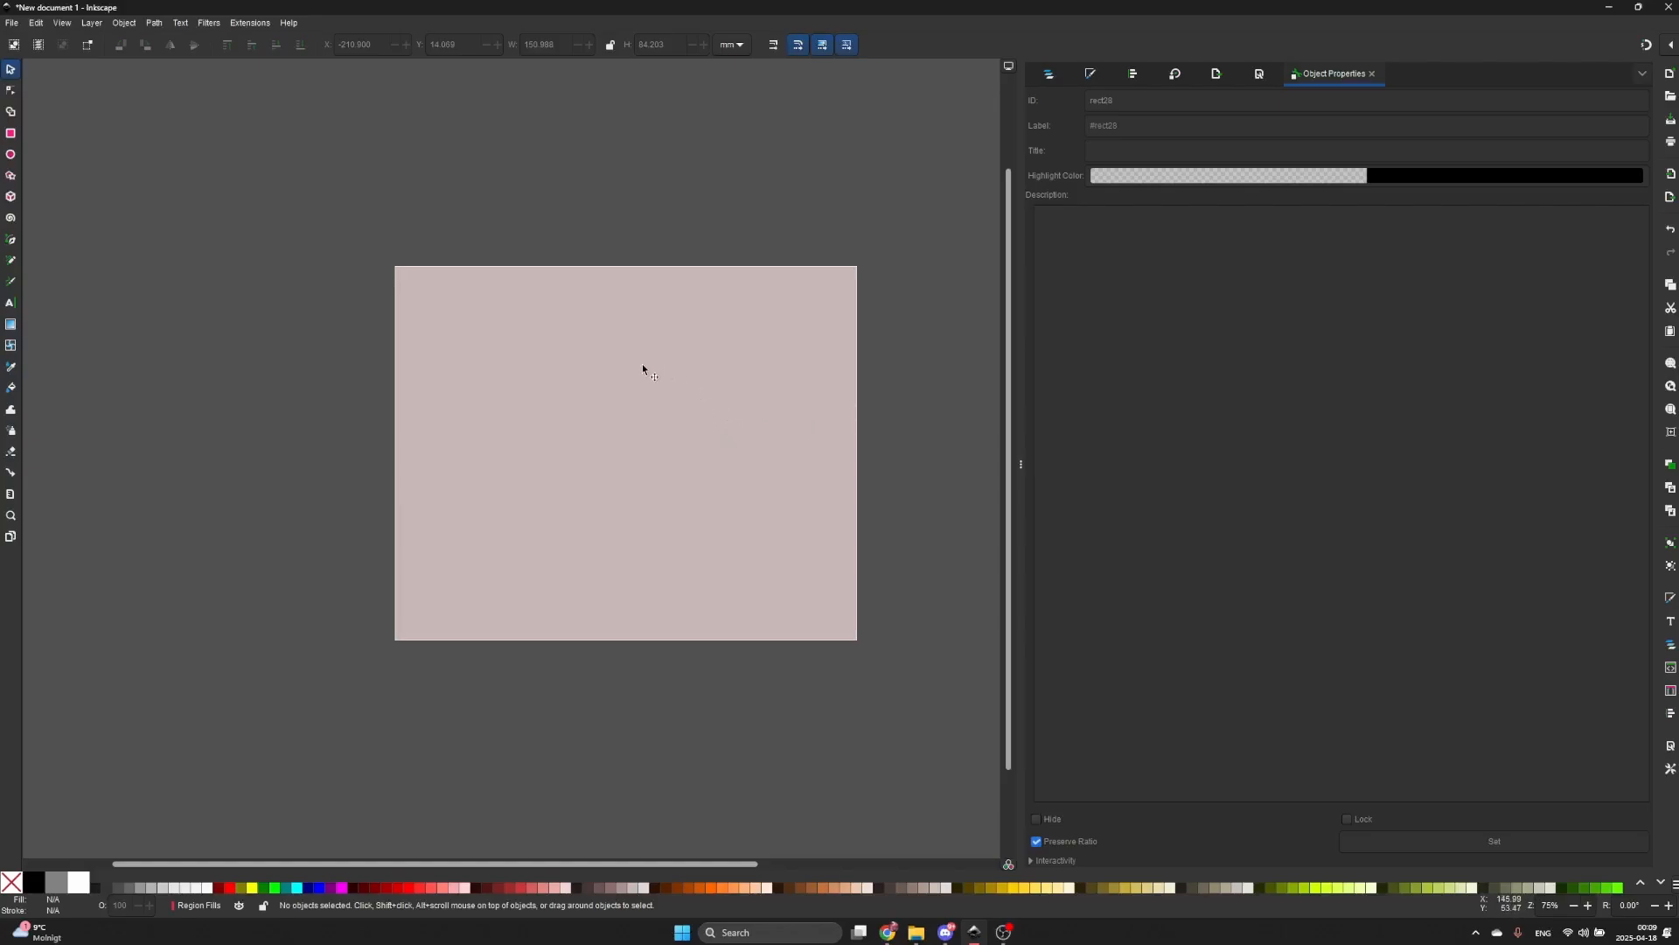
# - Move the rectangle out of the Region Fills layer to the bottom of the object stack and rename it Background
pyautogui.click(1051, 76)
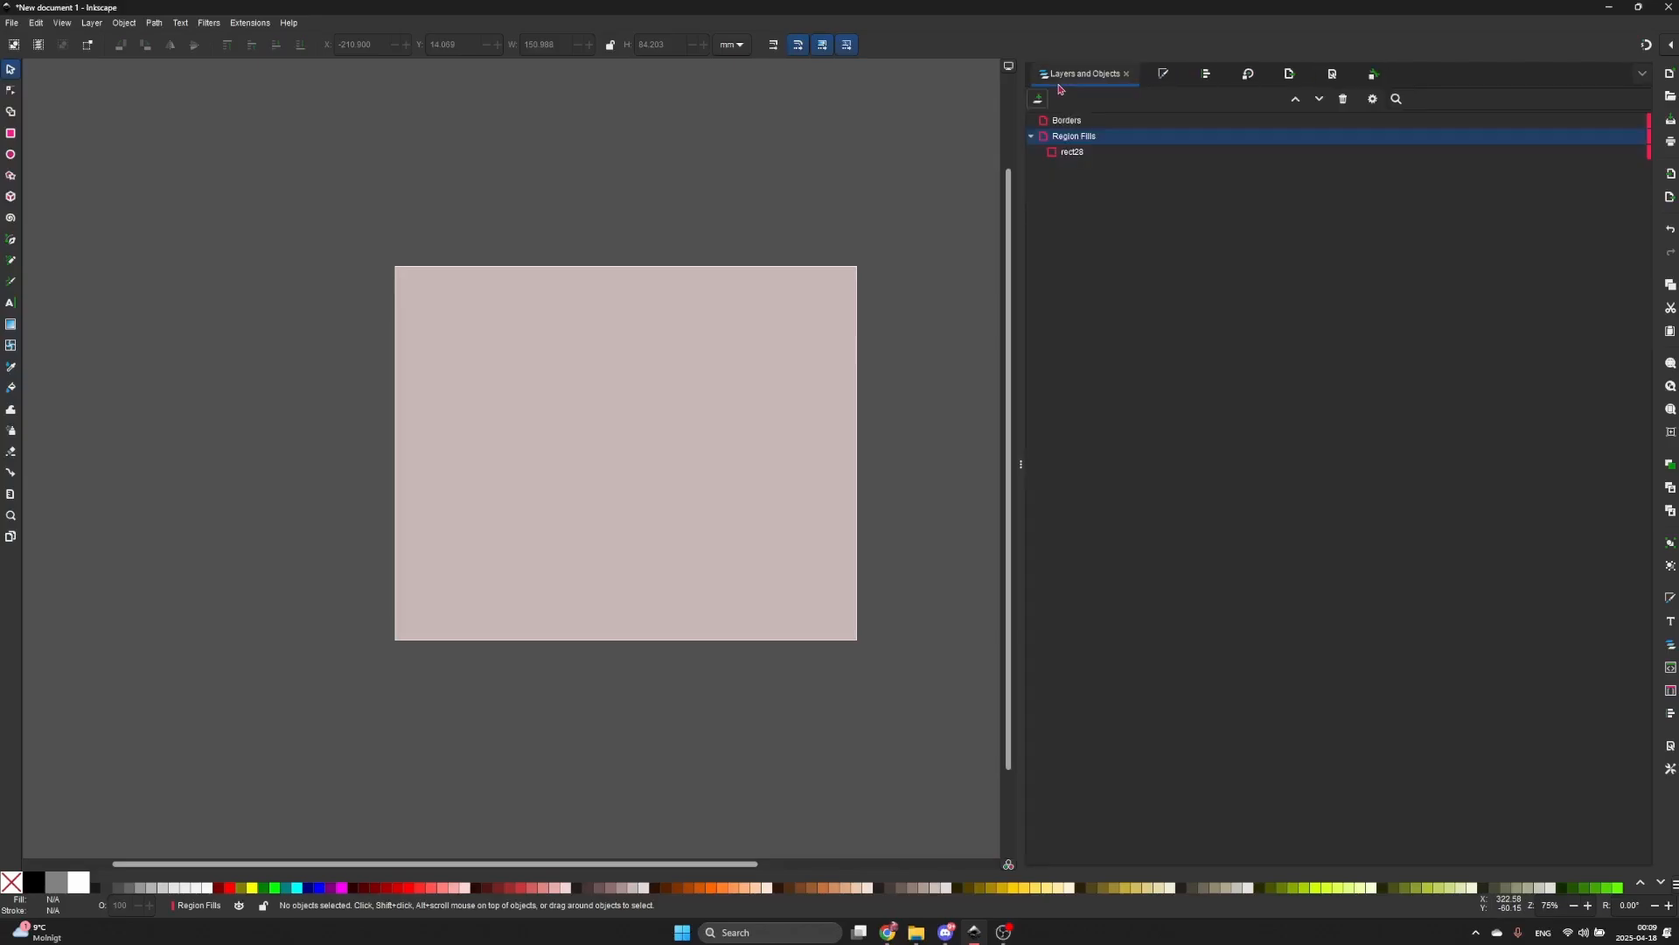
pyautogui.click(1081, 153)
pyautogui.moveTo(1082, 153); pyautogui.dragTo(1123, 120)
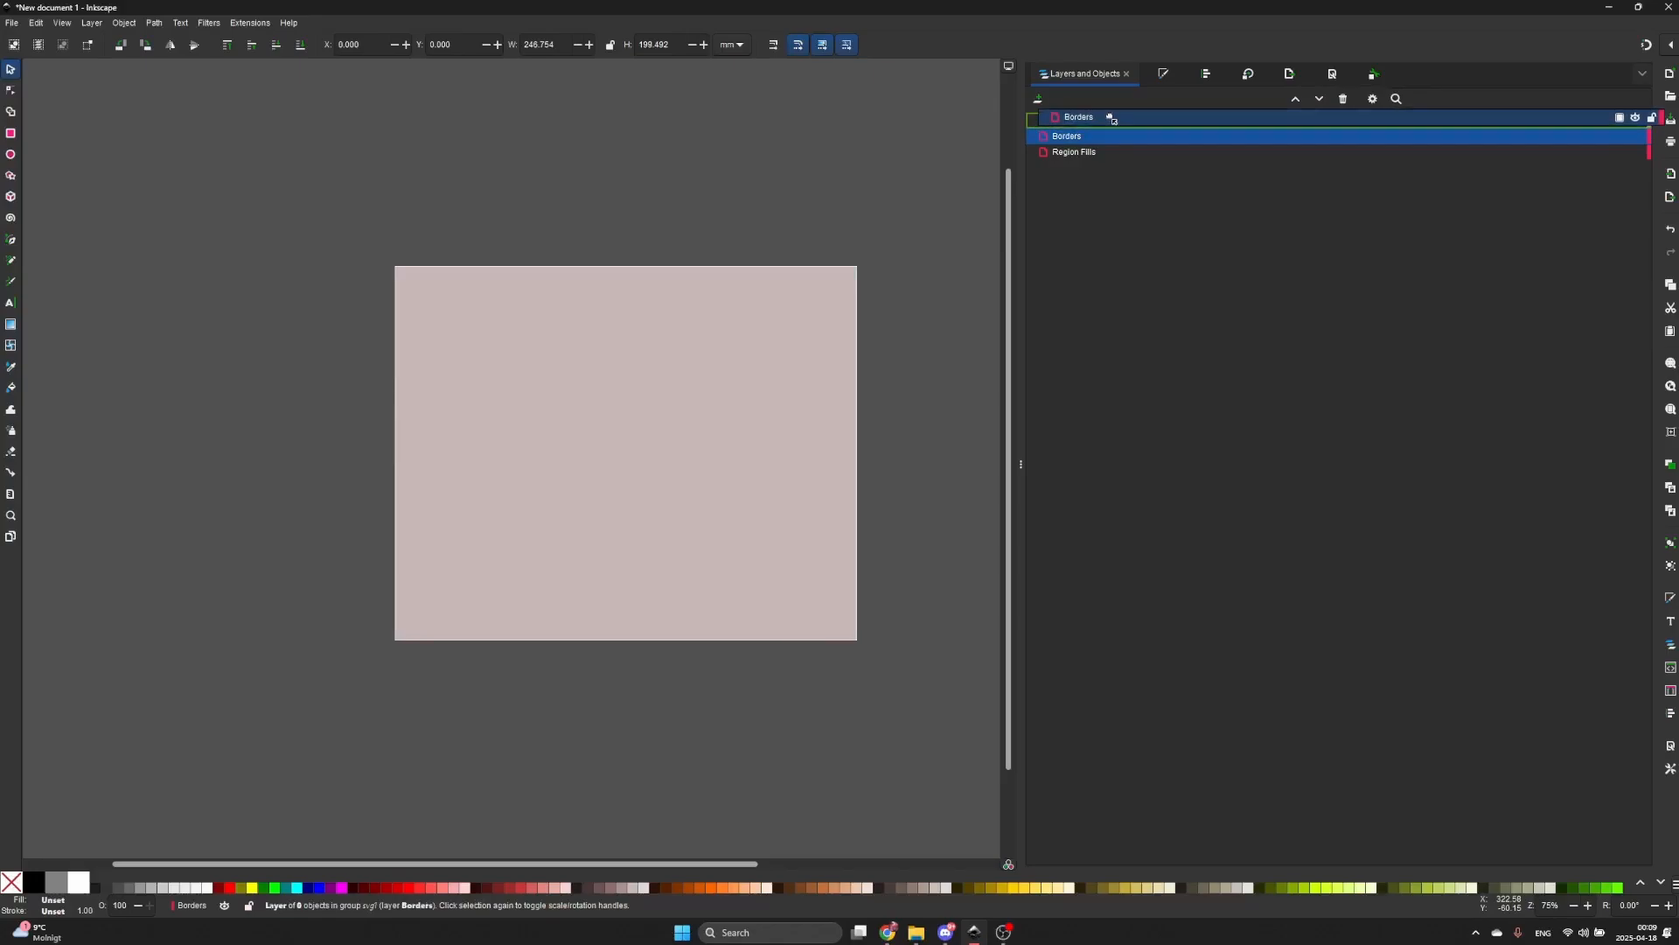
pyautogui.moveTo(1078, 152); pyautogui.dragTo(1118, 133)
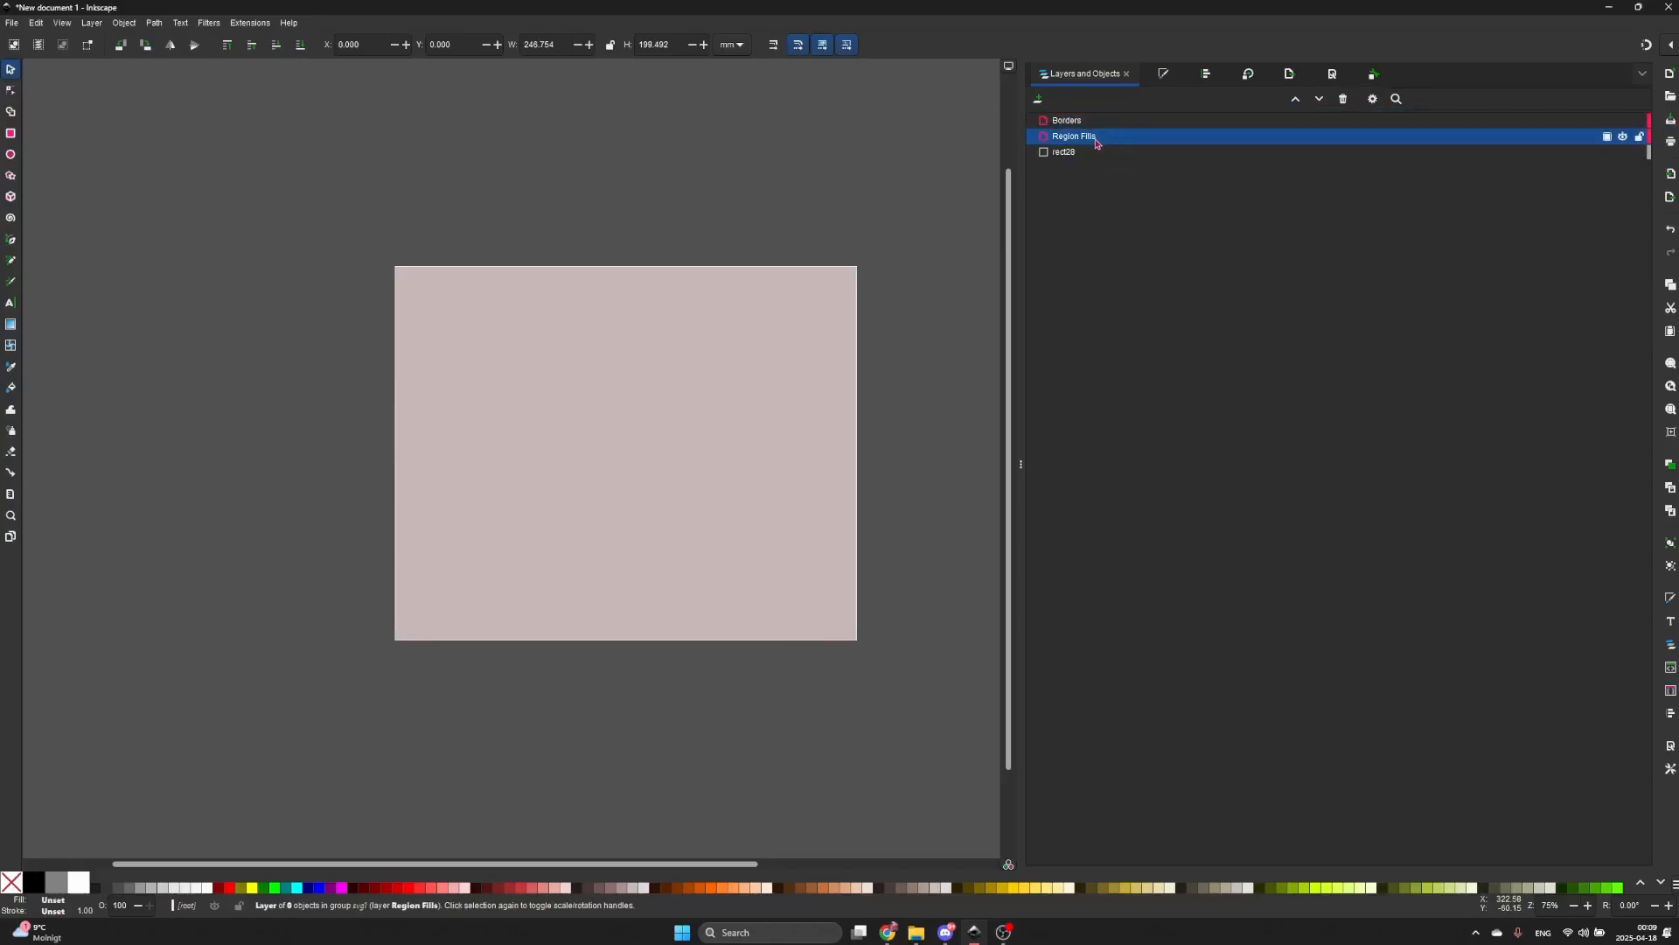
pyautogui.click(1077, 152)
pyautogui.write('B')
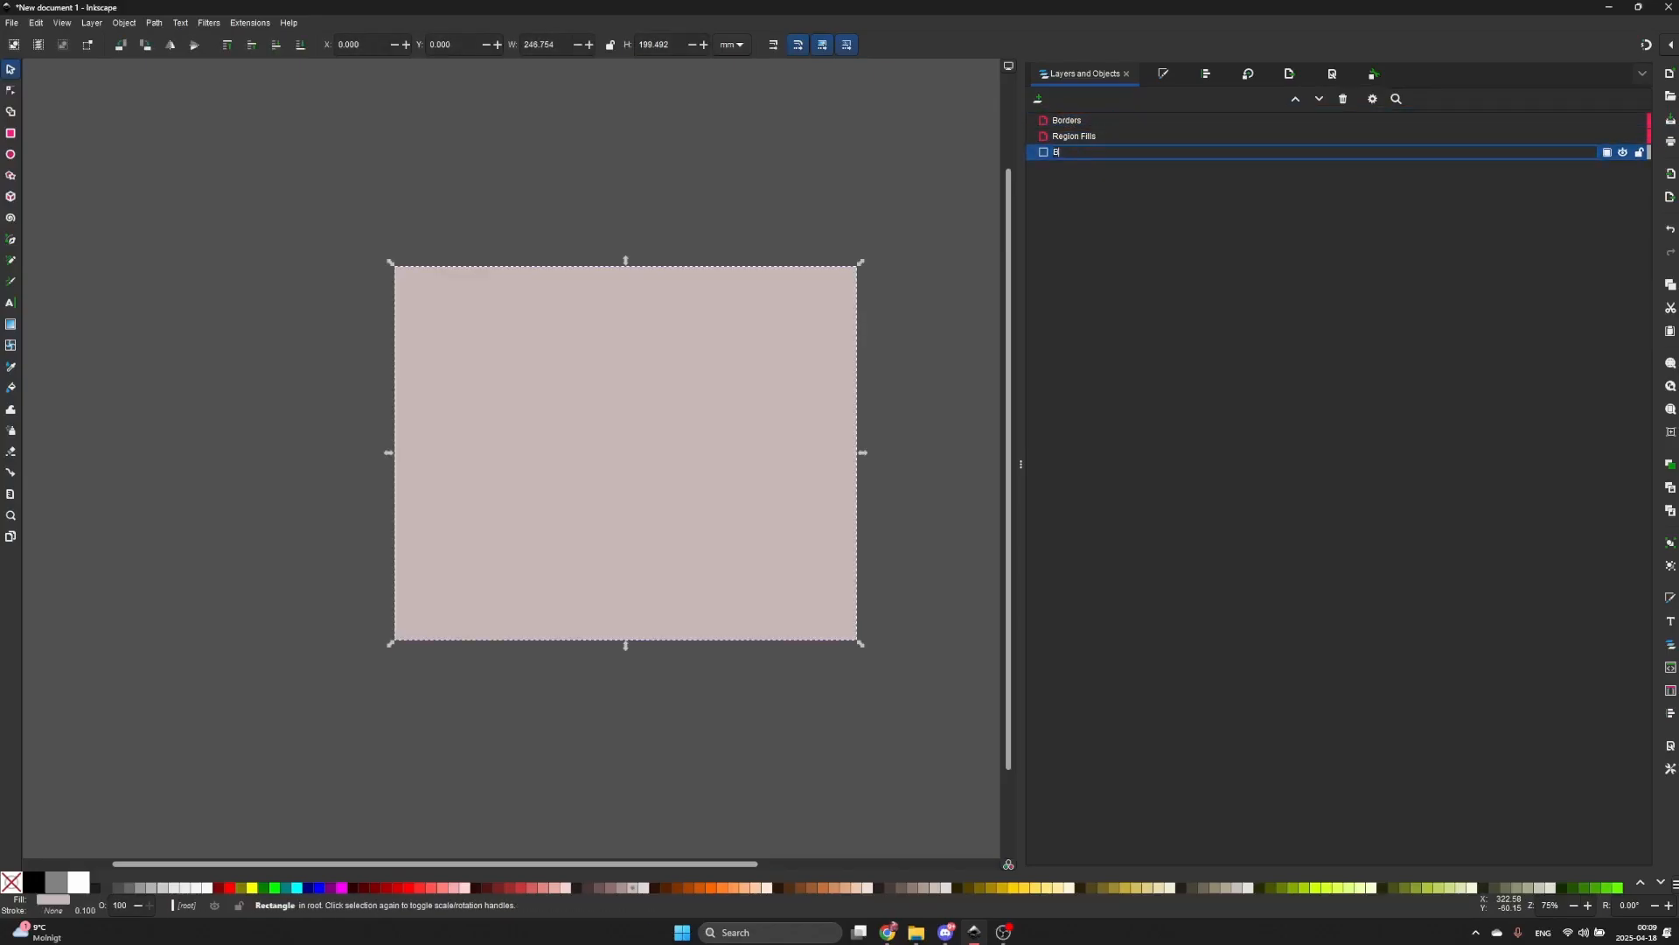
pyautogui.write('ackground')
pyautogui.press('Return')
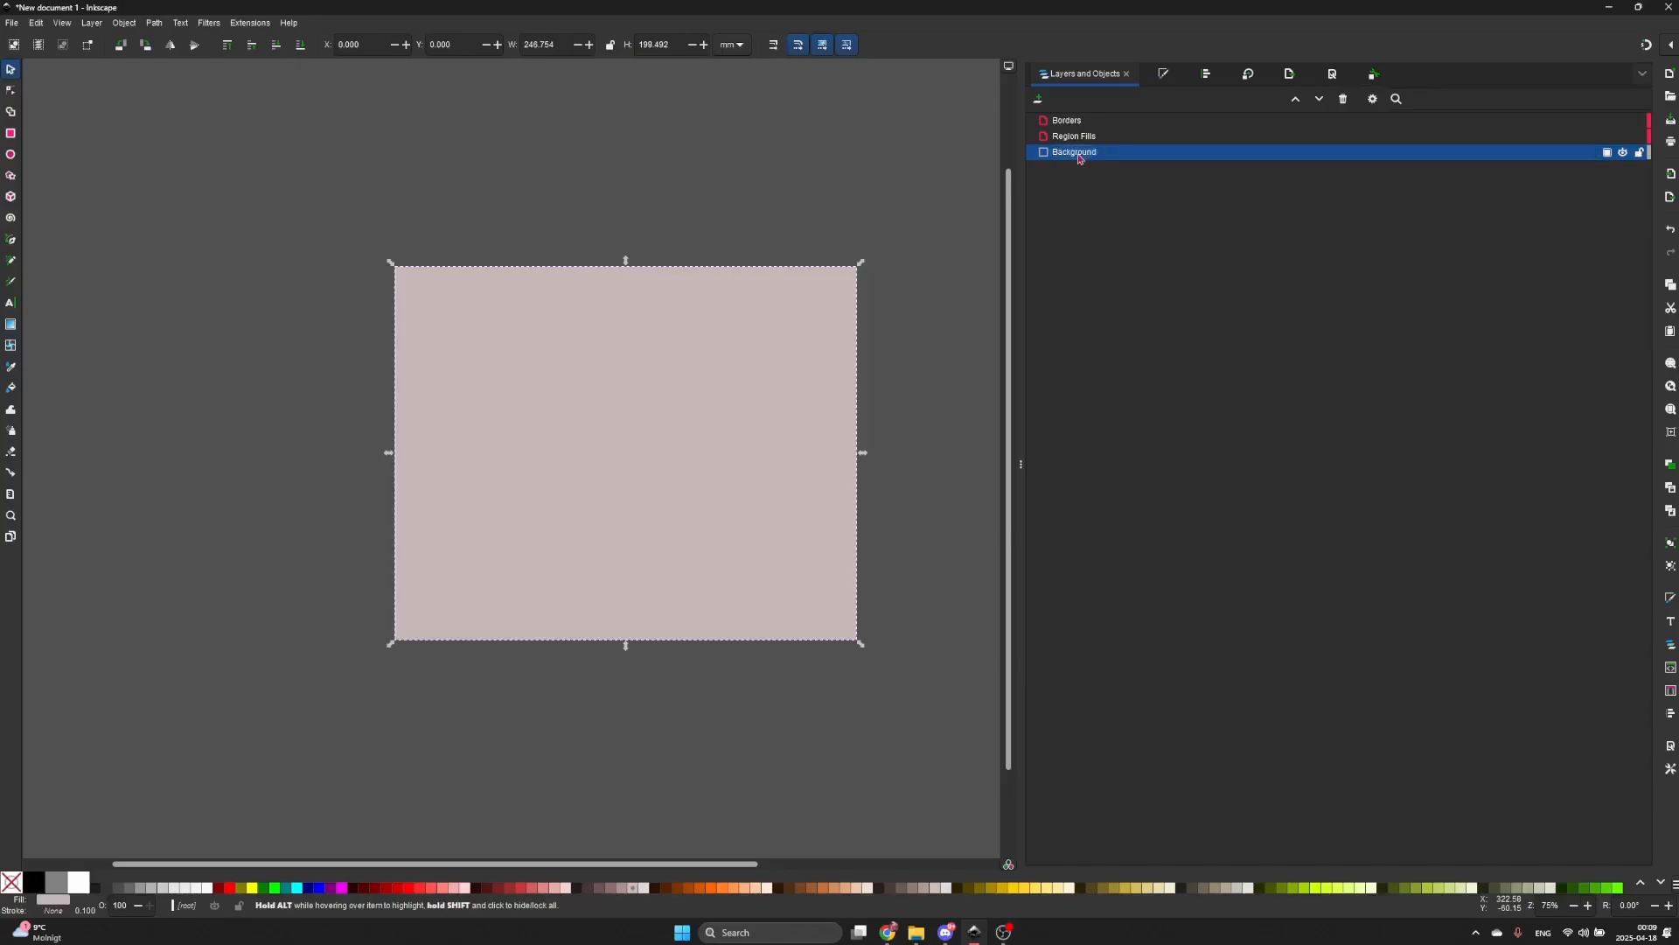
pyautogui.click(889, 221)
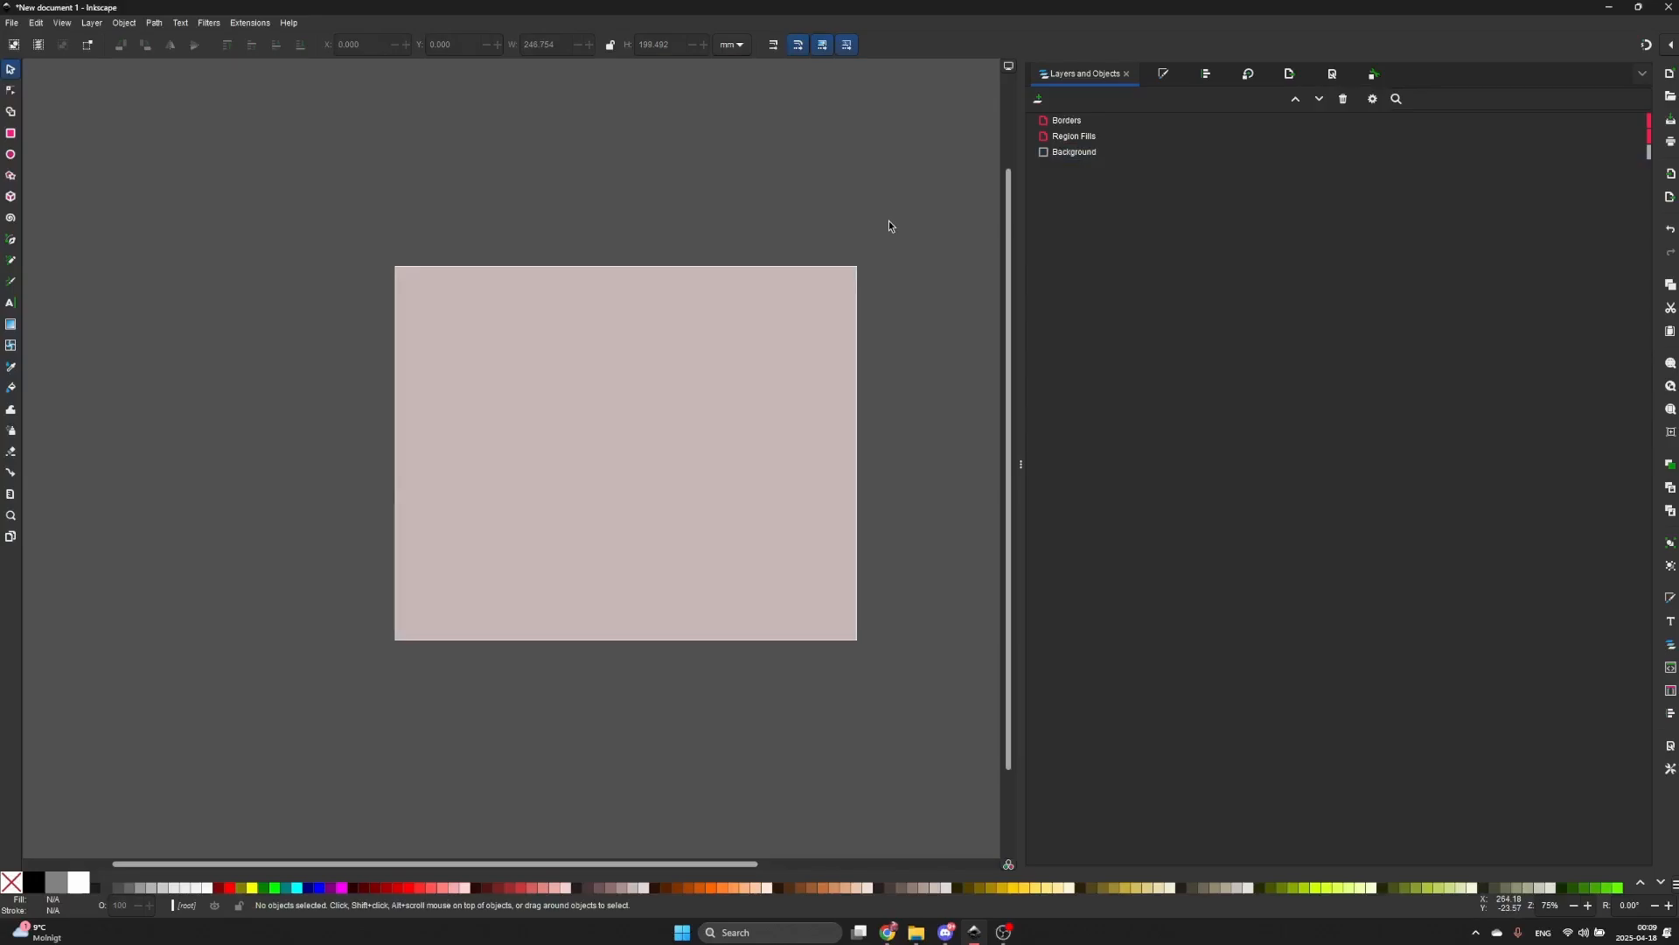
# - Add a new layer named References
pyautogui.click(1041, 101)
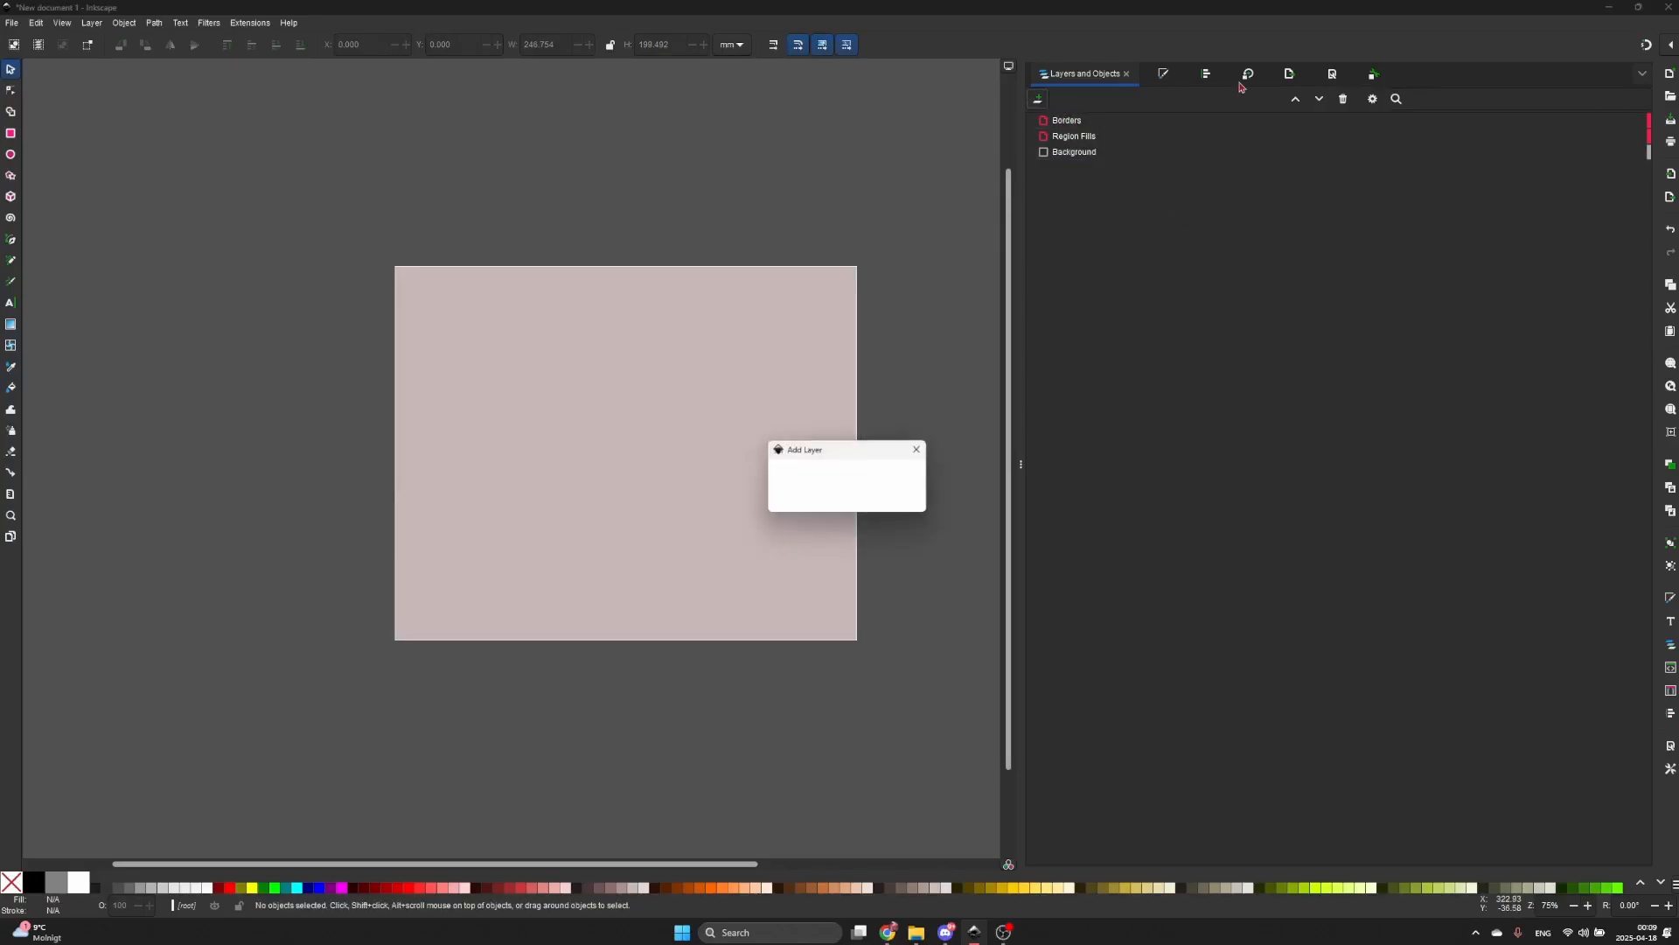
pyautogui.write('Referenc')
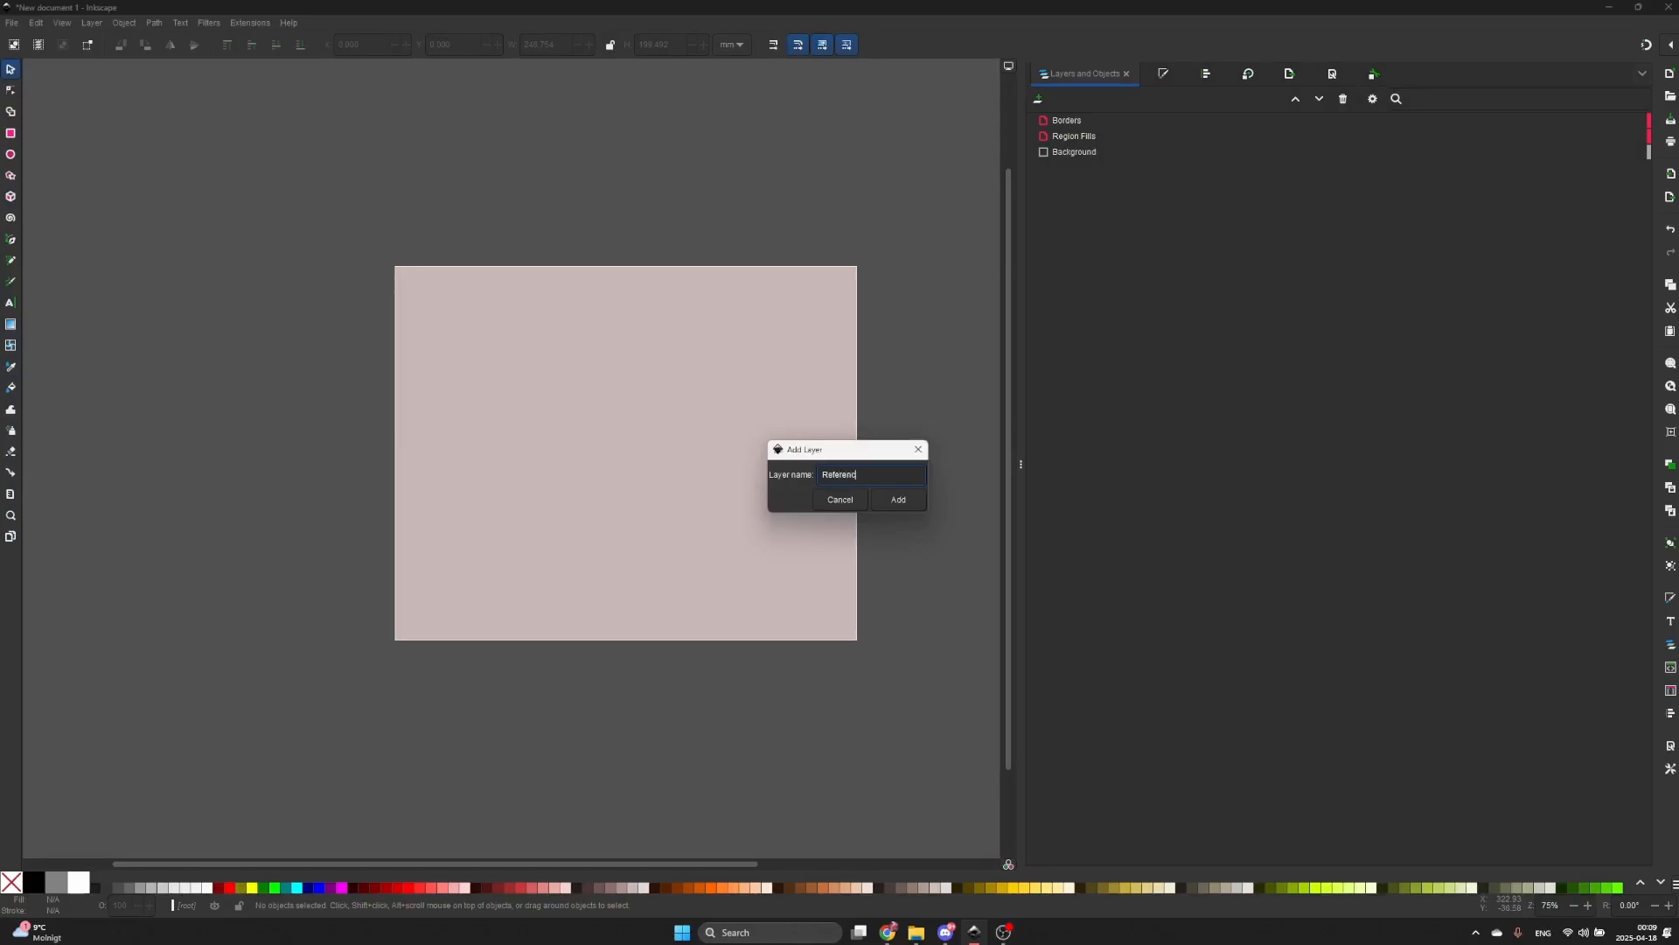
pyautogui.write('es')
pyautogui.press('Return')
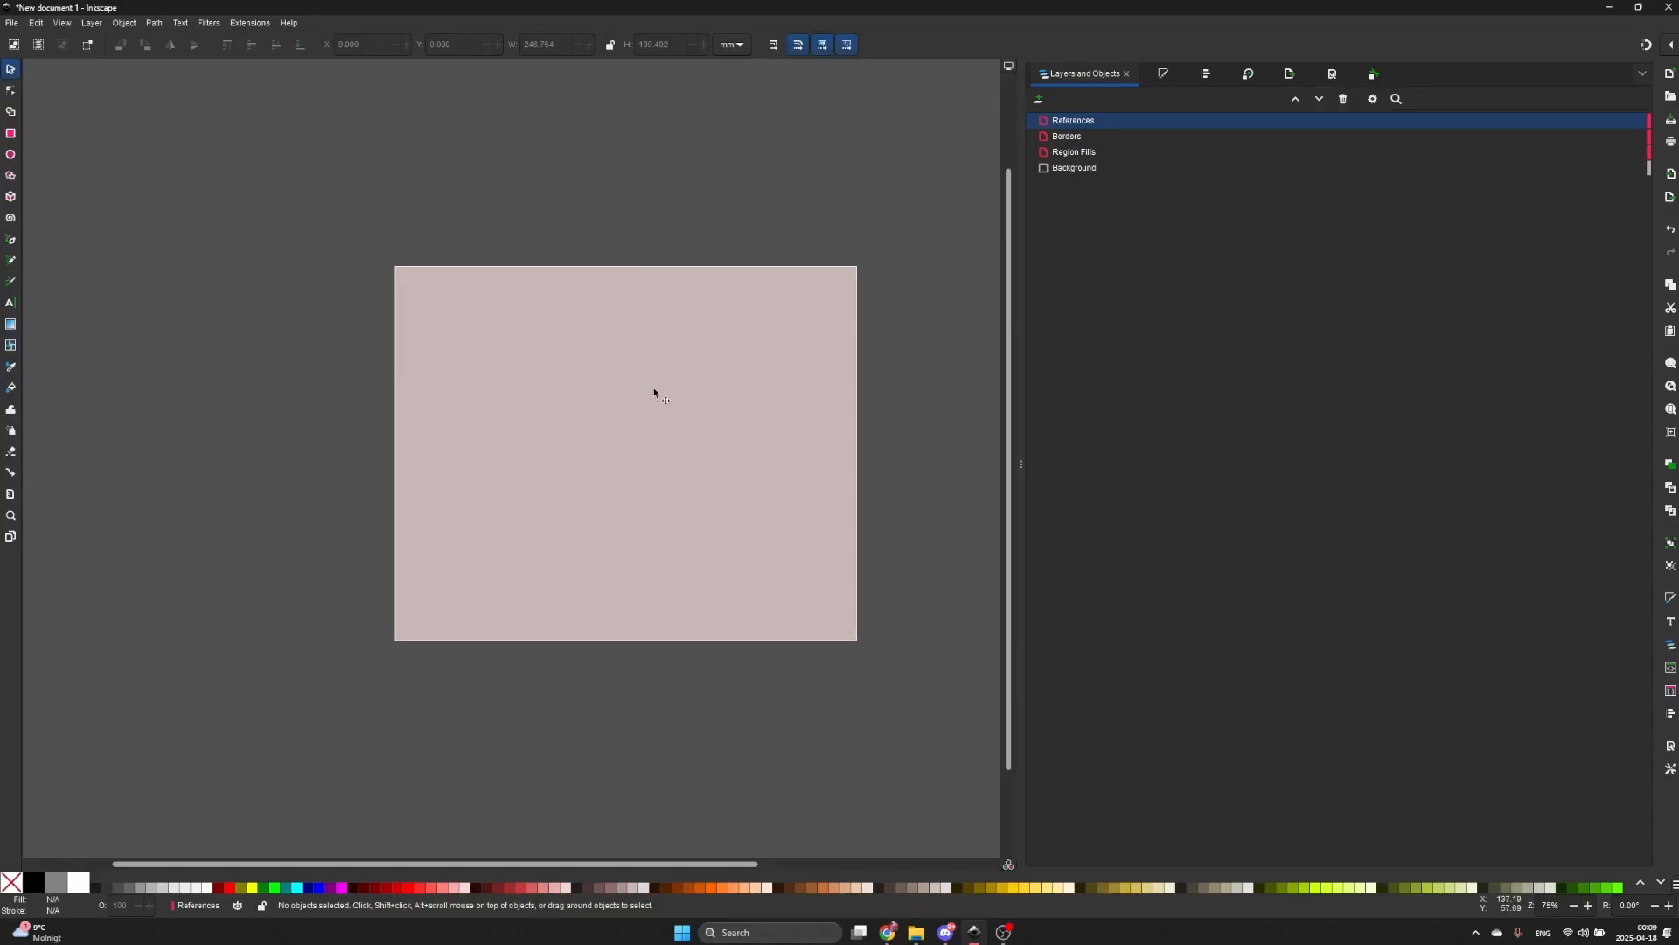
# - Paste the copied British Isles map into the References layer, scale it to about 98 by 139 mm, and position it near the page's center
pyautogui.hotkey('ctrl', 'v')
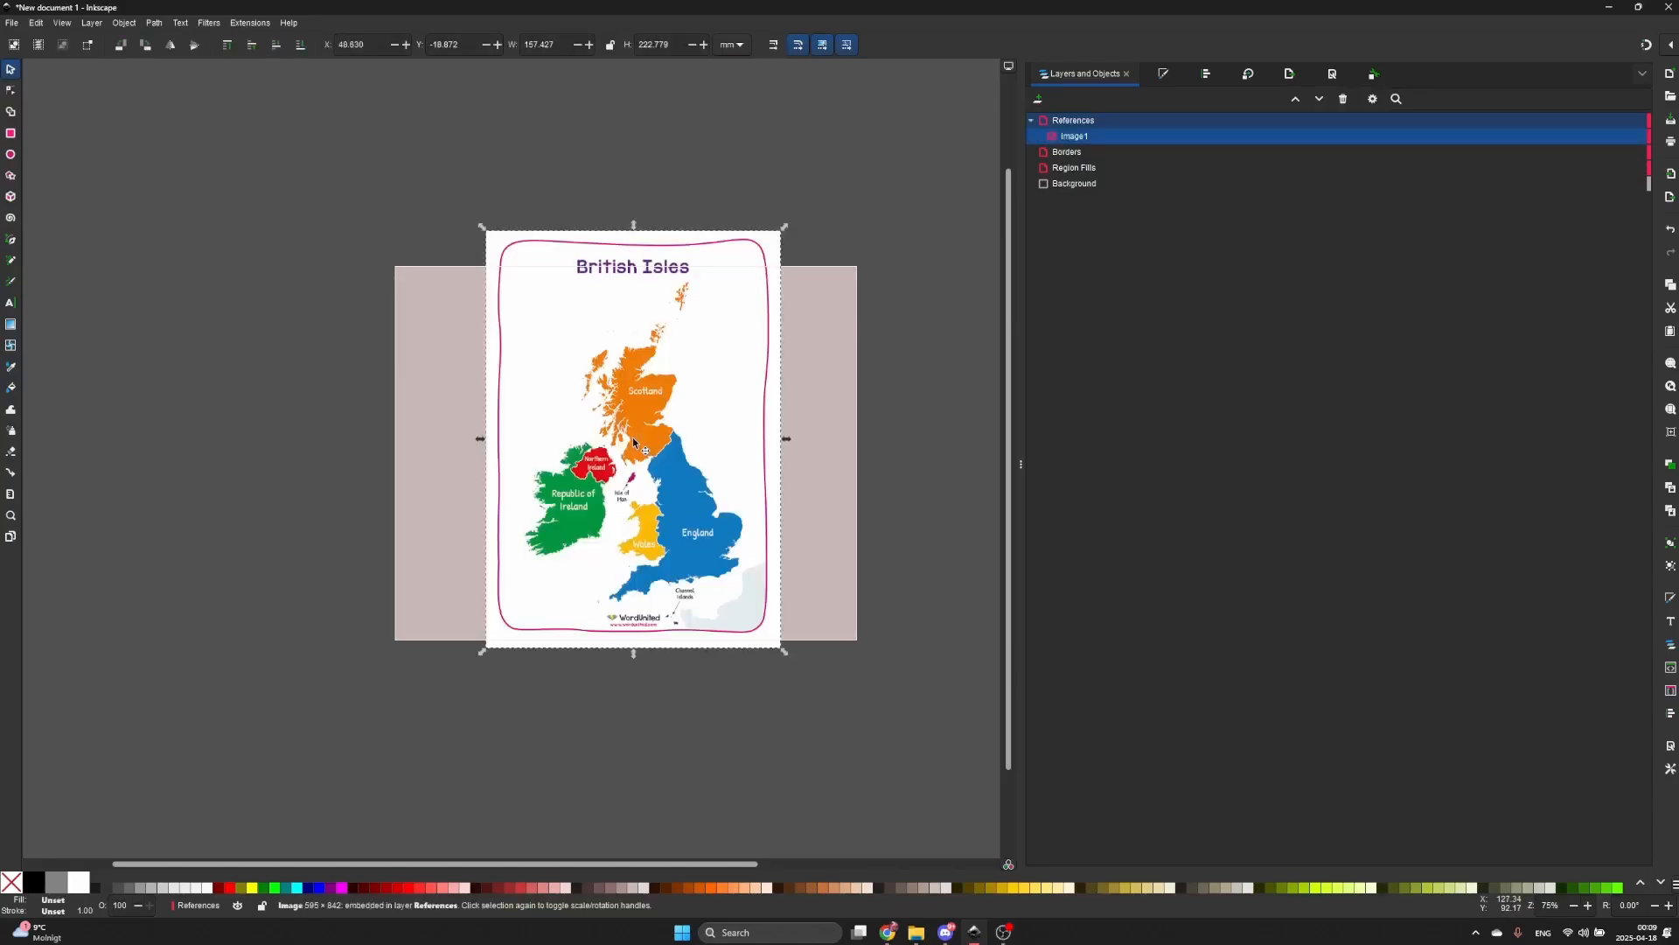
pyautogui.scroll(-1, 601, 420)
pyautogui.scroll(1, 602, 418)
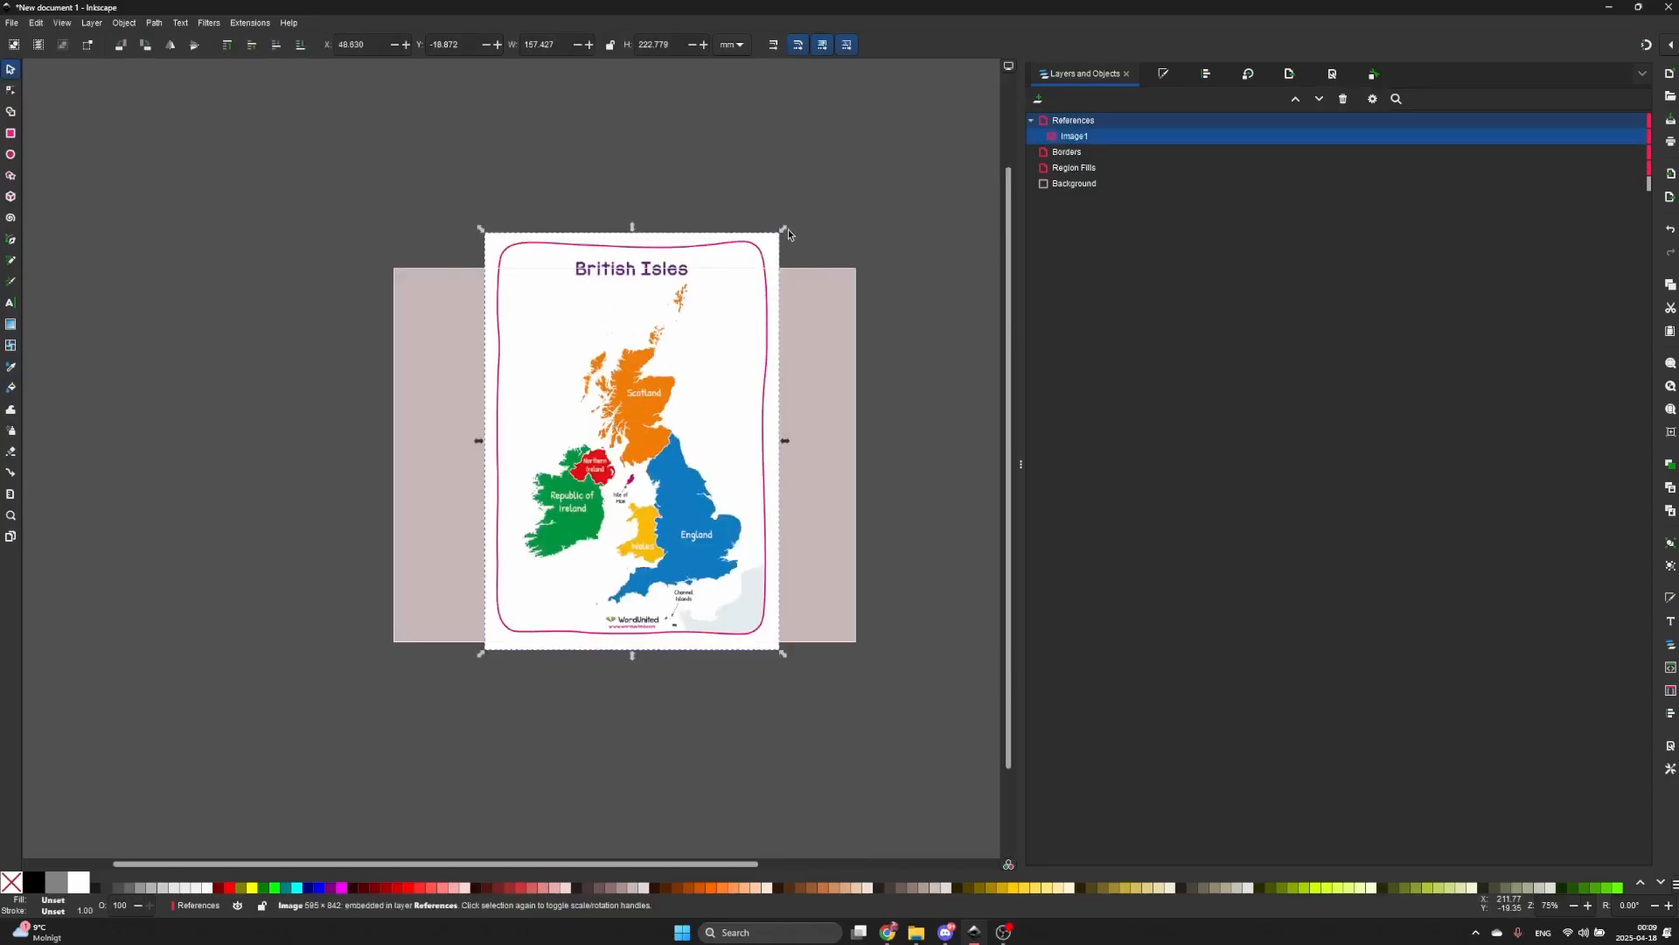
pyautogui.moveTo(788, 234); pyautogui.dragTo(728, 276)
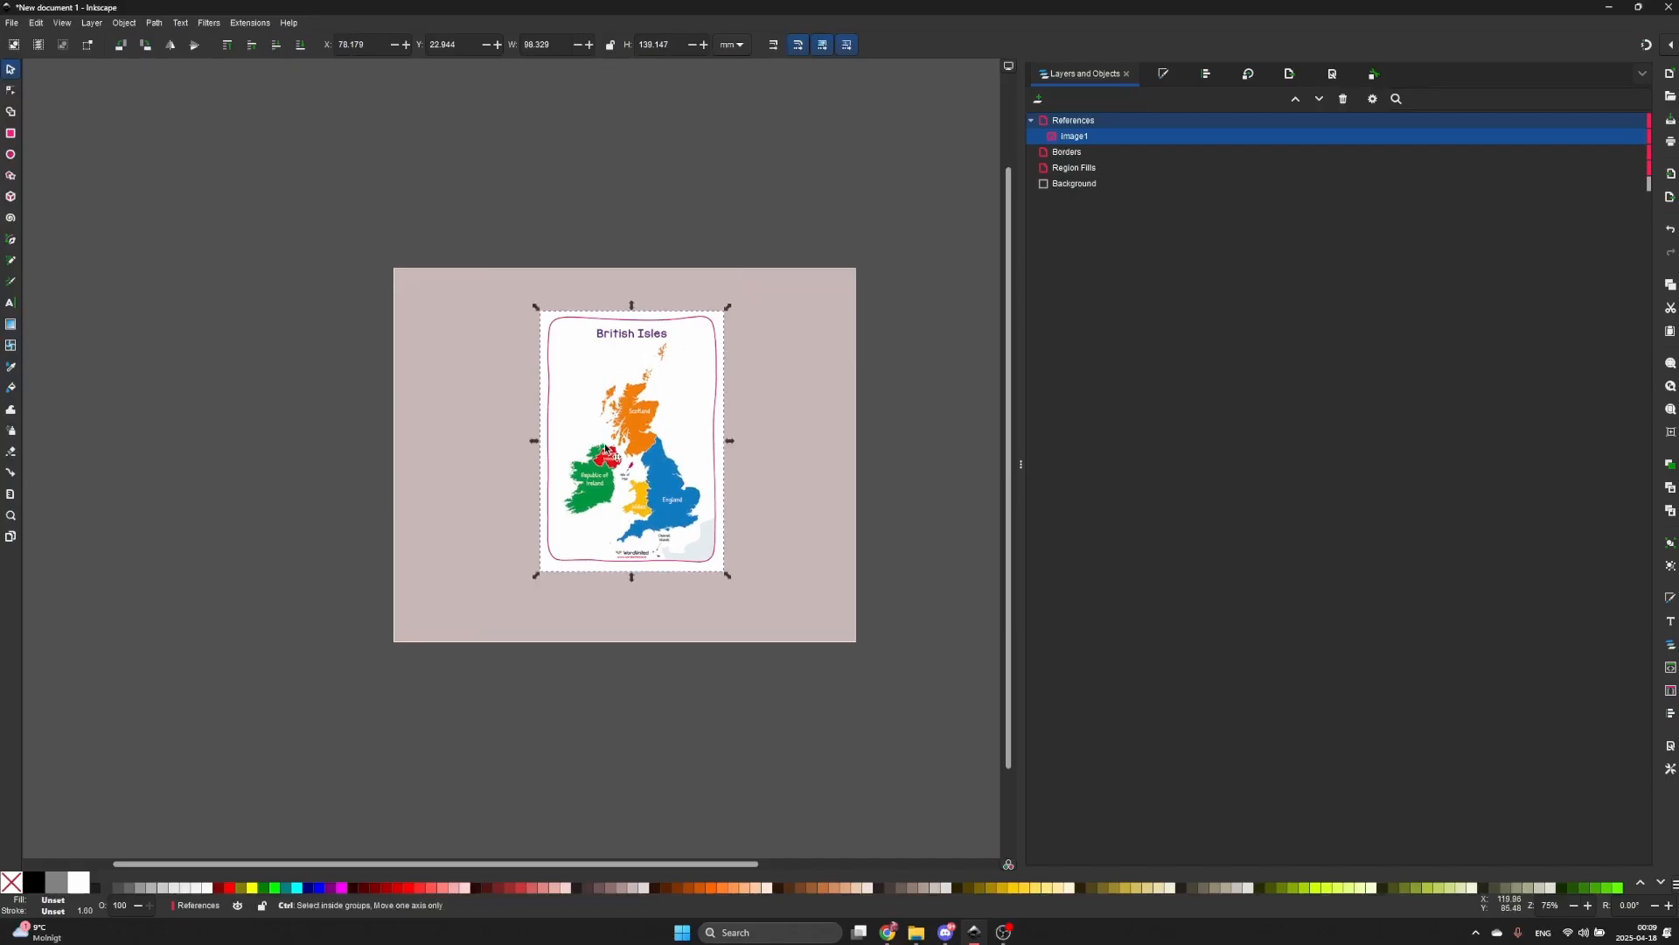
pyautogui.scroll(2, 605, 447)
pyautogui.moveTo(670, 431); pyautogui.dragTo(645, 445)
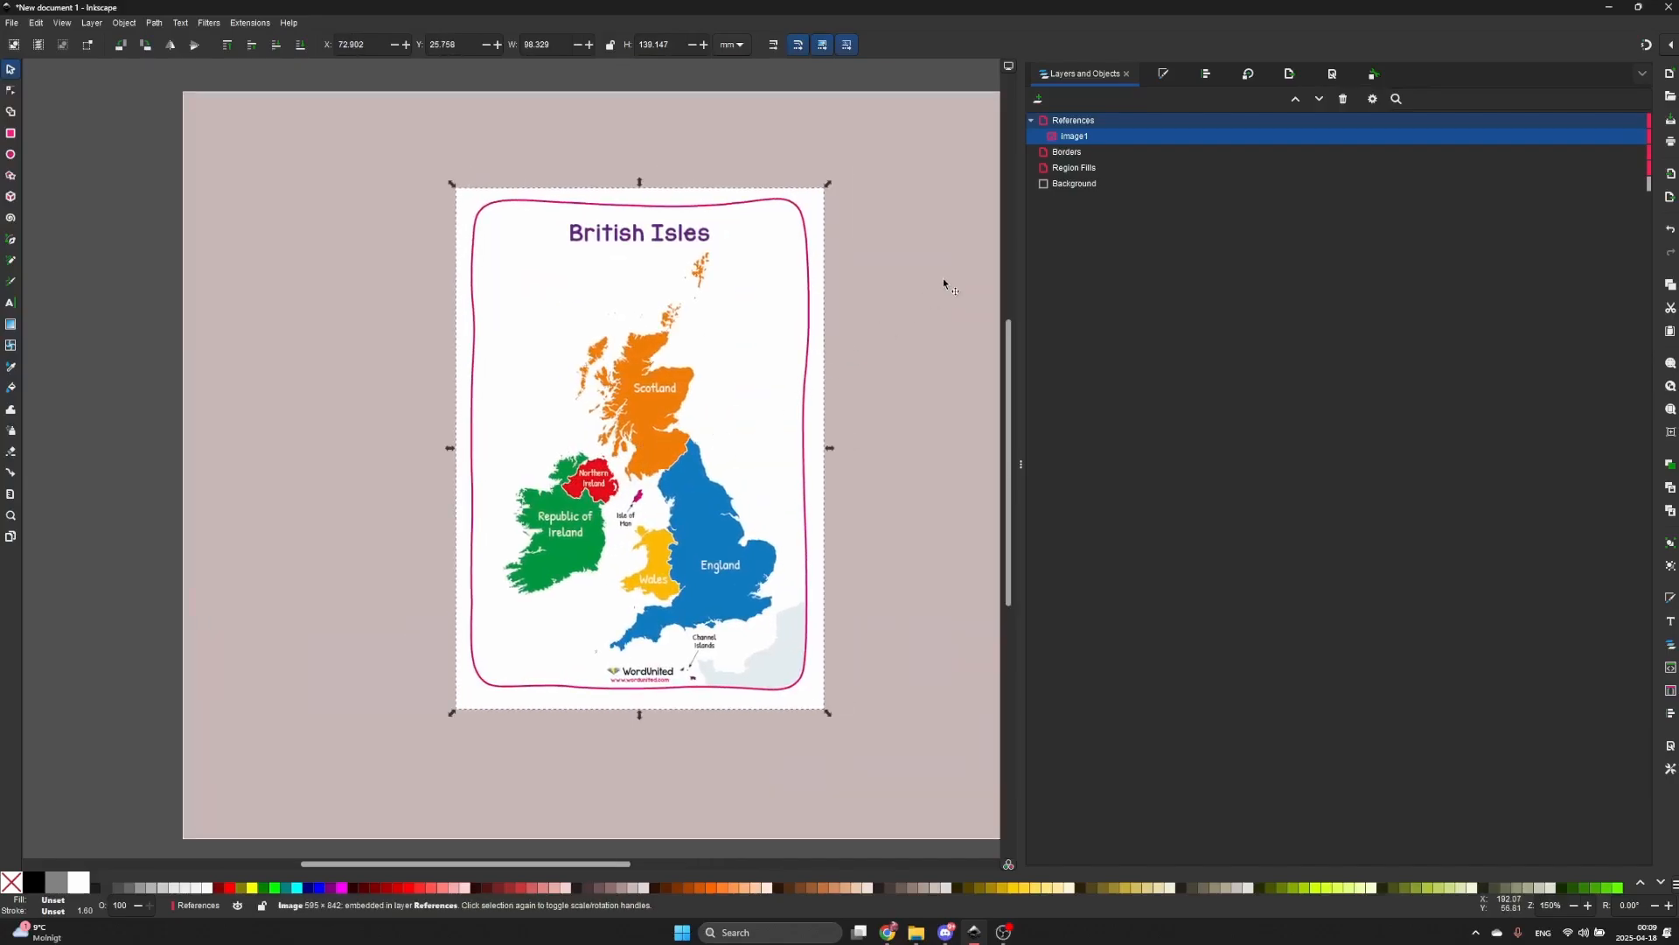
# - Rename the Borders layer as Region Borders
pyautogui.click(1109, 168)
pyautogui.click(1090, 152)
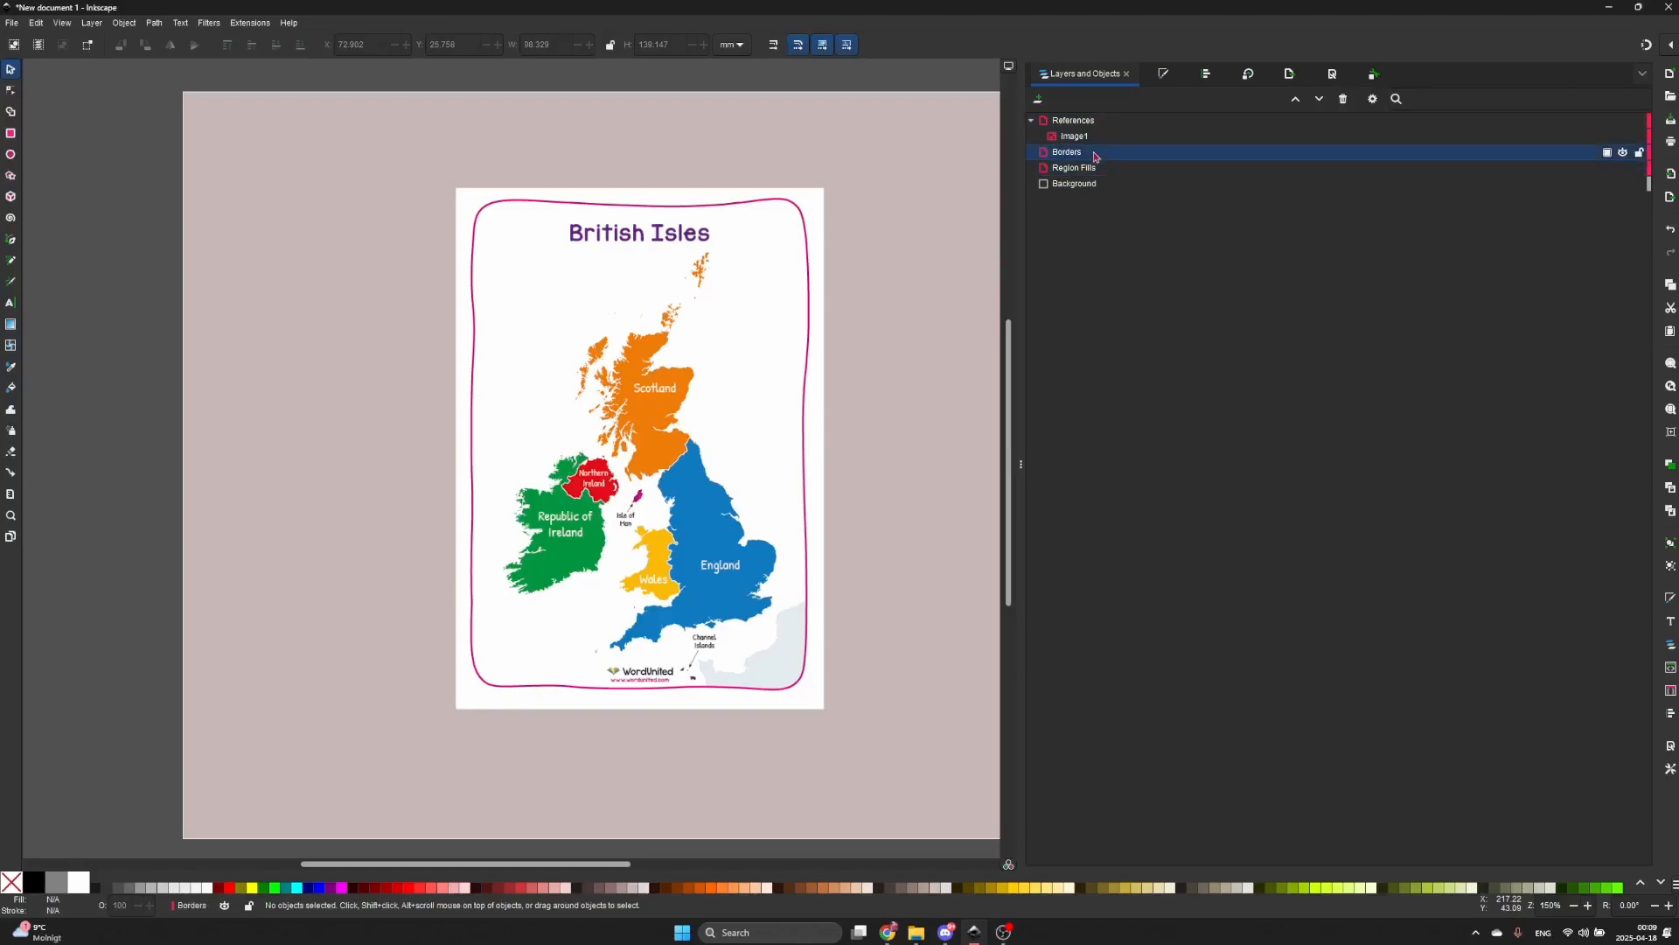
pyautogui.write('Region')
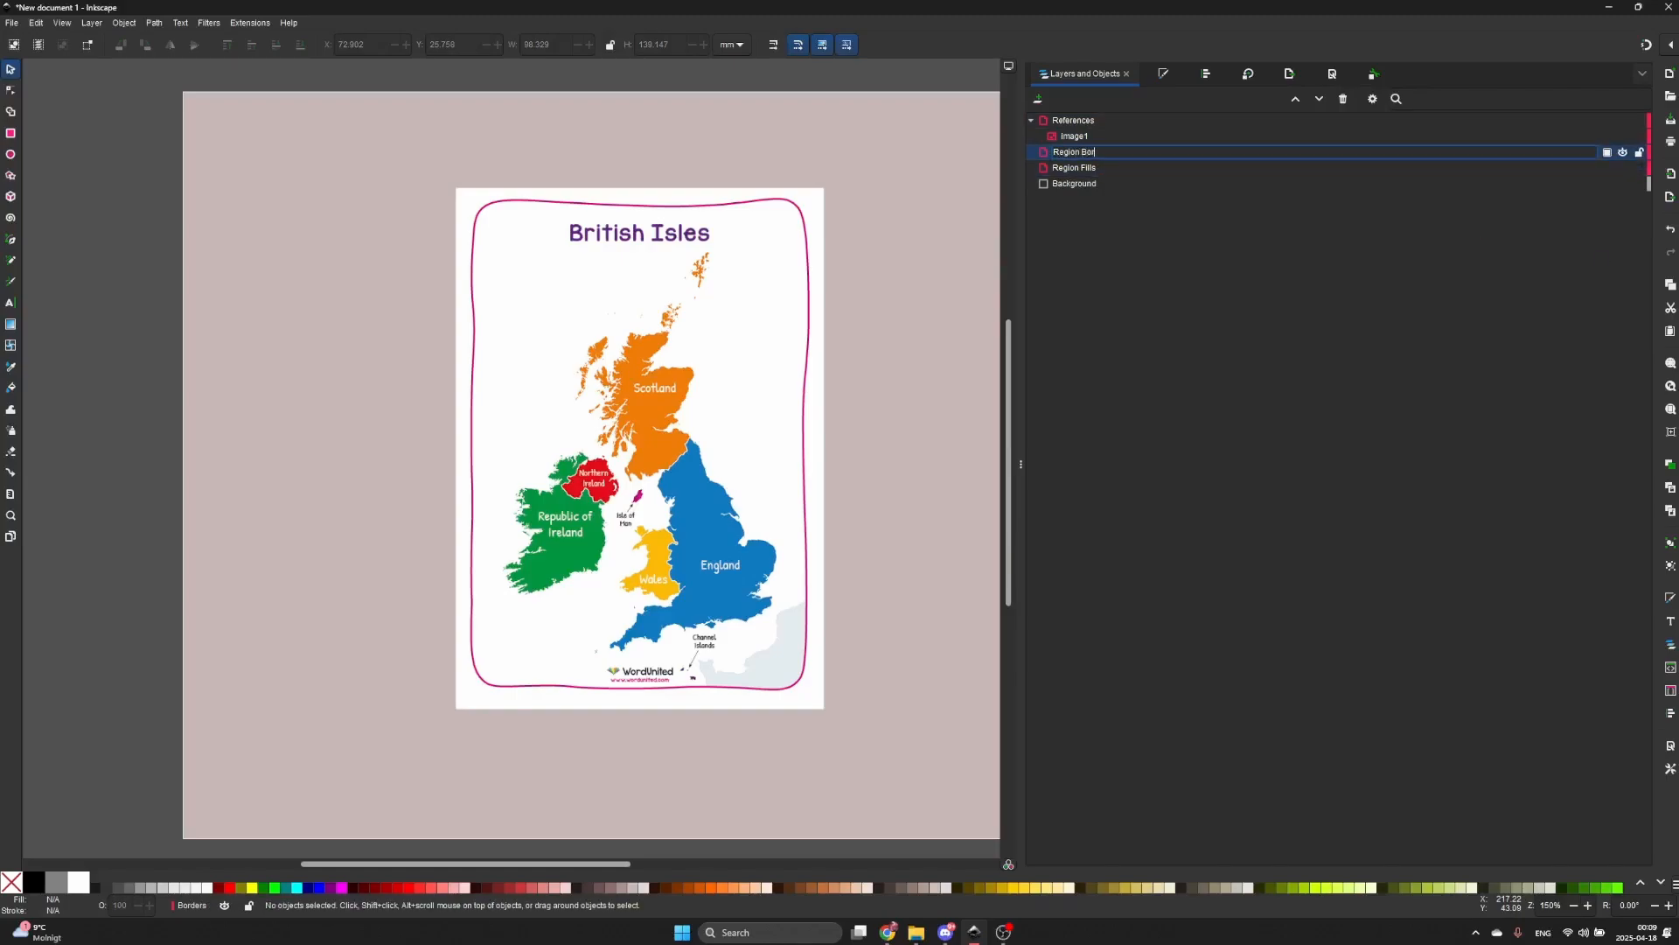
pyautogui.press('Return')
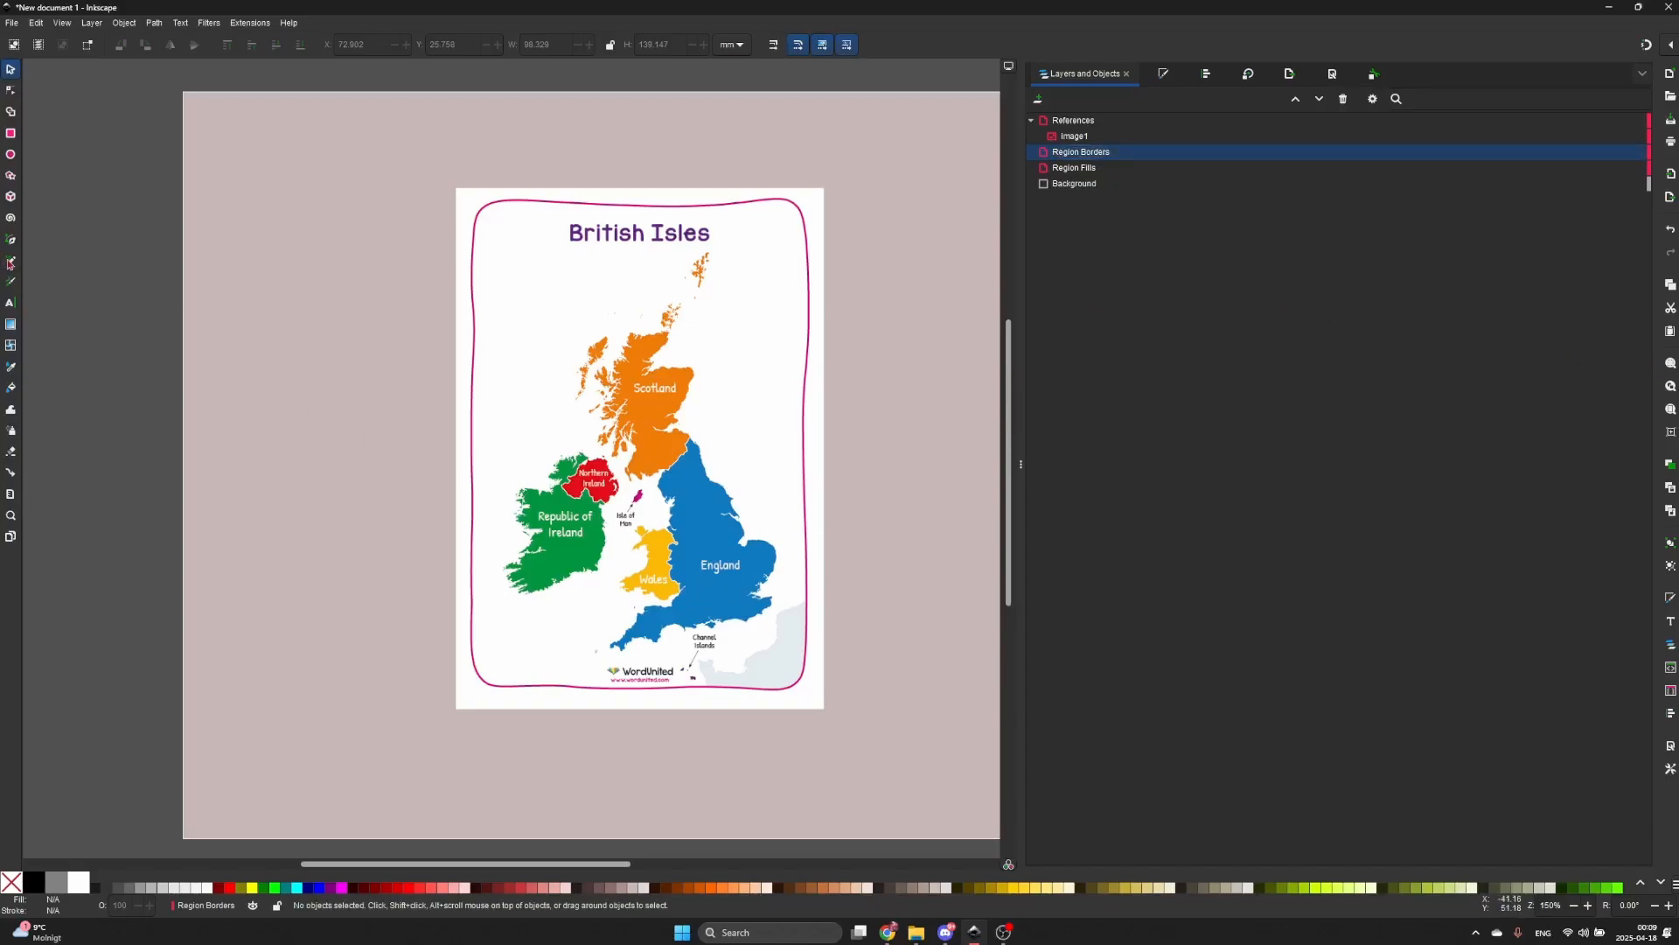
# - Trace England's southeastern coast from the south shore up around the Thames estuary with a Pen path in the Region Borders layer
pyautogui.click(11, 241)
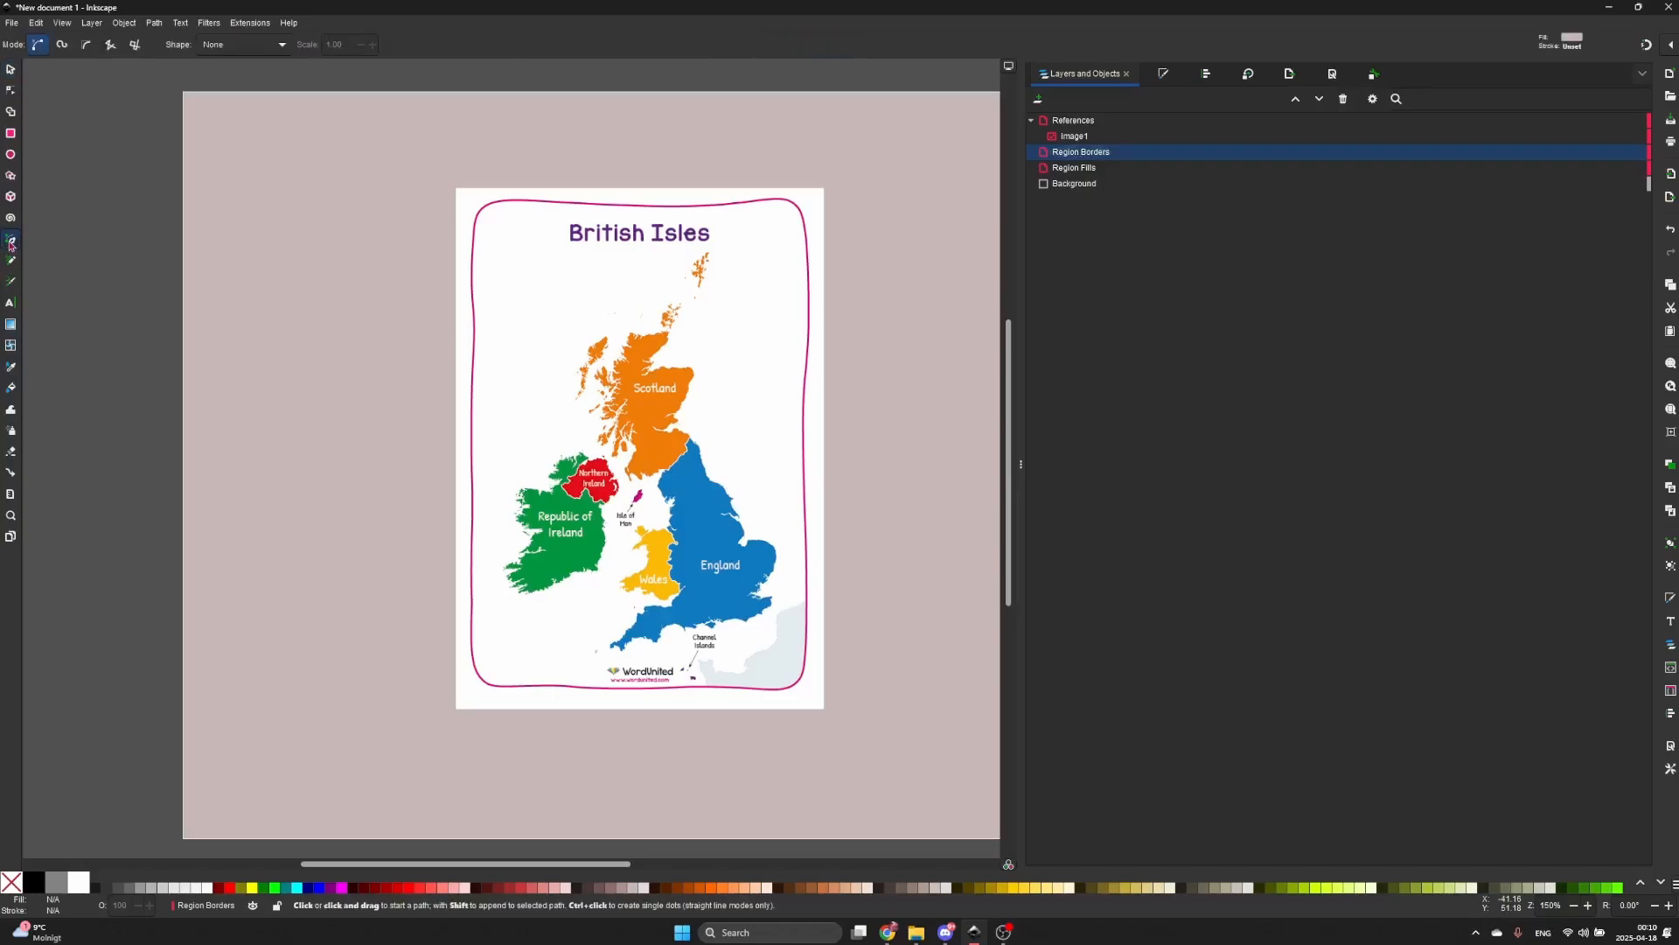
pyautogui.scroll(3, 715, 656)
pyautogui.scroll(2, 747, 548)
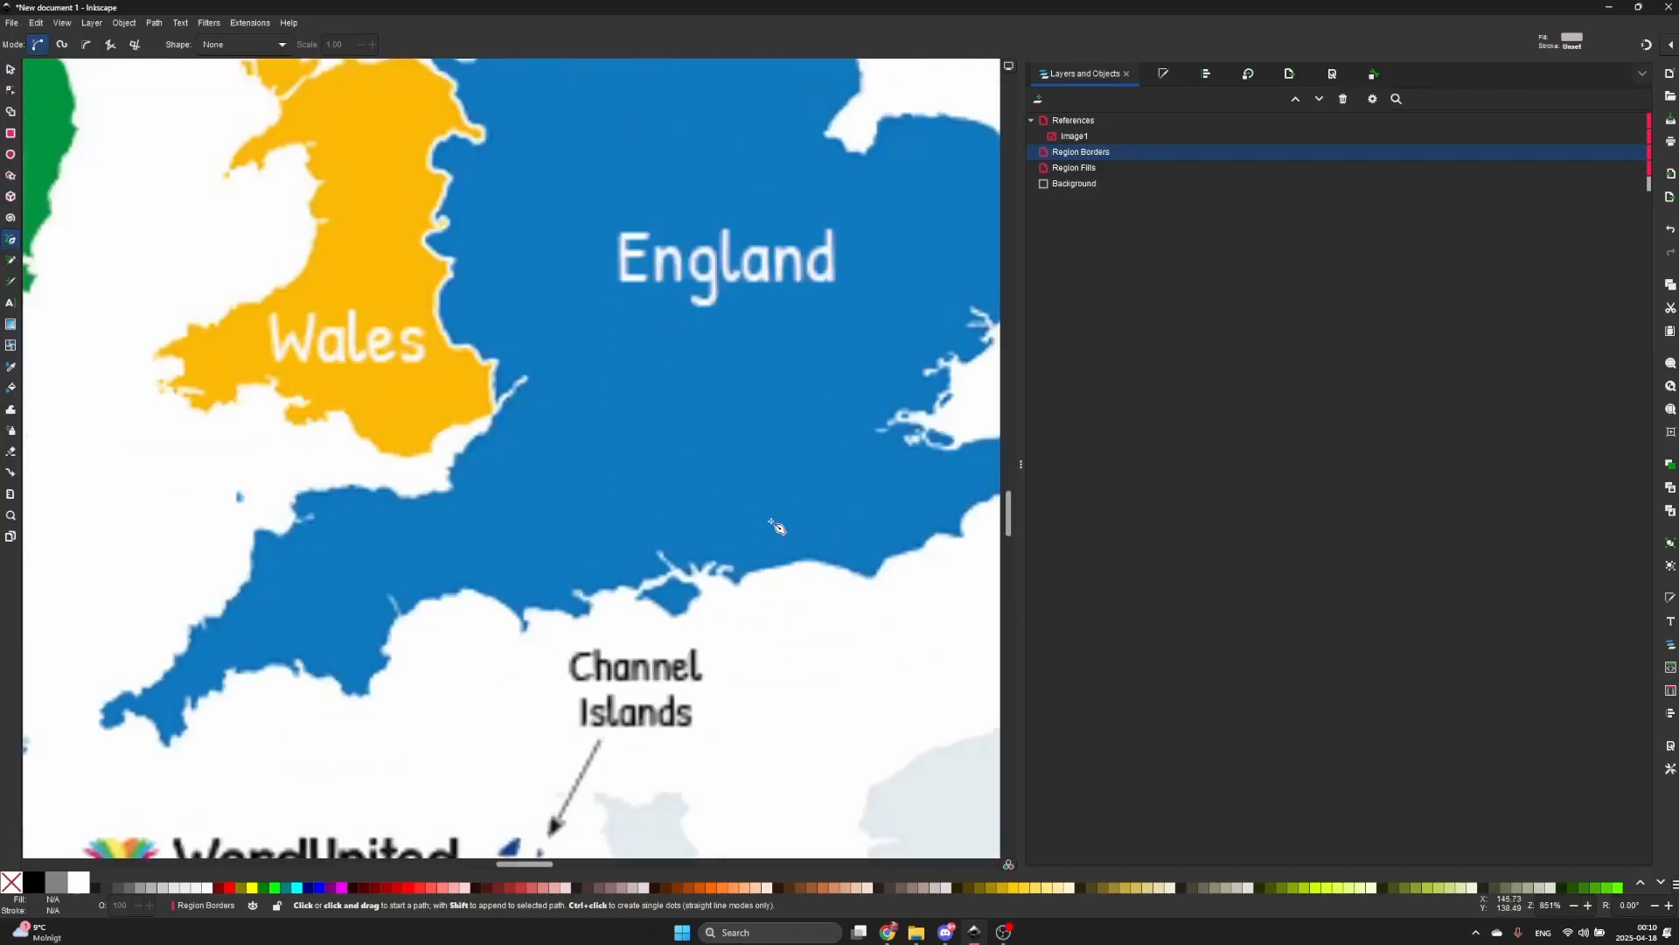
pyautogui.click(772, 560)
pyautogui.moveTo(833, 572); pyautogui.dragTo(849, 412)
pyautogui.click(862, 581)
pyautogui.click(928, 538)
pyautogui.keyDown('ctrl'); pyautogui.scroll(1, 845, 491); pyautogui.keyUp('ctrl')
pyautogui.moveTo(834, 405); pyautogui.dragTo(762, 417)
pyautogui.click(802, 430)
pyautogui.moveTo(758, 413); pyautogui.dragTo(672, 367)
pyautogui.keyDown('ctrl'); pyautogui.scroll(2, 742, 414); pyautogui.keyUp('ctrl')
pyautogui.moveTo(665, 379); pyautogui.dragTo(703, 321)
pyautogui.moveTo(715, 319); pyautogui.dragTo(729, 328)
pyautogui.moveTo(742, 327); pyautogui.dragTo(792, 335)
pyautogui.moveTo(788, 334); pyautogui.dragTo(791, 326)
pyautogui.moveTo(790, 313); pyautogui.dragTo(848, 254)
pyautogui.press('Return')
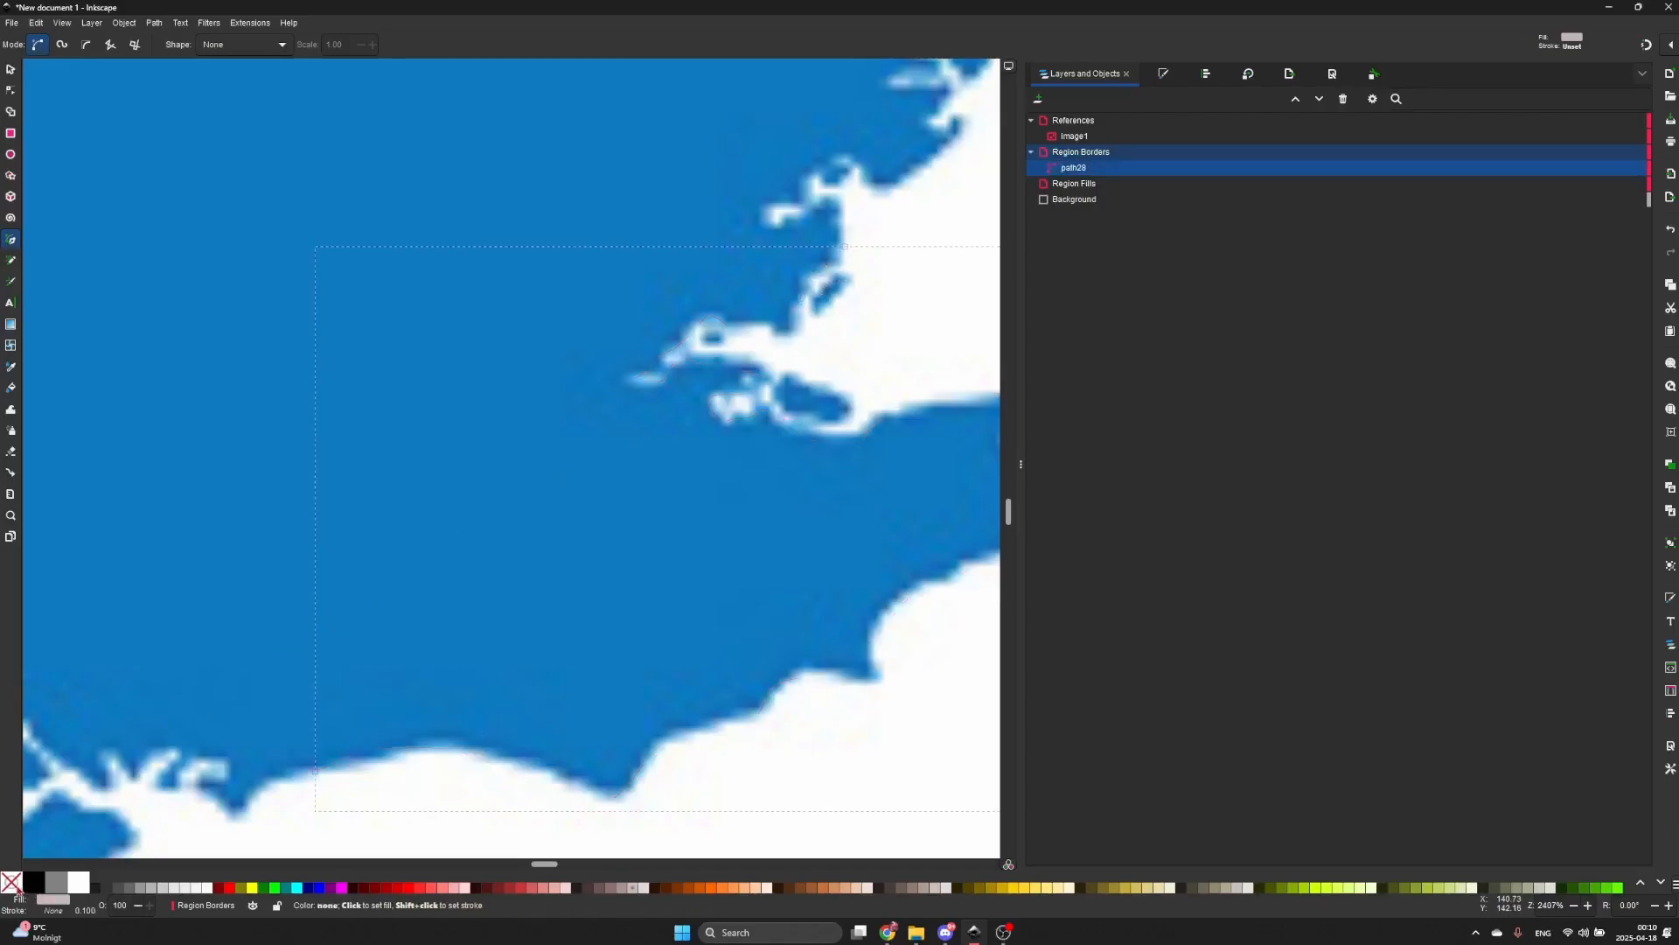
# - Give the coastline path no fill and a black stroke 0.2 mm wide, and return to the layers and objects list
pyautogui.click(20, 892)
pyautogui.keyDown('shift'); pyautogui.click(34, 883); pyautogui.keyUp('shift')
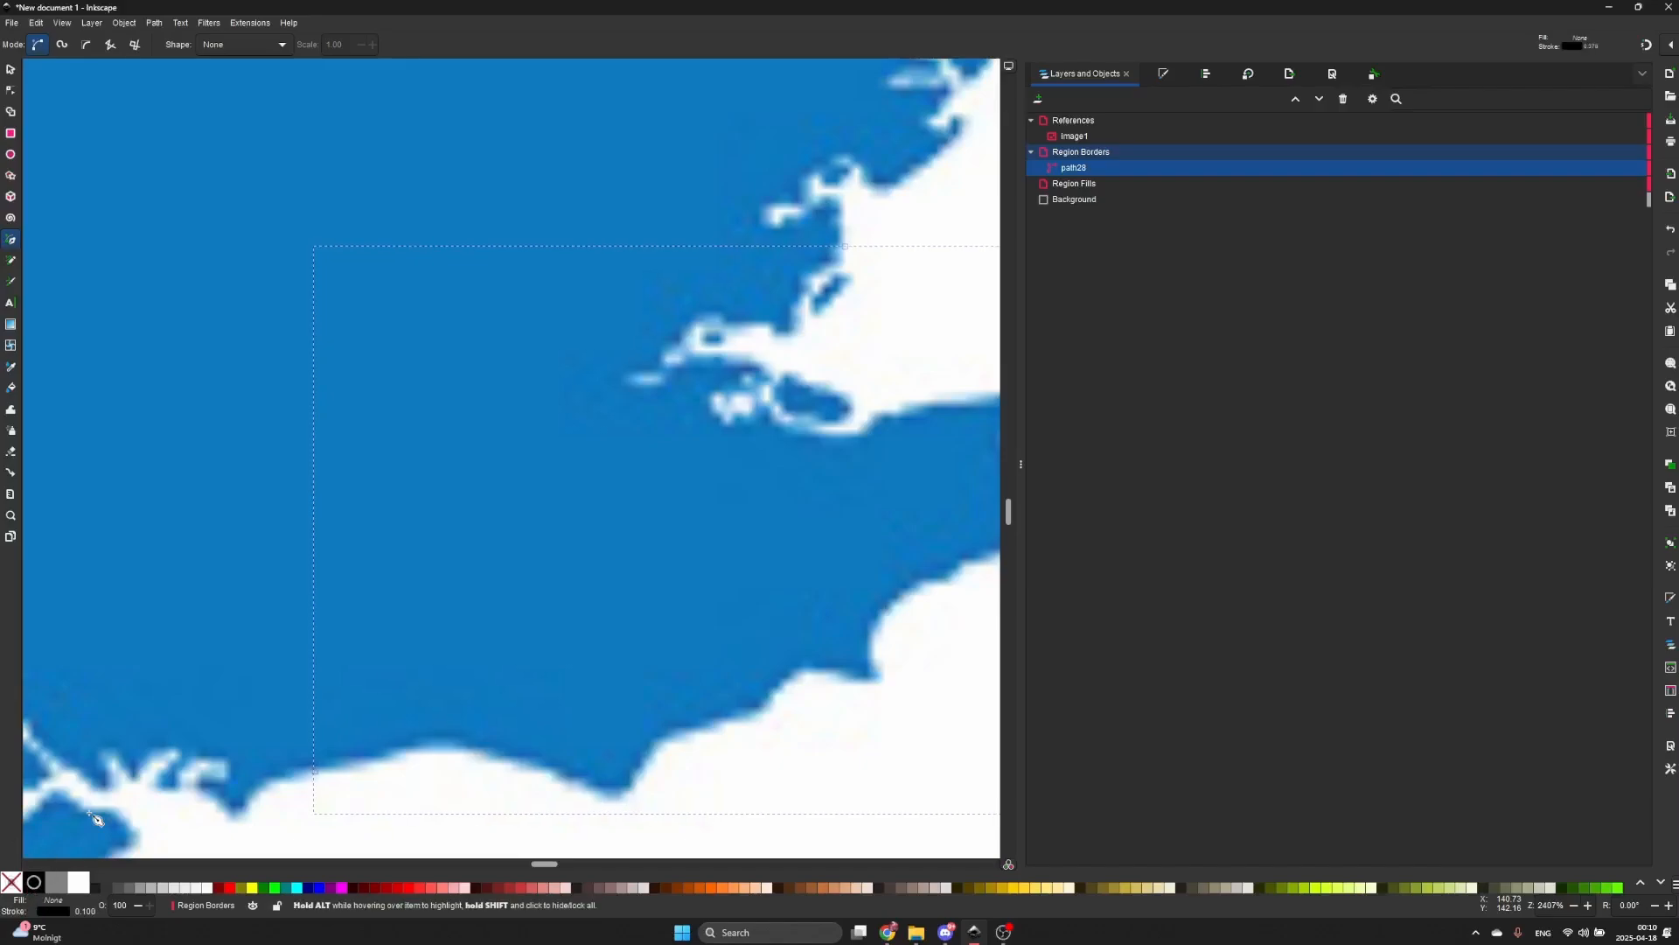
pyautogui.click(1165, 76)
pyautogui.click(1172, 97)
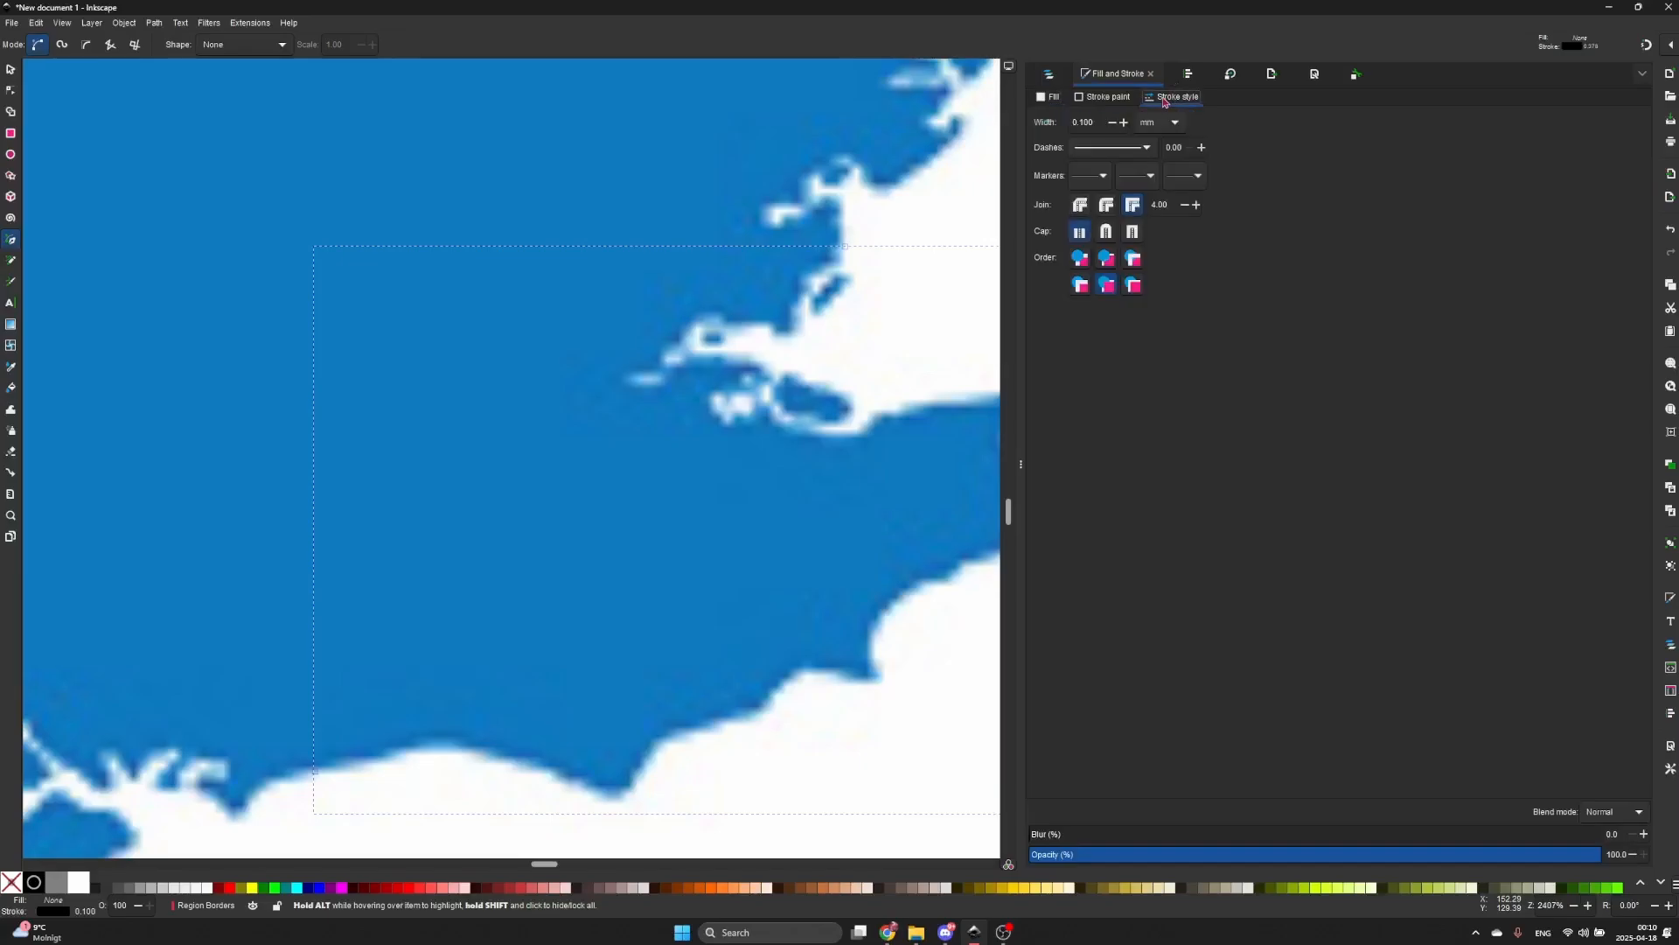
pyautogui.click(1125, 124)
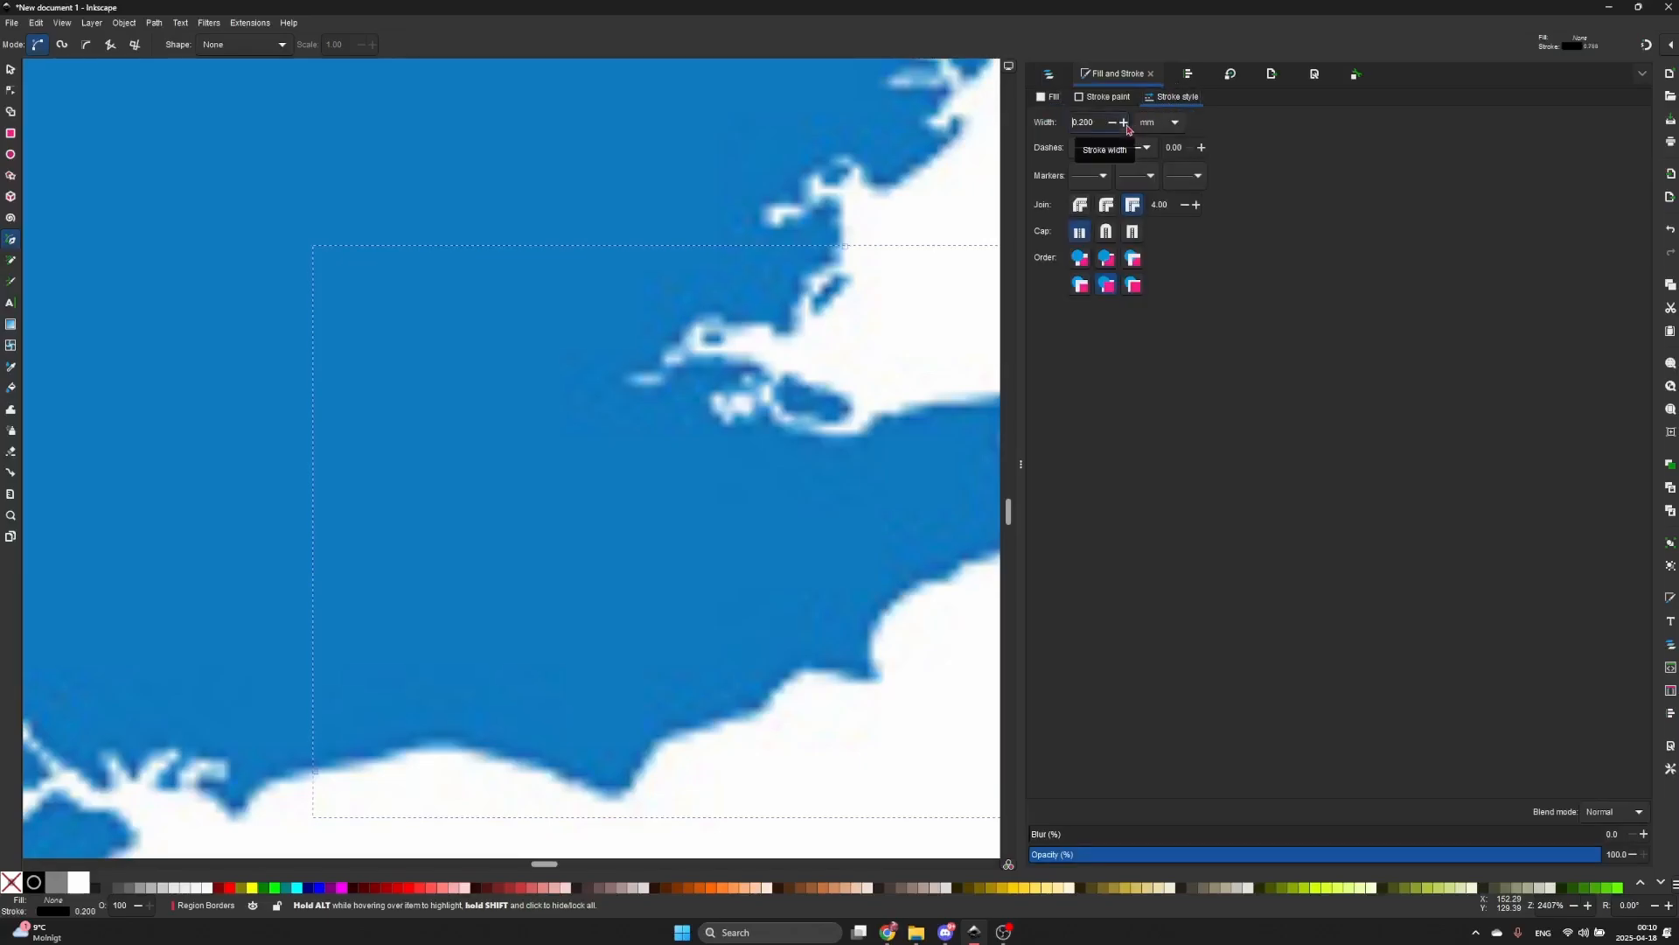
pyautogui.click(1049, 75)
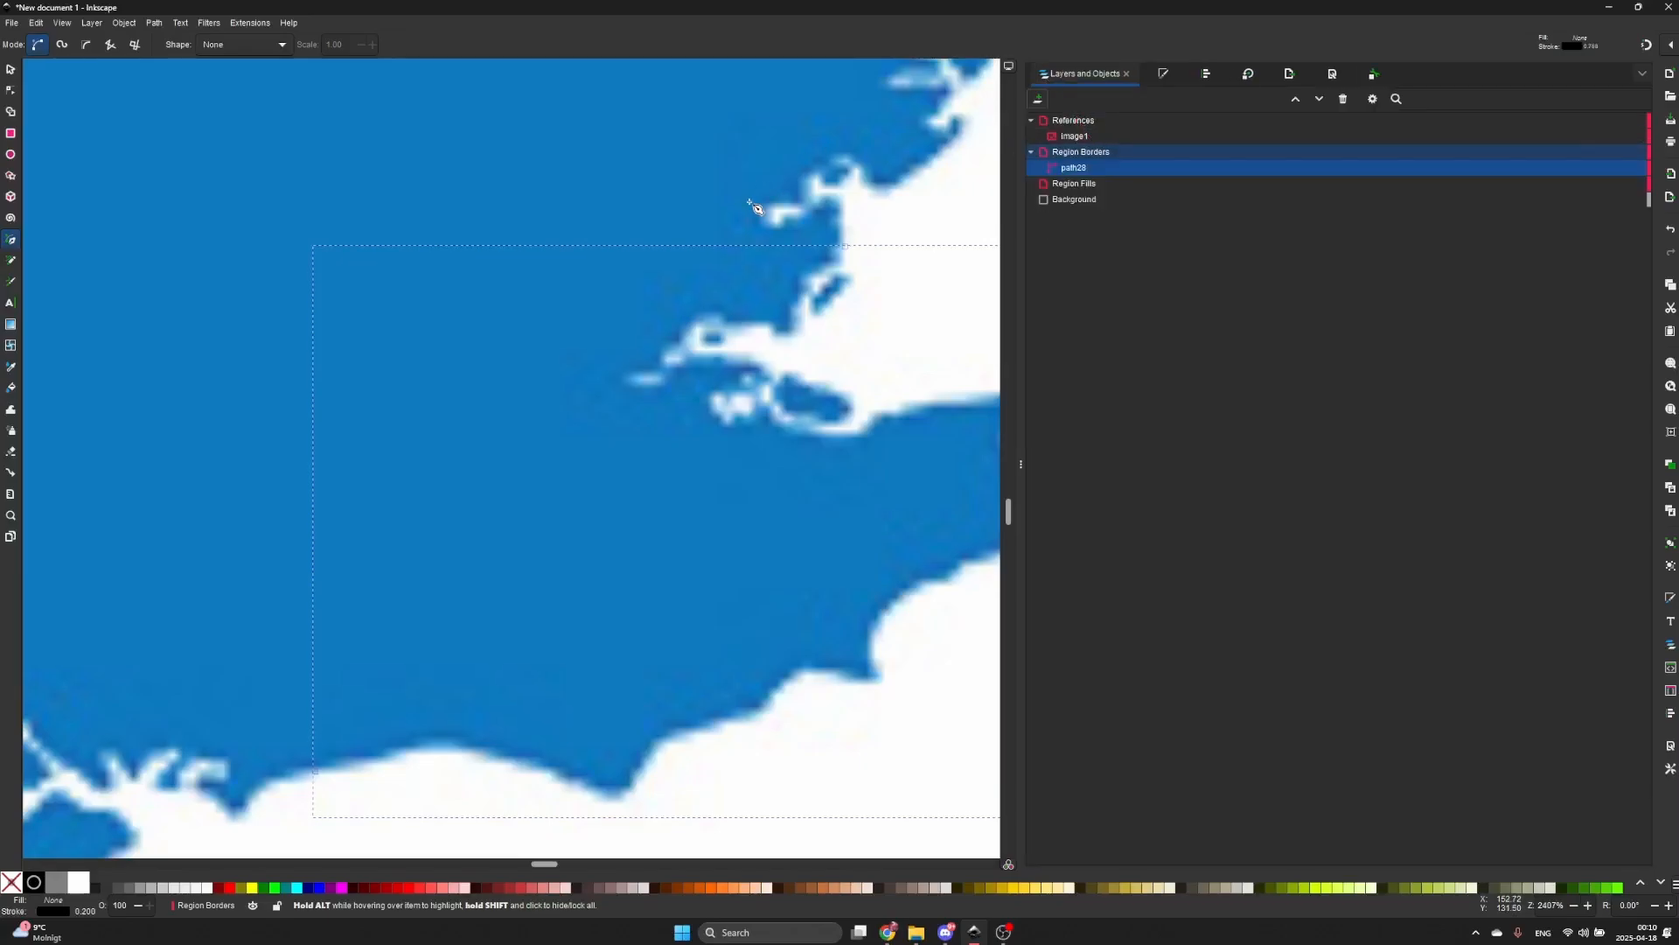
# - Lower the reference image's opacity to about 27% and lock the image so the traced coastline shows through
pyautogui.scroll(-2, 787, 206)
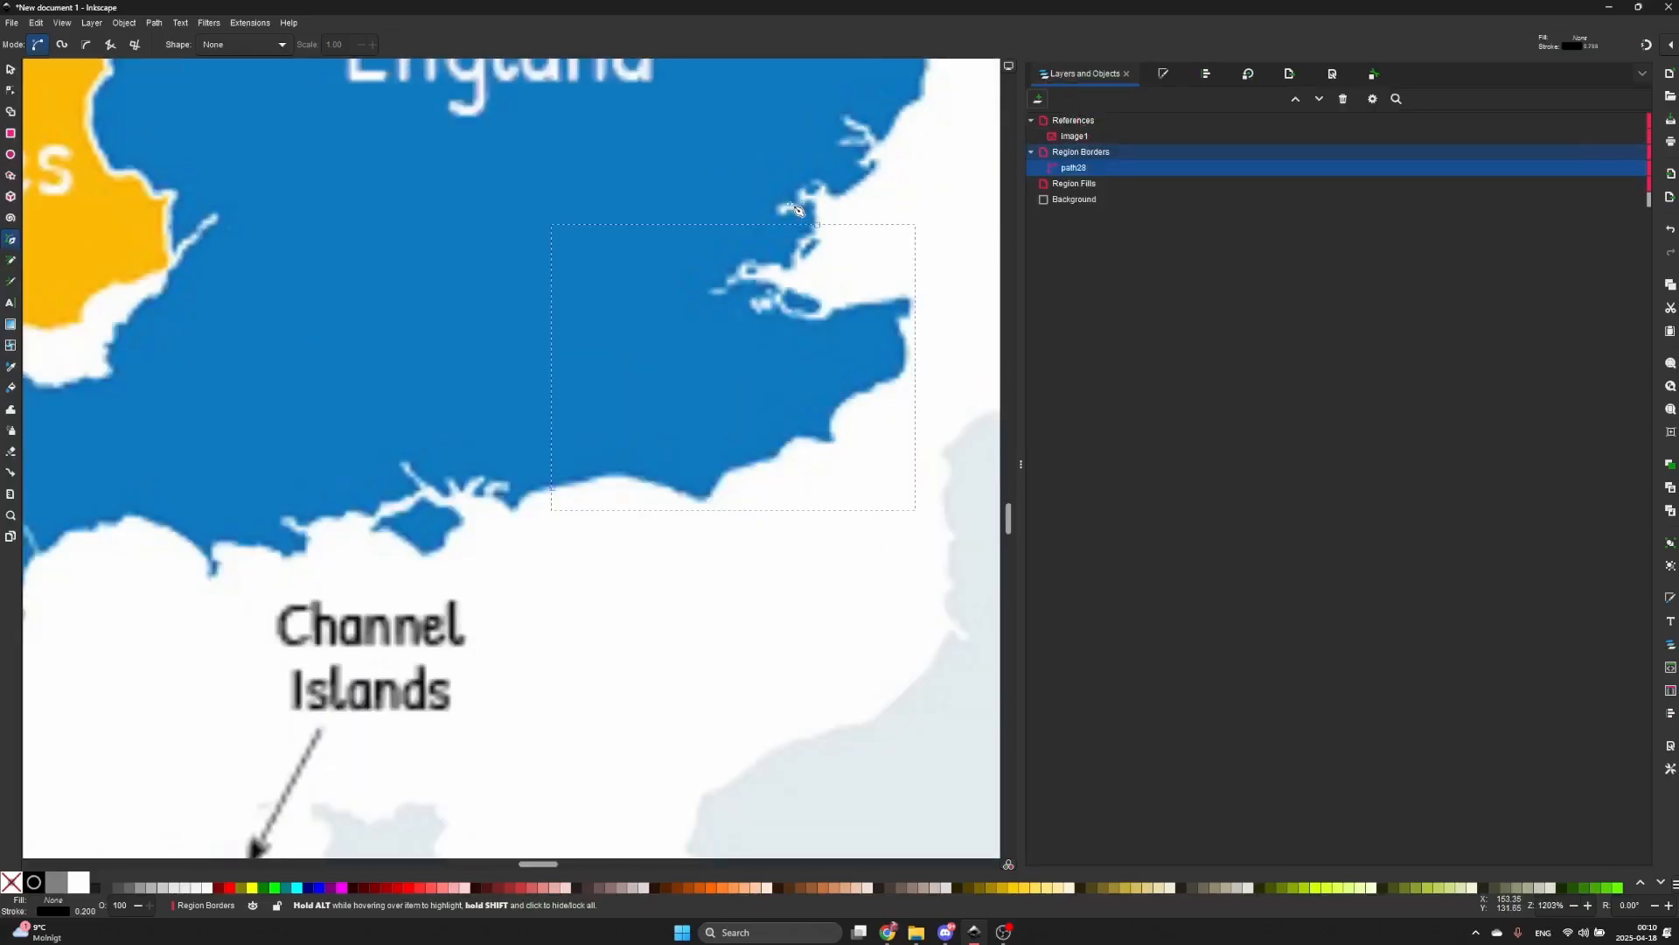
pyautogui.click(846, 180)
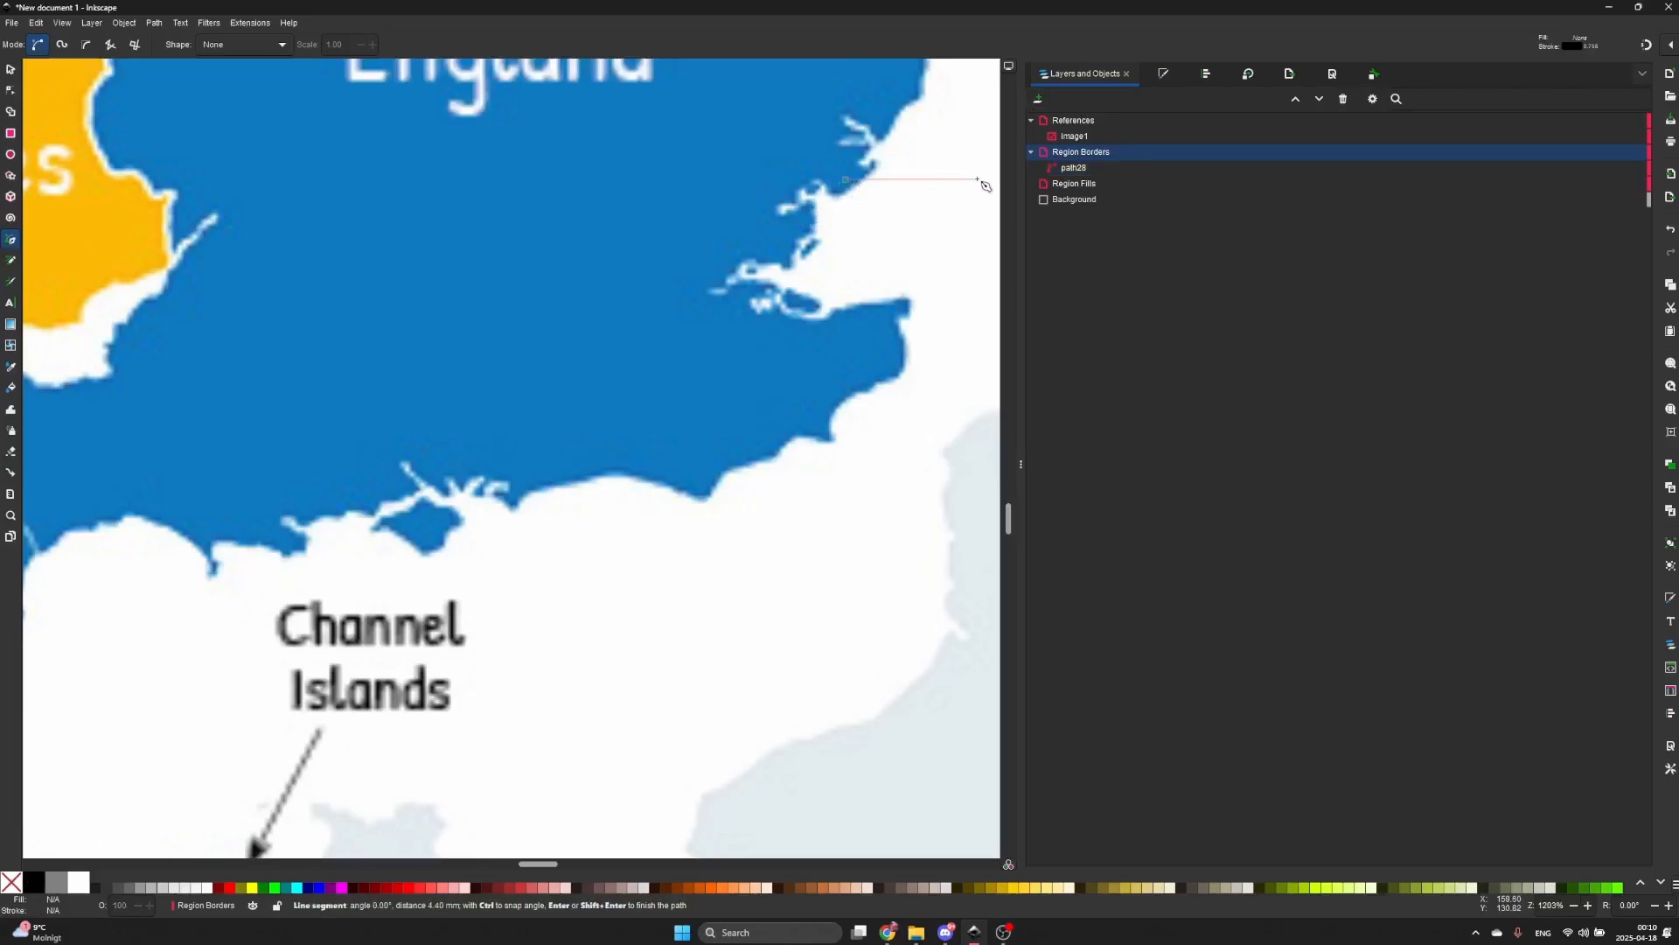
pyautogui.click(1058, 137)
pyautogui.scroll(-1, 898, 195)
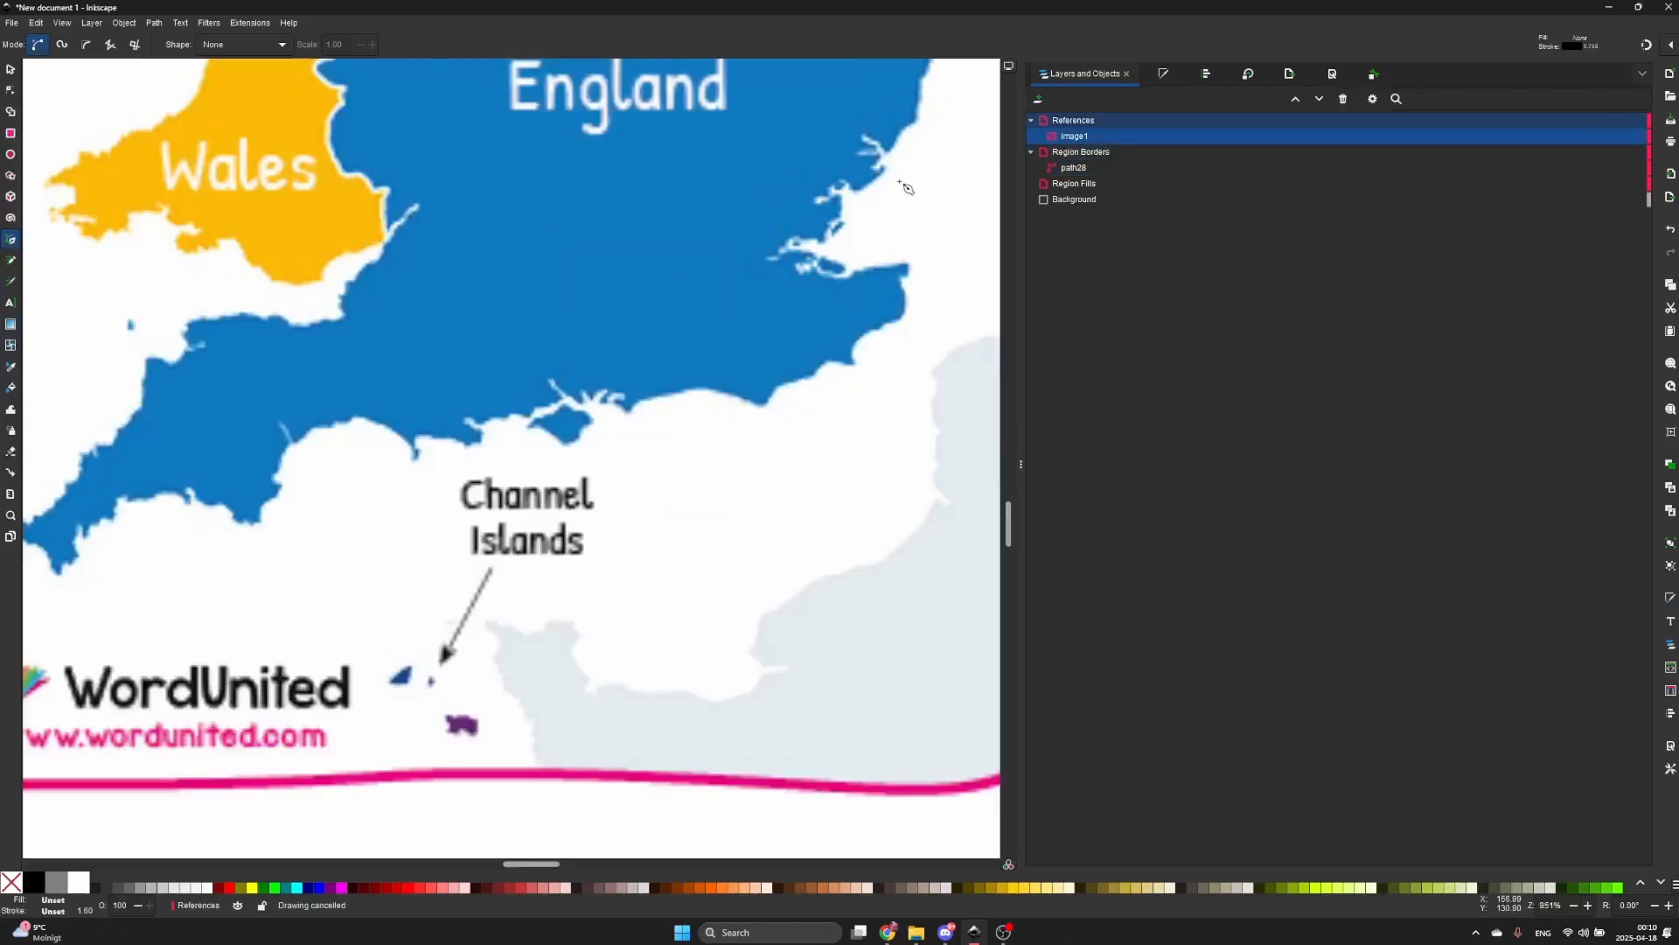
pyautogui.moveTo(863, 160); pyautogui.dragTo(830, 235)
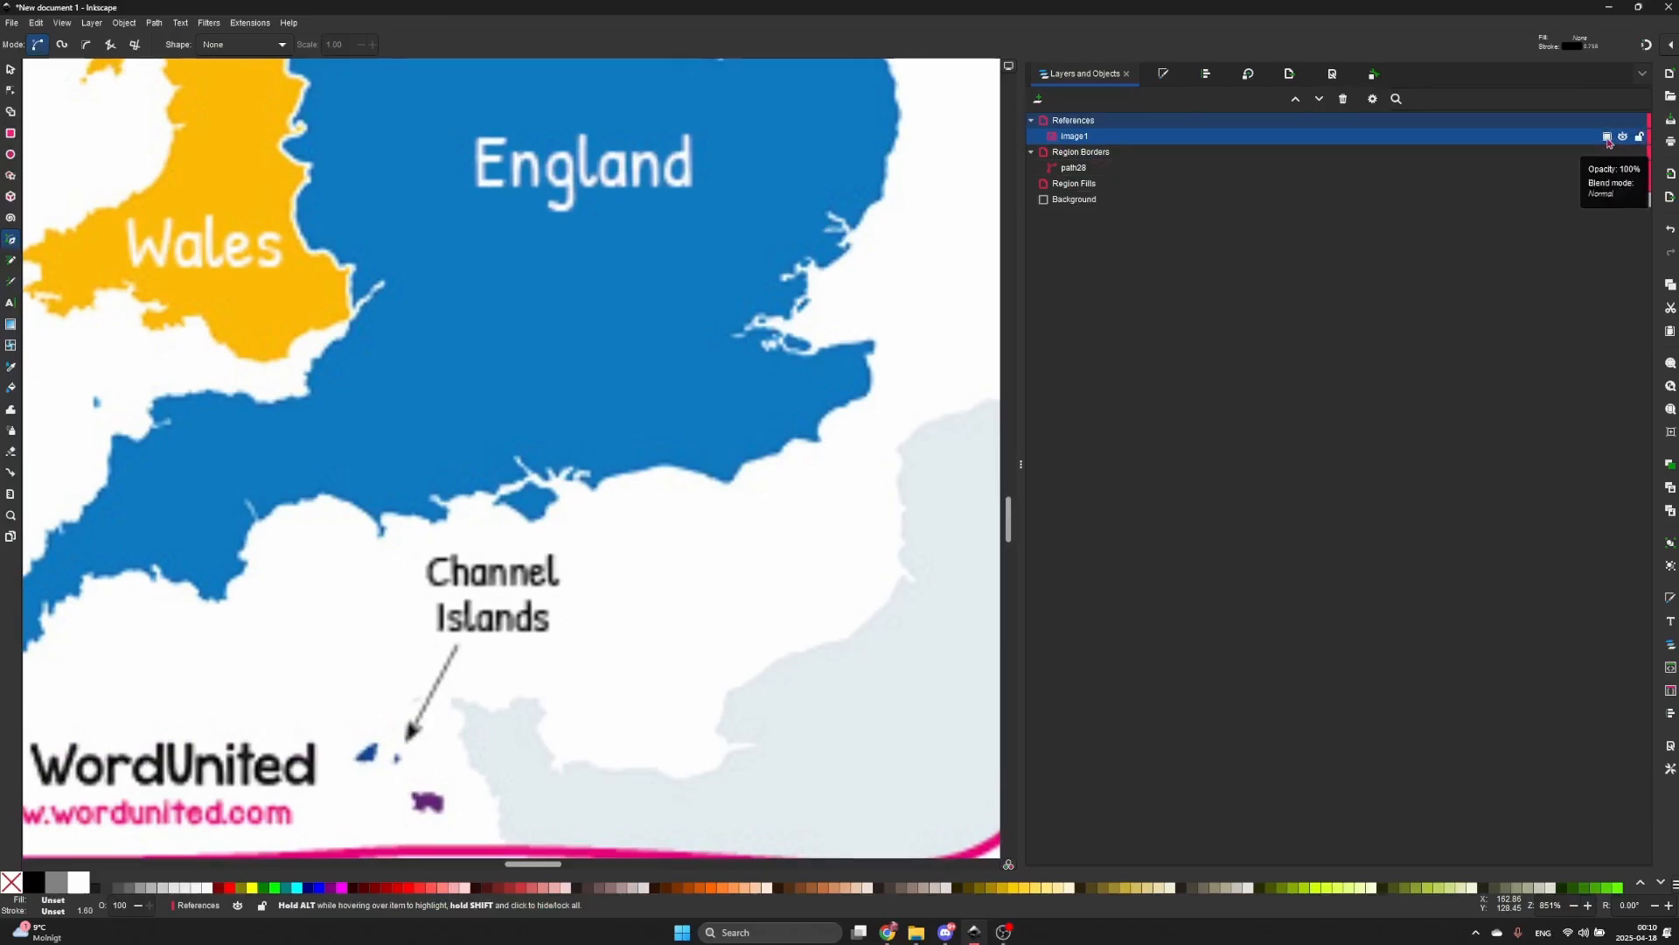
pyautogui.click(1608, 140)
pyautogui.moveTo(1648, 184); pyautogui.dragTo(1584, 185)
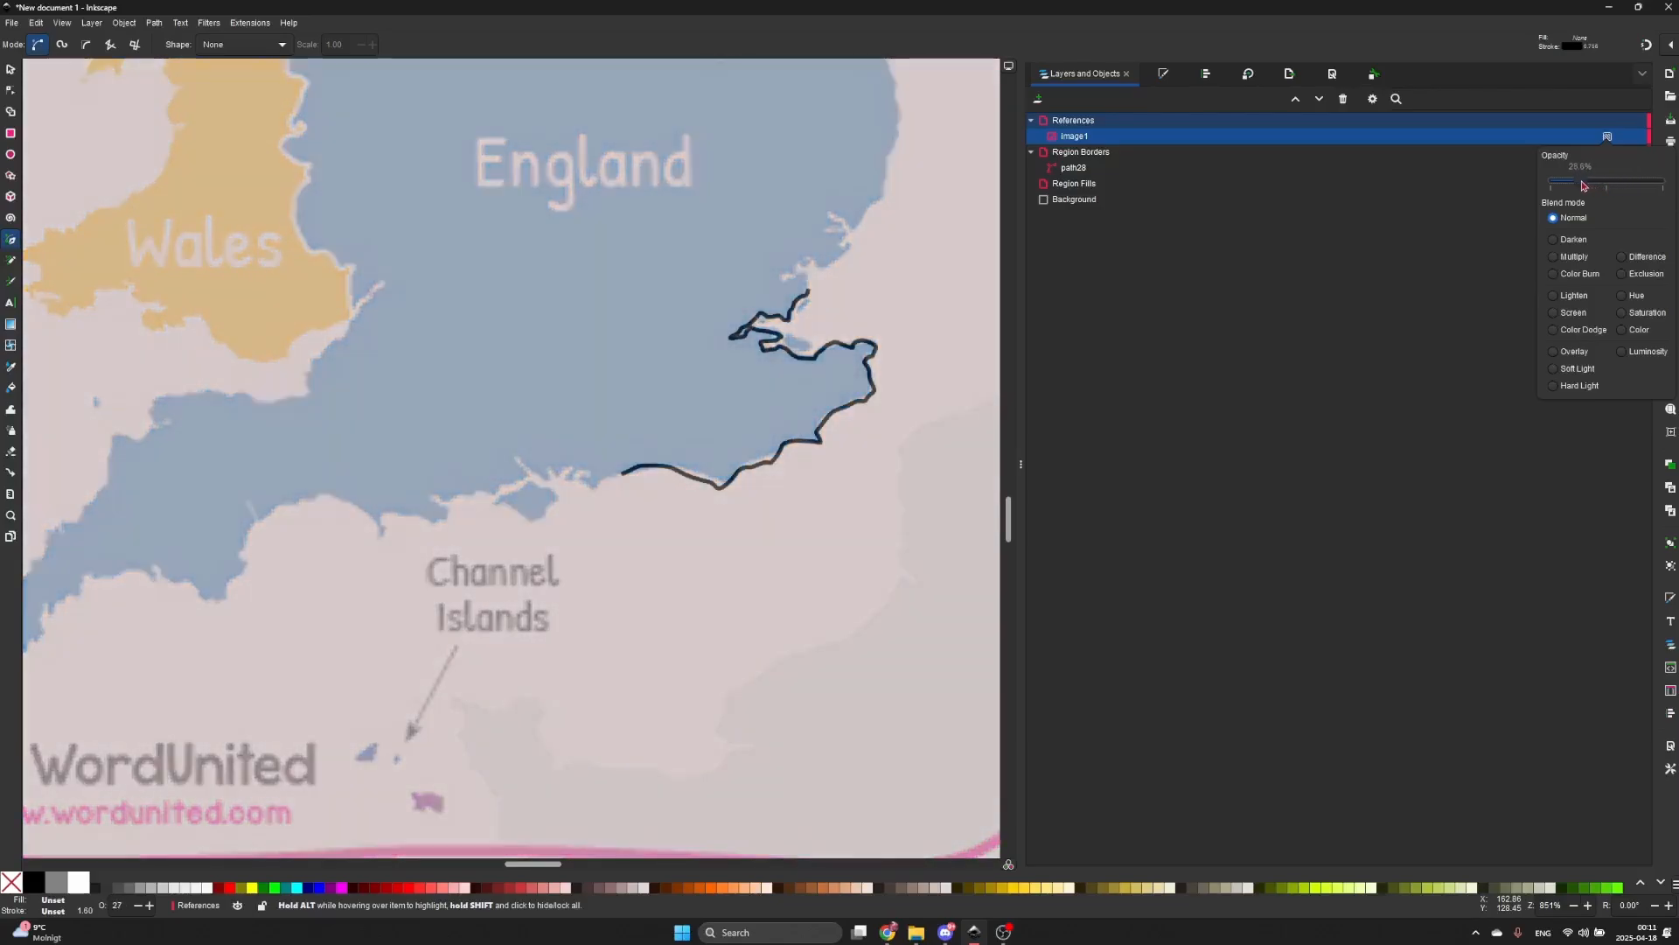
pyautogui.click(1453, 278)
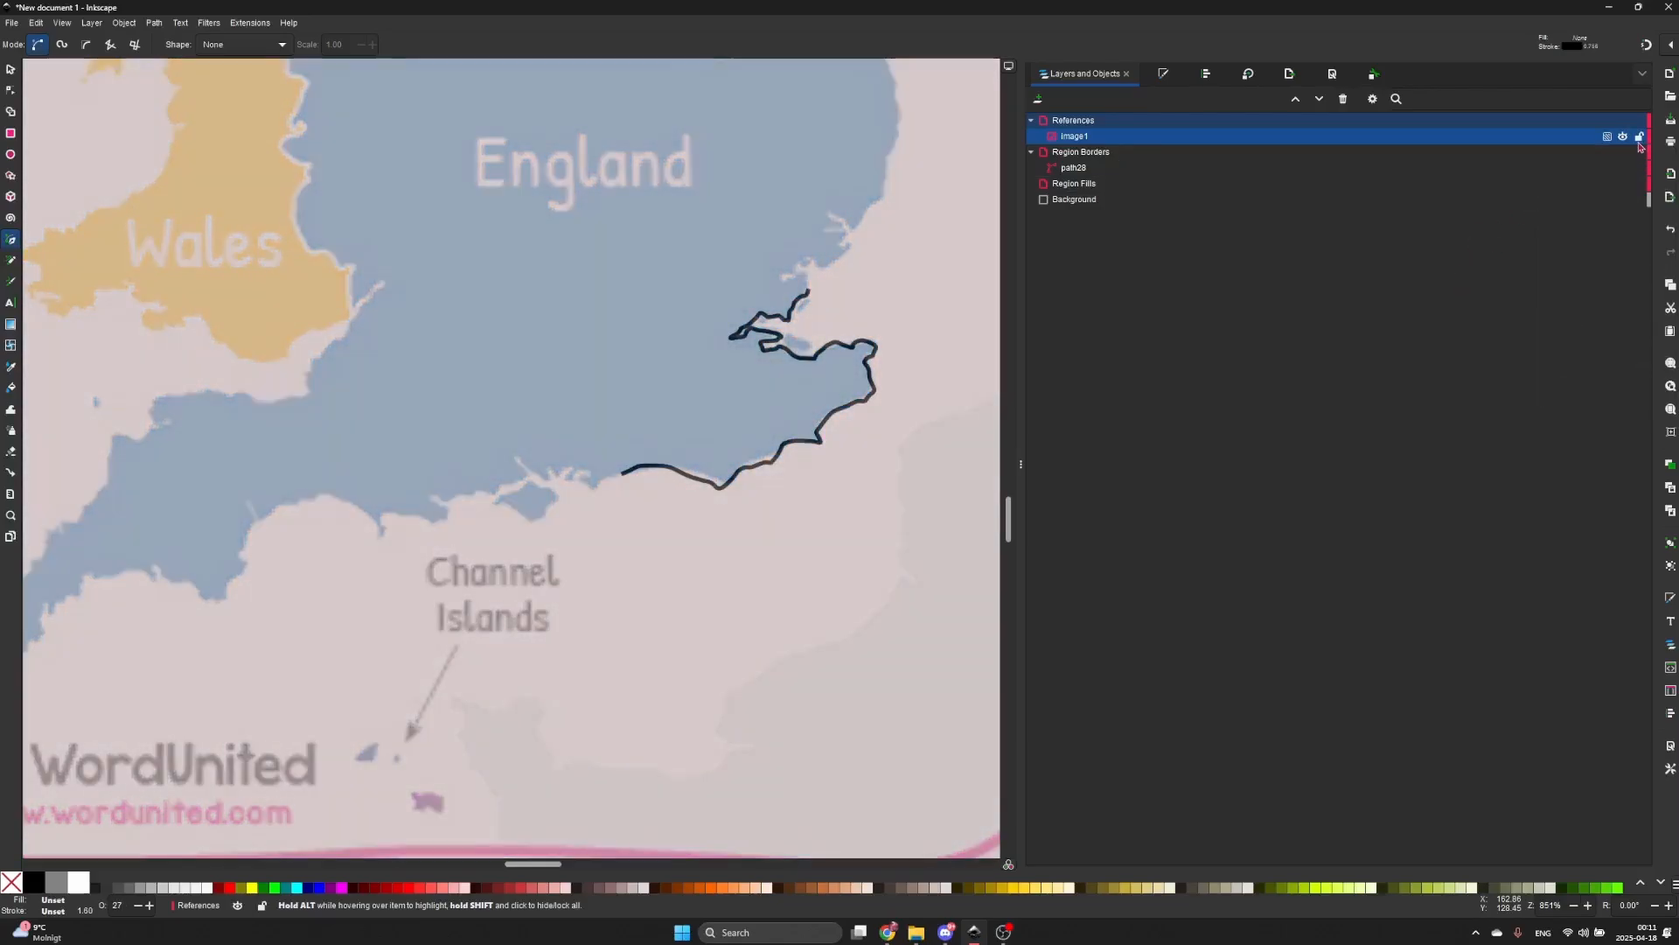
pyautogui.click(1538, 171)
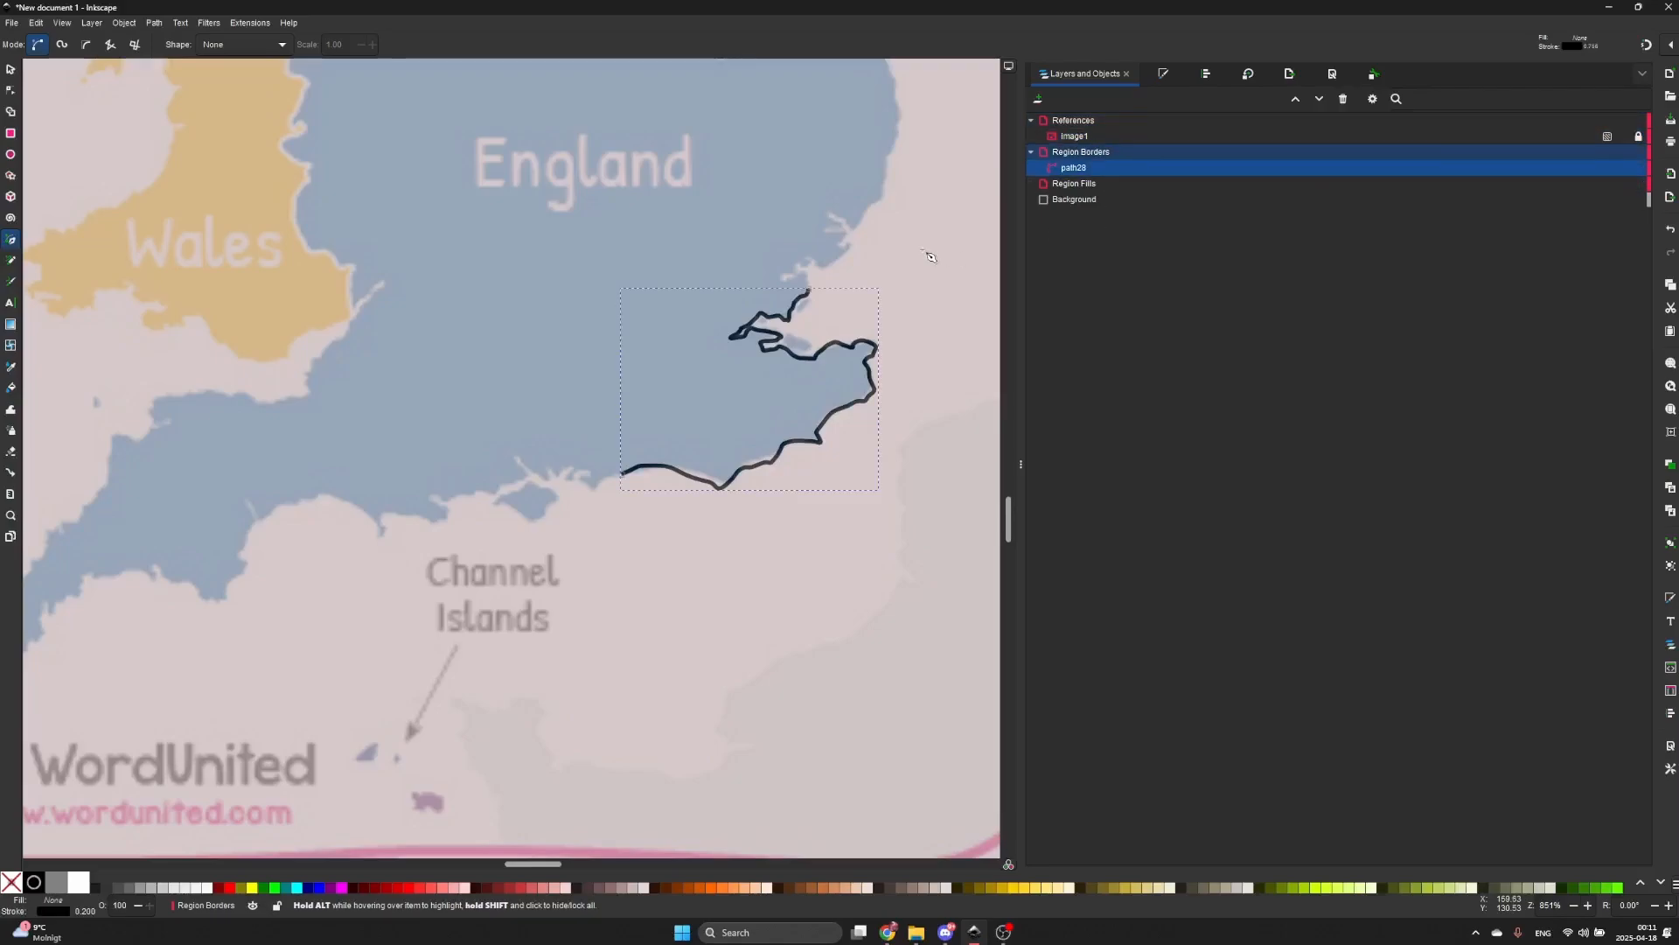
# - Extend the coastline path from its open end at the Thames estuary north along East Anglia's coast
pyautogui.scroll(2, 844, 289)
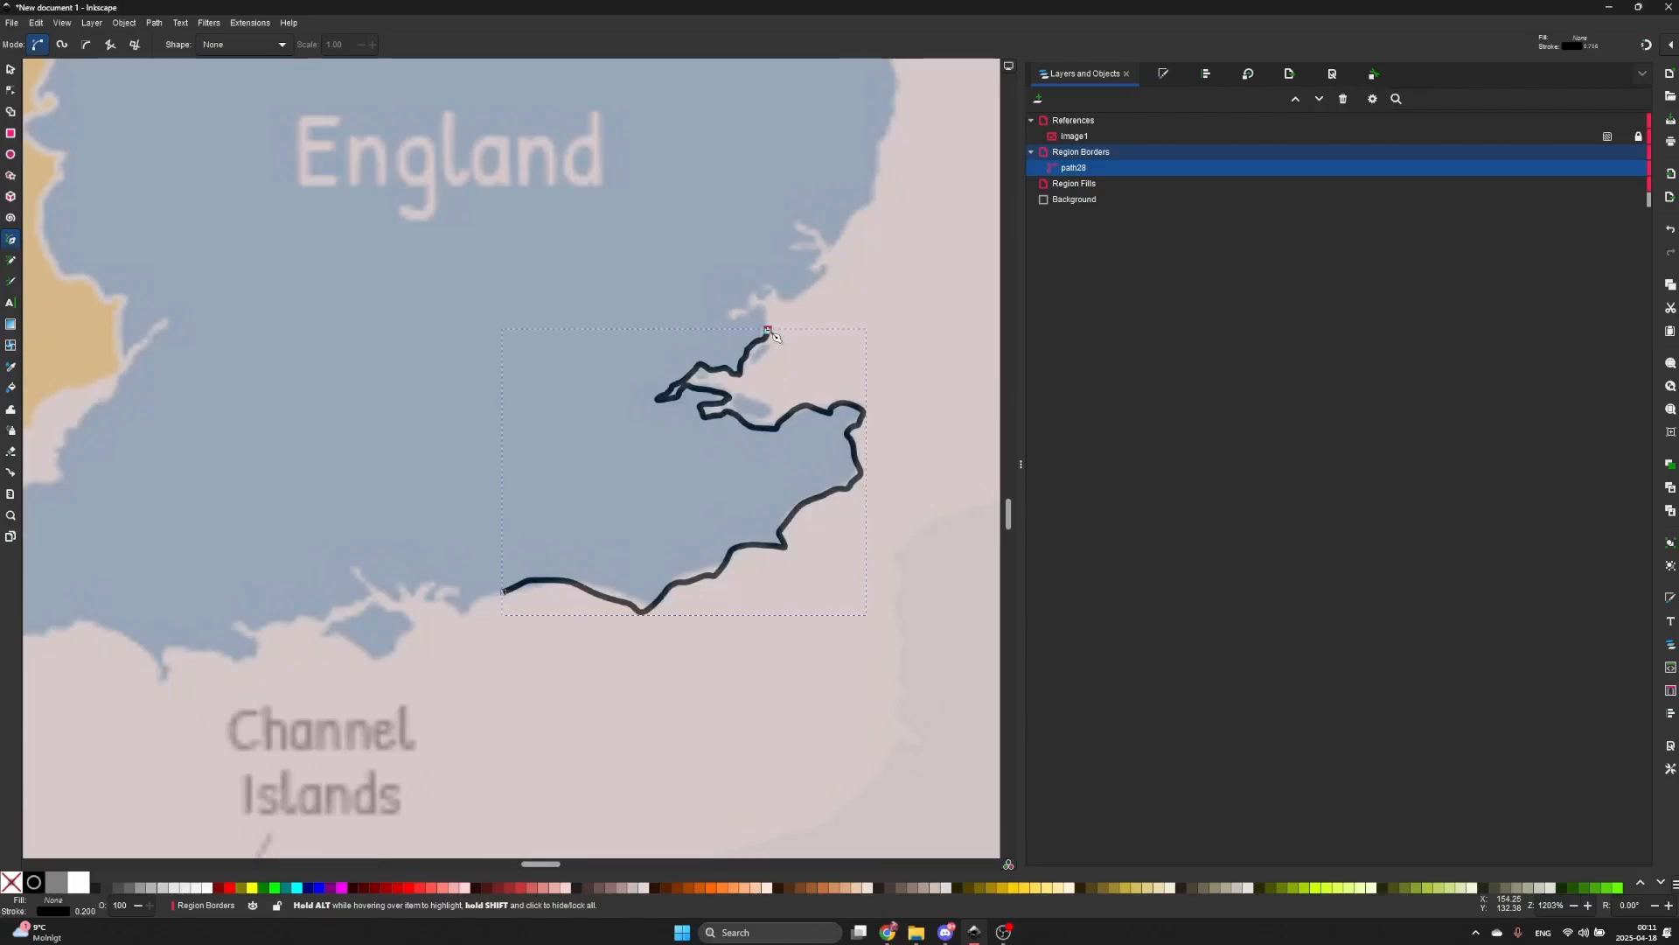
pyautogui.moveTo(784, 304); pyautogui.dragTo(768, 329)
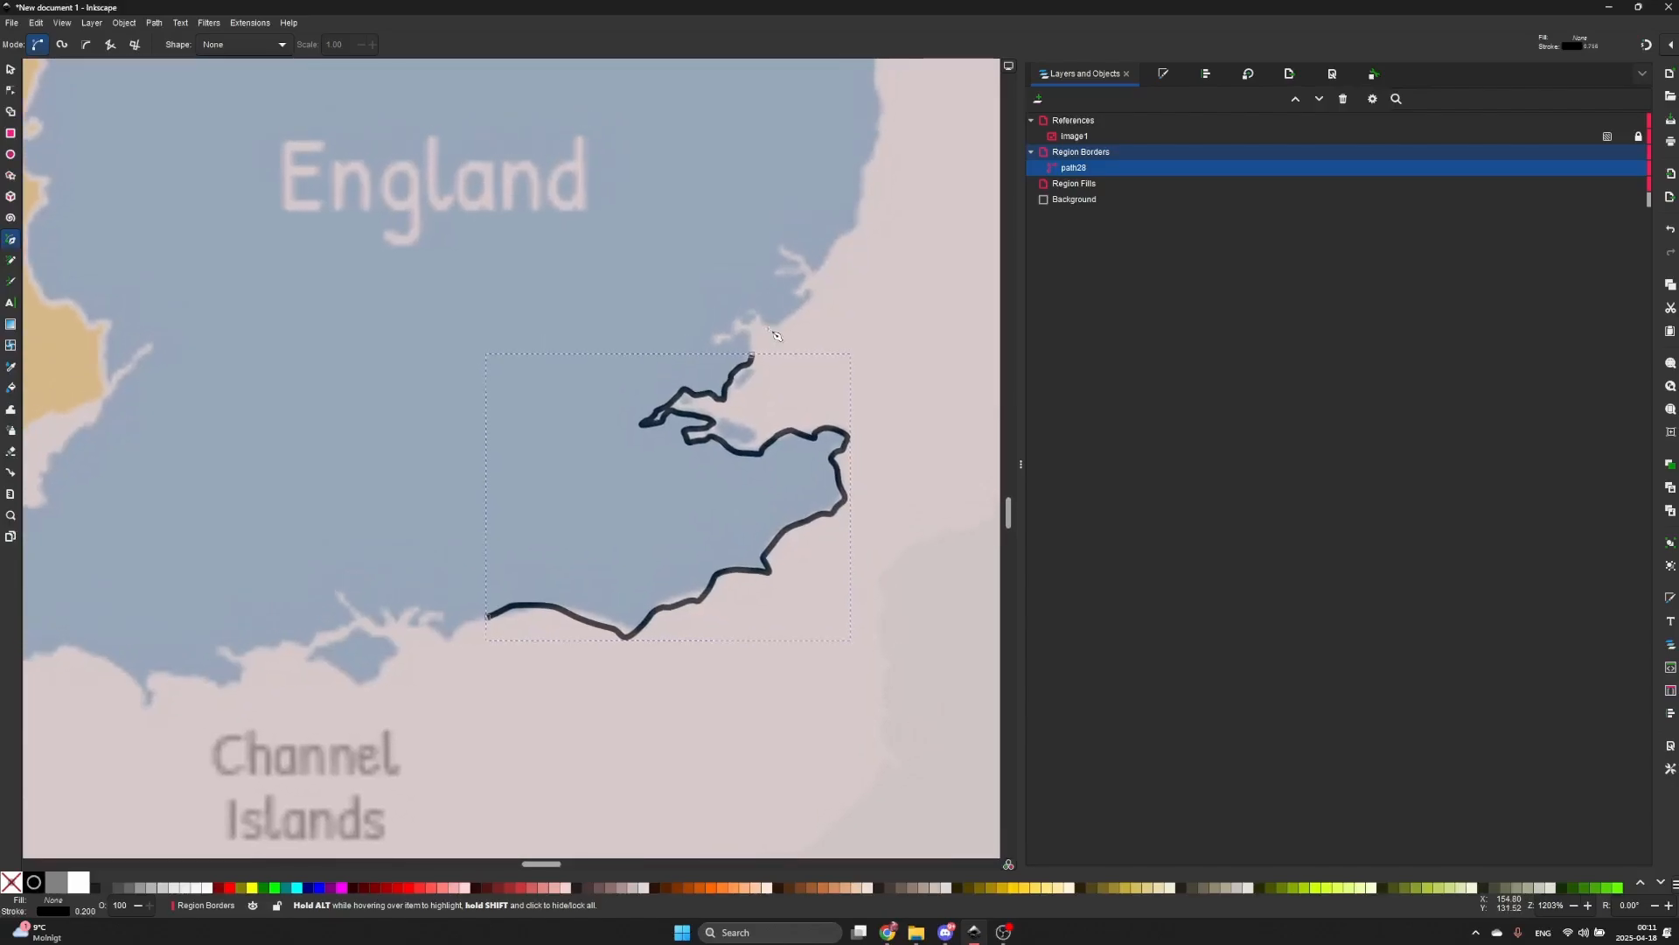
pyautogui.scroll(3, 754, 344)
pyautogui.click(750, 386)
pyautogui.moveTo(851, 118)
pyautogui.mouseDown()
pyautogui.moveTo(866, 123)
pyautogui.moveTo(663, 415)
pyautogui.mouseUp()
pyautogui.moveTo(855, 208); pyautogui.dragTo(855, 164)
pyautogui.press('Return')
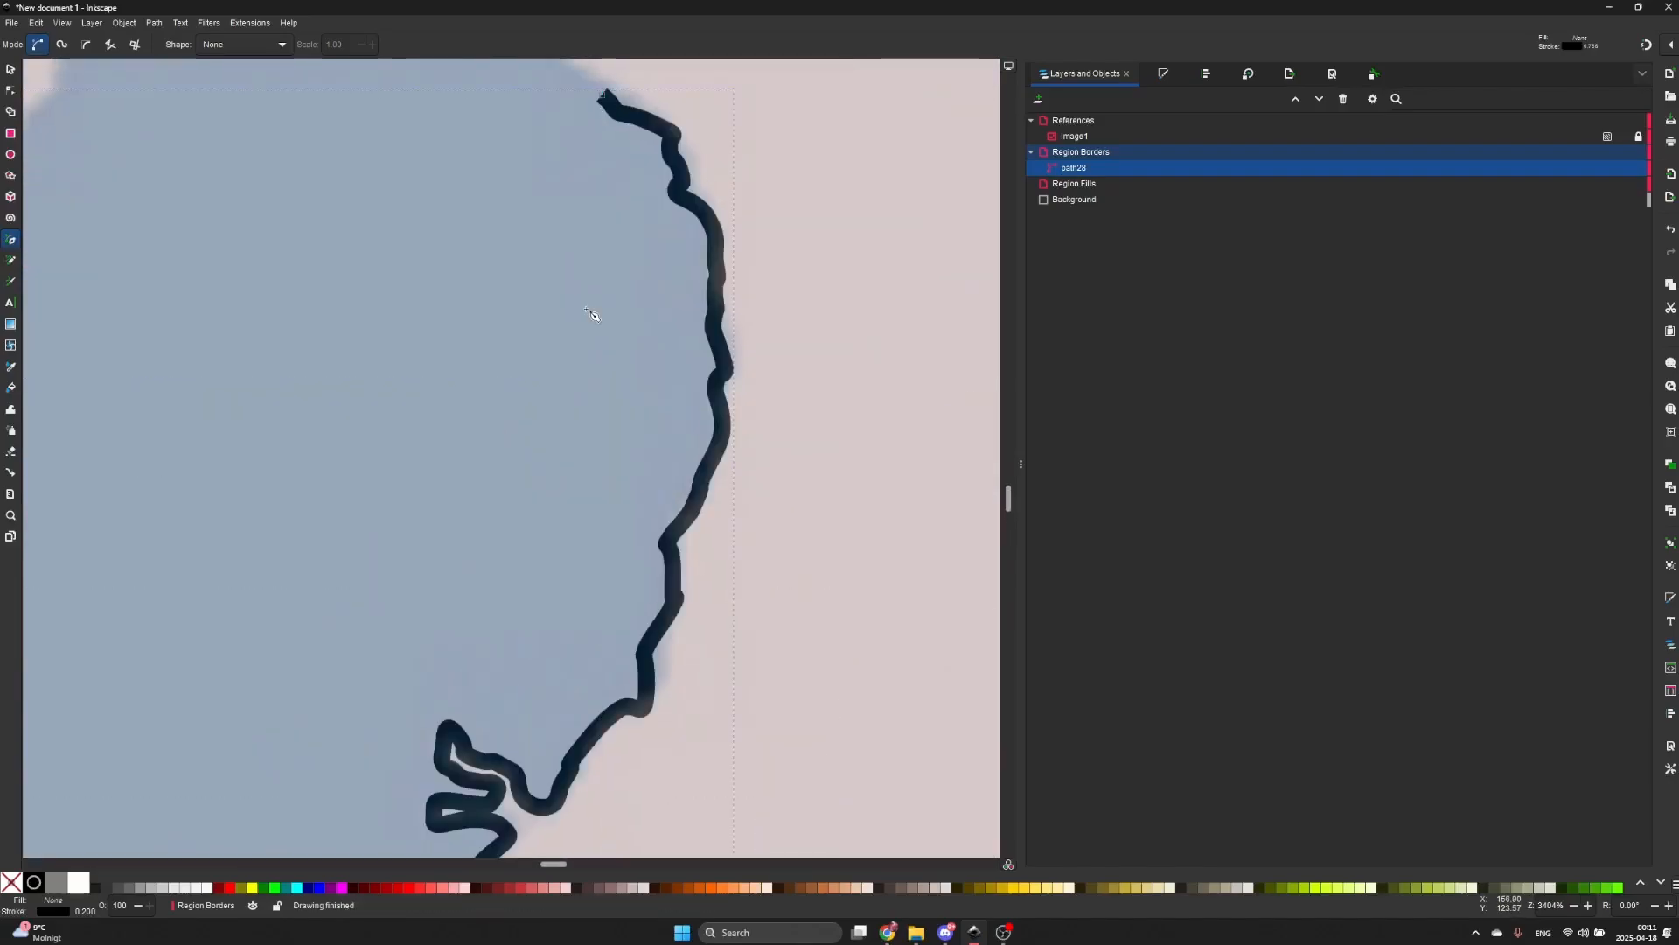
# - Continue the coastline path around the Wash and the Humber estuary, up England's northeast coast and into the Firth of Forth
pyautogui.scroll(-3, 715, 288)
pyautogui.moveTo(715, 289); pyautogui.dragTo(697, 484)
pyautogui.click(697, 326)
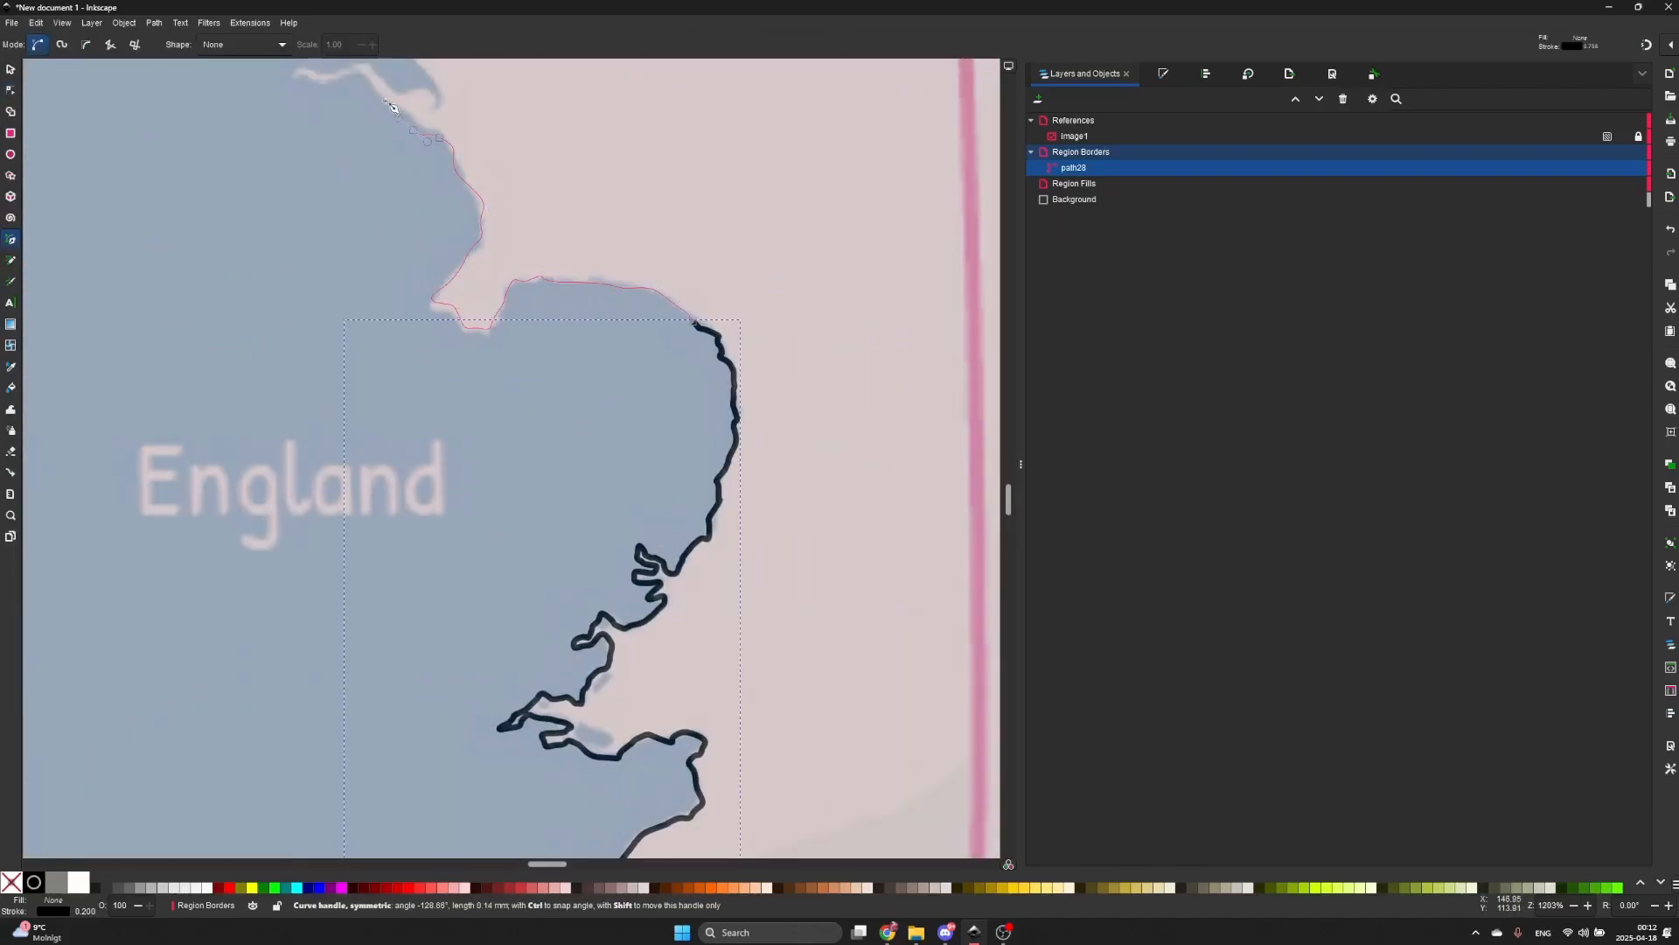
pyautogui.moveTo(461, 237); pyautogui.dragTo(449, 223)
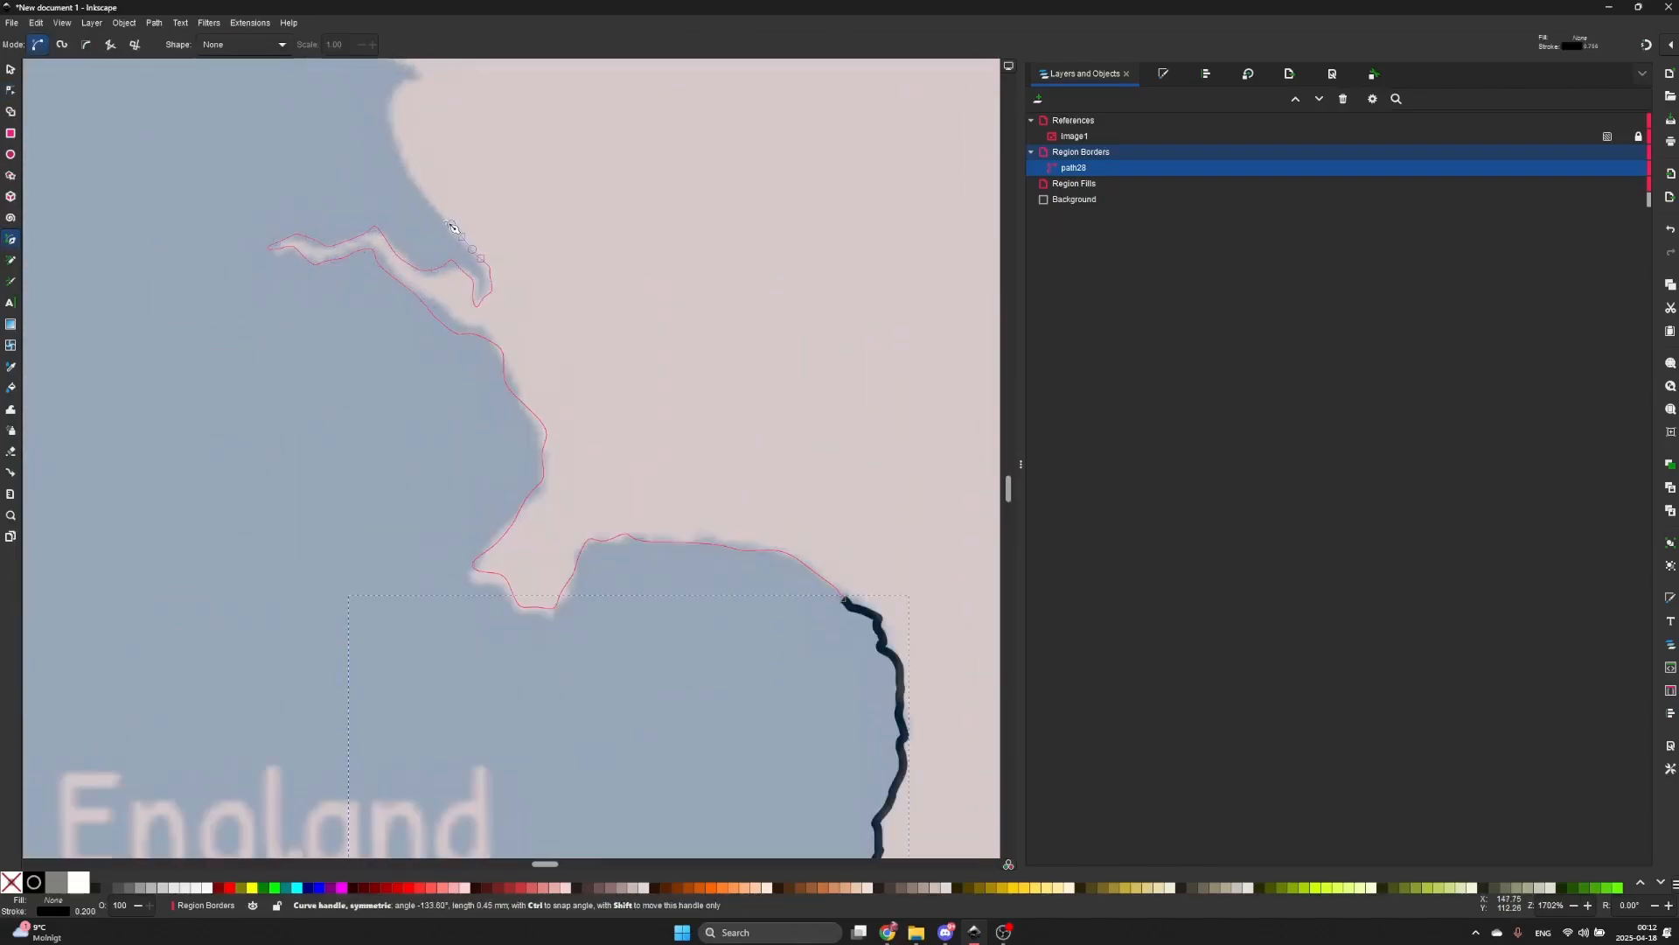
pyautogui.scroll(-5, 452, 227)
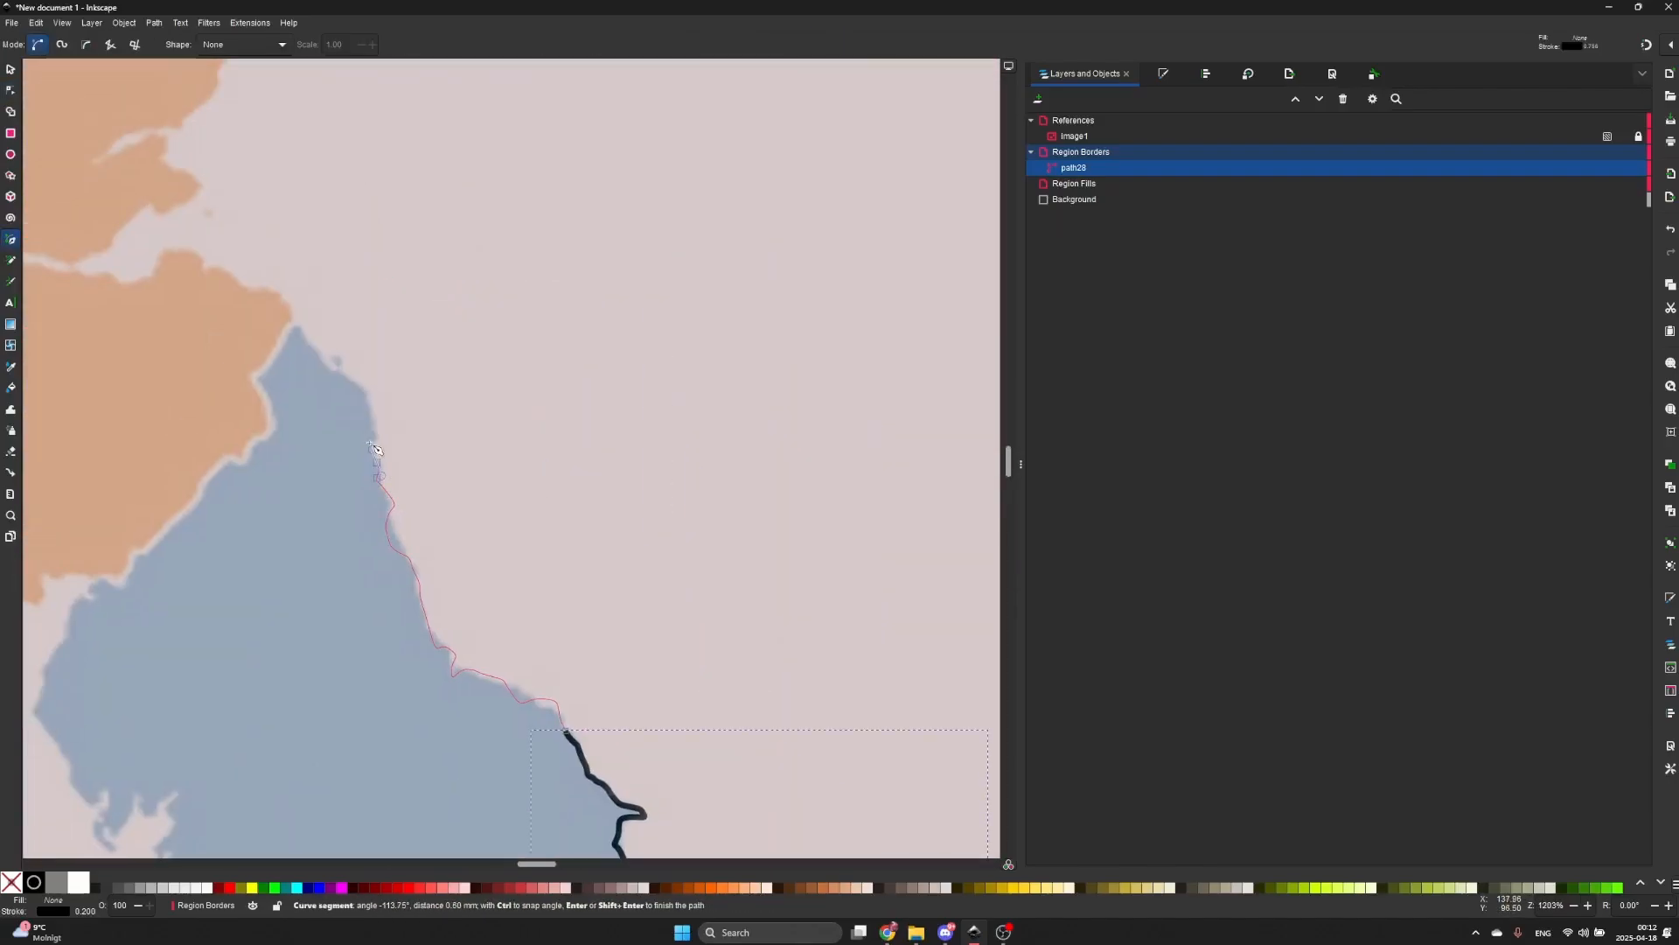
pyautogui.scroll(3, 806, 276)
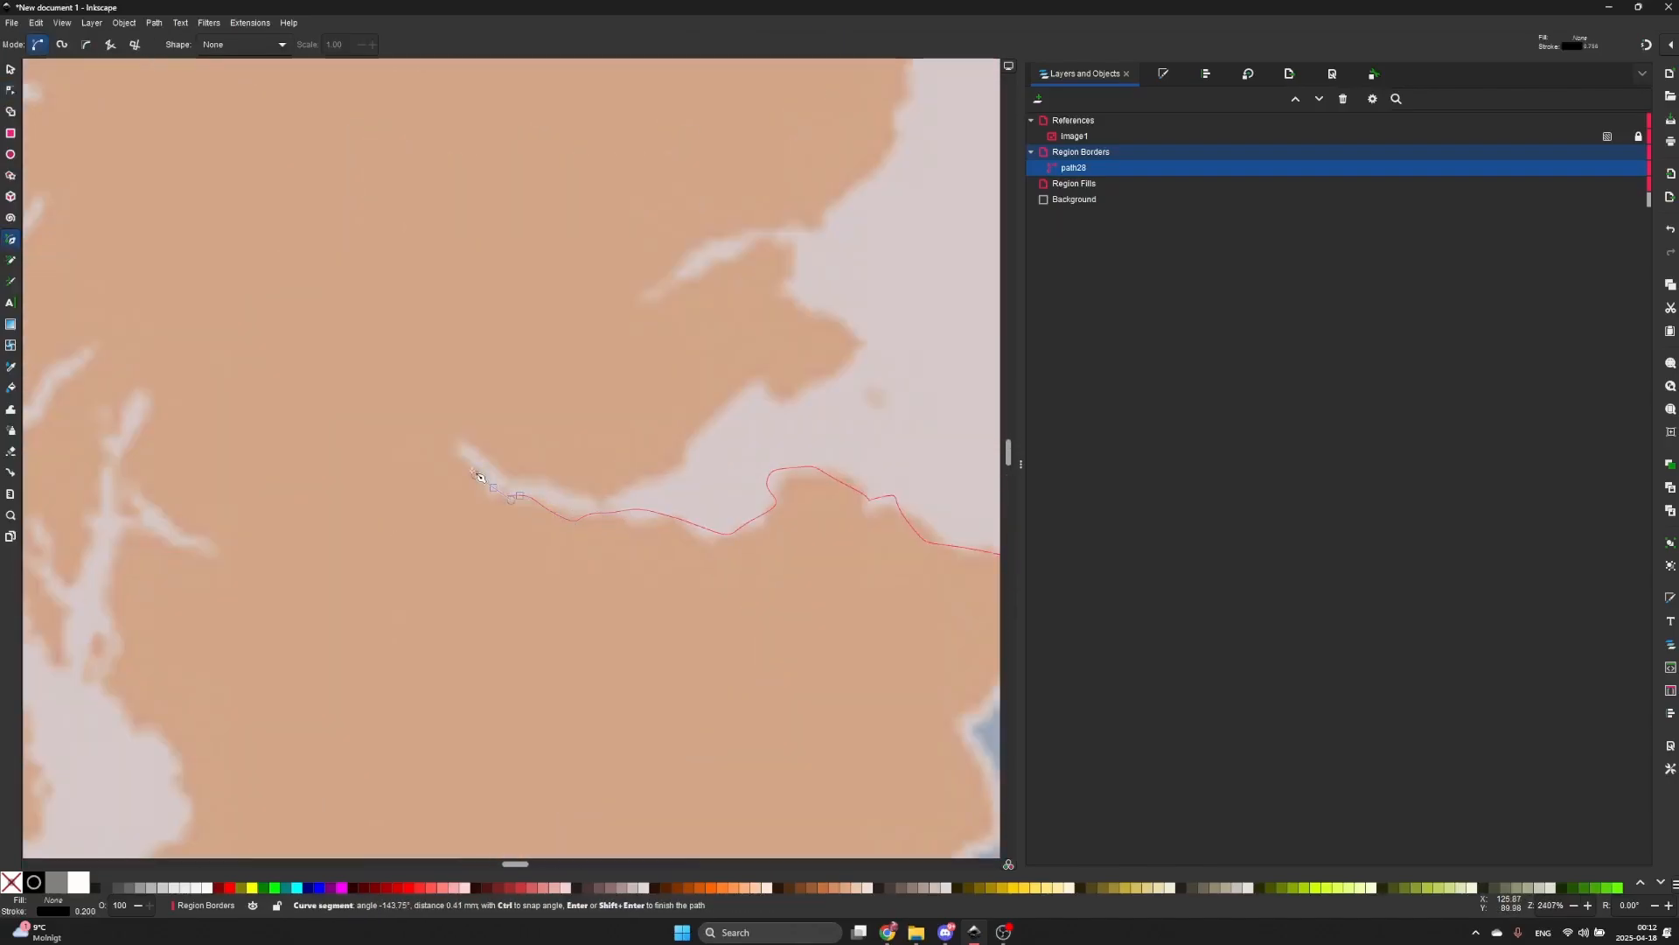
# - Trace Scotland's eastern and northern coast on the same path, following the Moray Firth inlets around to the northwest
pyautogui.scroll(-4, 806, 277)
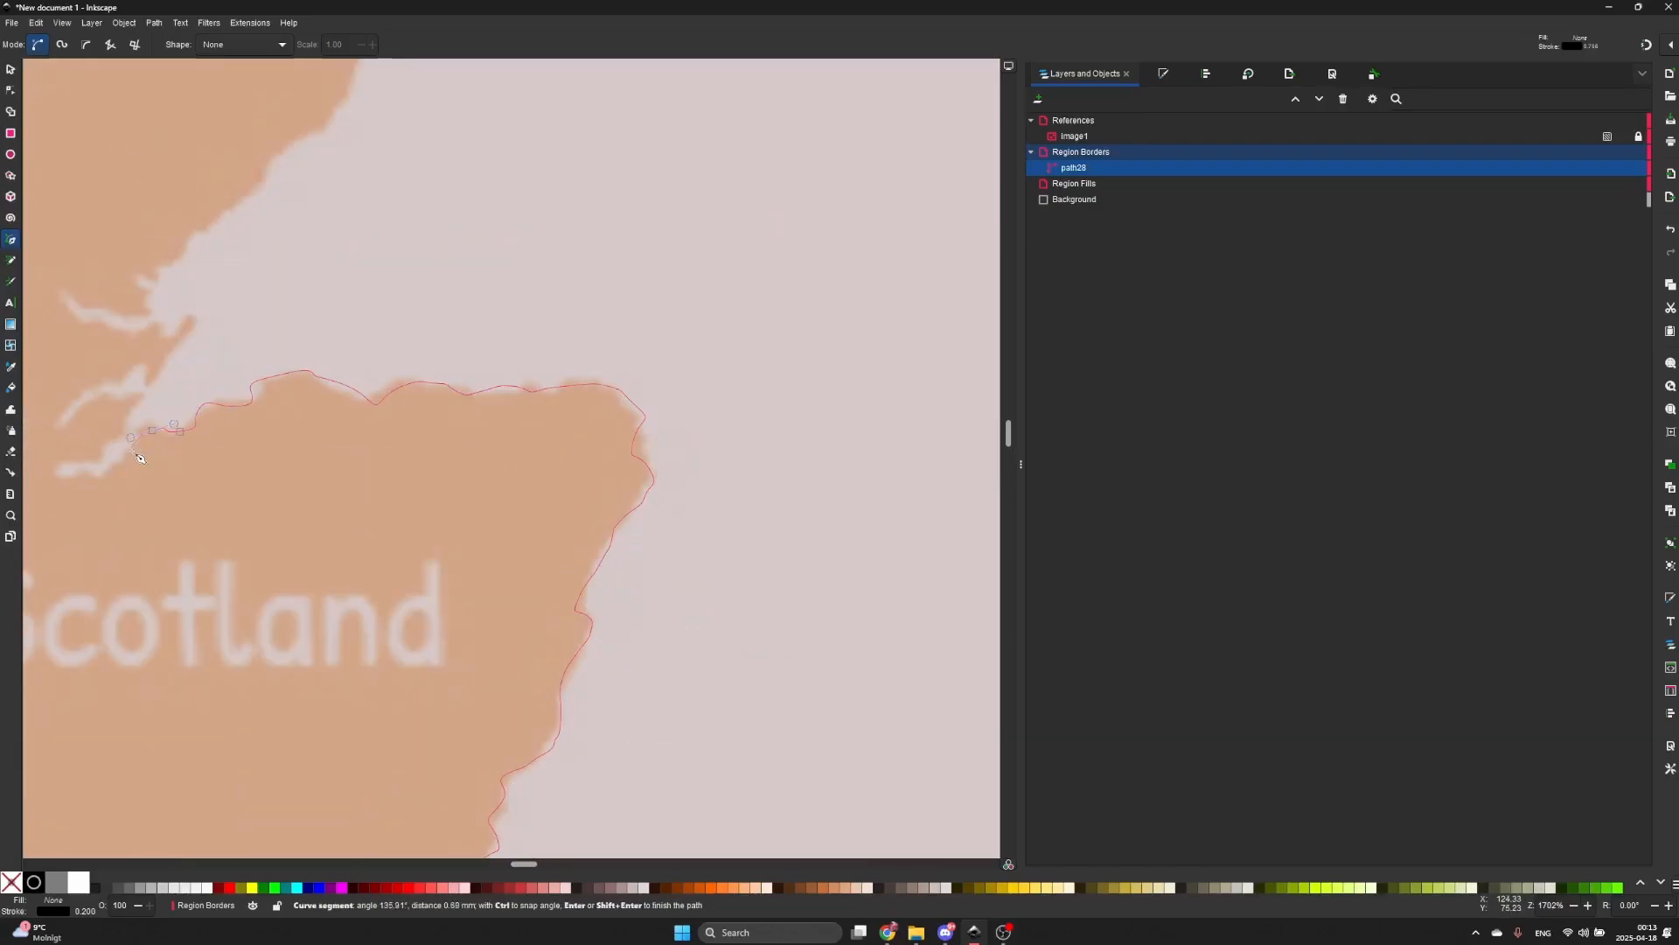
pyautogui.click(176, 317)
pyautogui.scroll(-4, 142, 336)
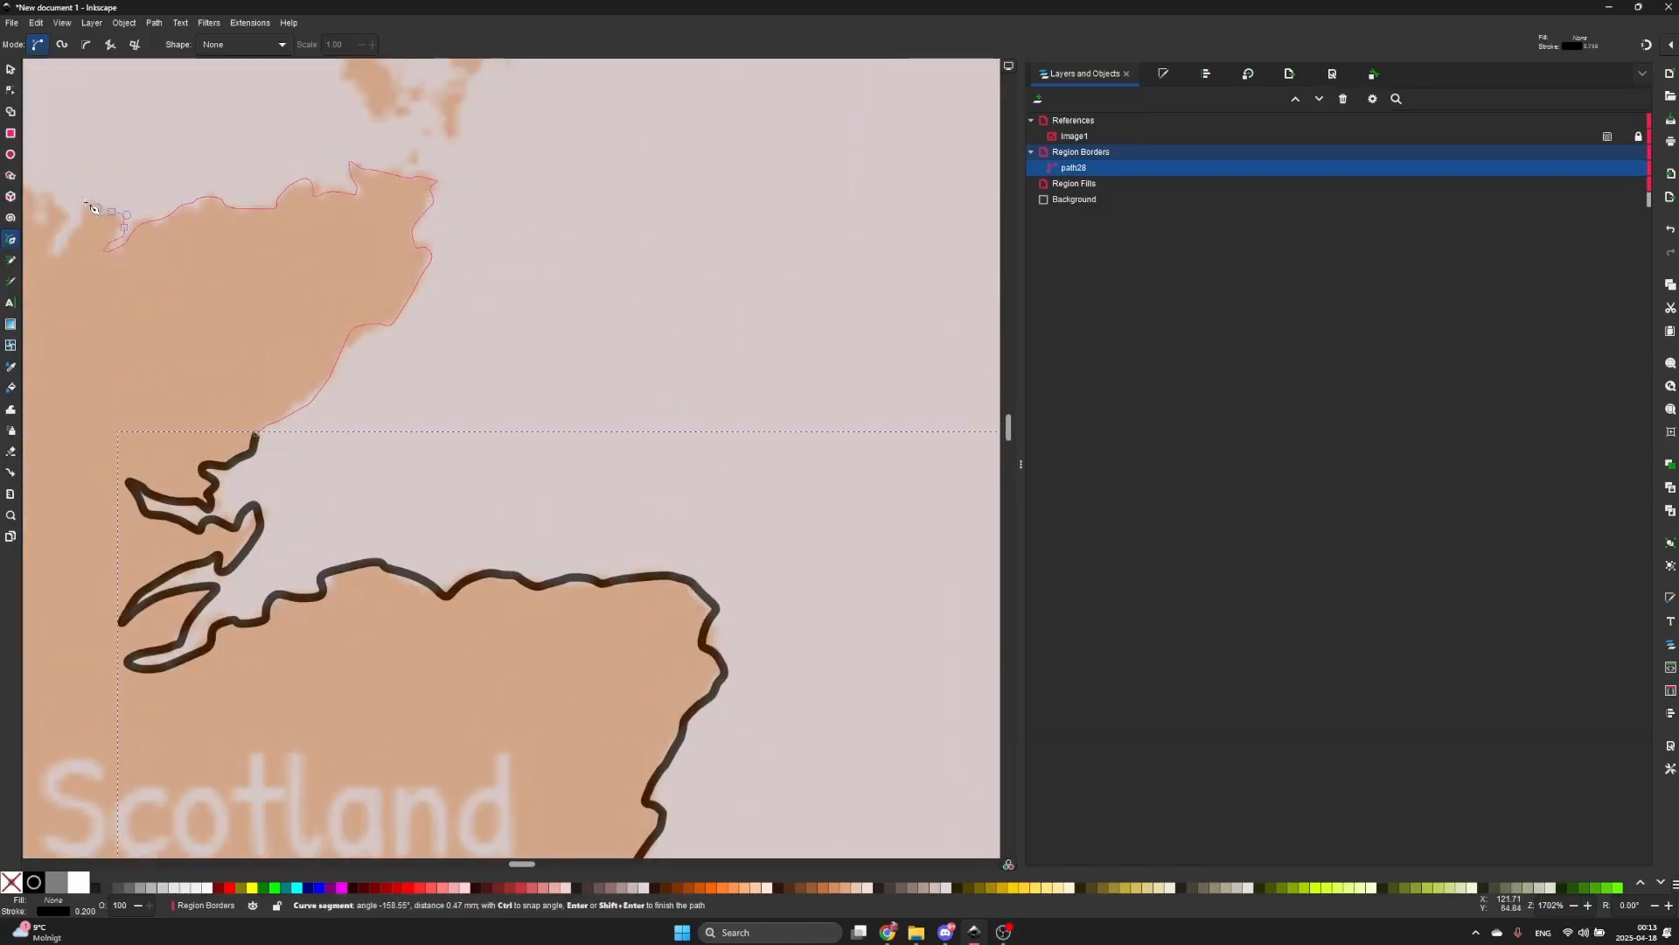
pyautogui.click(118, 482)
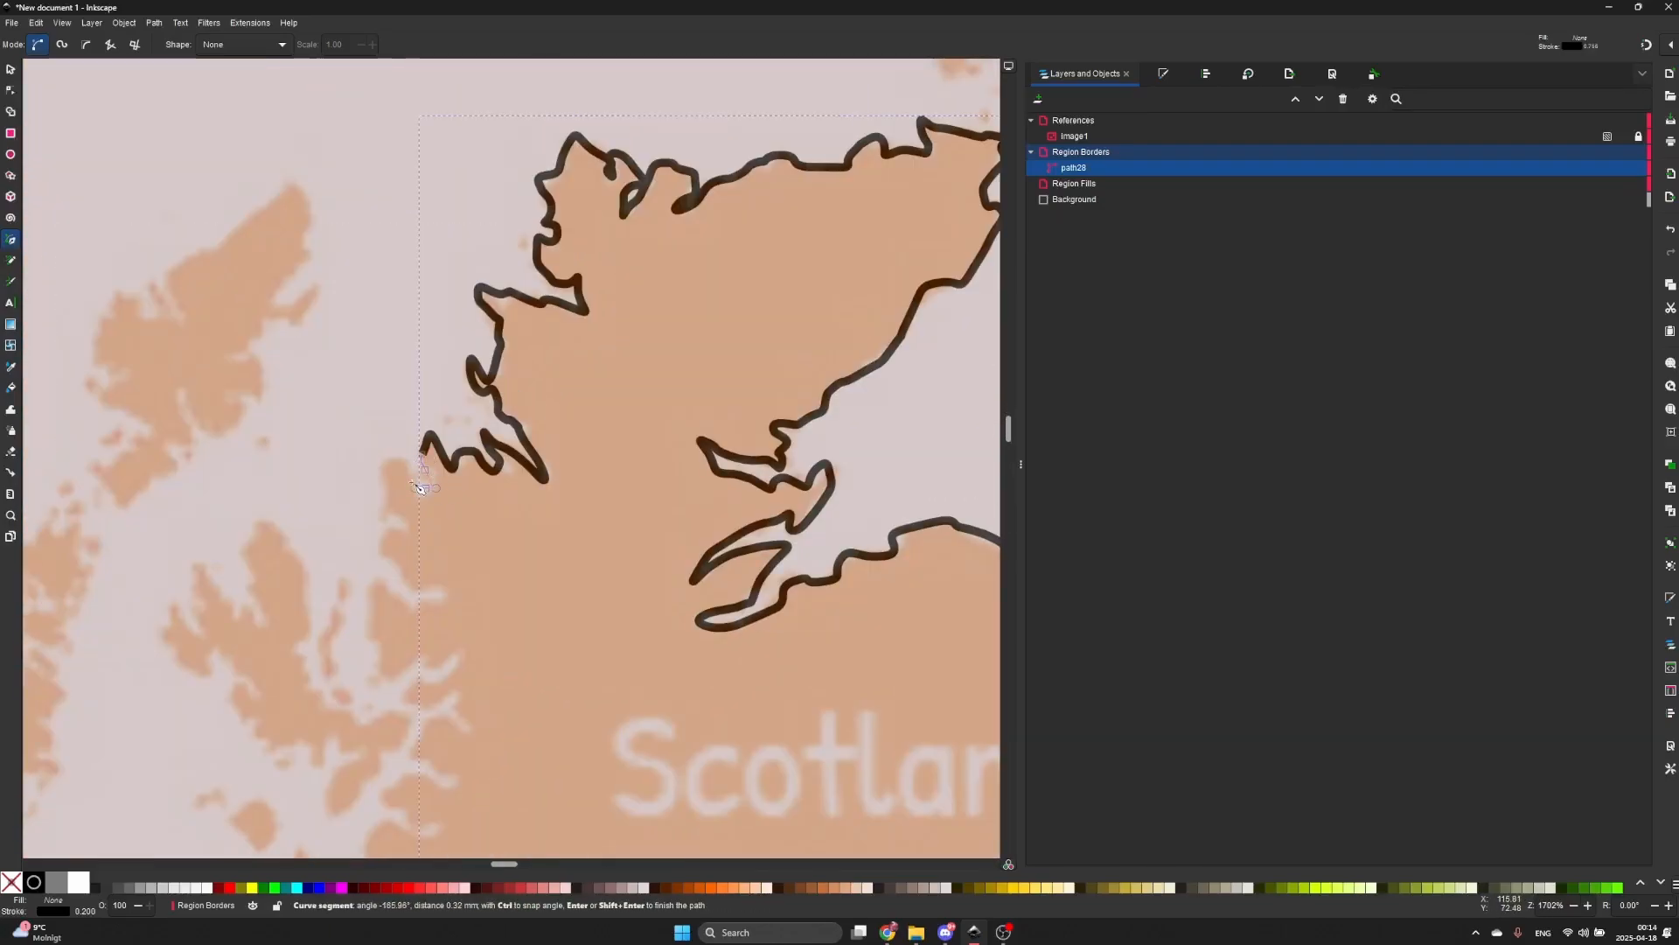
# - Continue the coastline path south along the inlets of Scotland's west coast
pyautogui.click(391, 524)
pyautogui.scroll(-2, 420, 524)
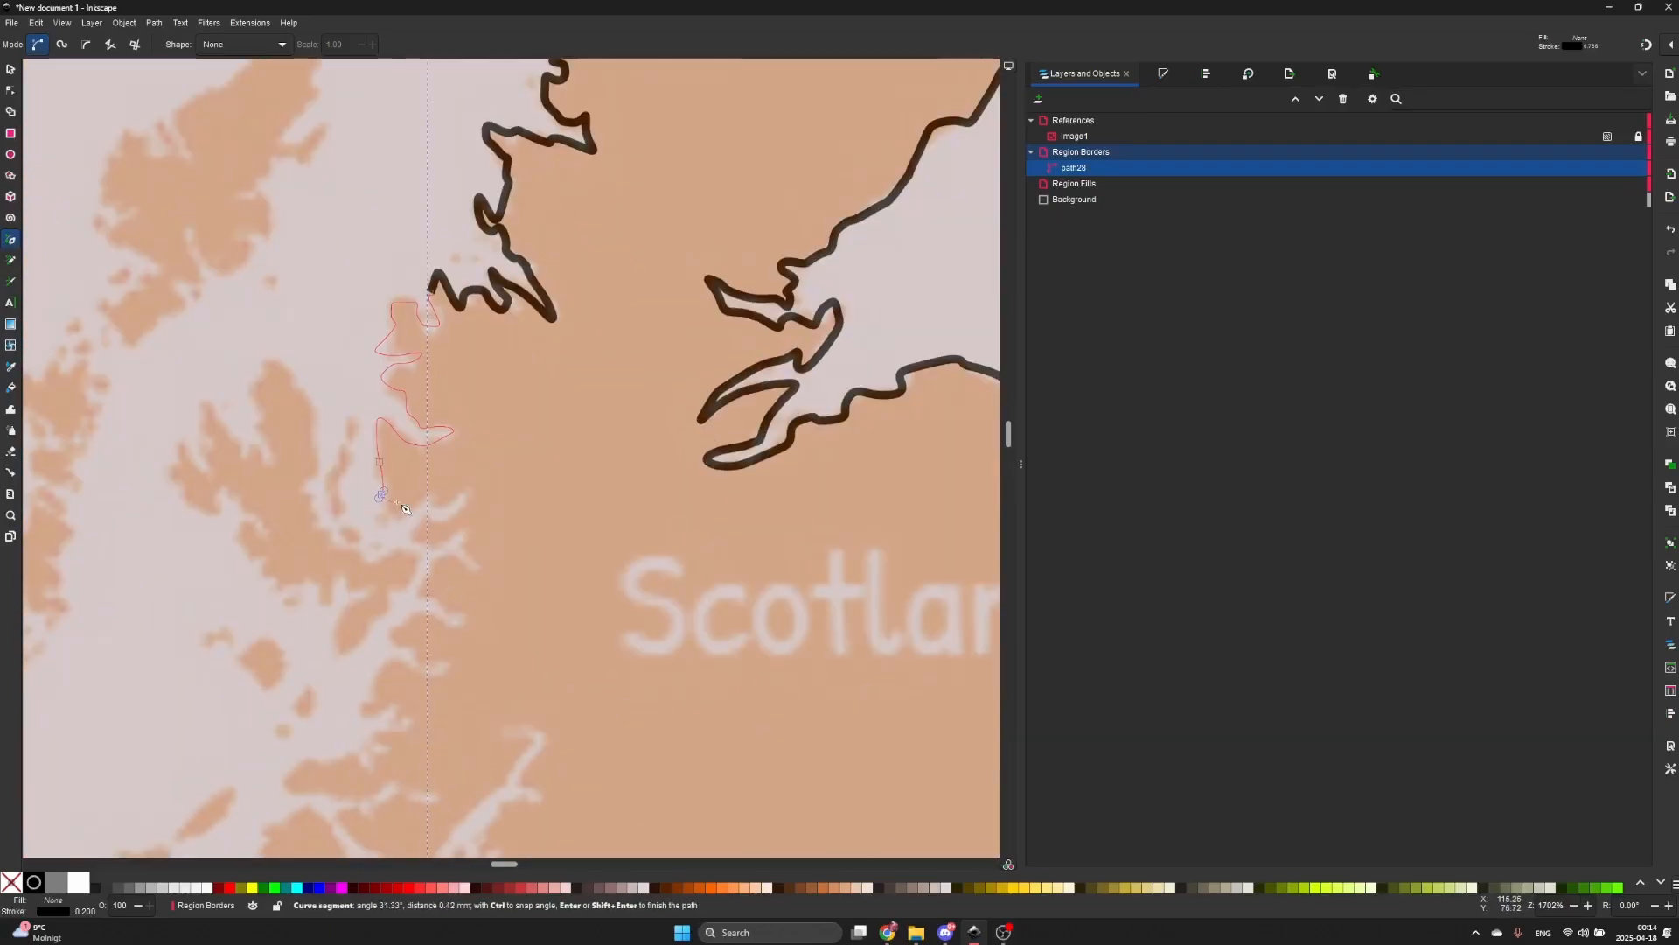
pyautogui.moveTo(445, 614); pyautogui.dragTo(449, 626)
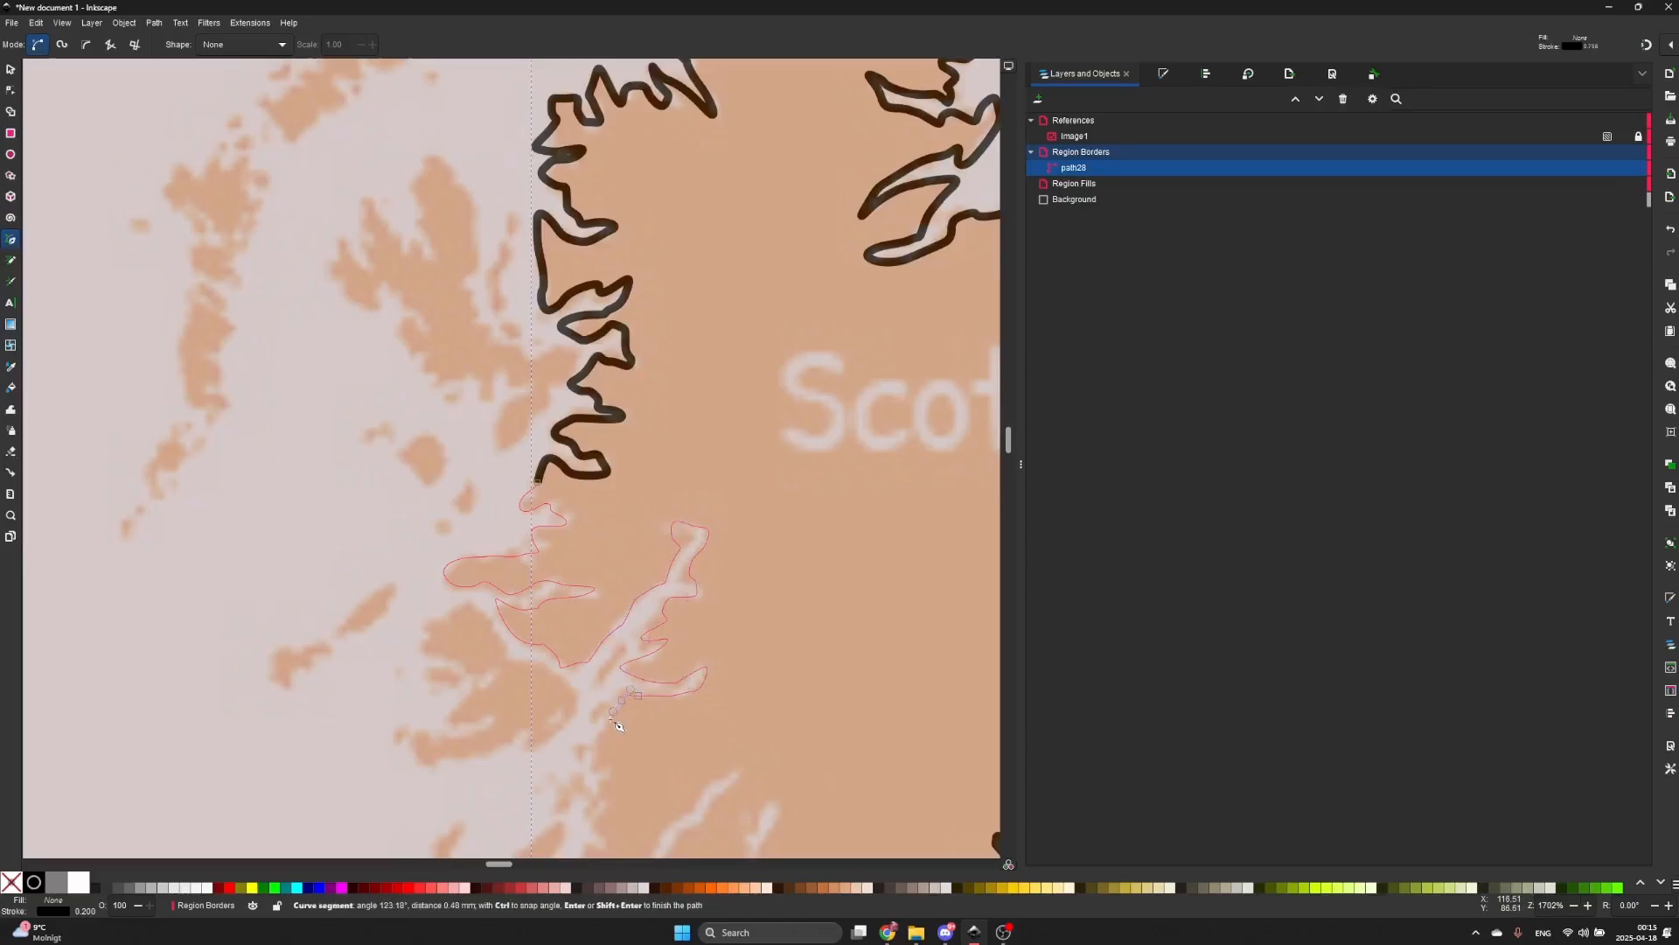
# - Trace a second path from southwest Scotland around Wales and Cornwall to the first path's start on England's south shore
pyautogui.moveTo(591, 544); pyautogui.dragTo(592, 558)
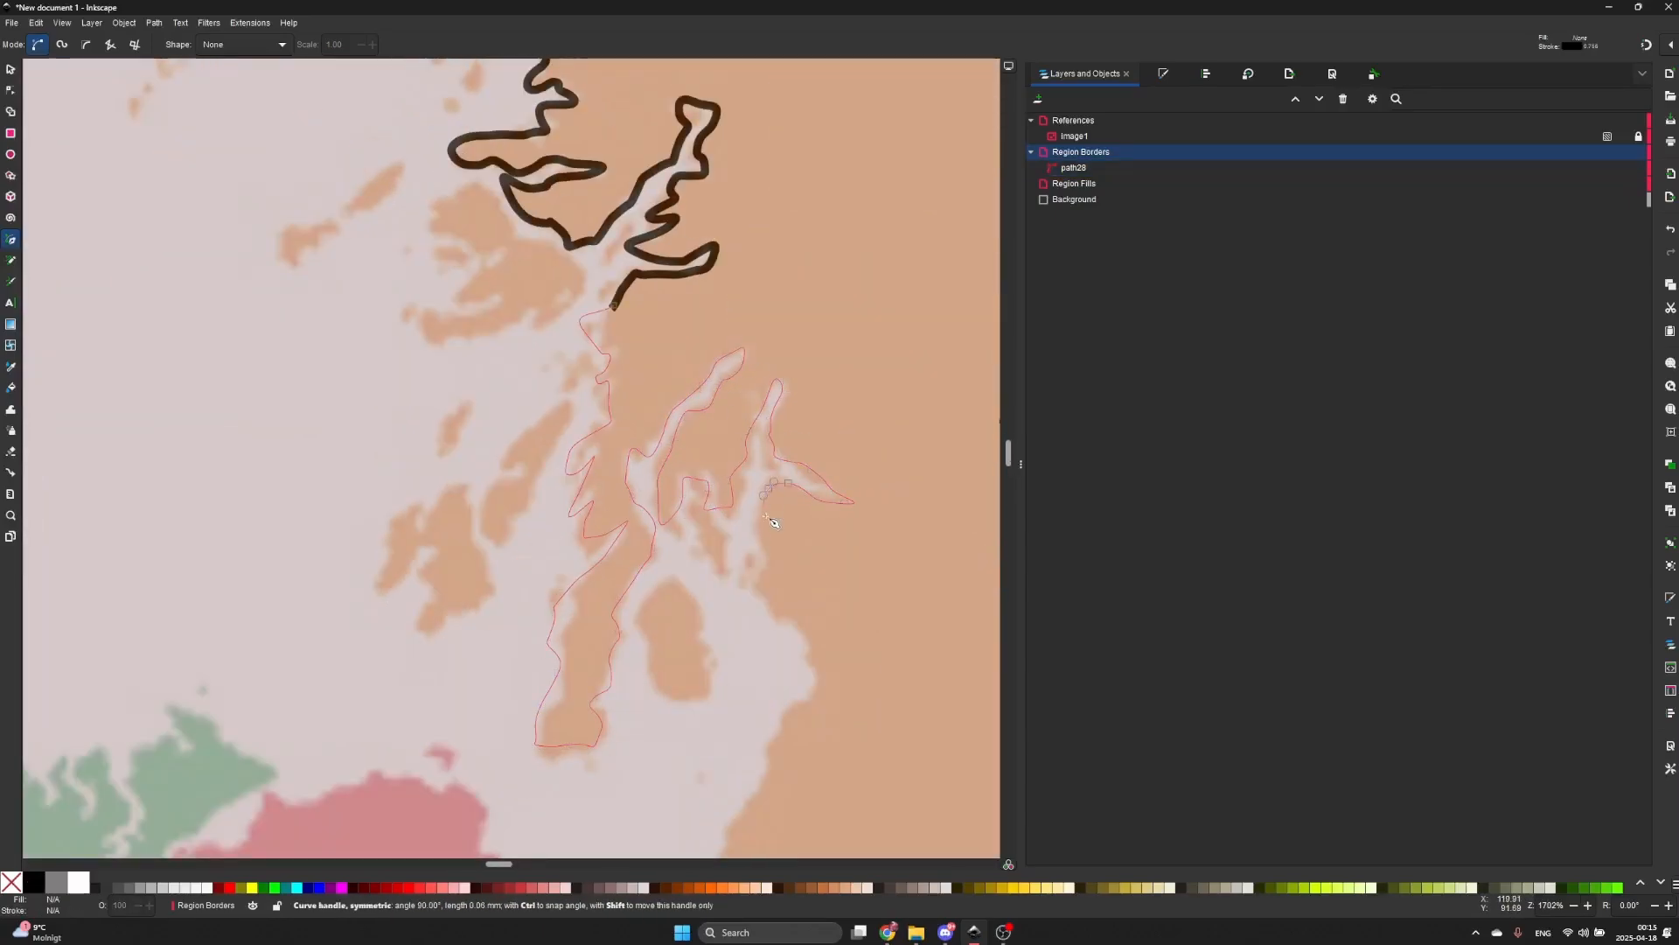
pyautogui.press('Return')
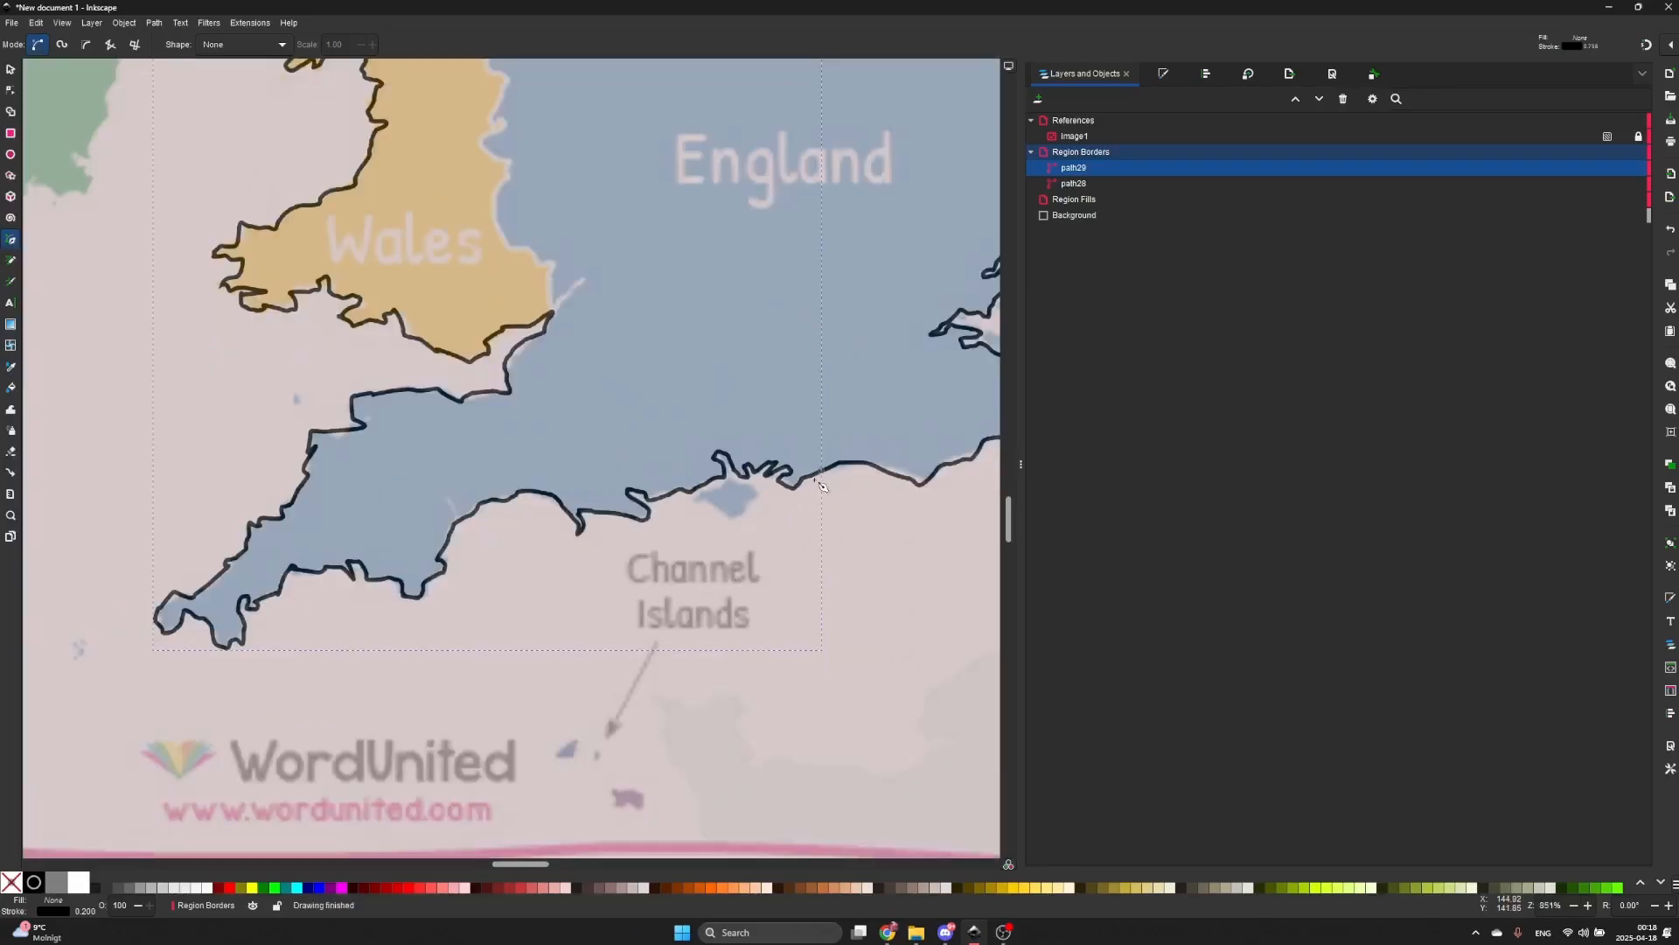
pyautogui.scroll(6, 820, 486)
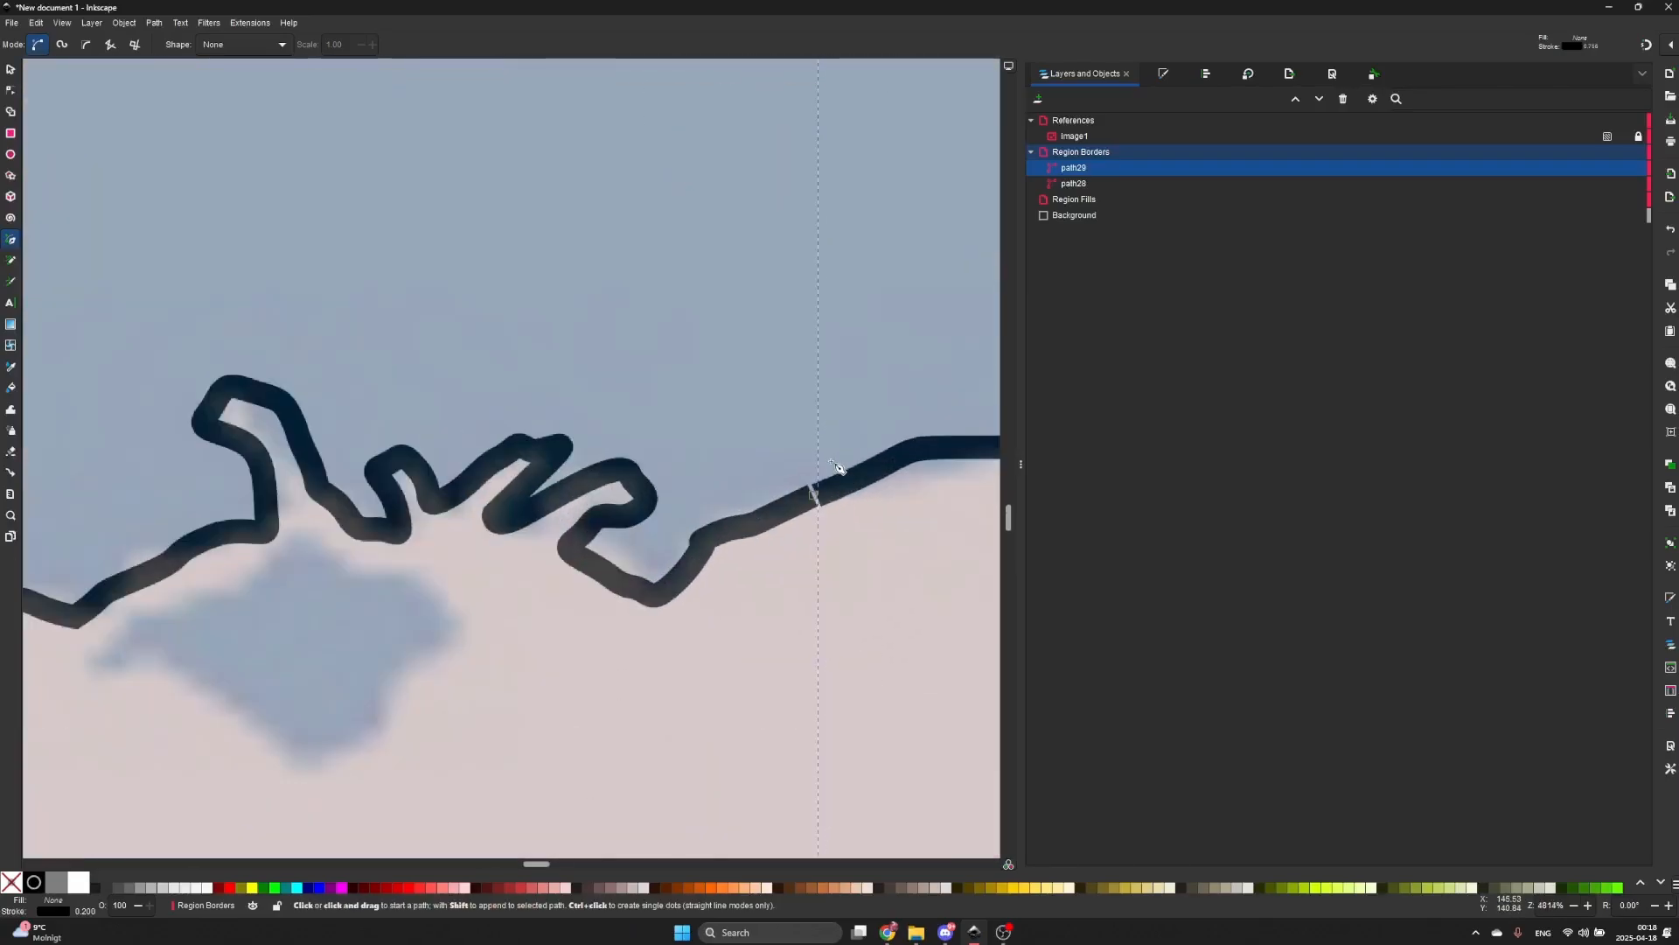
pyautogui.scroll(-4, 820, 485)
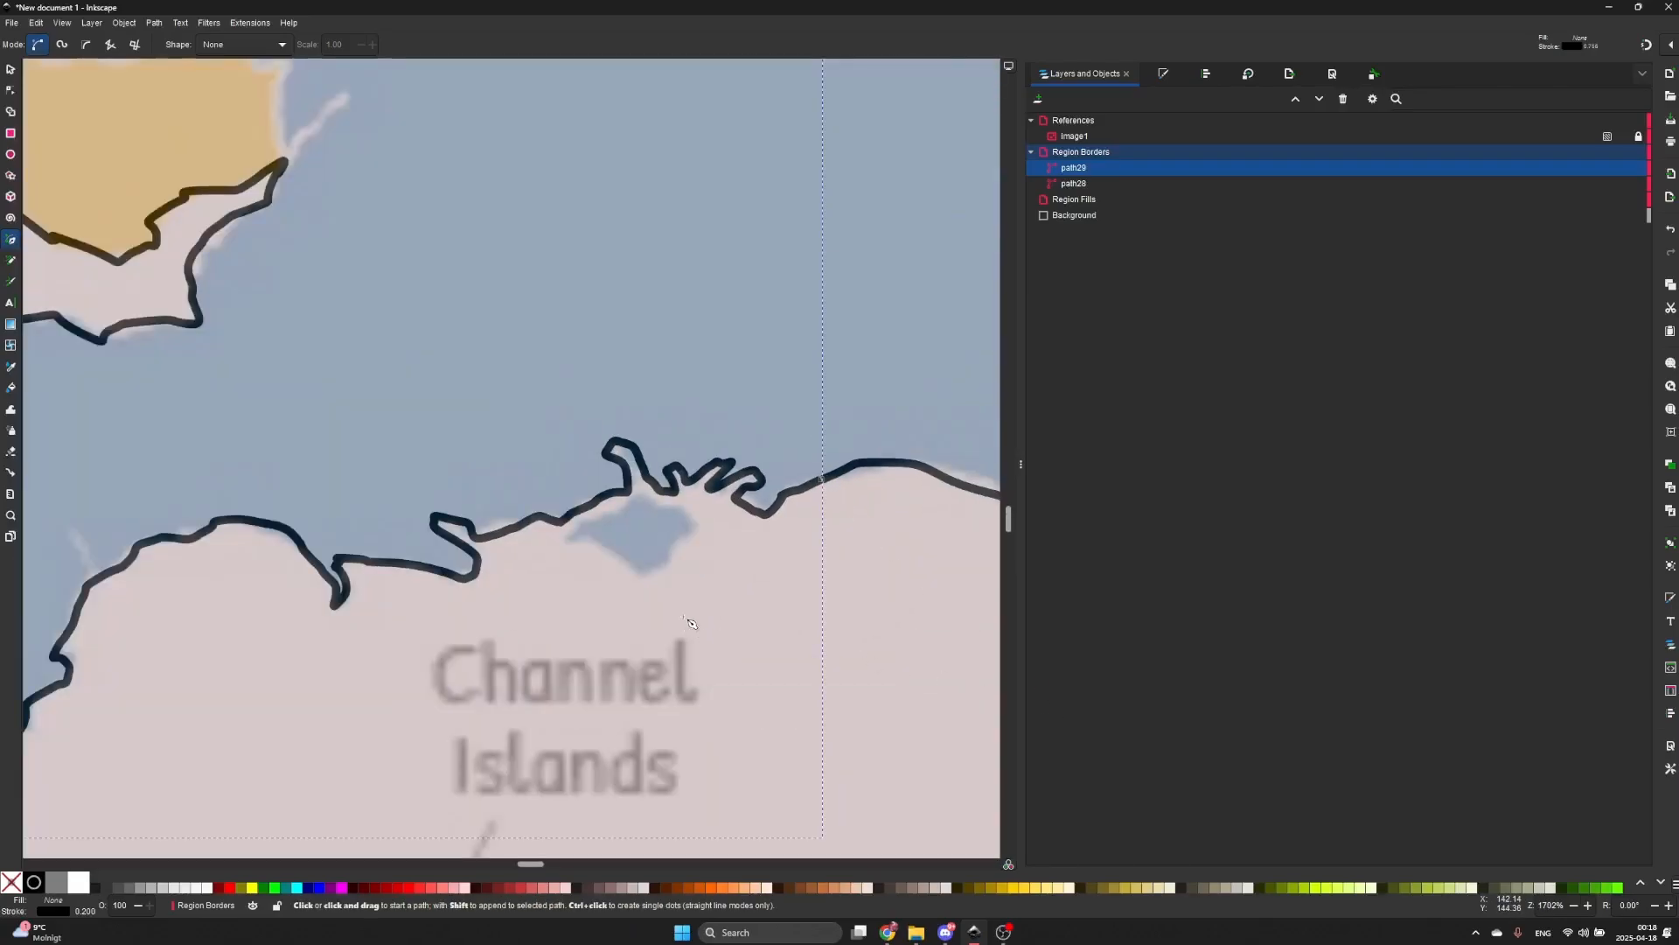
pyautogui.scroll(-5, 691, 623)
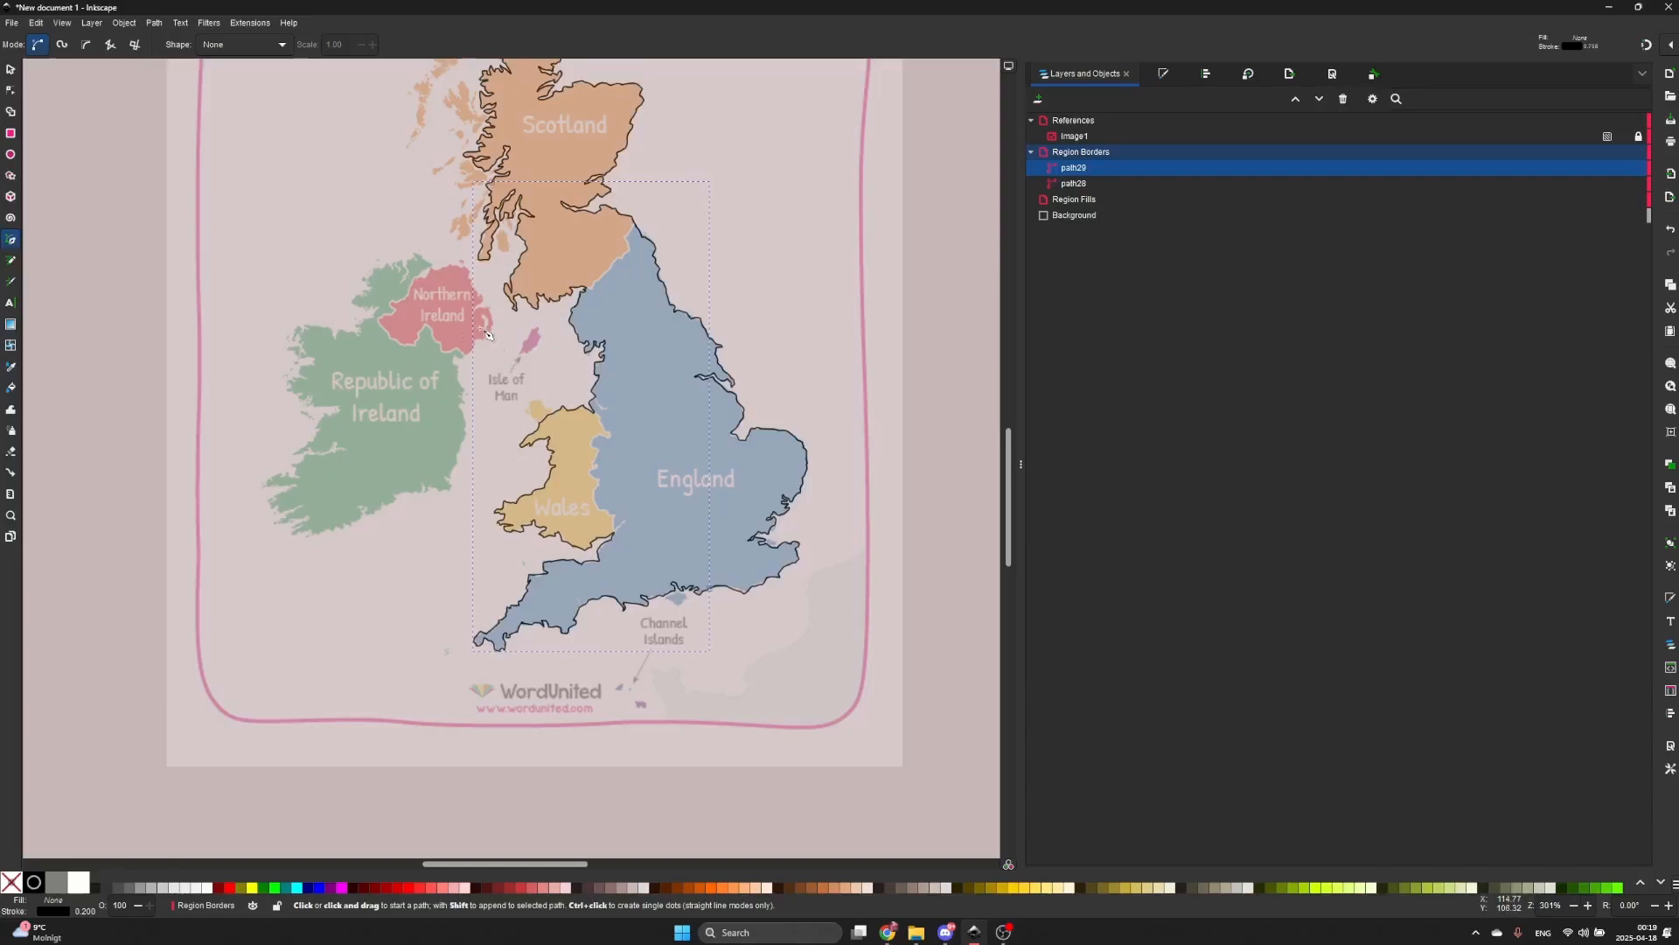
# - Open both coastline paths together for node editing
pyautogui.press('s')
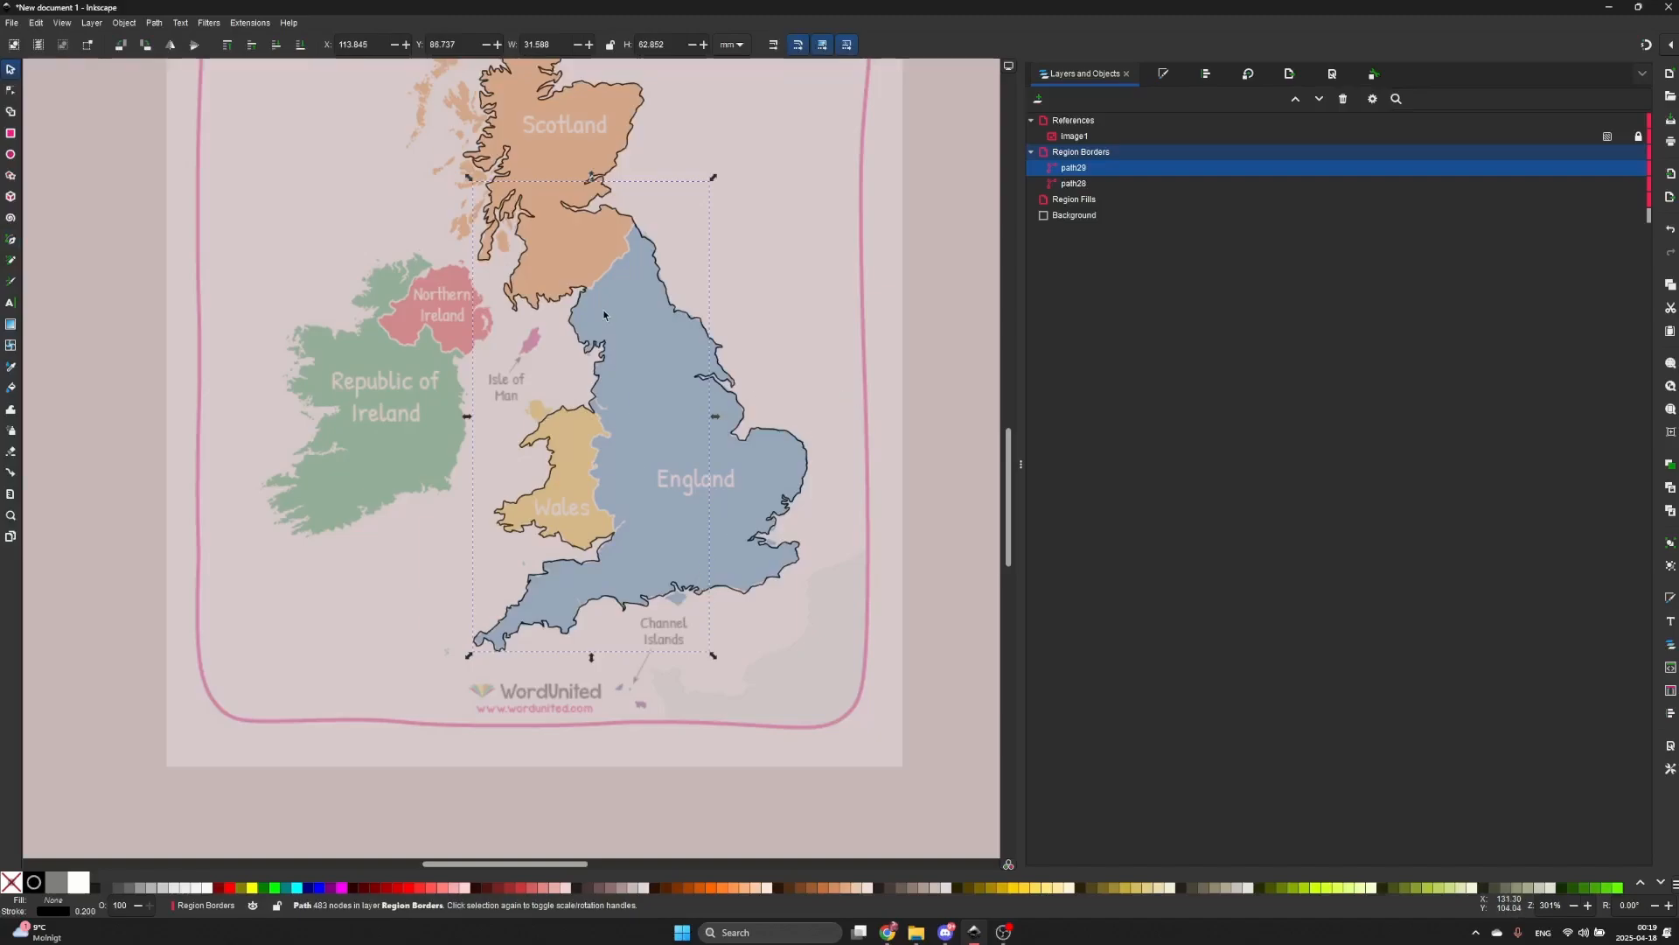
pyautogui.scroll(-3, 742, 592)
pyautogui.click(731, 486)
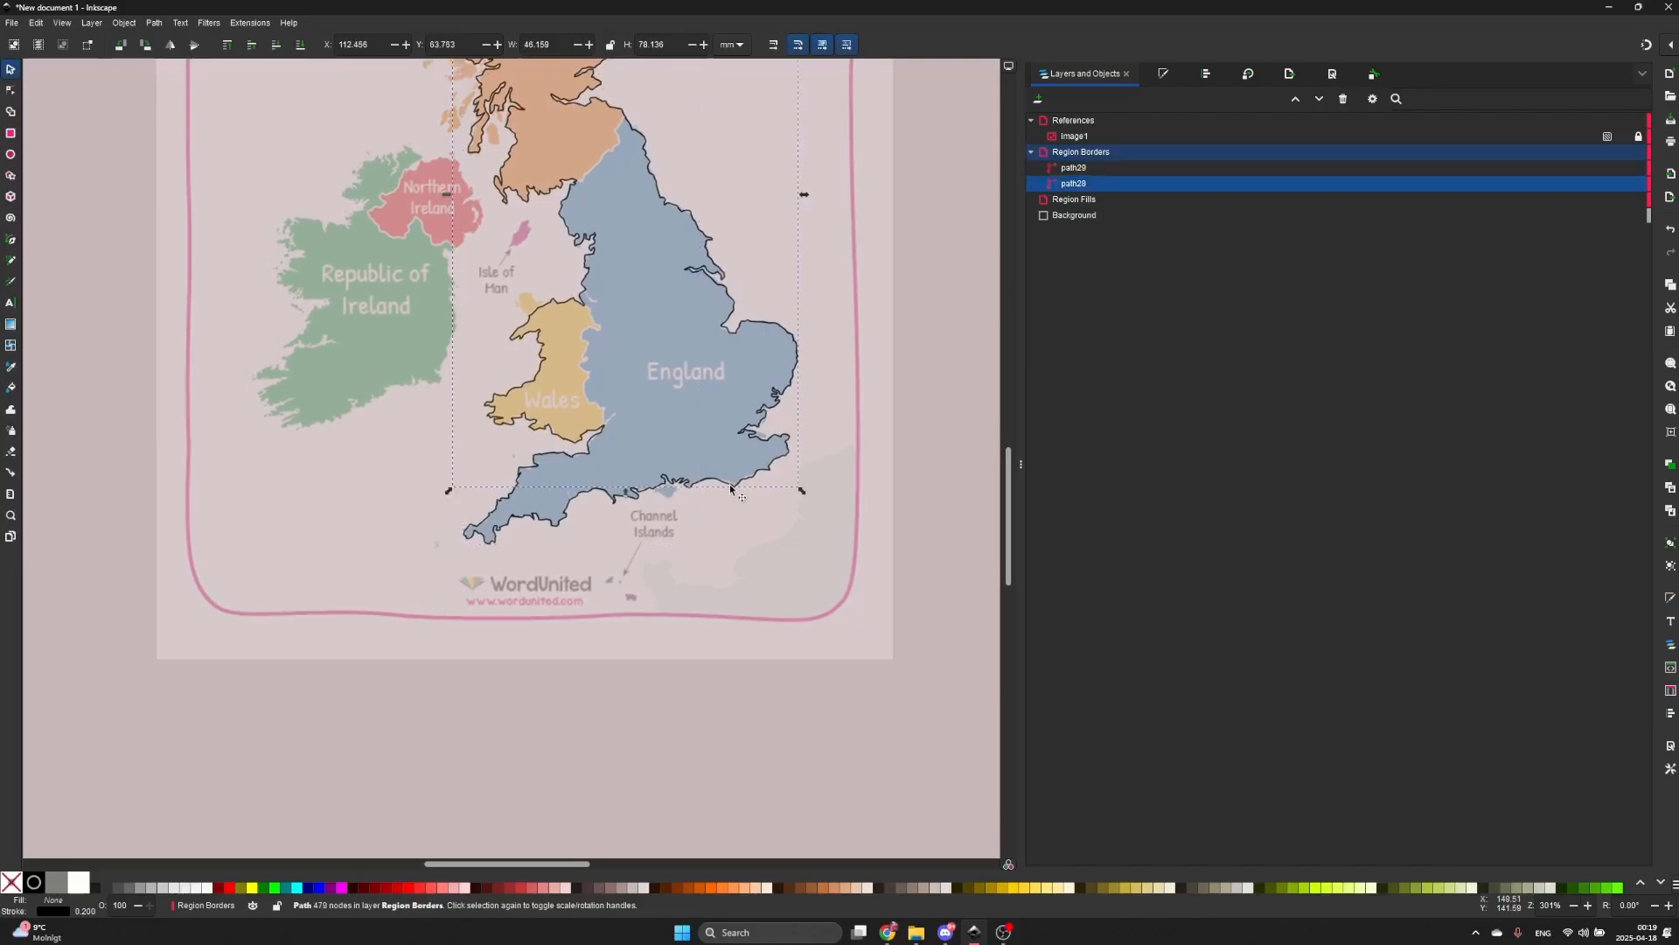
pyautogui.press('n')
pyautogui.scroll(3, 705, 496)
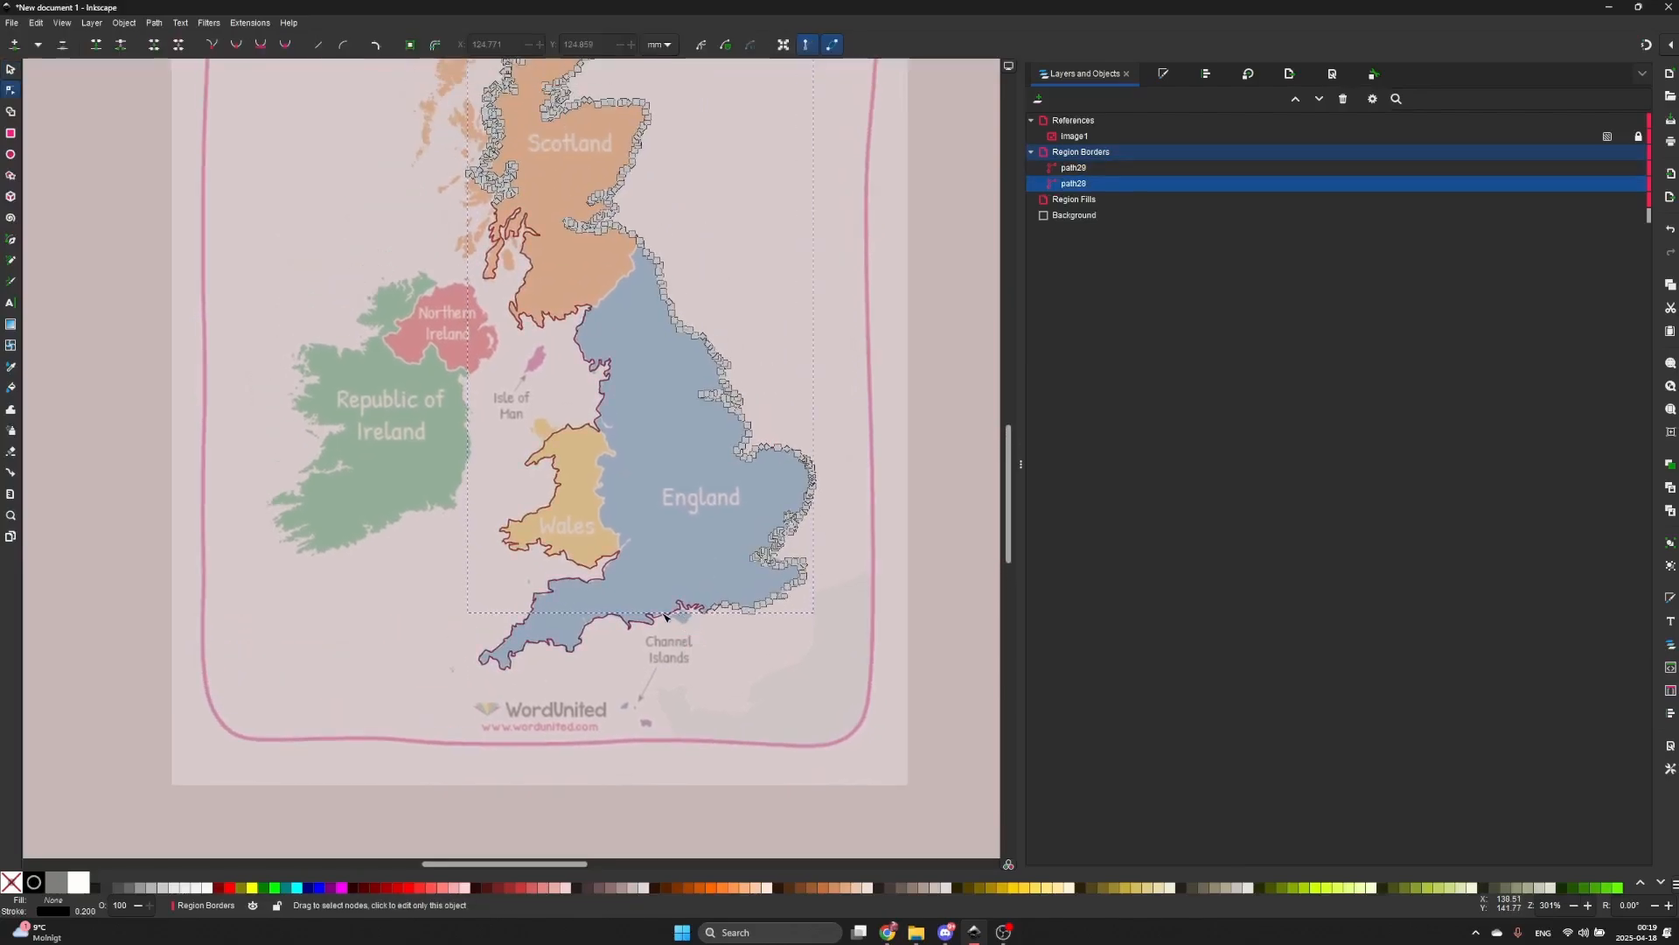
pyautogui.click(664, 617)
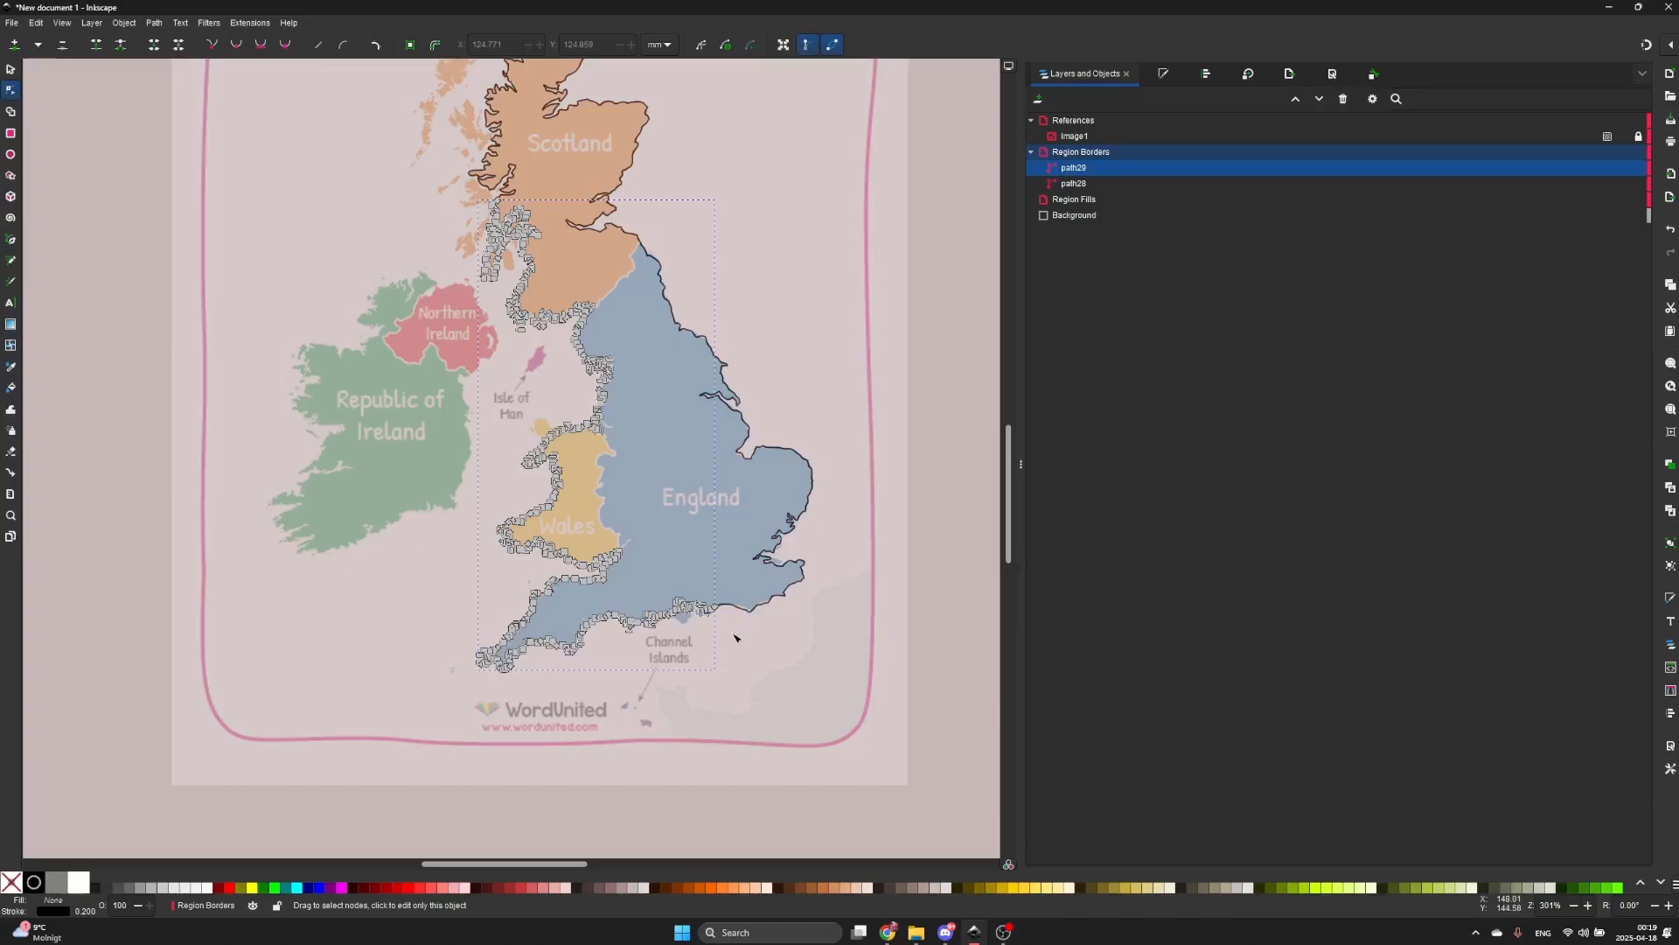
pyautogui.hscroll(-5, 723, 630)
pyautogui.hscroll(4, 863, 630)
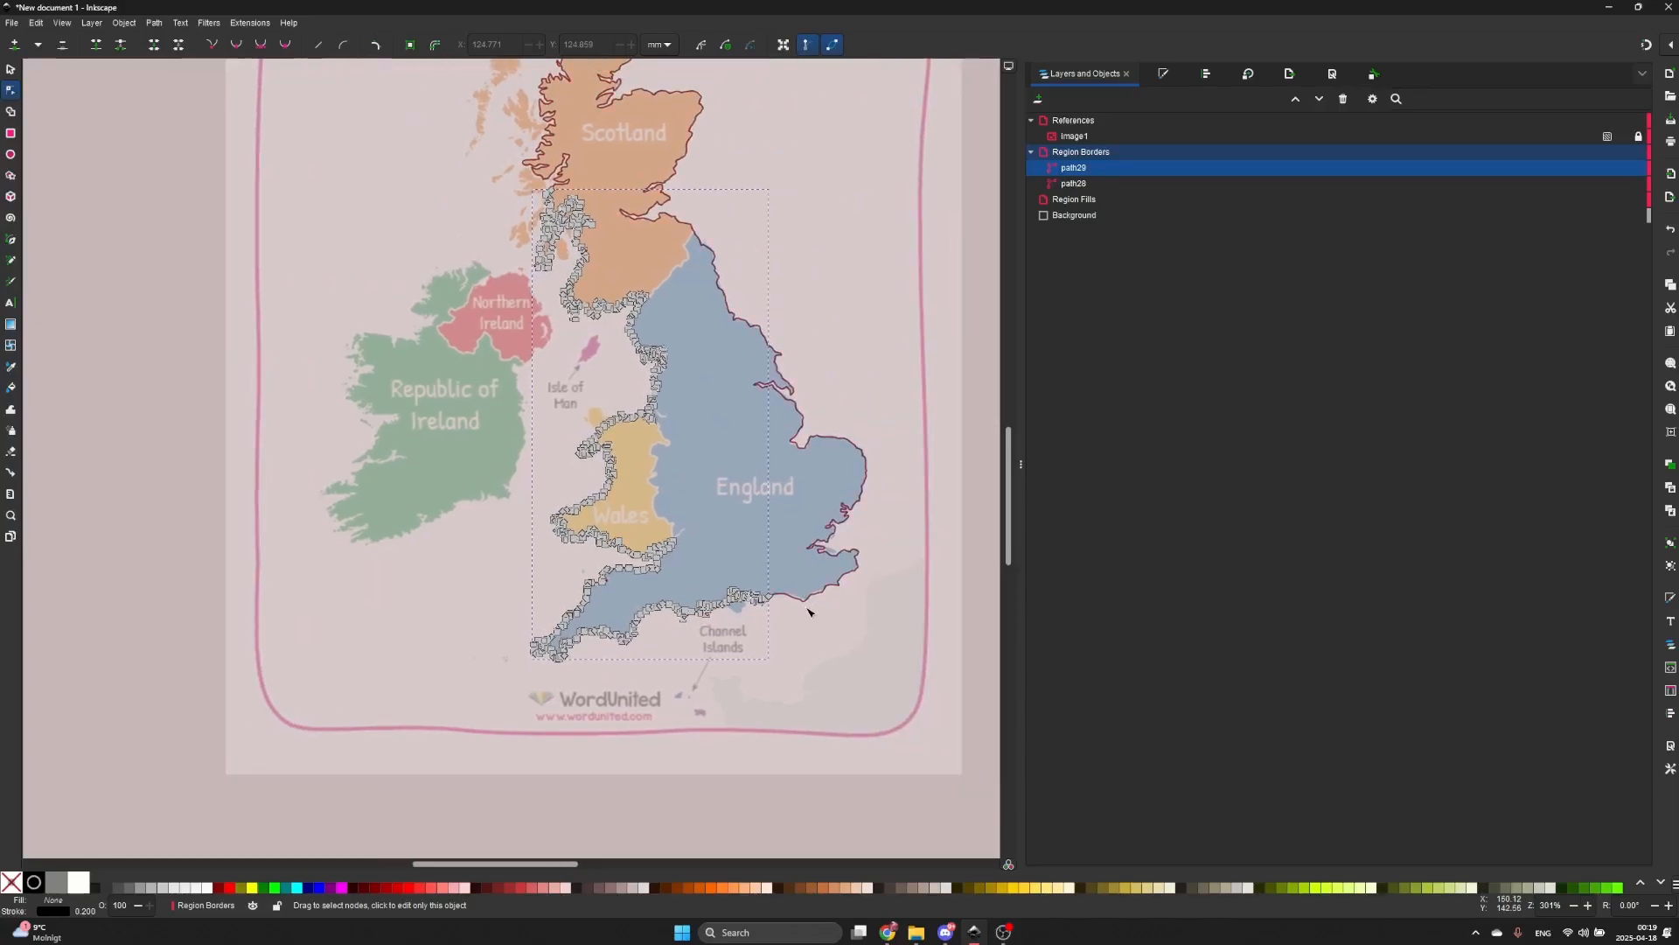
pyautogui.keyDown('shift'); pyautogui.click(814, 601); pyautogui.keyUp('shift')
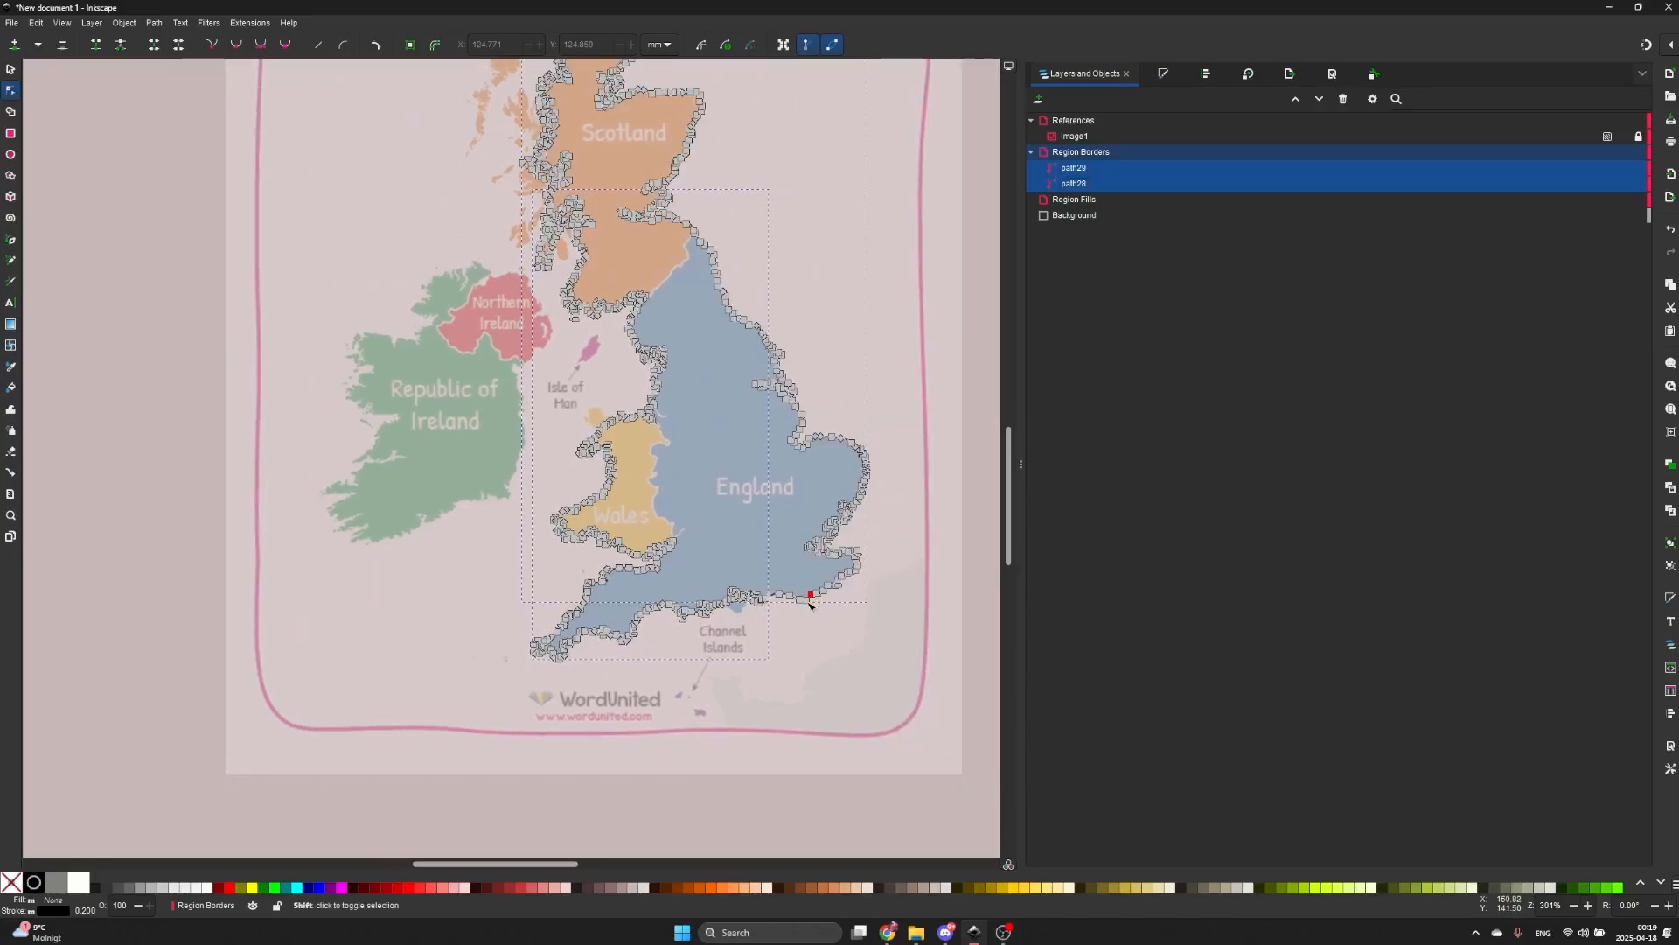
# - Join the two paths' neighbouring end nodes on England's south shore with a new segment
pyautogui.scroll(7, 791, 603)
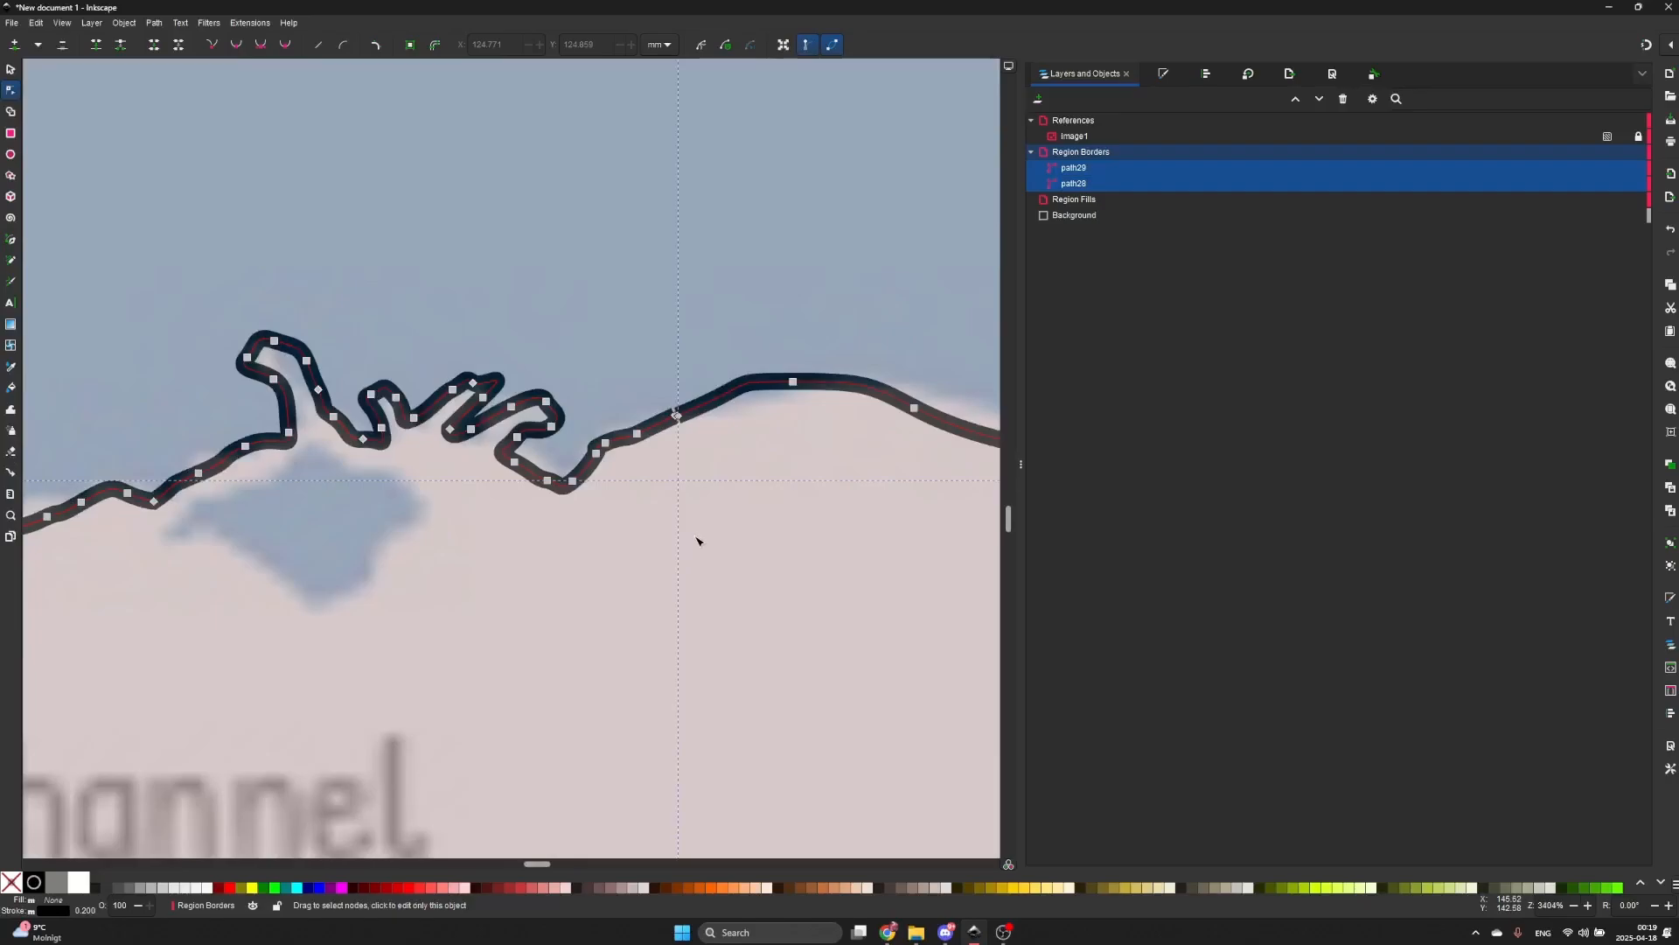
pyautogui.scroll(4, 679, 474)
pyautogui.moveTo(639, 164); pyautogui.dragTo(718, 292)
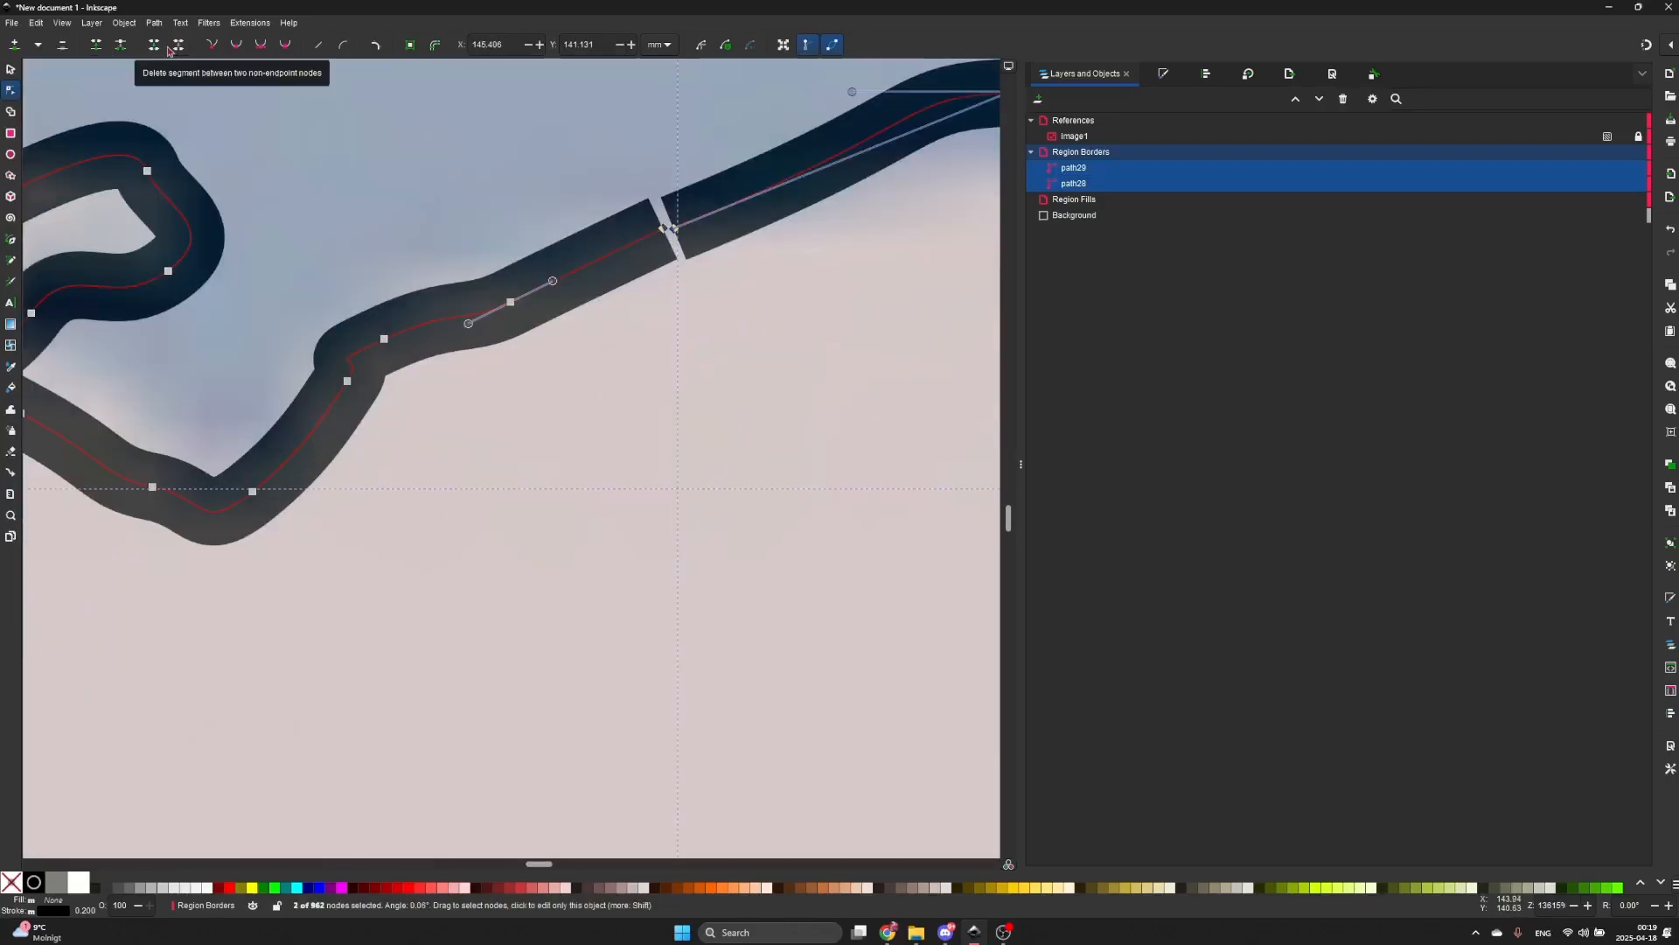
pyautogui.click(161, 50)
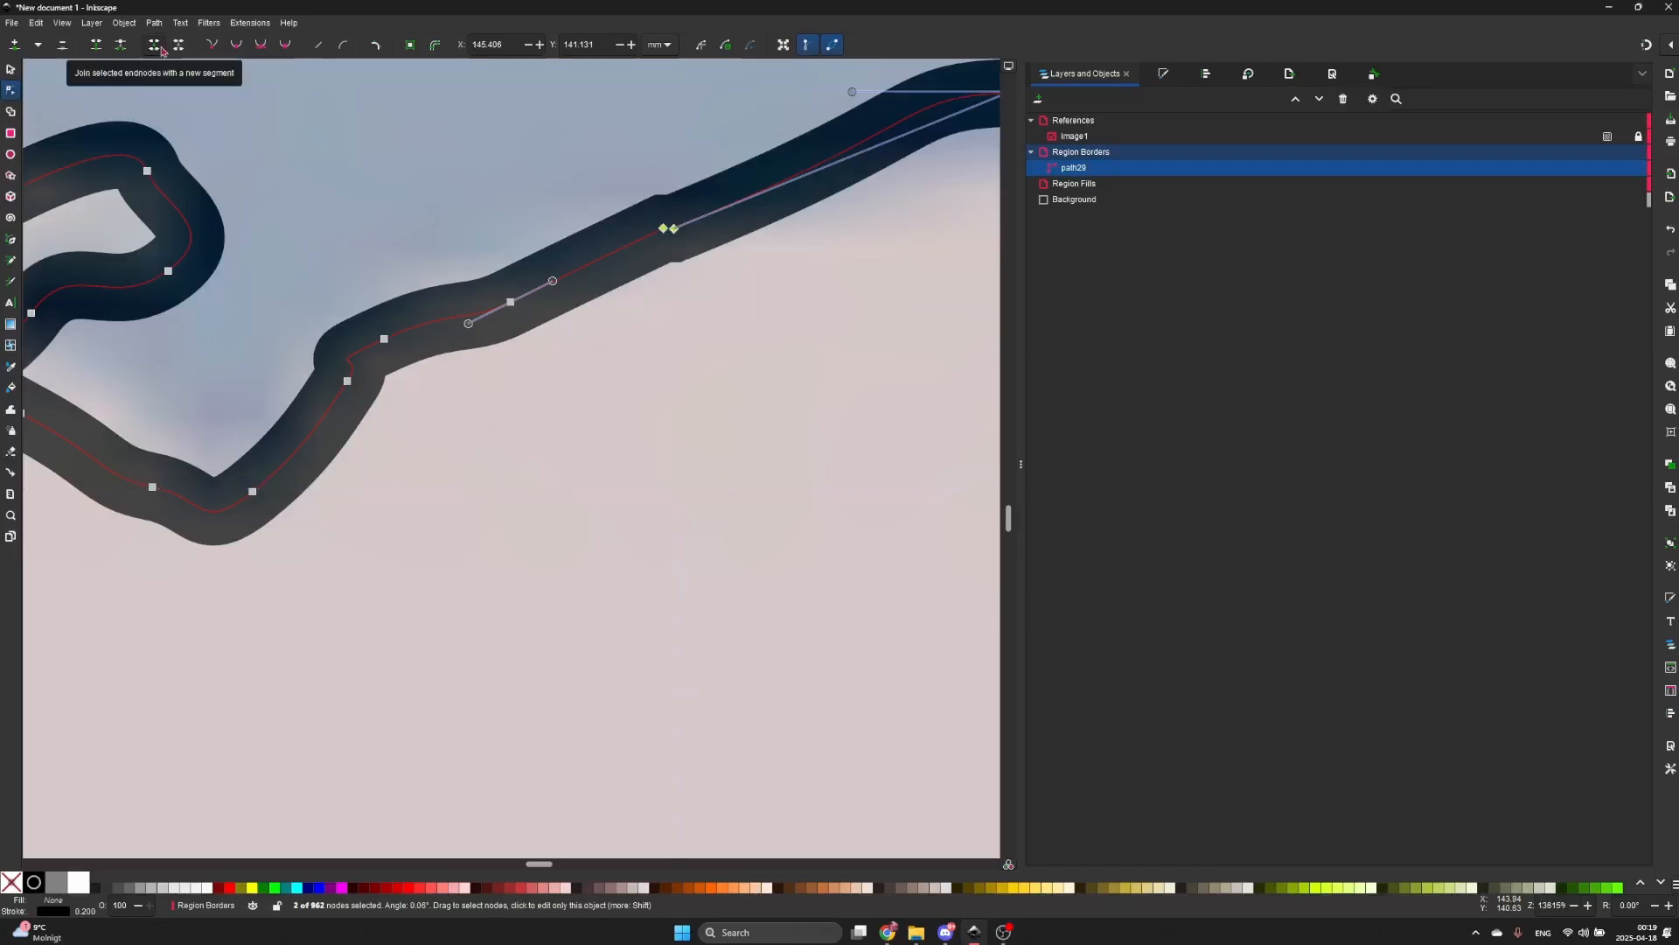
pyautogui.scroll(-1, 310, 234)
pyautogui.scroll(-14, 311, 234)
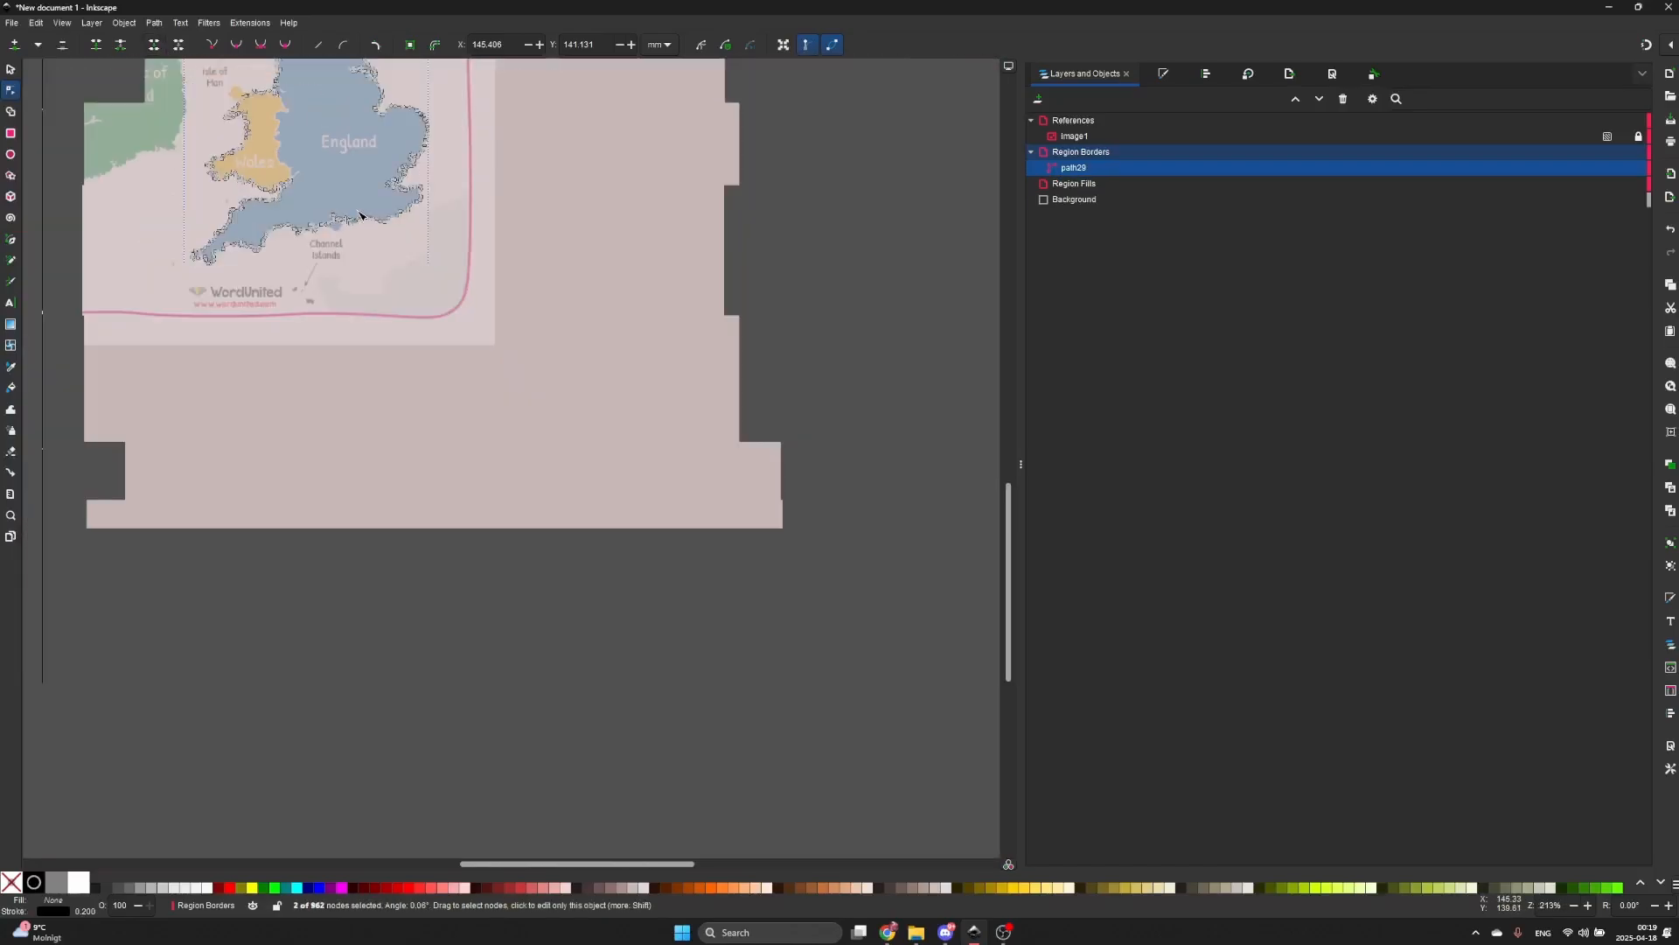
pyautogui.scroll(9, 427, 271)
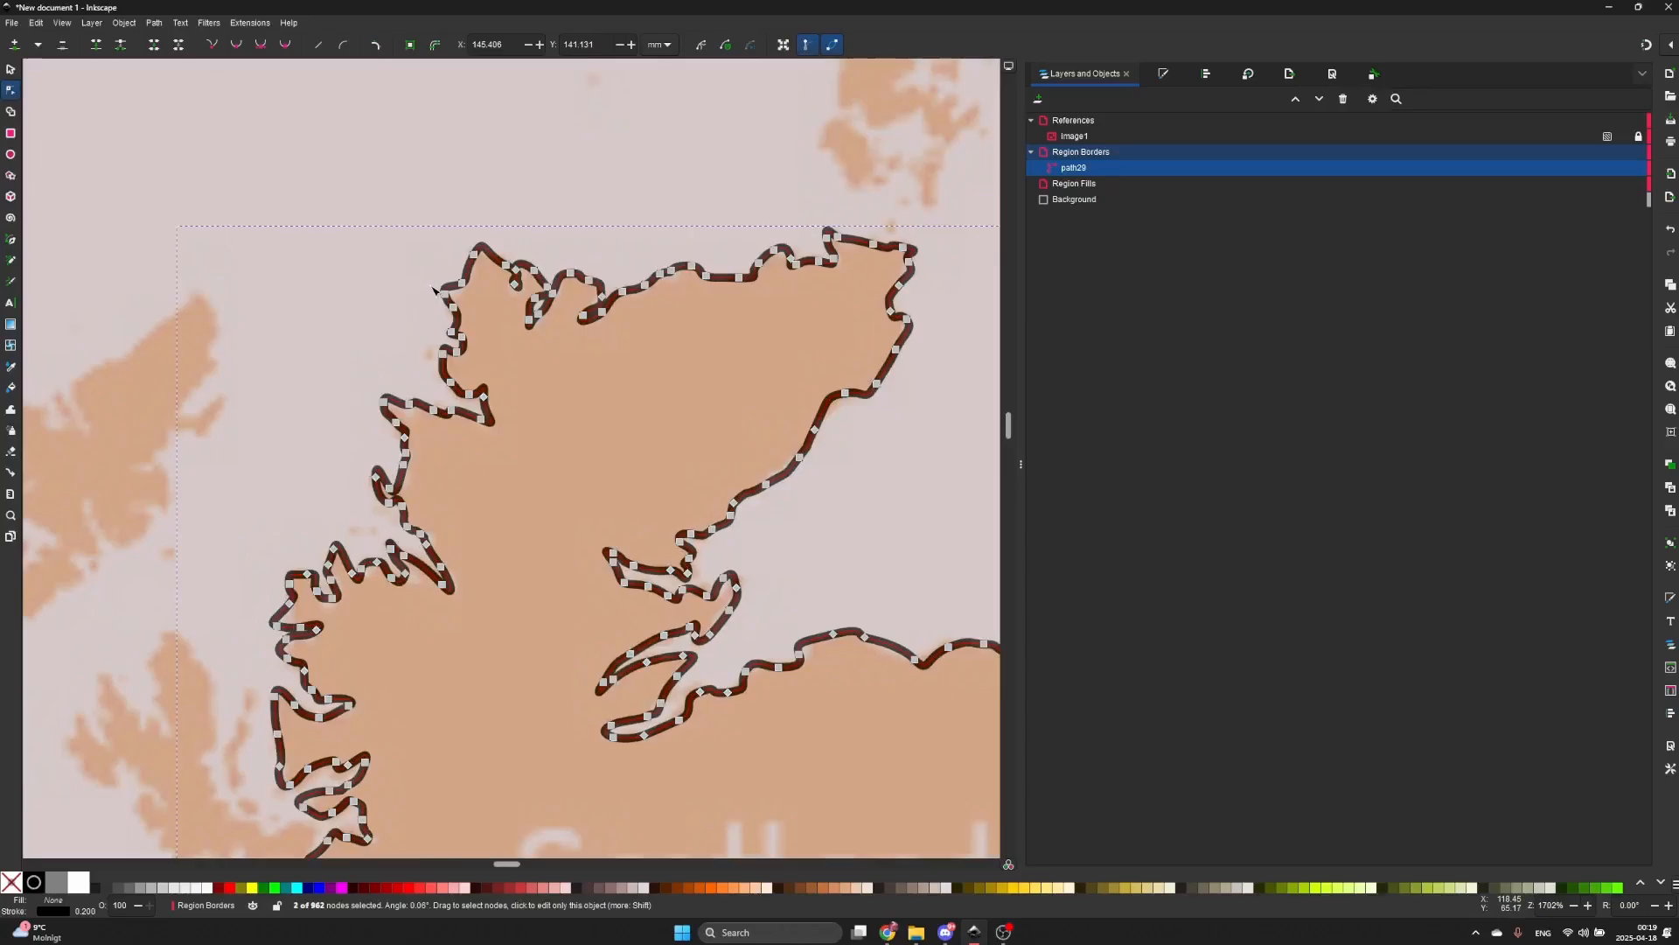
# - Check the joined coastline path from northern Scotland down to the Wales–England border
pyautogui.click(375, 306)
pyautogui.scroll(-10, 382, 306)
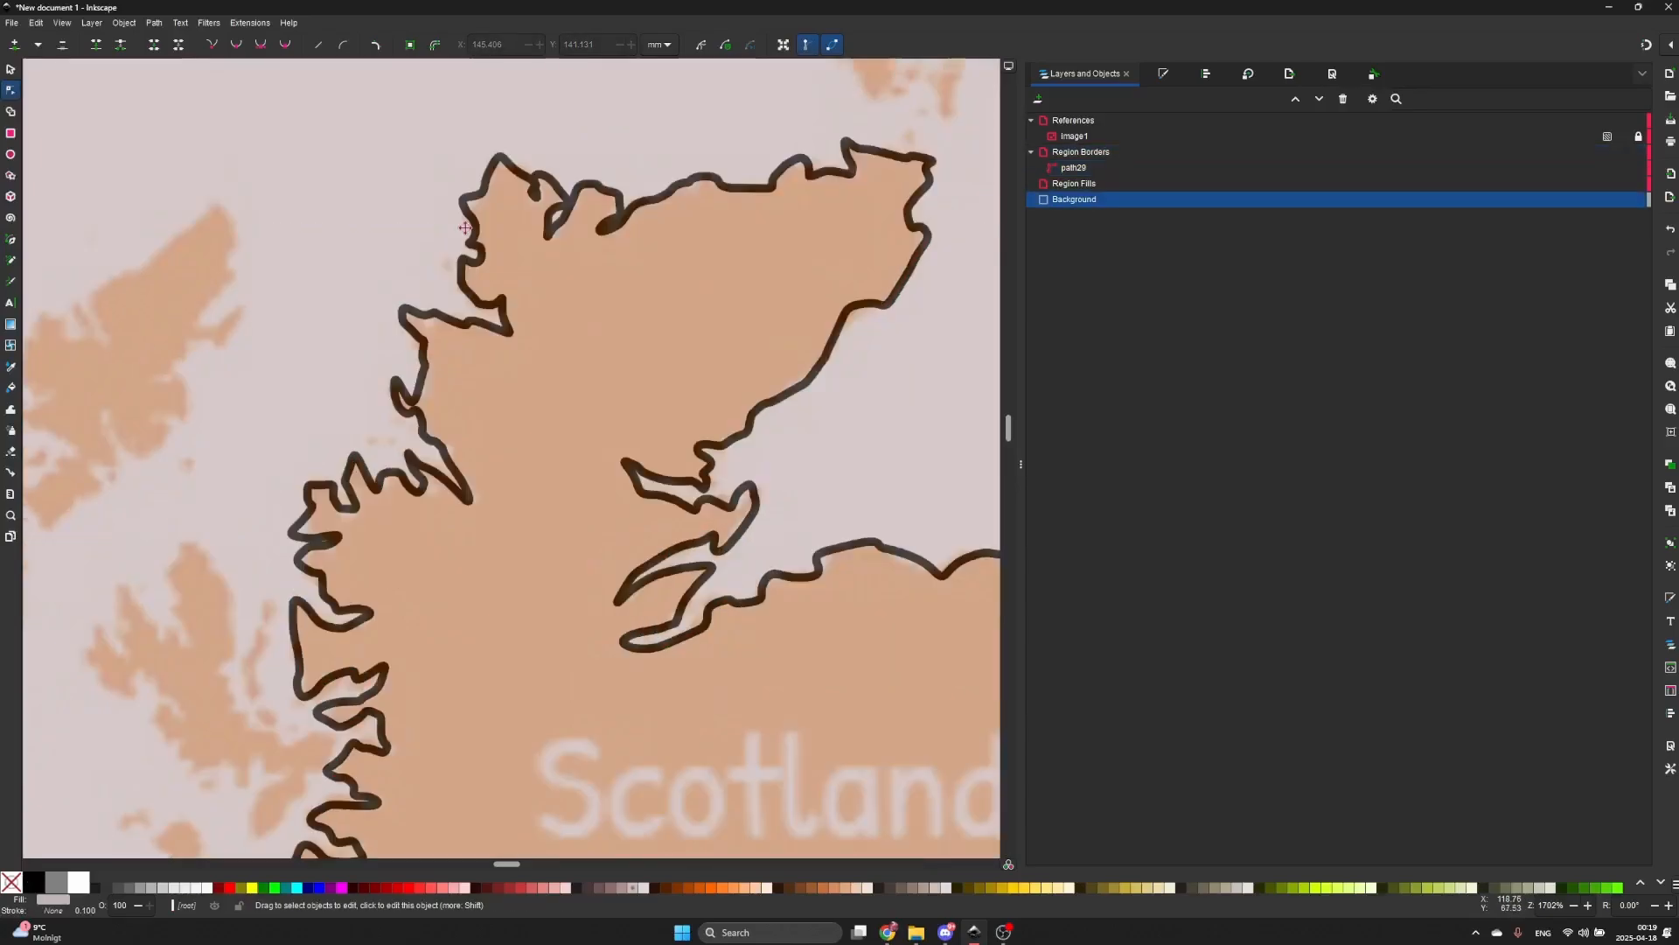
pyautogui.scroll(-5, 449, 384)
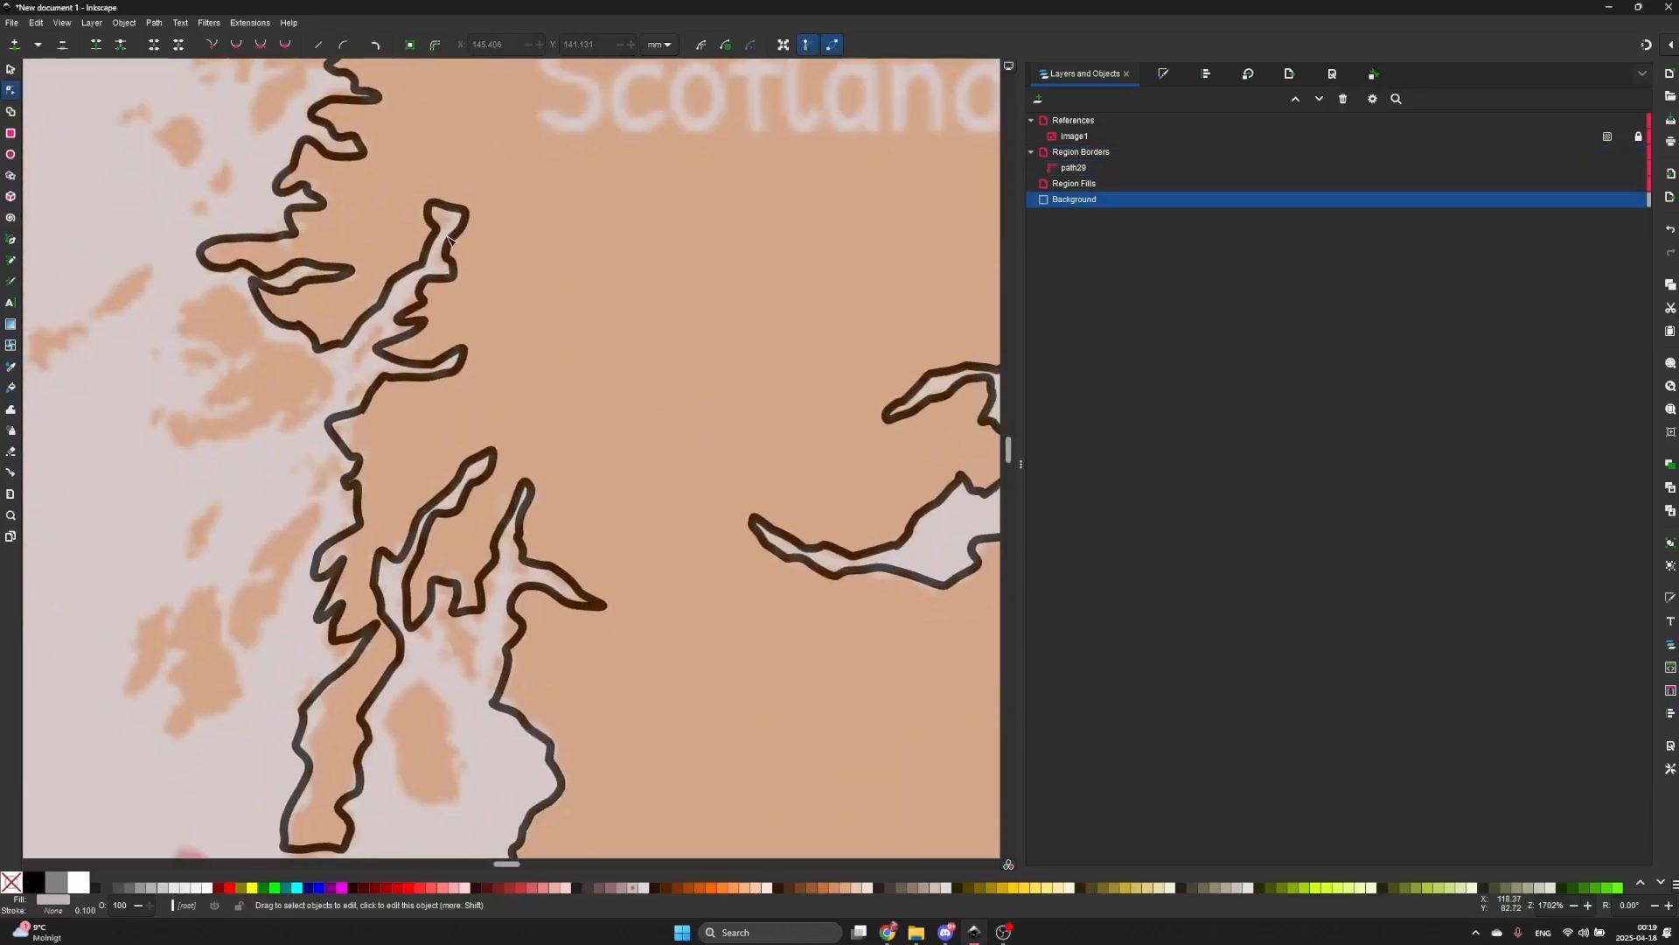
pyautogui.scroll(-3, 454, 256)
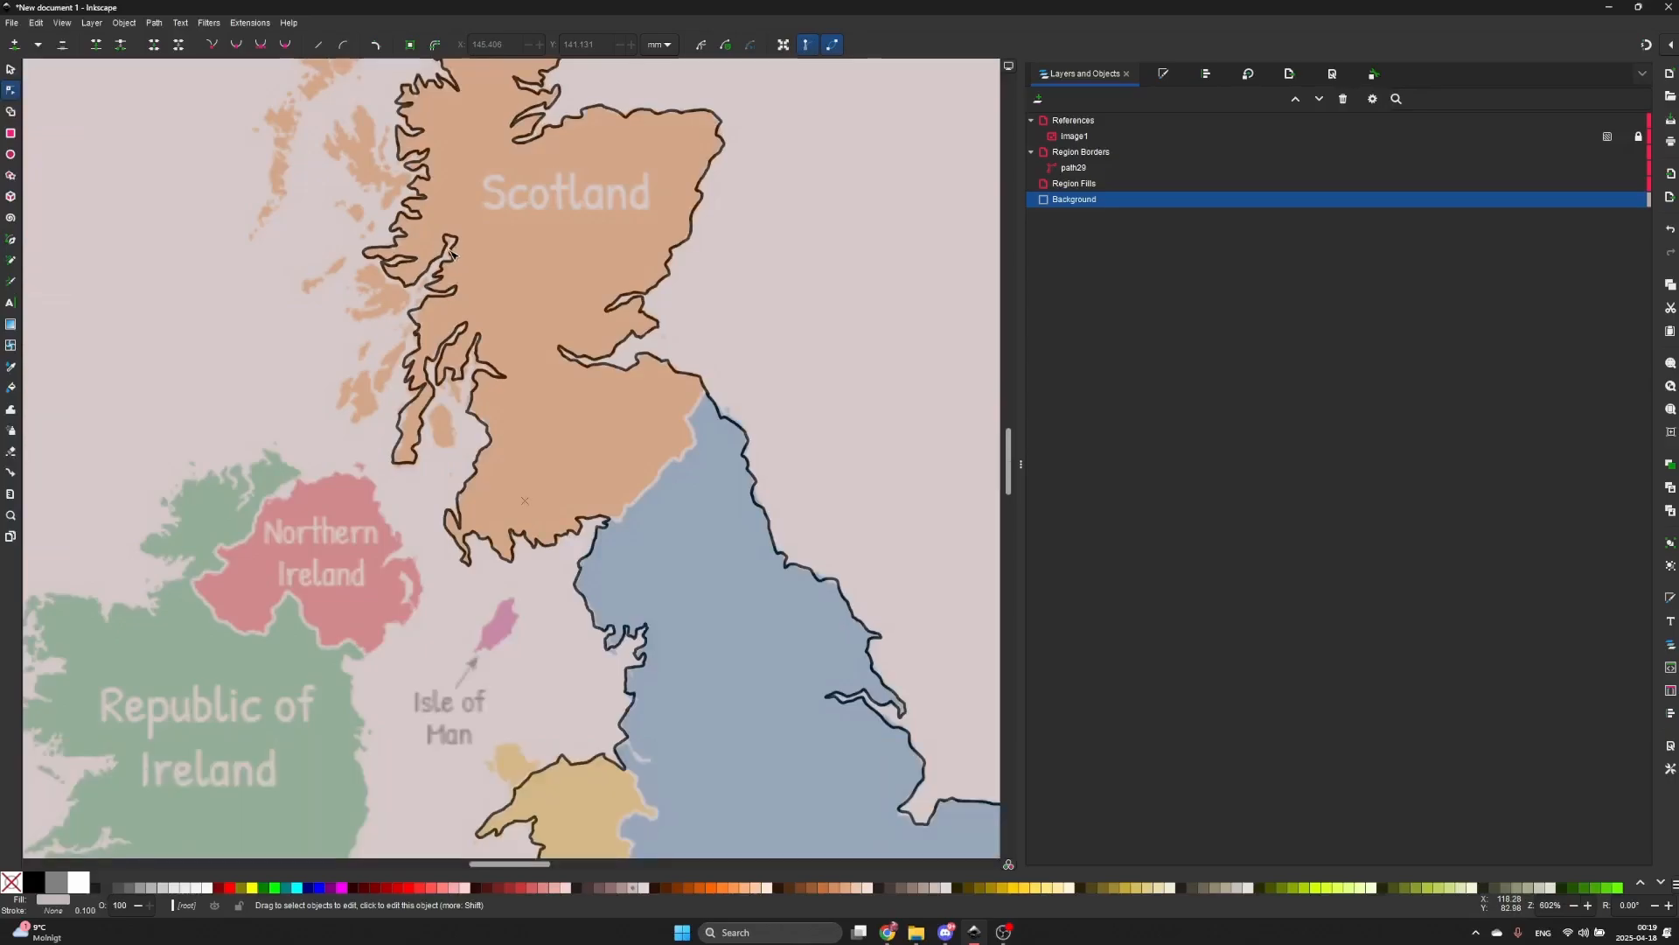
pyautogui.click(452, 249)
pyautogui.scroll(-2, 508, 248)
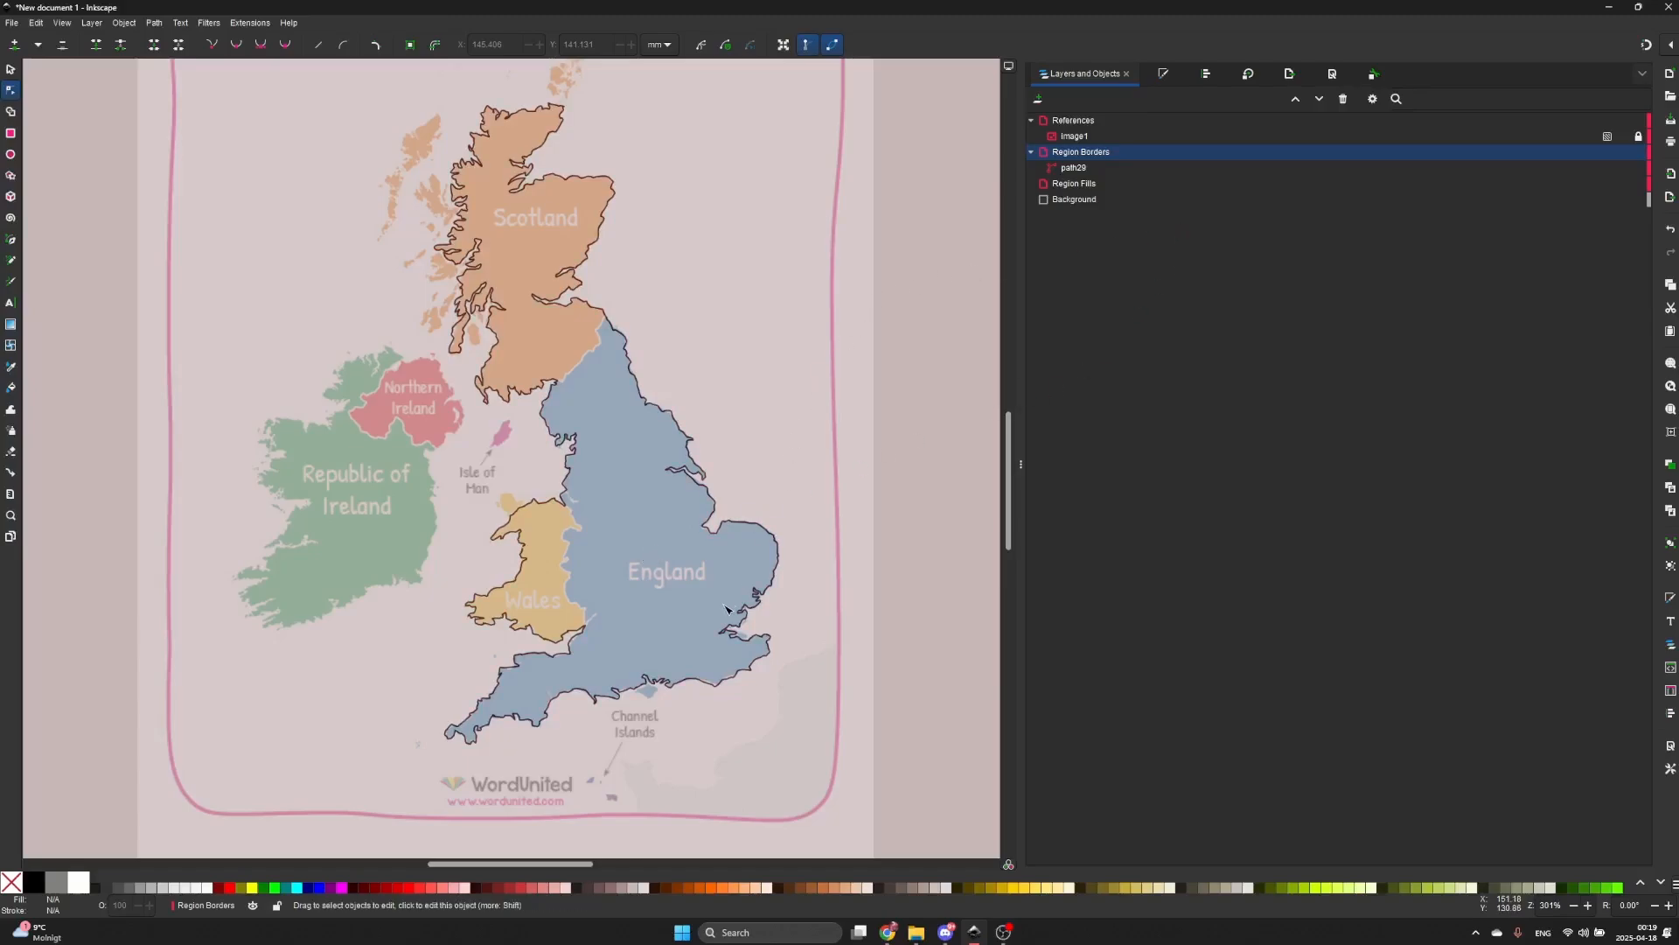
pyautogui.press('s')
pyautogui.scroll(3, 583, 696)
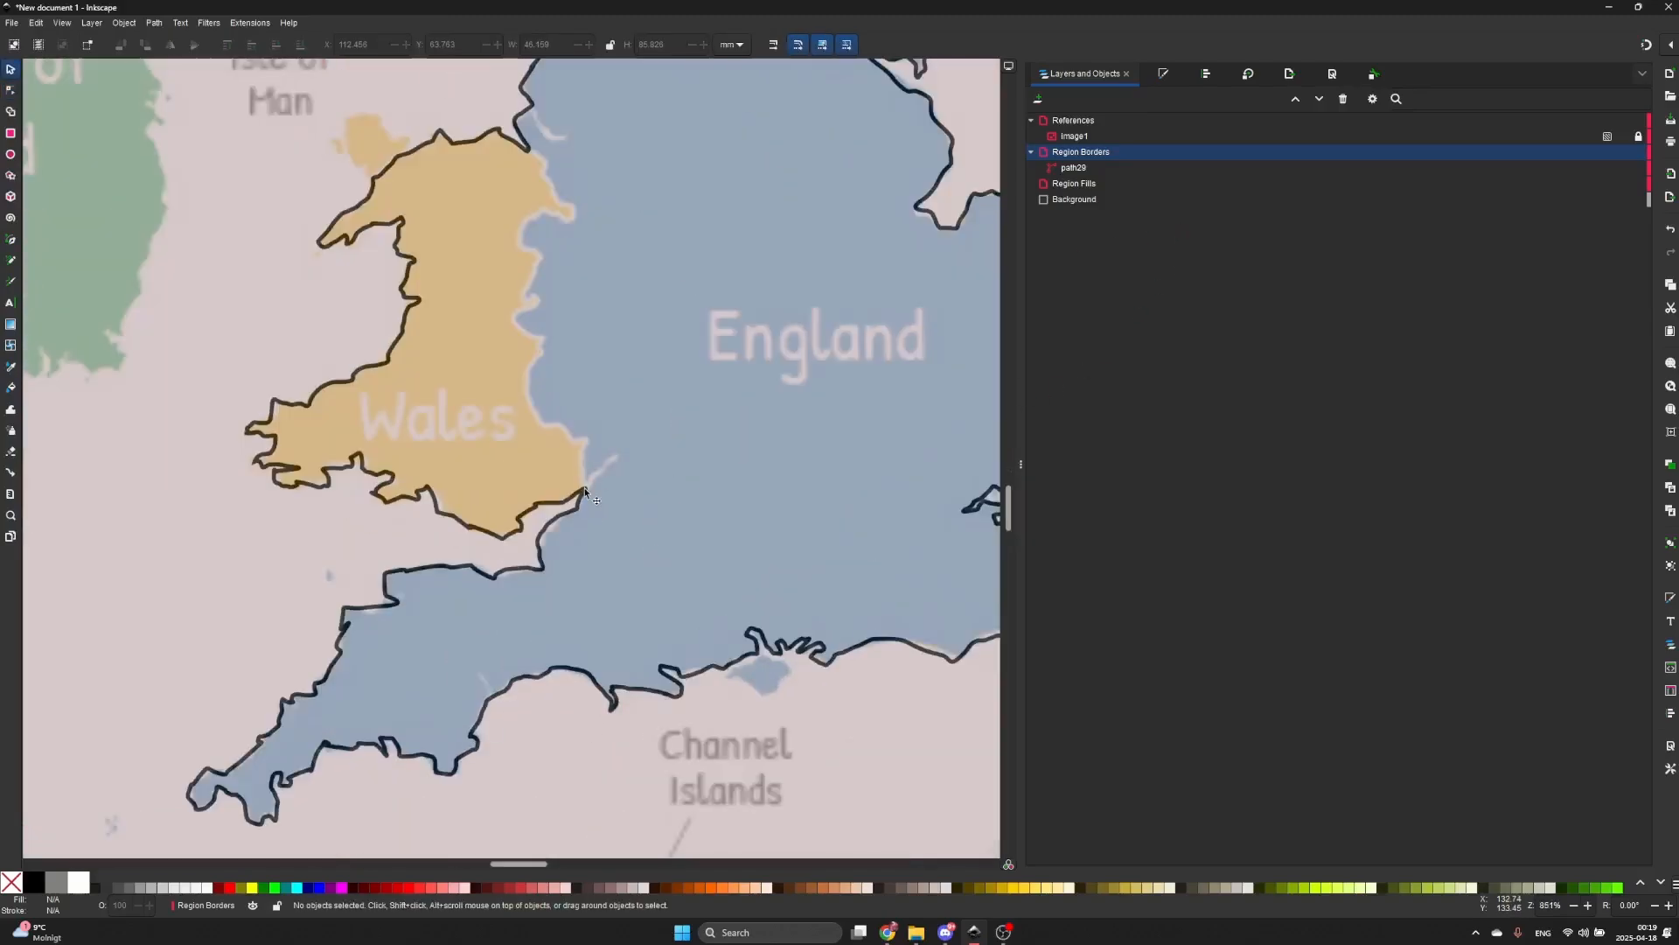
# - Start a Pen path where the coastline meets Wales's southeast corner and trace north along the southern part of the Wales–England border
pyautogui.click(585, 495)
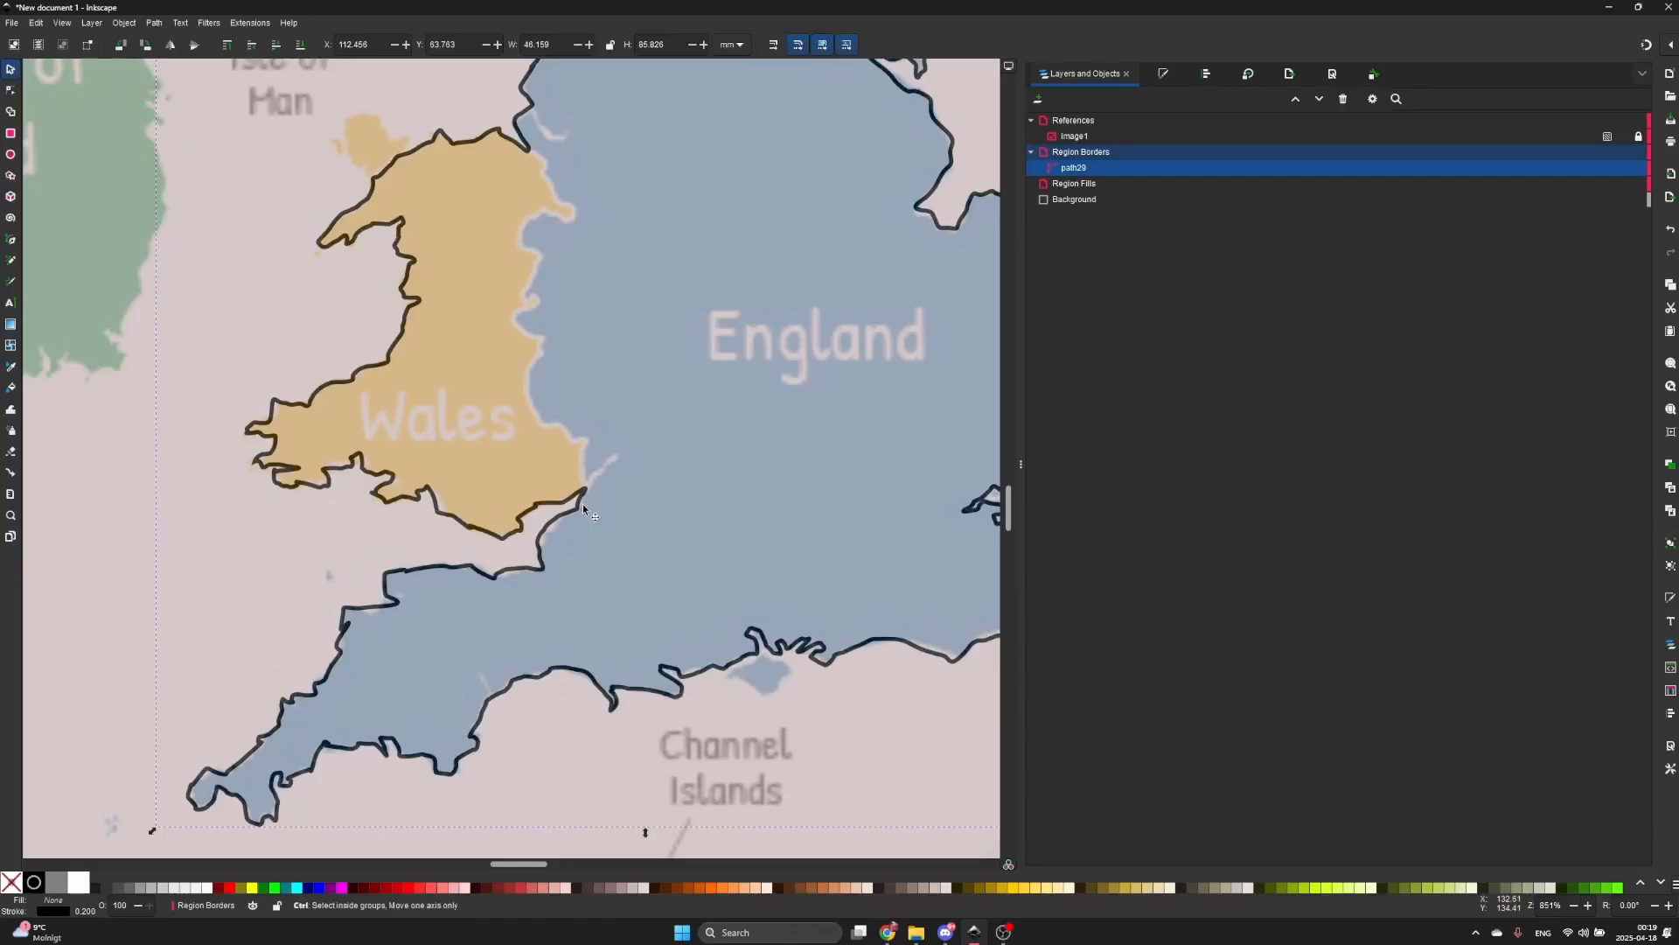
pyautogui.press('b')
pyautogui.scroll(3, 584, 502)
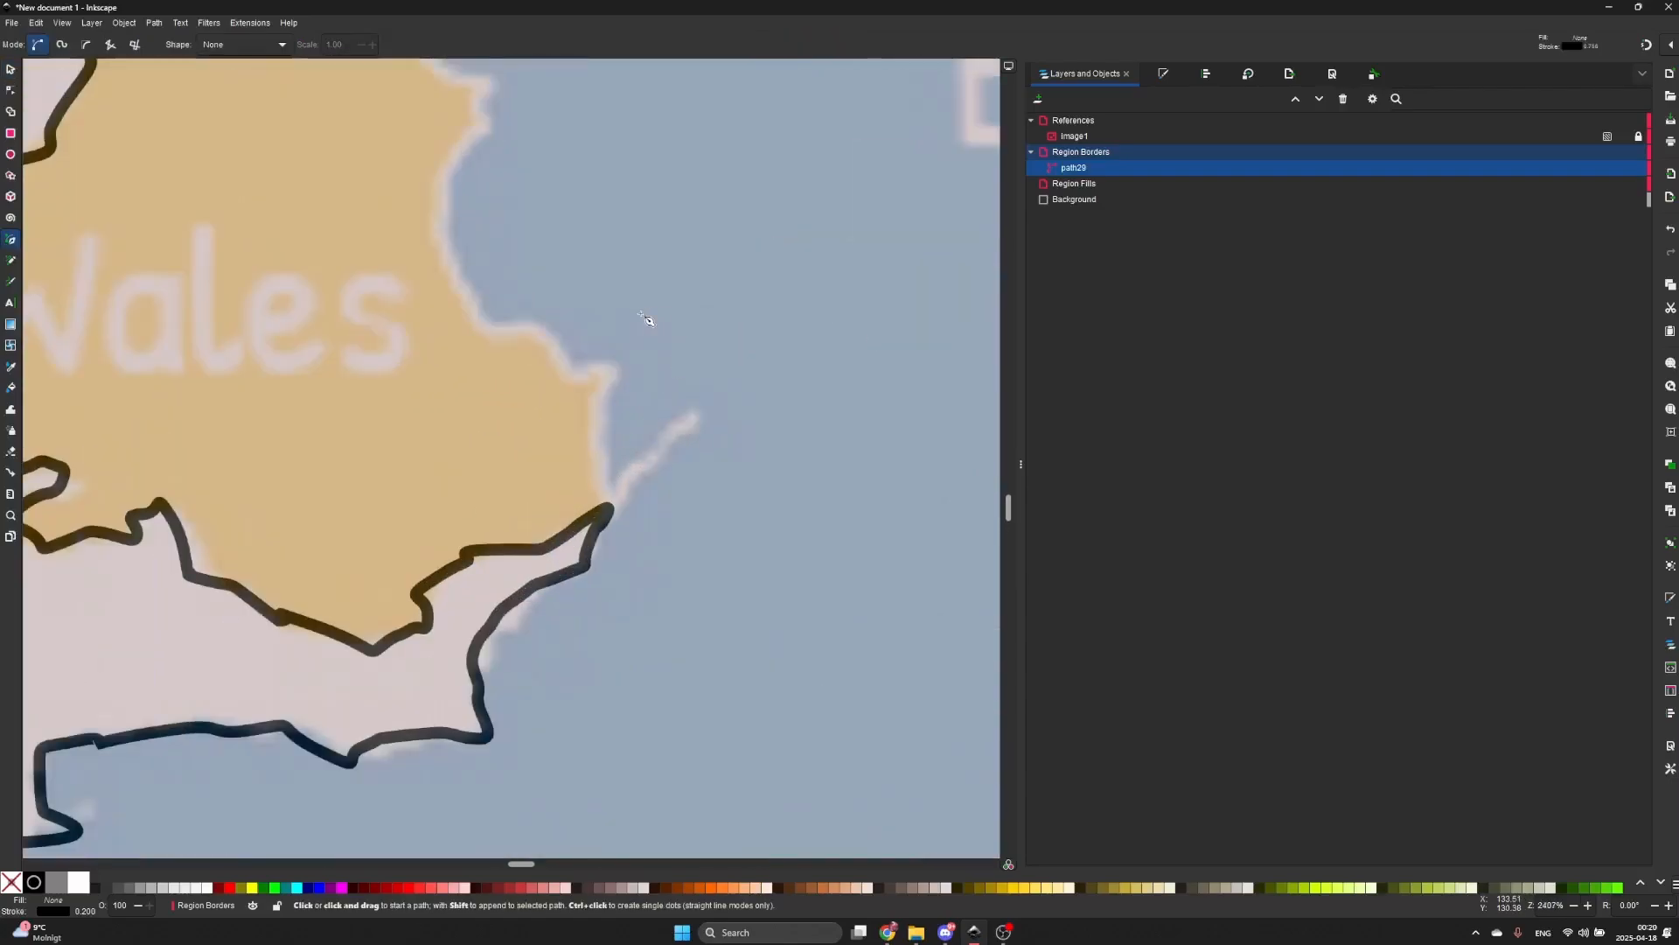
pyautogui.scroll(-2, 617, 467)
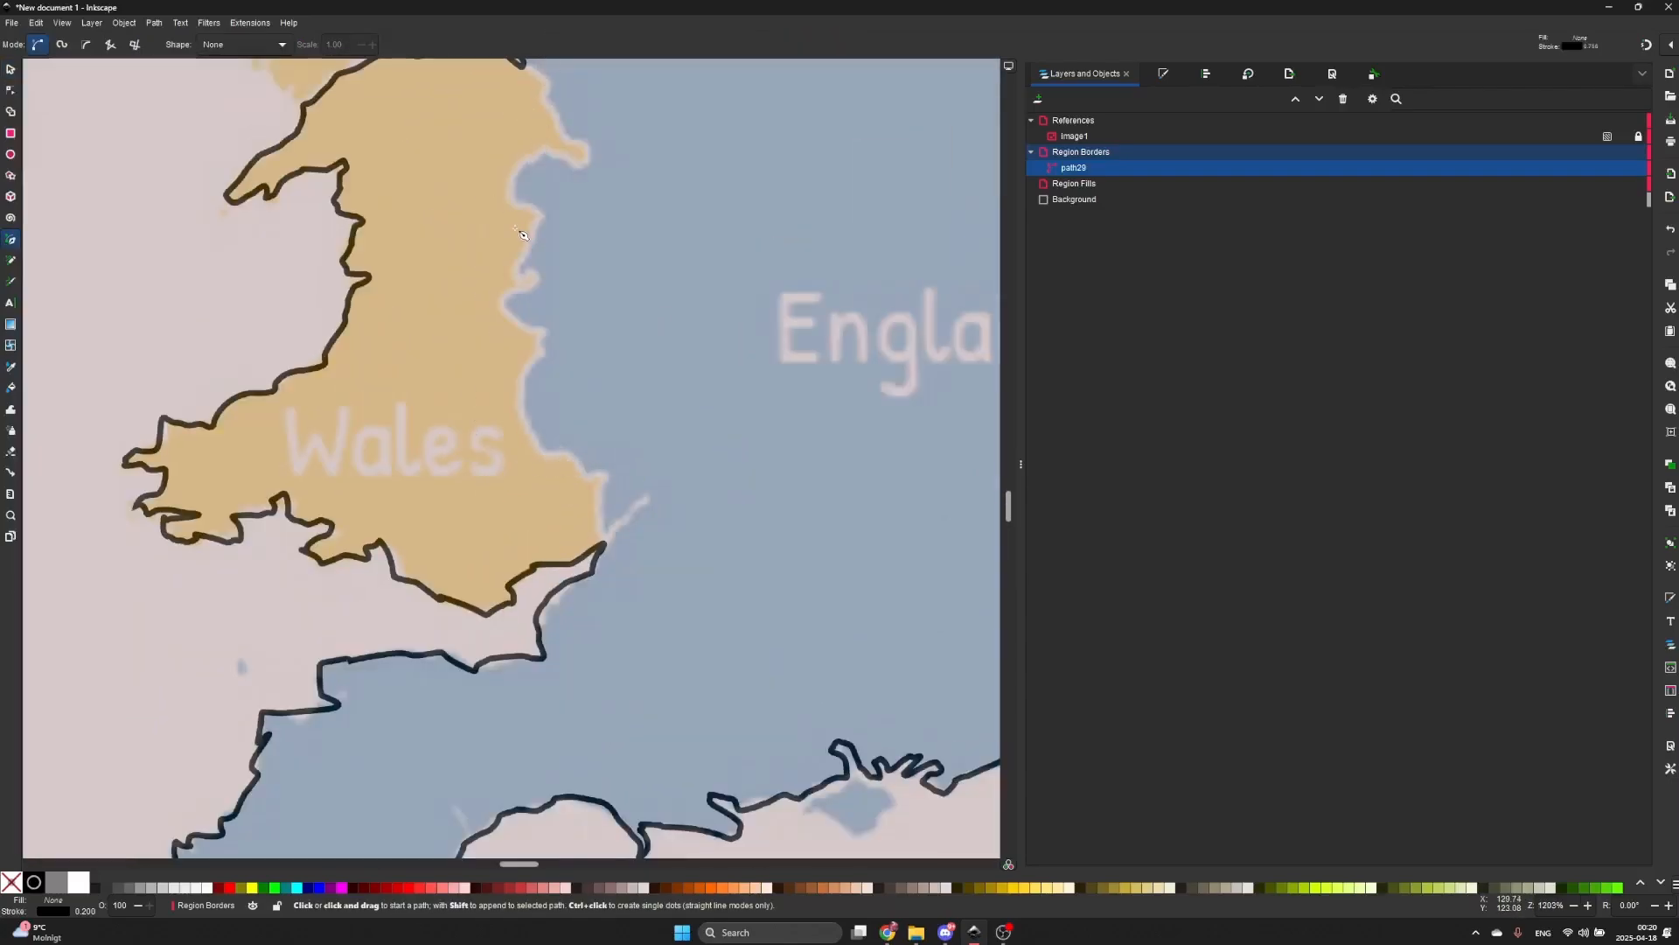
pyautogui.scroll(-1, 522, 235)
pyautogui.scroll(4, 589, 722)
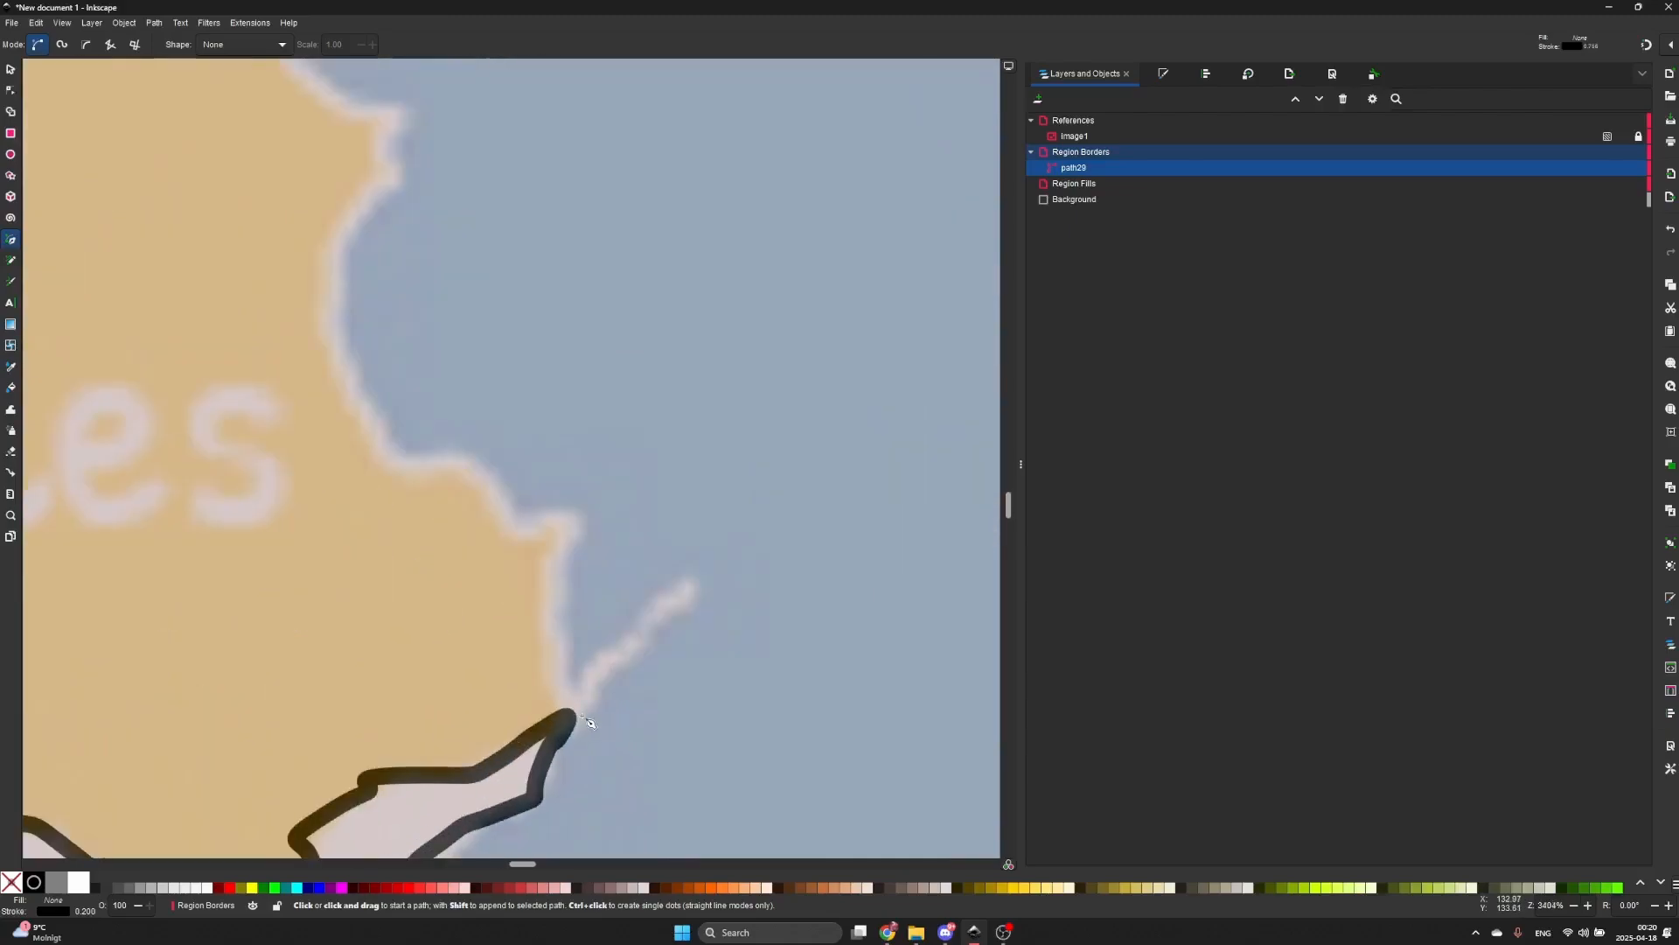
pyautogui.click(568, 719)
pyautogui.moveTo(561, 527); pyautogui.dragTo(524, 530)
pyautogui.moveTo(509, 534); pyautogui.dragTo(498, 479)
pyautogui.moveTo(484, 450); pyautogui.dragTo(402, 455)
pyautogui.click(401, 460)
pyautogui.moveTo(331, 359); pyautogui.dragTo(328, 341)
pyautogui.moveTo(323, 304); pyautogui.dragTo(323, 266)
pyautogui.moveTo(356, 206); pyautogui.dragTo(385, 165)
pyautogui.click(374, 175)
pyautogui.click(406, 103)
# - Continue the Wales–England border path north through its middle bends and around the small eastward spur in northeast Wales
pyautogui.moveTo(359, 102); pyautogui.dragTo(470, 467)
pyautogui.moveTo(444, 426); pyautogui.dragTo(446, 410)
pyautogui.moveTo(469, 393); pyautogui.dragTo(486, 303)
pyautogui.click(515, 382)
pyautogui.click(479, 343)
pyautogui.moveTo(490, 296); pyautogui.dragTo(497, 288)
pyautogui.moveTo(511, 274); pyautogui.dragTo(524, 245)
pyautogui.click(527, 237)
pyautogui.moveTo(557, 183); pyautogui.dragTo(512, 148)
pyautogui.moveTo(487, 145); pyautogui.dragTo(568, 265)
pyautogui.click(466, 148)
pyautogui.click(461, 117)
pyautogui.moveTo(591, 254); pyautogui.dragTo(636, 269)
pyautogui.moveTo(668, 273); pyautogui.dragTo(676, 278)
pyautogui.click(705, 293)
pyautogui.click(725, 259)
pyautogui.click(724, 234)
pyautogui.click(686, 227)
pyautogui.moveTo(657, 215); pyautogui.dragTo(593, 483)
pyautogui.doubleClick(632, 158)
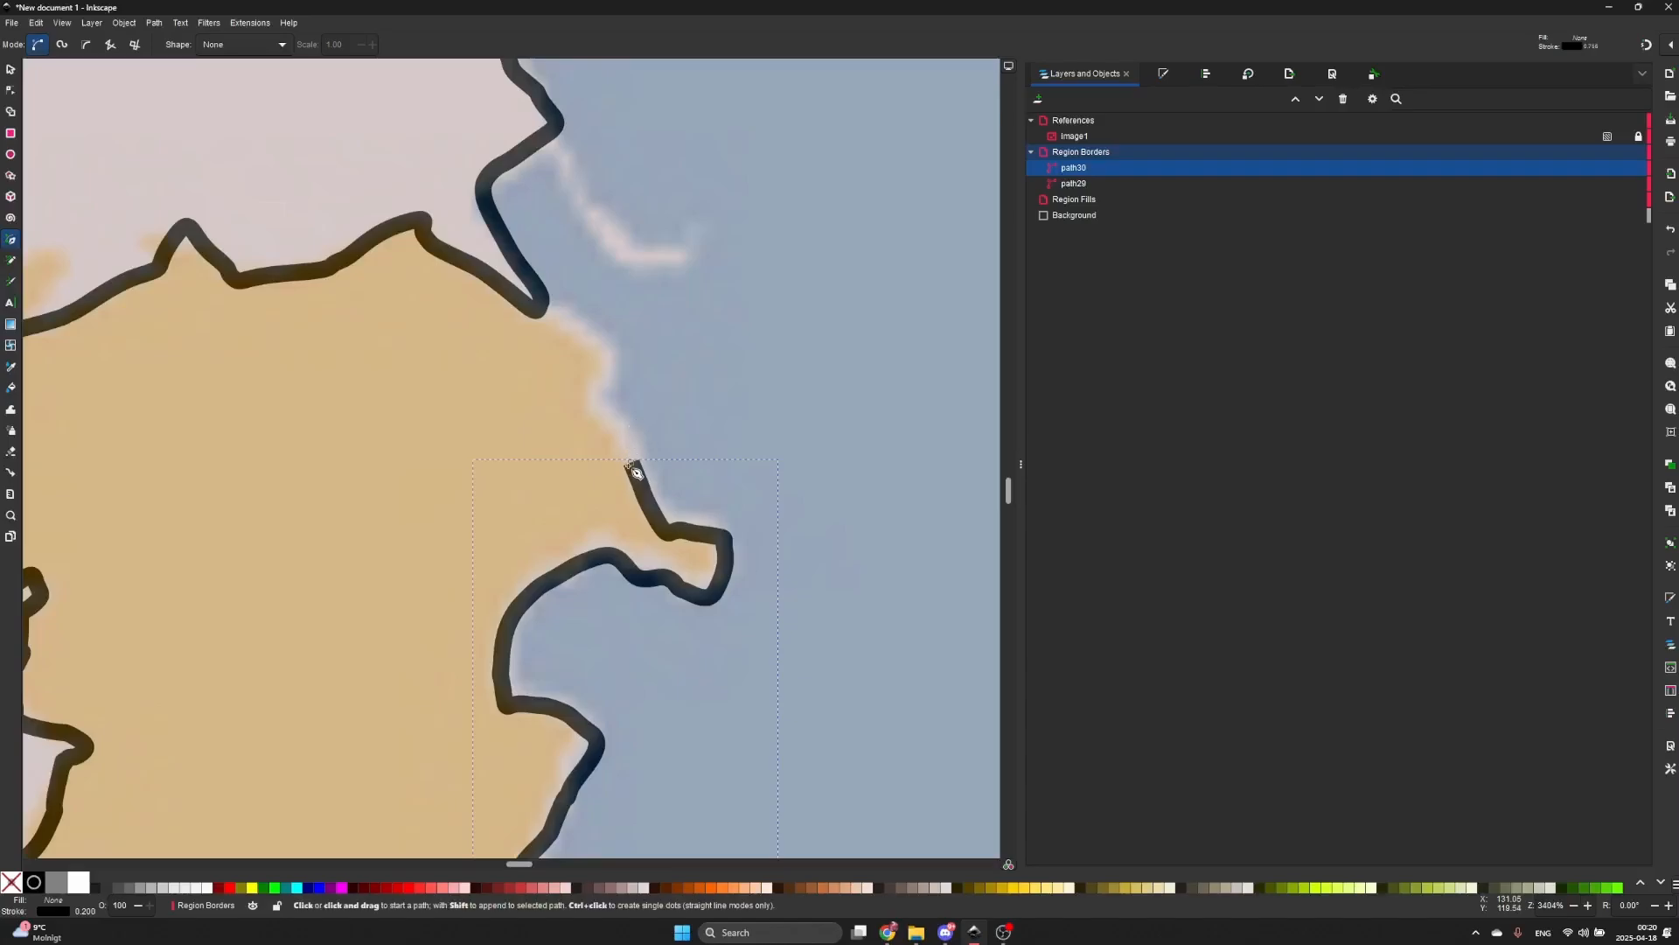
# - Extend the border path from its open end above the spur to the coastline at Wales's northeast corner
pyautogui.click(631, 463)
pyautogui.moveTo(619, 428); pyautogui.dragTo(611, 420)
pyautogui.moveTo(598, 417); pyautogui.dragTo(600, 387)
pyautogui.moveTo(604, 379); pyautogui.dragTo(601, 365)
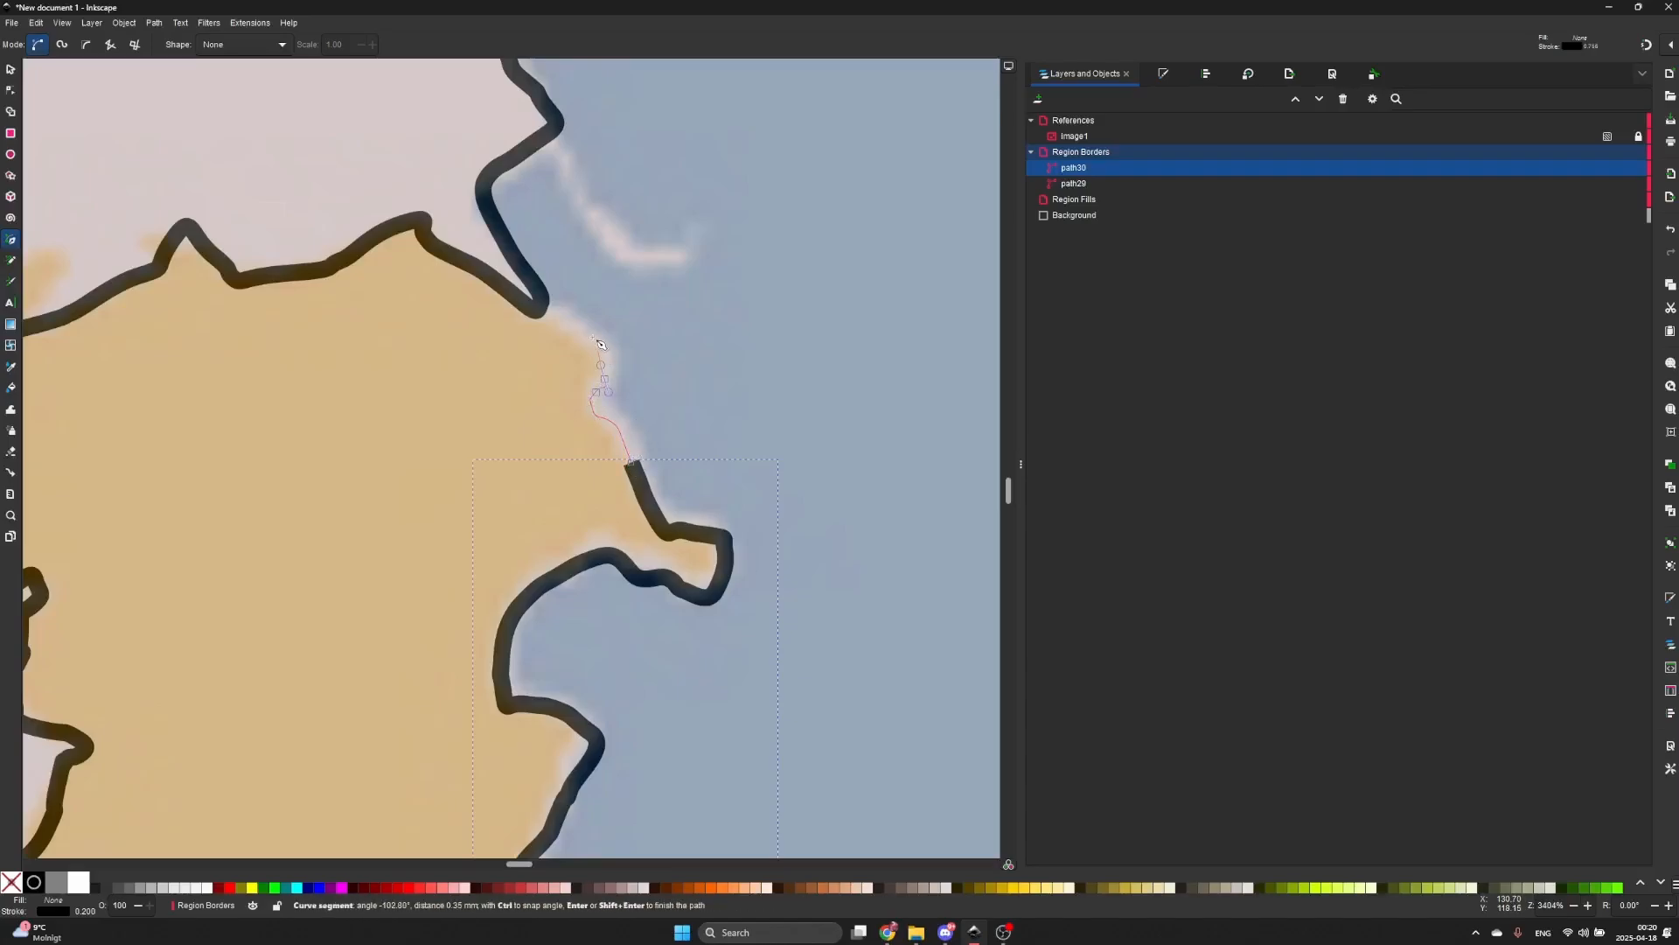
pyautogui.click(545, 308)
pyautogui.scroll(-3, 529, 368)
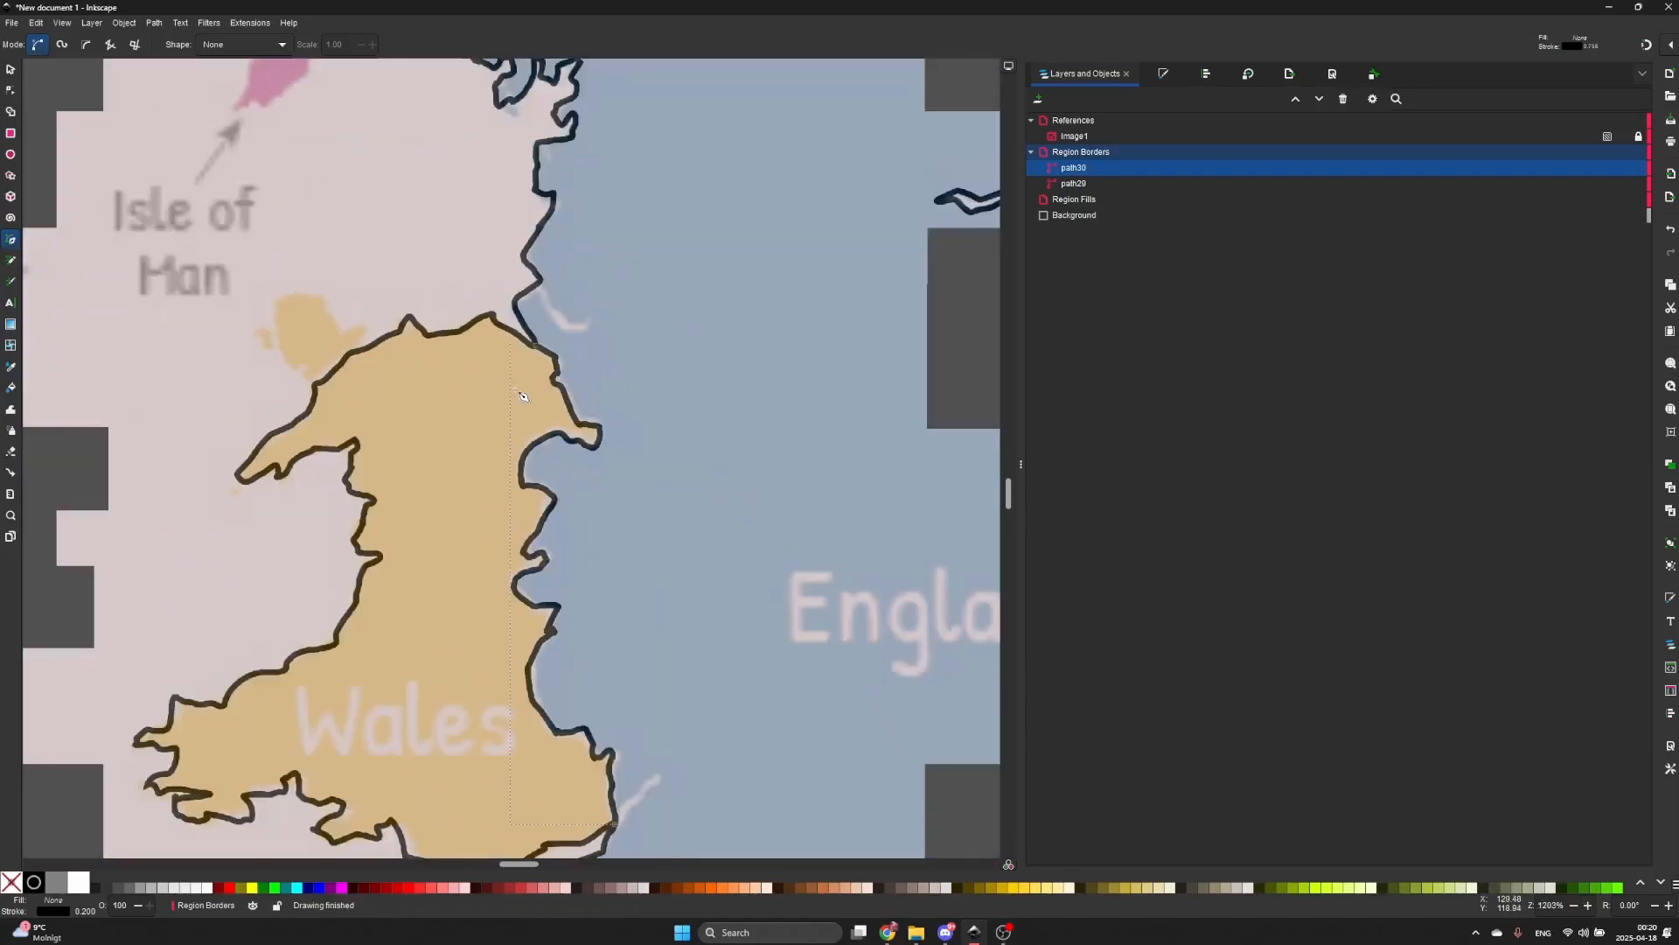
pyautogui.scroll(-3, 523, 396)
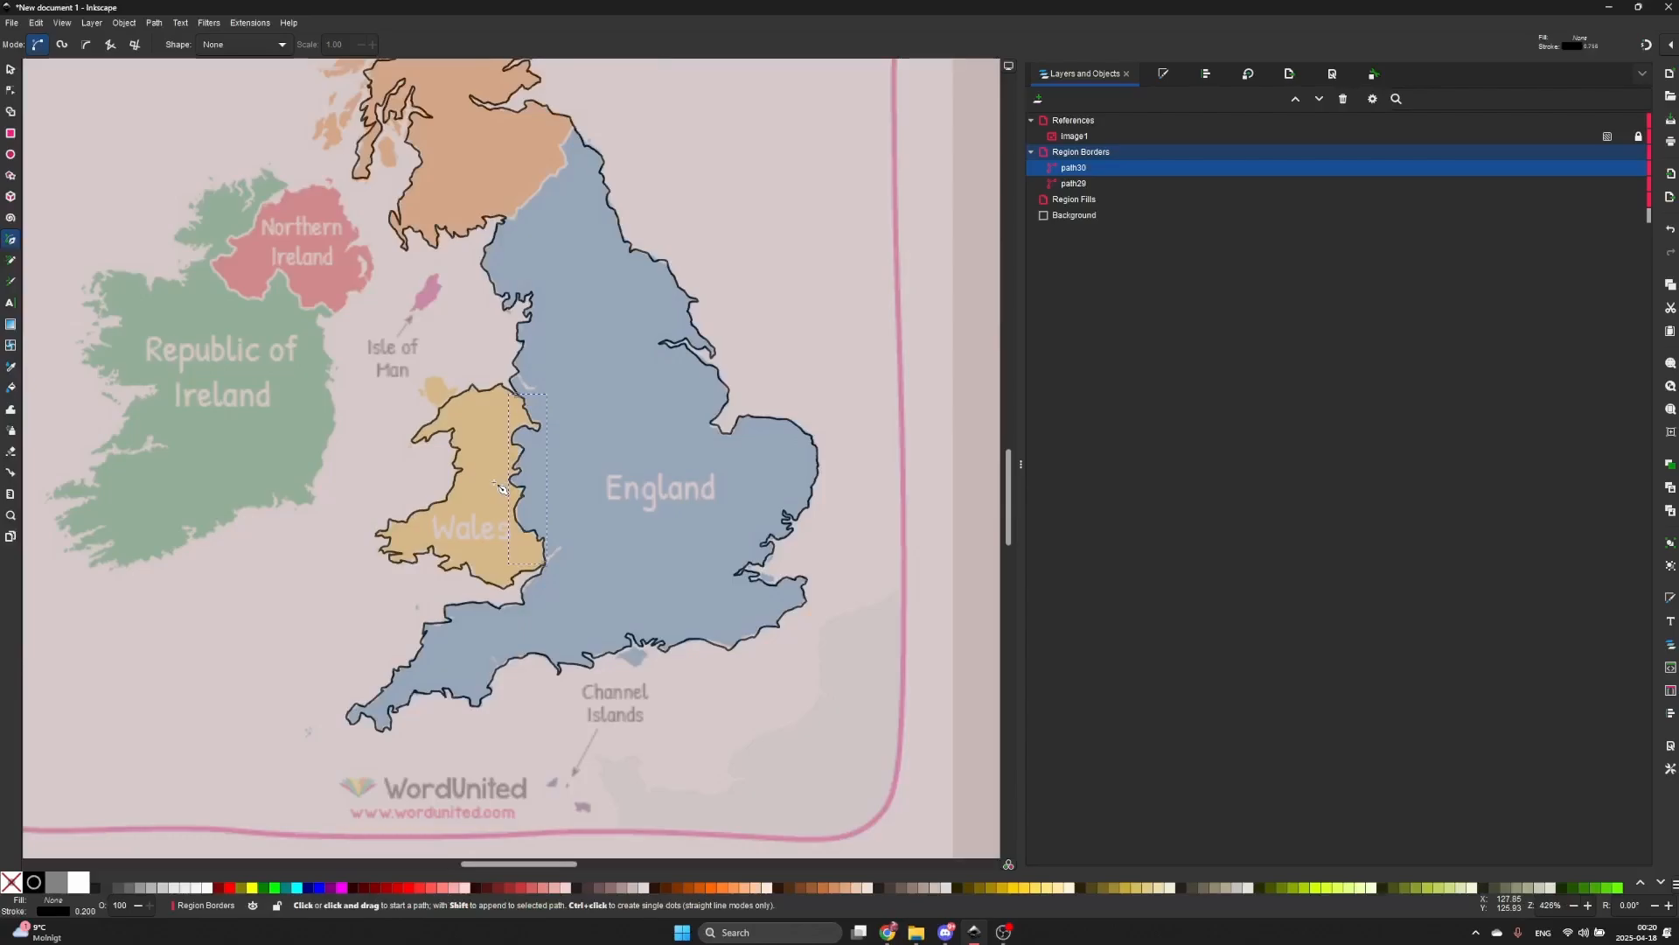
# - Deselect the border path and review the traced outlines of Scotland, England and Wales against the reference map
pyautogui.press('Escape')
pyautogui.scroll(-2, 514, 525)
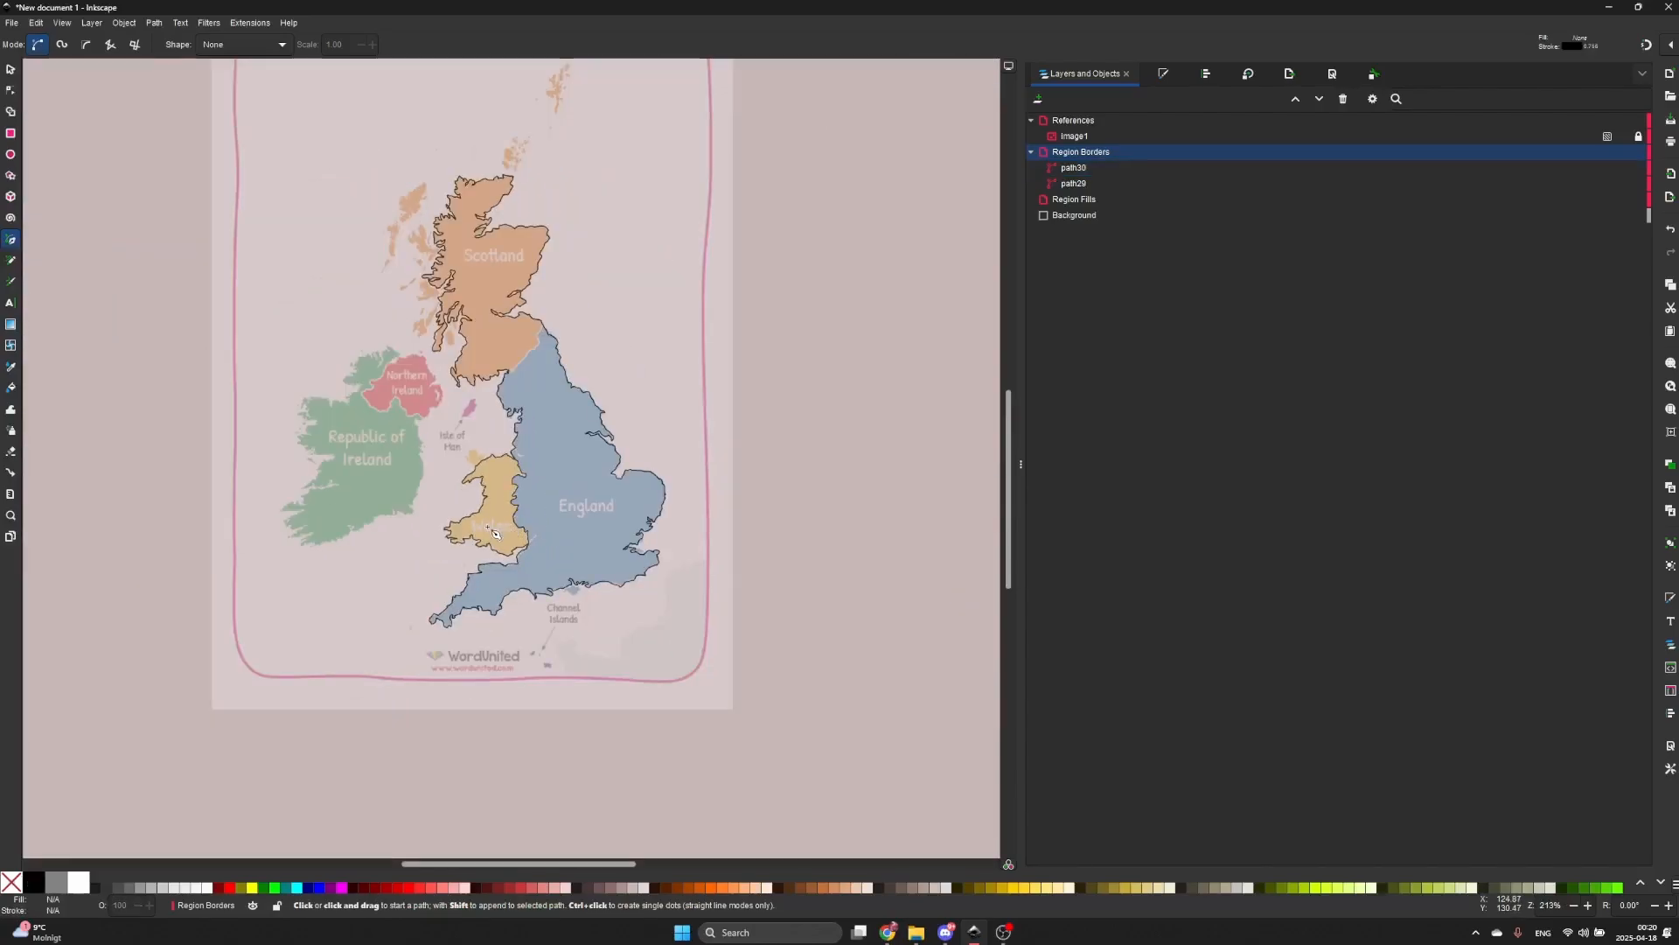
pyautogui.scroll(3, 494, 531)
pyautogui.scroll(-2, 525, 528)
pyautogui.press('s')
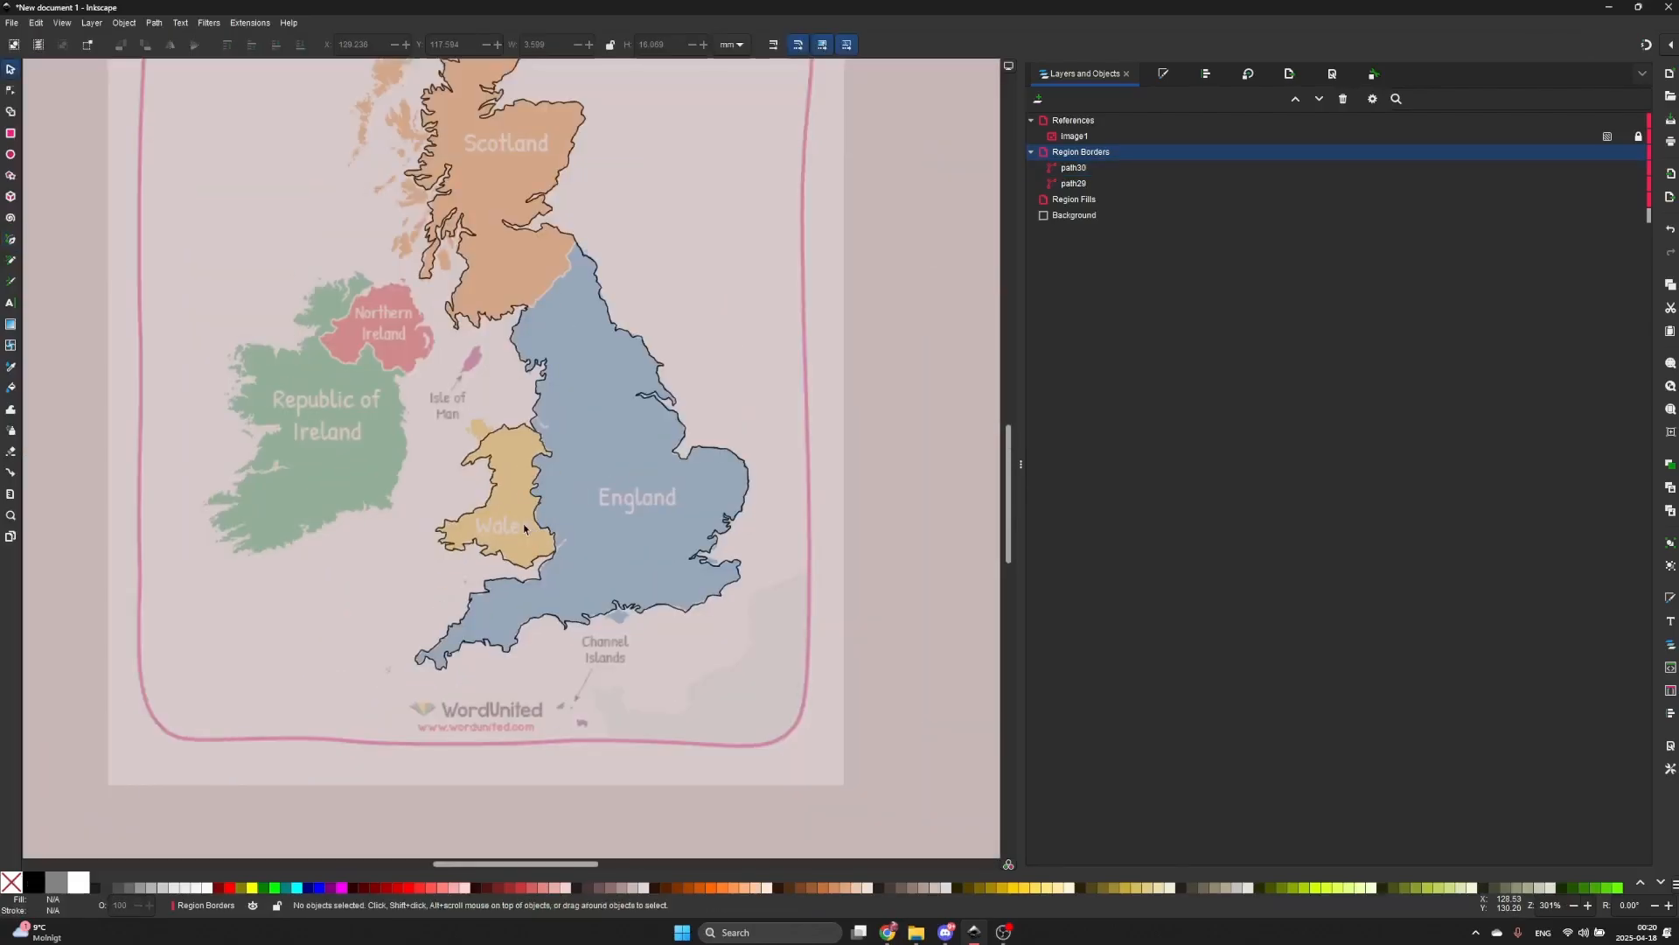
pyautogui.moveTo(585, 513); pyautogui.dragTo(551, 596)
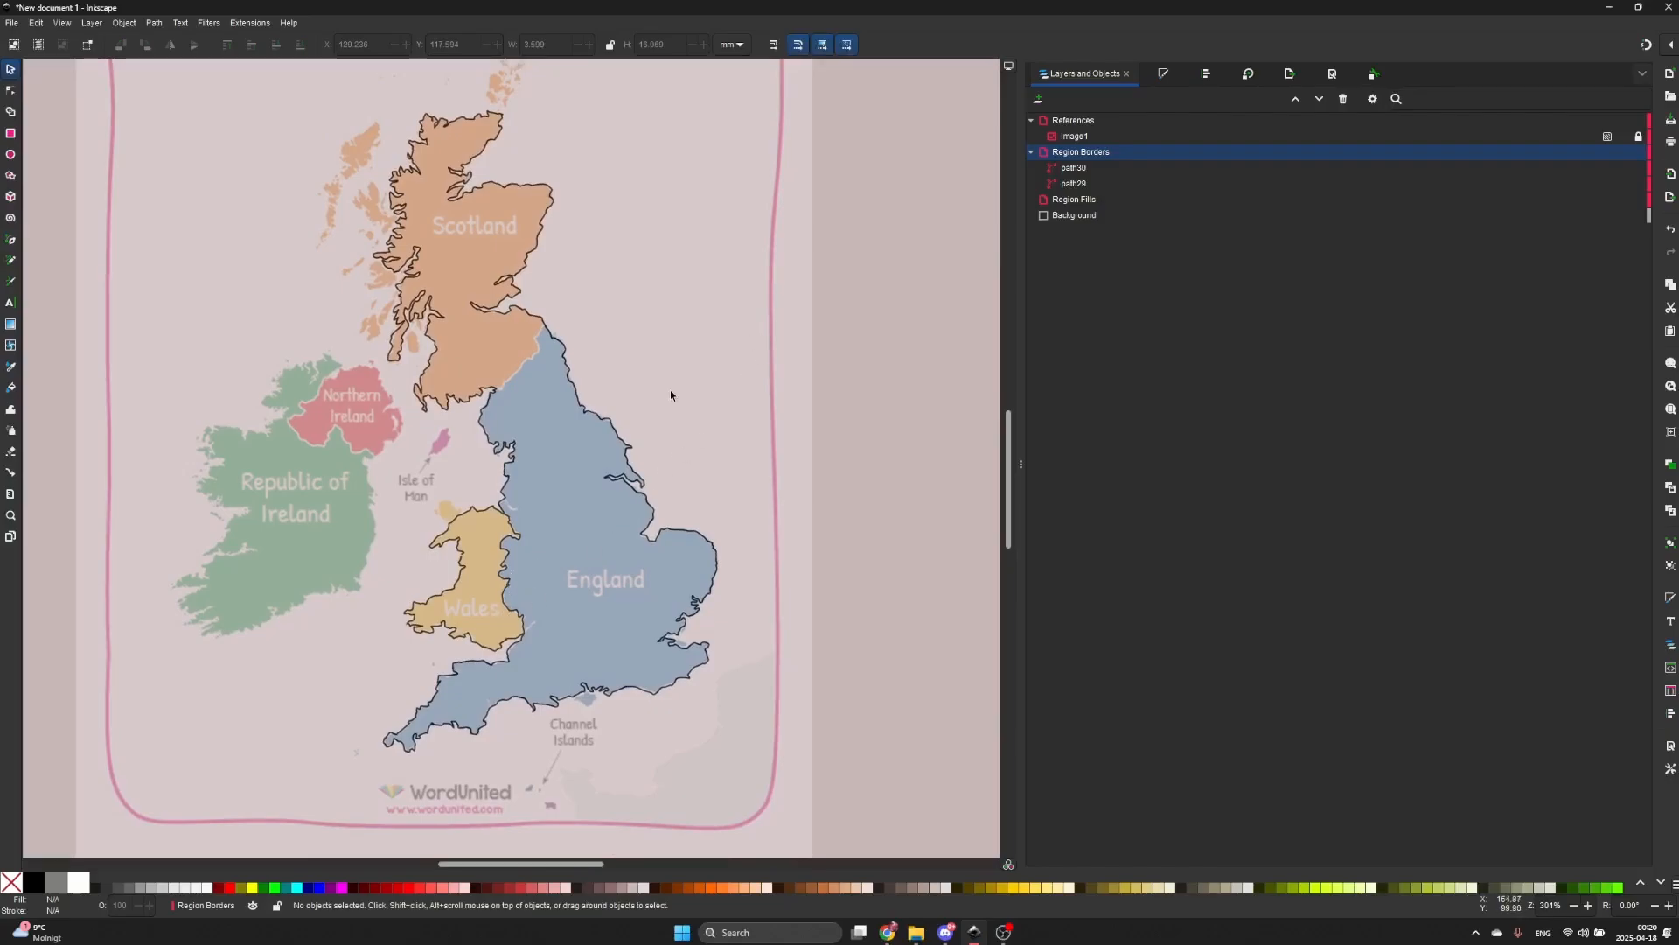
pyautogui.scroll(-3, 638, 411)
pyautogui.scroll(3, 638, 413)
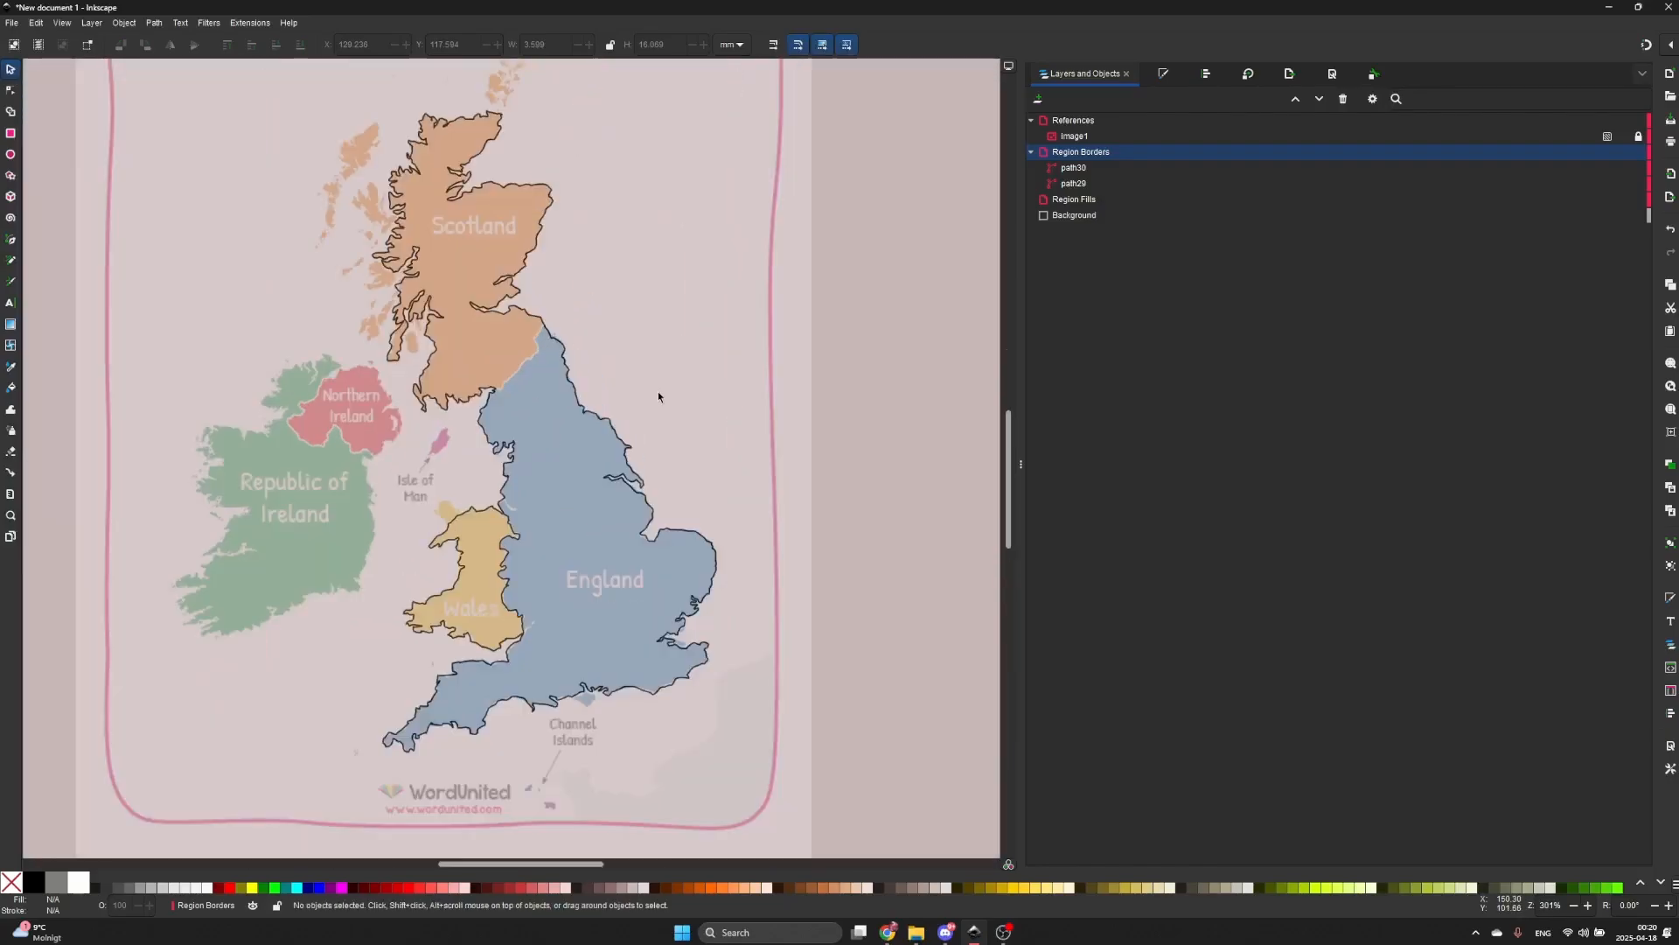
pyautogui.click(665, 393)
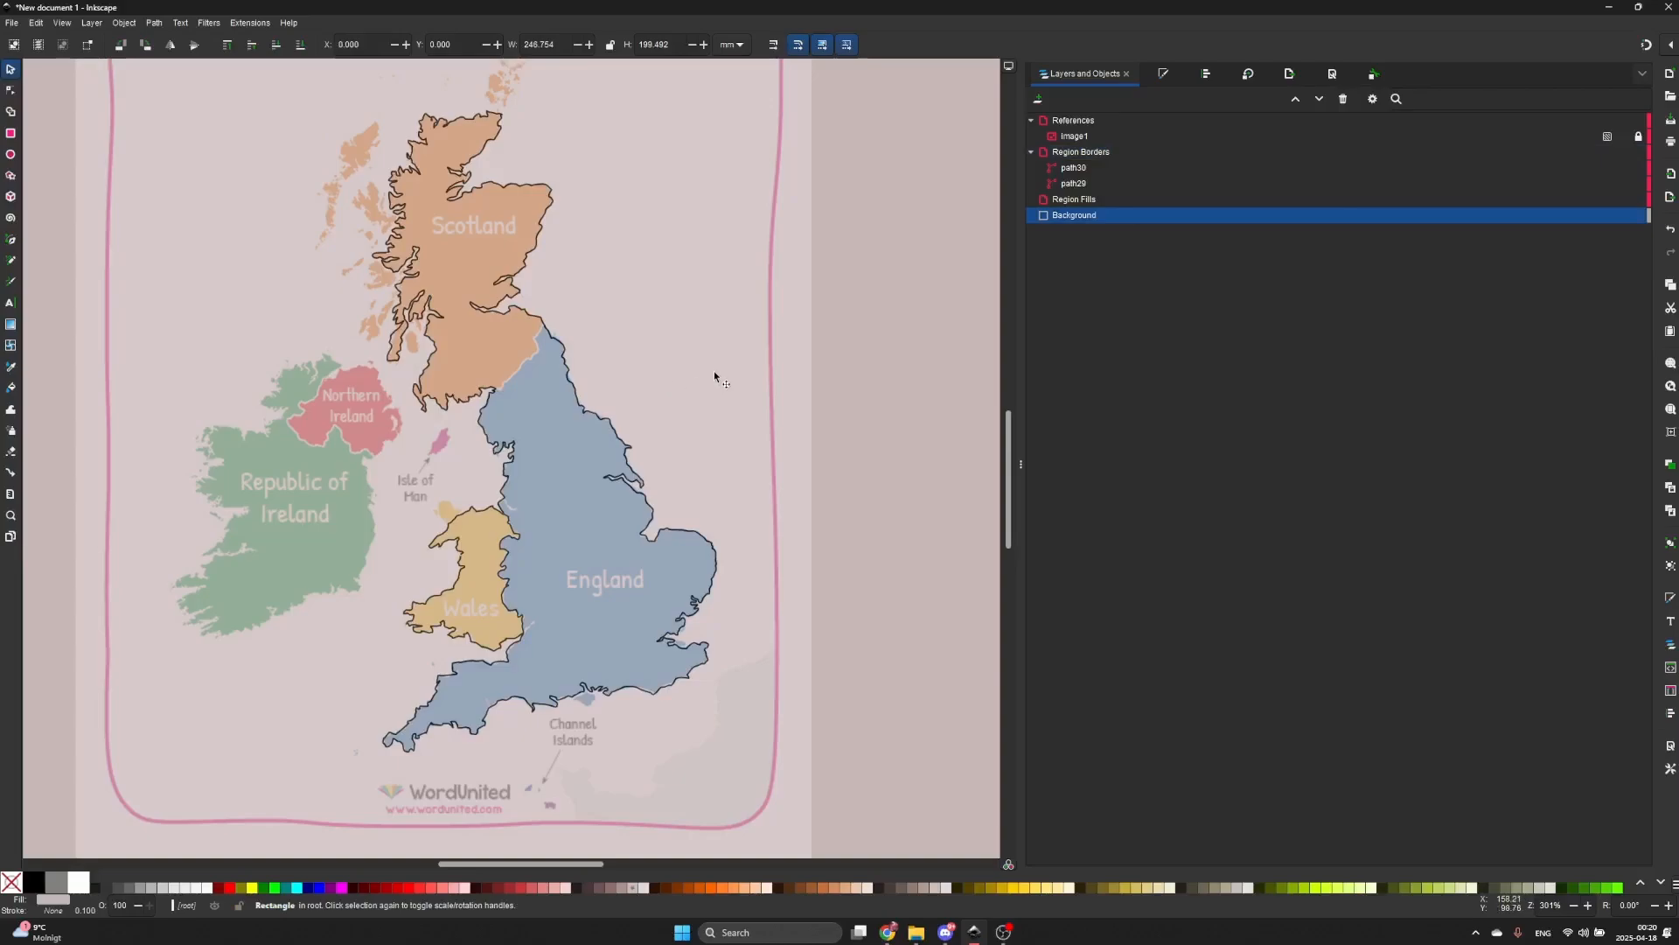
# - Hide the reference image and inspect the bare borders around Wales
pyautogui.moveTo(1617, 219)
pyautogui.moveTo(1615, 170)
pyautogui.click(1622, 137)
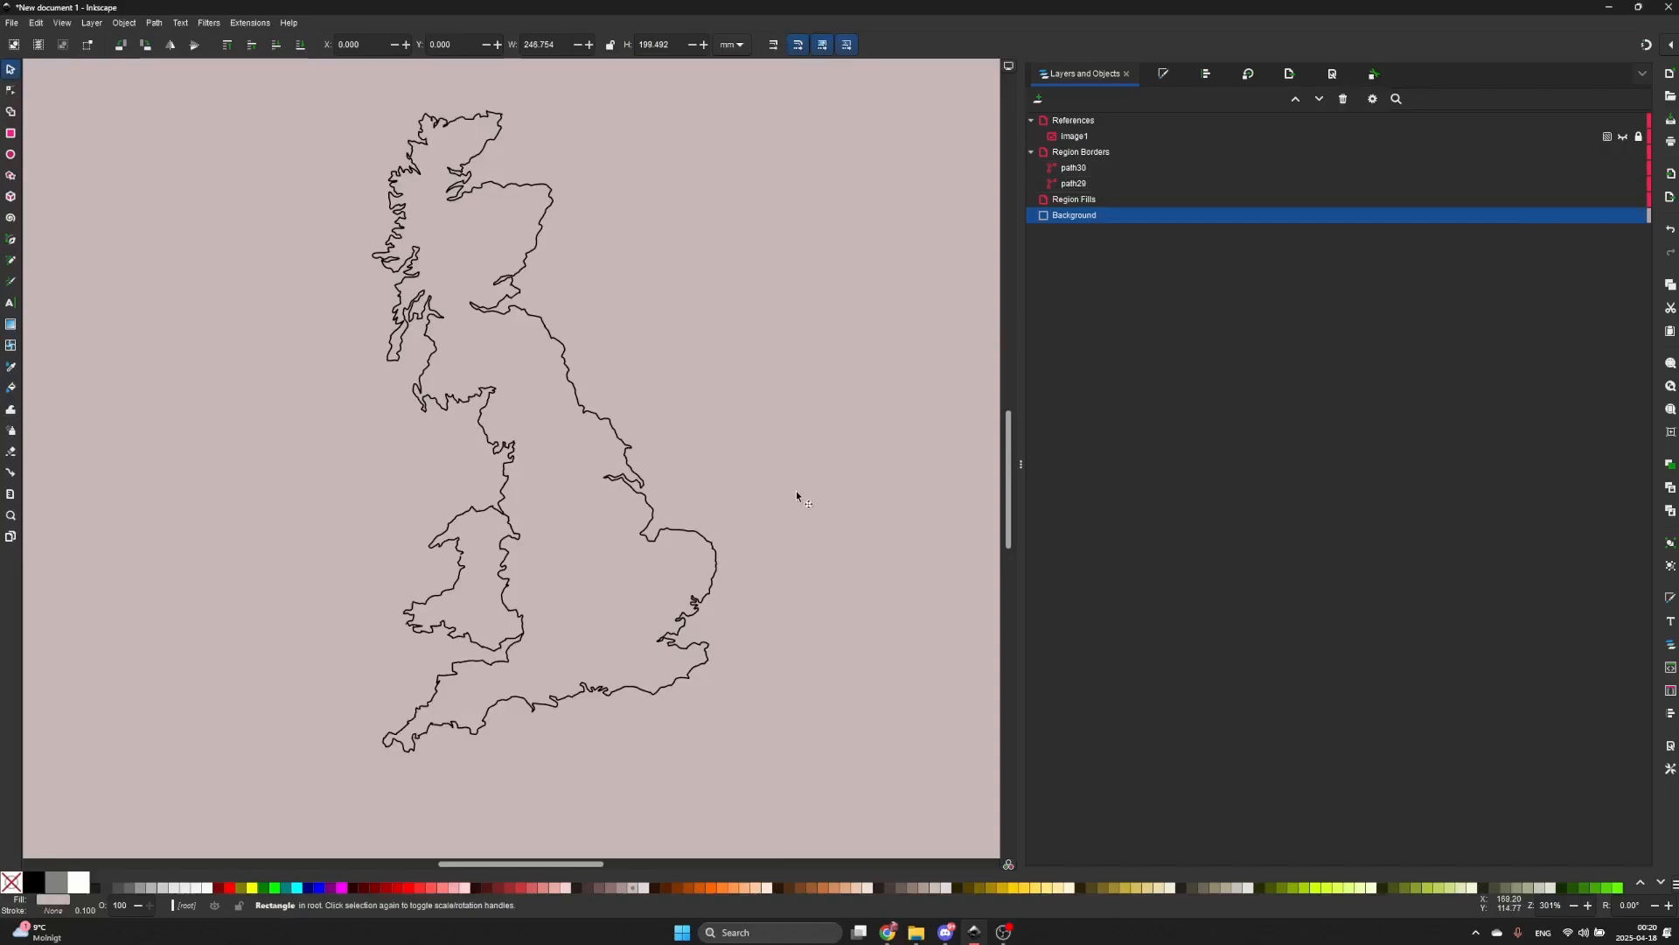
pyautogui.scroll(4, 468, 584)
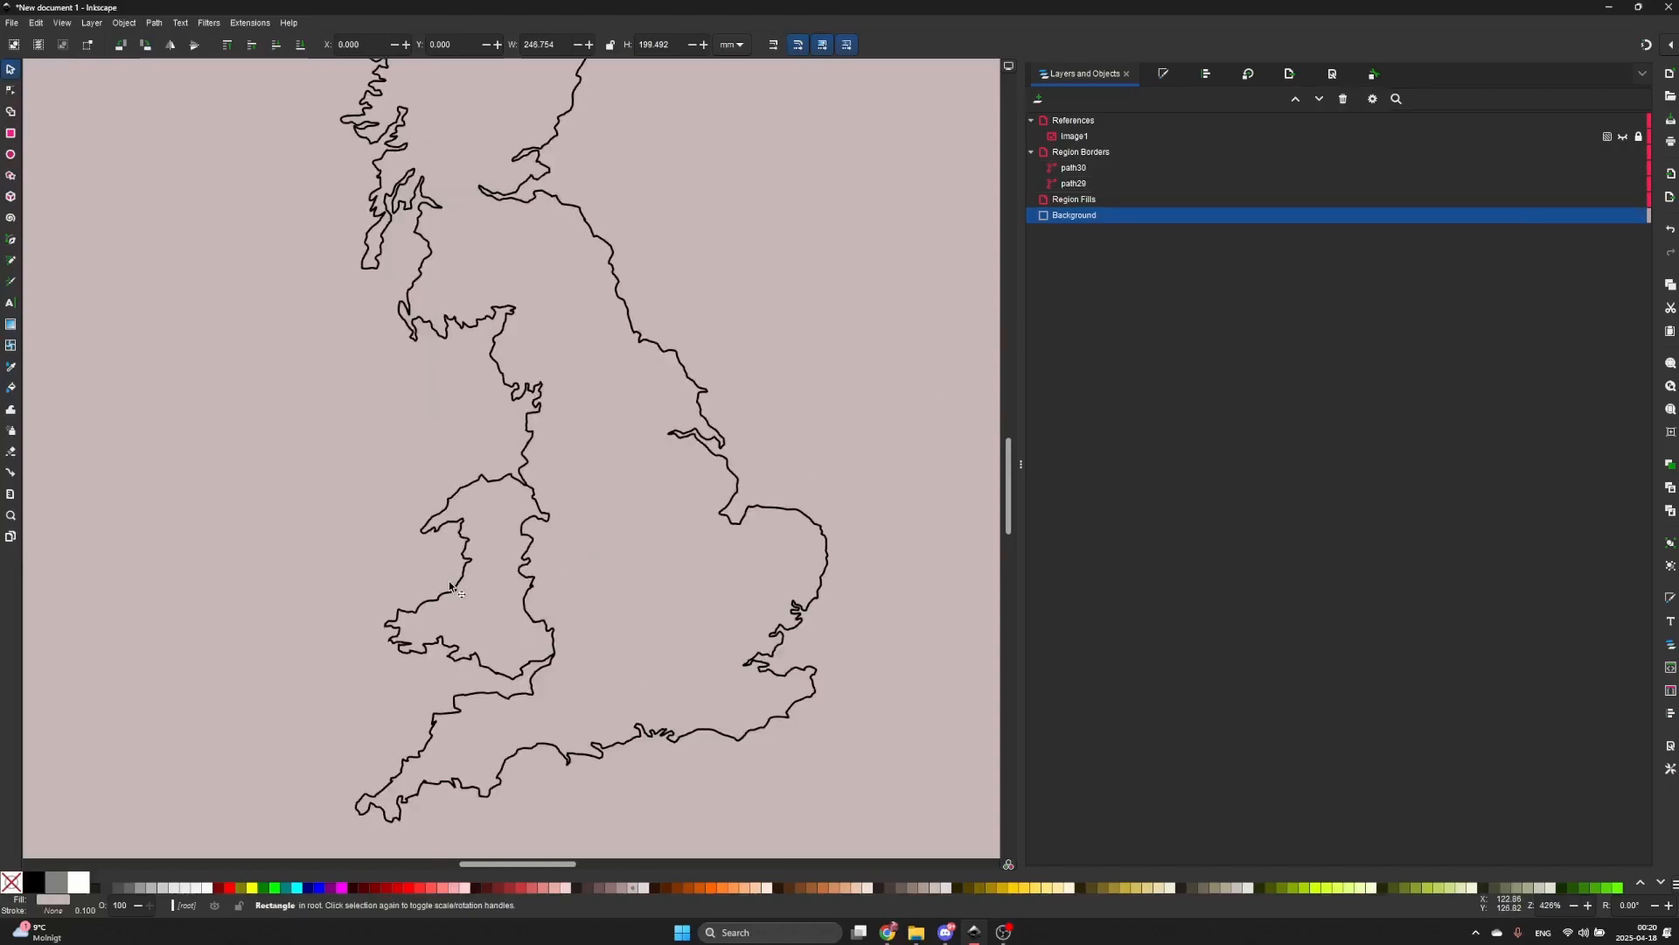
pyautogui.scroll(-1, 487, 566)
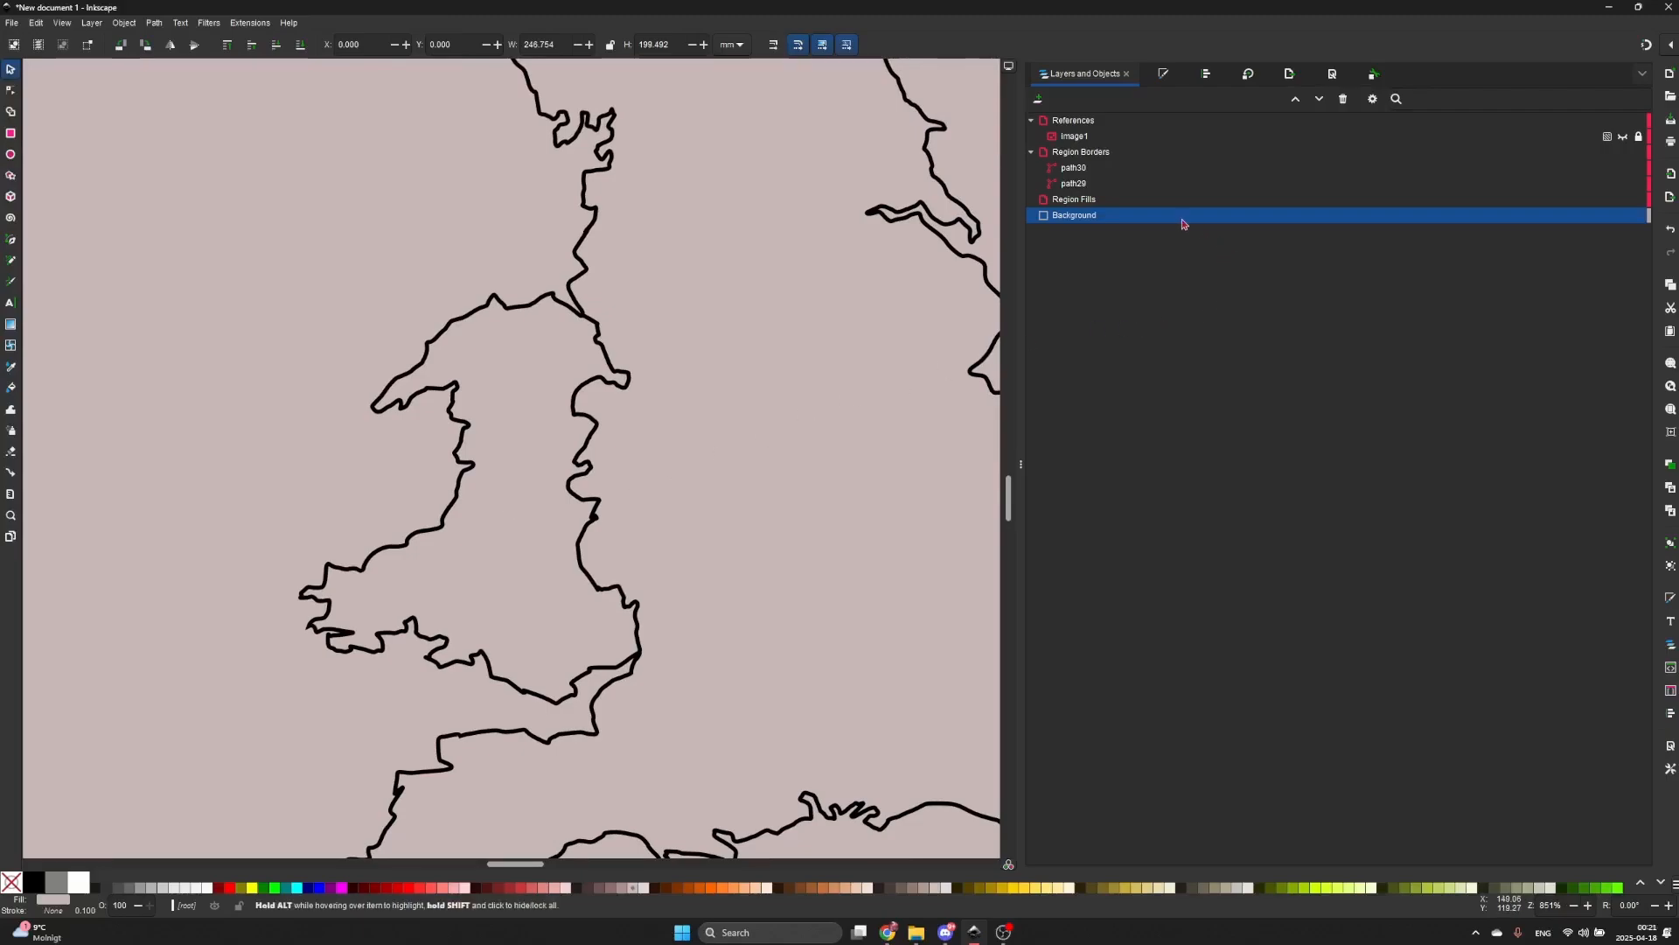
# - Make Region Fills the active layer and hide the Background object in preparation for bucket filling
pyautogui.click(1109, 200)
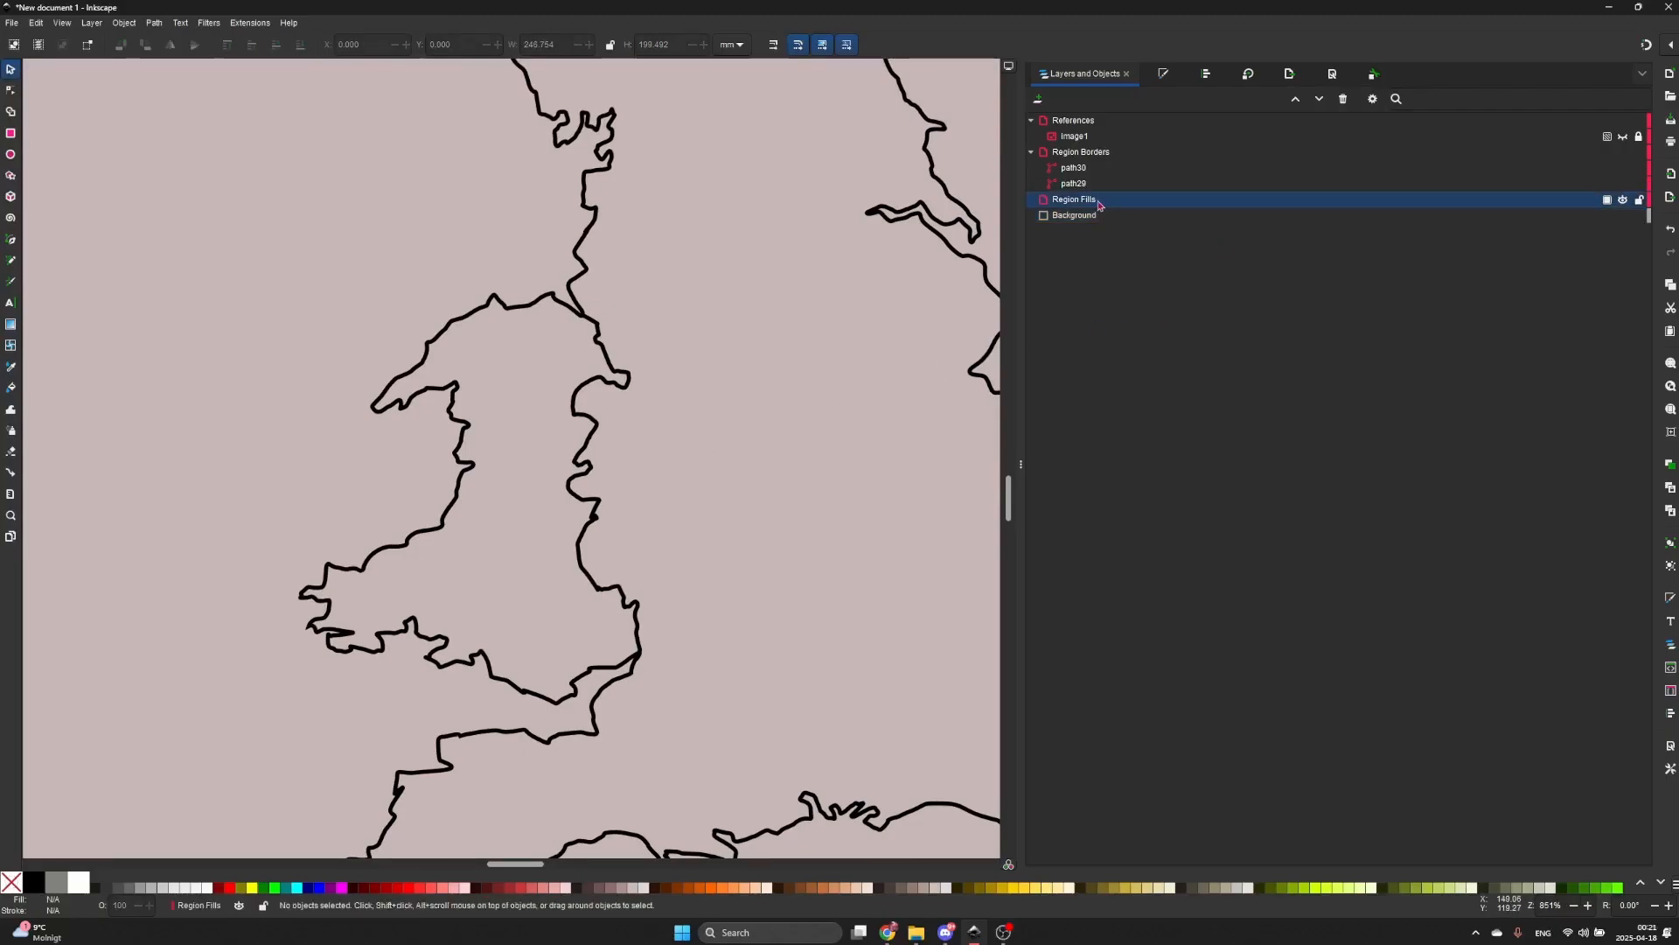
pyautogui.click(1032, 153)
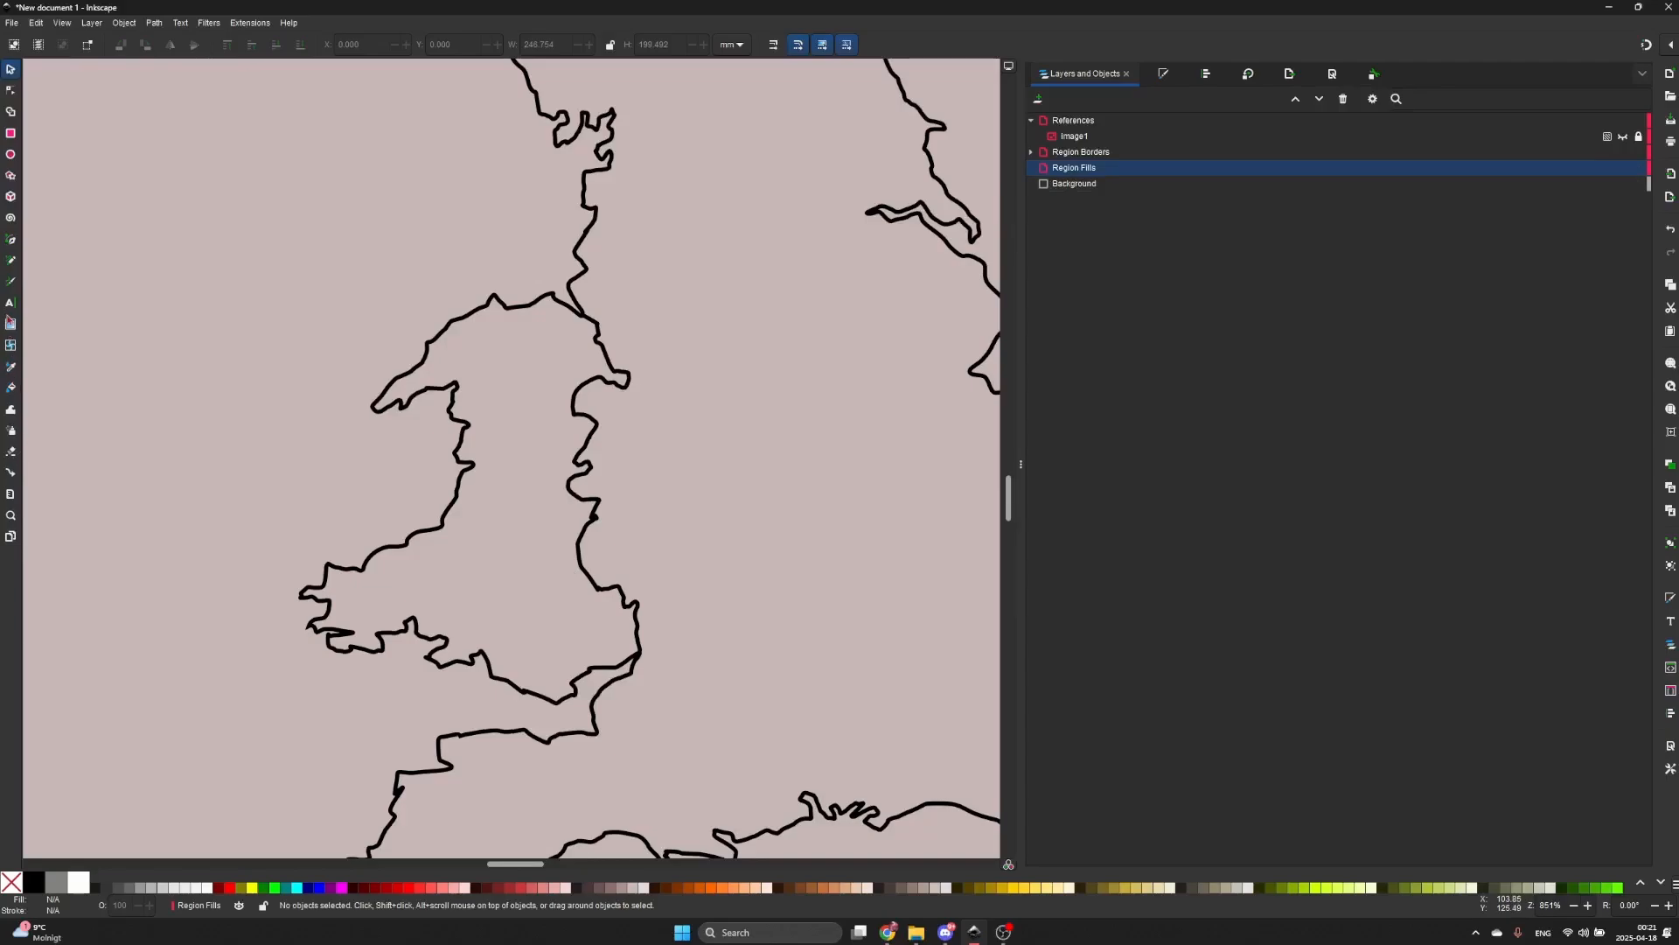
pyautogui.click(10, 387)
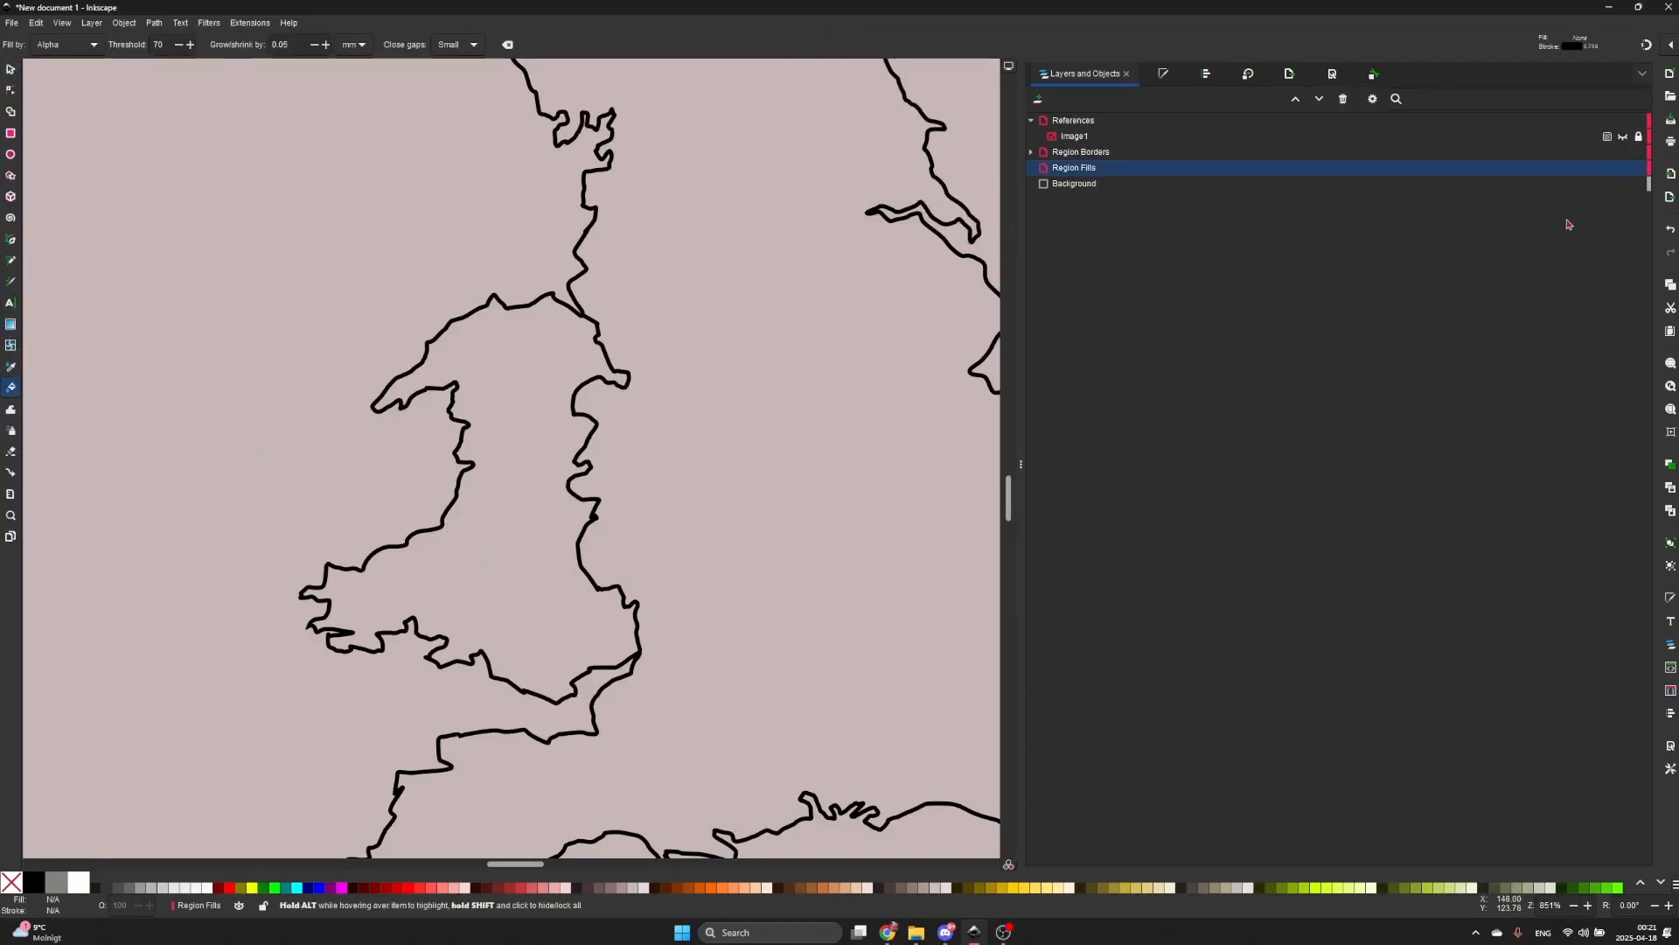
pyautogui.click(1623, 185)
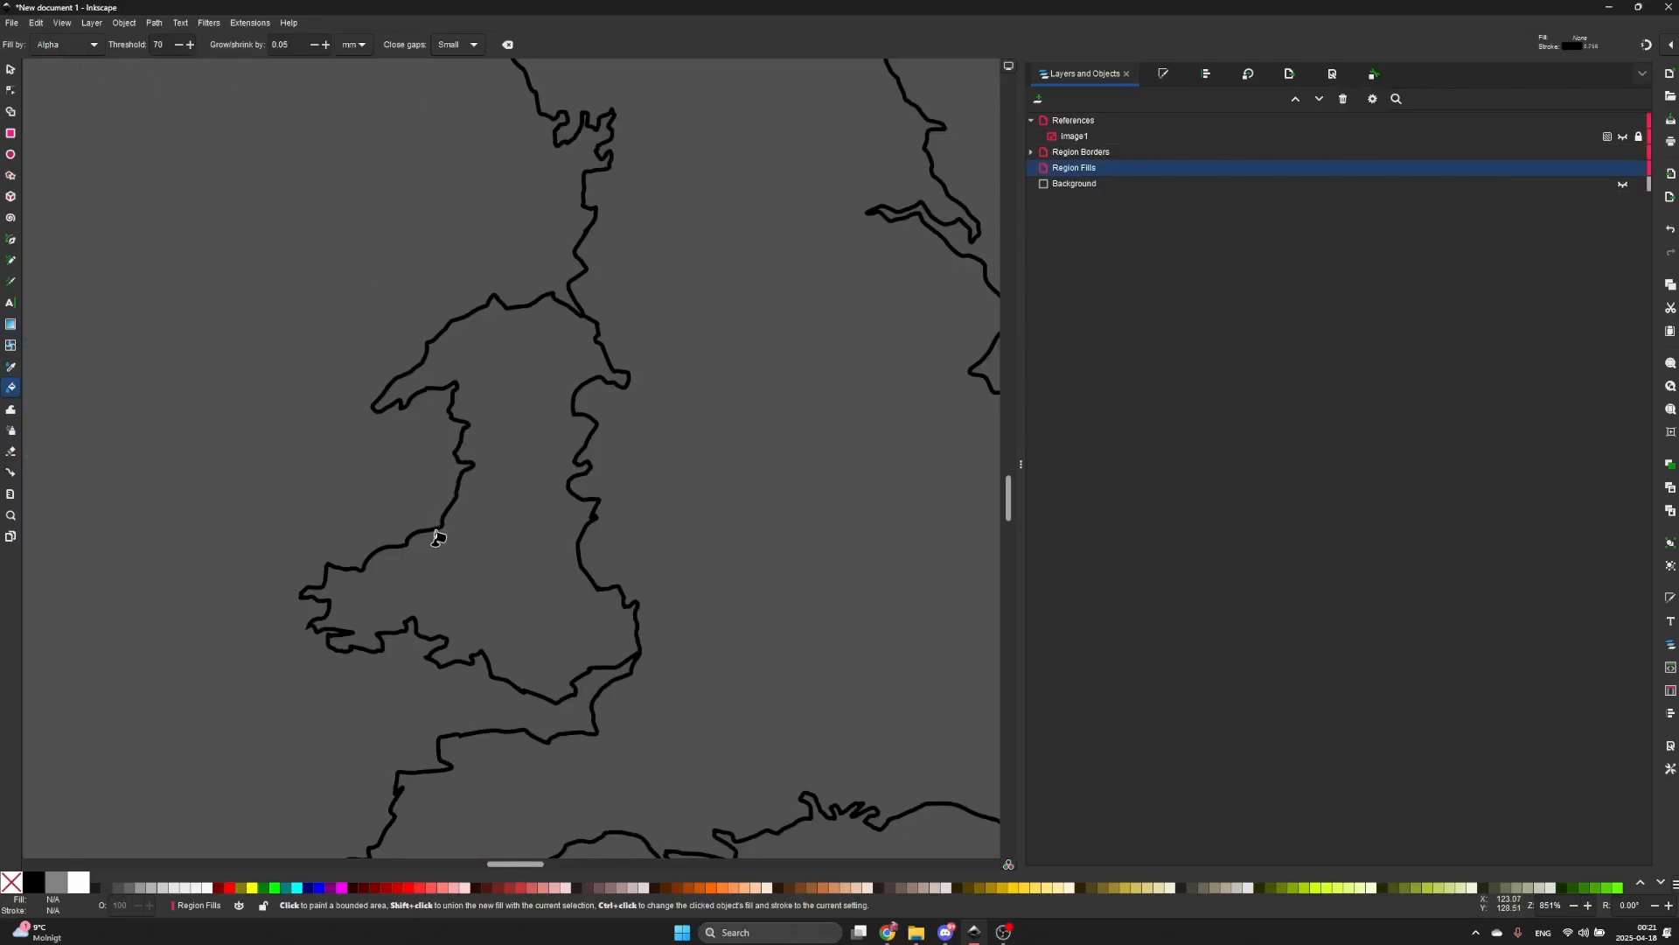
# - Bucket-fill the area enclosed by the Wales borders and remove the stroke from the new shape
pyautogui.scroll(1, 453, 542)
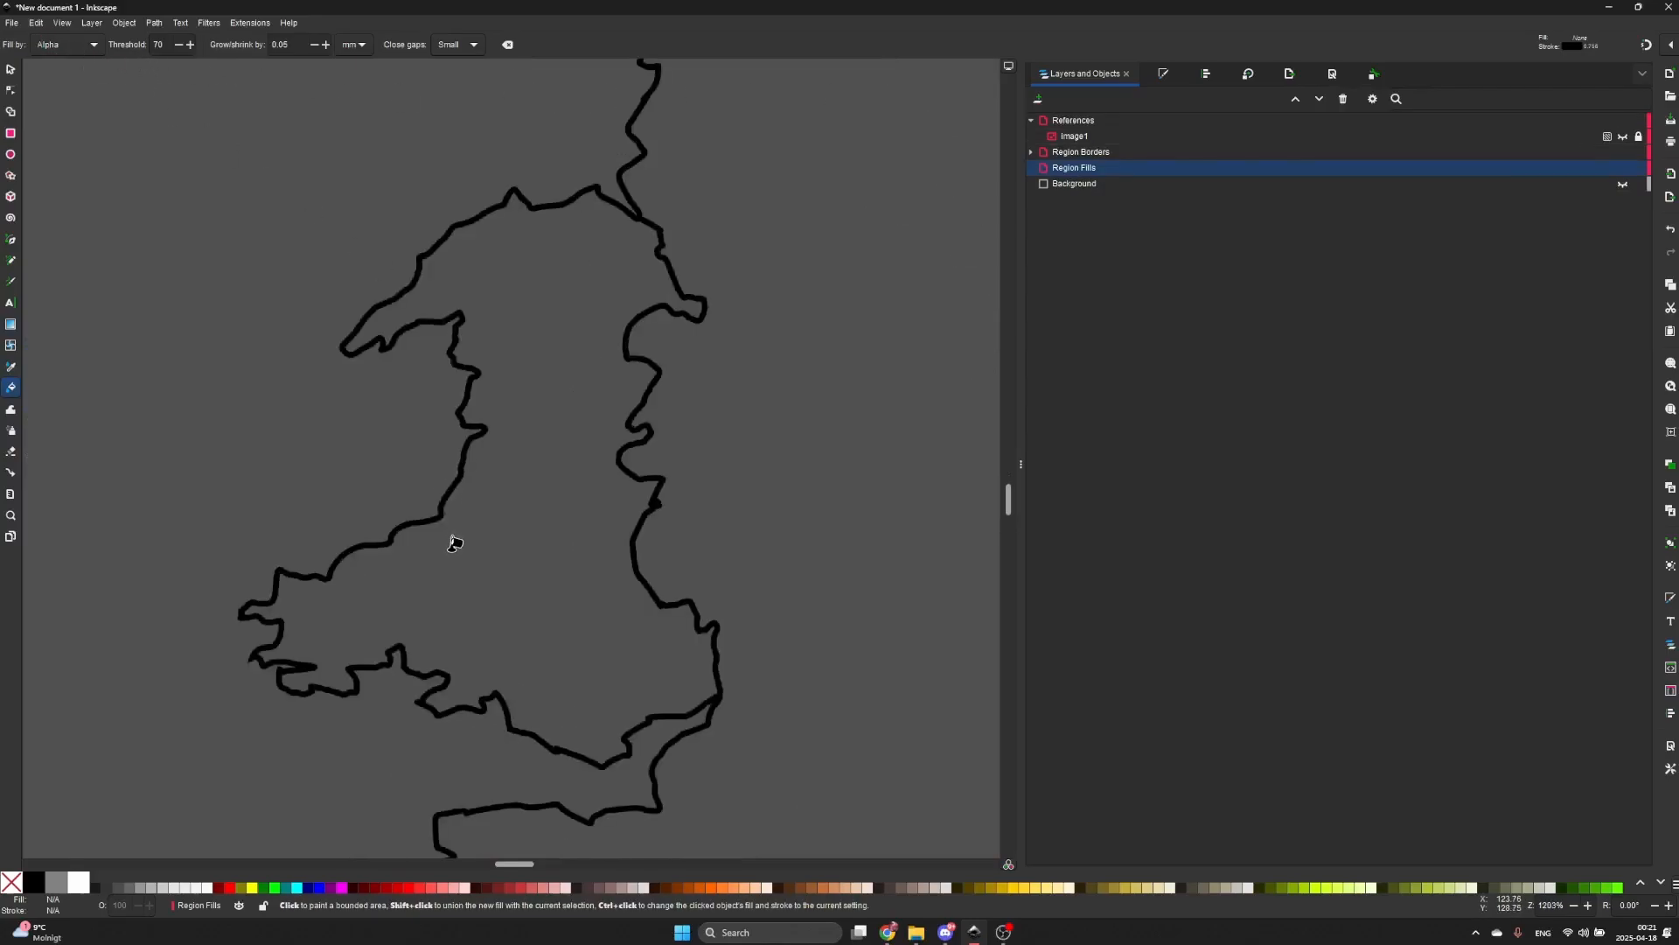
pyautogui.click(512, 543)
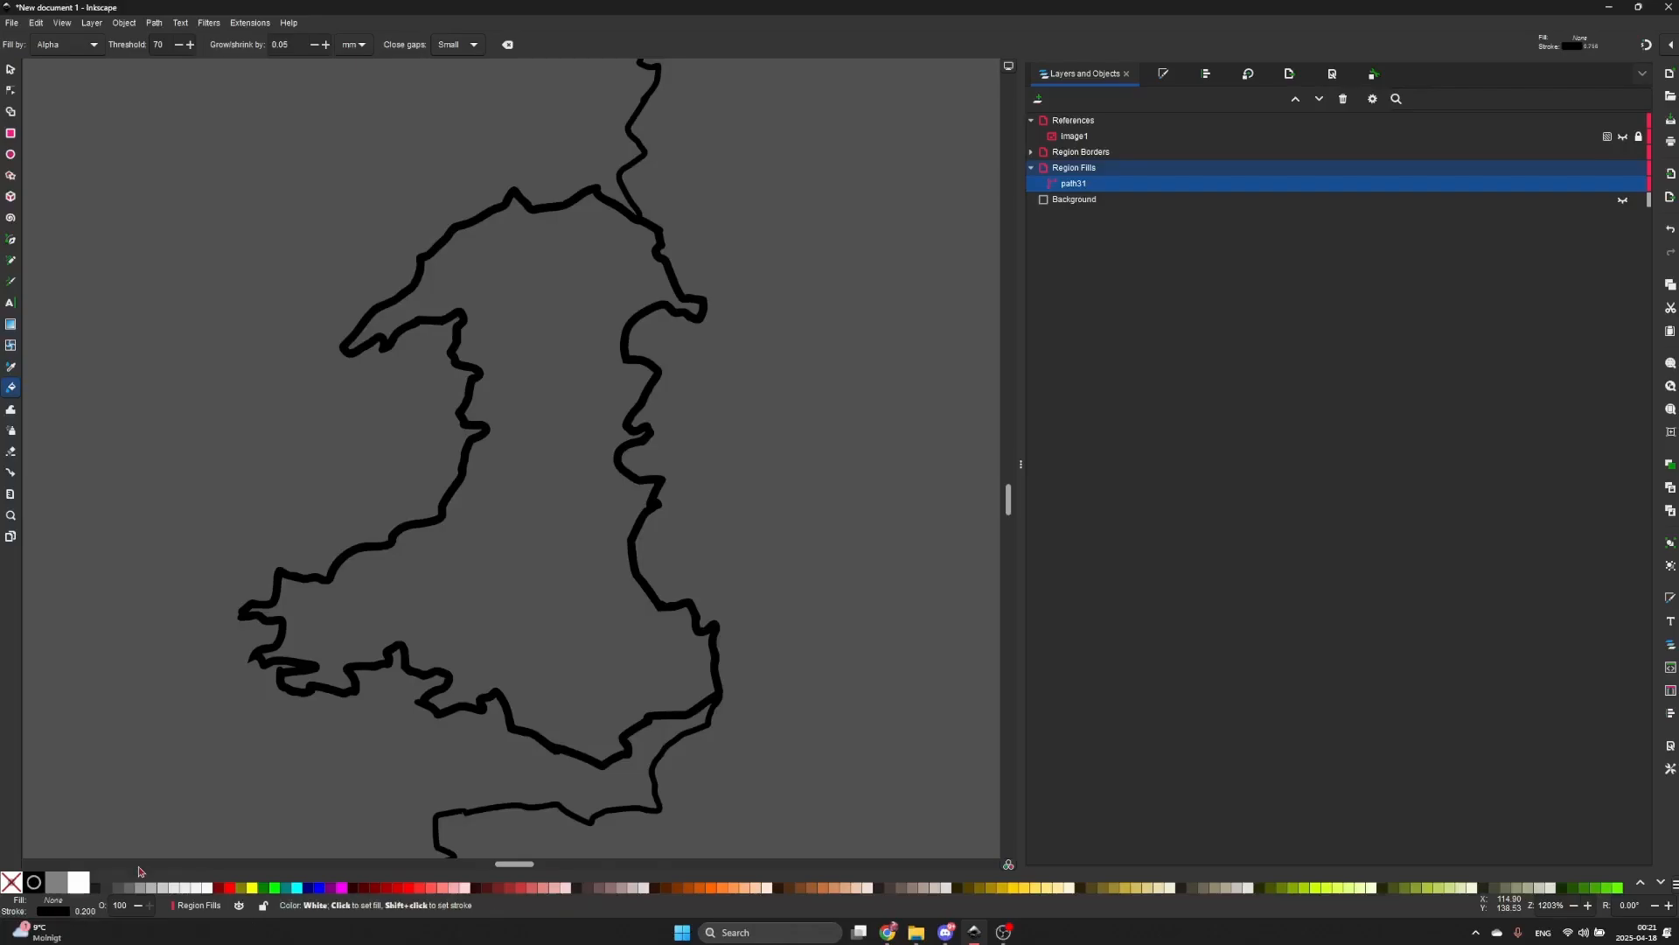
pyautogui.keyDown('shift'); pyautogui.click(16, 885); pyautogui.keyUp('shift')
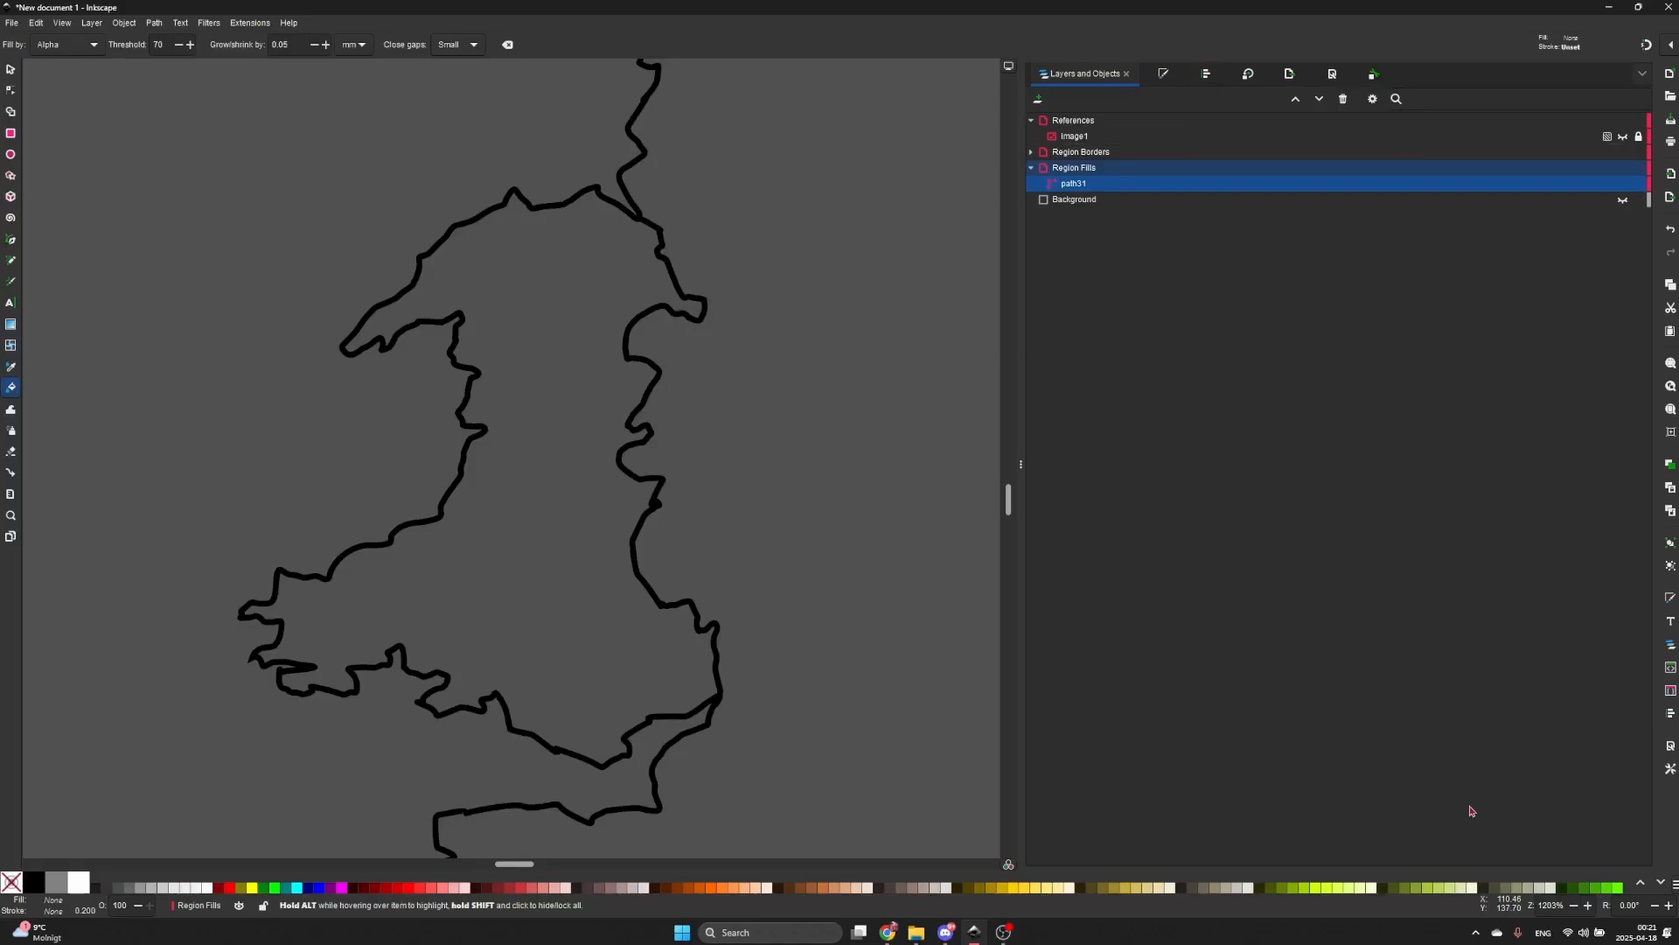
# - Give the Wales shape the light green fill colour #8DD35F
pyautogui.scroll(-4, 1574, 887)
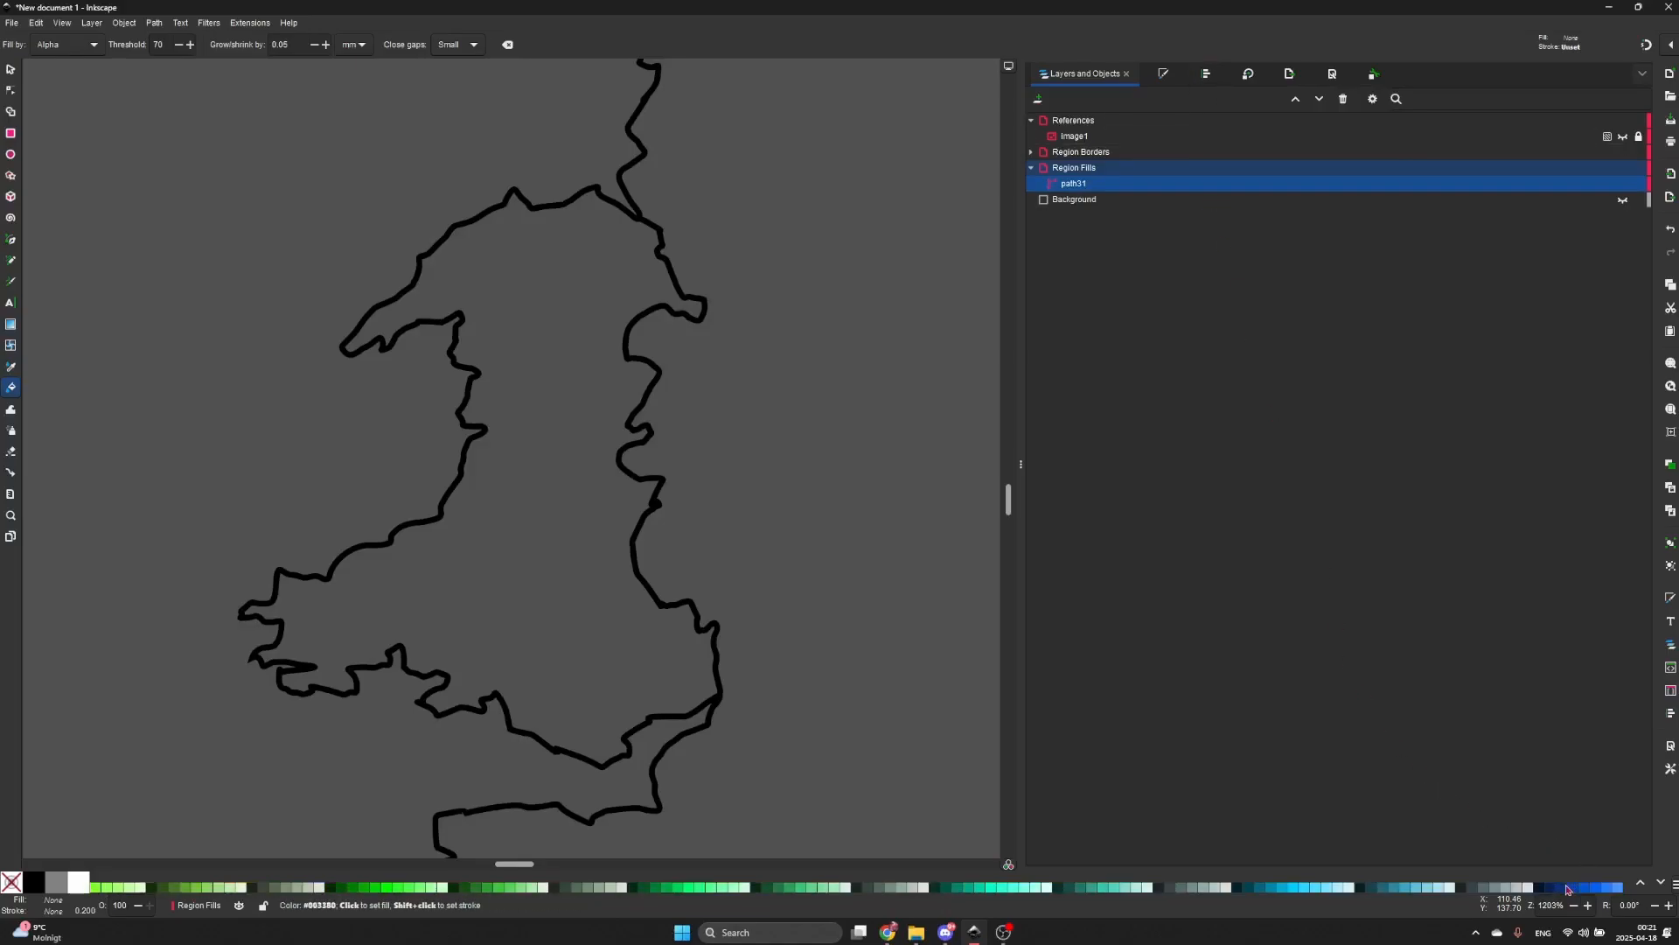
pyautogui.click(210, 892)
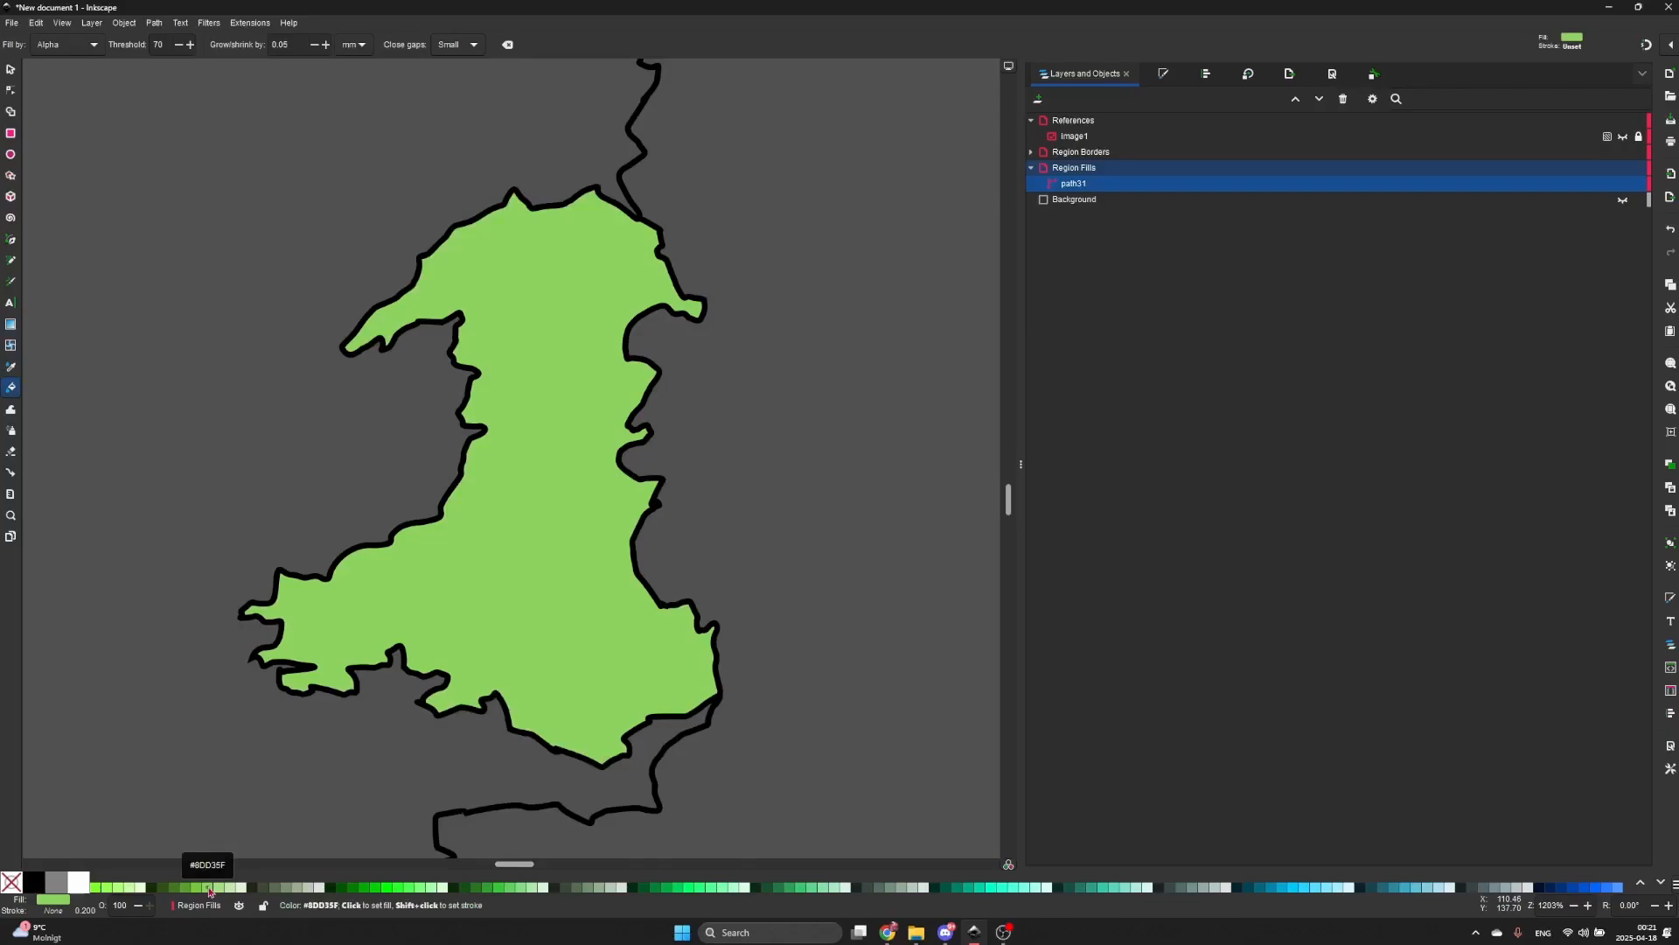
pyautogui.keyDown('ctrl'); pyautogui.scroll(-2, 345, 748); pyautogui.keyUp('ctrl')
pyautogui.press('s')
pyautogui.keyDown('ctrl'); pyautogui.scroll(-2, 355, 744); pyautogui.keyUp('ctrl')
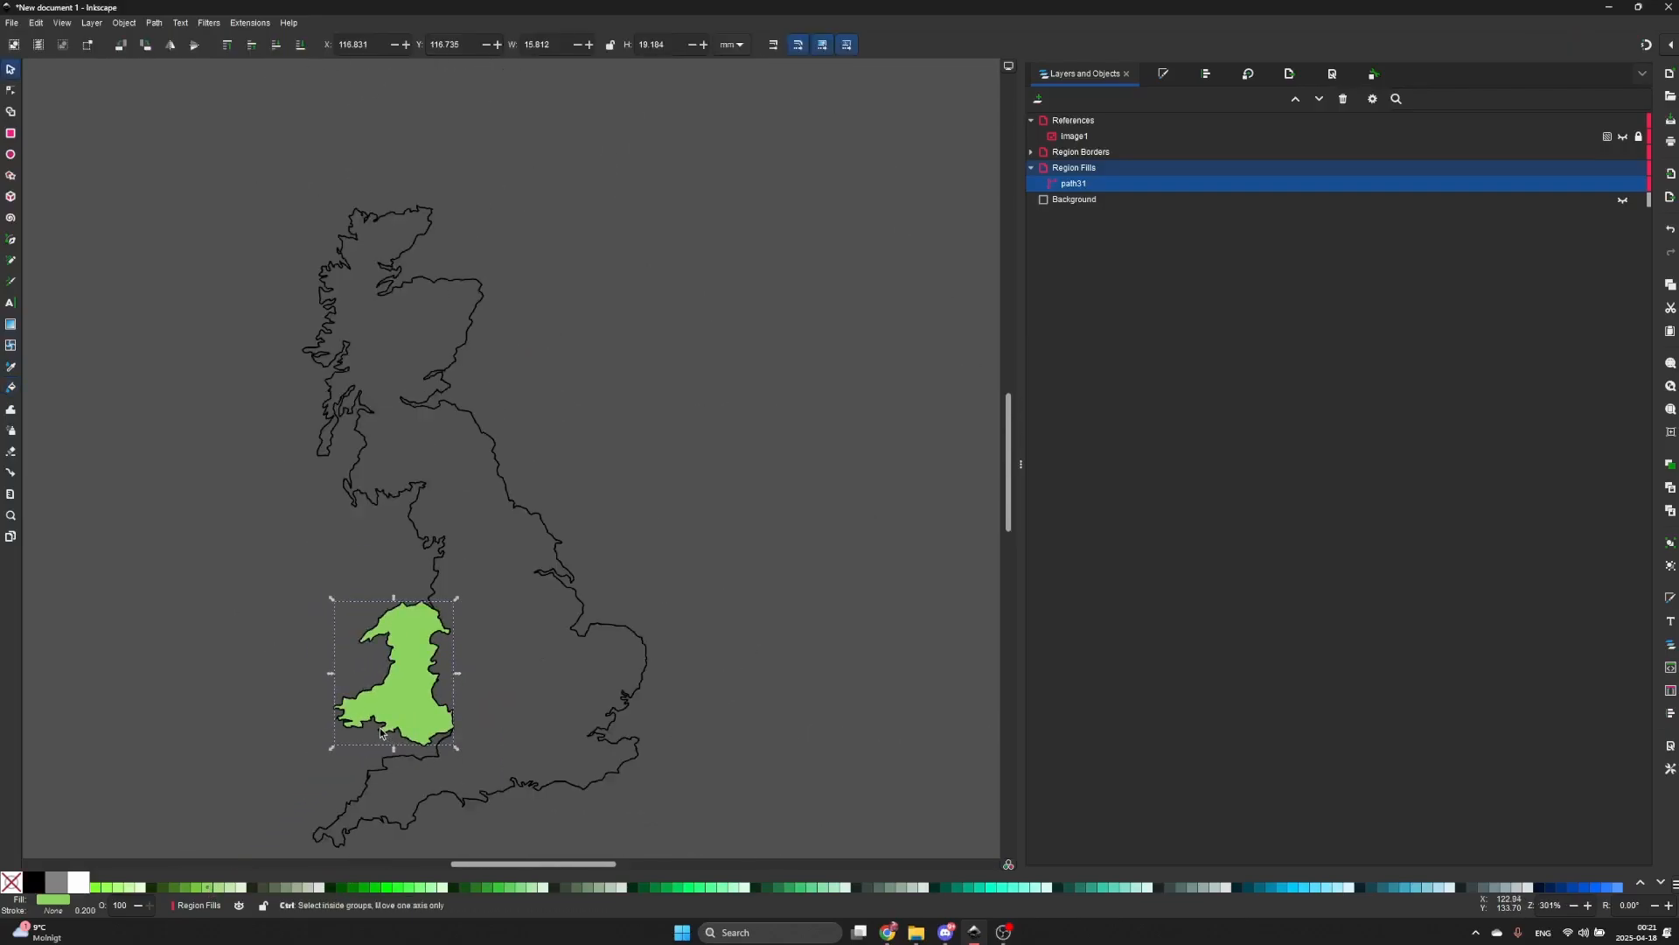
# - Rename the green shape in the Region Fills layer as Wales
pyautogui.keyDown('ctrl'); pyautogui.scroll(1, 393, 726); pyautogui.keyUp('ctrl')
pyautogui.keyDown('ctrl'); pyautogui.scroll(1, 399, 700); pyautogui.keyUp('ctrl')
pyautogui.keyDown('ctrl'); pyautogui.scroll(1, 452, 525); pyautogui.keyUp('ctrl')
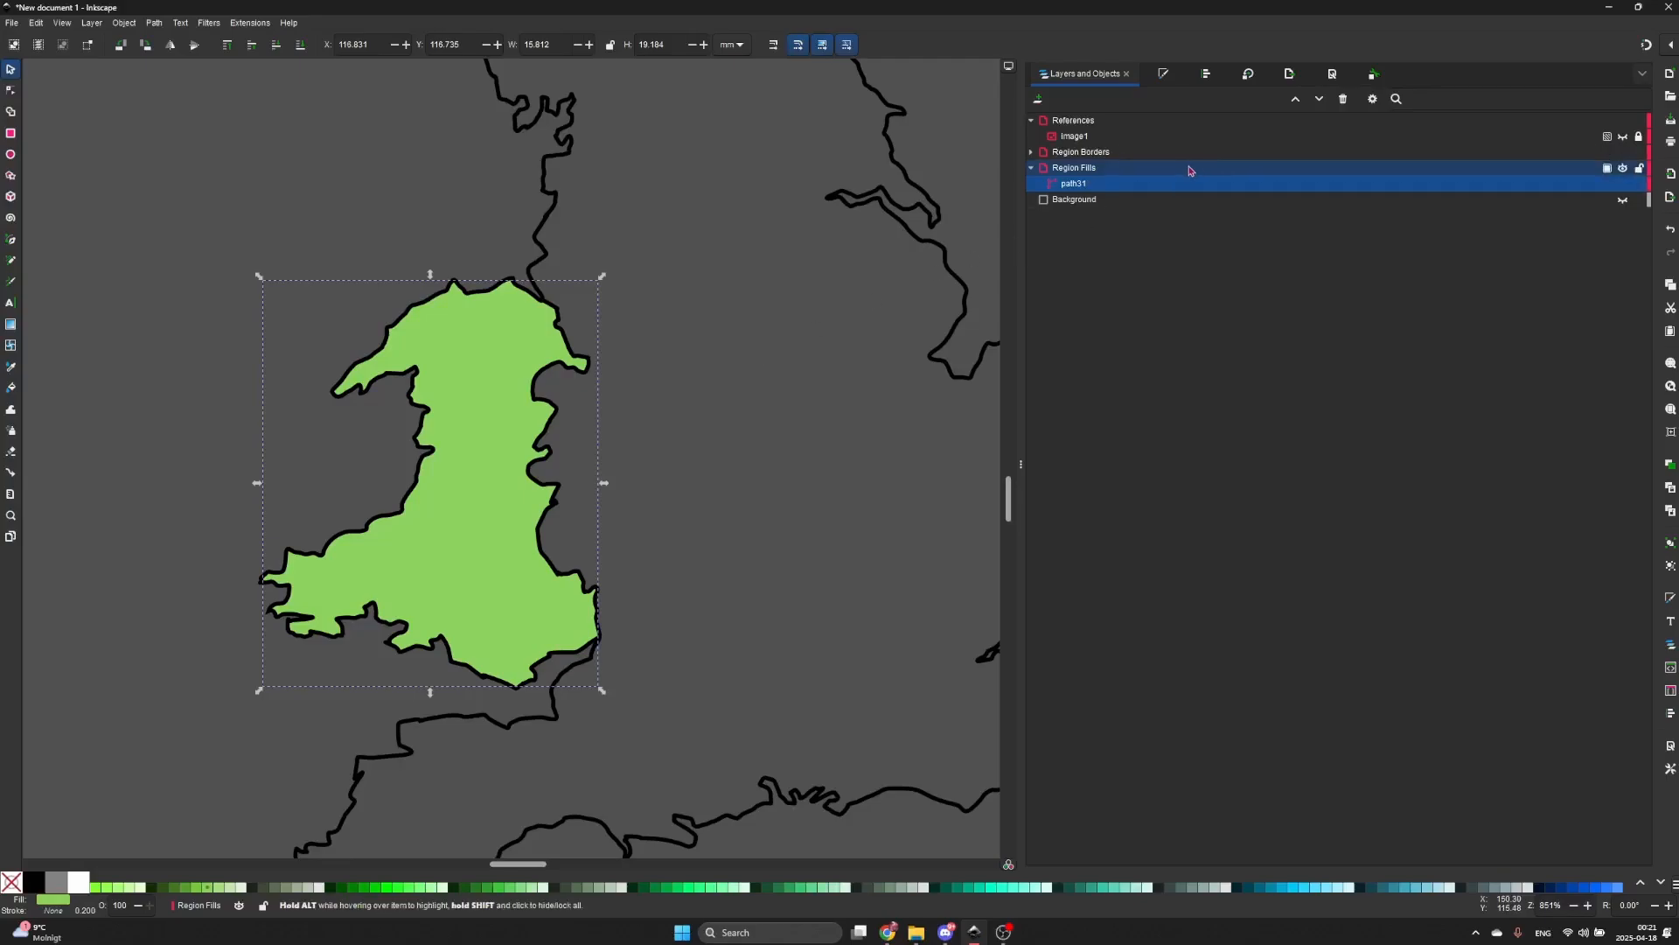
pyautogui.doubleClick(1162, 185)
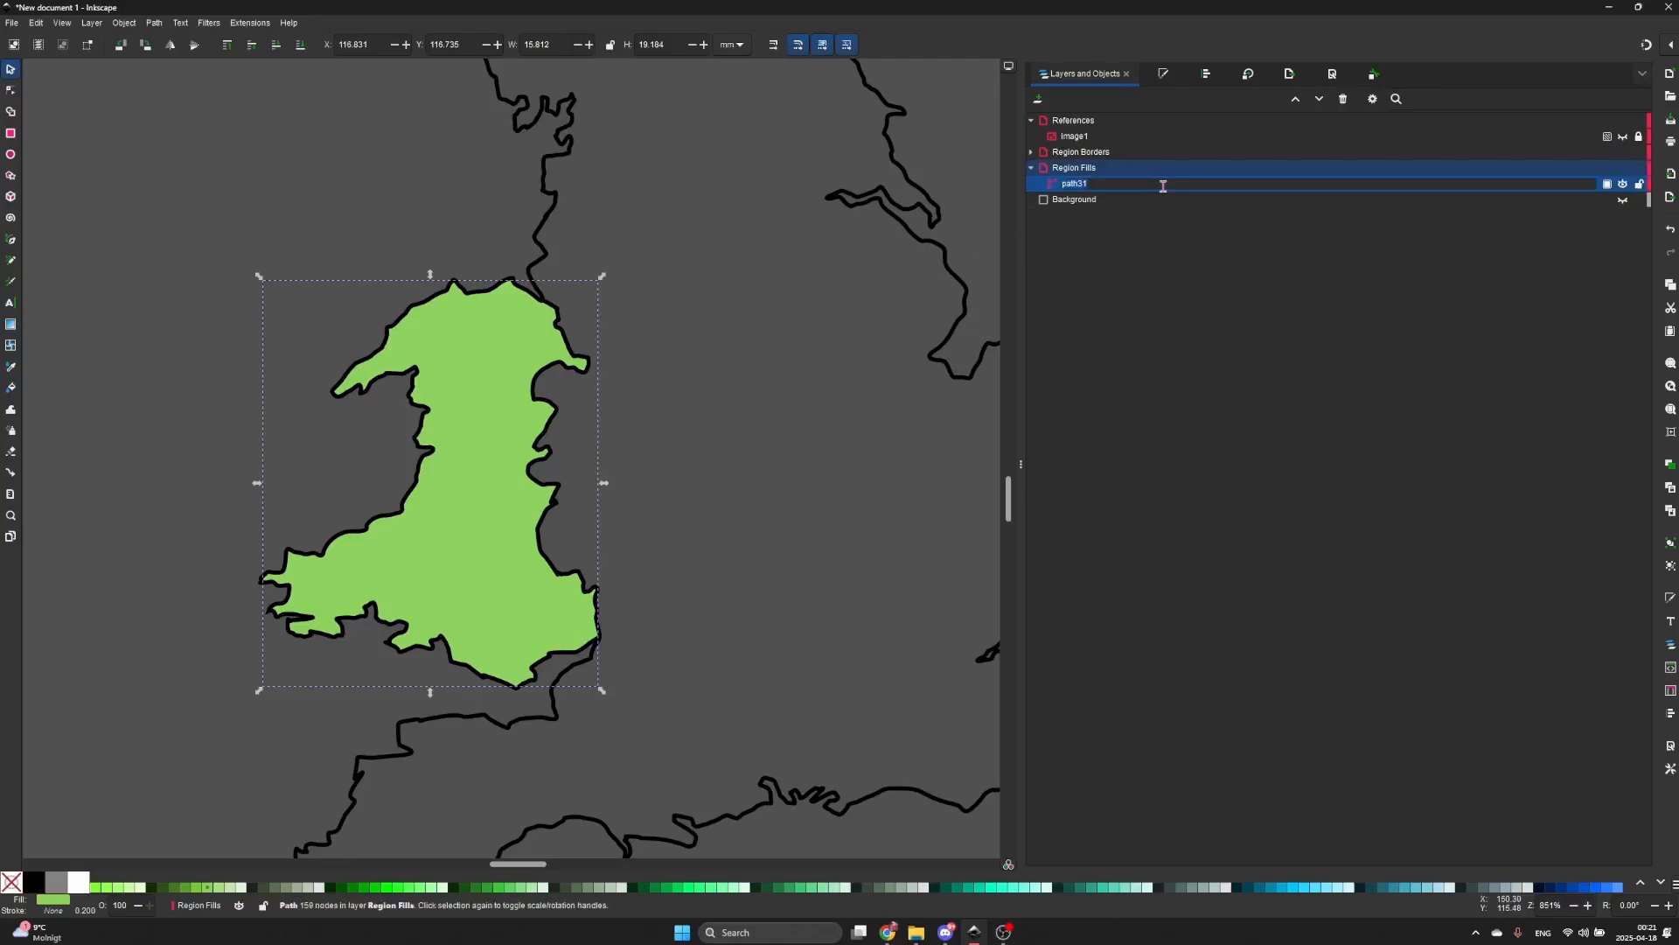
pyautogui.write('Wales')
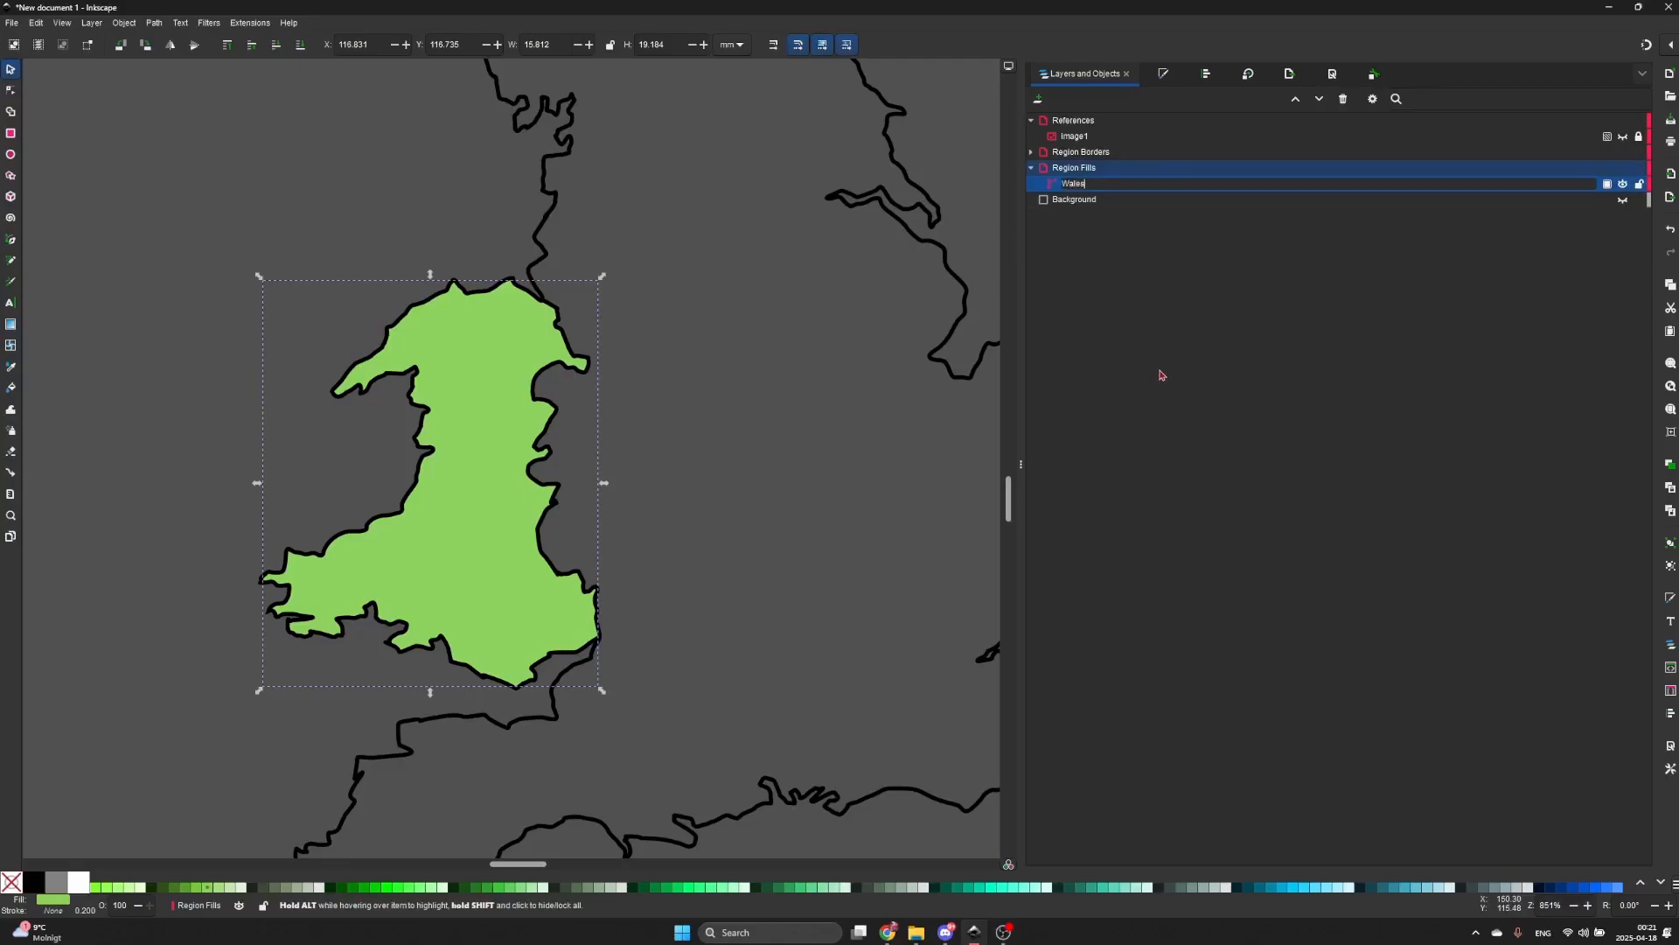
pyautogui.press('Return')
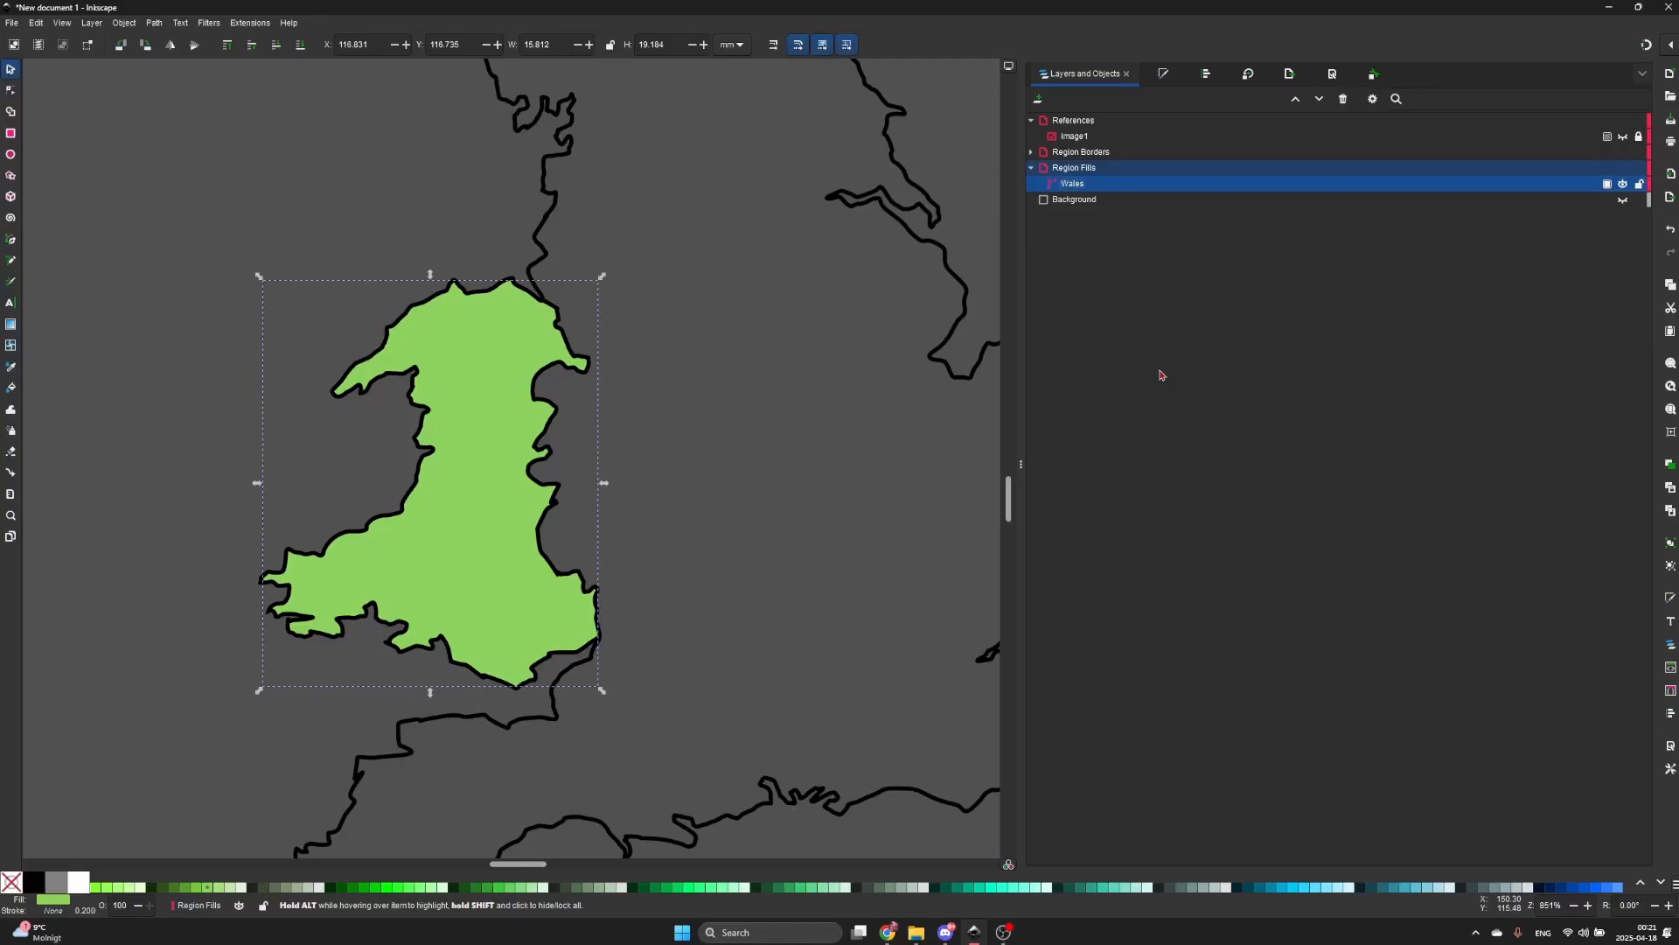
pyautogui.click(753, 328)
pyautogui.scroll(-3, 749, 328)
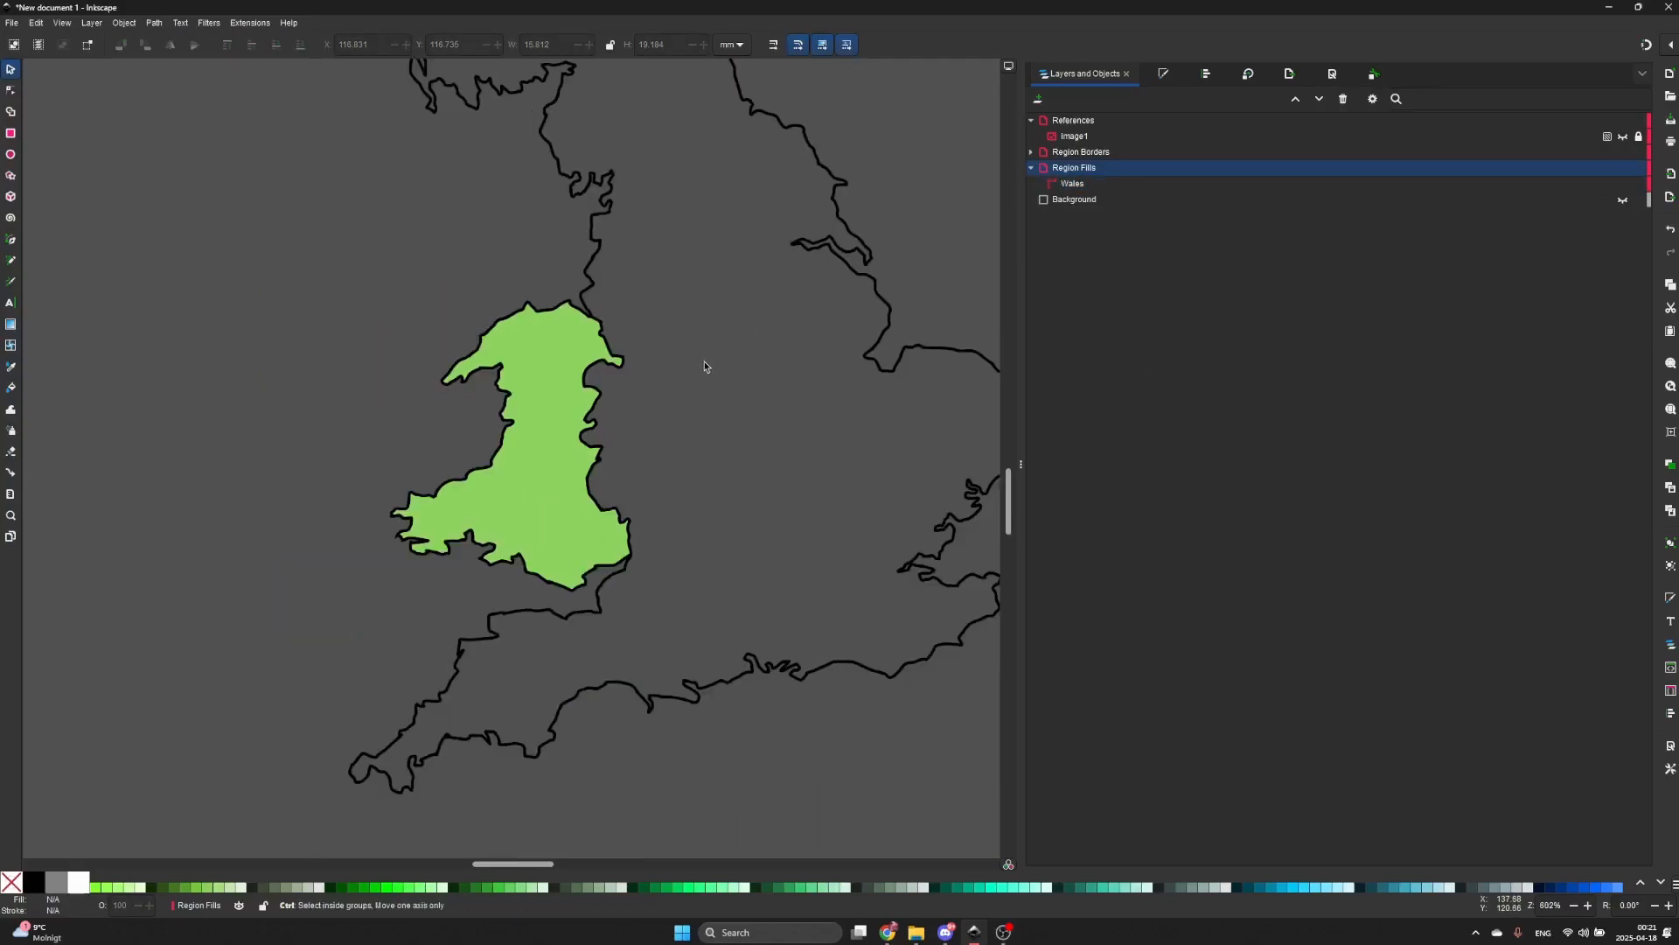
pyautogui.scroll(2, 696, 391)
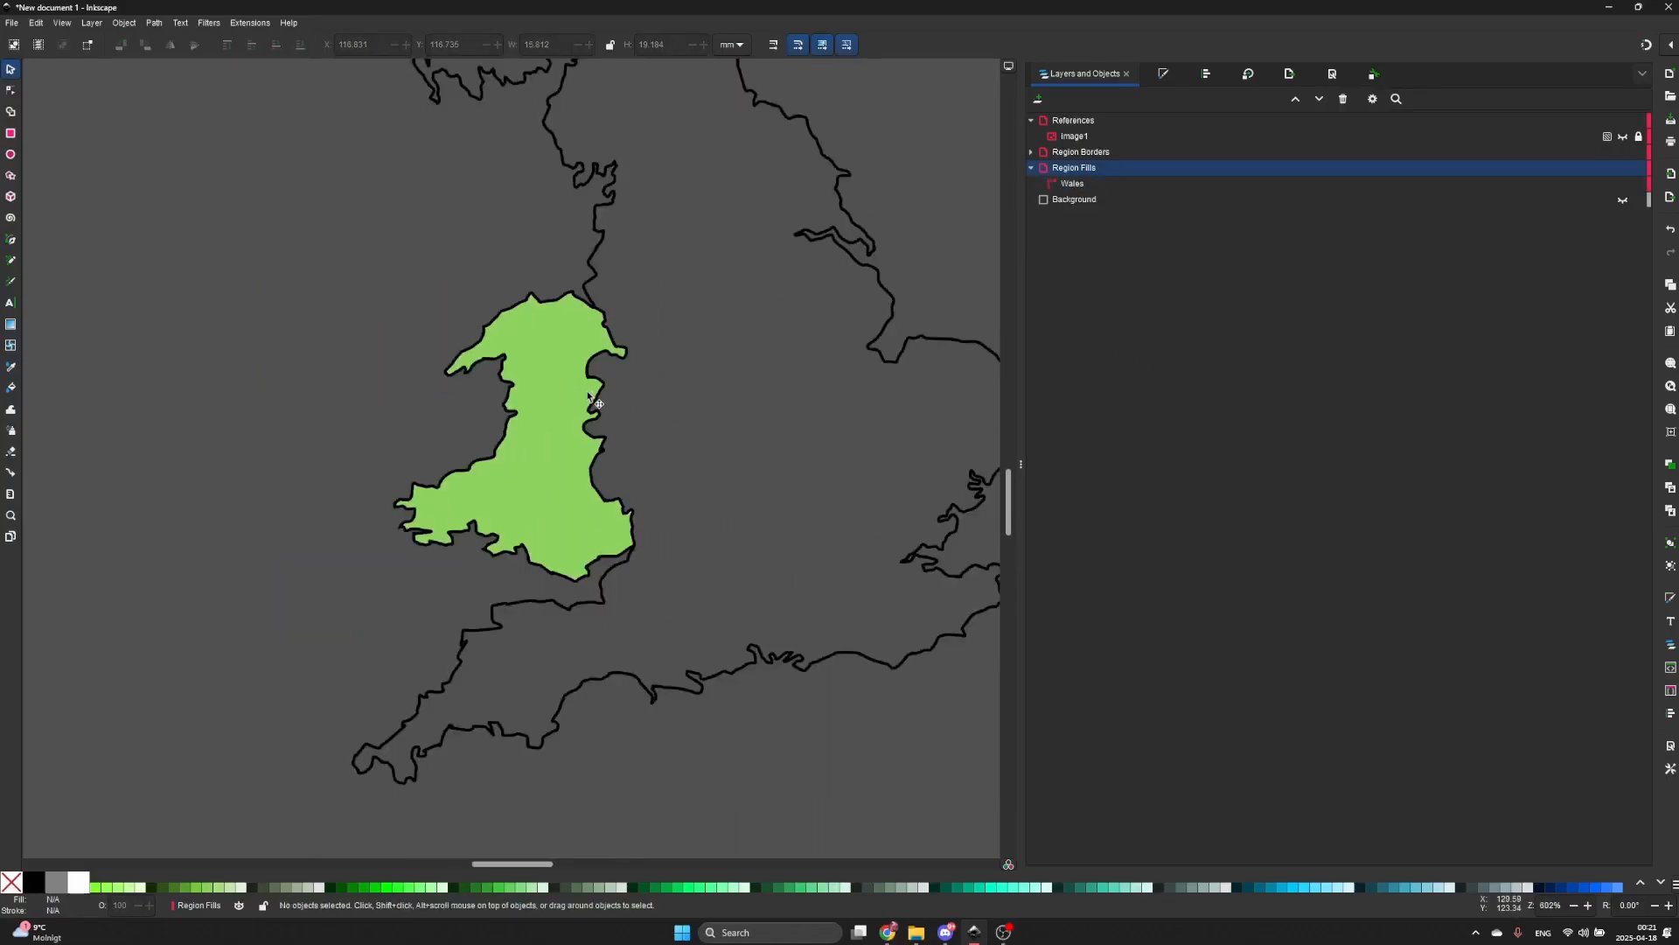
pyautogui.scroll(1, 552, 410)
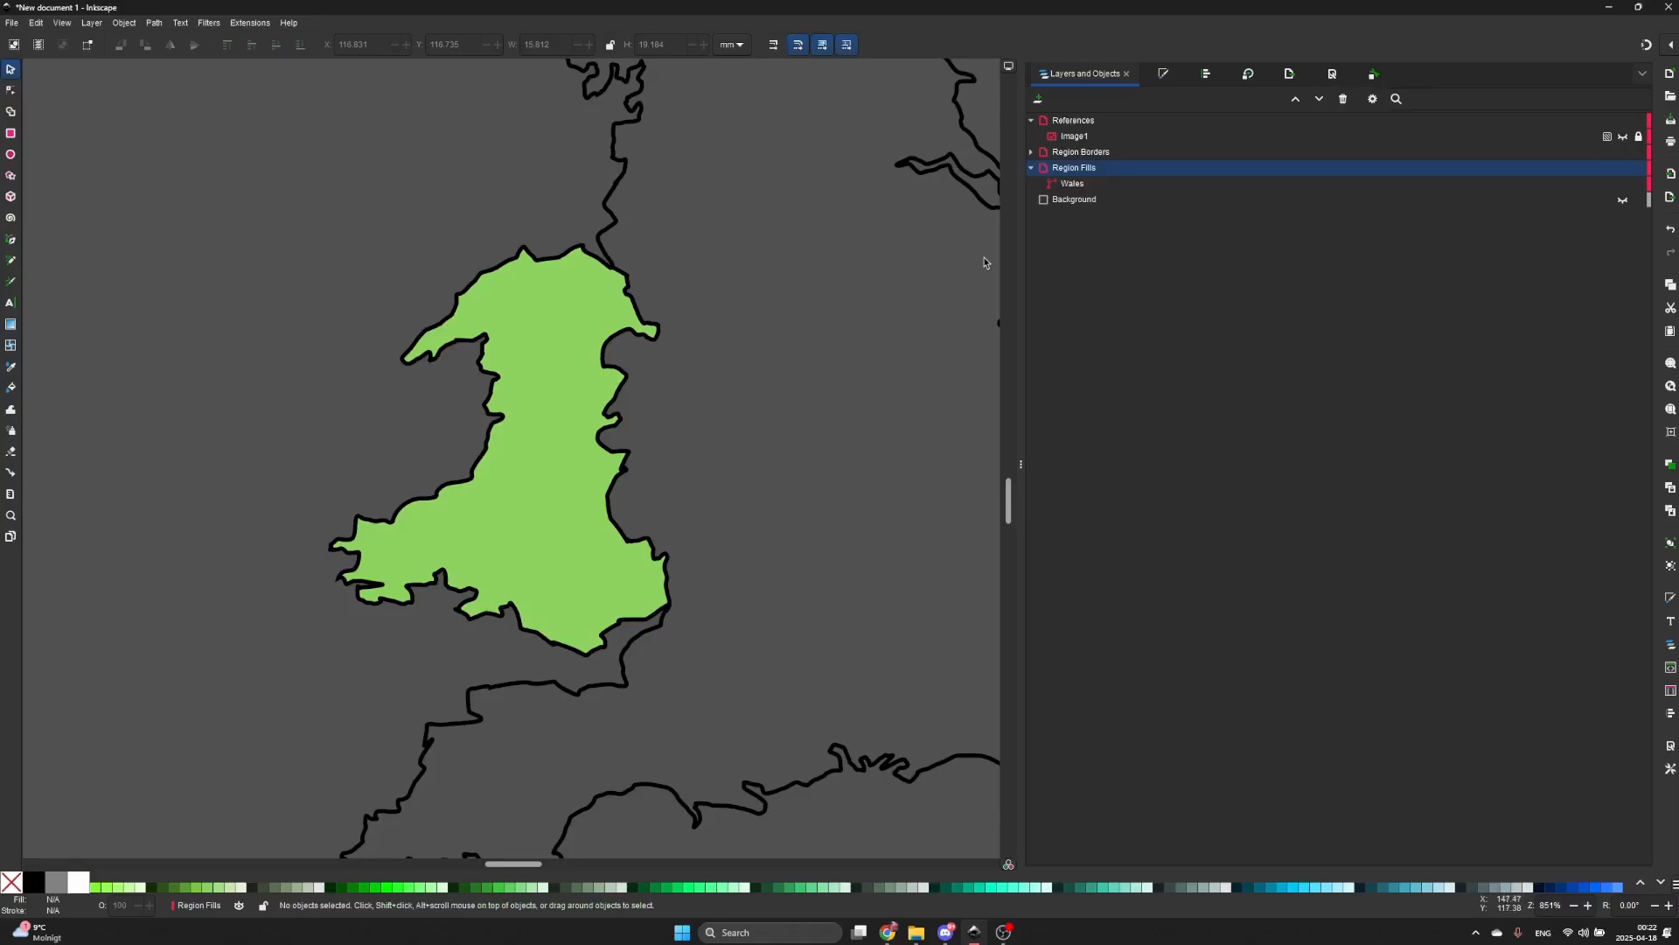
# - Add a new layer named Region Names above the Region Fills layer
pyautogui.click(1031, 167)
pyautogui.click(1038, 99)
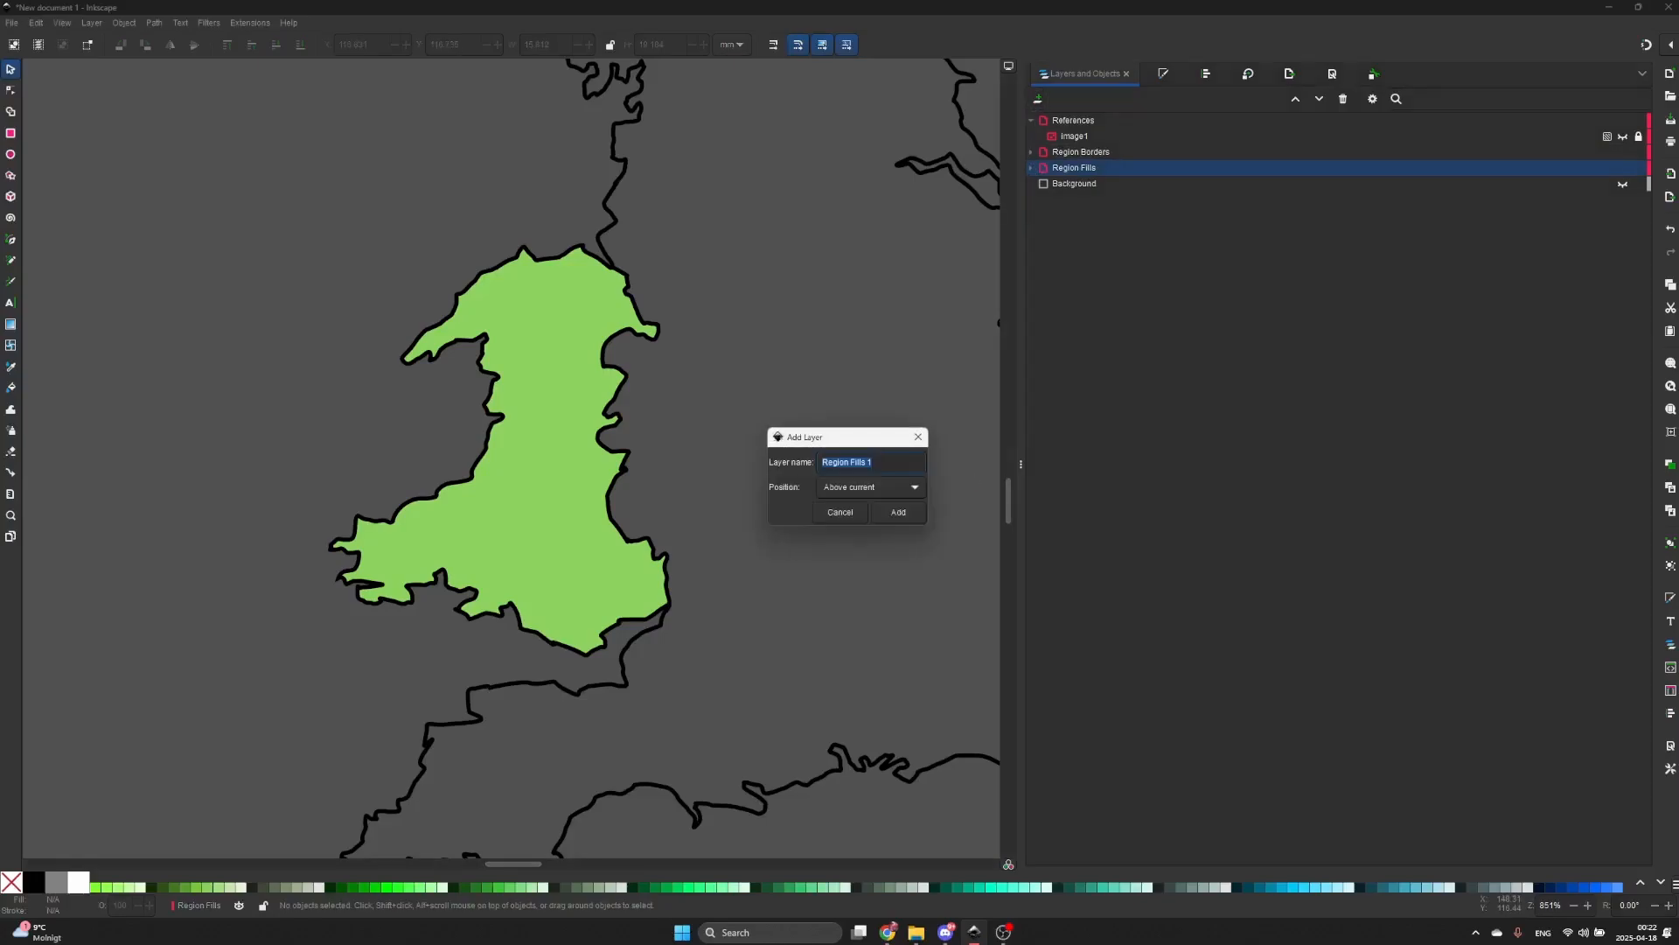
pyautogui.write('Region Names')
pyautogui.press('Return')
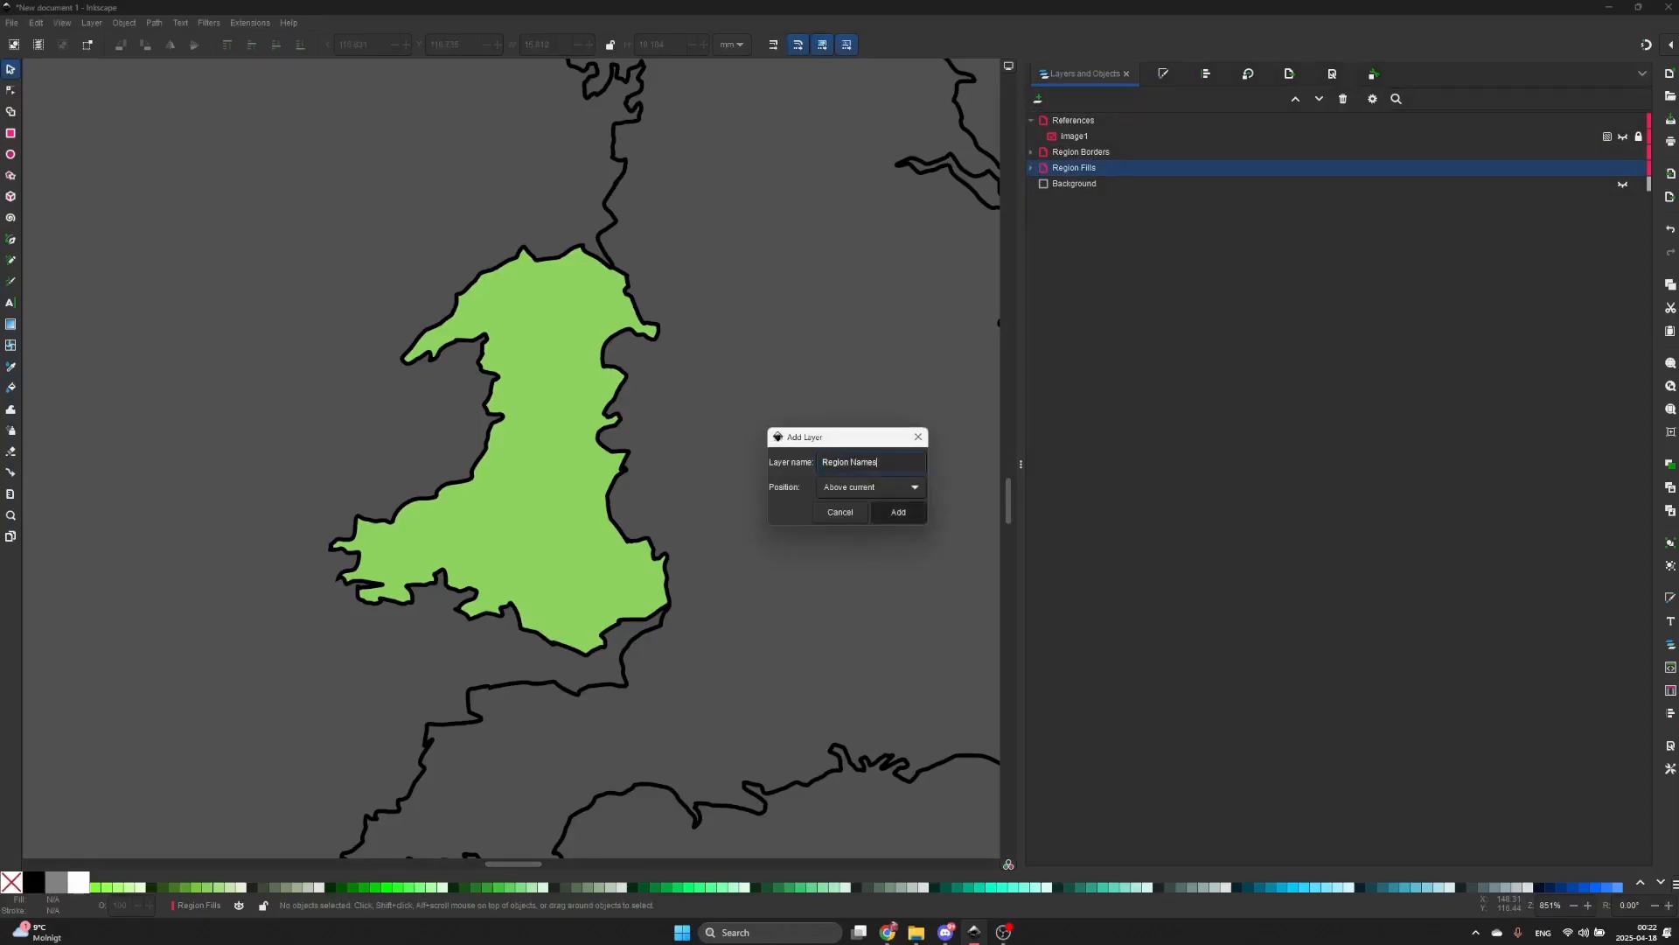
# - Move the Region Names layer above Region Borders in the layer order
pyautogui.click(1081, 152)
pyautogui.click(1032, 153)
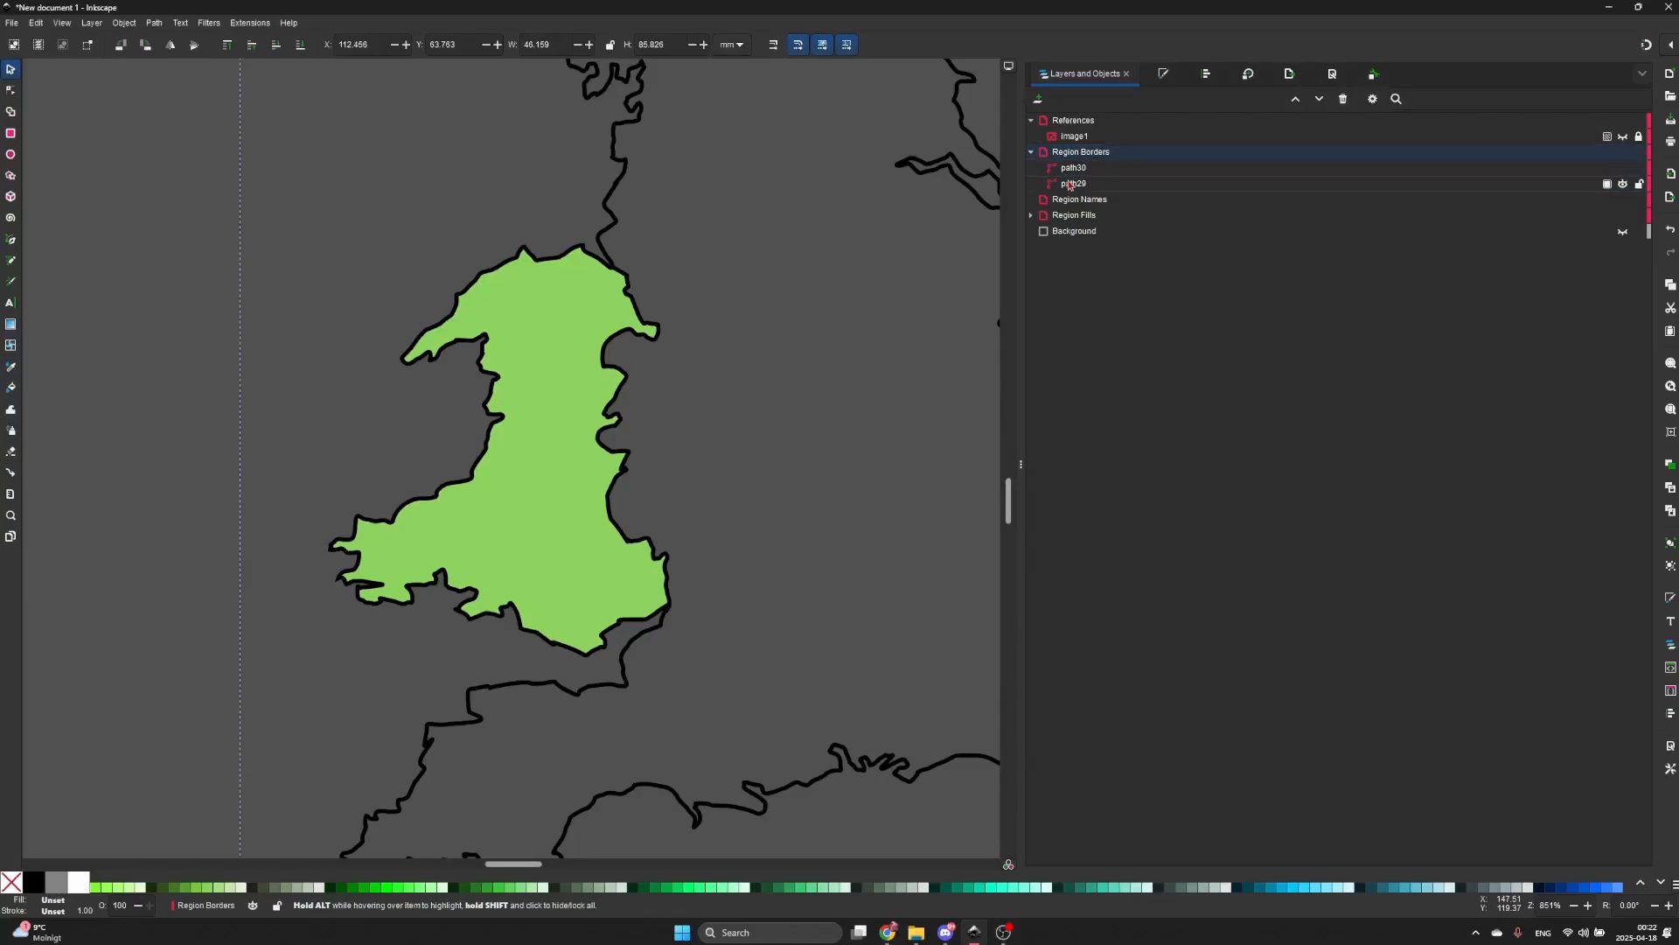
pyautogui.click(1032, 153)
pyautogui.click(1083, 167)
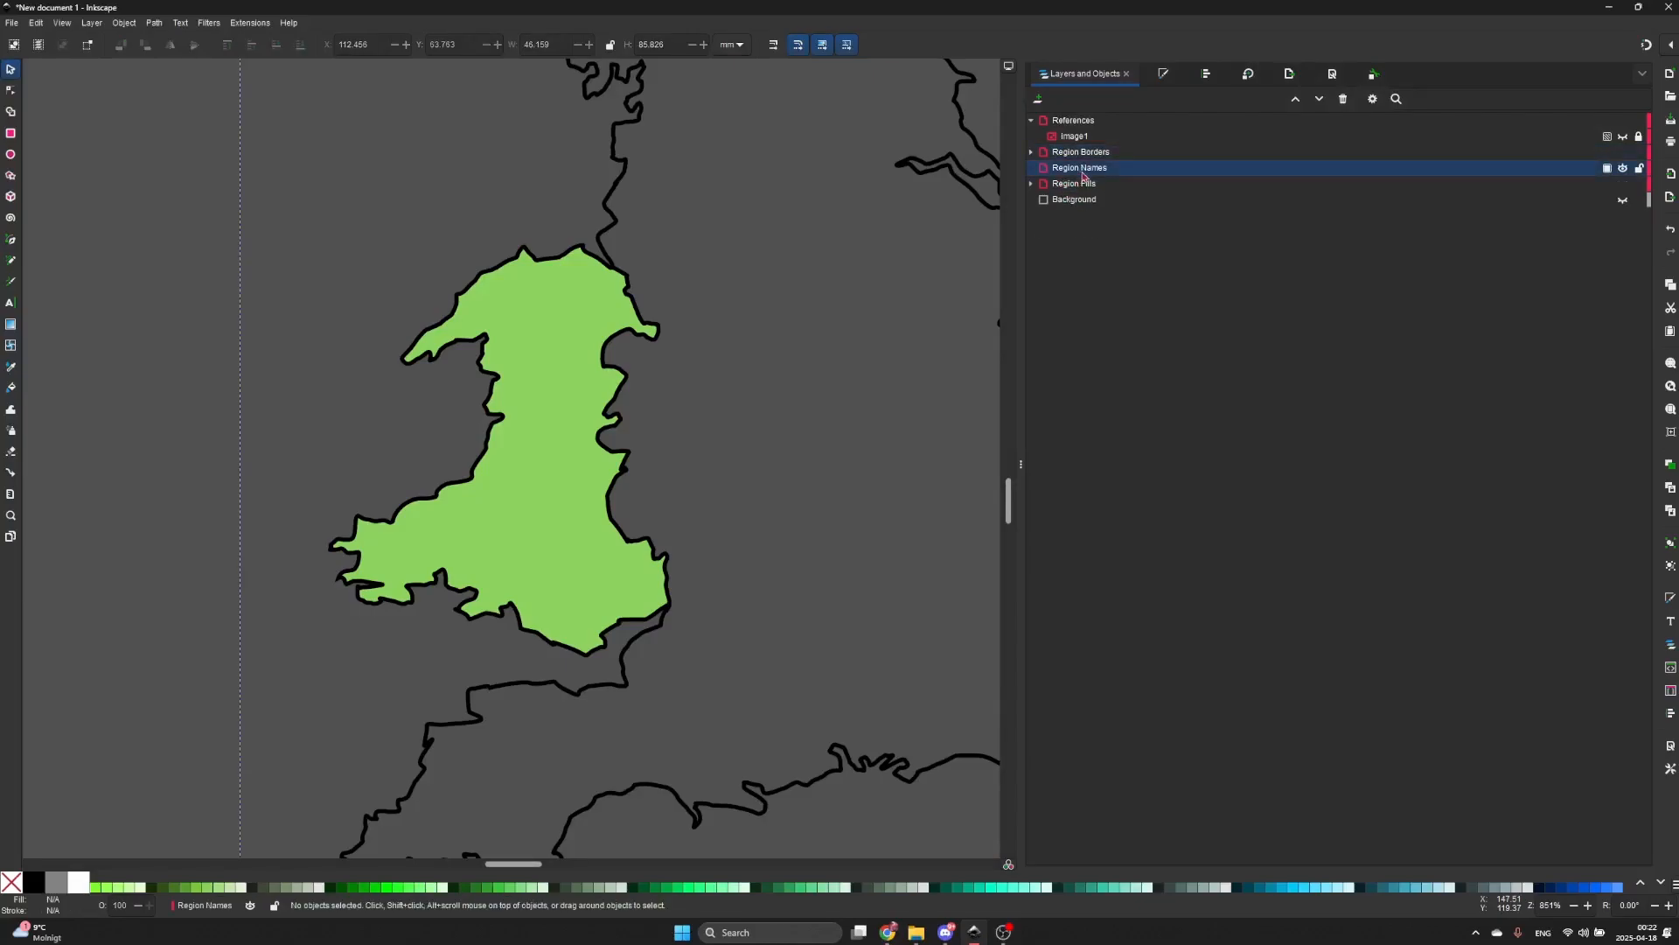
pyautogui.moveTo(1086, 169); pyautogui.dragTo(1111, 153)
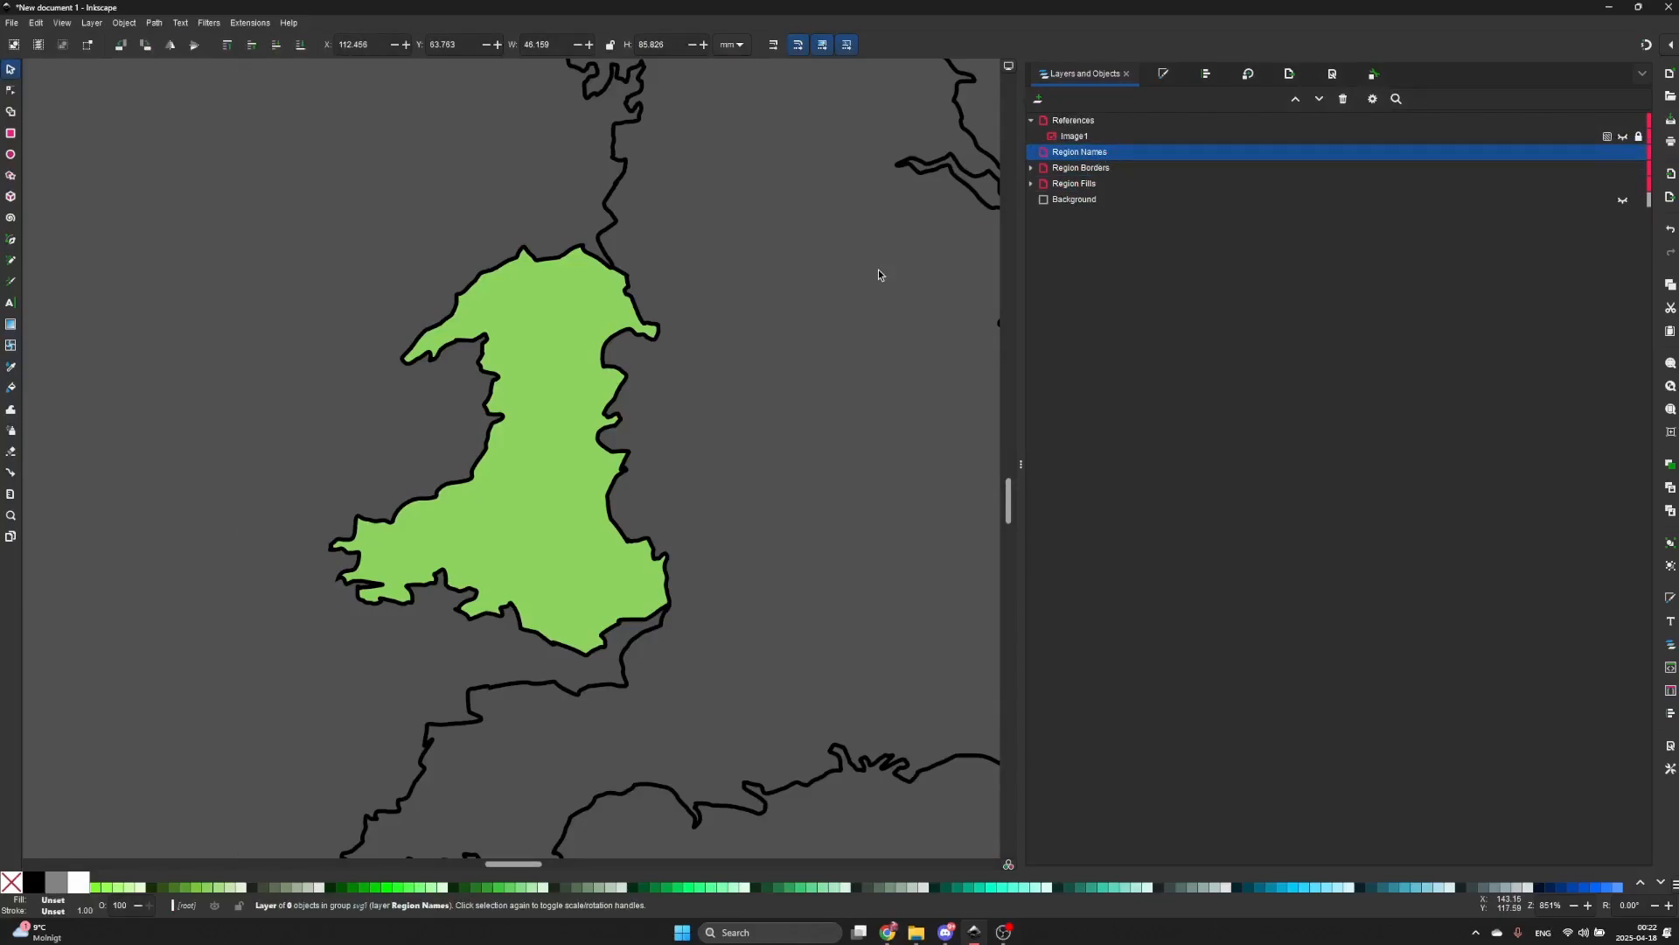
pyautogui.click(843, 275)
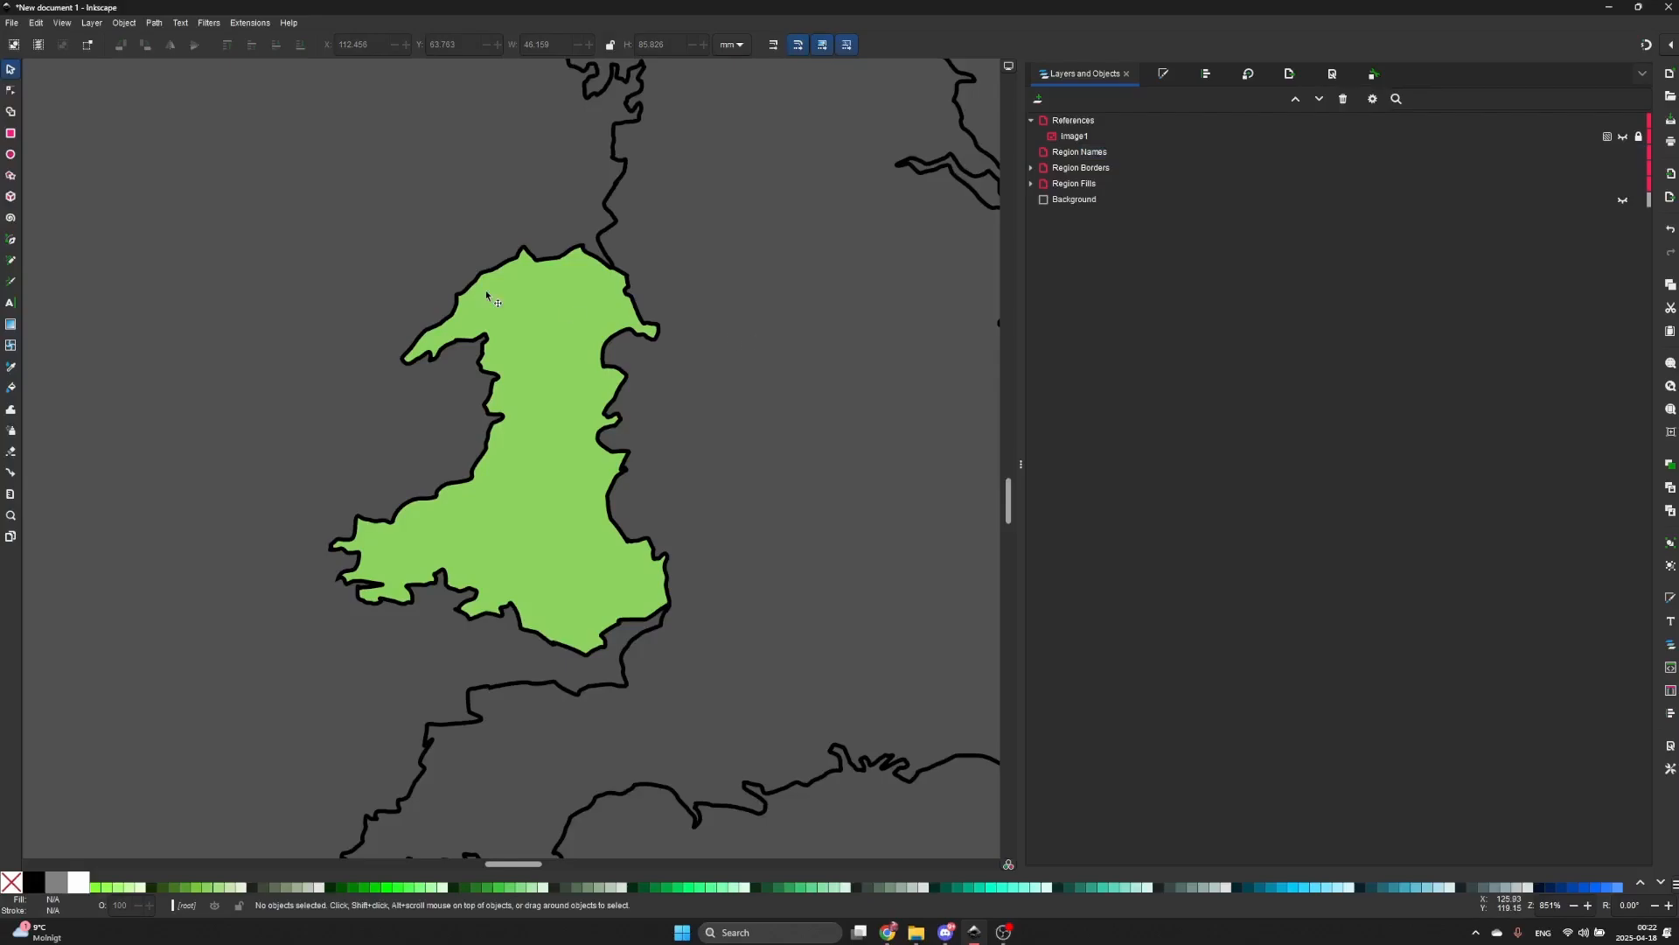
# - Add a black text label reading "Wales" and position it within the southern part of the green Wales shape
pyautogui.click(10, 303)
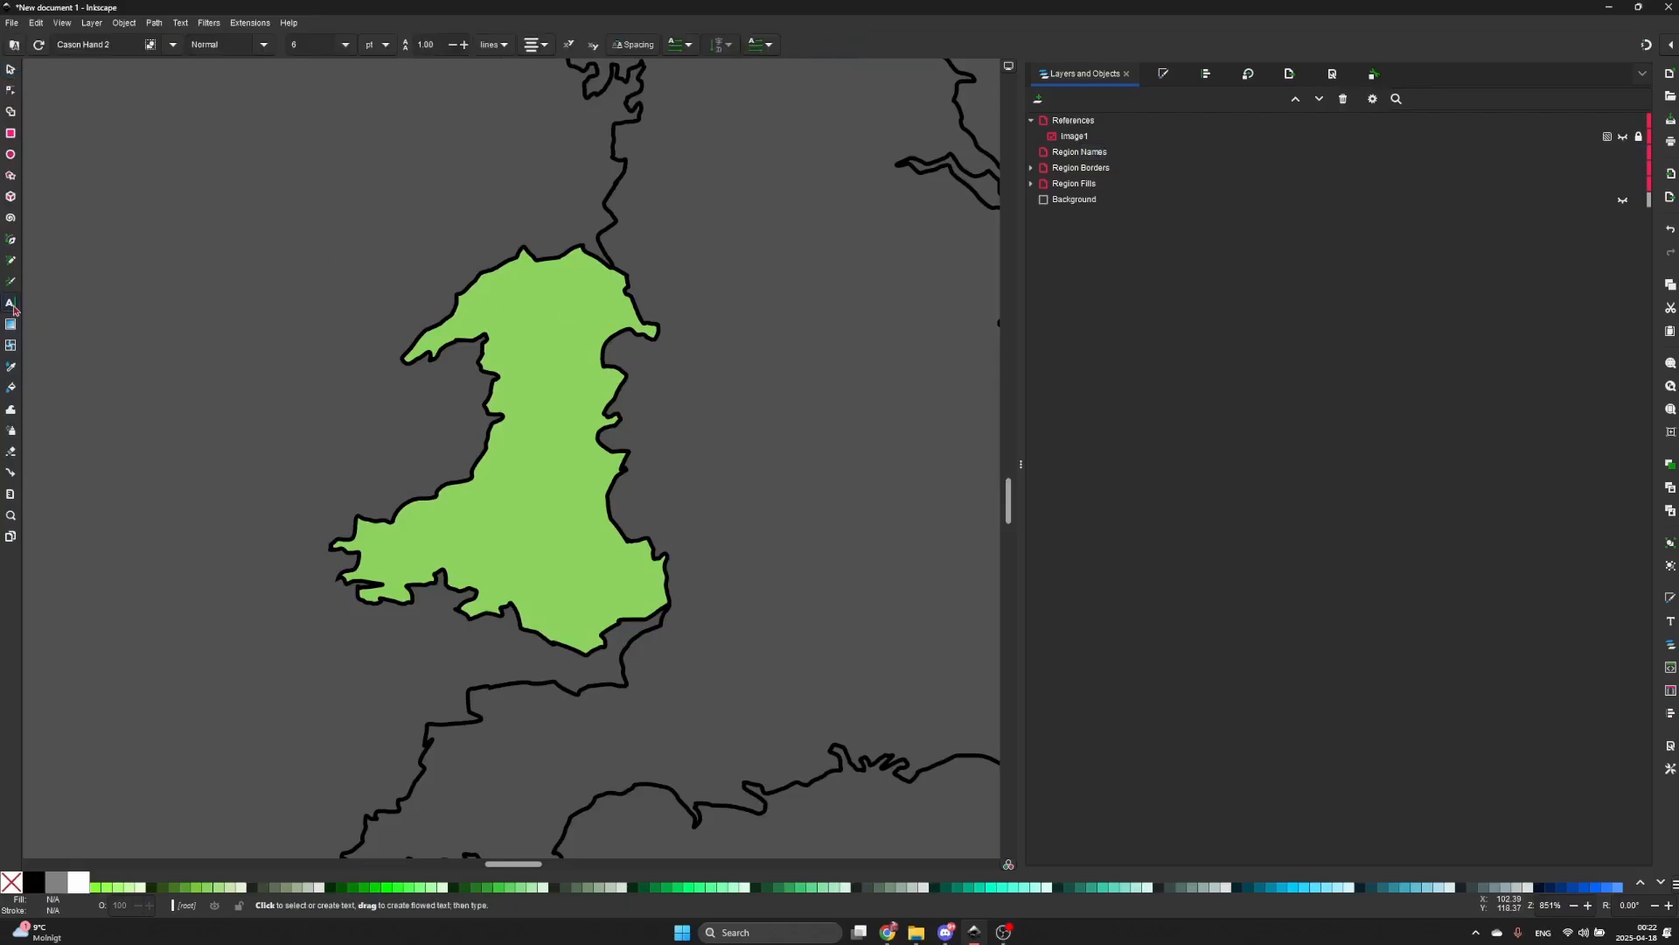
pyautogui.scroll(2, 525, 473)
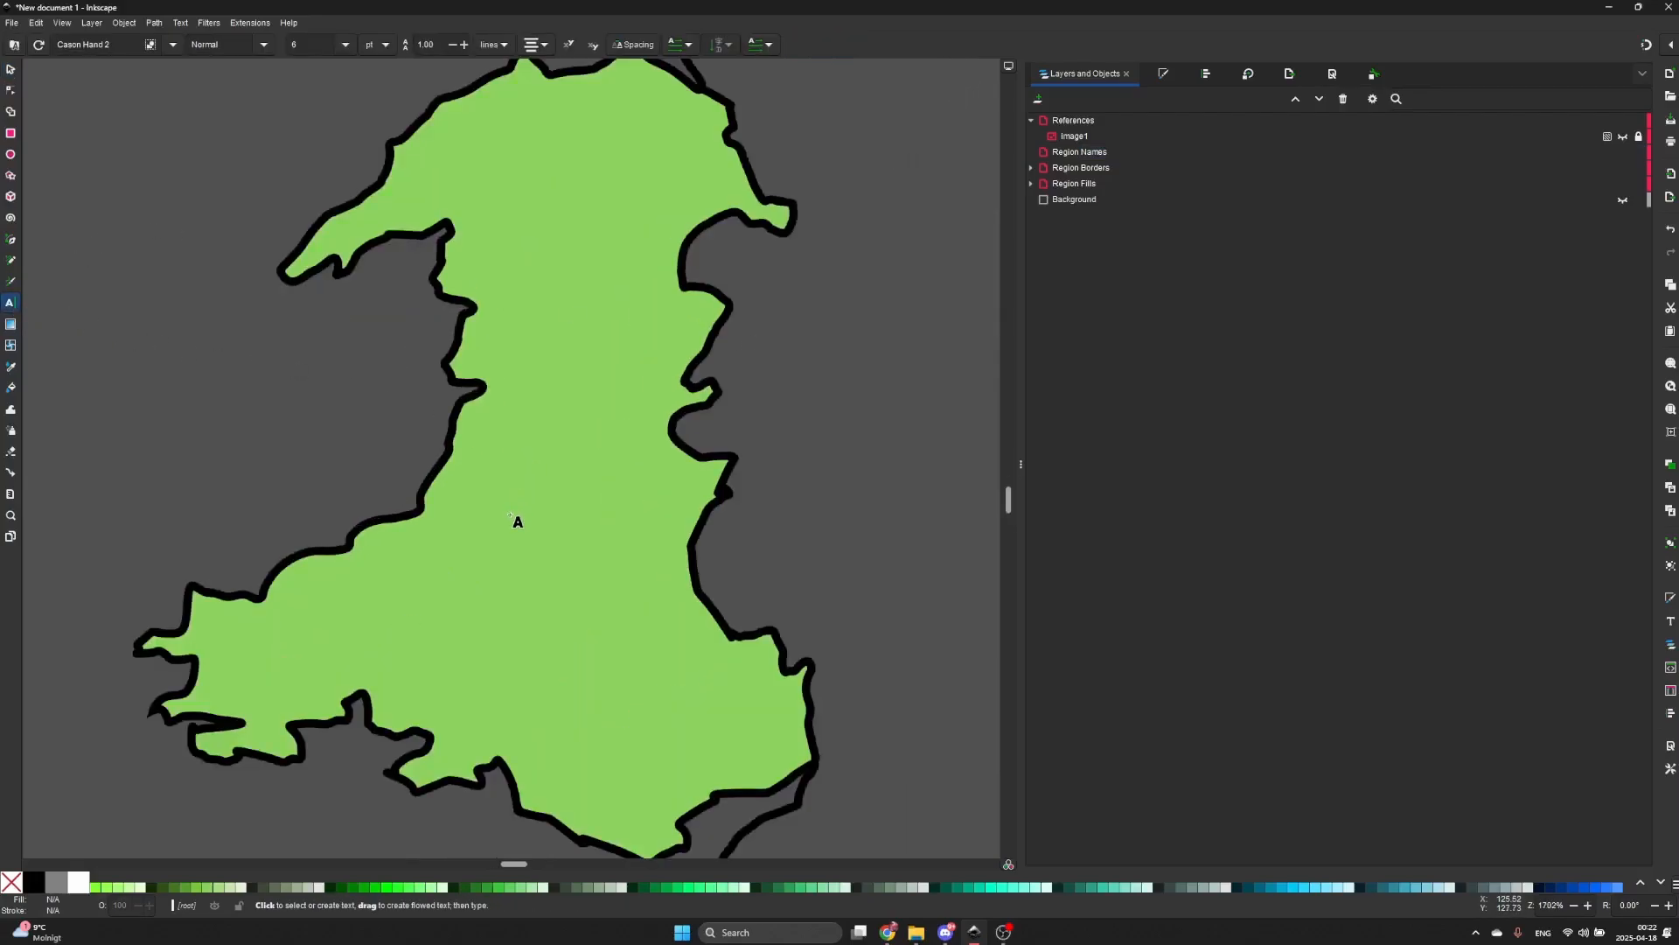
pyautogui.click(511, 515)
pyautogui.write('Wales')
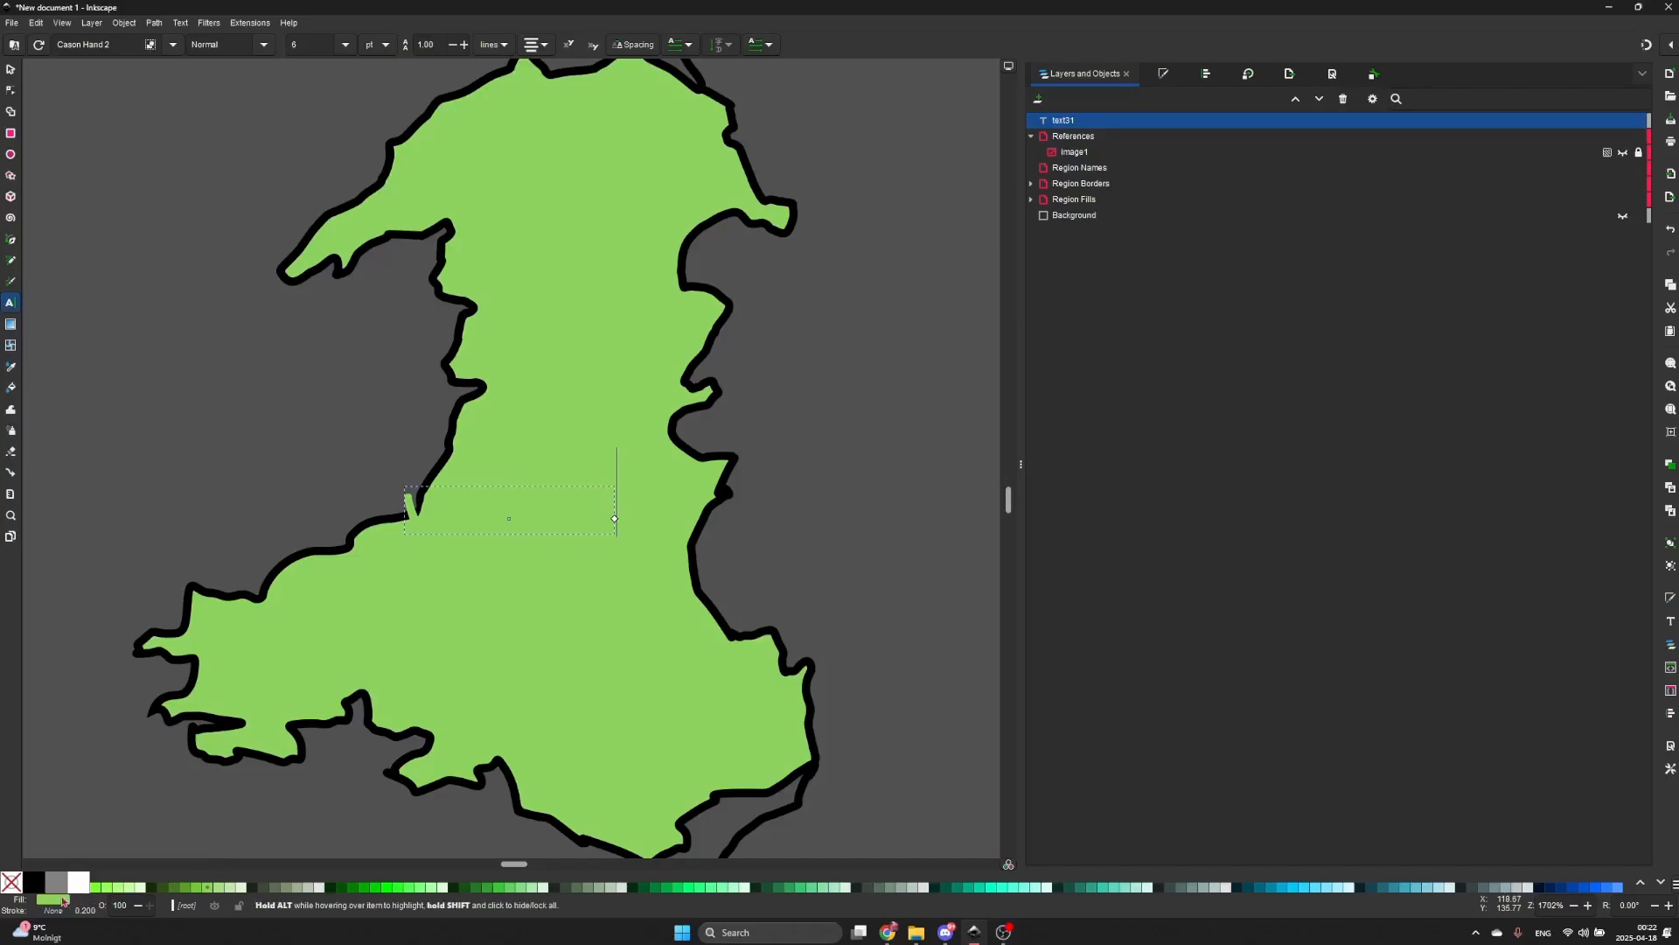
pyautogui.click(40, 885)
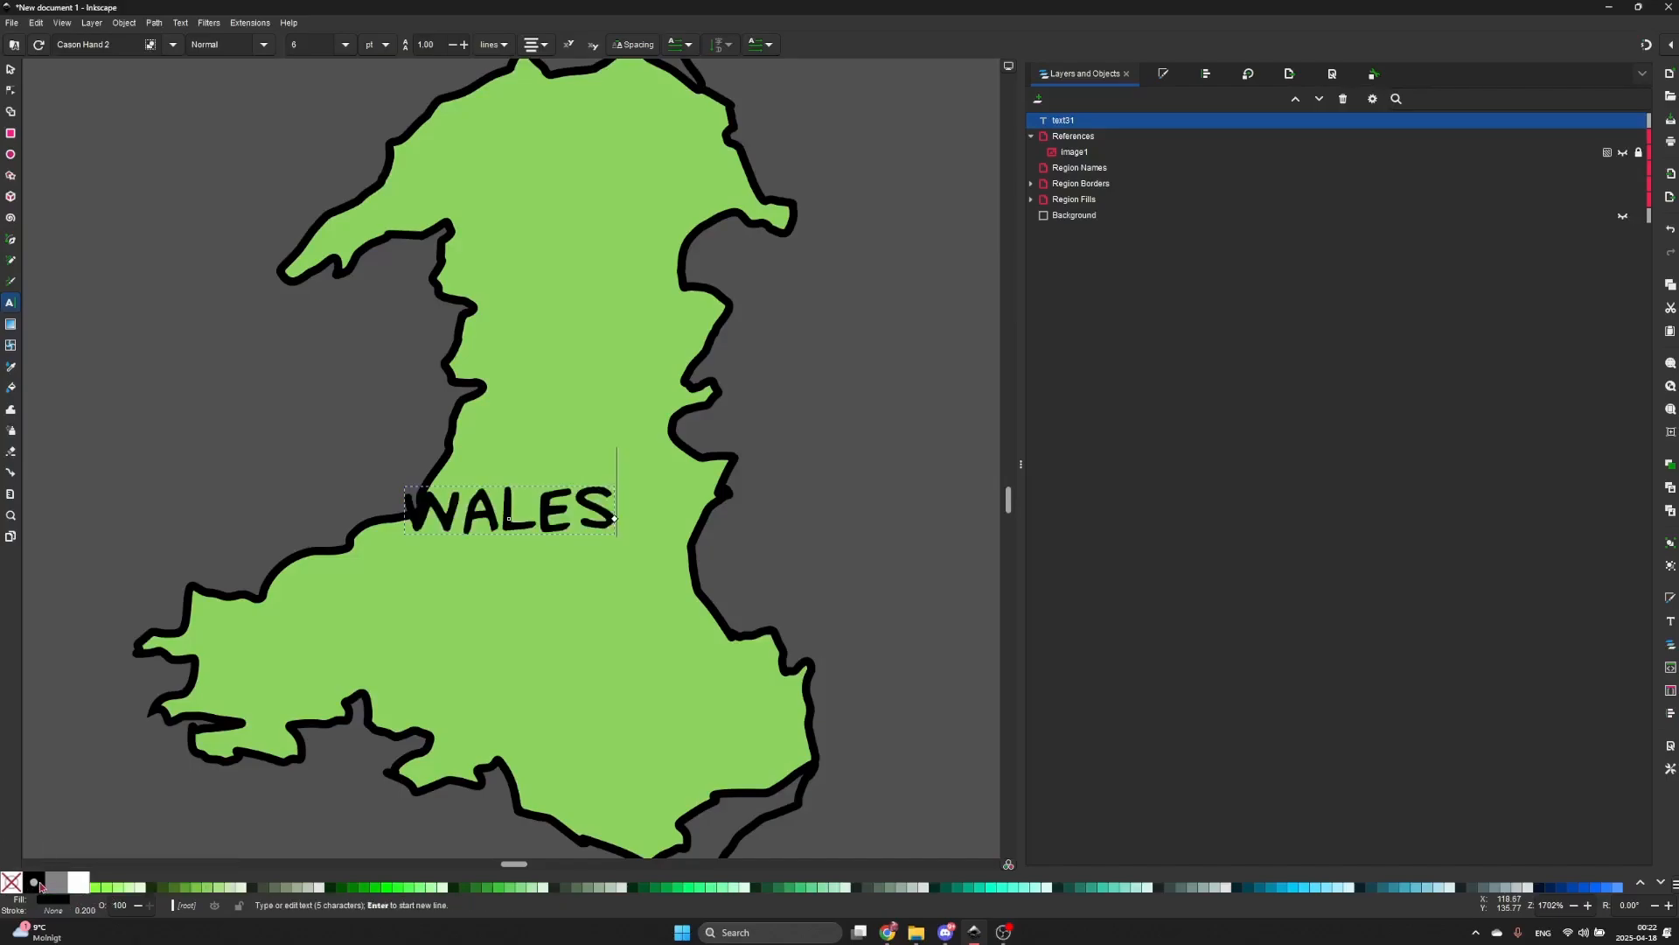
pyautogui.click(11, 70)
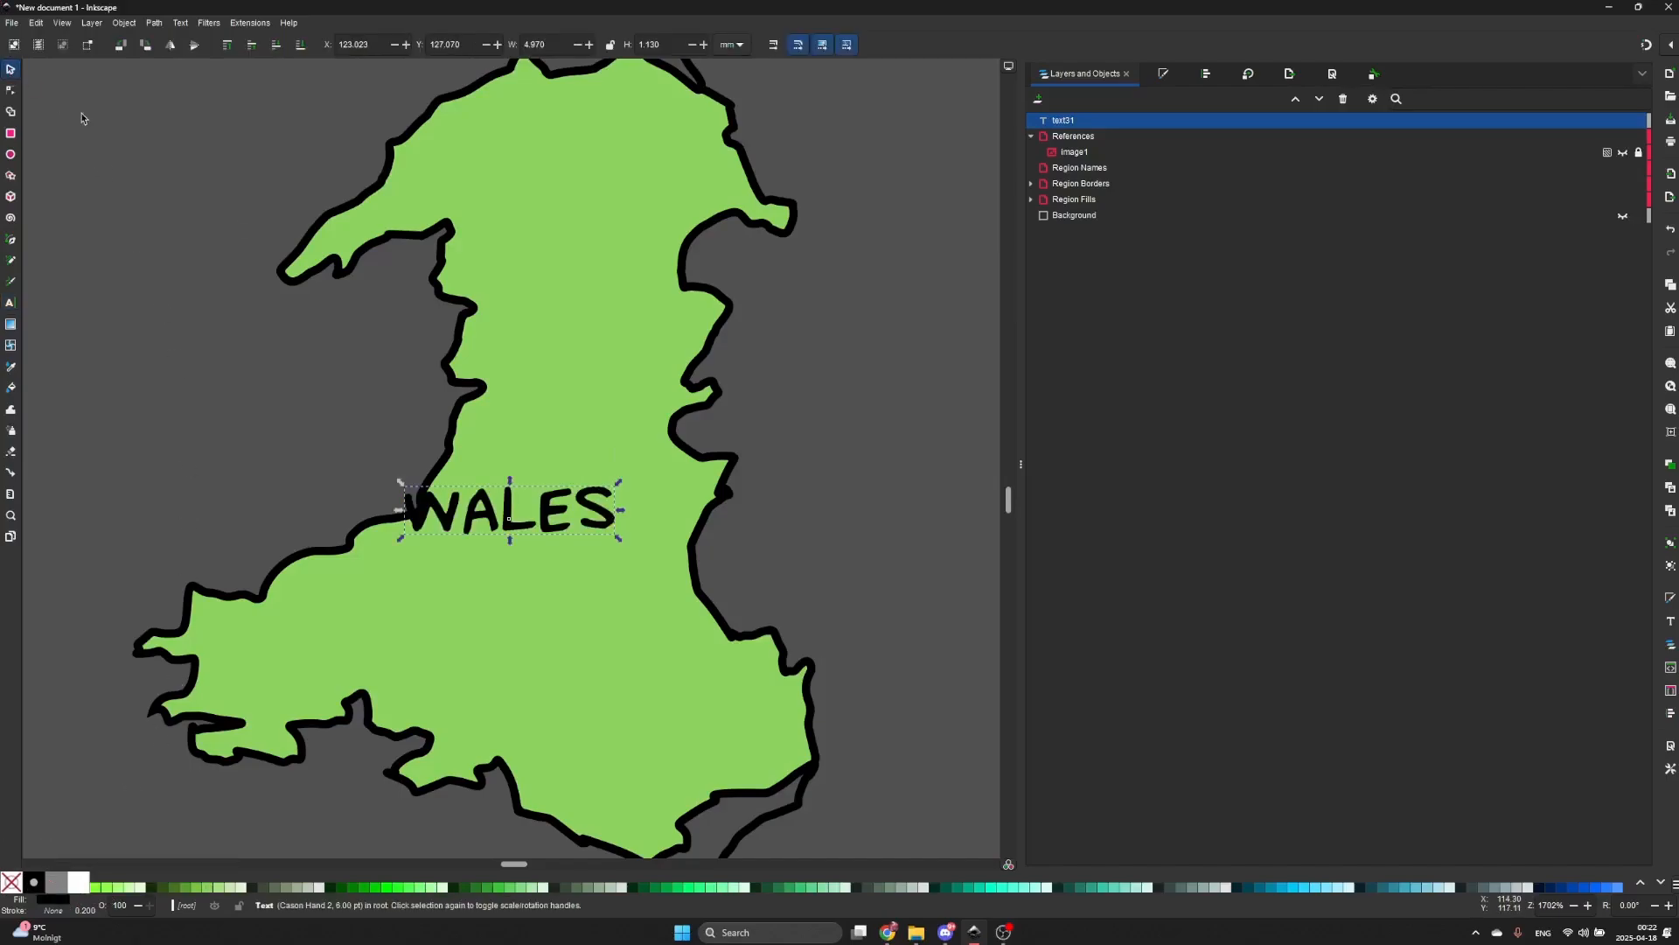
pyautogui.moveTo(523, 517); pyautogui.dragTo(556, 586)
pyautogui.keyDown('ctrl'); pyautogui.scroll(-1, 567, 525); pyautogui.keyUp('ctrl')
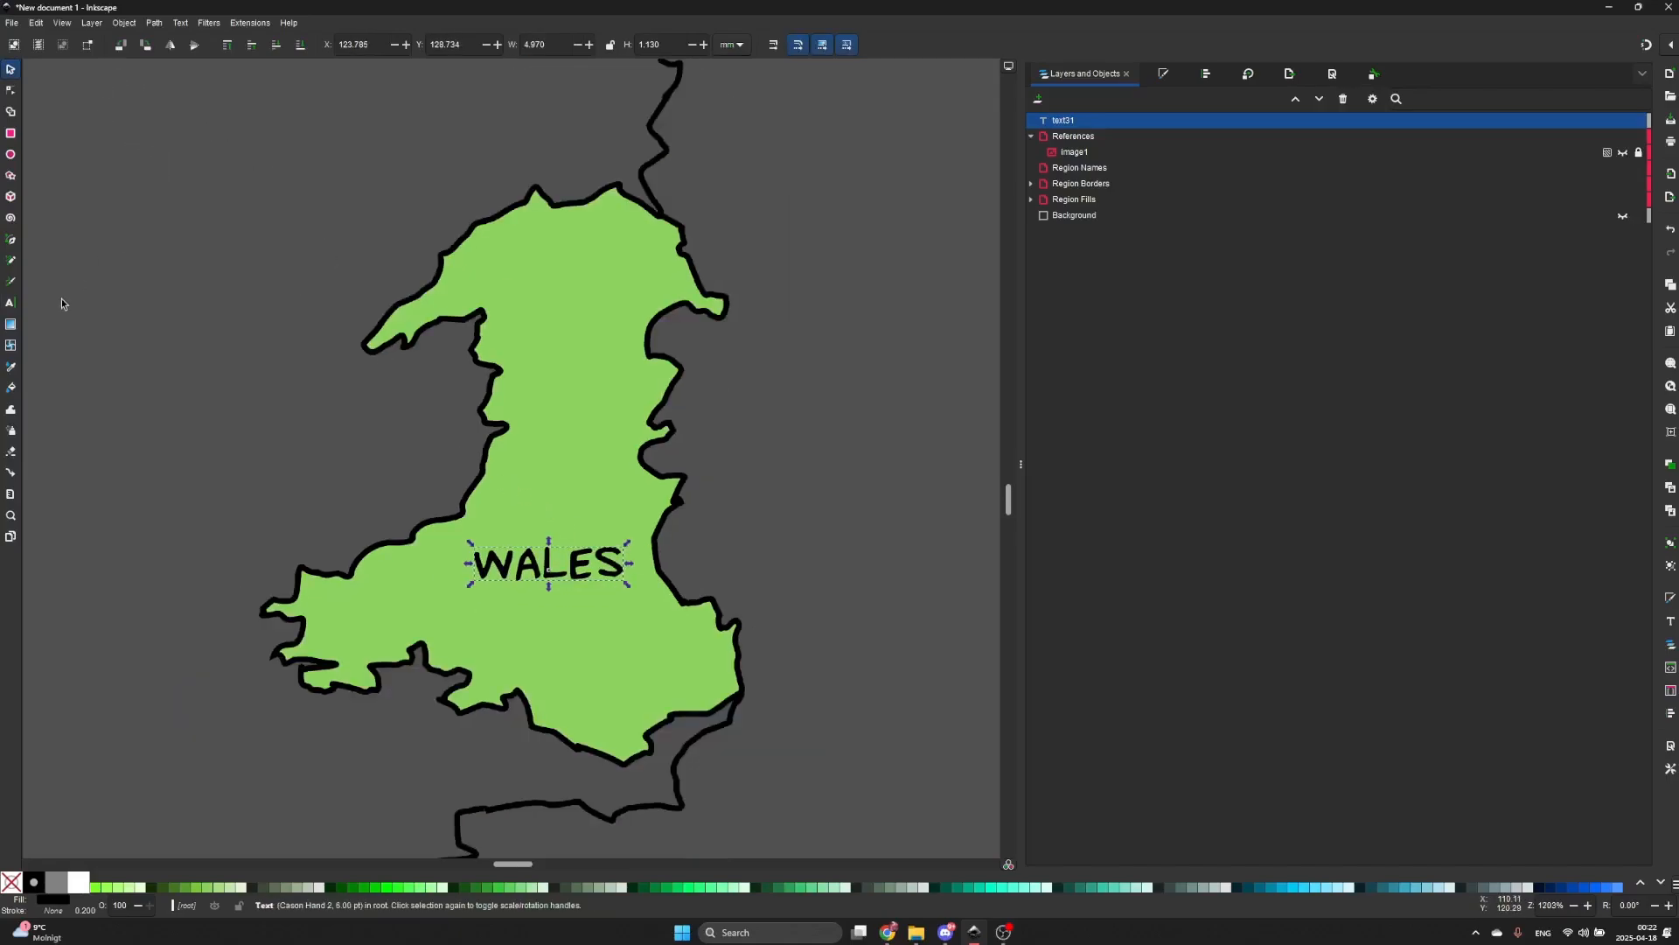
# - Change the Wales label's font to Fabrik and shift the text slightly down within the region
pyautogui.click(11, 301)
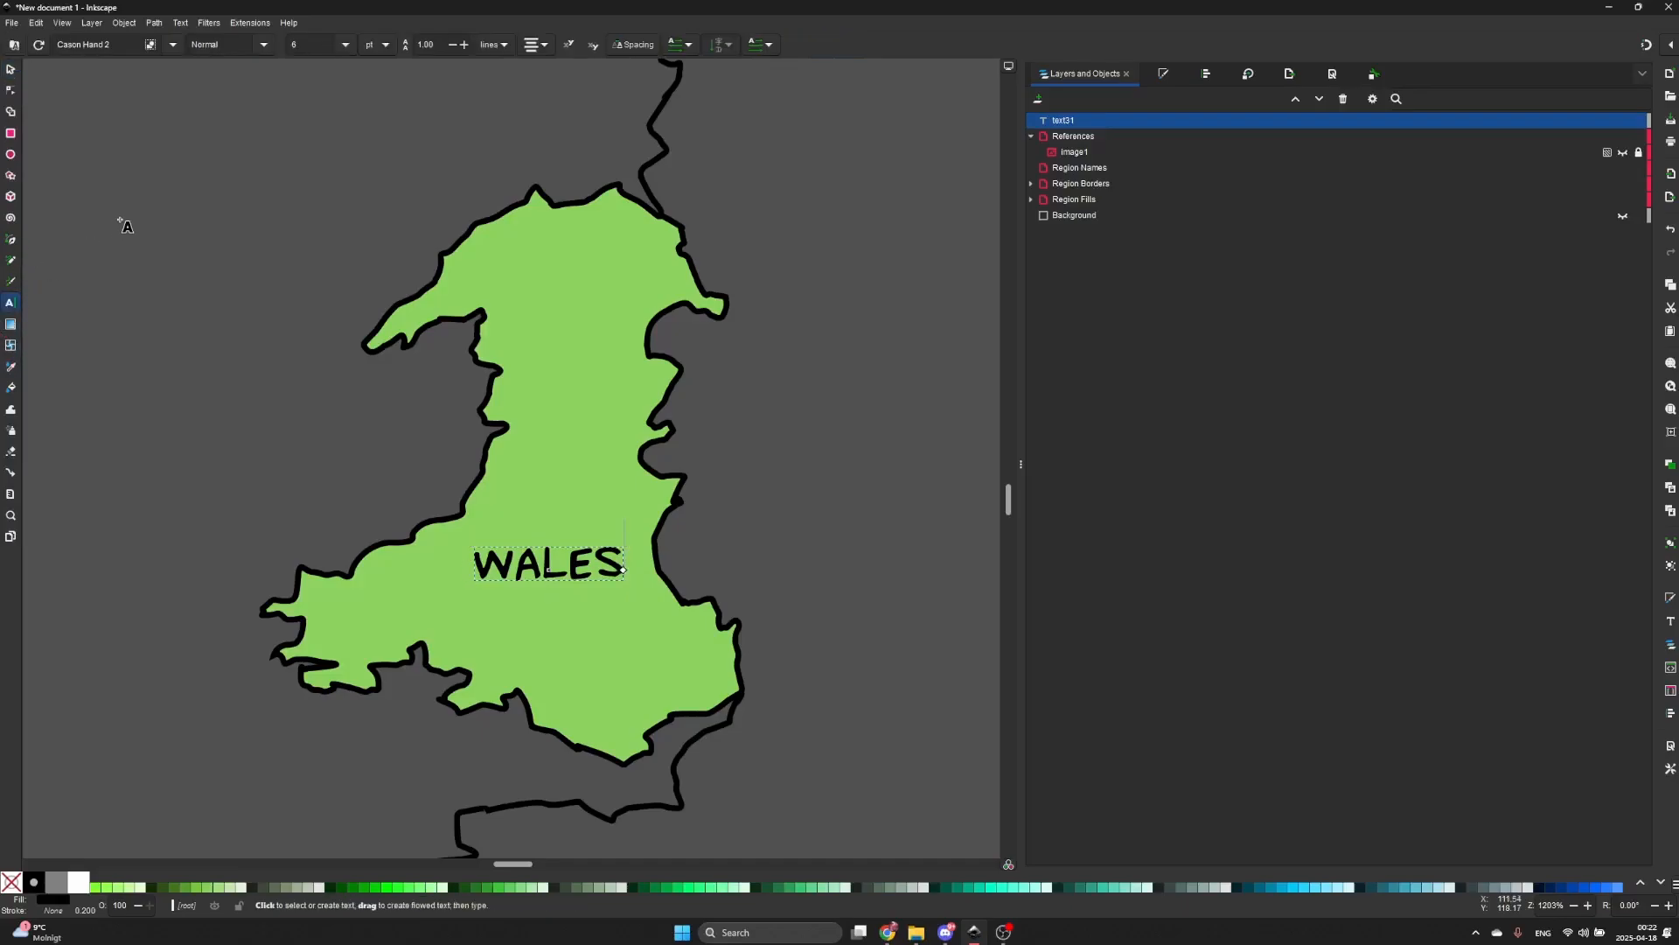
pyautogui.click(173, 46)
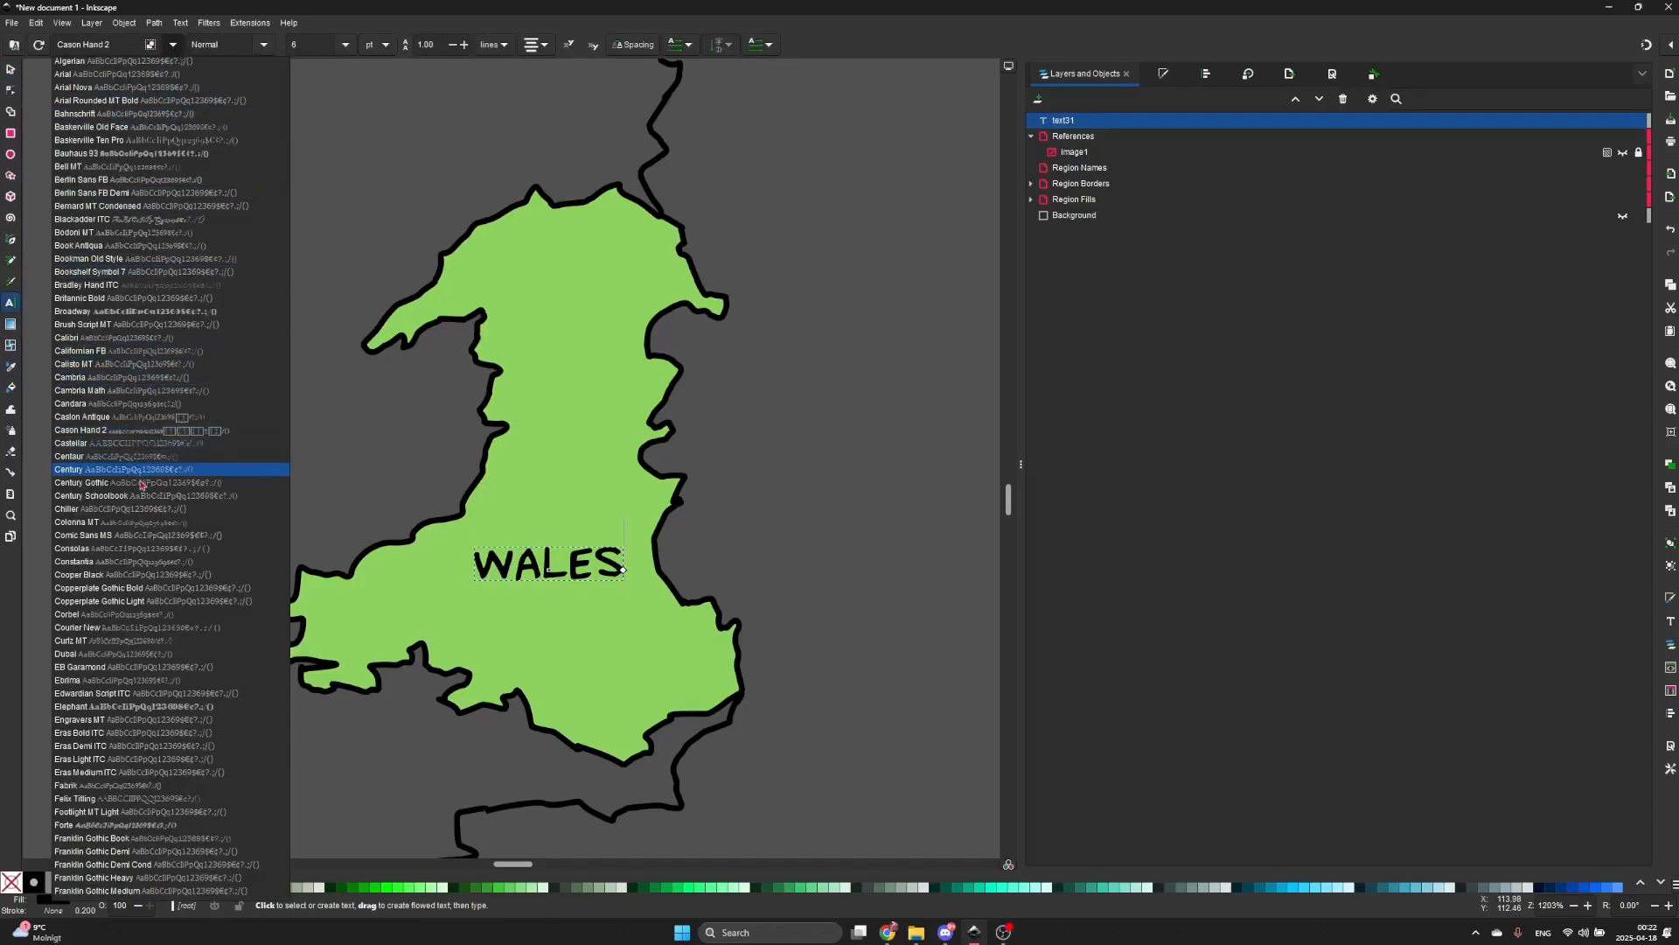
pyautogui.click(94, 785)
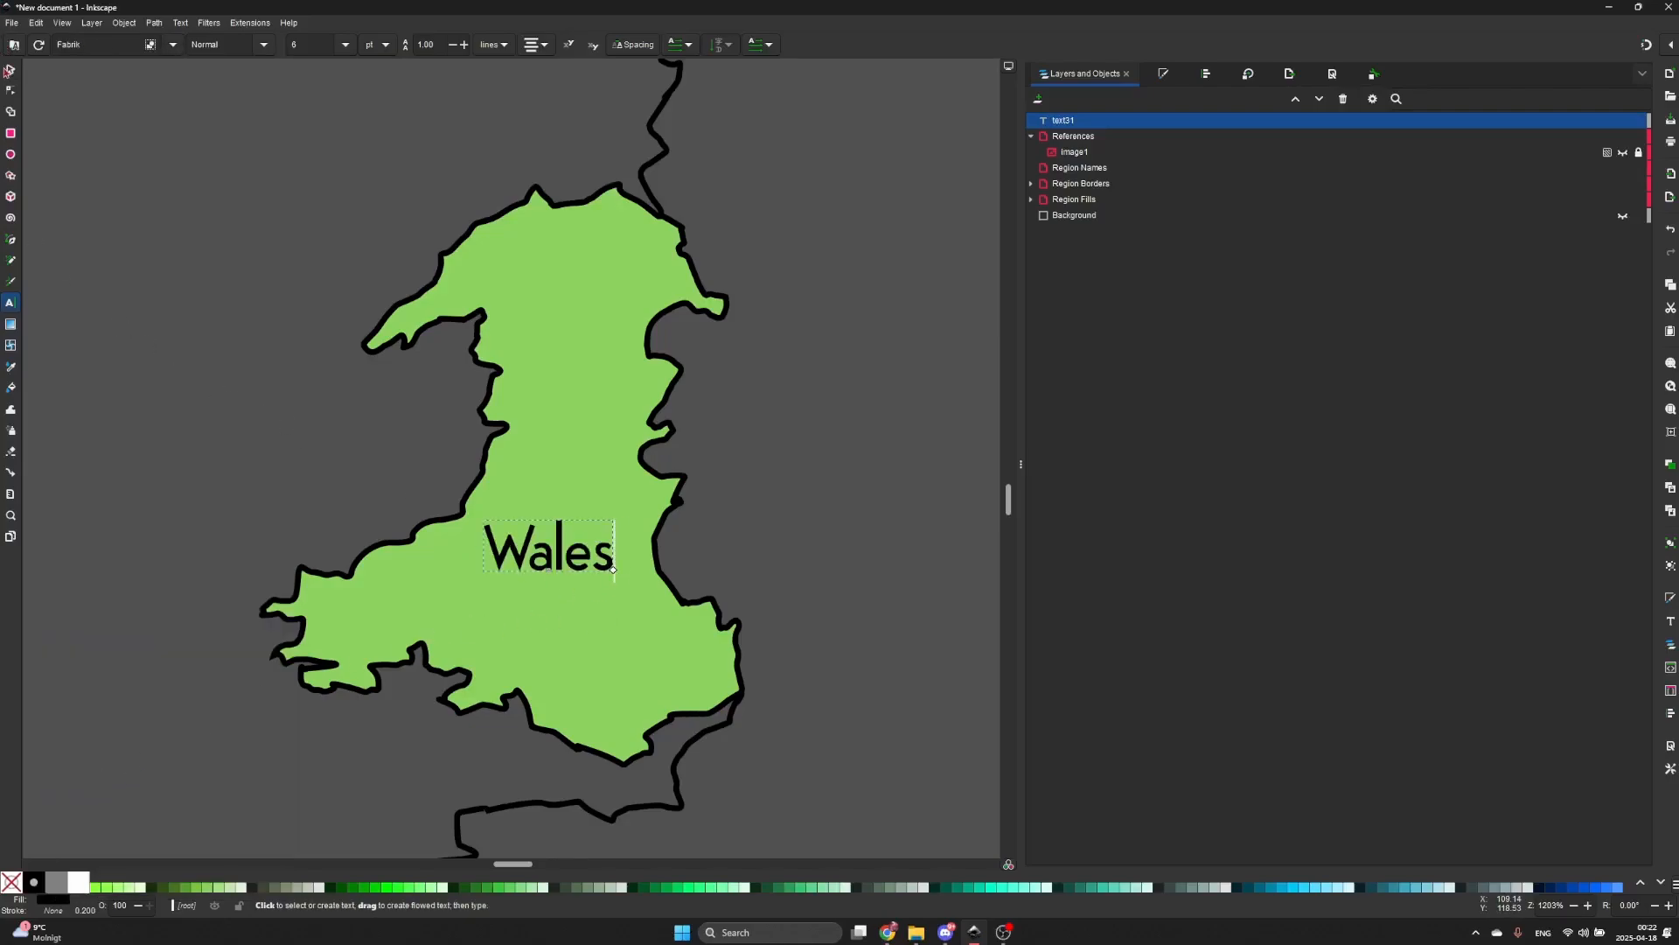
pyautogui.click(7, 68)
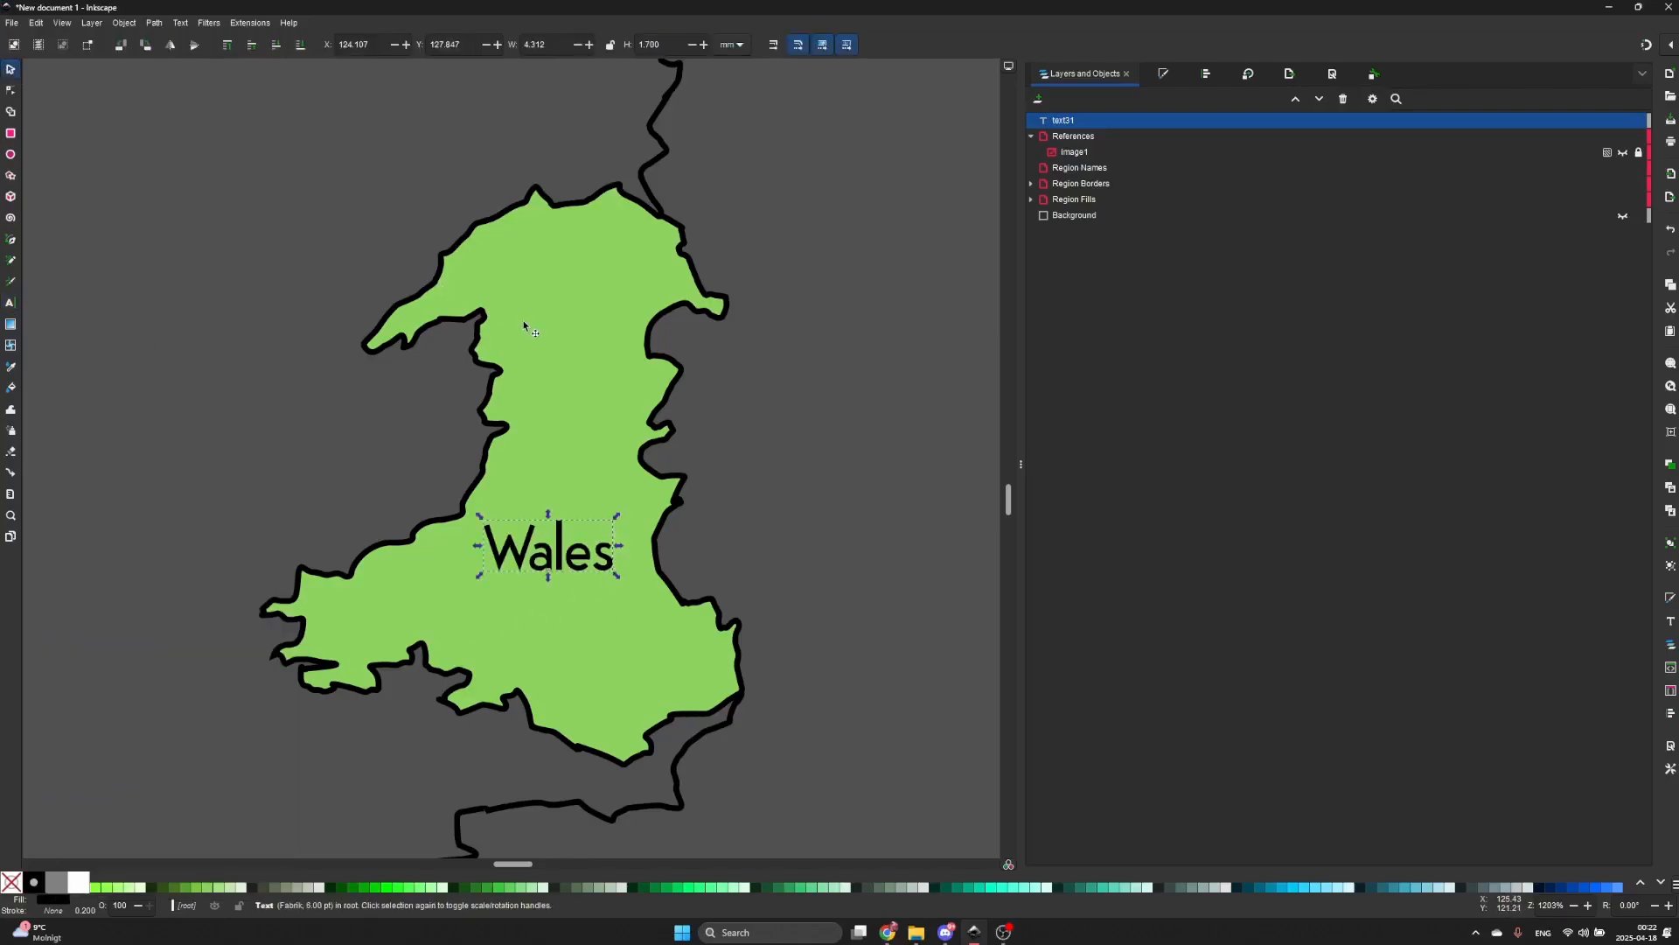
pyautogui.moveTo(612, 544); pyautogui.dragTo(610, 576)
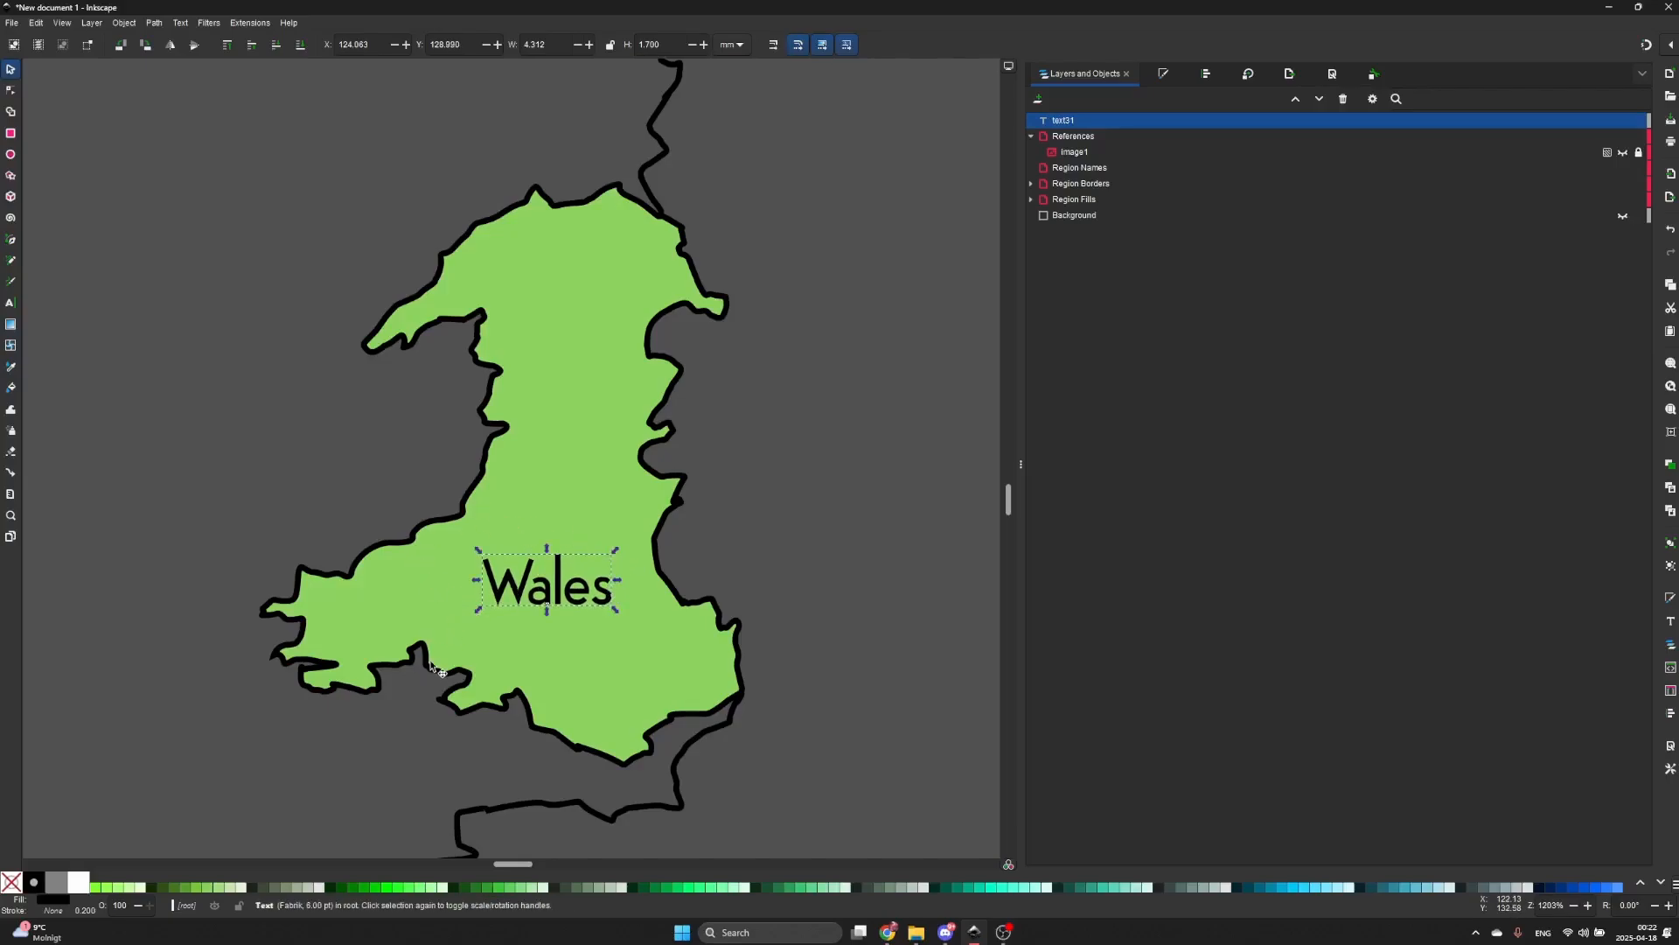
# - Give the Wales label a white stroke and nudge it slightly within the region
pyautogui.keyDown('shift'); pyautogui.click(80, 883); pyautogui.keyUp('shift')
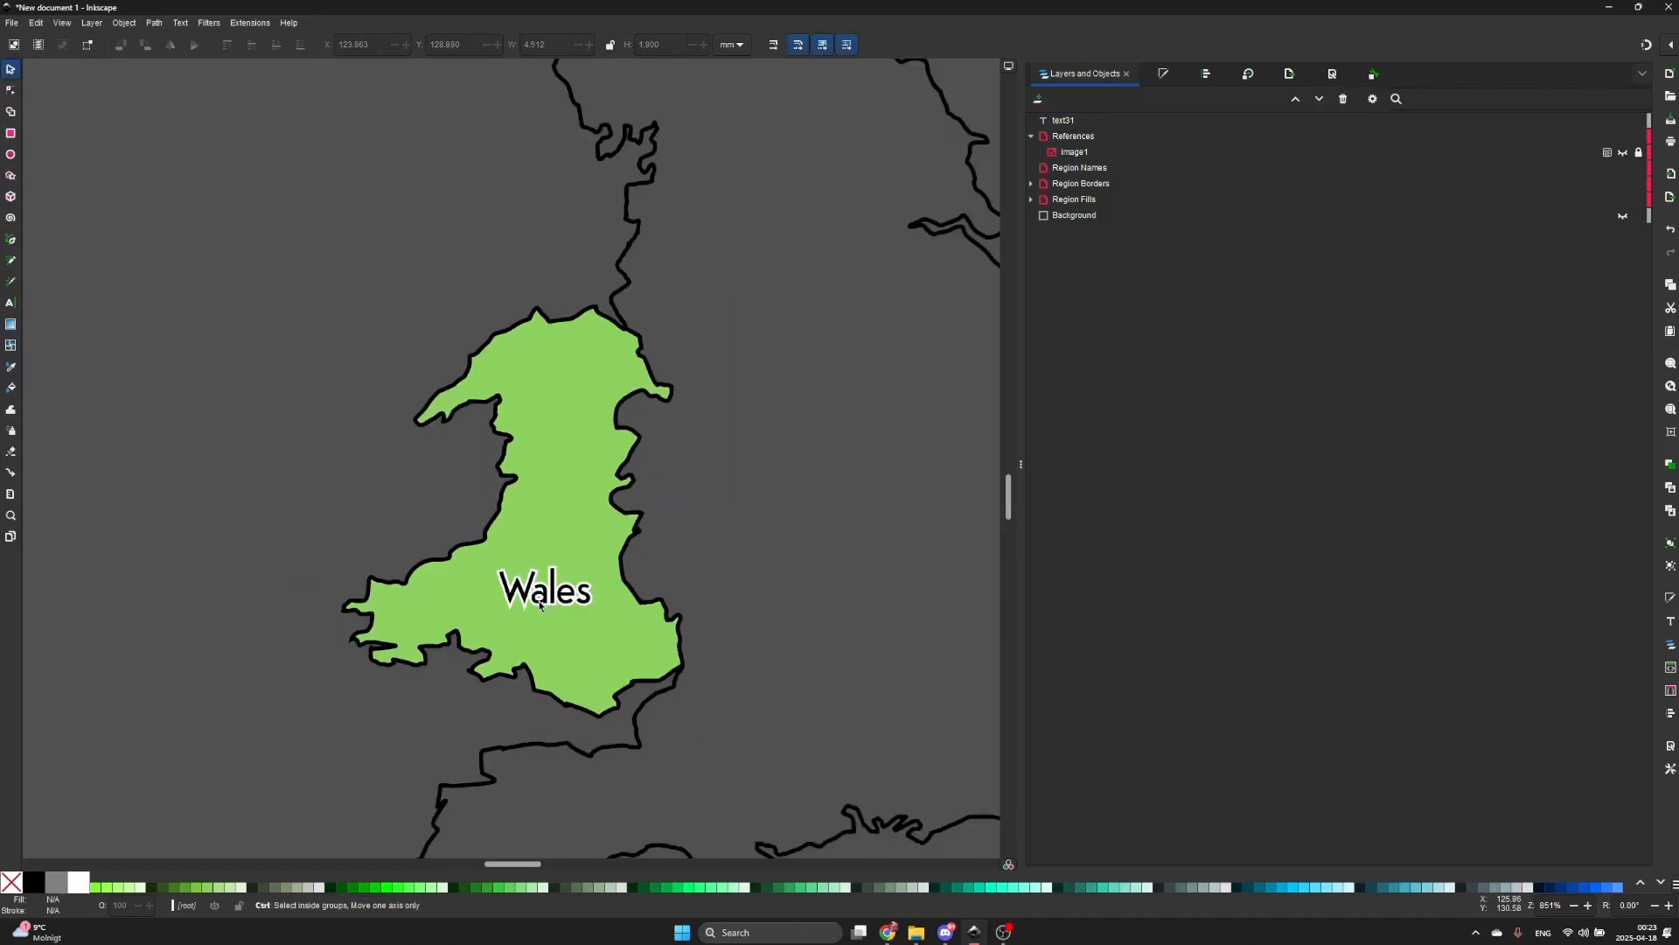
pyautogui.keyDown('ctrl'); pyautogui.scroll(-1, 547, 604); pyautogui.keyUp('ctrl')
pyautogui.moveTo(546, 603); pyautogui.dragTo(539, 610)
pyautogui.click(375, 525)
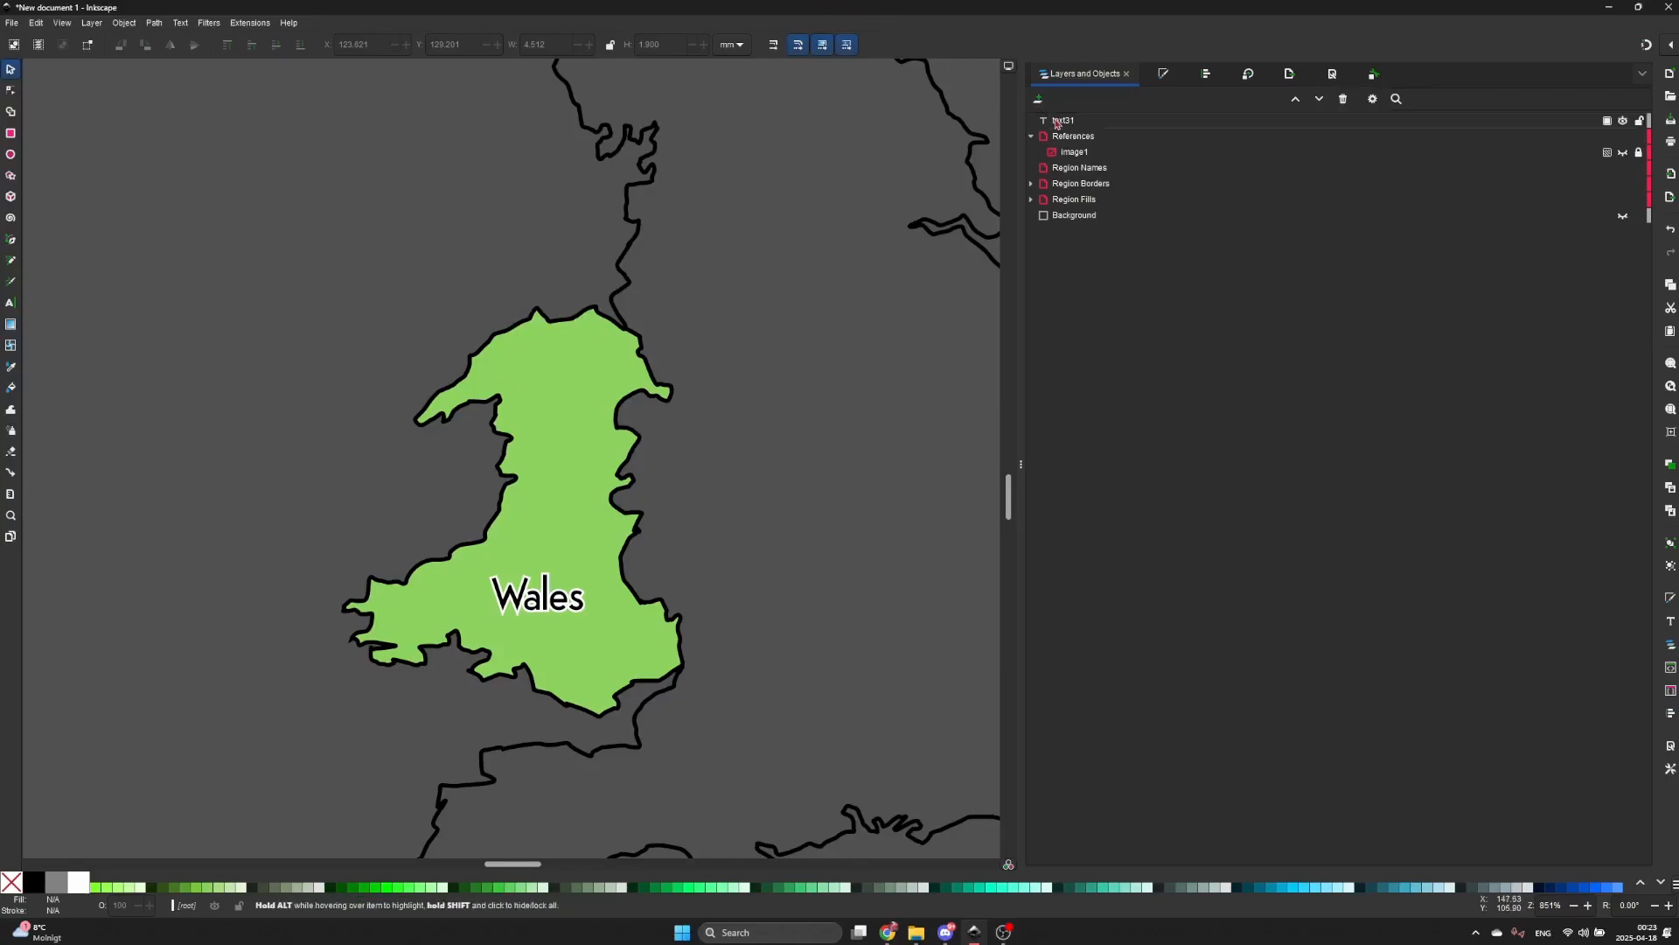
# - Move the Wales text object into the Region Names layer and collapse that layer
pyautogui.moveTo(1057, 123)
pyautogui.mouseDown()
pyautogui.moveTo(1080, 161)
pyautogui.moveTo(1055, 155)
pyautogui.mouseUp()
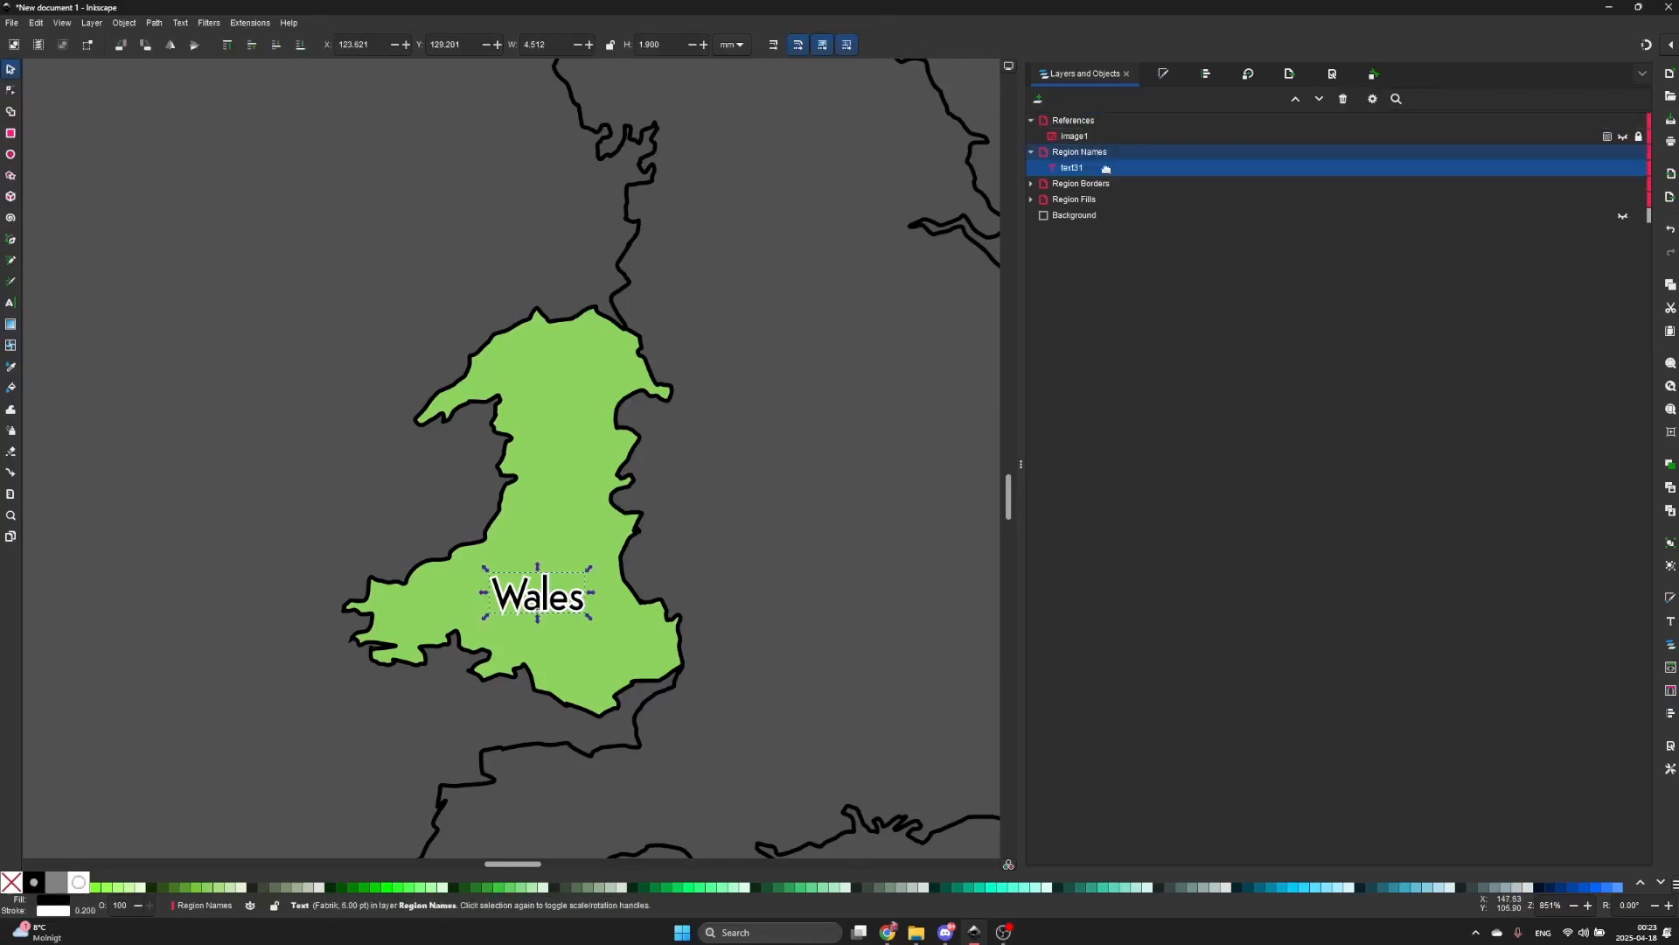
pyautogui.click(1032, 153)
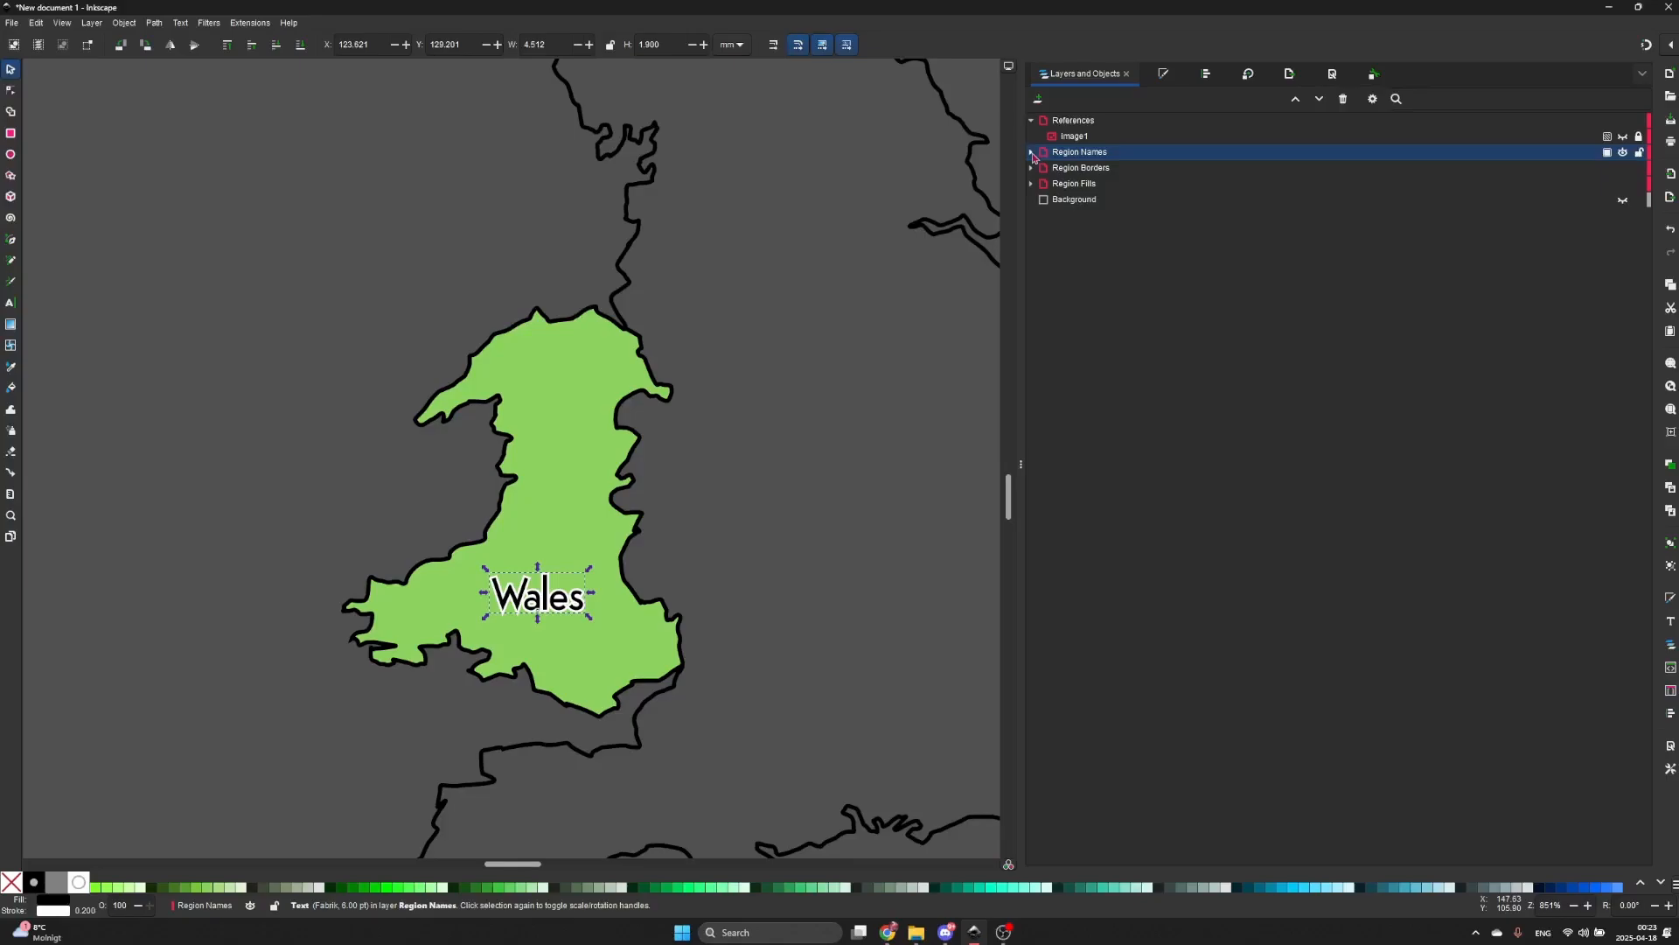
pyautogui.click(415, 234)
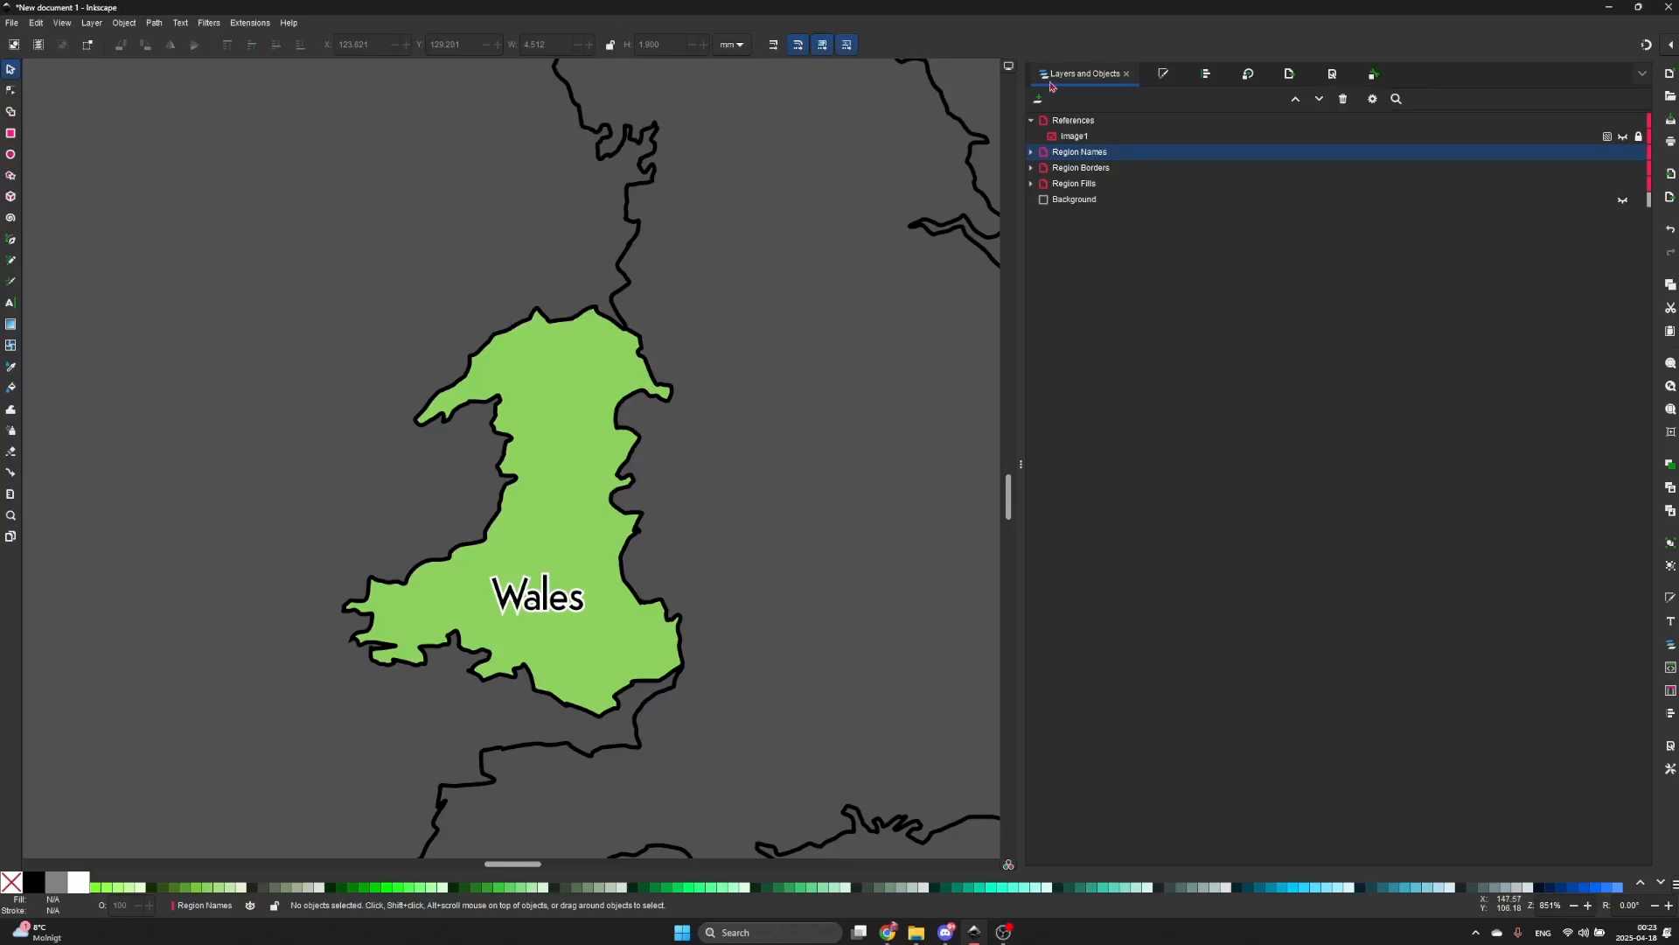
# - Add a new layer named Supply Centers above the Region Names layer
pyautogui.hotkey('ctrl', 'shift', 'n')
pyautogui.write('S')
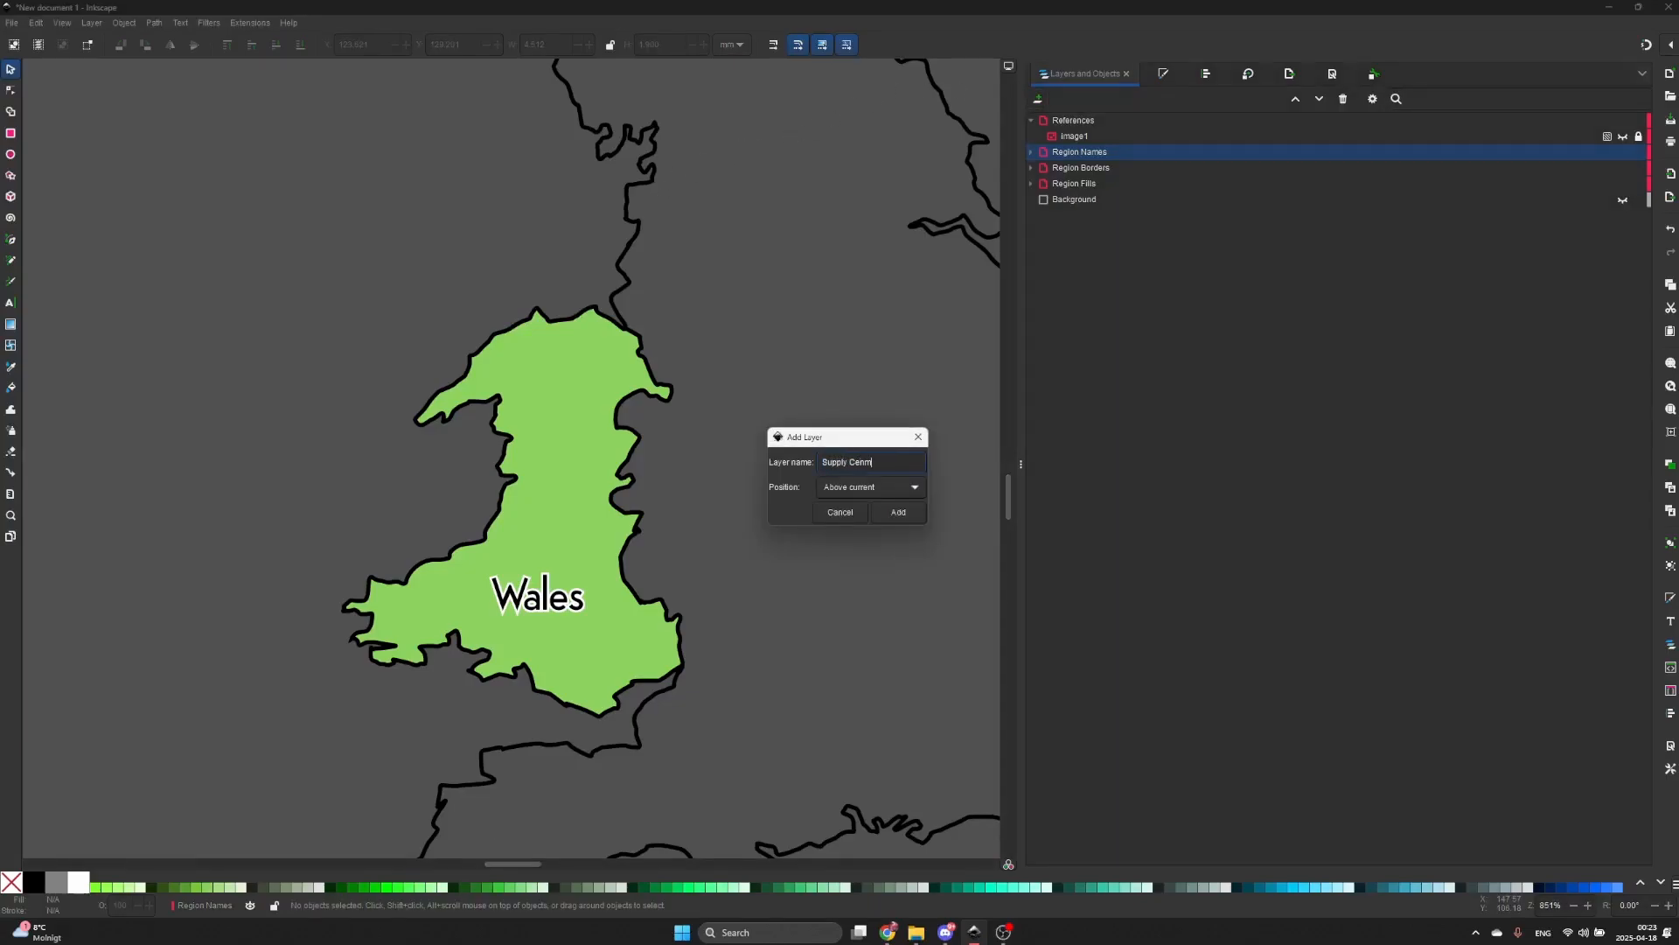
pyautogui.write('upply Centers')
pyautogui.press('Return')
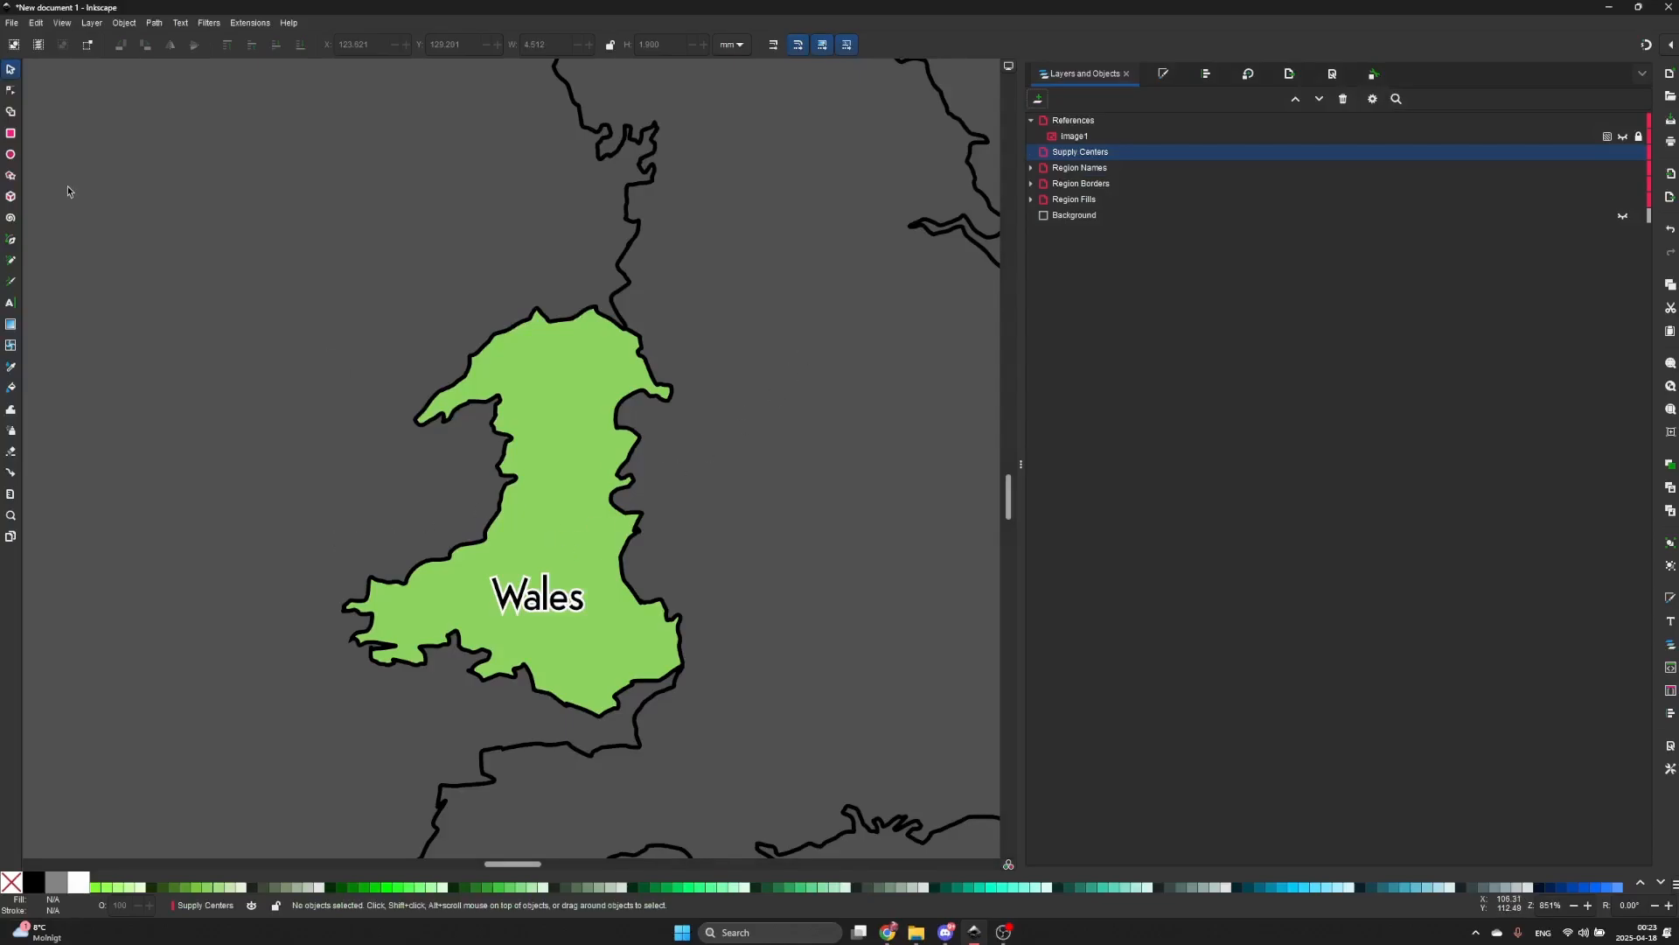
# - Draw a circle about 2.1 mm in diameter off the west coast of Wales, with a black stroke and no fill
pyautogui.click(10, 156)
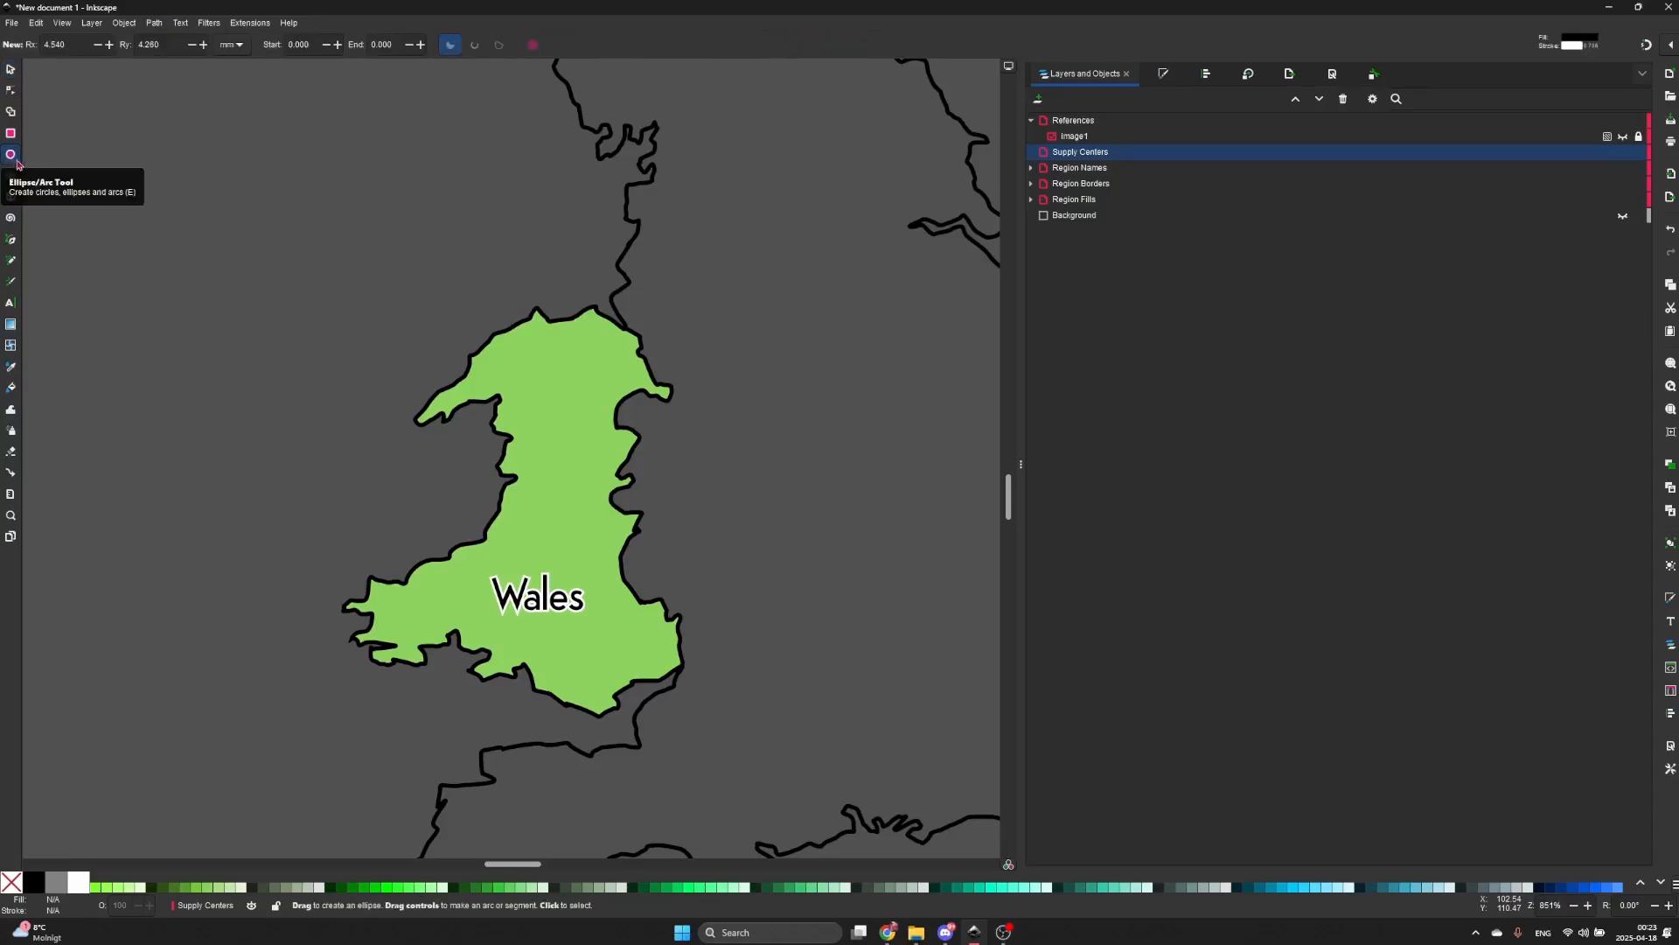
pyautogui.scroll(1, 418, 513)
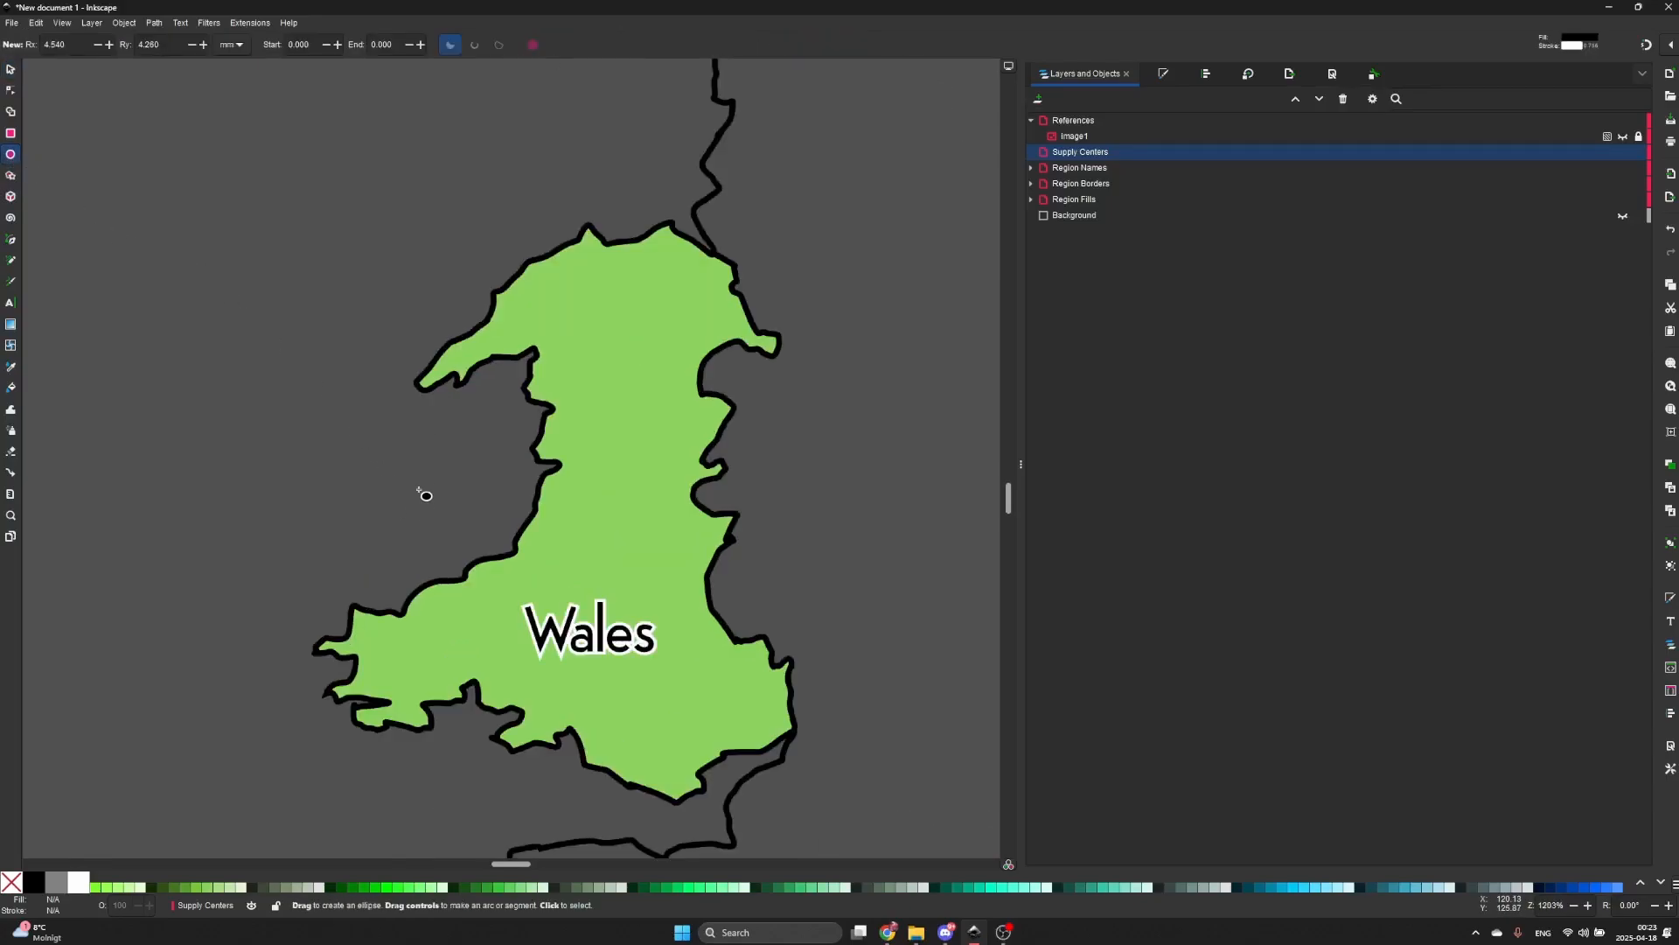
pyautogui.scroll(1, 499, 483)
pyautogui.scroll(1, 532, 493)
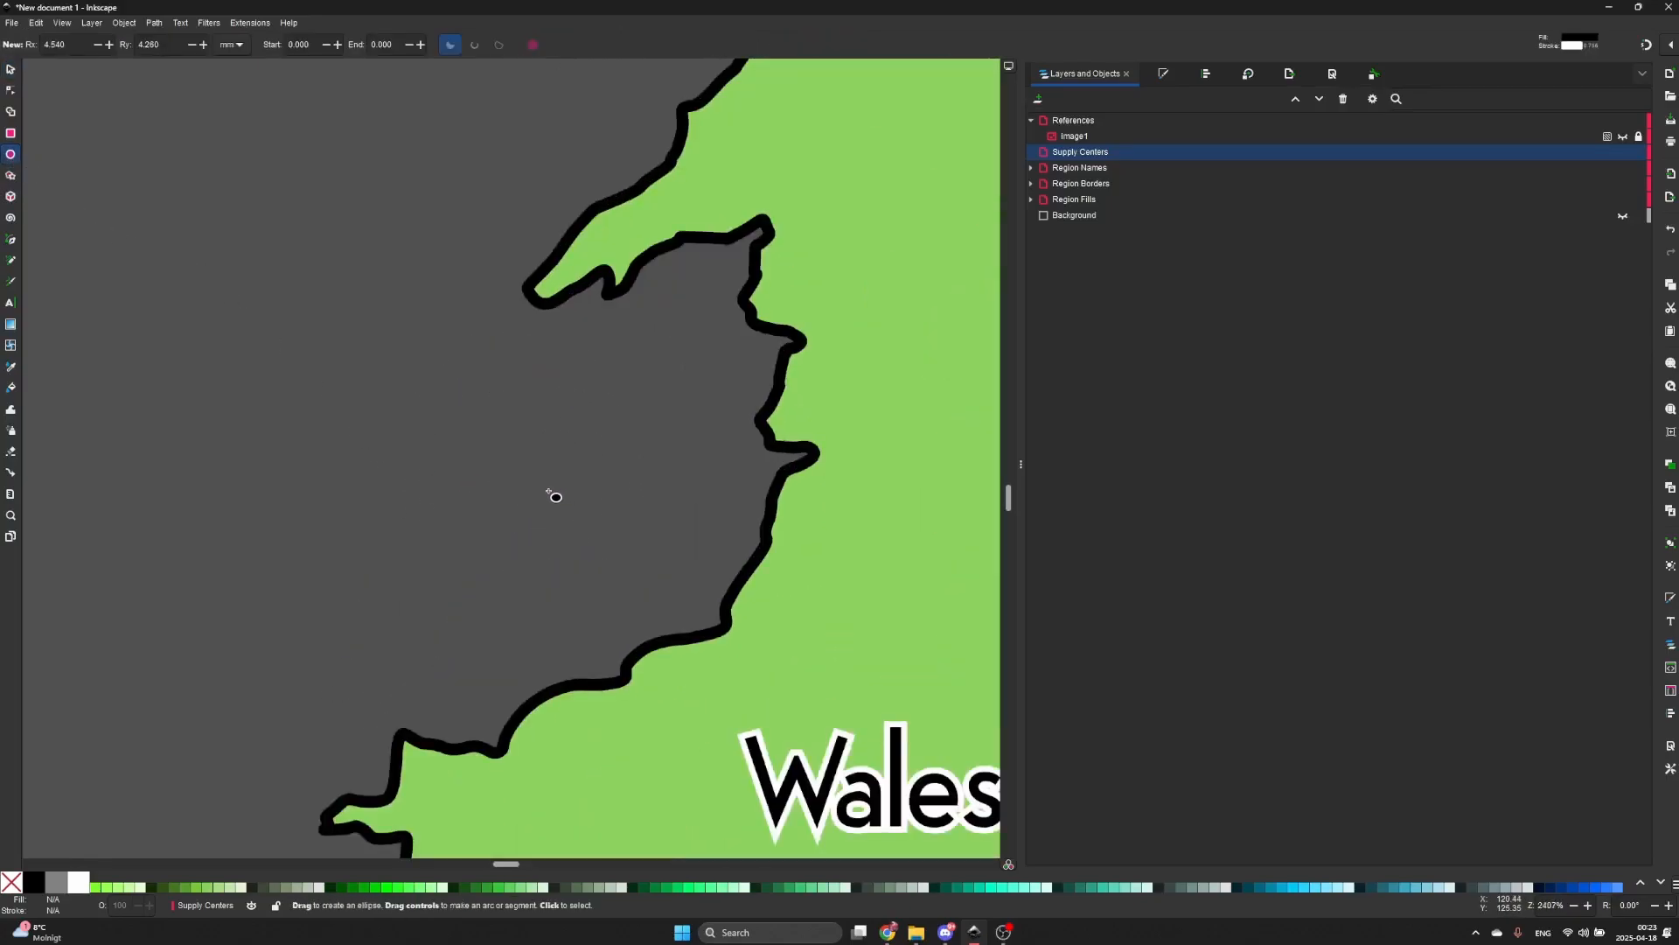
pyautogui.moveTo(546, 493); pyautogui.dragTo(692, 365)
pyautogui.scroll(-1, 670, 400)
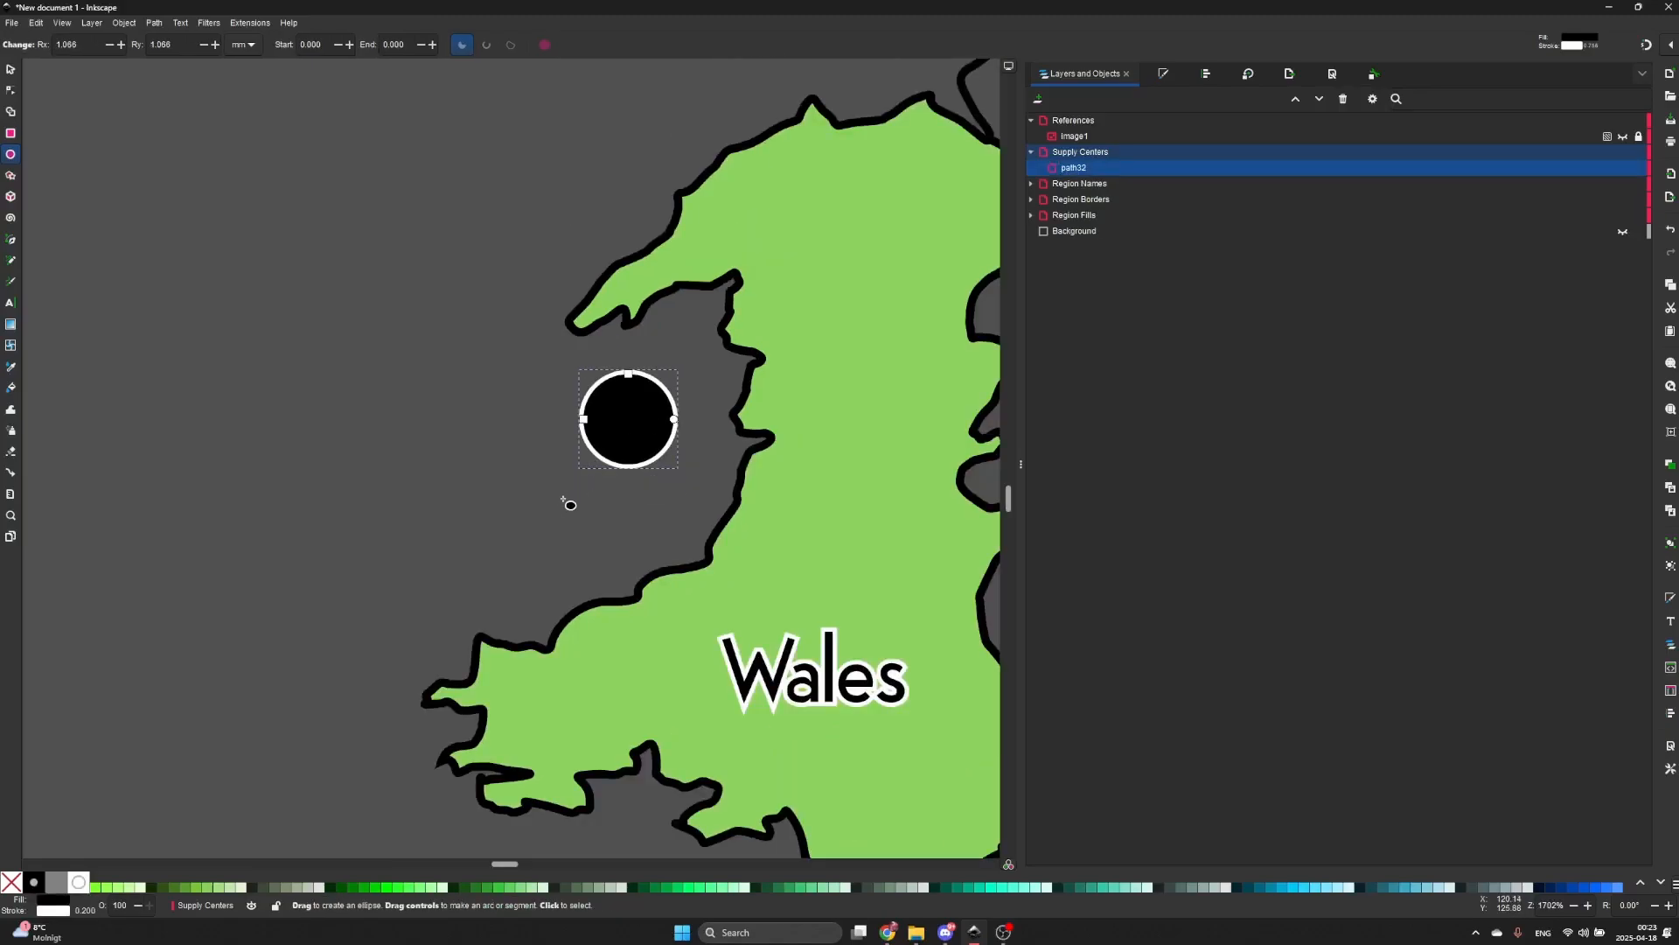
pyautogui.keyDown('shift'); pyautogui.click(35, 883); pyautogui.keyUp('shift')
pyautogui.click(11, 882)
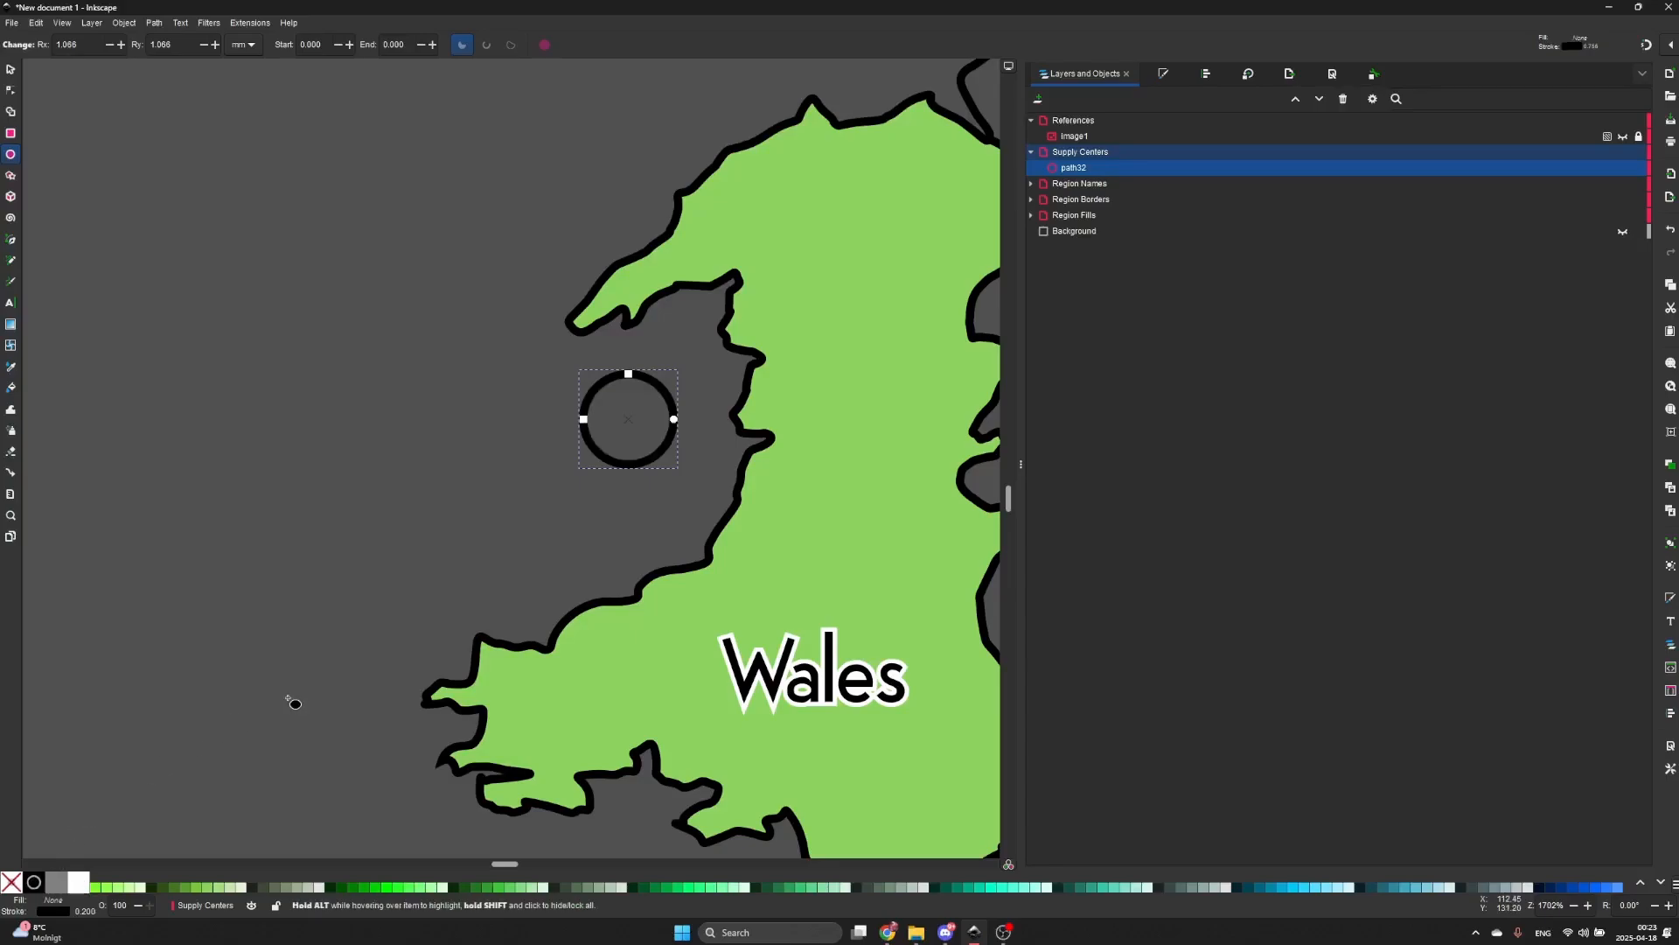
# - Move the circle onto the west coastline of Wales and fill it with the green sampled from the Wales shape
pyautogui.press('s')
pyautogui.moveTo(612, 518); pyautogui.dragTo(455, 567)
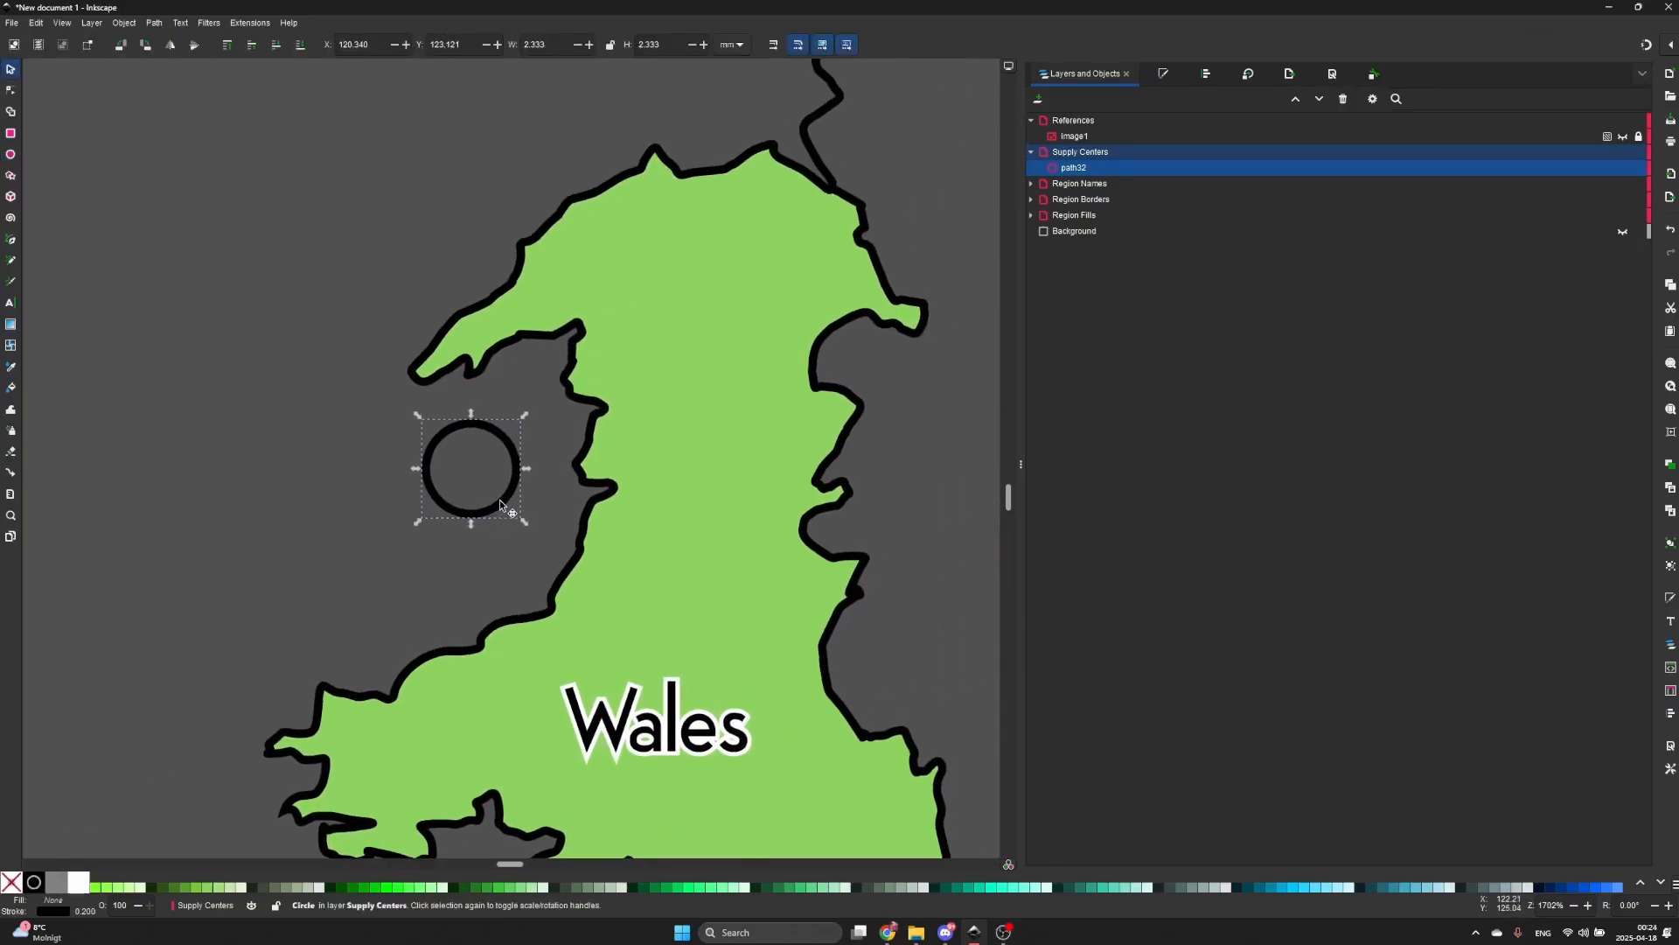
pyautogui.moveTo(505, 506); pyautogui.dragTo(585, 583)
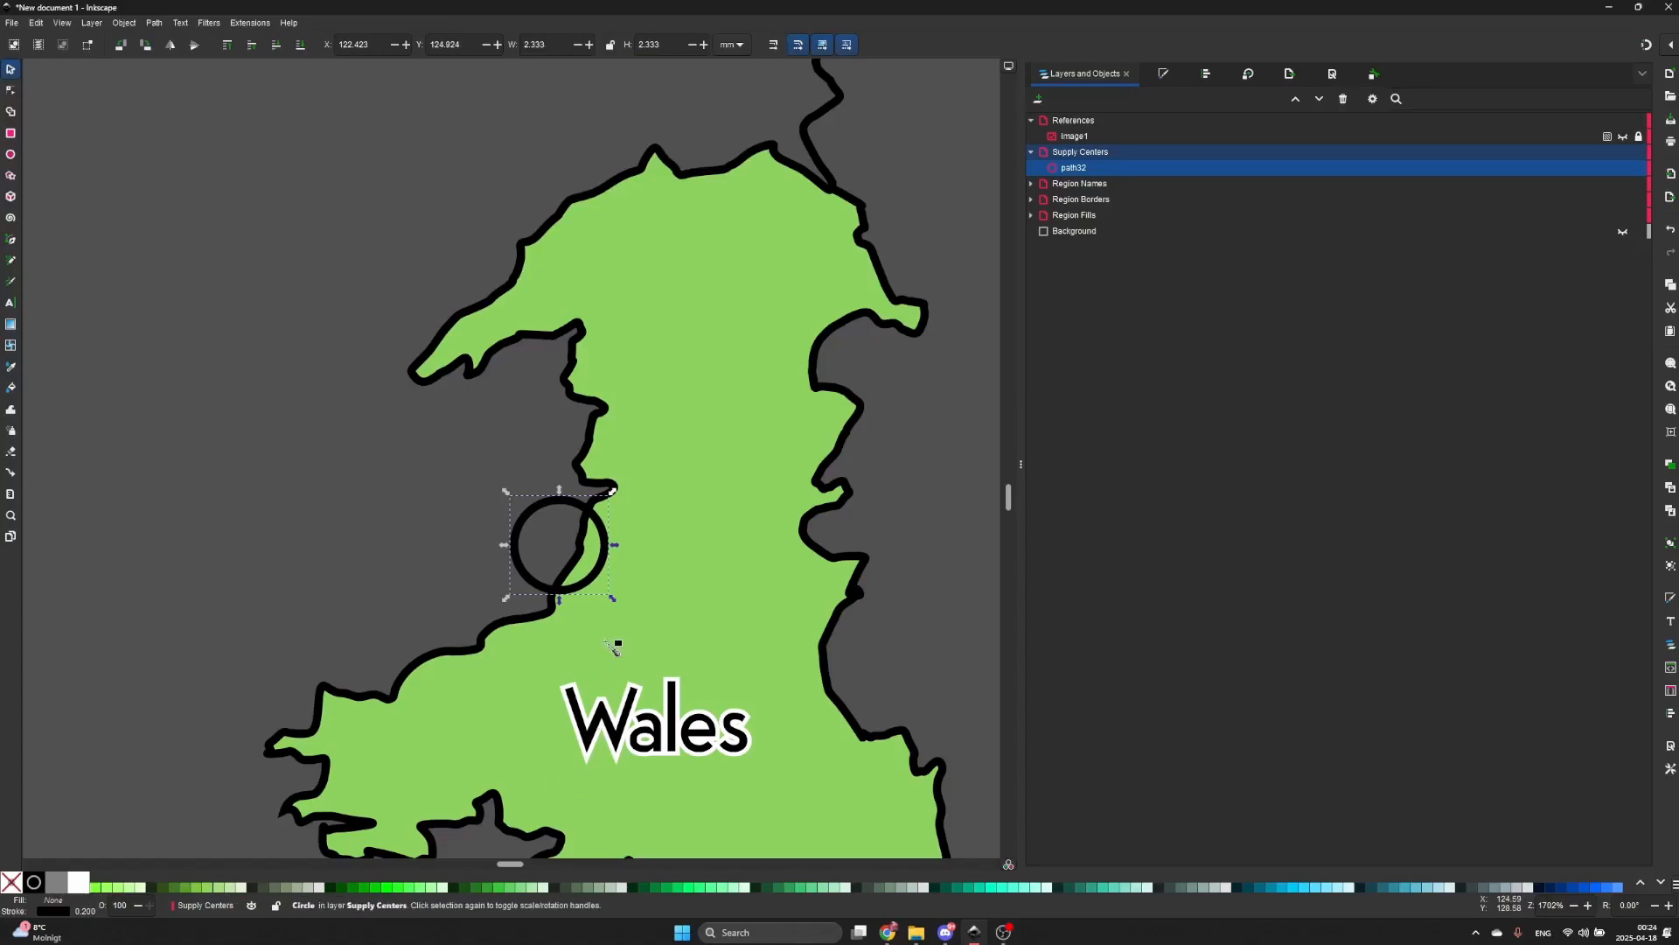
pyautogui.press('d')
pyautogui.click(611, 638)
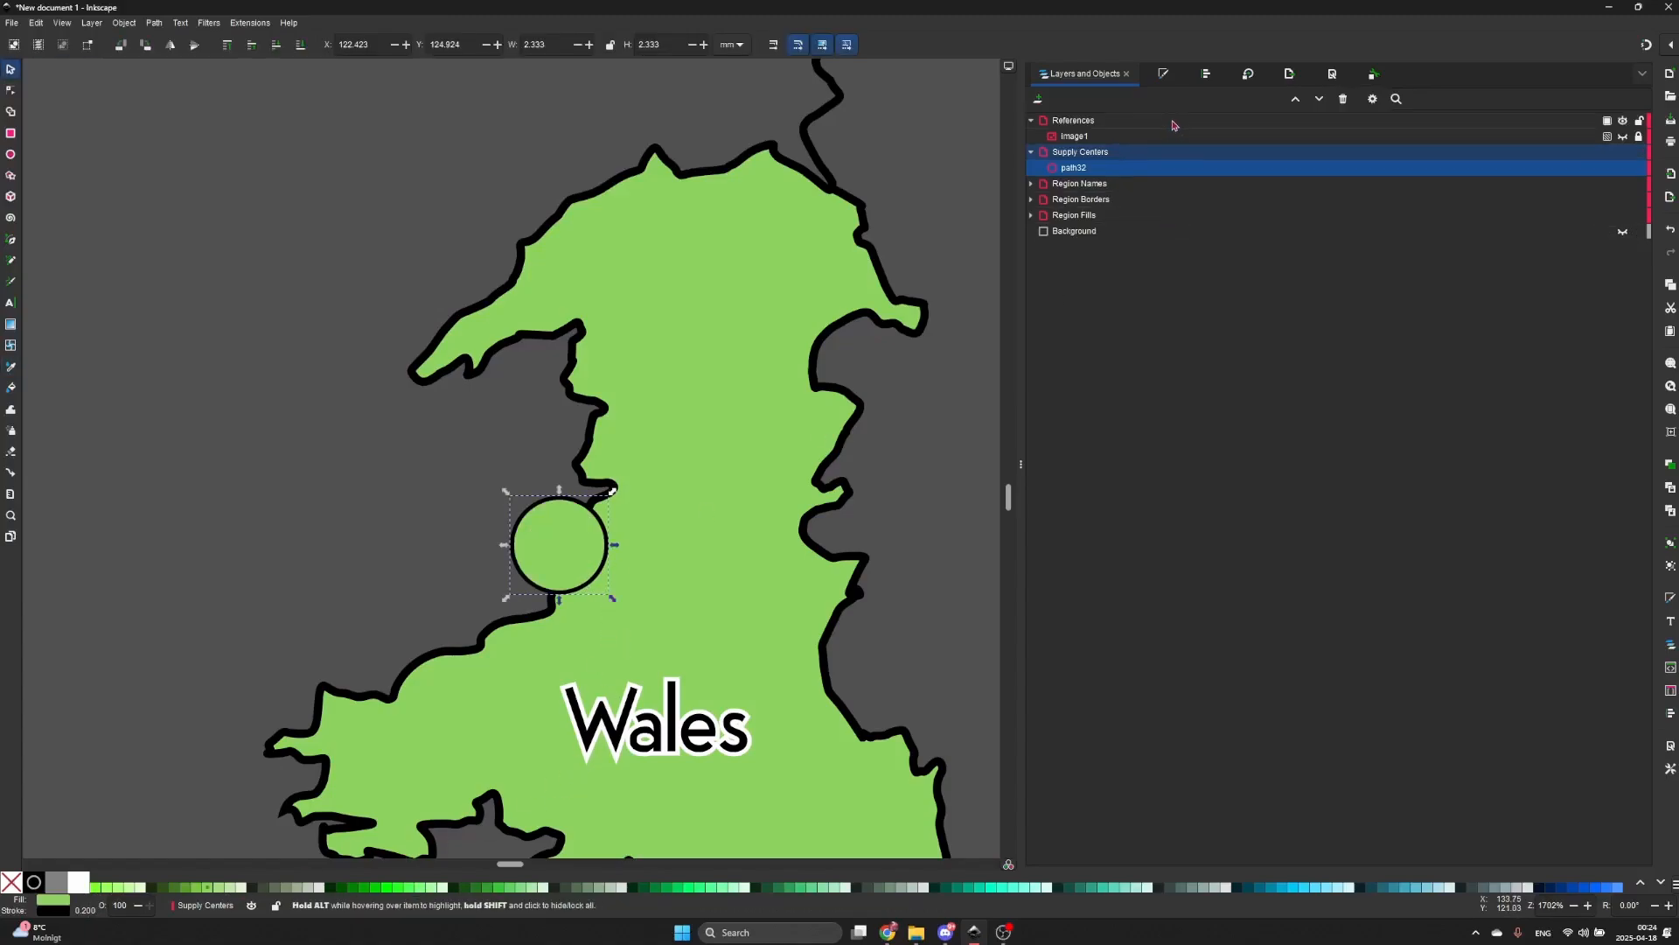
# - Set the circle's paint order to fill, stroke, markers and move the circle farther north along Wales's west coast
pyautogui.click(1163, 73)
pyautogui.click(1081, 257)
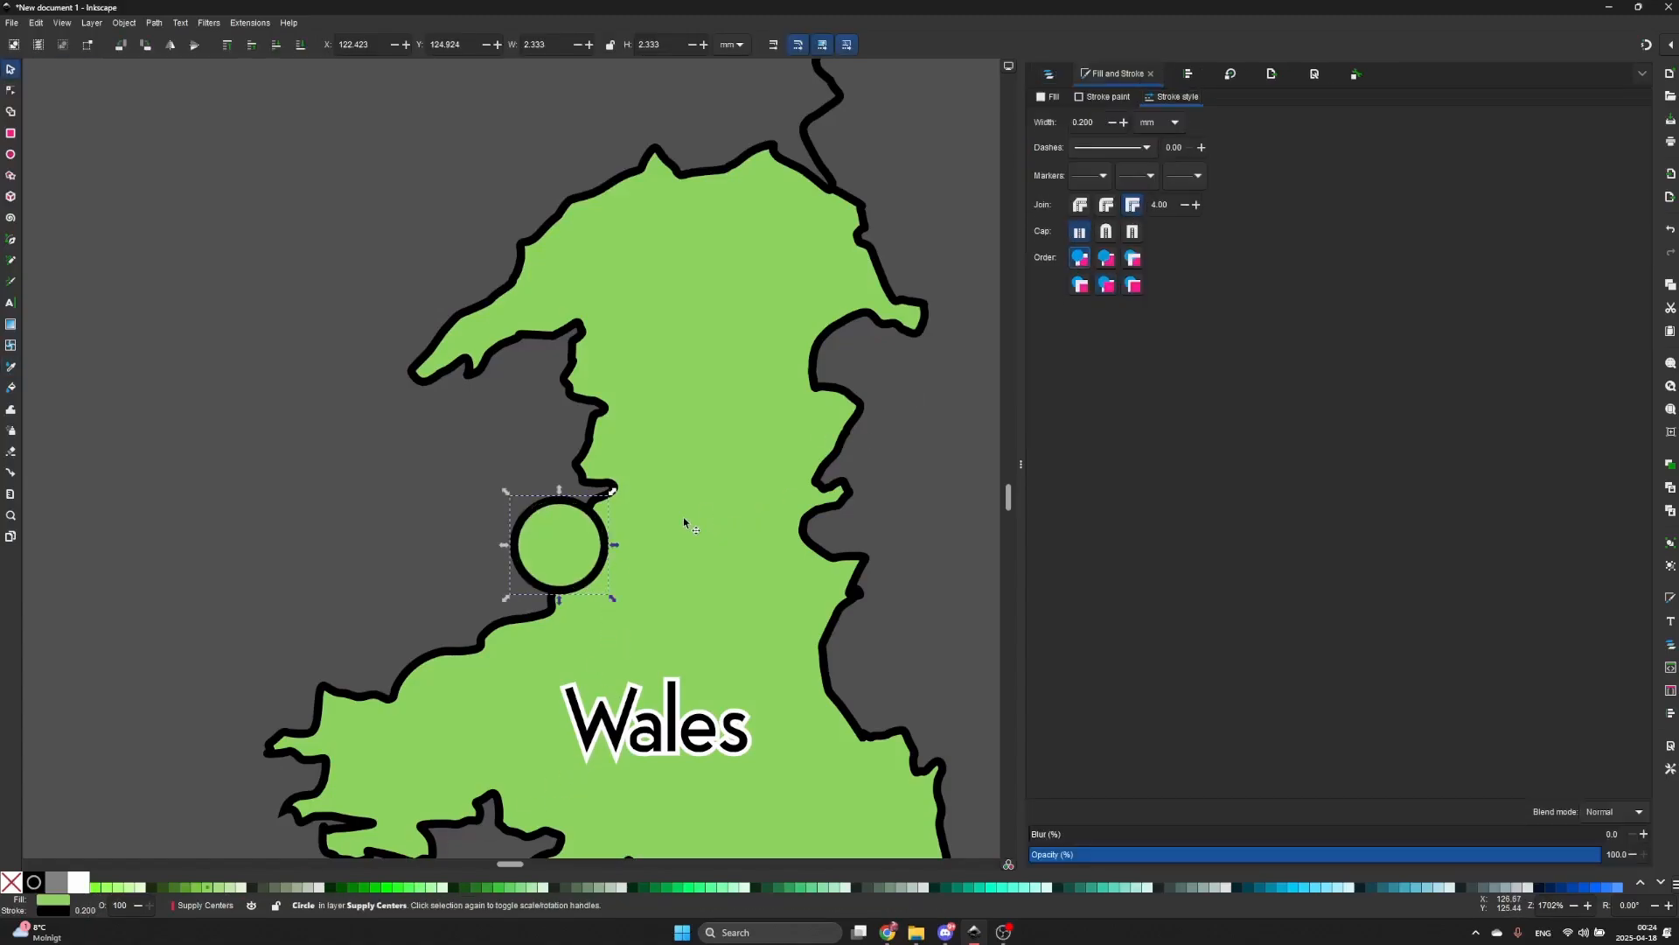
pyautogui.moveTo(622, 531); pyautogui.dragTo(595, 424)
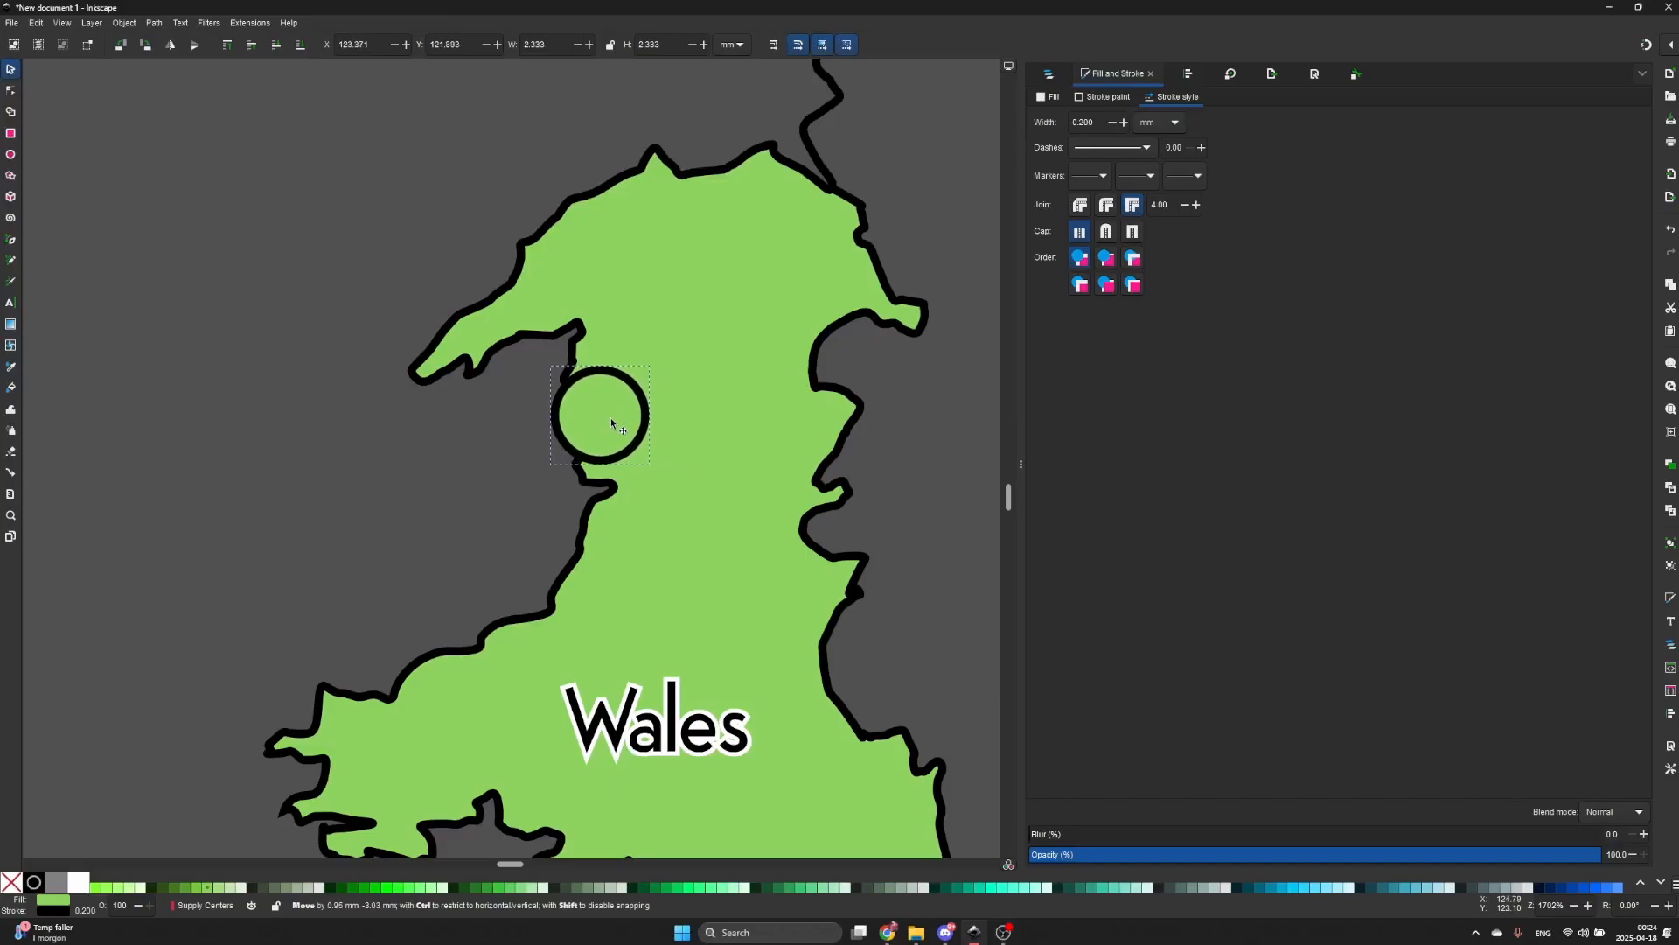
# - Try a white fill on the circle, and move it off Wales's west coast with its fill removed
pyautogui.scroll(-2, 597, 439)
pyautogui.click(79, 882)
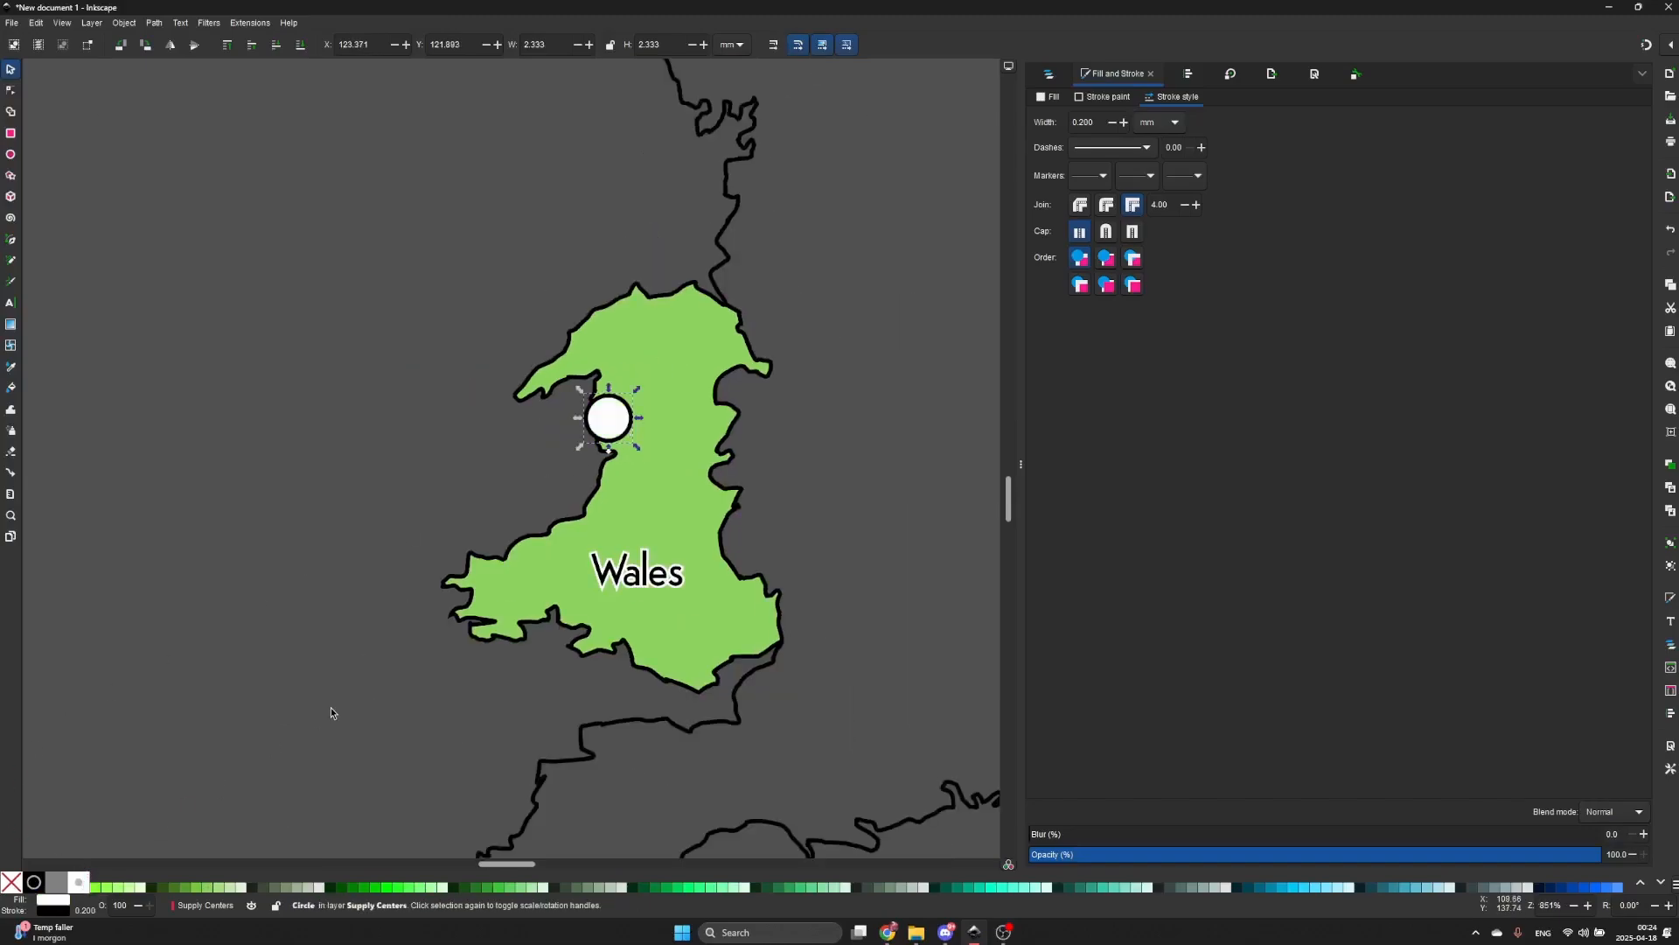
pyautogui.click(486, 417)
pyautogui.moveTo(609, 426); pyautogui.dragTo(486, 440)
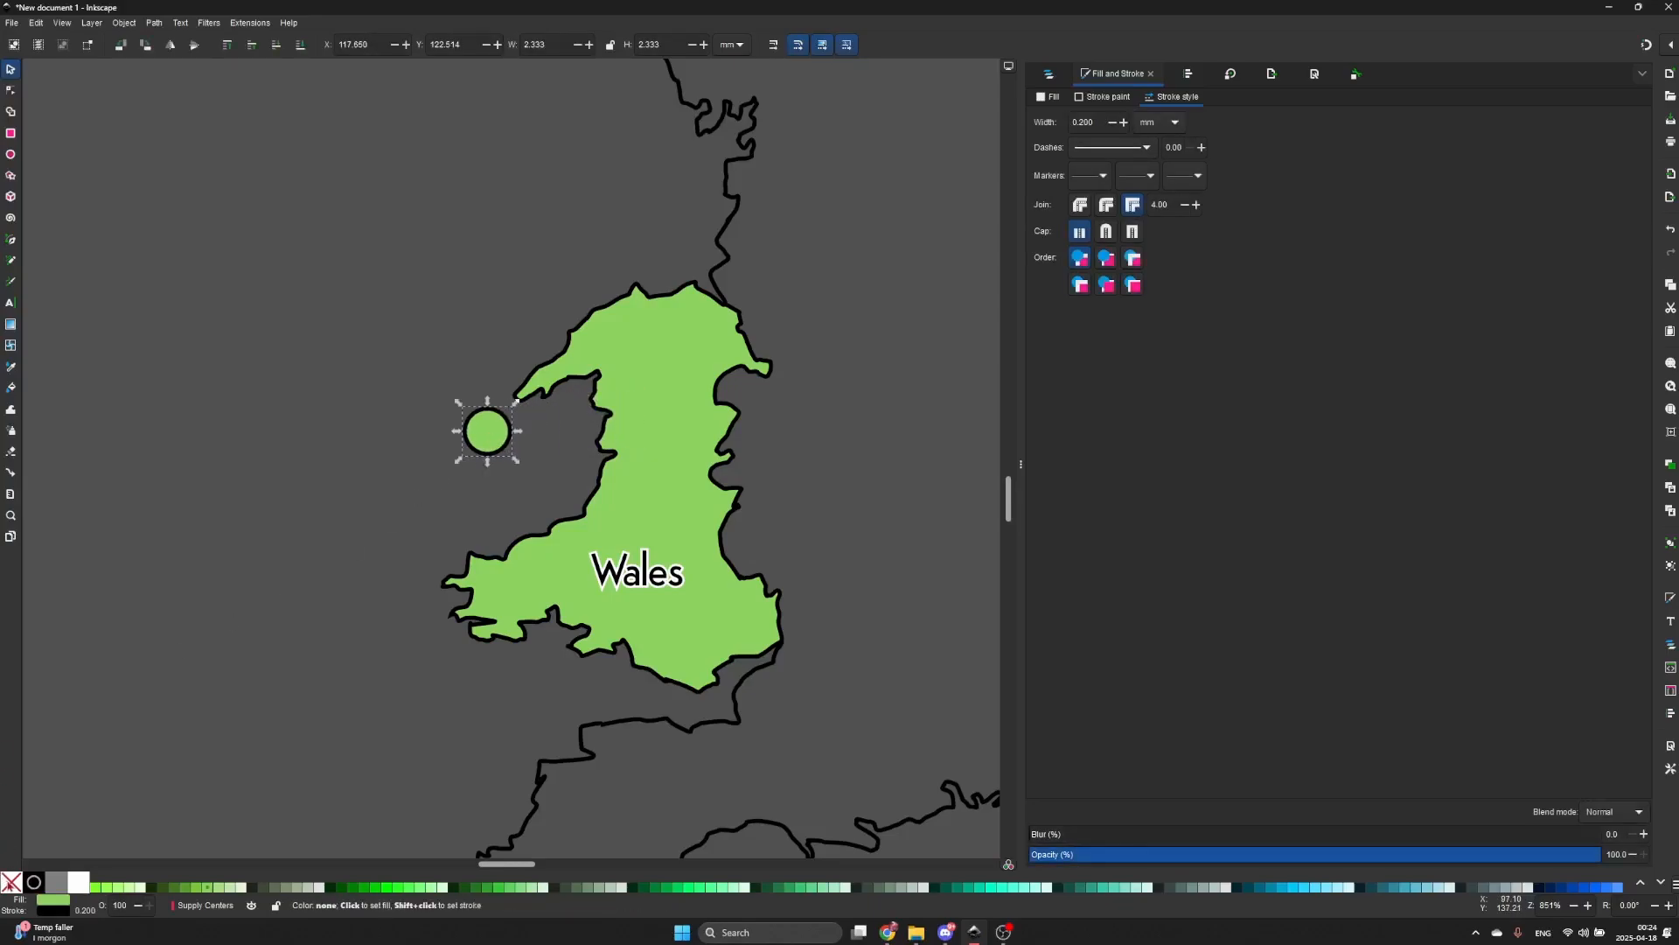
pyautogui.click(12, 882)
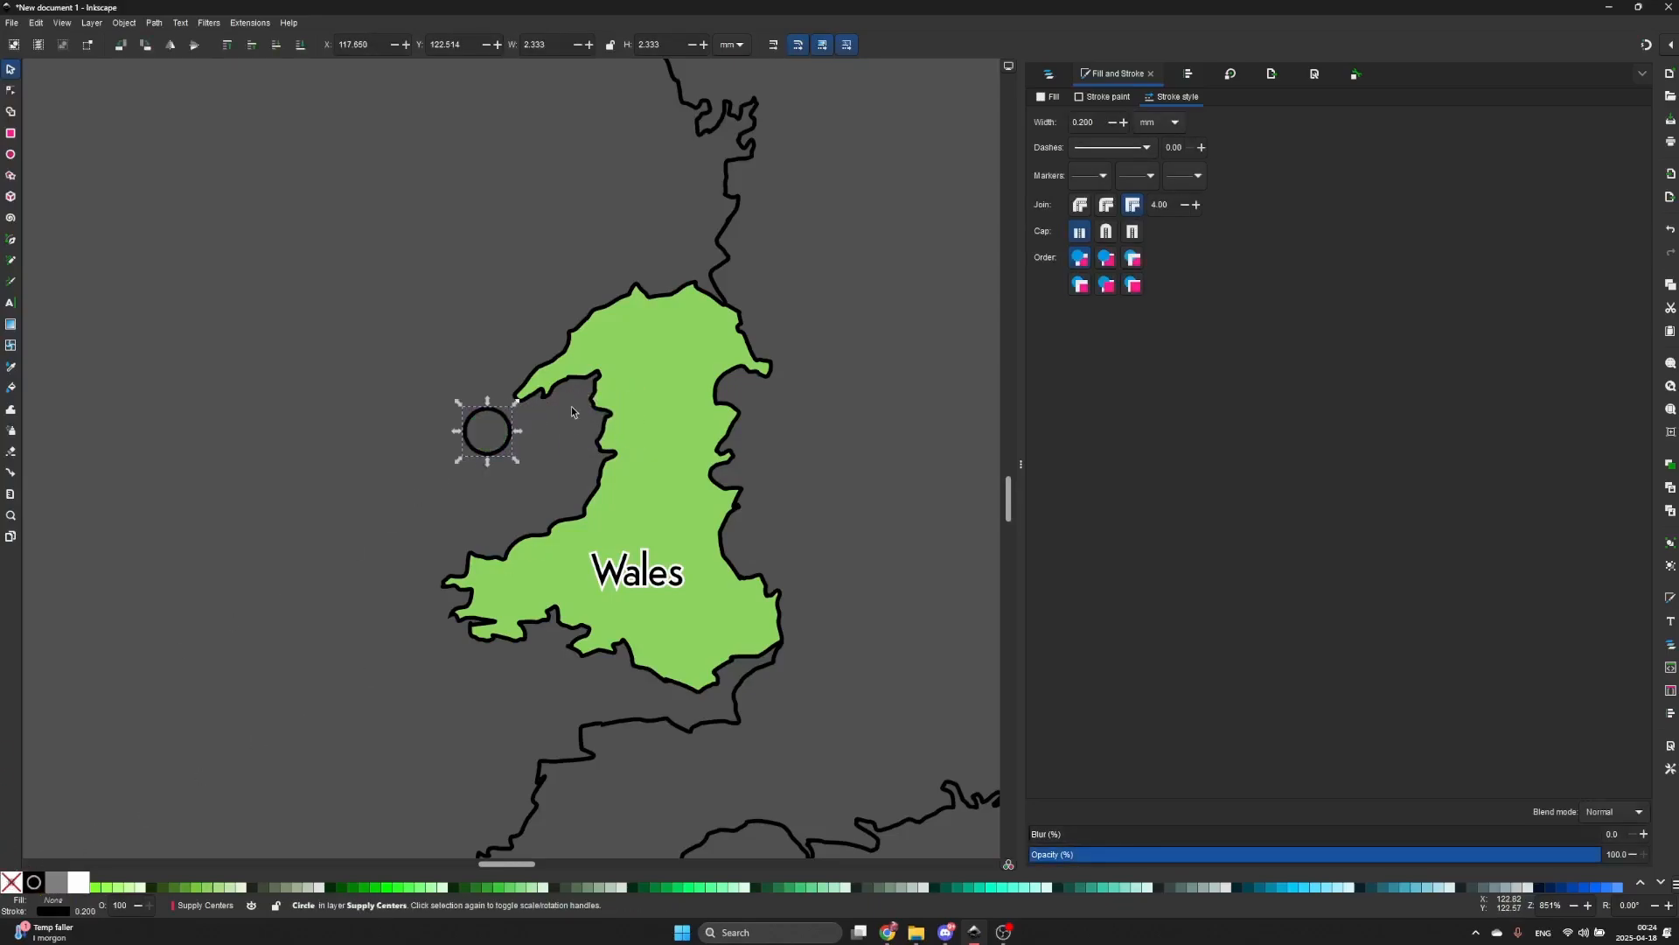
# - Duplicate the circle and scale the copy down around its centre to about 1.68 mm in diameter
pyautogui.scroll(2, 516, 421)
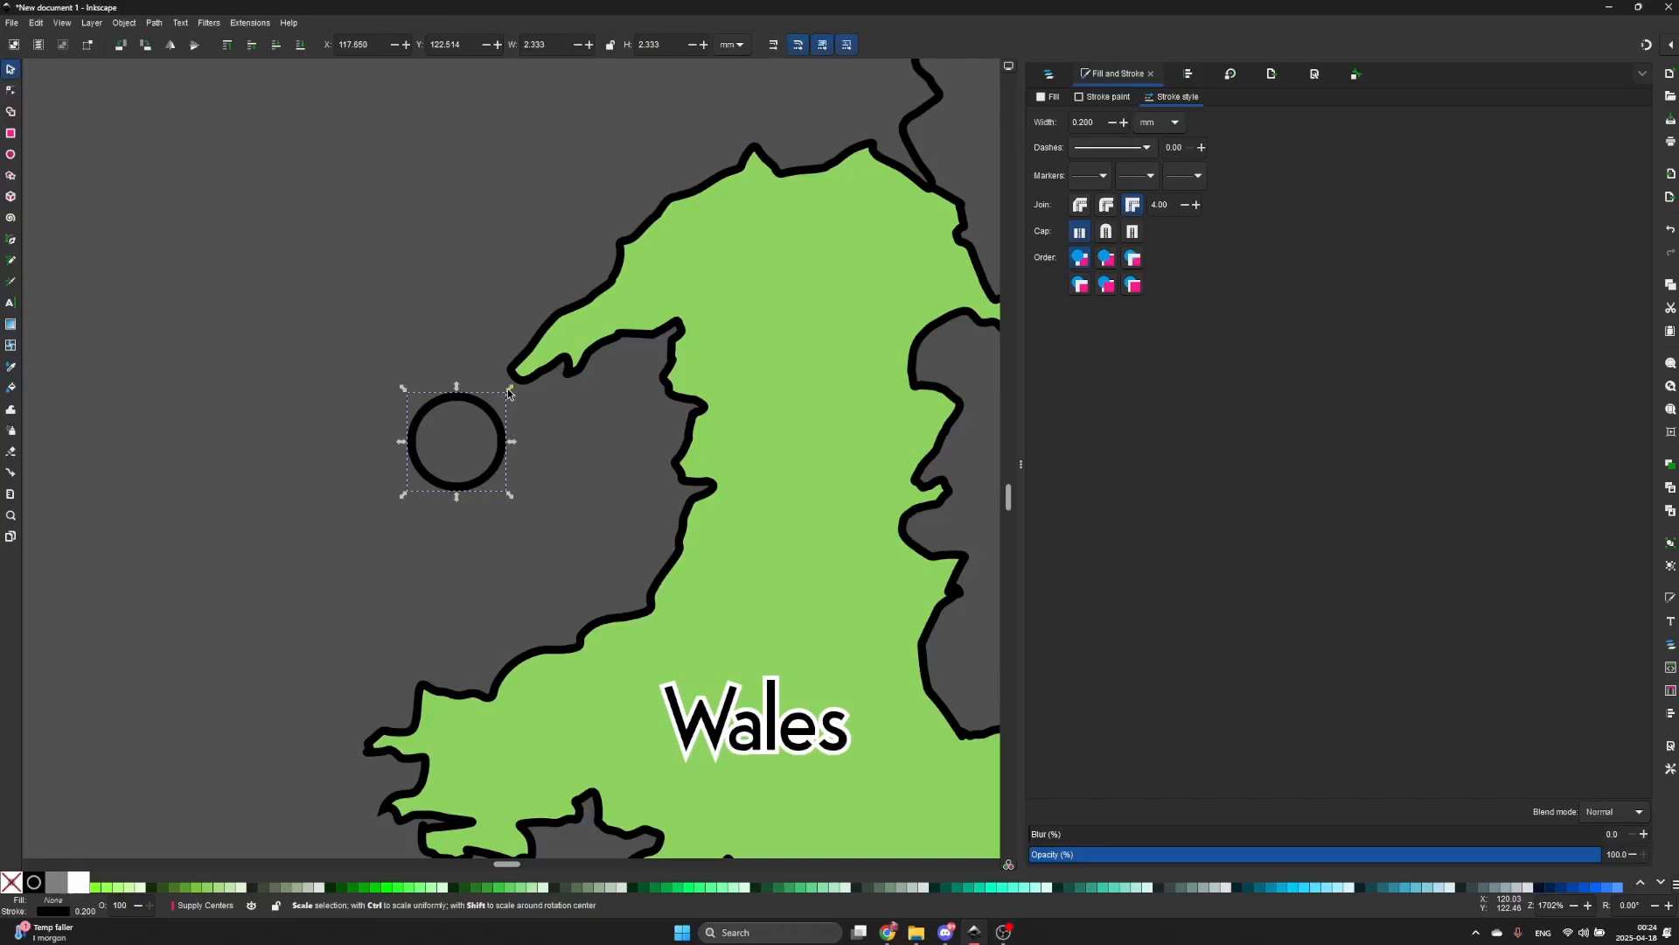
pyautogui.moveTo(510, 387); pyautogui.dragTo(494, 399)
pyautogui.scroll(2, 441, 443)
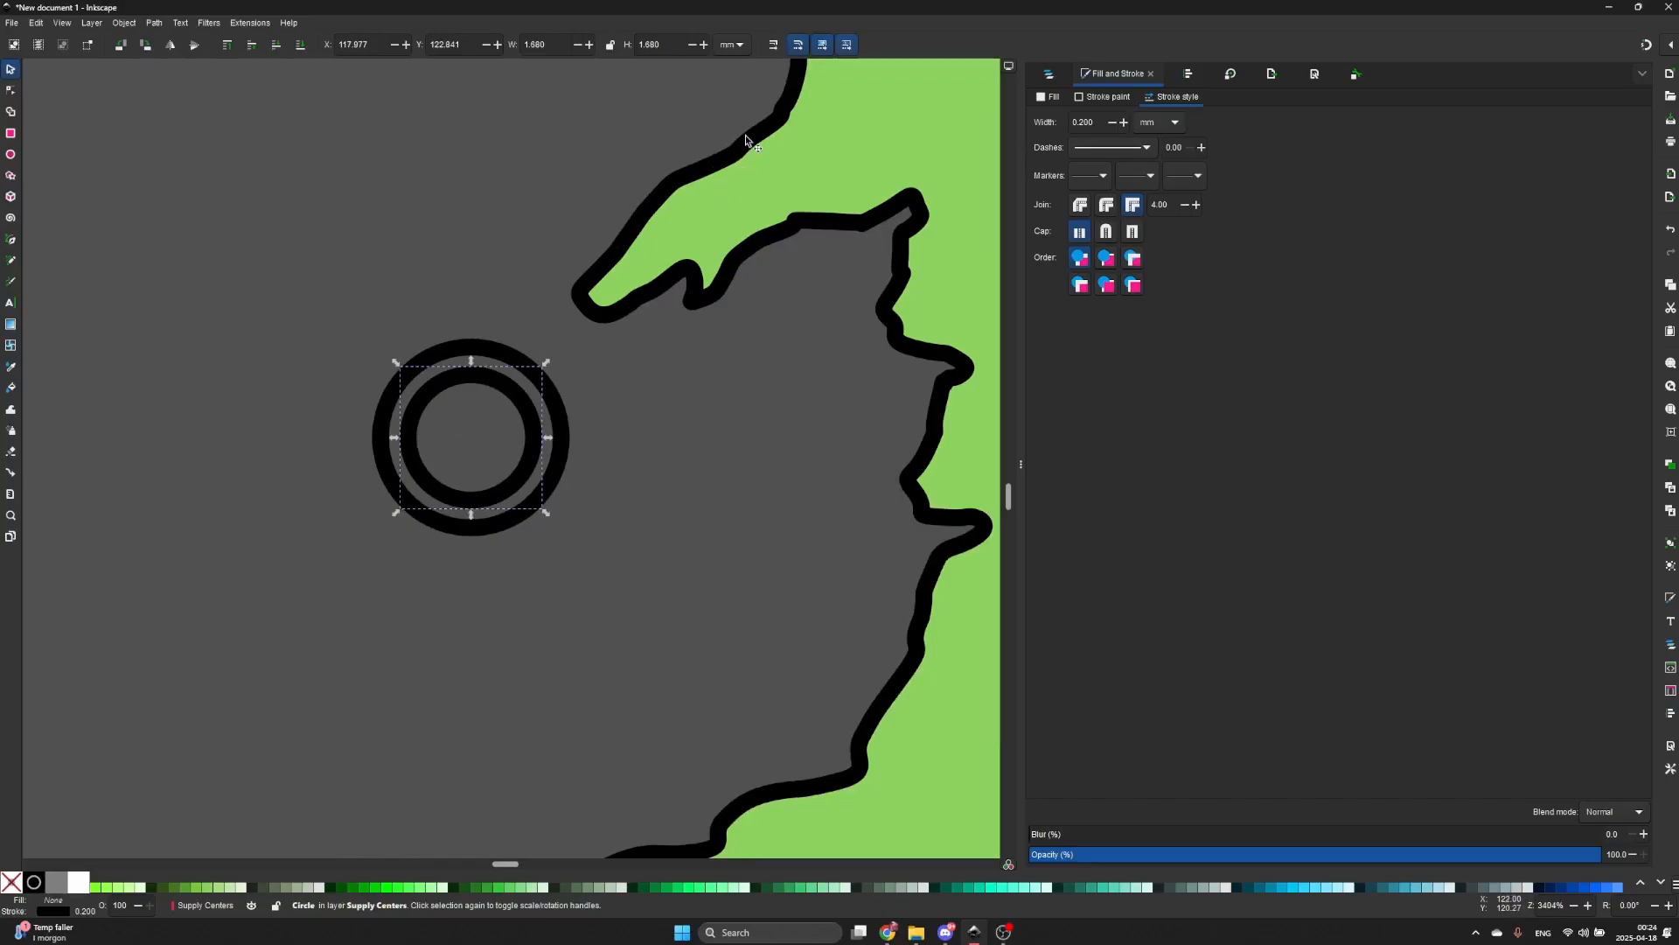
# - Try scaling the inner circle to about 0.64 mm with stroke width scaling enabled, and restore both the size and the scaling option
pyautogui.click(772, 45)
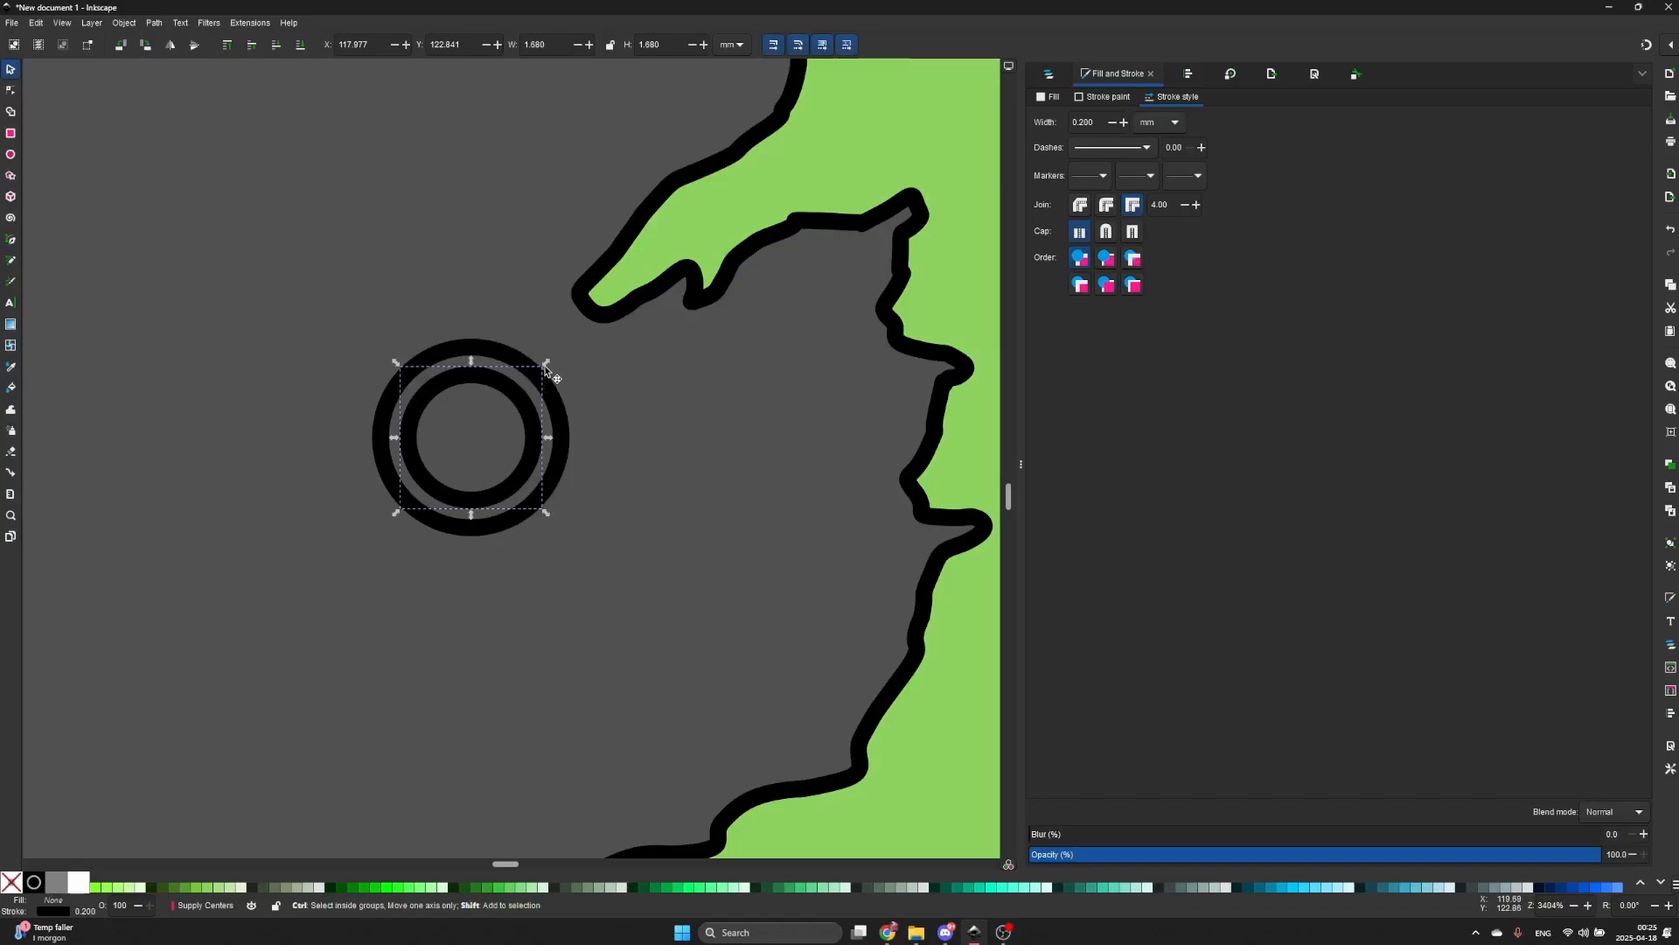
pyautogui.moveTo(546, 362); pyautogui.dragTo(502, 408)
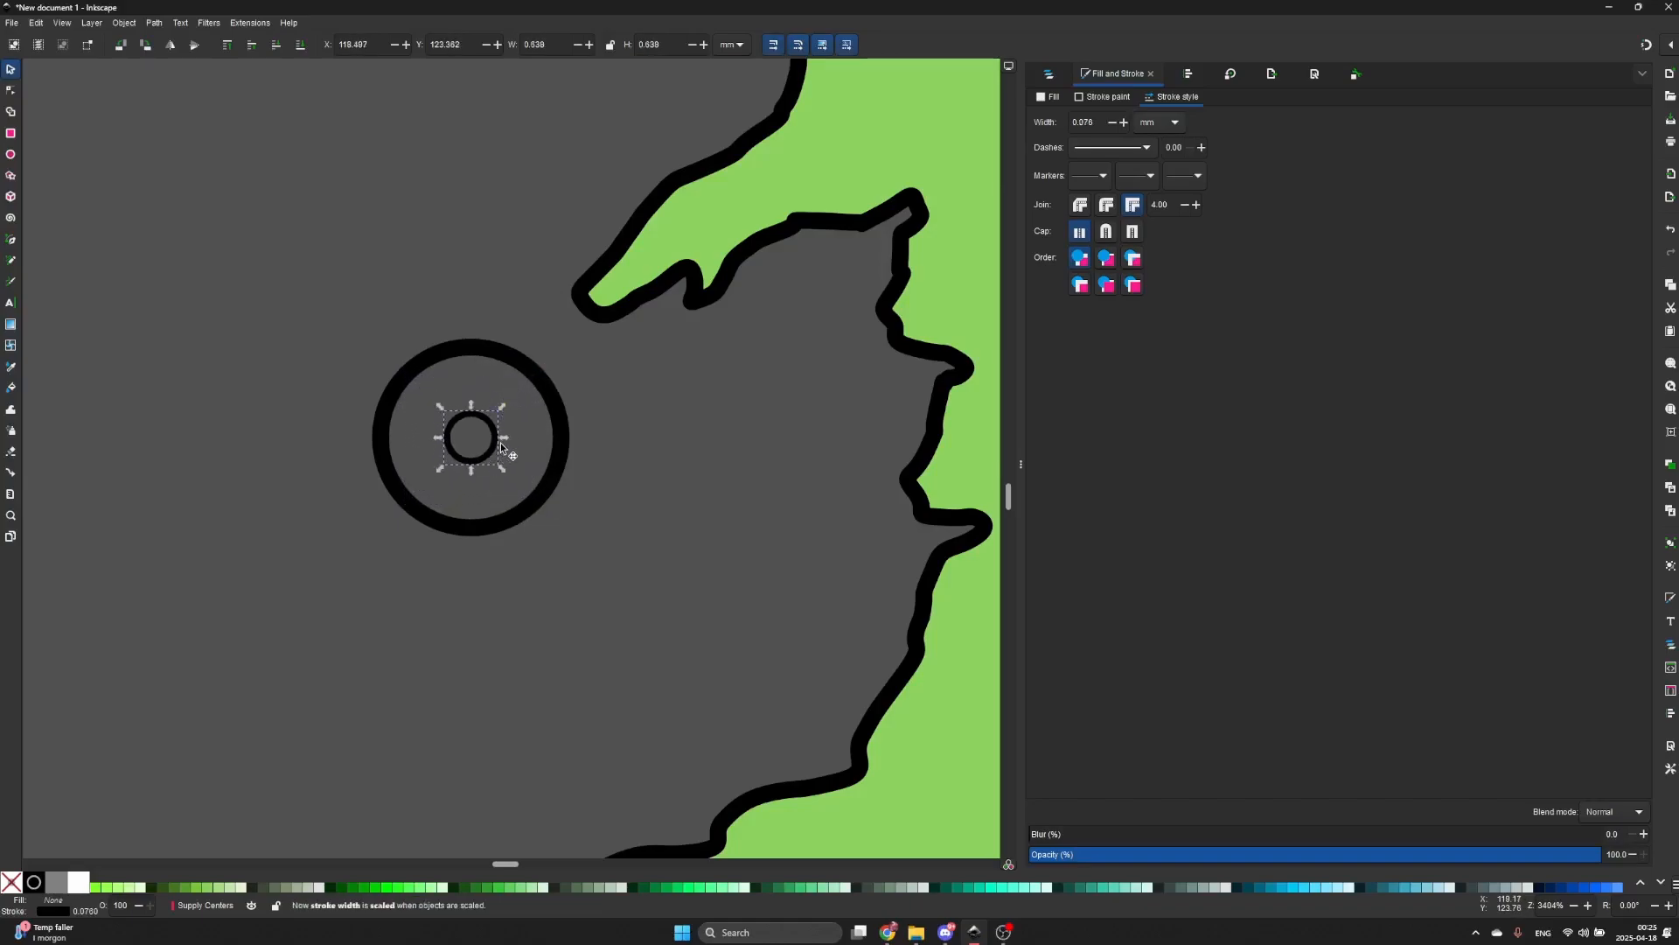
pyautogui.hotkey('ctrl', 'z')
pyautogui.click(773, 44)
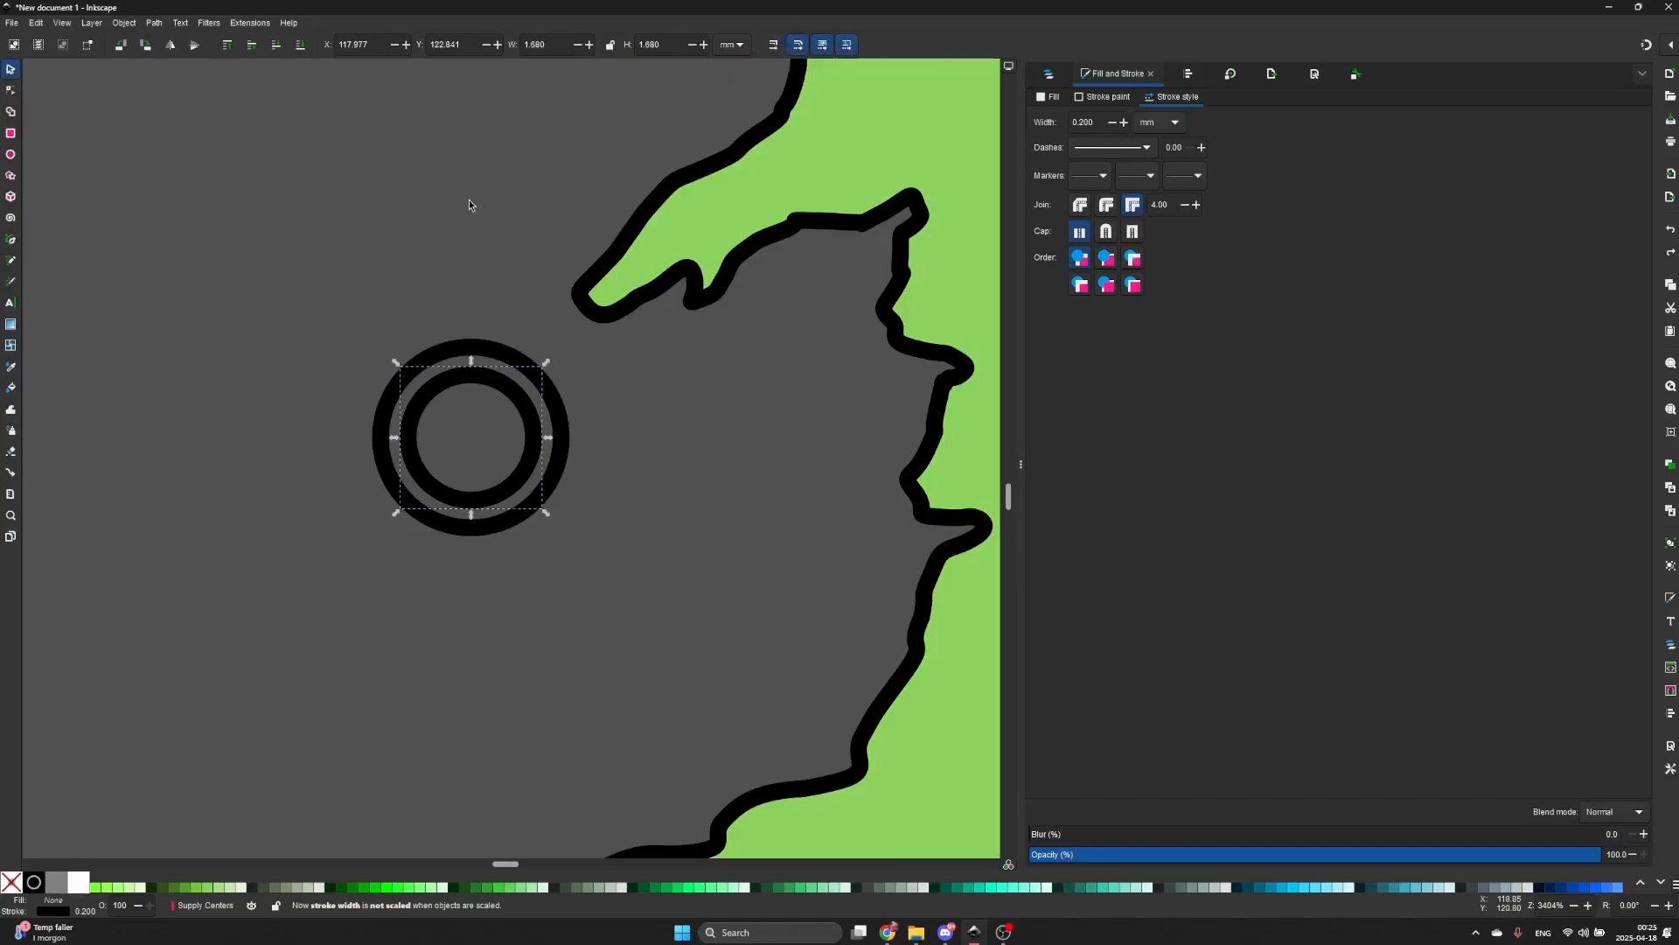
# - Fill the inner circle with the white sampled from the Wales label's outline
pyautogui.click(464, 323)
pyautogui.click(529, 443)
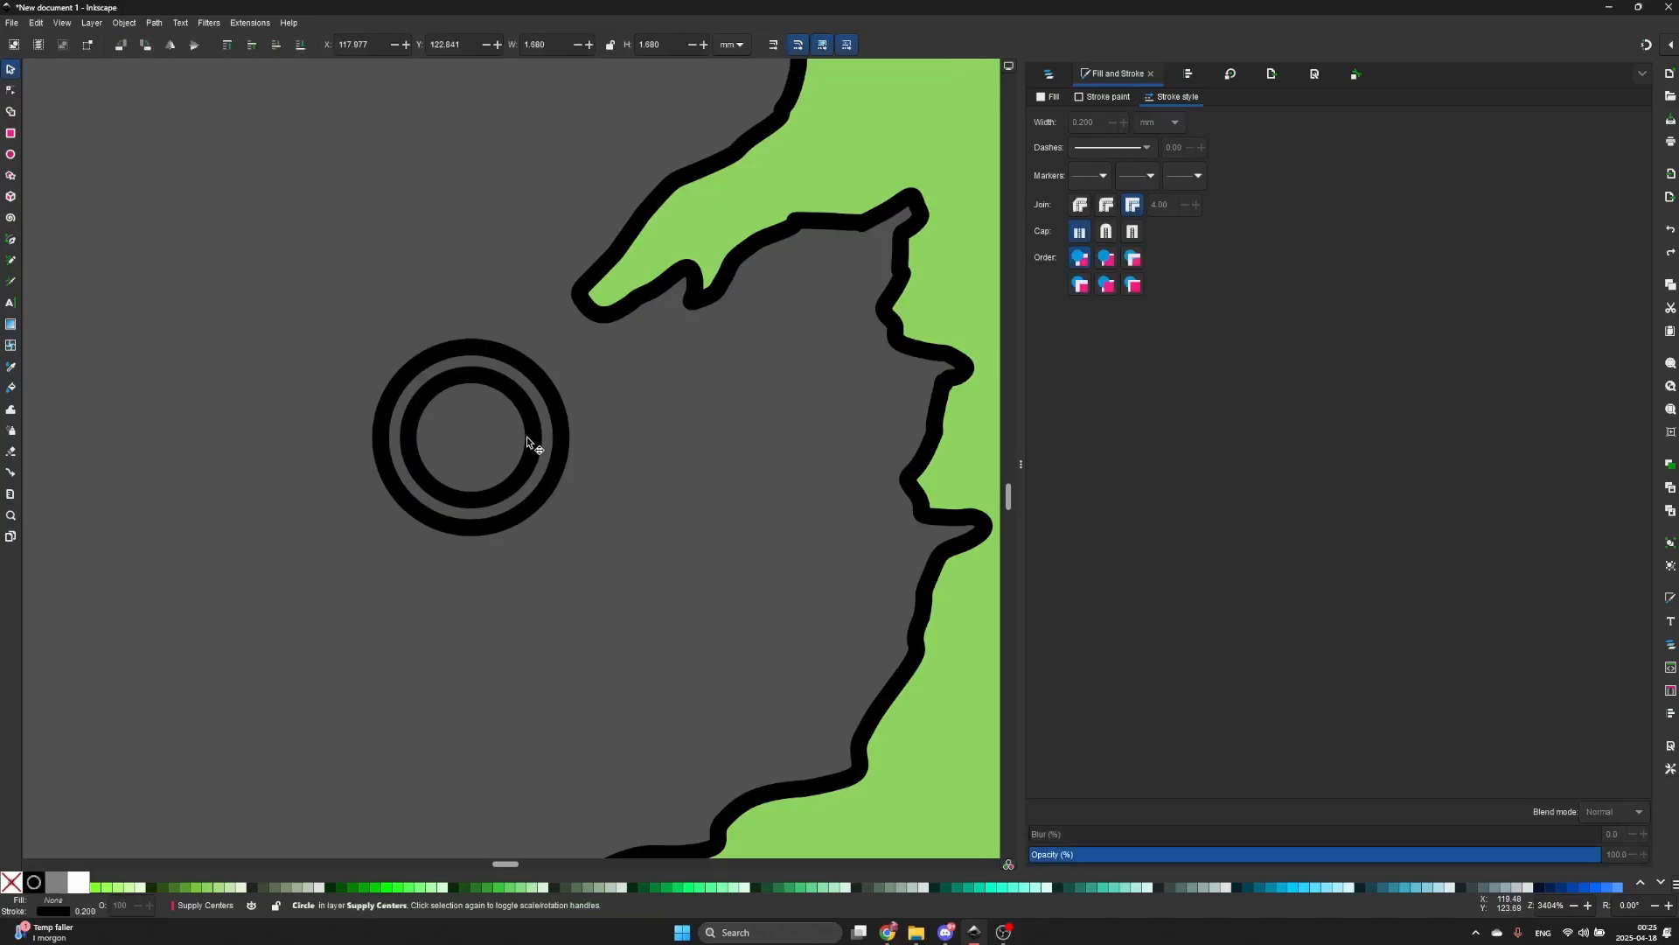
pyautogui.scroll(-2, 622, 339)
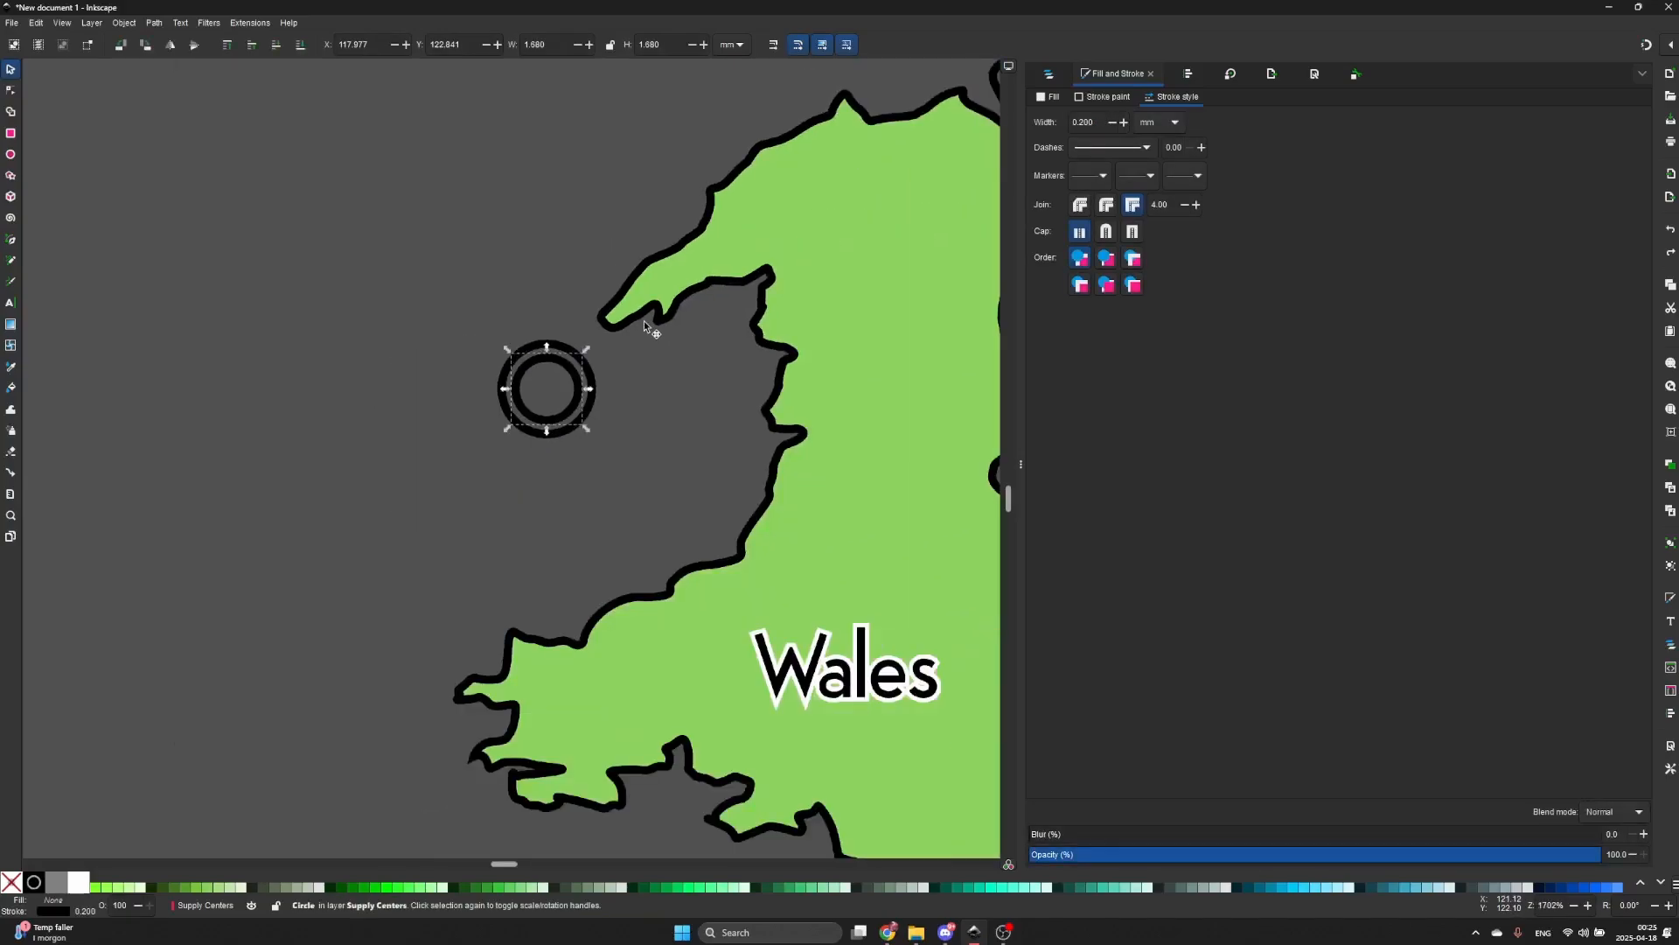
pyautogui.press('d')
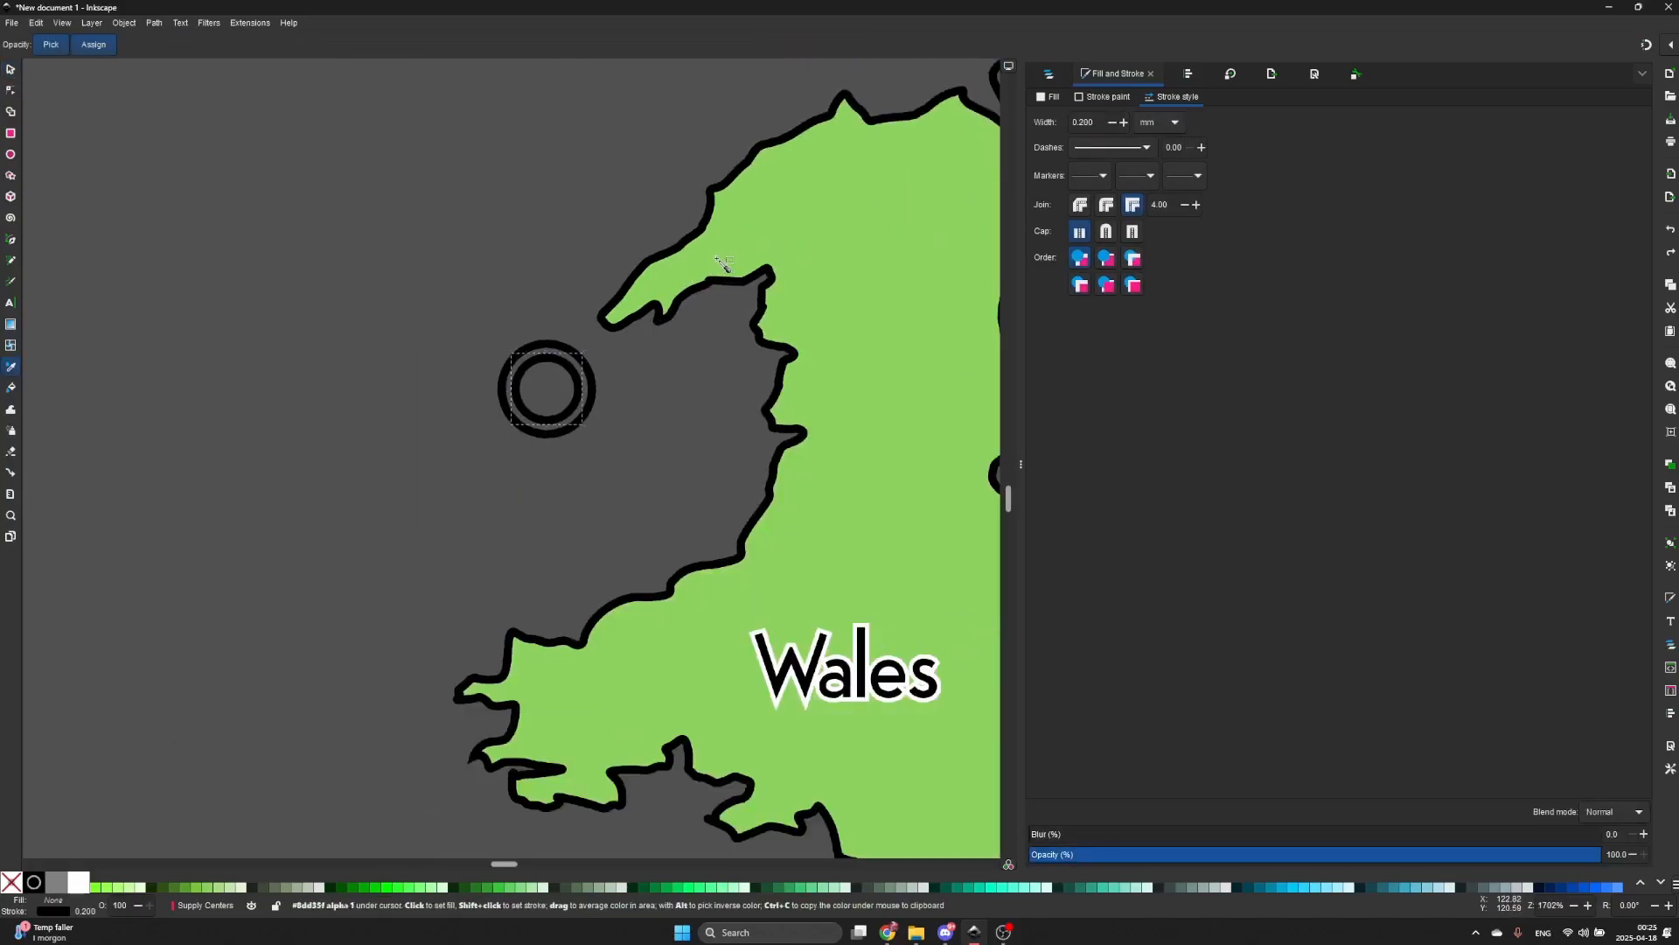
pyautogui.click(836, 646)
pyautogui.press('s')
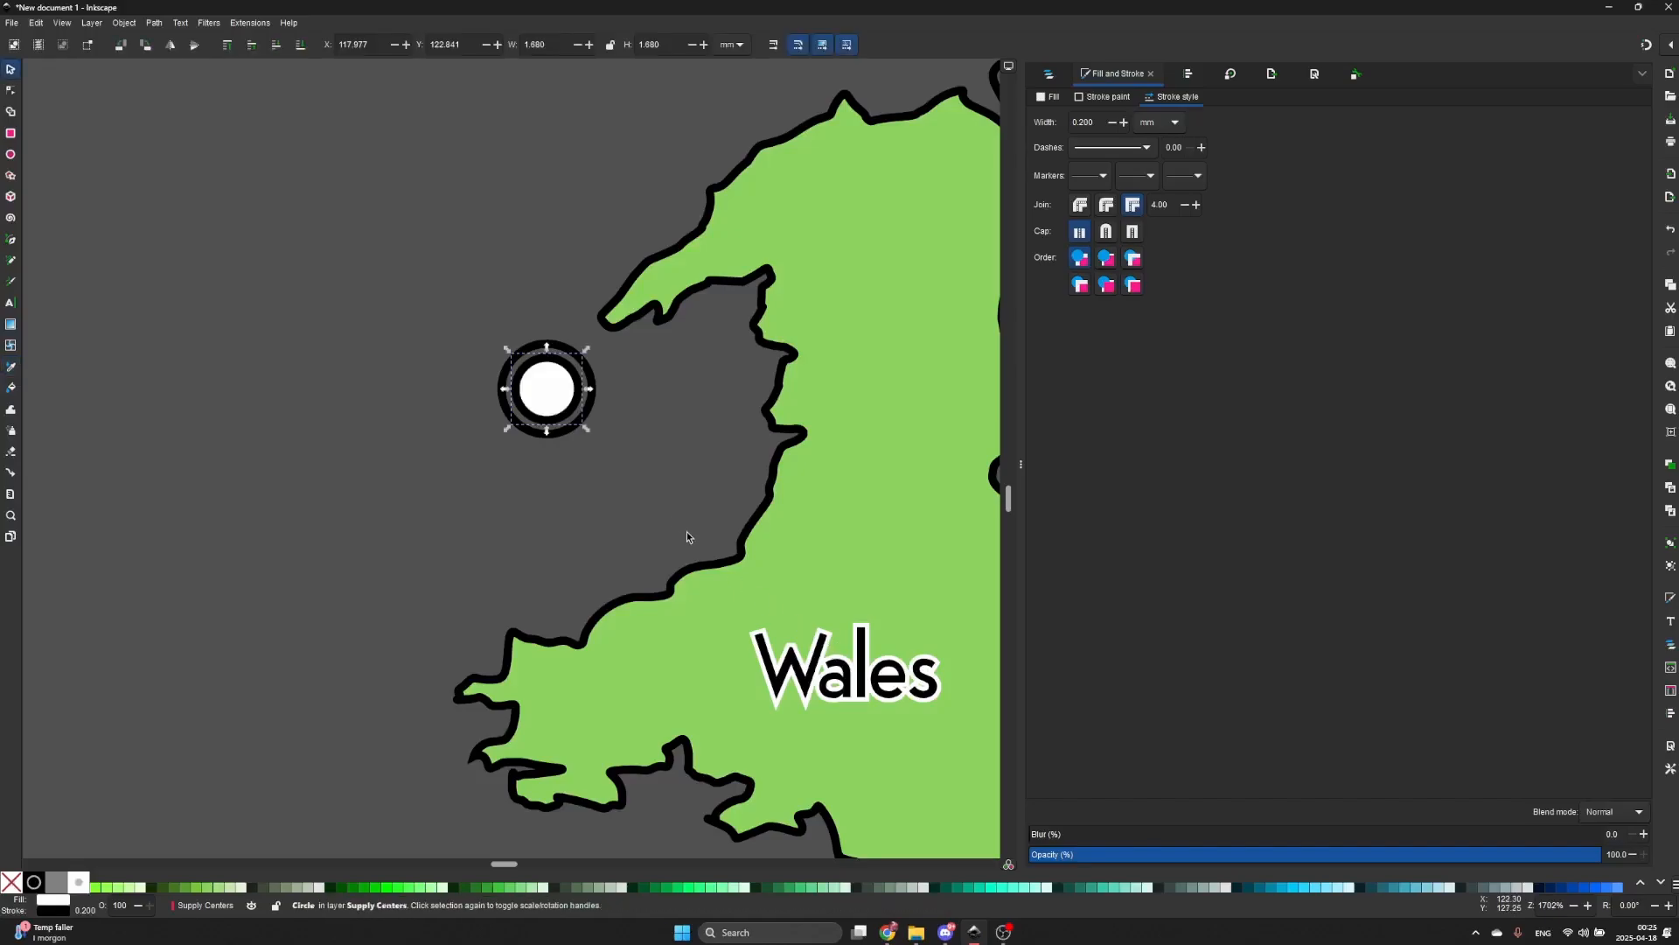
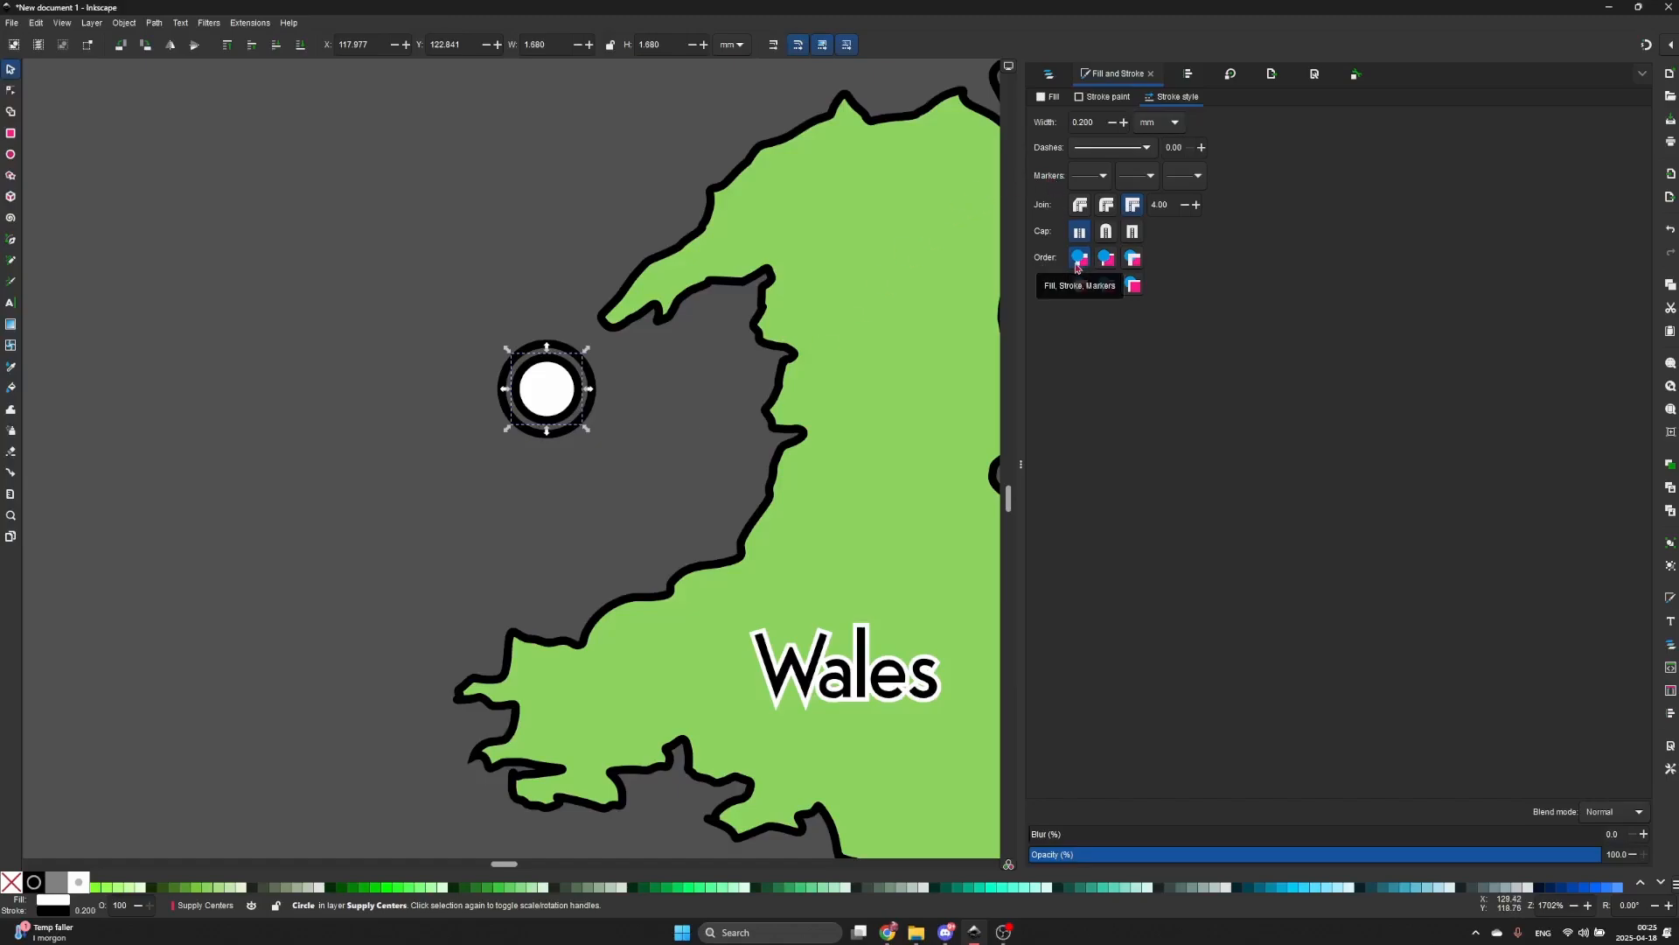
# - Scale the white inner circle down around its centre to about 1.57 mm in diameter
pyautogui.click(706, 409)
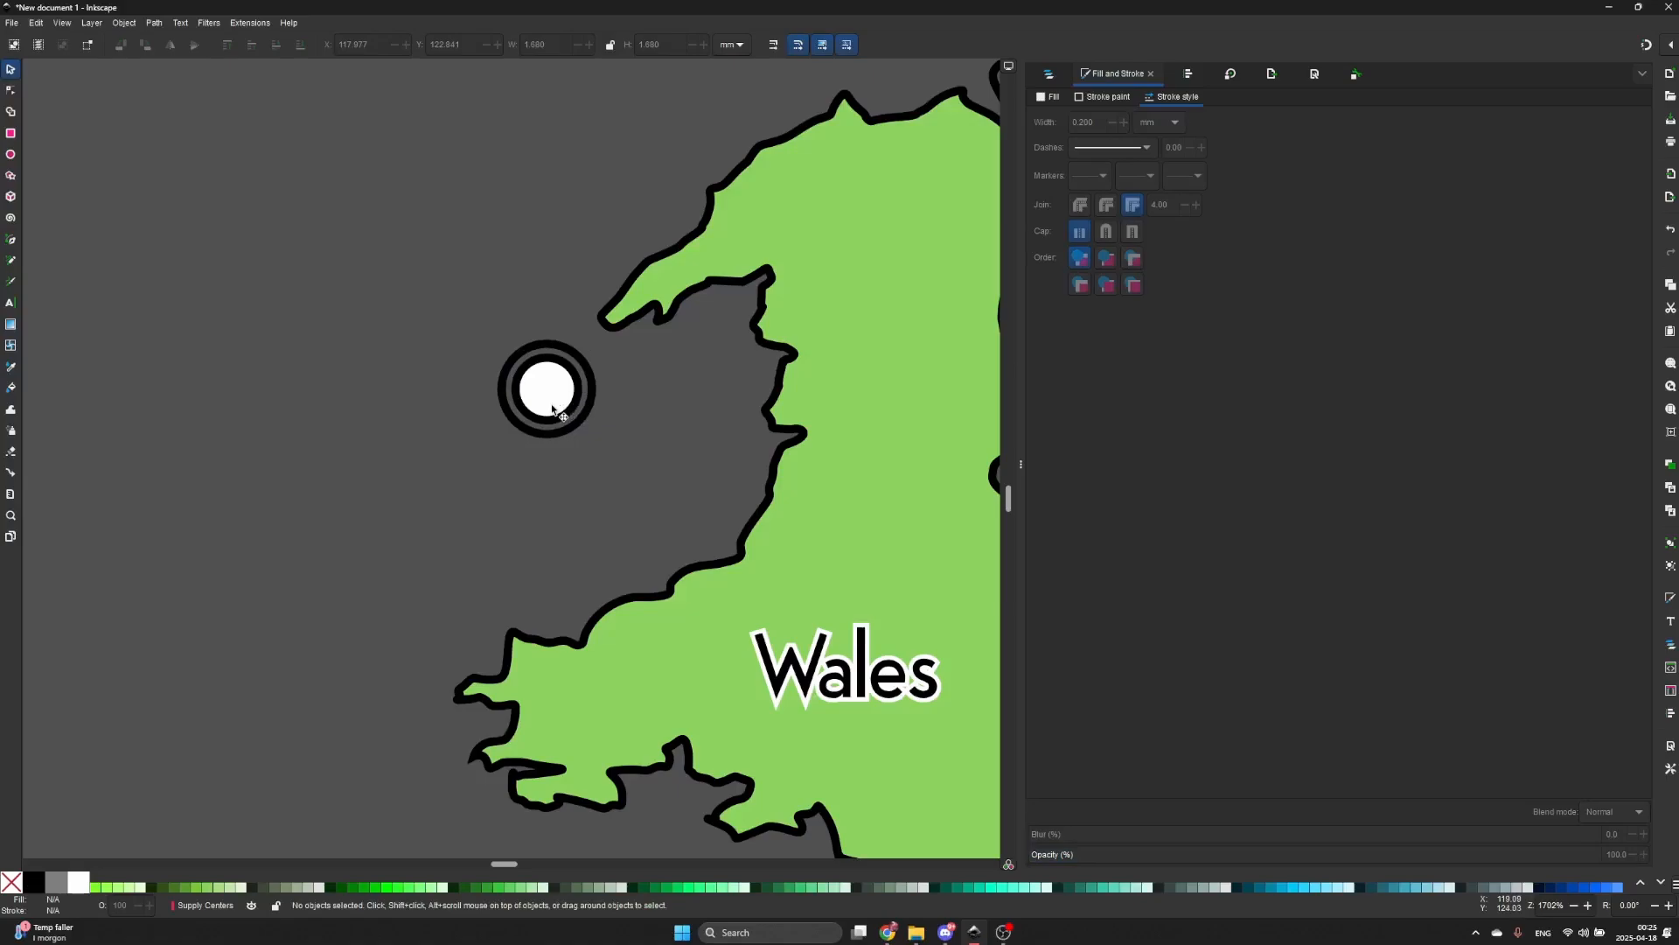
pyautogui.click(540, 387)
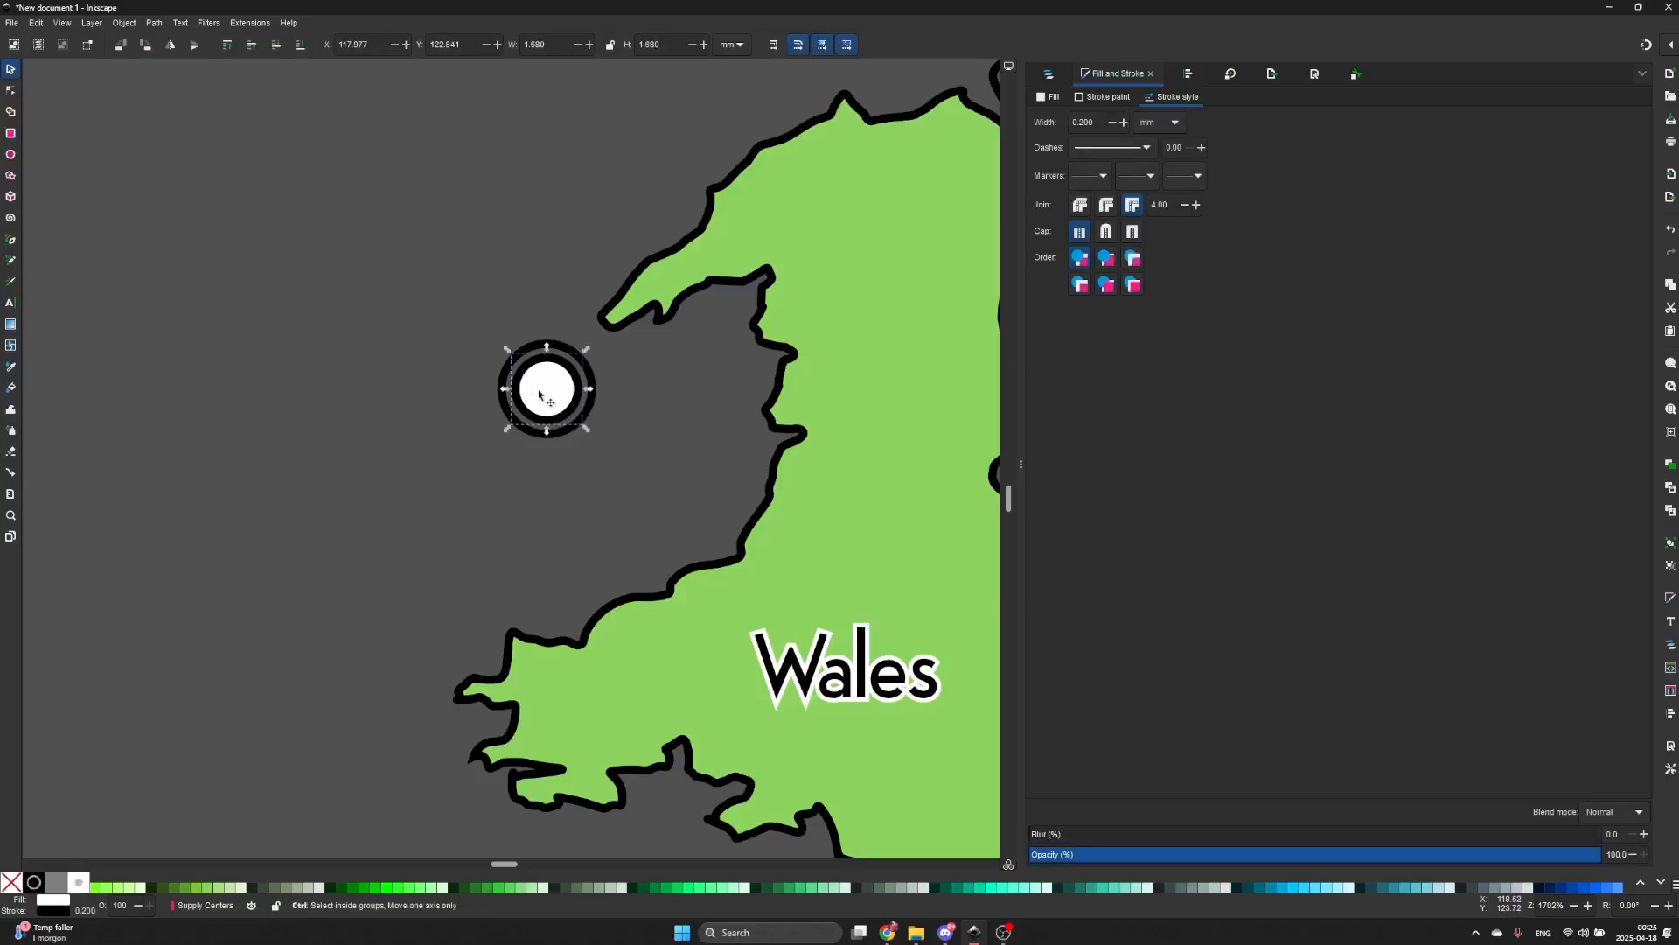
pyautogui.scroll(1, 542, 386)
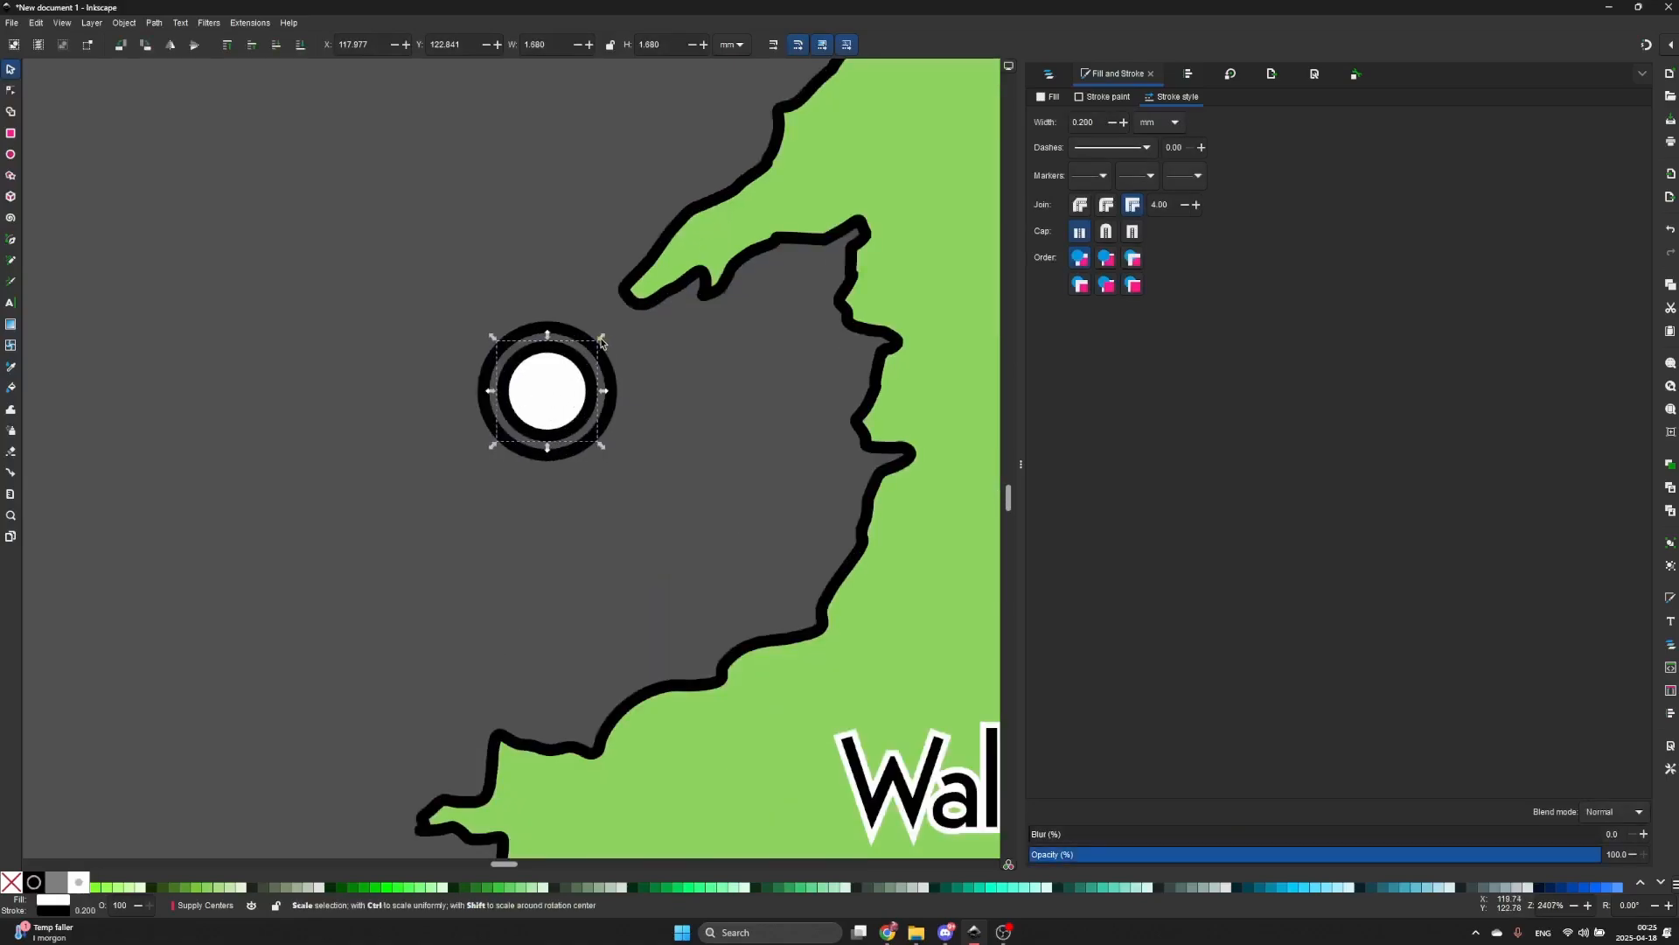
pyautogui.moveTo(600, 339); pyautogui.dragTo(598, 340)
pyautogui.click(464, 280)
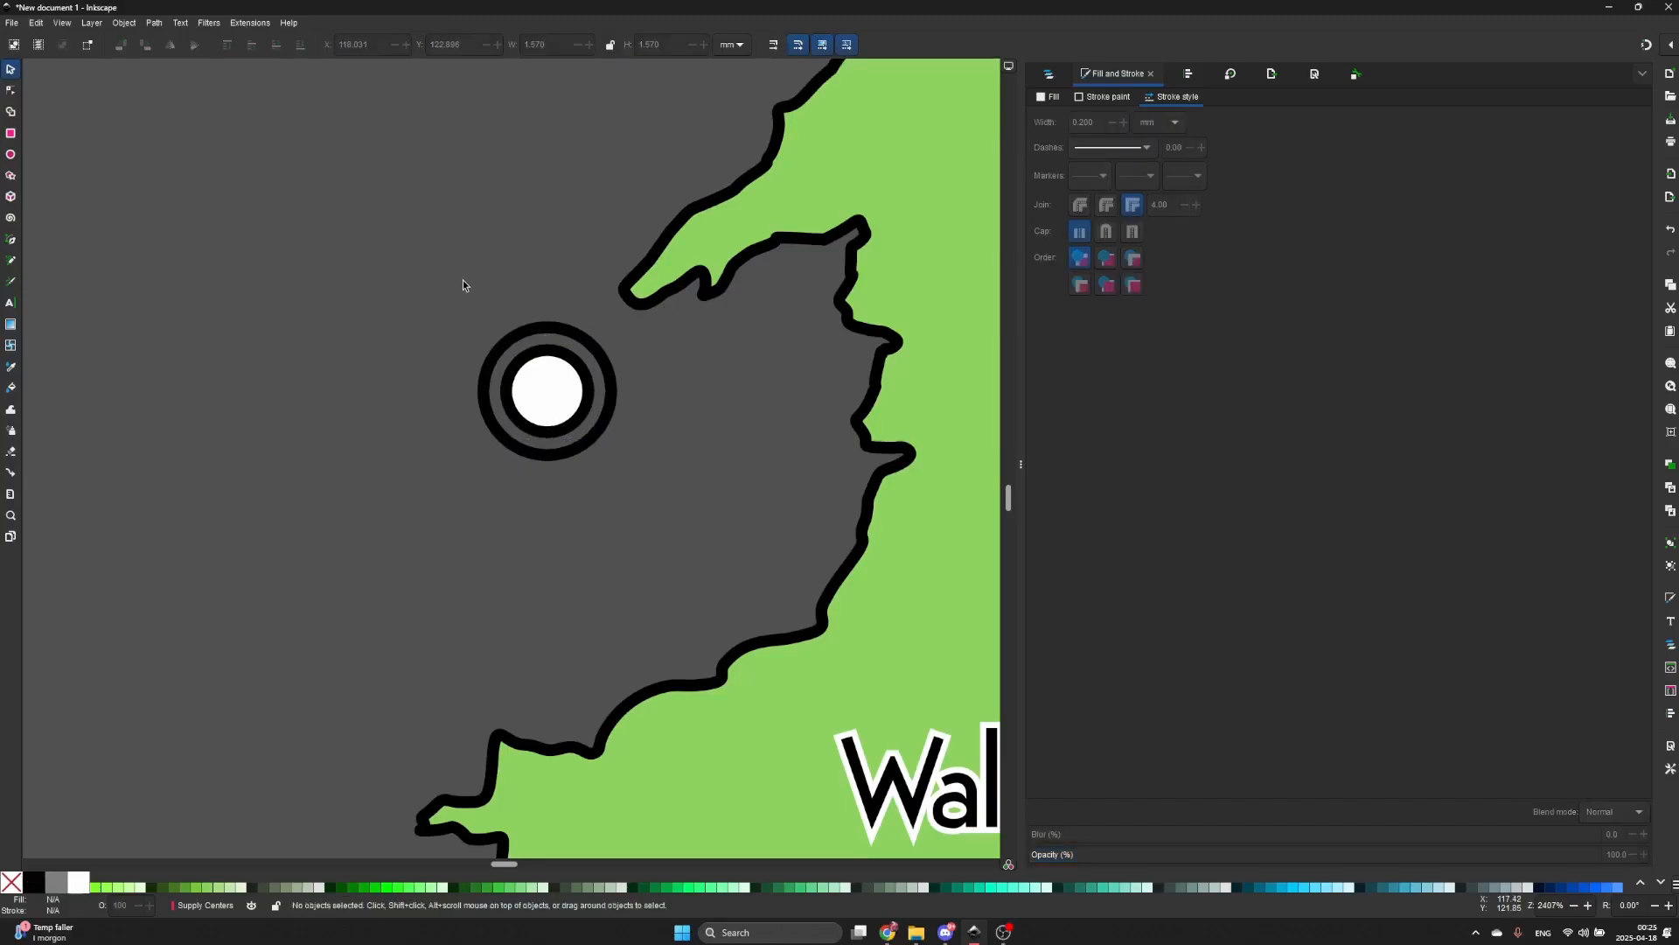
# - Try moving only the white inner circle onto Wales's west coast, and undo the move
pyautogui.scroll(-3, 551, 374)
pyautogui.scroll(-3, 560, 385)
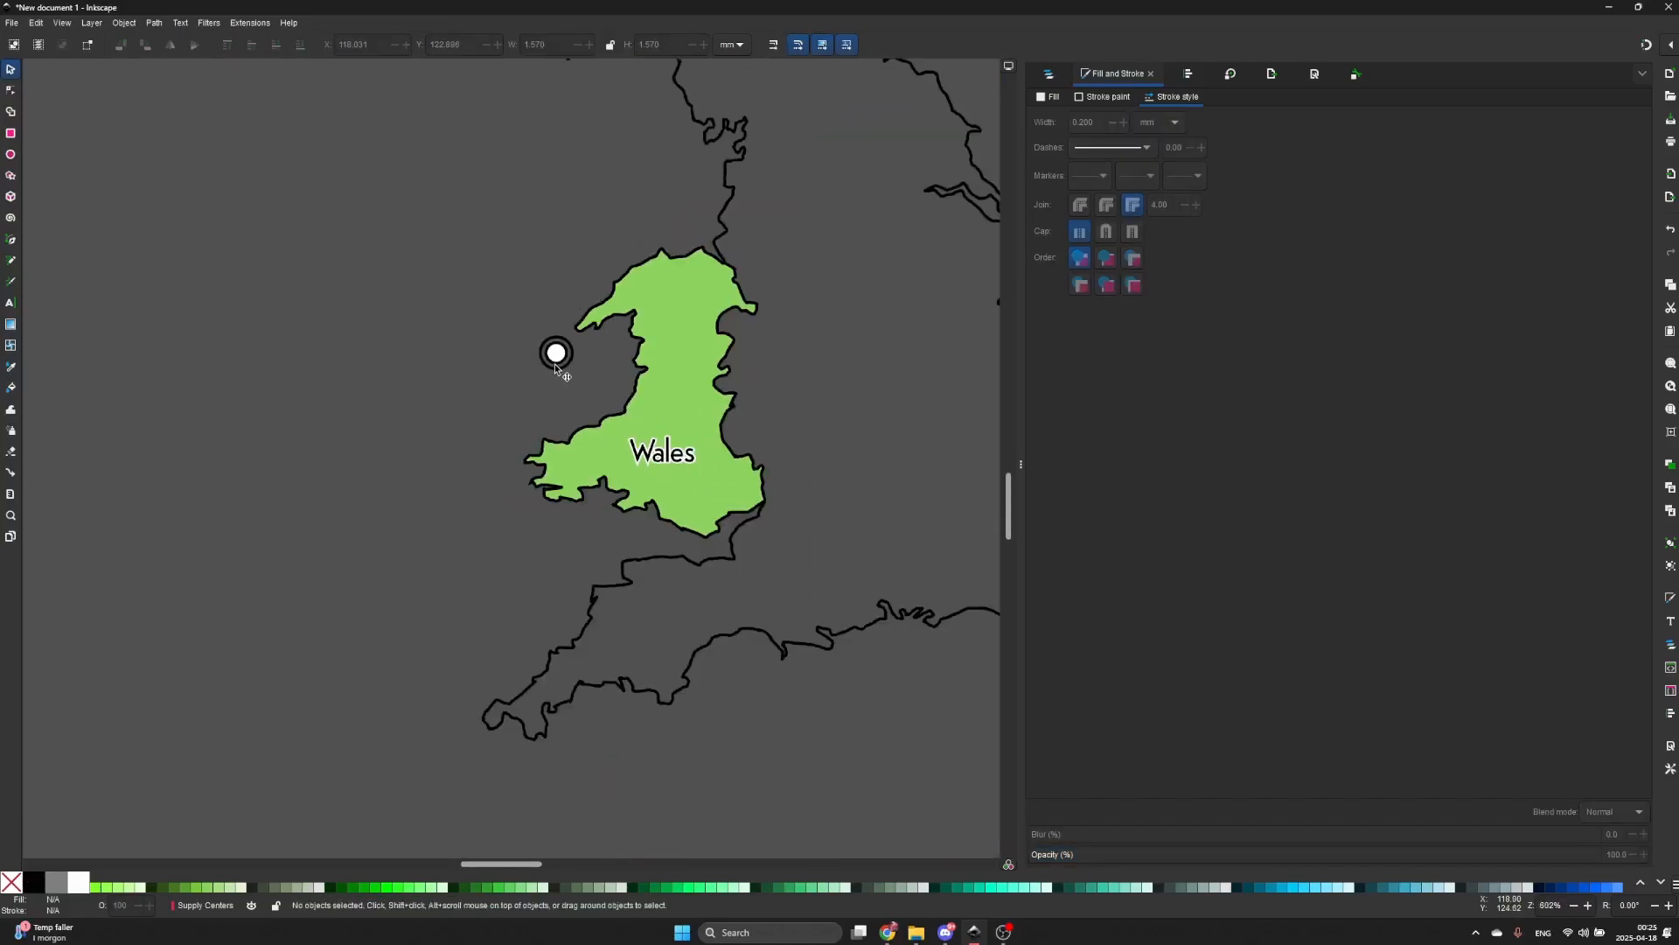
pyautogui.click(558, 355)
pyautogui.moveTo(560, 359); pyautogui.dragTo(646, 361)
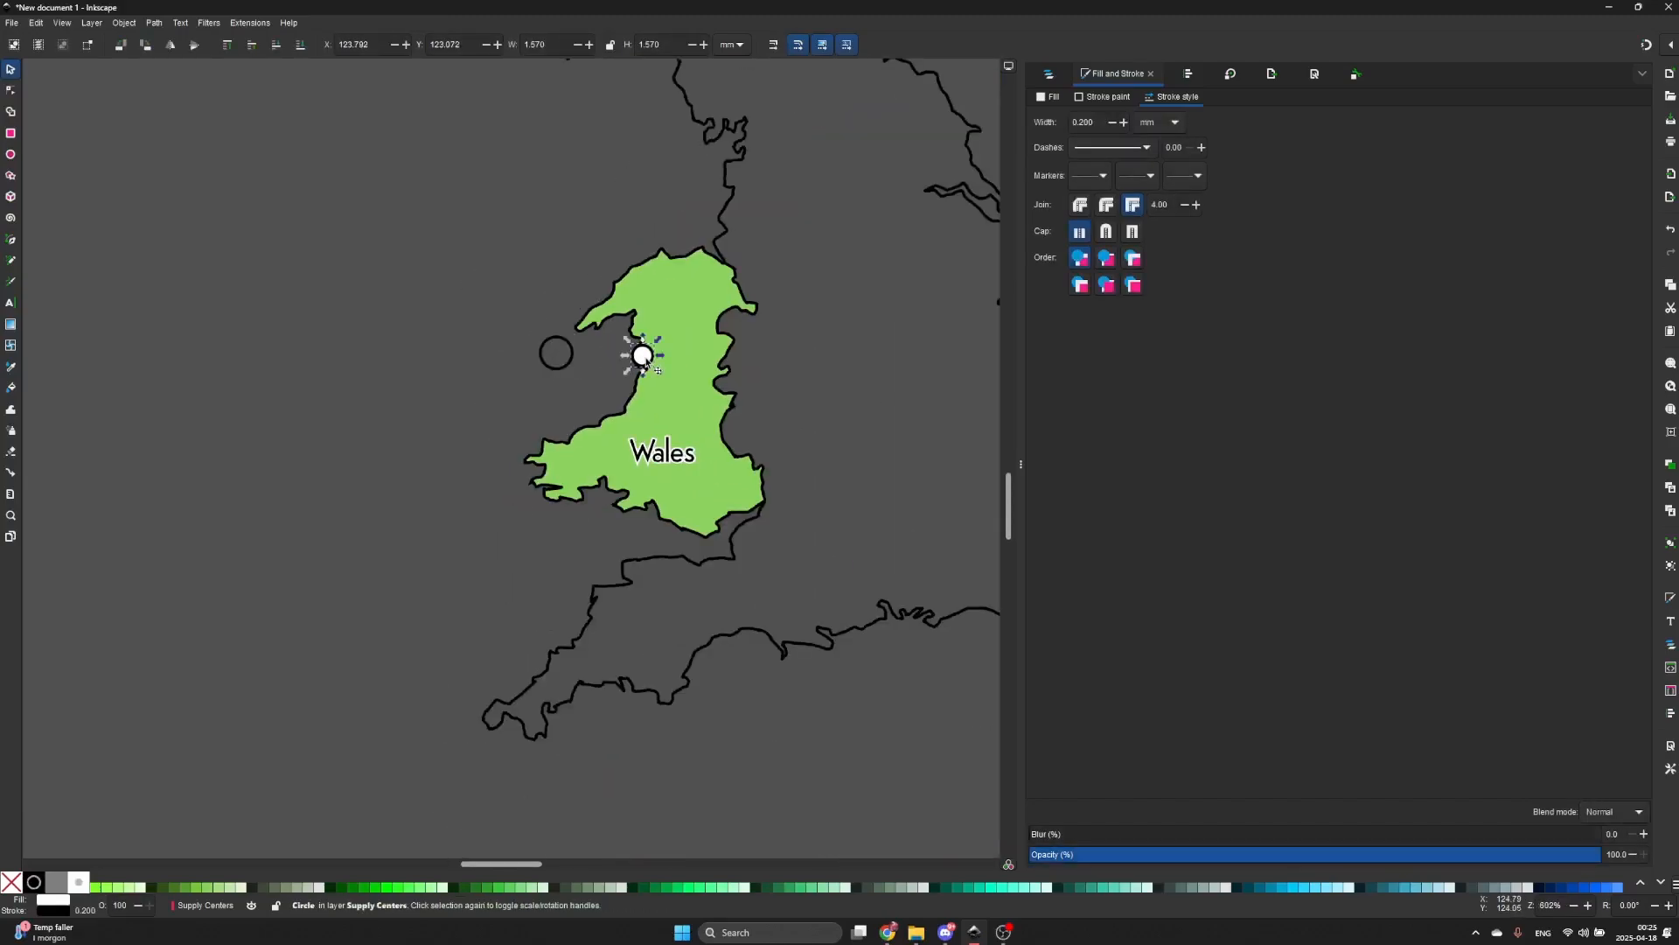
pyautogui.hotkey('ctrl', 'z')
# - Group the two concentric circles and move the group onto Wales just above the name label
pyautogui.scroll(2, 580, 365)
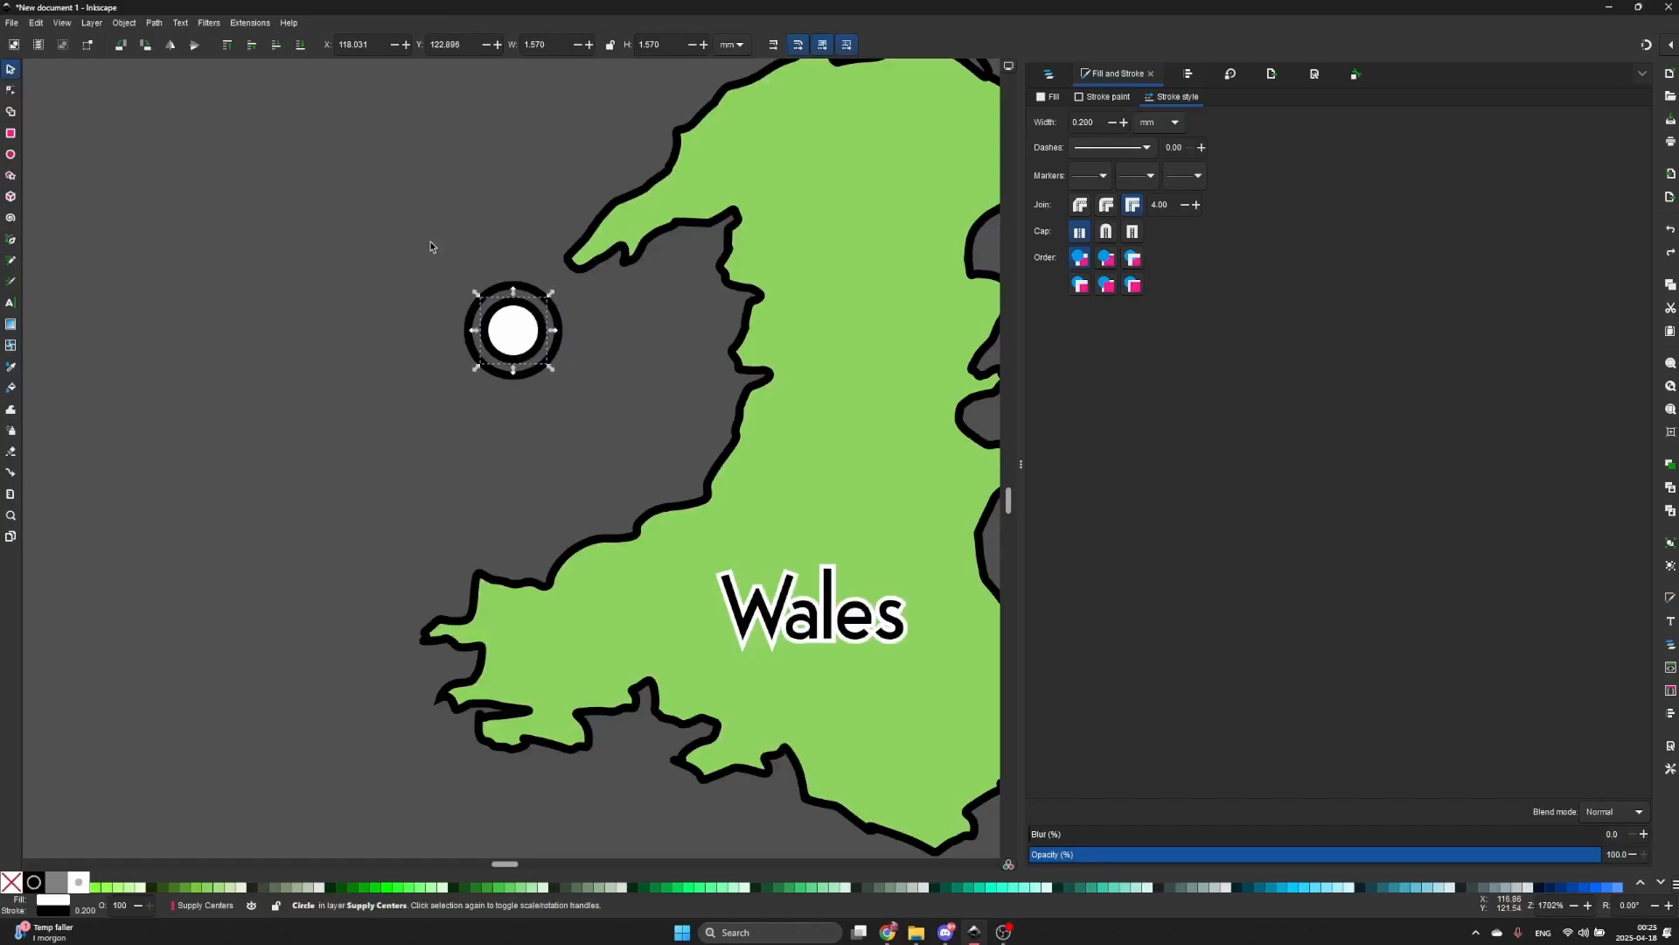
pyautogui.moveTo(430, 247); pyautogui.dragTo(584, 417)
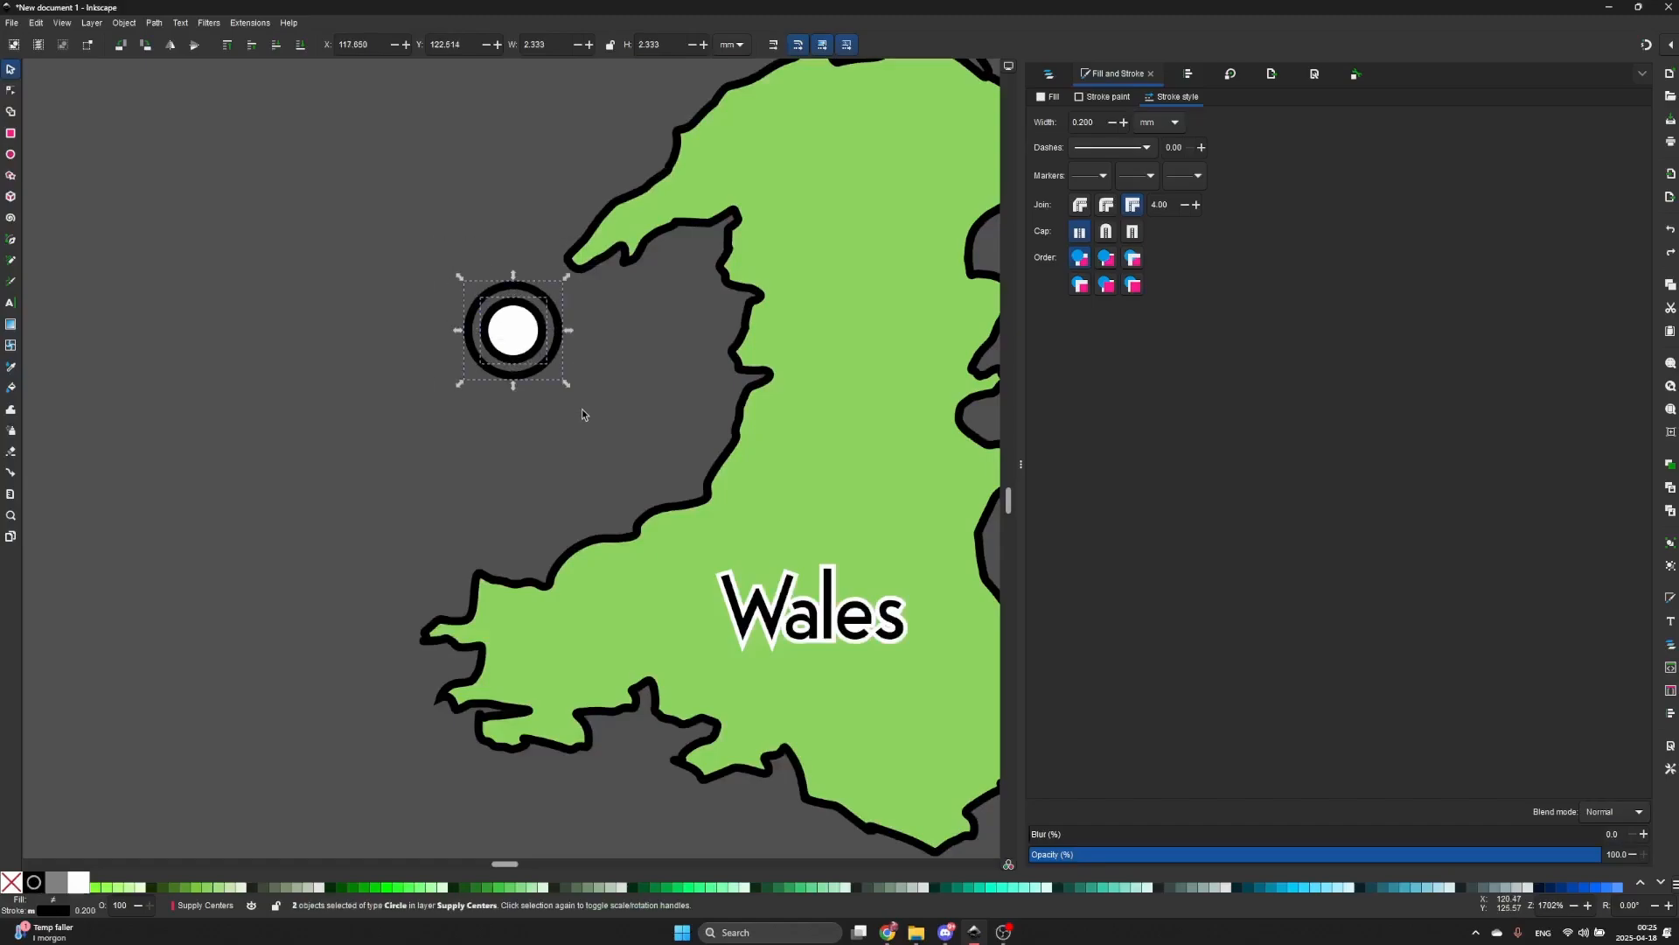
pyautogui.rightClick(517, 335)
pyautogui.click(558, 525)
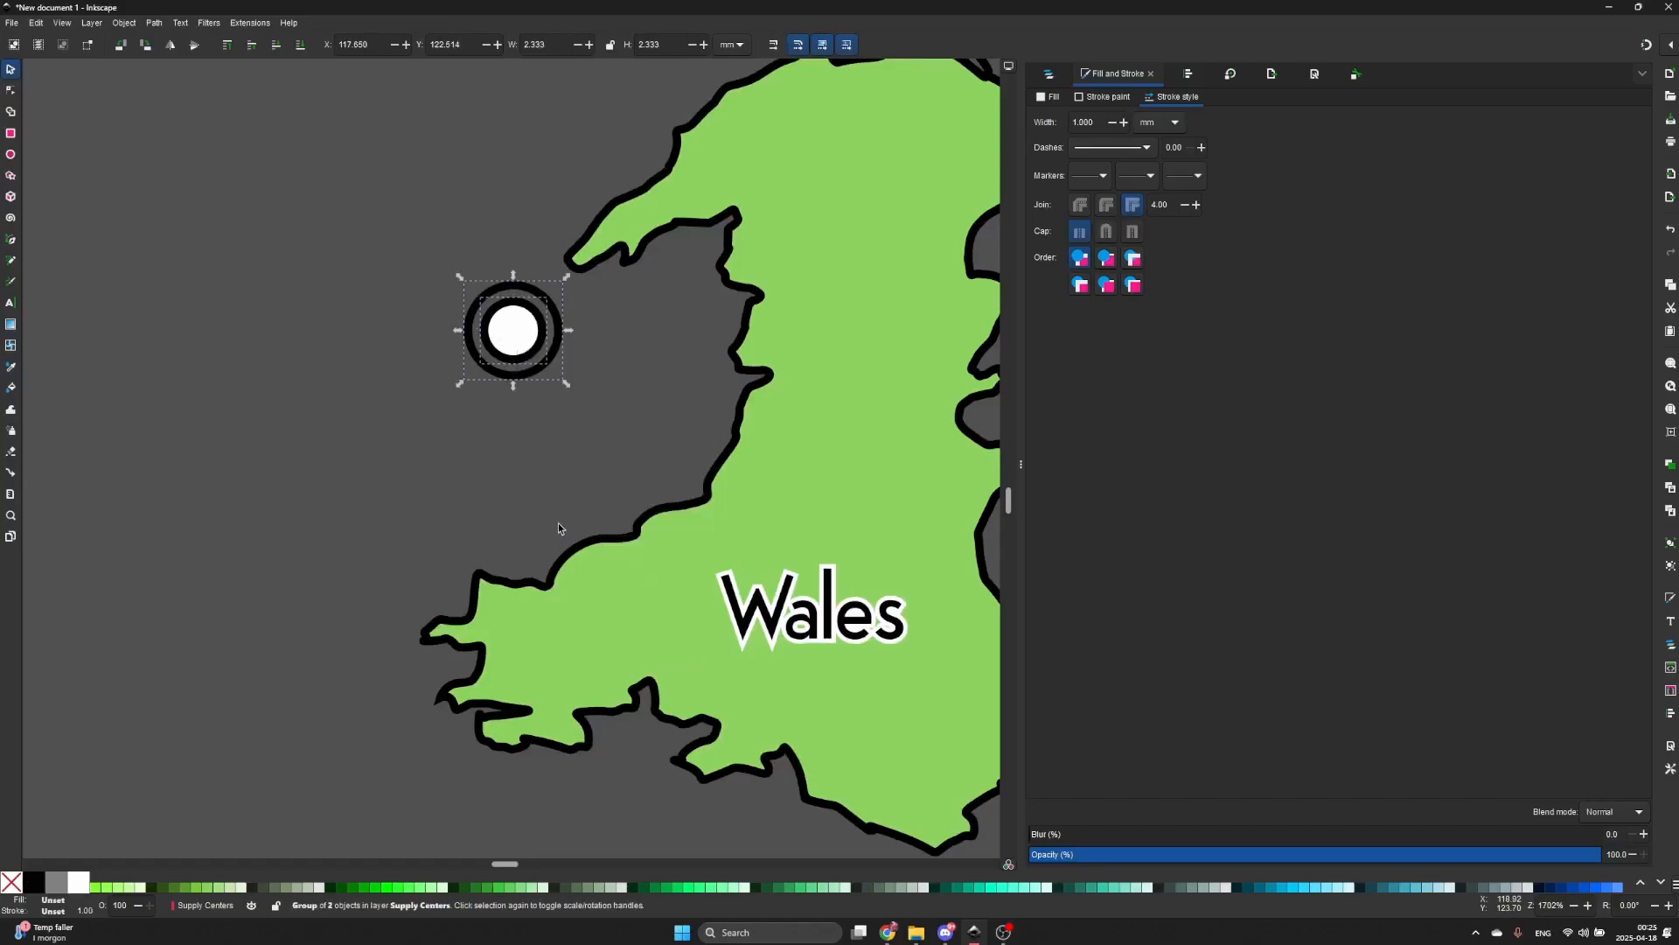
pyautogui.scroll(-1, 562, 476)
pyautogui.moveTo(530, 371); pyautogui.dragTo(725, 495)
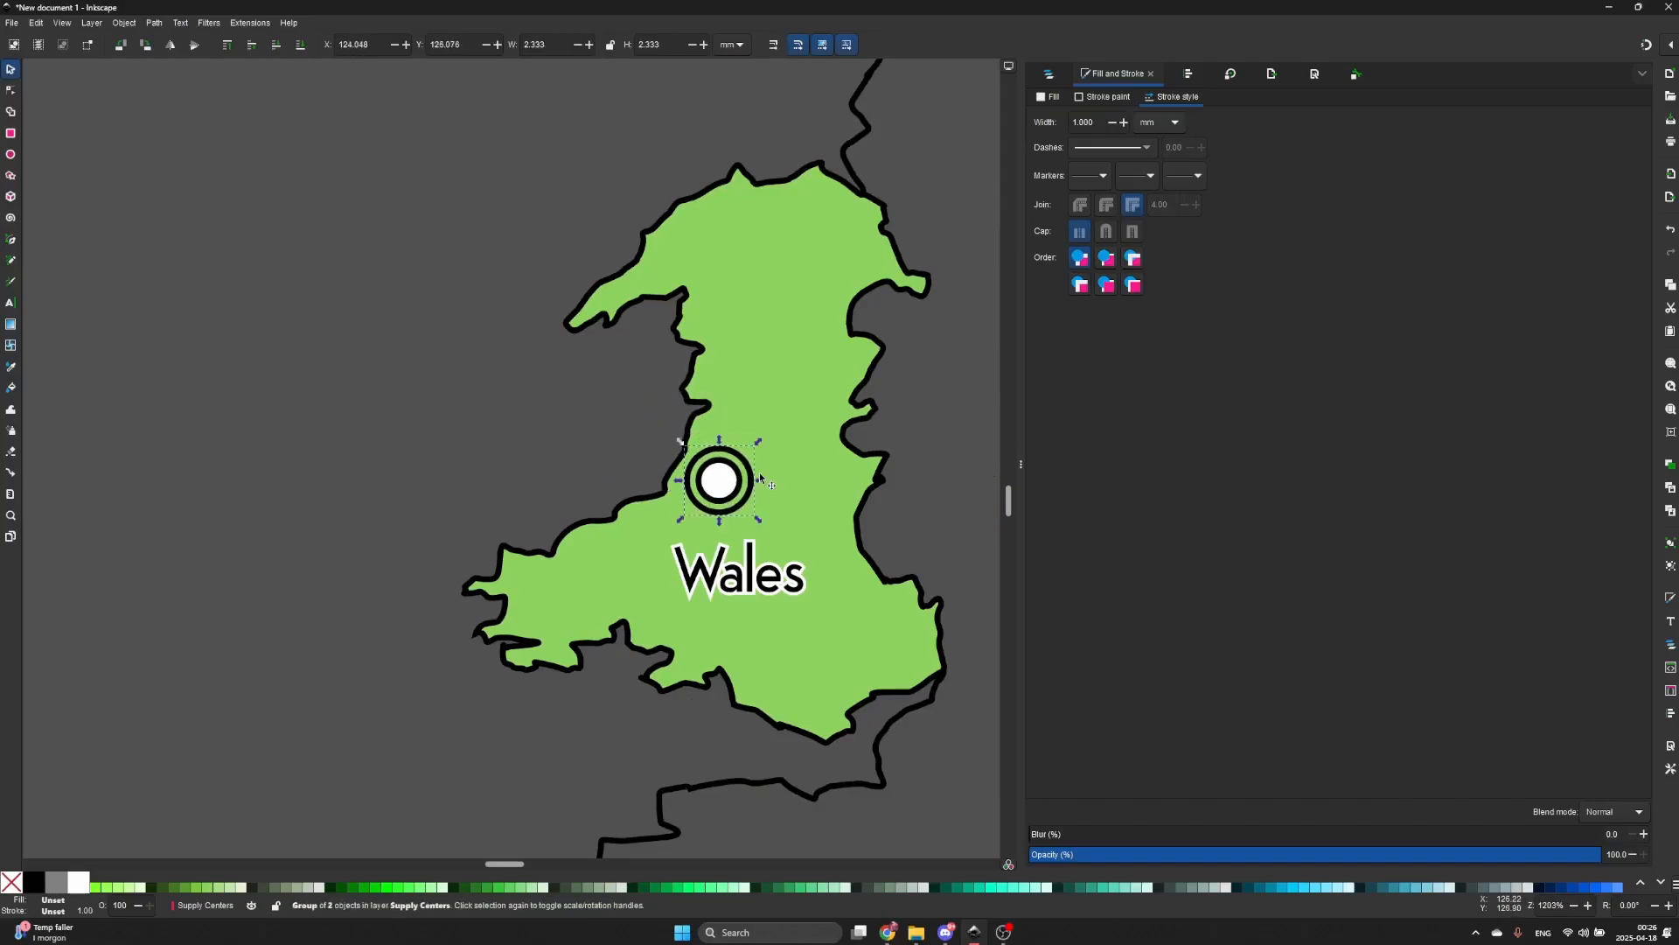
pyautogui.click(728, 503)
# - Select the outer circle inside the marker group, try the grey-green #7C916F as its stroke colour, and undo the change
pyautogui.click(1045, 77)
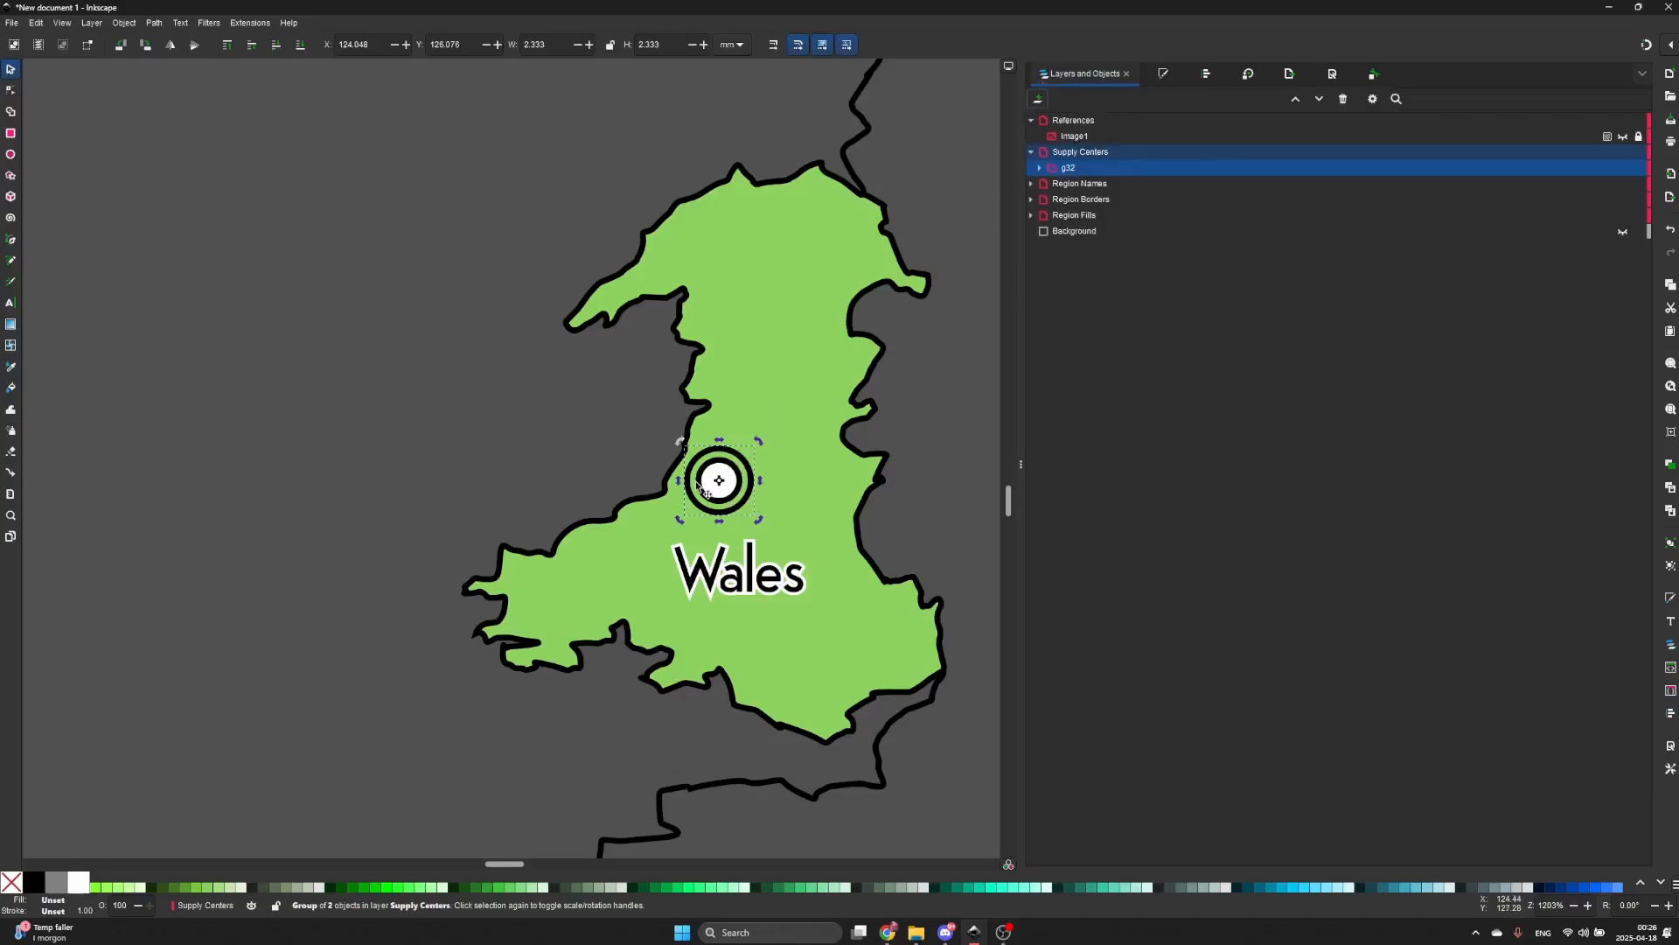
pyautogui.scroll(1, 725, 483)
pyautogui.click(1039, 167)
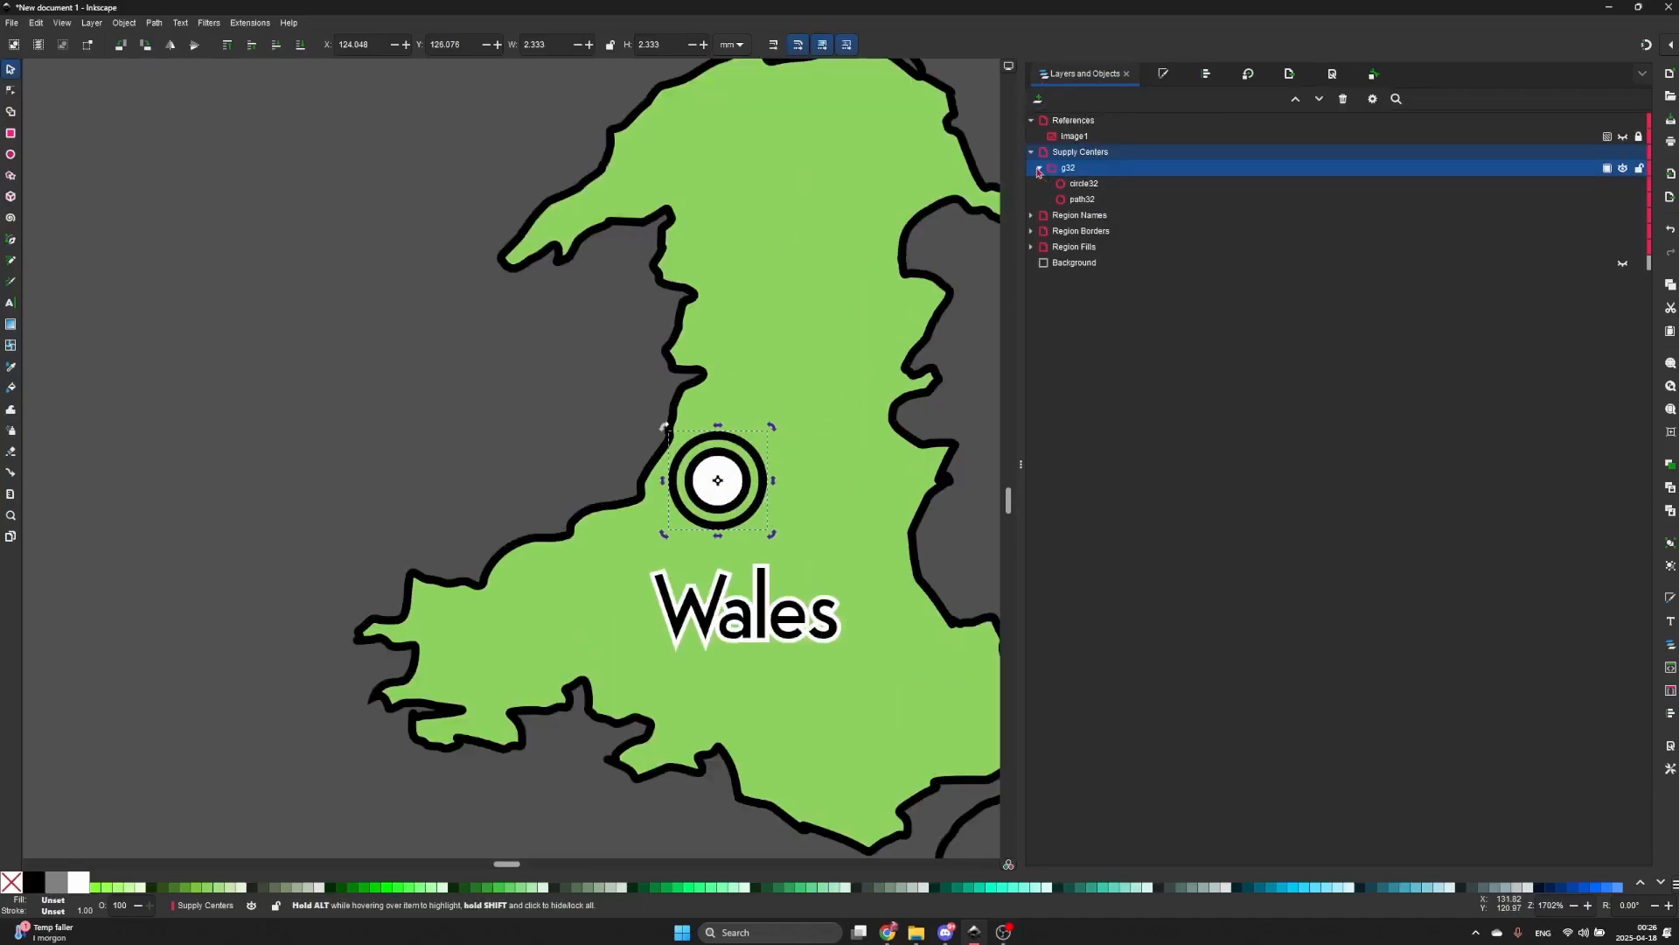
pyautogui.click(1074, 184)
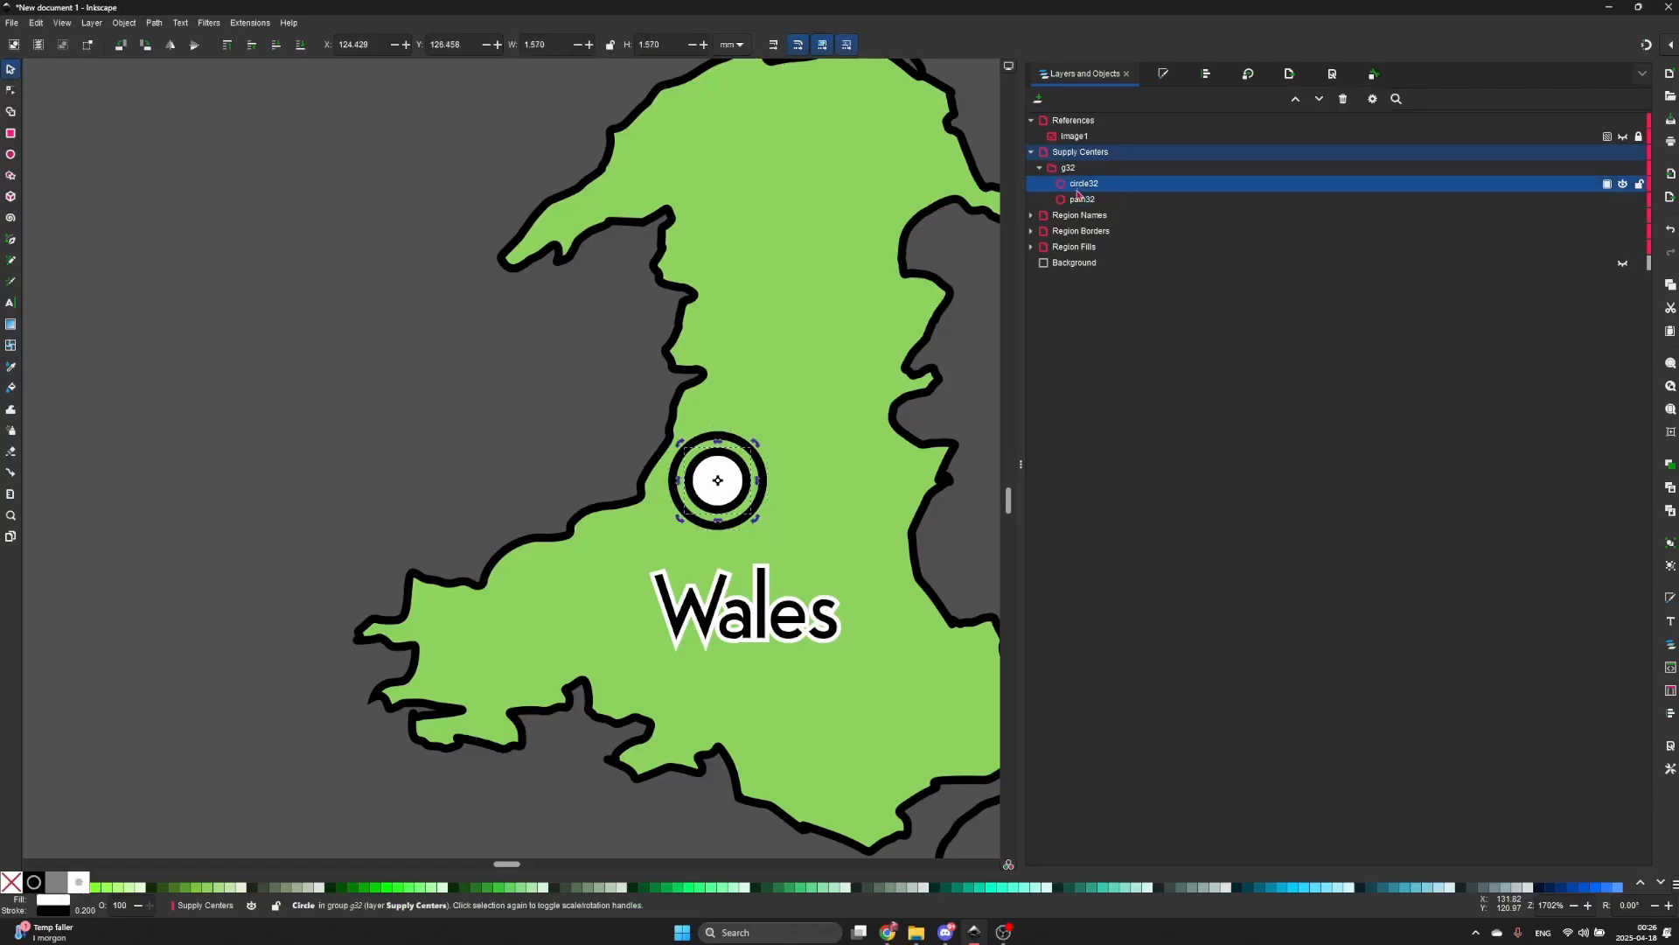
pyautogui.click(1081, 199)
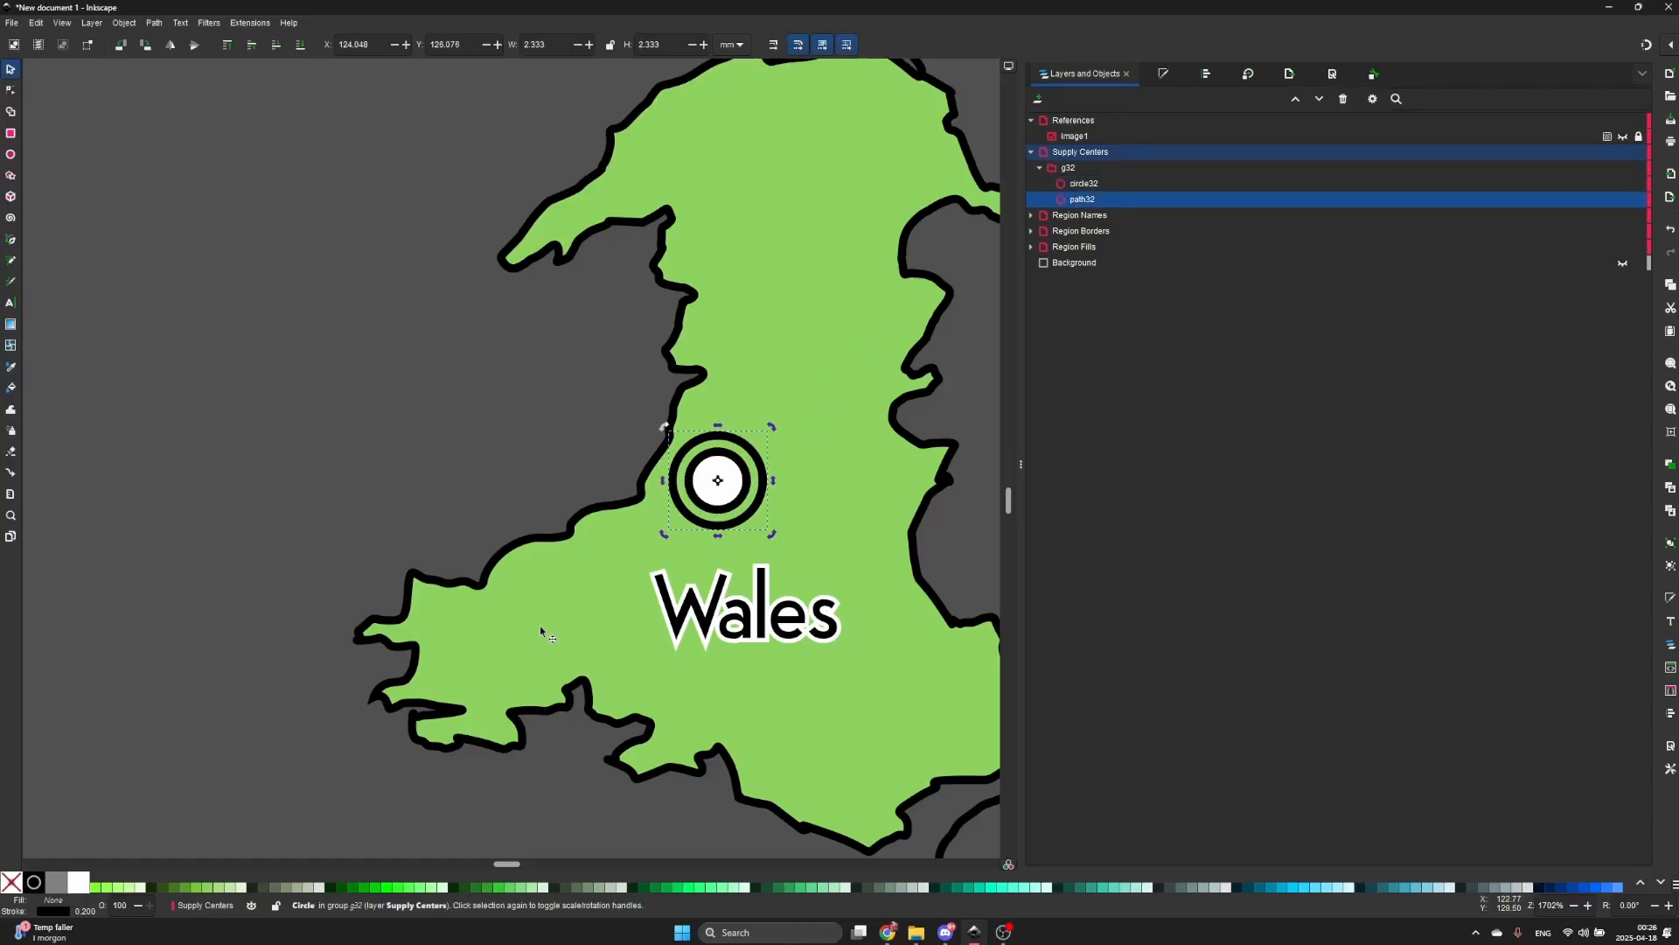
pyautogui.keyDown('shift'); pyautogui.click(290, 888); pyautogui.keyUp('shift')
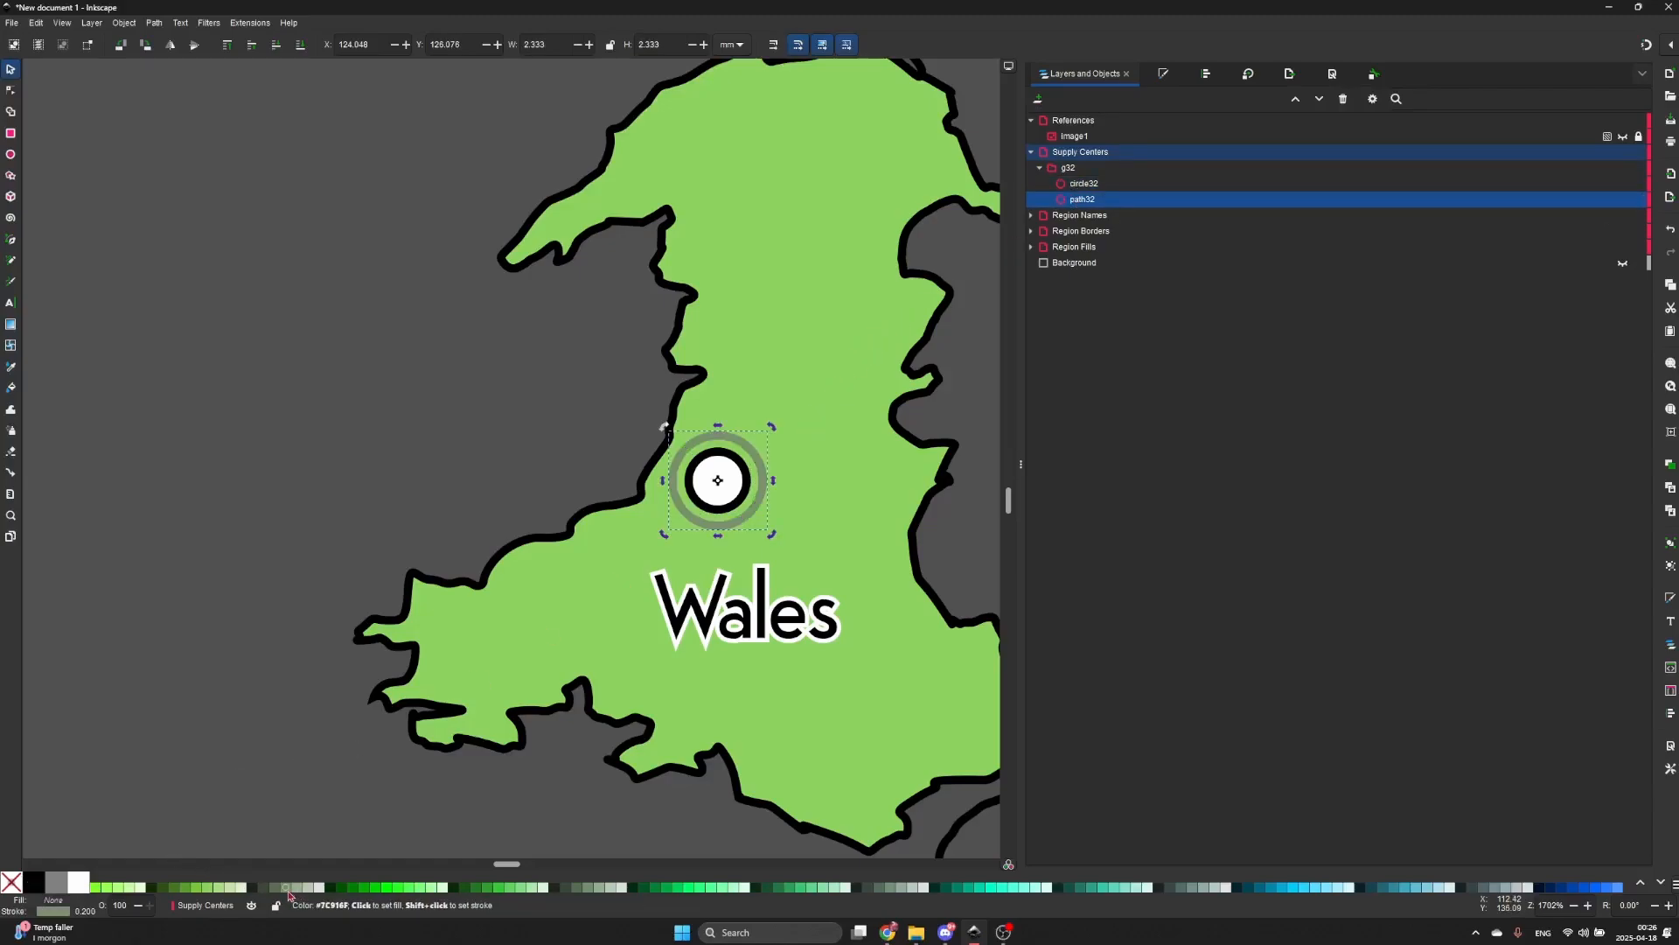
pyautogui.hotkey('ctrl', 'z')
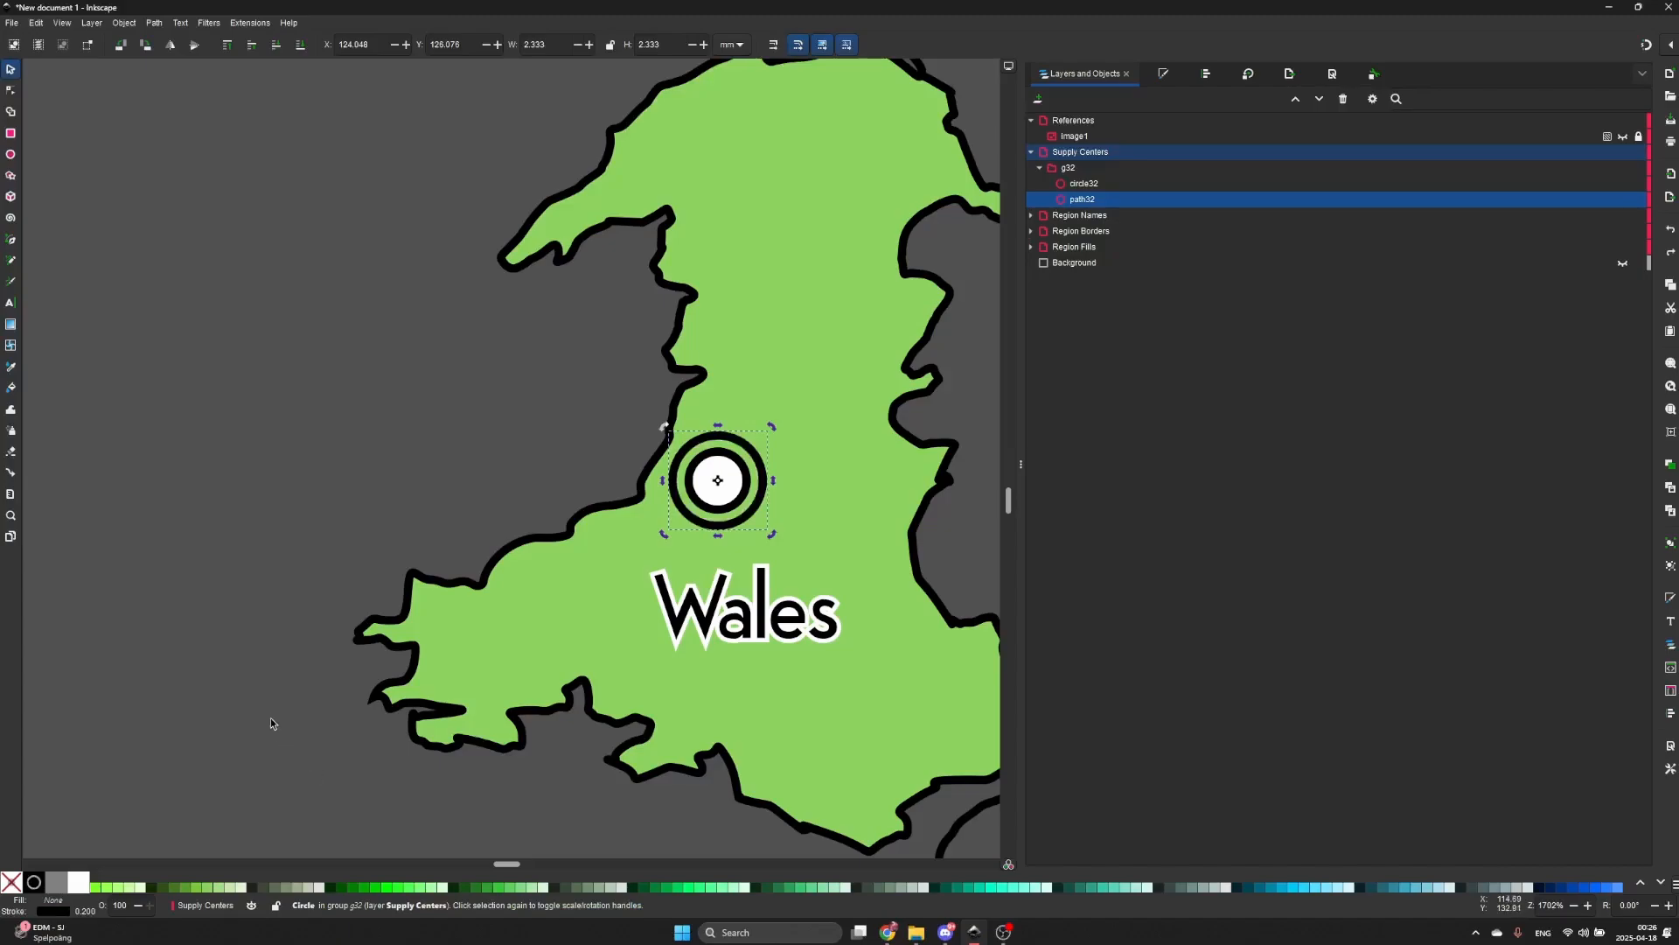
# - Collapse the Supply Centers layer and add a new layer named Units above it
pyautogui.click(243, 409)
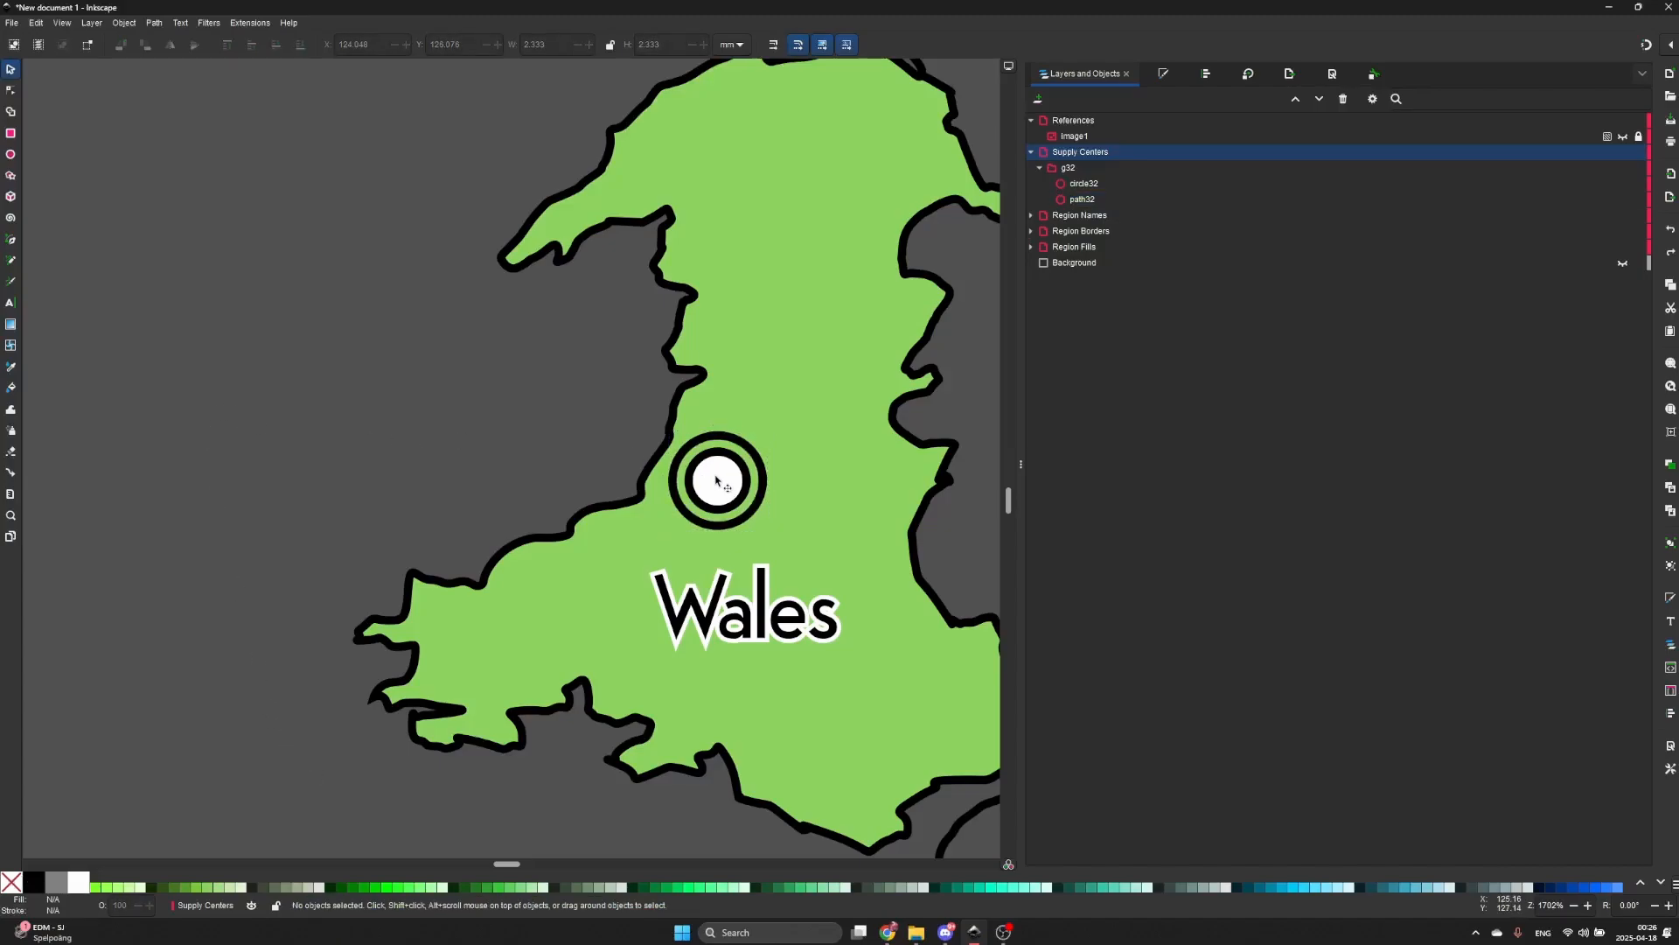
pyautogui.click(1031, 152)
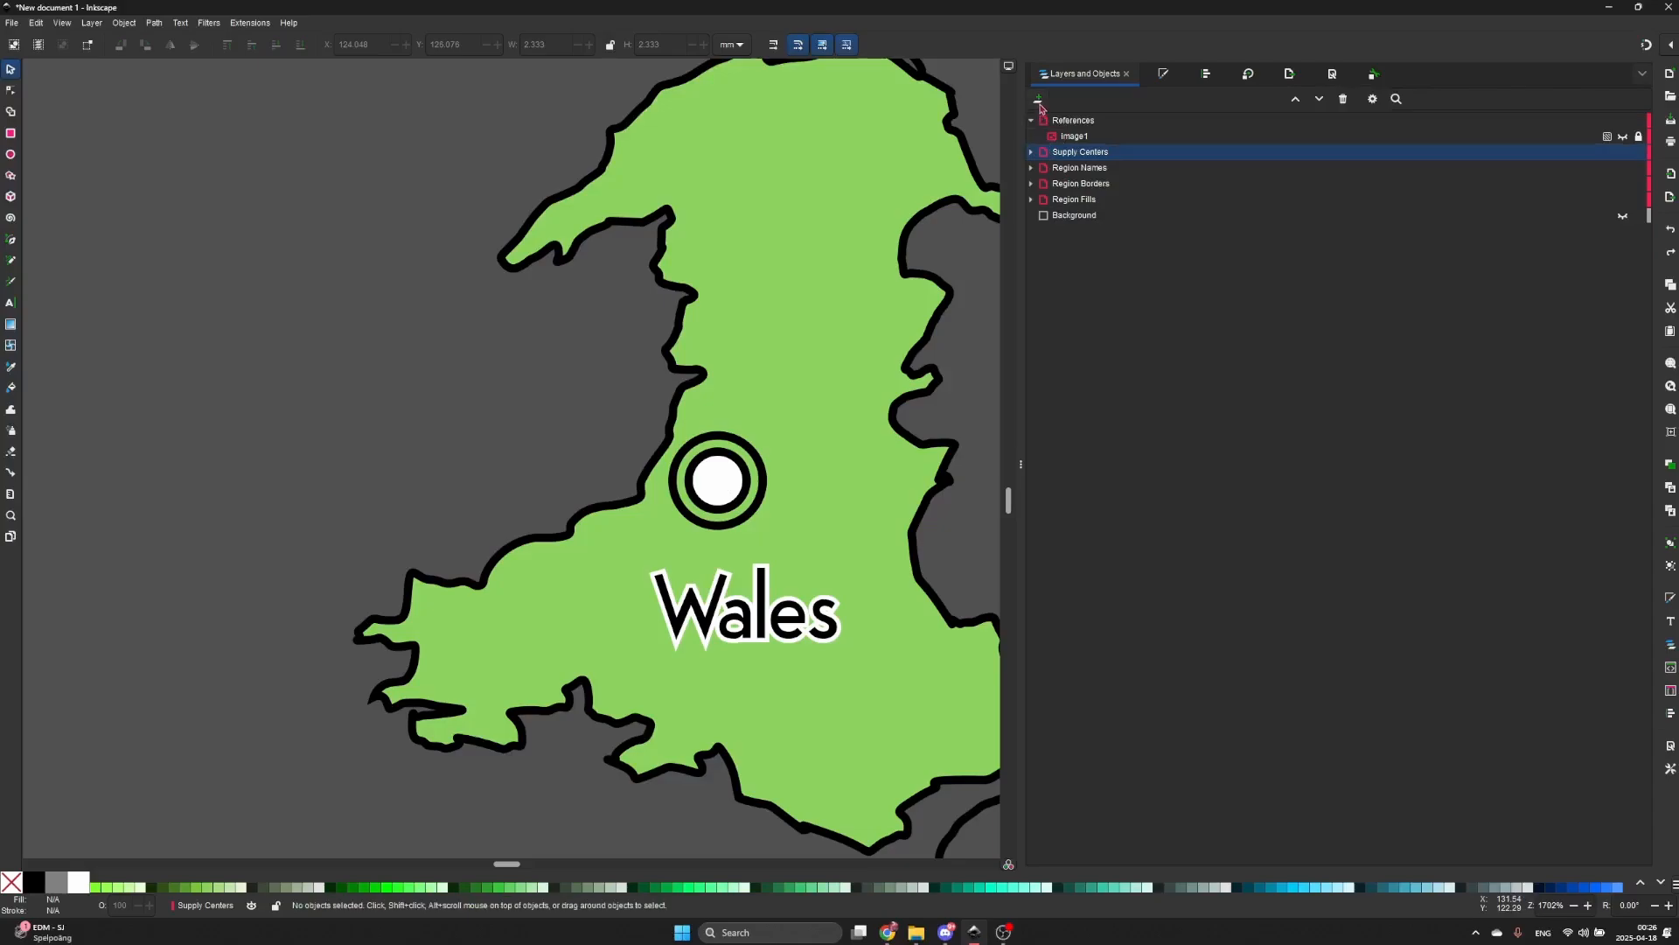
pyautogui.click(1040, 104)
pyautogui.write('Units')
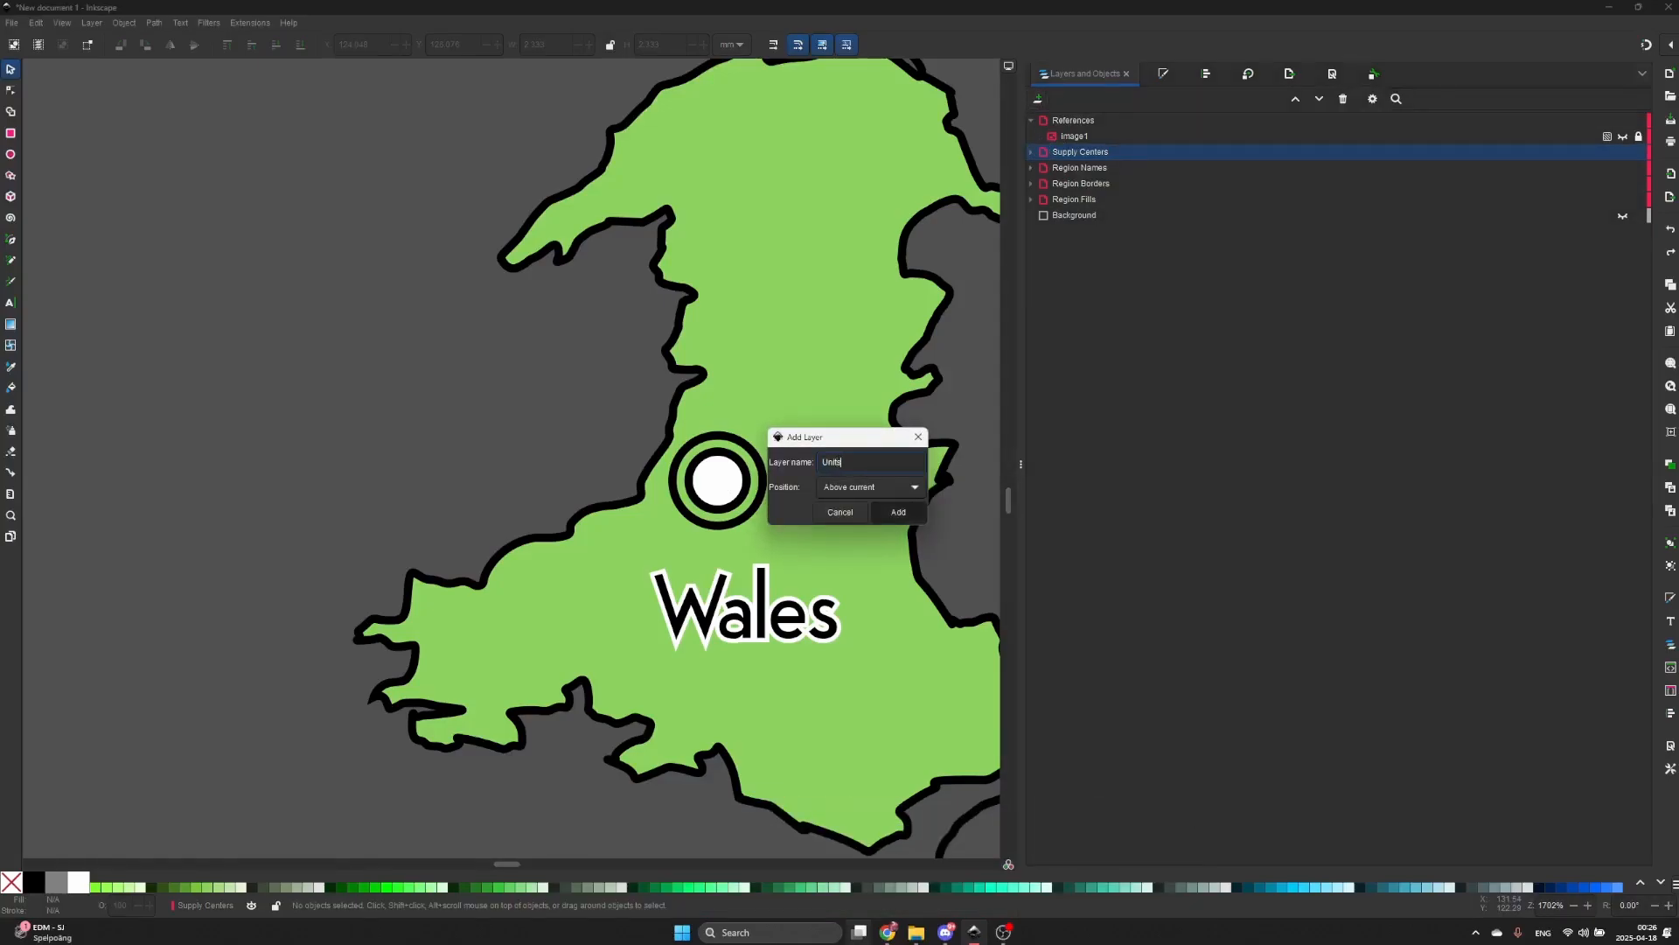
pyautogui.press('Return')
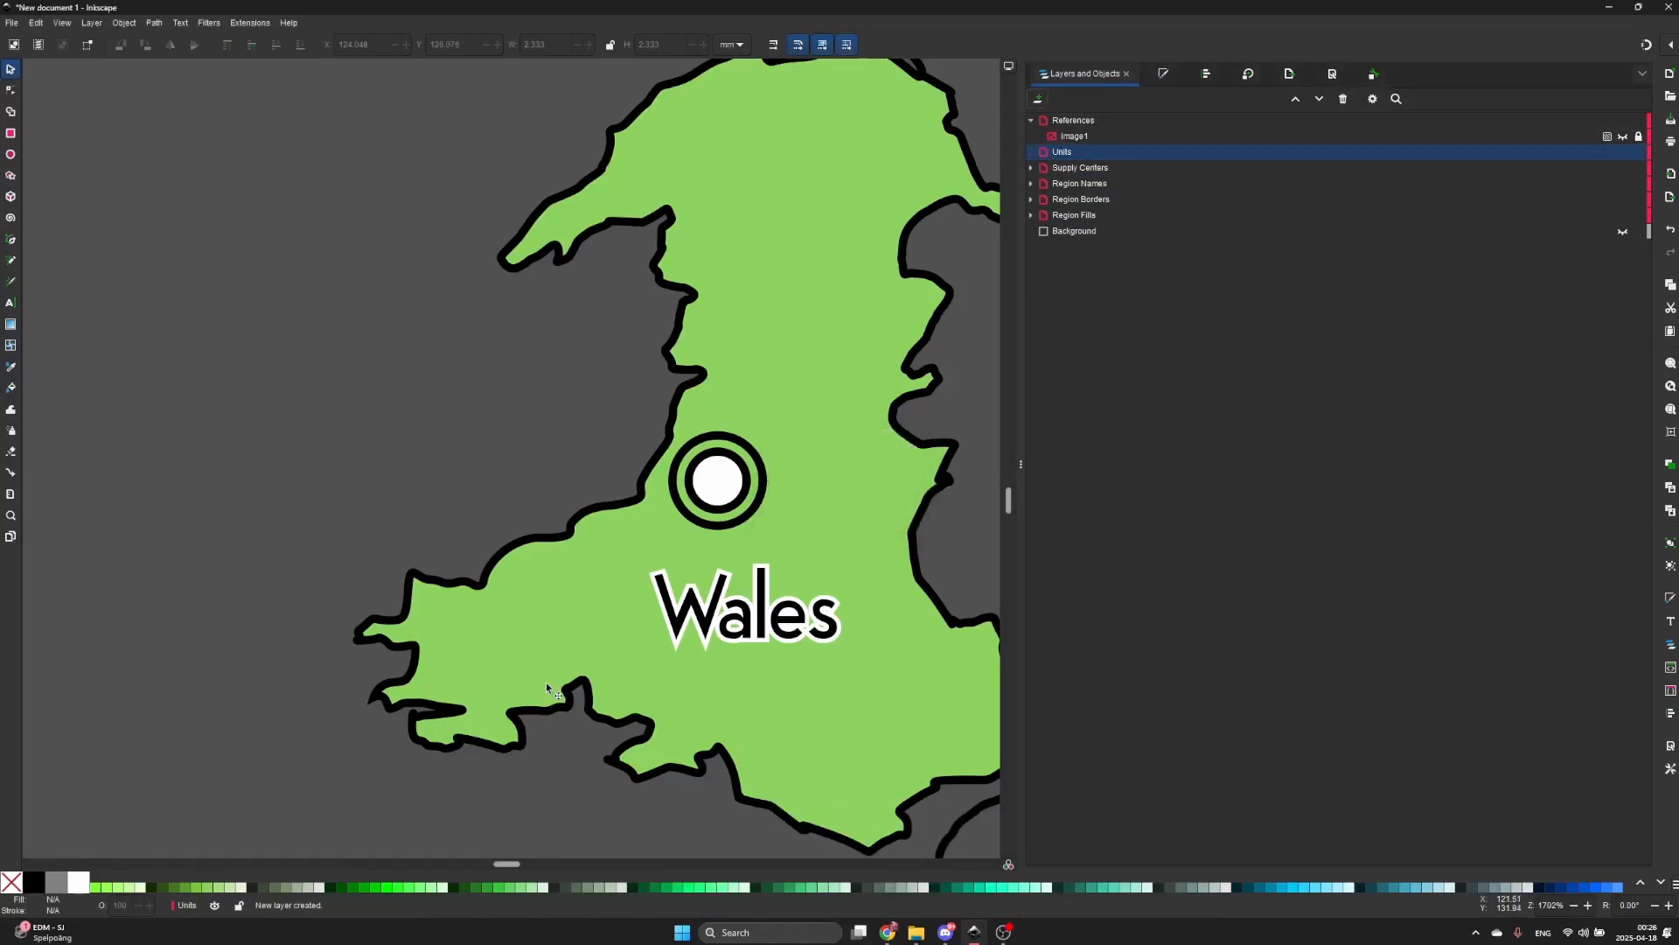
# - Draw a regular polygon with 6 corners, about 3.7 by 3.3 mm, in the empty sea northwest of Wales
pyautogui.click(718, 507)
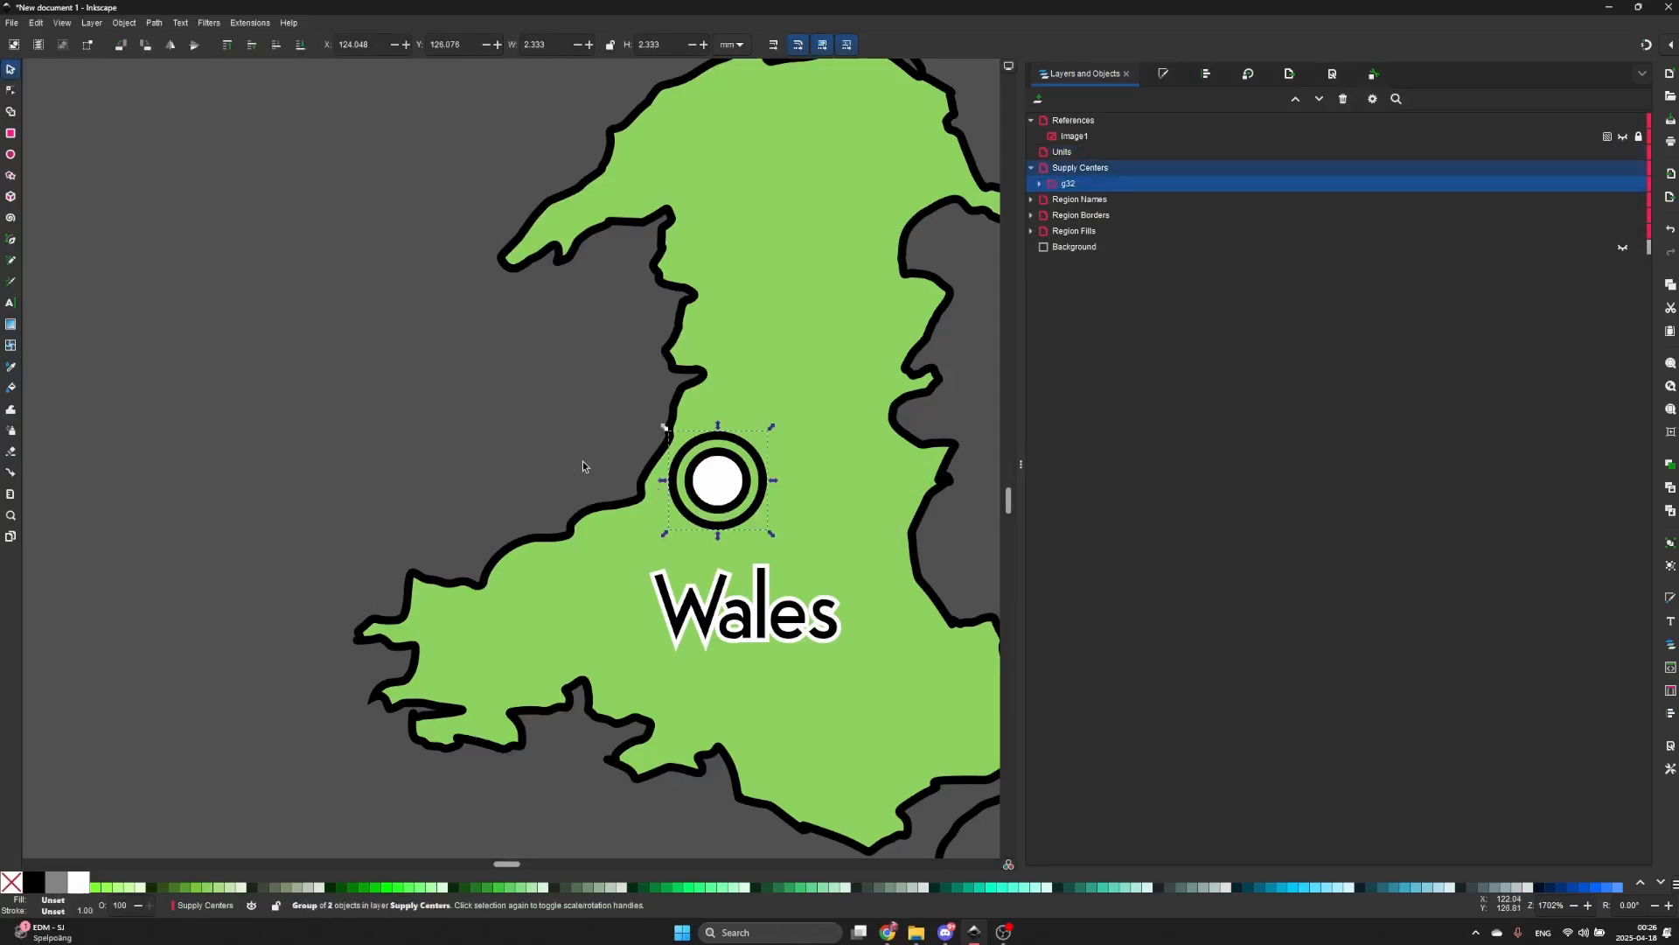
pyautogui.click(556, 455)
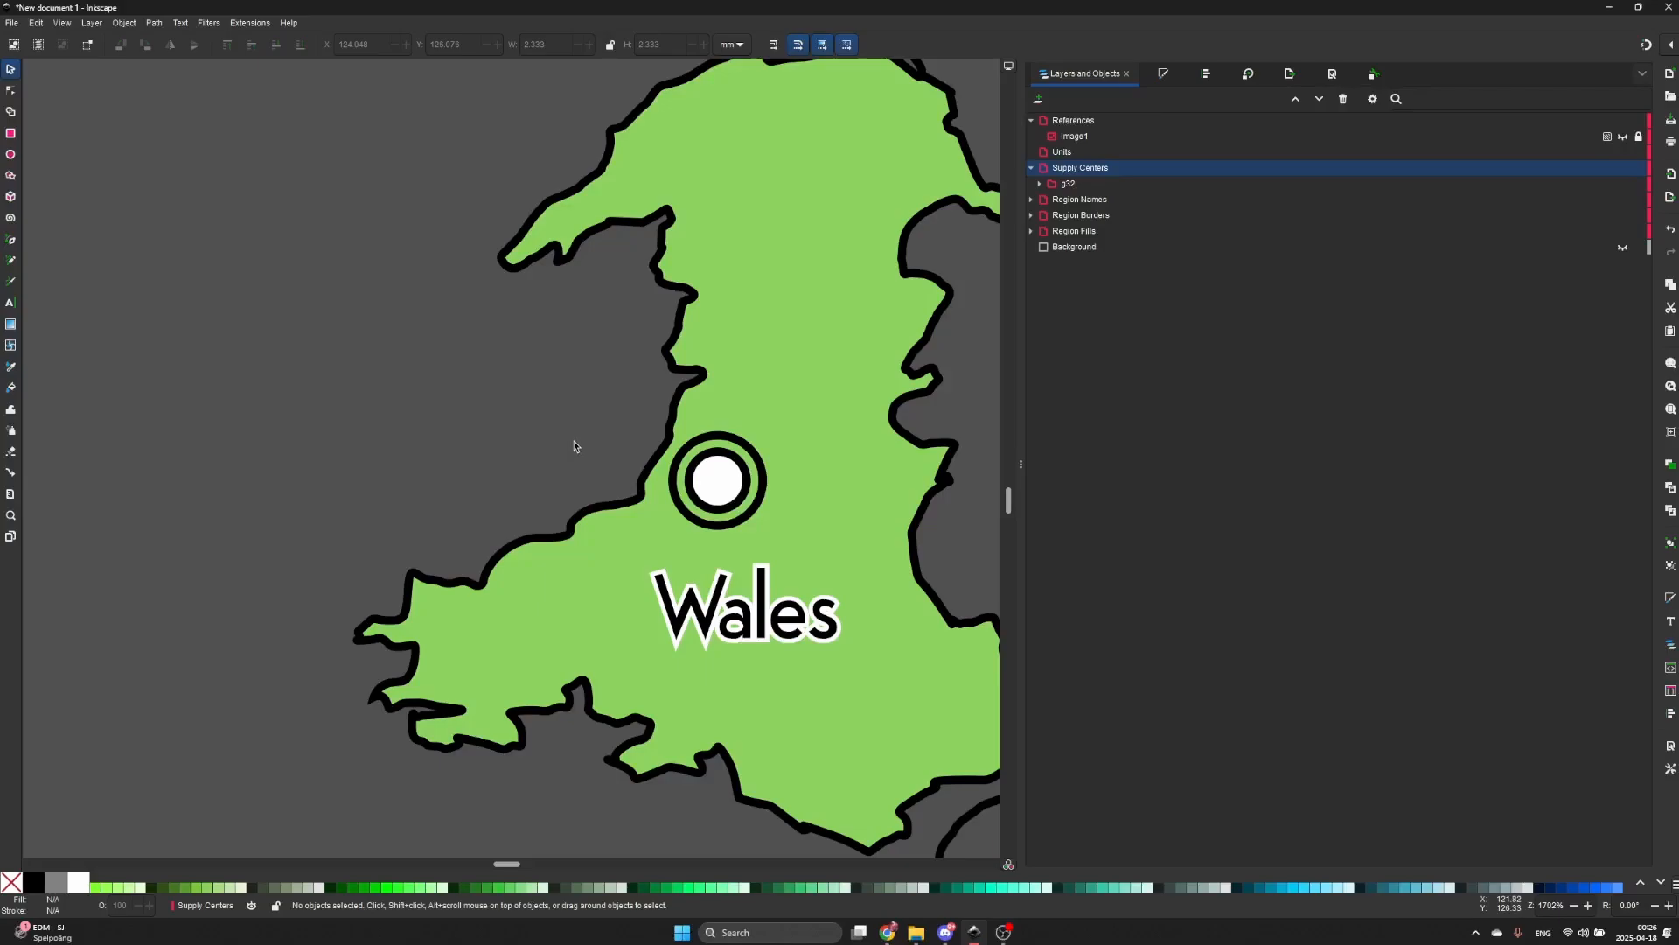
pyautogui.click(13, 178)
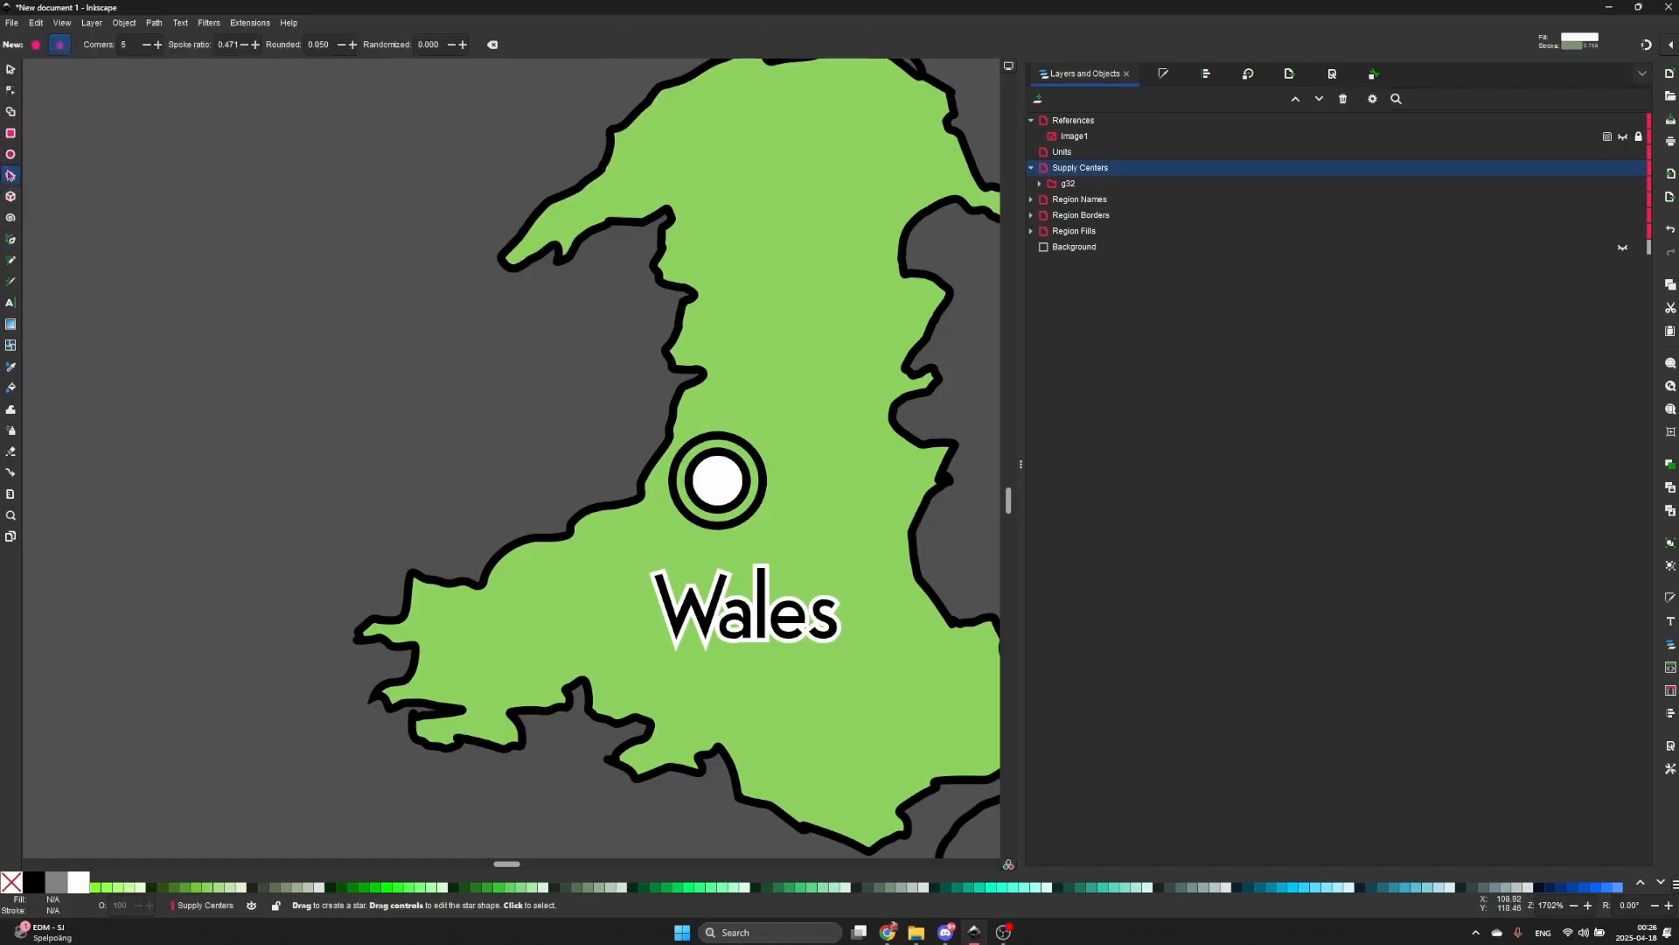
pyautogui.click(34, 48)
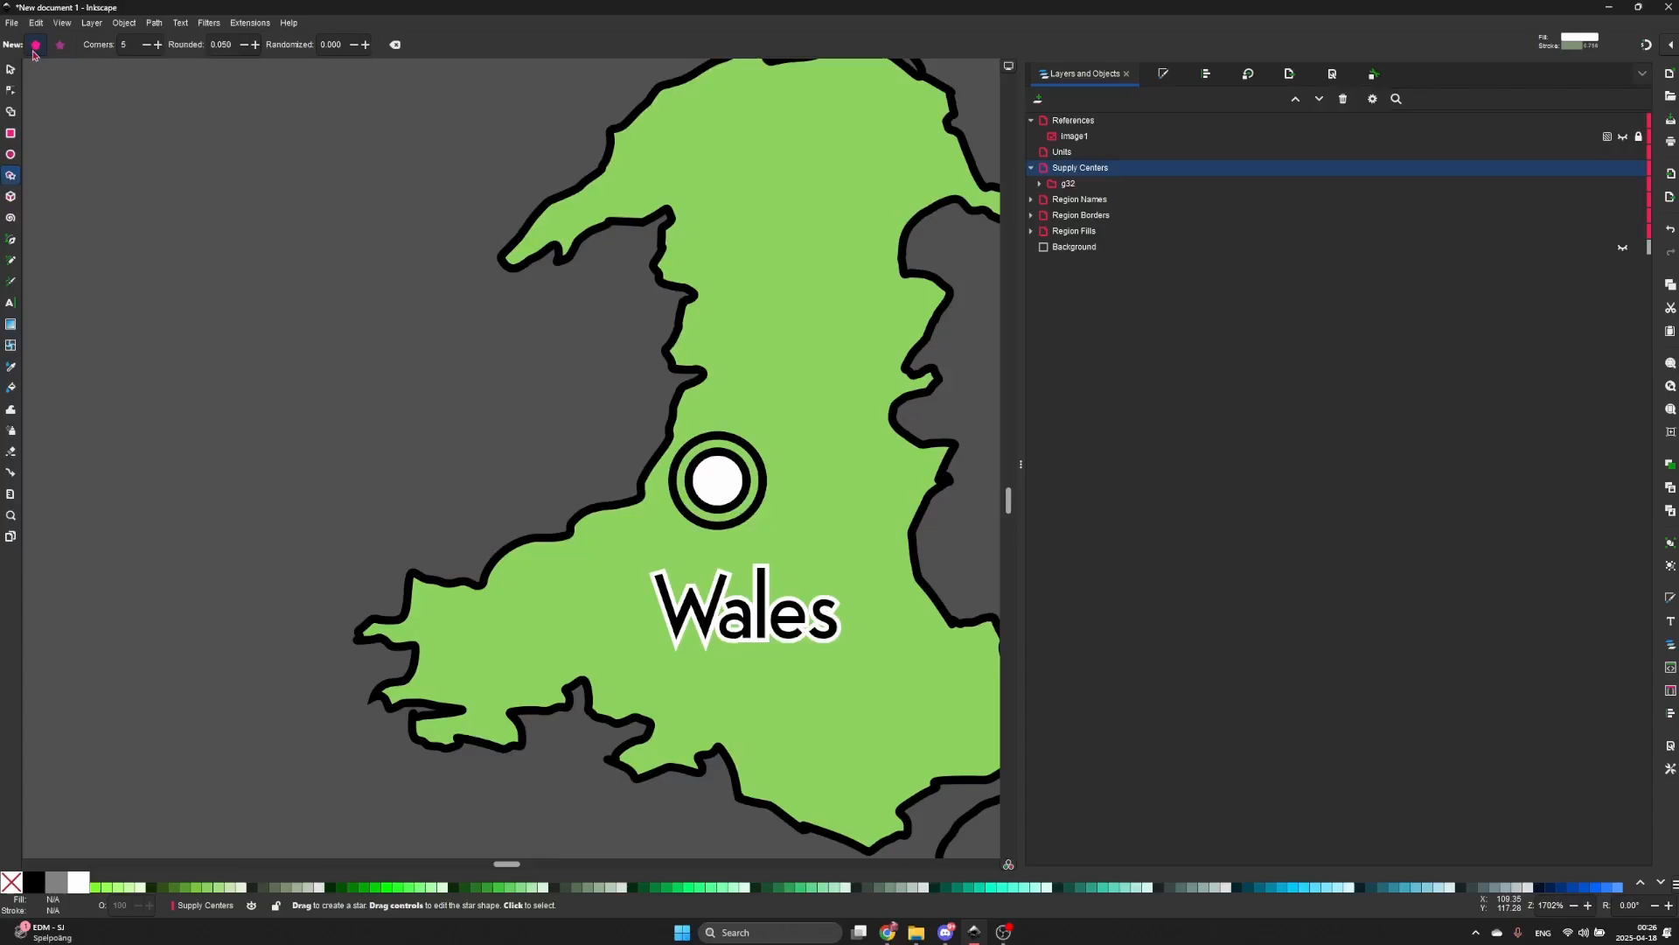
pyautogui.click(159, 44)
pyautogui.moveTo(373, 229); pyautogui.dragTo(415, 298)
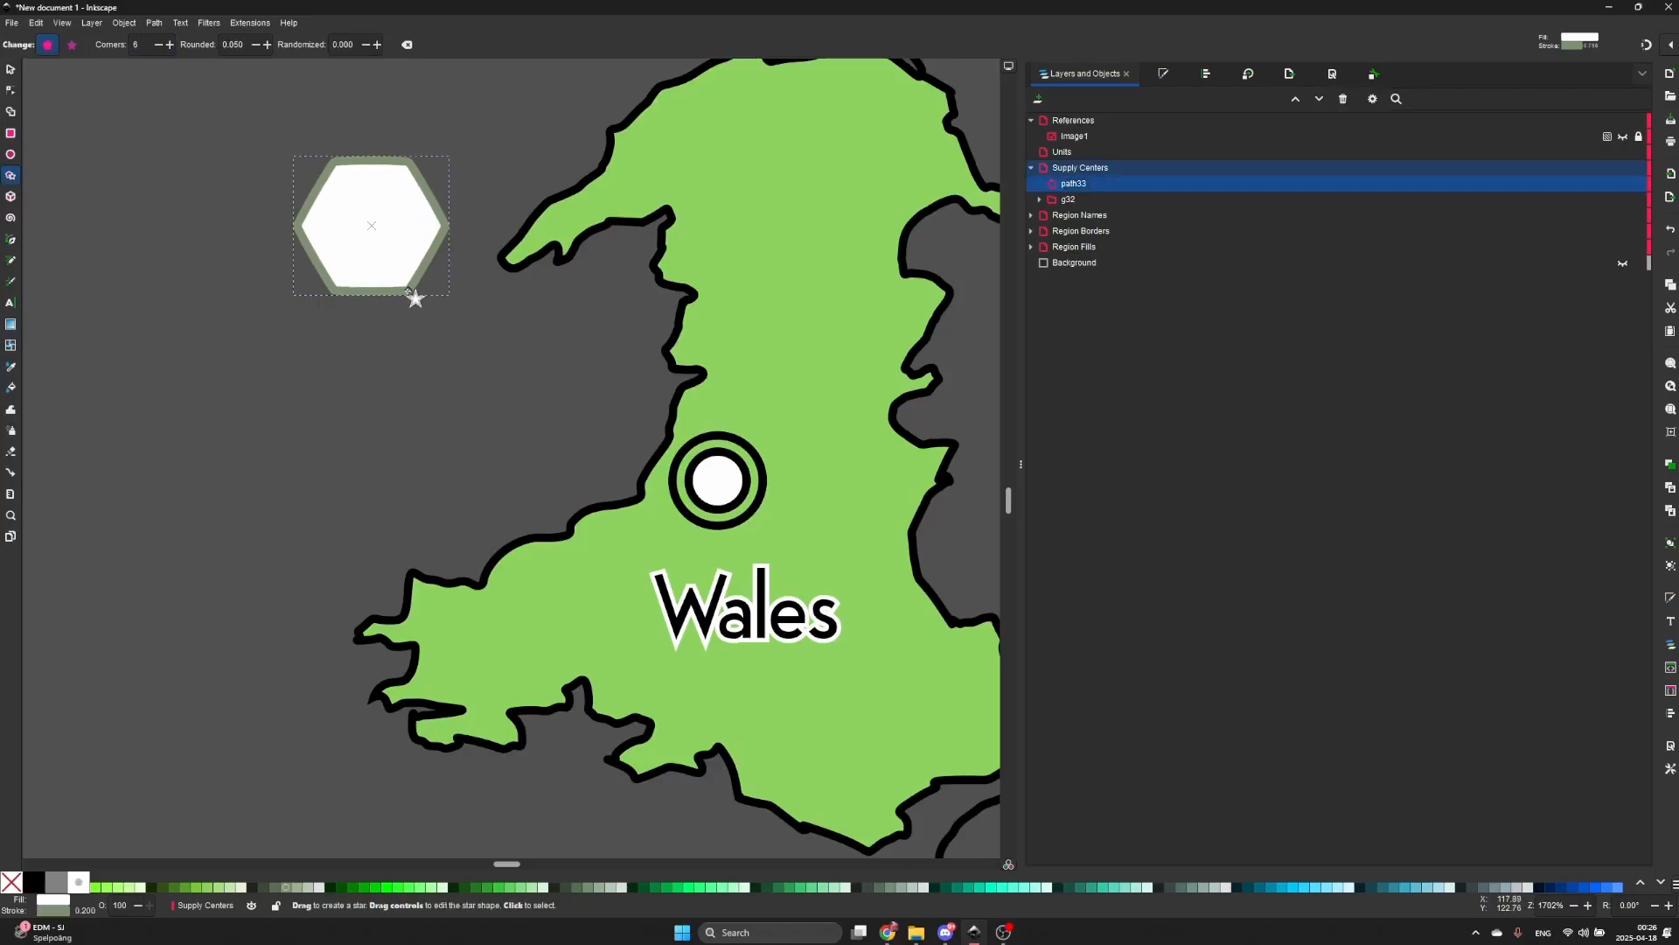
# - Fill the hexagon with the green sampled from Wales and make its stroke white
pyautogui.press('d')
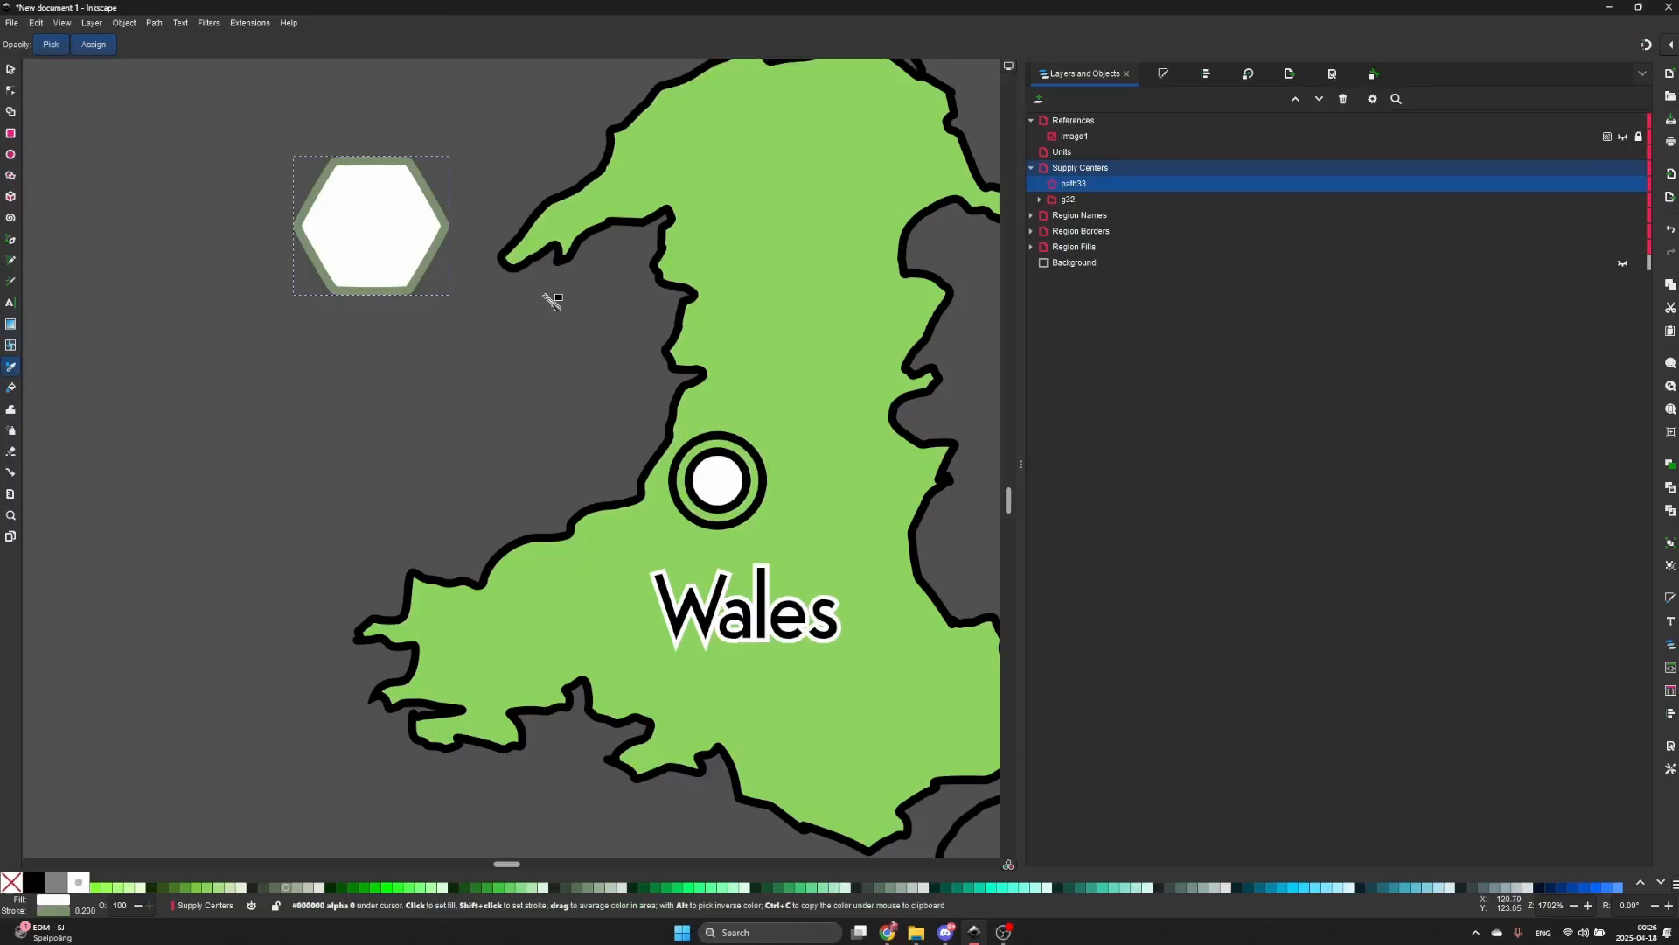
pyautogui.click(730, 255)
pyautogui.press('s')
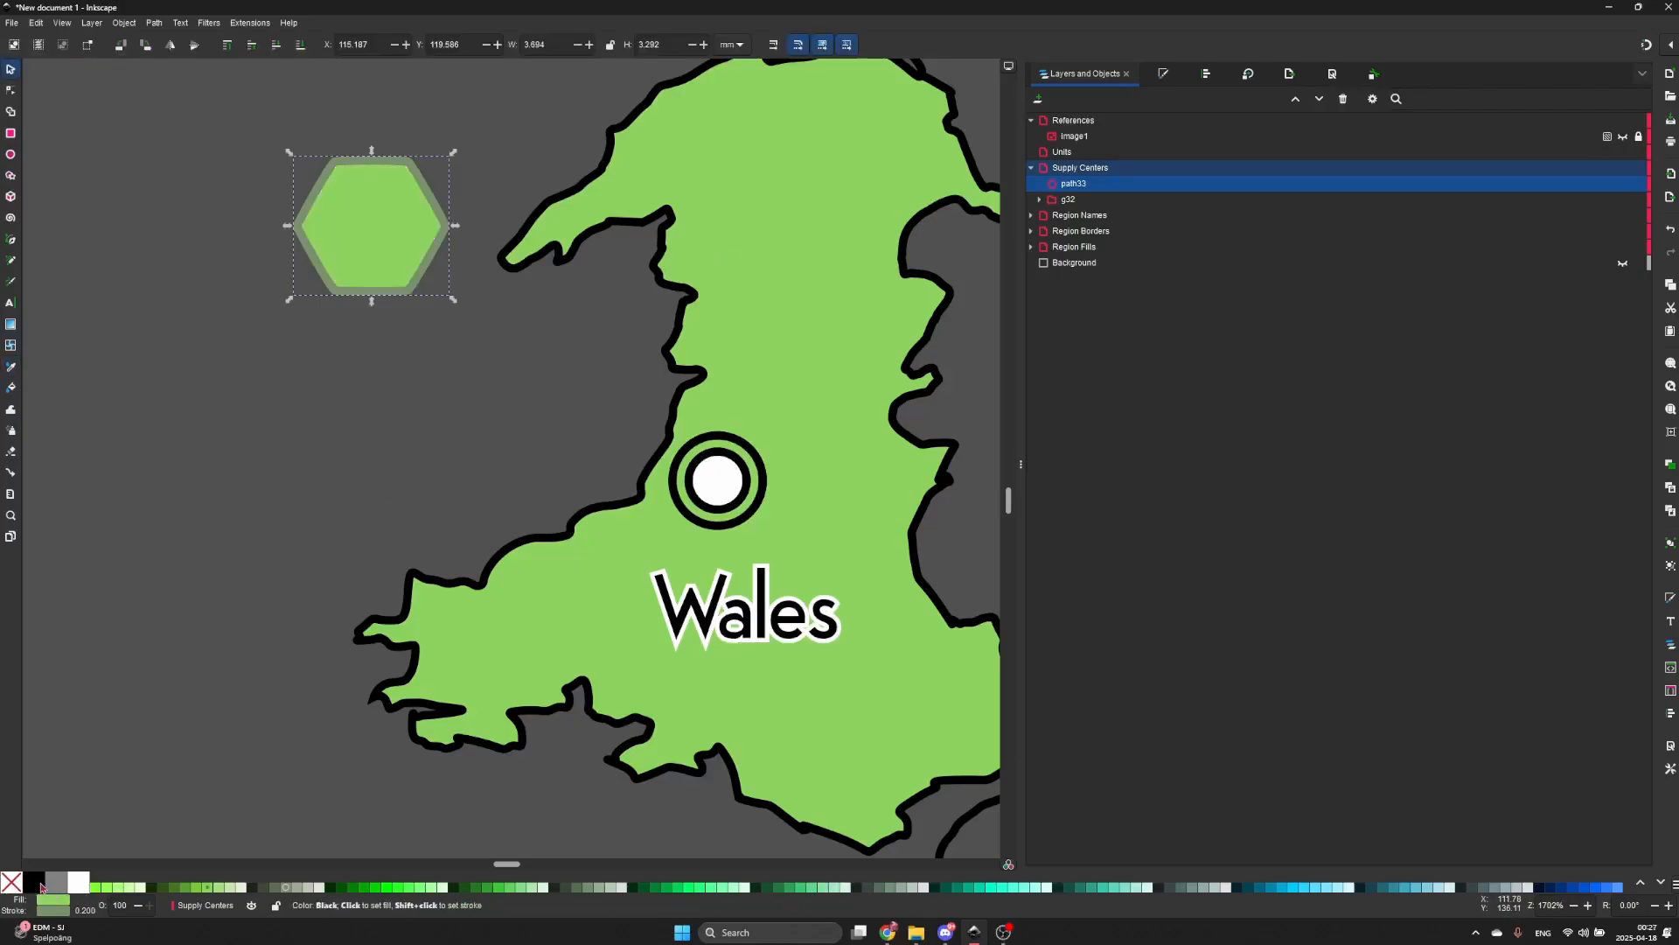
pyautogui.keyDown('shift'); pyautogui.click(79, 883); pyautogui.keyUp('shift')
pyautogui.click(310, 578)
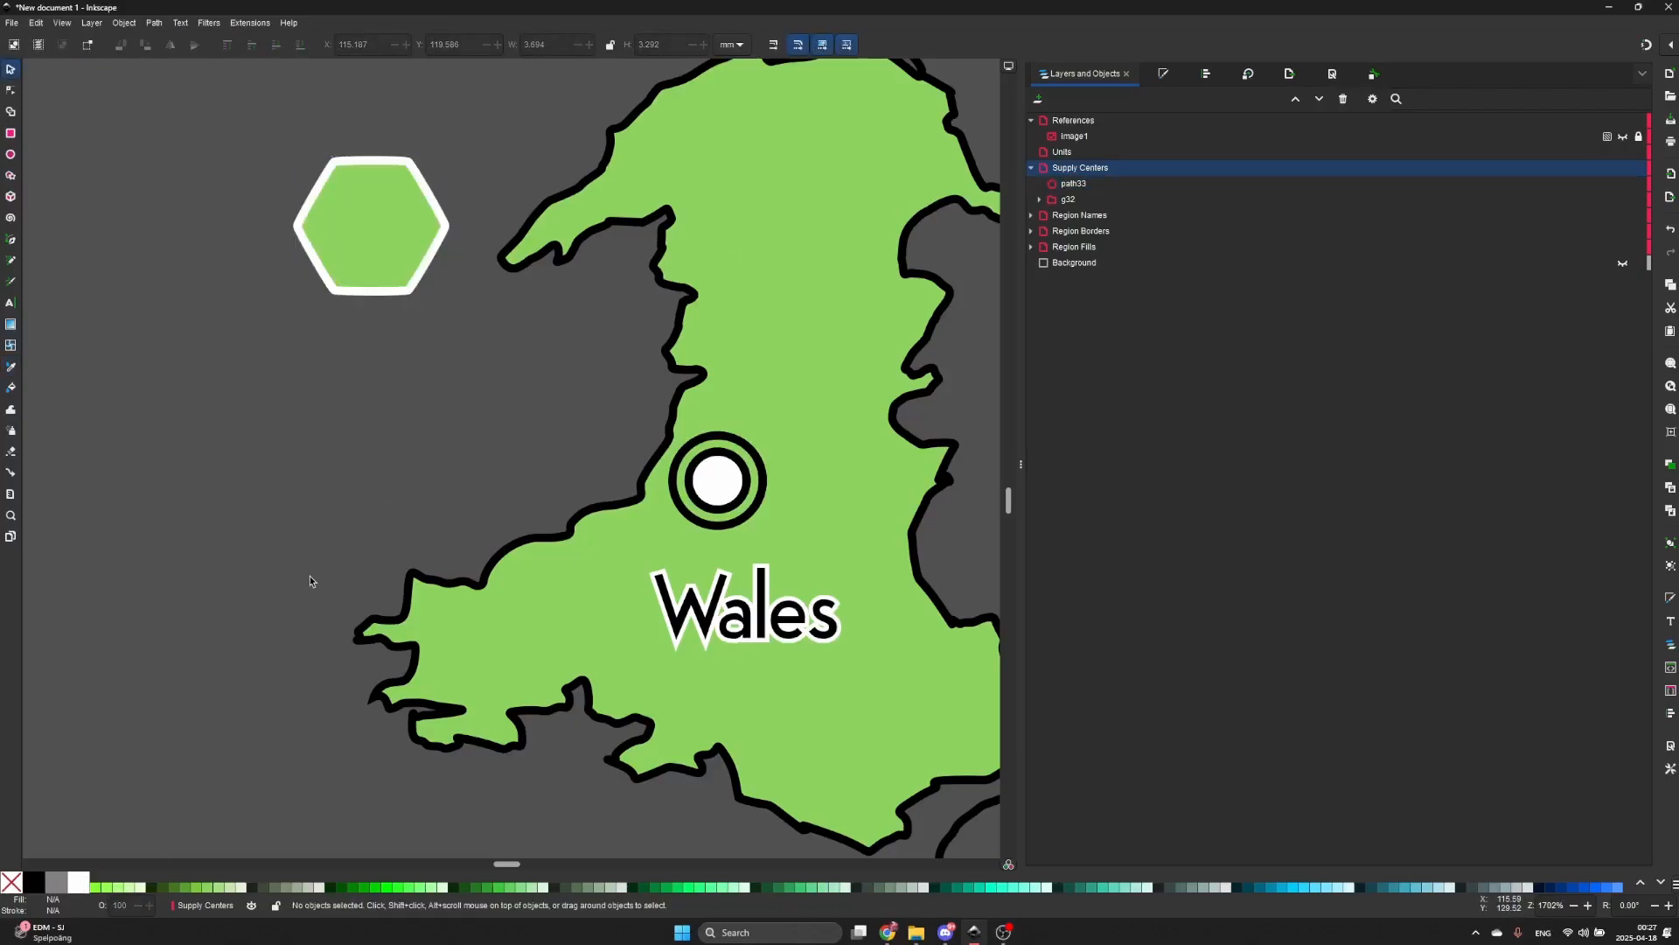
# - Duplicate the hexagon, give the copy no fill and a black stroke, and enlarge it around its centre to about 4.2 by 3.7 mm
pyautogui.click(362, 224)
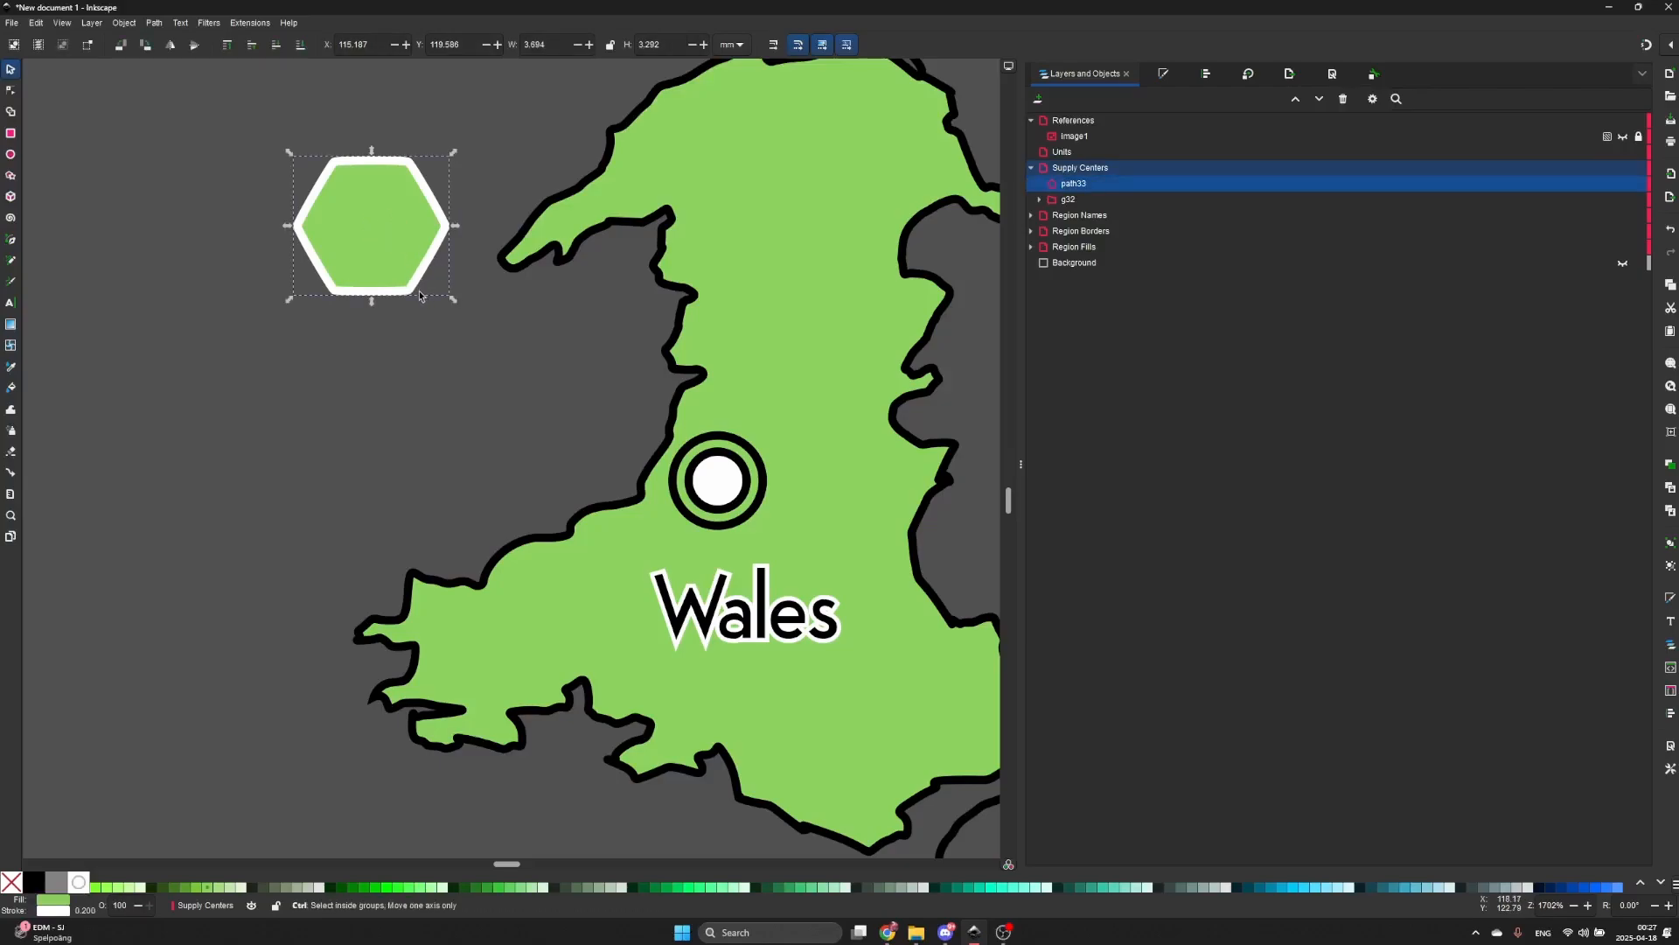
pyautogui.hotkey('ctrl', 'd')
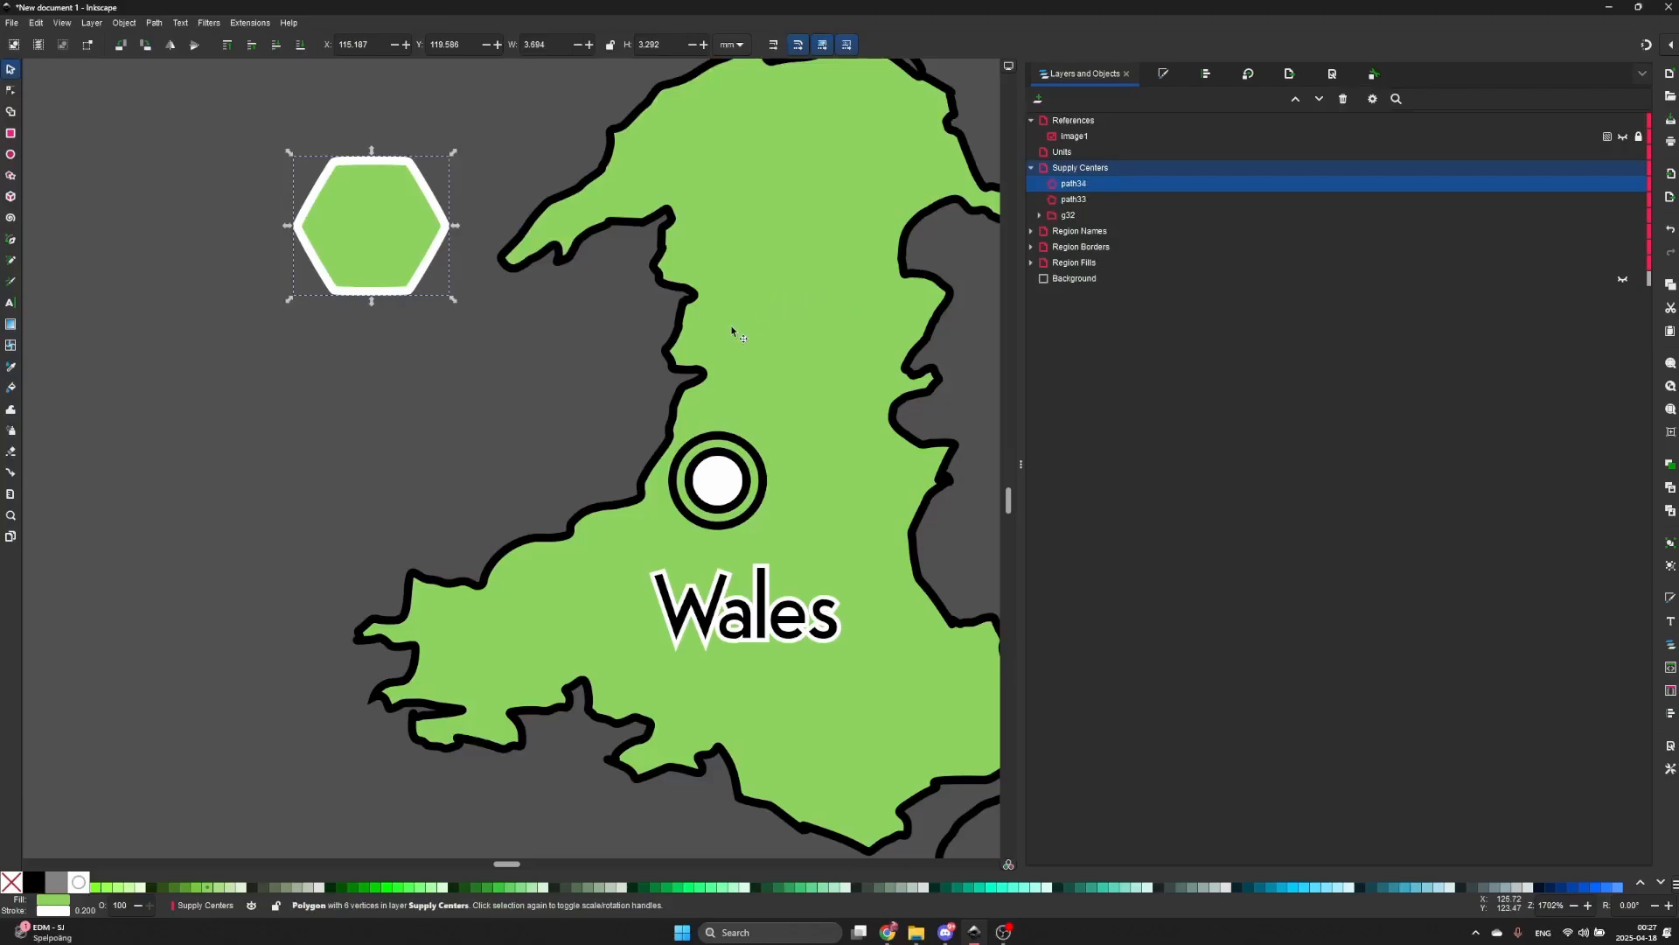
pyautogui.click(13, 883)
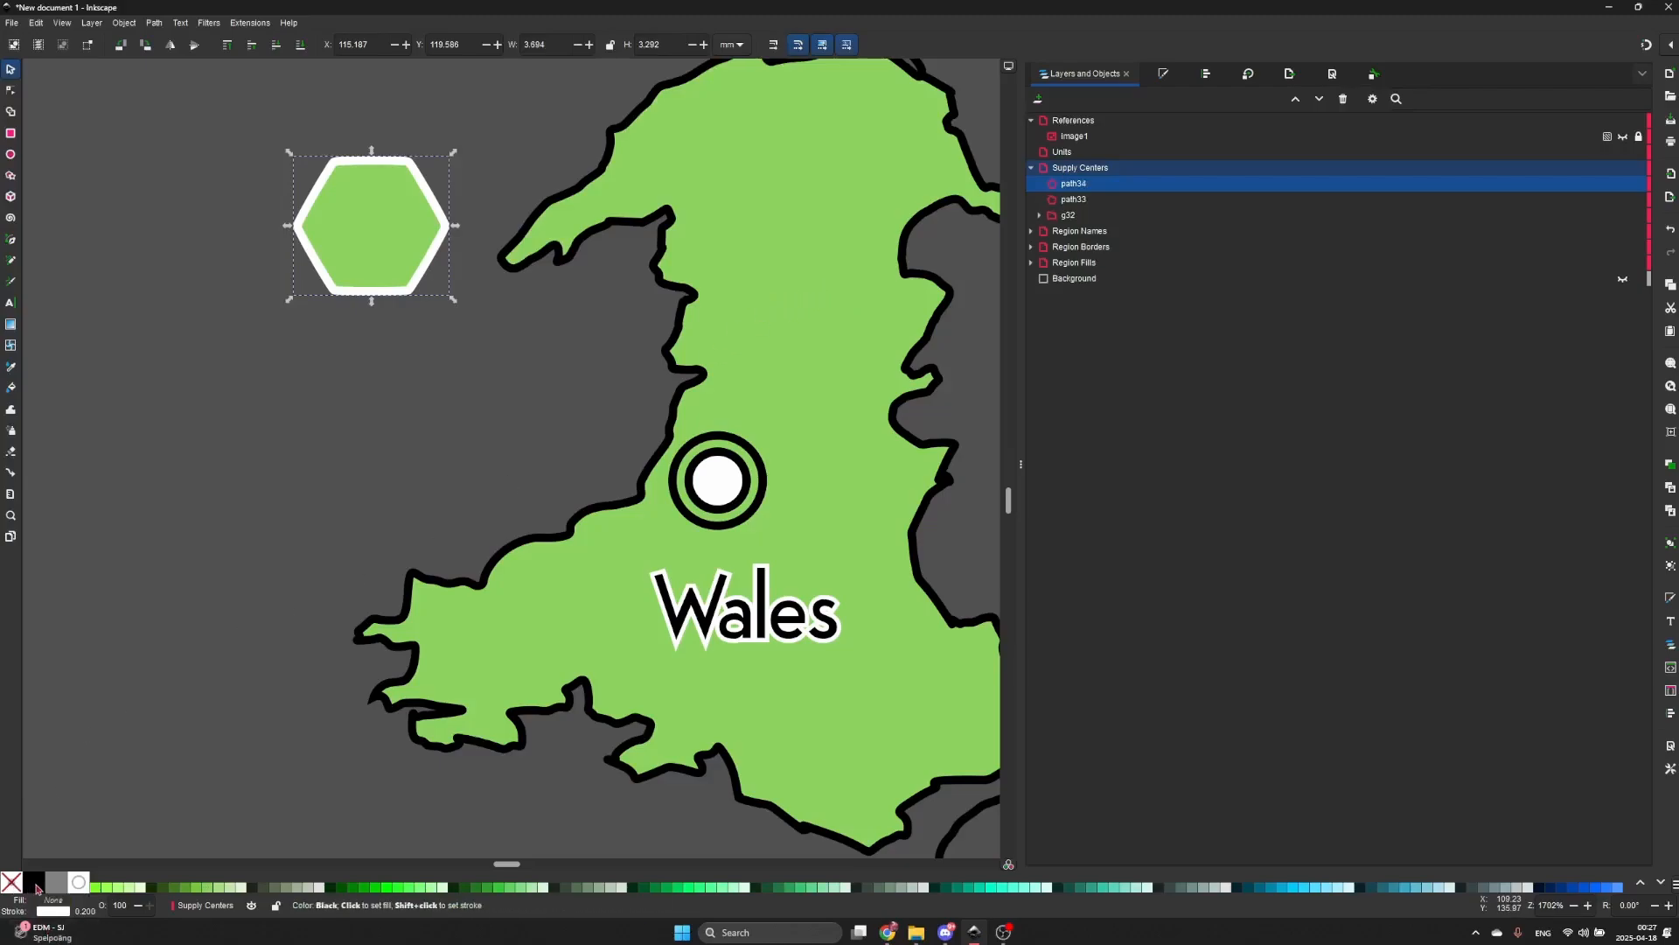
pyautogui.keyDown('shift'); pyautogui.click(35, 885); pyautogui.keyUp('shift')
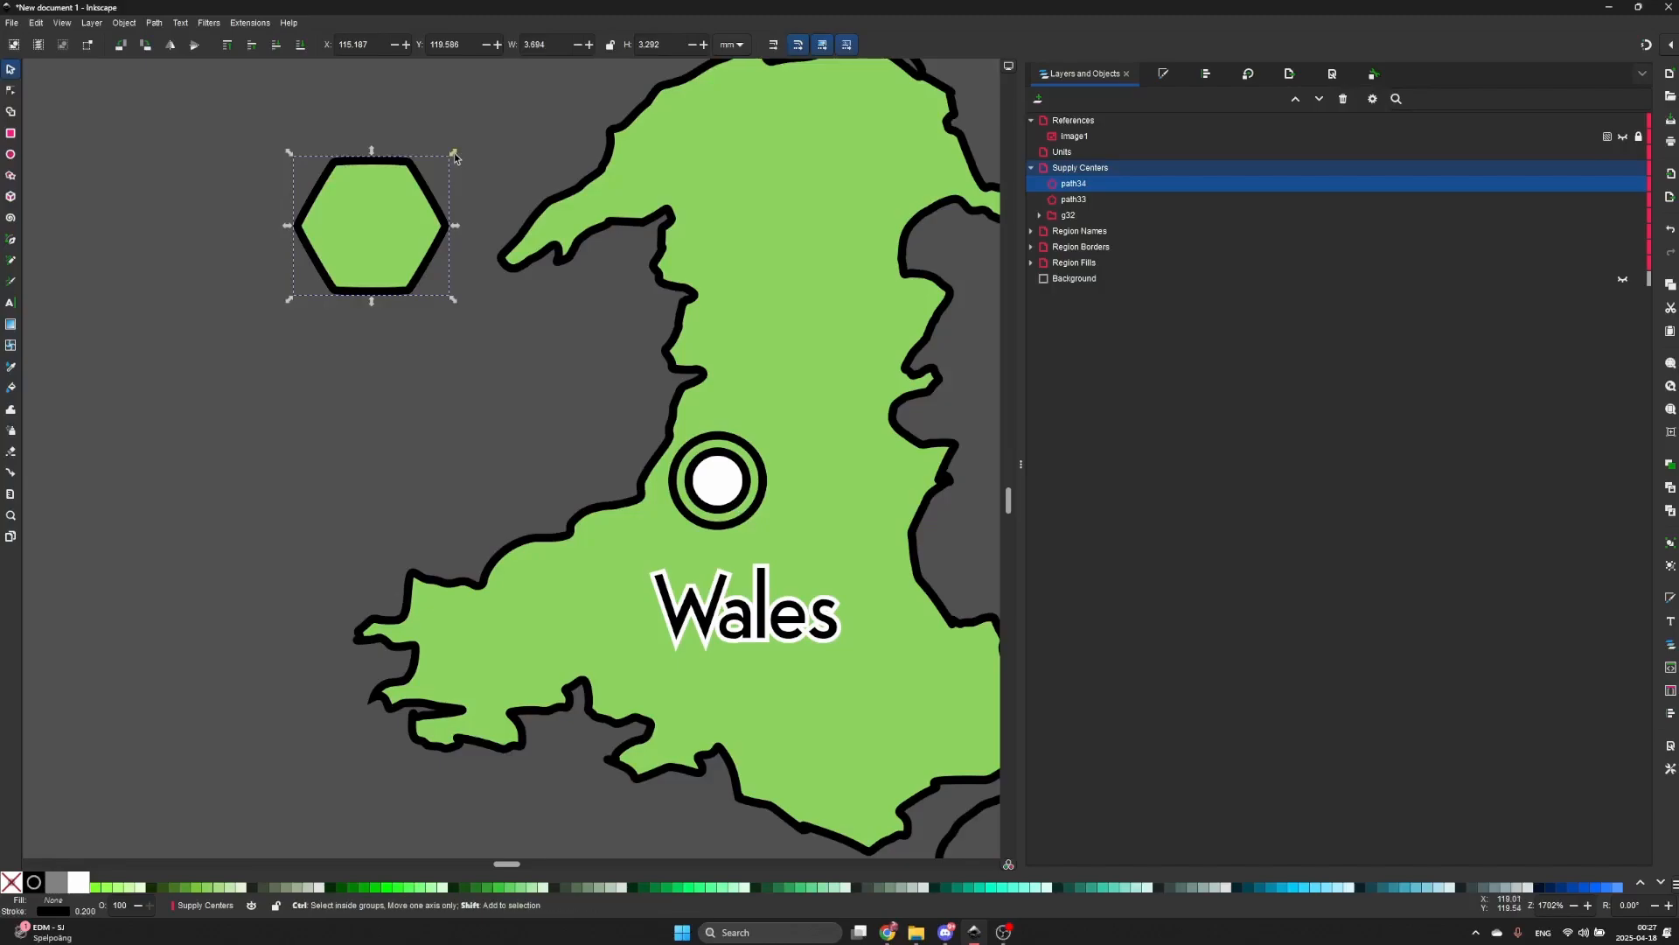
pyautogui.moveTo(455, 157); pyautogui.dragTo(464, 146)
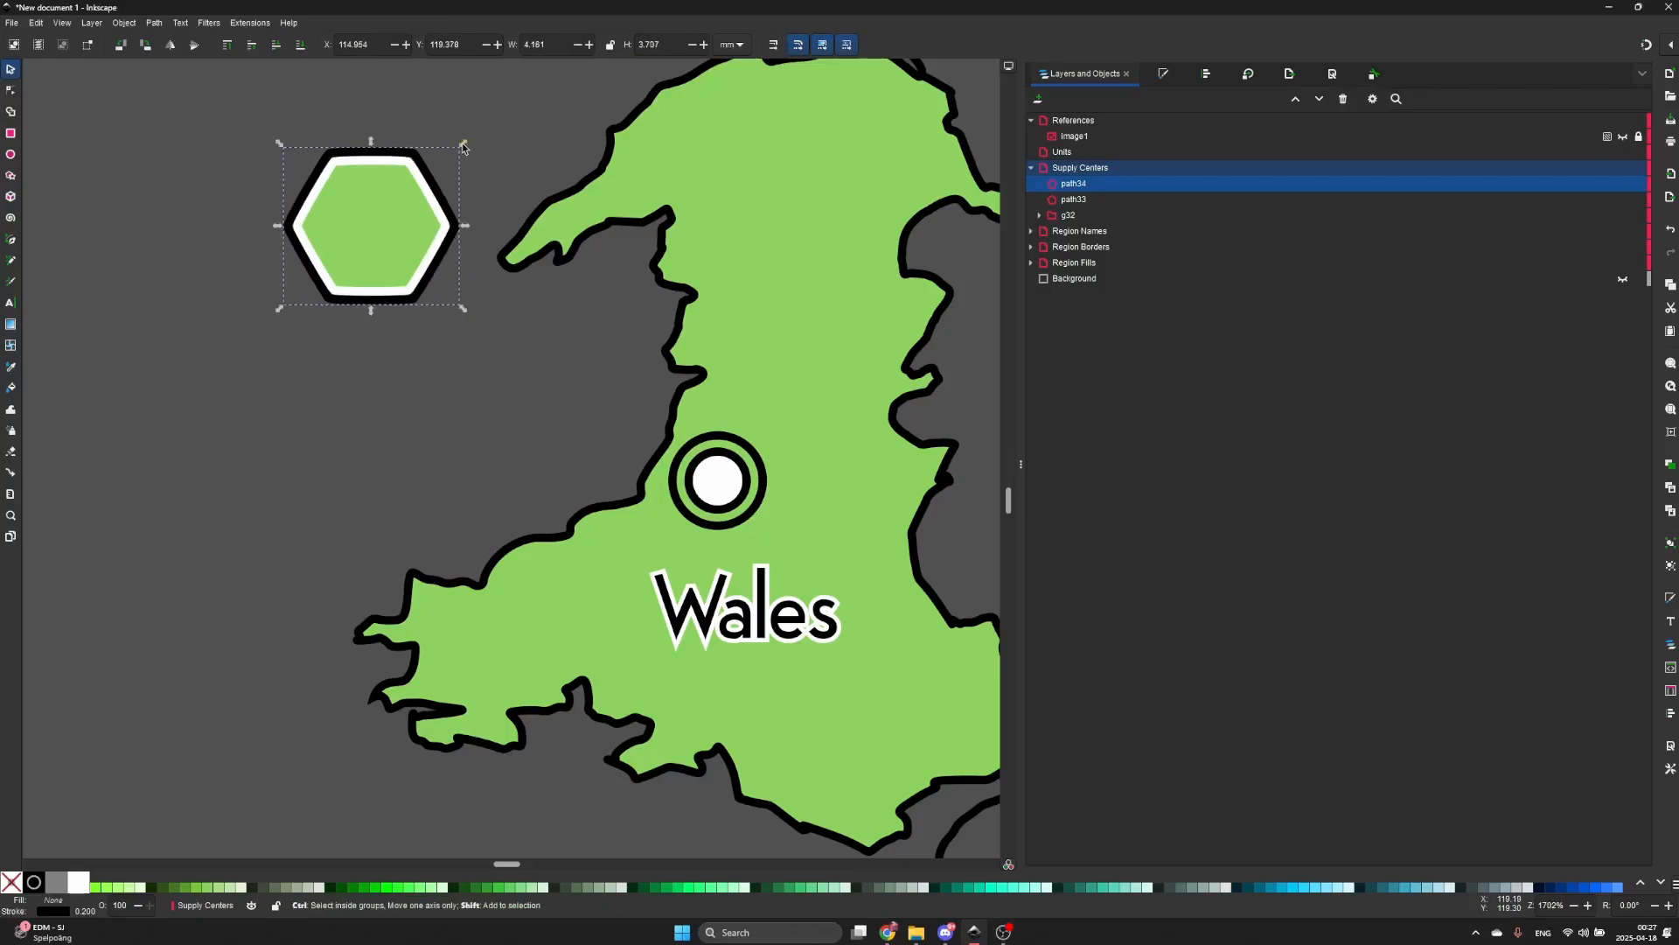
pyautogui.click(491, 122)
# - Group the two hexagons and move the group onto northern Wales, above the supply center marker
pyautogui.moveTo(239, 111); pyautogui.dragTo(506, 341)
pyautogui.rightClick(388, 262)
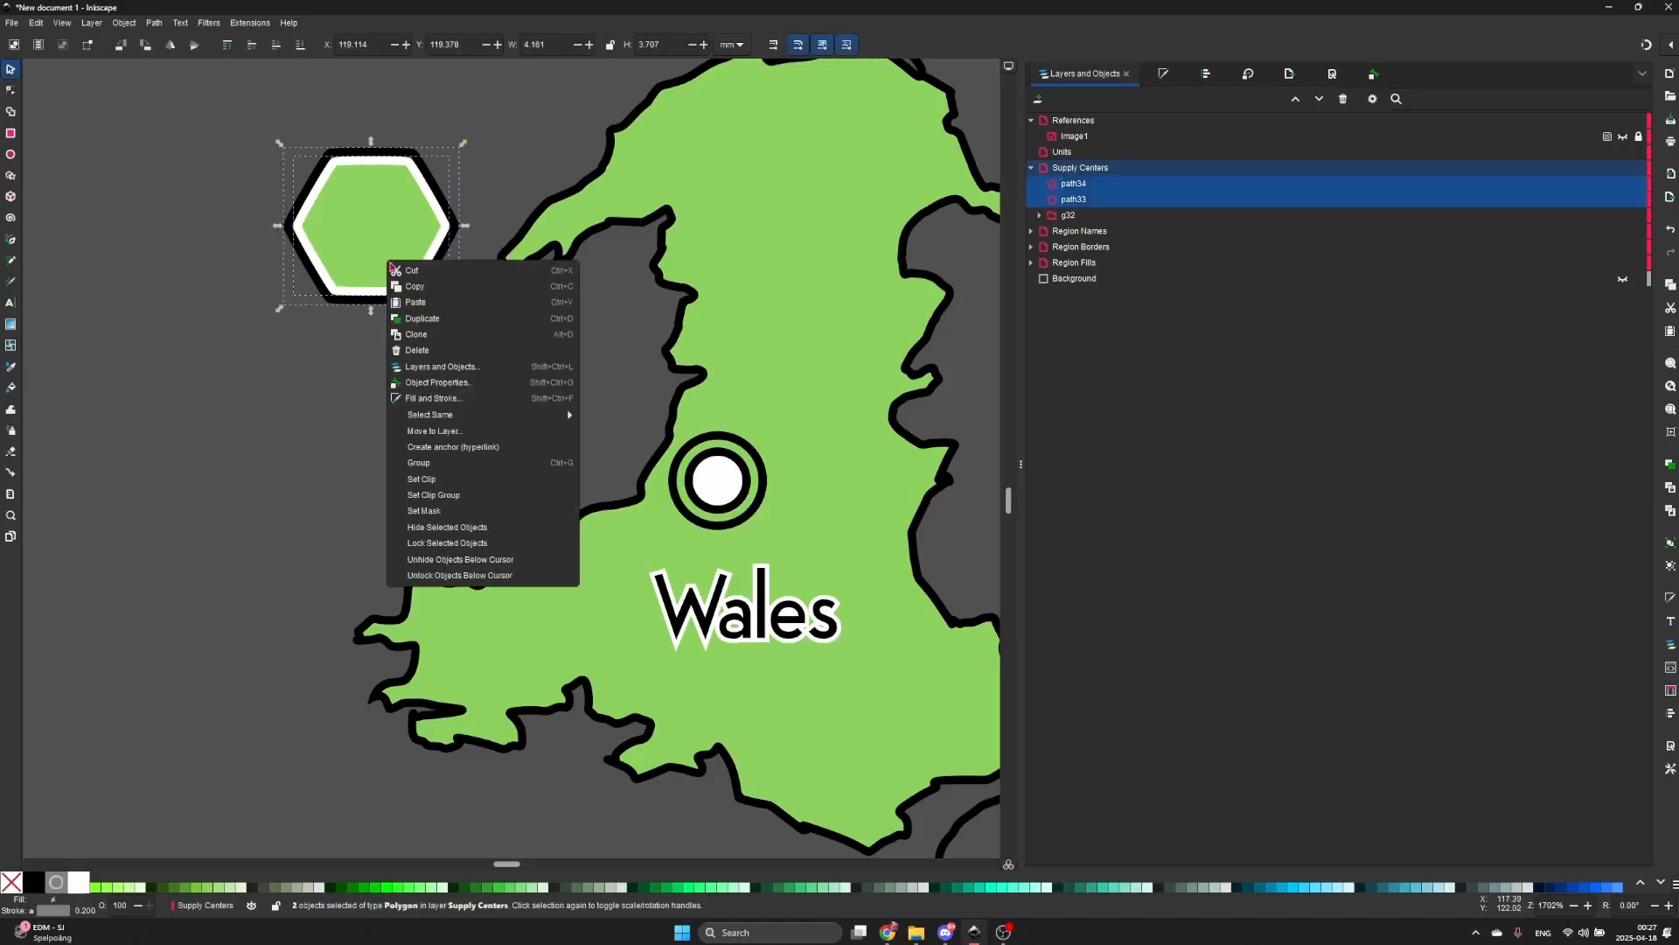
pyautogui.click(452, 463)
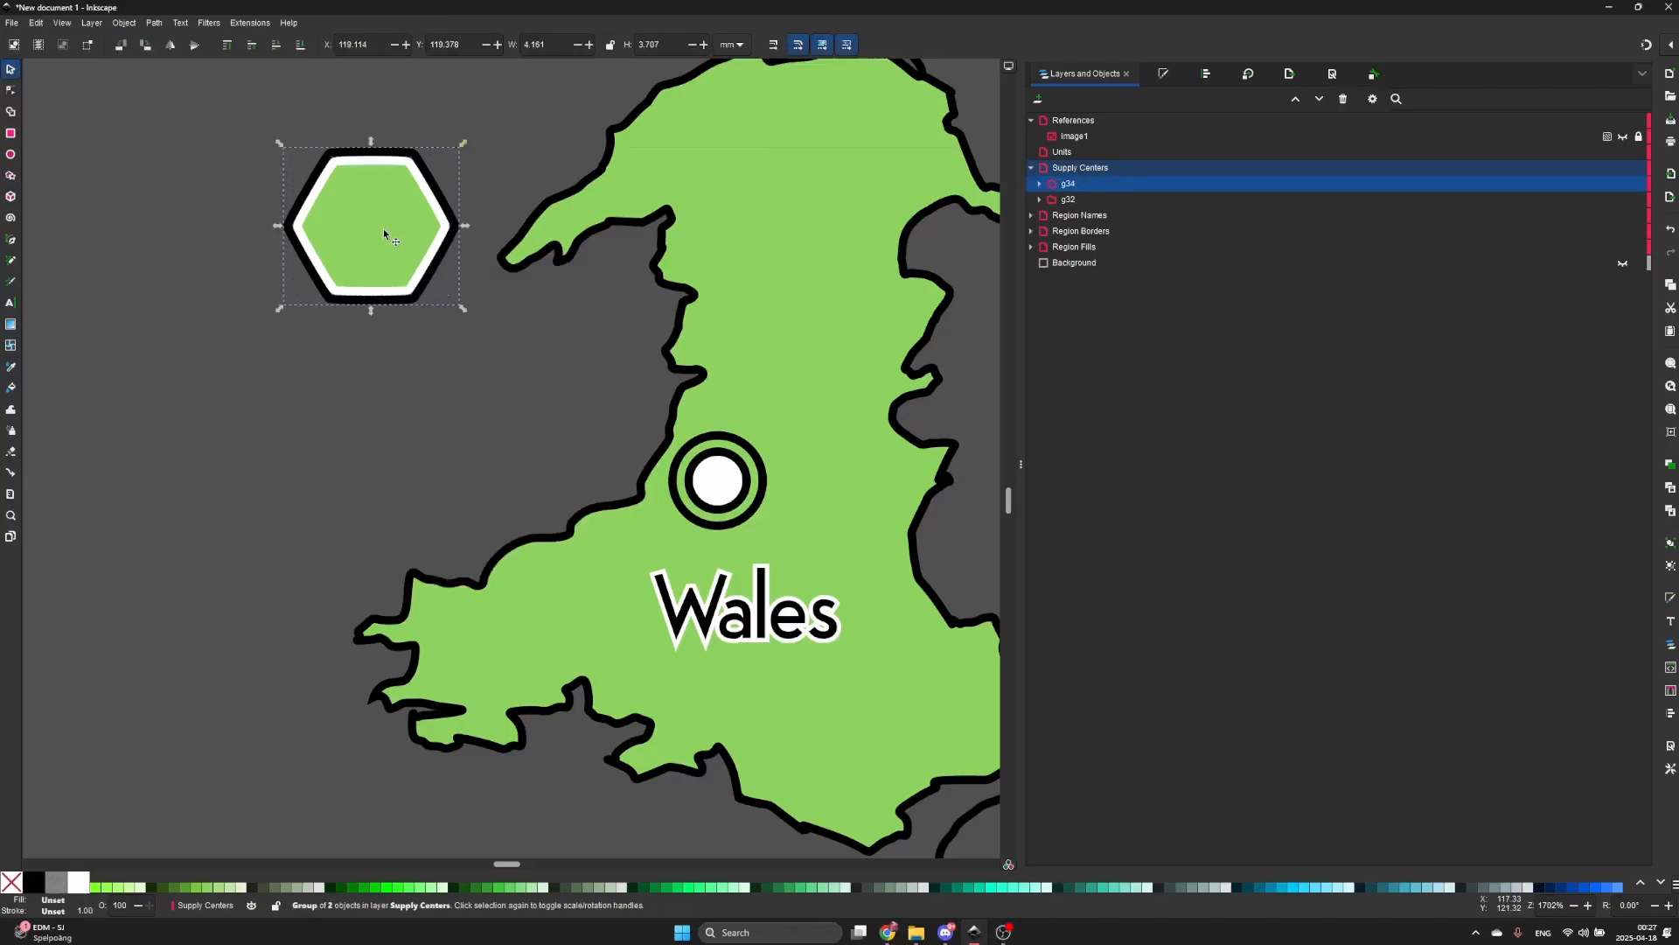
pyautogui.moveTo(380, 239); pyautogui.dragTo(810, 314)
pyautogui.scroll(-1, 790, 316)
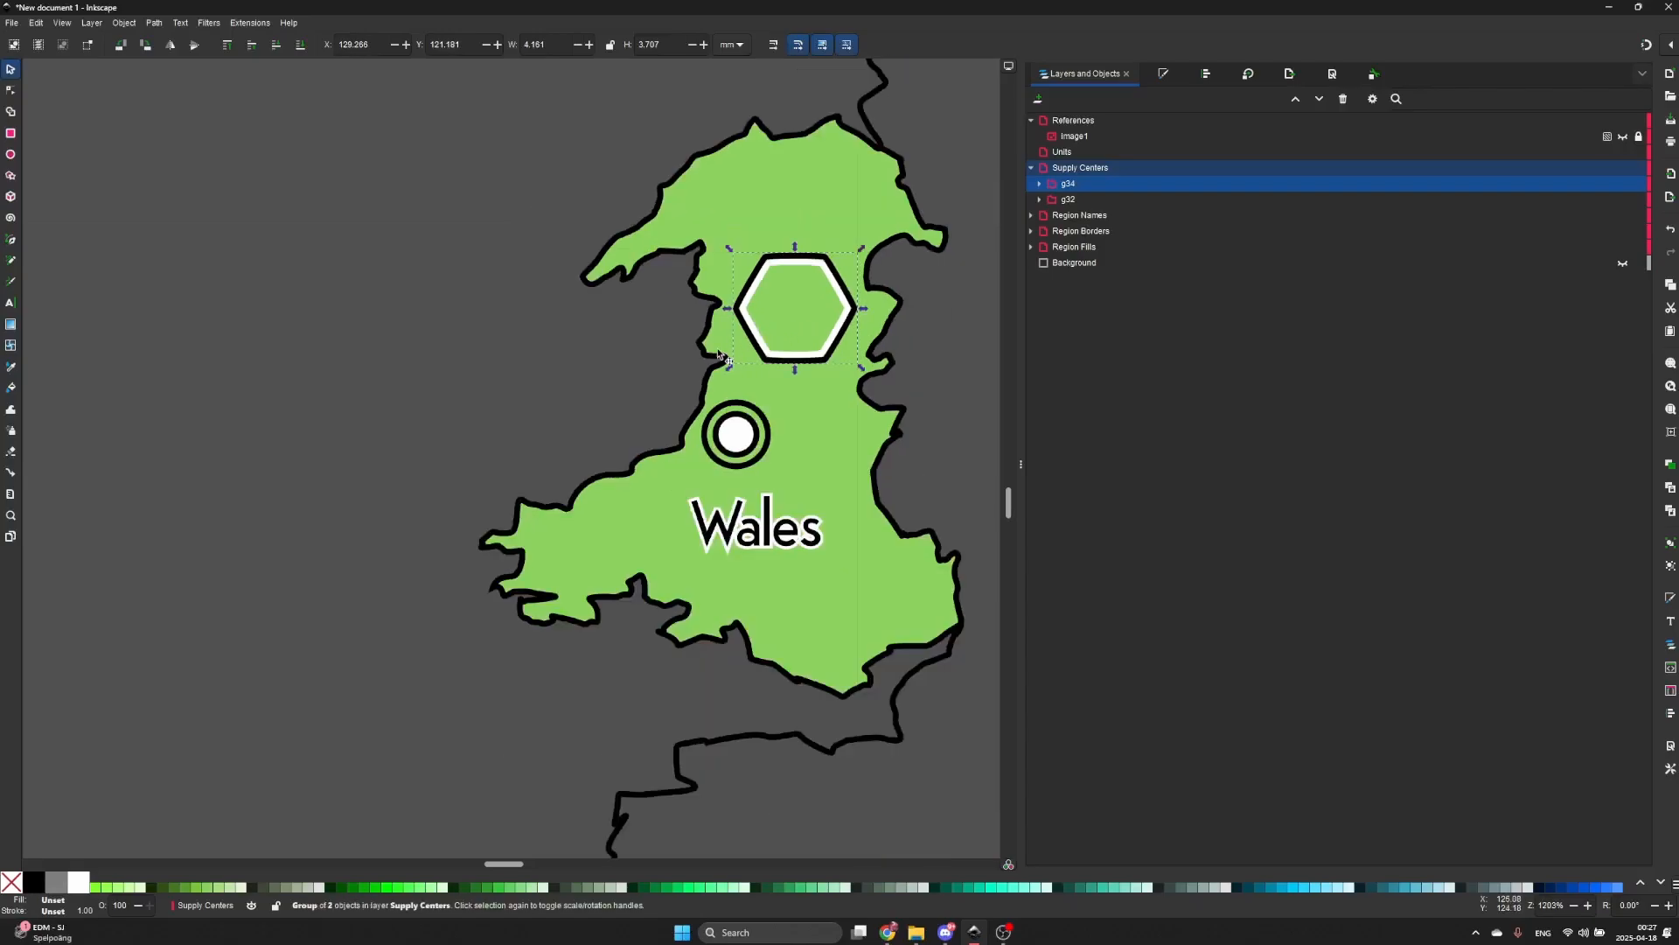
pyautogui.click(675, 372)
pyautogui.scroll(-3, 676, 372)
pyautogui.rightClick(745, 341)
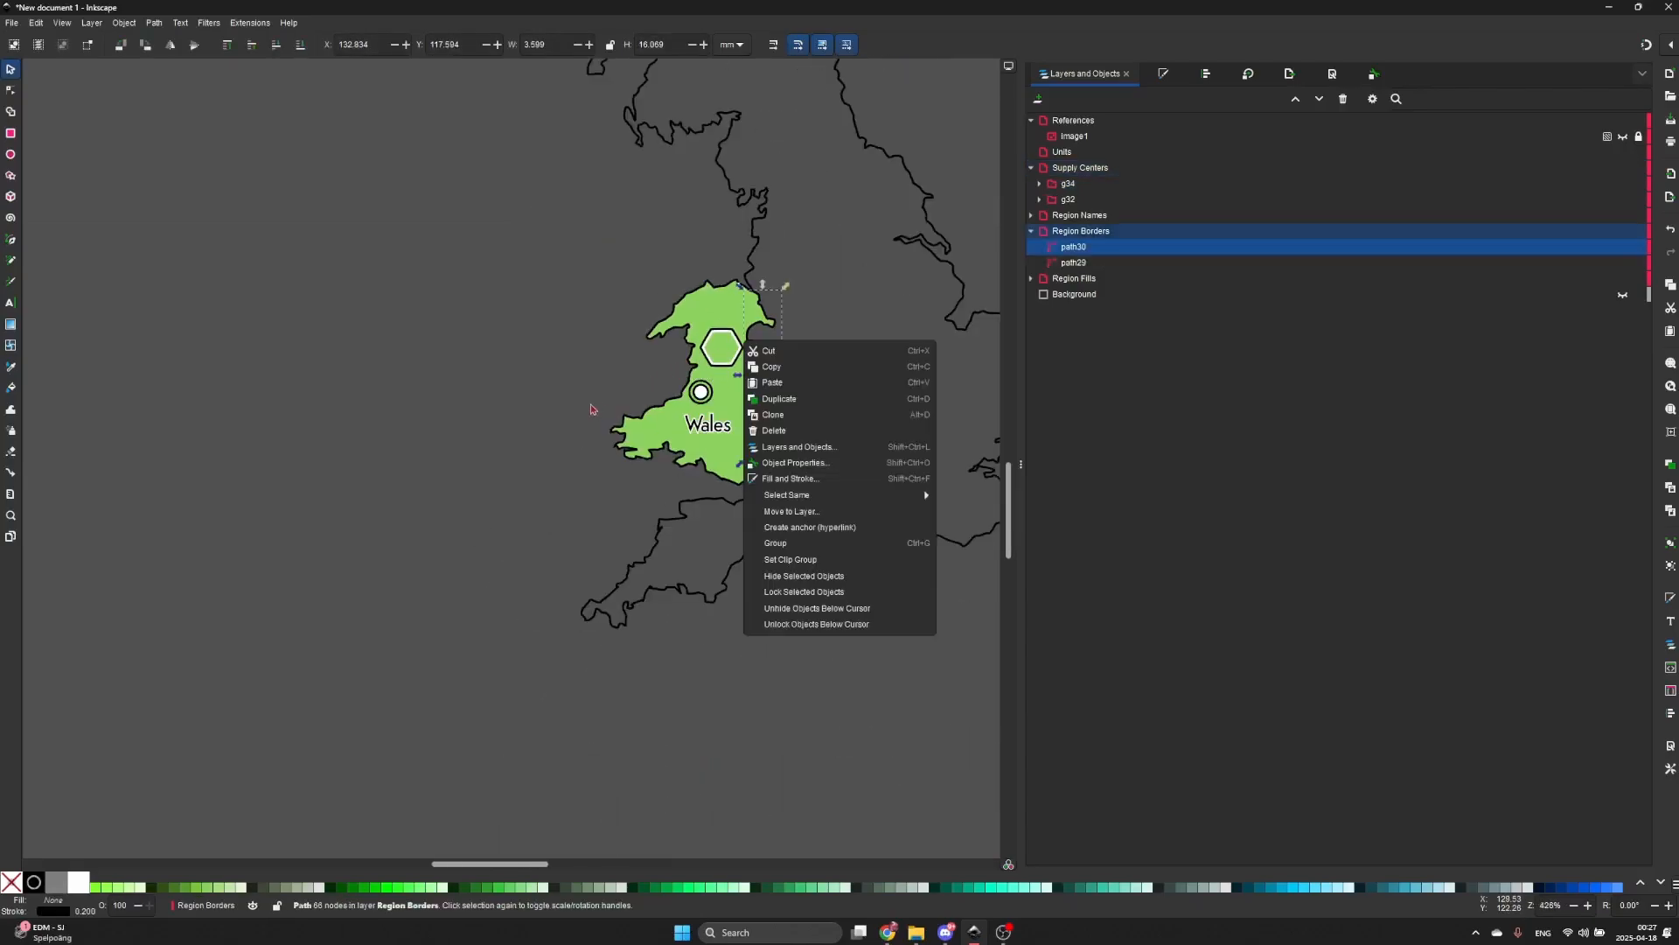
pyautogui.click(618, 306)
pyautogui.moveTo(690, 282); pyautogui.dragTo(465, 399)
pyautogui.click(574, 329)
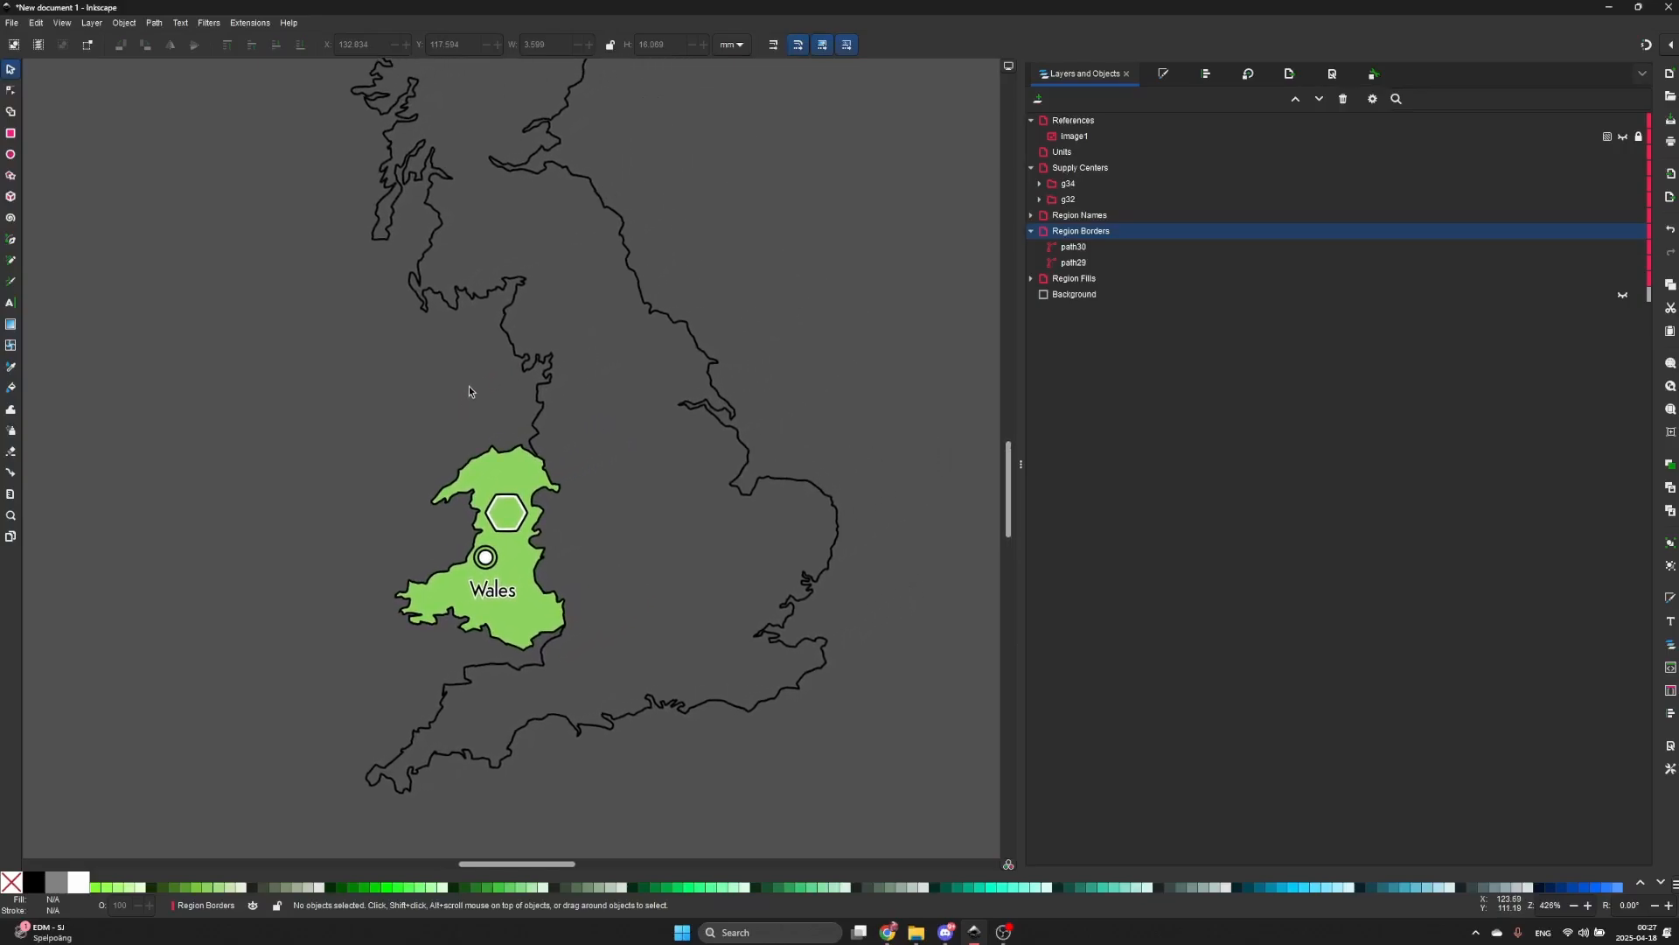